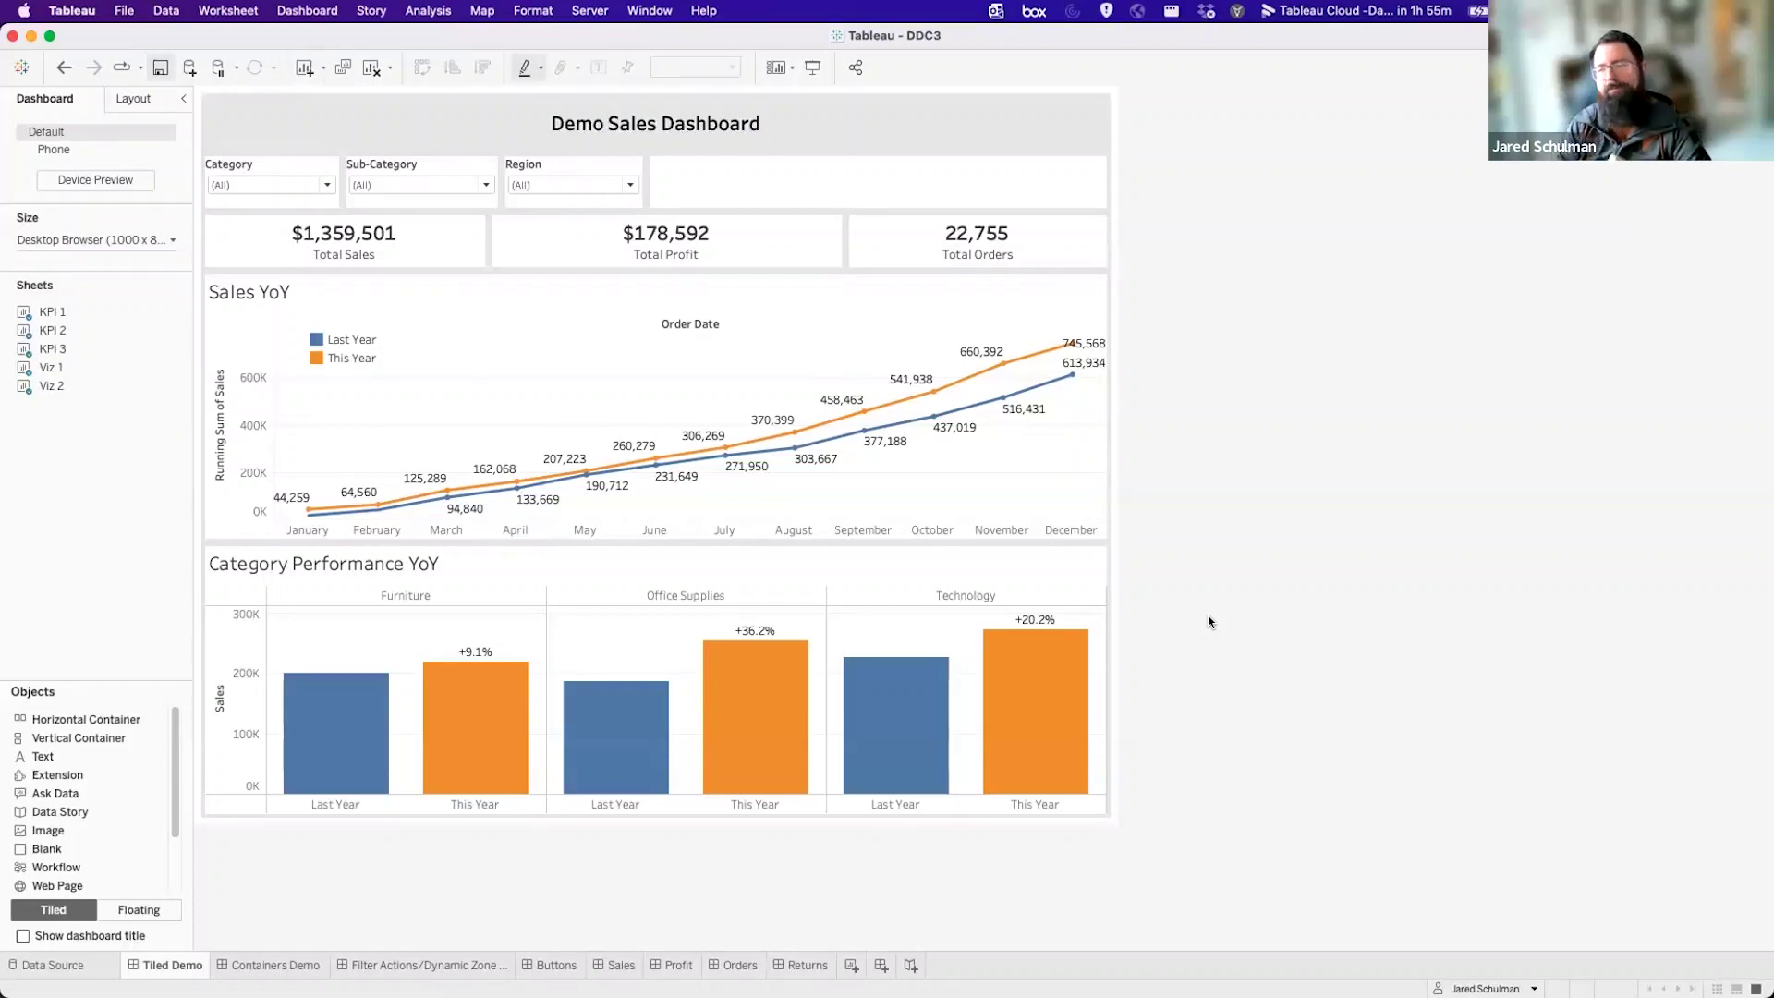
left_click(566, 205)
left_click(732, 510)
left_click(1124, 335)
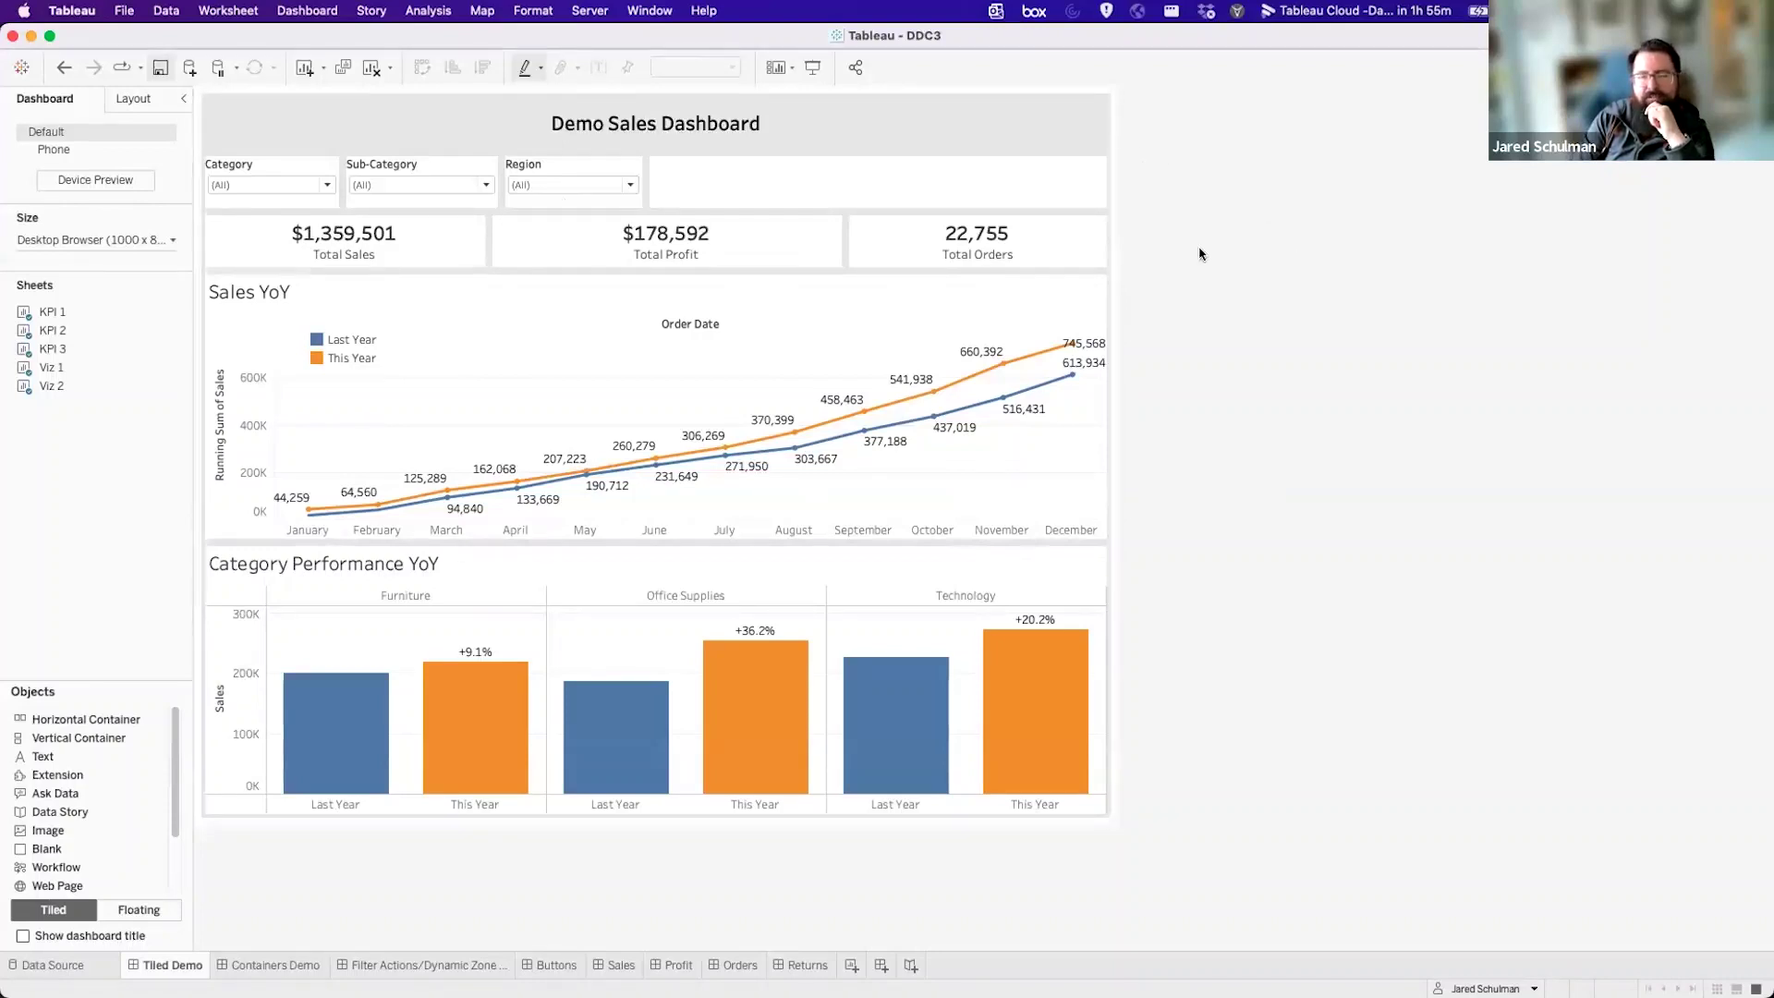
left_click(351, 242)
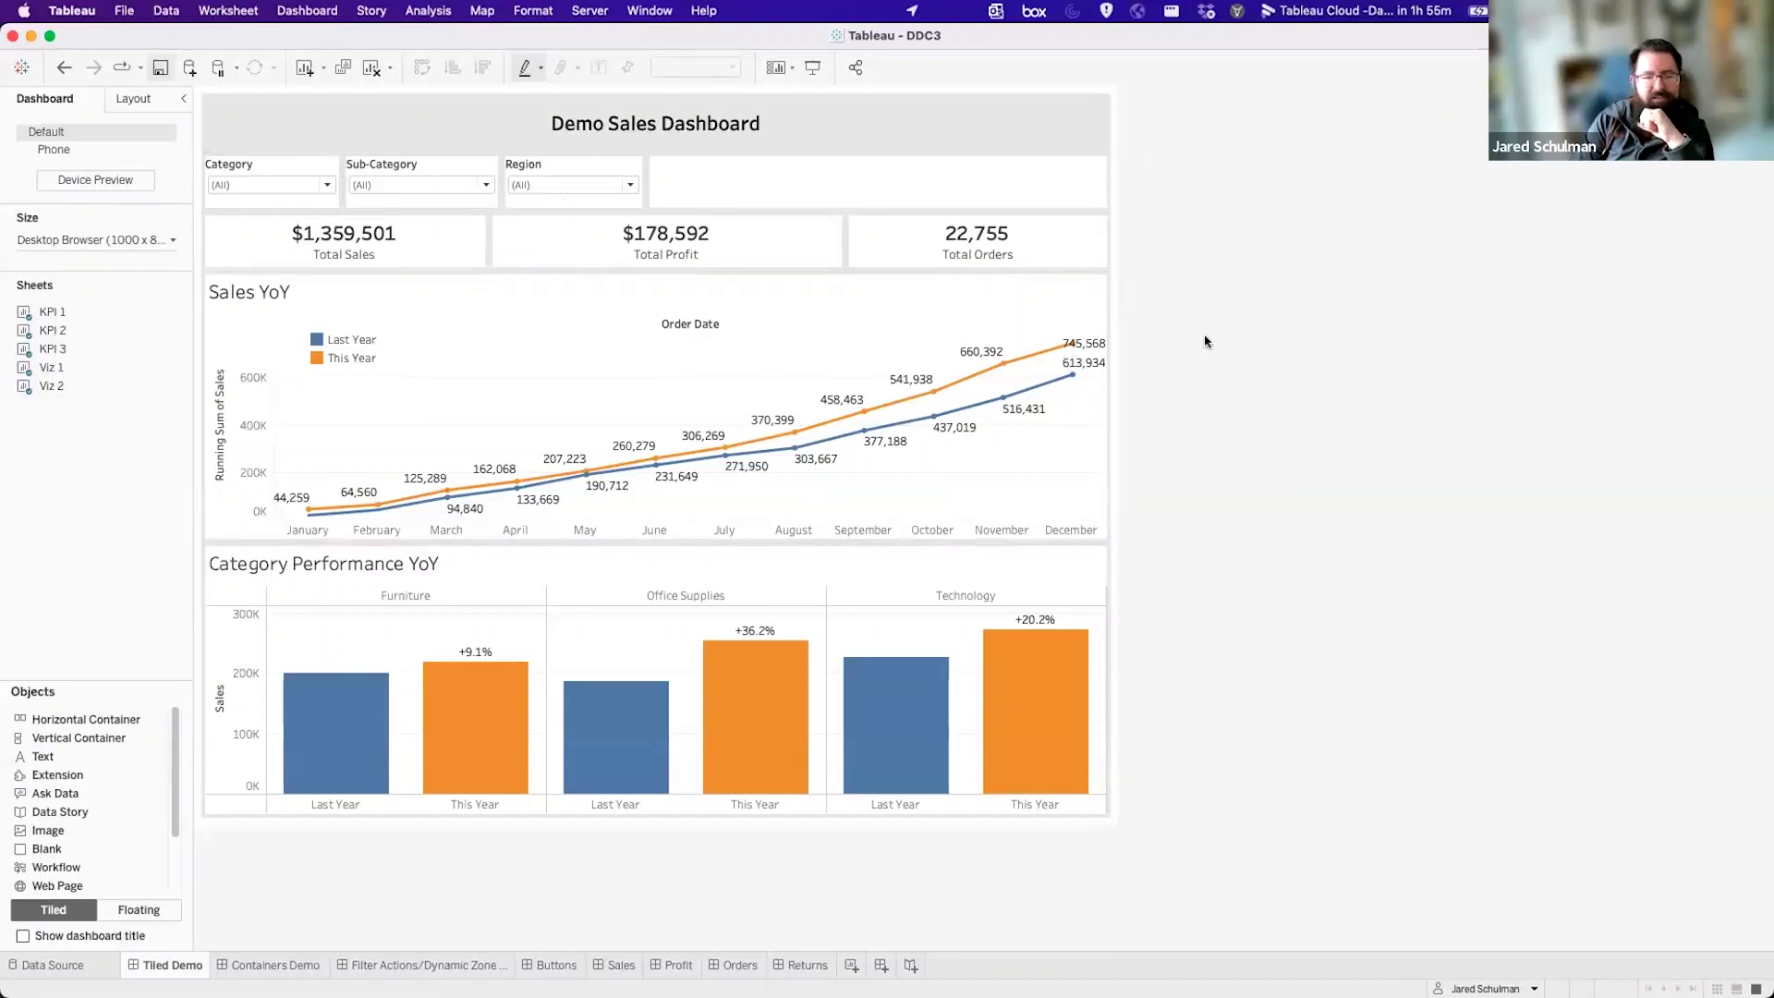
left_click(607, 361)
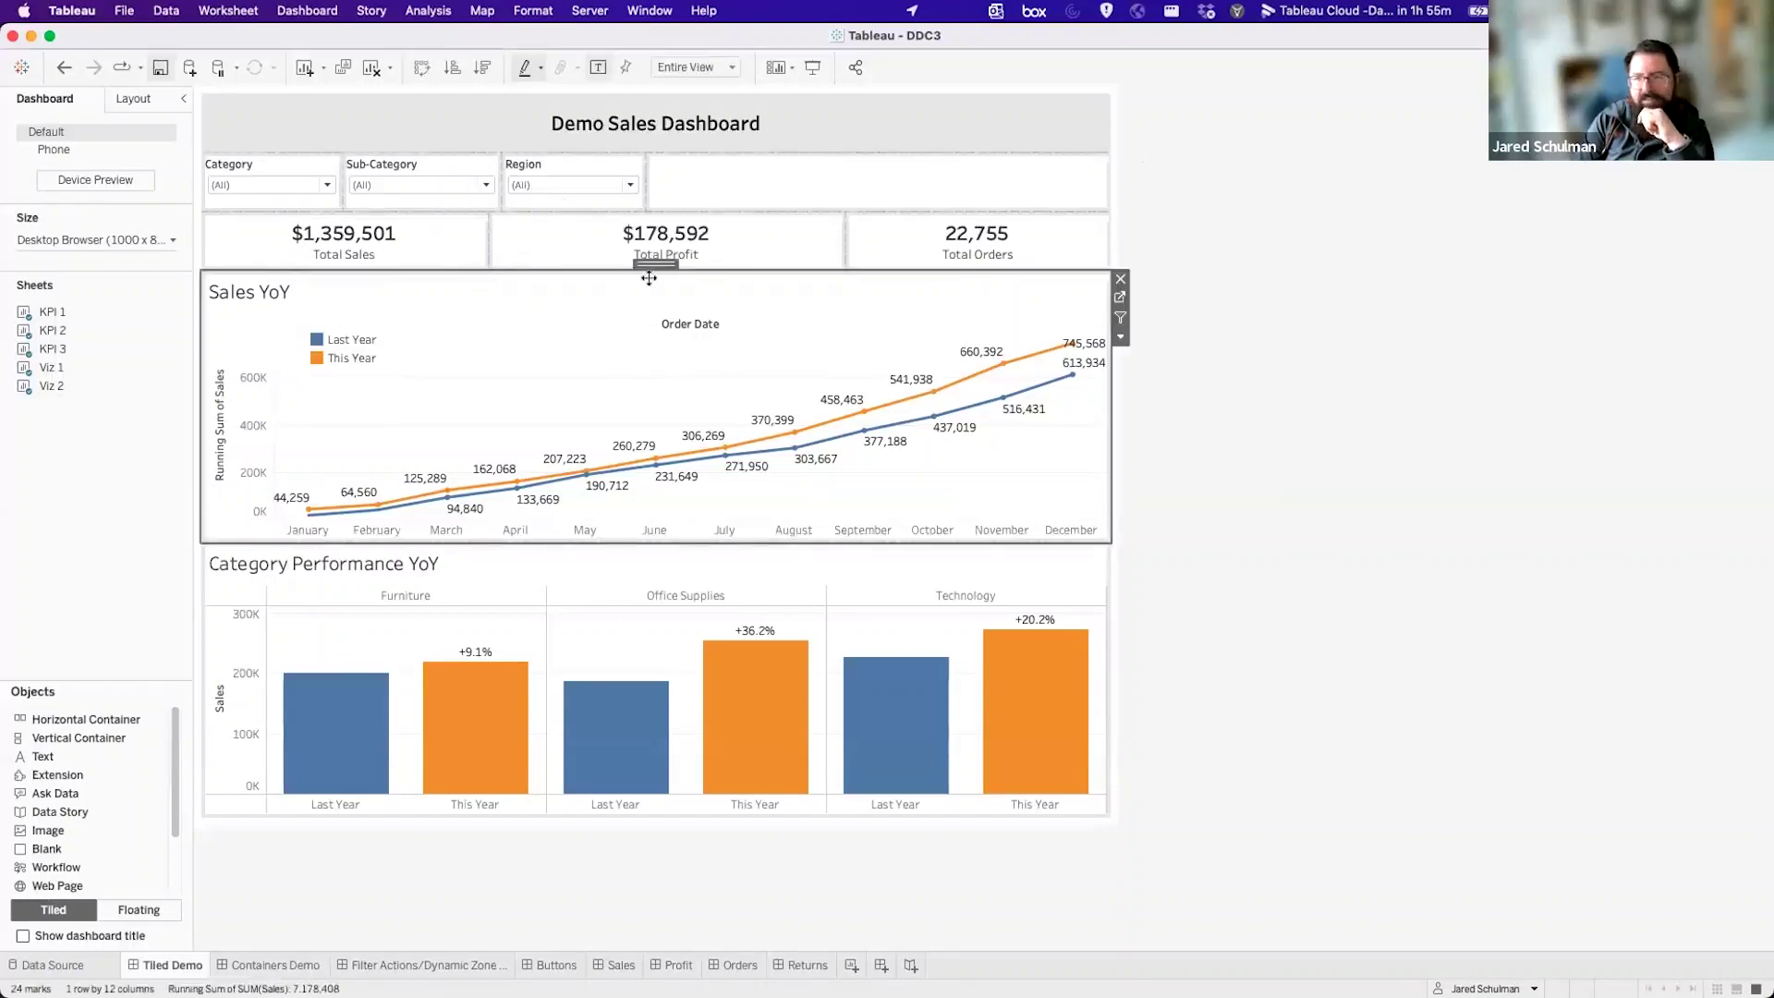
left_click_drag(654, 268, 691, 416)
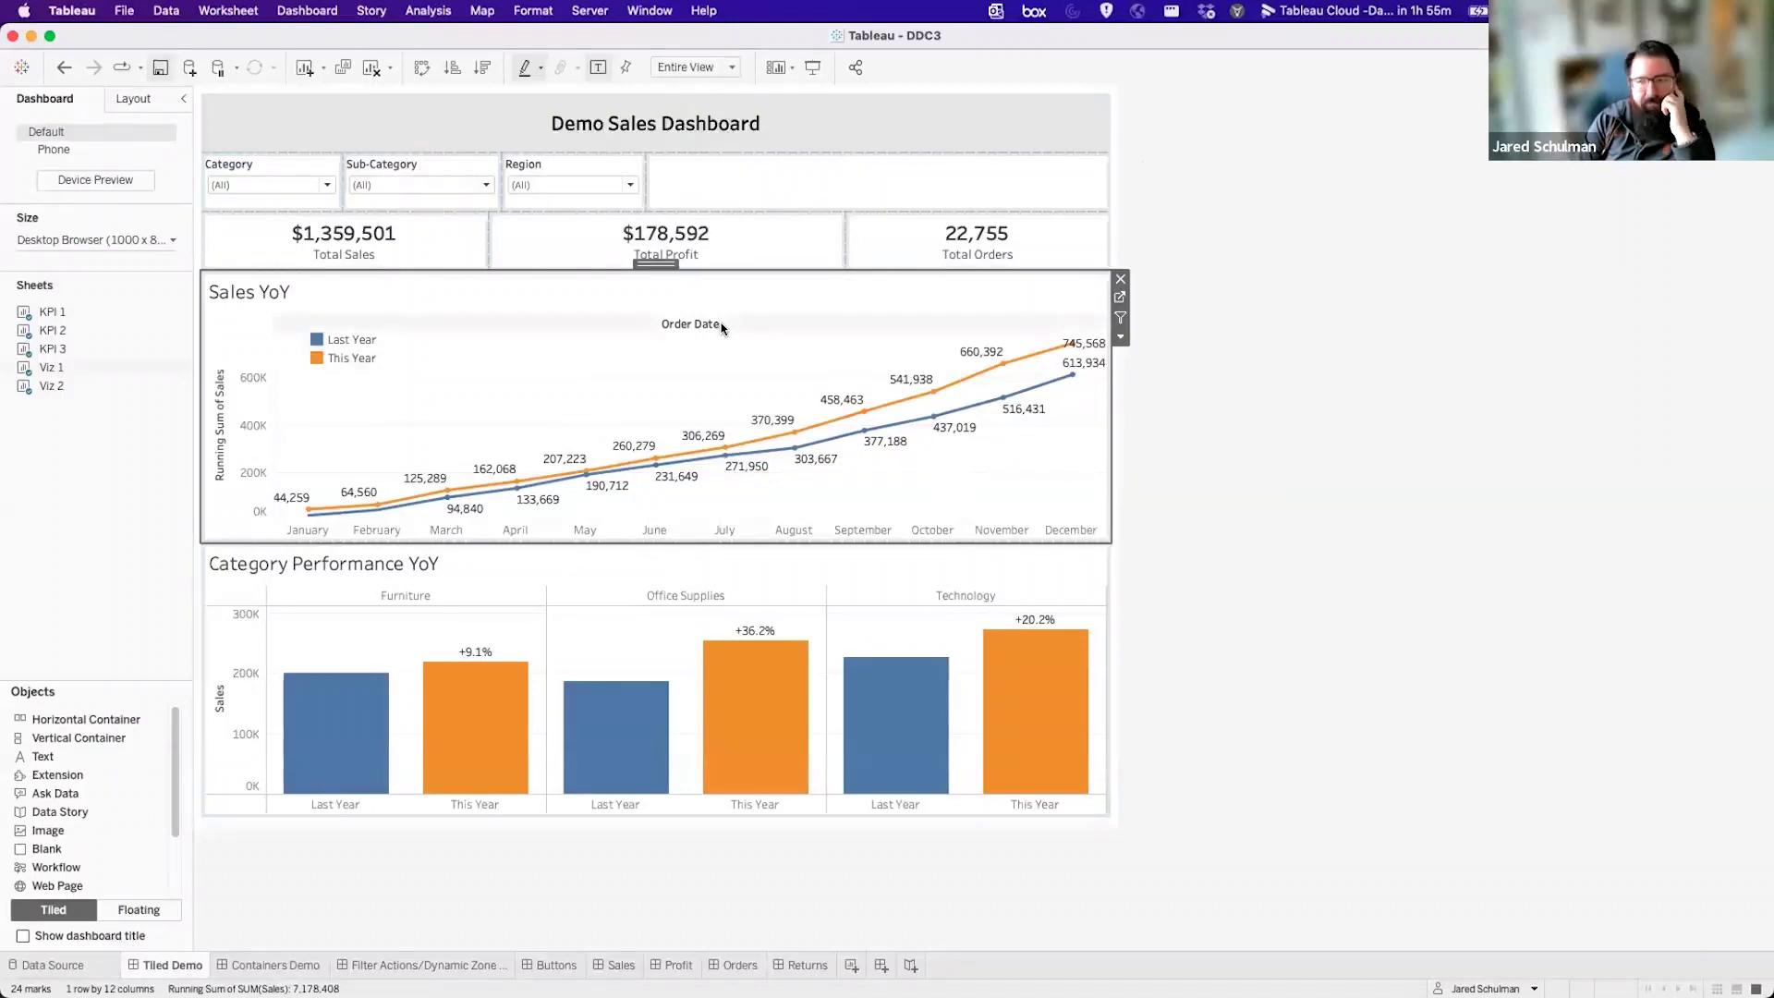
left_click(1221, 443)
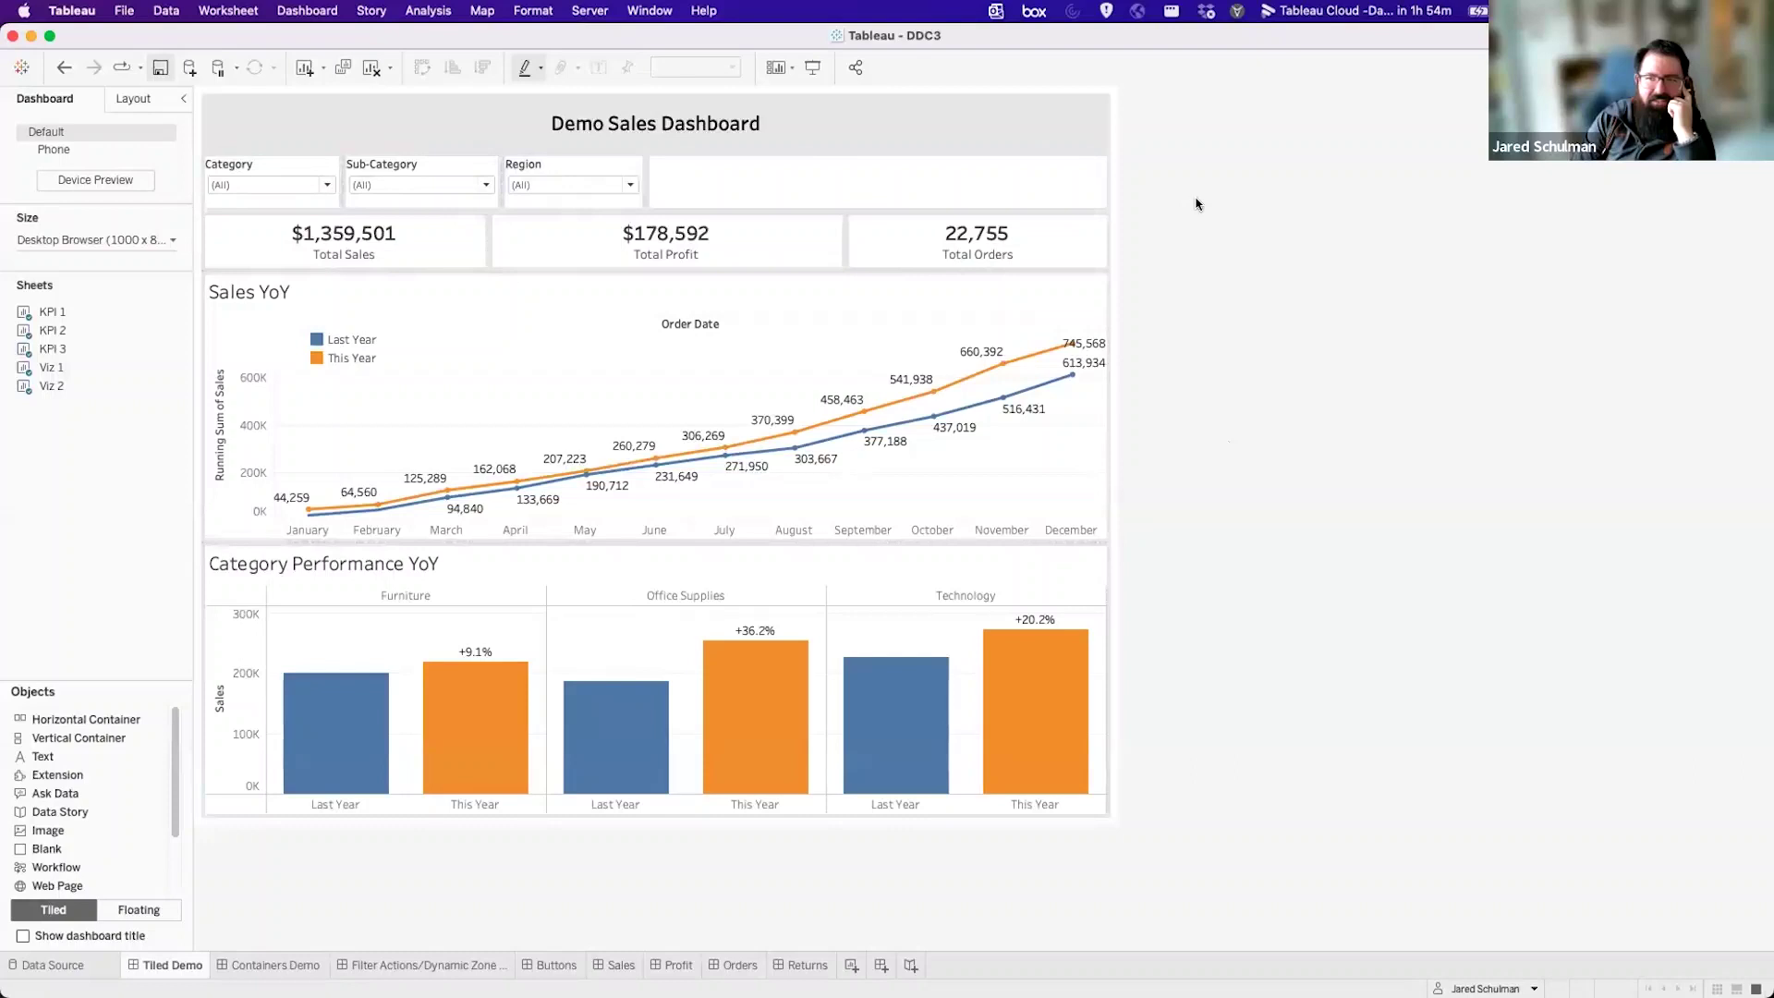
left_click(364, 109)
left_click(1281, 162)
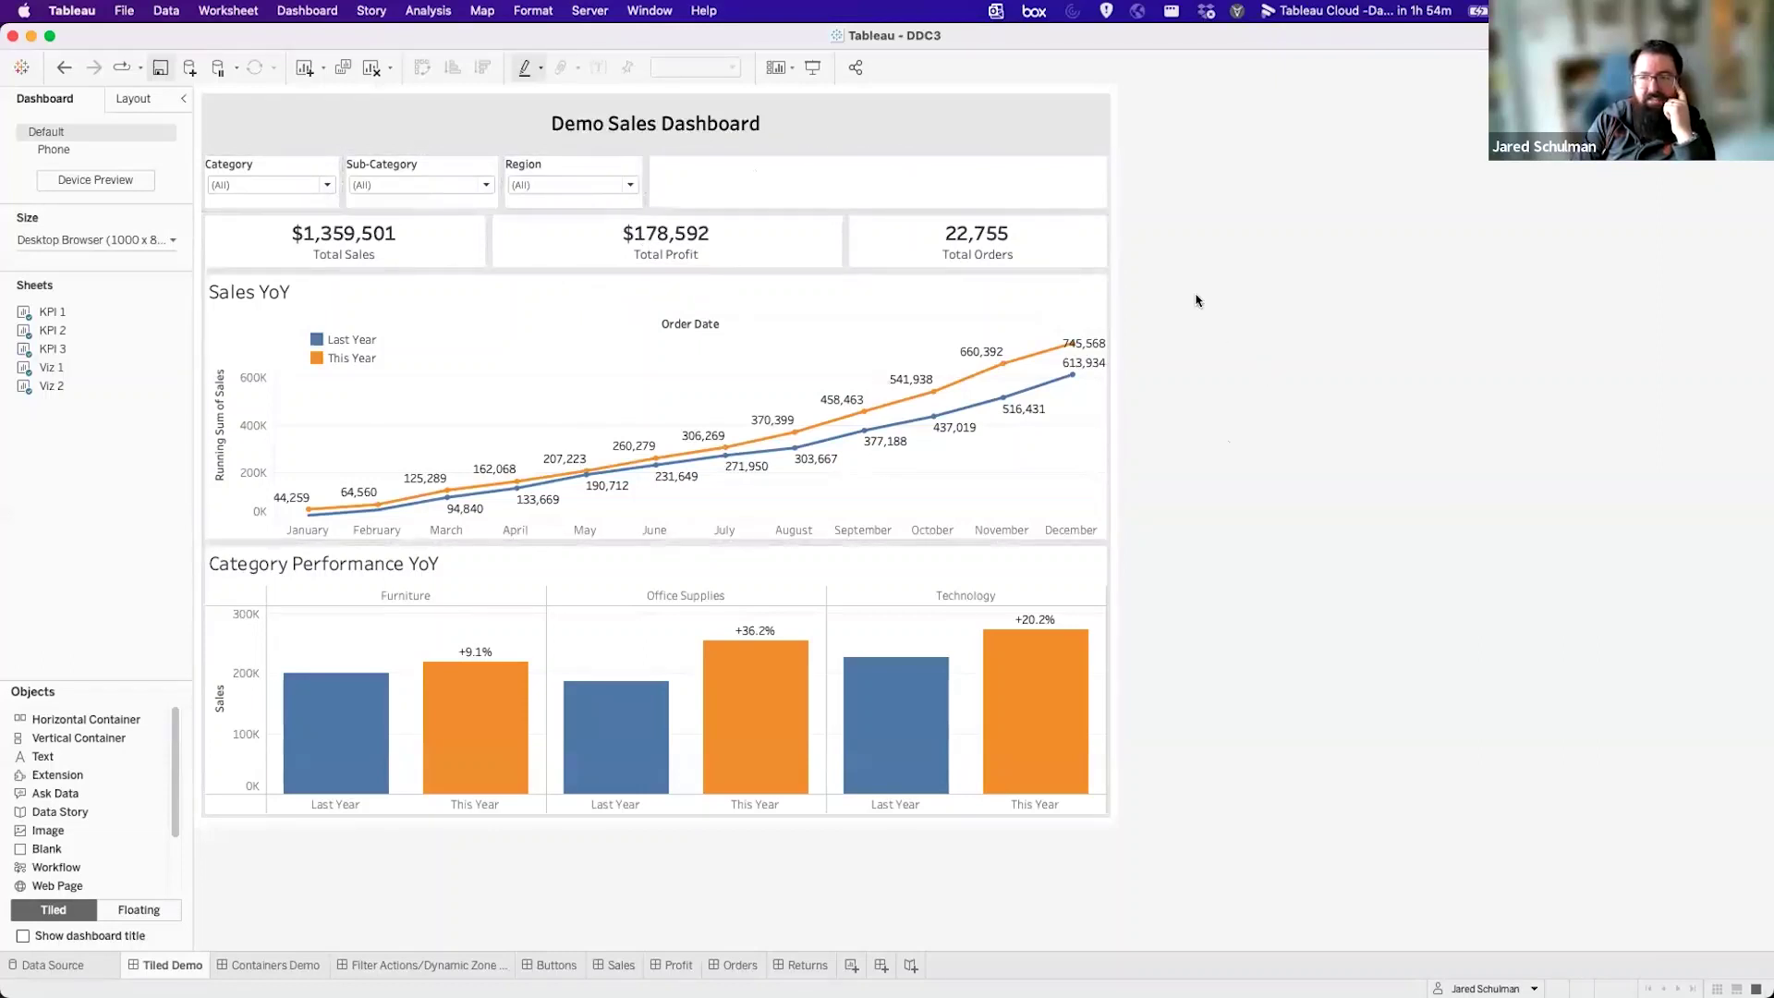
Adjust the dividers between the KPI tiles so Total Sales is about 310 px, Total Profit about 348 px and Total Orders about 326 px wide.
left_click_drag(859, 242, 813, 248)
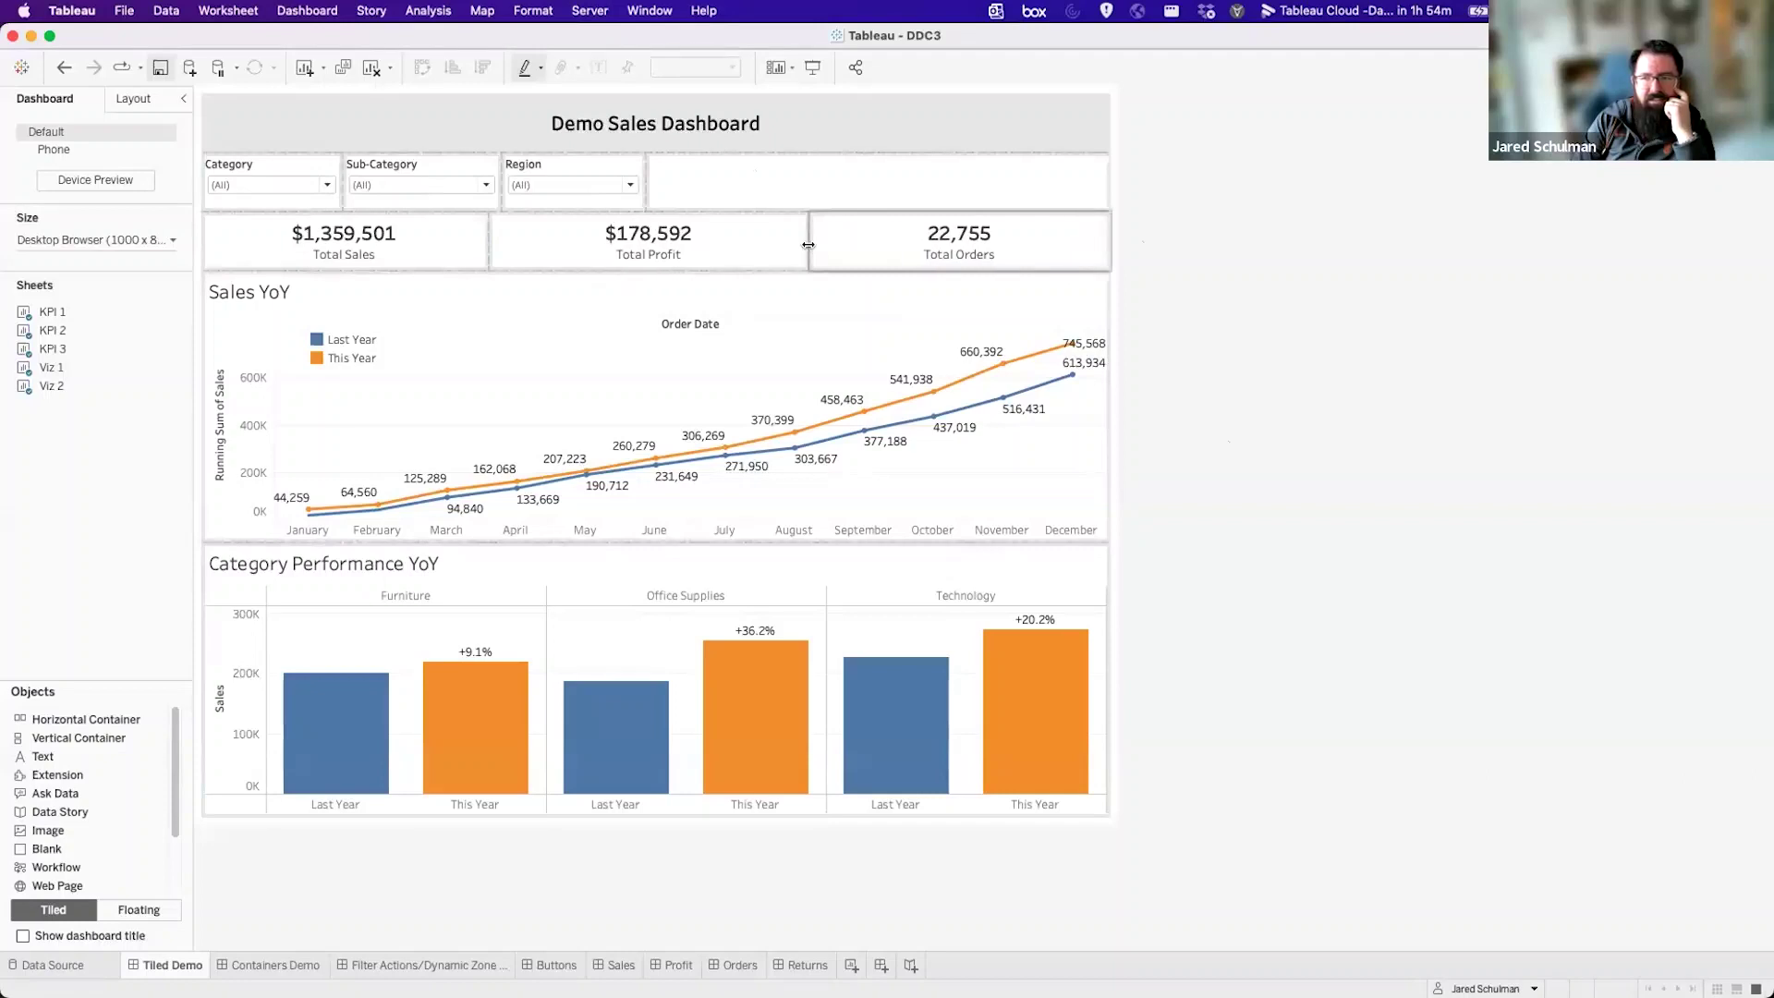
left_click_drag(498, 238, 489, 239)
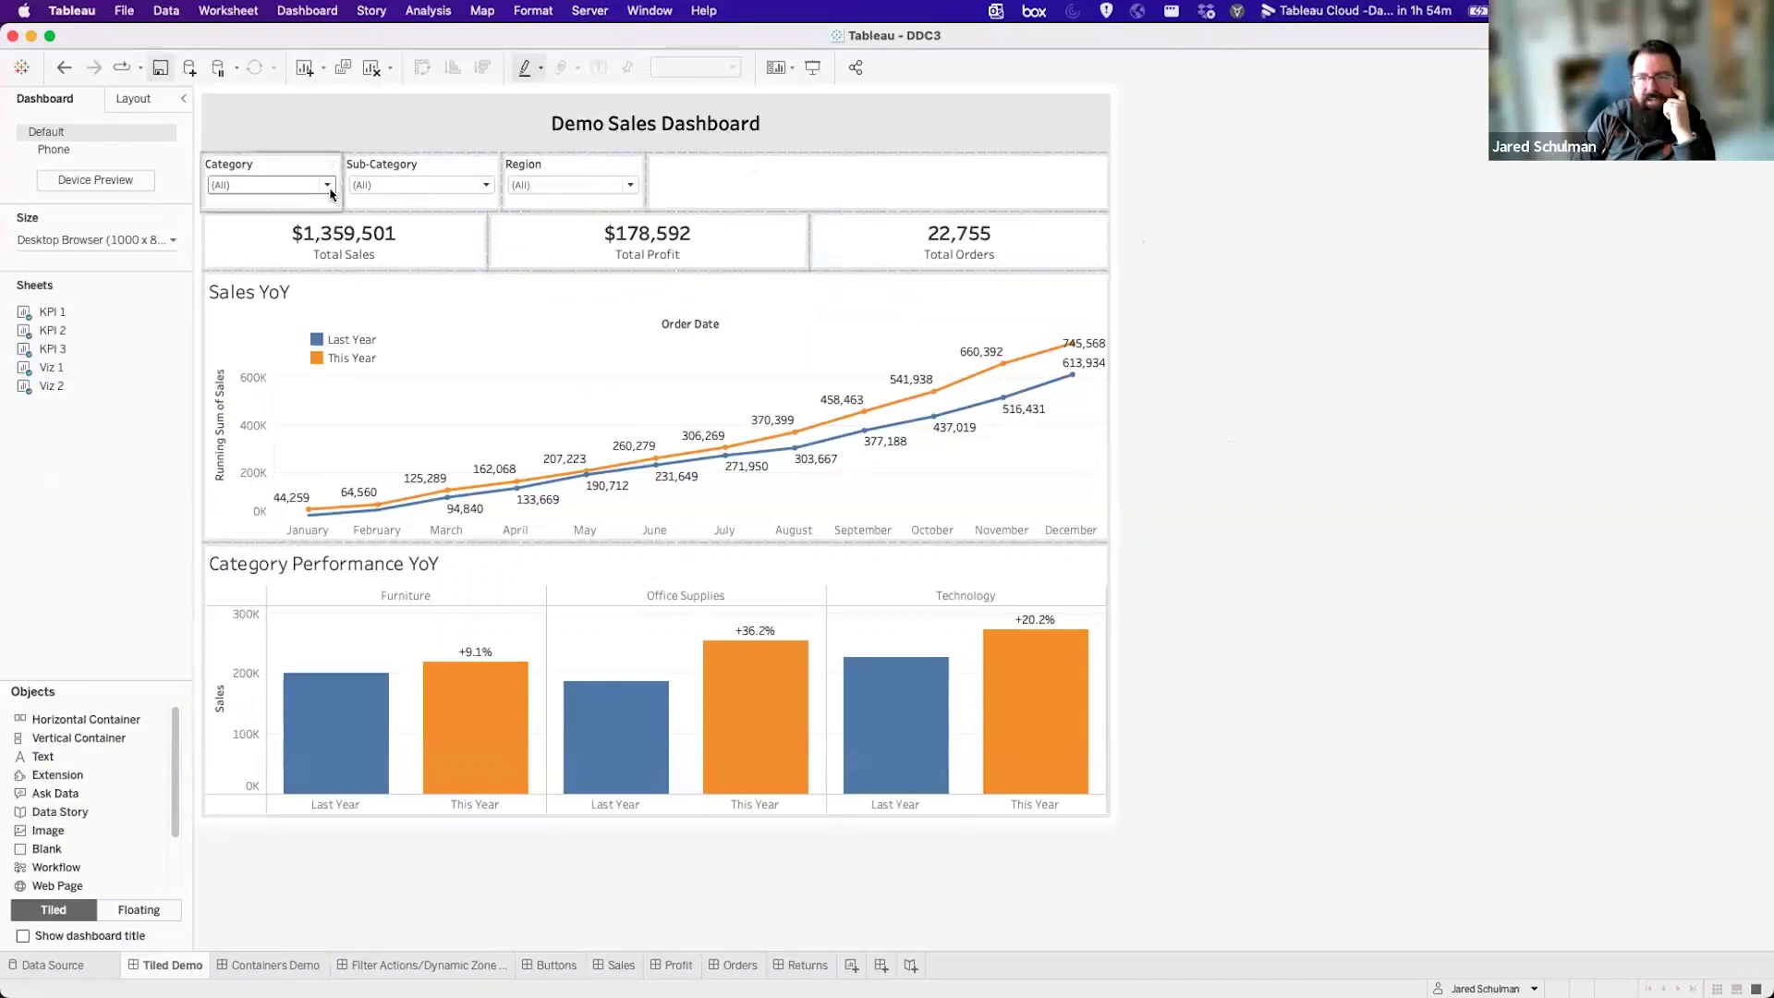
Check the layout position and size of the Total Sales, Total Profit and Total Orders tiles one by one.
left_click(202, 131)
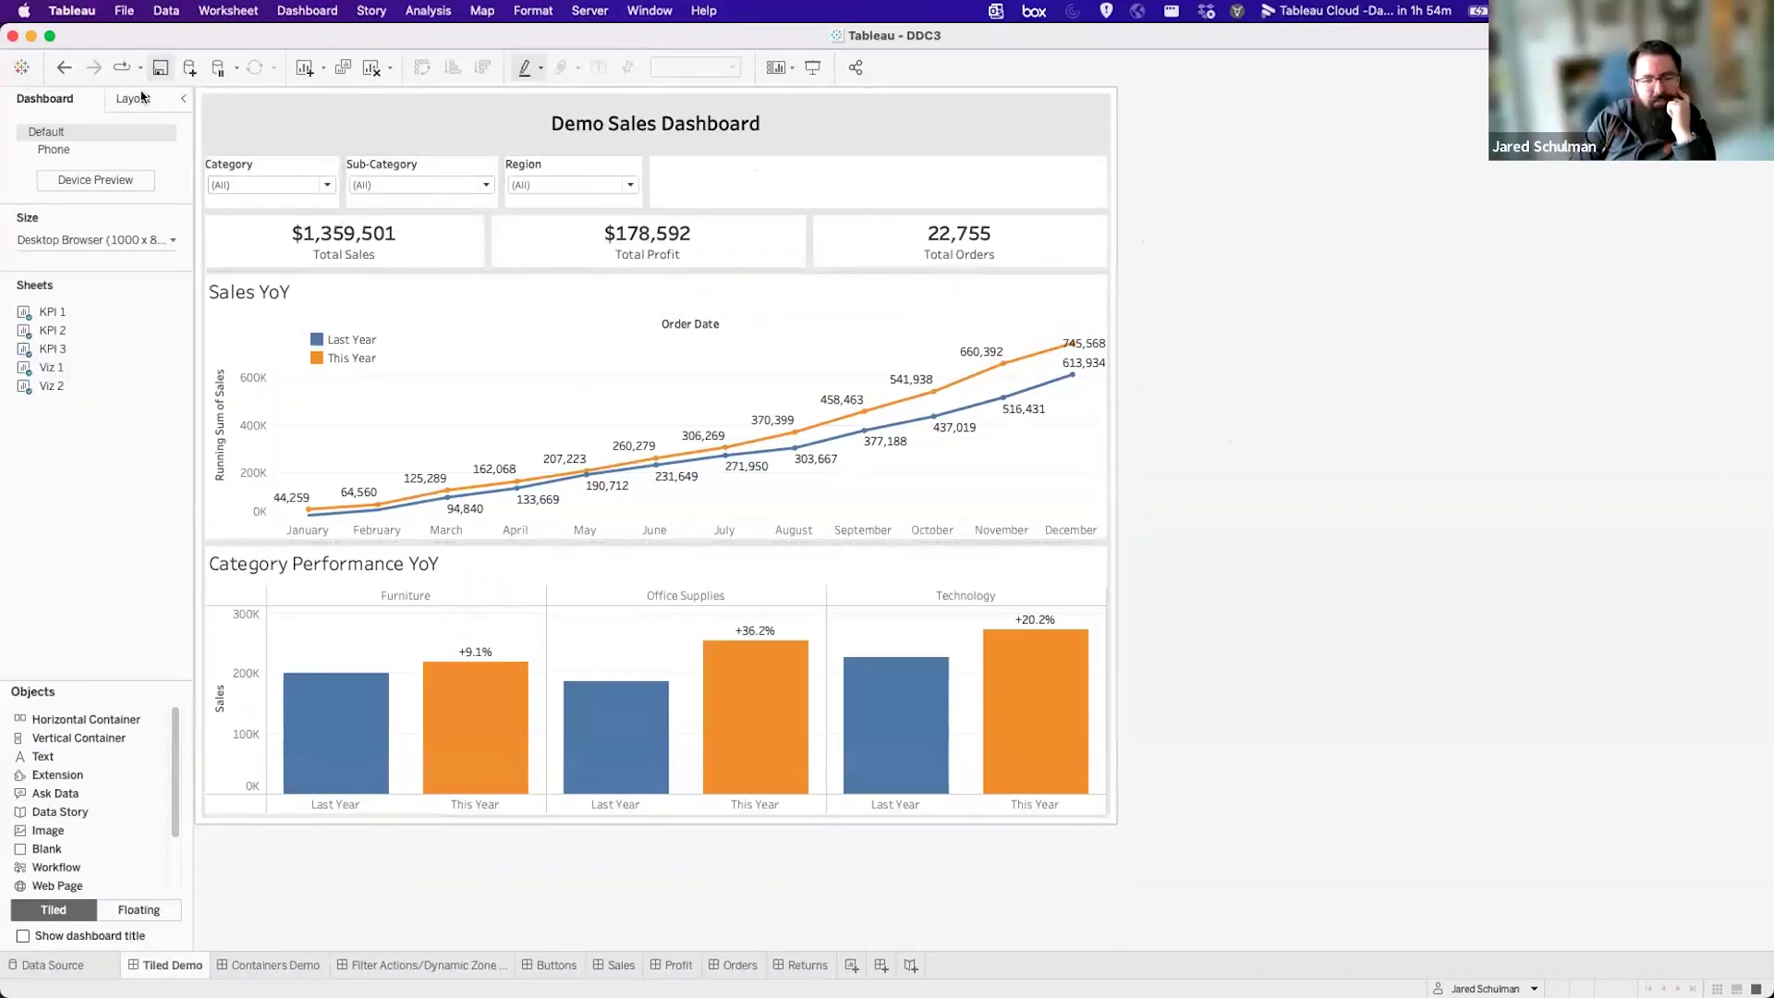
left_click(141, 98)
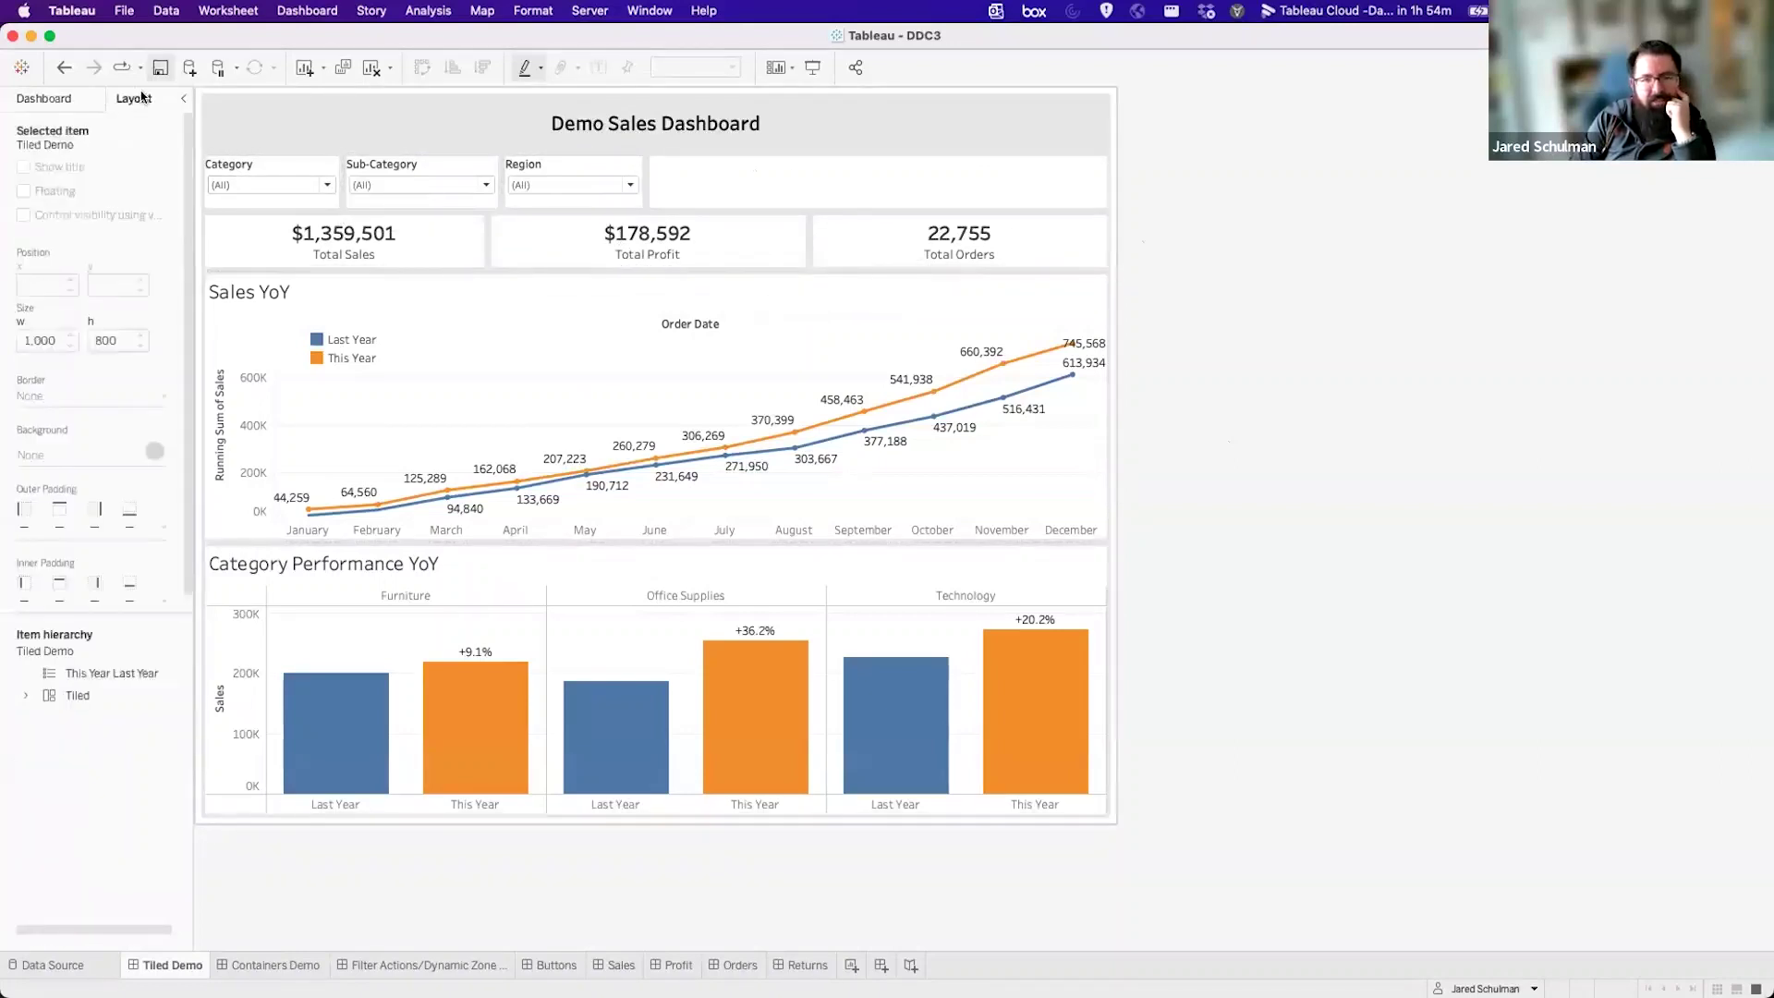
left_click(242, 254)
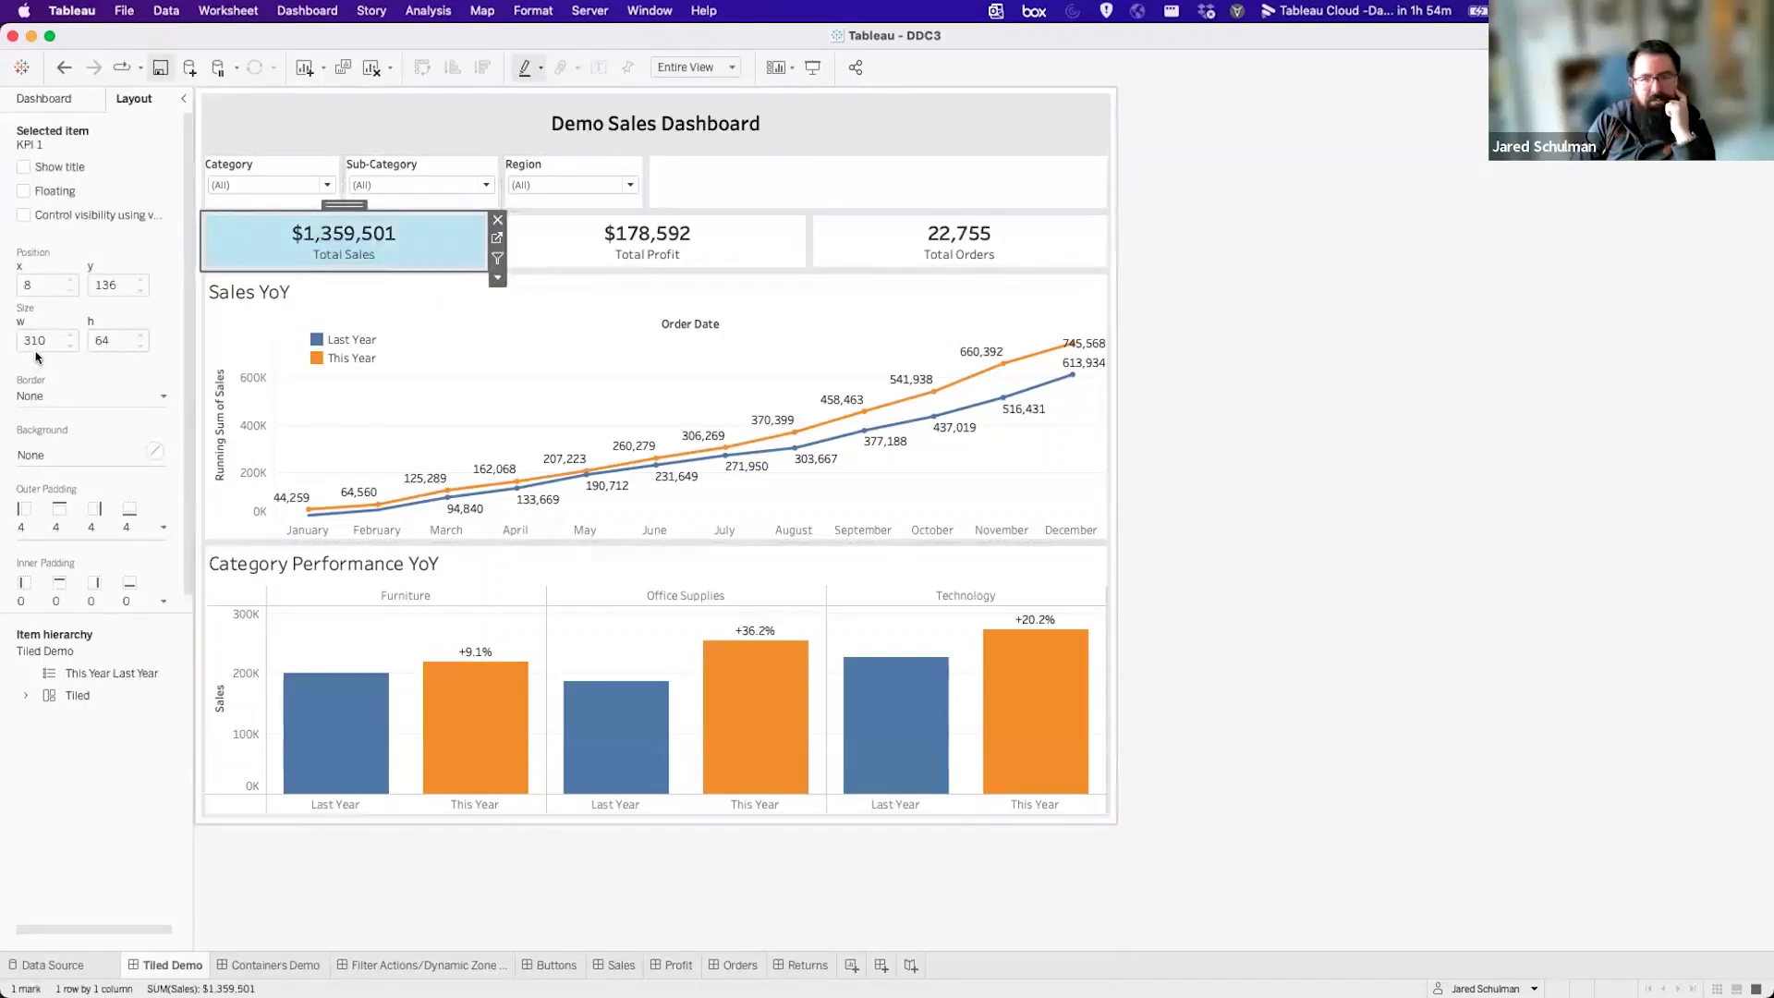
left_click(565, 242)
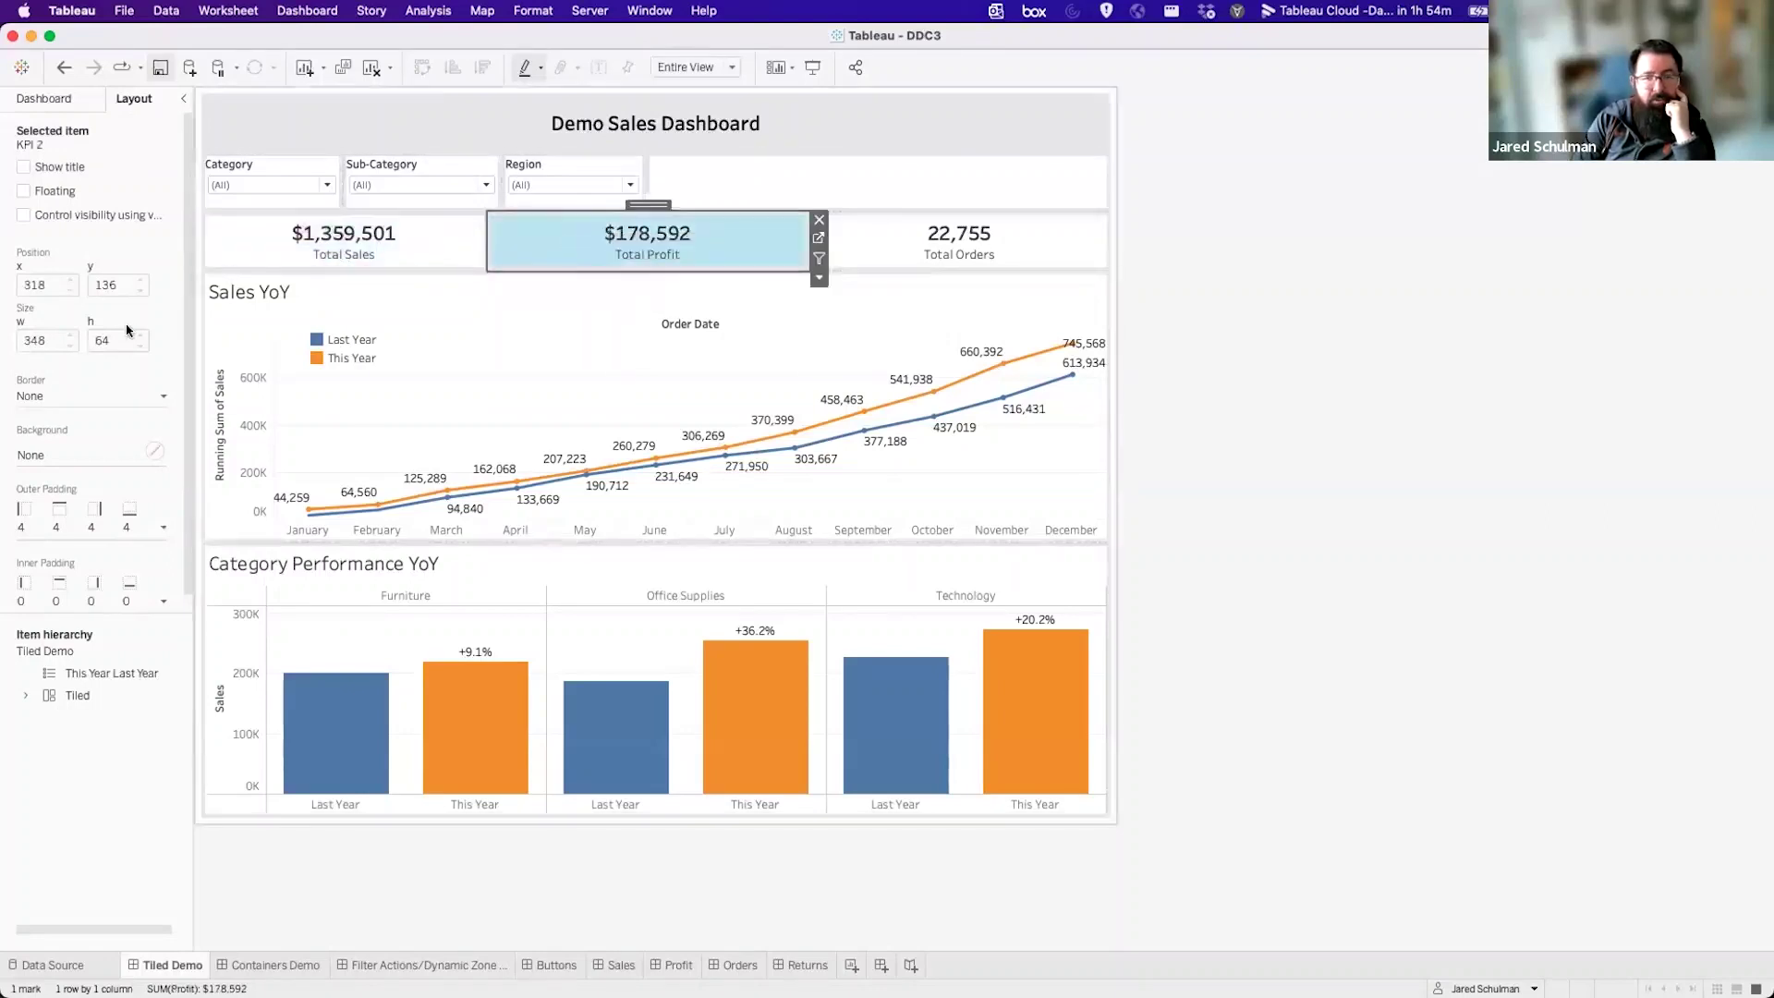
left_click(996, 249)
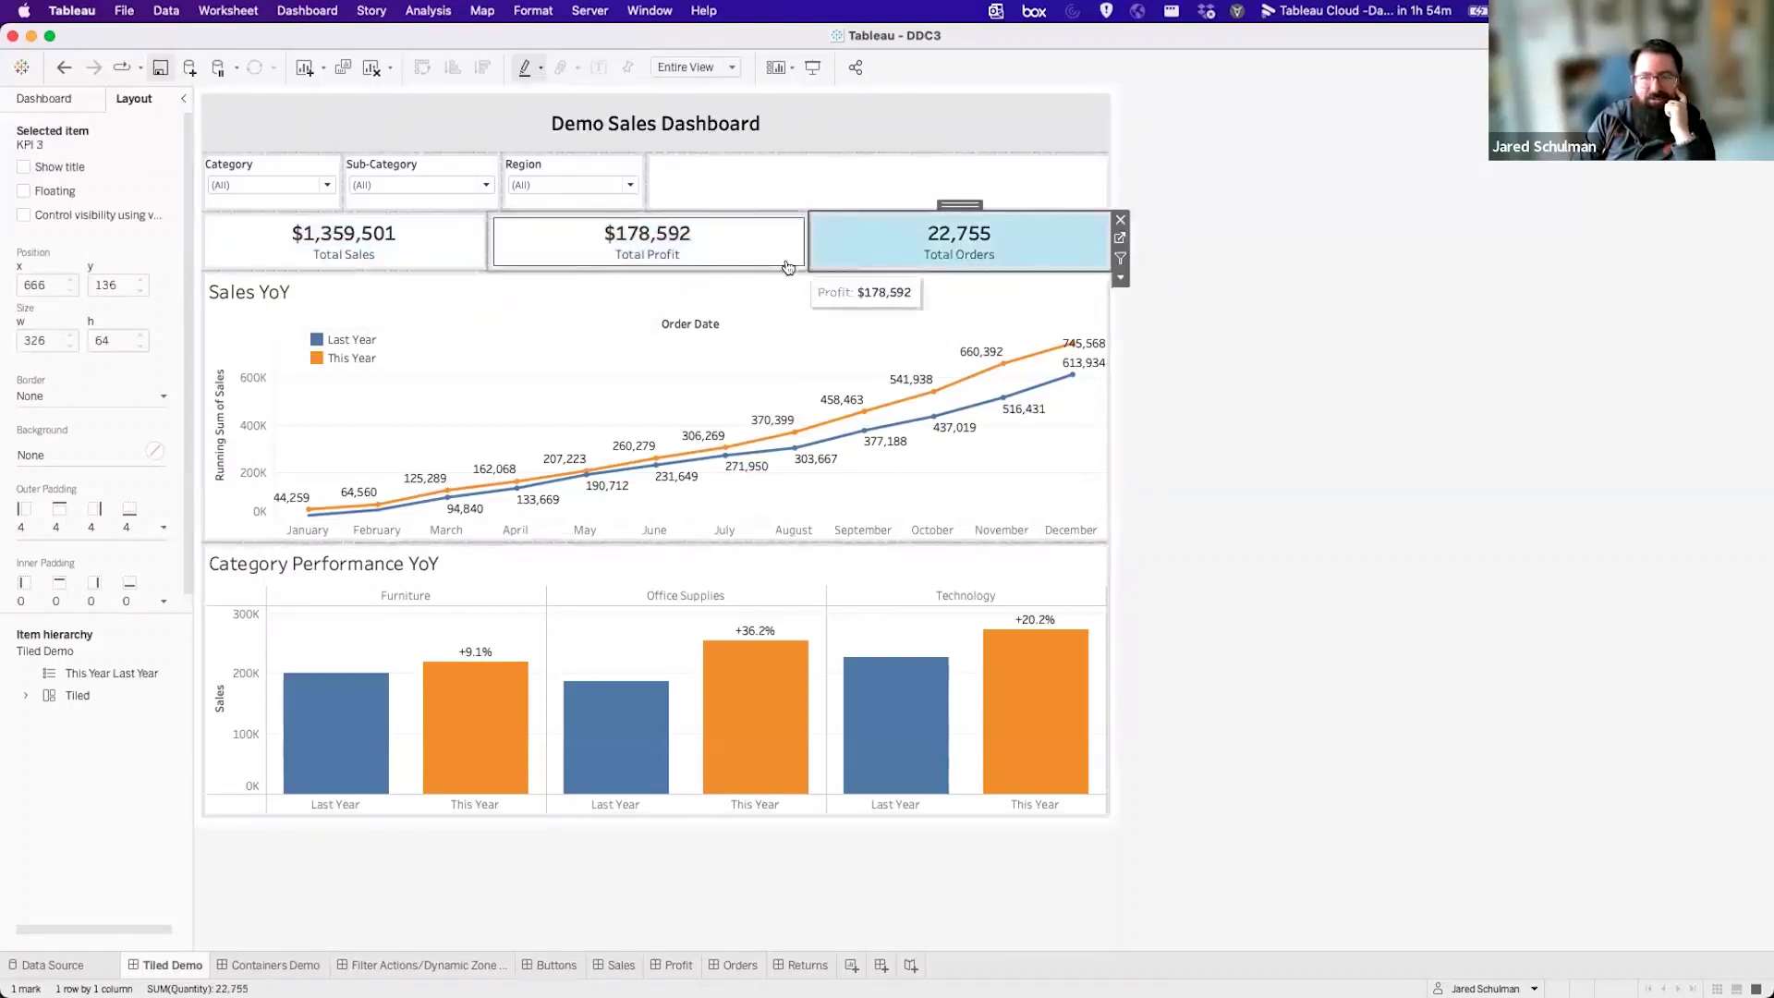
left_click(1315, 341)
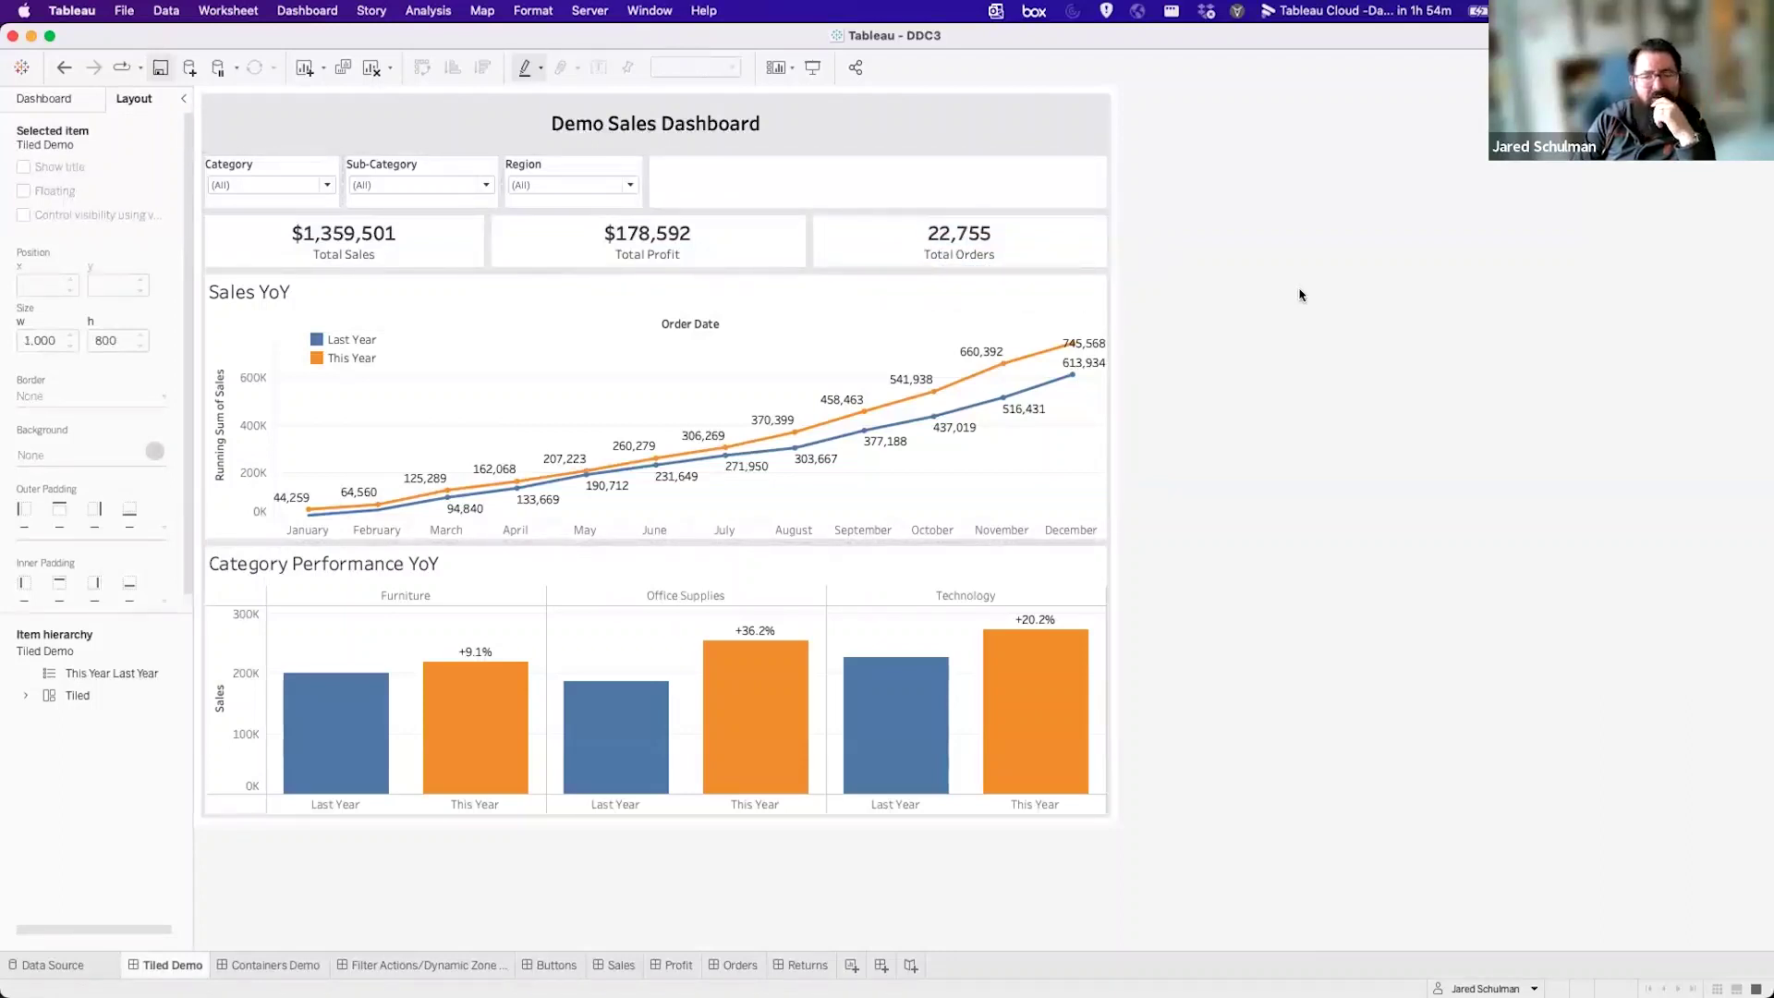
Recheck the KPI tile widths and move the divider between Total Profit and Total Orders so Total Orders is about 341 px wide.
left_click(966, 258)
left_click(730, 245)
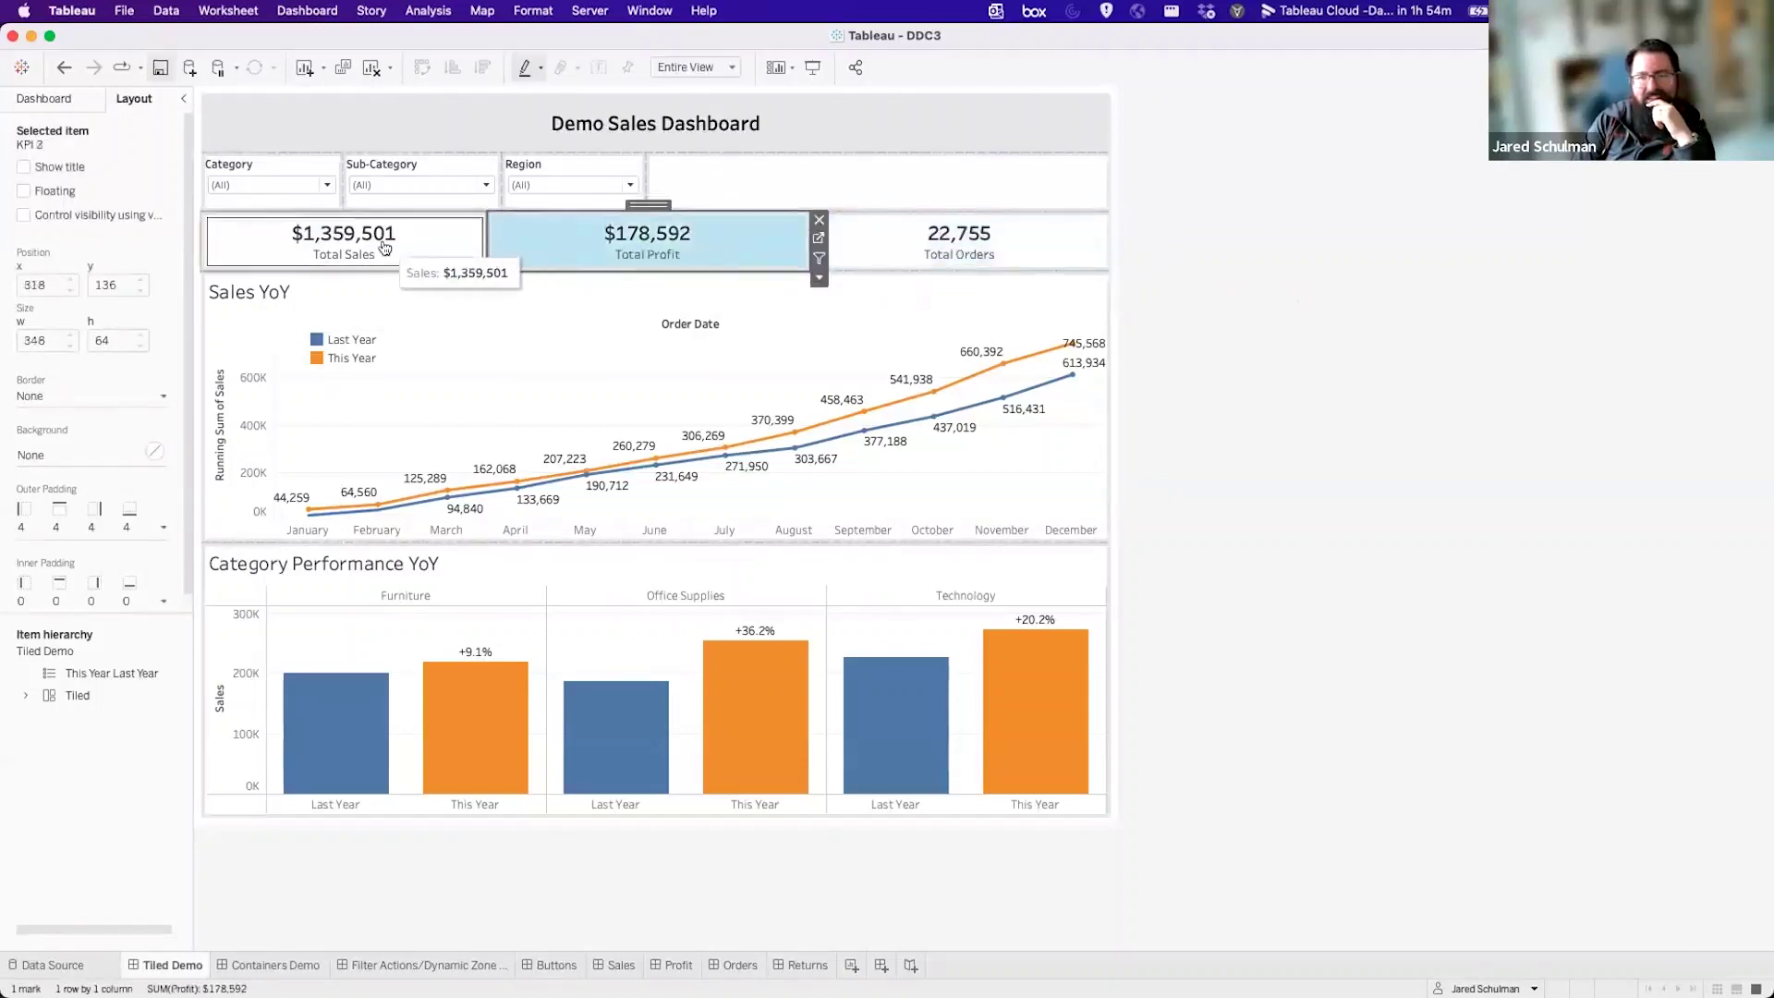
left_click(384, 247)
left_click(566, 246)
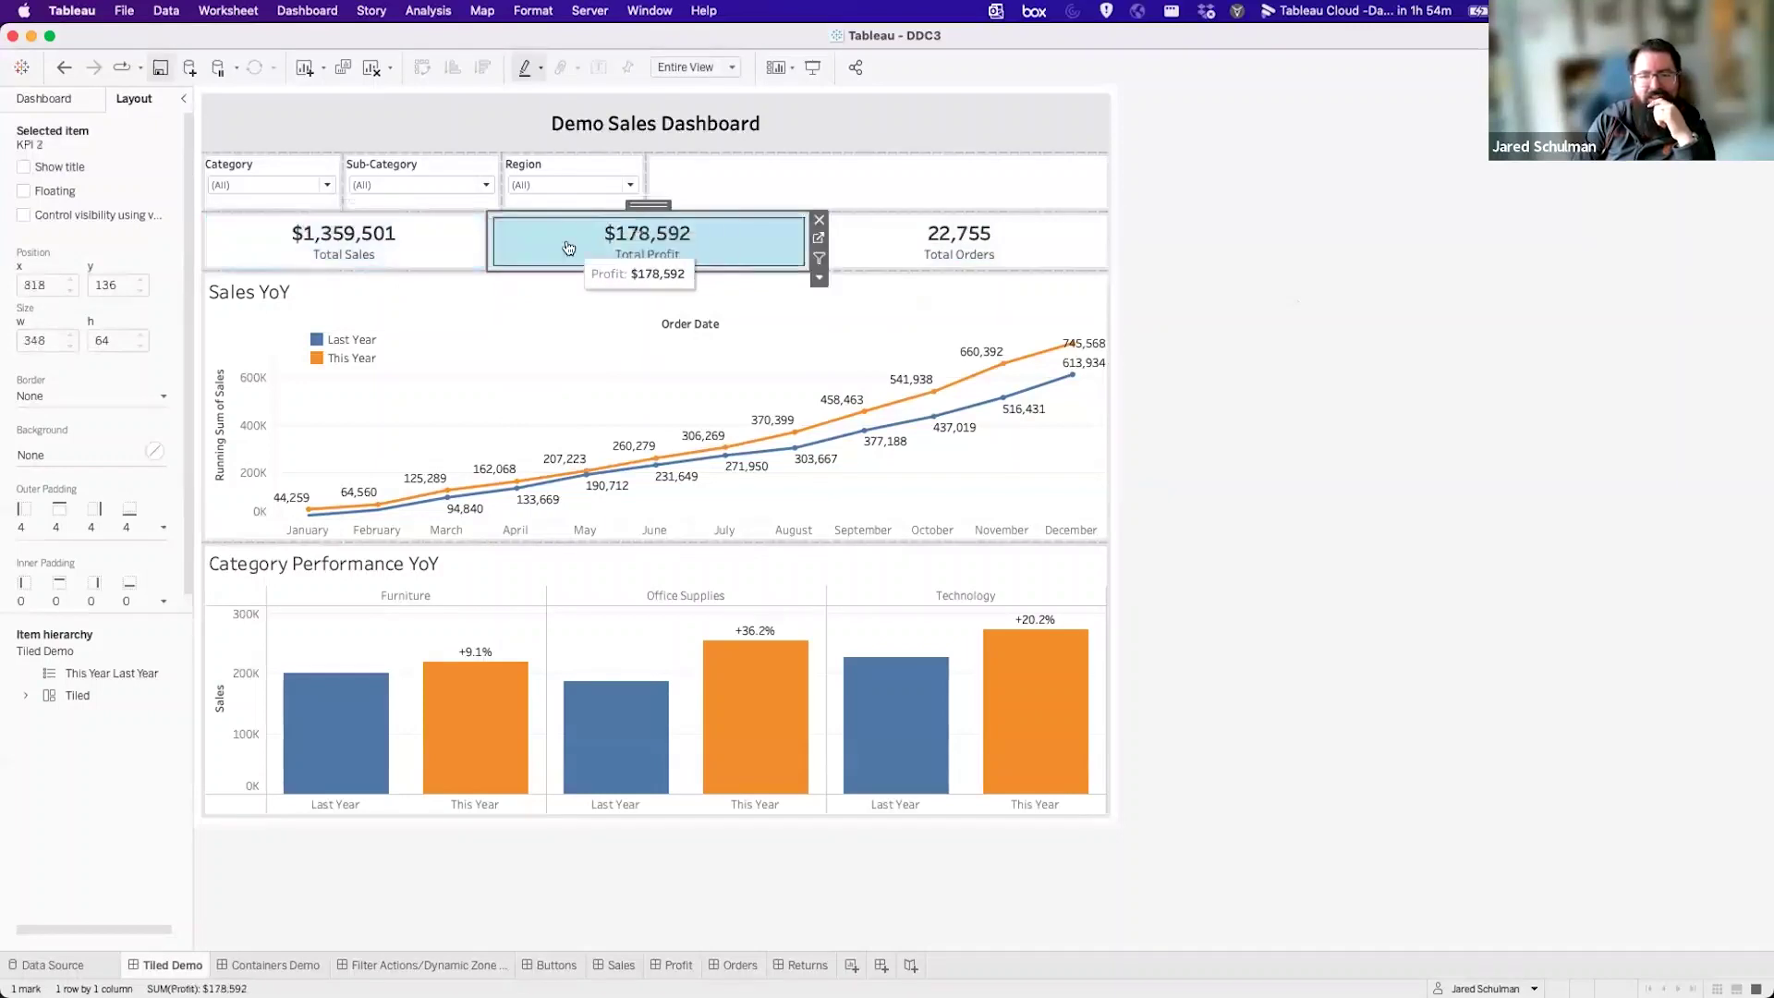
left_click_drag(812, 240, 793, 248)
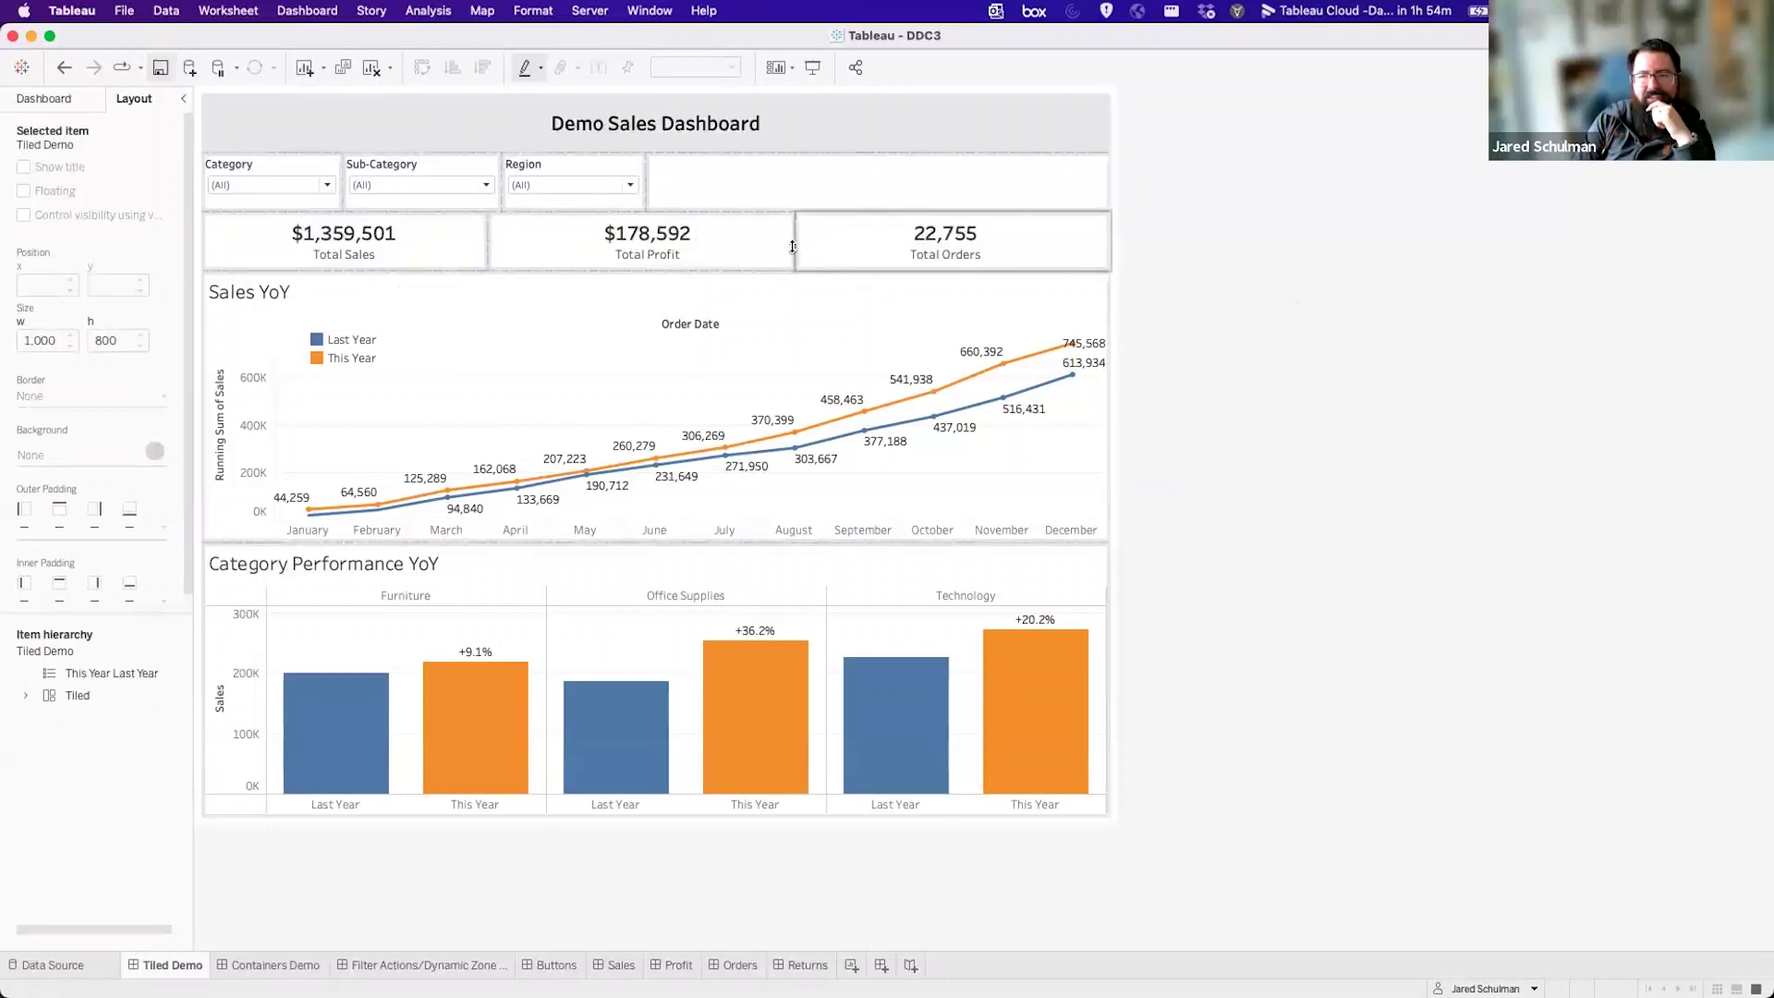
Inspect the layout size and position of the KPI tiles, the Sales YoY chart and the Category Performance YoY chart.
left_click(653, 249)
left_click(391, 248)
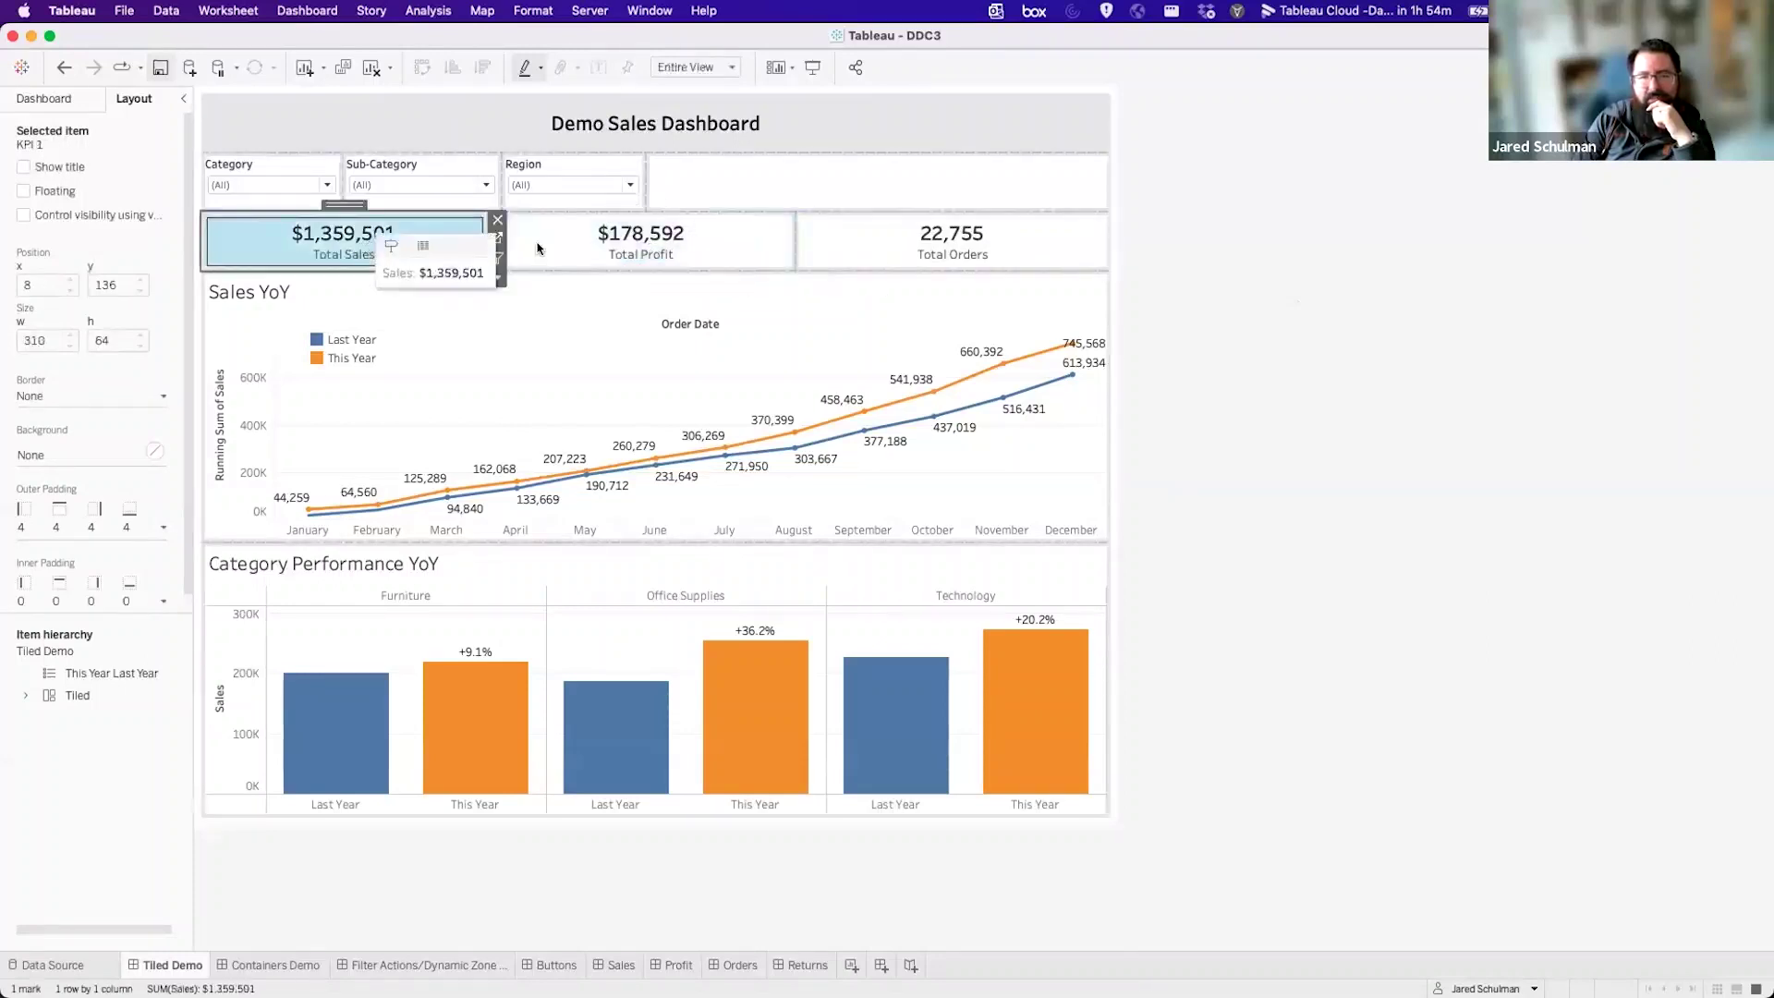
left_click(822, 250)
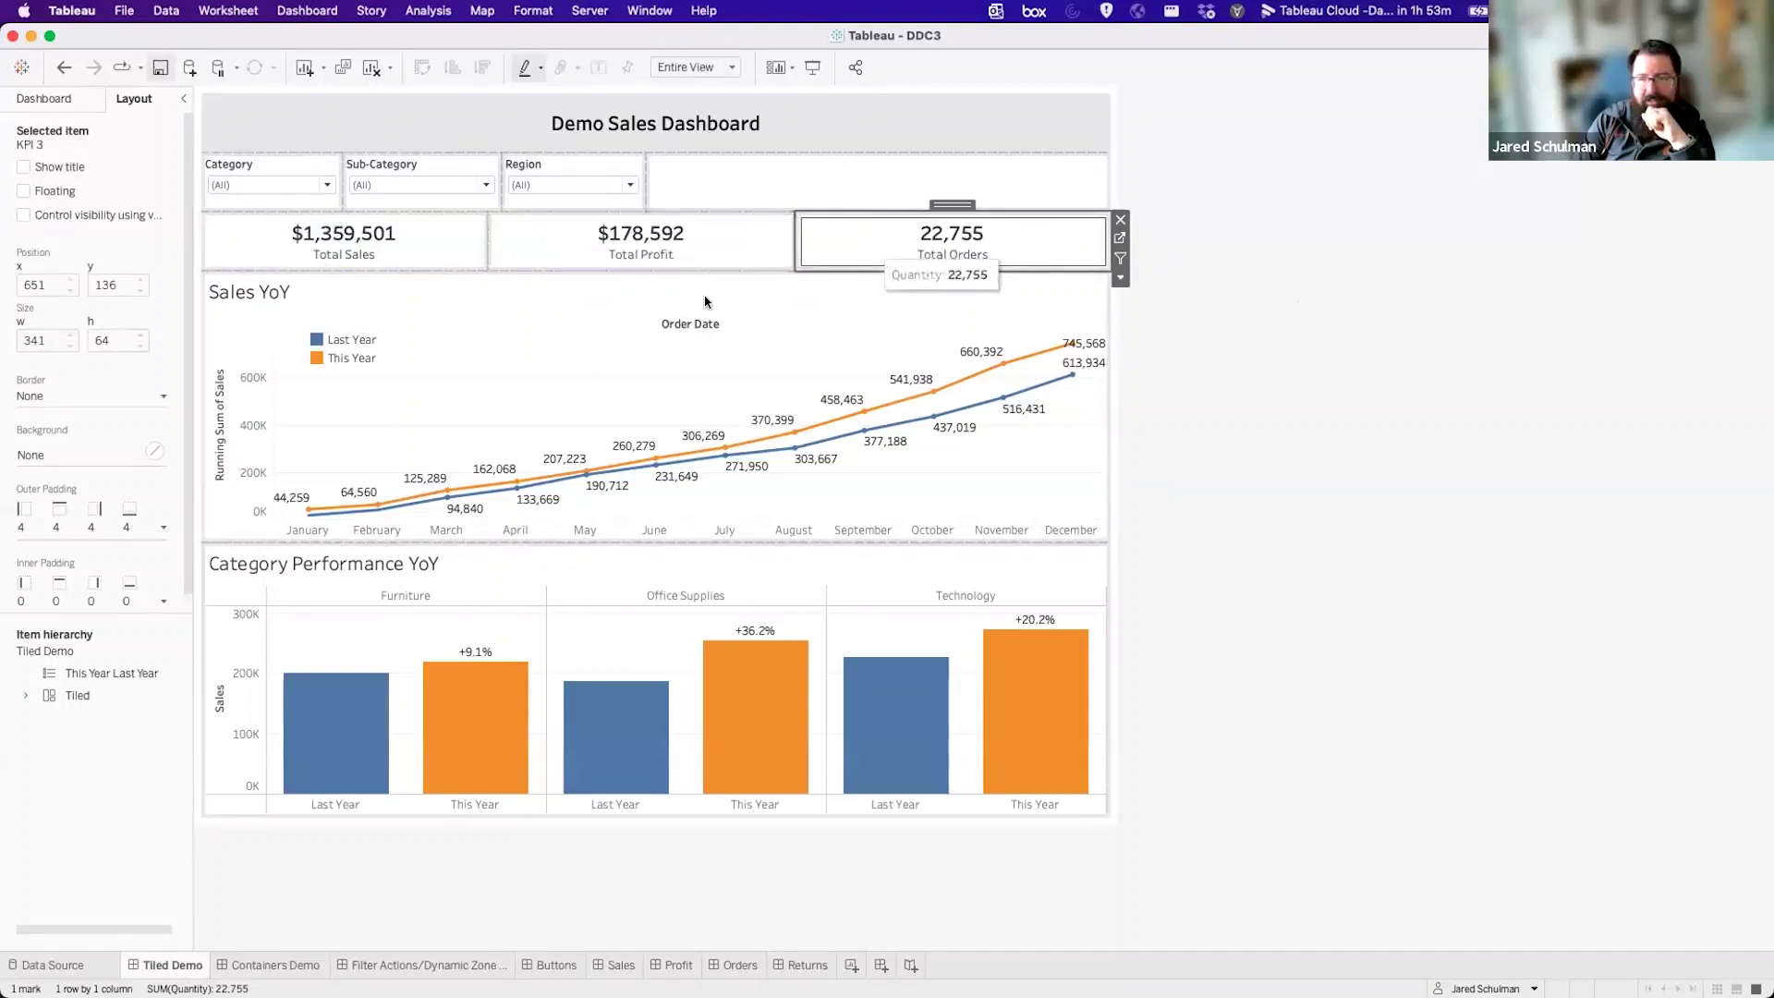
left_click(544, 418)
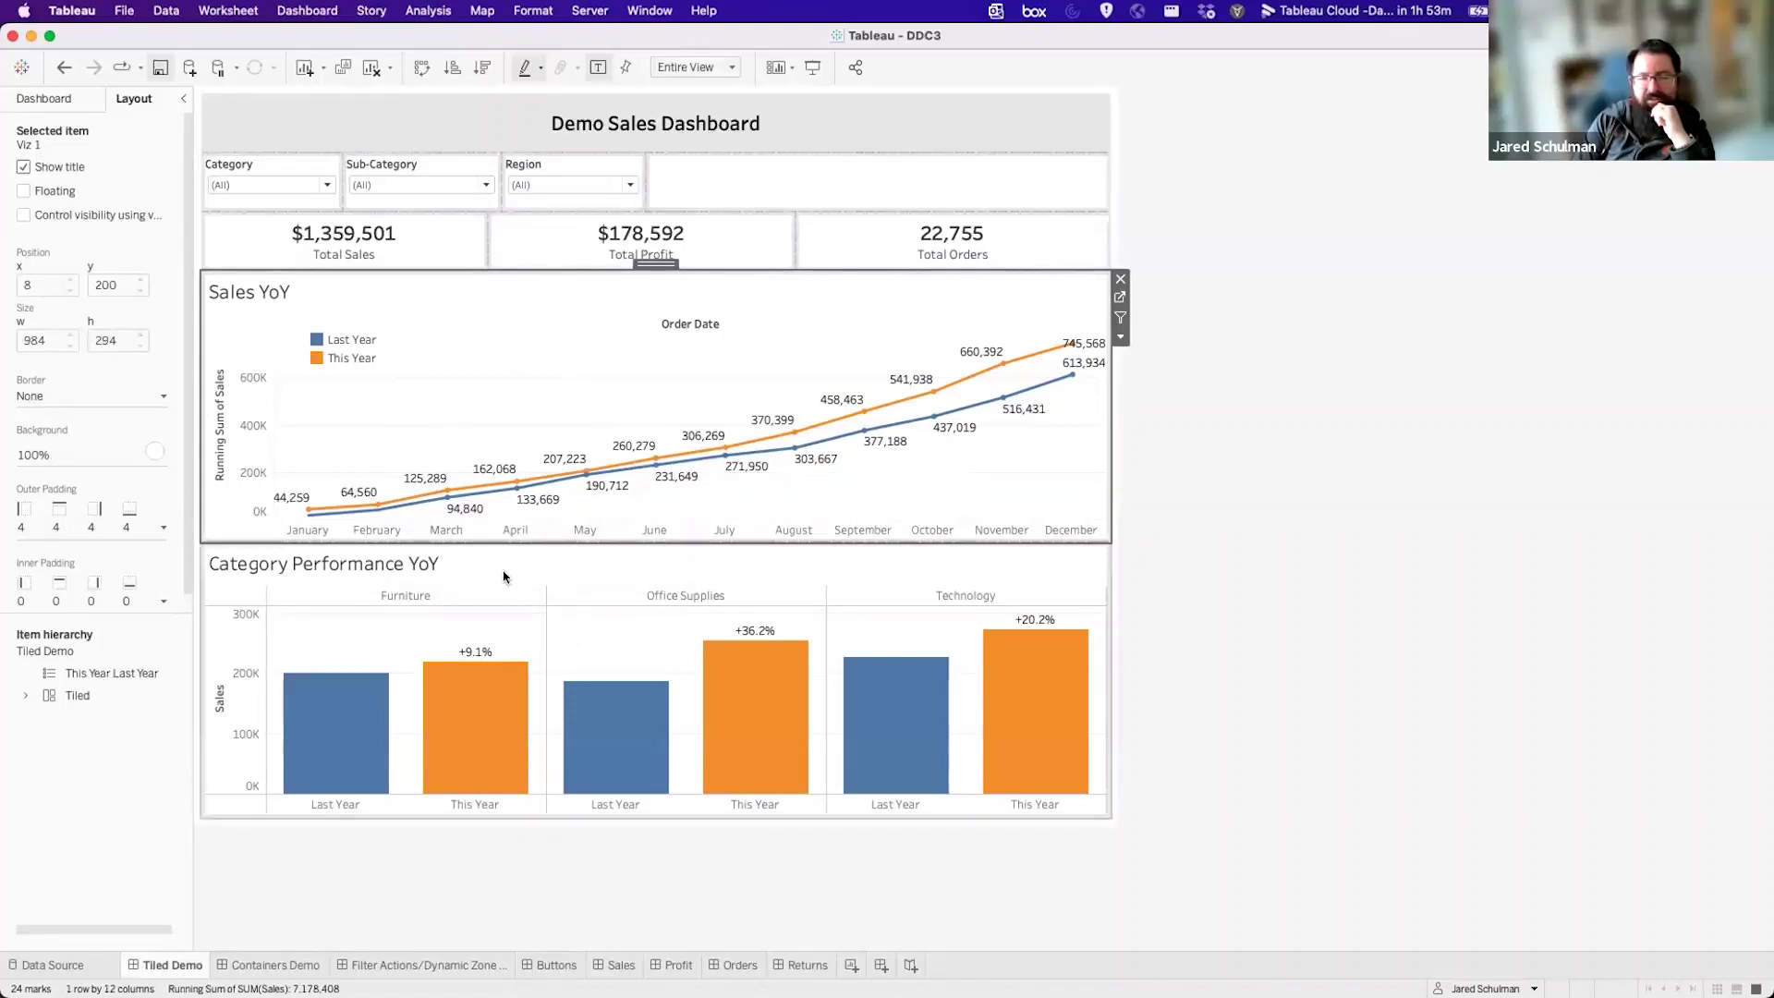
left_click(584, 570)
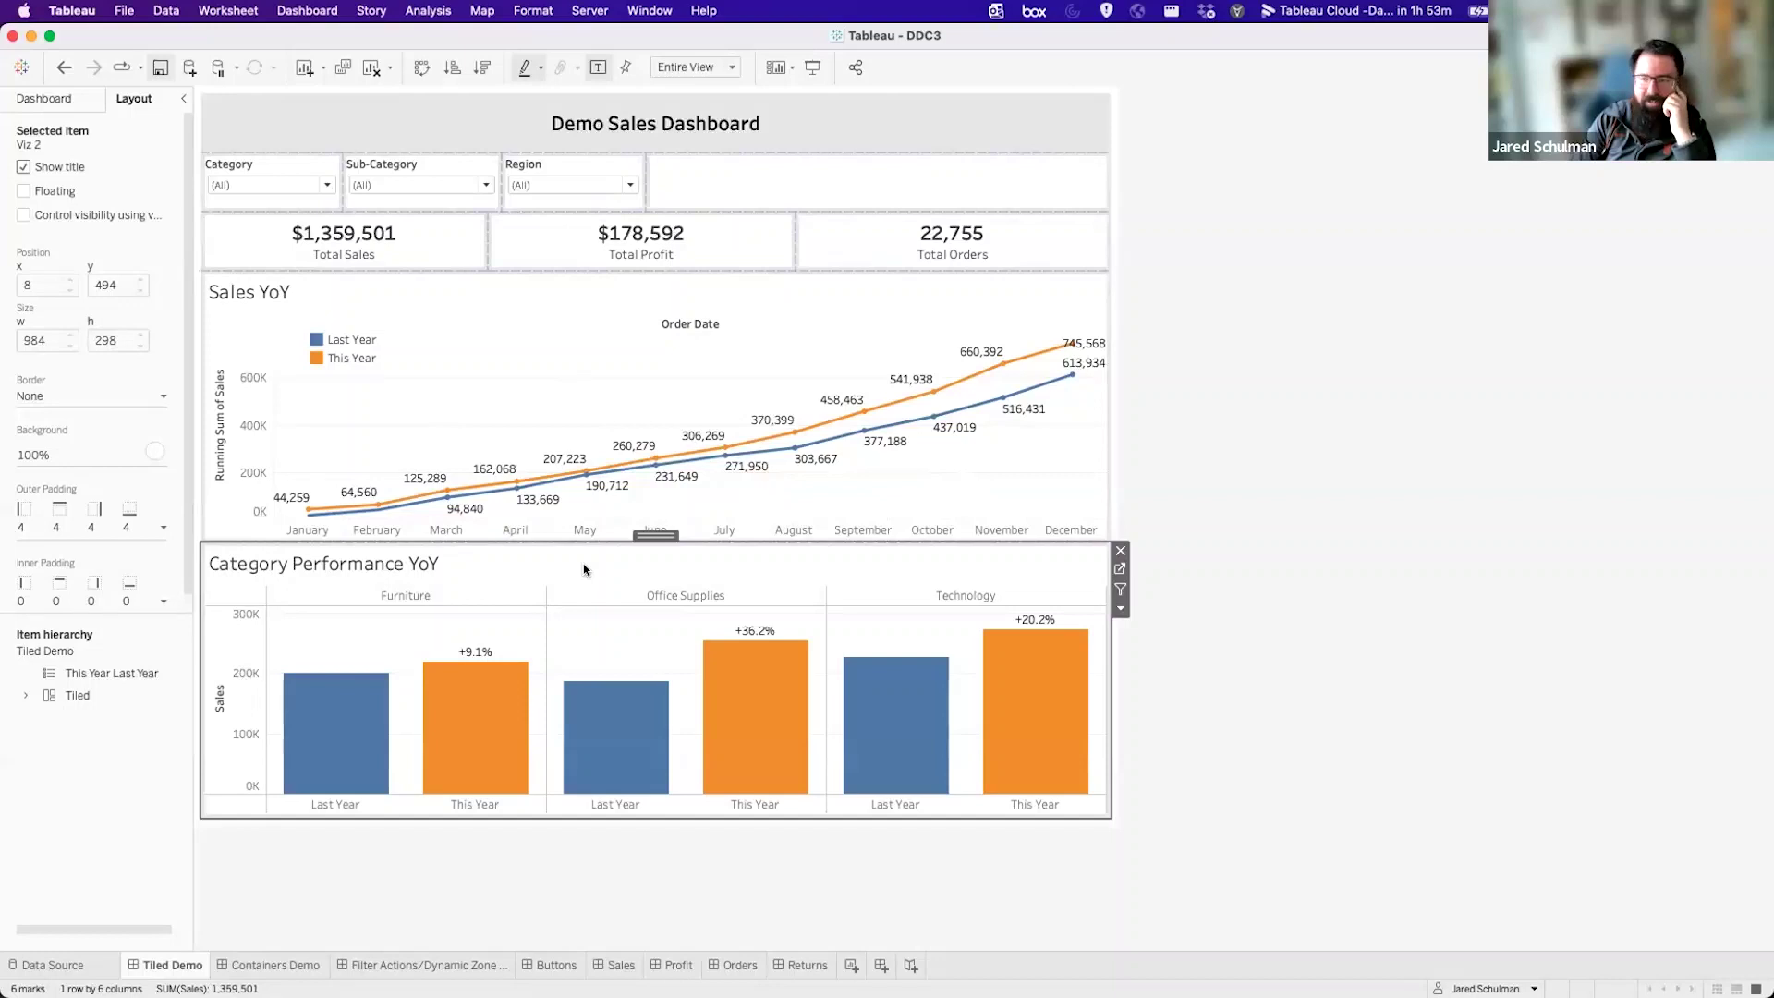
left_click(1203, 536)
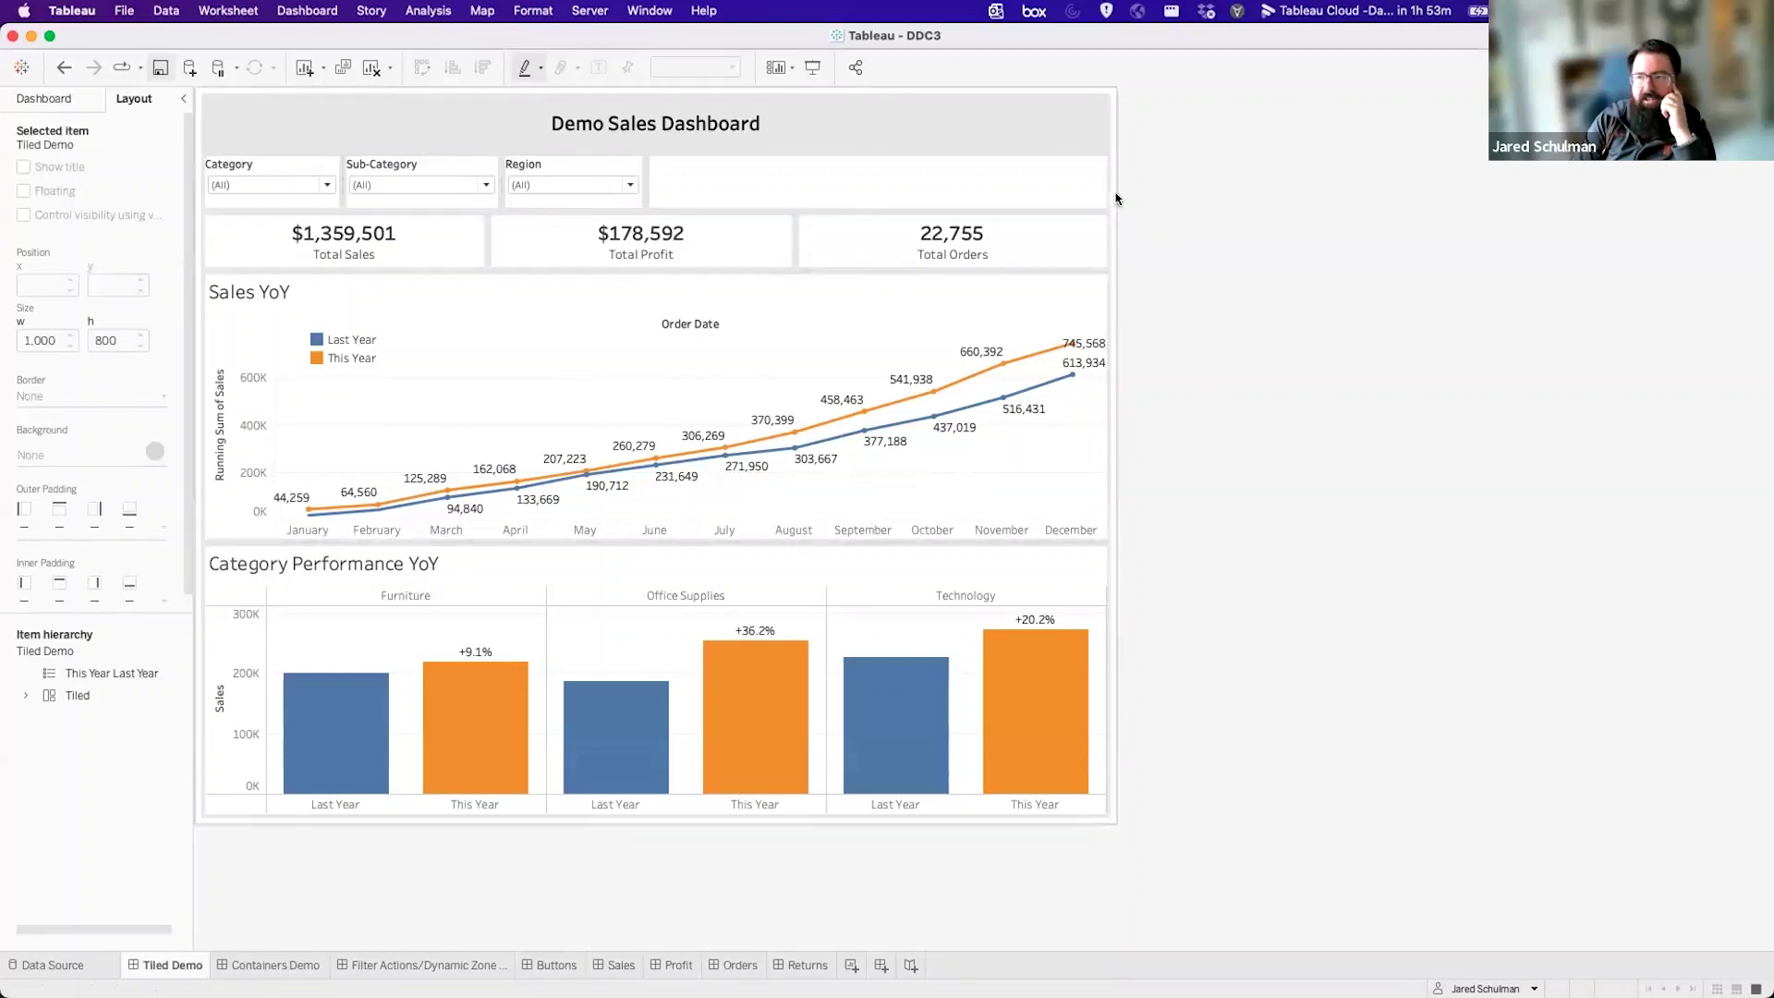
Expand the Tiled Demo item hierarchy through the Horizontal Container and examine the nested Tiled container with its contents.
left_click(25, 696)
left_click(66, 697)
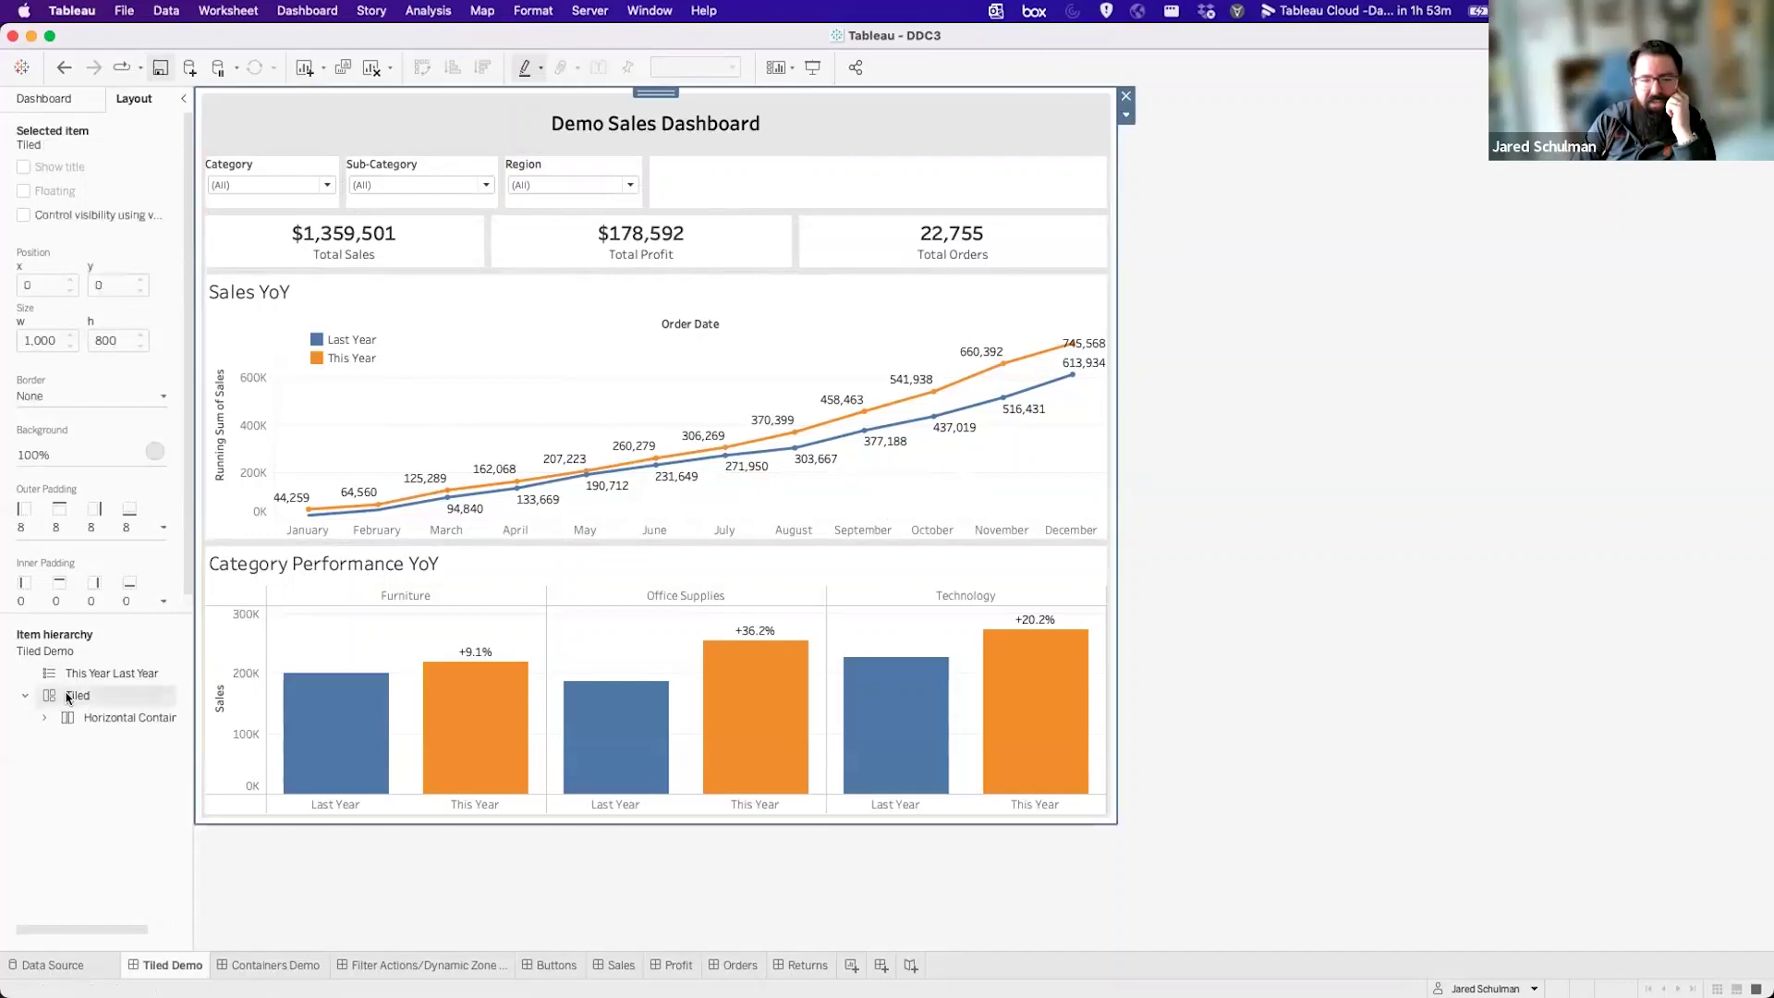
left_click(129, 720)
scroll(129, 720, "right", 2)
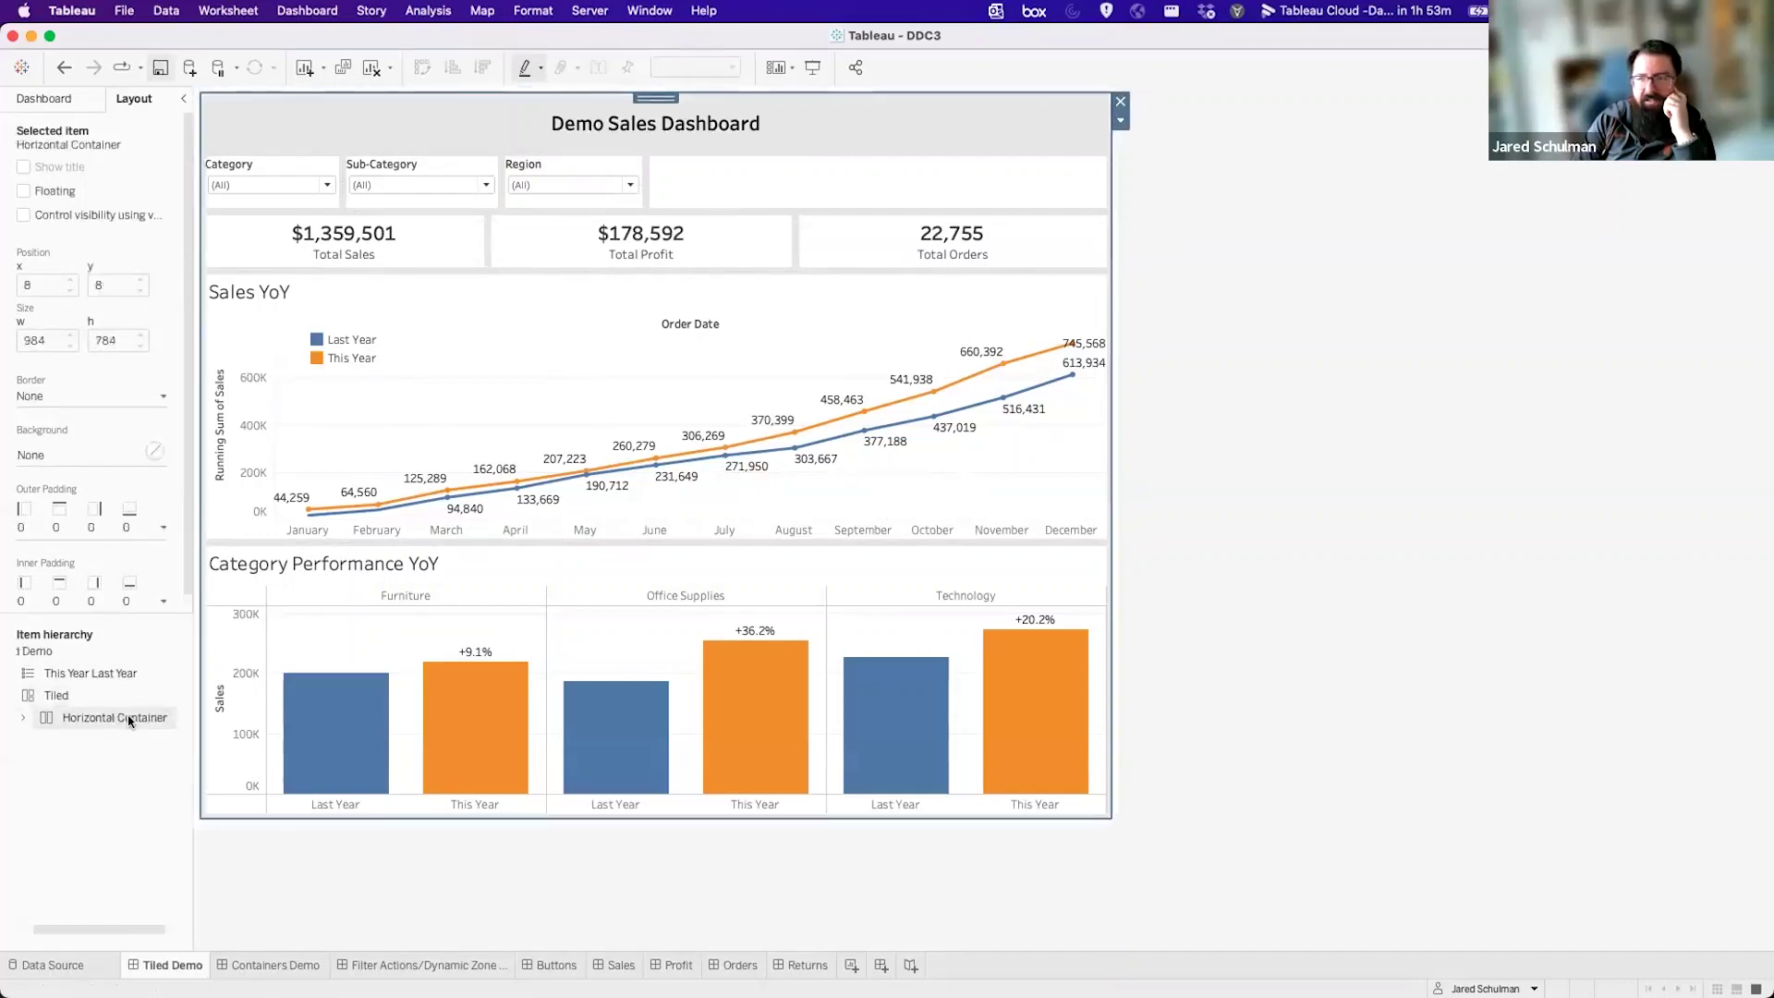
left_click(82, 704)
scroll(20, 721, "left", 2)
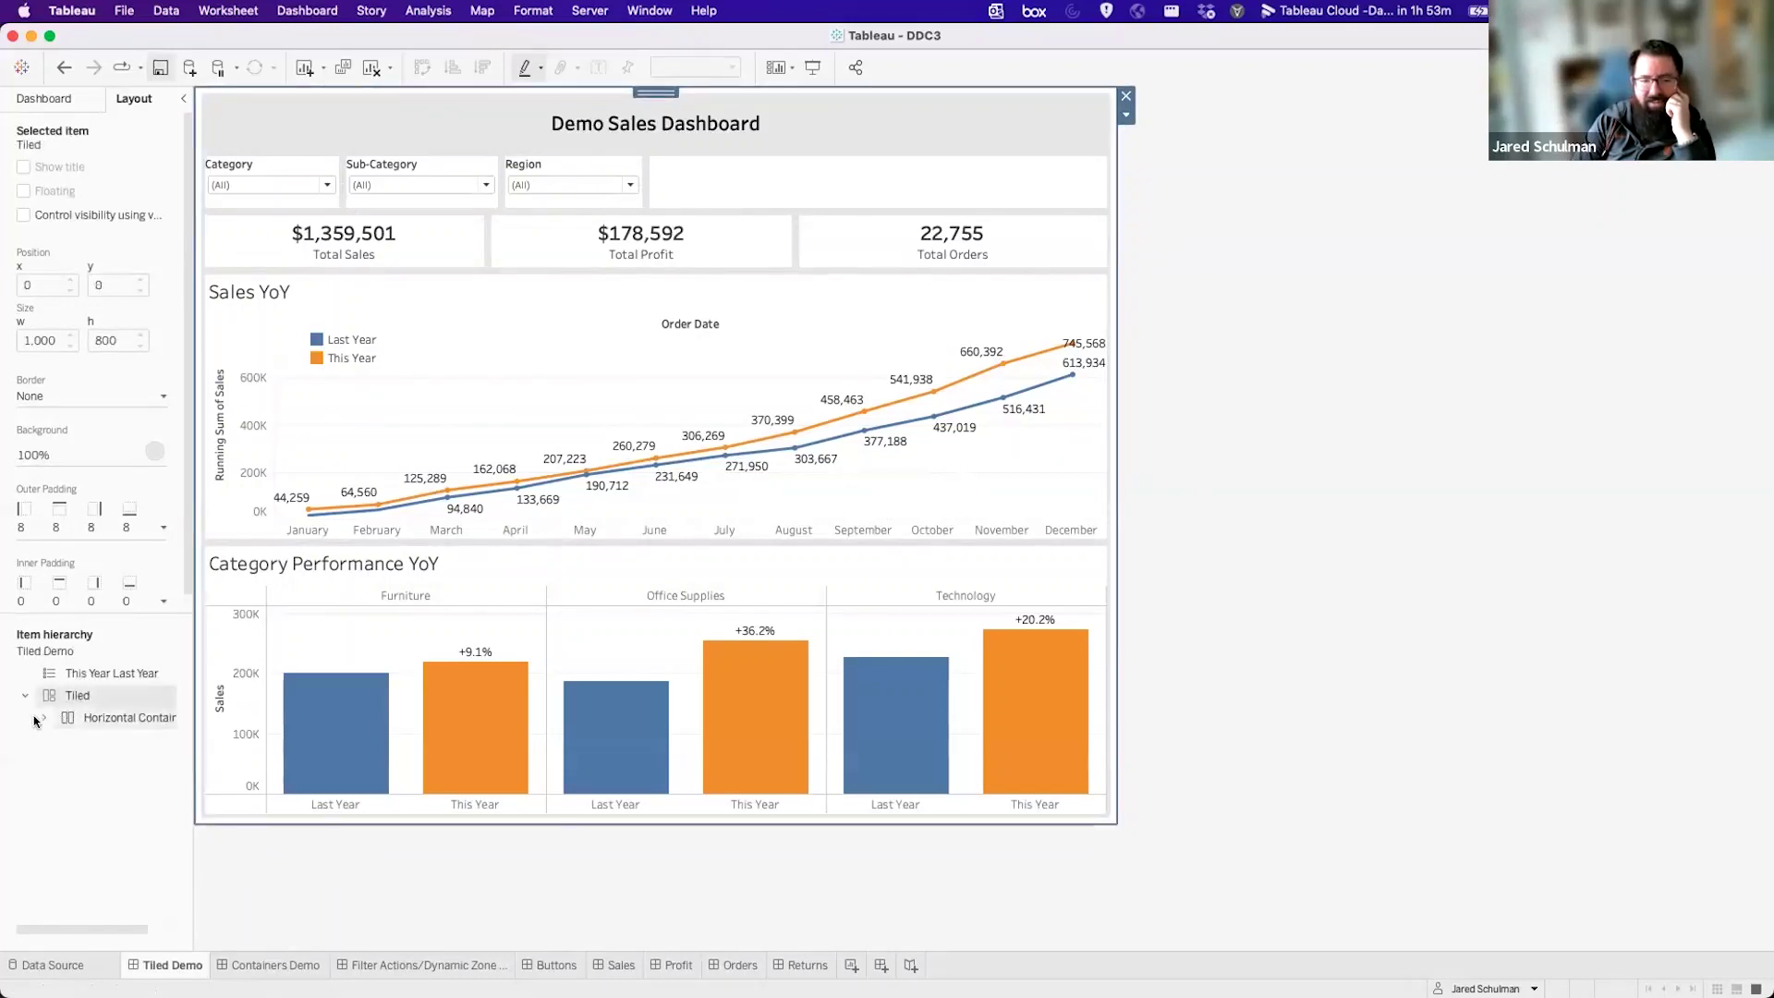
left_click(36, 720)
left_click(44, 717)
left_click(63, 740)
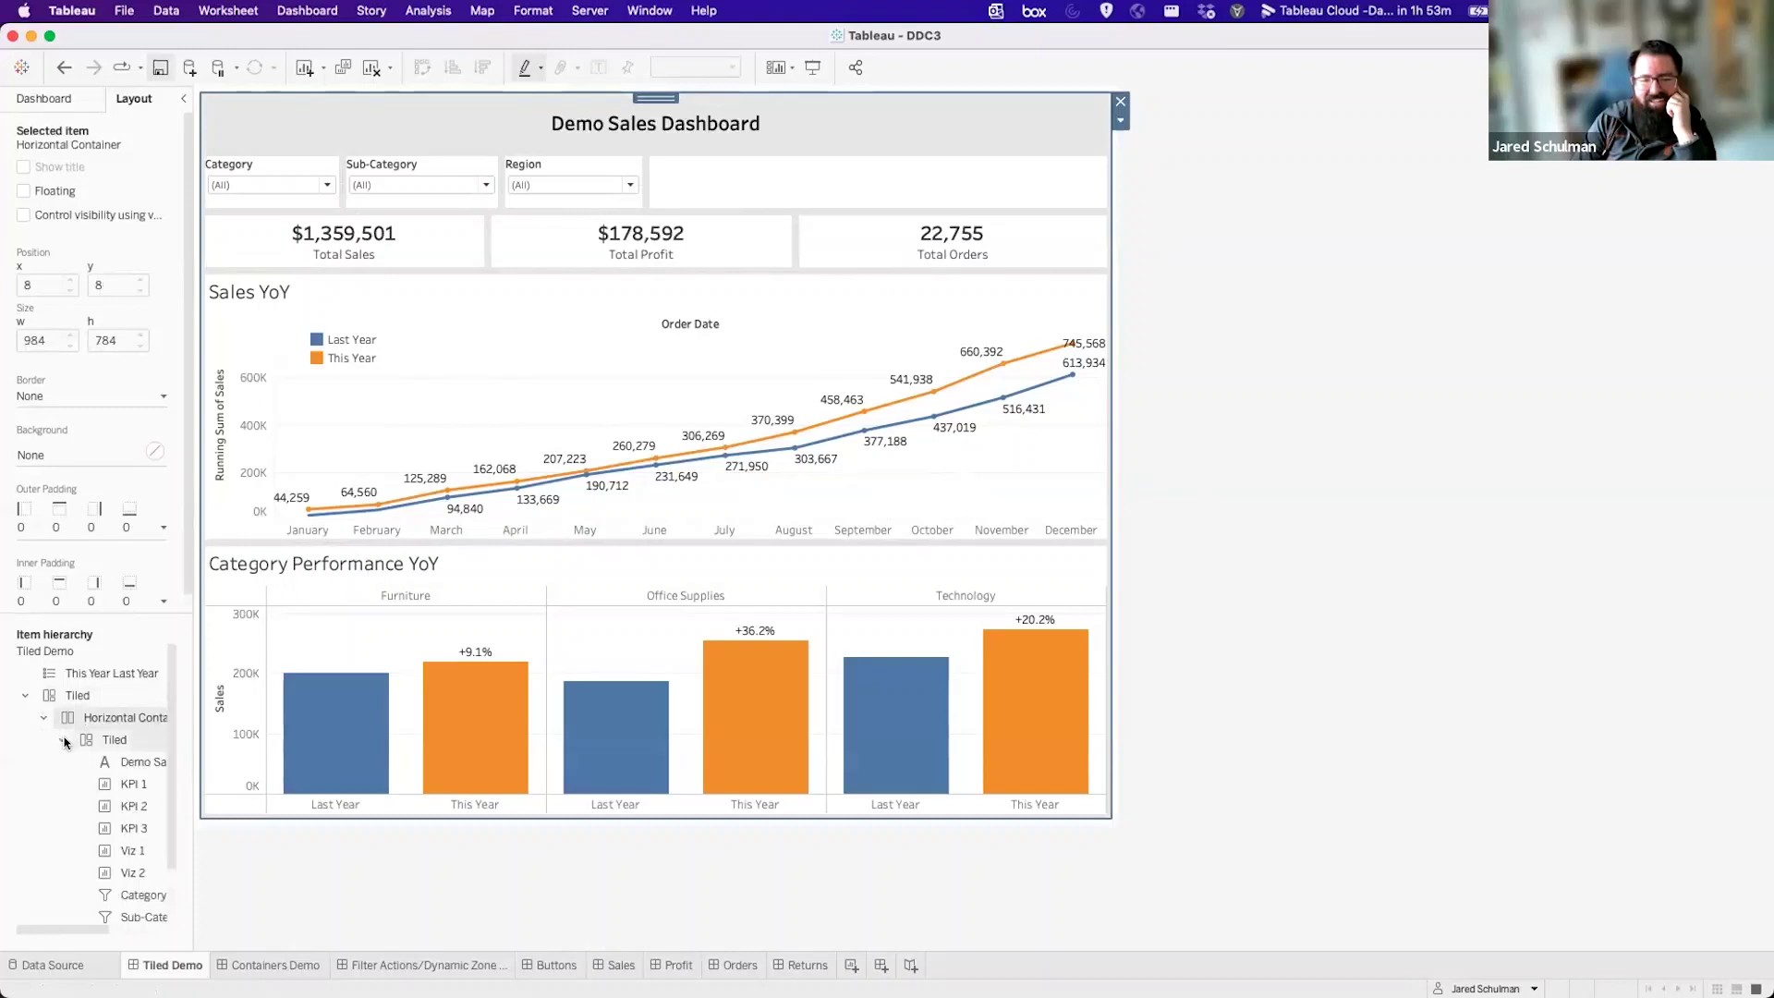
left_click(126, 742)
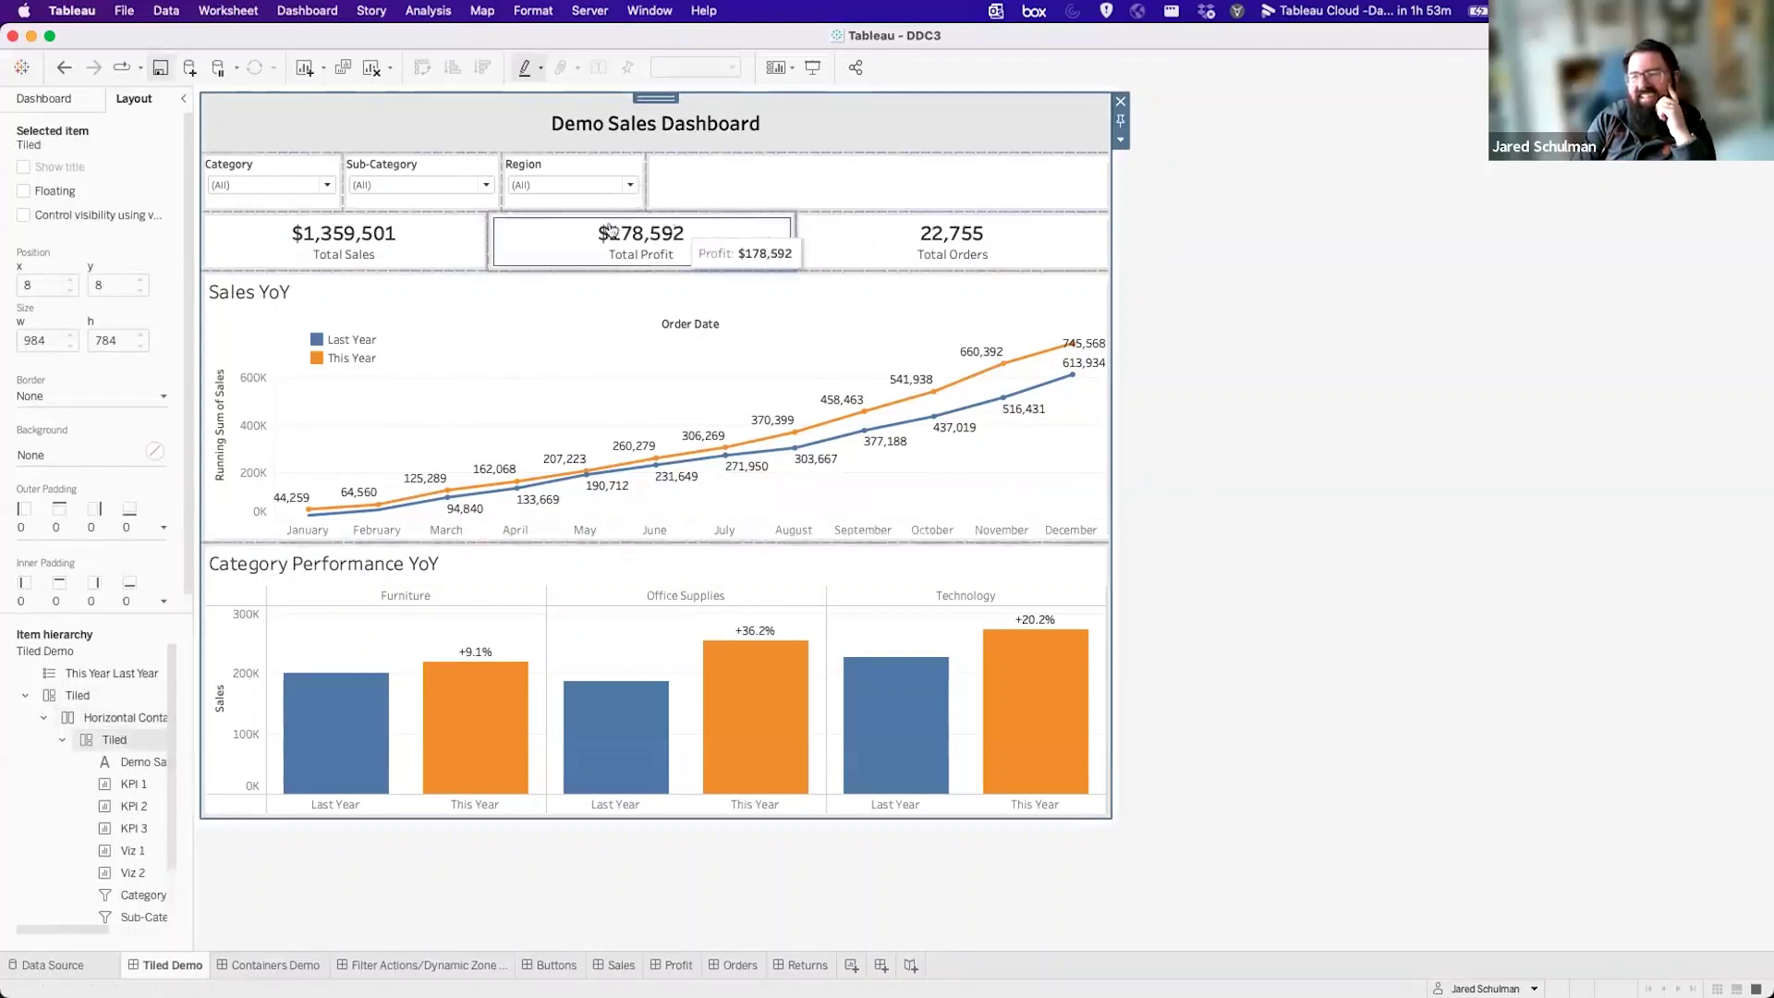
Open the Containers Demo dashboard and select the horizontal container that holds the Category, Sub-Category and Region filters.
left_click(277, 966)
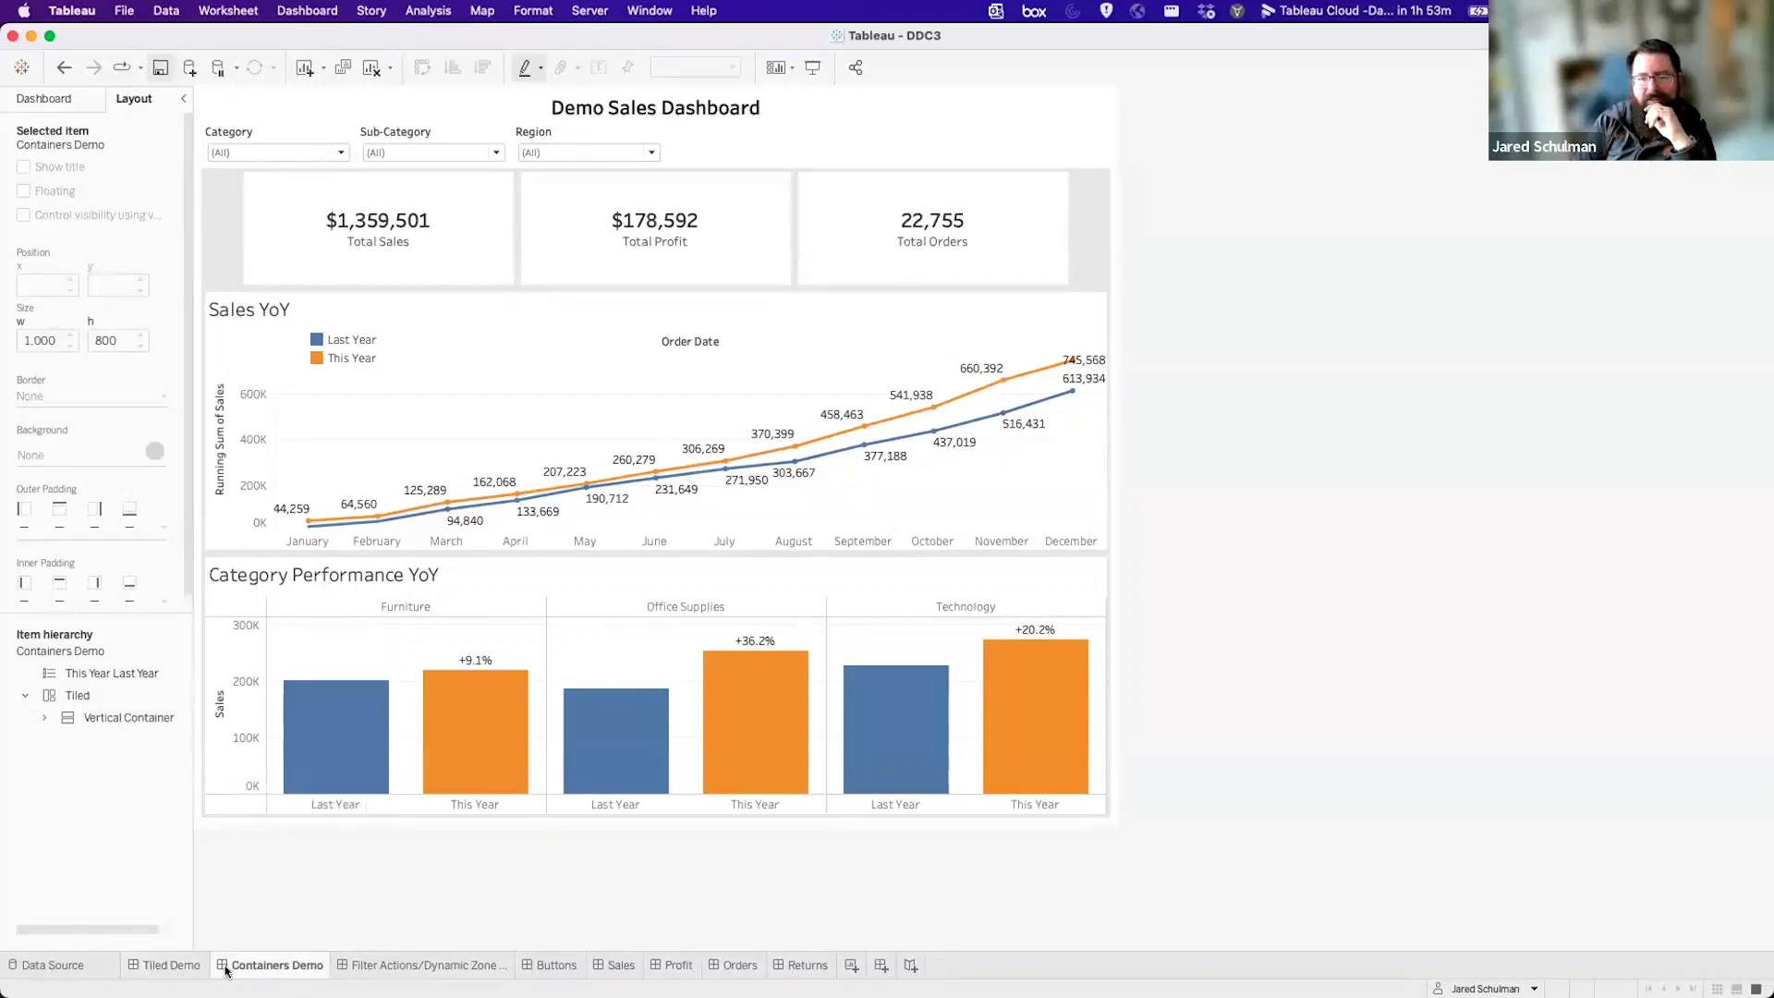
left_click(183, 967)
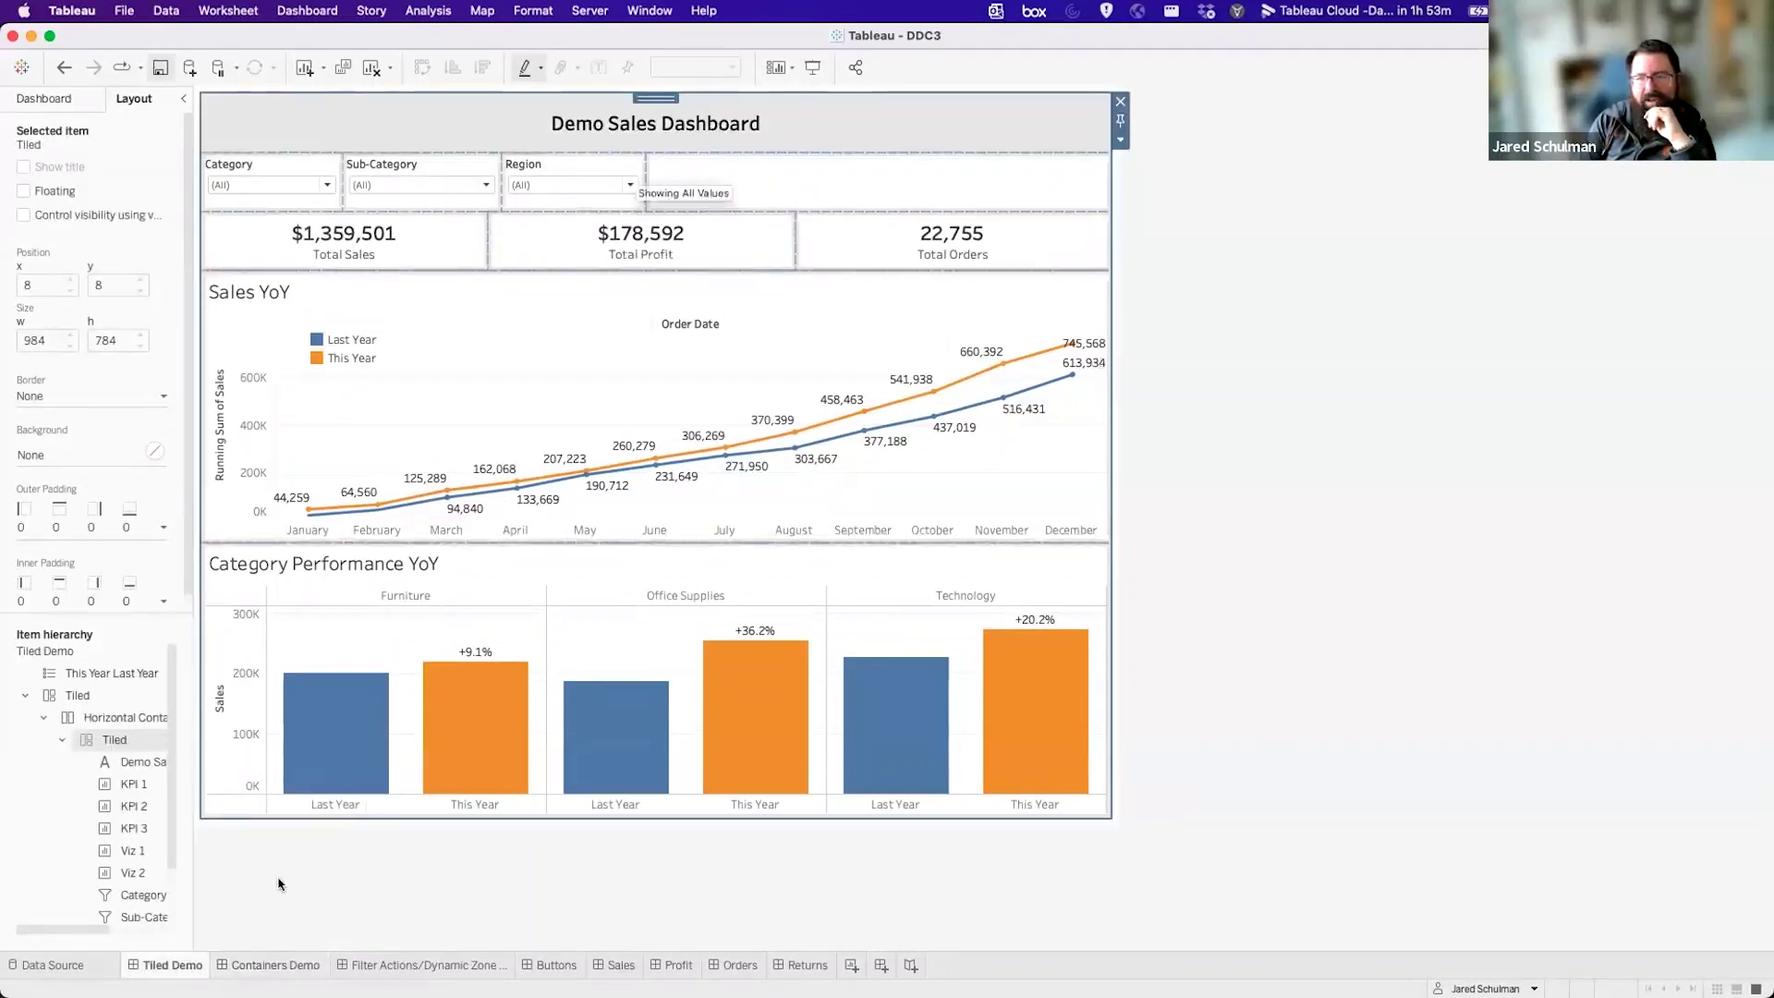
left_click(277, 967)
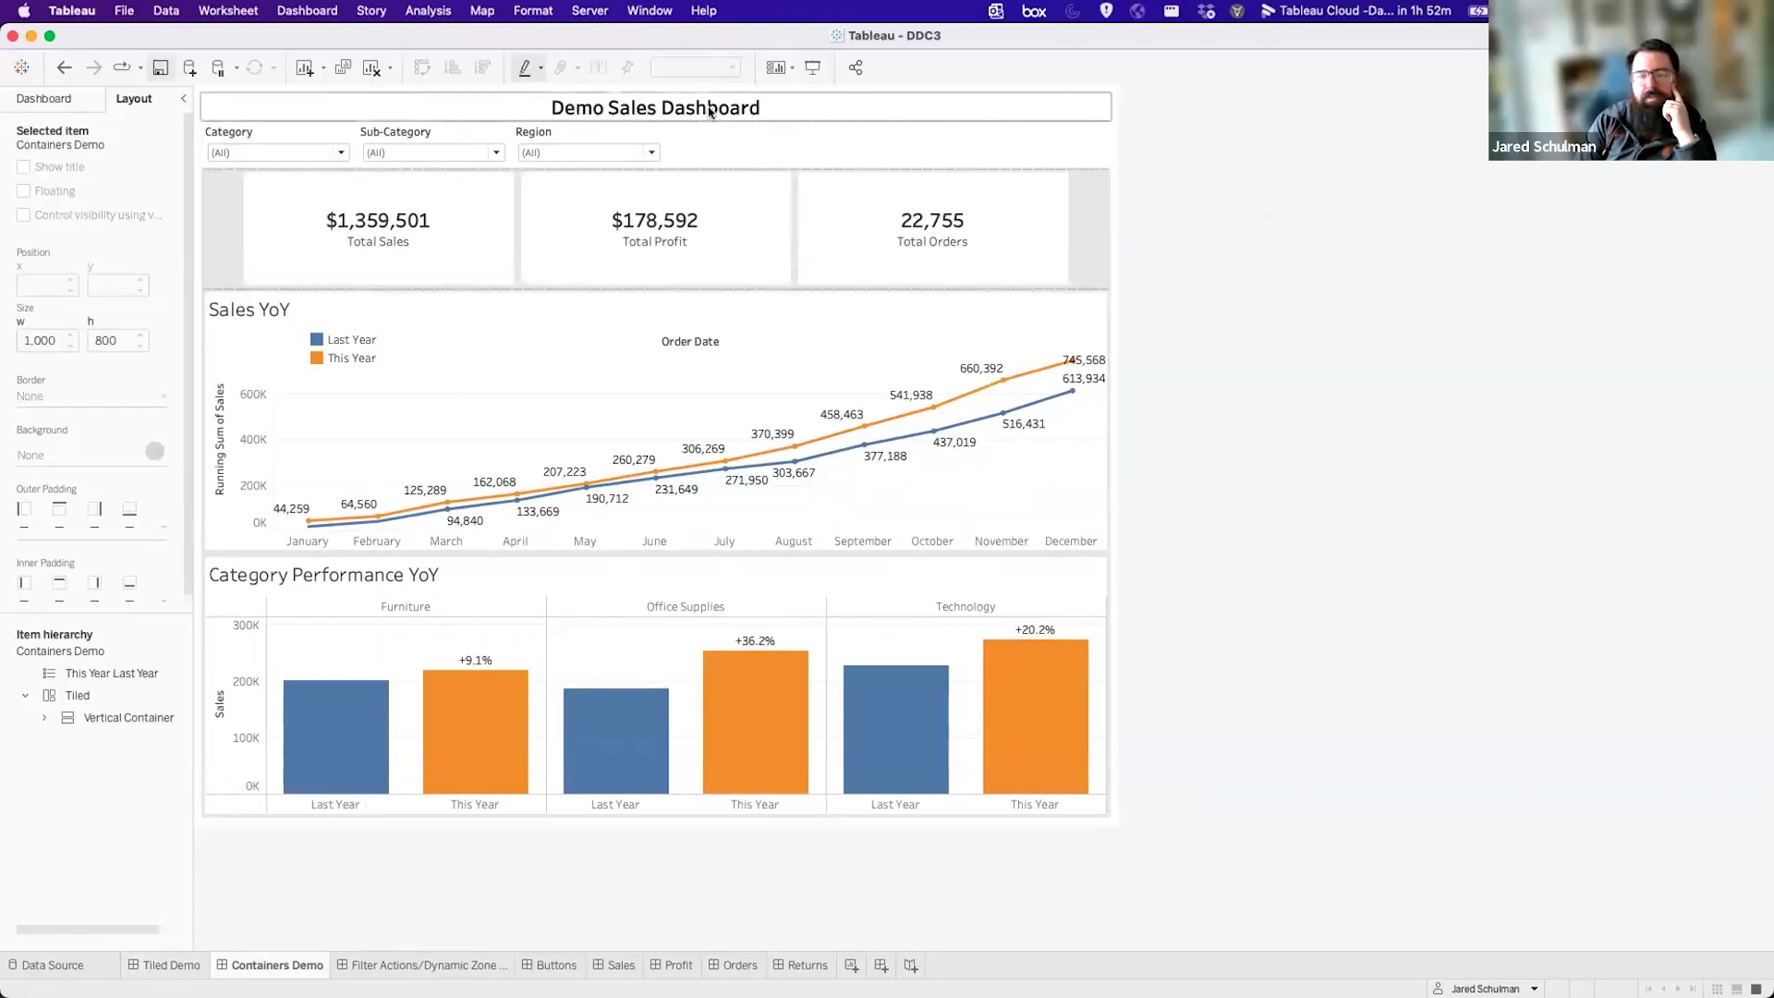
left_click(776, 142)
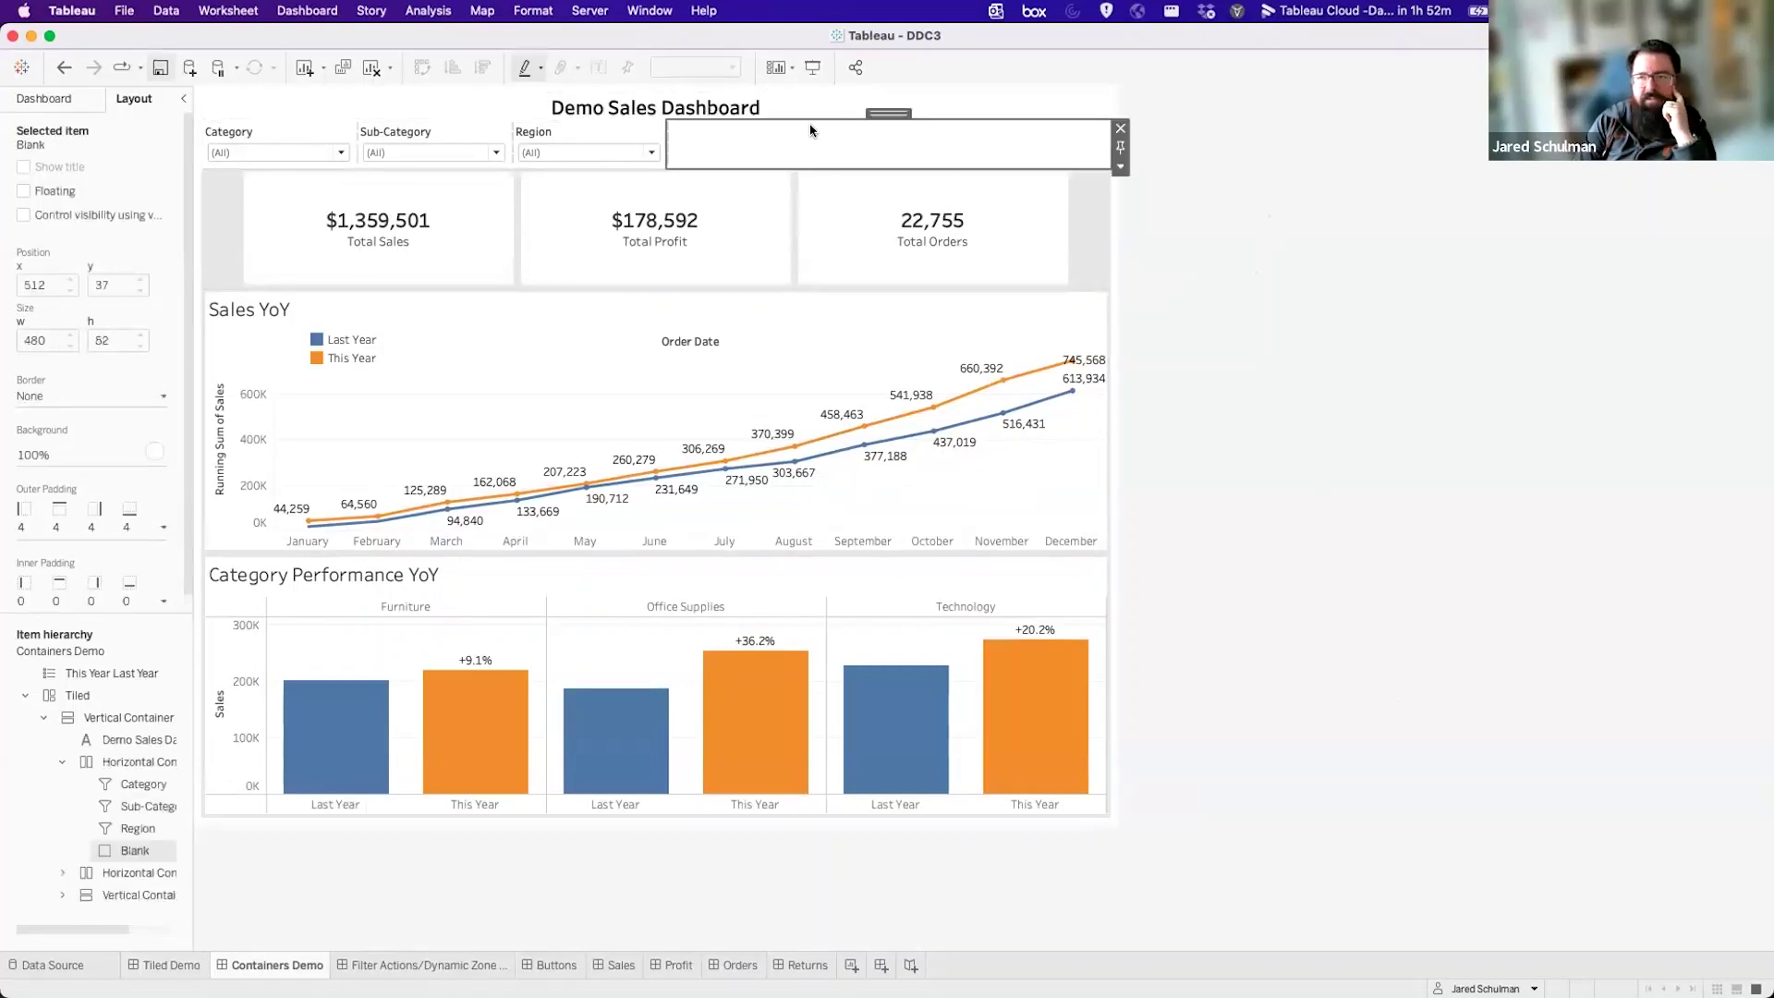
double_click(874, 112)
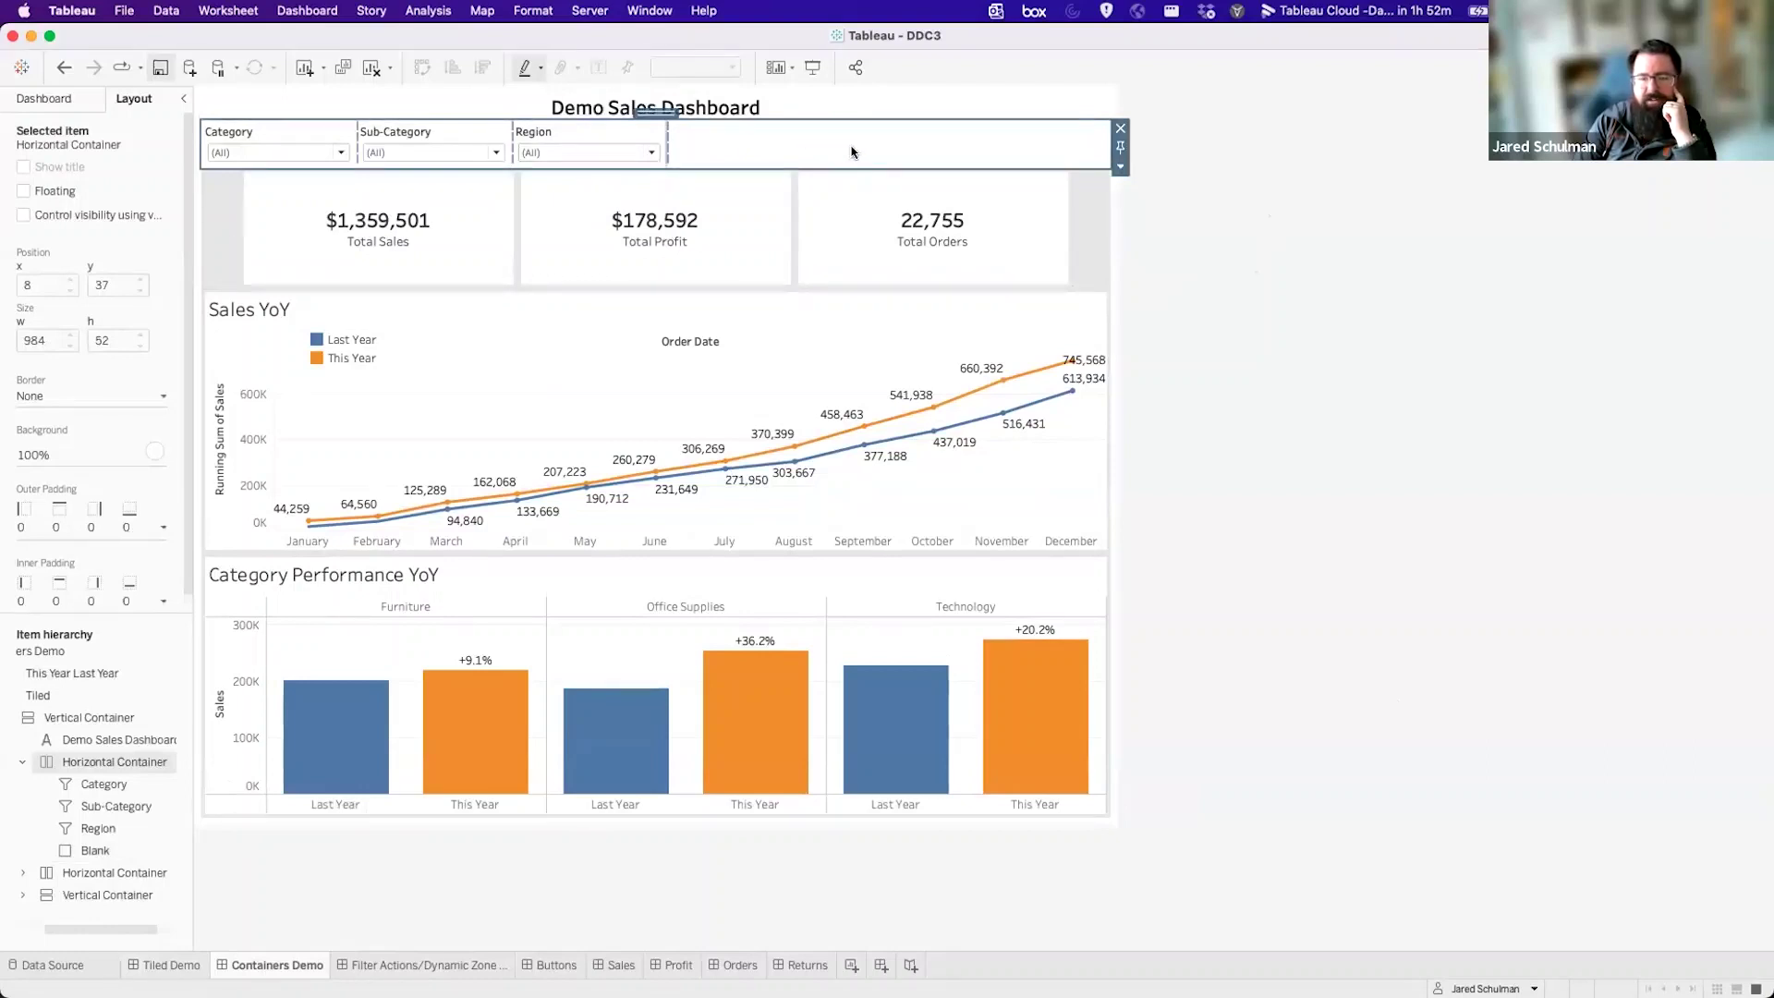
Compare the filter row on the Tiled Demo dashboard with the filter container on Containers Demo, including its background setting.
left_click(159, 969)
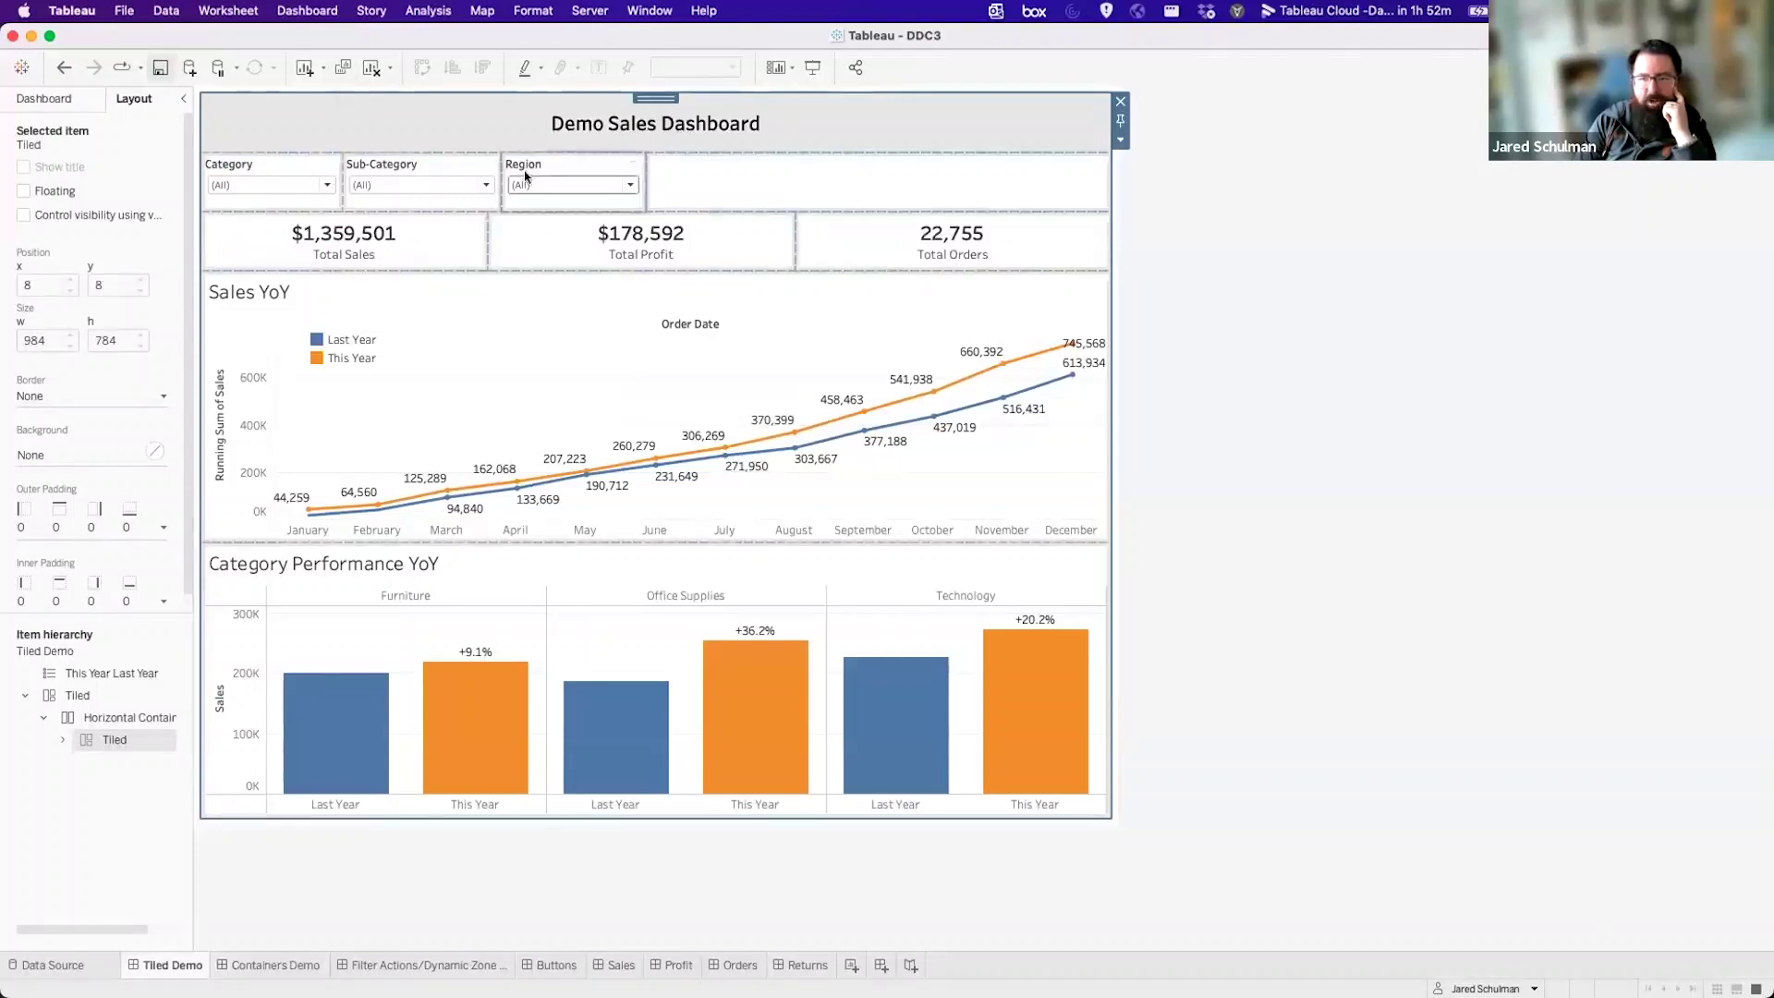
left_click(236, 965)
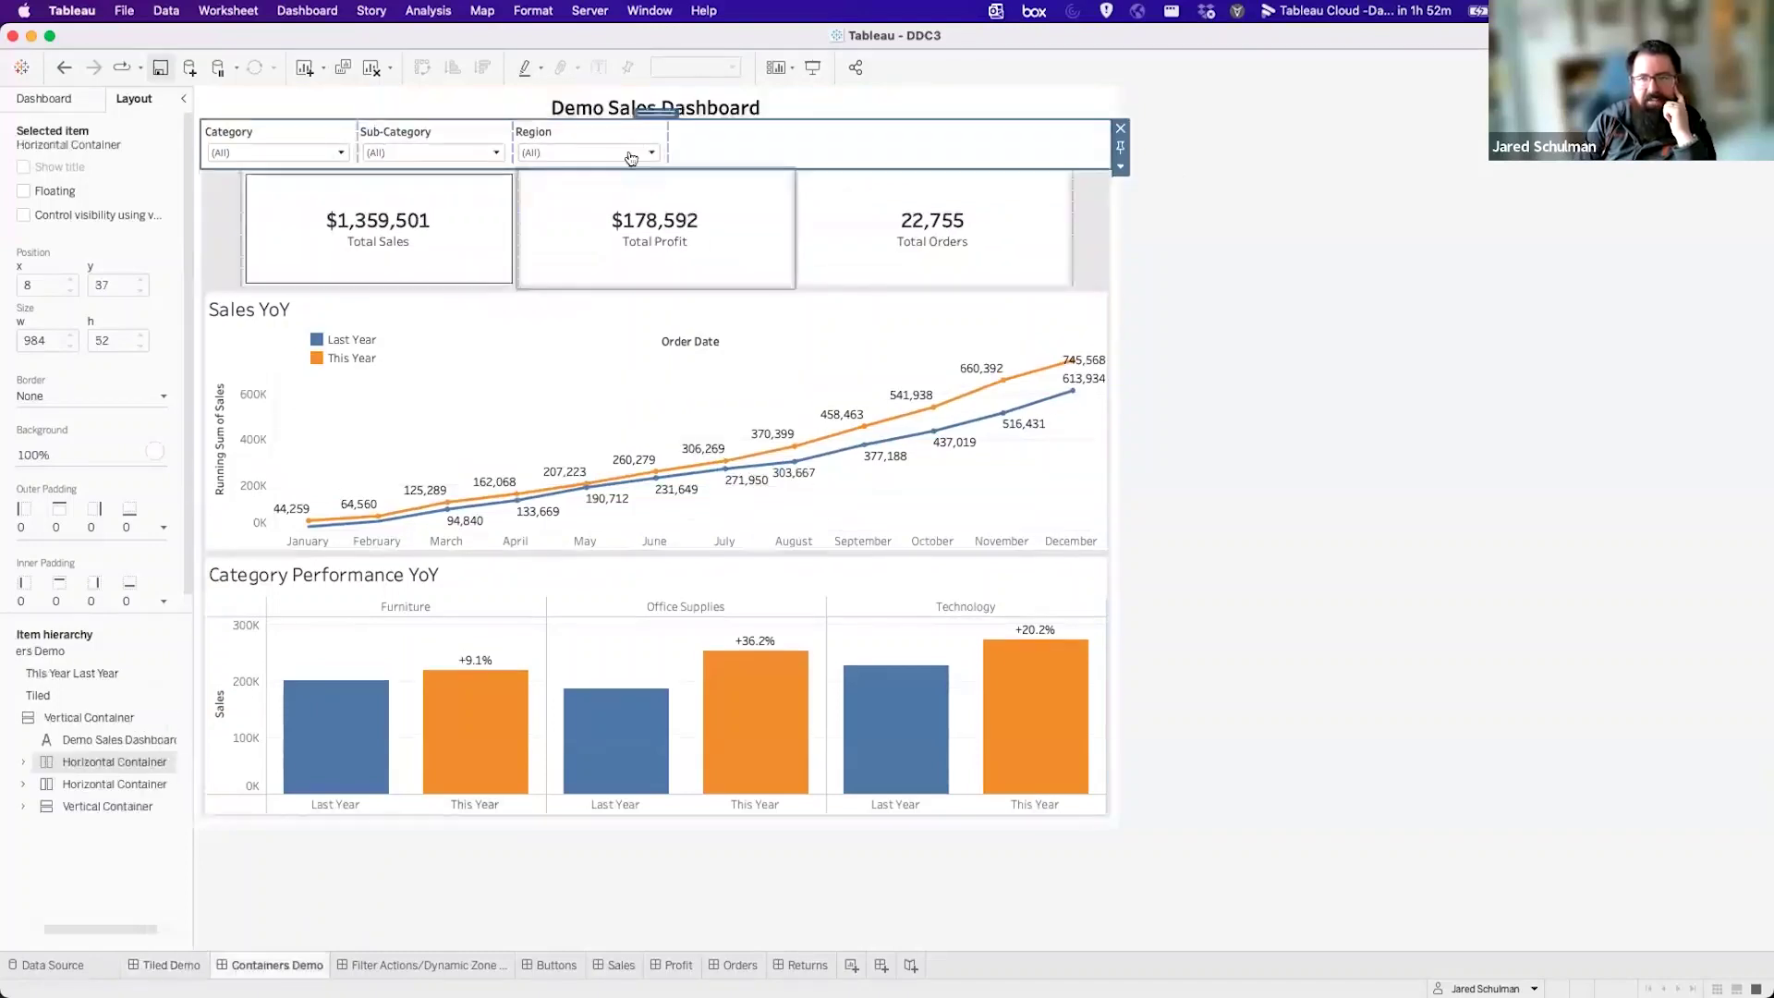
left_click(64, 467)
left_click(119, 457)
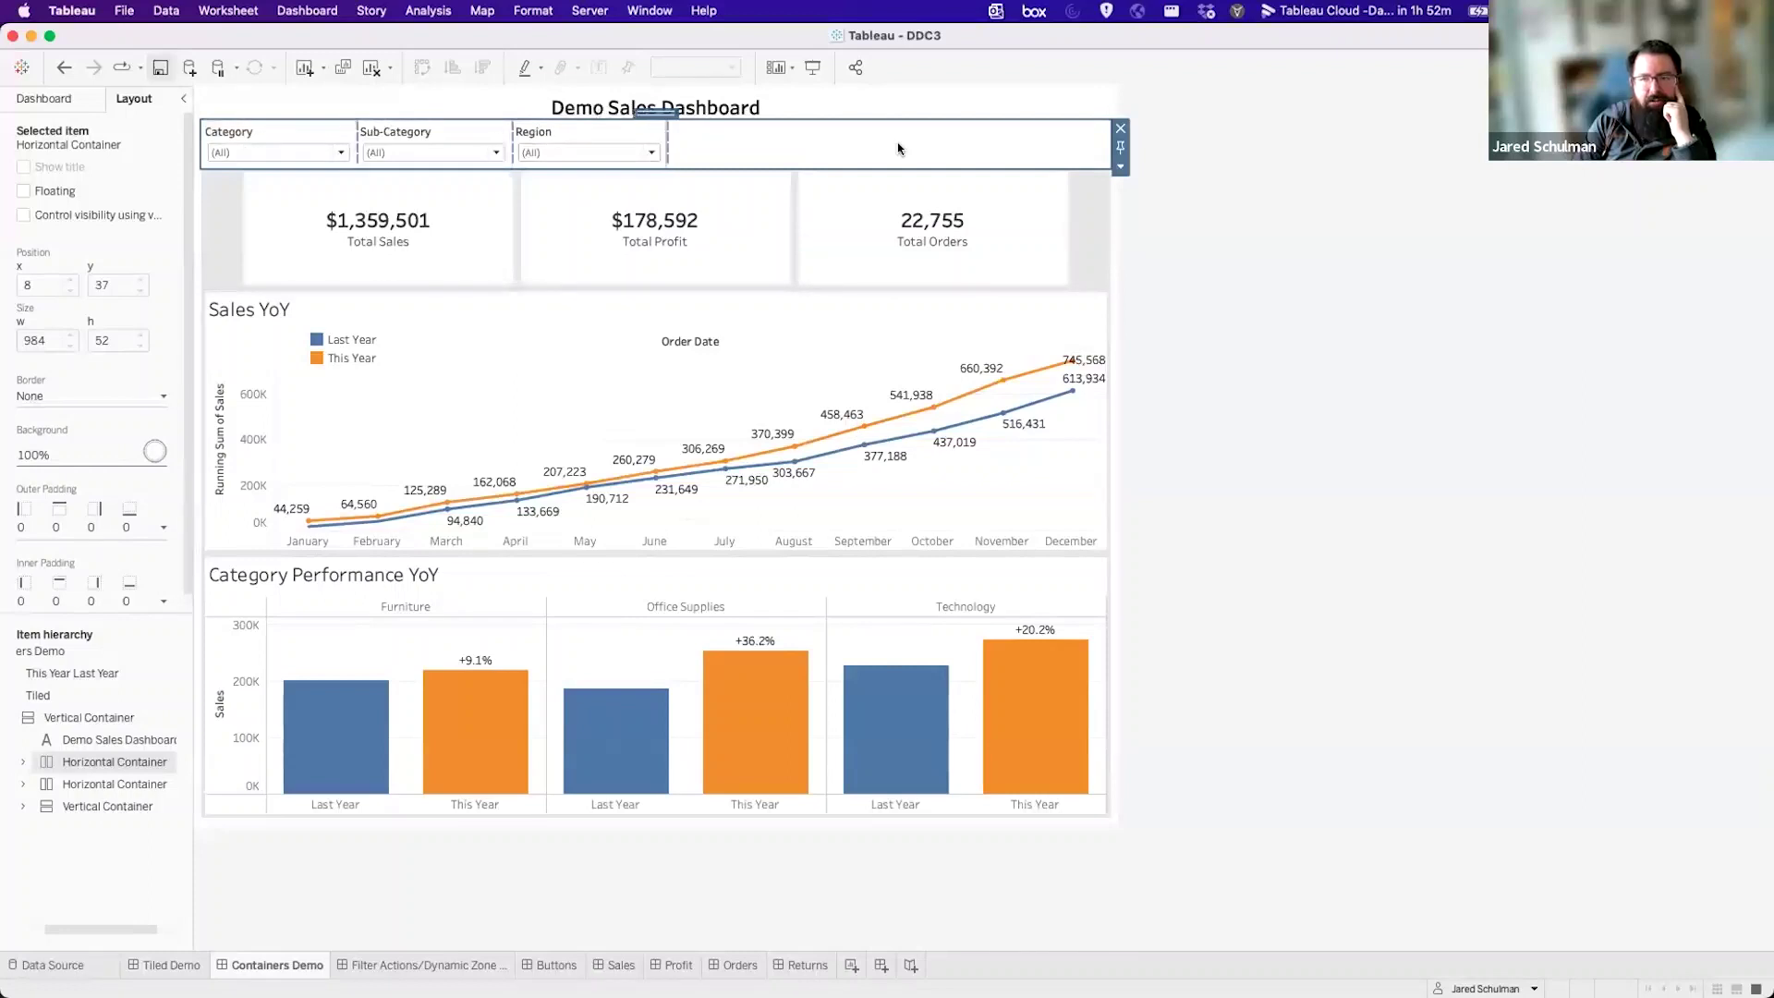
Examine the Total Sales tile on Containers Demo and the horizontal container that holds the KPI row.
left_click(1350, 315)
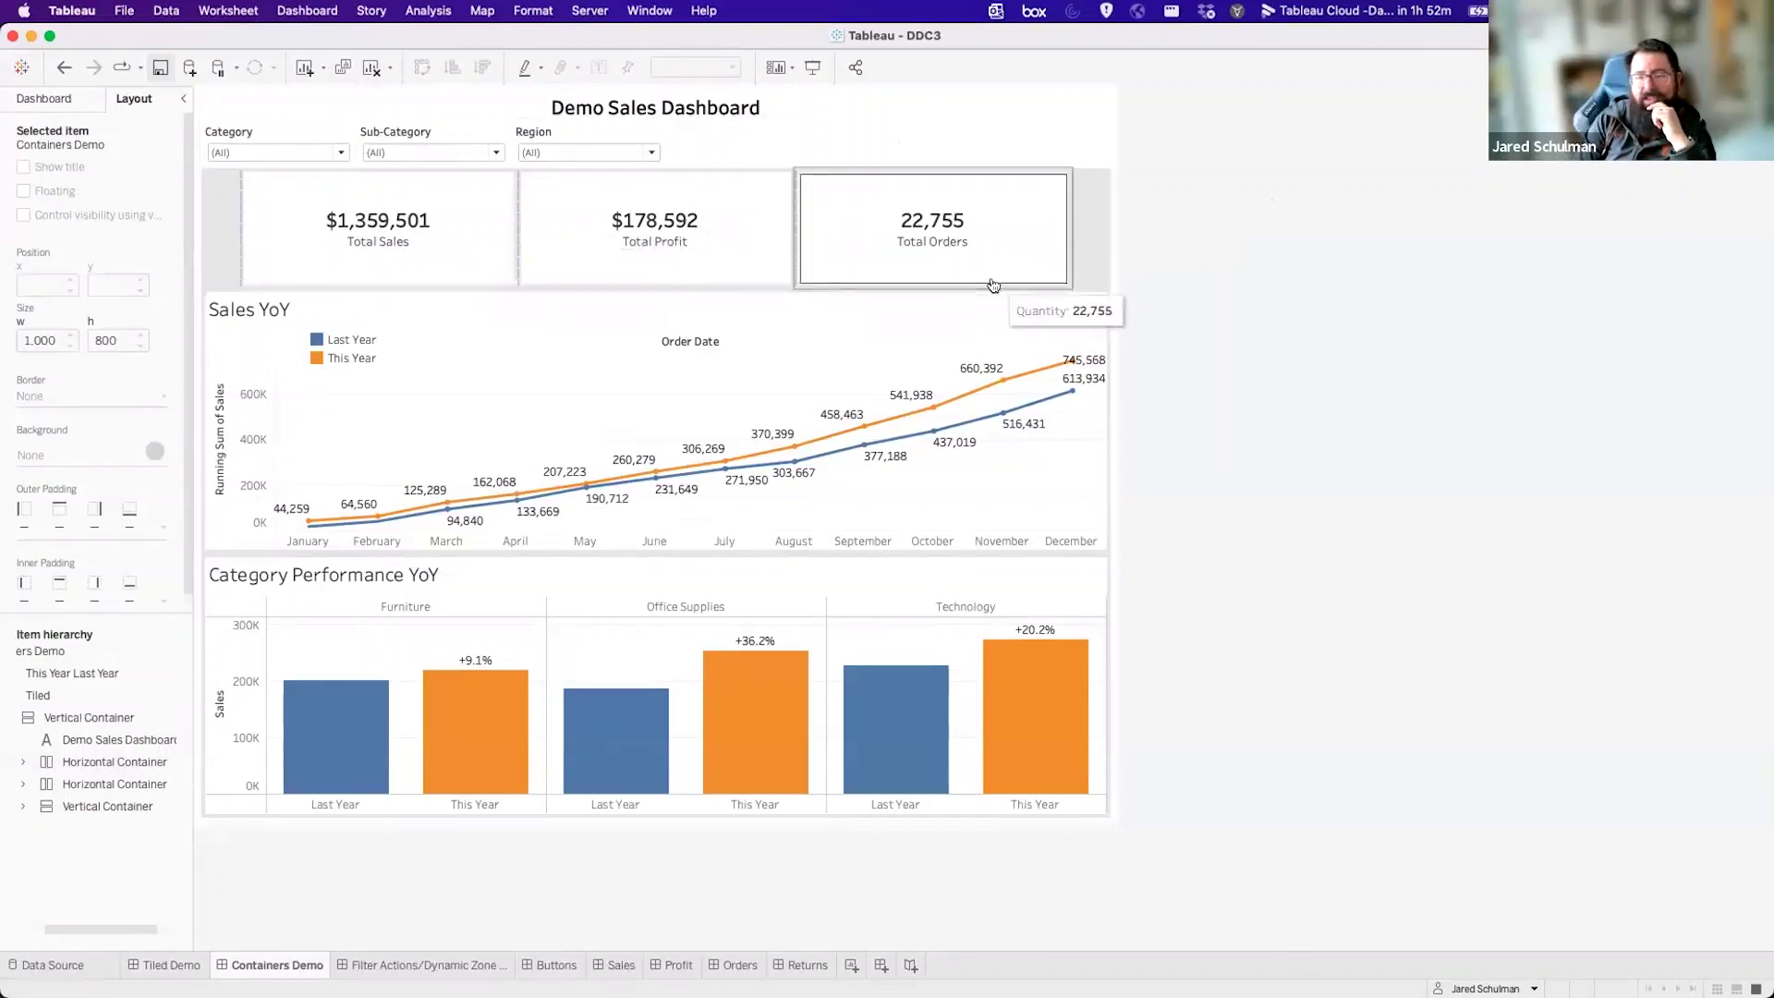
left_click(464, 260)
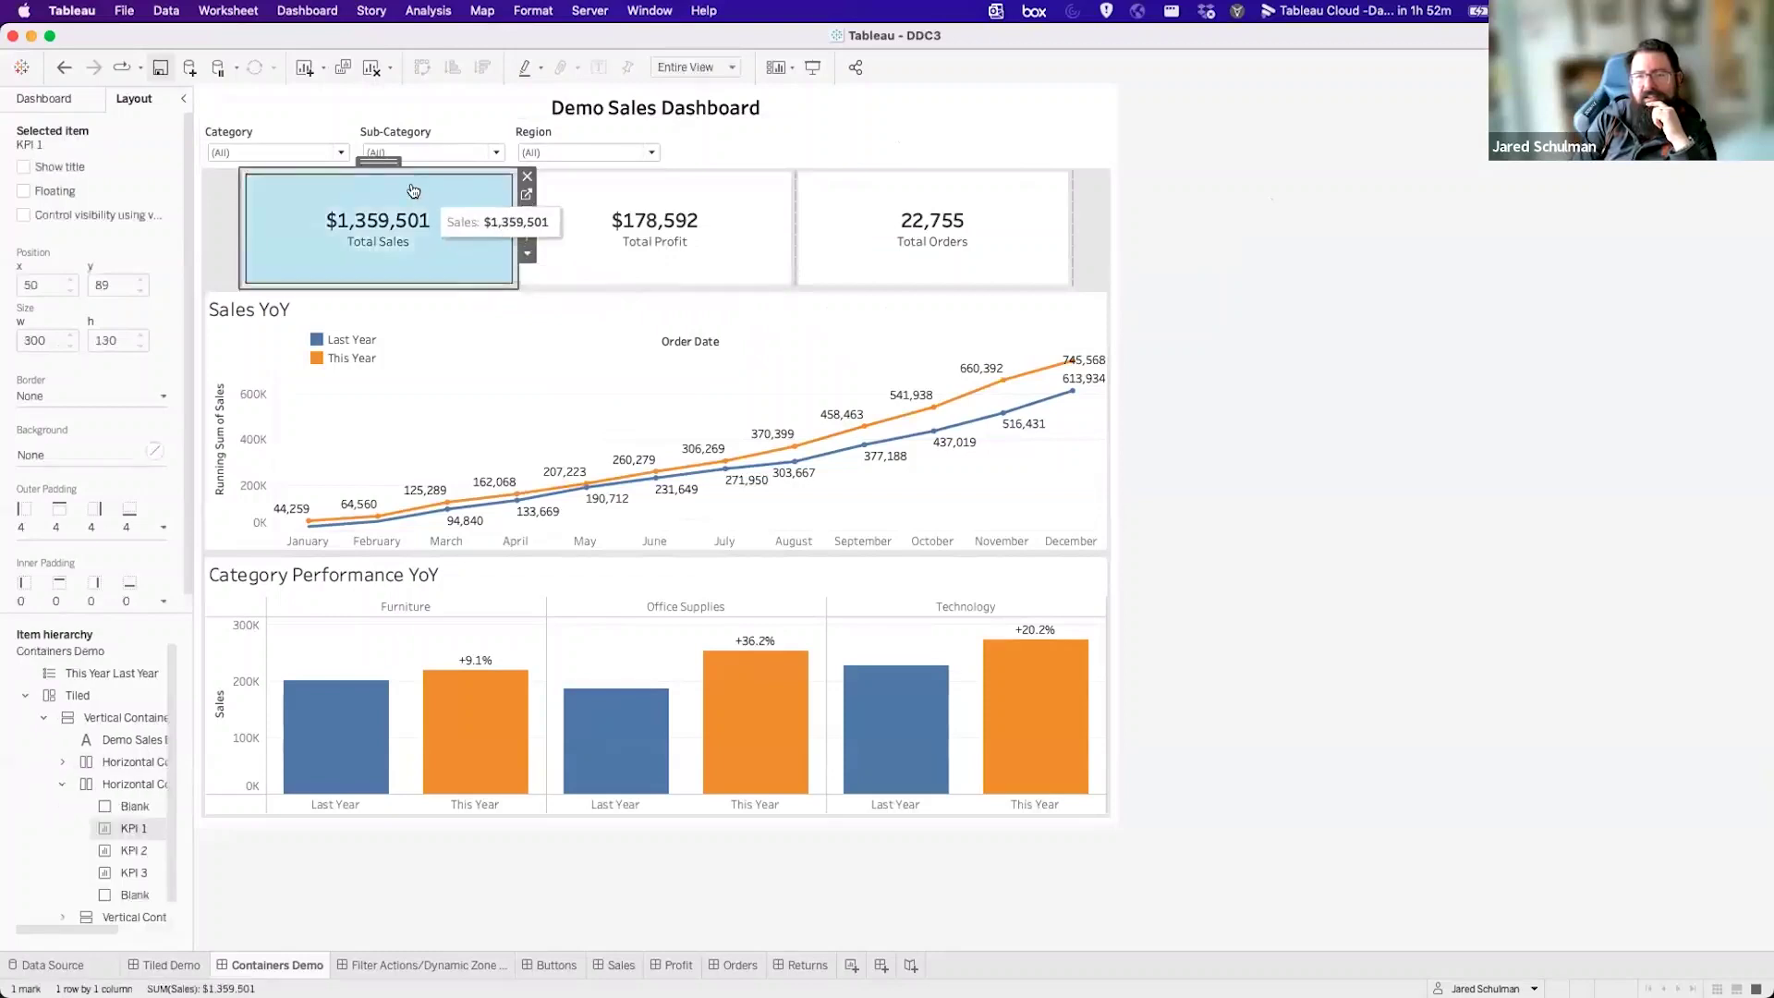
double_click(368, 157)
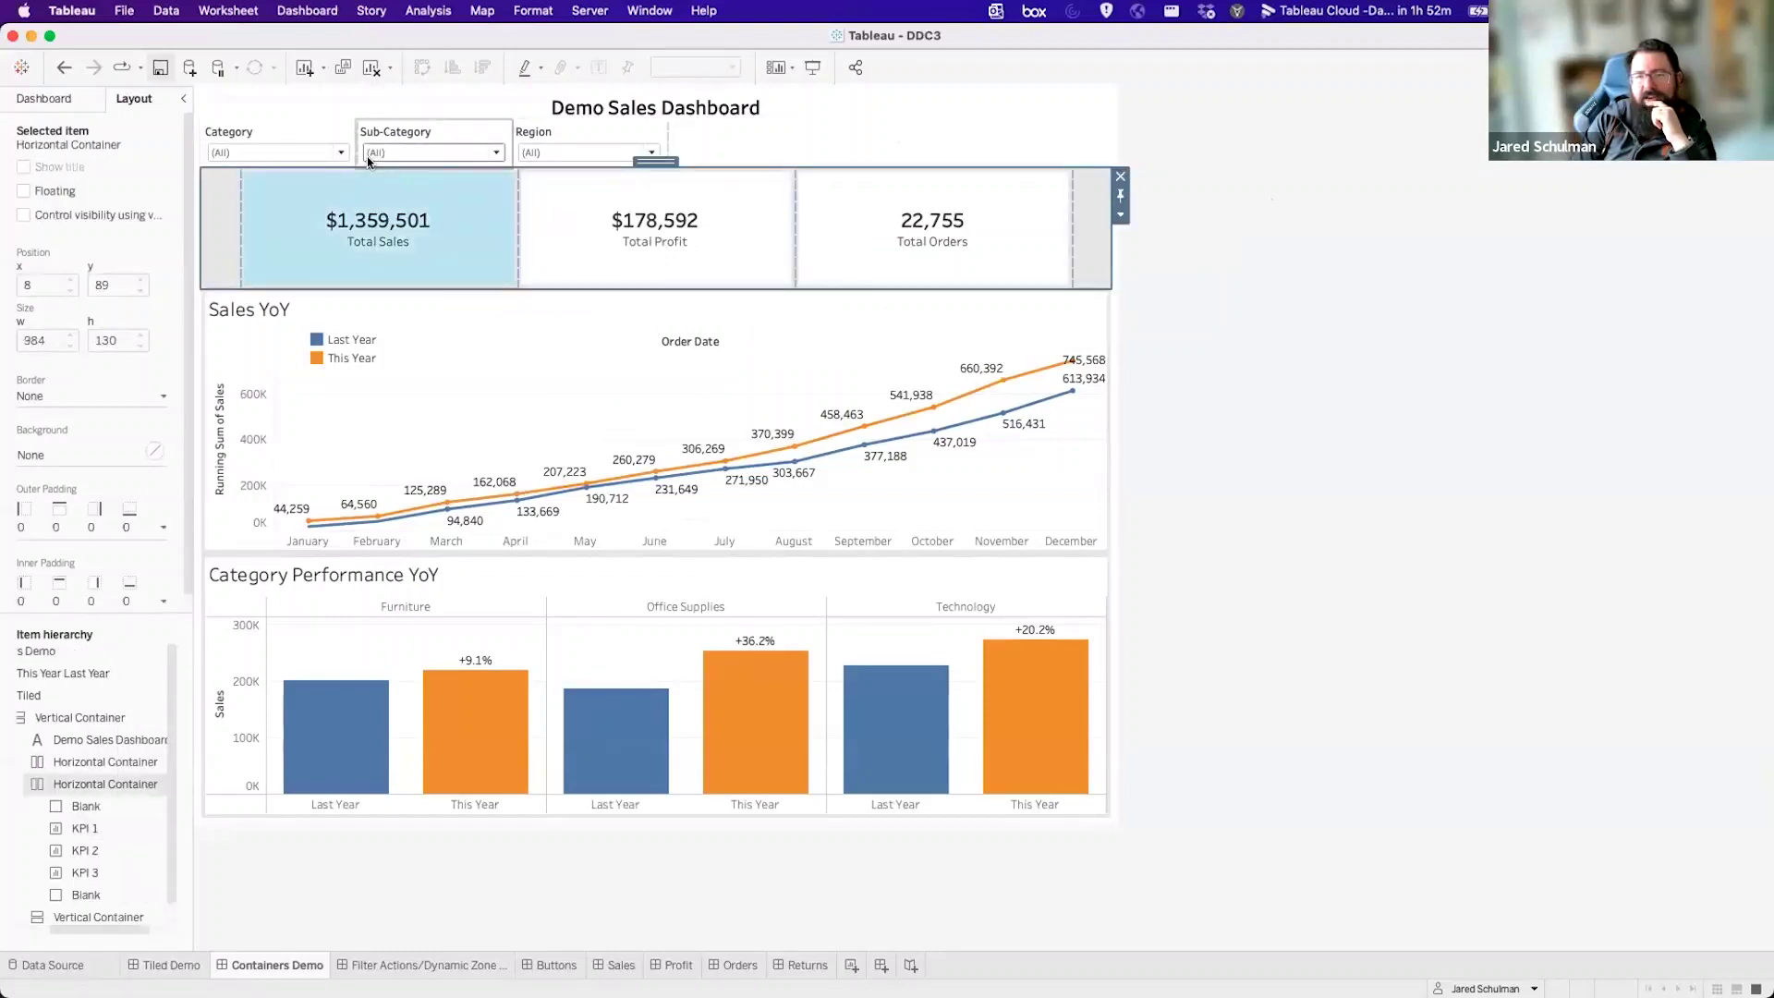
left_click(452, 256)
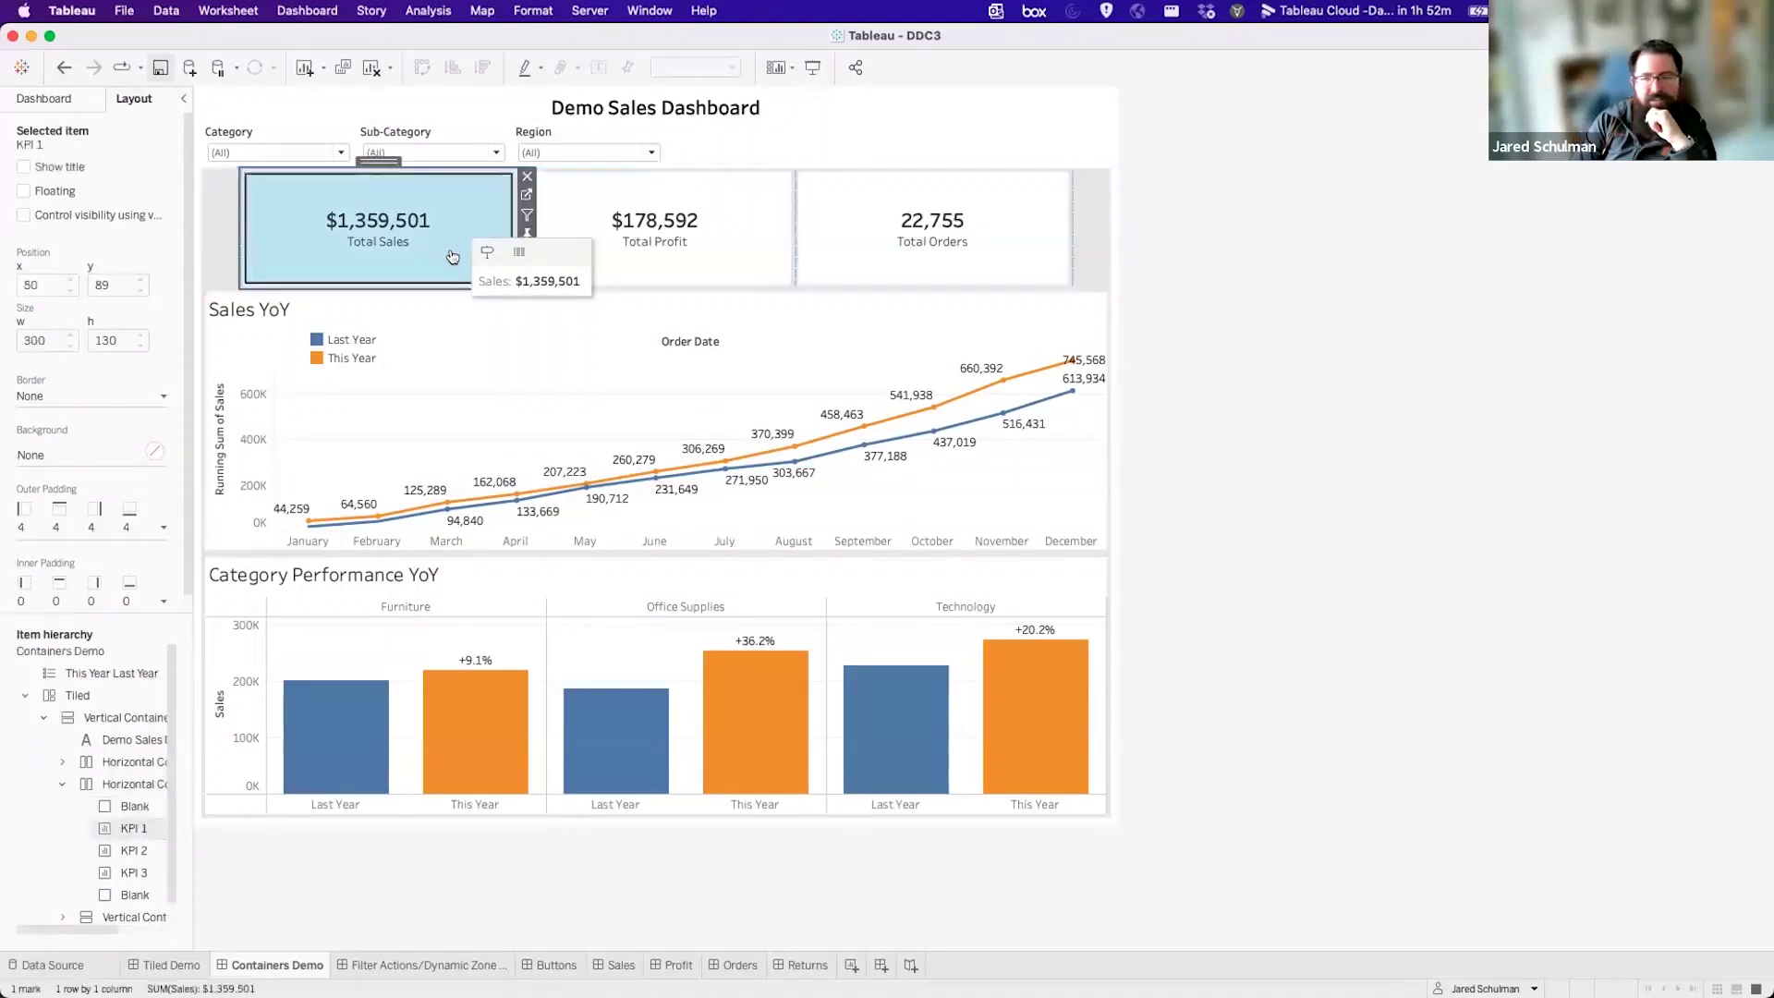
On Tiled Demo, resize the Total Sales tile along its border with Total Profit to about 303 px wide and view its options.
left_click(172, 965)
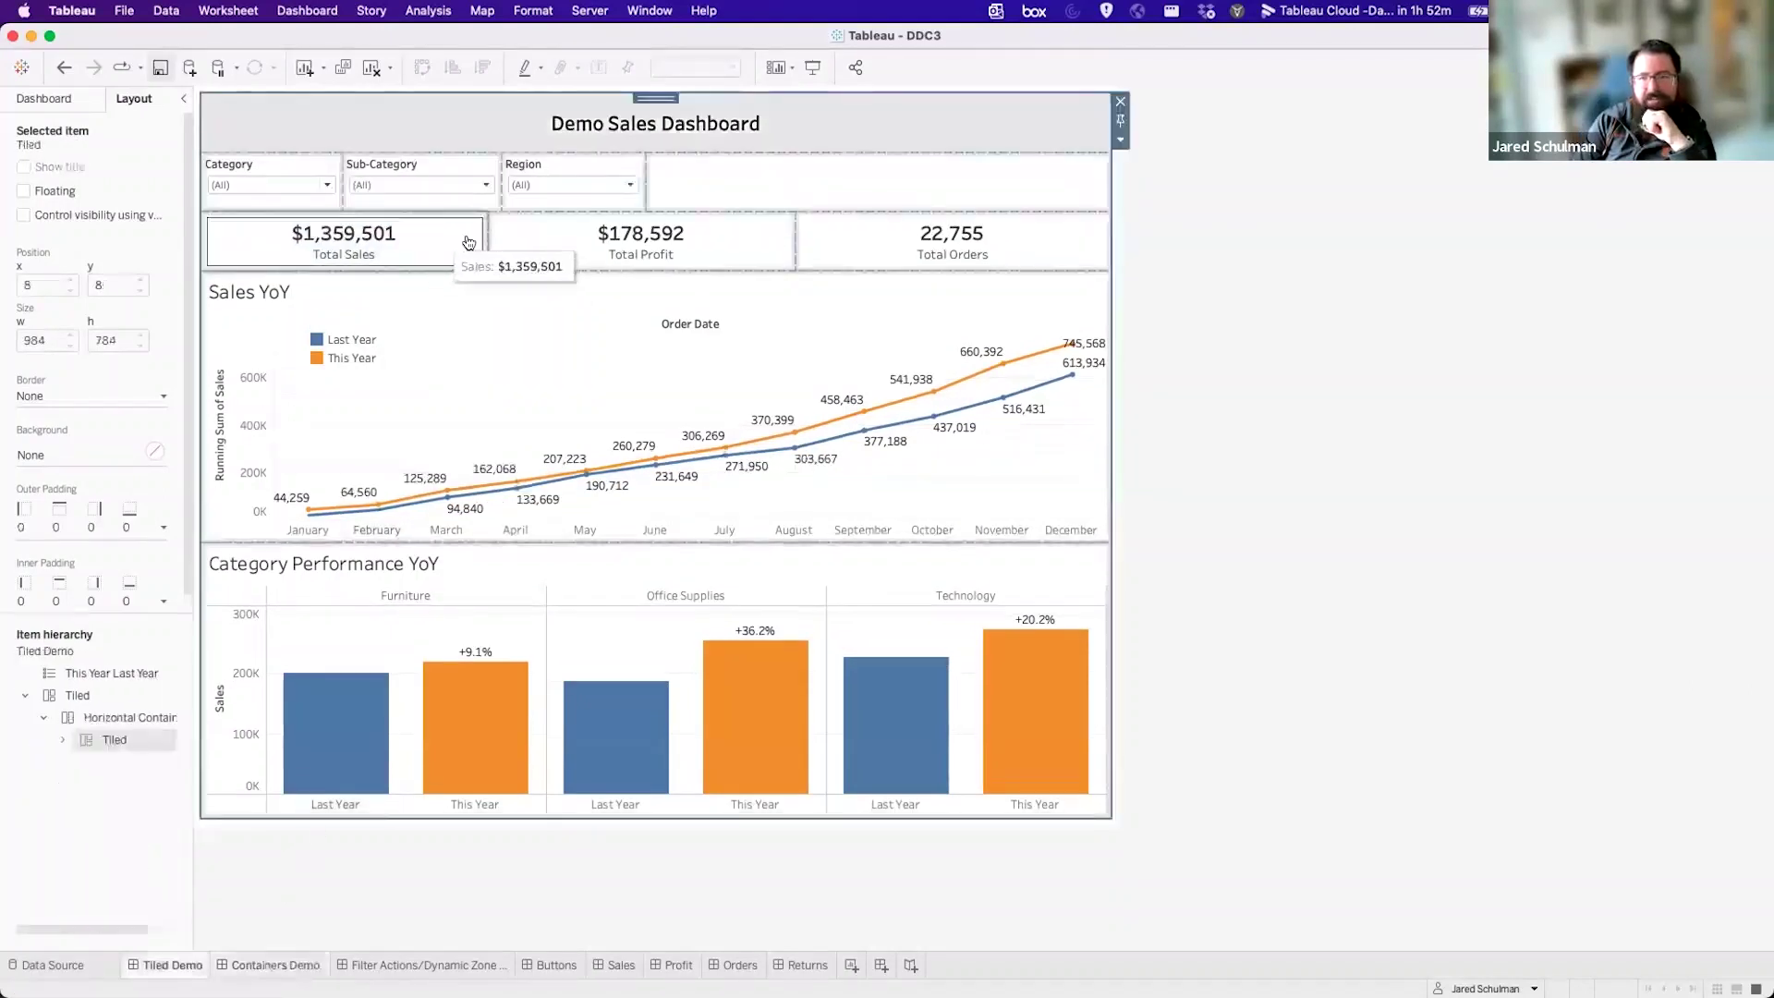
left_click(506, 242)
left_click_drag(509, 241, 490, 242)
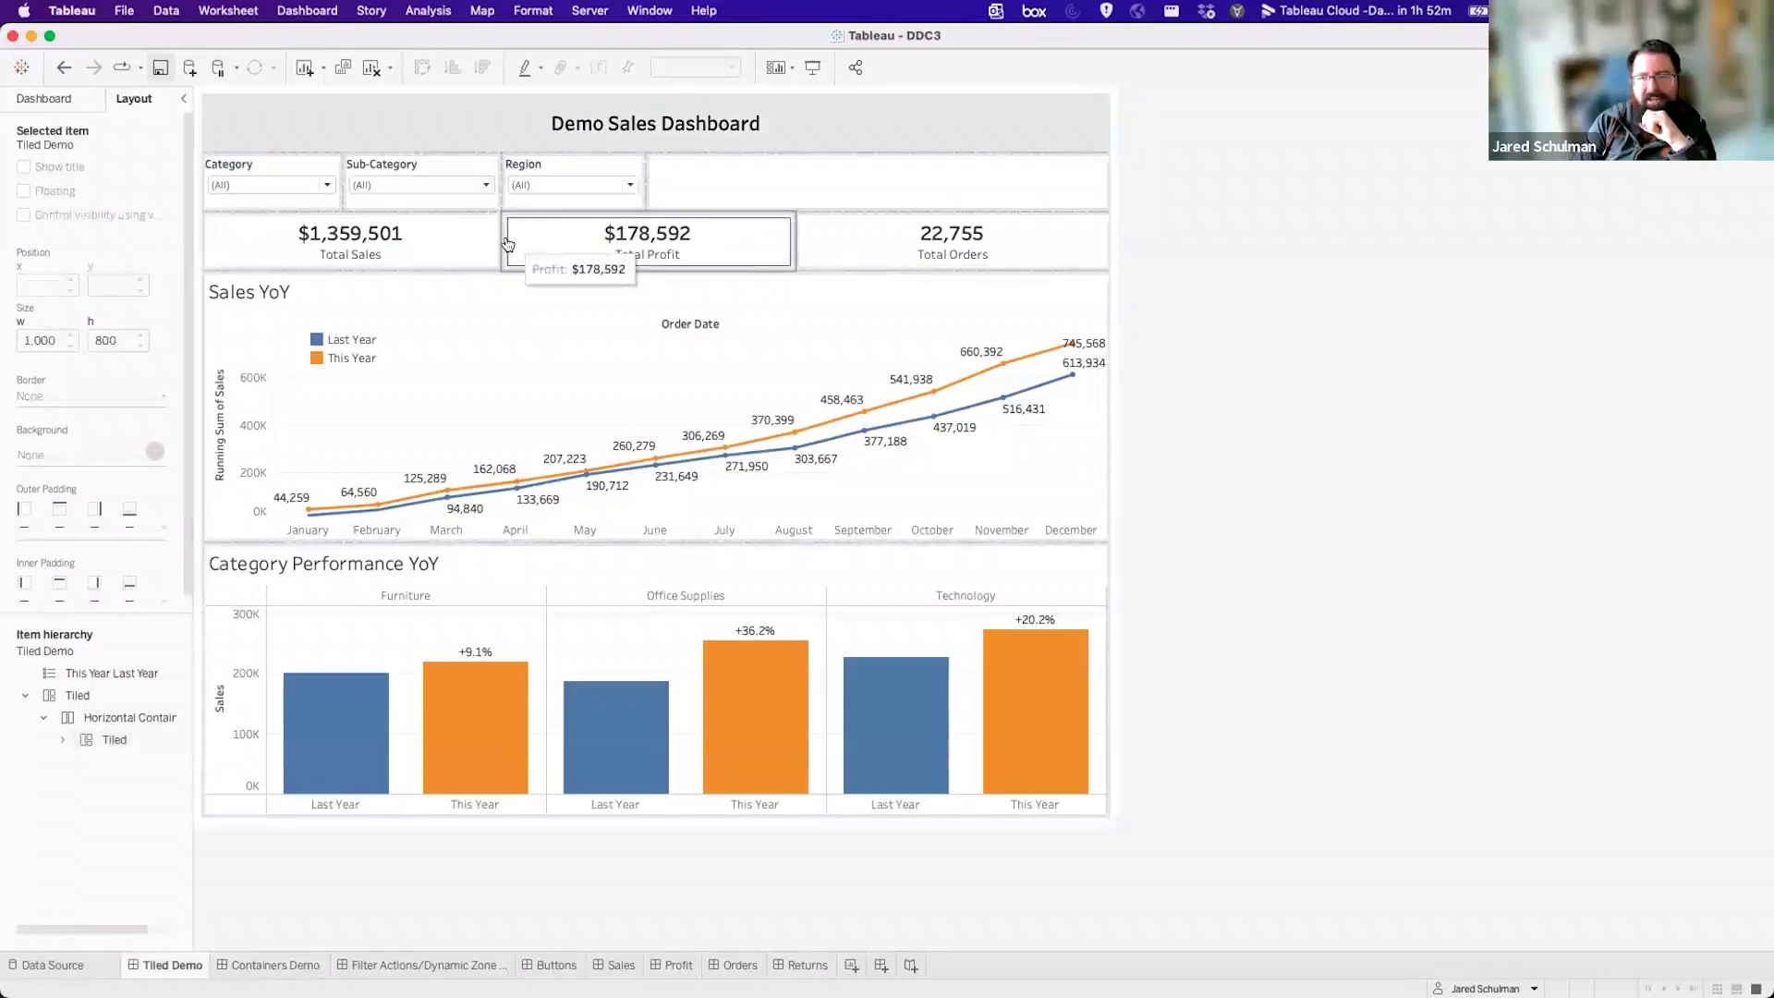
left_click(438, 248)
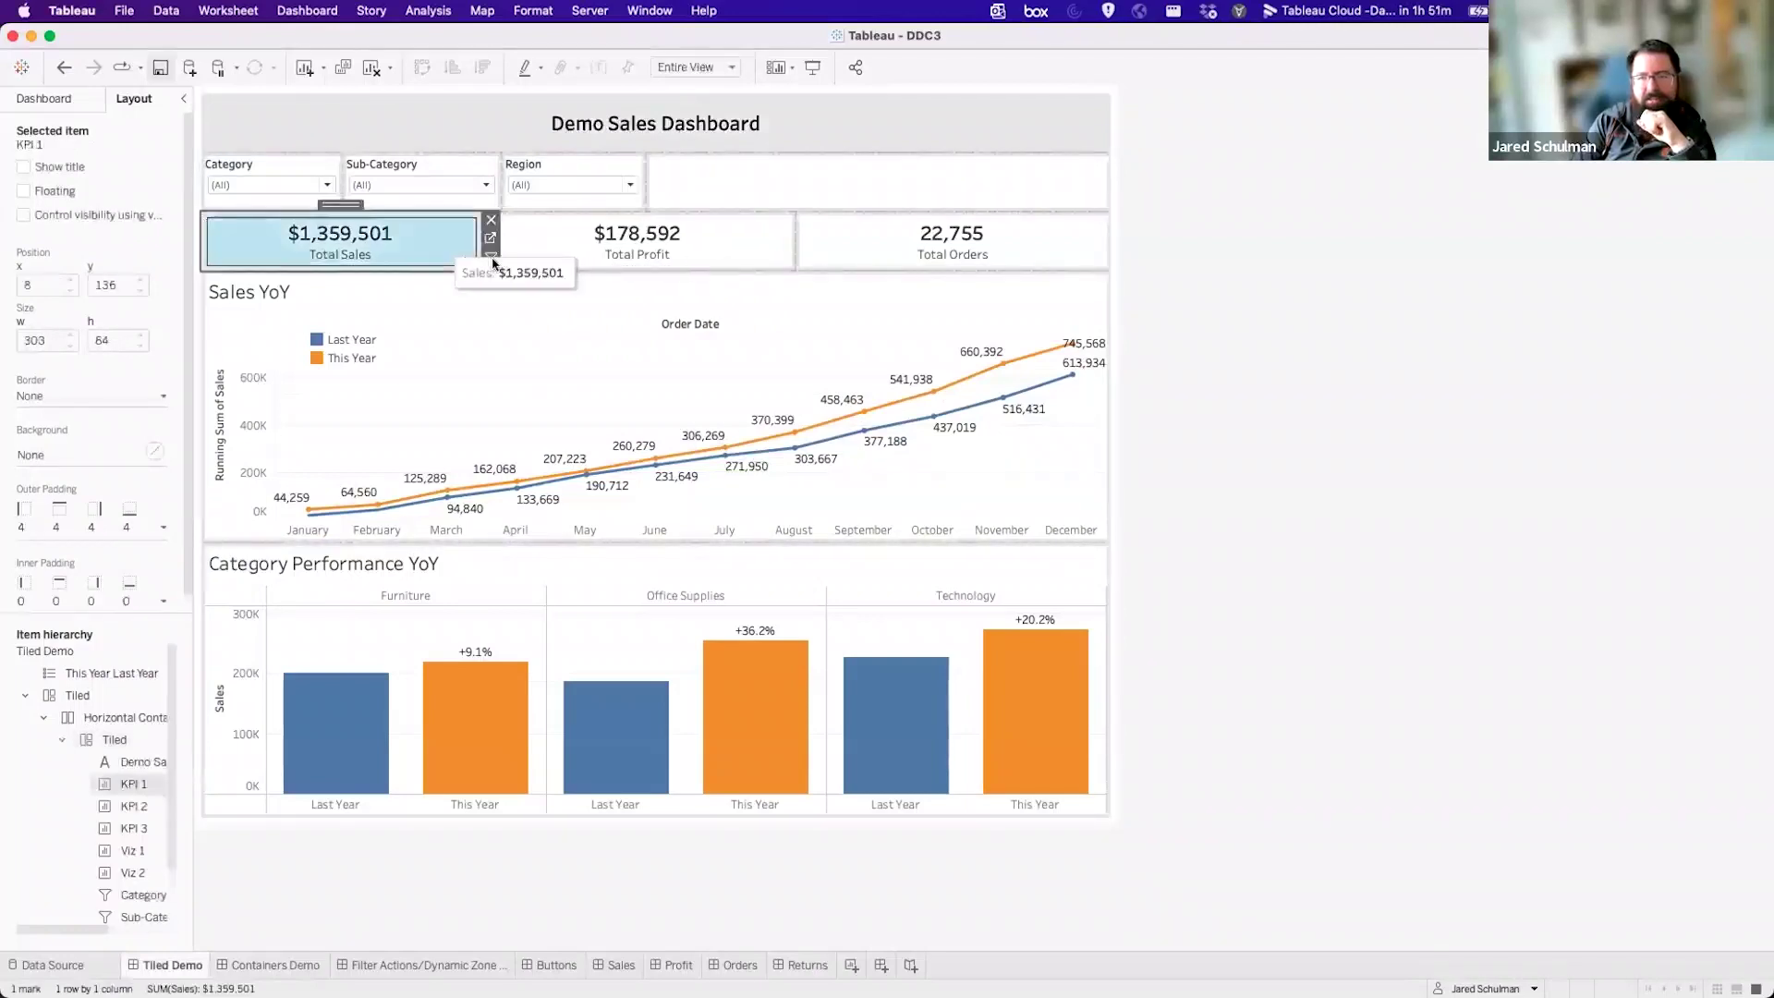
left_click(492, 278)
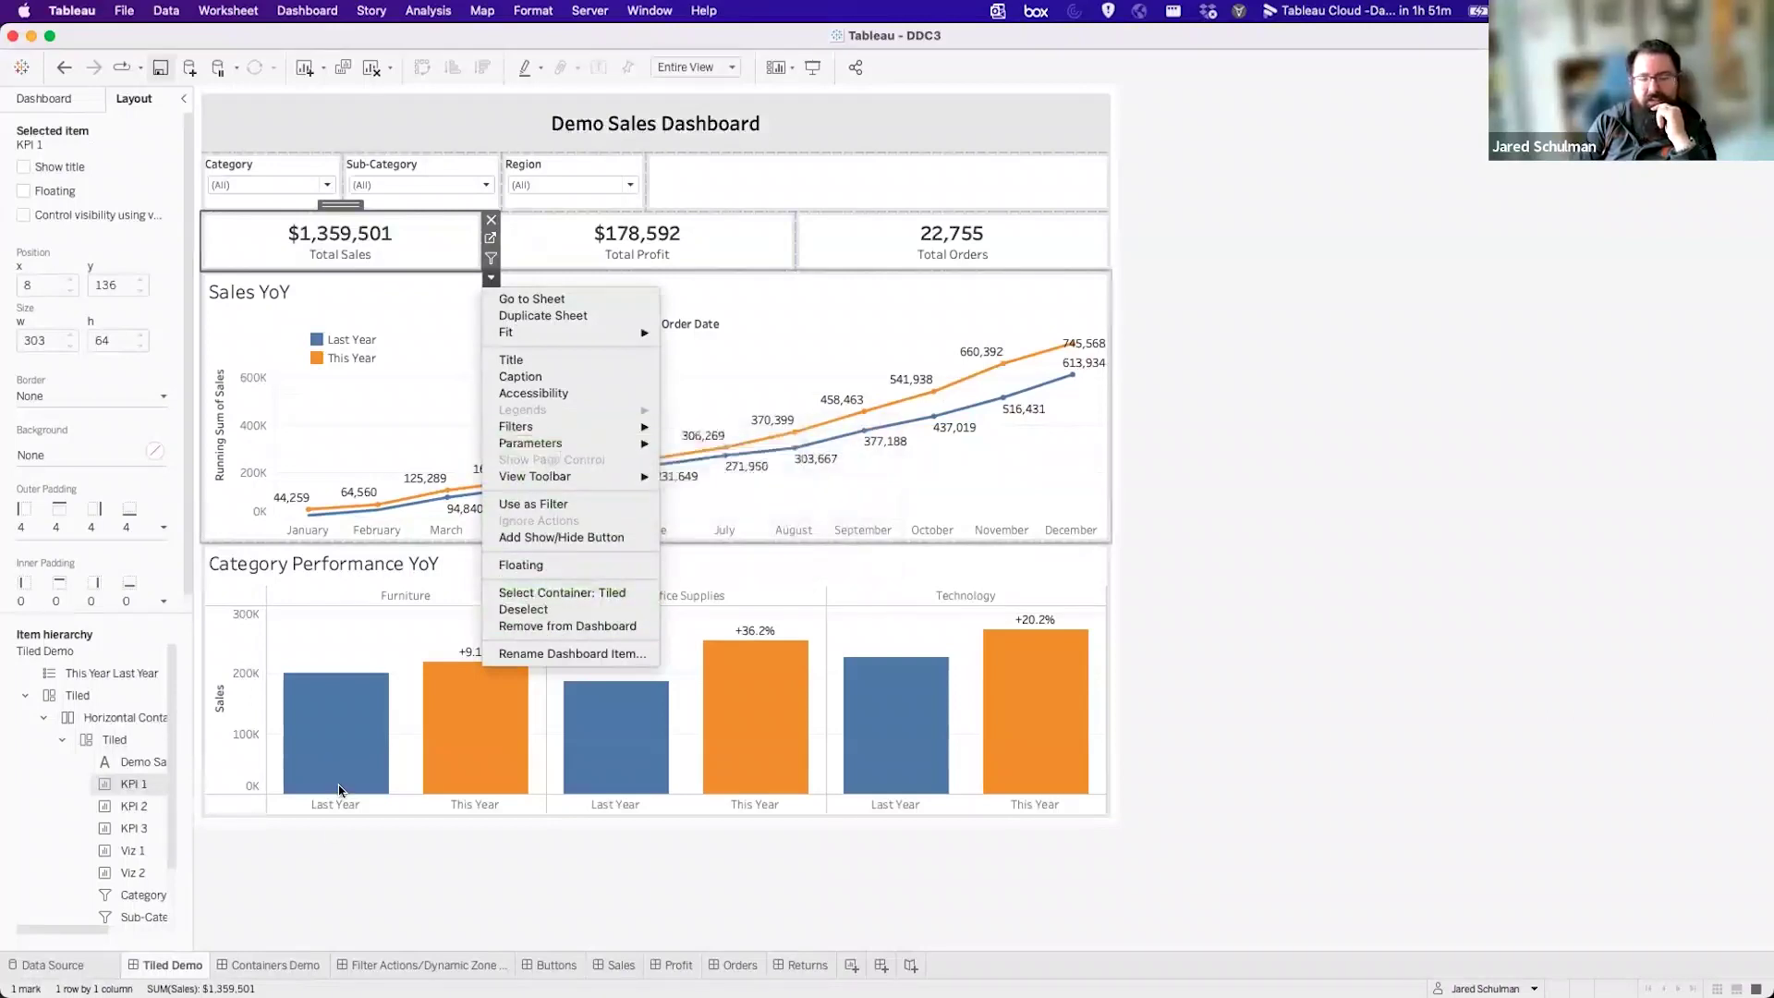
Open Containers Demo and check the Total Sales tile's fixed-width setting, accepting the value of 300 pixels.
left_click(277, 955)
left_click(257, 964)
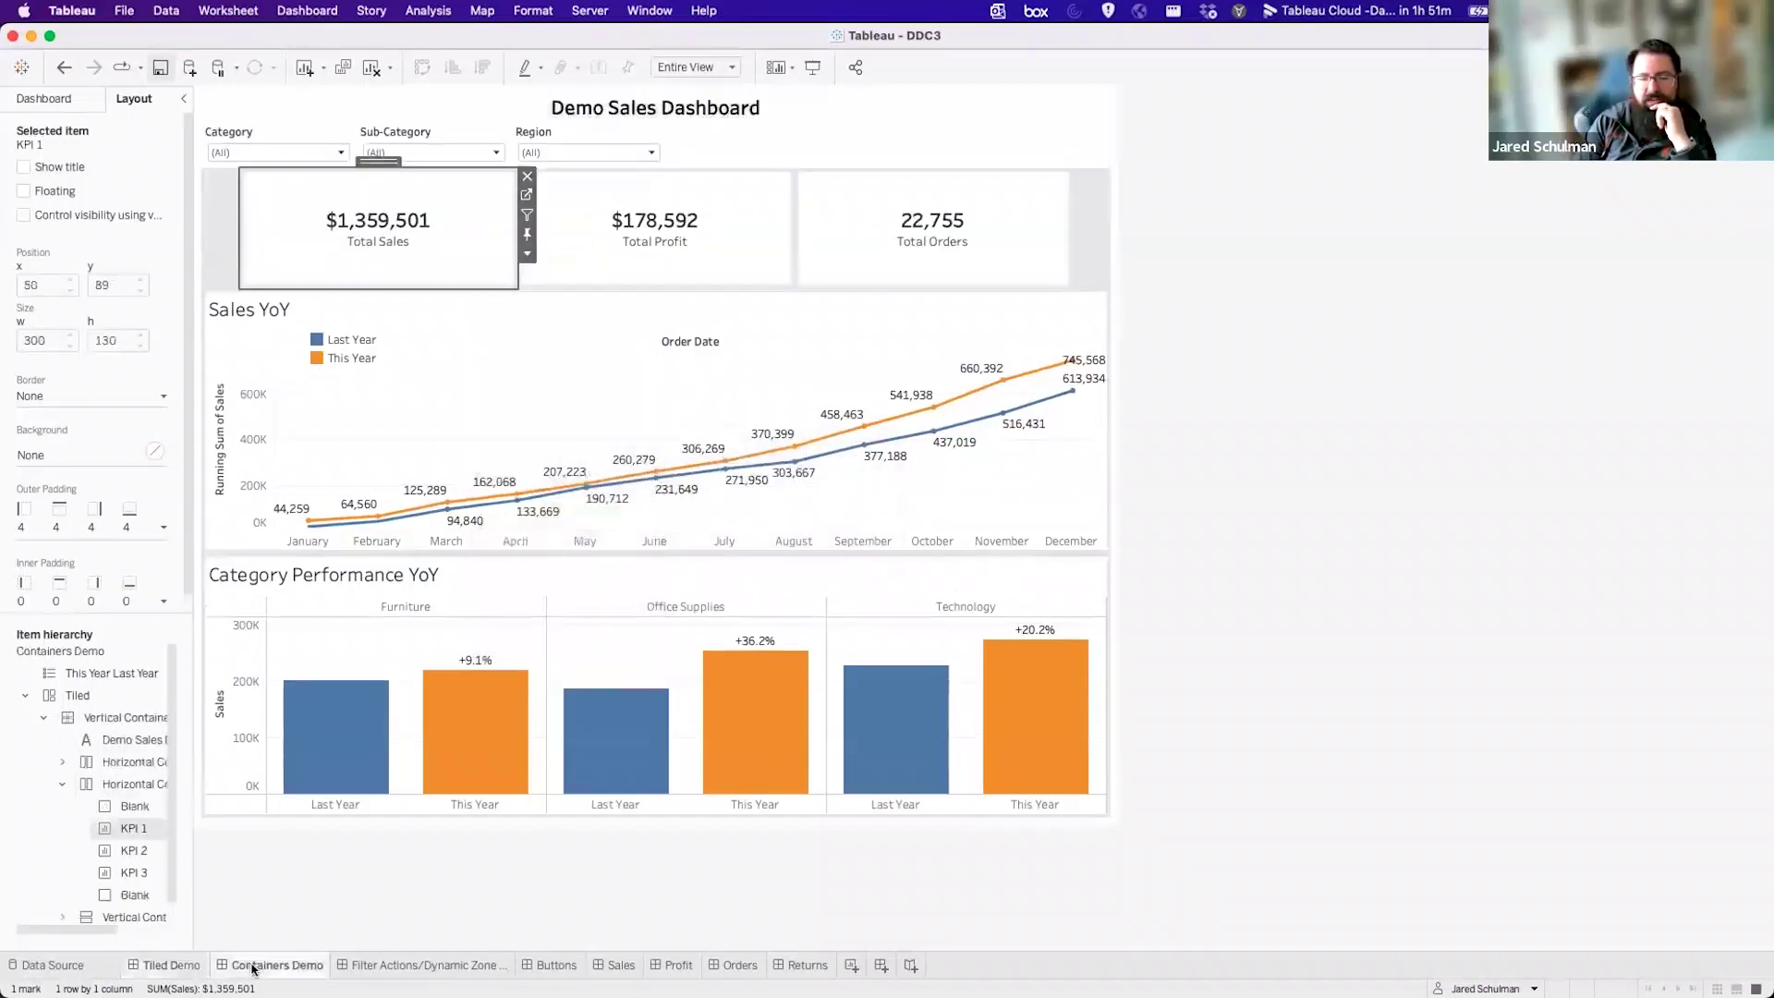
left_click(528, 253)
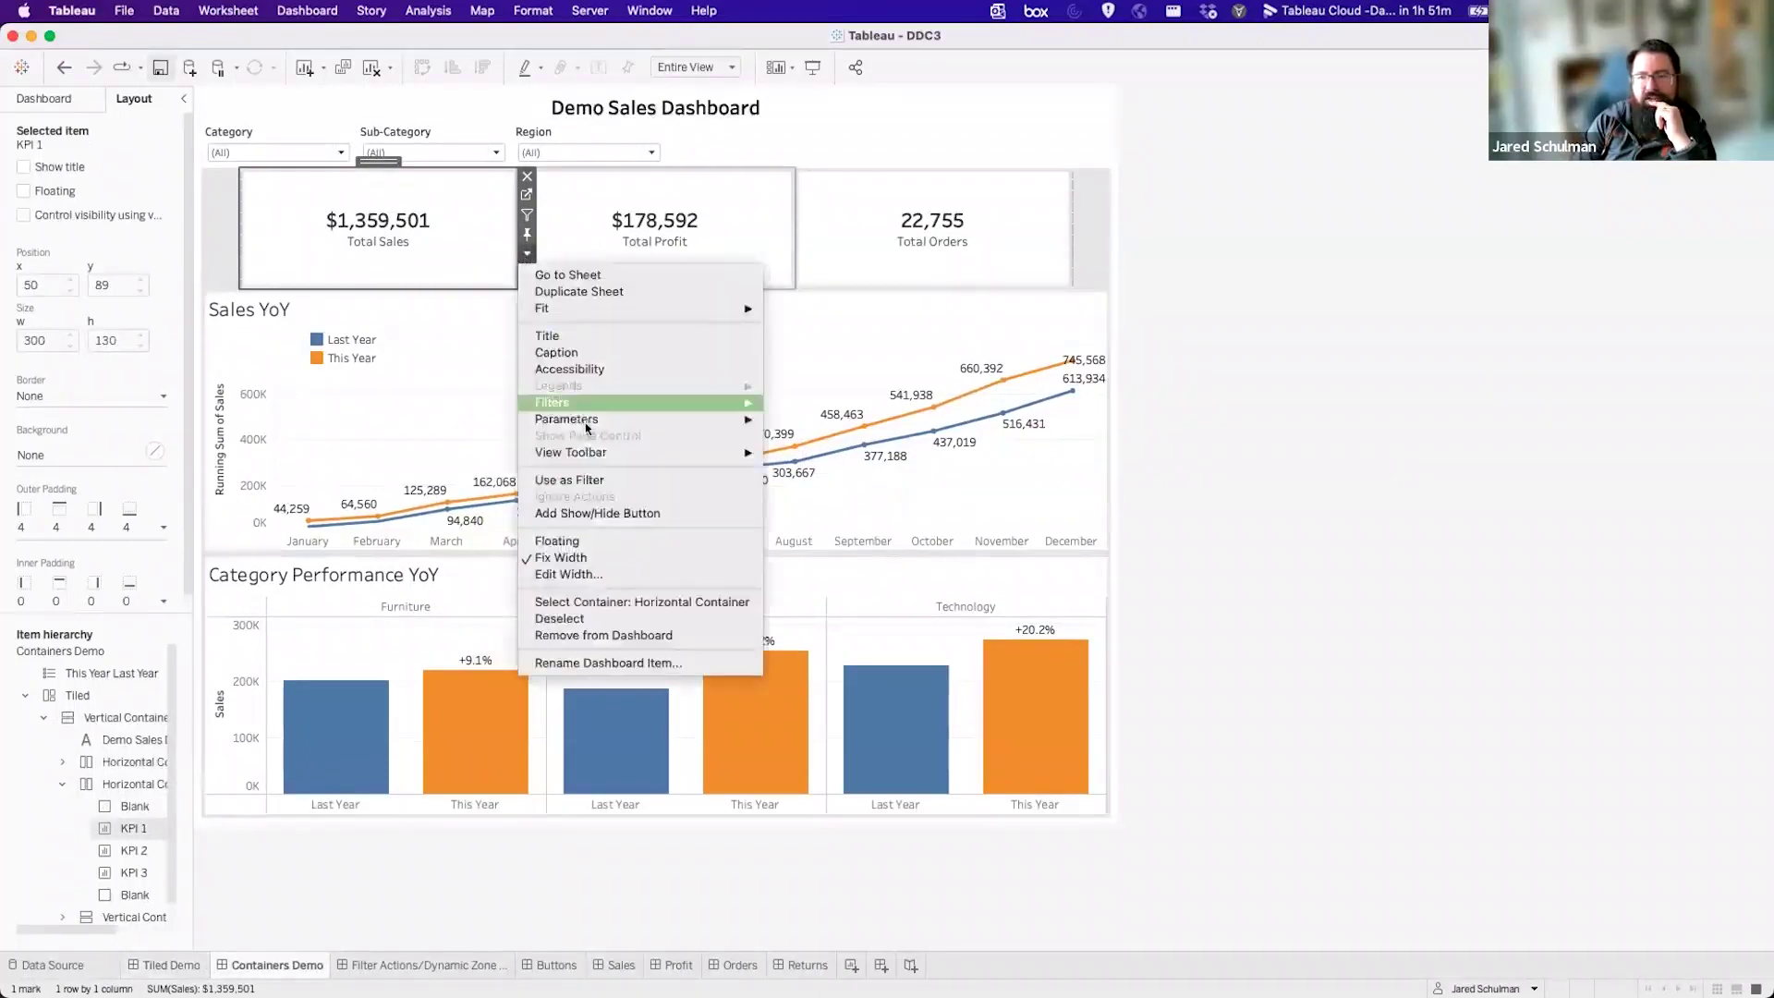
left_click(572, 573)
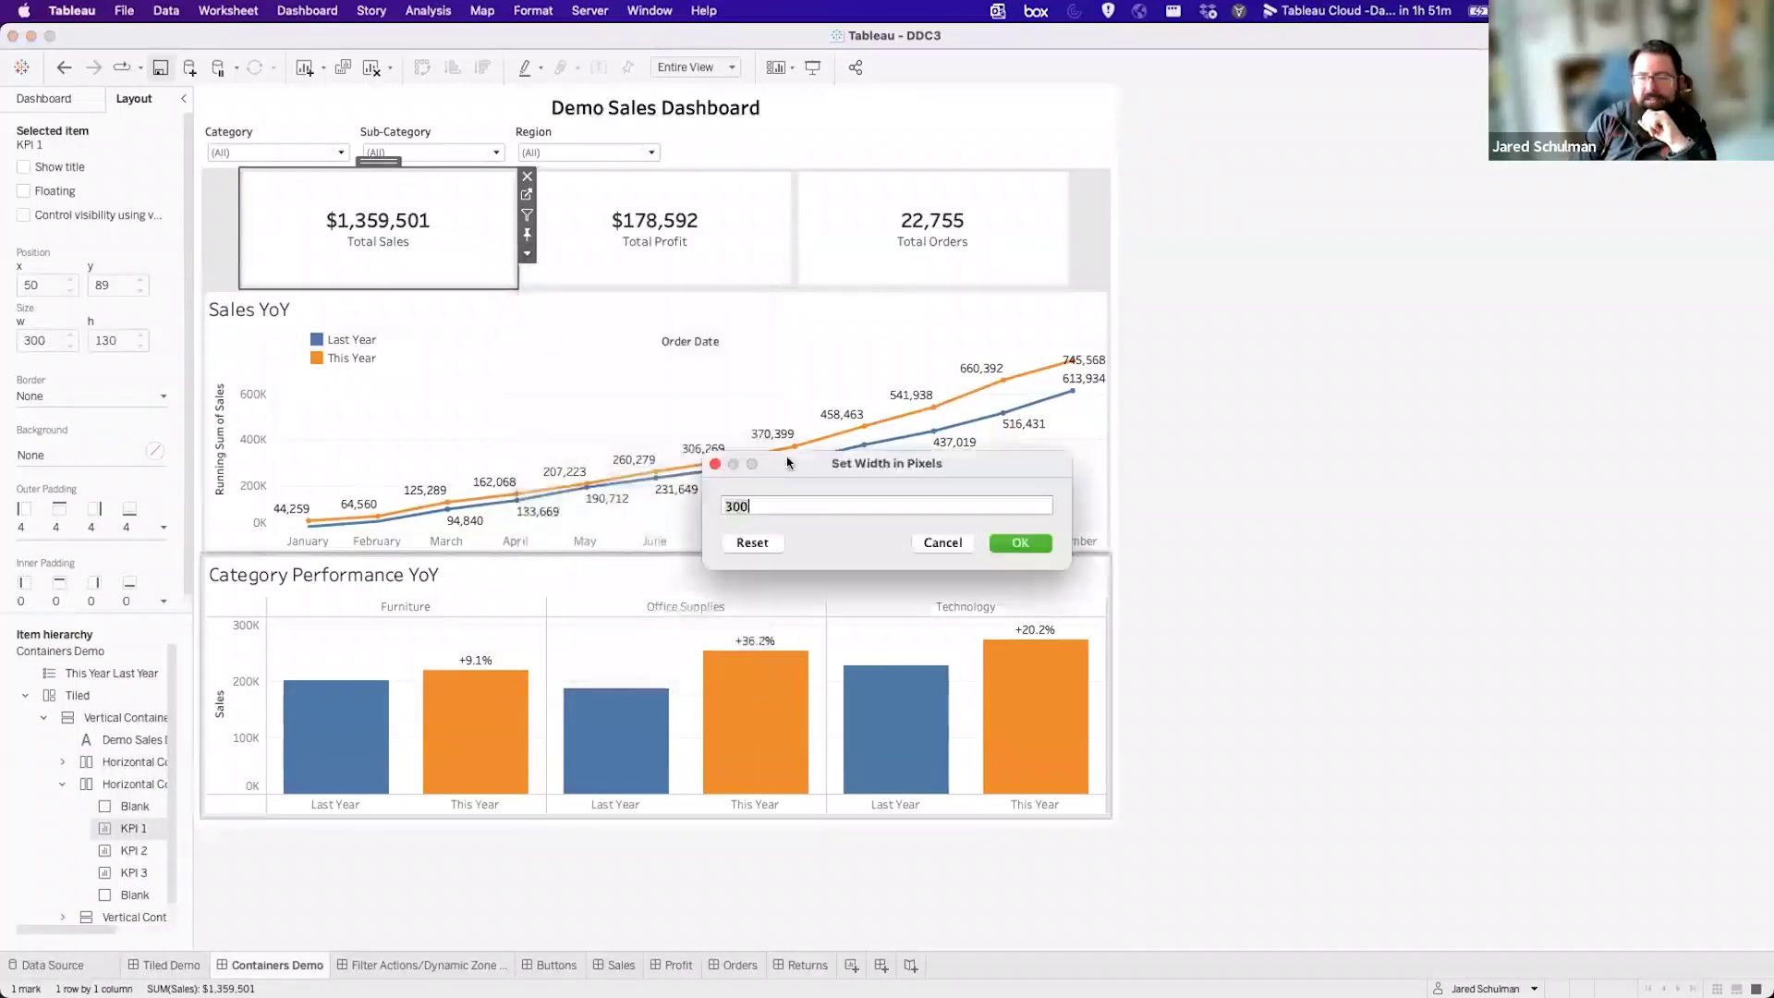
left_click(1000, 543)
Check the Total Profit tile's fixed-width setting and accept its 300-pixel value.
left_click(776, 261)
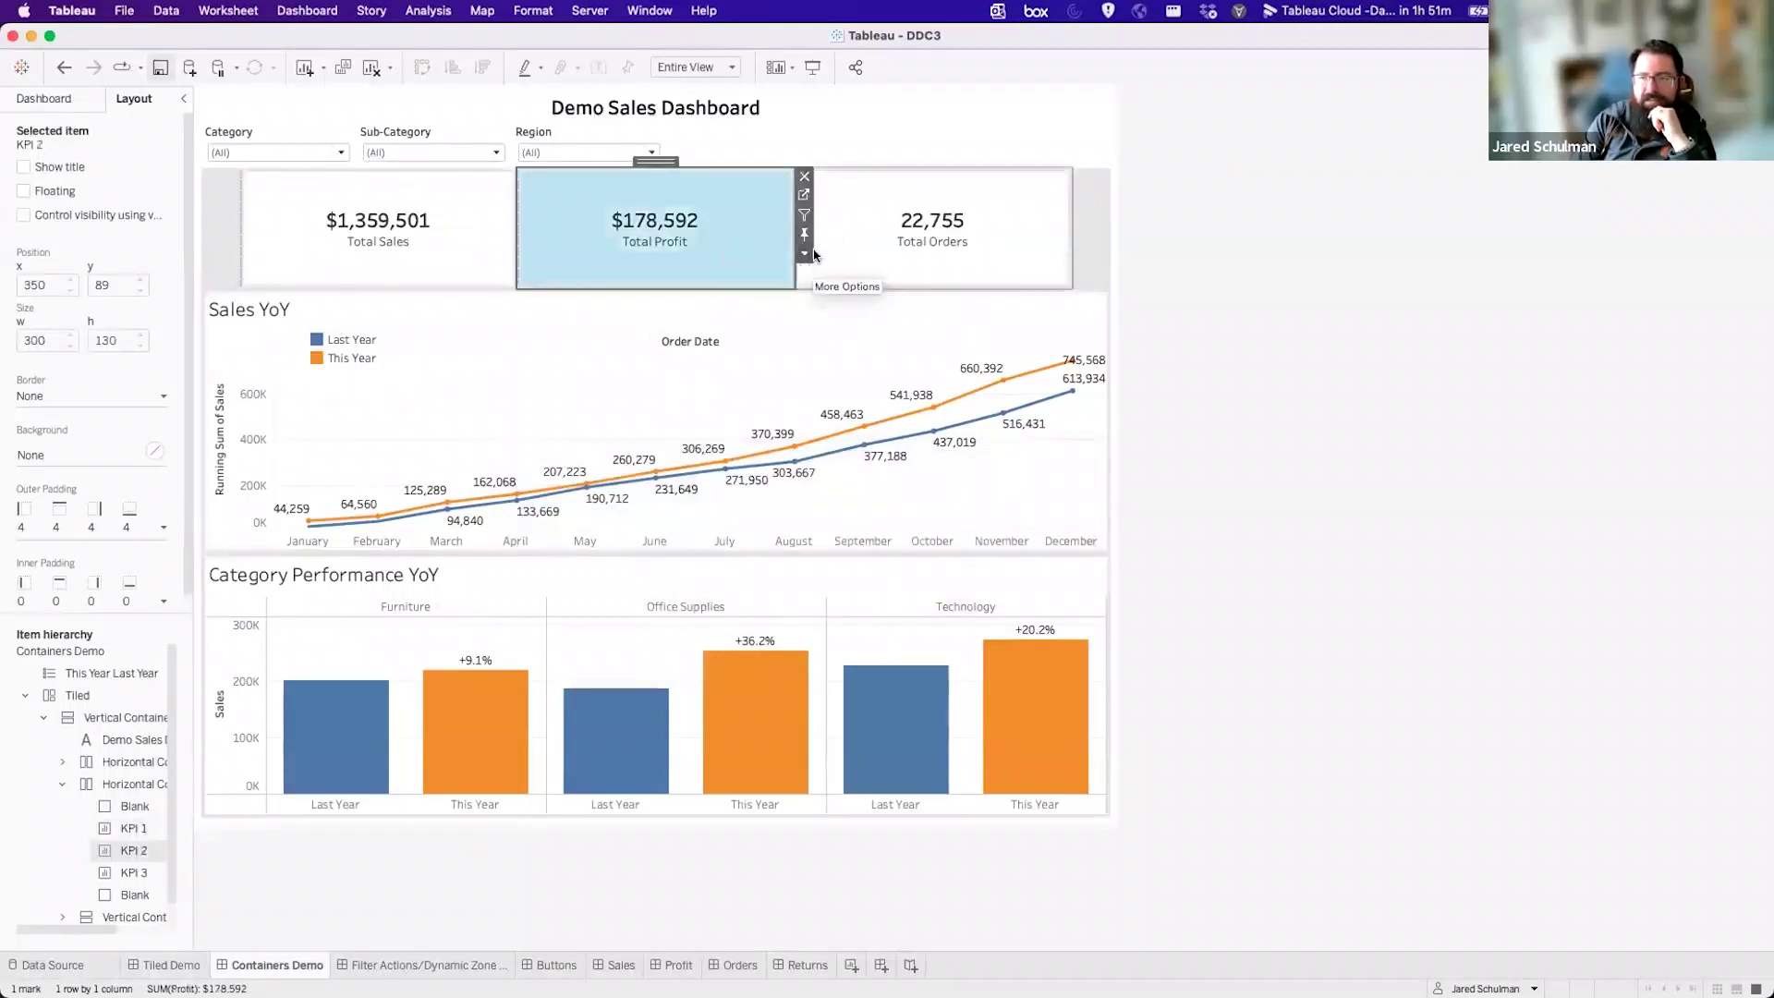
left_click(804, 253)
left_click(823, 573)
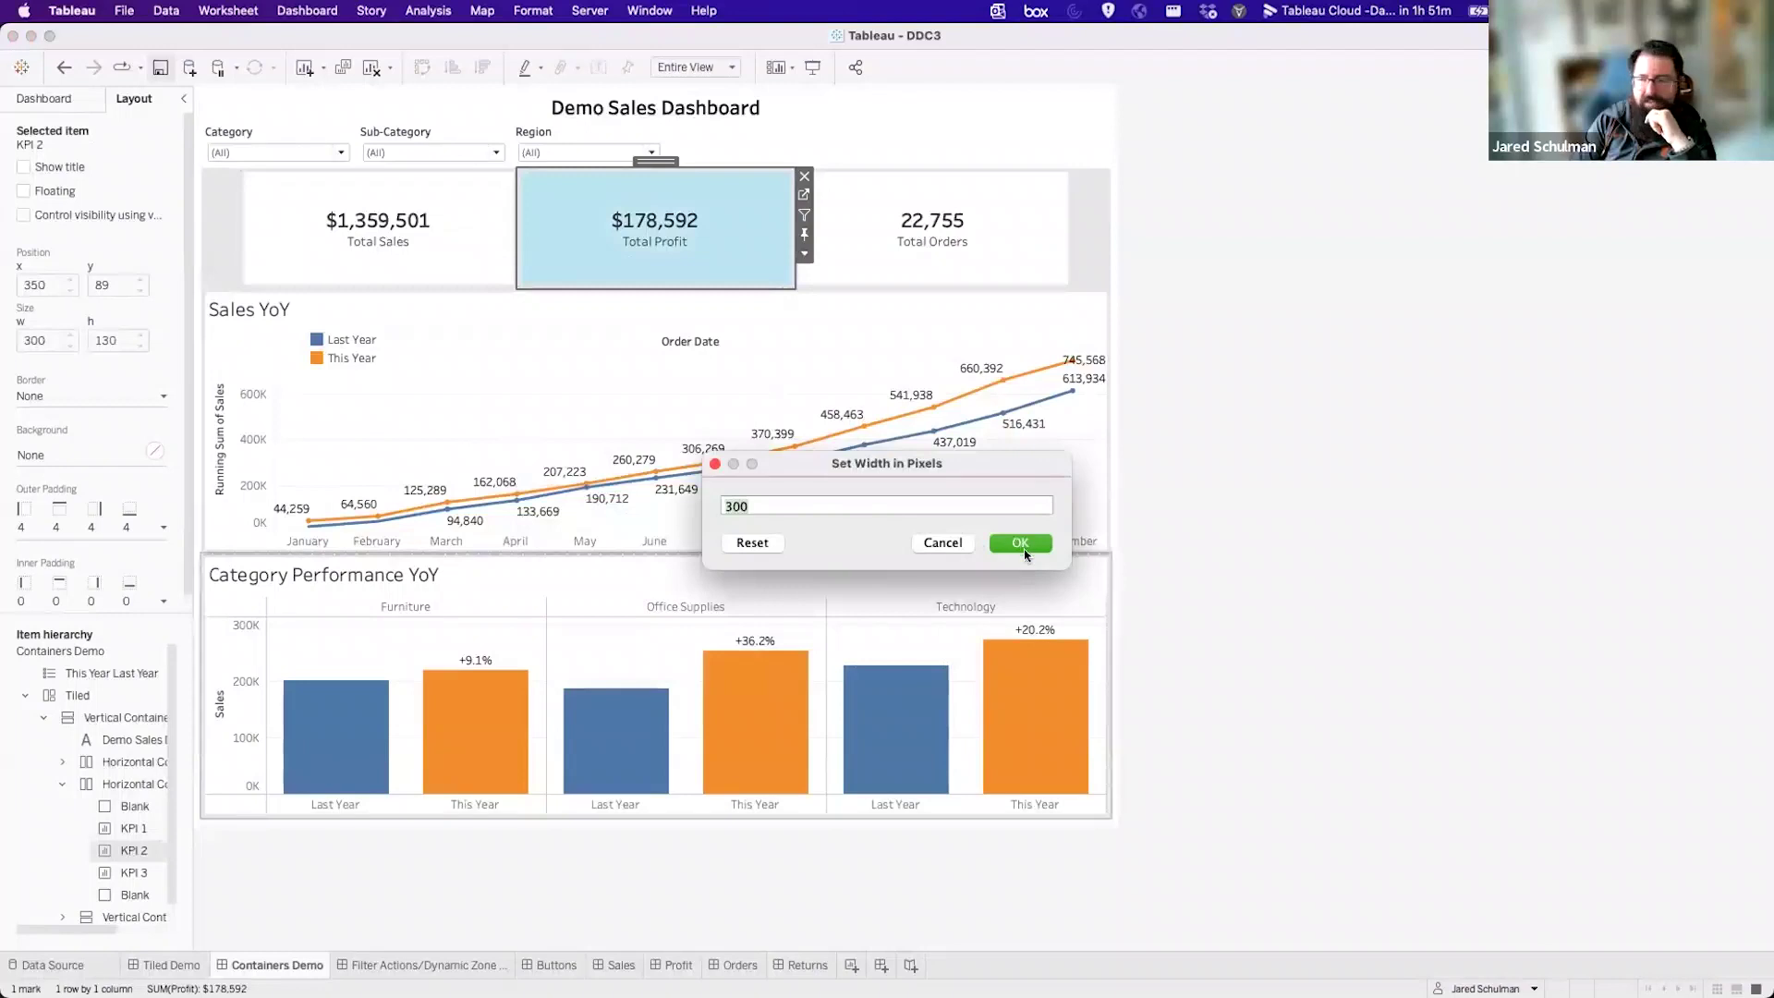
left_click(996, 543)
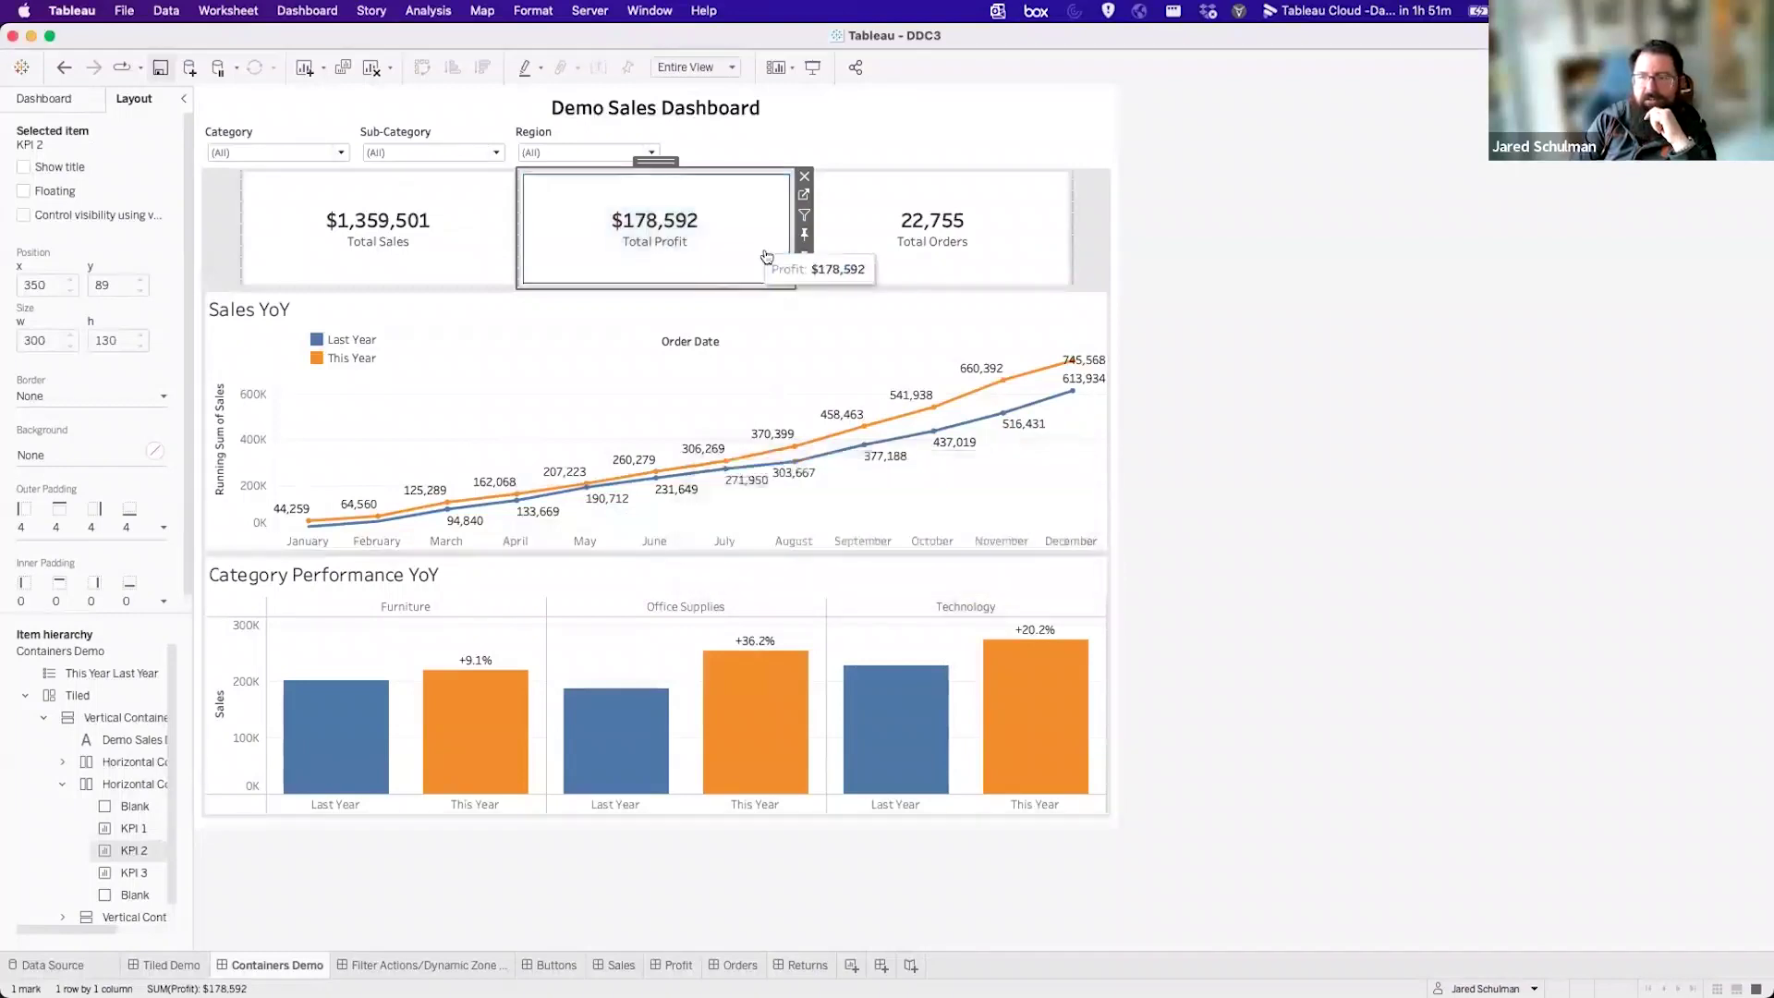
Check the Total Orders tile's fixed-width setting and close it without making a change.
left_click(980, 268)
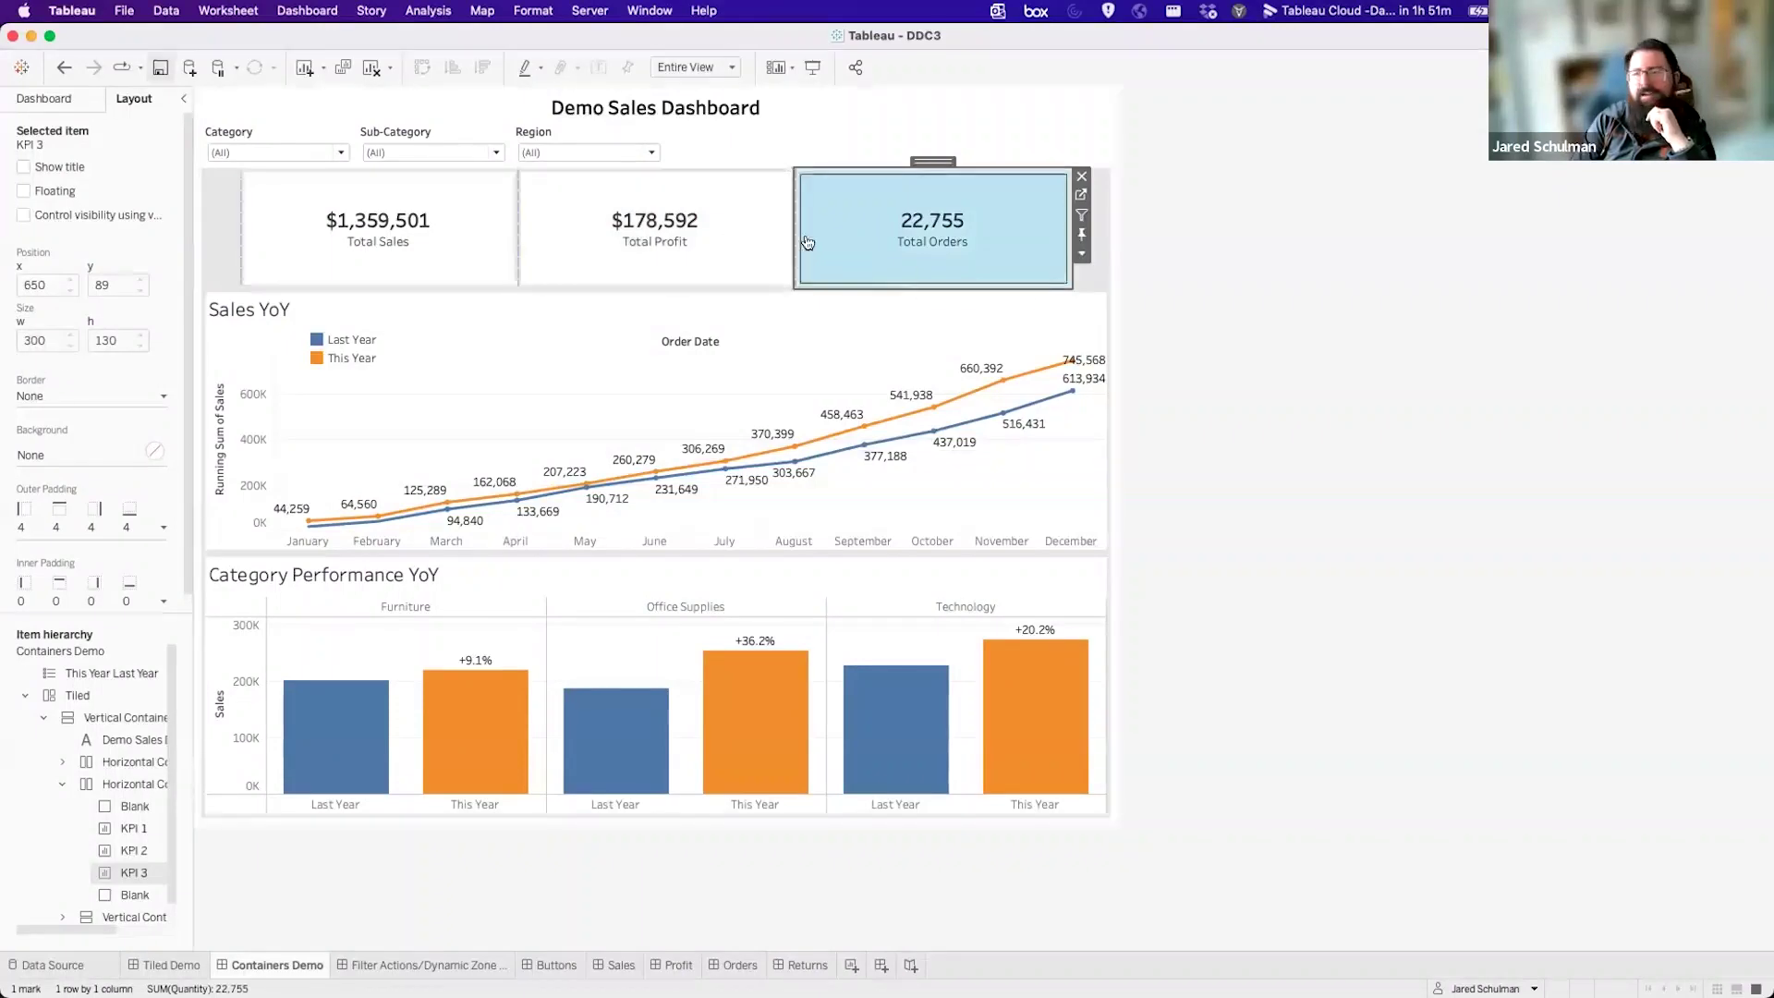
left_click(961, 257)
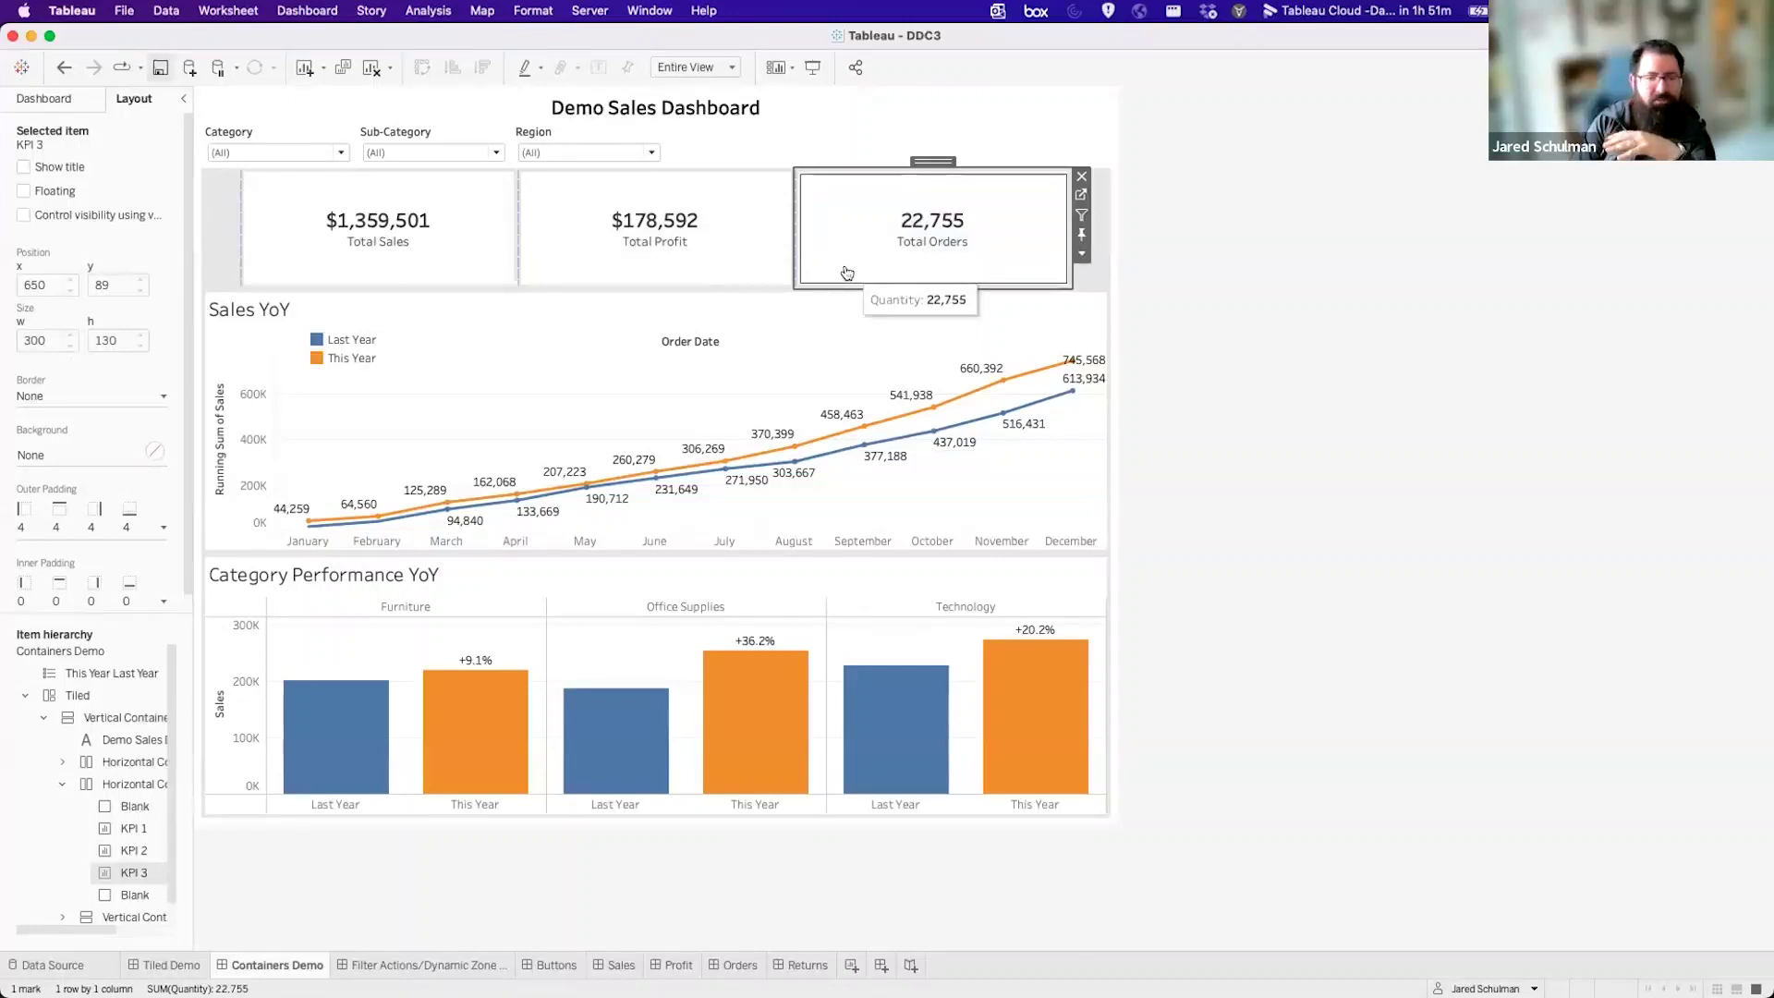
left_click(1080, 256)
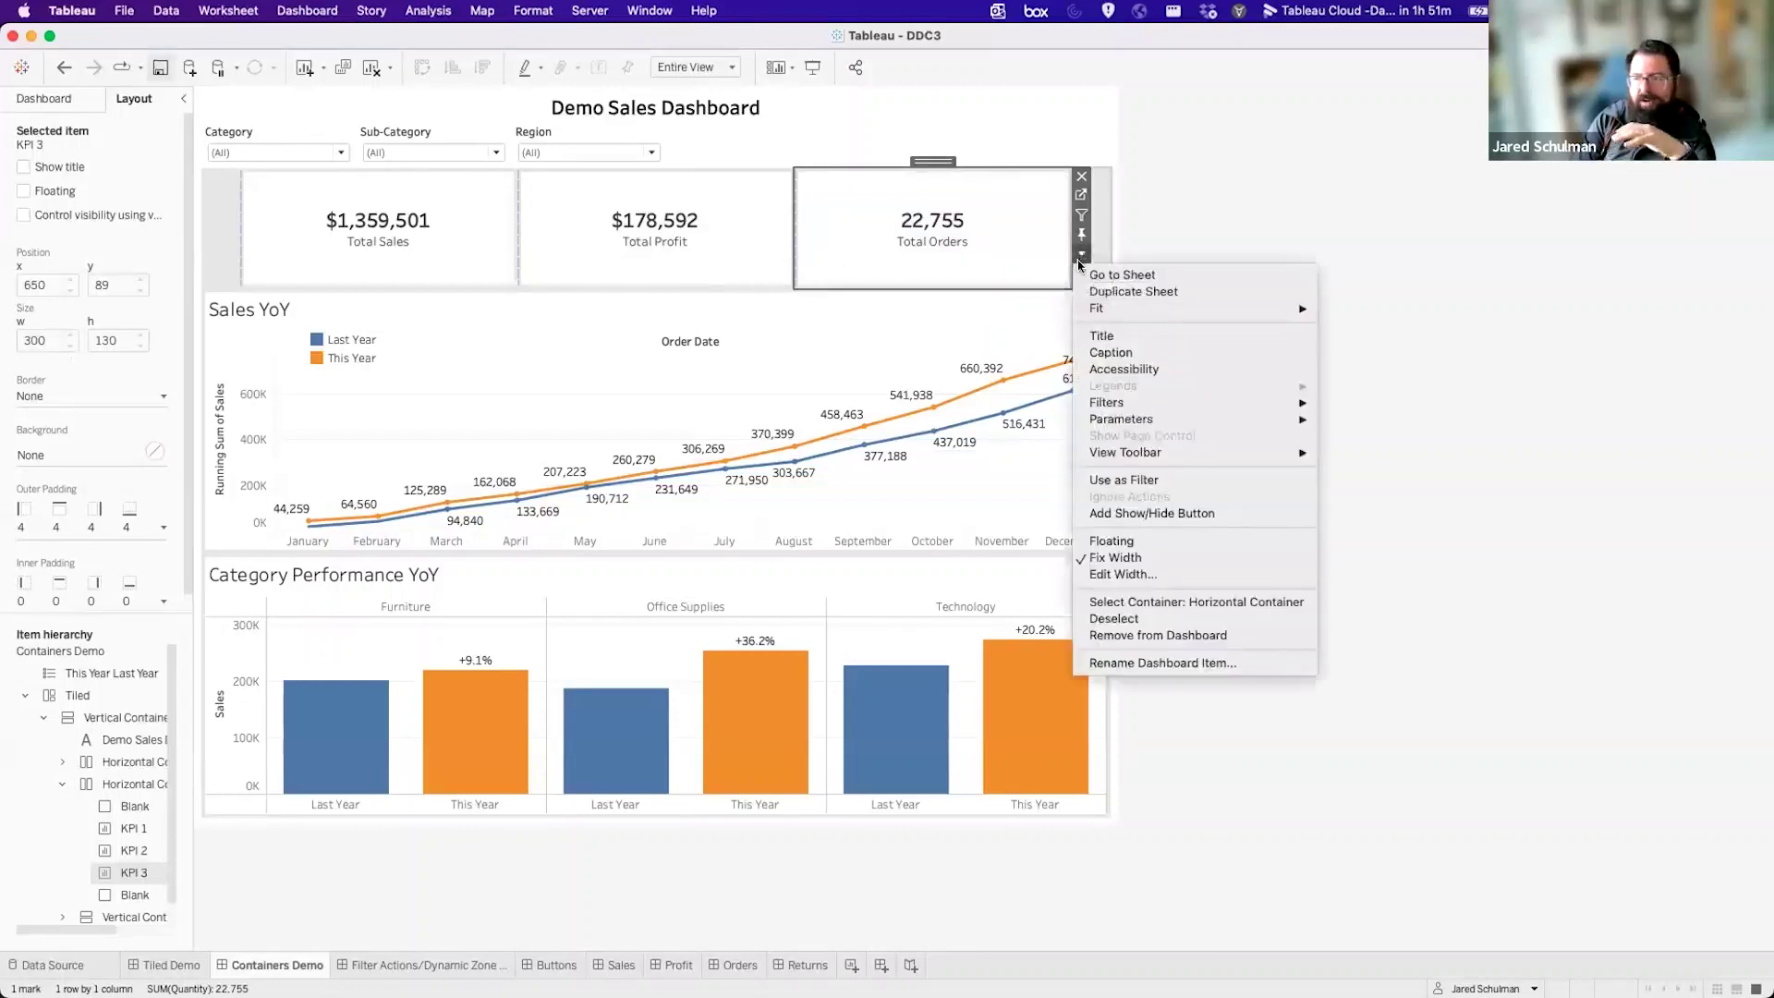
left_click(1138, 577)
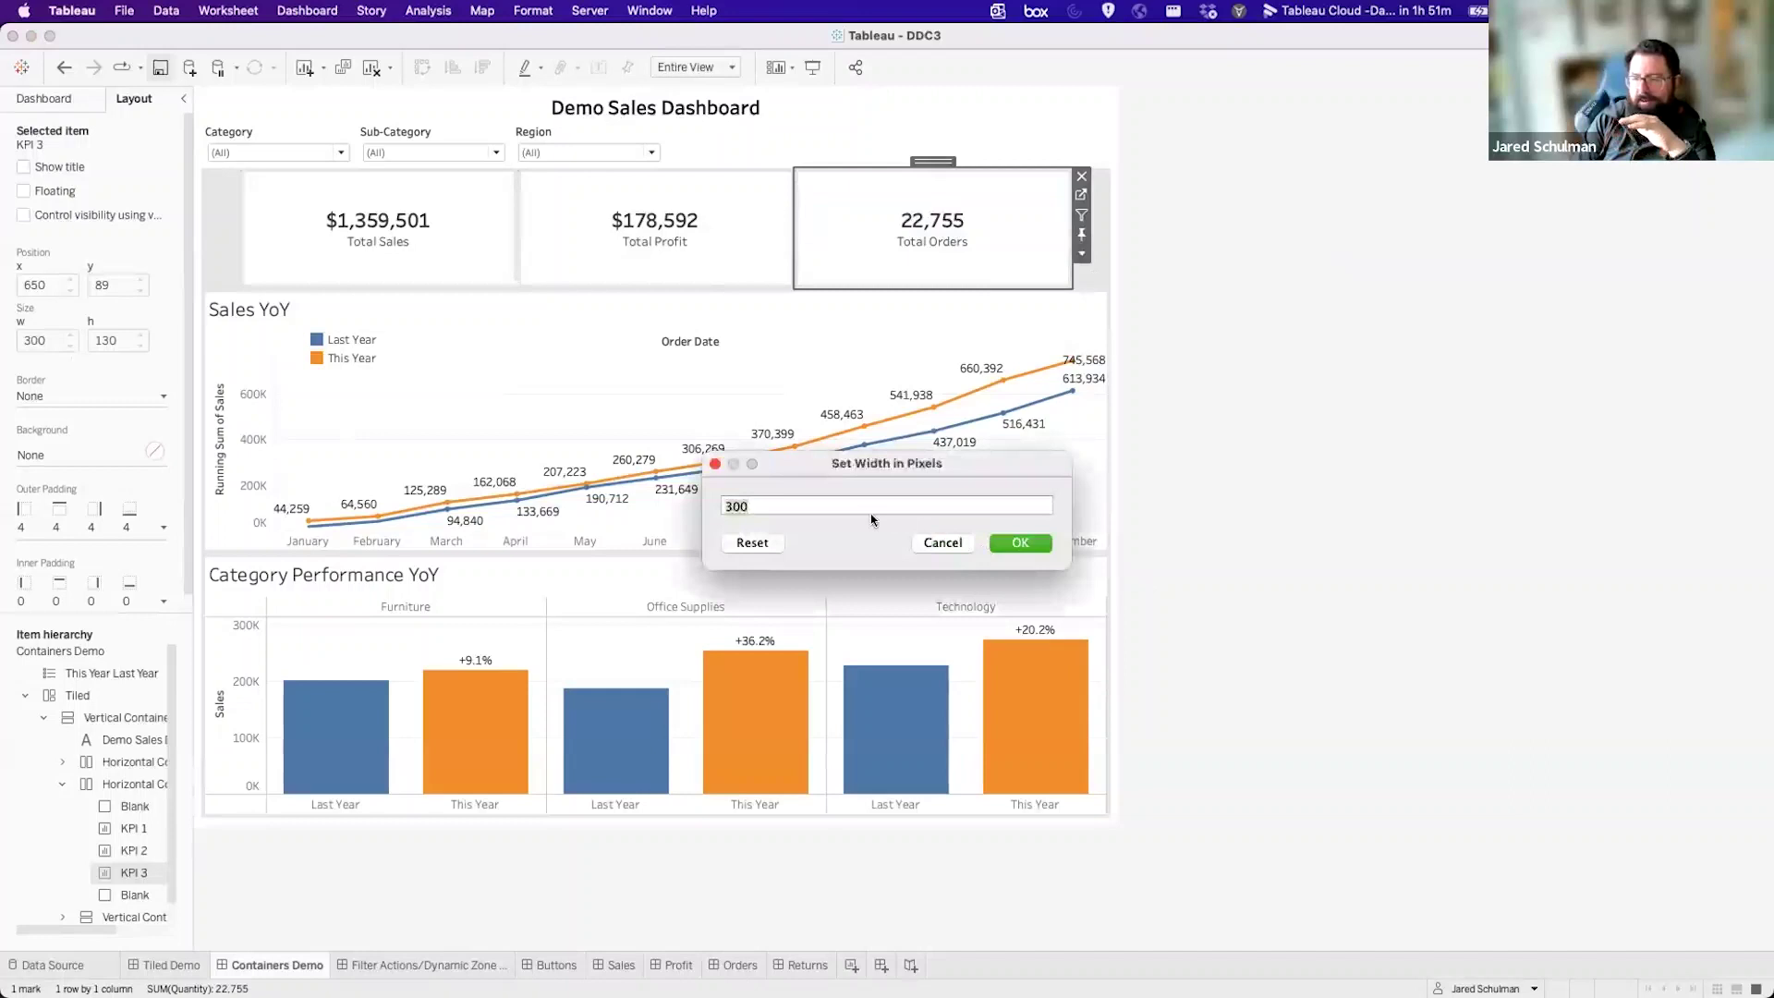
left_click(940, 542)
Inspect the blank objects at both ends of the KPI row and the horizontal container that surrounds them.
left_click(215, 235)
left_click_drag(214, 234, 1069, 256)
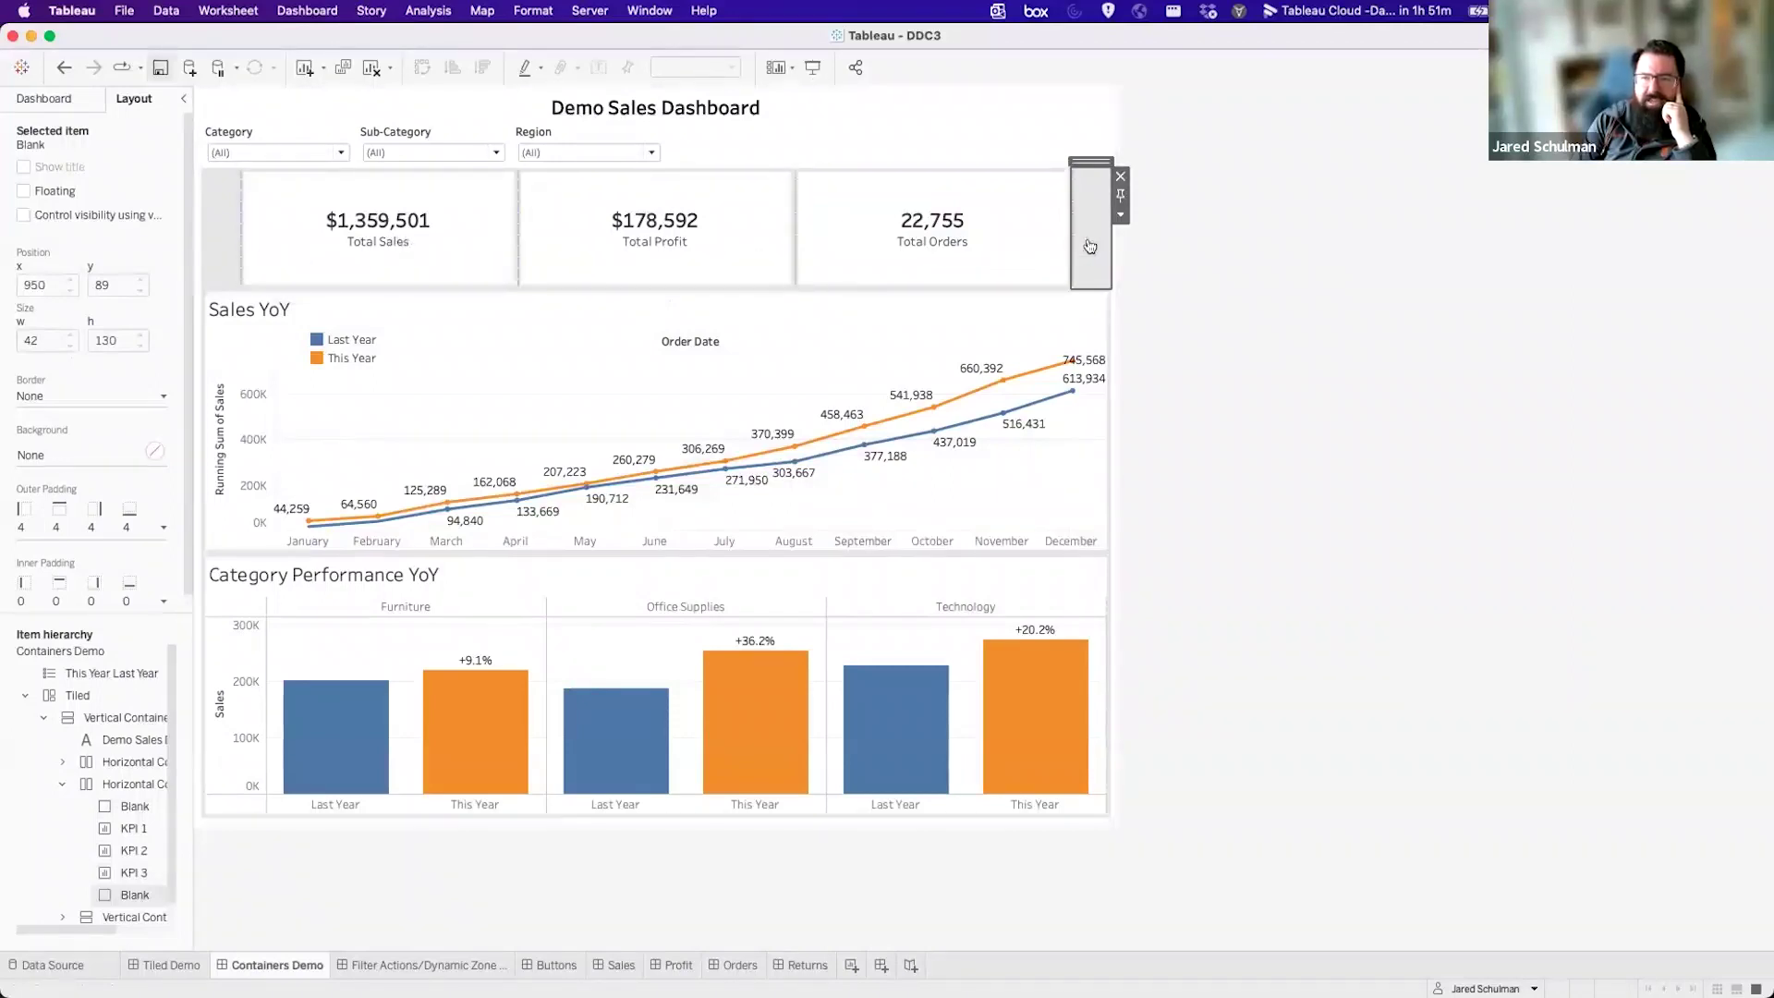
left_click(1182, 358)
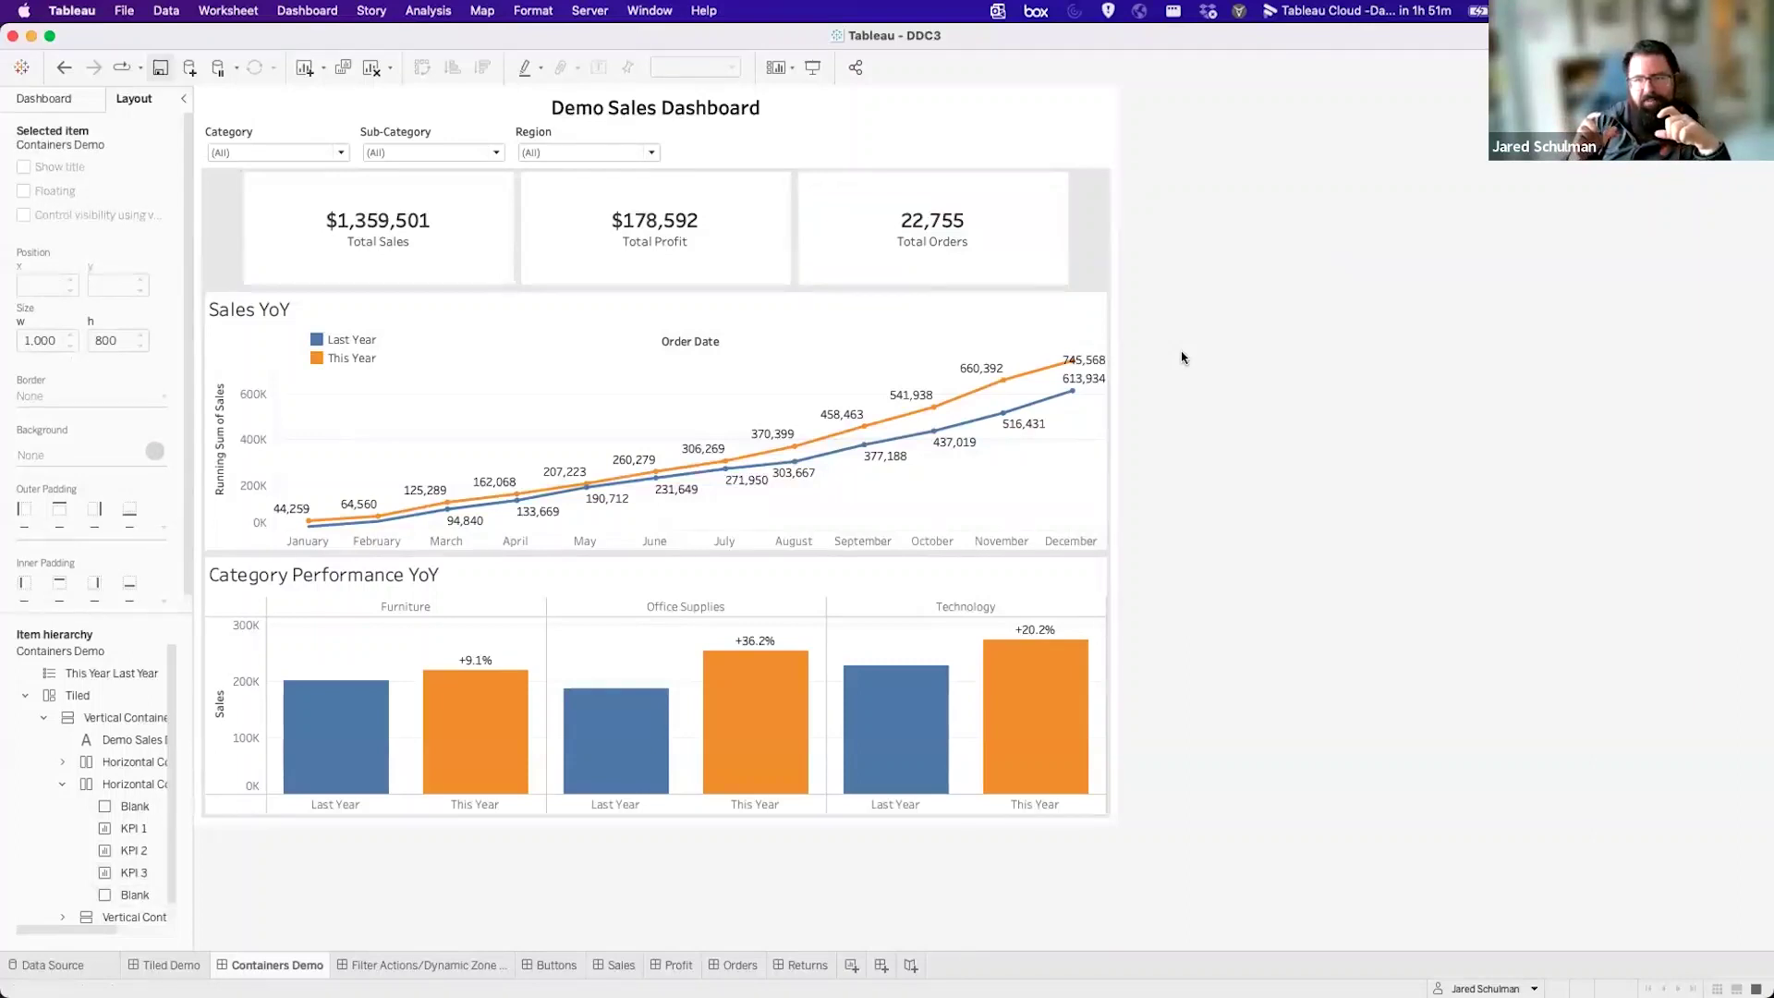
left_click(1098, 227)
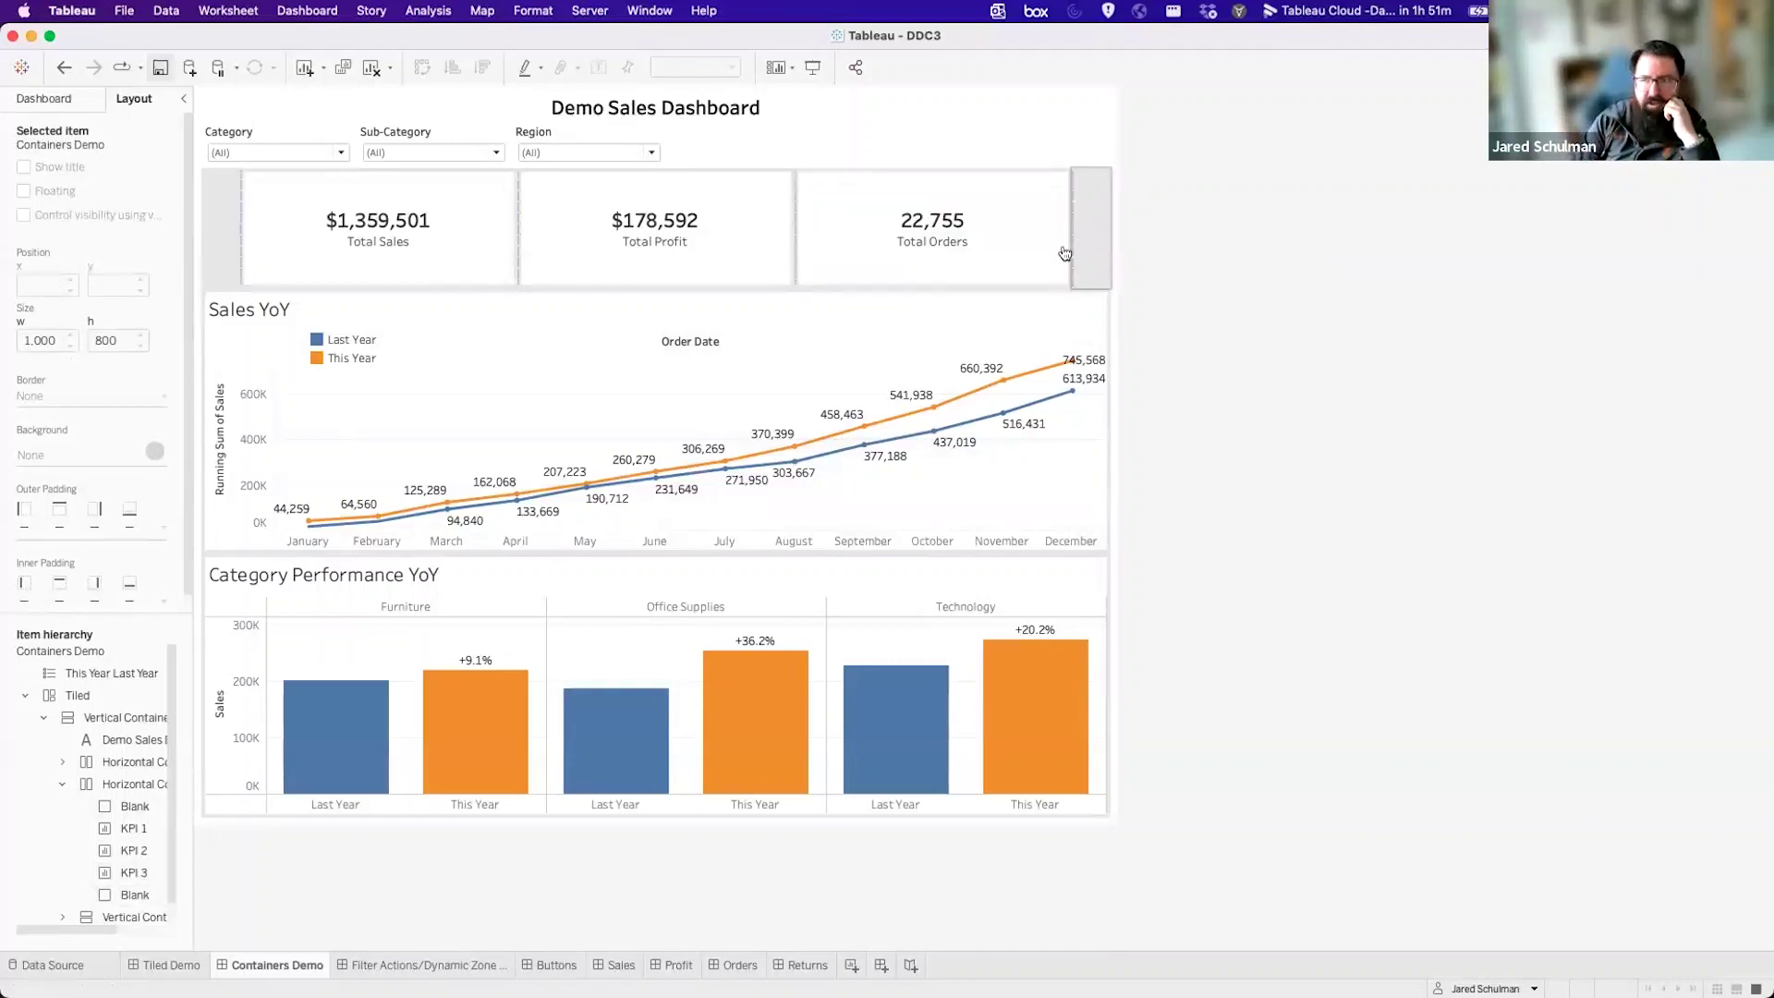
double_click(1072, 165)
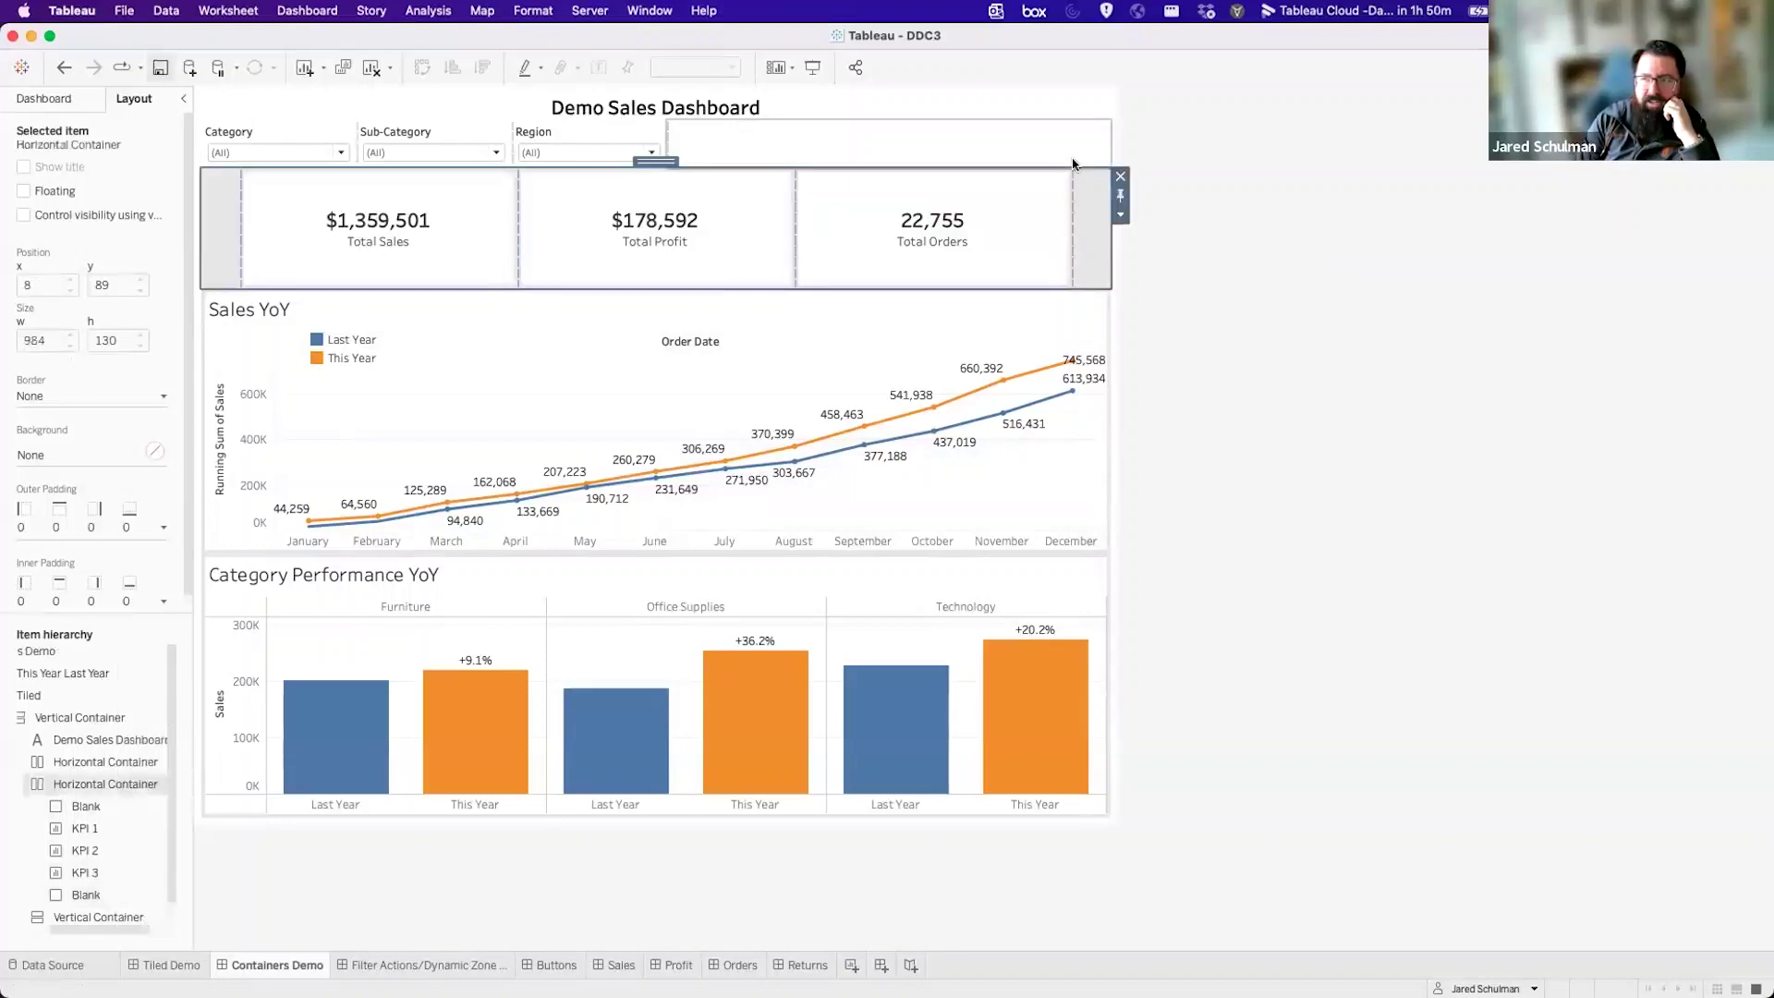
left_click(214, 209)
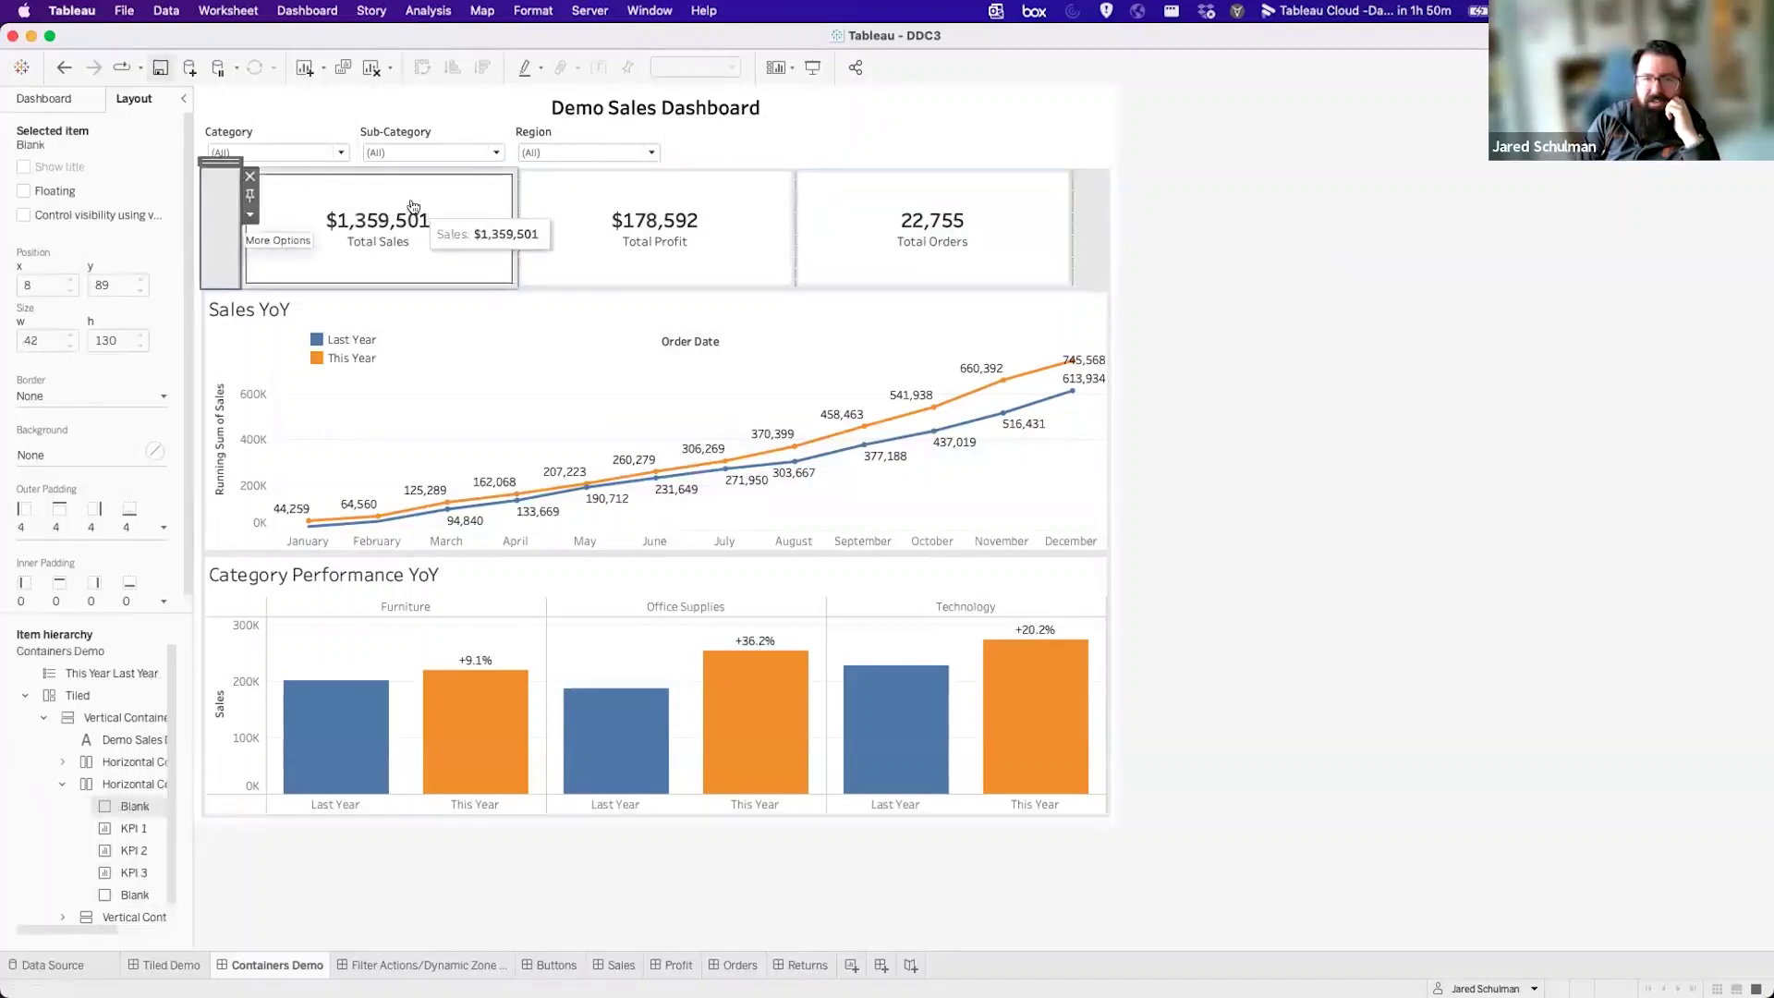
Select the Sales YoY chart and the vertical container that holds it together with the Category Performance YoY chart.
left_click(1077, 312)
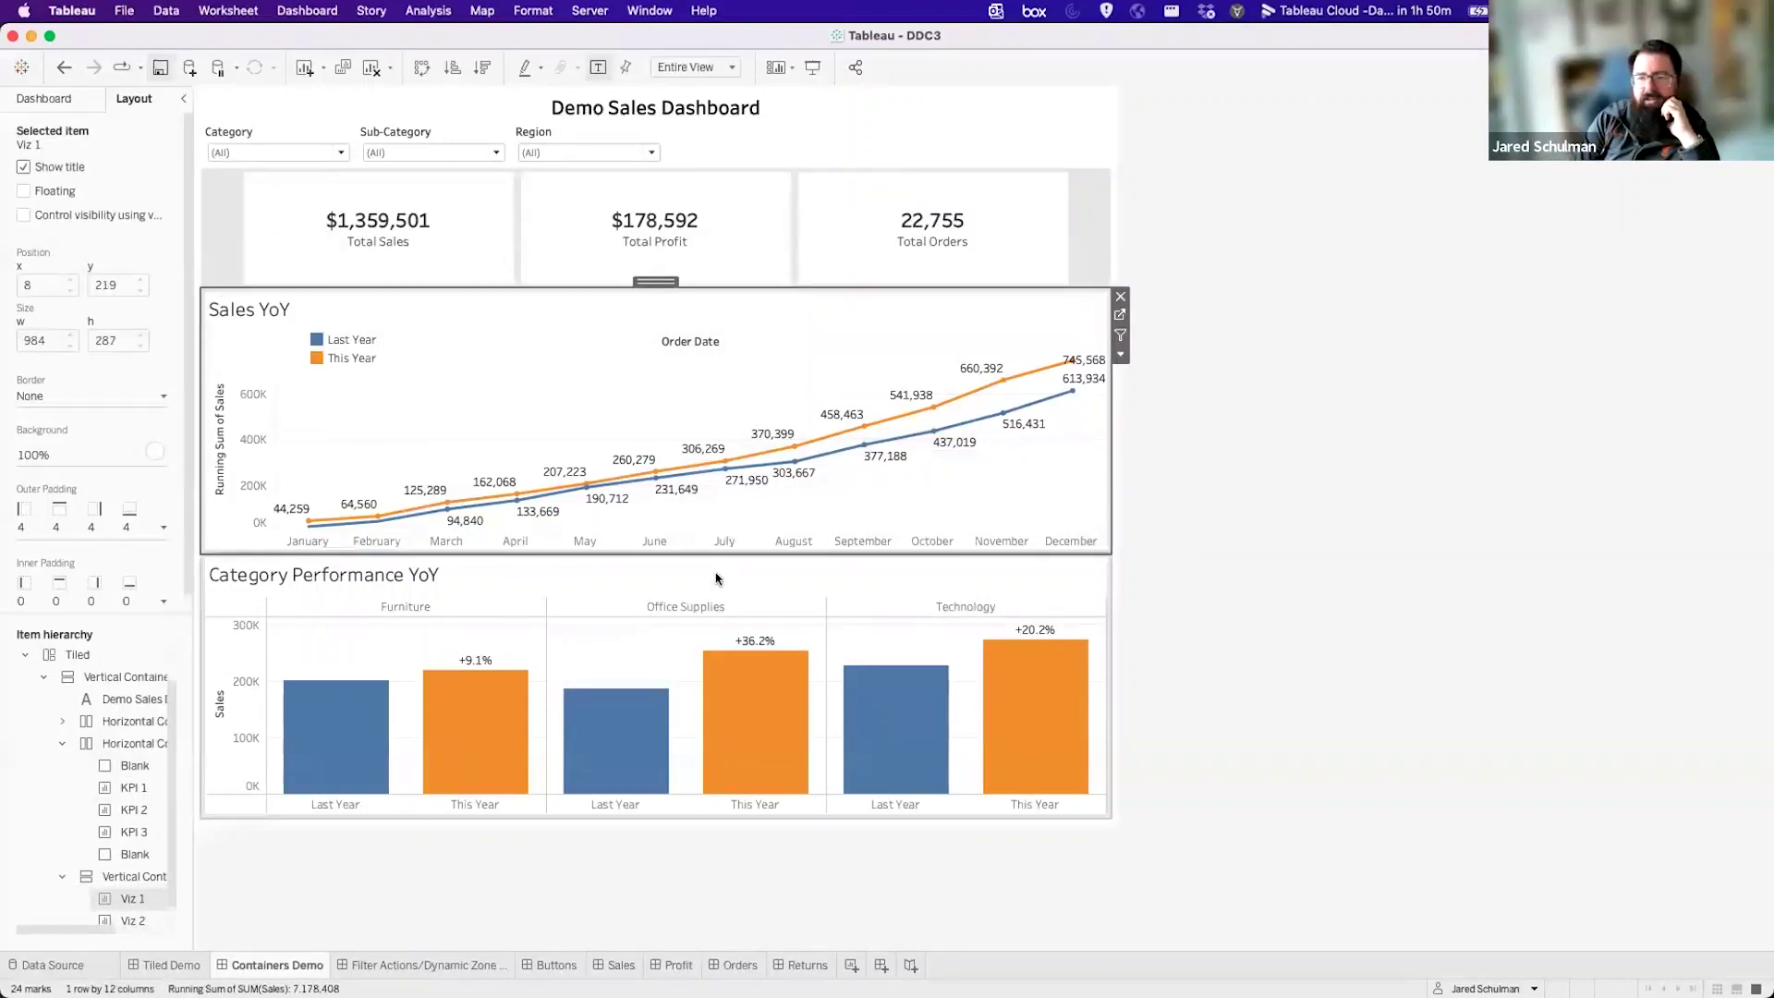
left_click(716, 578)
left_click(653, 289)
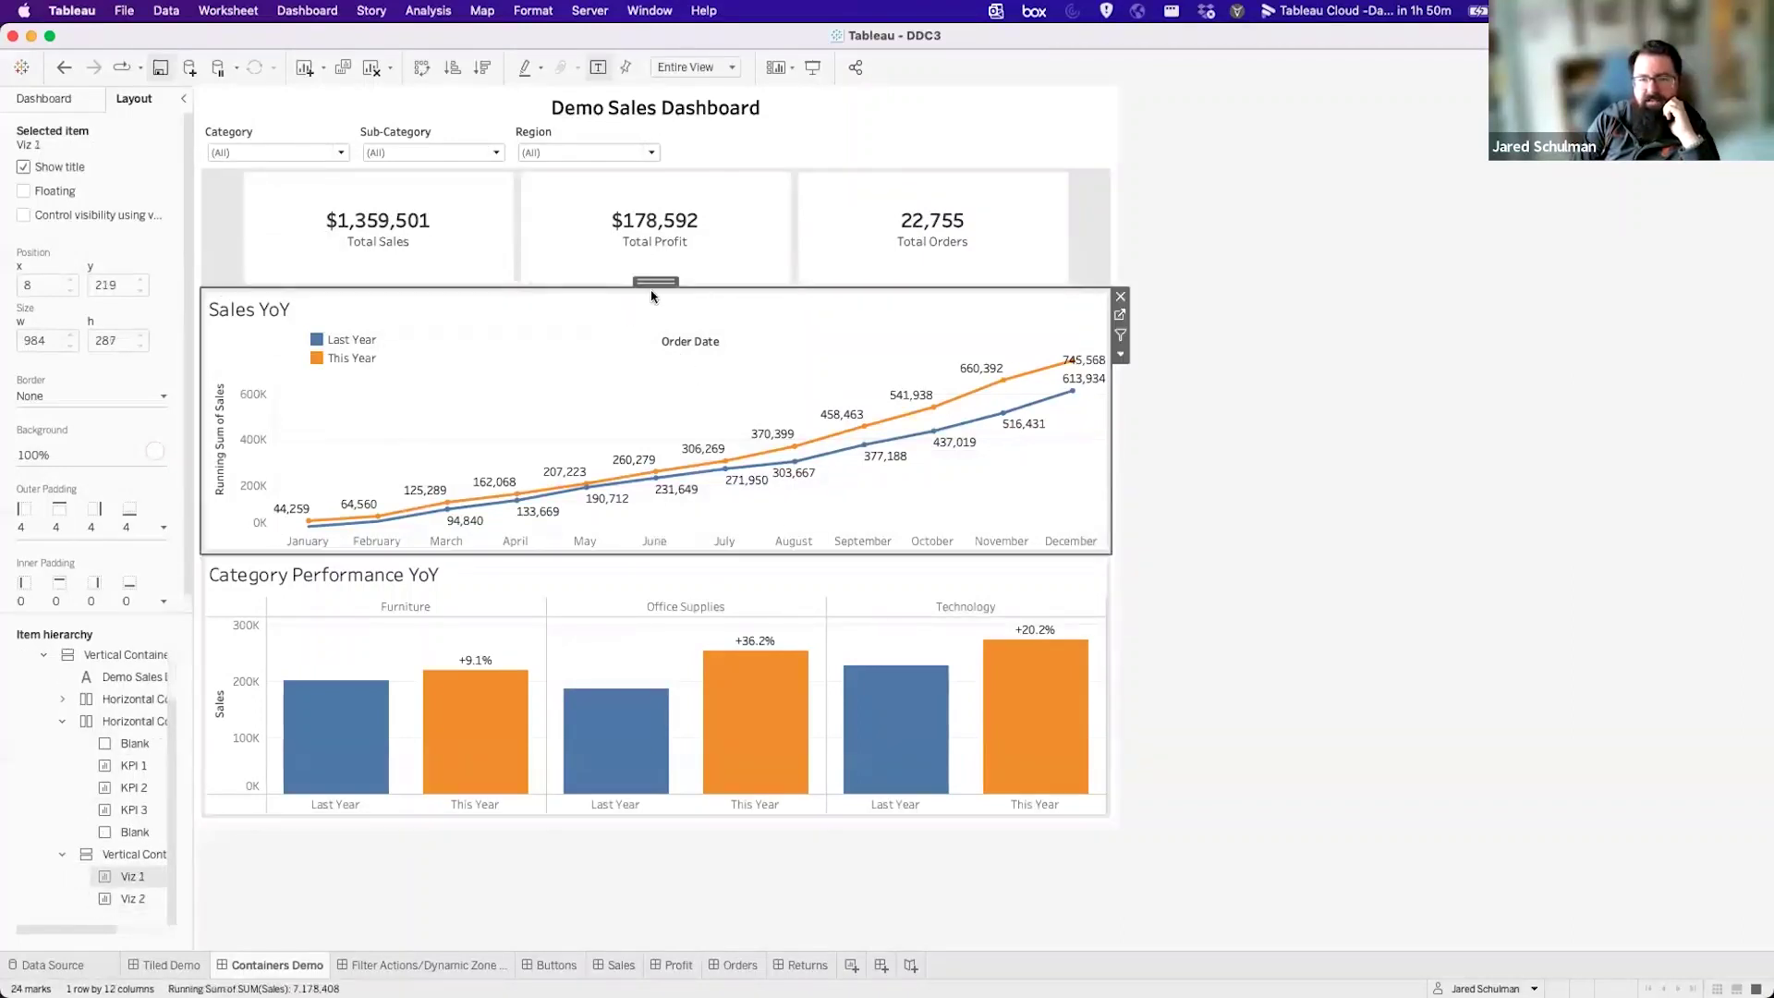
double_click(665, 282)
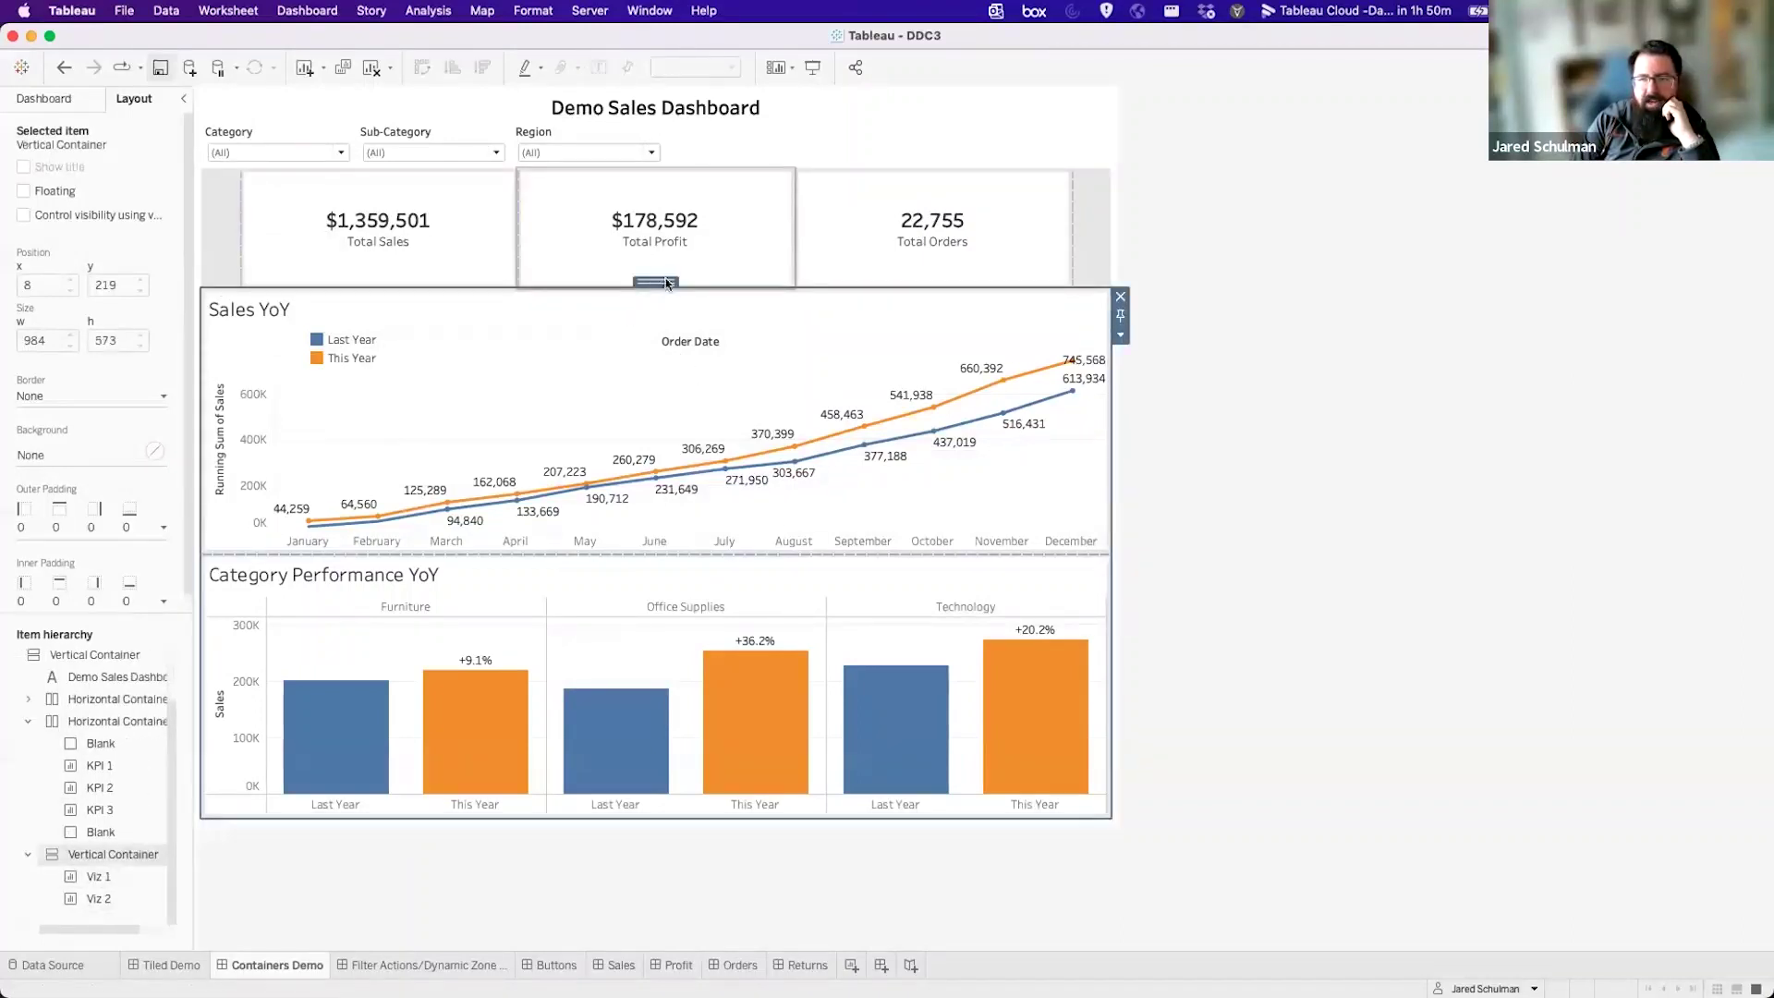
Check the Distribute Contents Evenly option of the vertical container holding the two charts.
left_click(1121, 335)
left_click(979, 336)
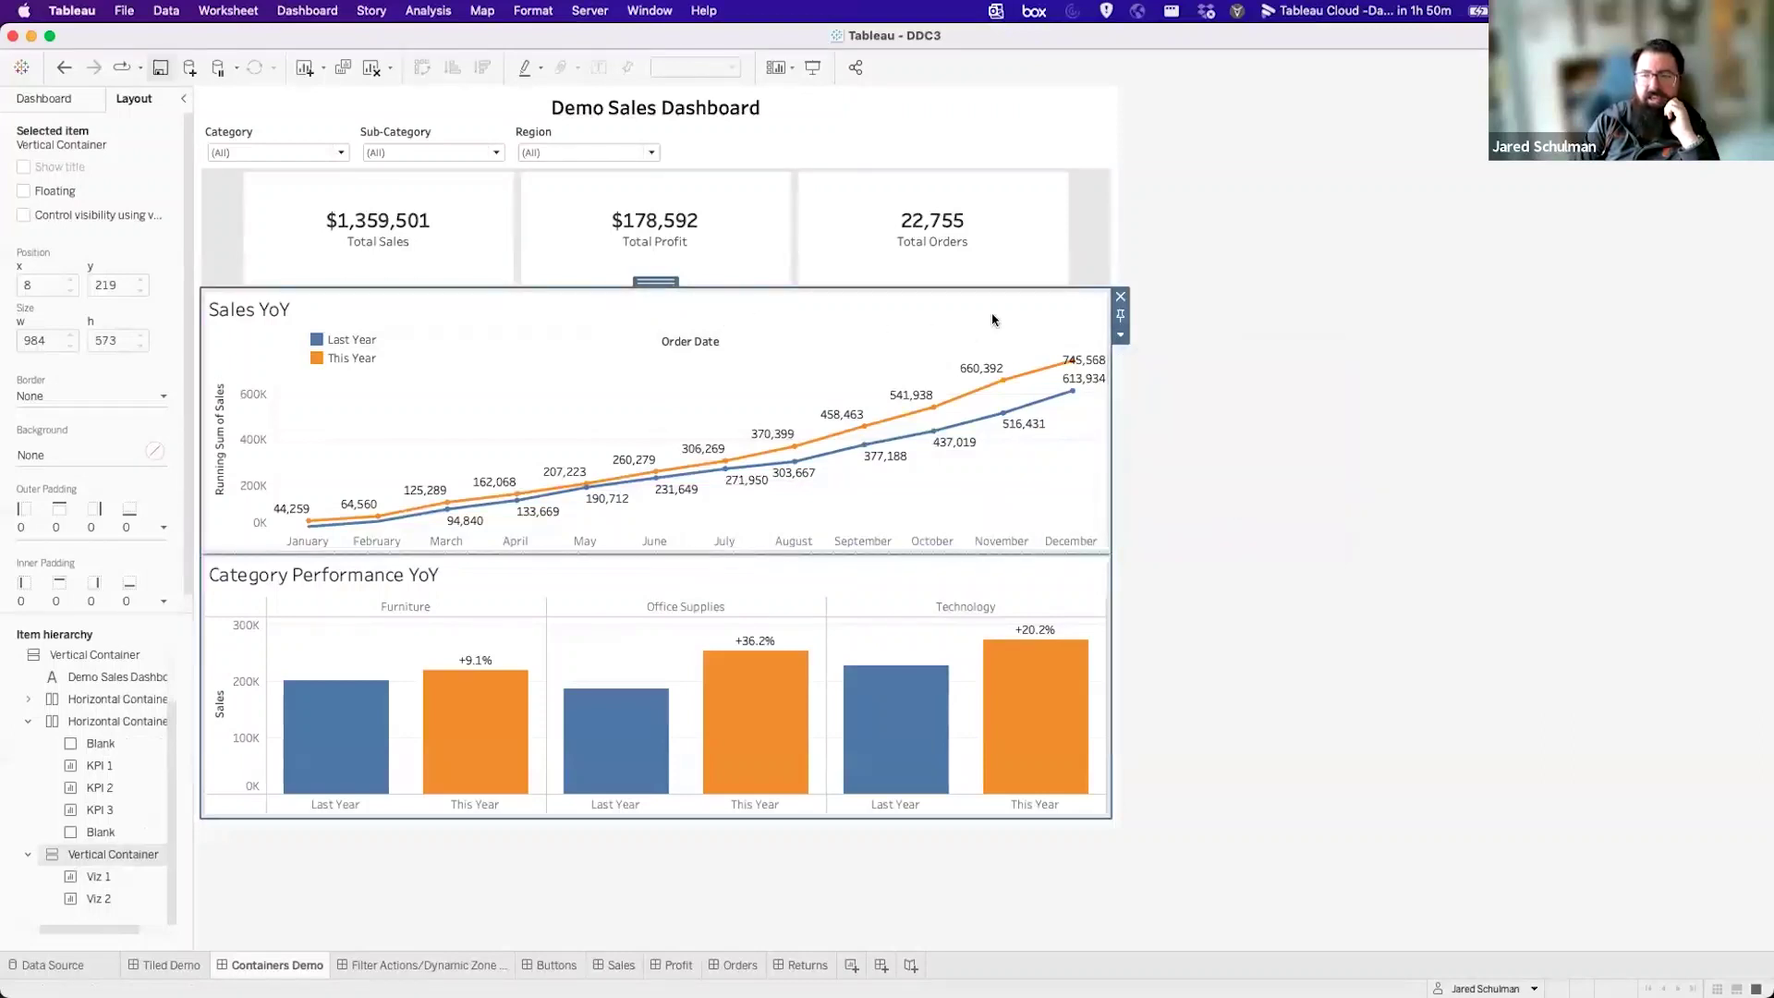
left_click(1122, 337)
left_click(1166, 374)
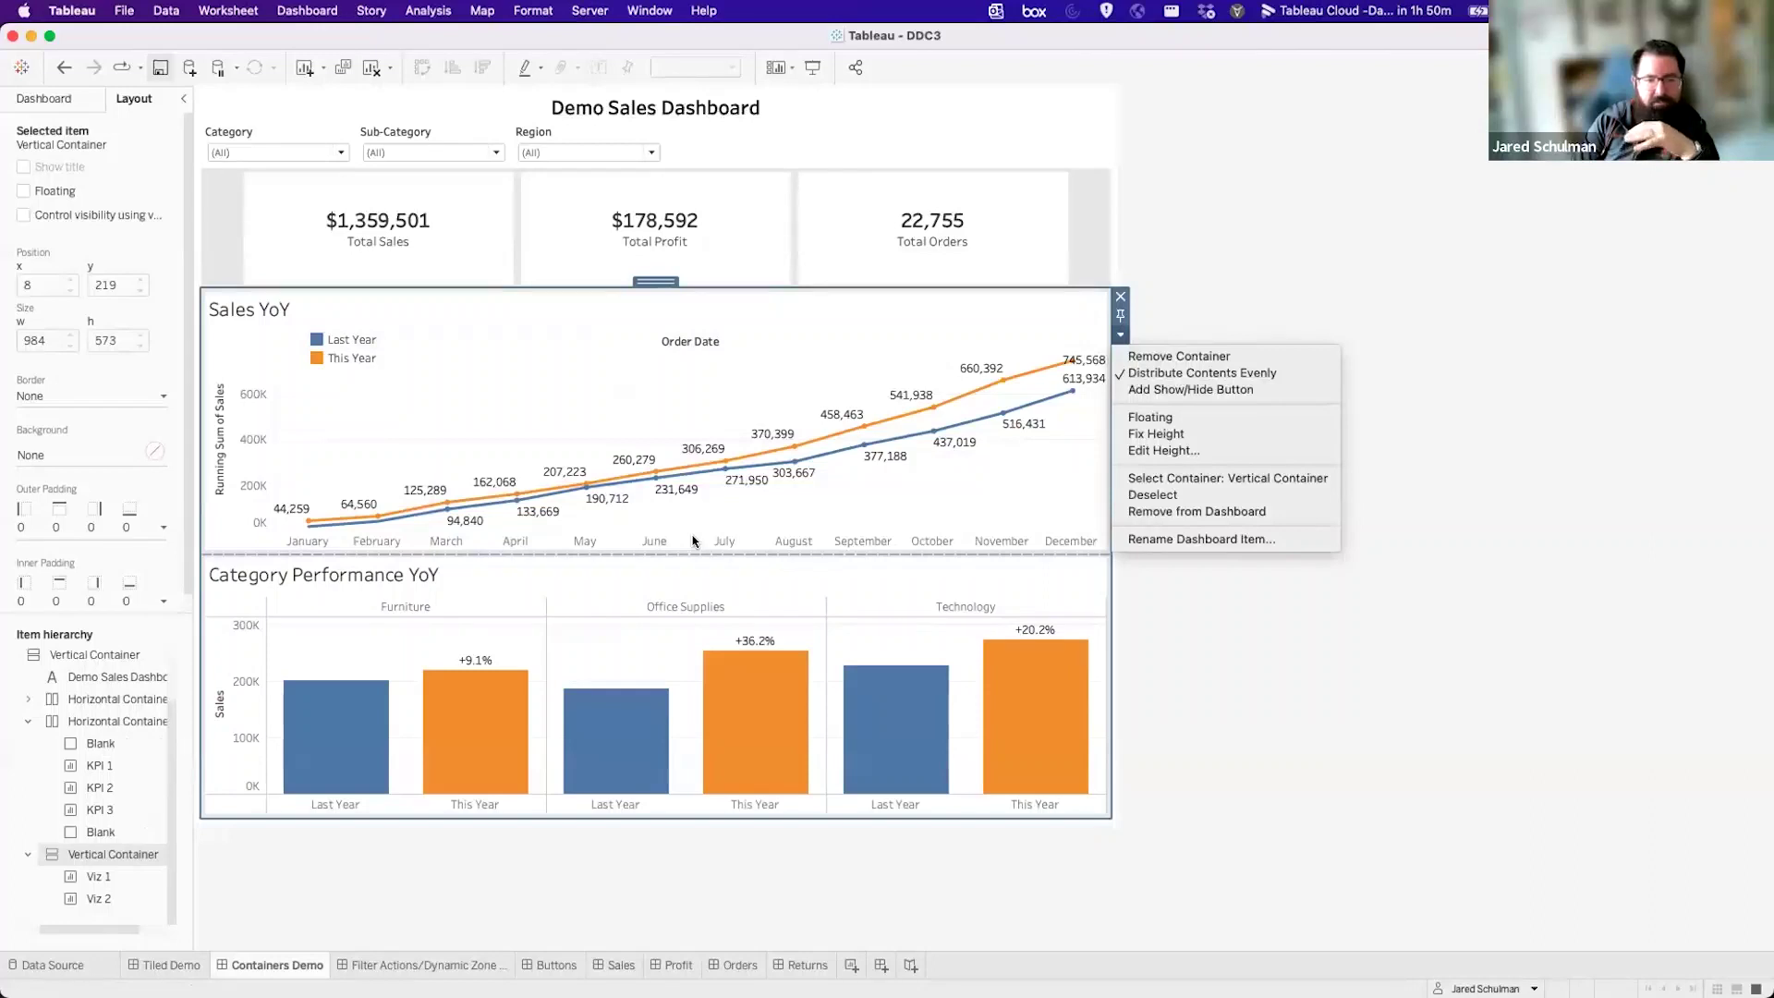
left_click(790, 294)
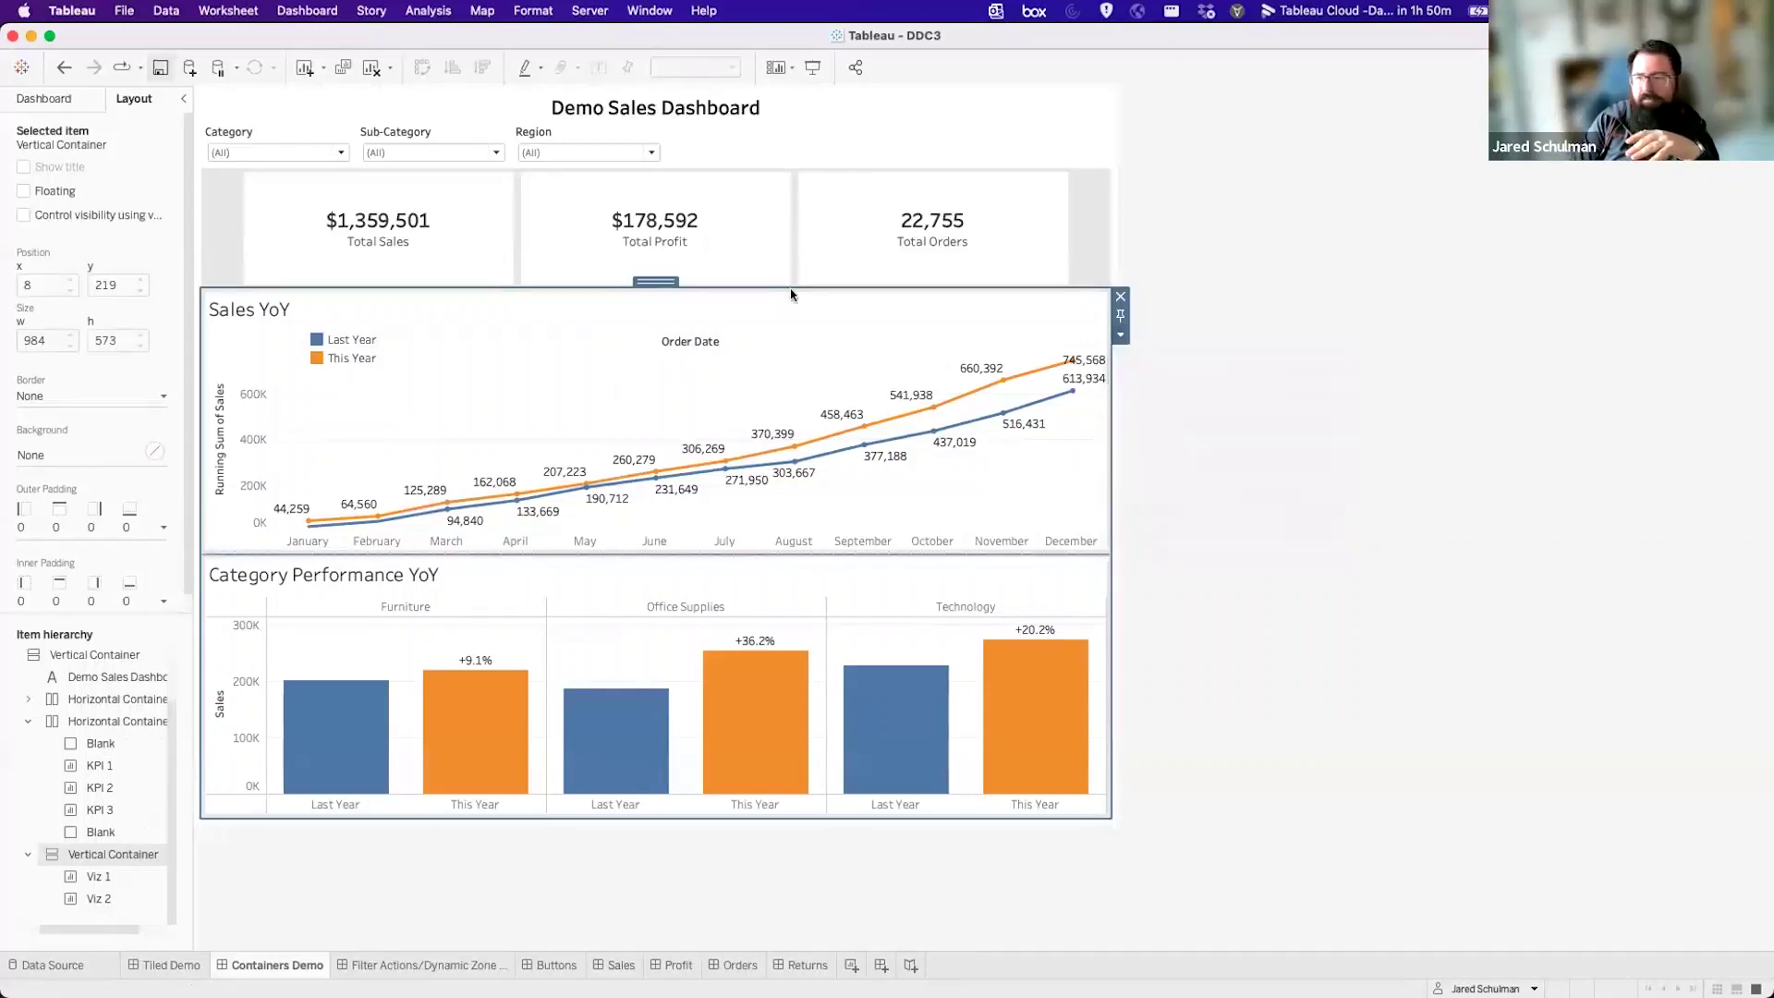
Extend the vertical chart container upward to about y 185, shrinking the KPI row, and inspect the heights of both charts.
left_click(792, 268)
left_click_drag(792, 266, 784, 261)
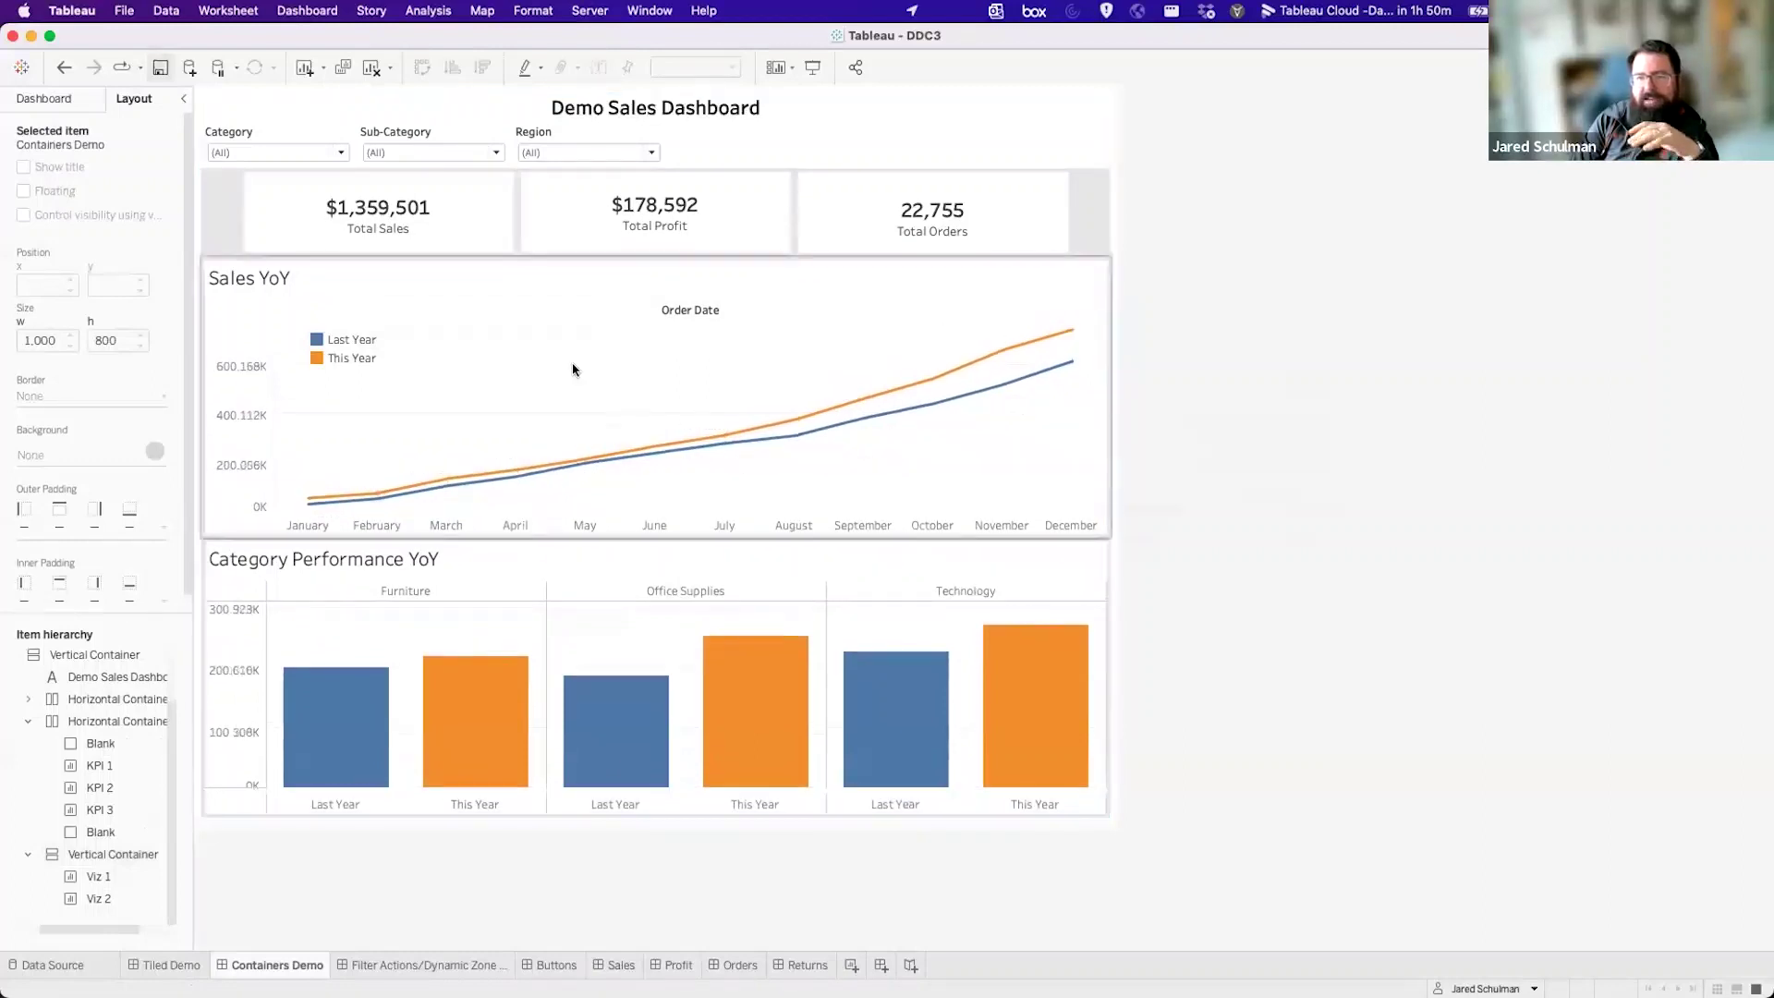
left_click(545, 351)
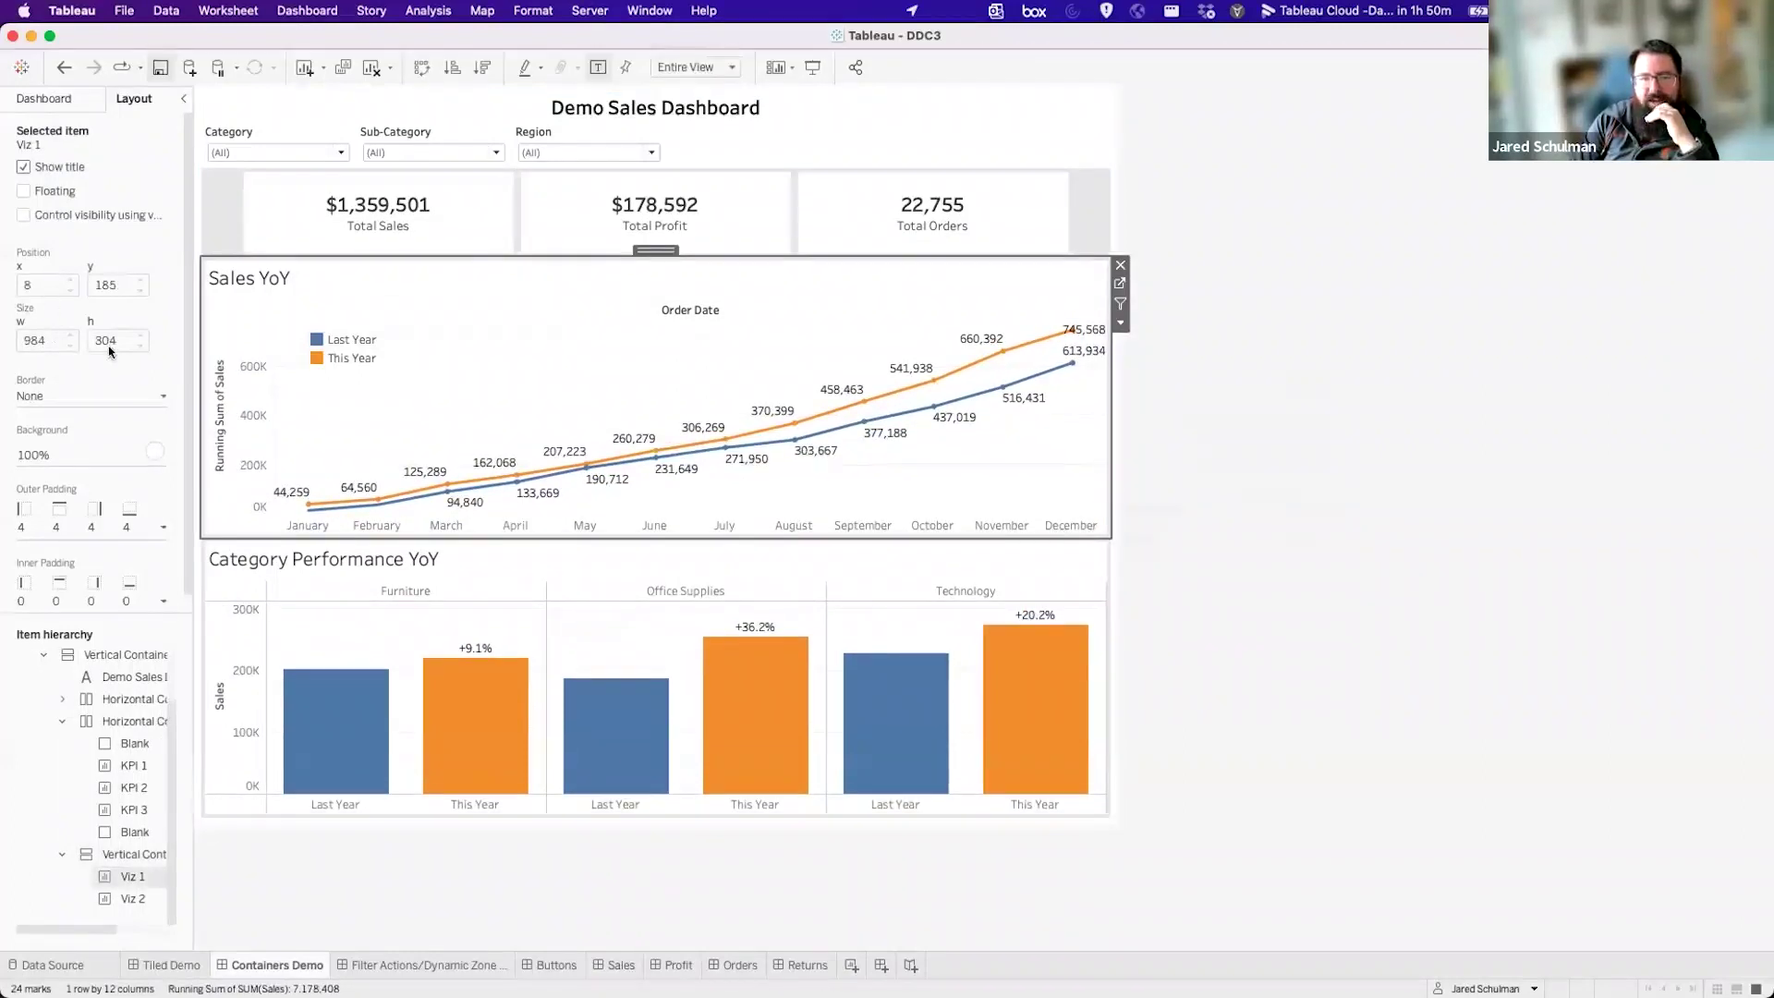
left_click(542, 579)
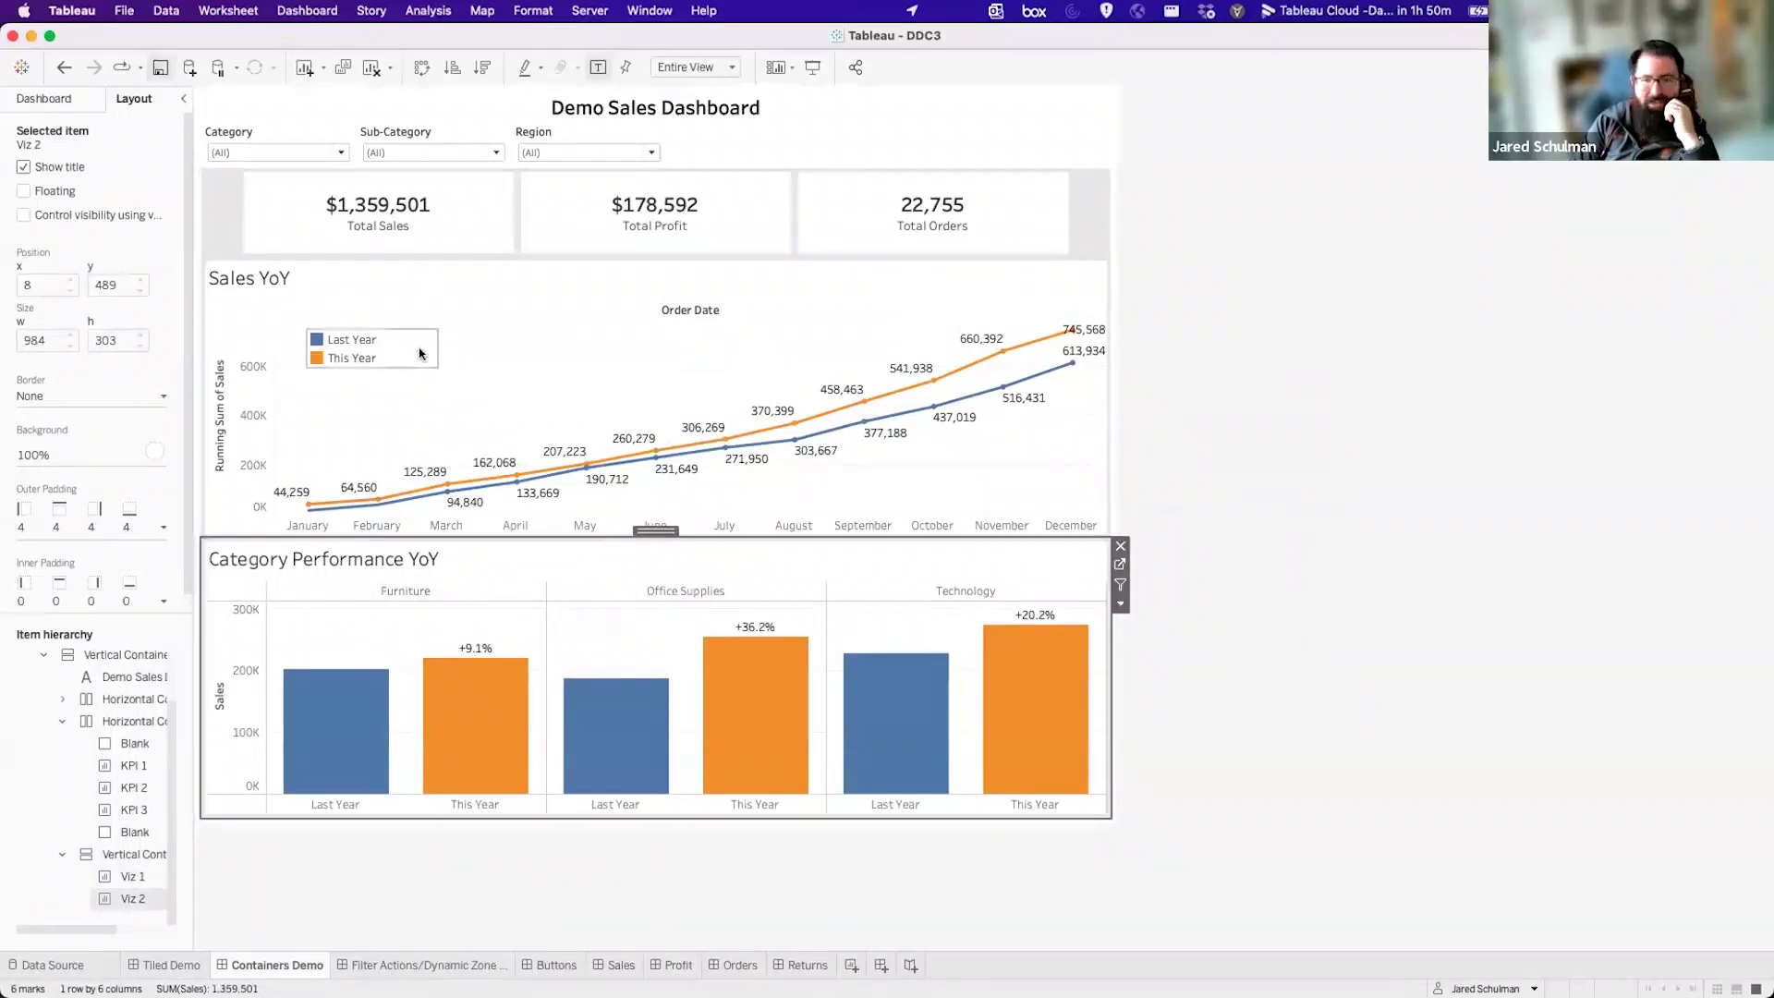
Move the floating Last Year/This Year legend up beside the Sales YoY title.
left_click(370, 324)
left_click_drag(369, 319, 363, 278)
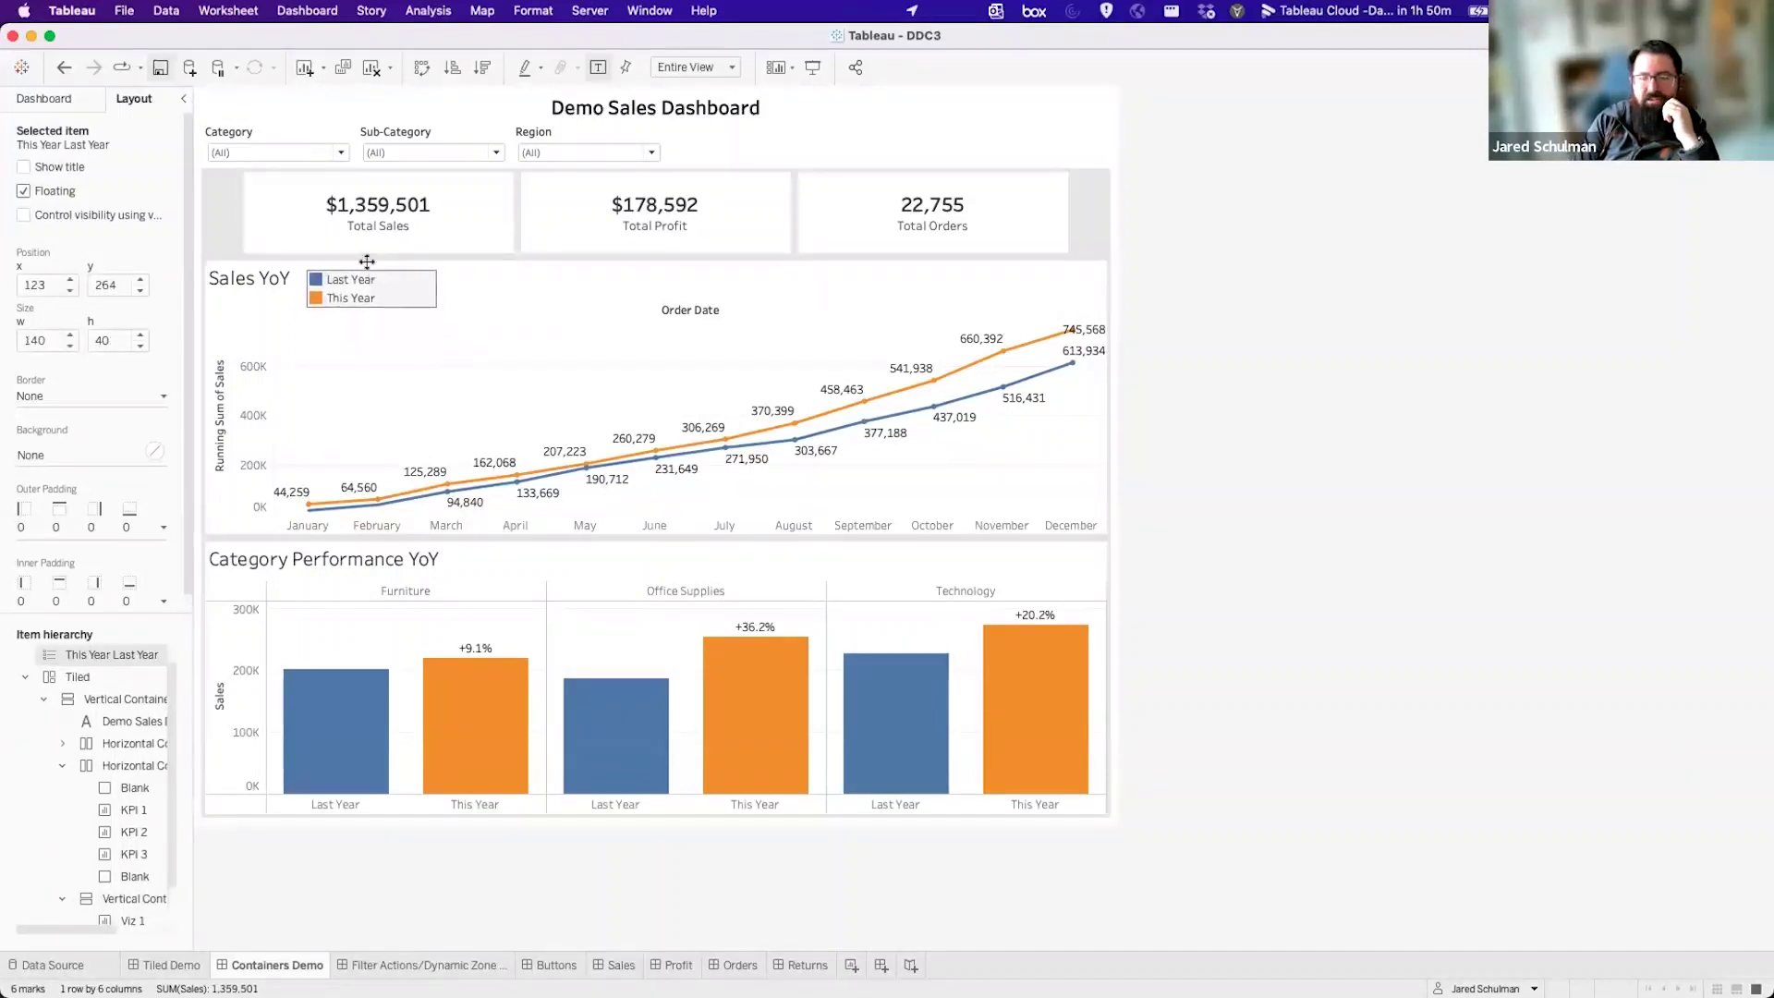
left_click(1418, 445)
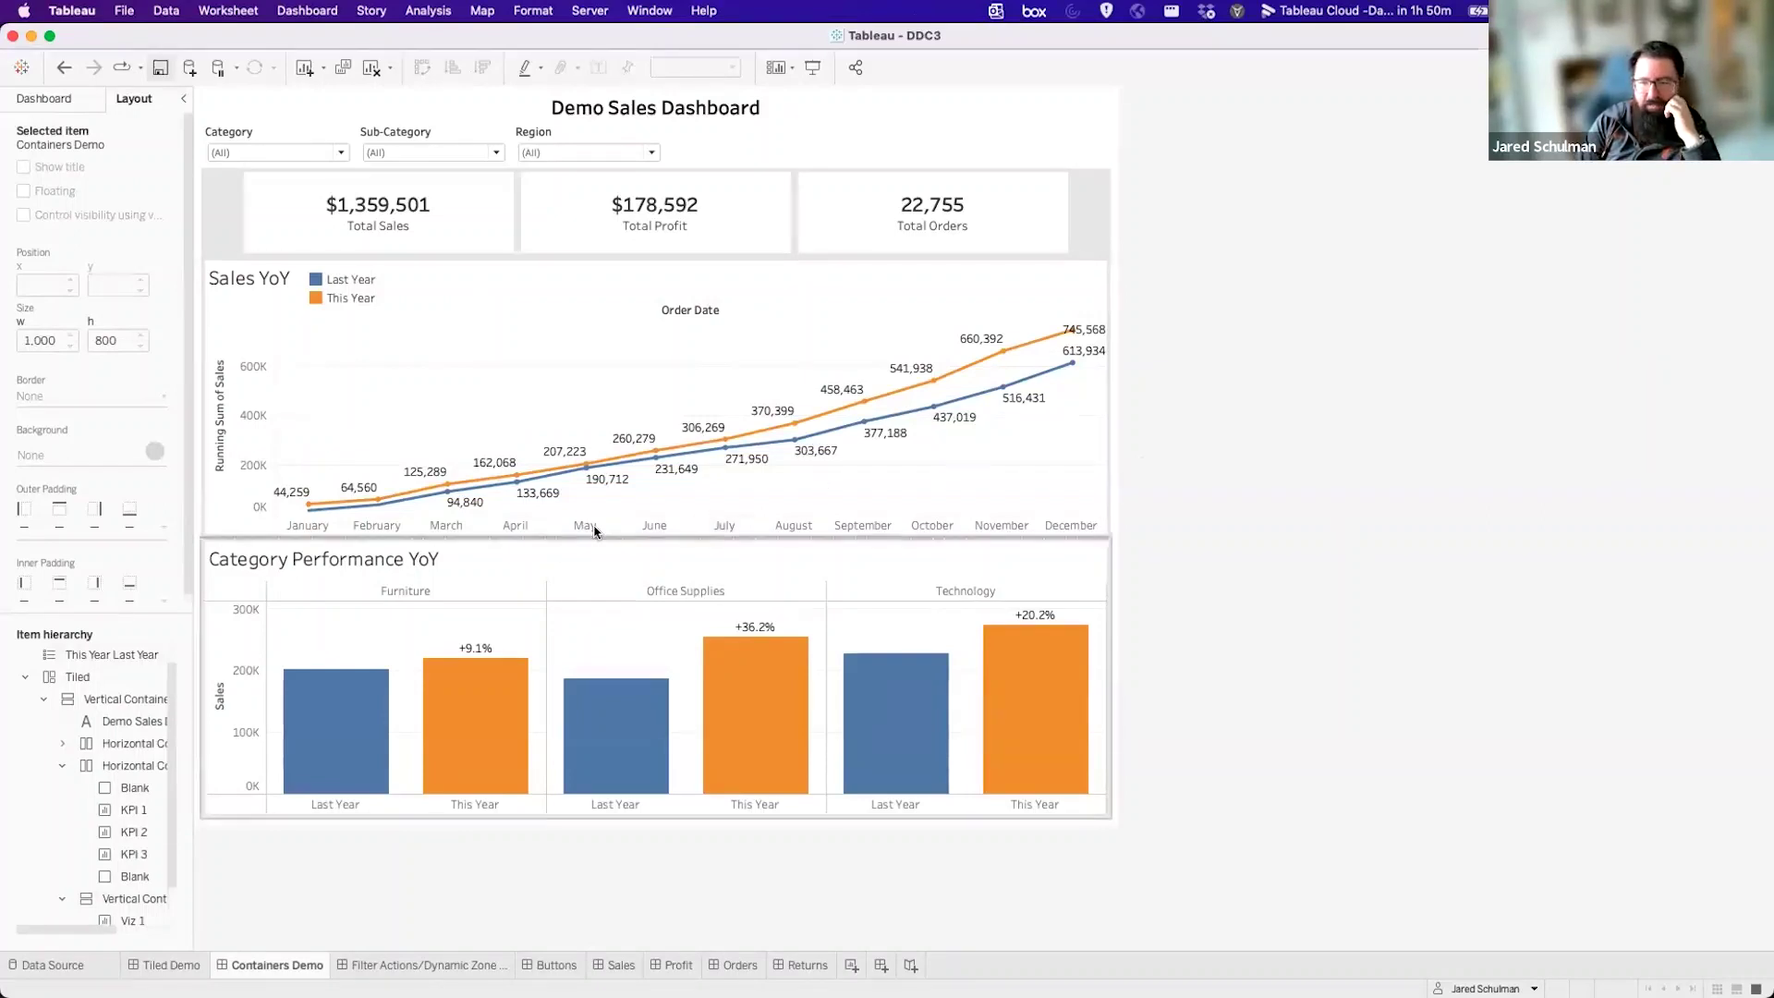
Select the Sales YoY chart, its enclosing vertical container and the outer vertical container to examine how they are nested.
left_click(841, 334)
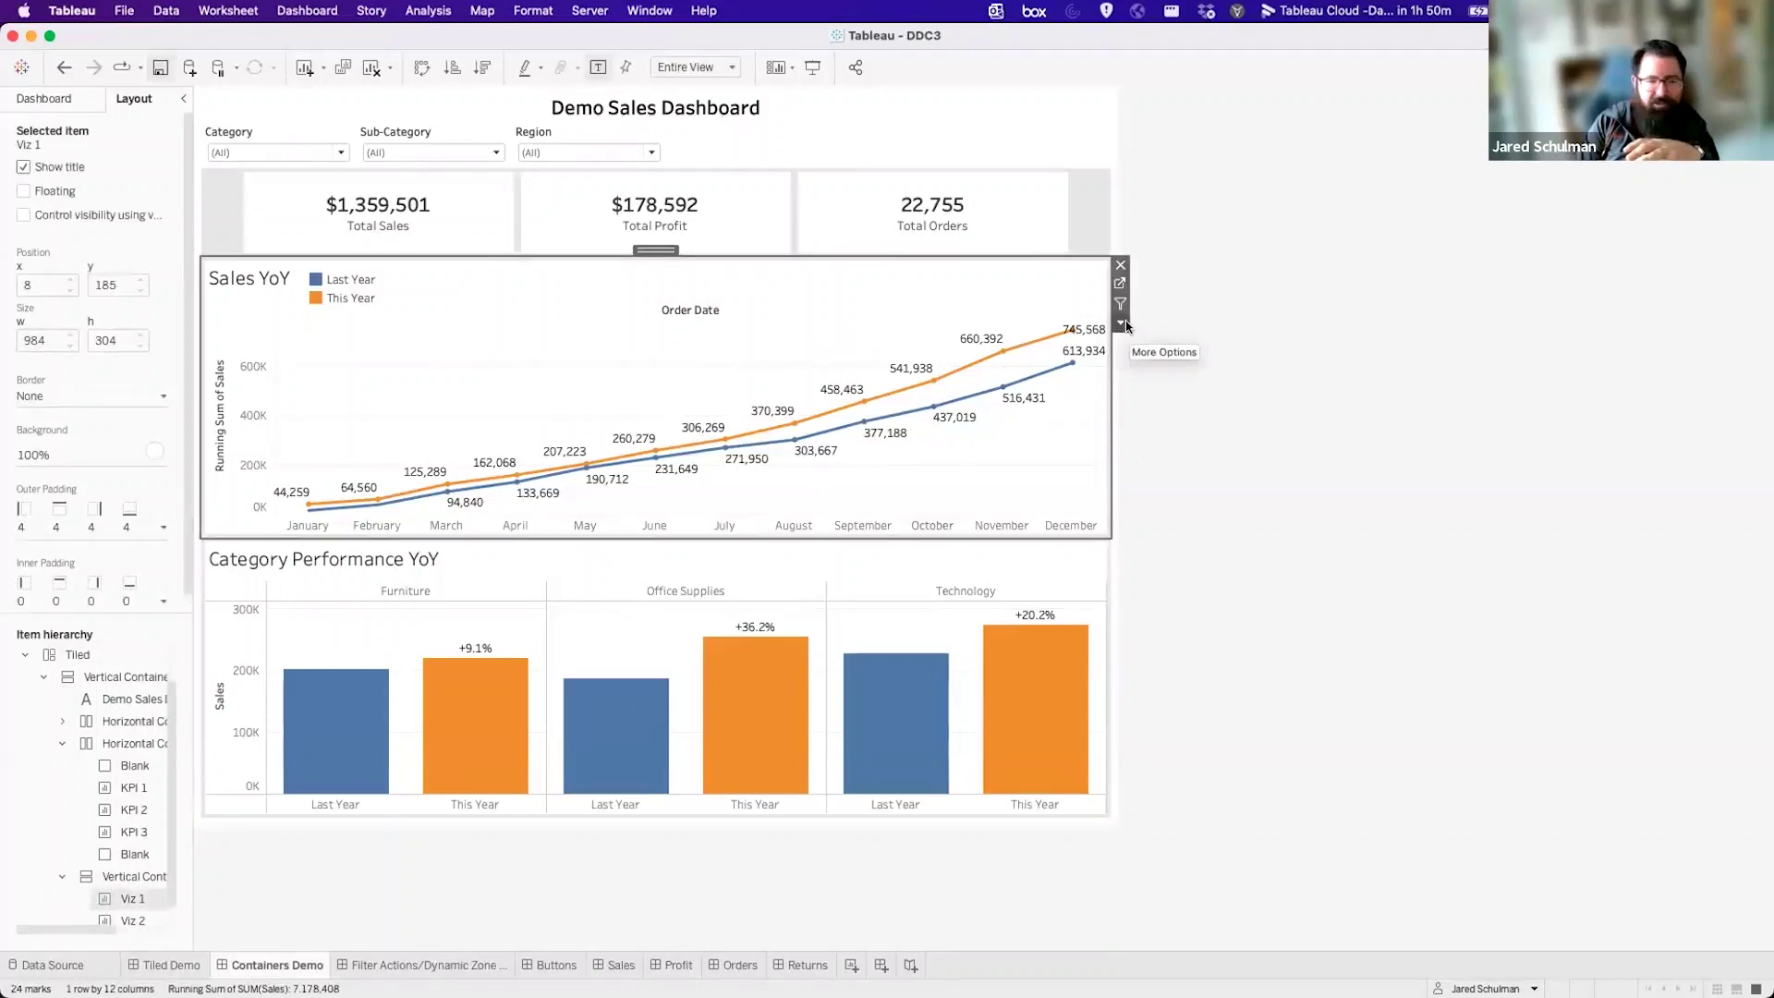
double_click(660, 251)
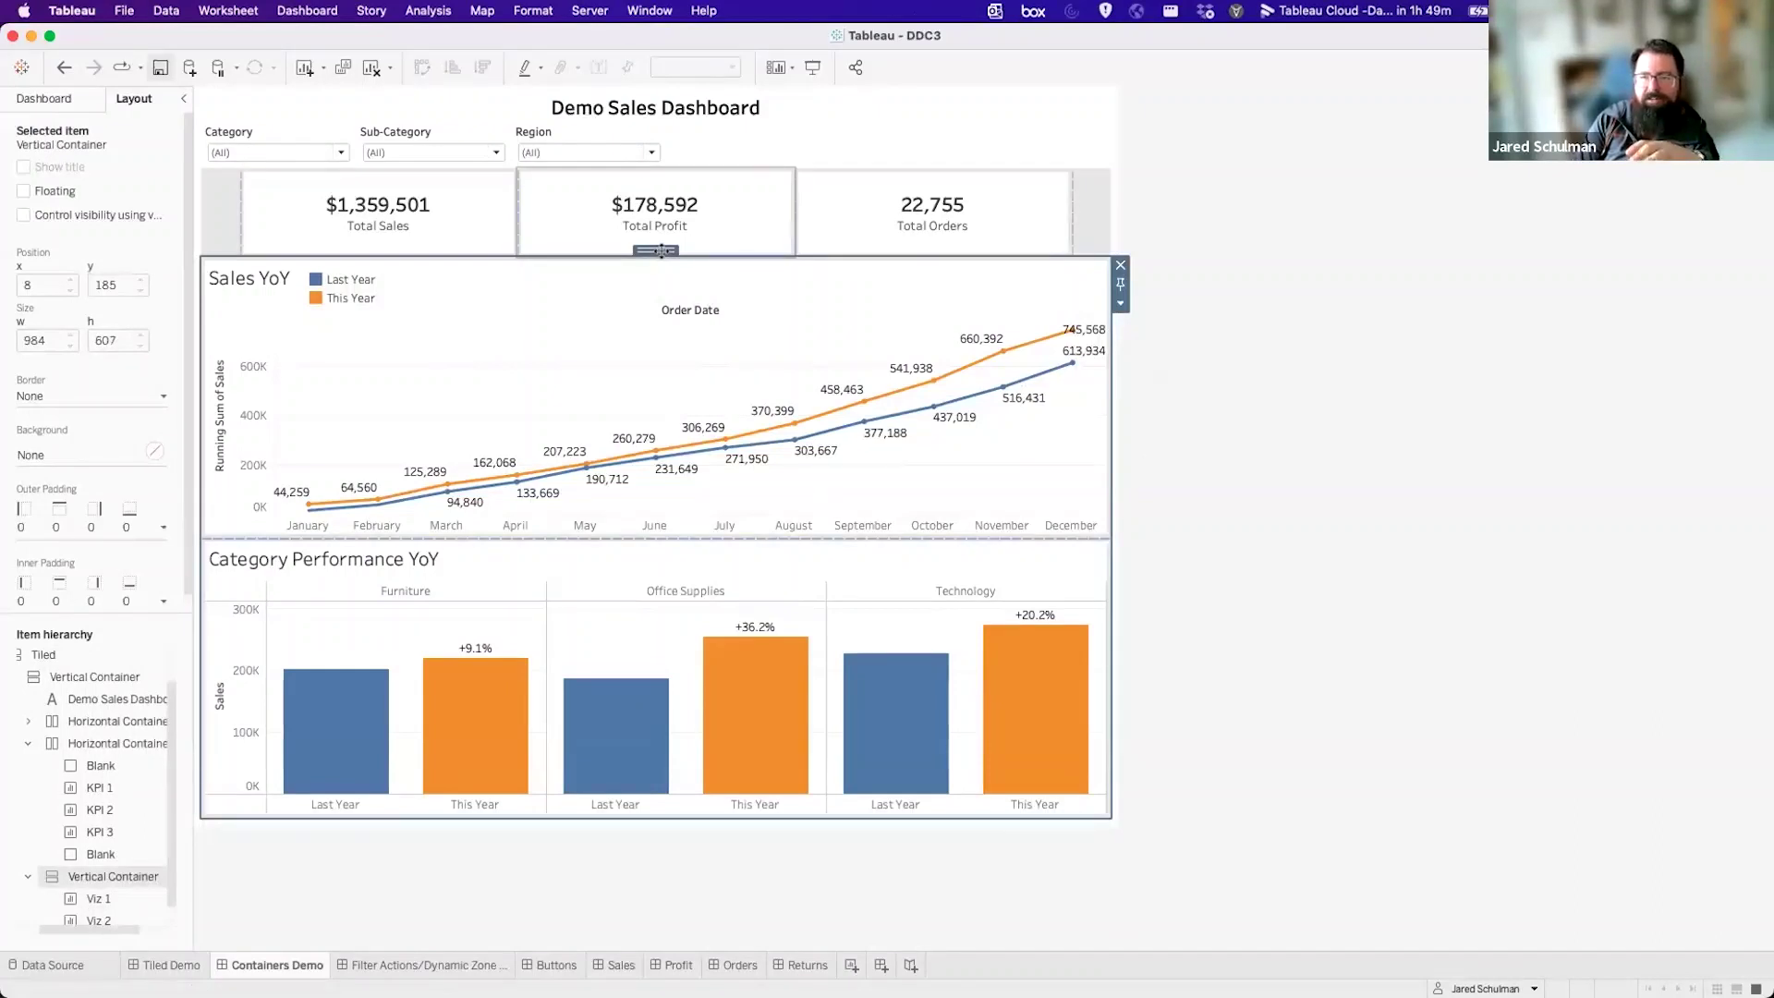
double_click(661, 250)
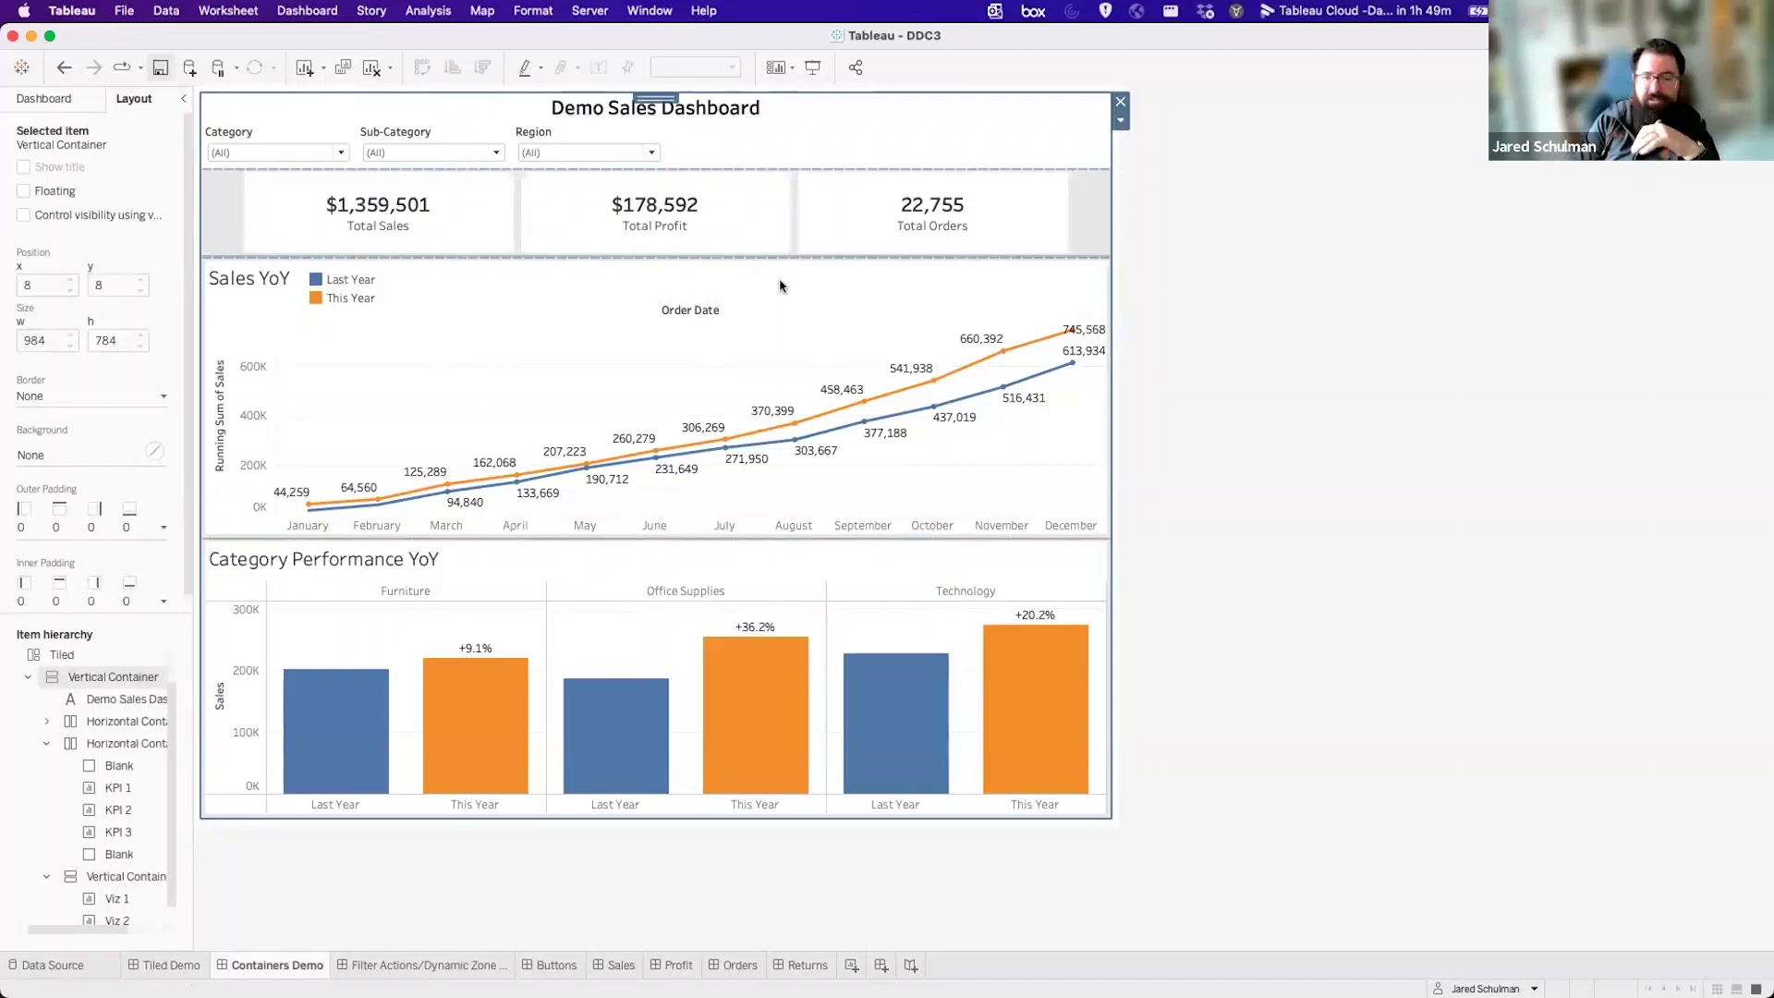
left_click(333, 832)
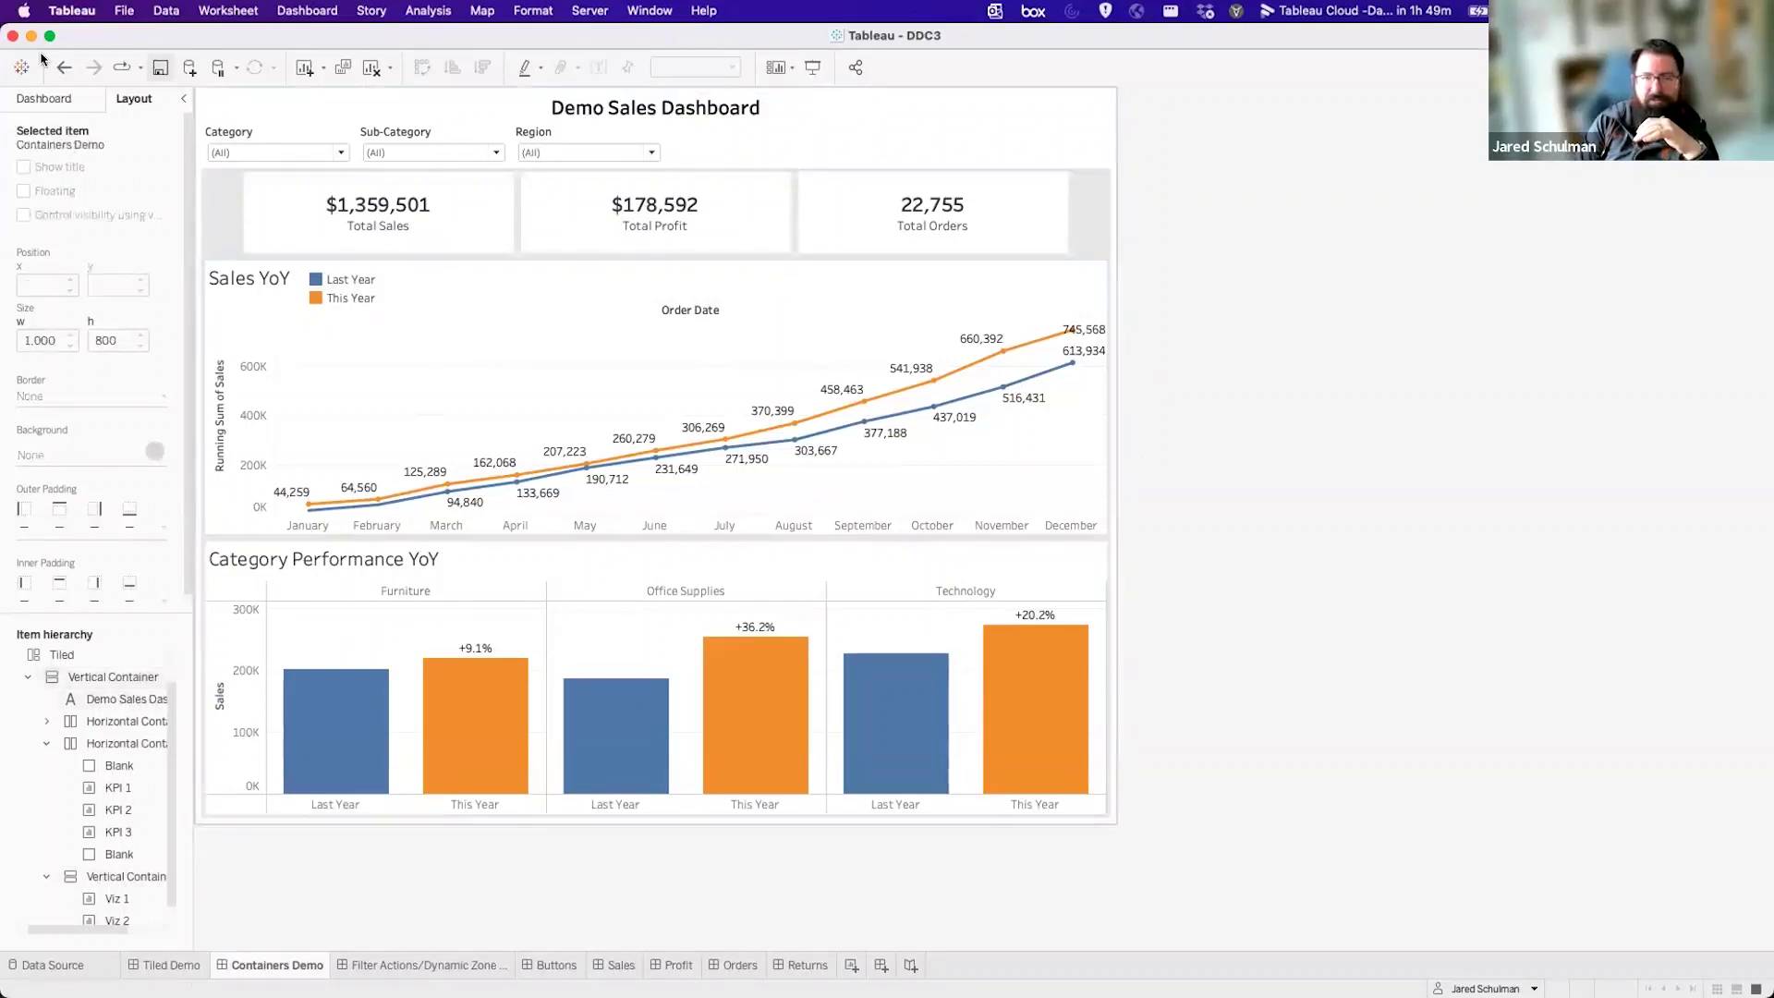
Add a tiled Vertical Container along the dashboard's left edge, beside the existing content.
left_click(38, 101)
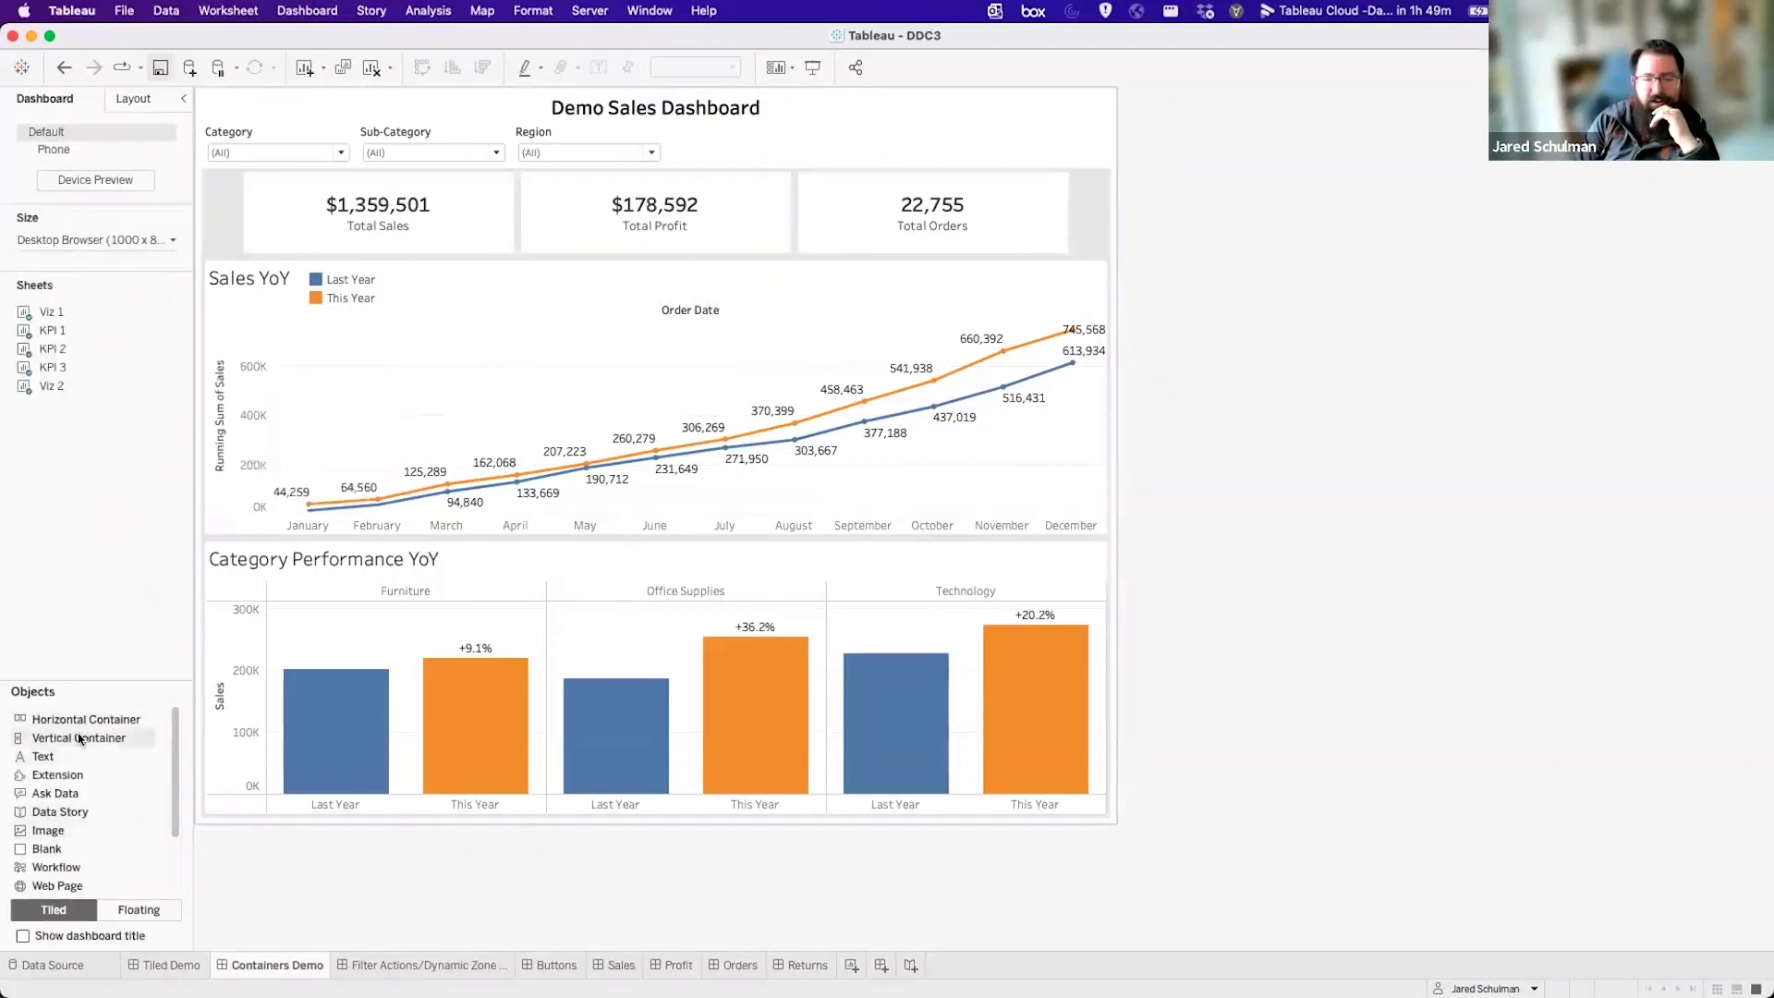
left_click_drag(79, 740, 207, 499)
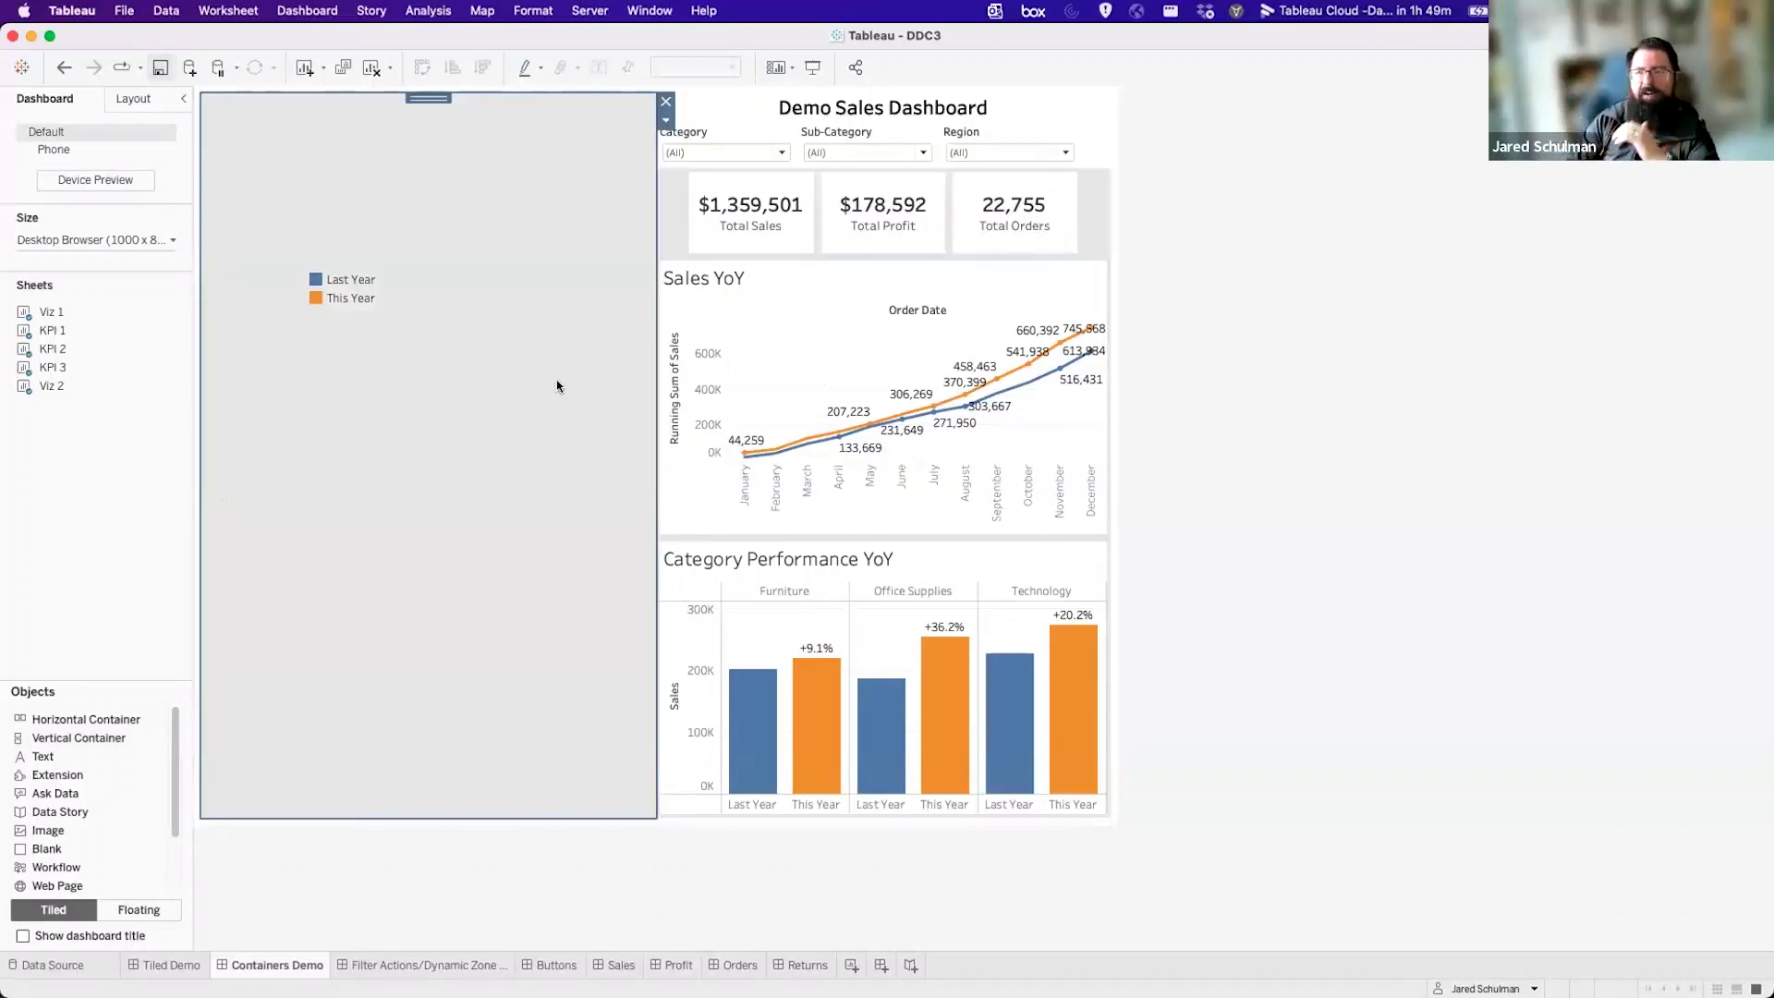
left_click(1299, 121)
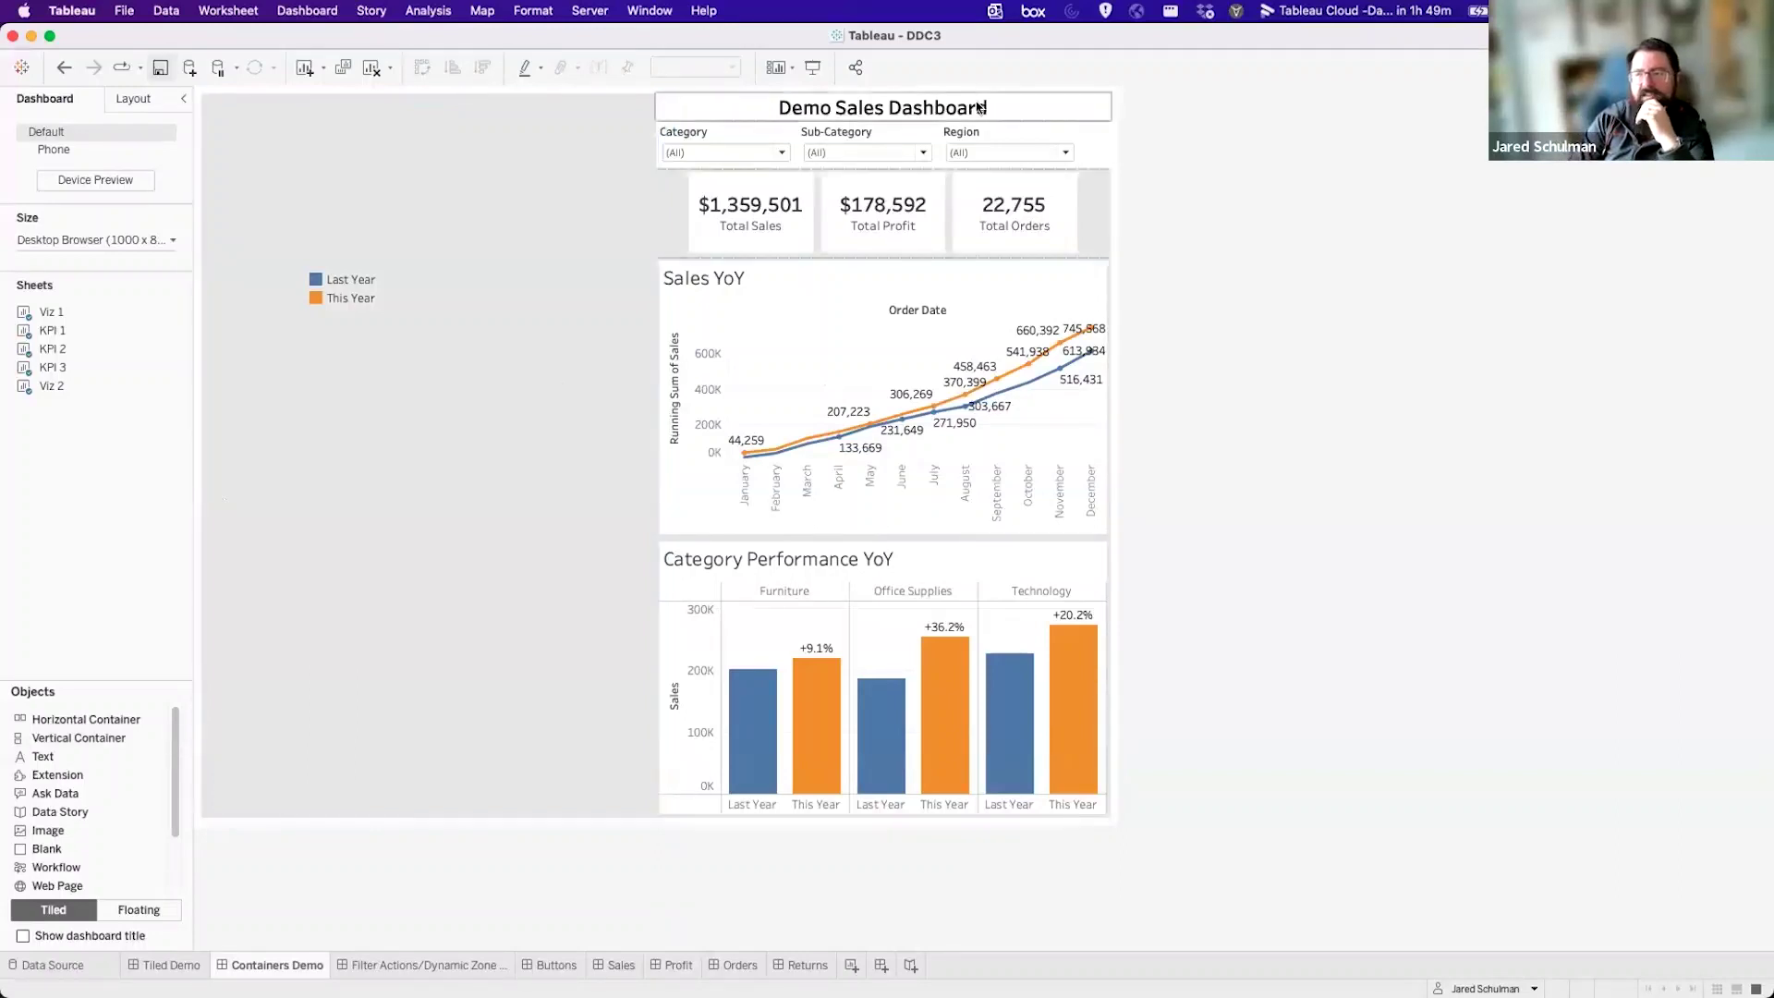
Move the Demo Sales Dashboard title into the new vertical container and add a Blank object beneath it.
left_click_drag(980, 108, 512, 222)
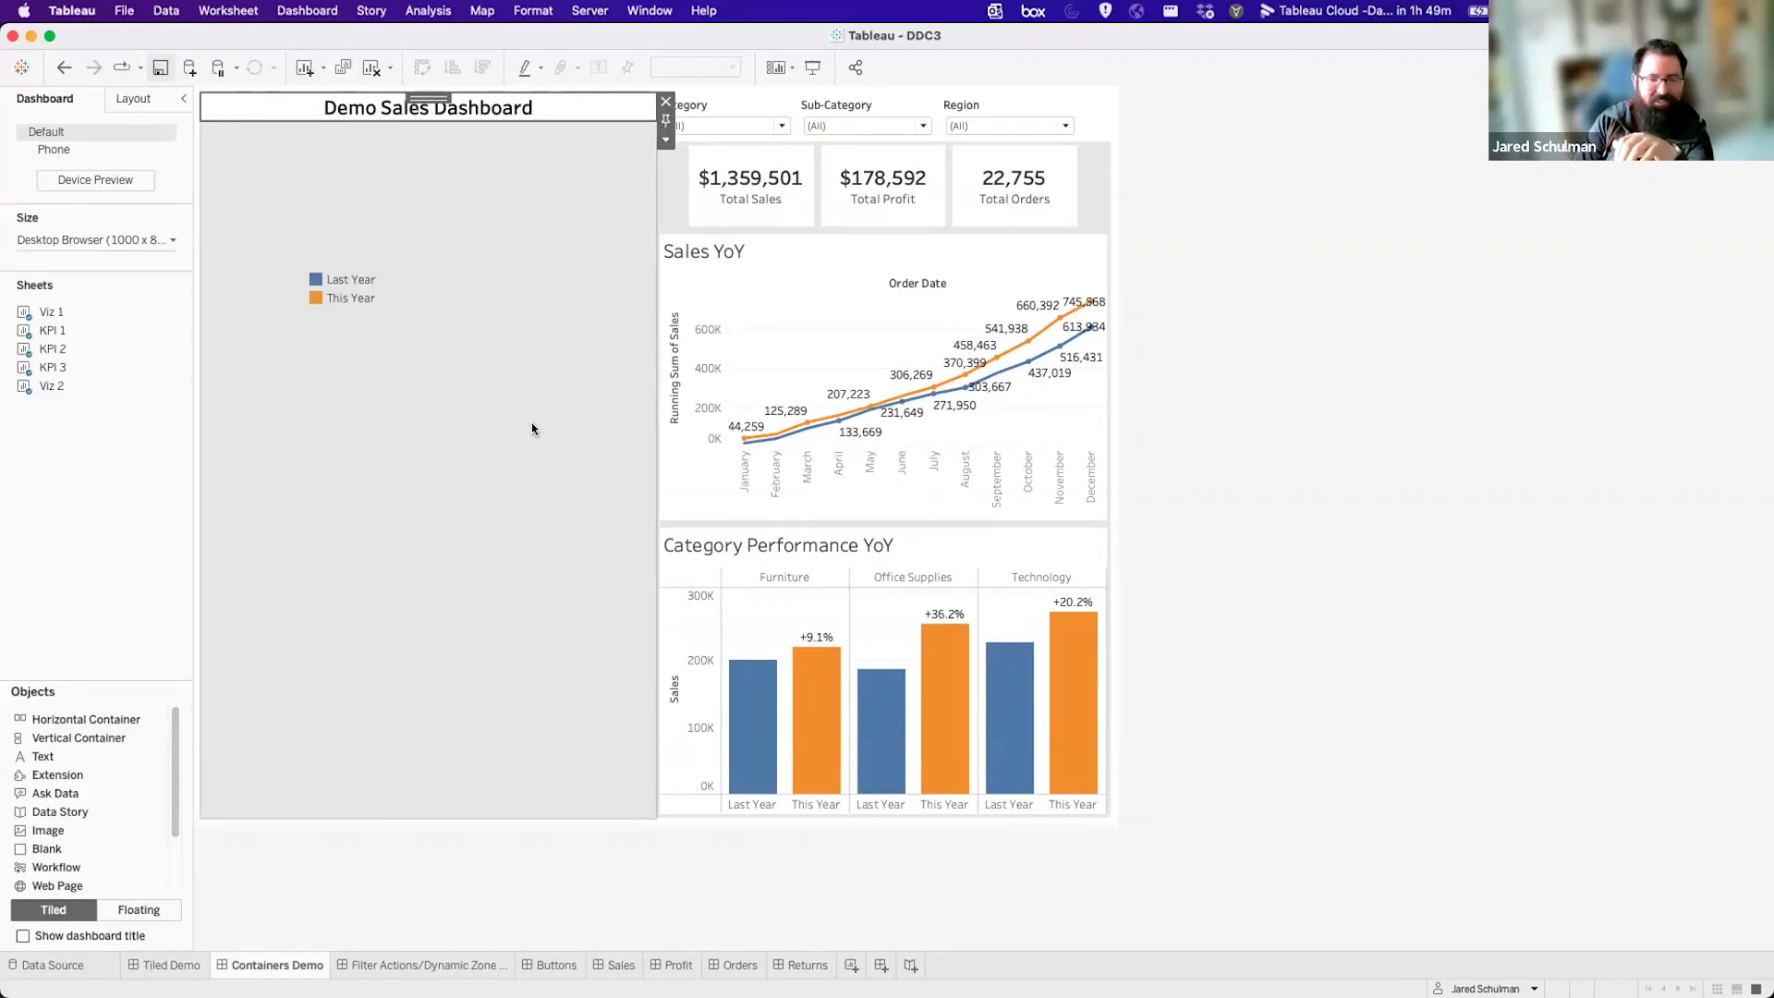
left_click(532, 428)
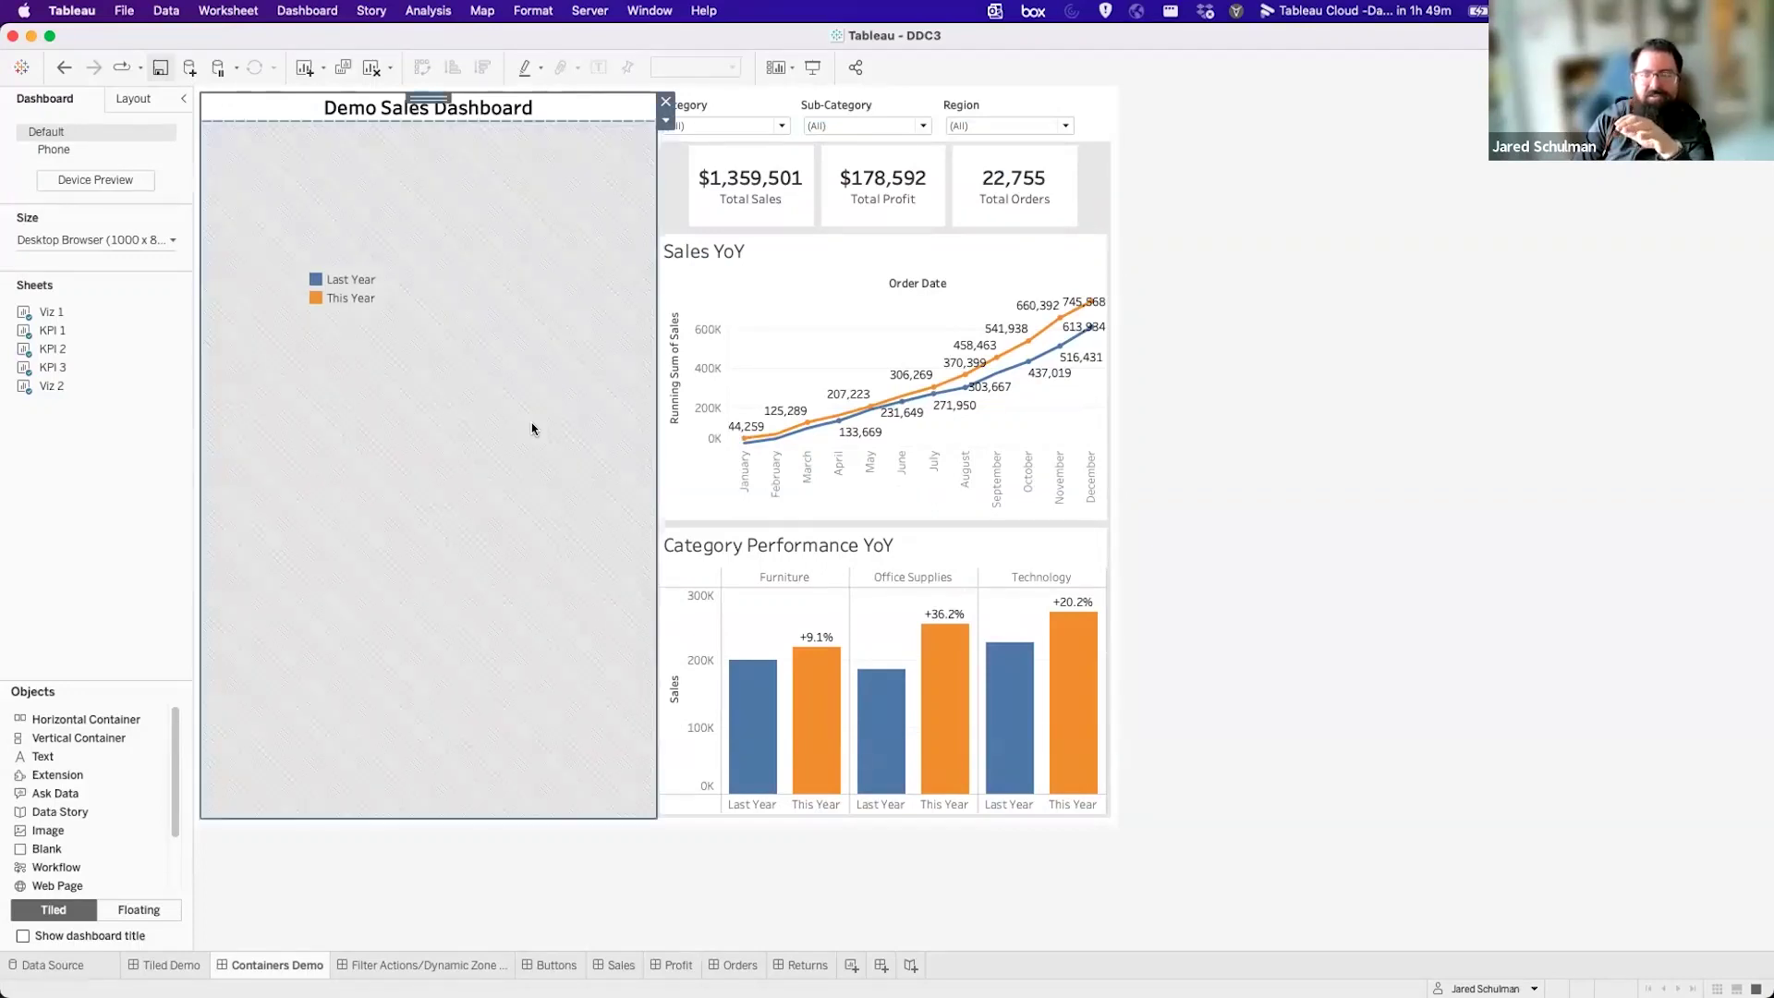
left_click_drag(72, 836, 355, 462)
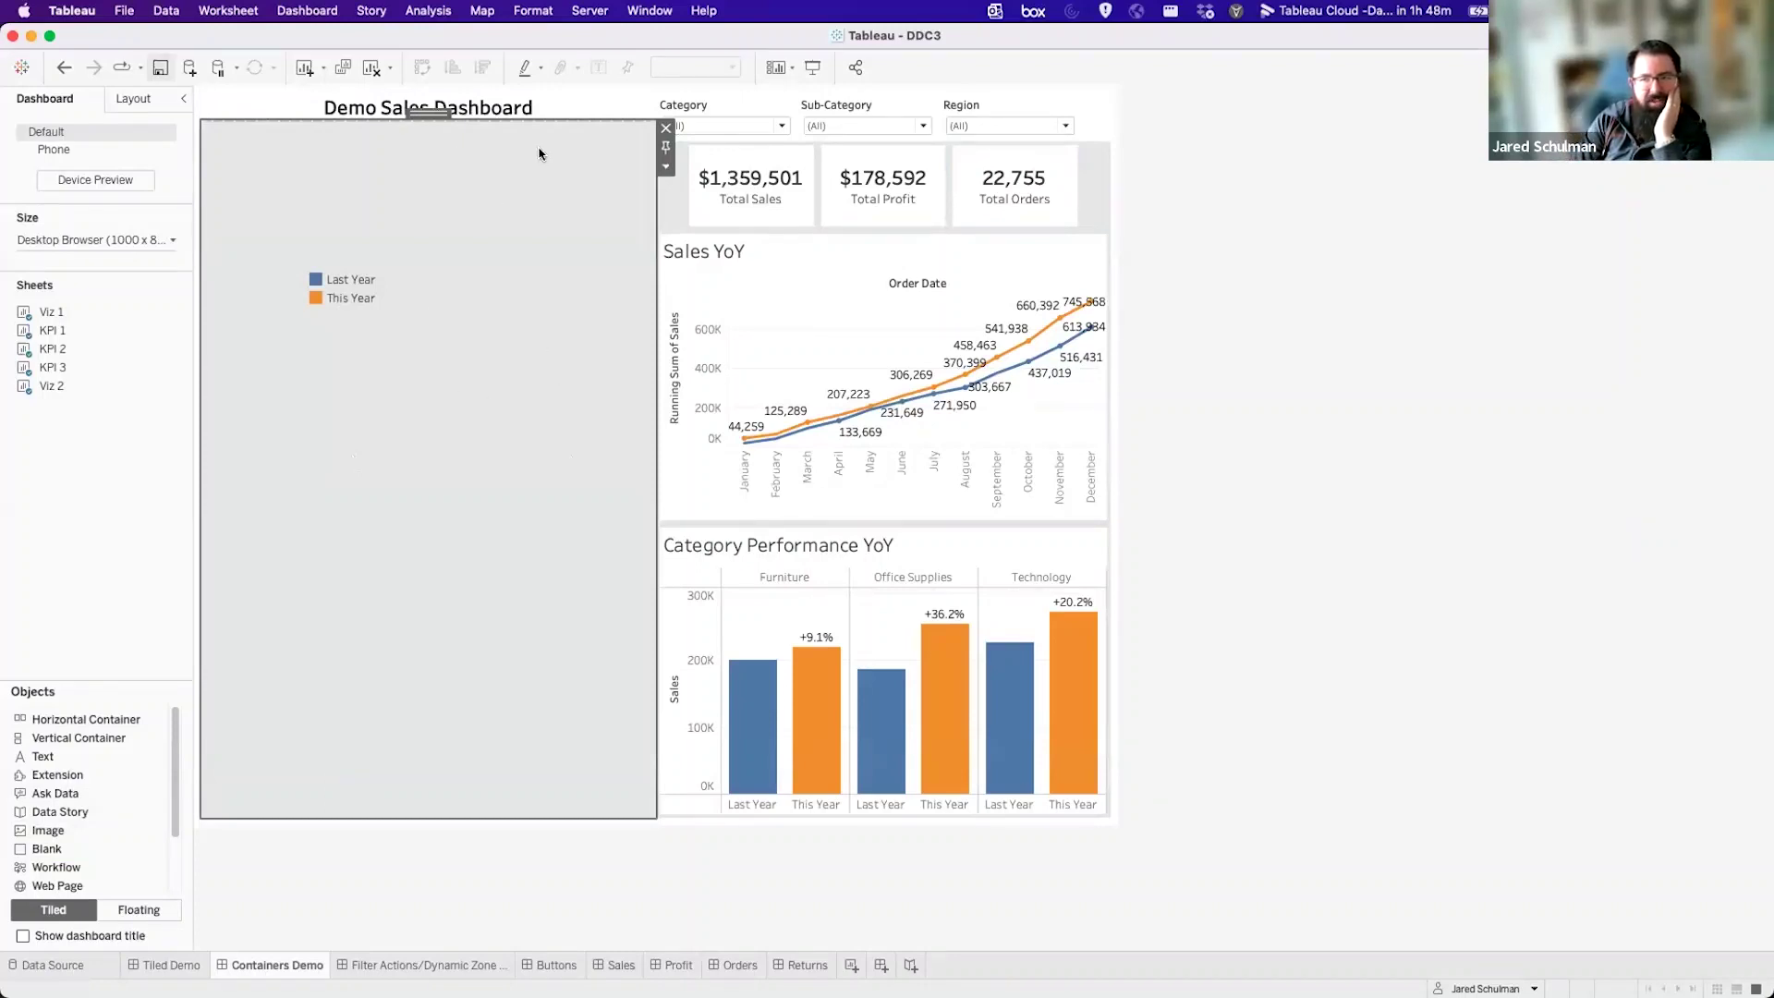
left_click(743, 109)
Insert a Horizontal Container between the title and the blank, and move the Category filter into it.
left_click_drag(71, 718, 524, 214)
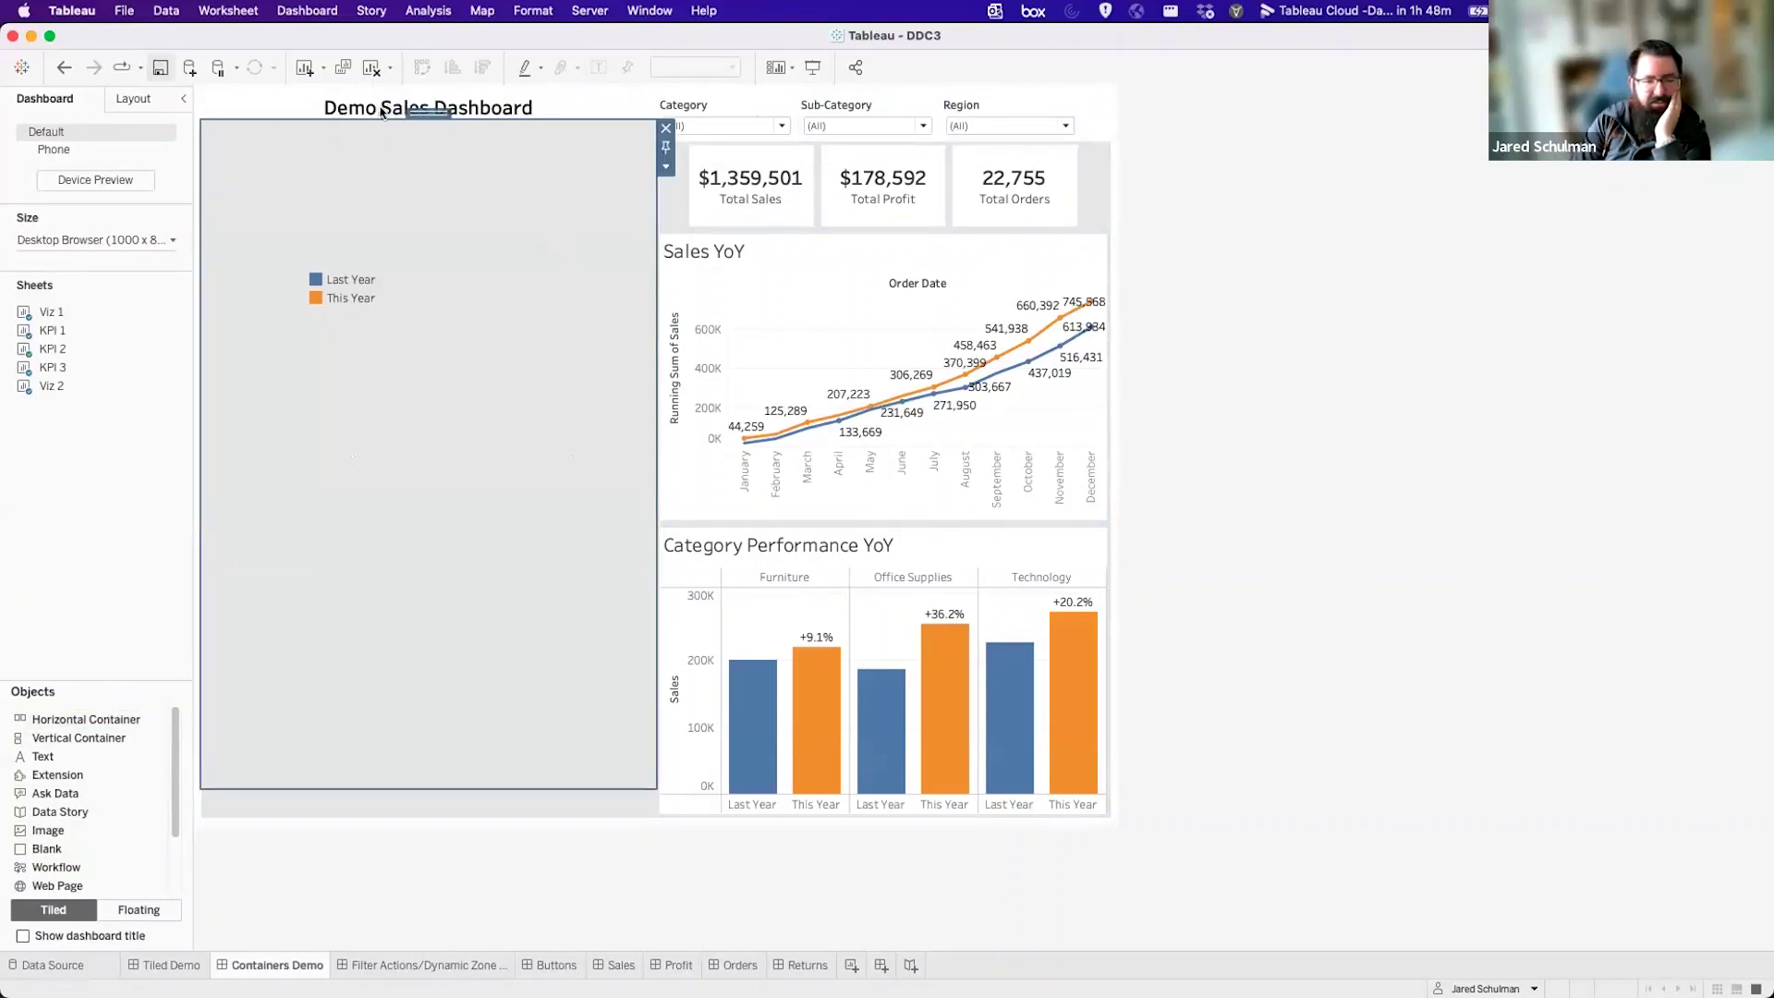
left_click(724, 98)
left_click_drag(647, 138, 494, 196)
Move the Sub-Category filter into the new horizontal container, directly beside the Category filter.
left_click_drag(746, 102, 602, 134)
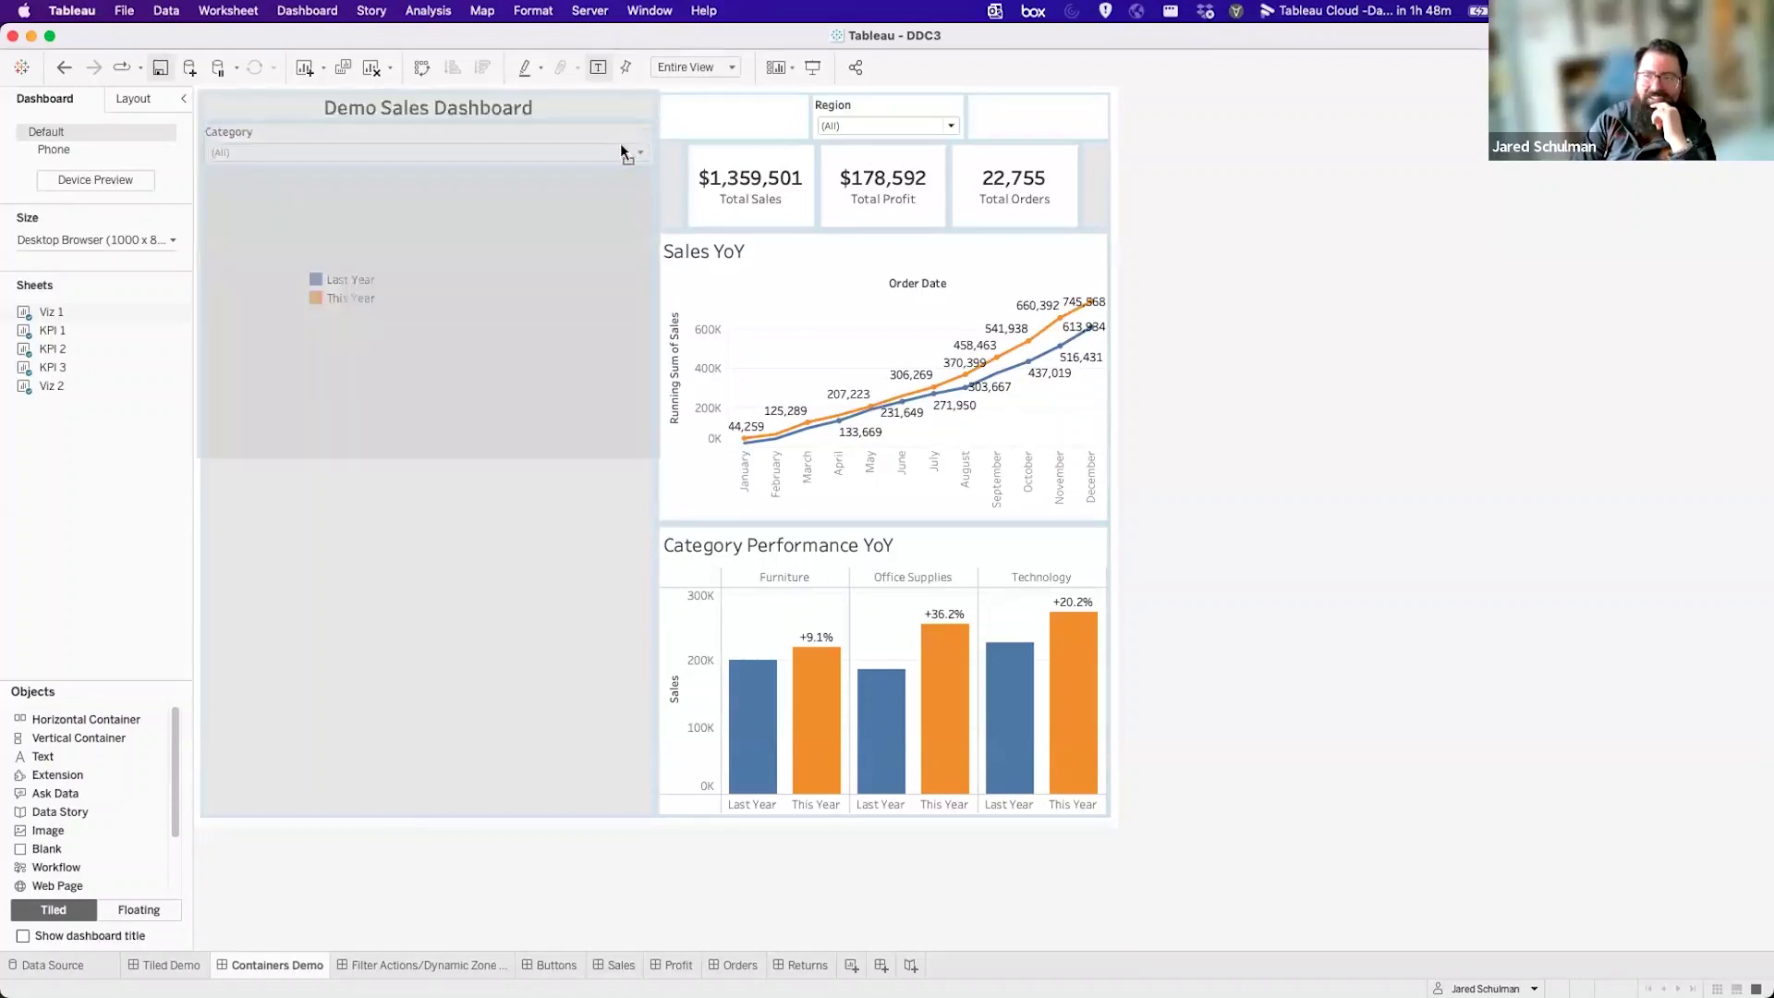
left_click_drag(619, 144, 634, 150)
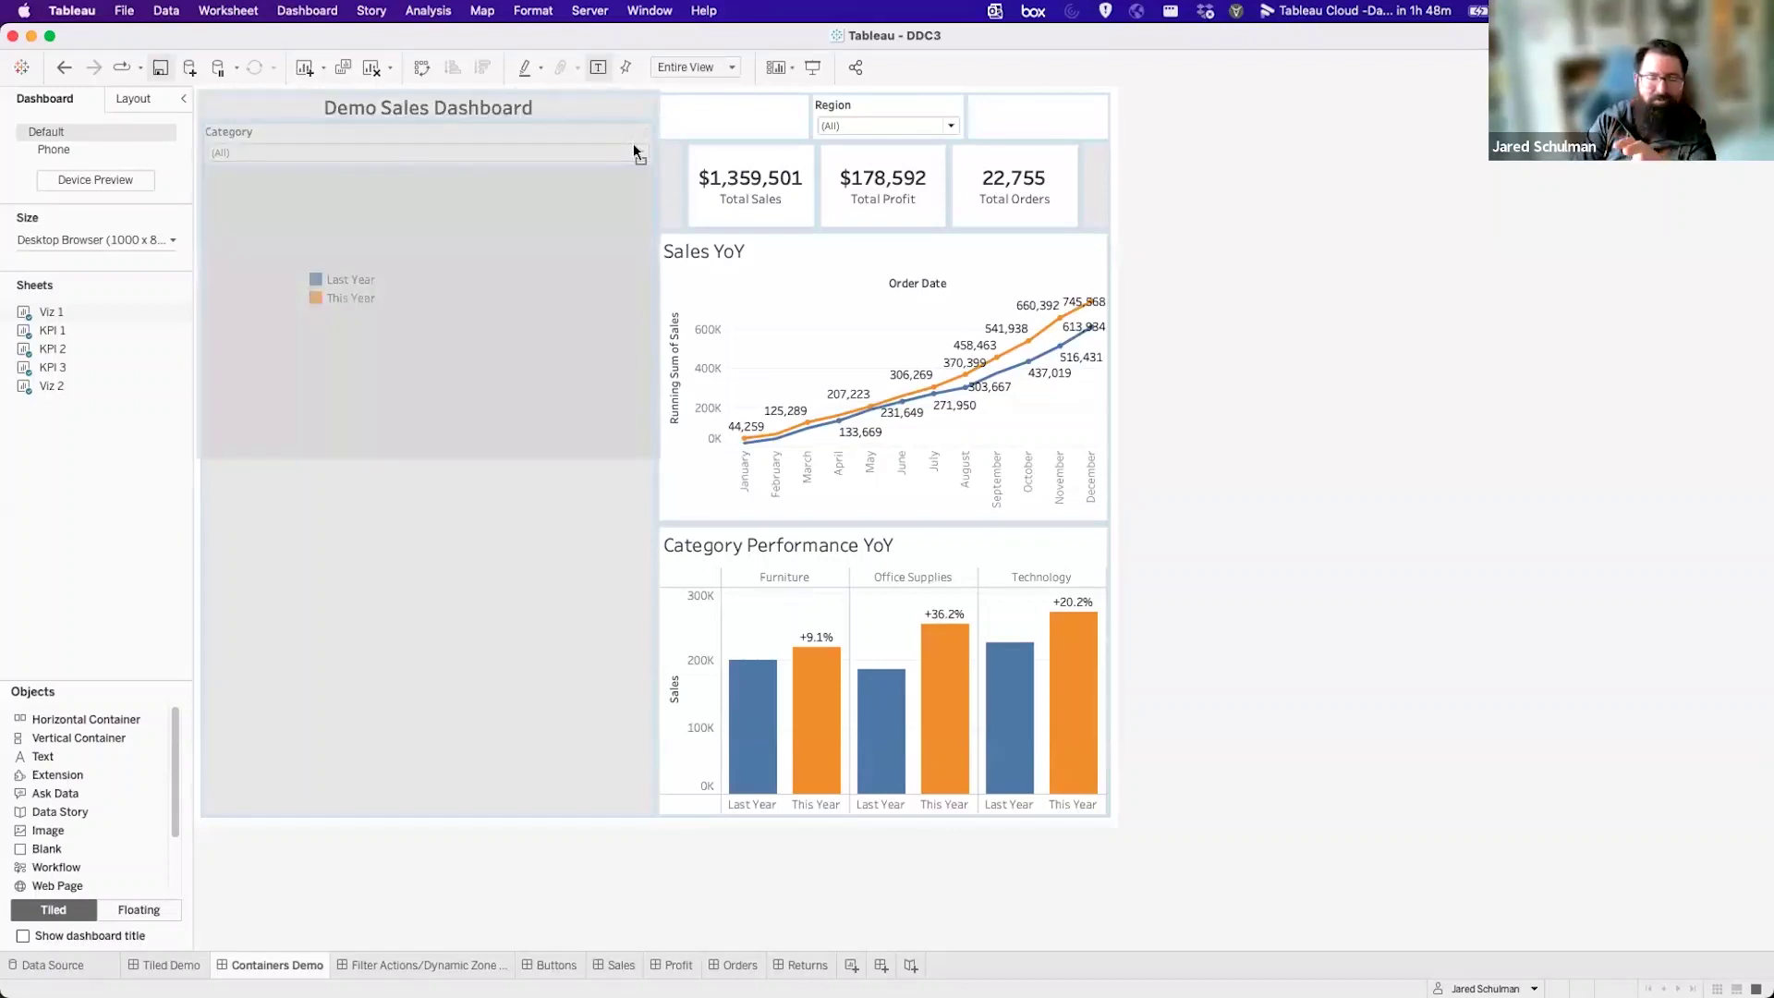
left_click_drag(634, 146, 621, 152)
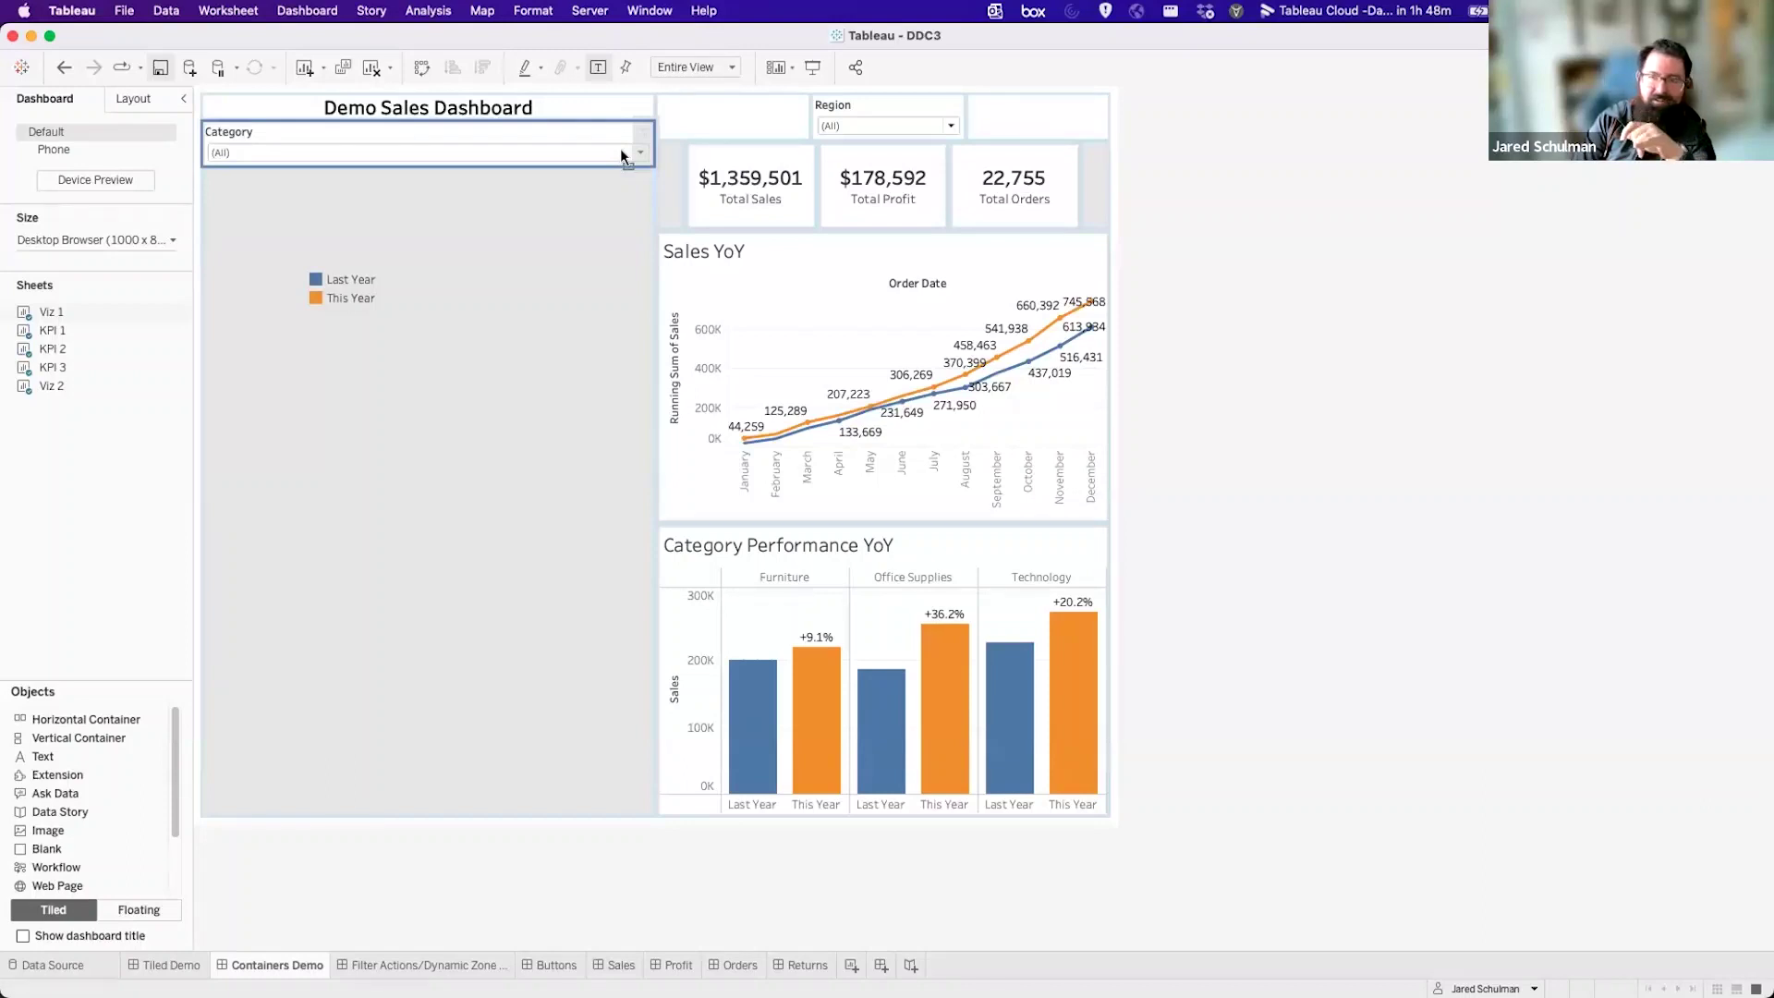
left_click_drag(622, 155, 622, 155)
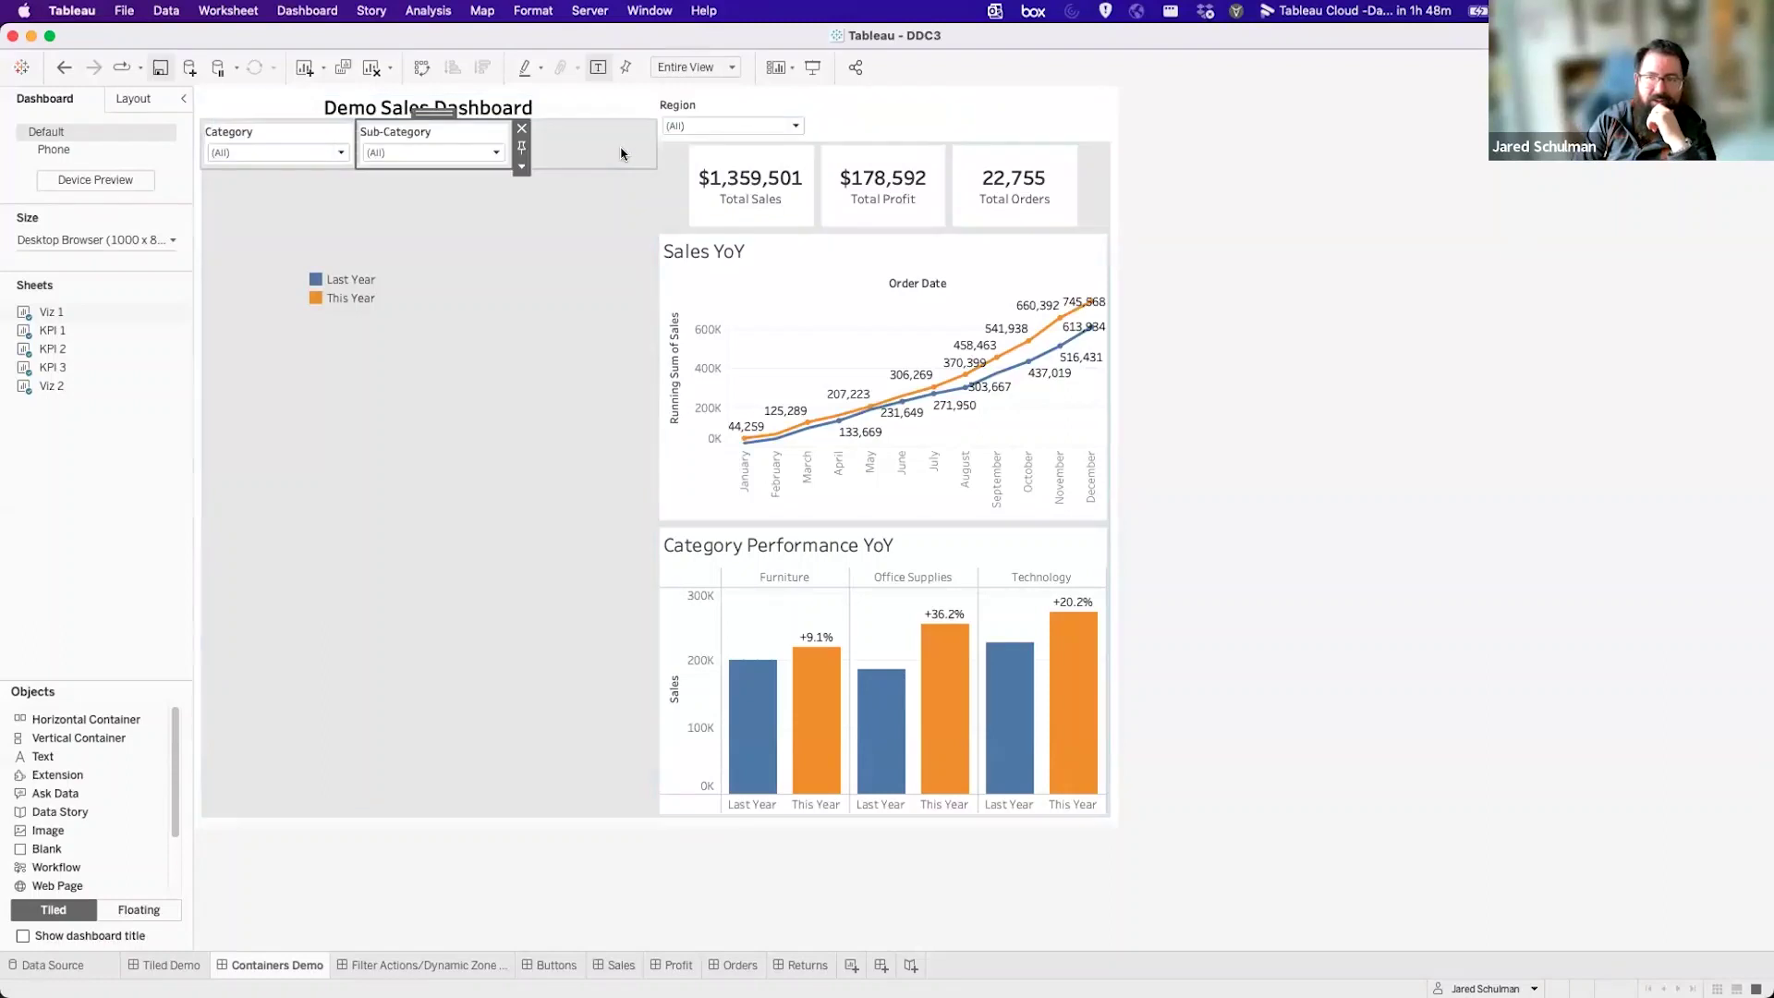
left_click(724, 113)
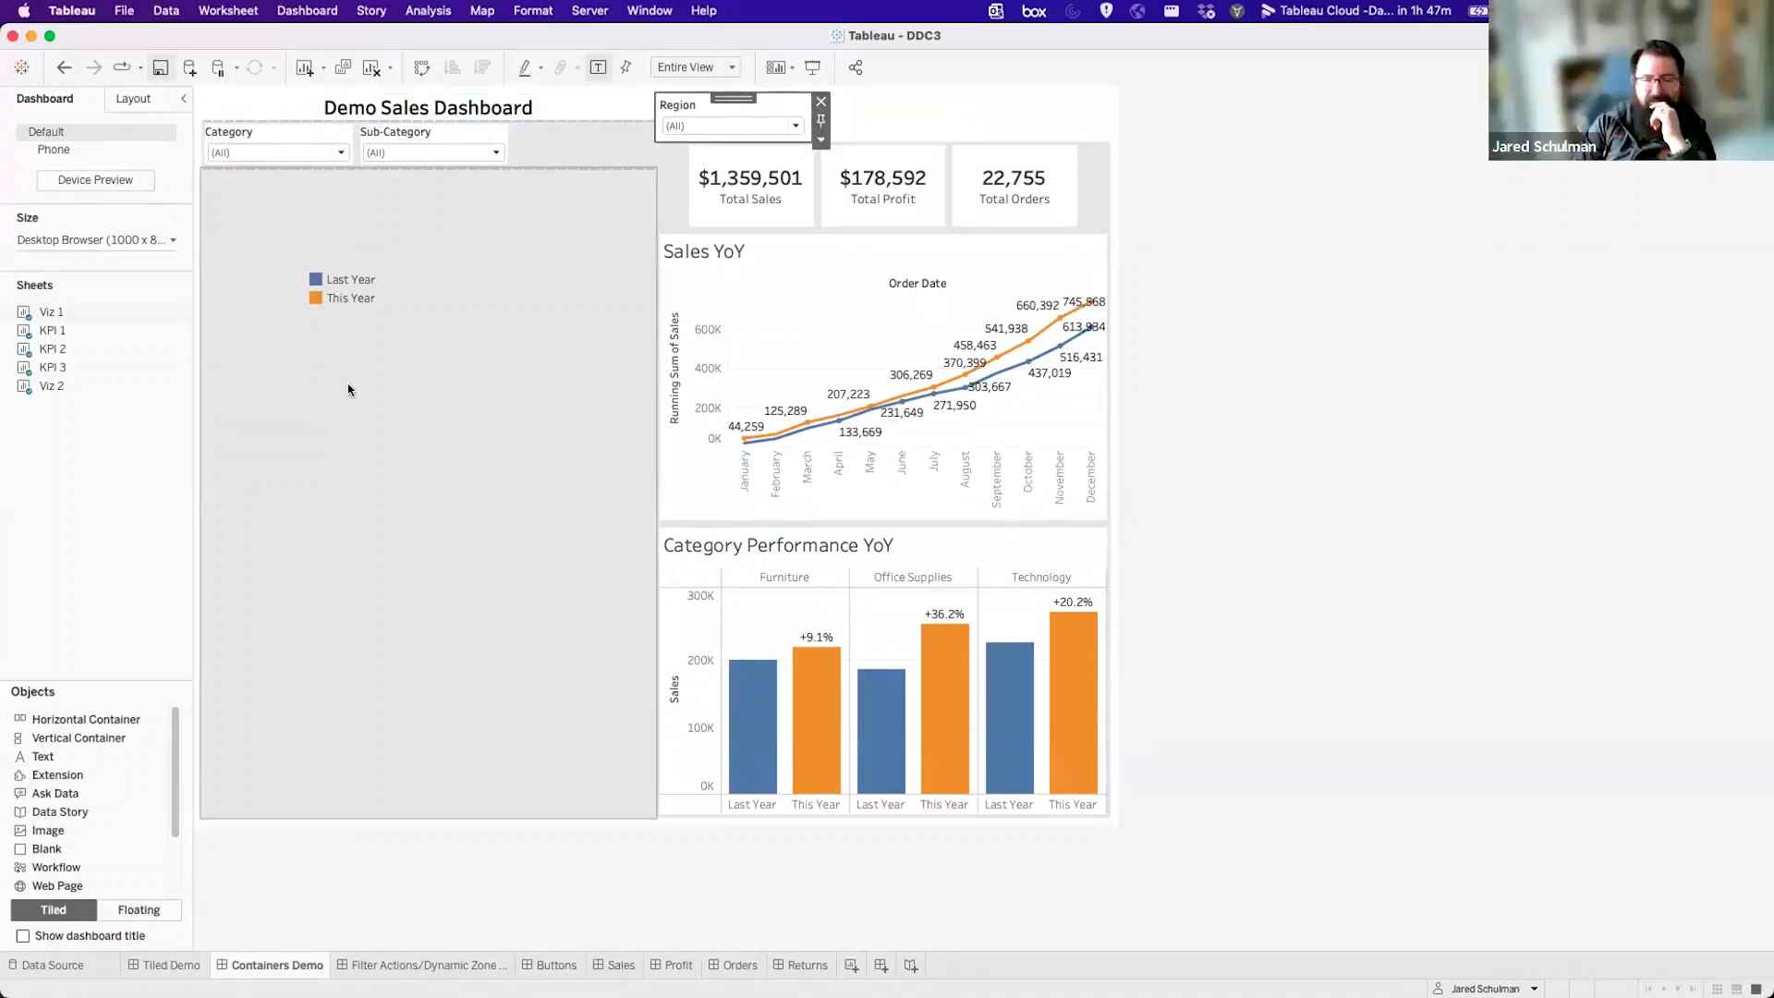
left_click(1350, 413)
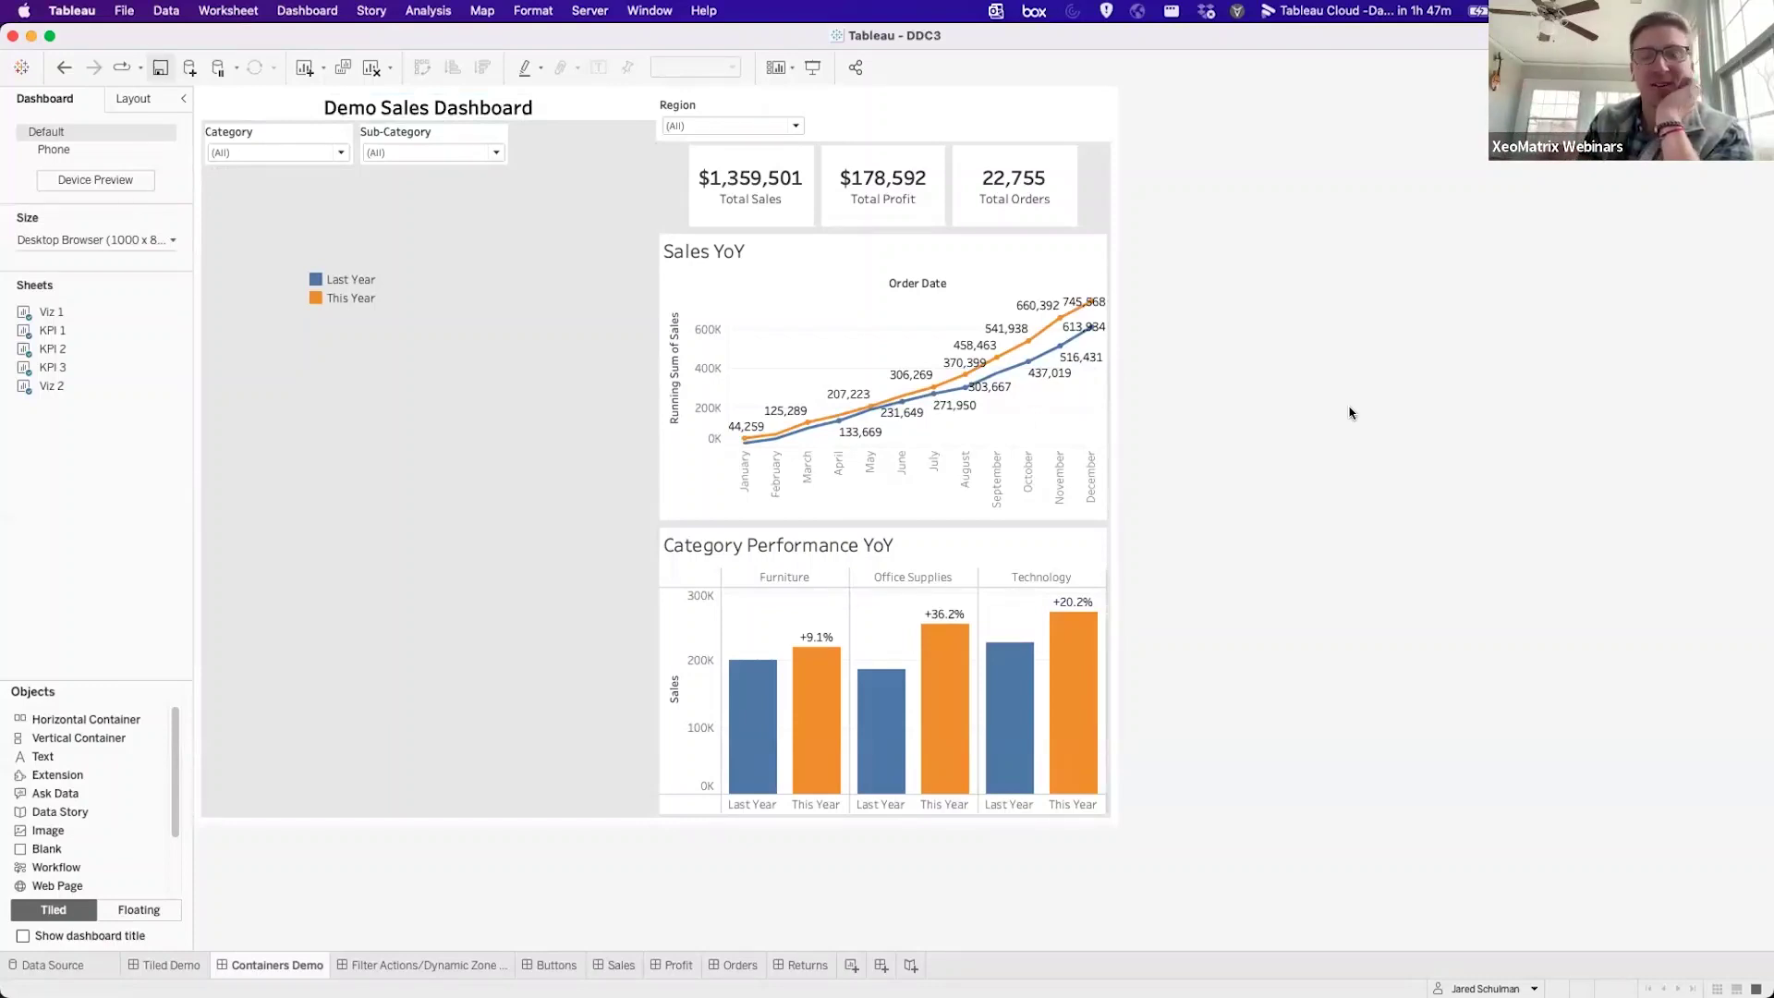
Adjust the filter container's height, first shortening it and finally extending it down to just above the floating legend.
left_click(571, 155)
left_click_drag(558, 167, 571, 148)
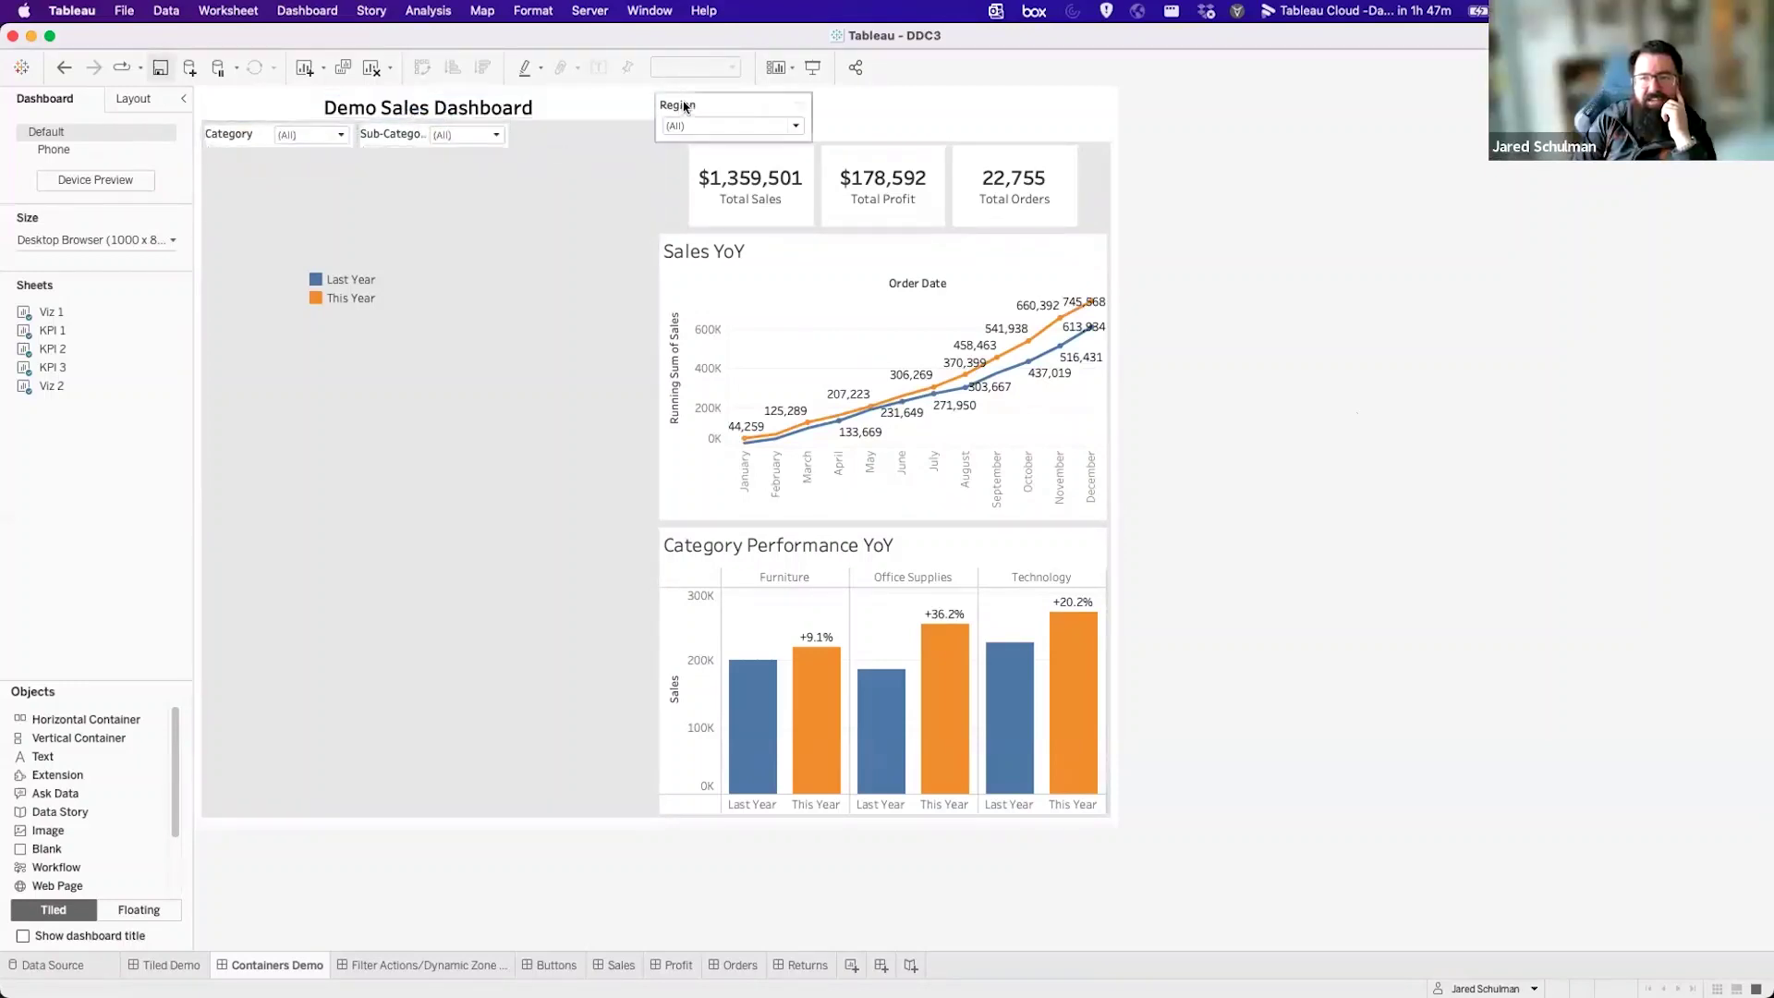
left_click(674, 120)
left_click_drag(673, 119, 538, 272)
left_click(730, 113)
left_click(546, 143)
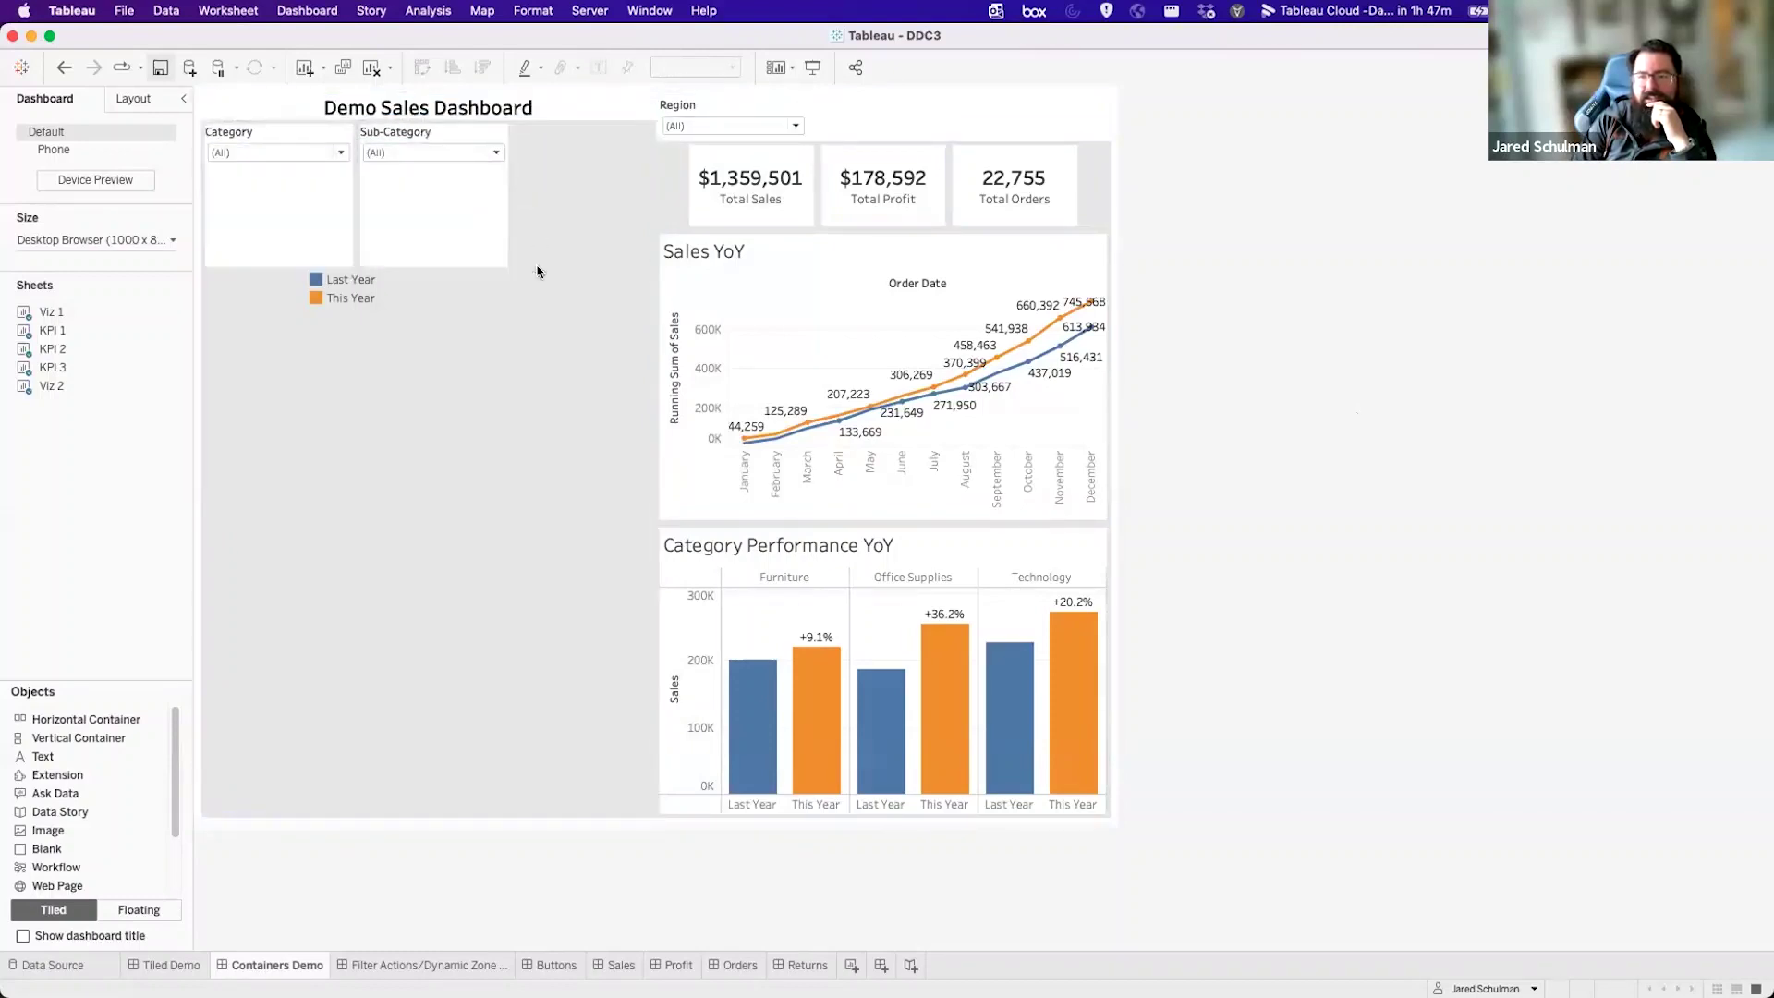
Move the Region filter and the leftover blank into the horizontal container, placing them after the Sub-Category filter.
left_click(729, 113)
left_click_drag(729, 96, 583, 176)
left_click(790, 106)
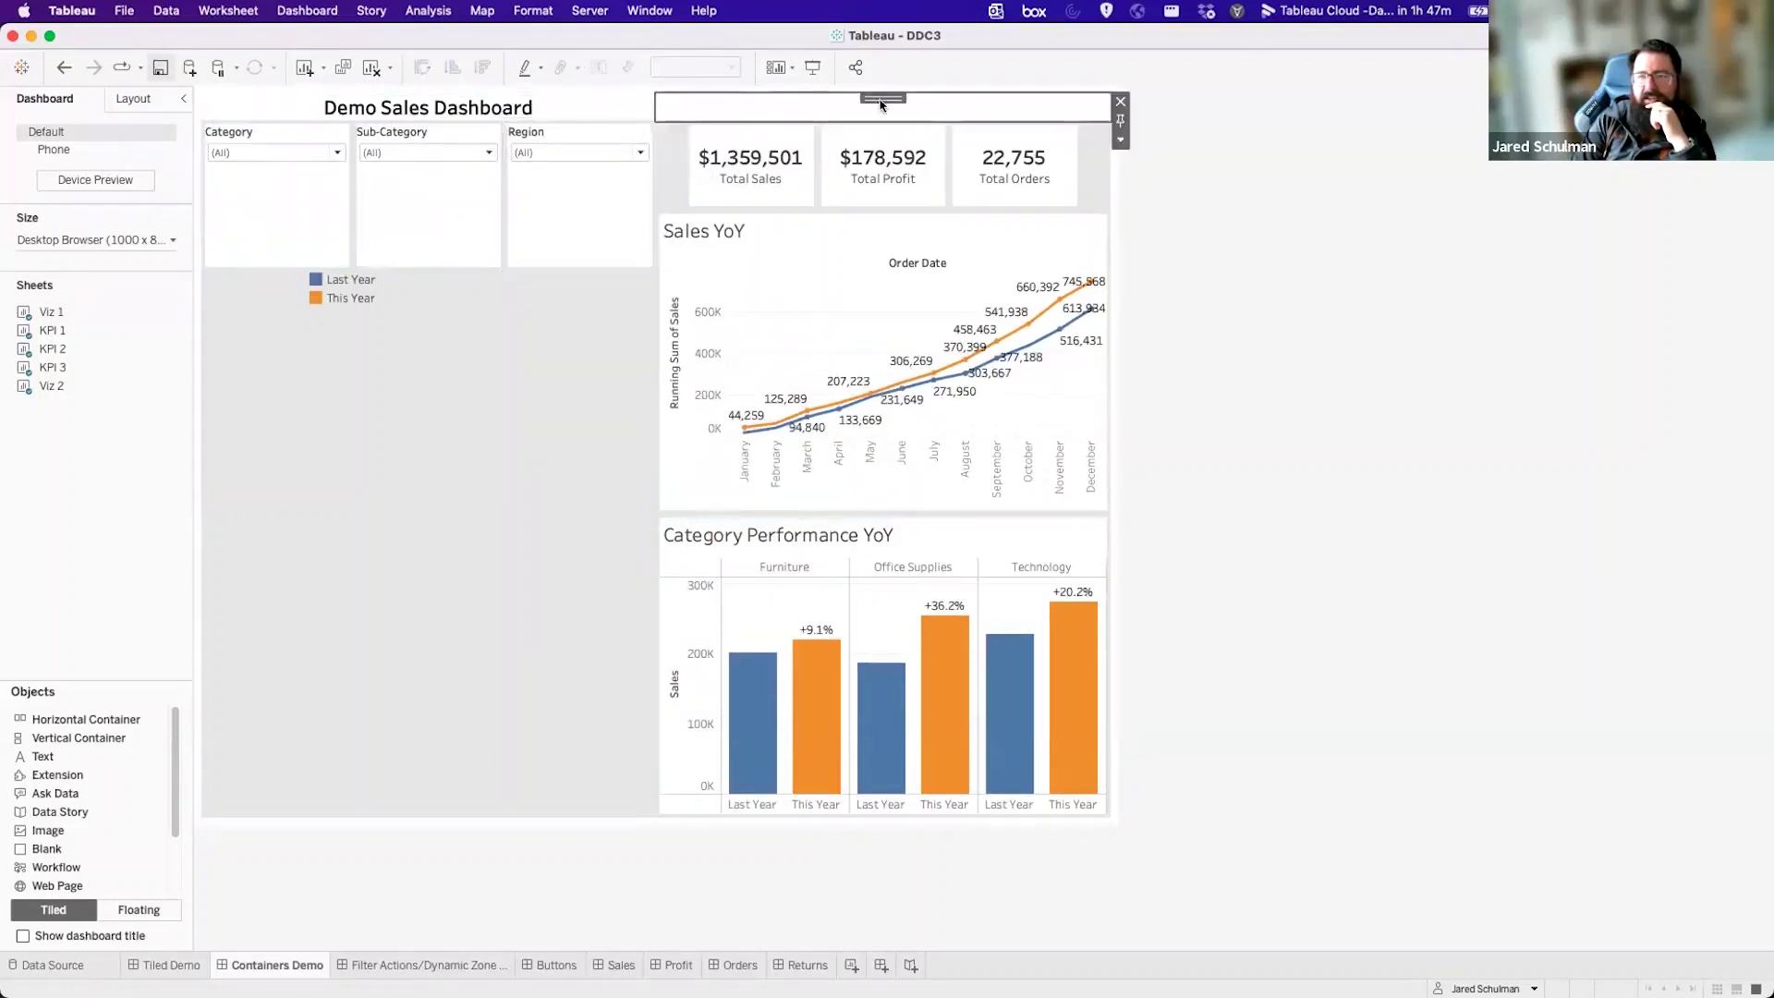
left_click(618, 182)
left_click_drag(618, 182, 617, 184)
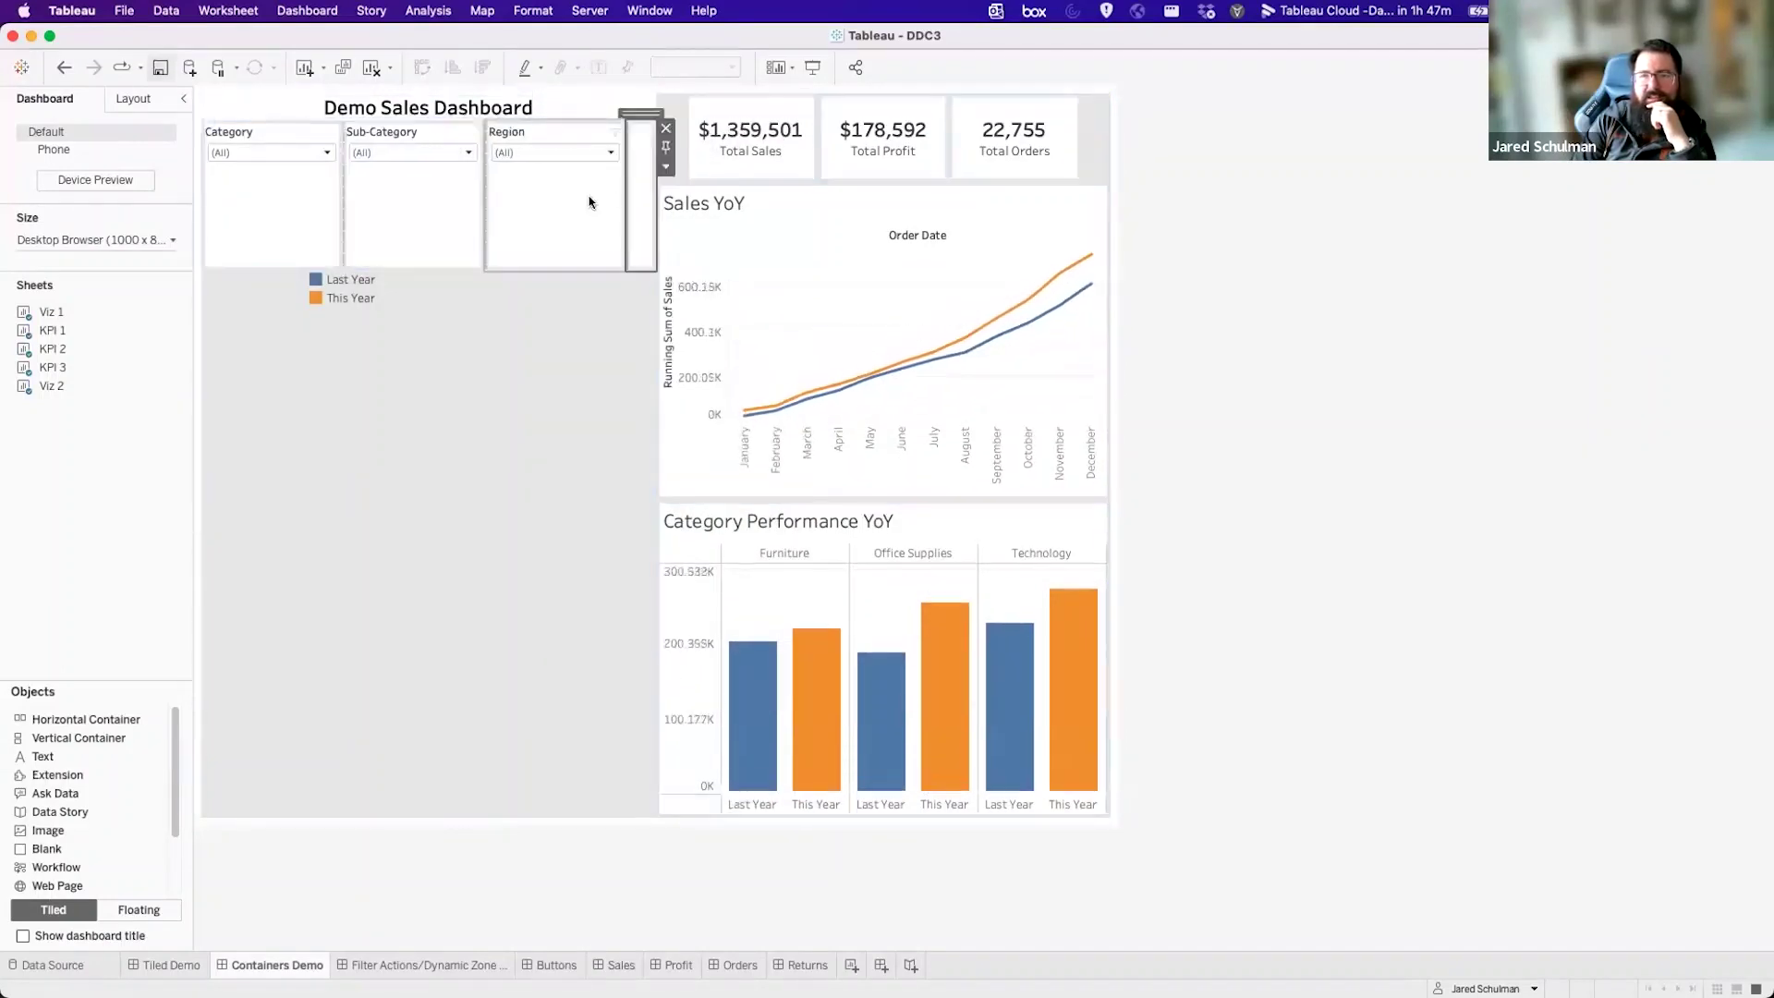
Shorten the horizontal filter container to about 67 px high, ending just below the filter dropdowns.
left_click_drag(602, 268, 610, 178)
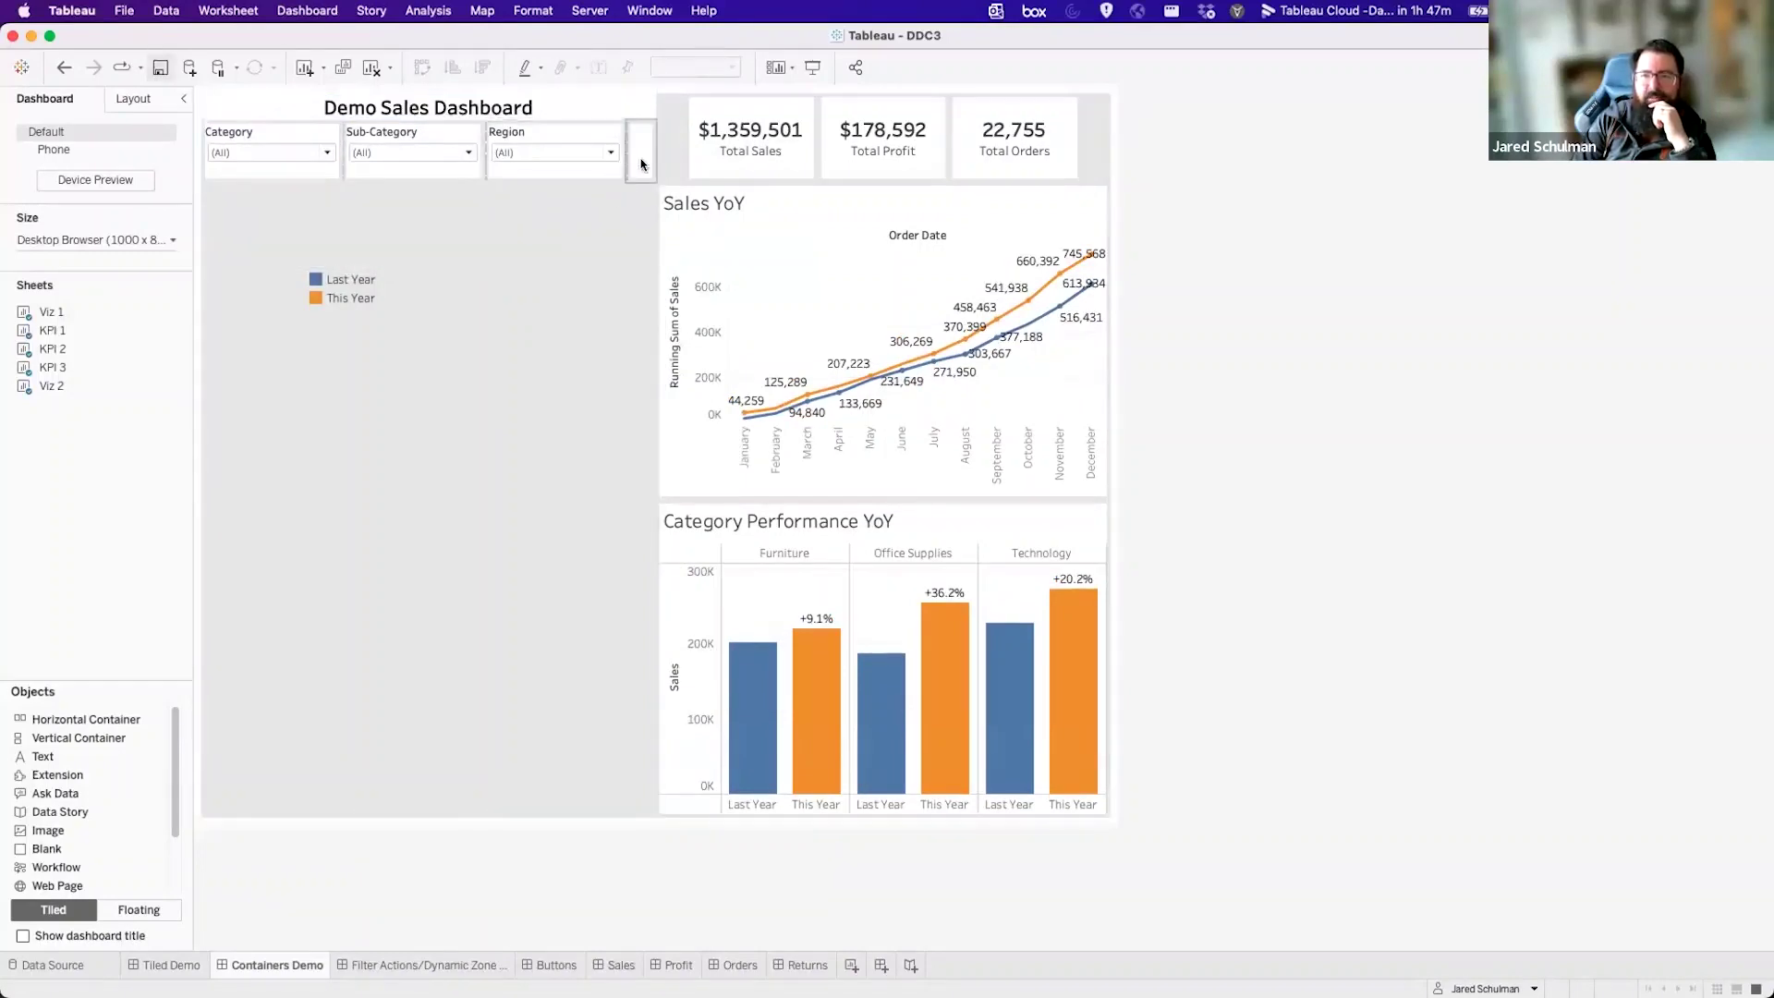
left_click(839, 268)
left_click(653, 176)
Select the horizontal container holding the three filters and give it a white background.
left_click(641, 148)
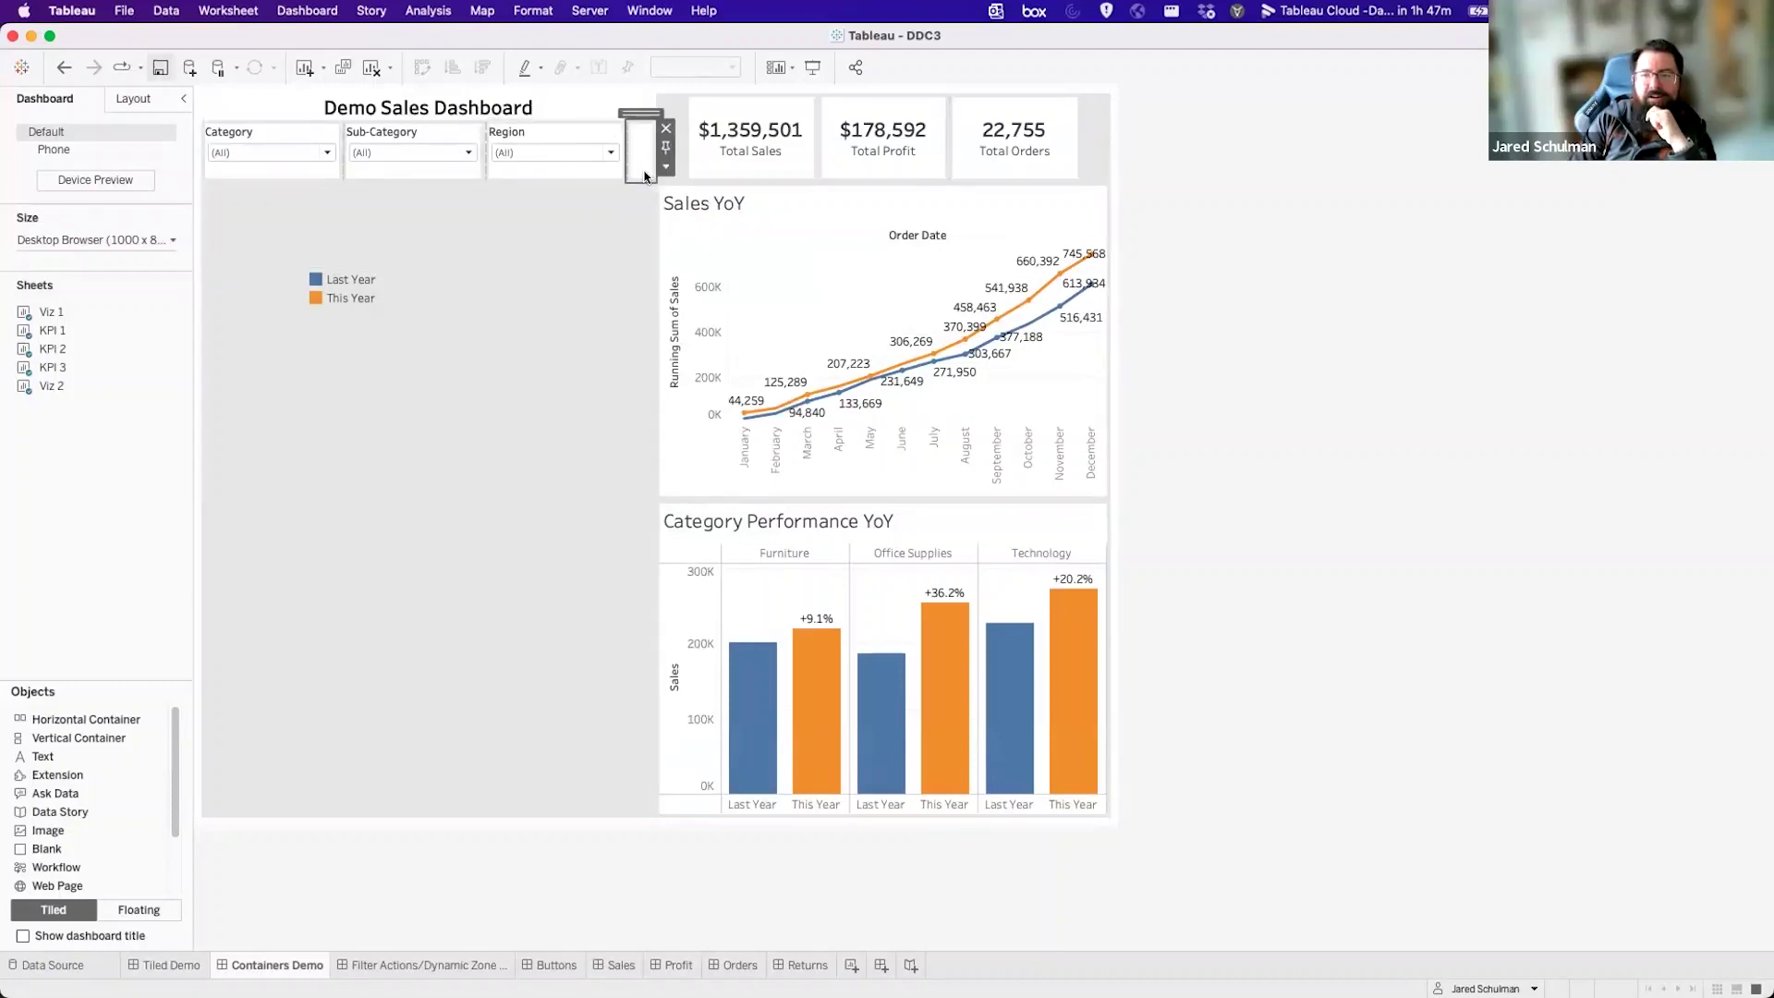
double_click(640, 112)
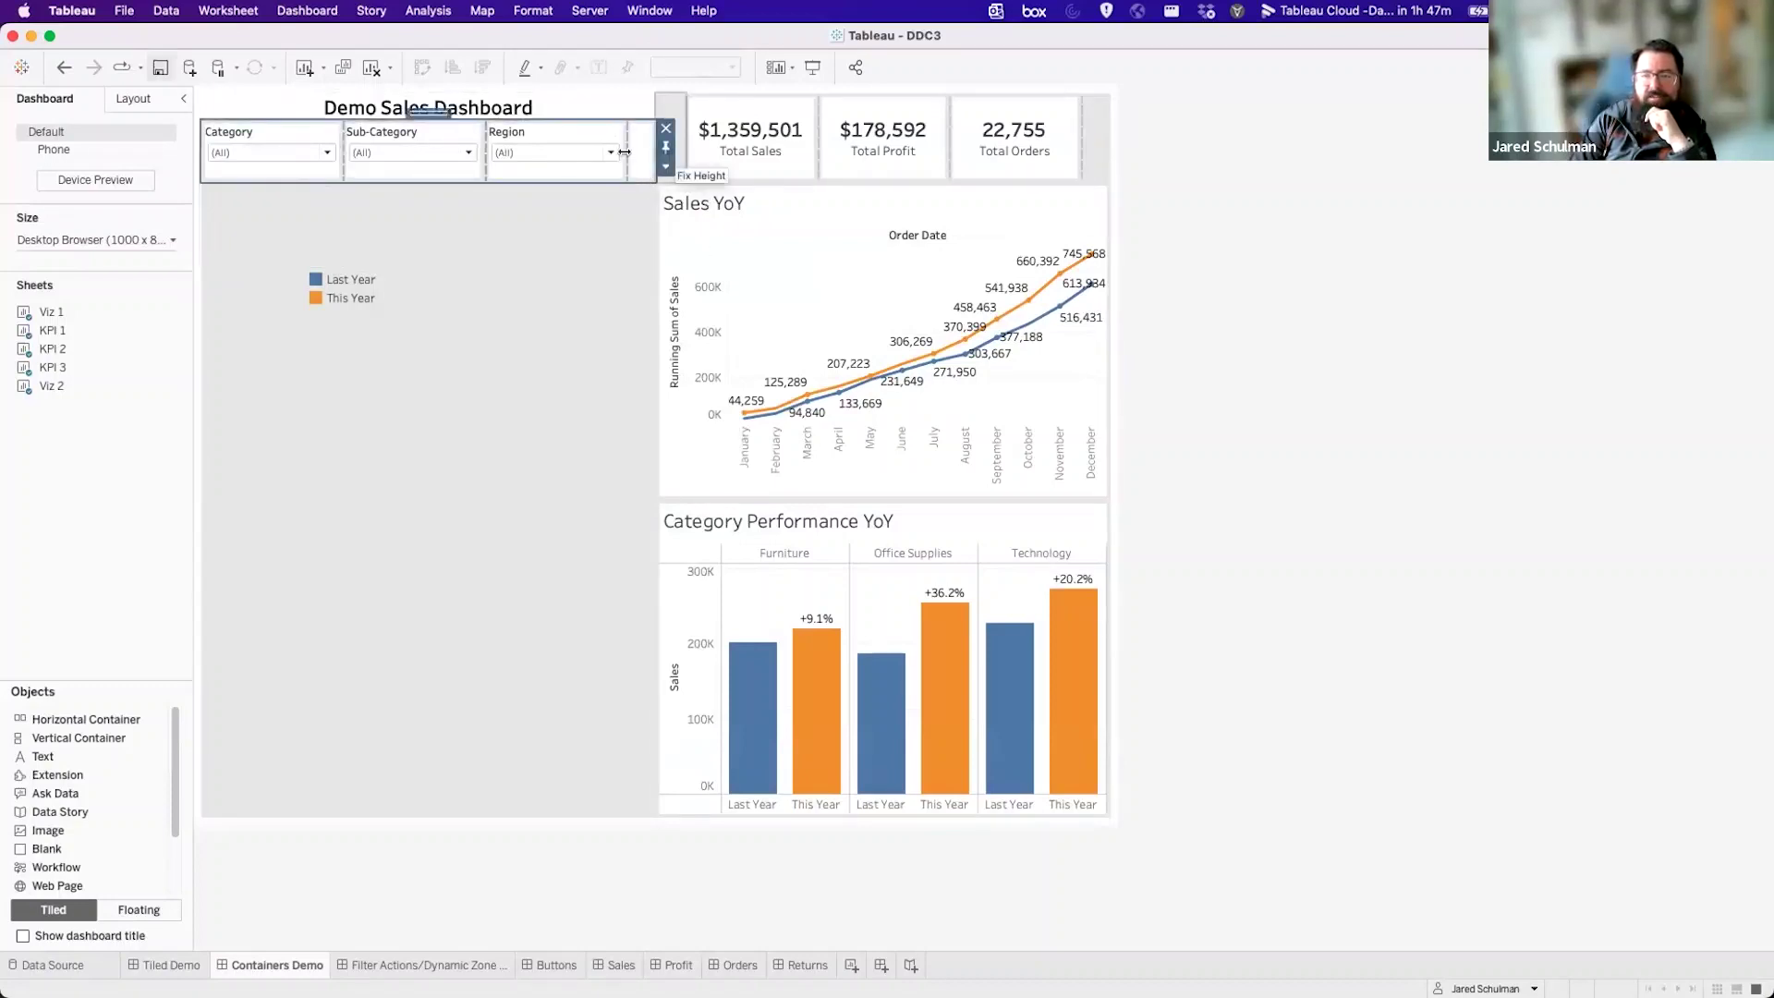
left_click(131, 98)
left_click(66, 455)
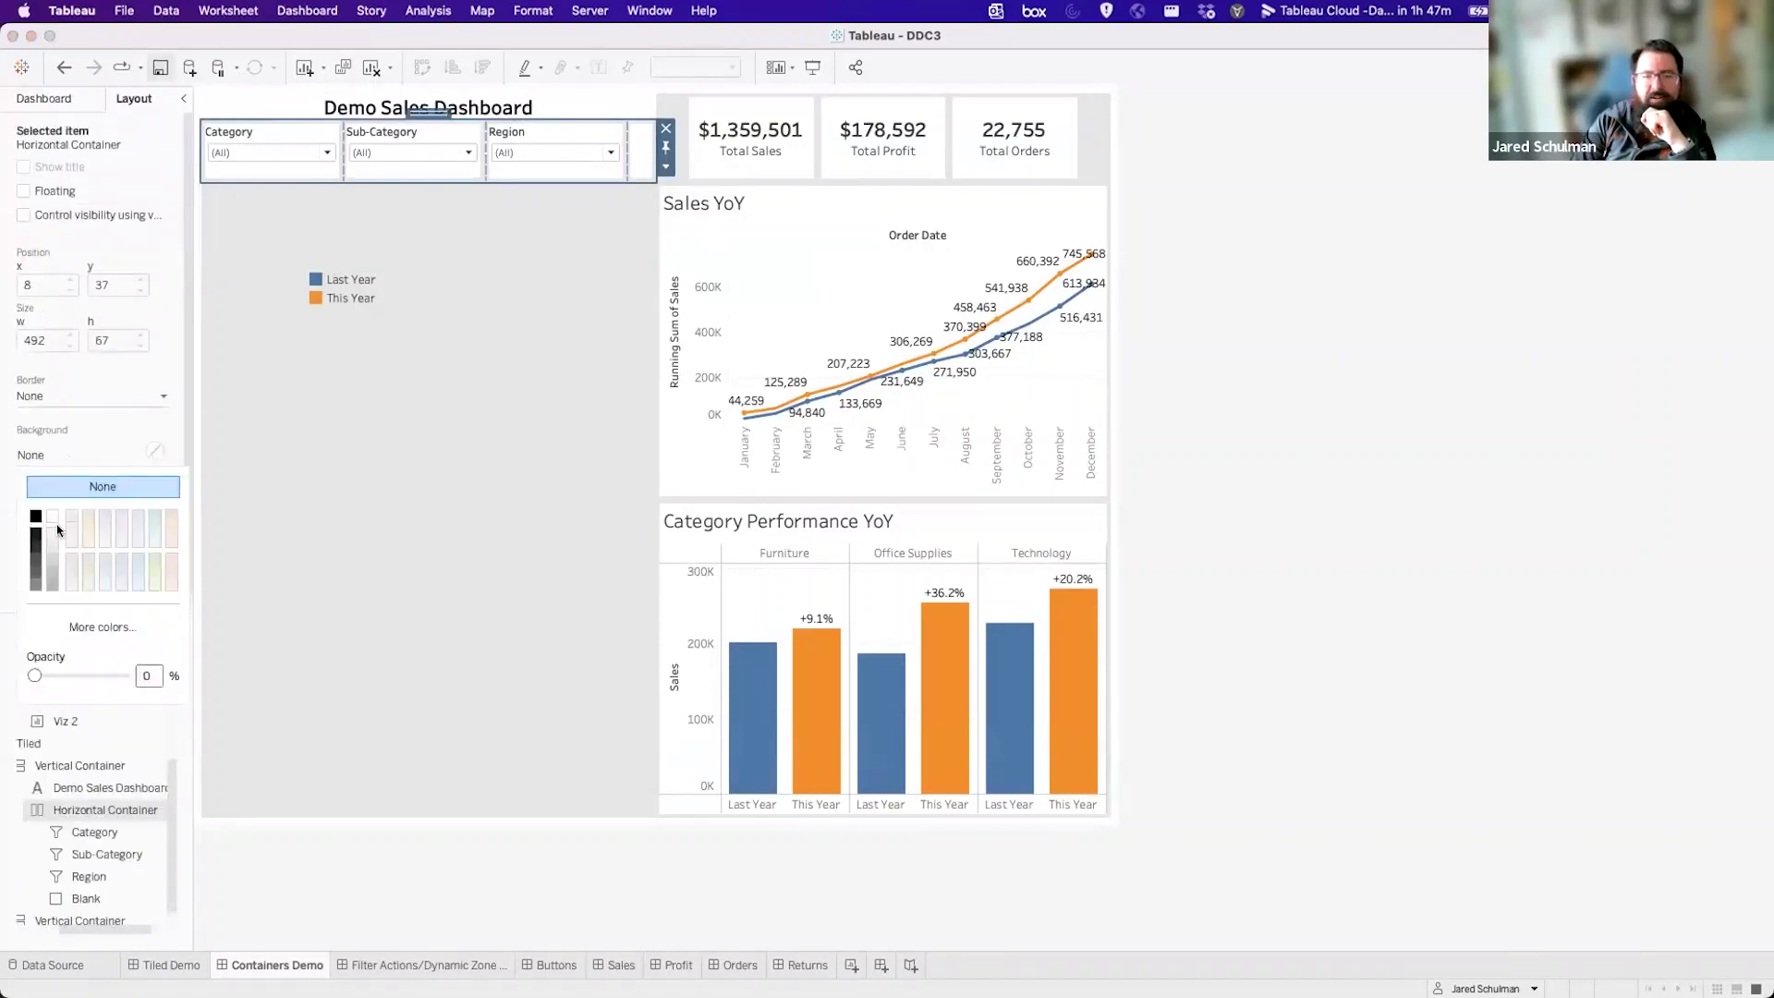
left_click(52, 517)
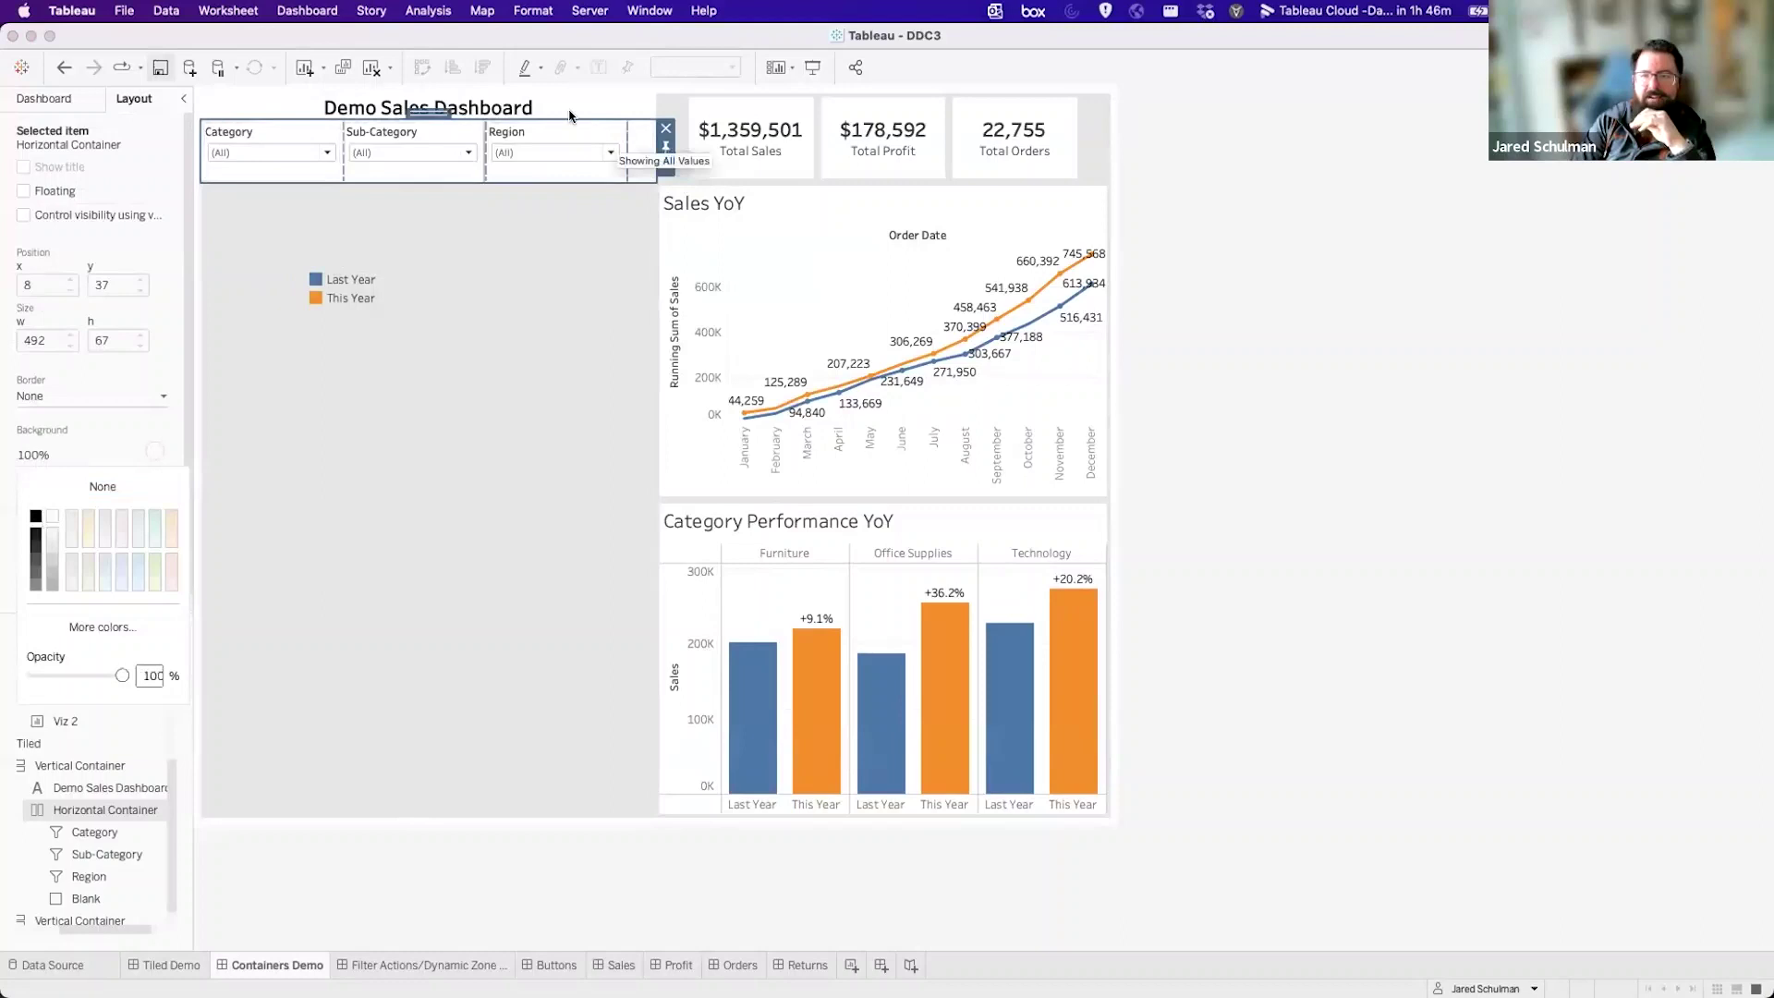
left_click(1247, 242)
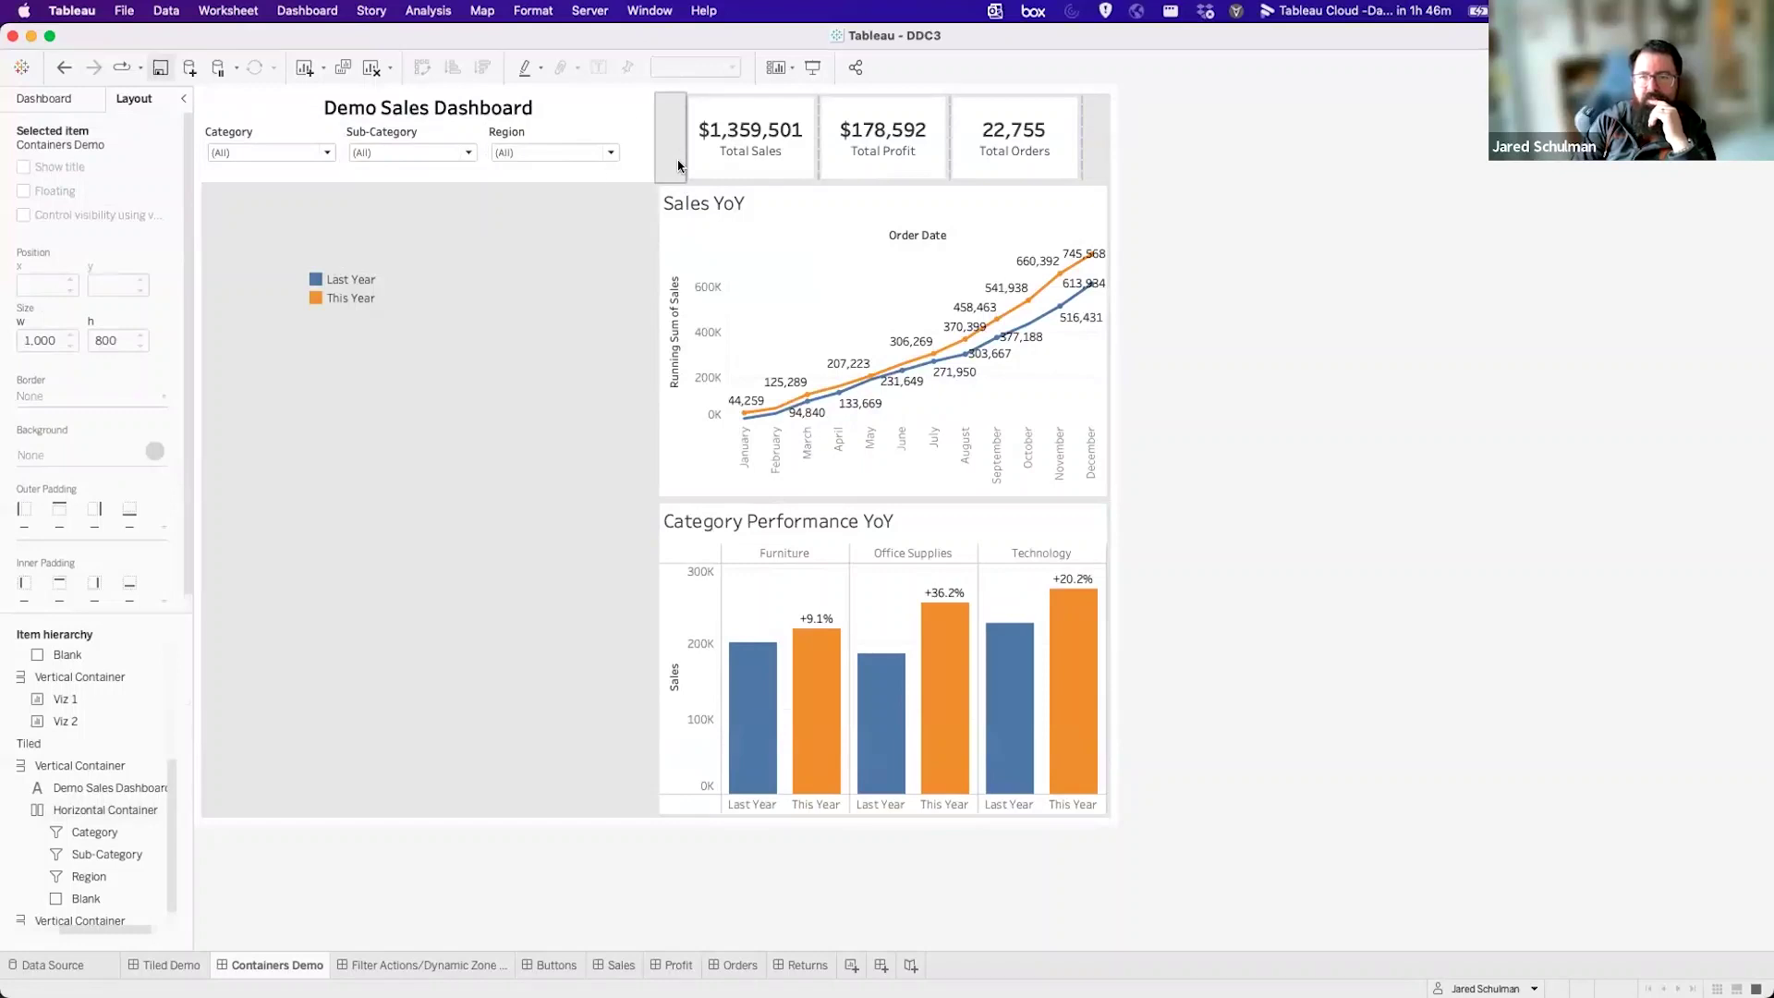
Select the horizontal container around the KPI row and try to move it as one unit.
left_click(672, 155)
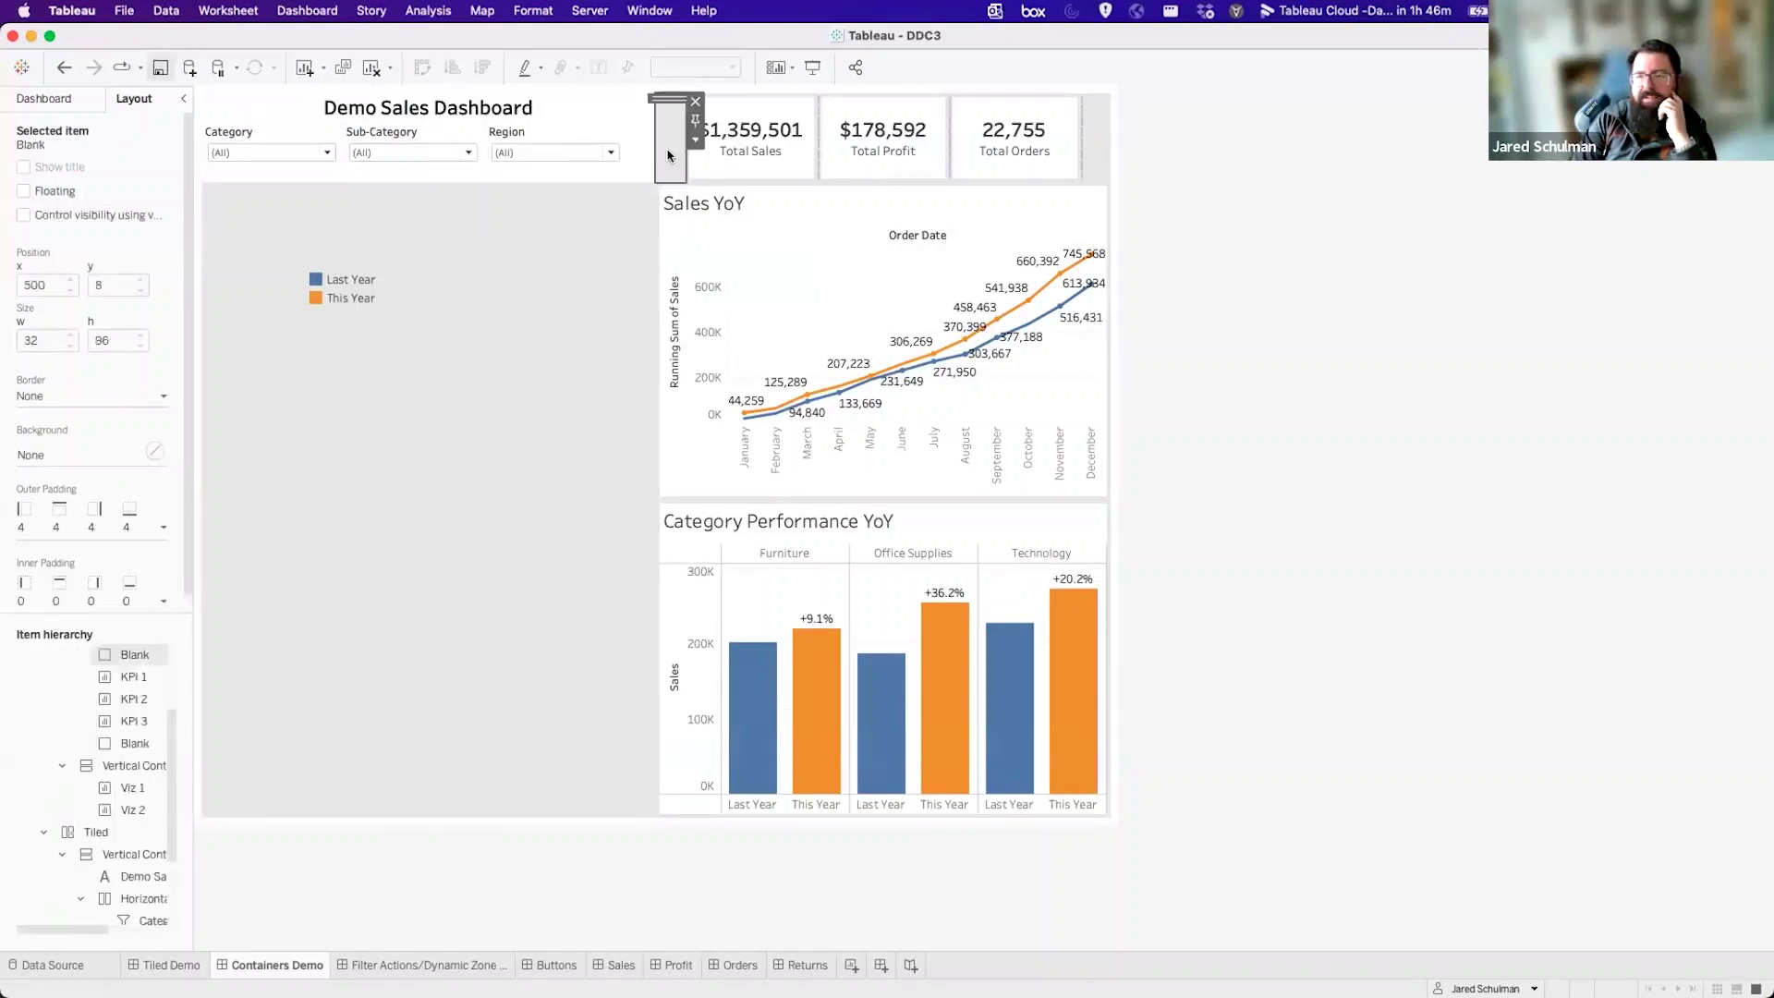
double_click(667, 97)
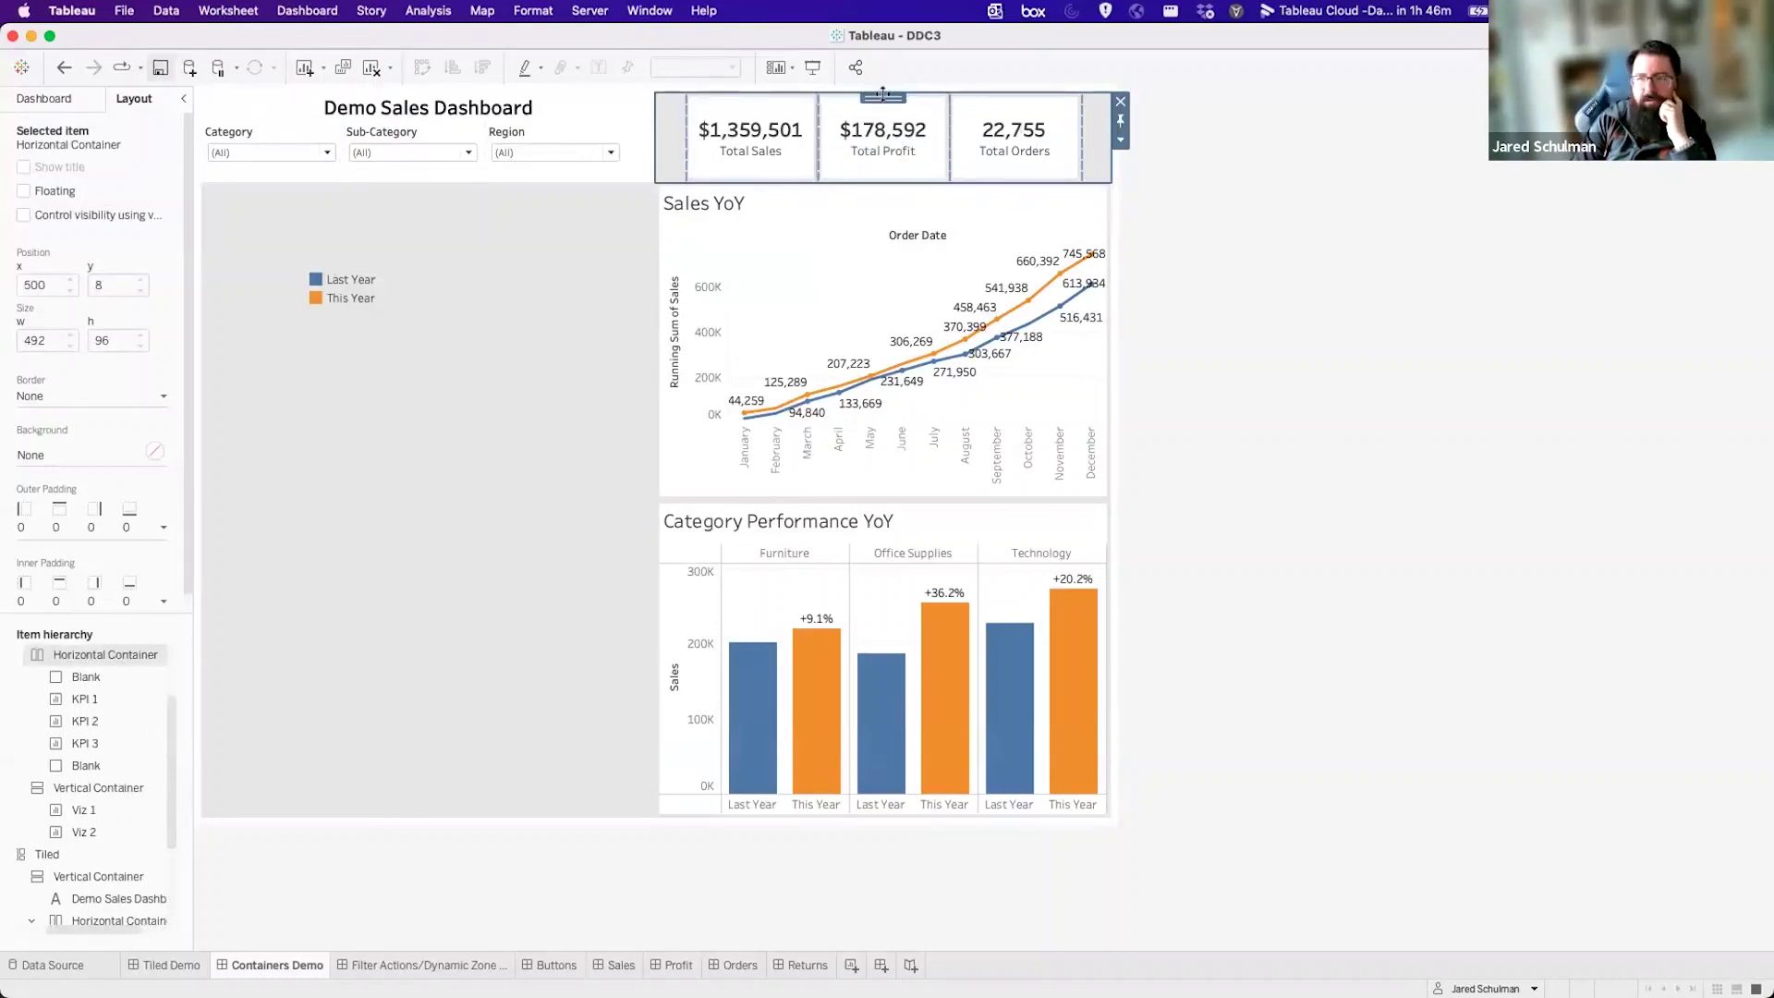
left_click_drag(883, 94, 800, 140)
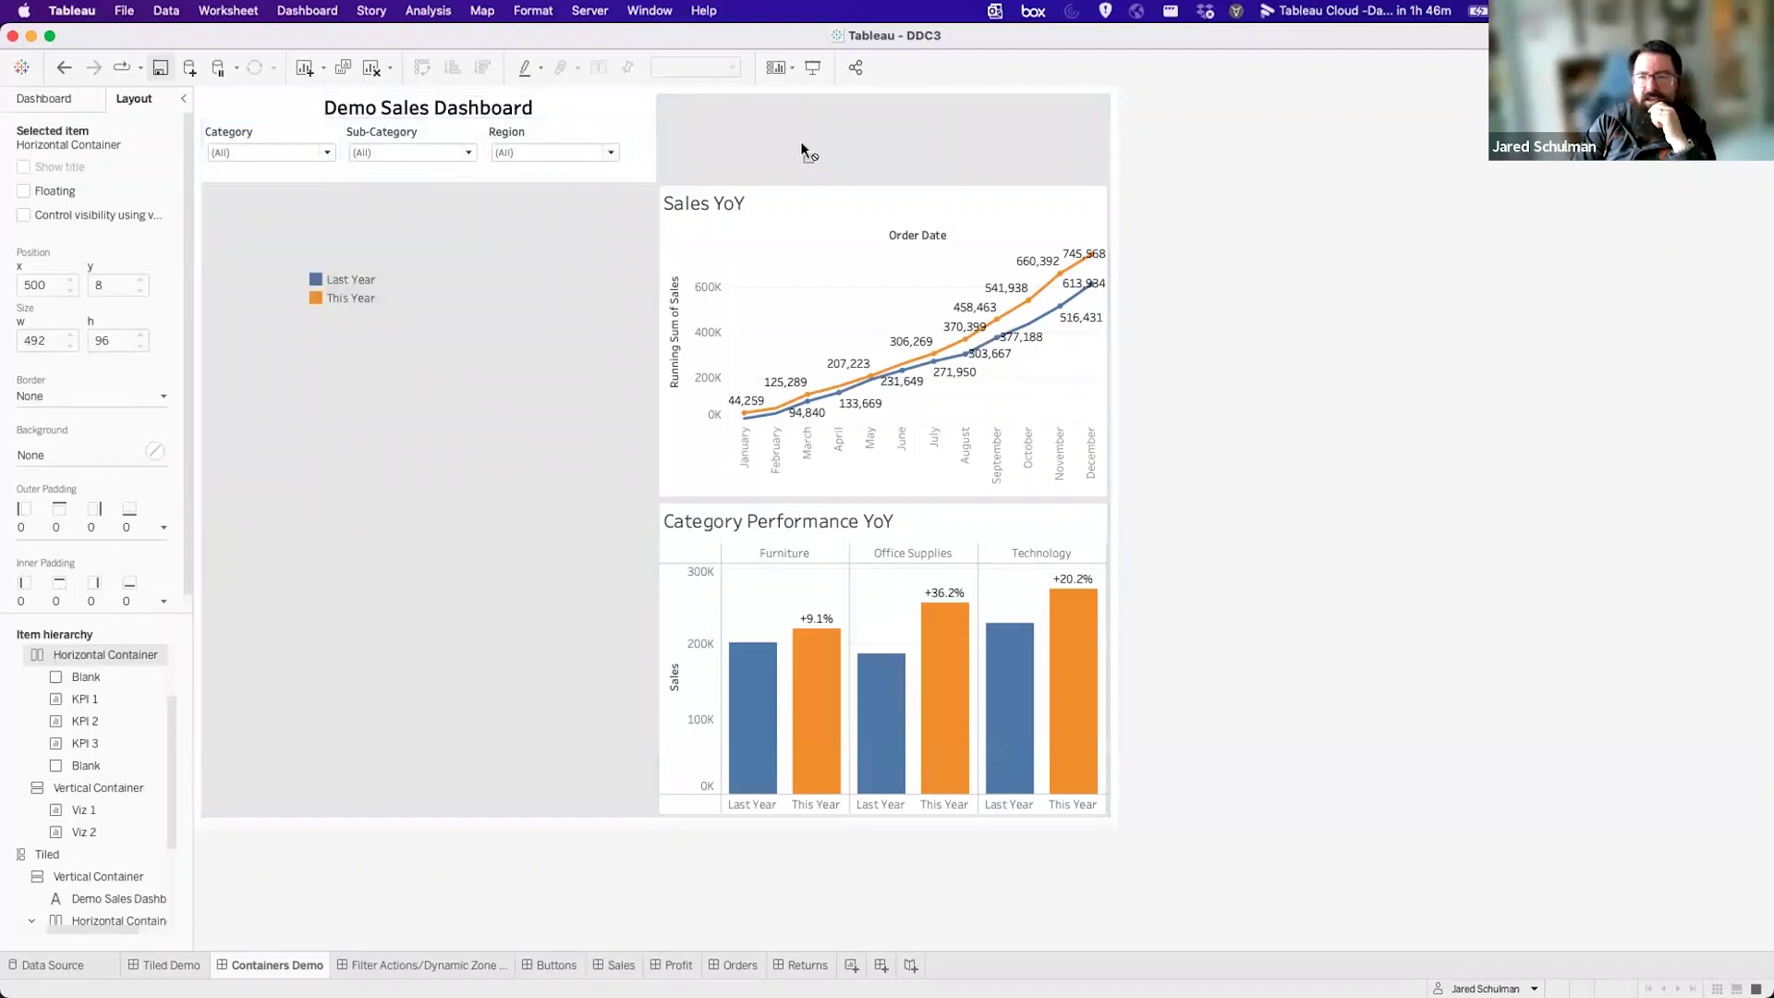
Move the horizontal filter container with all three filters lower in the left column, to about y 104.
left_click(314, 140)
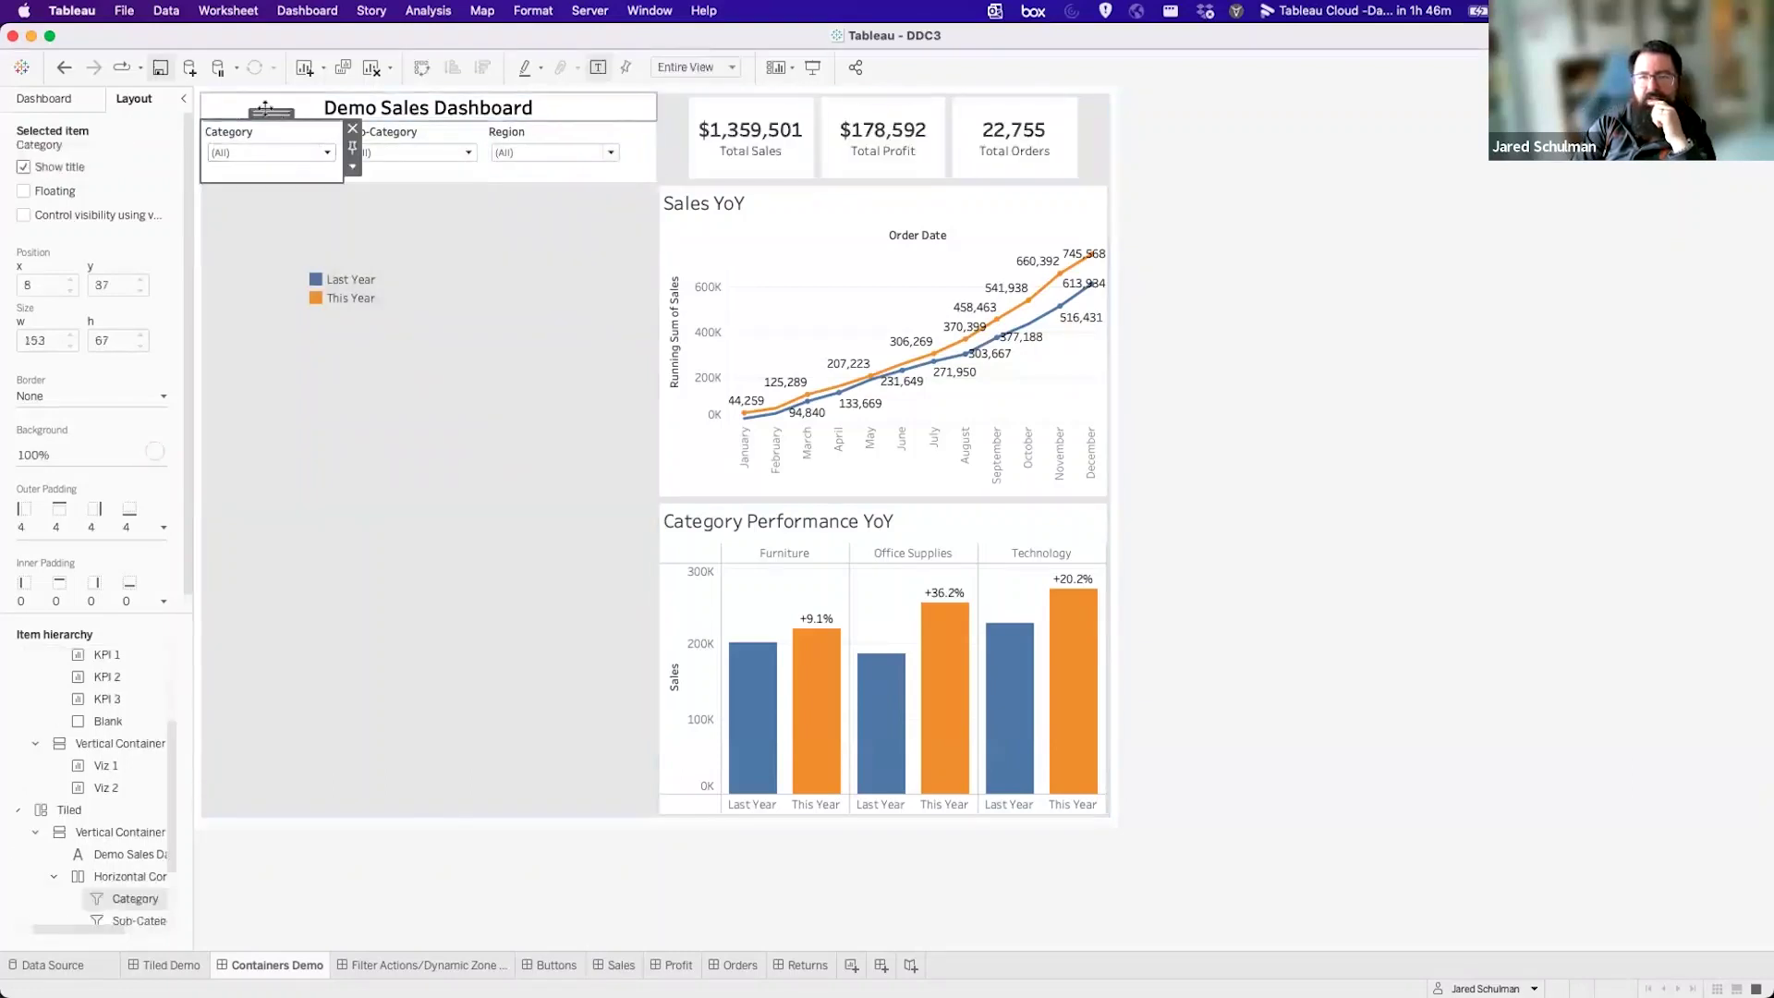
left_click(285, 112)
left_click_drag(428, 111, 441, 194)
left_click(380, 139)
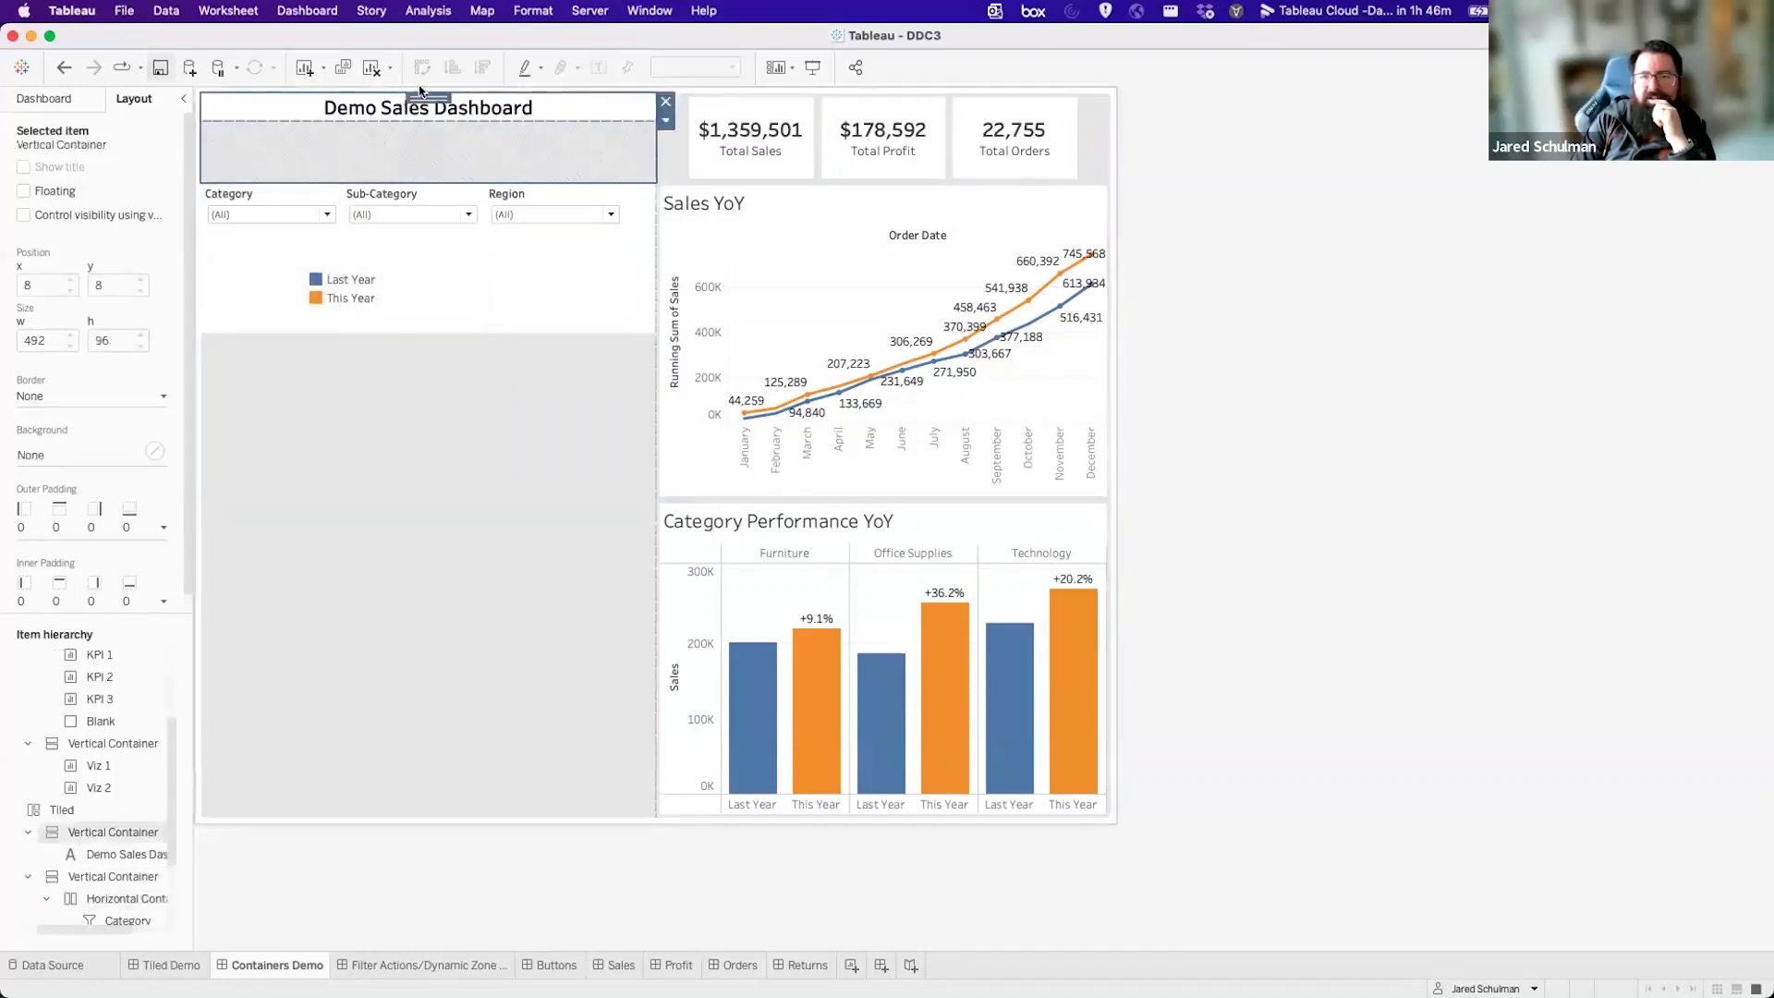
Remove the extra vertical container wrapped around the filter row and the blank, keeping its contents.
double_click(441, 323)
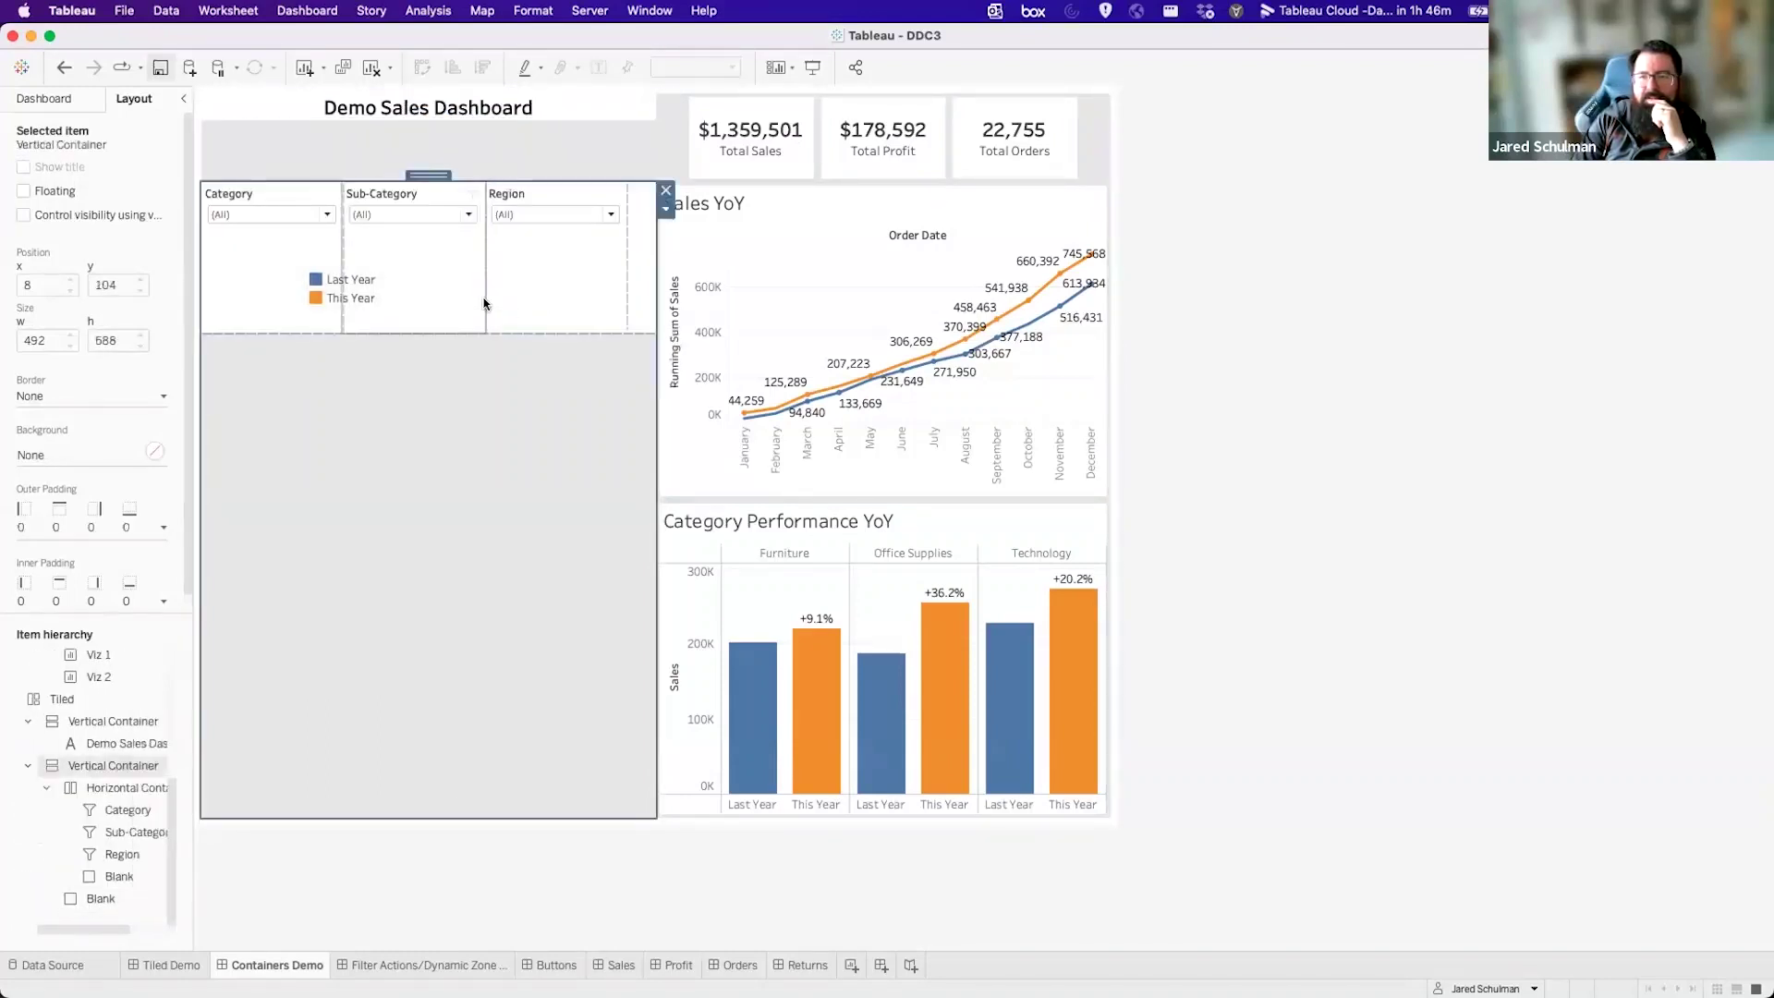
left_click(666, 211)
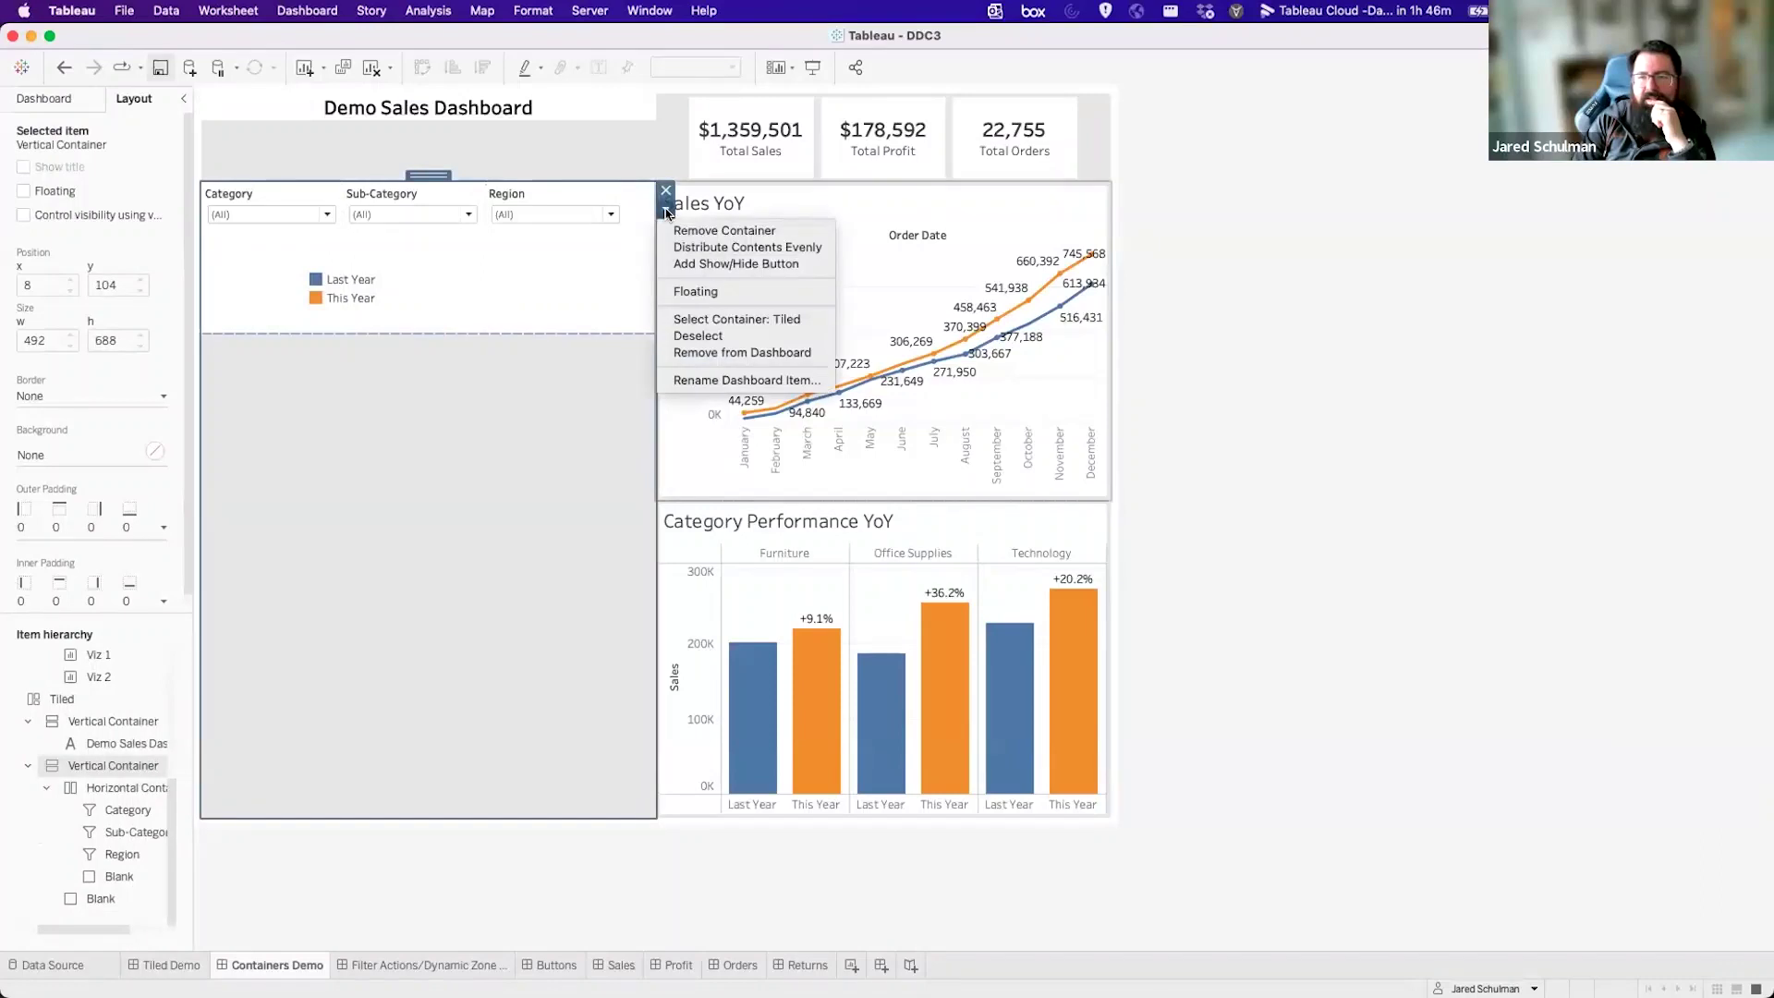
left_click(724, 237)
left_click(468, 418)
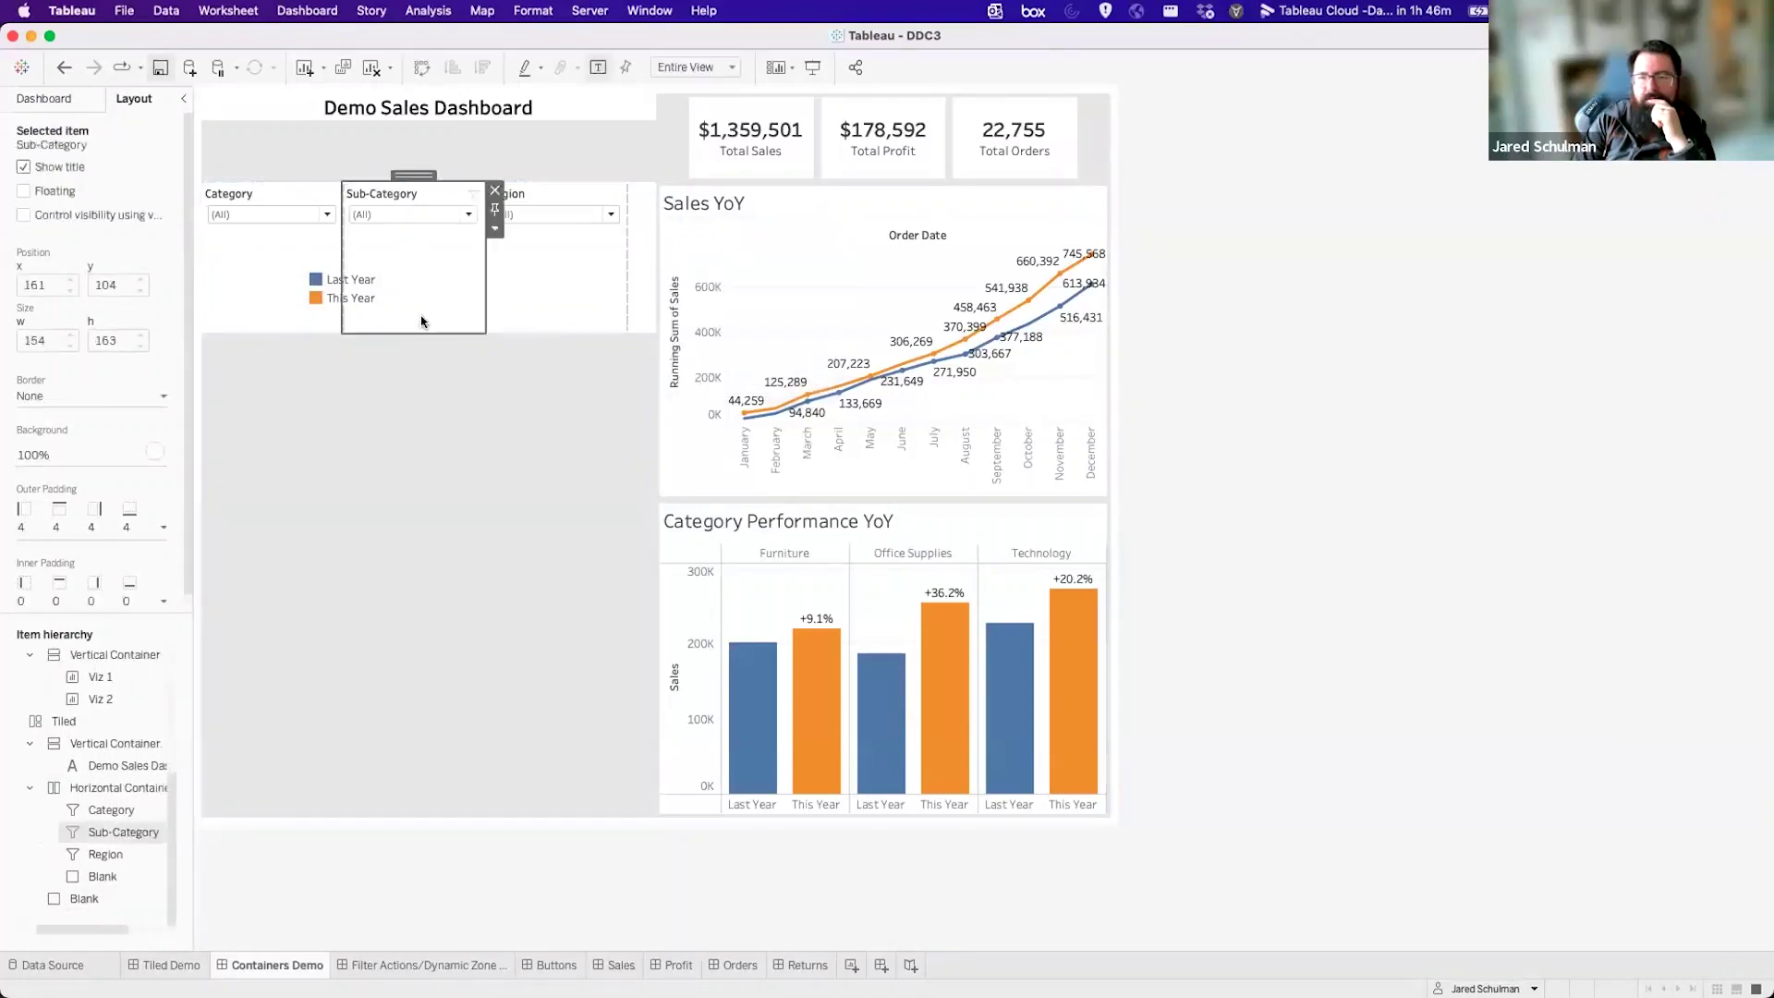
Move the horizontal filter container up into the vertical container, directly below the Demo Sales Dashboard title.
double_click(428, 328)
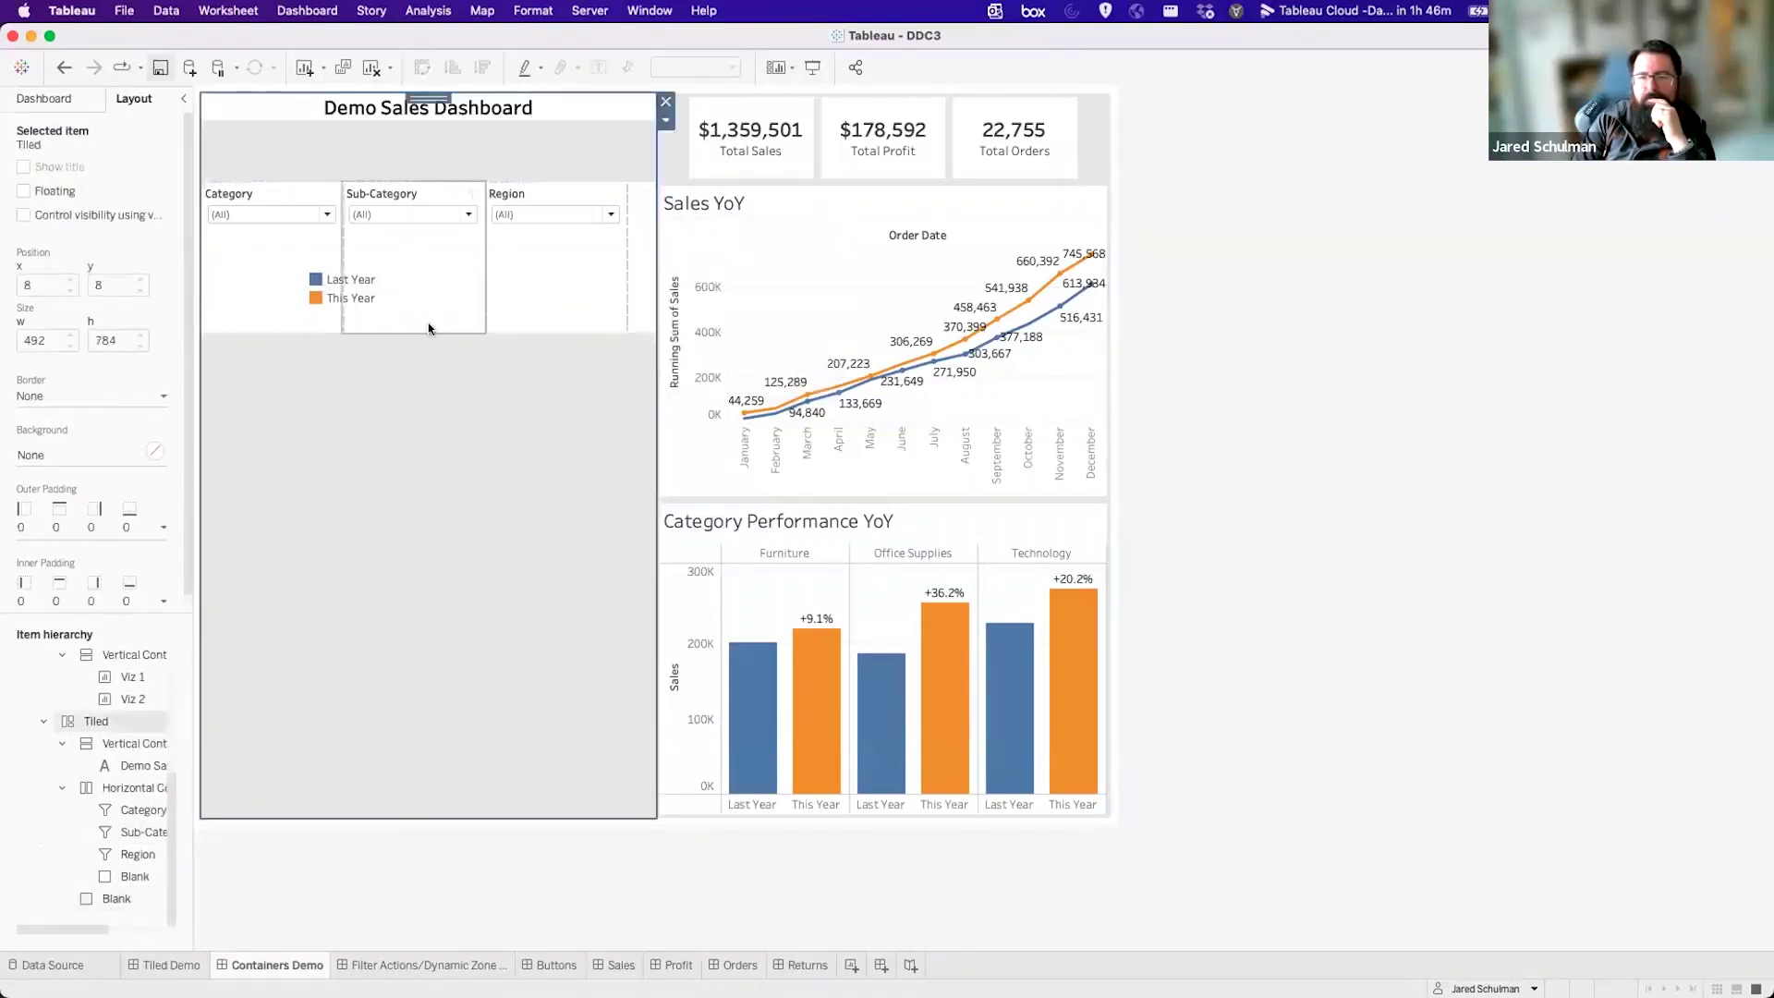
left_click(328, 231)
left_click(394, 177)
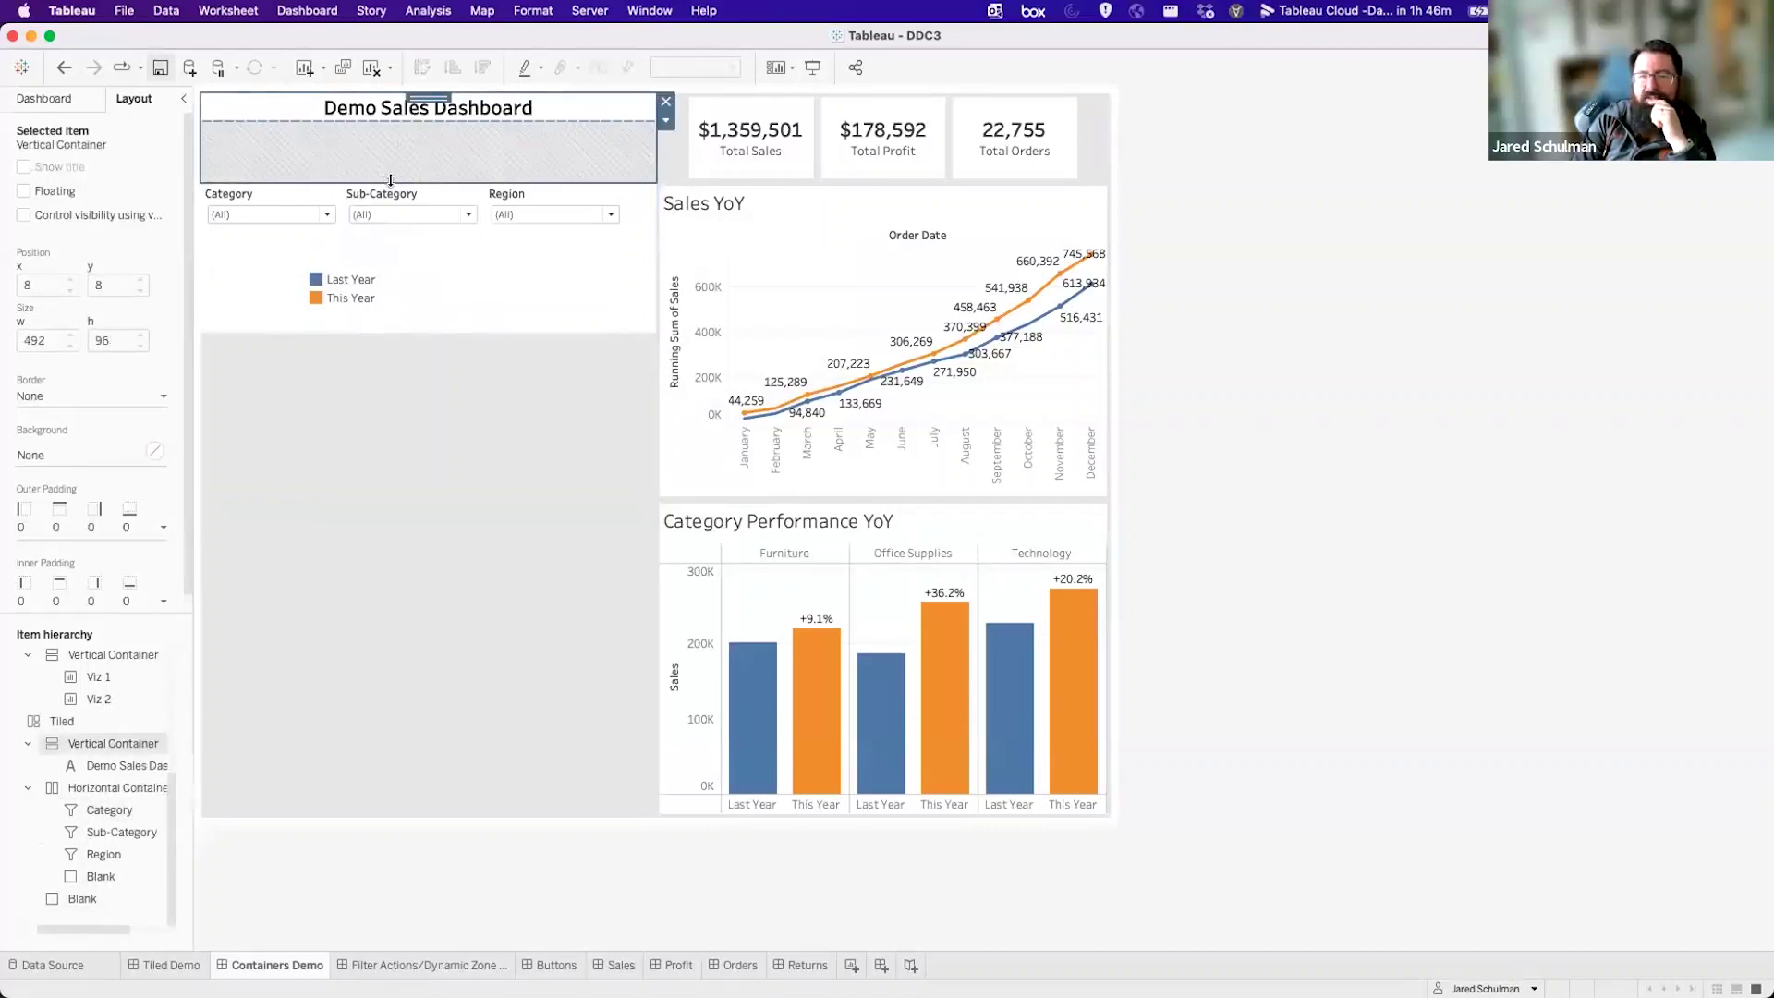
left_click(420, 277)
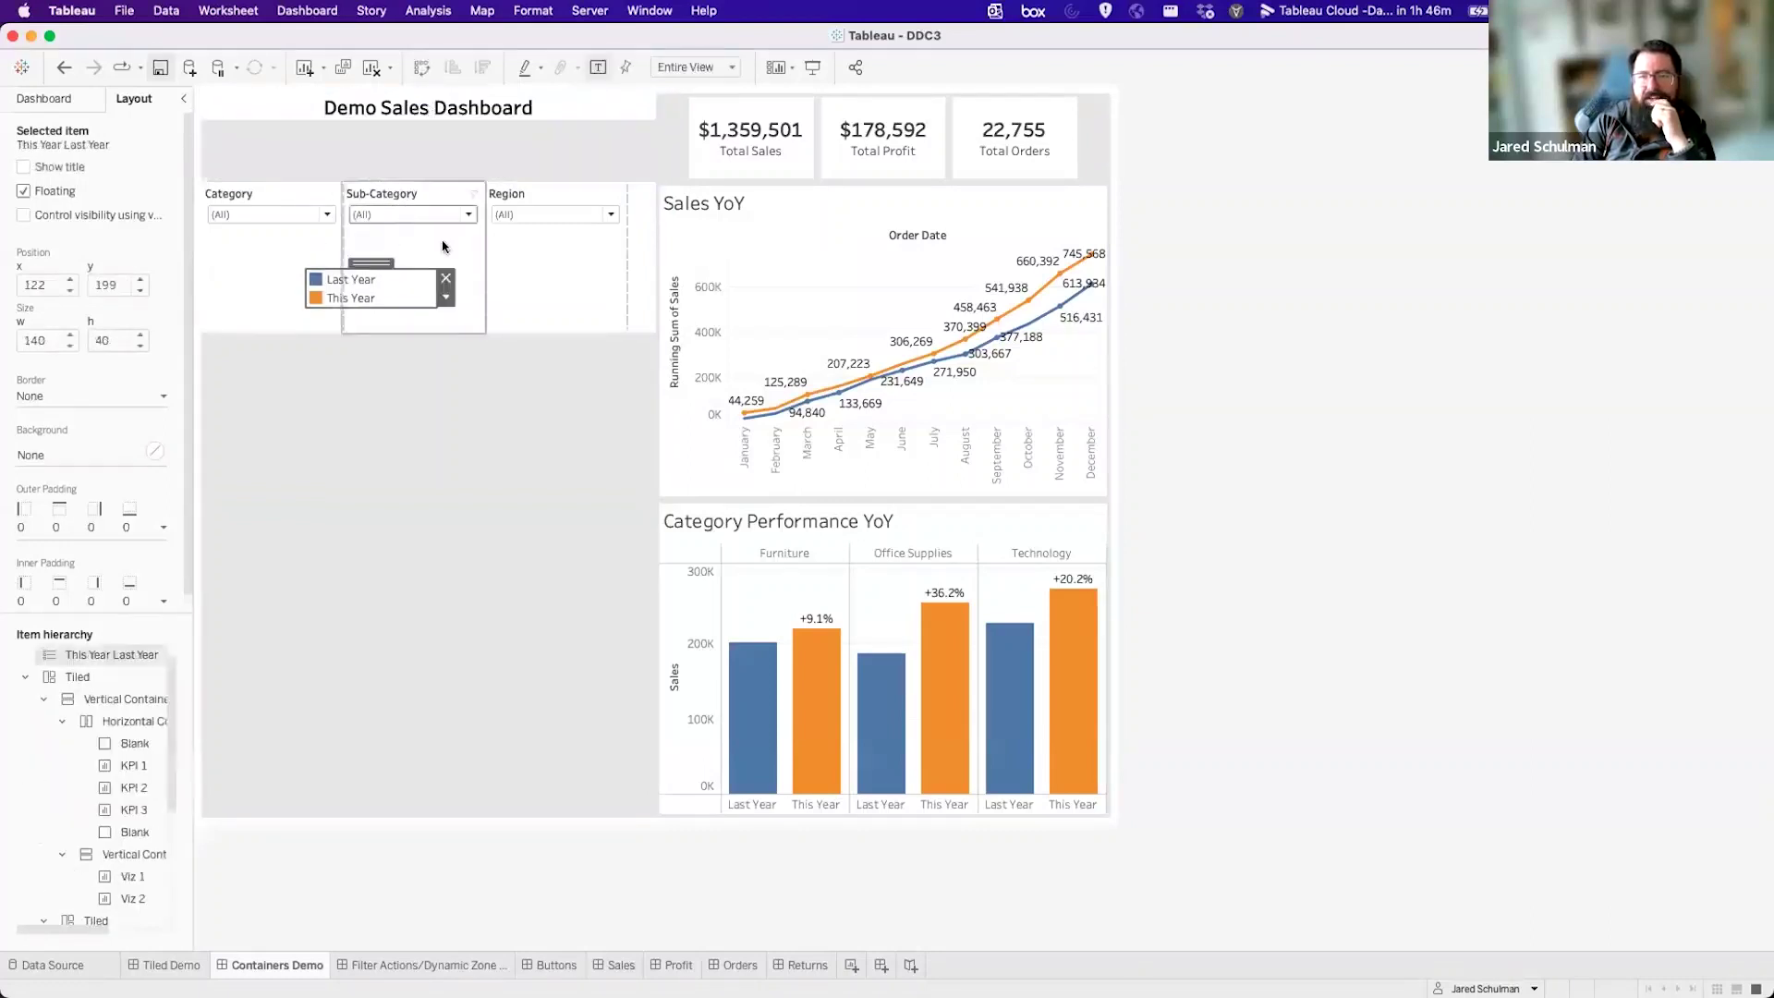
left_click(443, 247)
double_click(401, 175)
left_click_drag(421, 175, 441, 143)
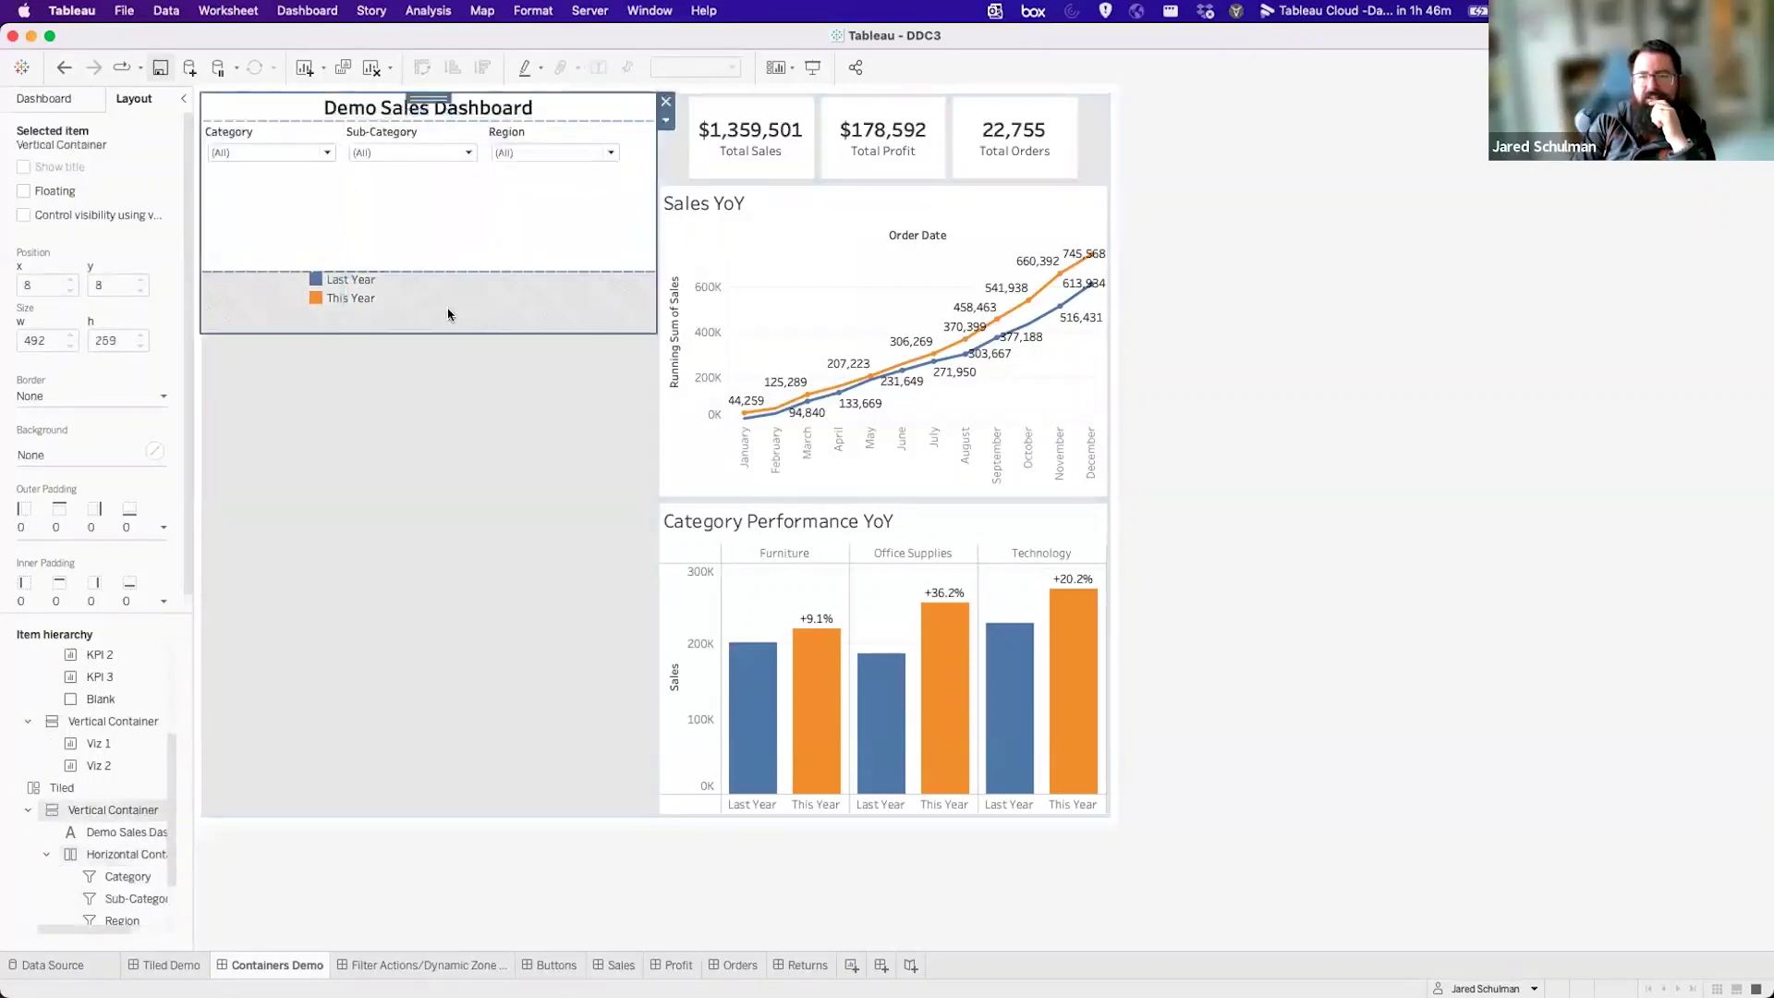
Move the large blank into the title's vertical container below the filters, and shrink the filter row to end at about y 104.
left_click(447, 346)
left_click_drag(426, 325, 453, 268)
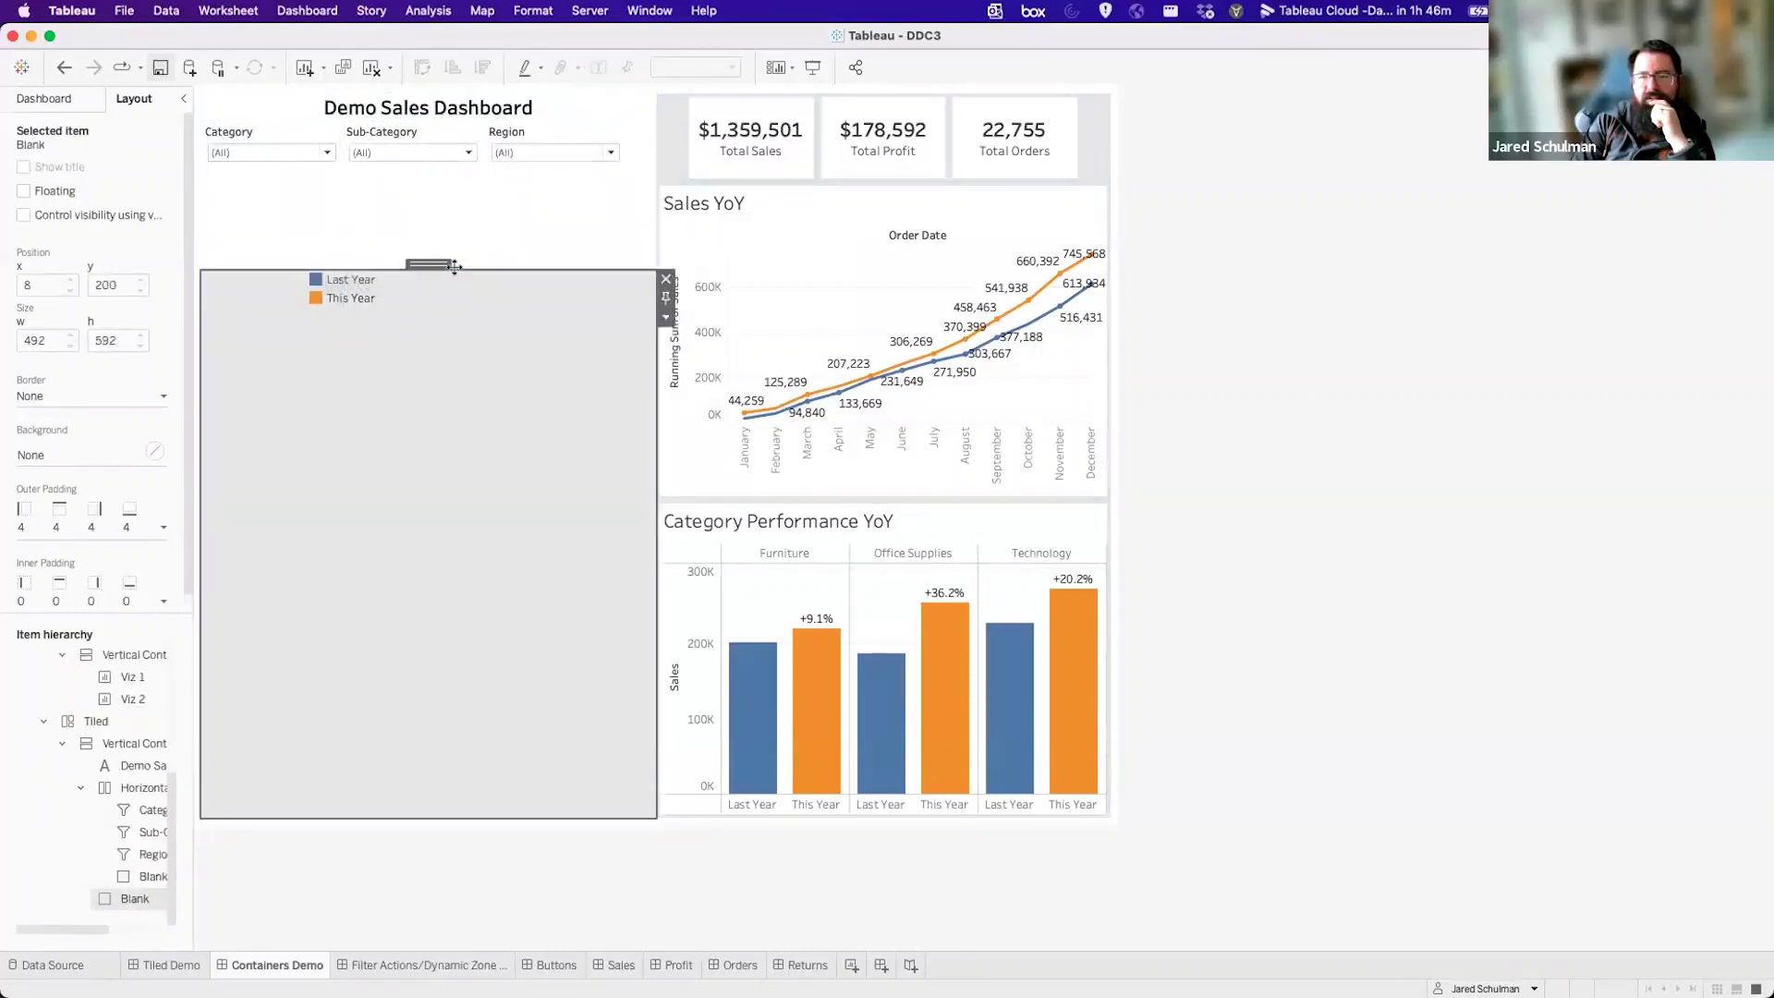
double_click(448, 266)
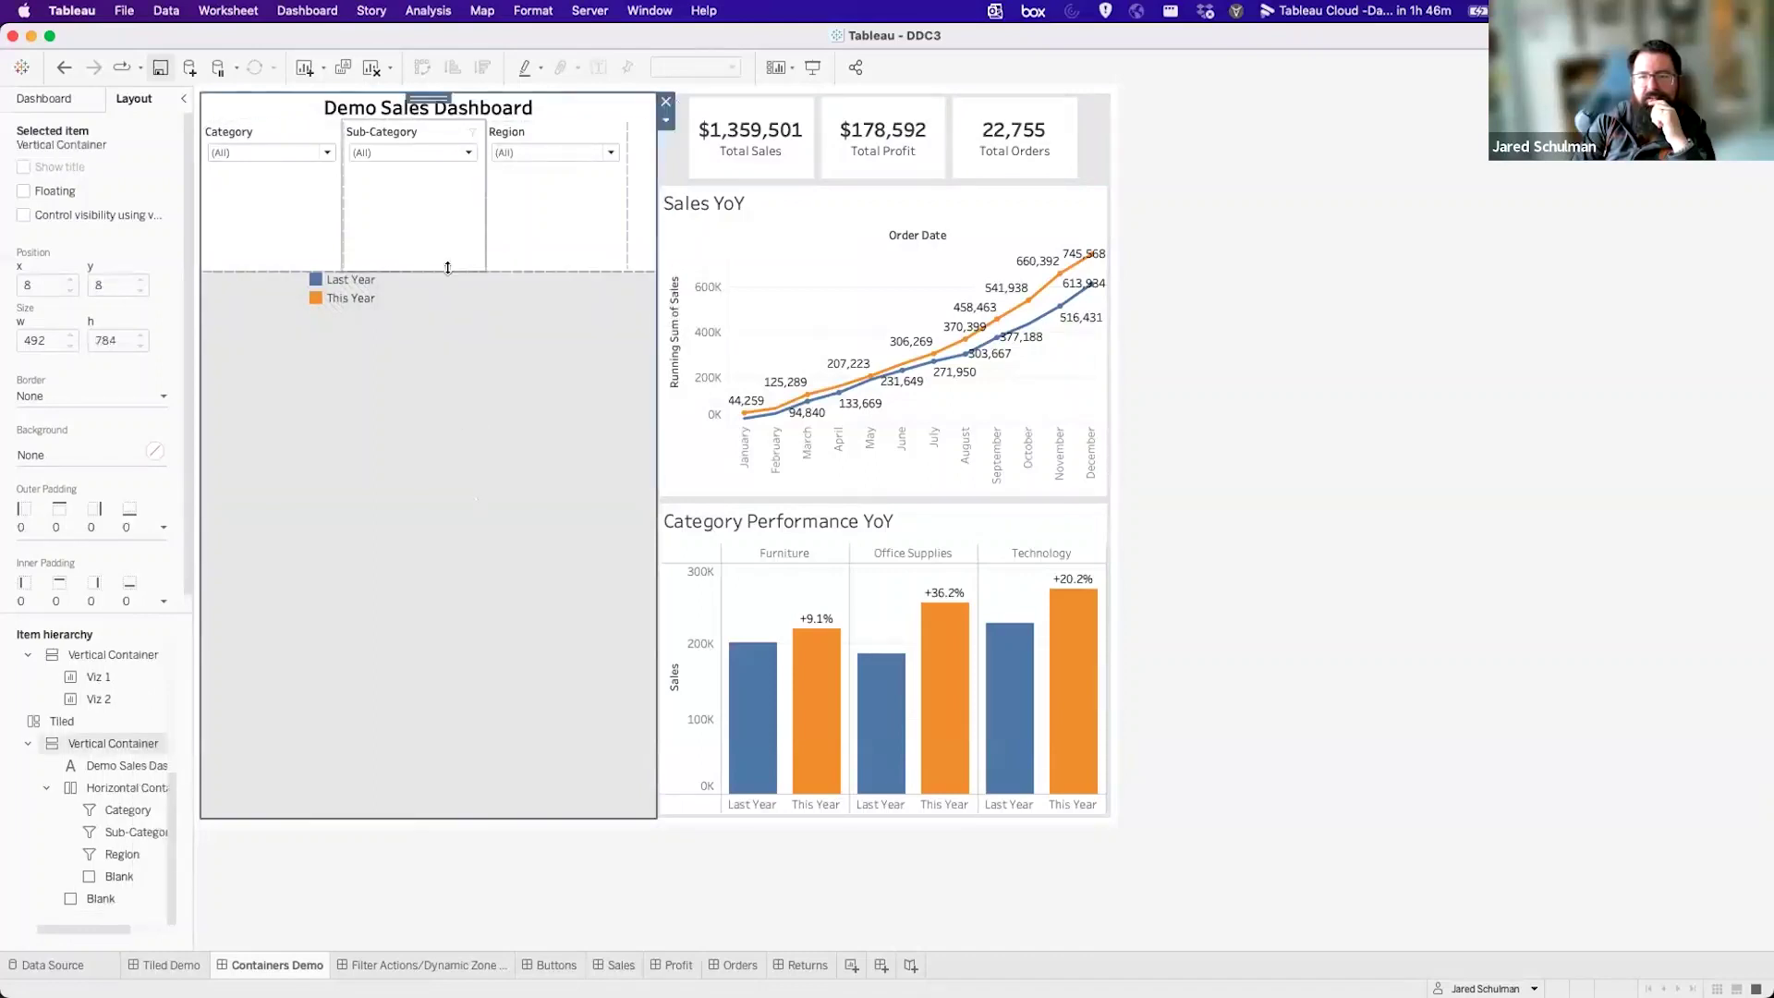
left_click_drag(456, 275, 465, 188)
left_click(481, 251)
Move the whole horizontal KPI container directly beneath the filter row.
left_click(677, 95)
double_click(679, 94)
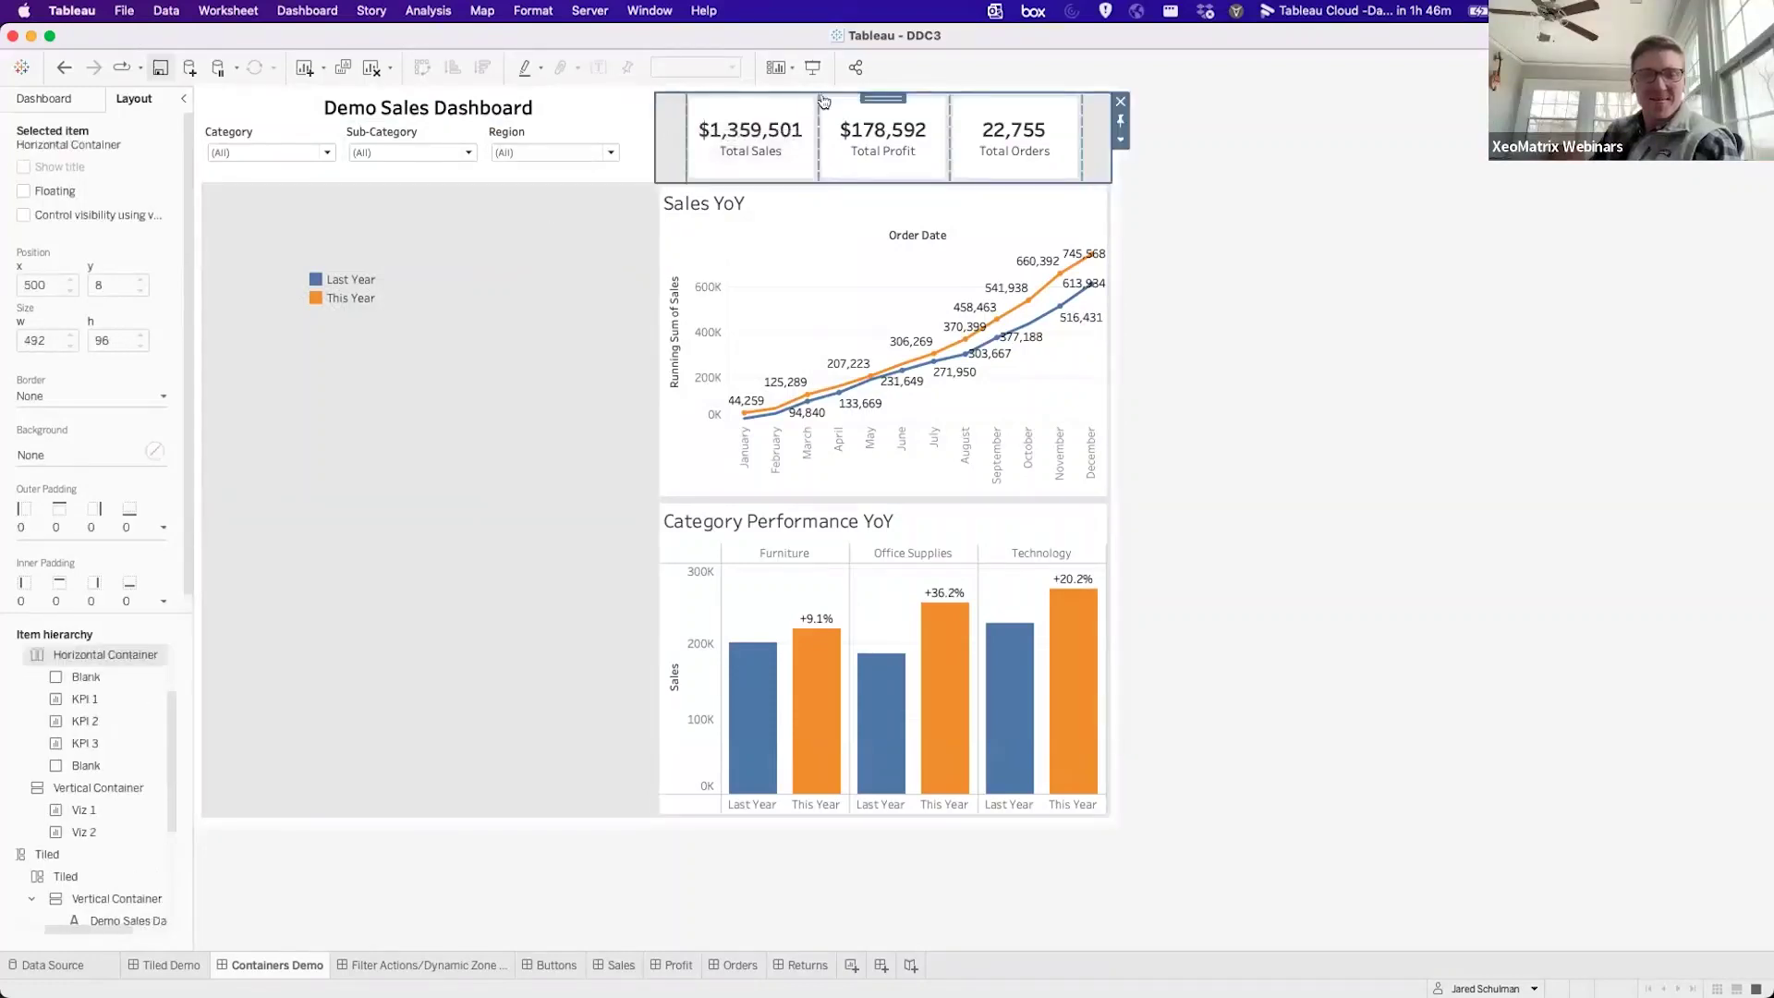
left_click_drag(882, 91, 439, 224)
Move the Sales YoY chart below the KPI row and the Category Performance YoY chart below Sales YoY.
left_click(865, 98)
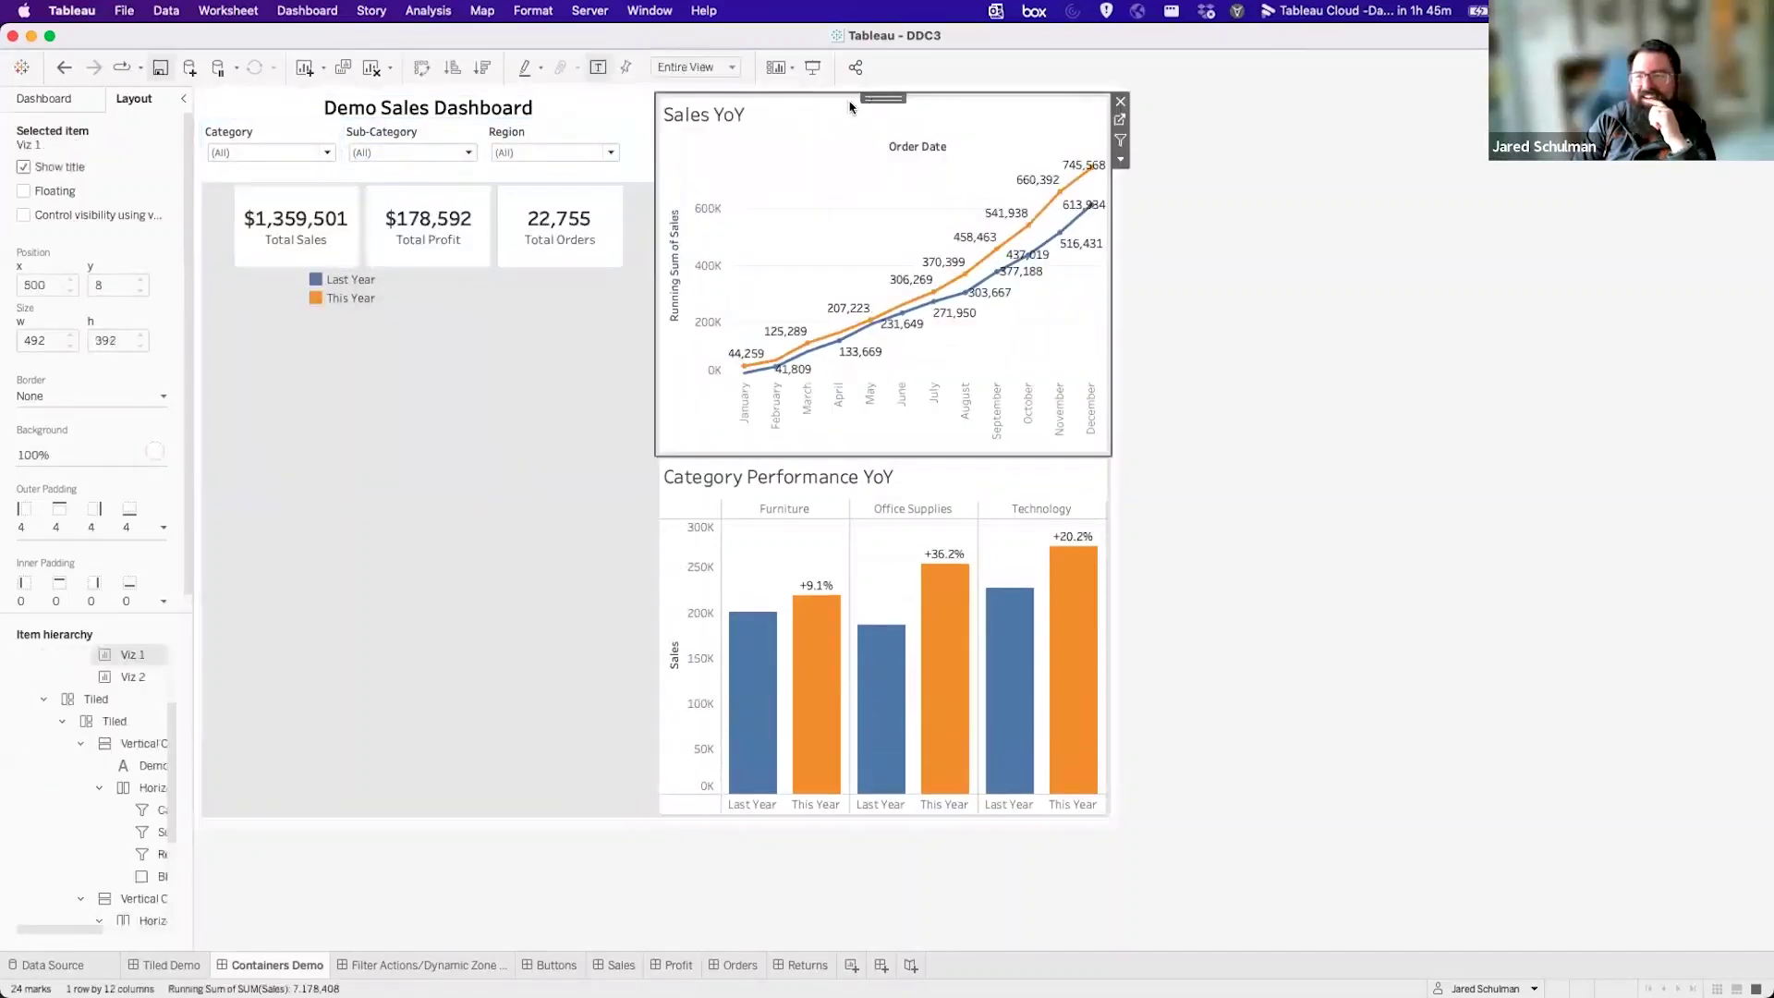
left_click_drag(873, 91, 451, 281)
left_click(845, 102)
left_click_drag(883, 91, 511, 604)
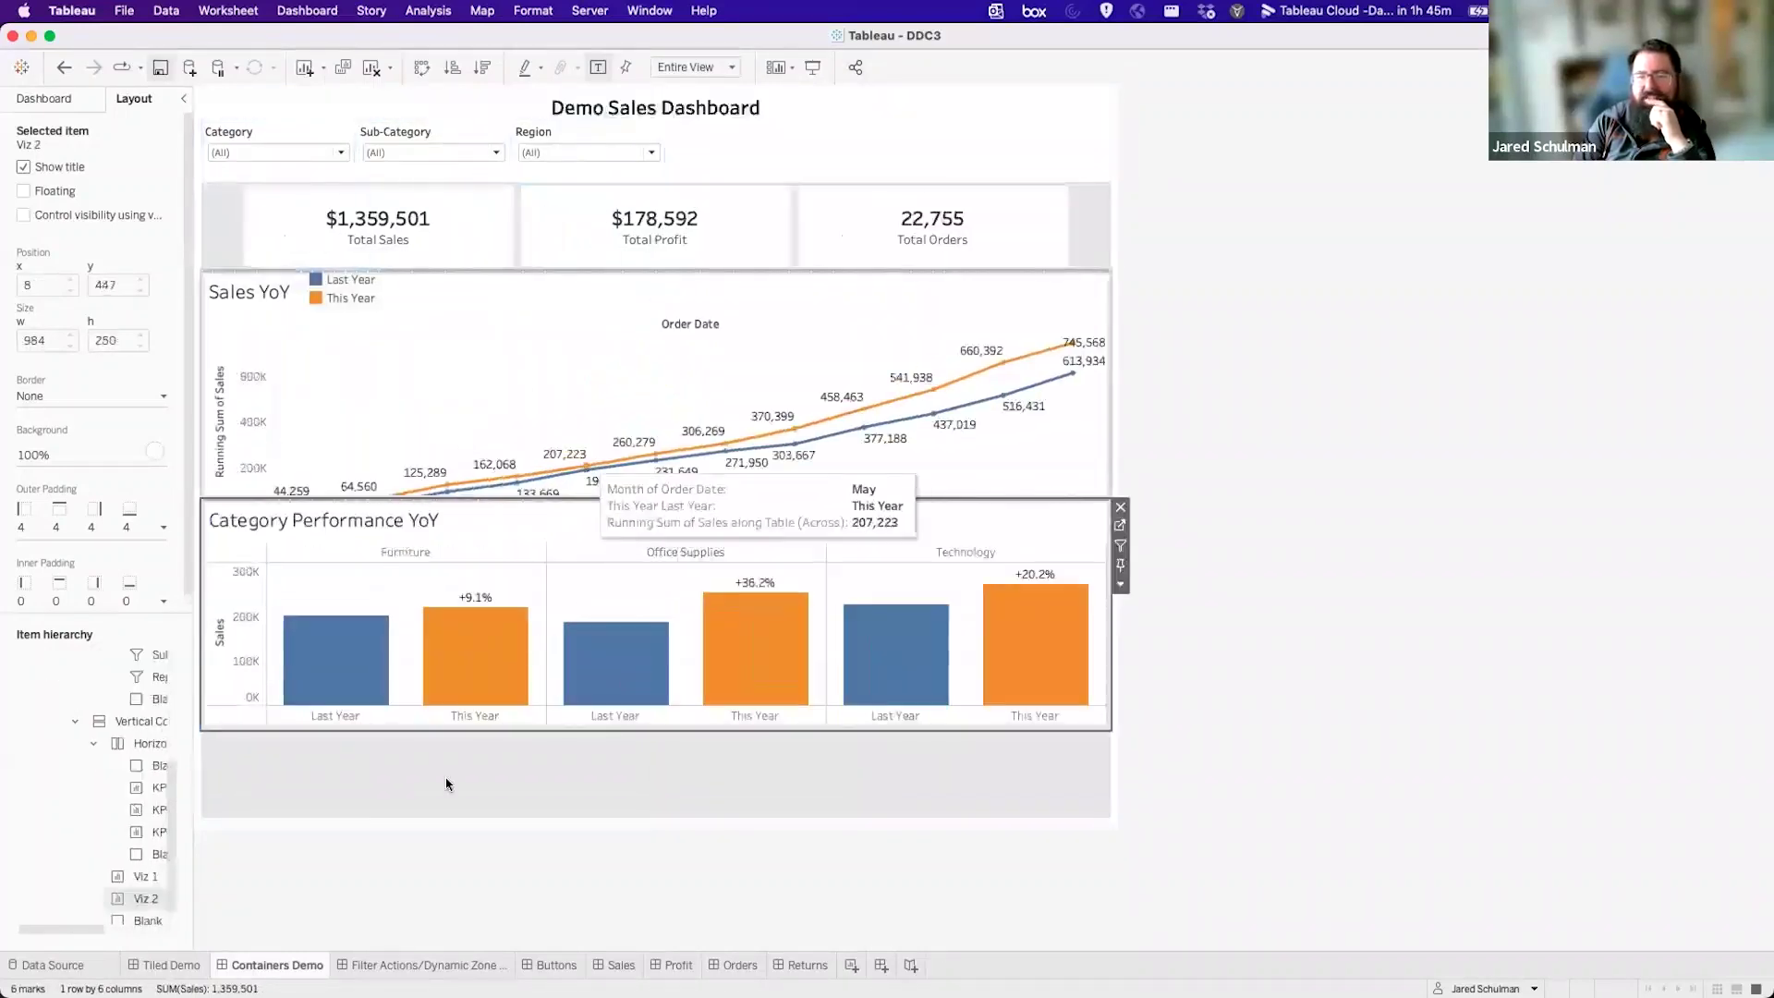
Delete the leftover blank below the Category Performance YoY chart.
left_click(414, 777)
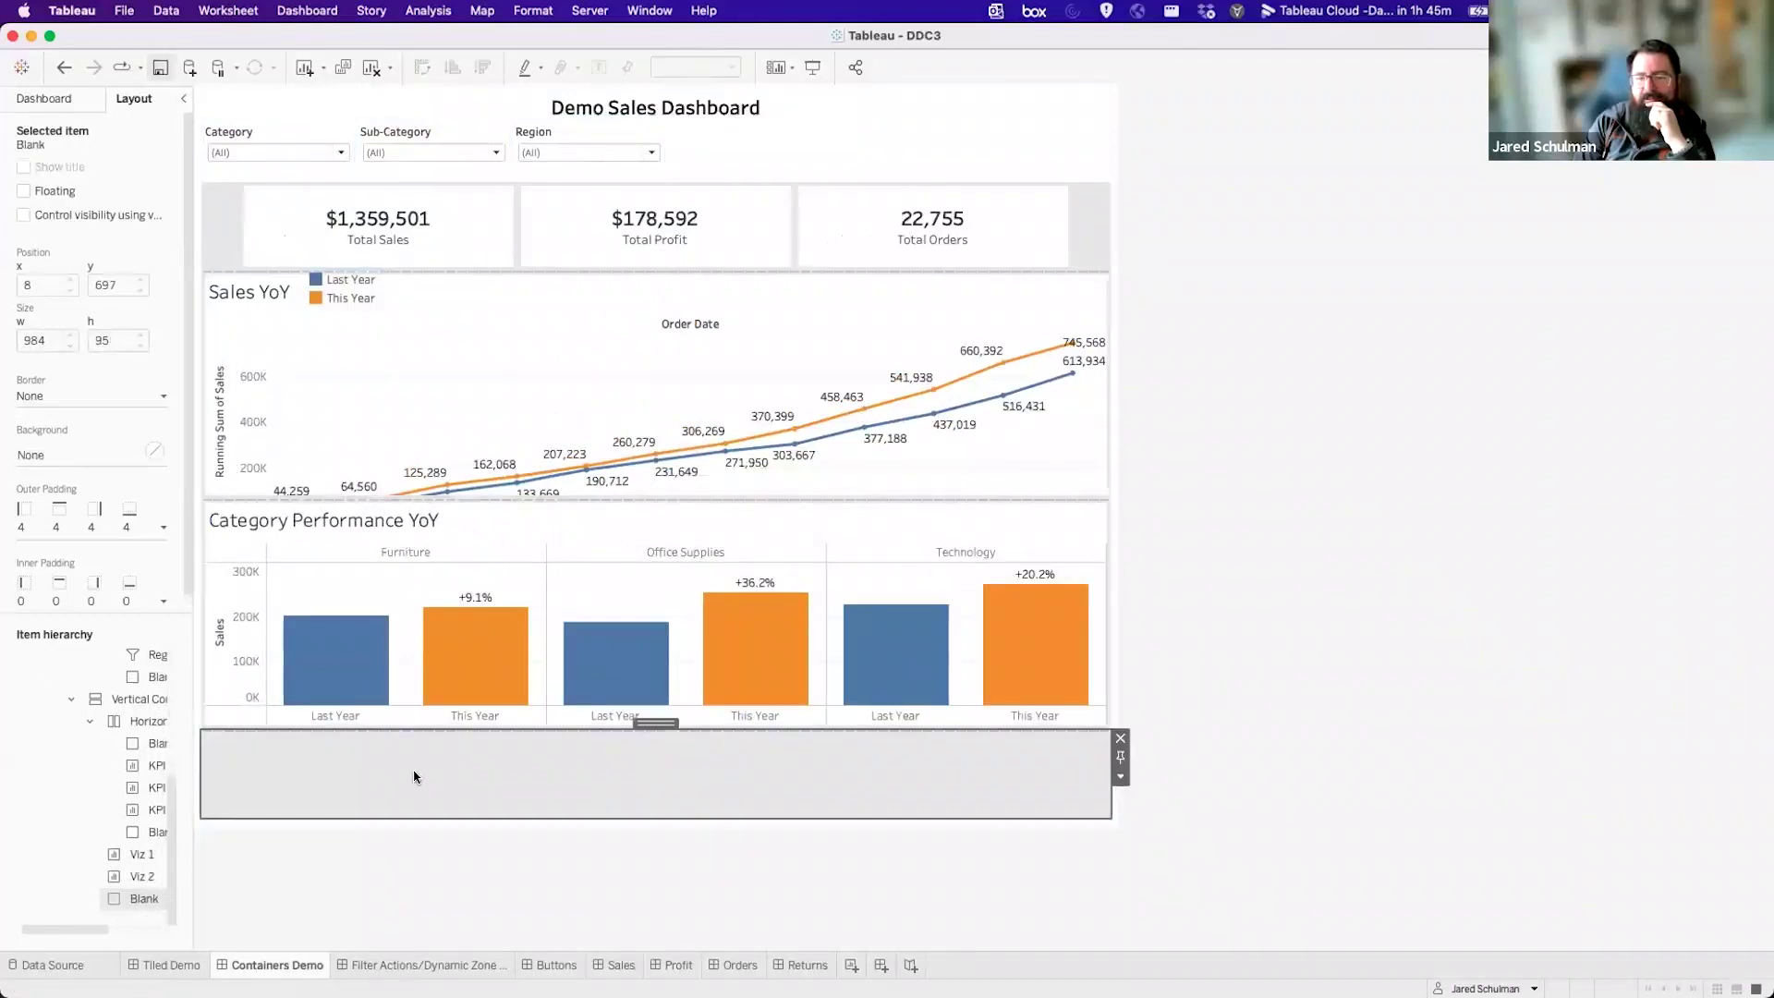
left_click(1119, 737)
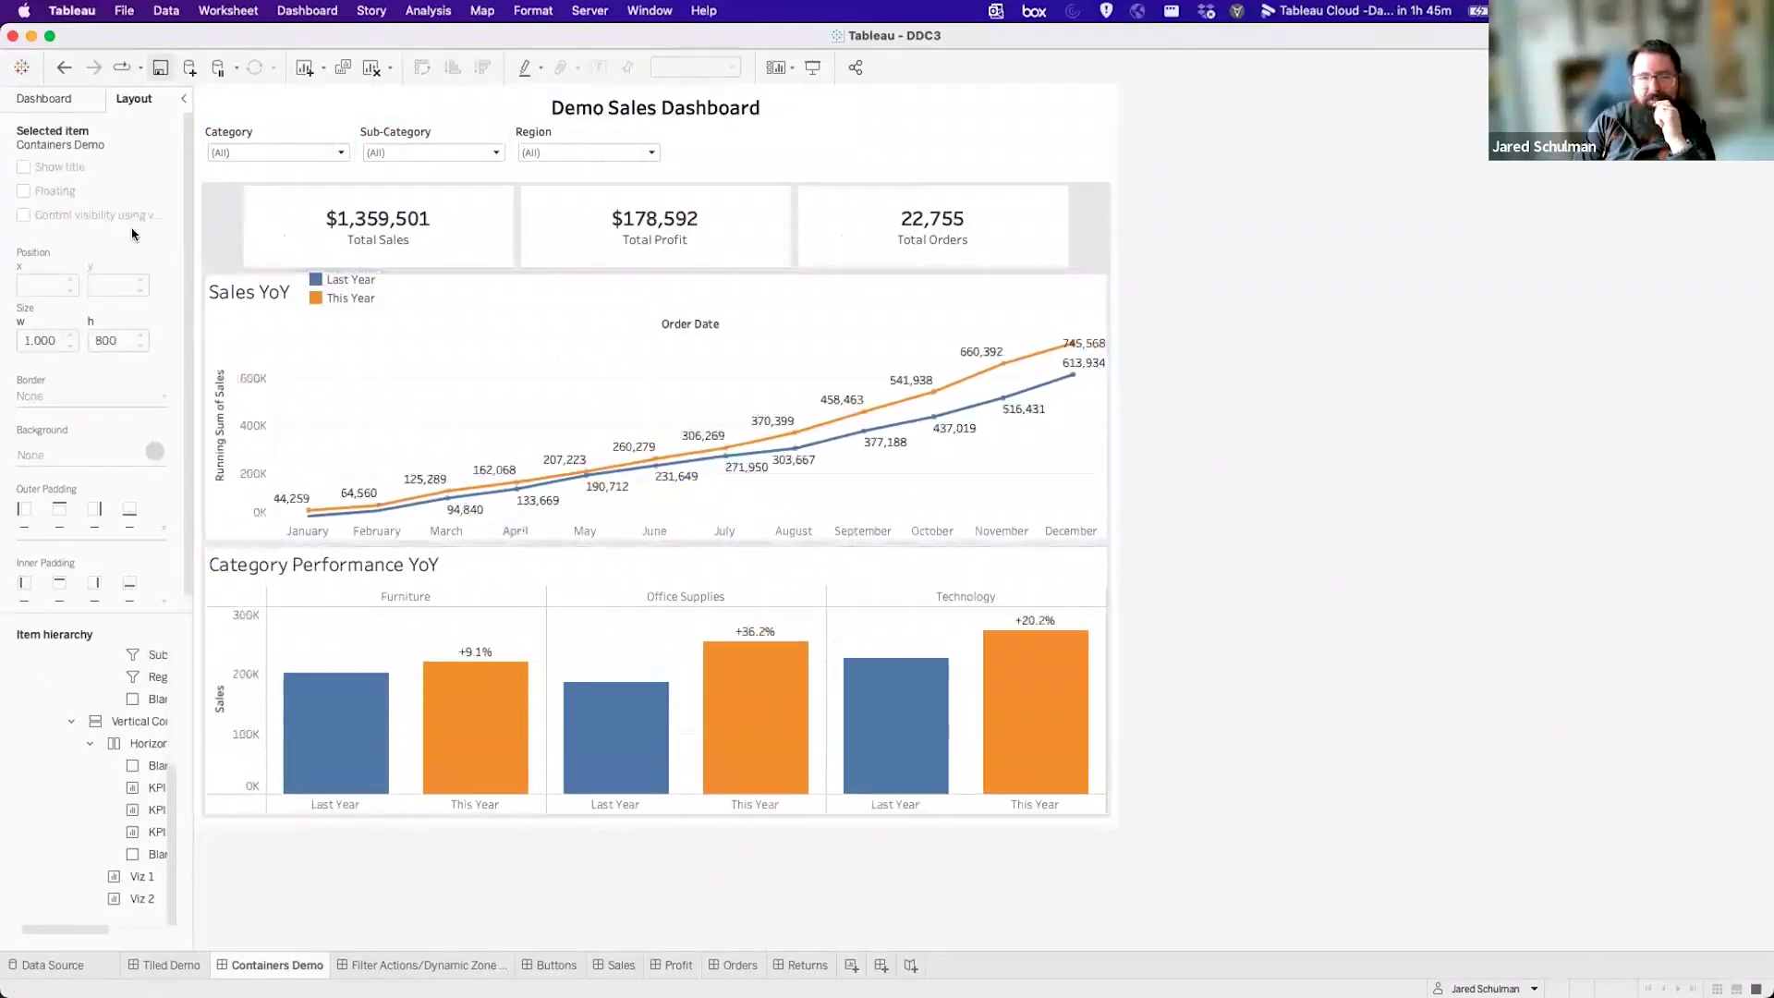
left_click(552, 560)
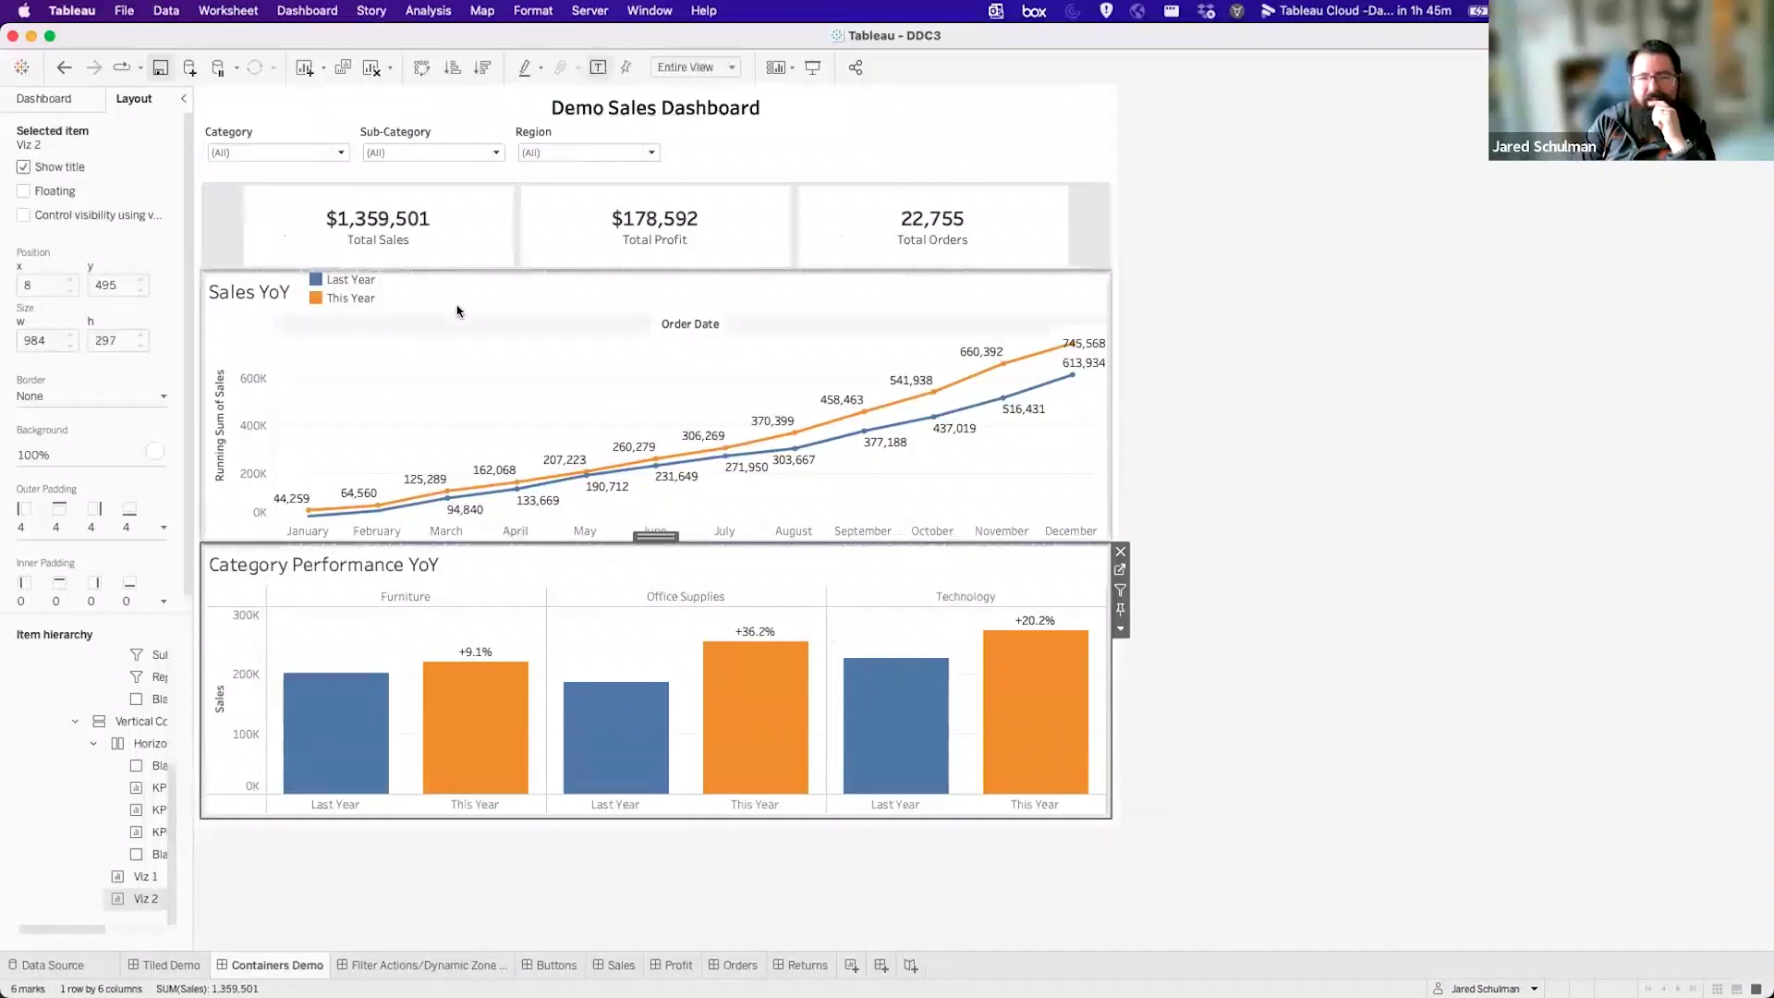
left_click(454, 339)
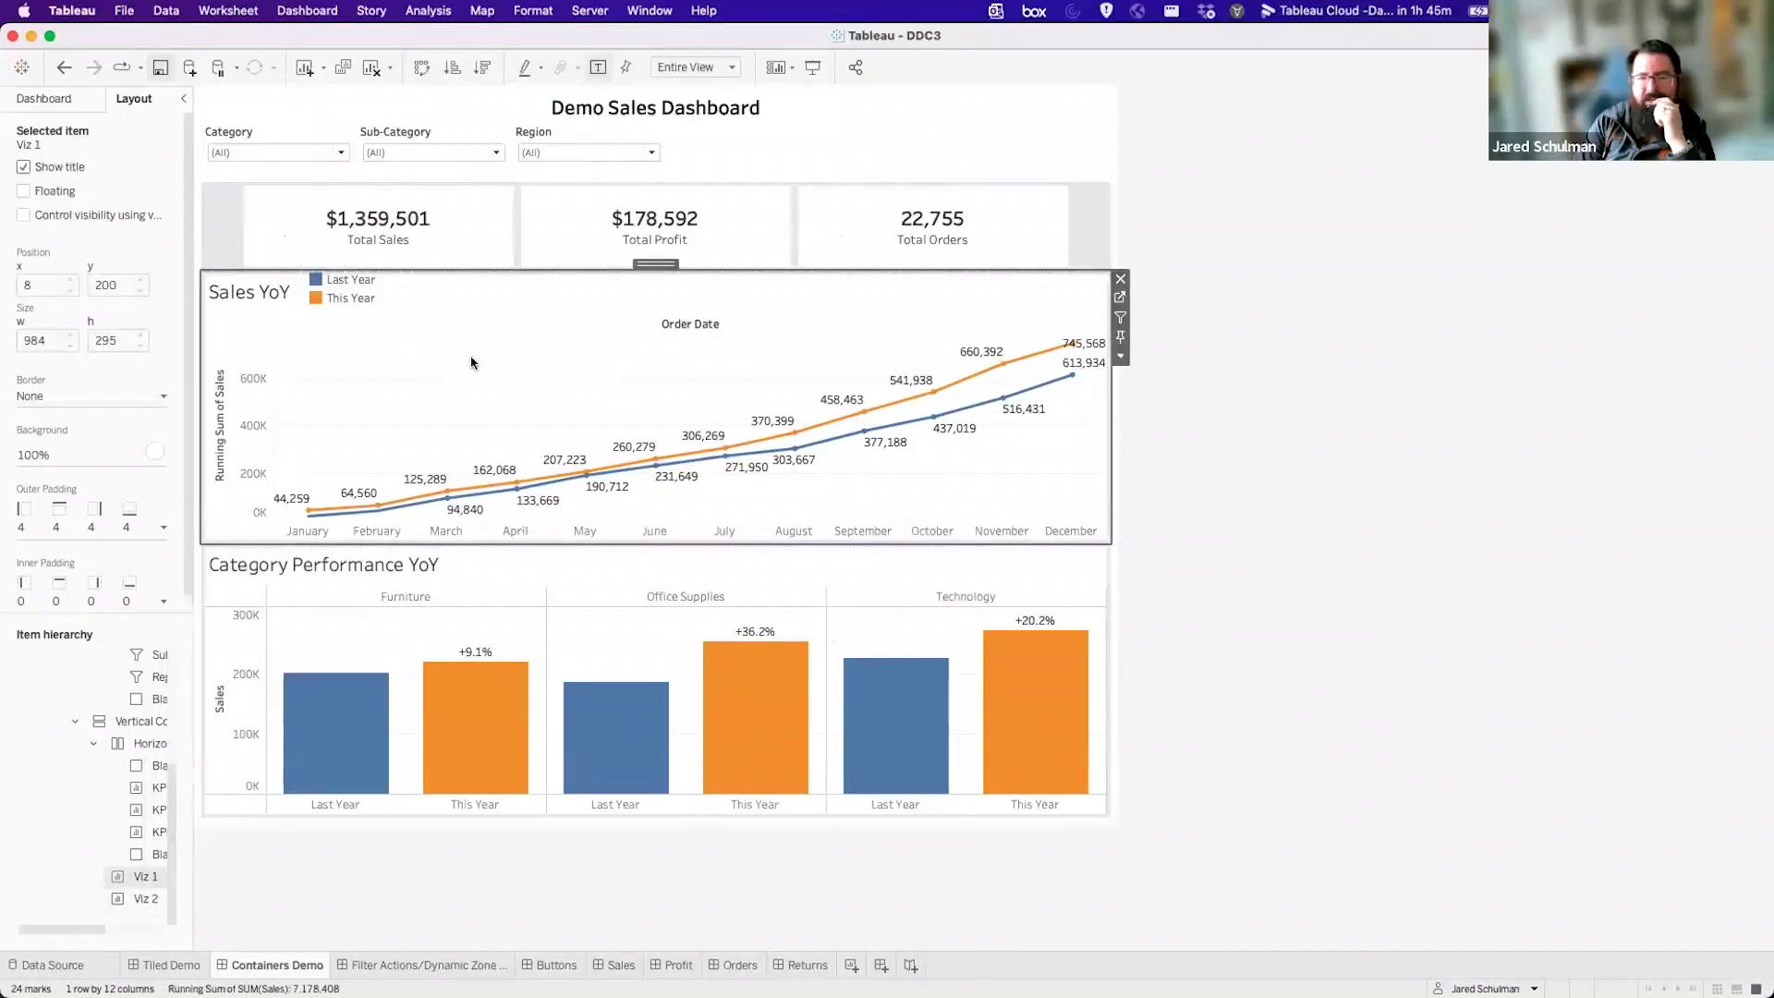
Add a vertical container below the KPI row and move the Sales YoY and Category Performance YoY charts into it.
left_click(67, 100)
left_click_drag(83, 719, 676, 314)
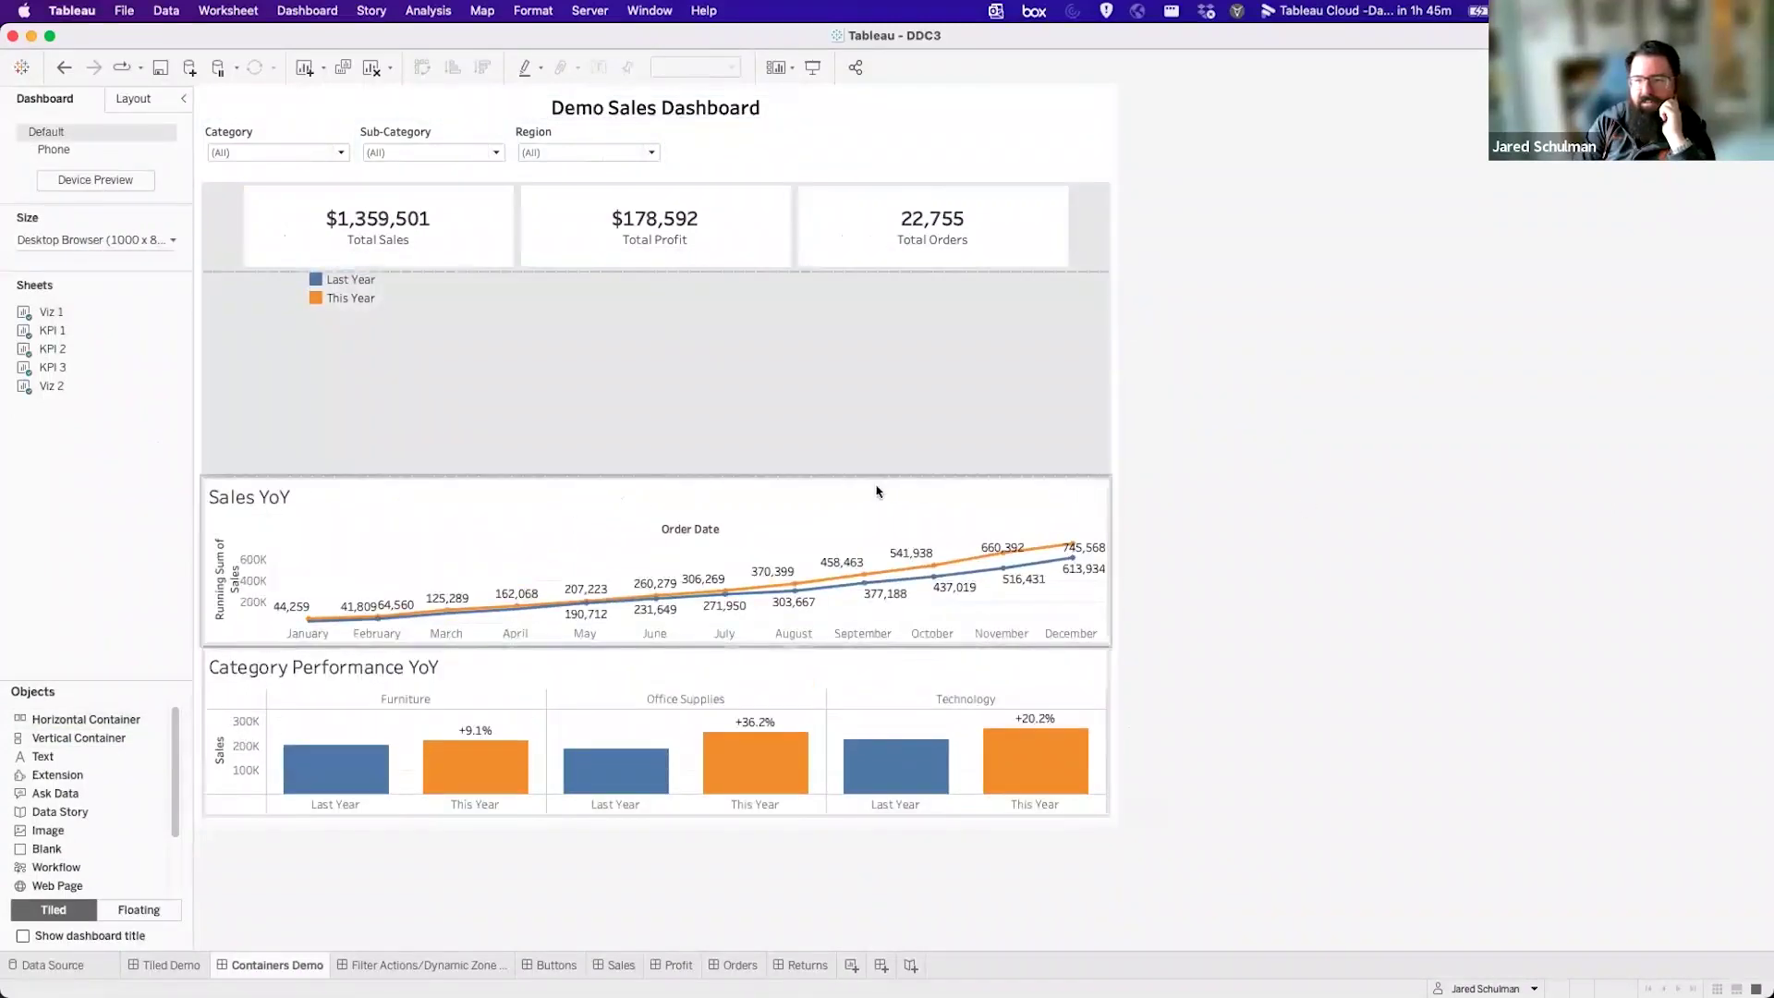
left_click(679, 490)
left_click_drag(657, 468, 660, 420)
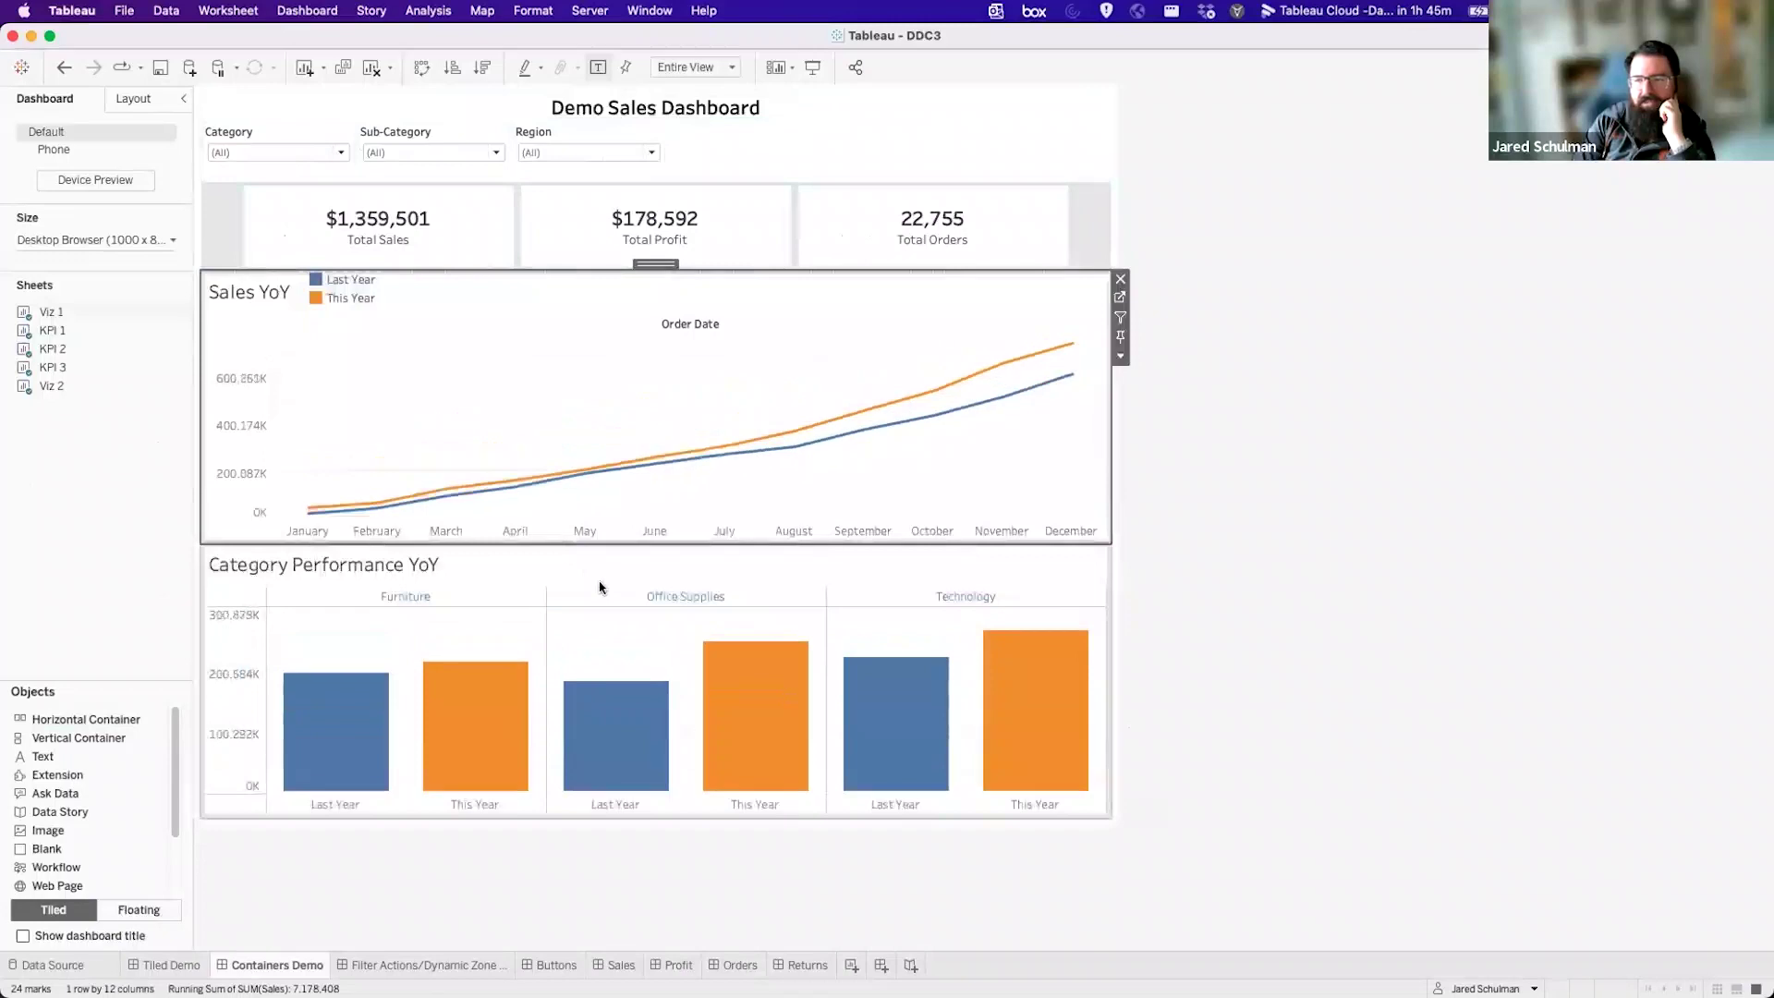
left_click(602, 588)
left_click_drag(652, 550, 663, 494)
Distribute the contents of the vertical container holding the two charts evenly.
left_click(665, 542)
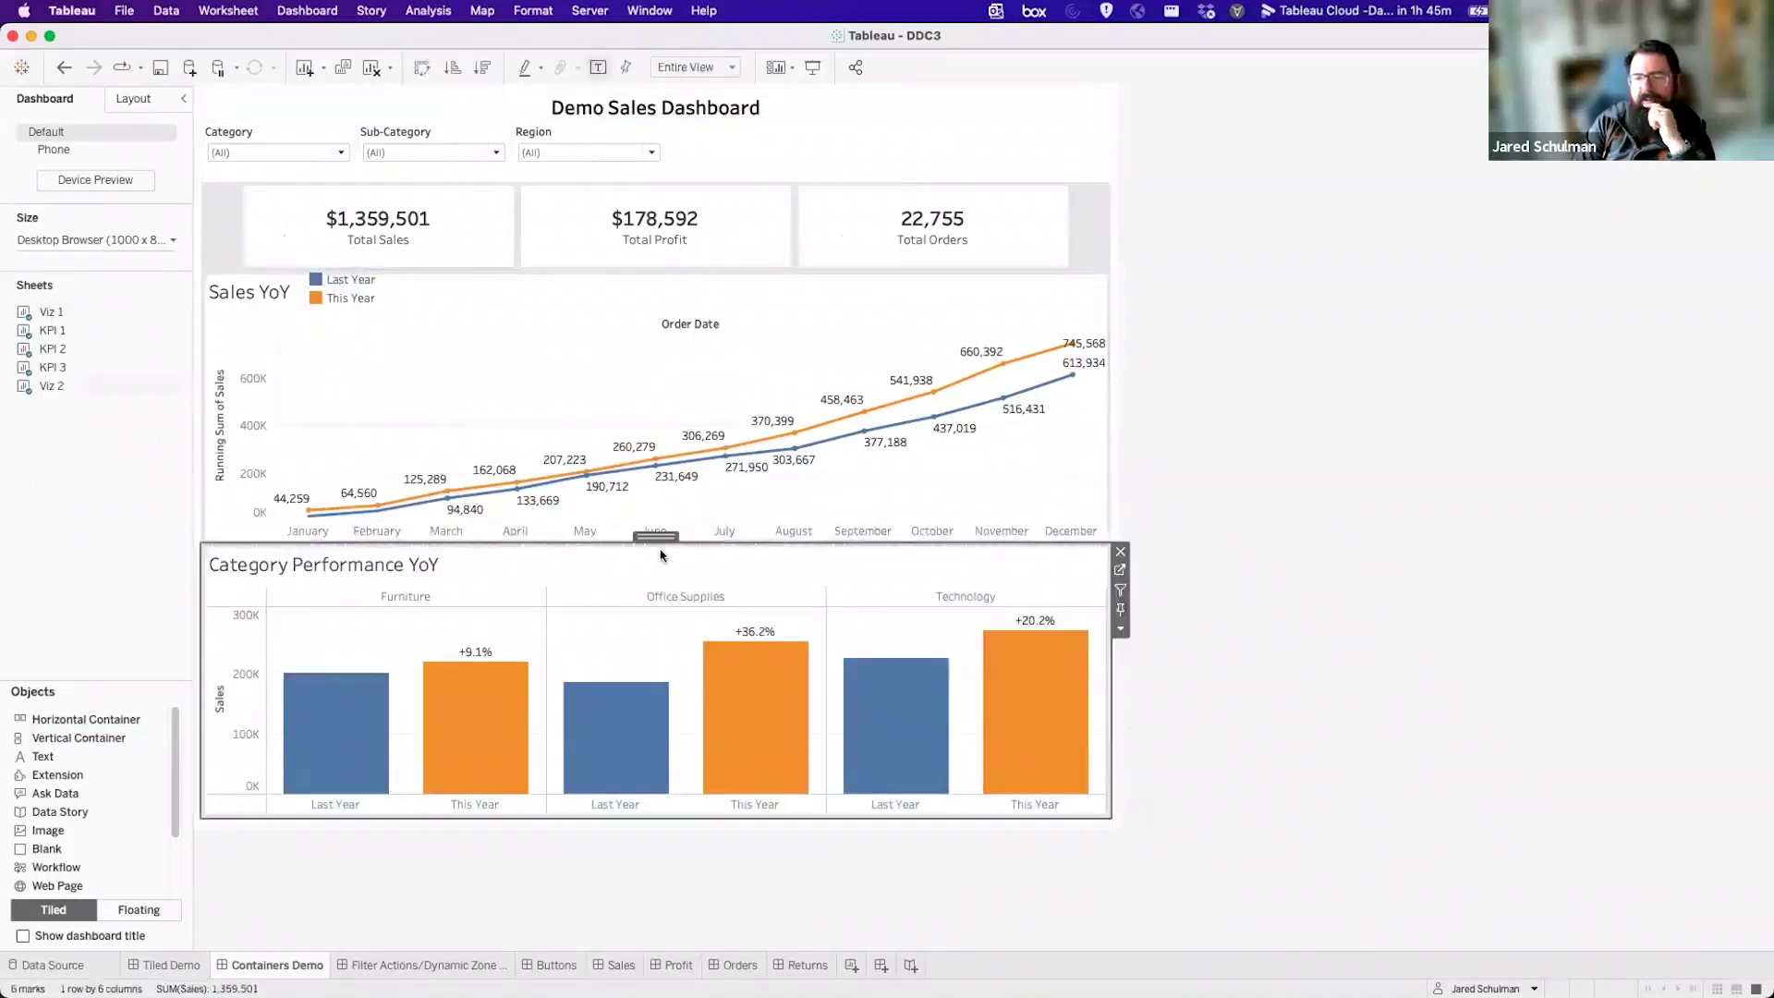
left_click(1113, 335)
left_click(1122, 318)
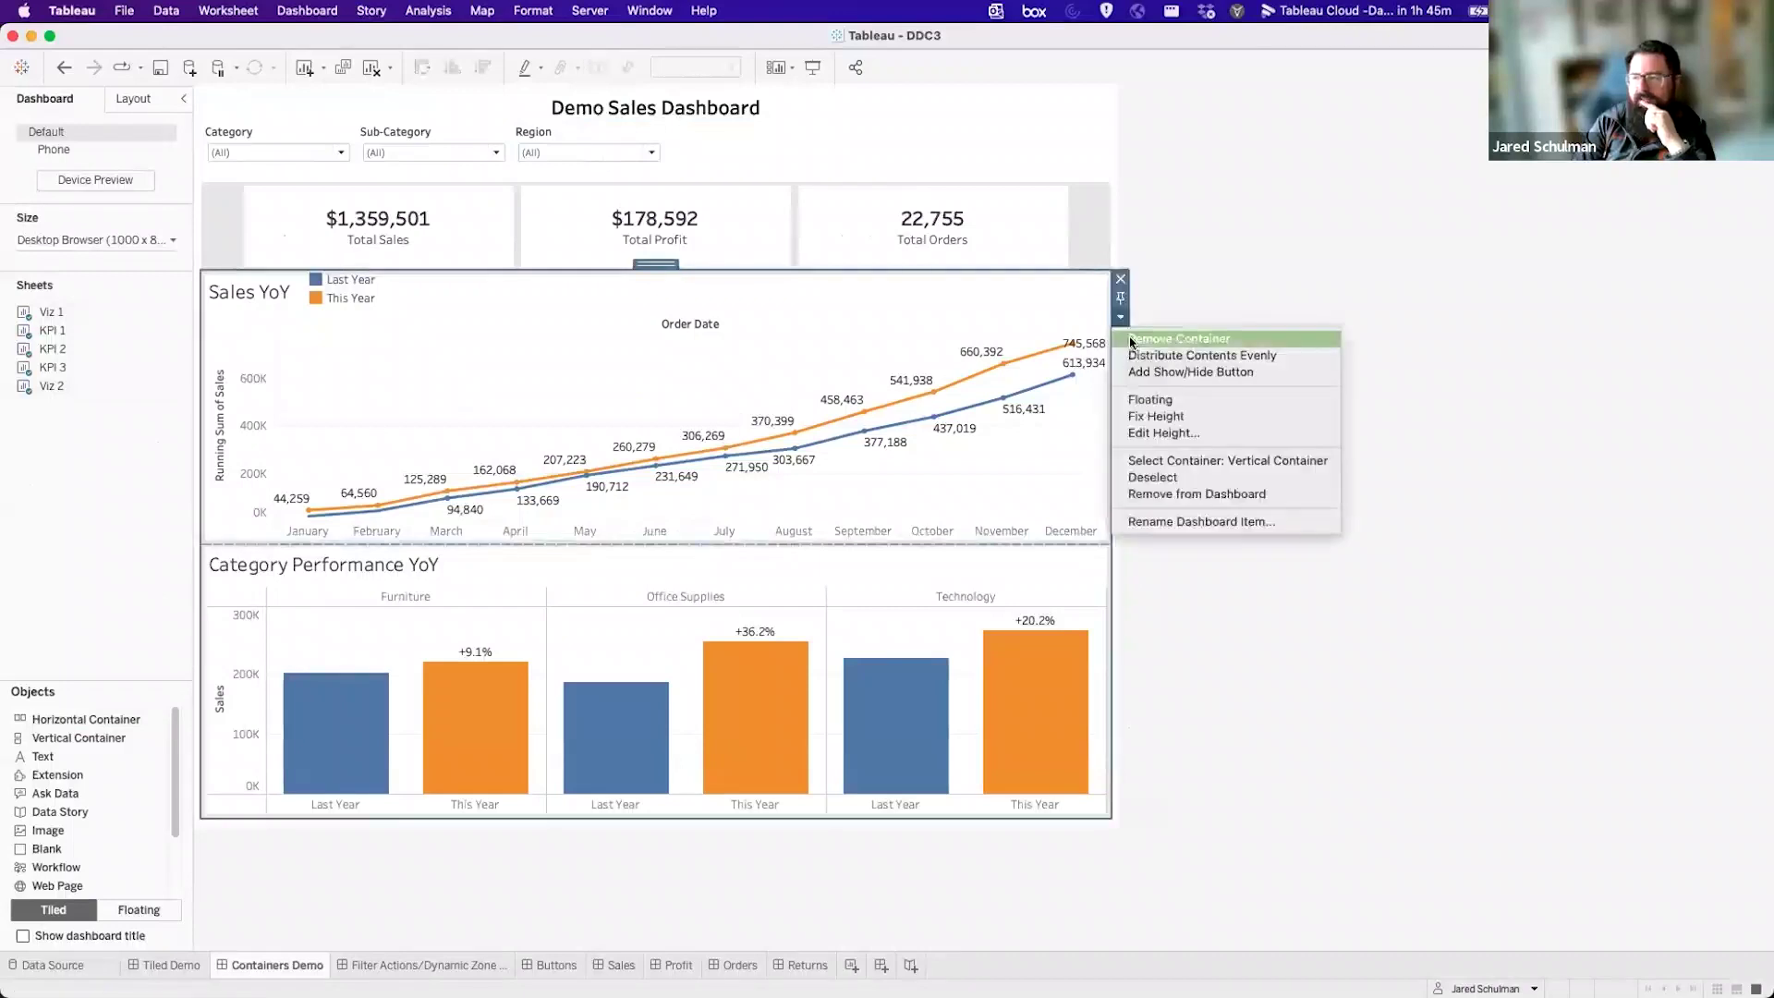
left_click(1162, 358)
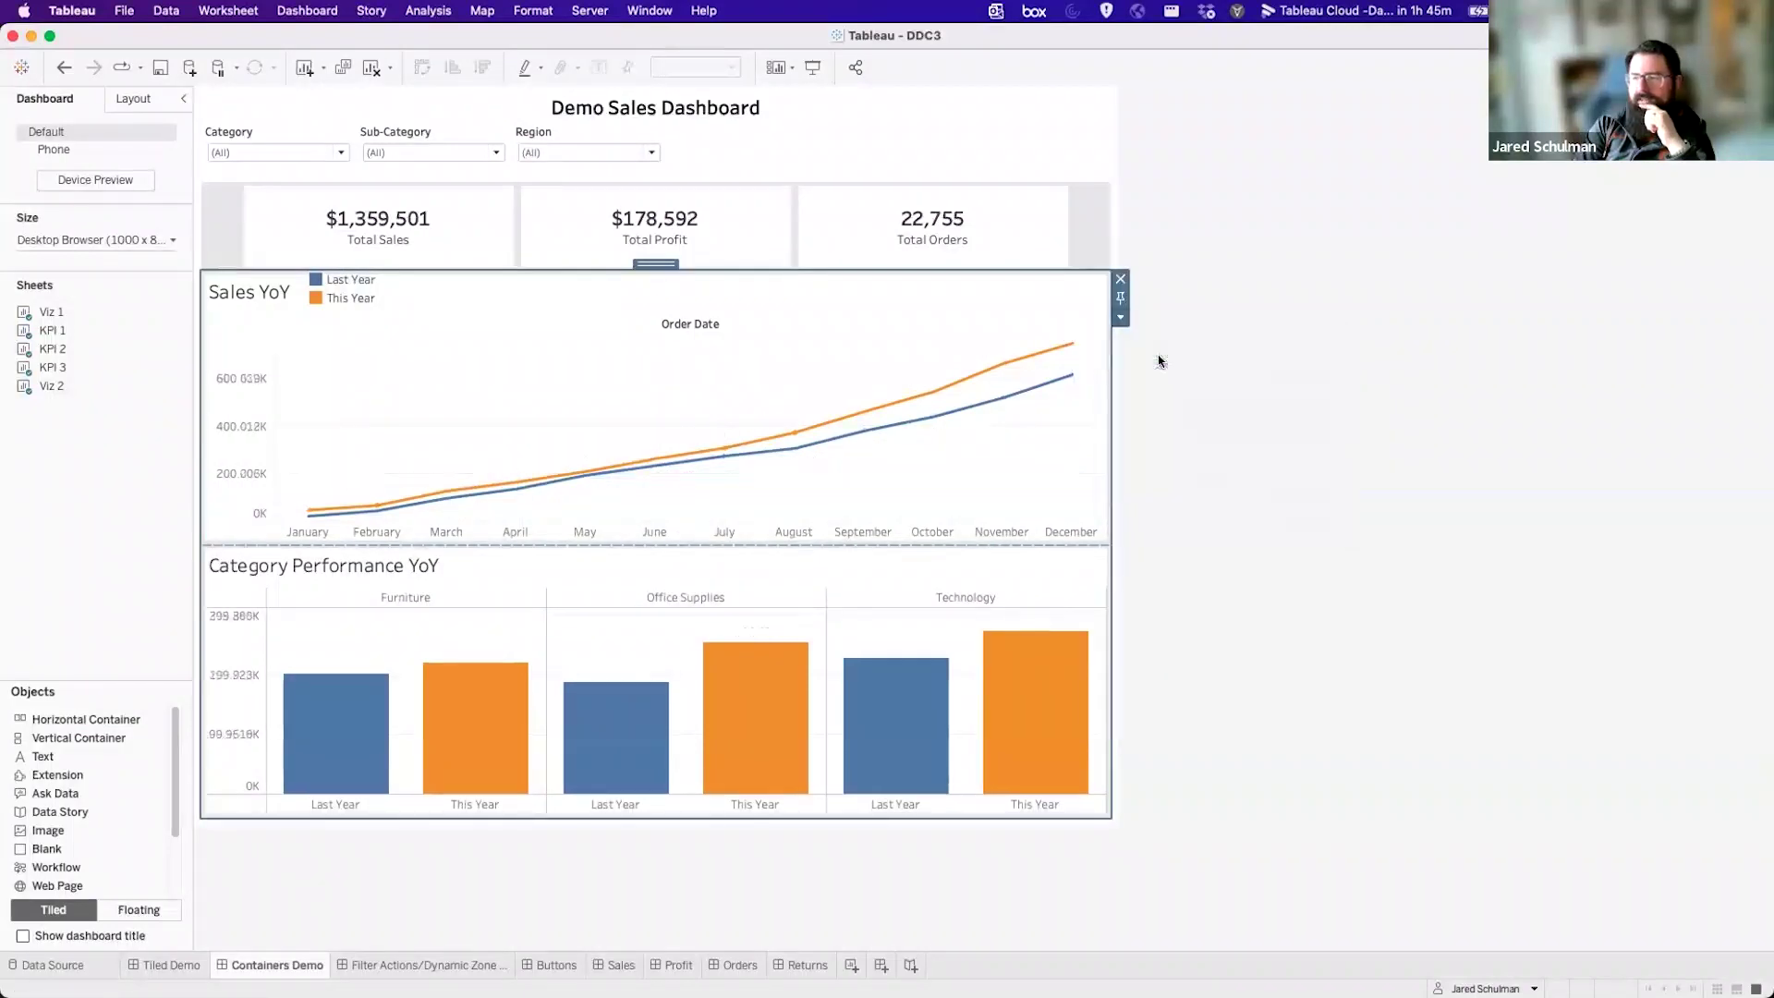
Check the layout sizes of both charts, their vertical container and the horizontal KPI container.
left_click(129, 98)
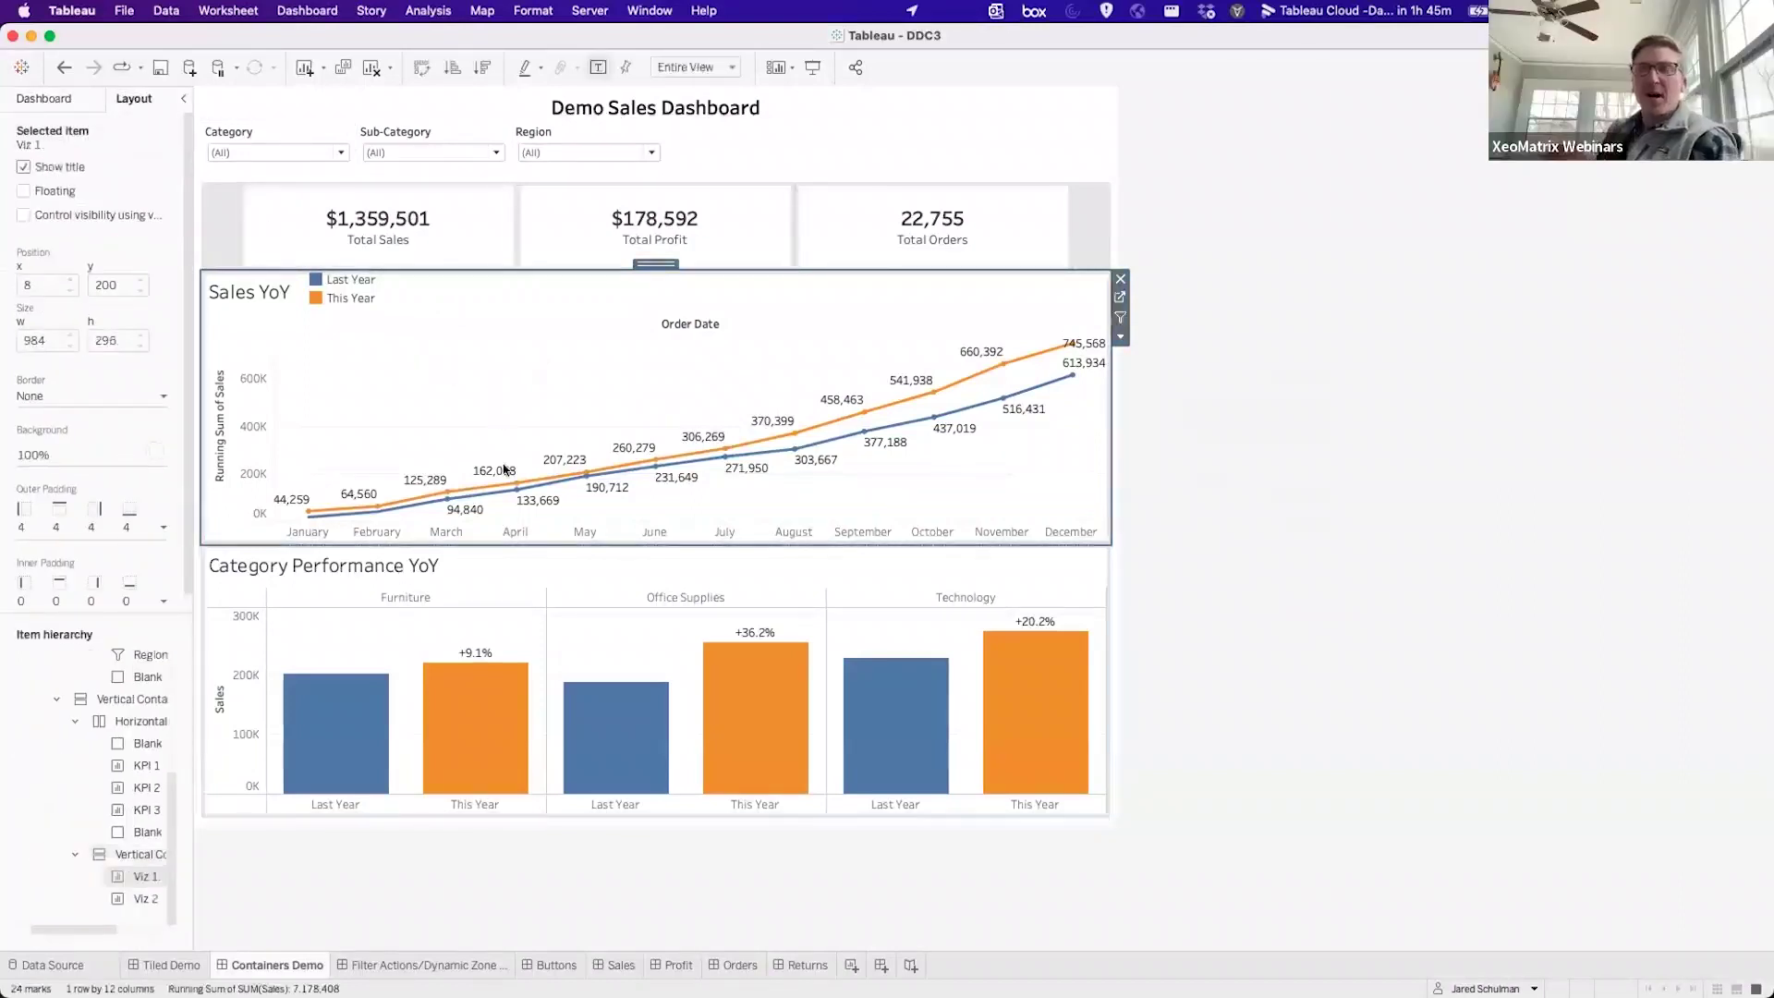
left_click(571, 578)
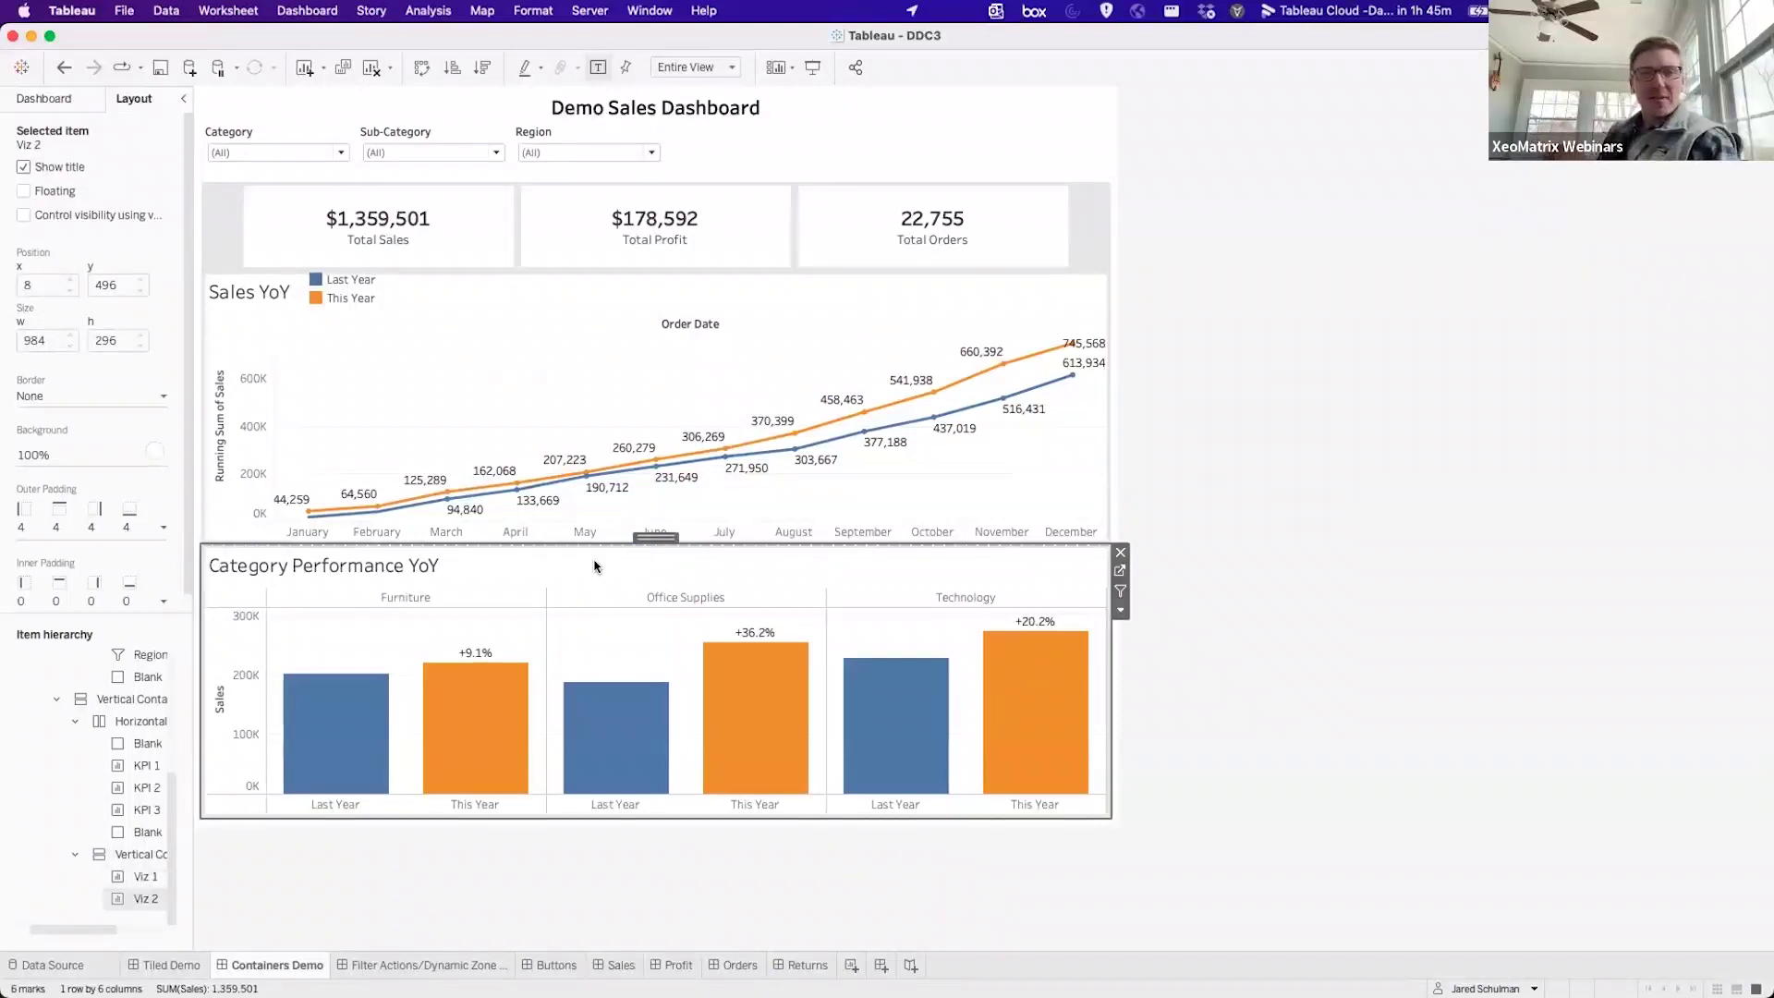
double_click(653, 539)
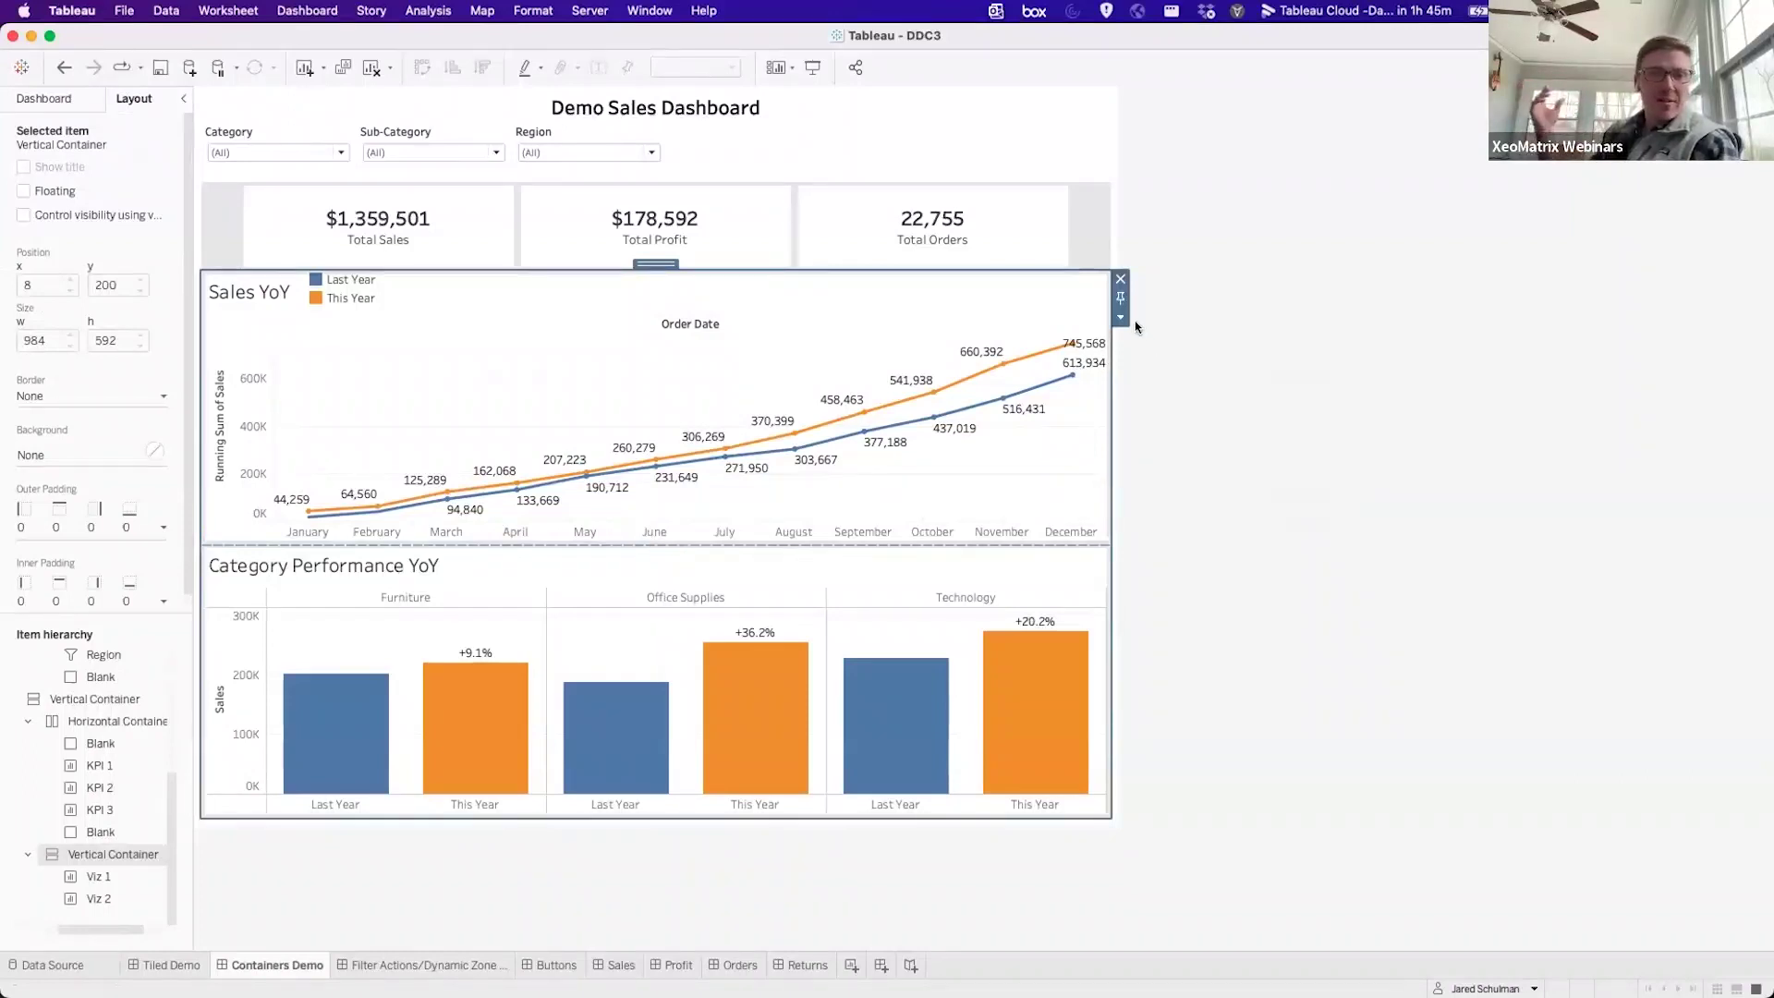
left_click(1088, 173)
double_click(1089, 173)
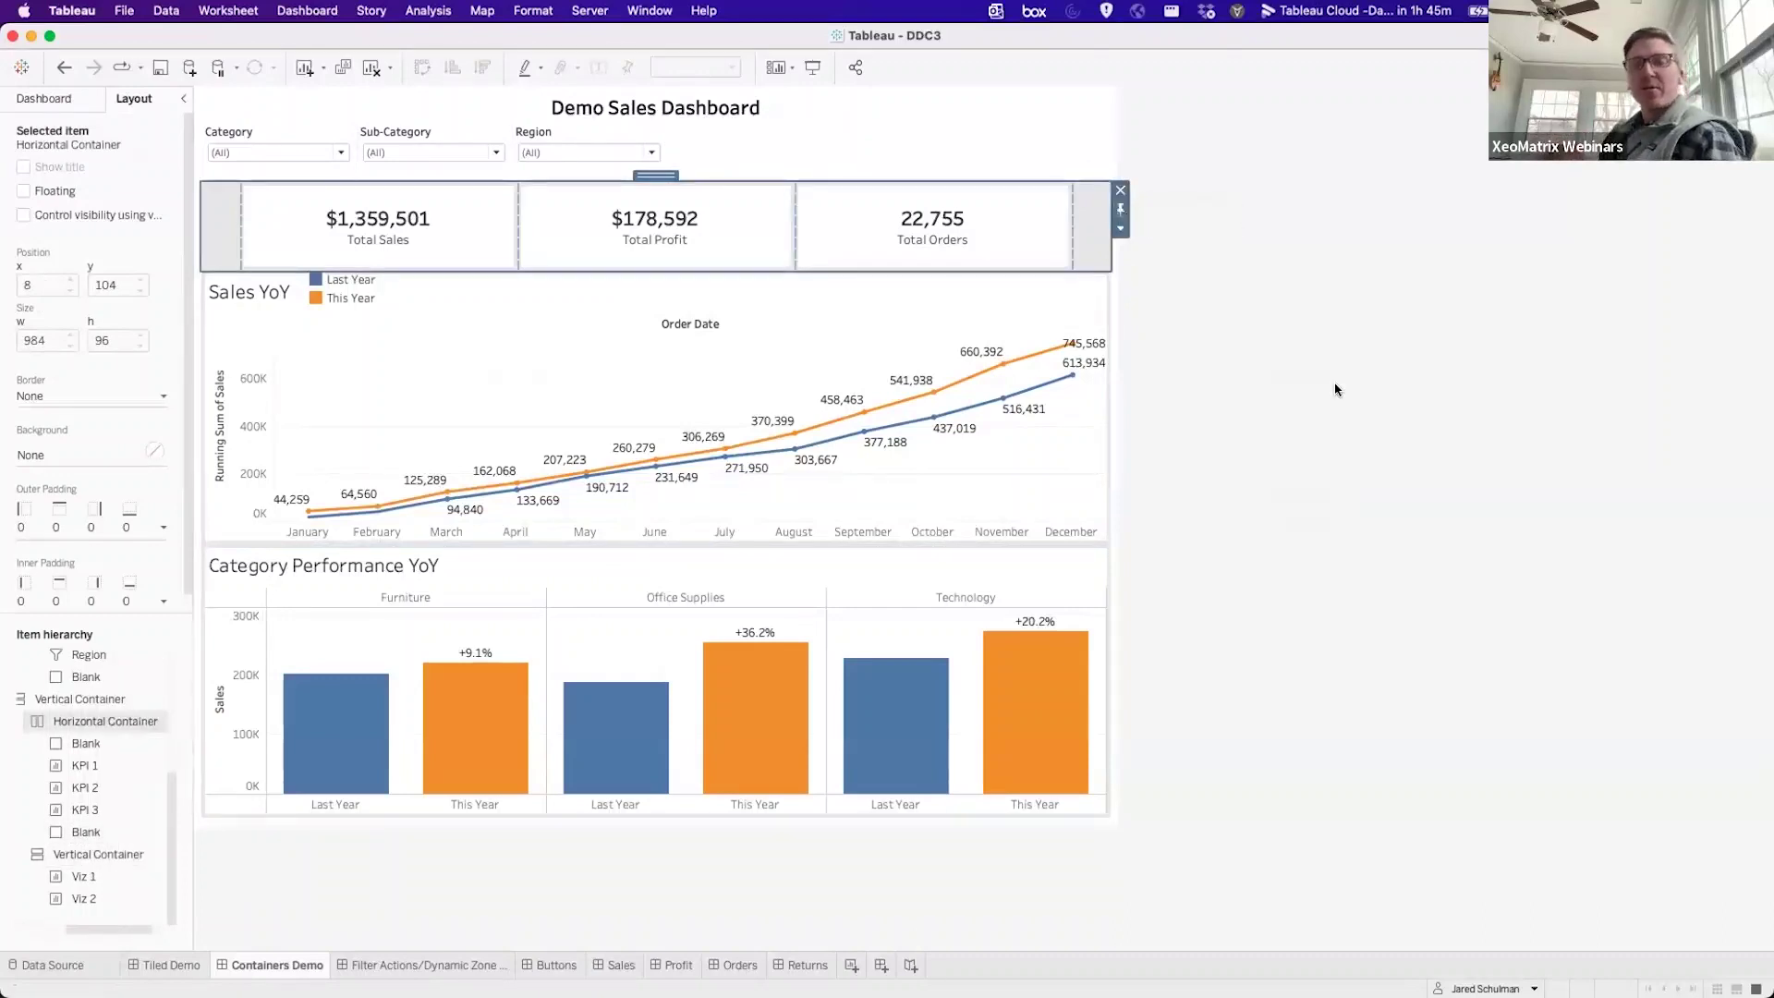
Select the parent vertical container of the Sales YoY chart through the chart's own options.
left_click(1072, 305)
left_click(1120, 340)
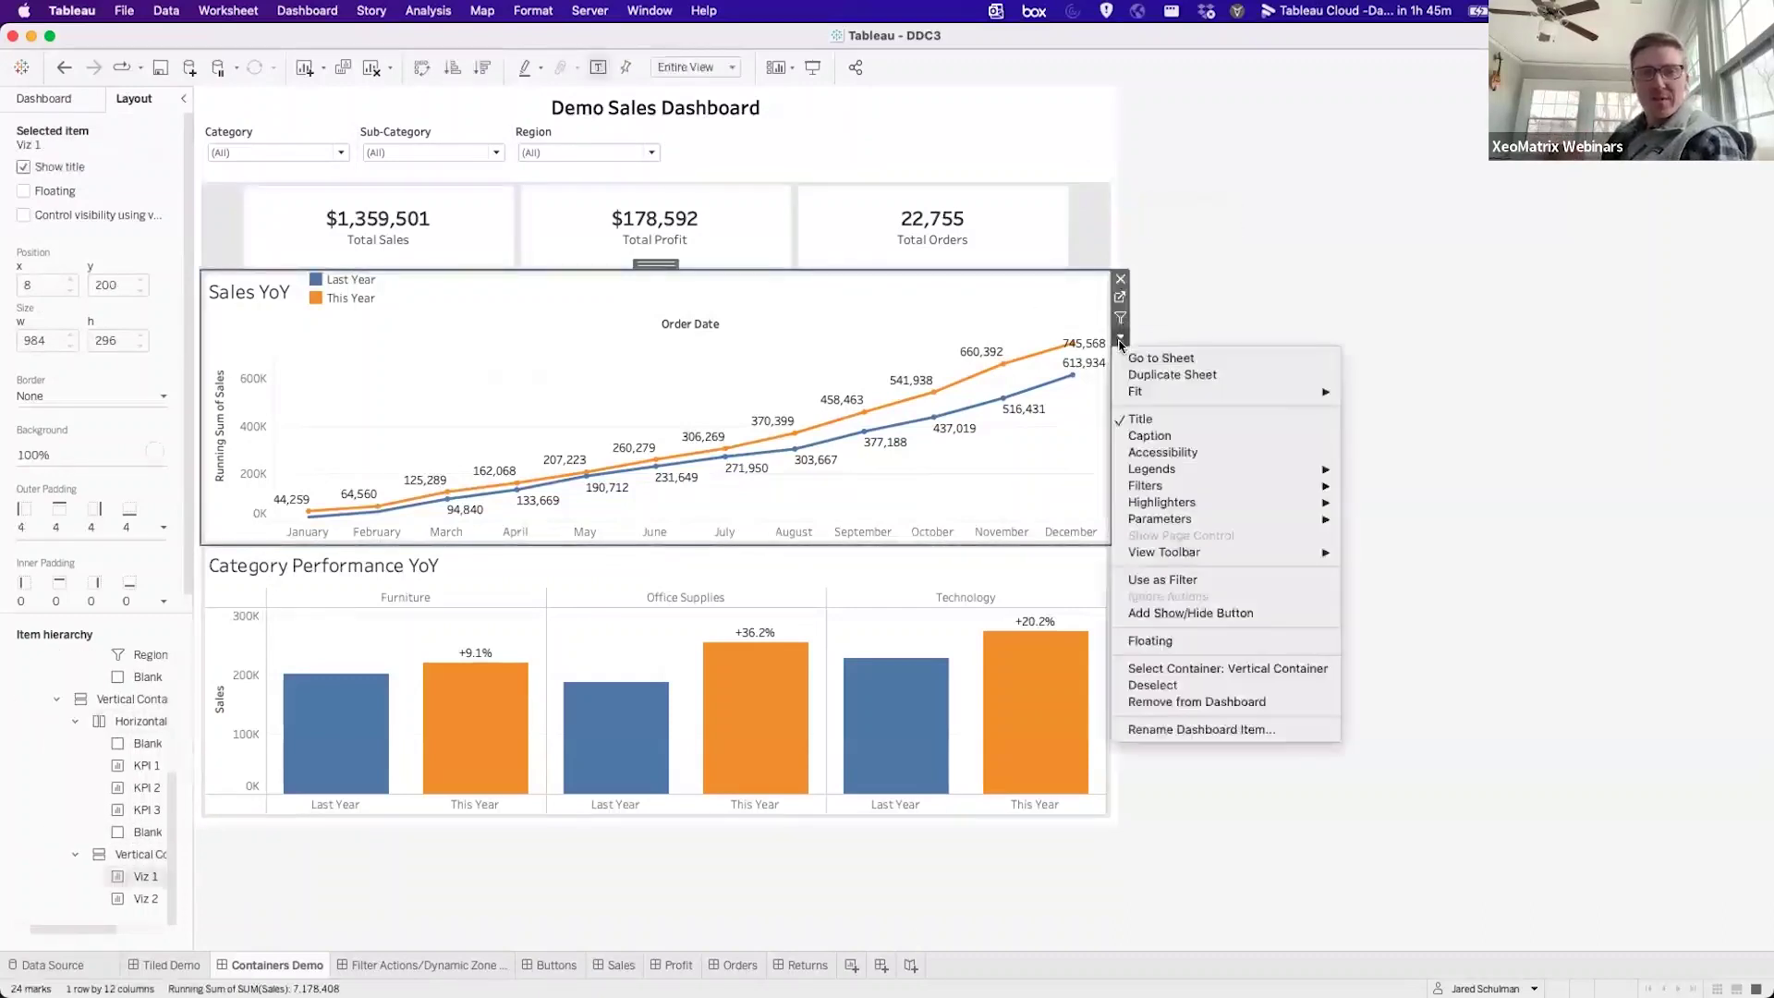
left_click(1224, 669)
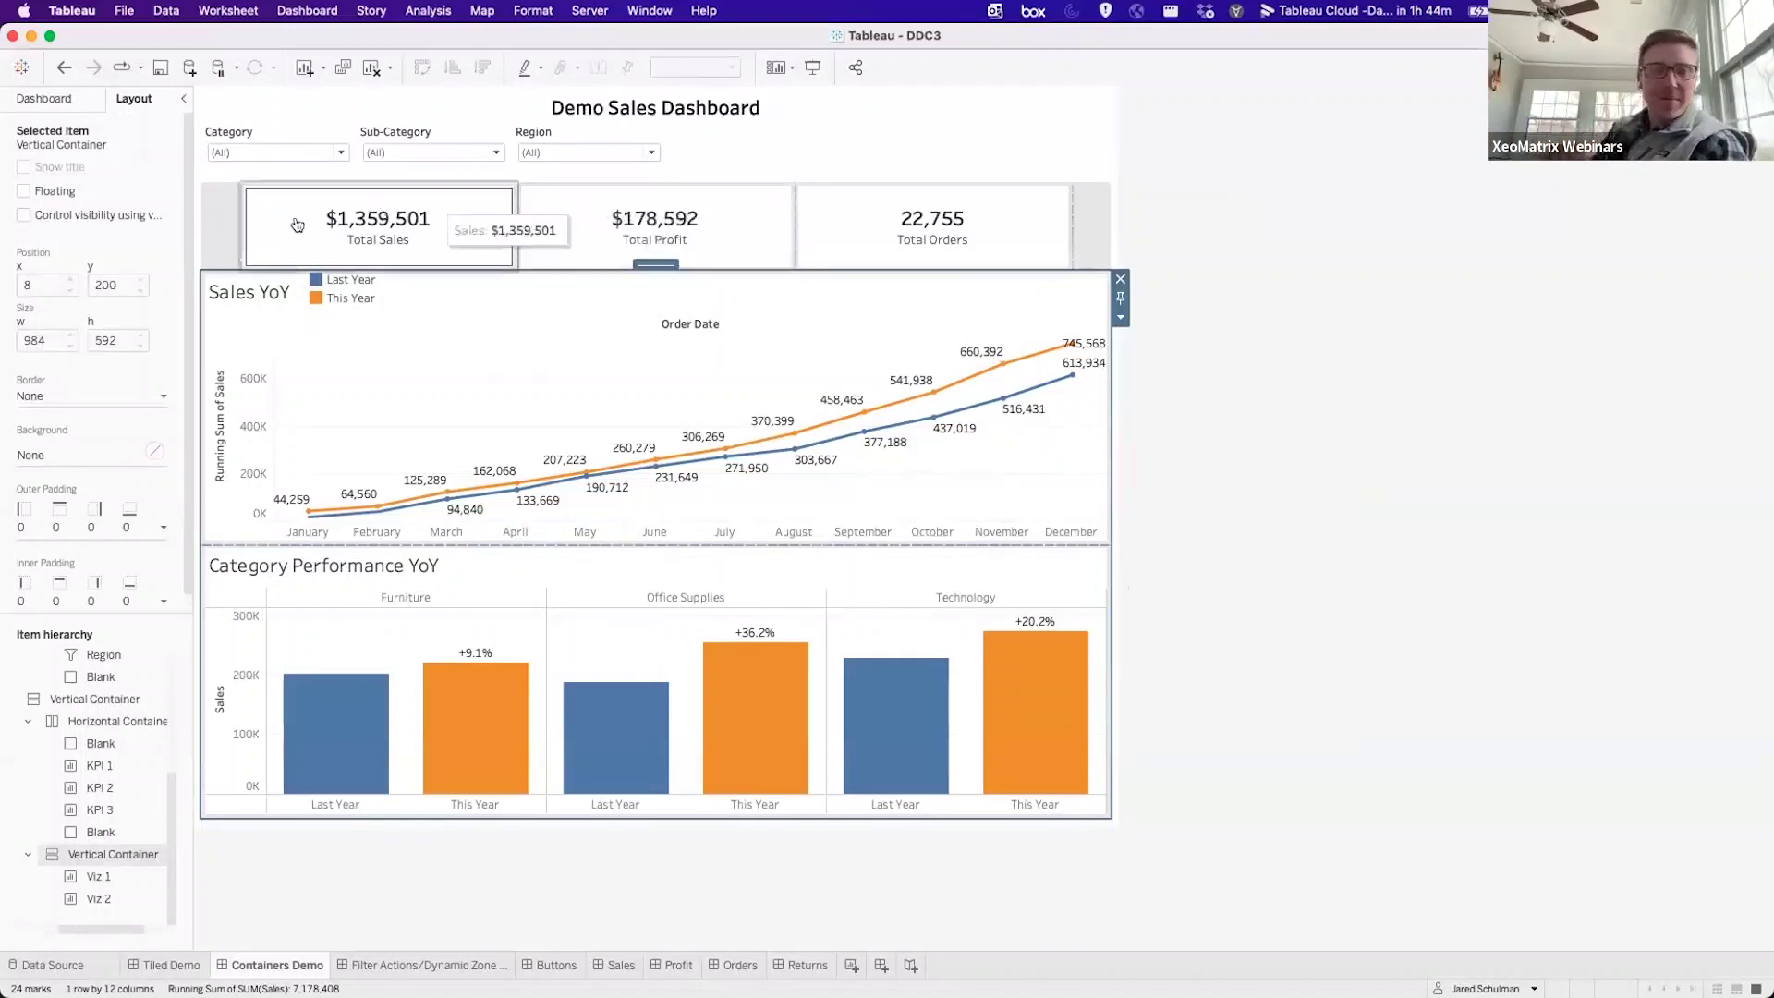
Step up from the Total Sales KPI through its parent horizontal container and vertical container to the Tiled container.
left_click(477, 242)
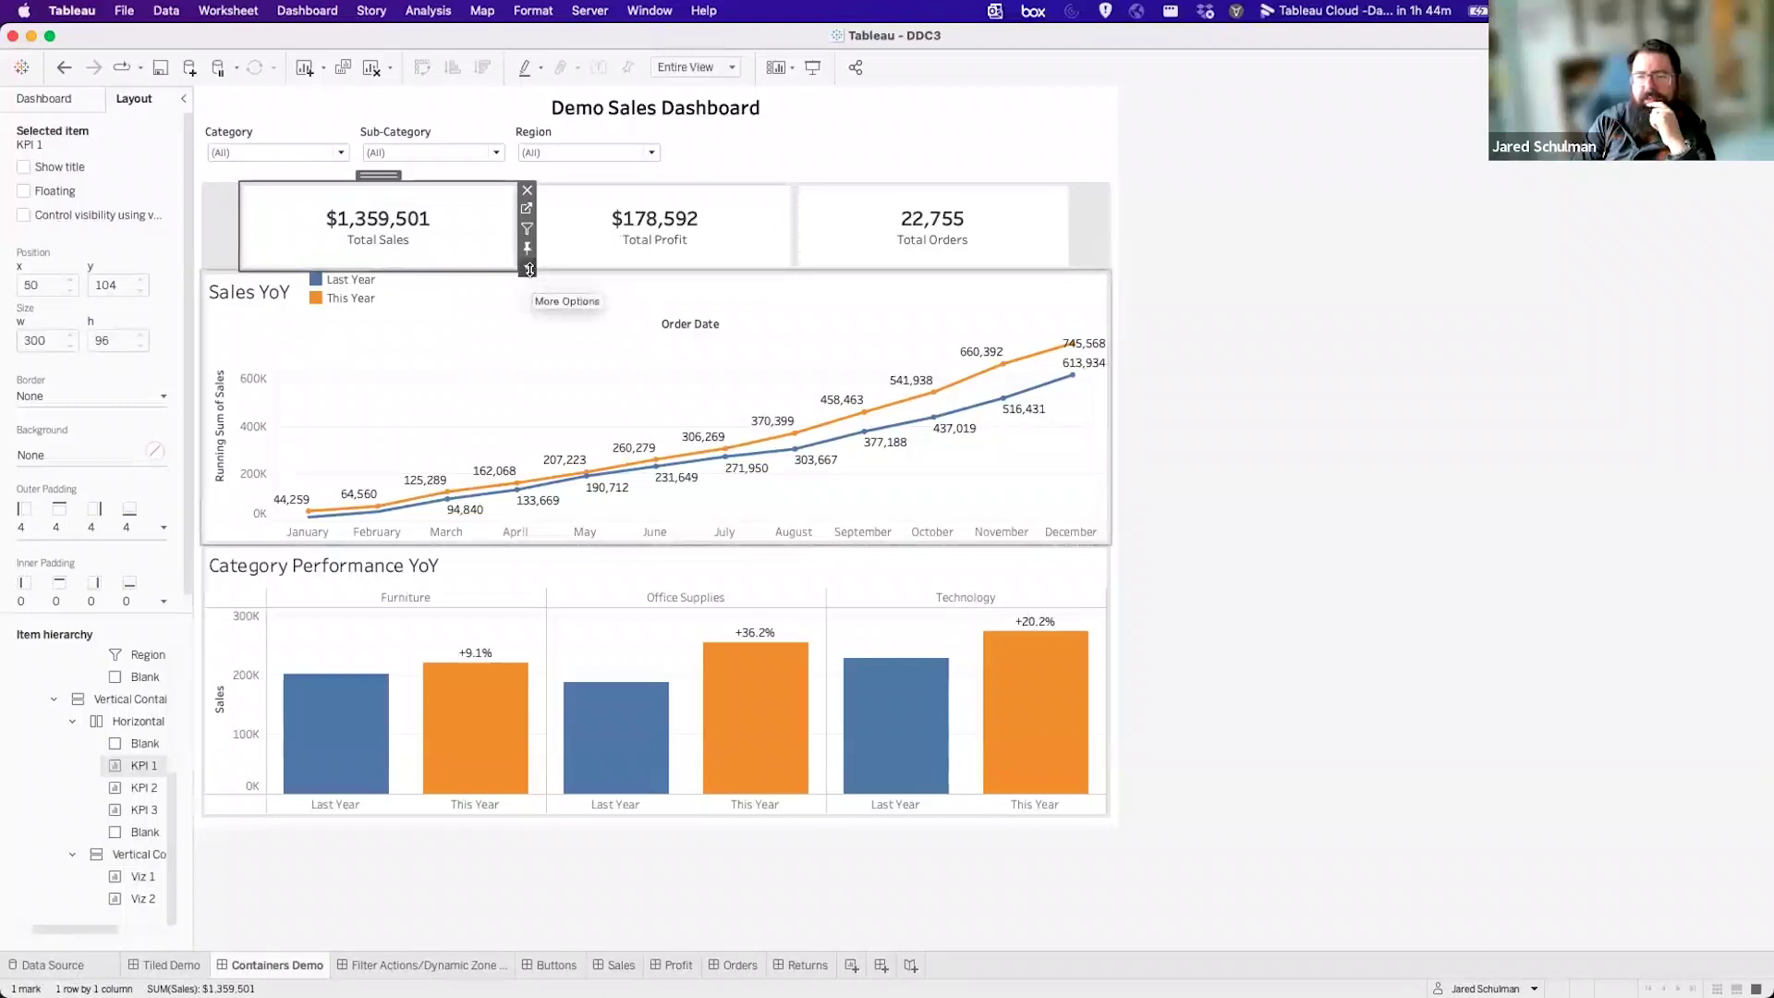
left_click(527, 268)
left_click(632, 619)
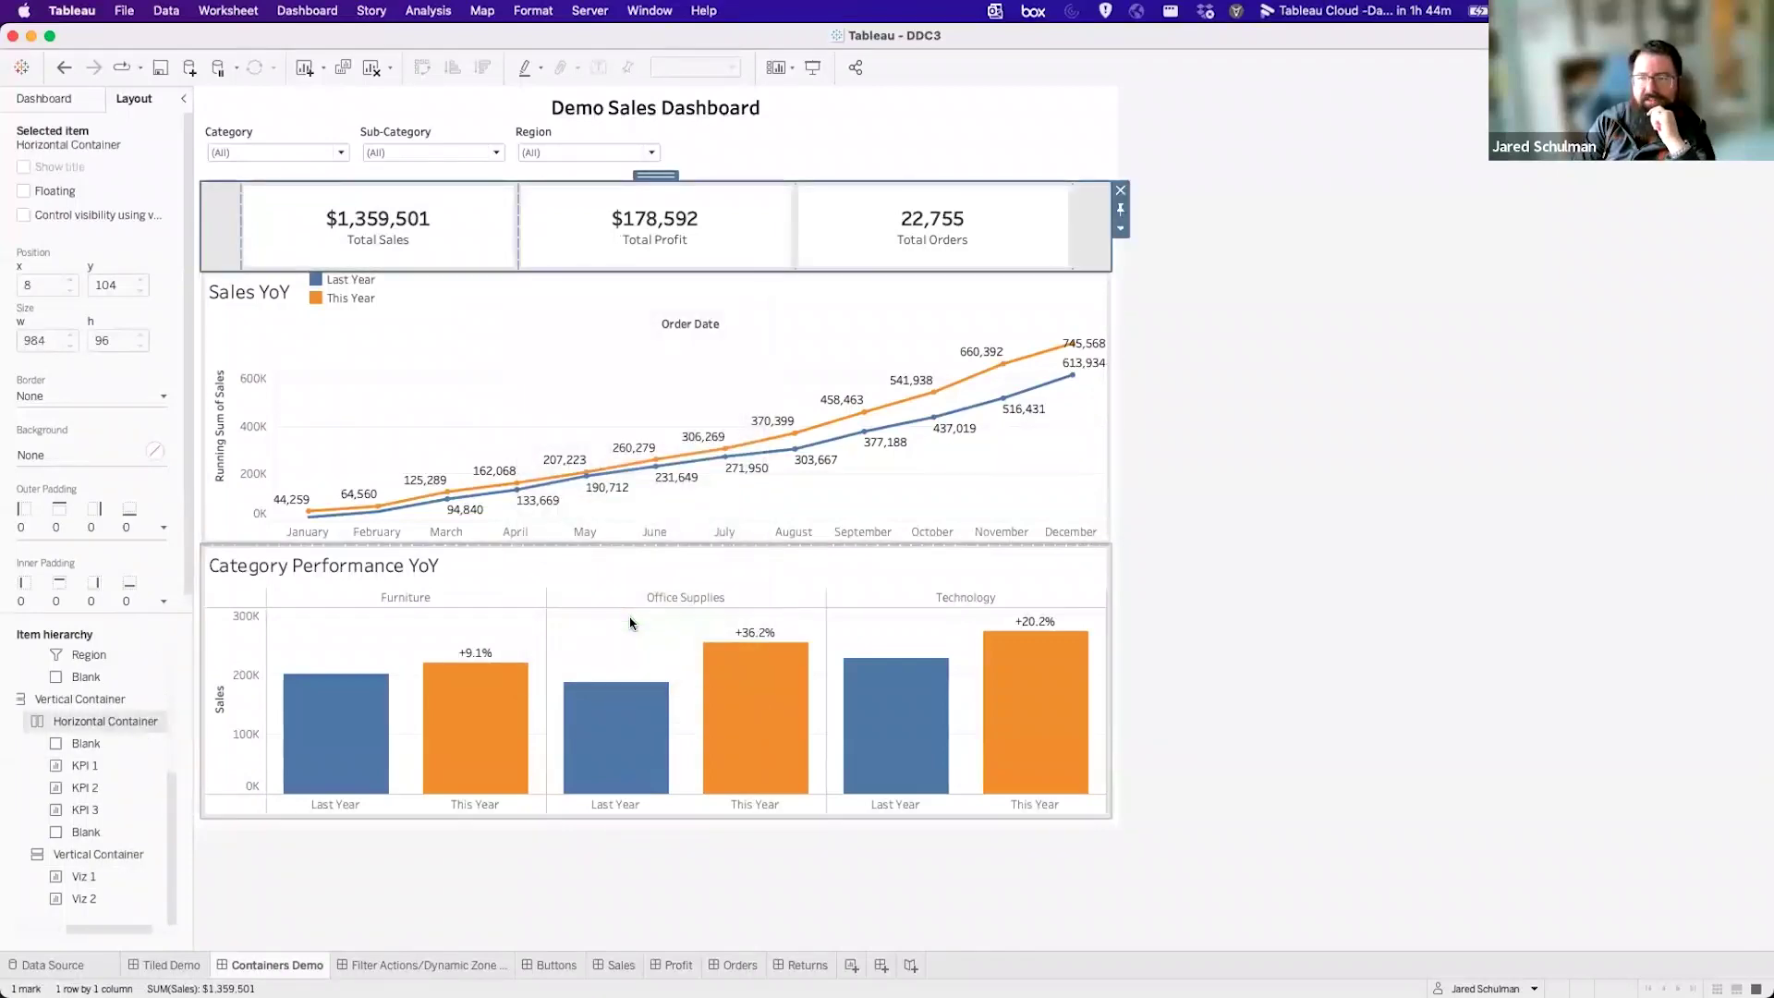
left_click(1121, 228)
left_click(1180, 372)
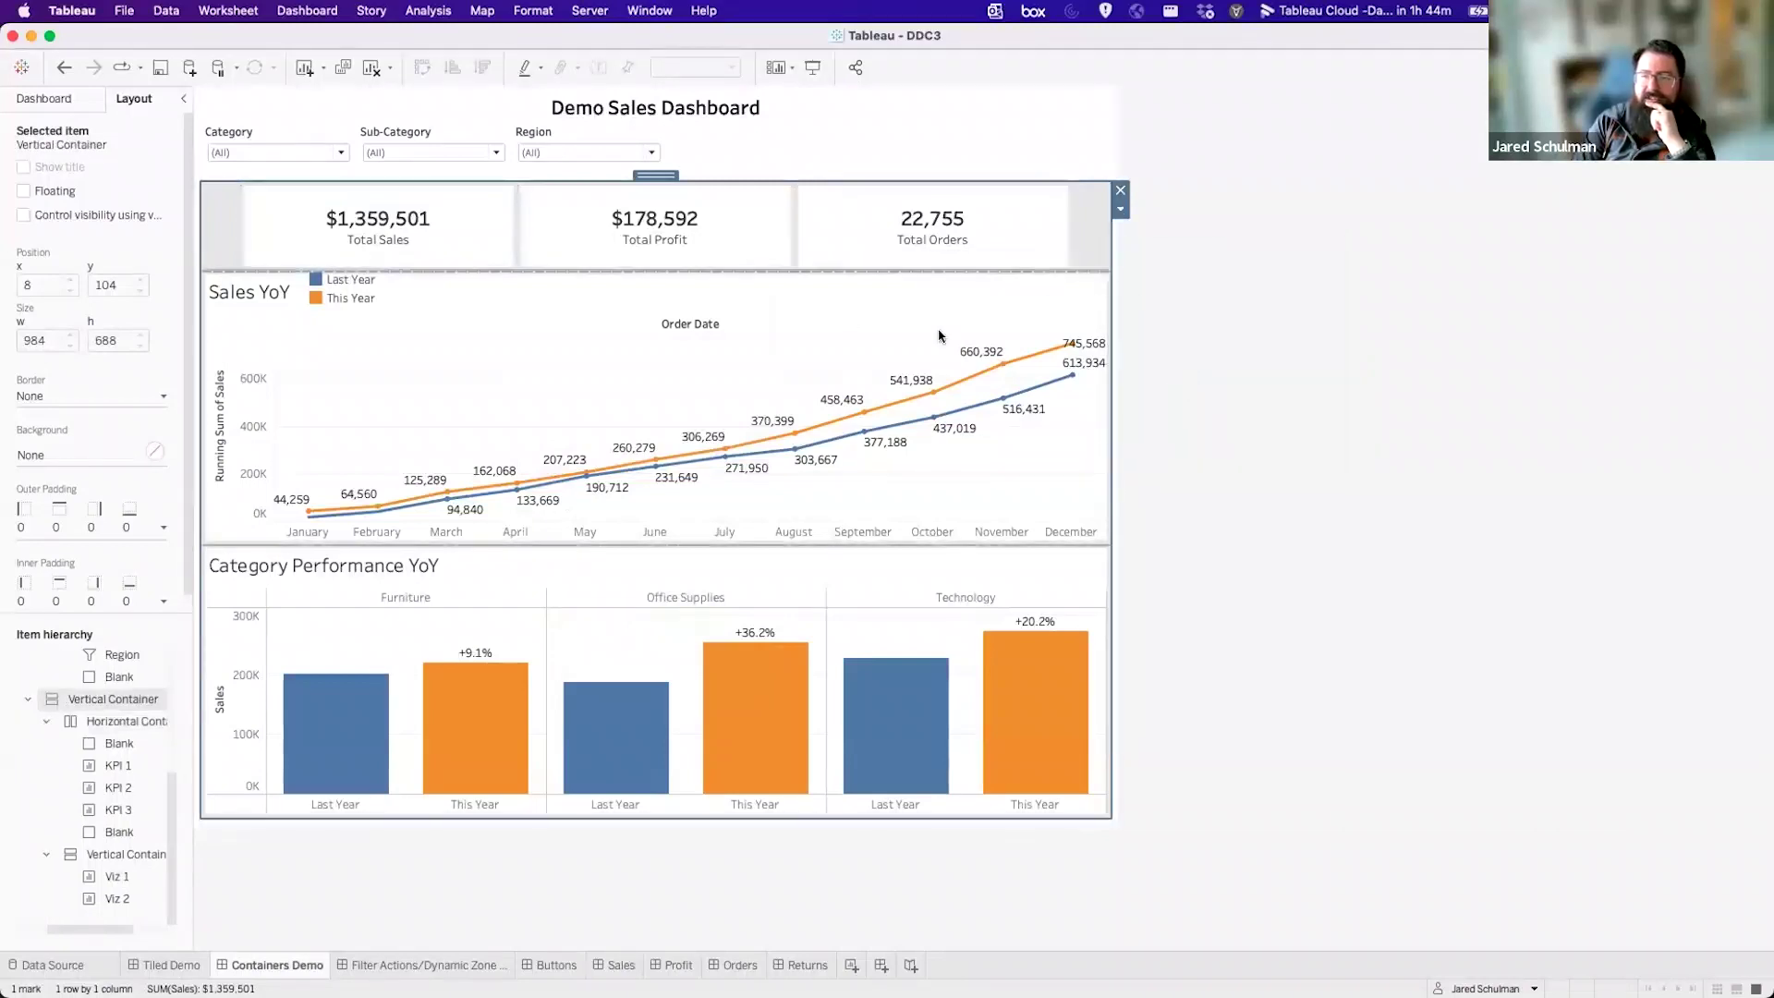
left_click(1122, 219)
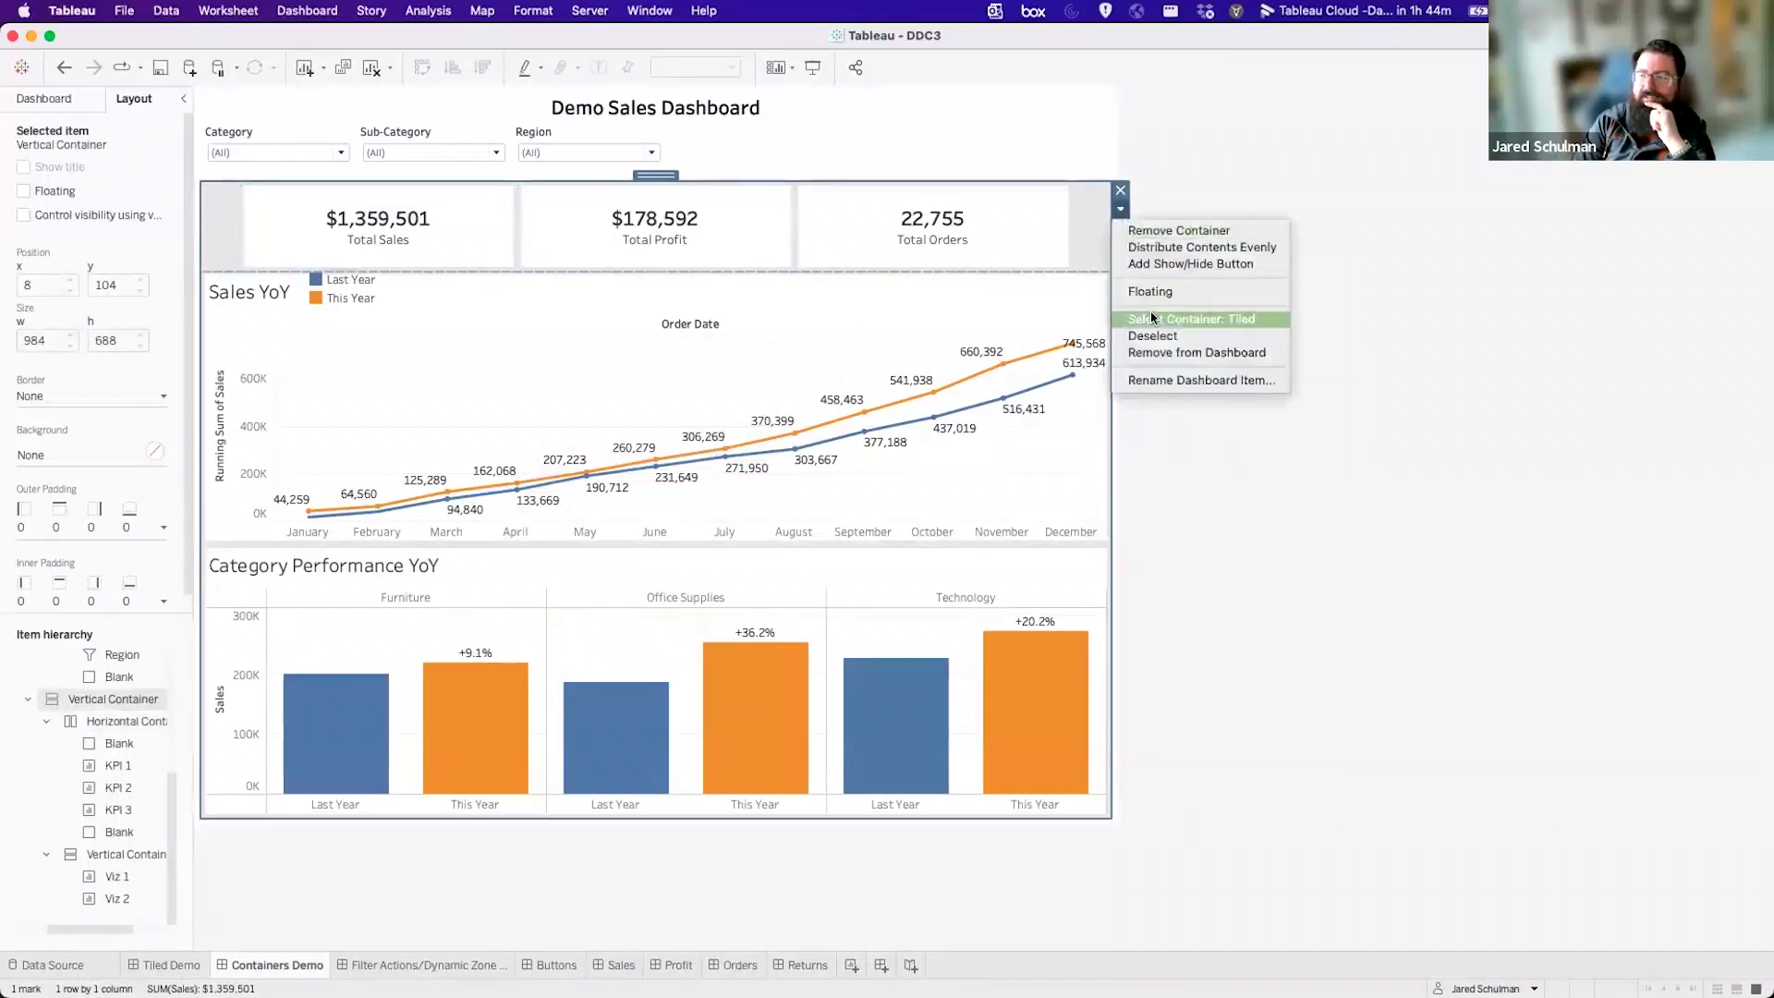
left_click(1150, 312)
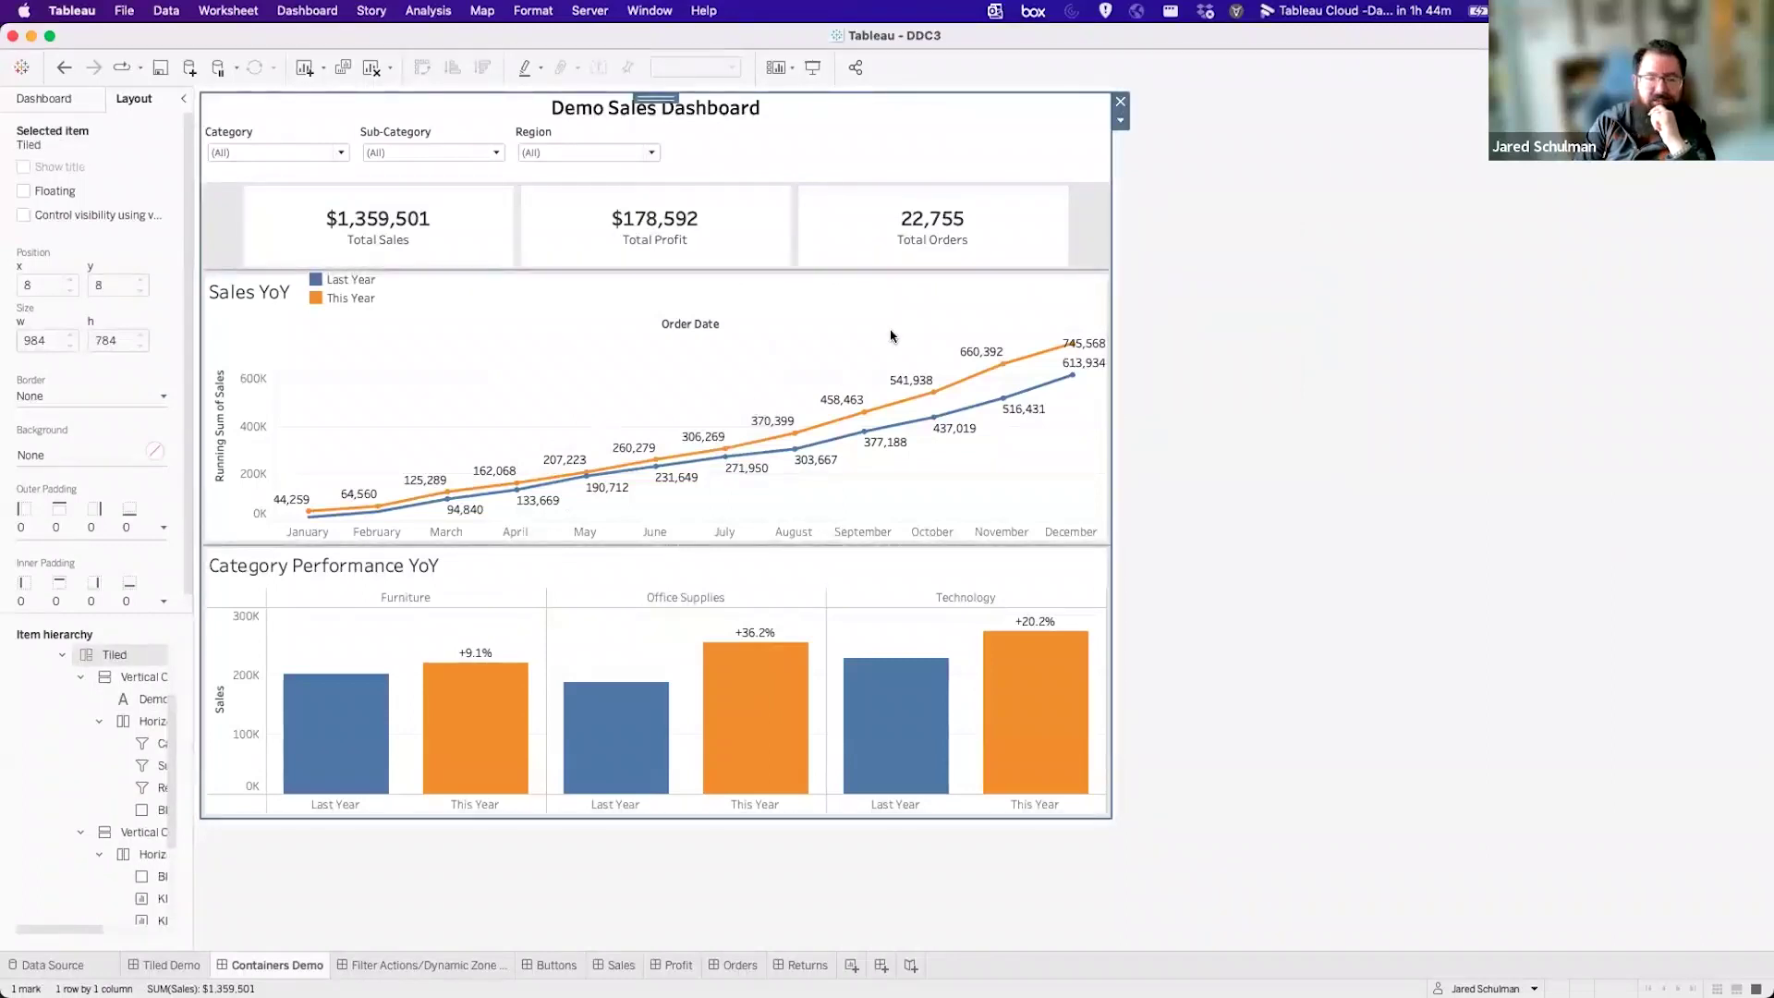
left_click(1324, 402)
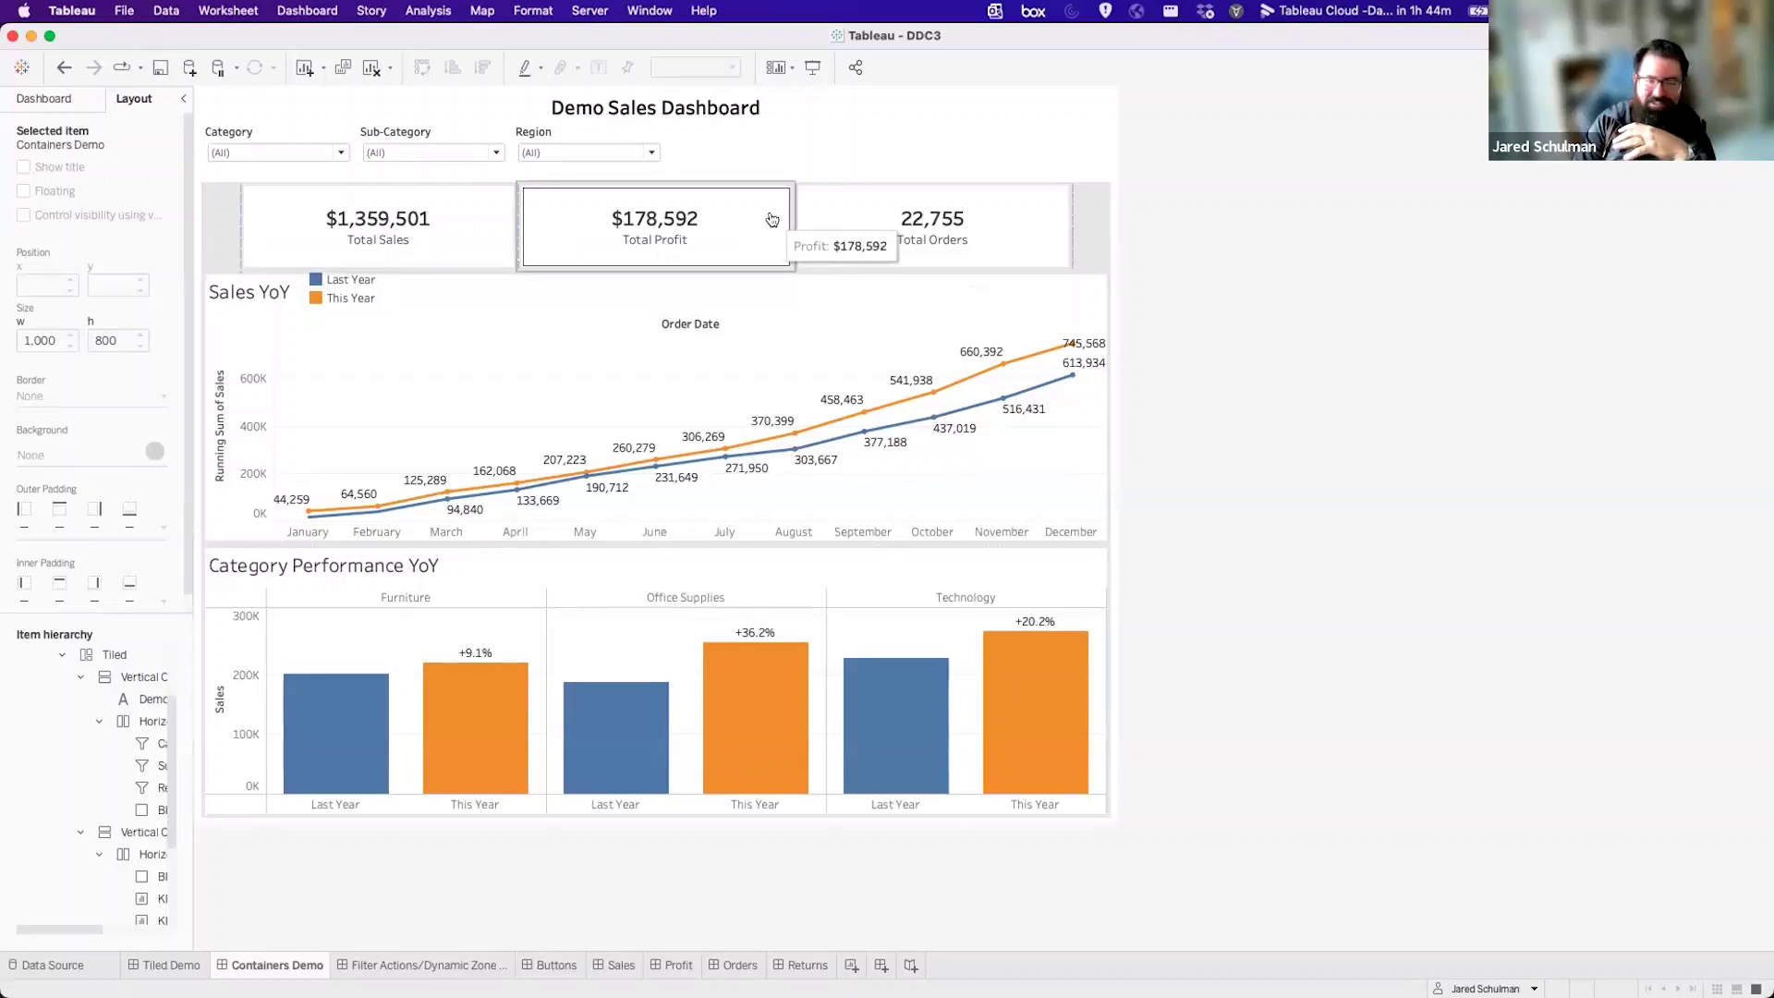
Select the Total Sales KPI's parent horizontal container again and review the options available for that container.
left_click(462, 237)
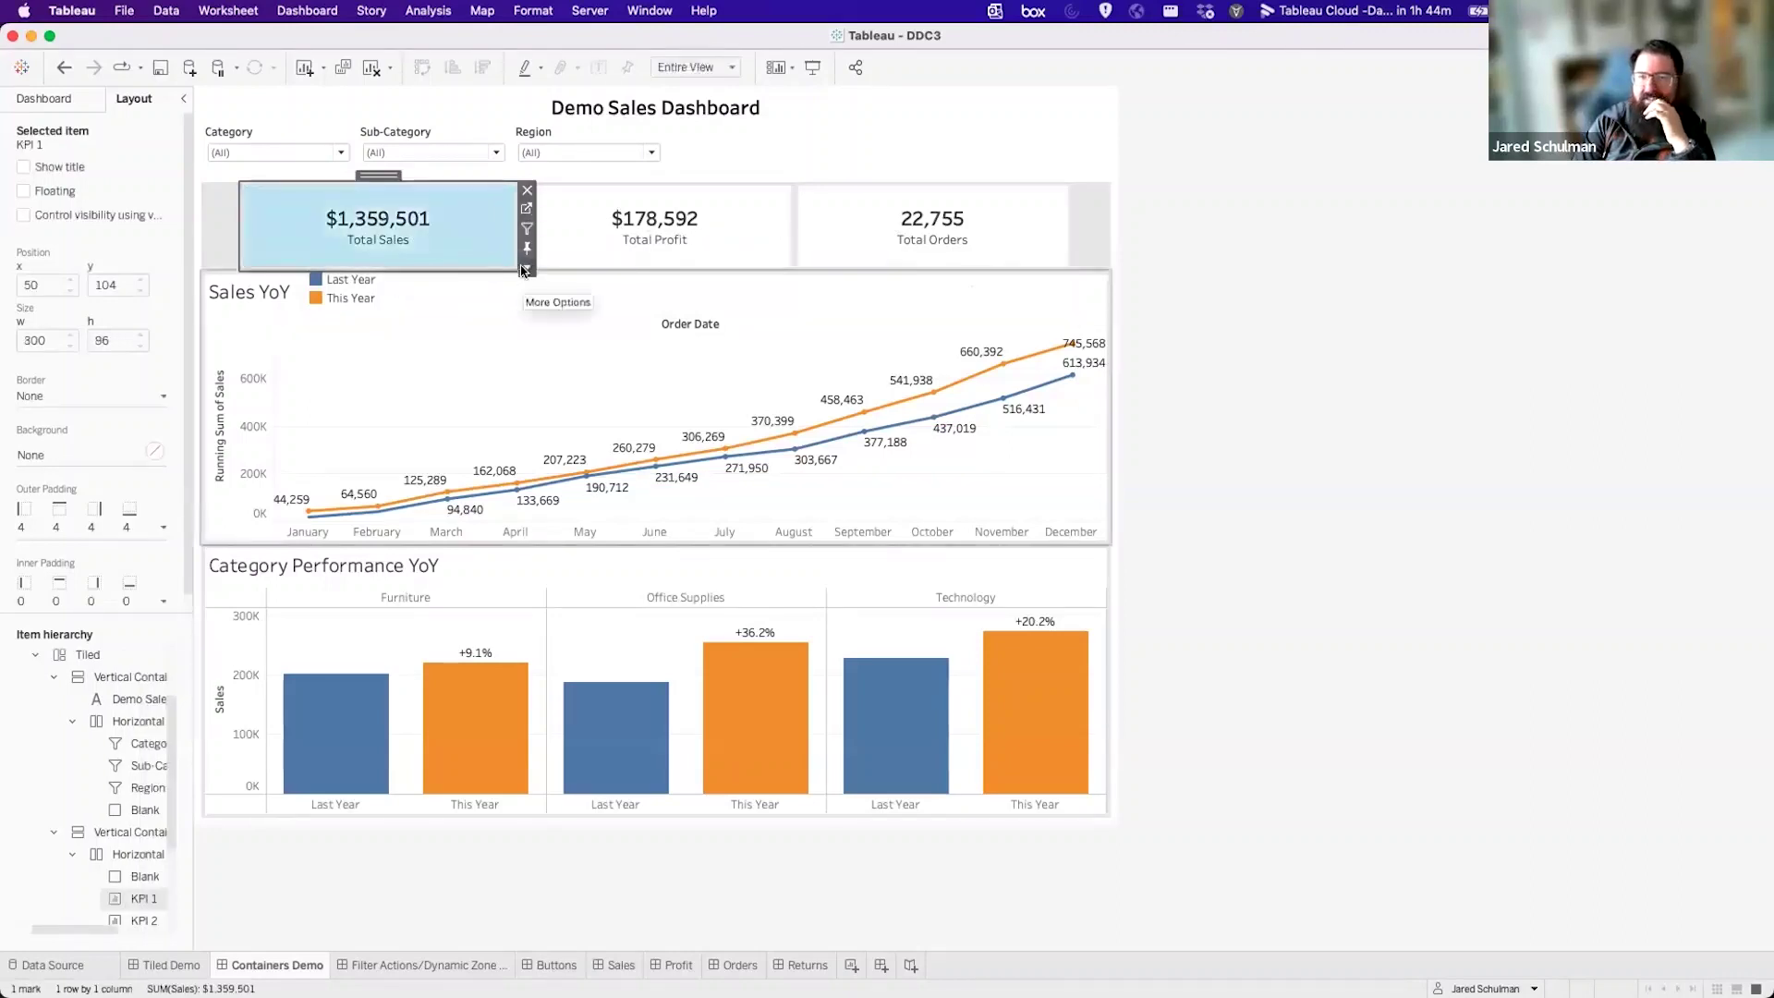
left_click(526, 271)
left_click(601, 613)
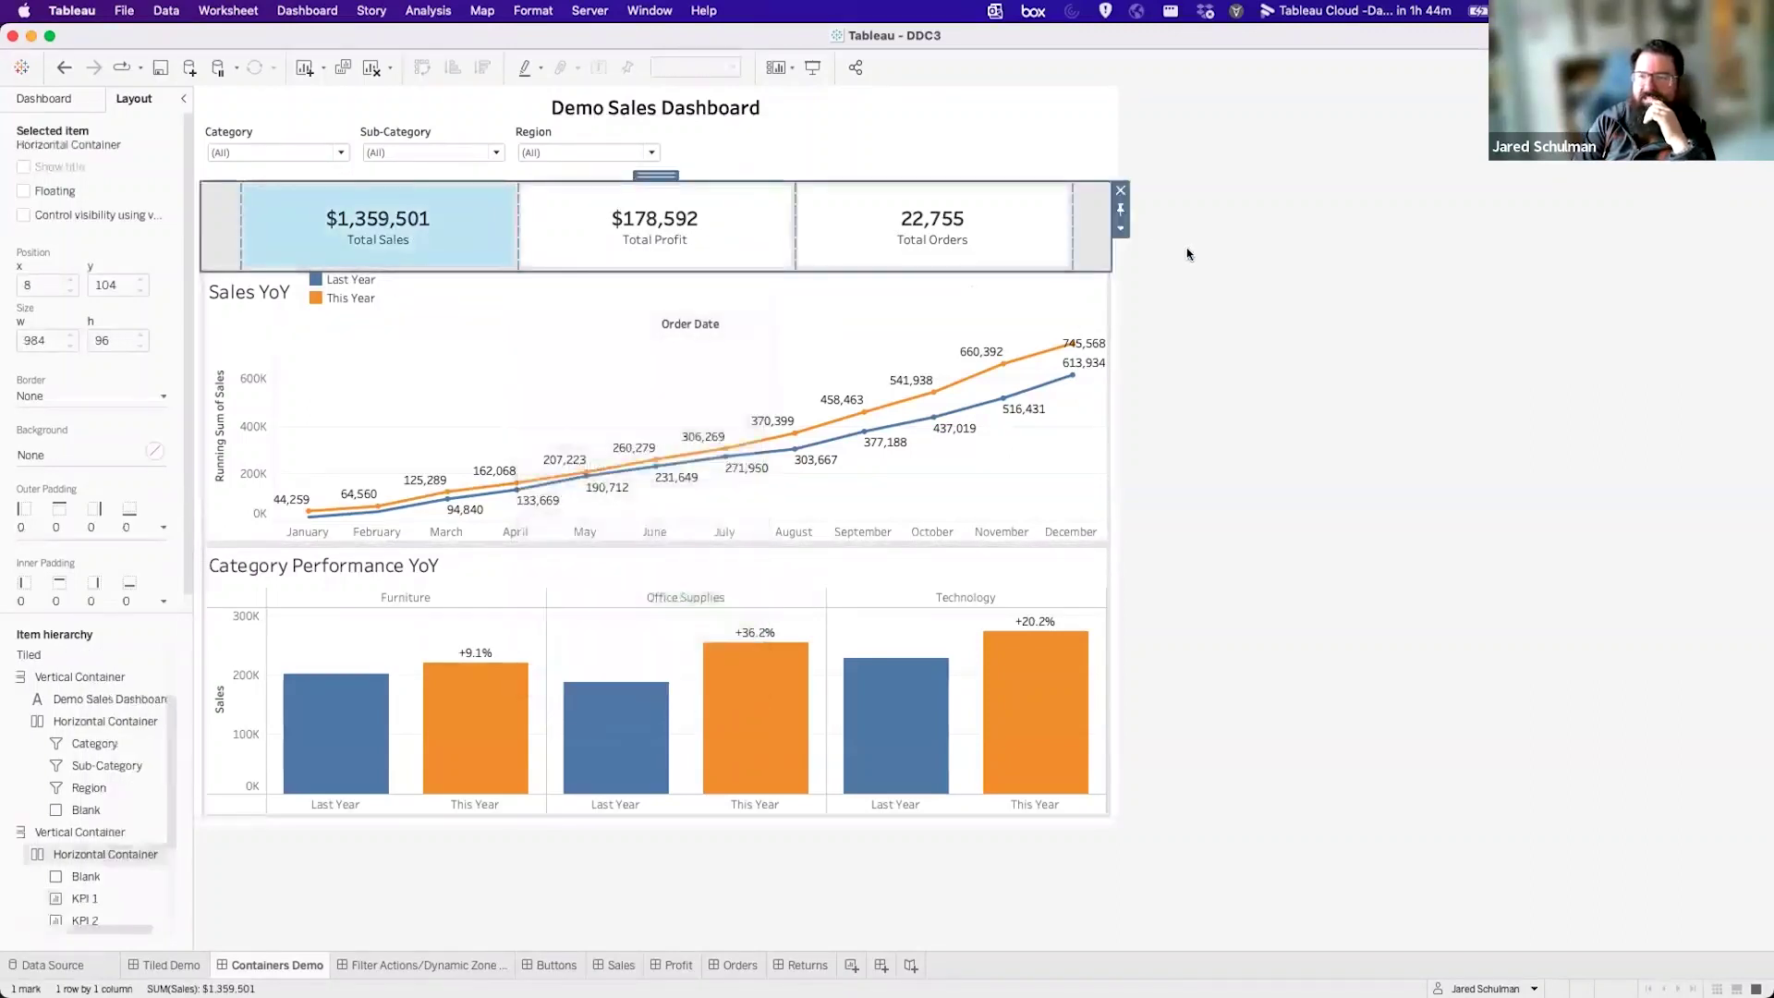
left_click(1121, 228)
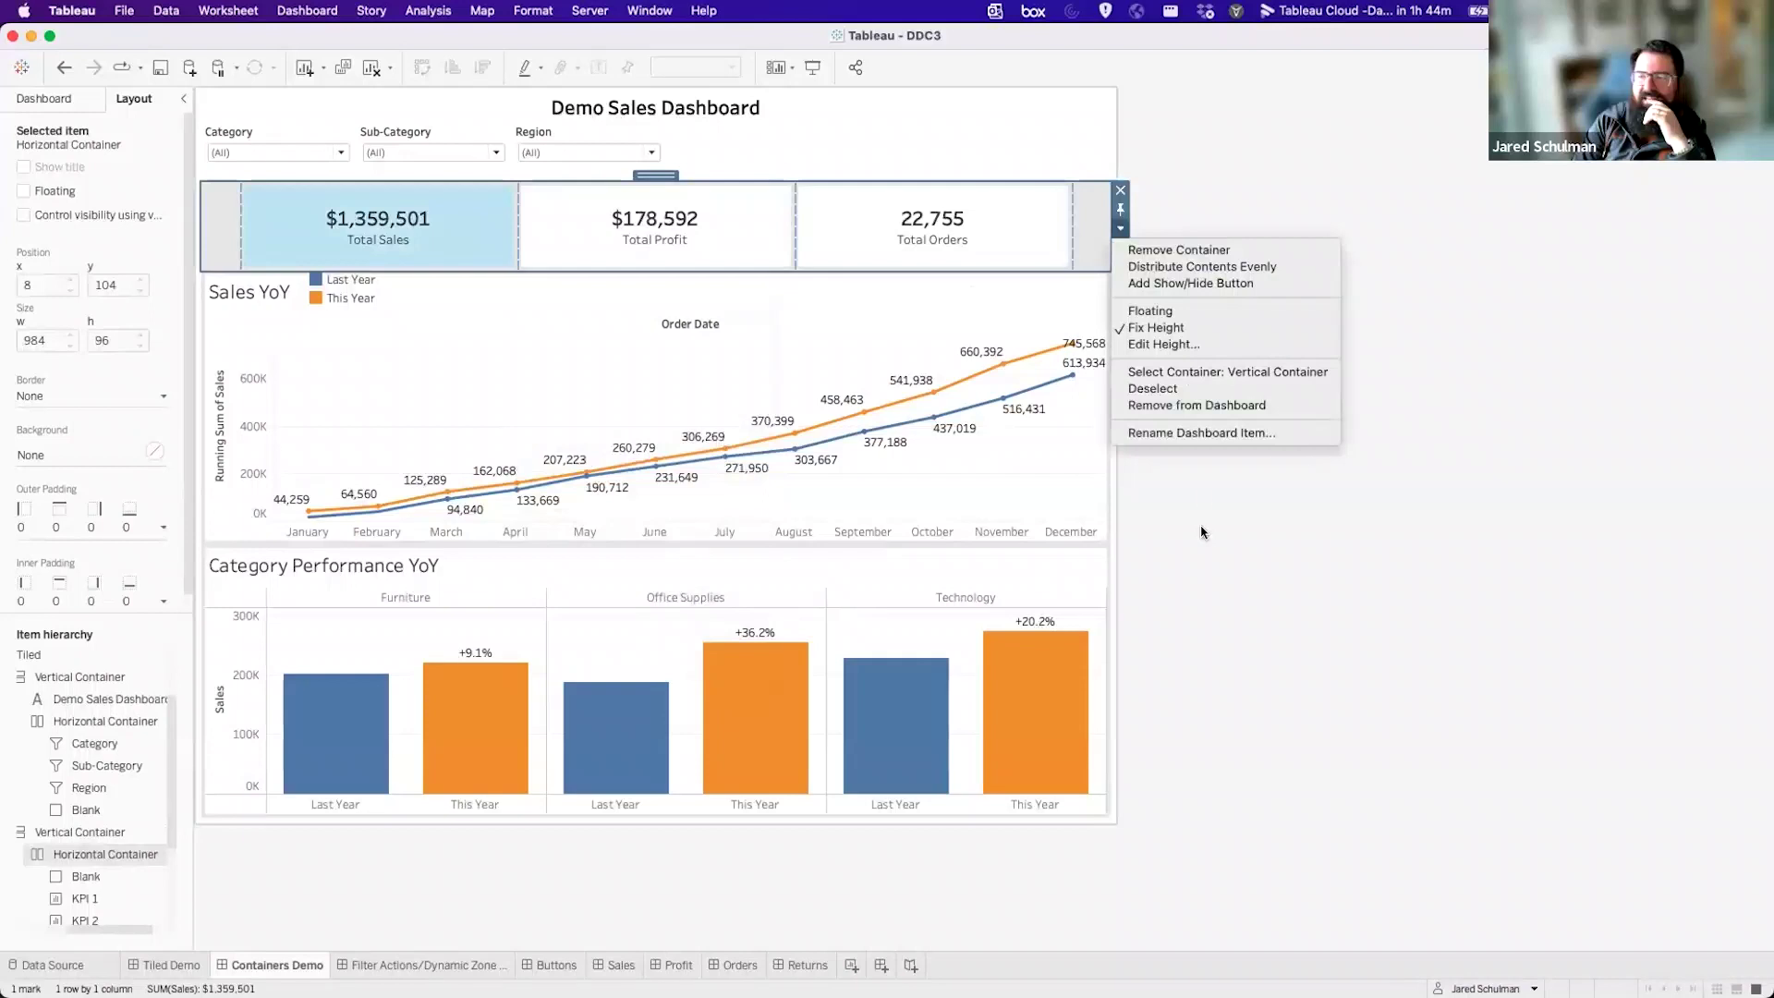
left_click(1207, 387)
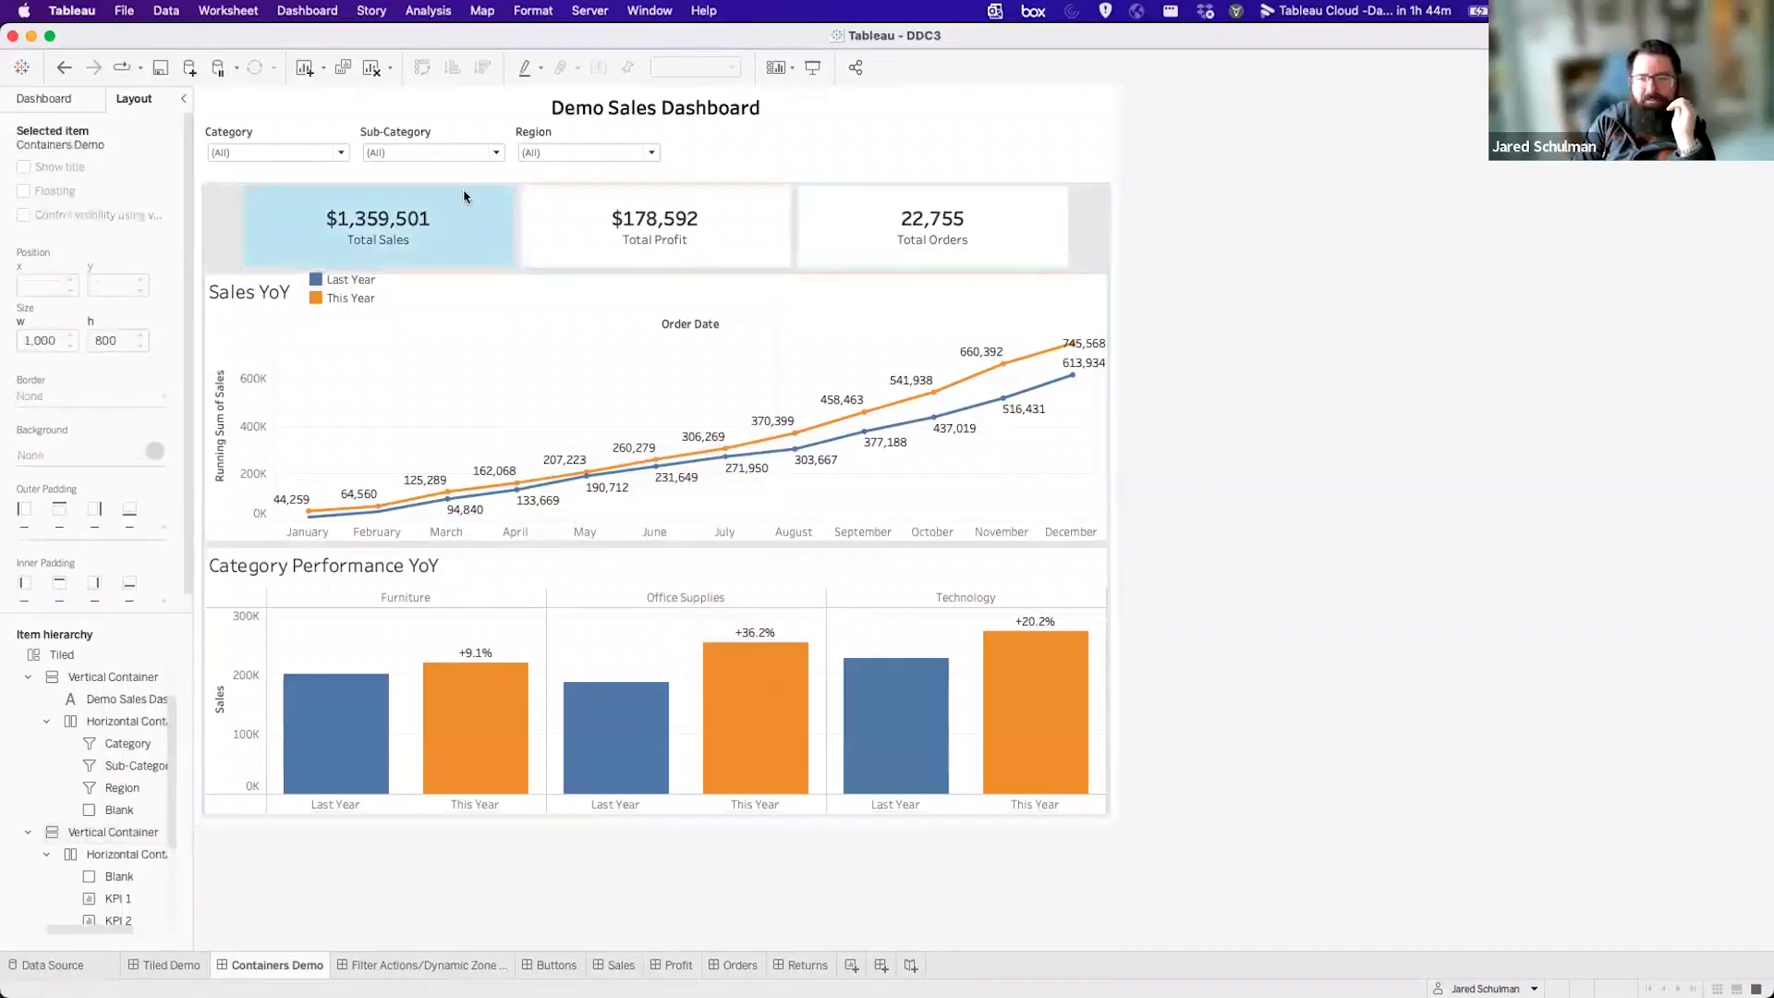
left_click(439, 245)
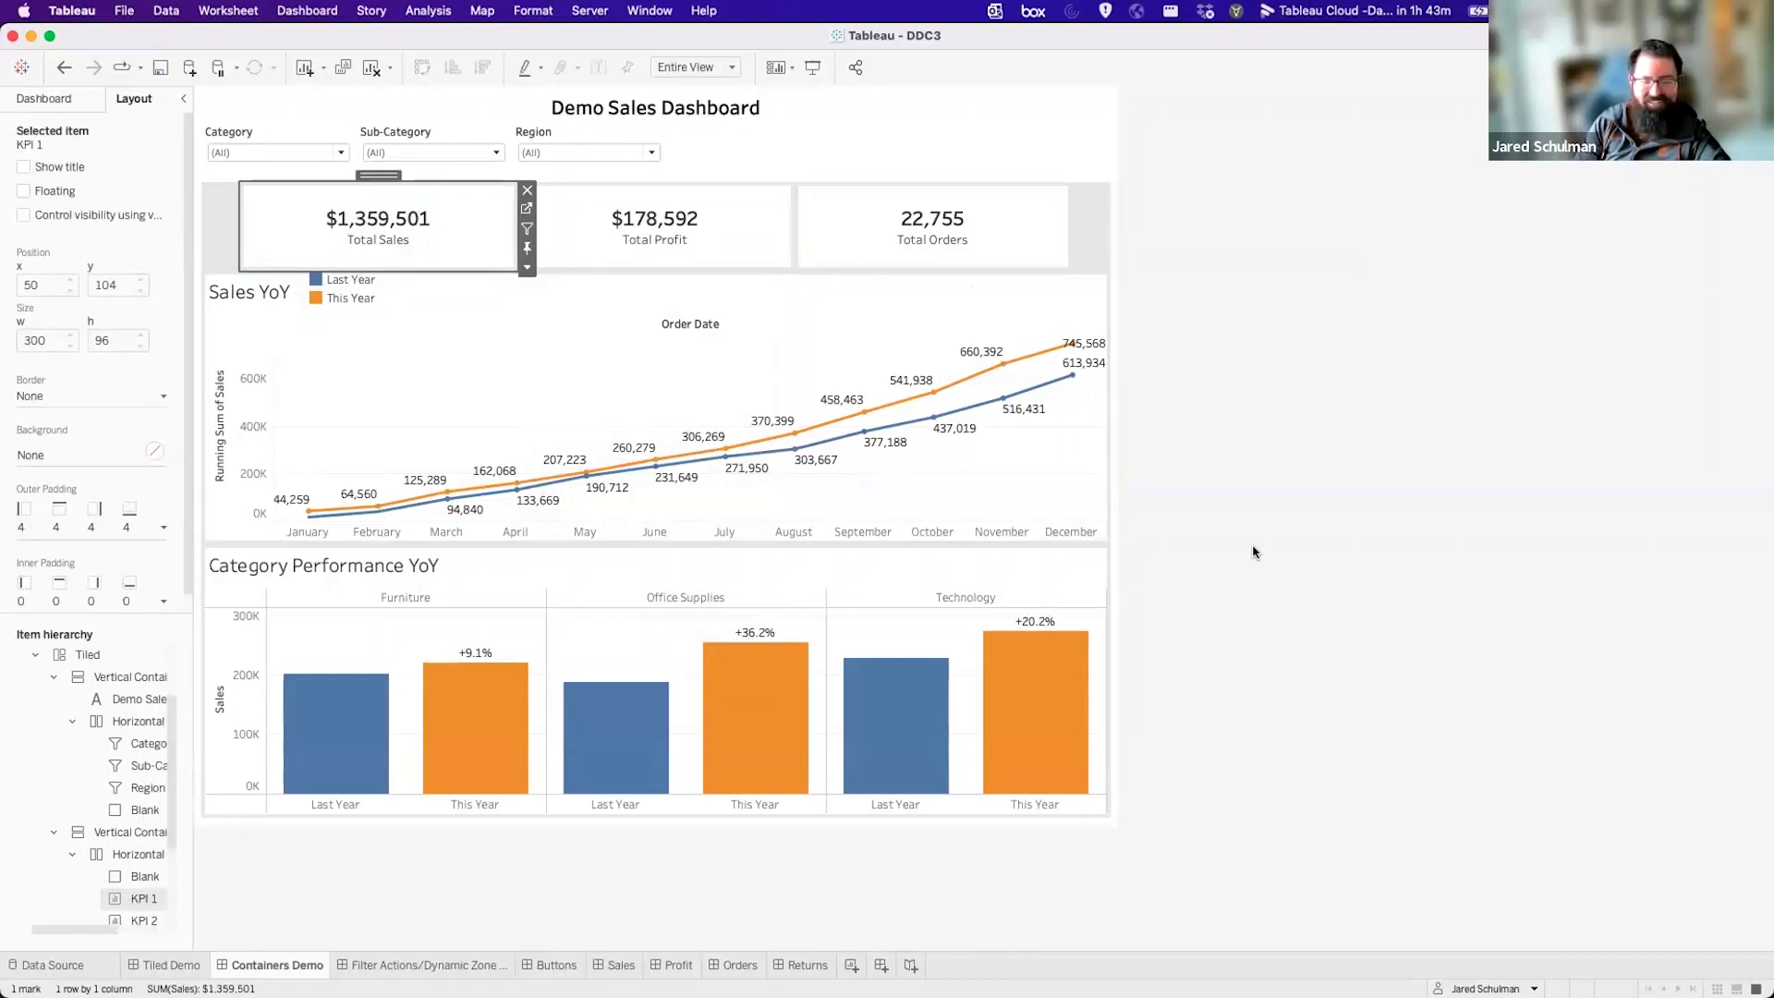
Set new dashboard objects to floating placement, return to the layout settings and clear the KPI selection.
left_click(45, 99)
left_click(139, 911)
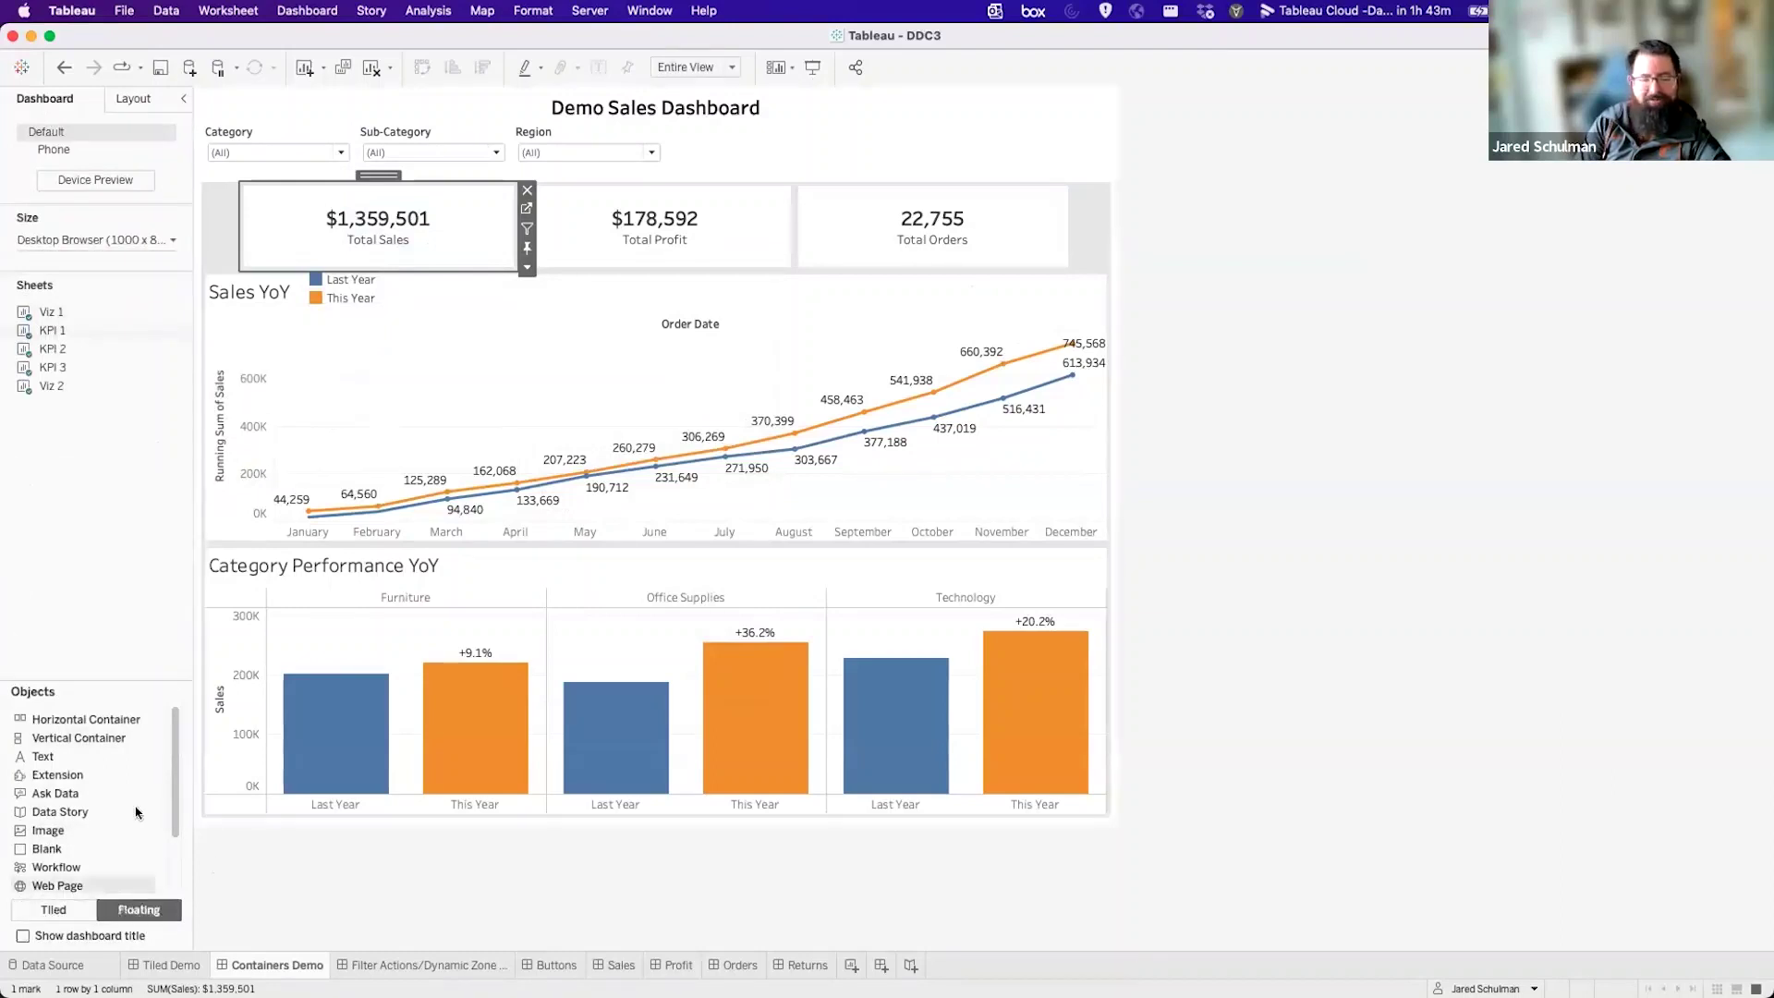
left_click(133, 99)
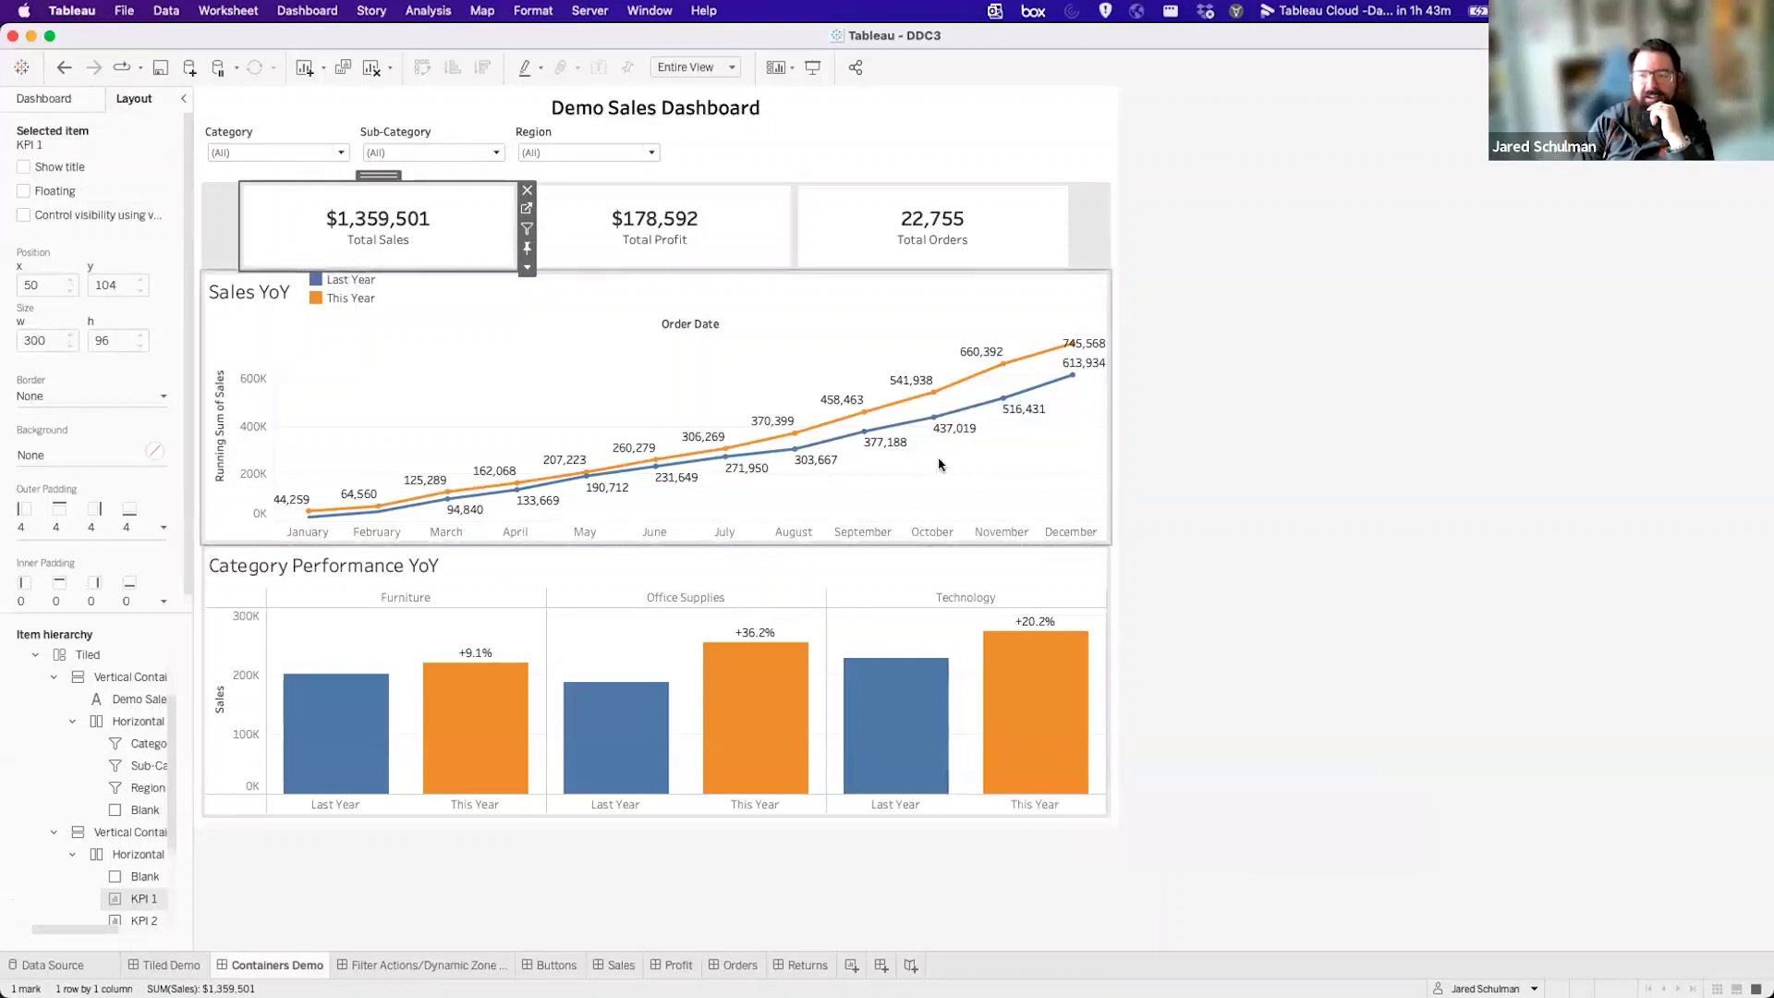
mouse_move(820, 464)
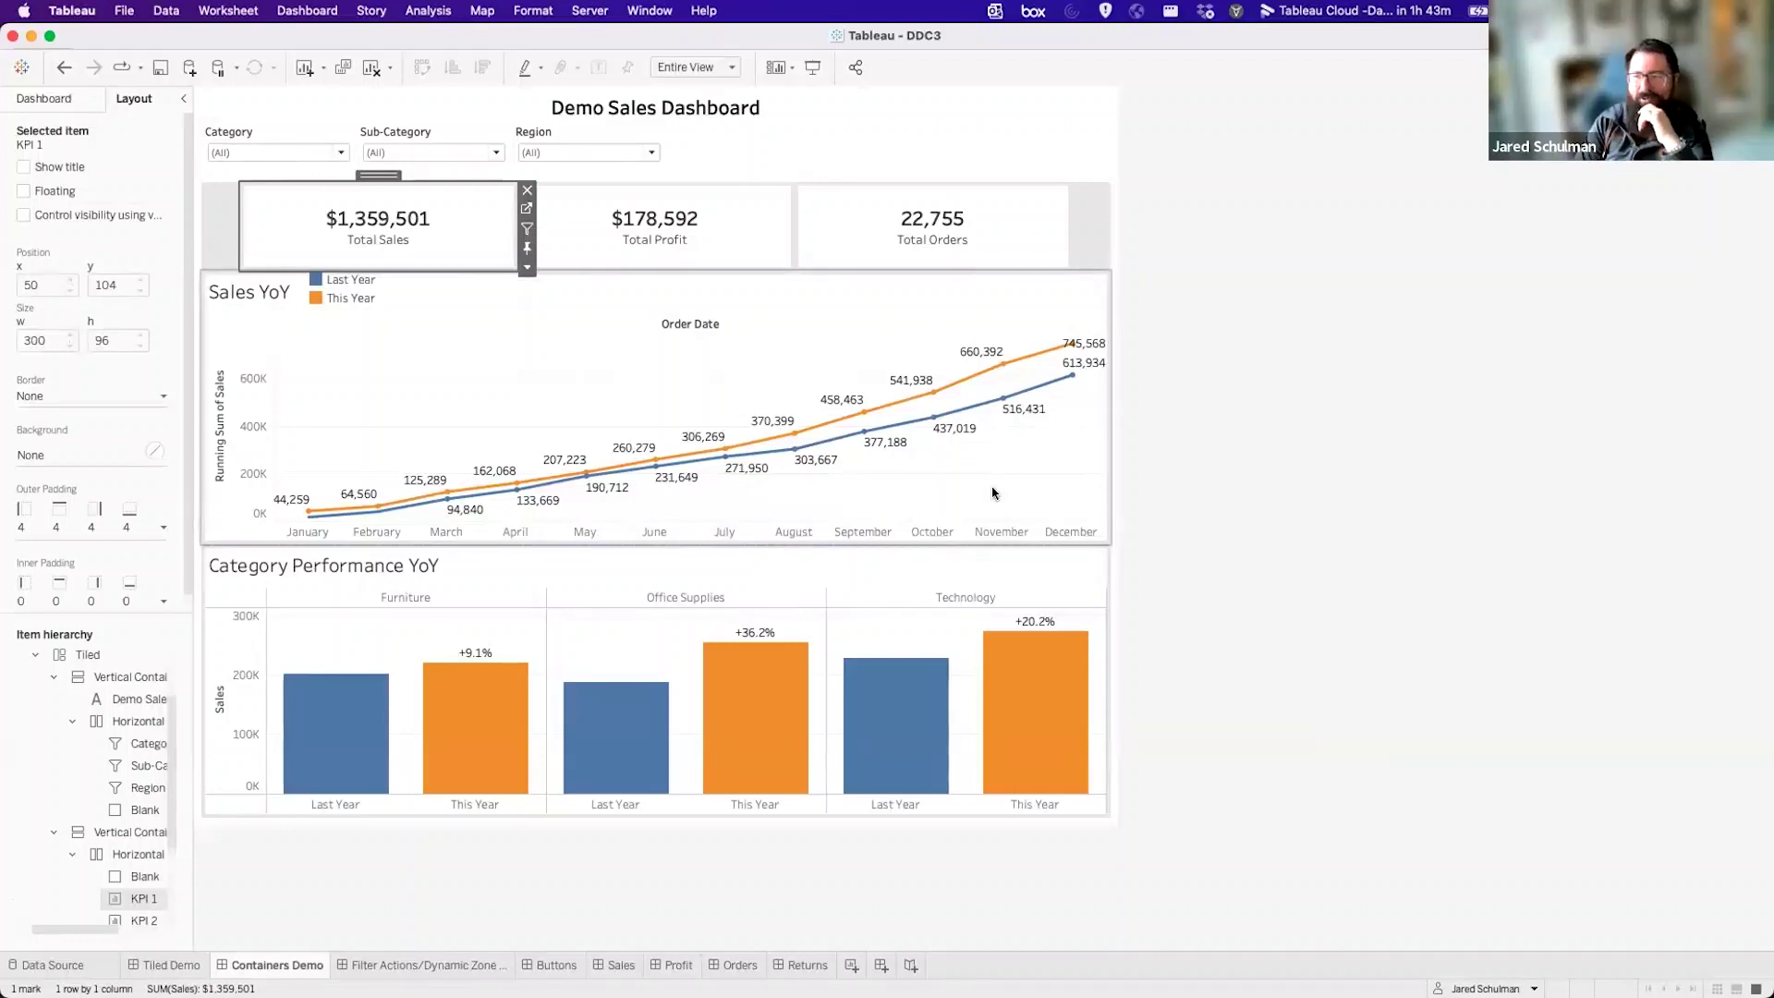
left_click(1235, 496)
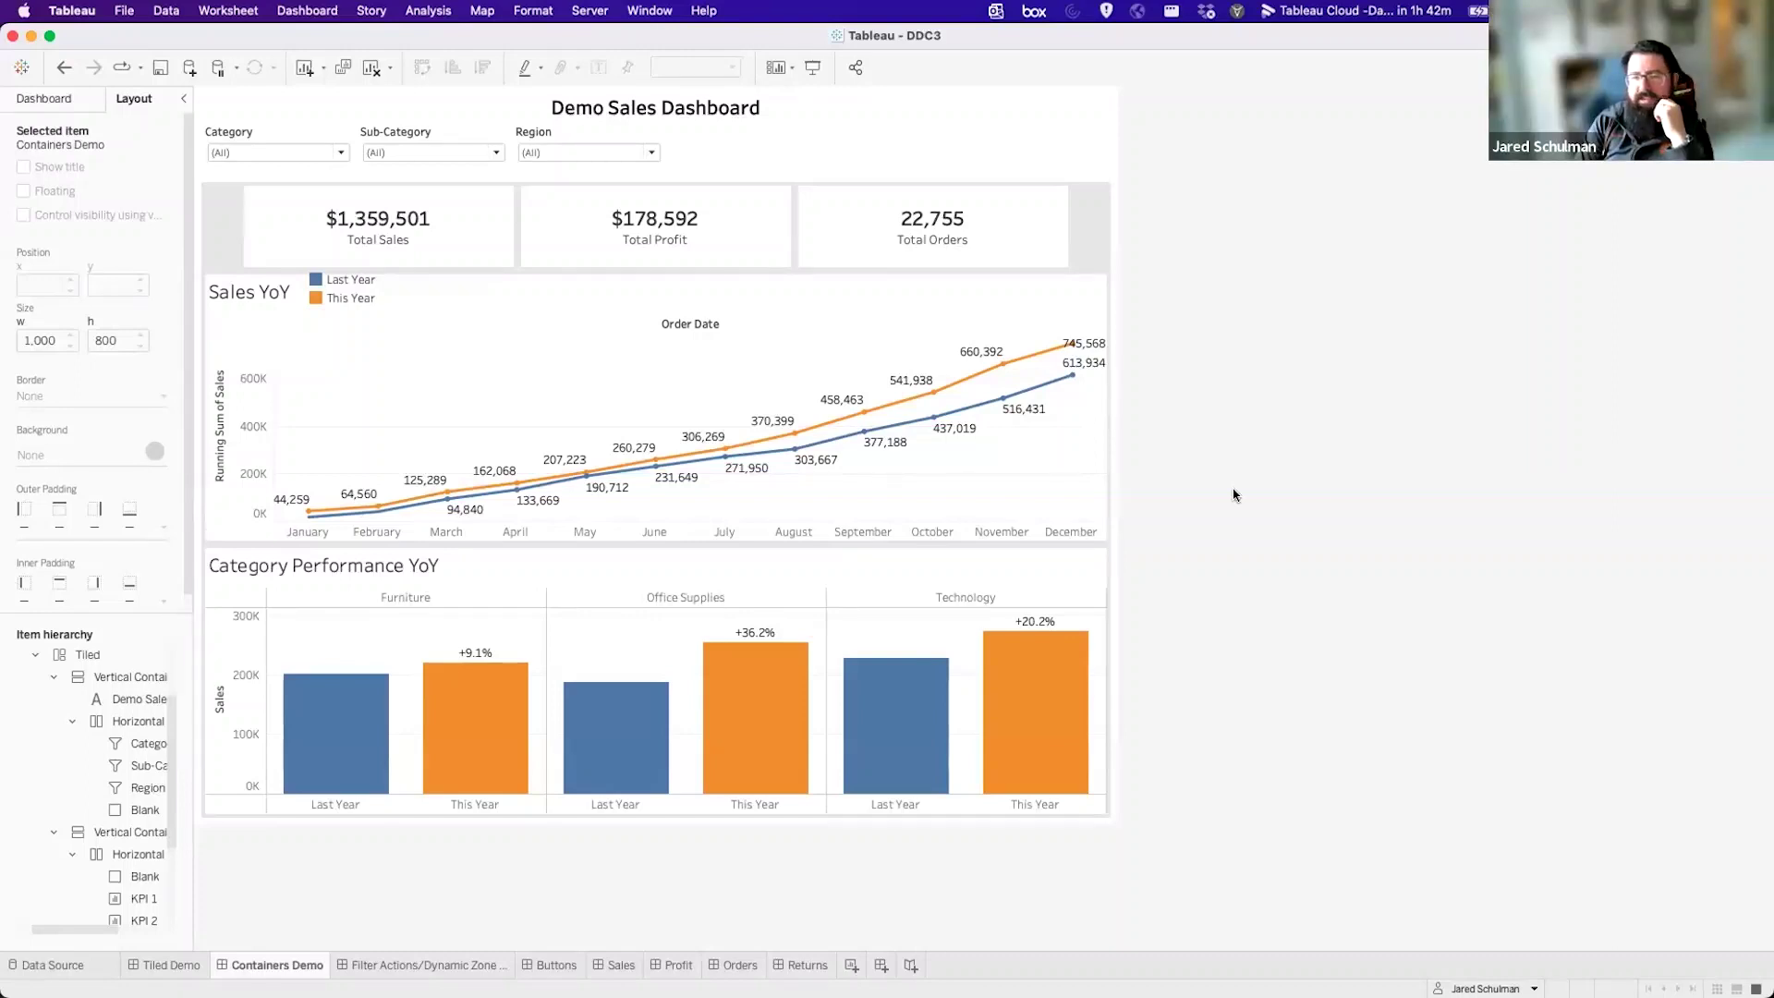
Move the floating Last Year/This Year legend slightly lower beside the Sales YoY title and deselect it.
left_click(393, 290)
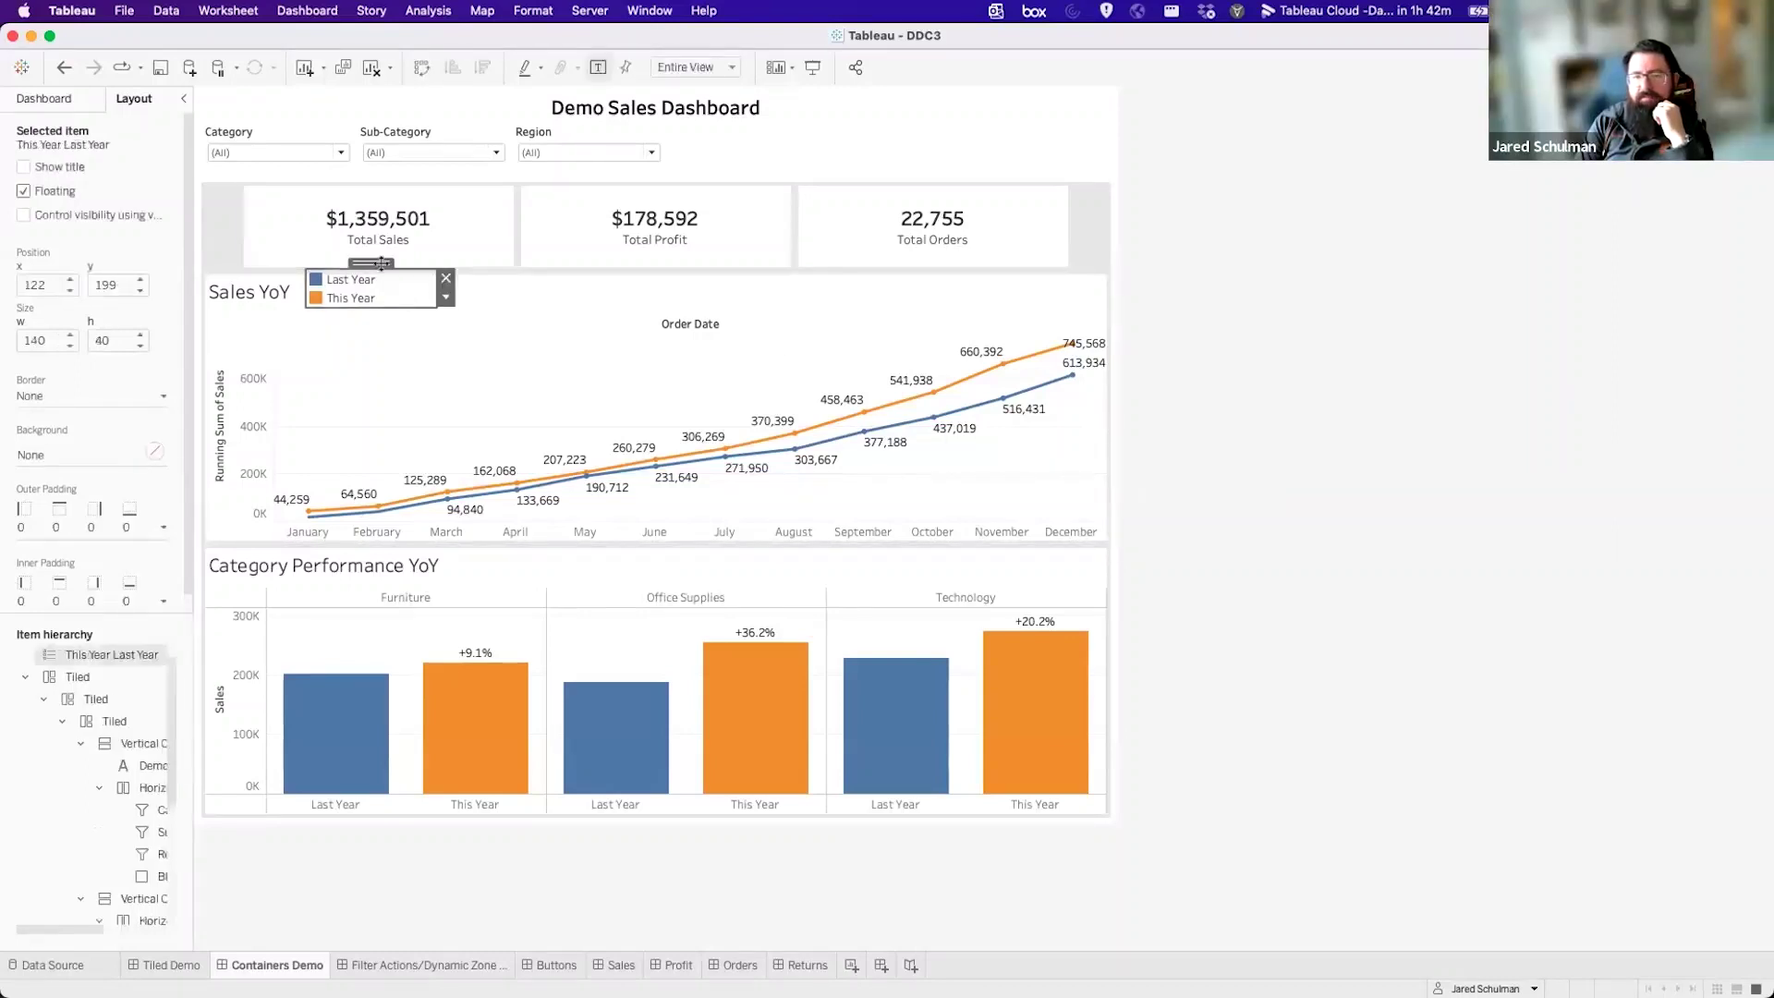
left_click_drag(371, 265, 373, 264)
left_click(1207, 454)
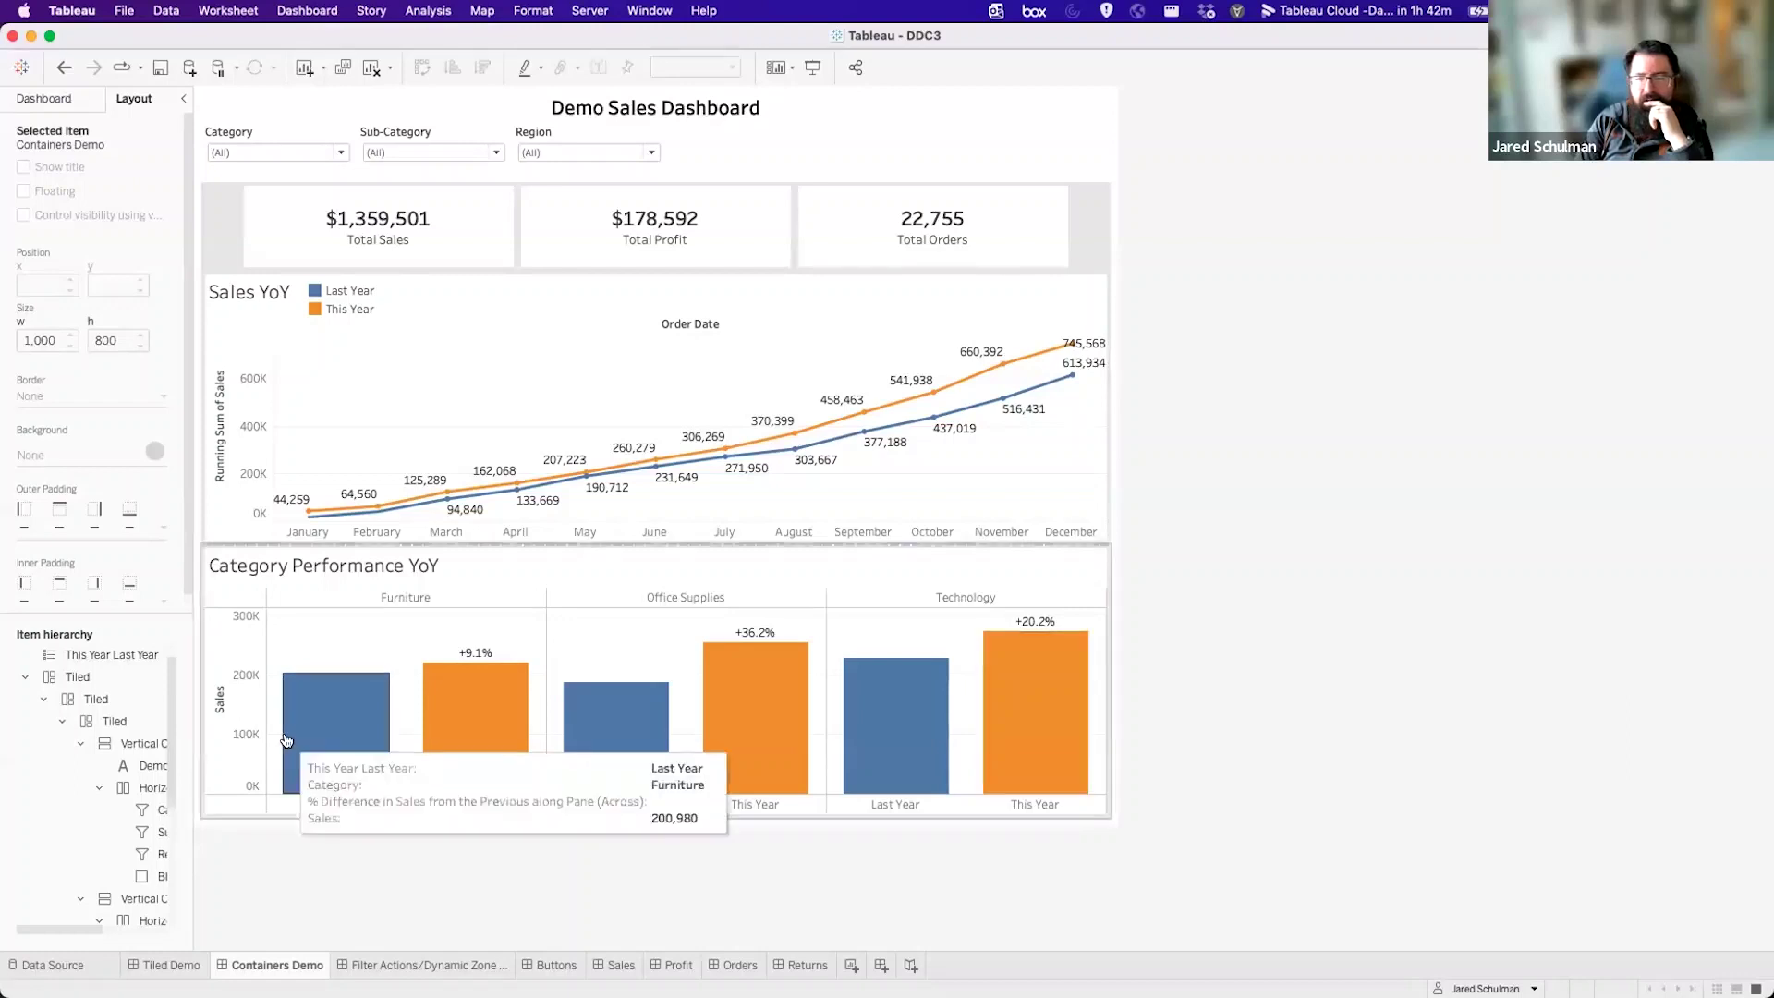
Compare the Tiled Demo dashboard with the Containers Demo dashboard by switching between them.
left_click(170, 964)
left_click(243, 969)
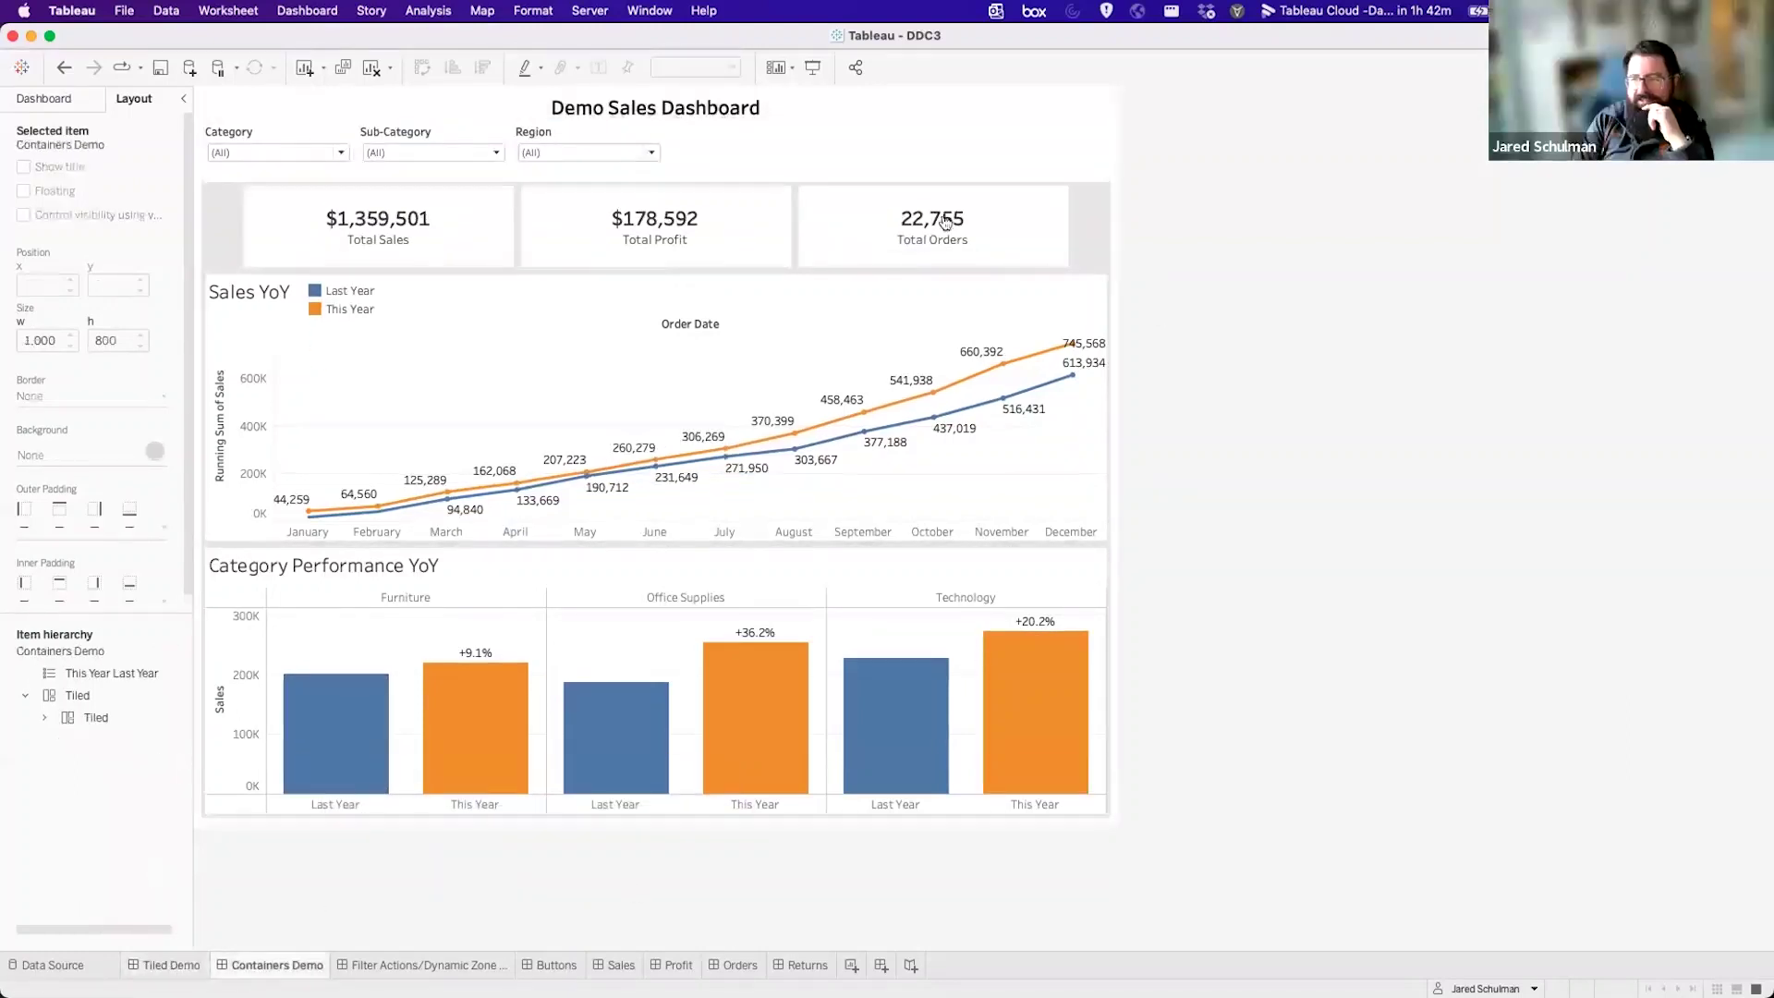
left_click(207, 965)
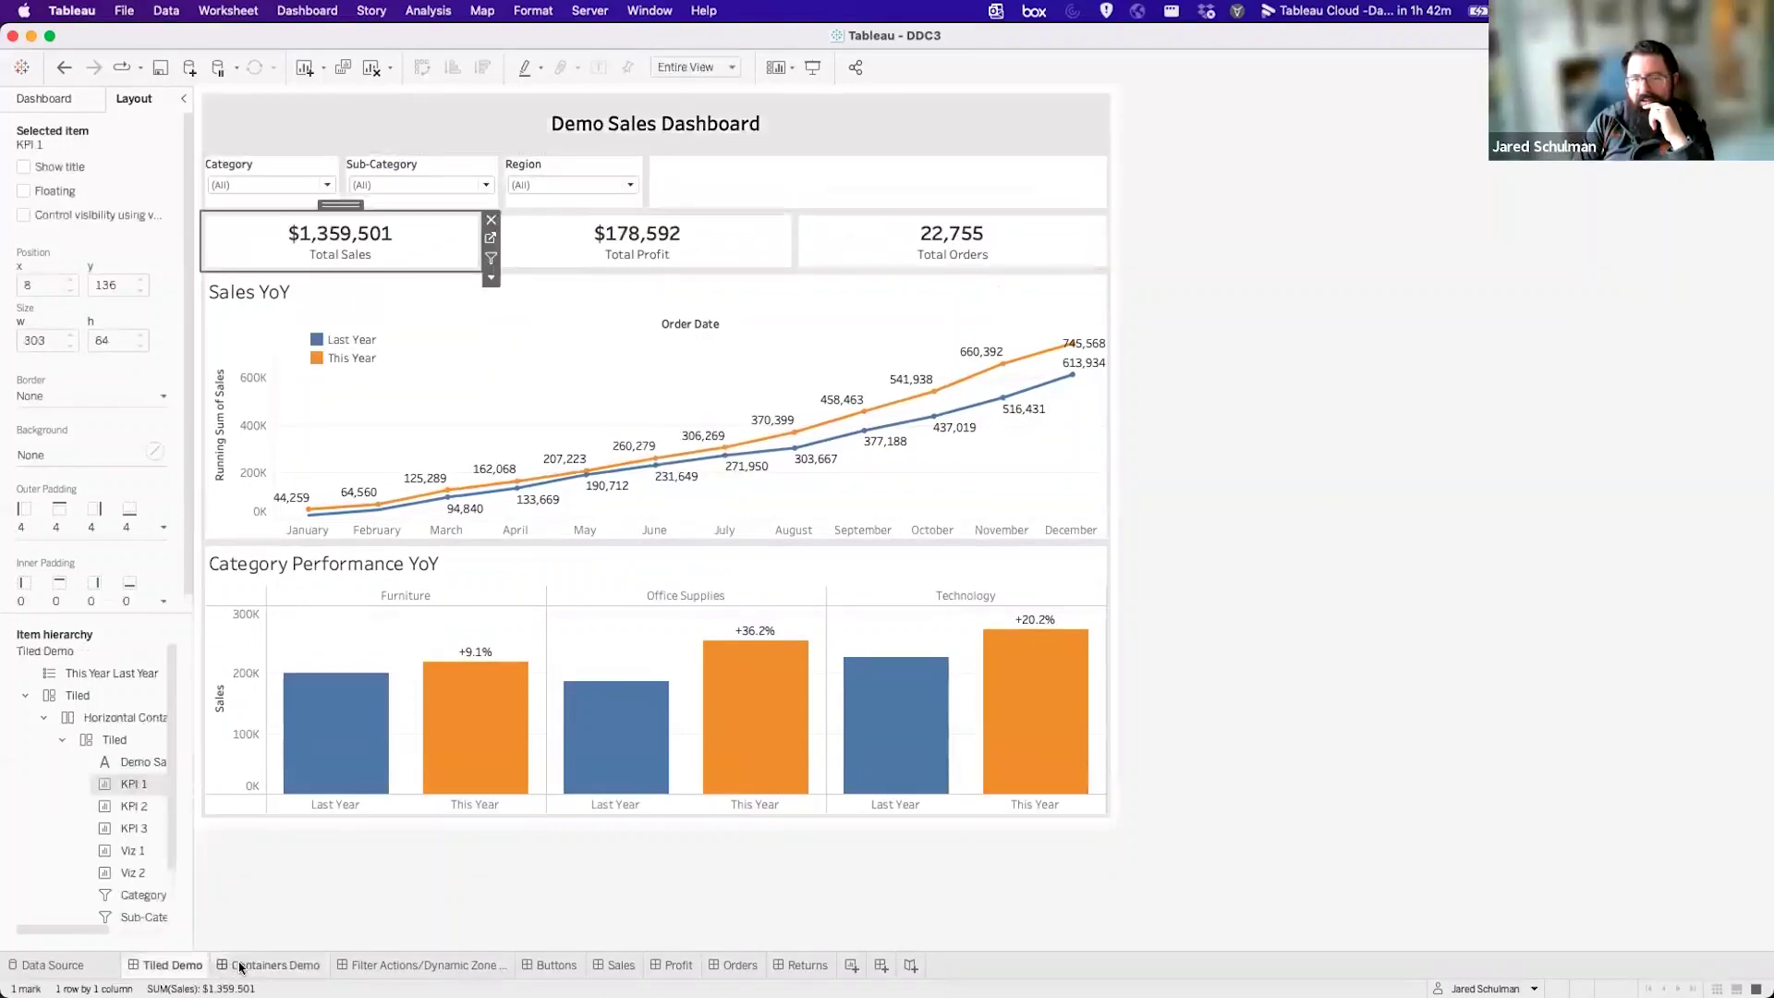
left_click(239, 967)
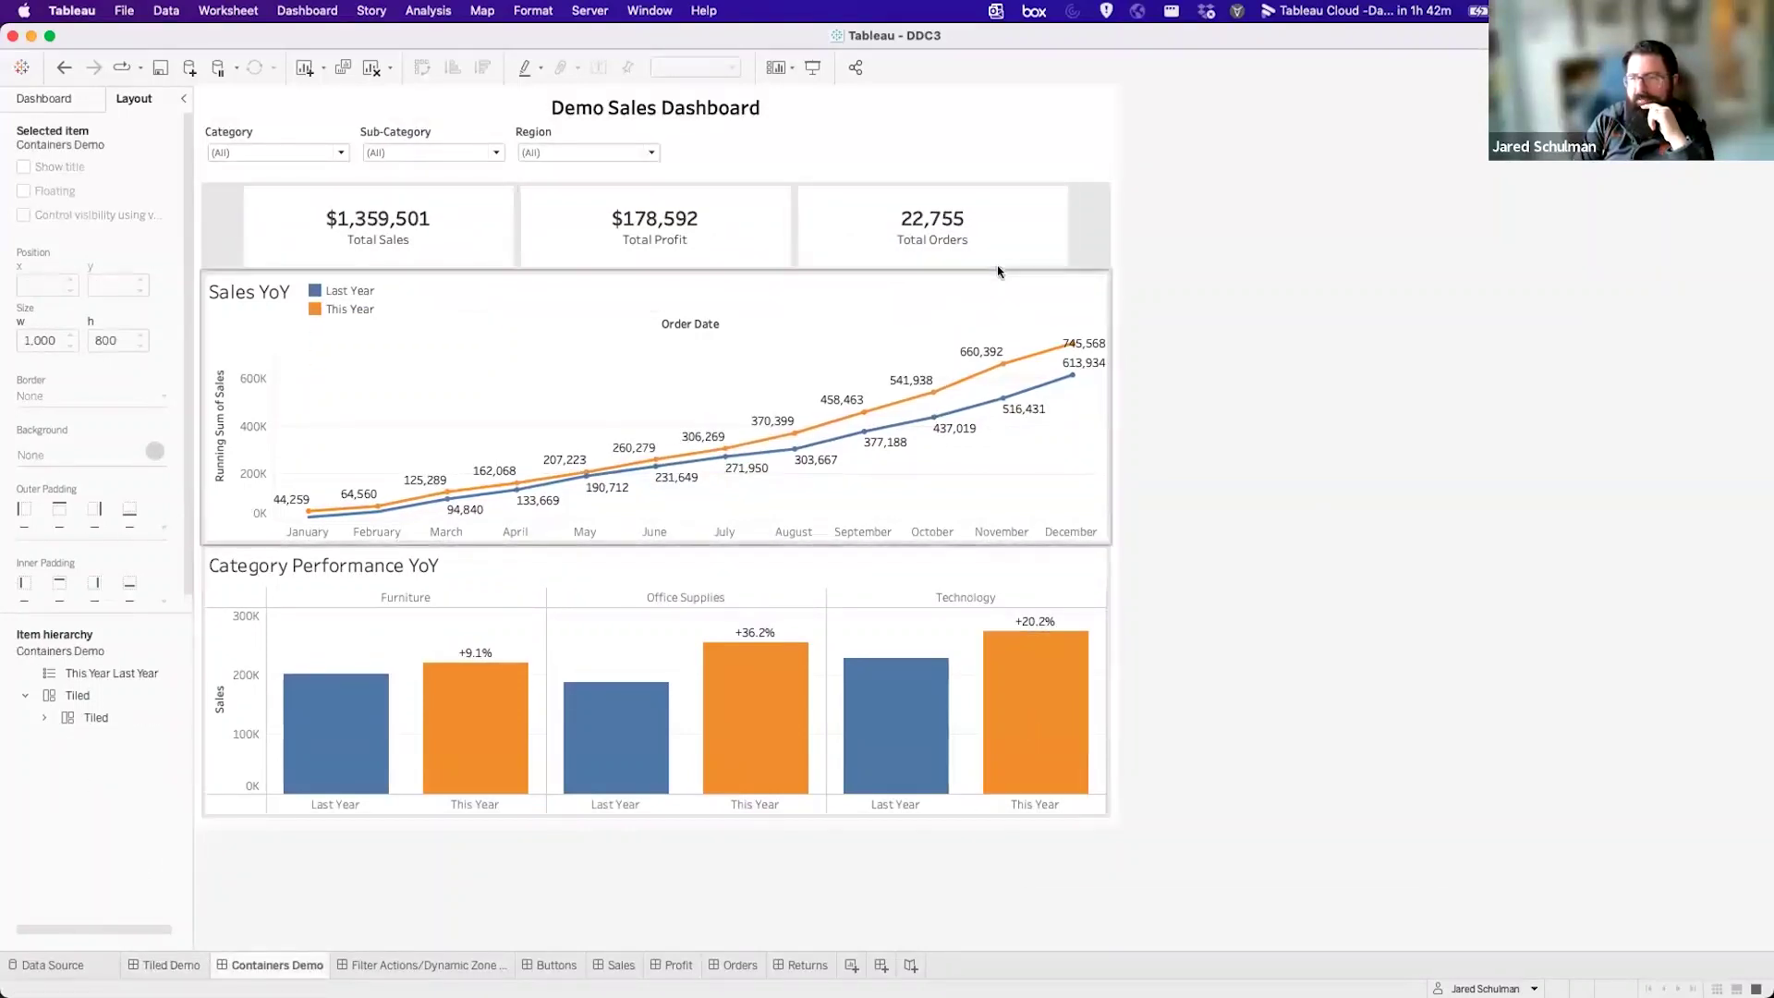
Open the Filter Actions/Dynamic Zone dashboard and set its Show Subcategories parameter to Y.
left_click(417, 966)
left_click(1565, 505)
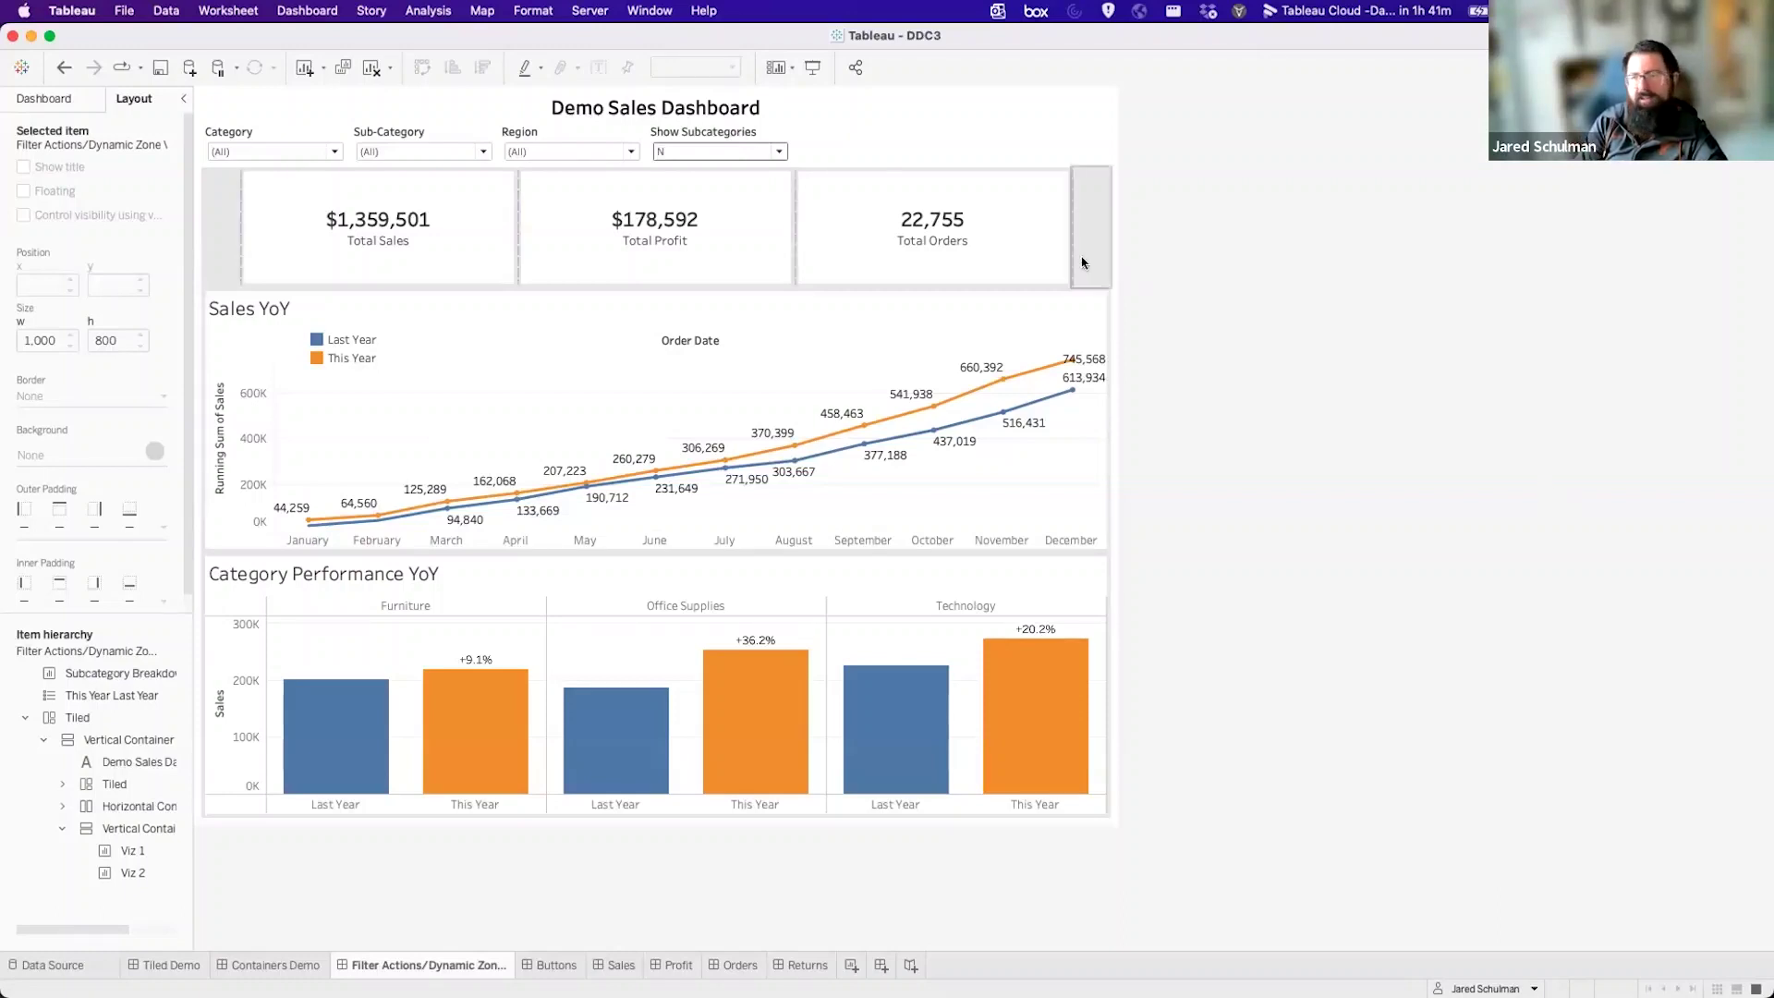
left_click(685, 133)
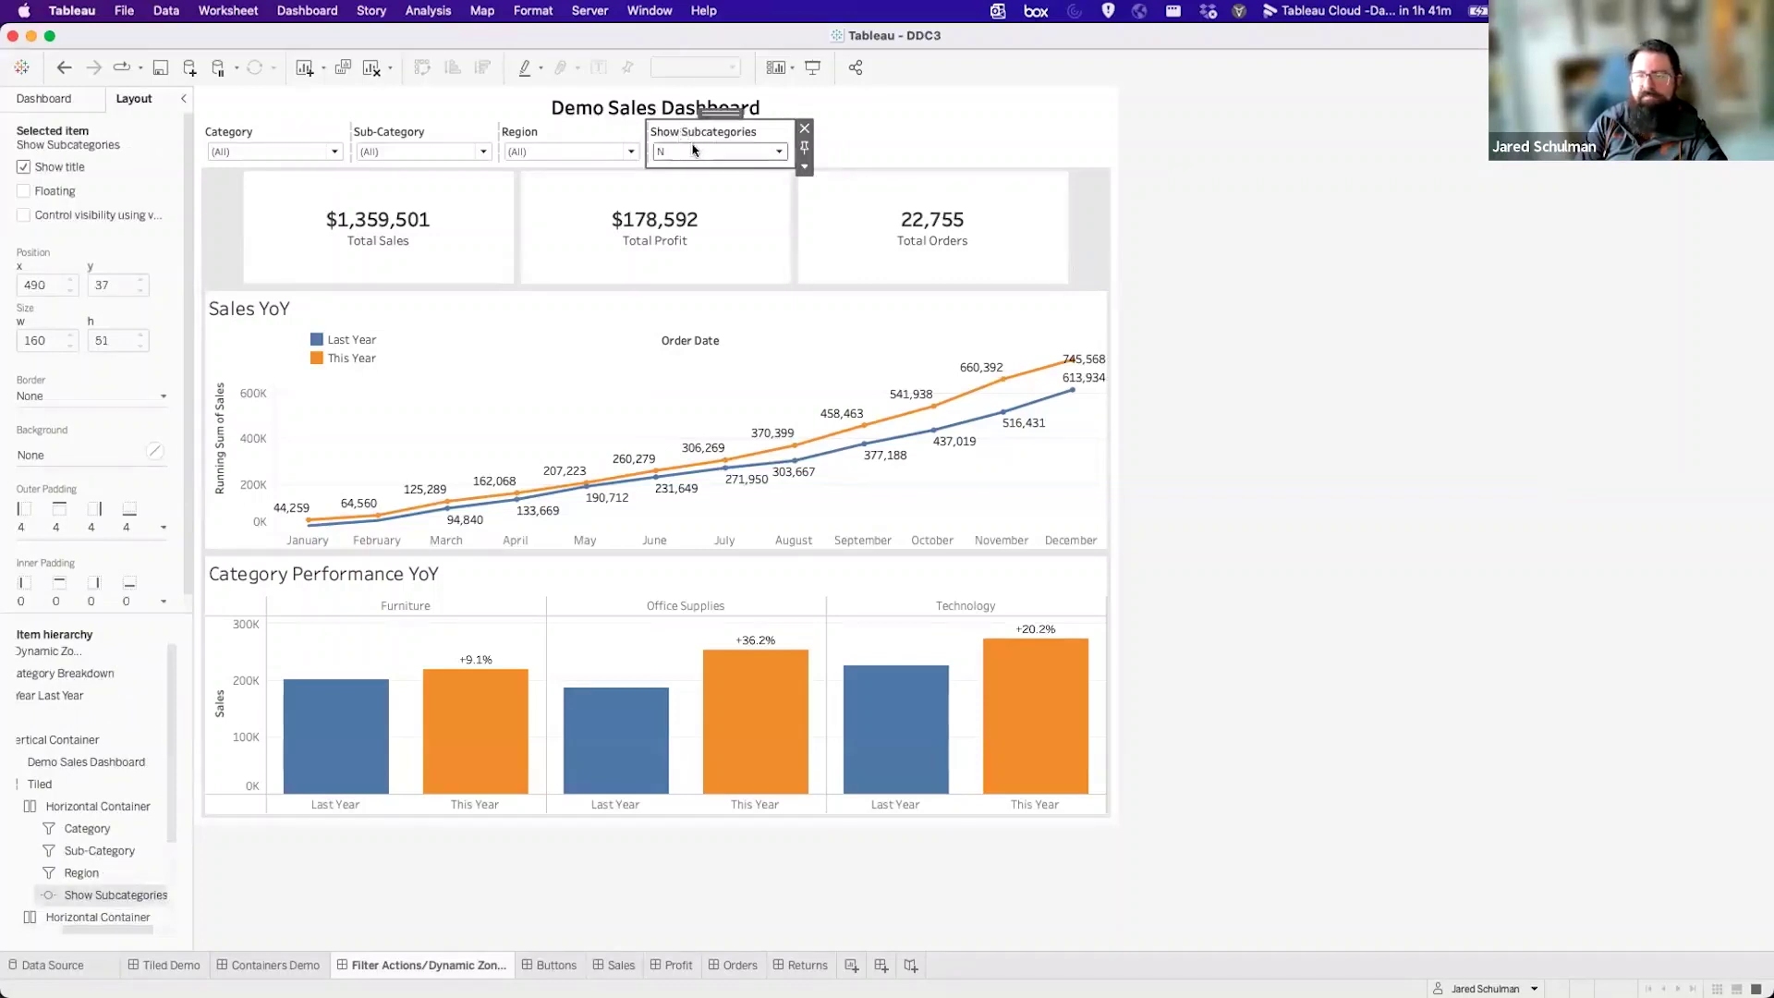
left_click(705, 151)
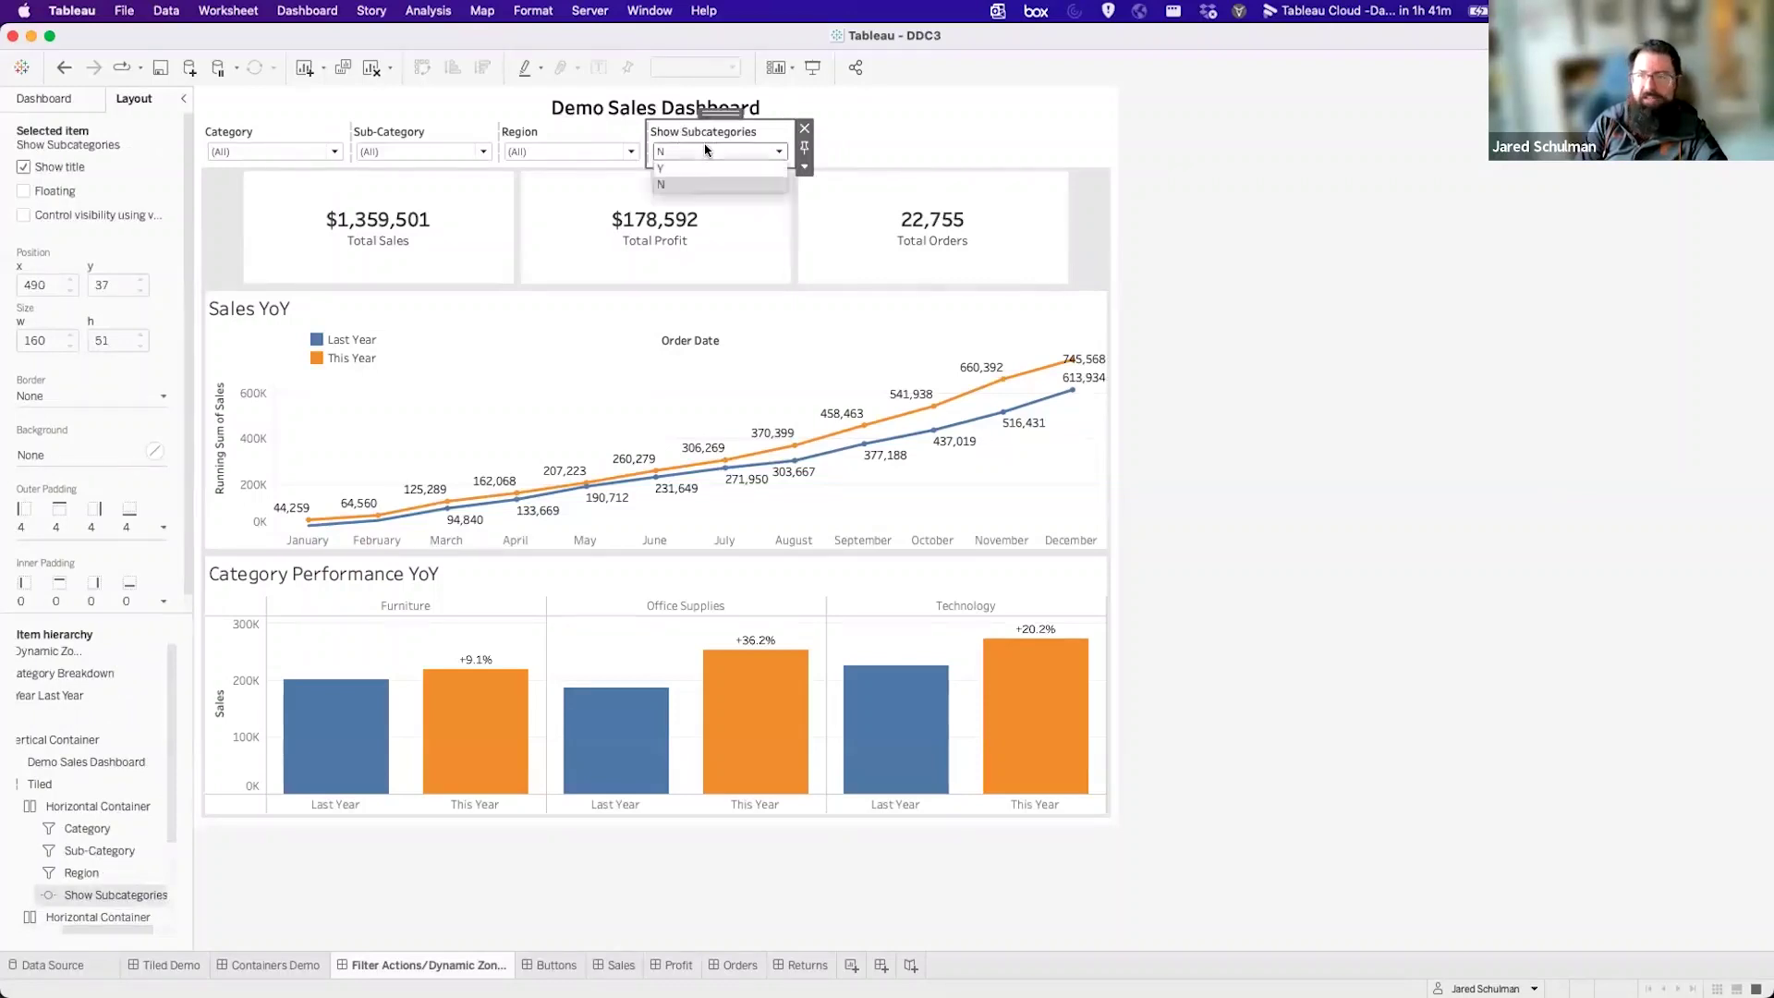
left_click(705, 170)
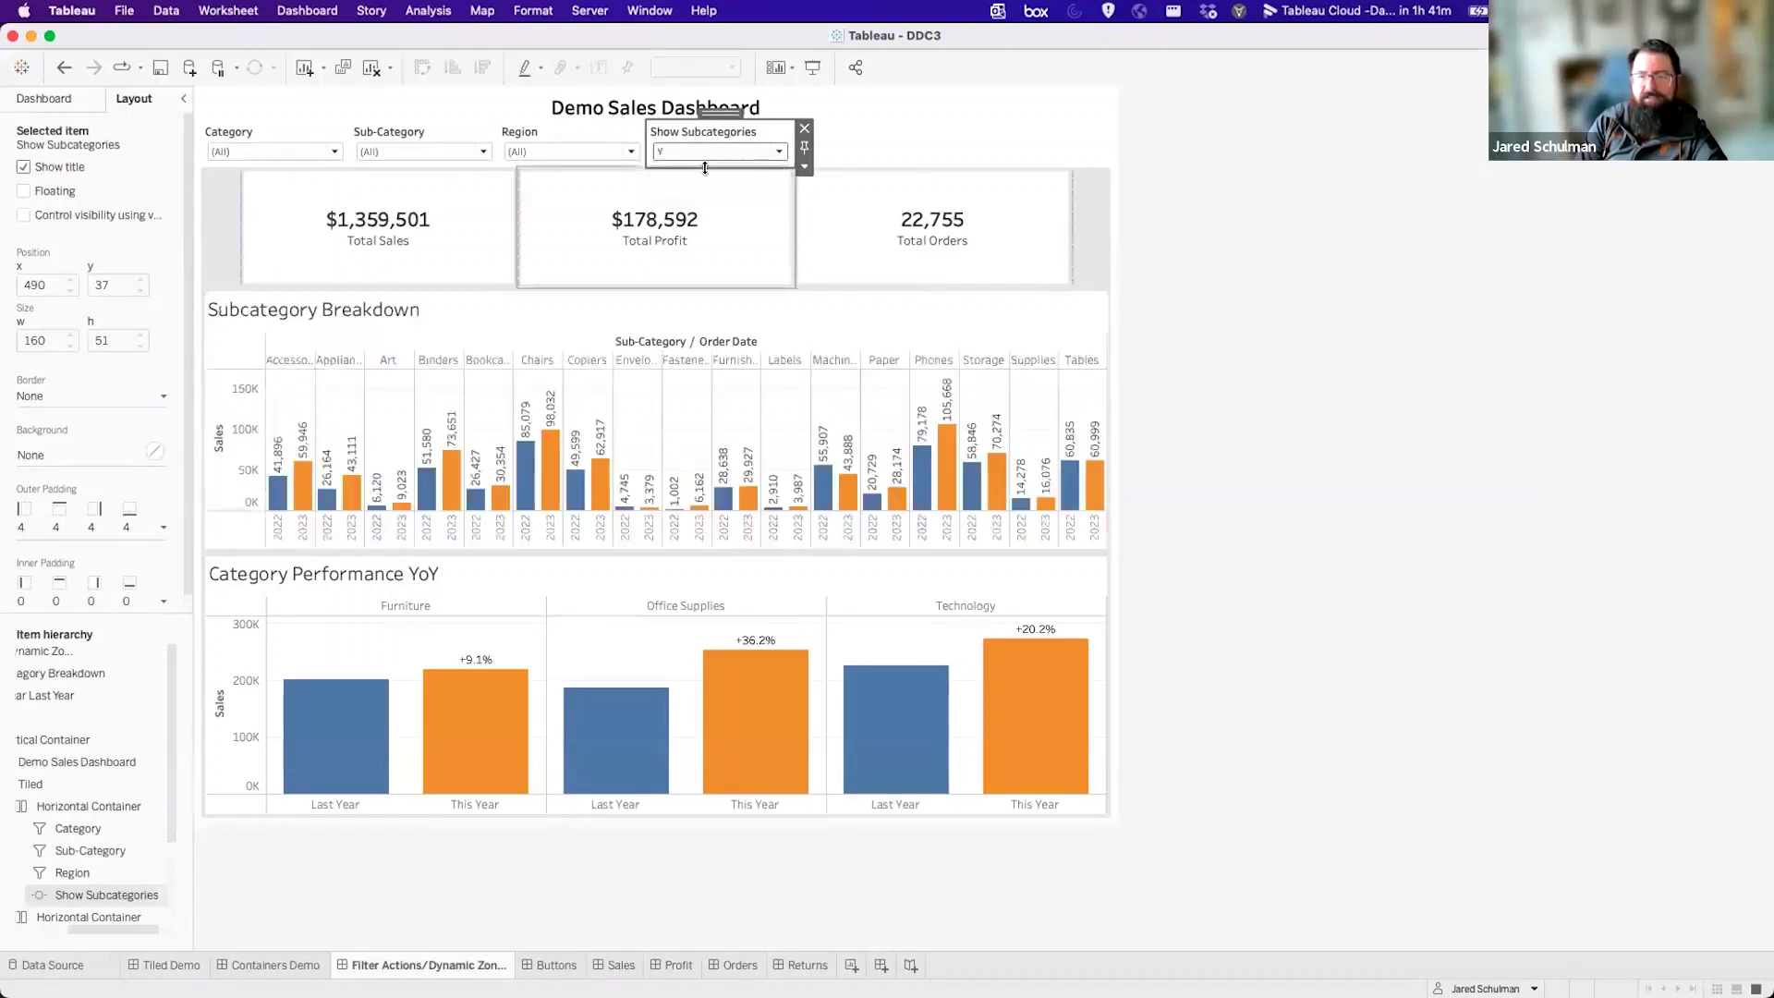
left_click(1321, 412)
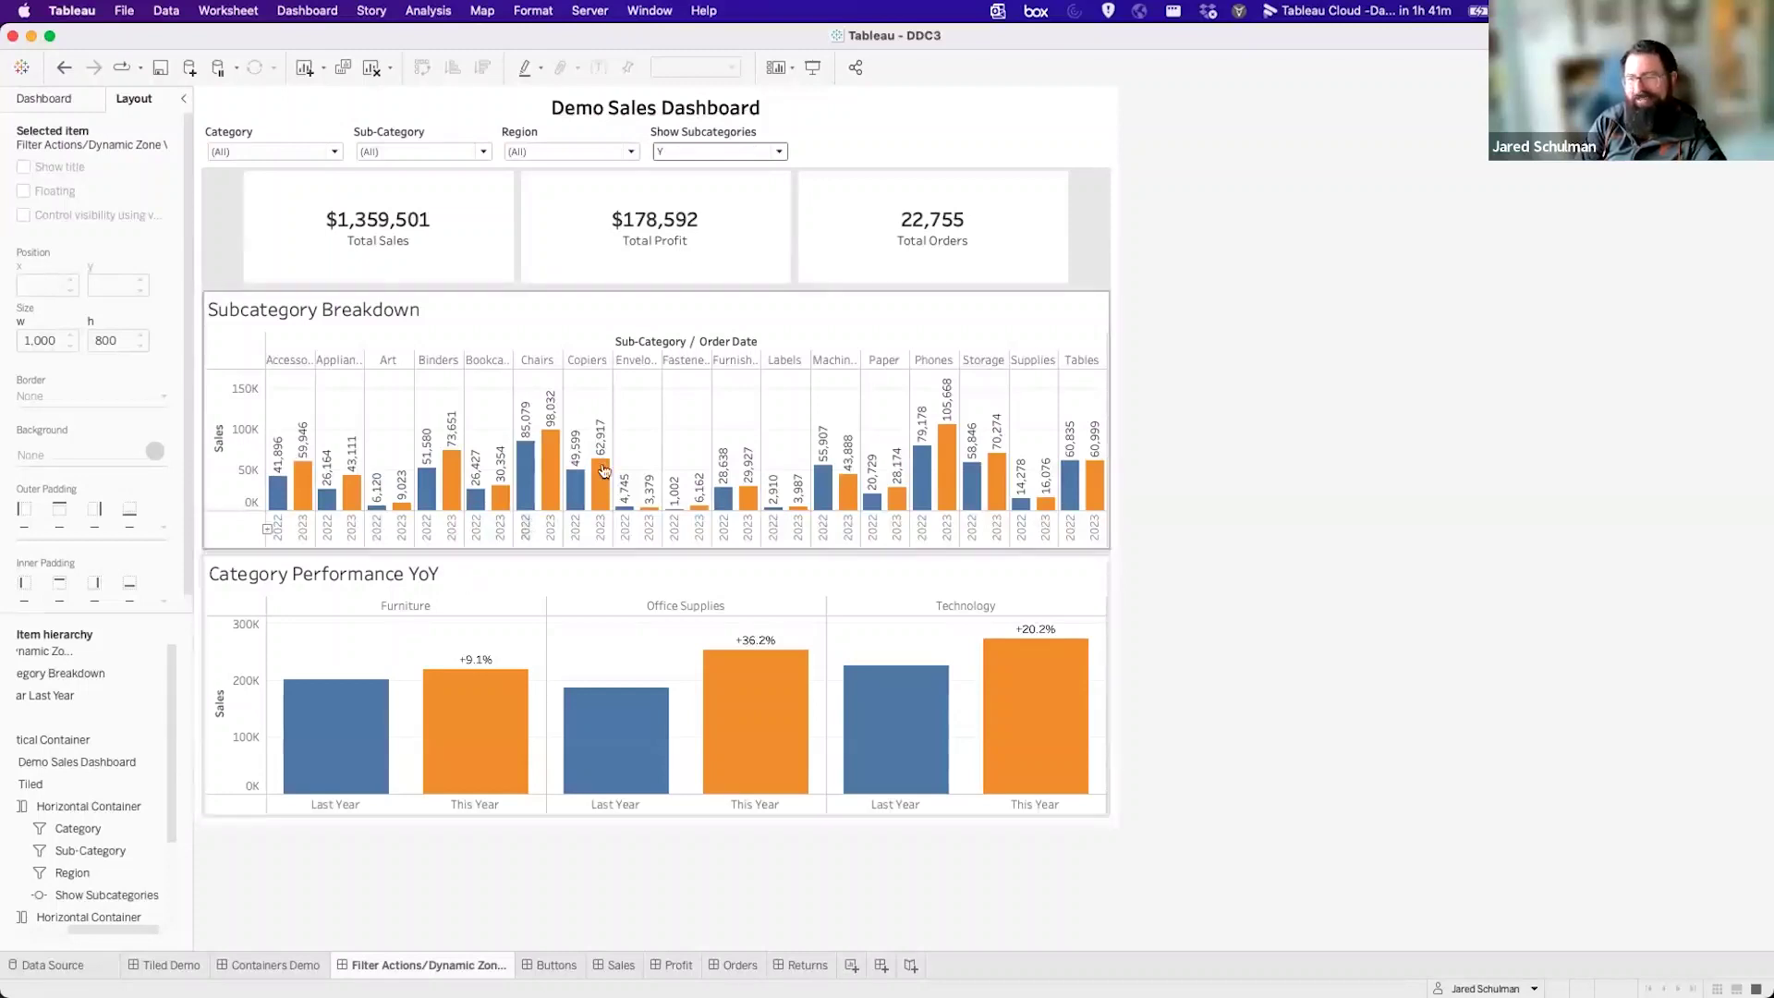
Toggle Show Subcategories to N and back to Y, and review the parameter's settings without changing them.
left_click(677, 151)
left_click(674, 179)
left_click(680, 154)
left_click(677, 167)
left_click(804, 166)
left_click(815, 189)
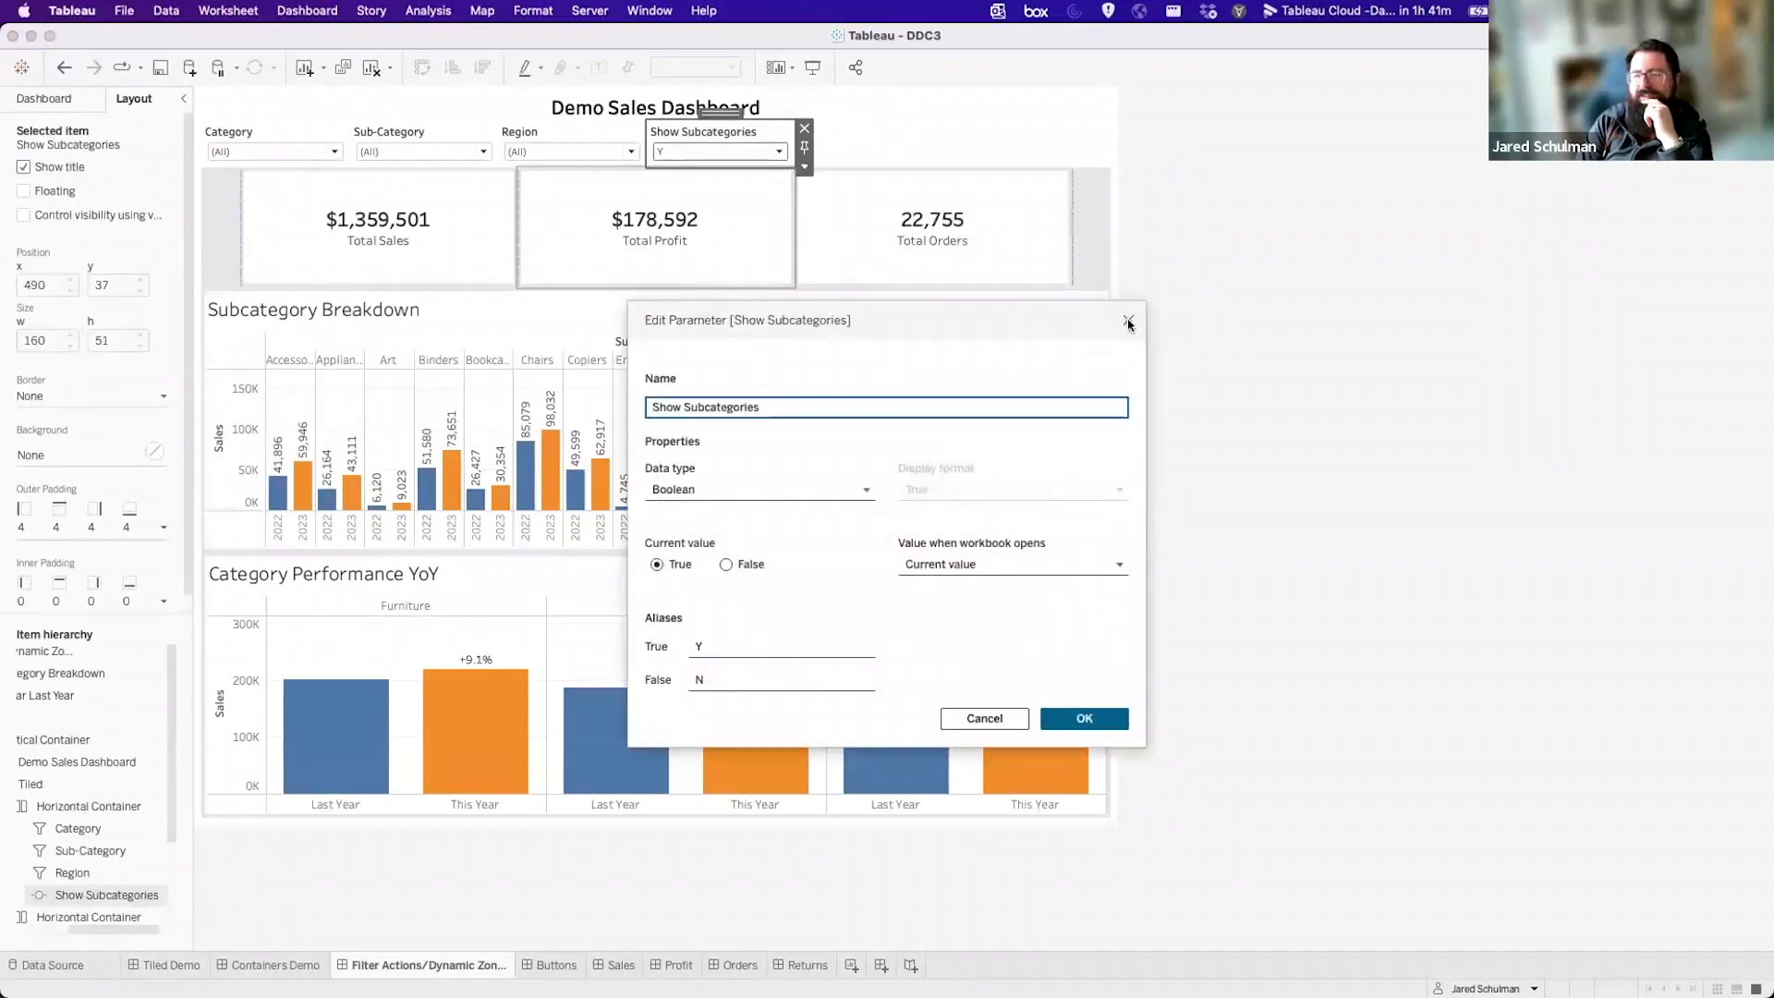
left_click(1128, 322)
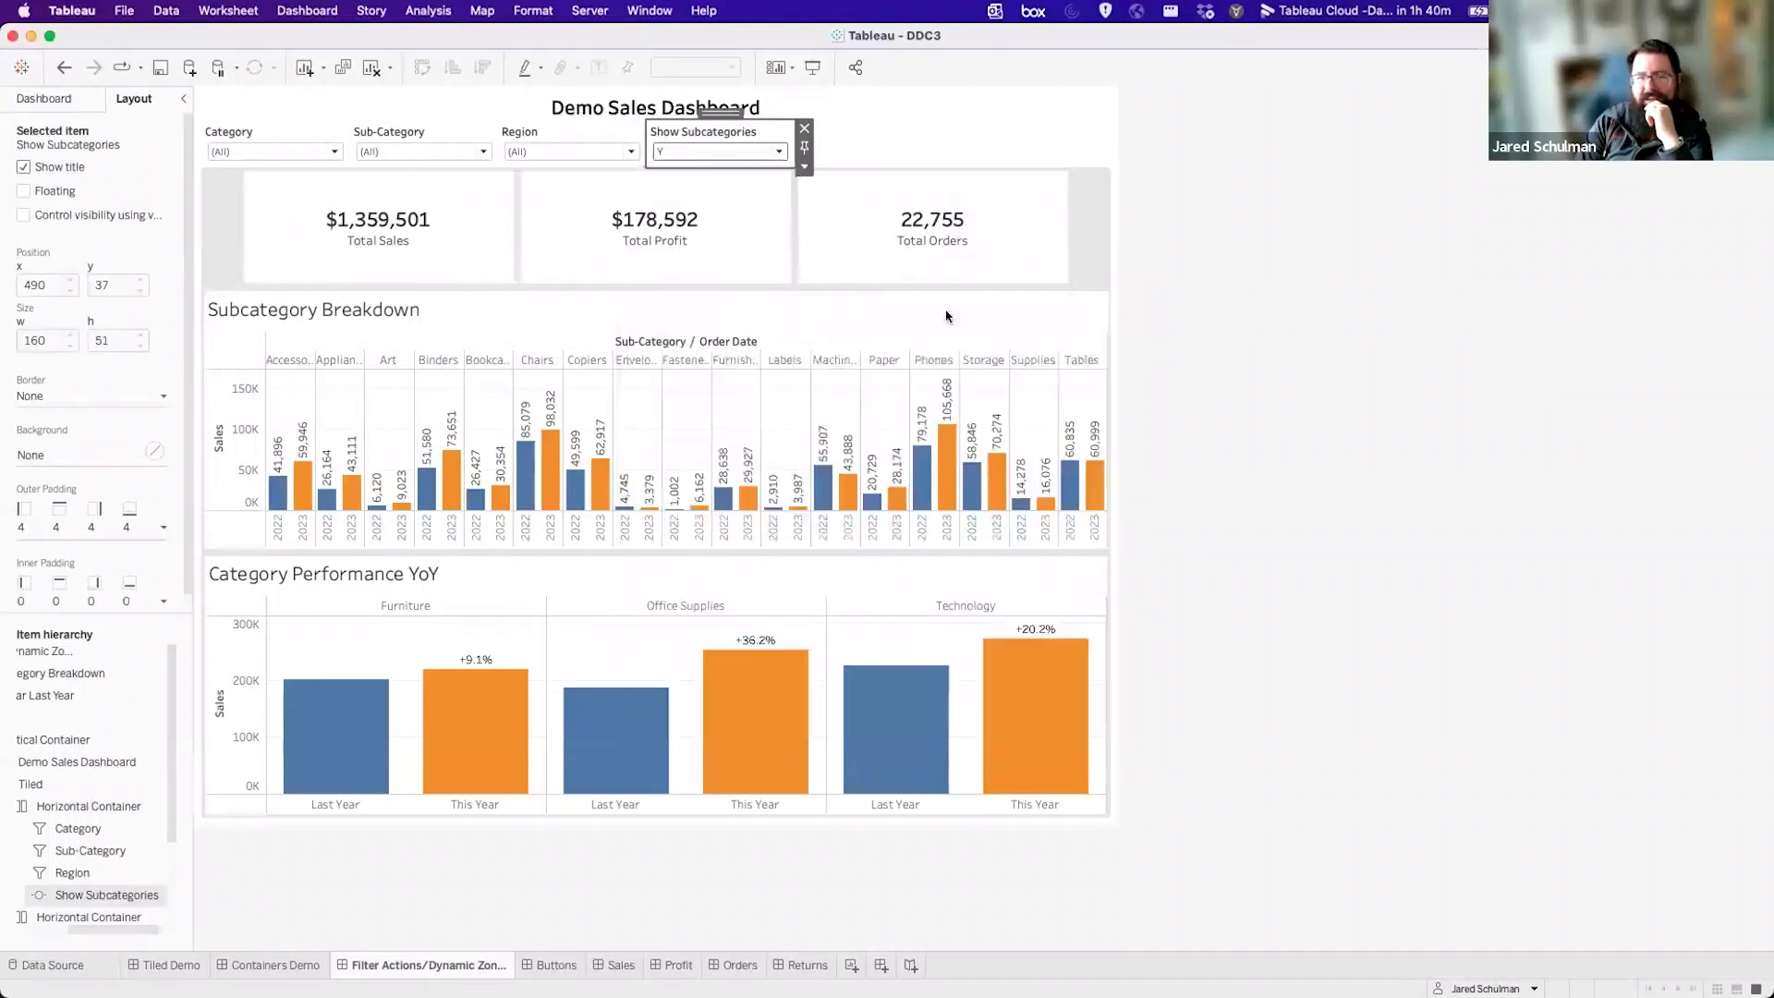
Select the Subcategory Breakdown chart, widen the layout pane and check that Show Subcategories is the value controlling its visibility.
left_click(452, 309)
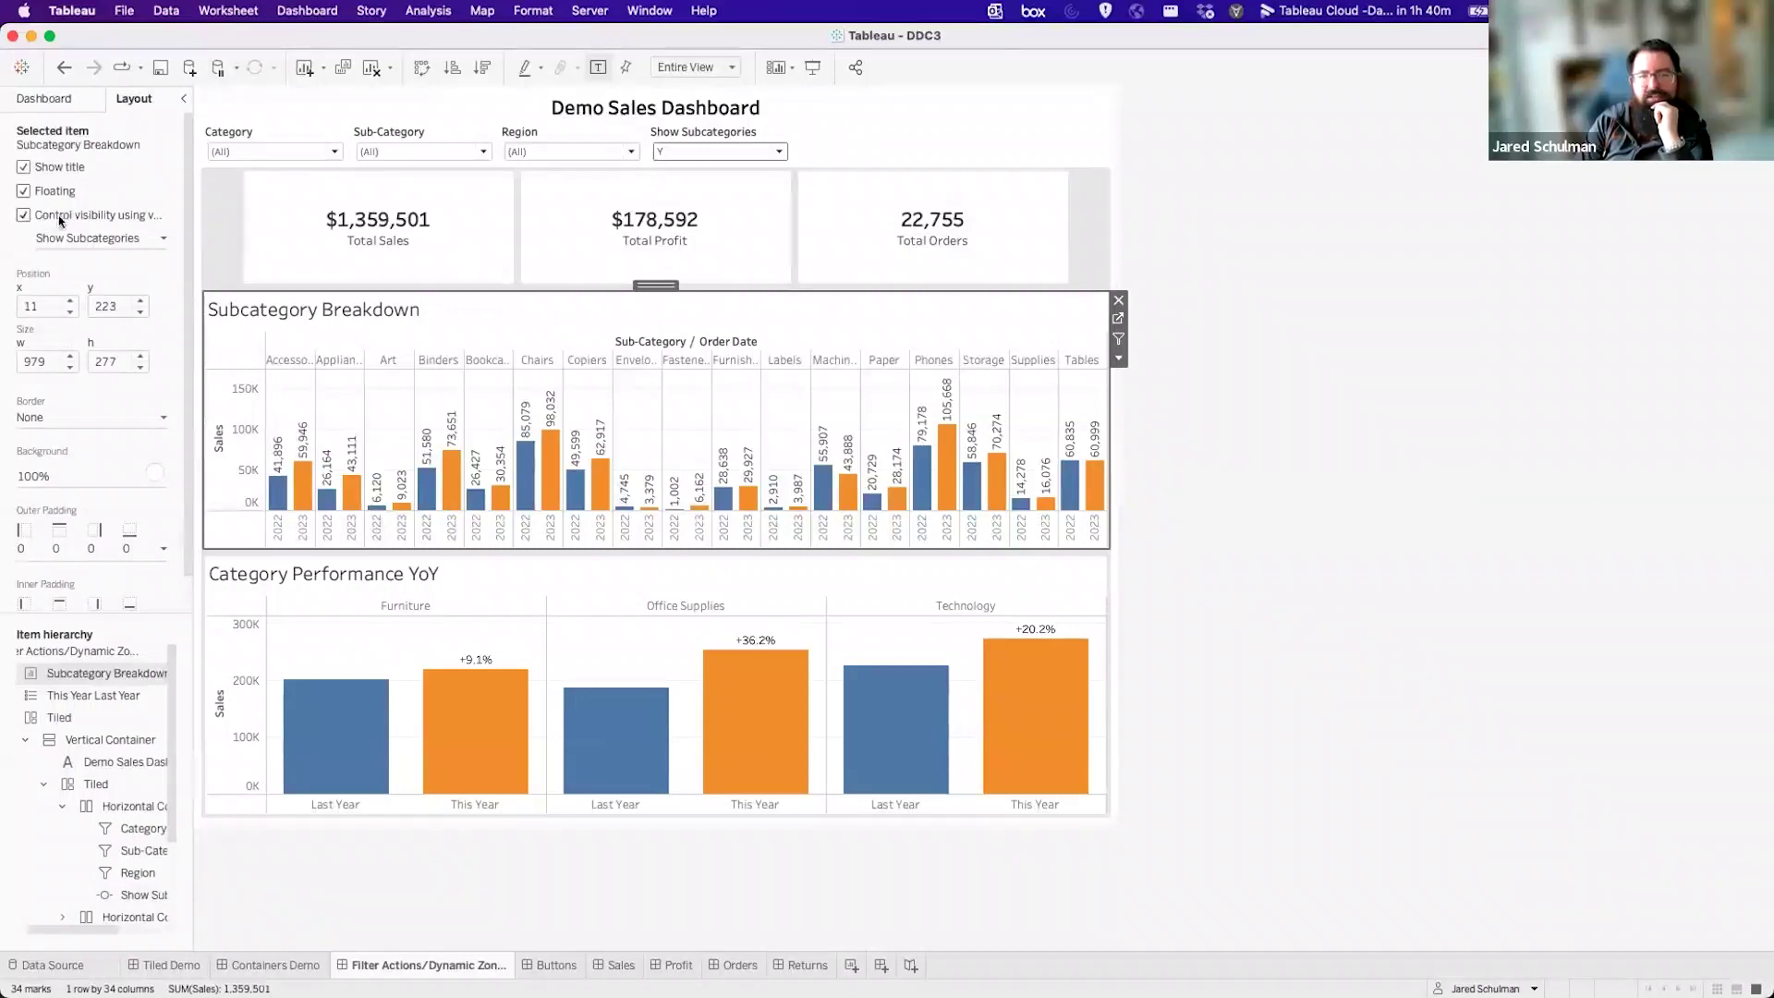
mouse_move(196, 234)
left_mouse_down()
mouse_move(254, 248)
mouse_move(205, 252)
left_mouse_up()
left_click(204, 242)
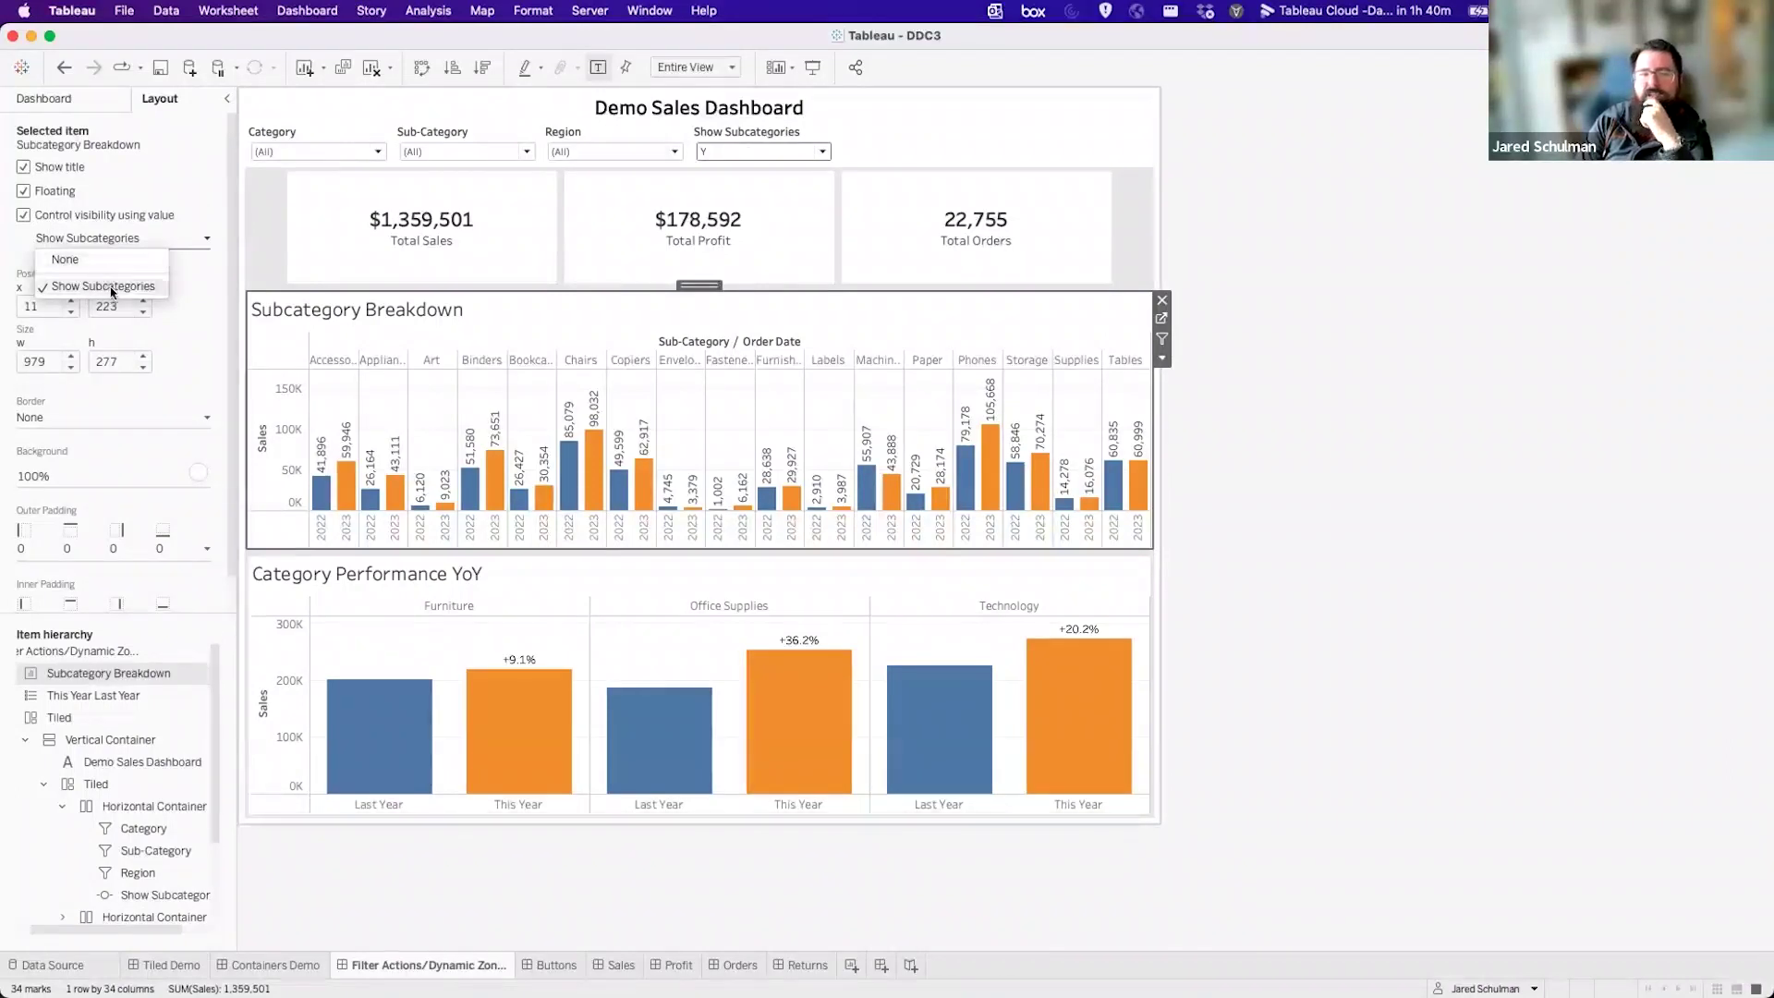
left_click(199, 288)
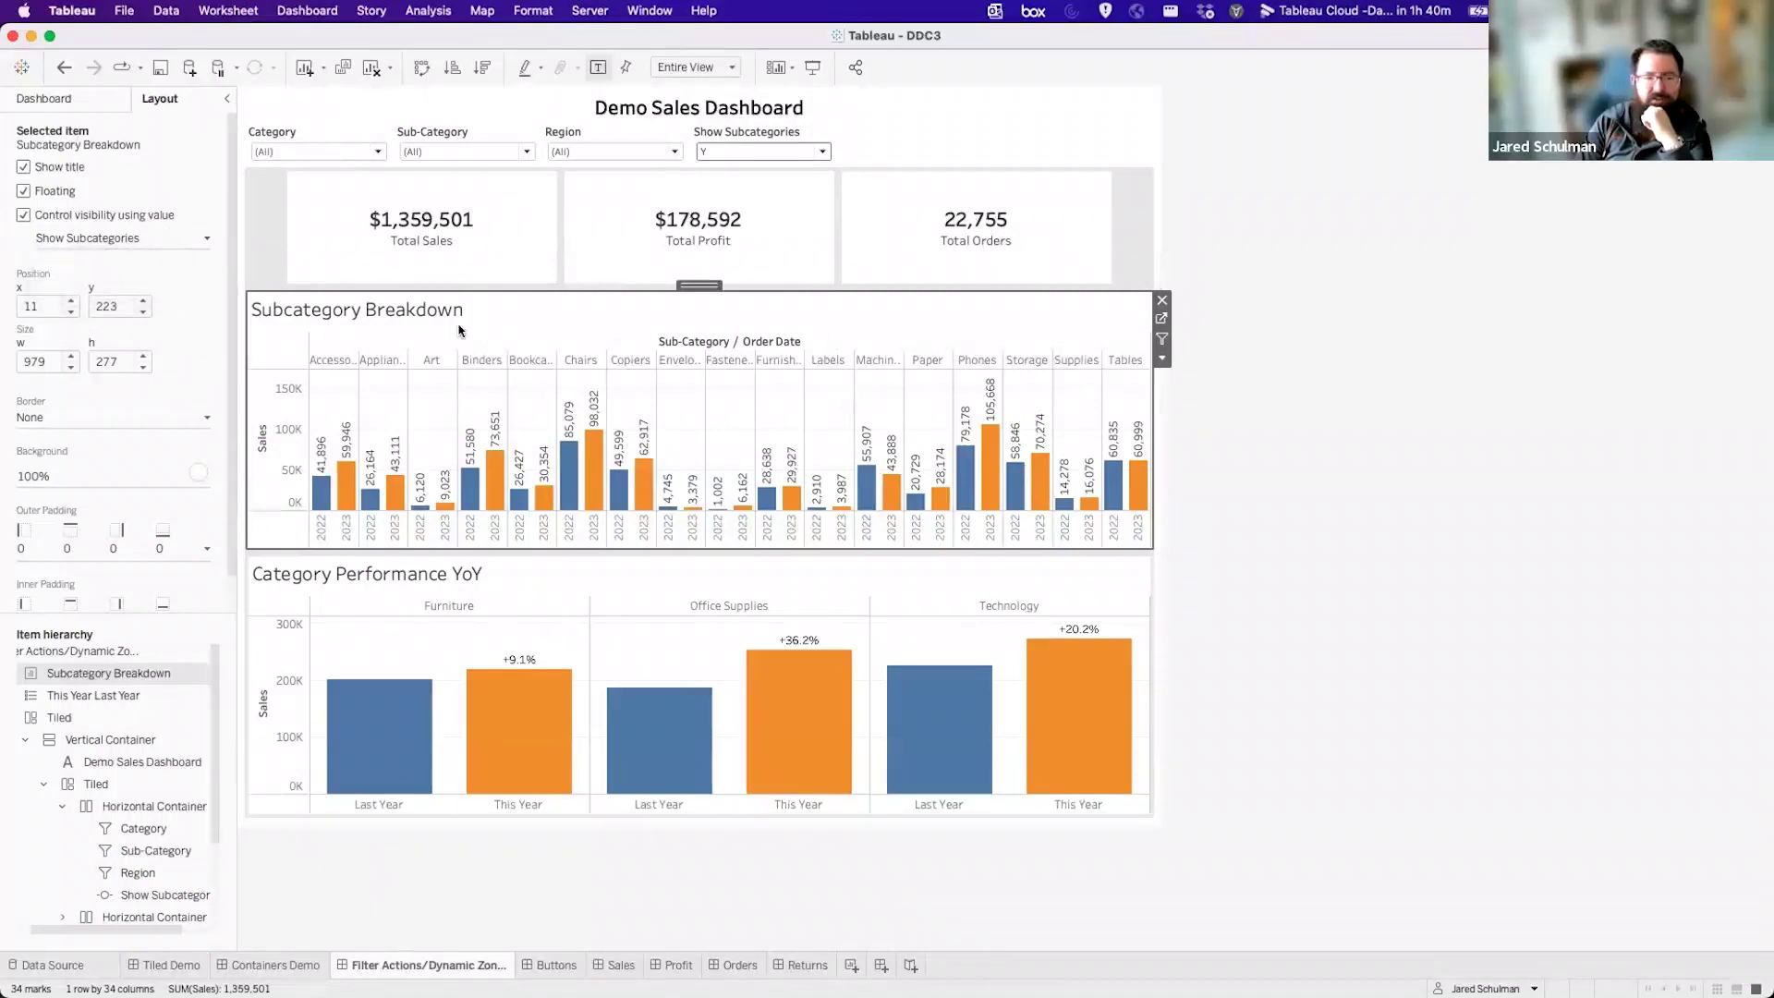
Test the chart swap by switching Show Subcategories to N, to Y with Subcategory Breakdown selected, and back to N.
left_click(739, 137)
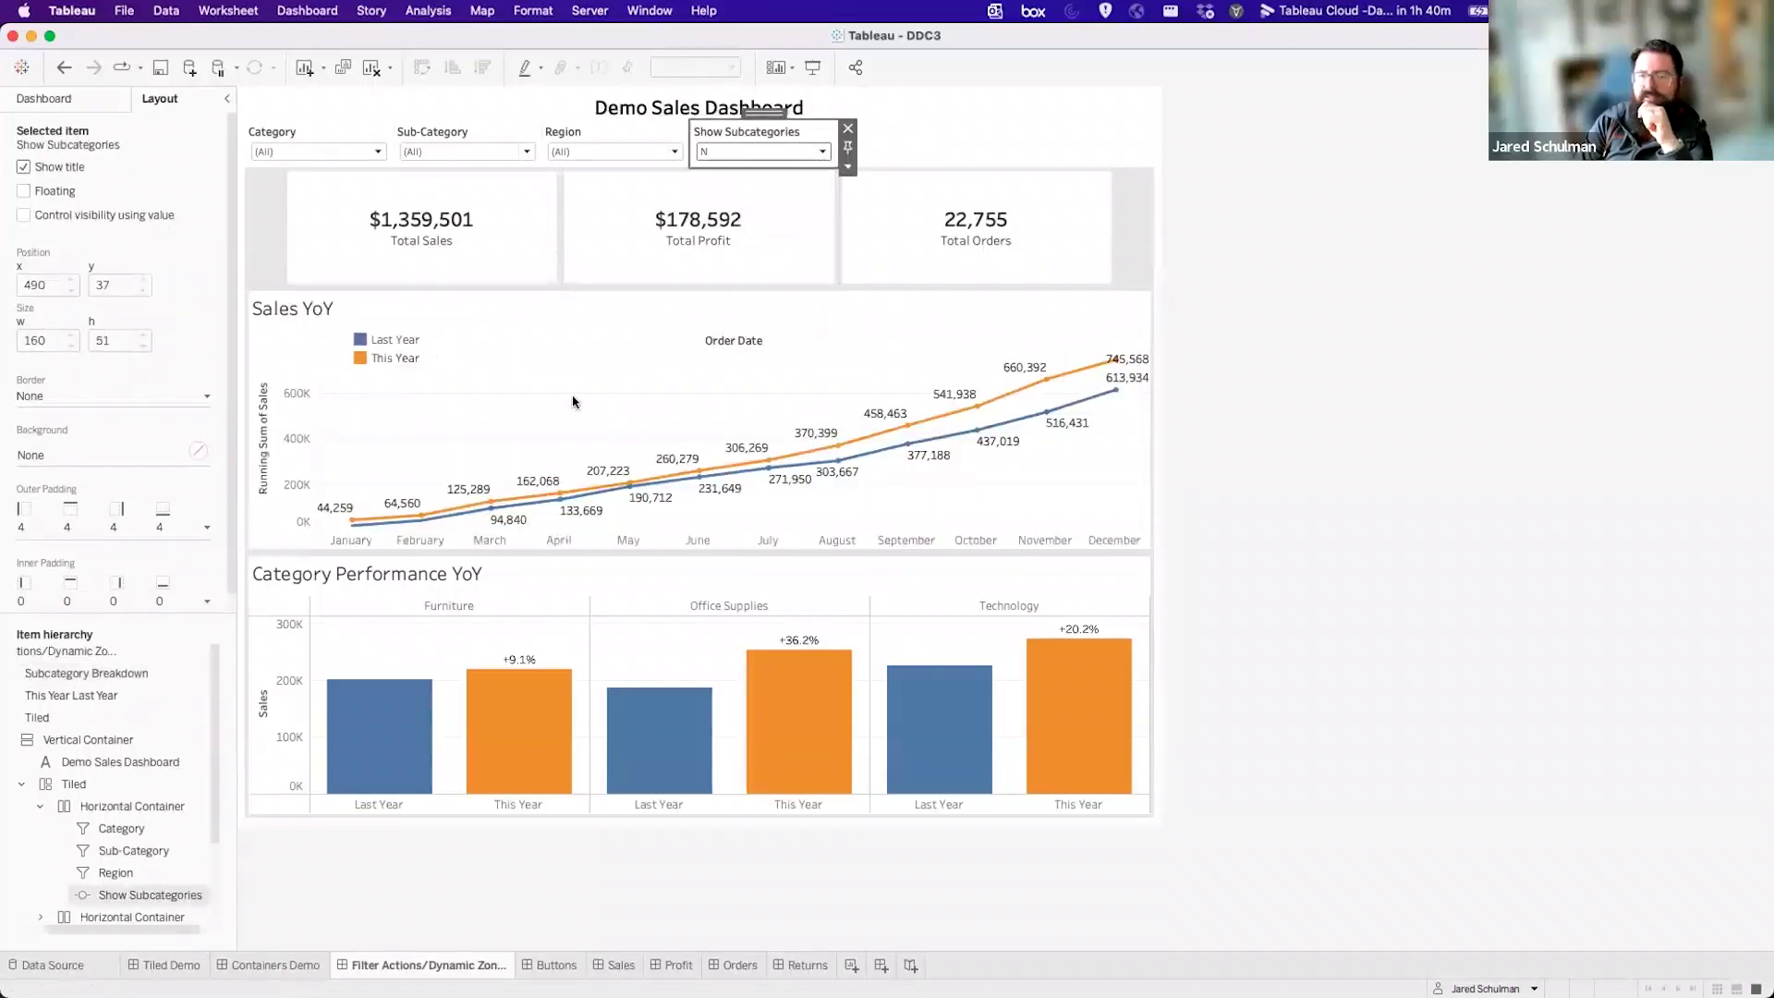
left_click(704, 152)
left_click(717, 180)
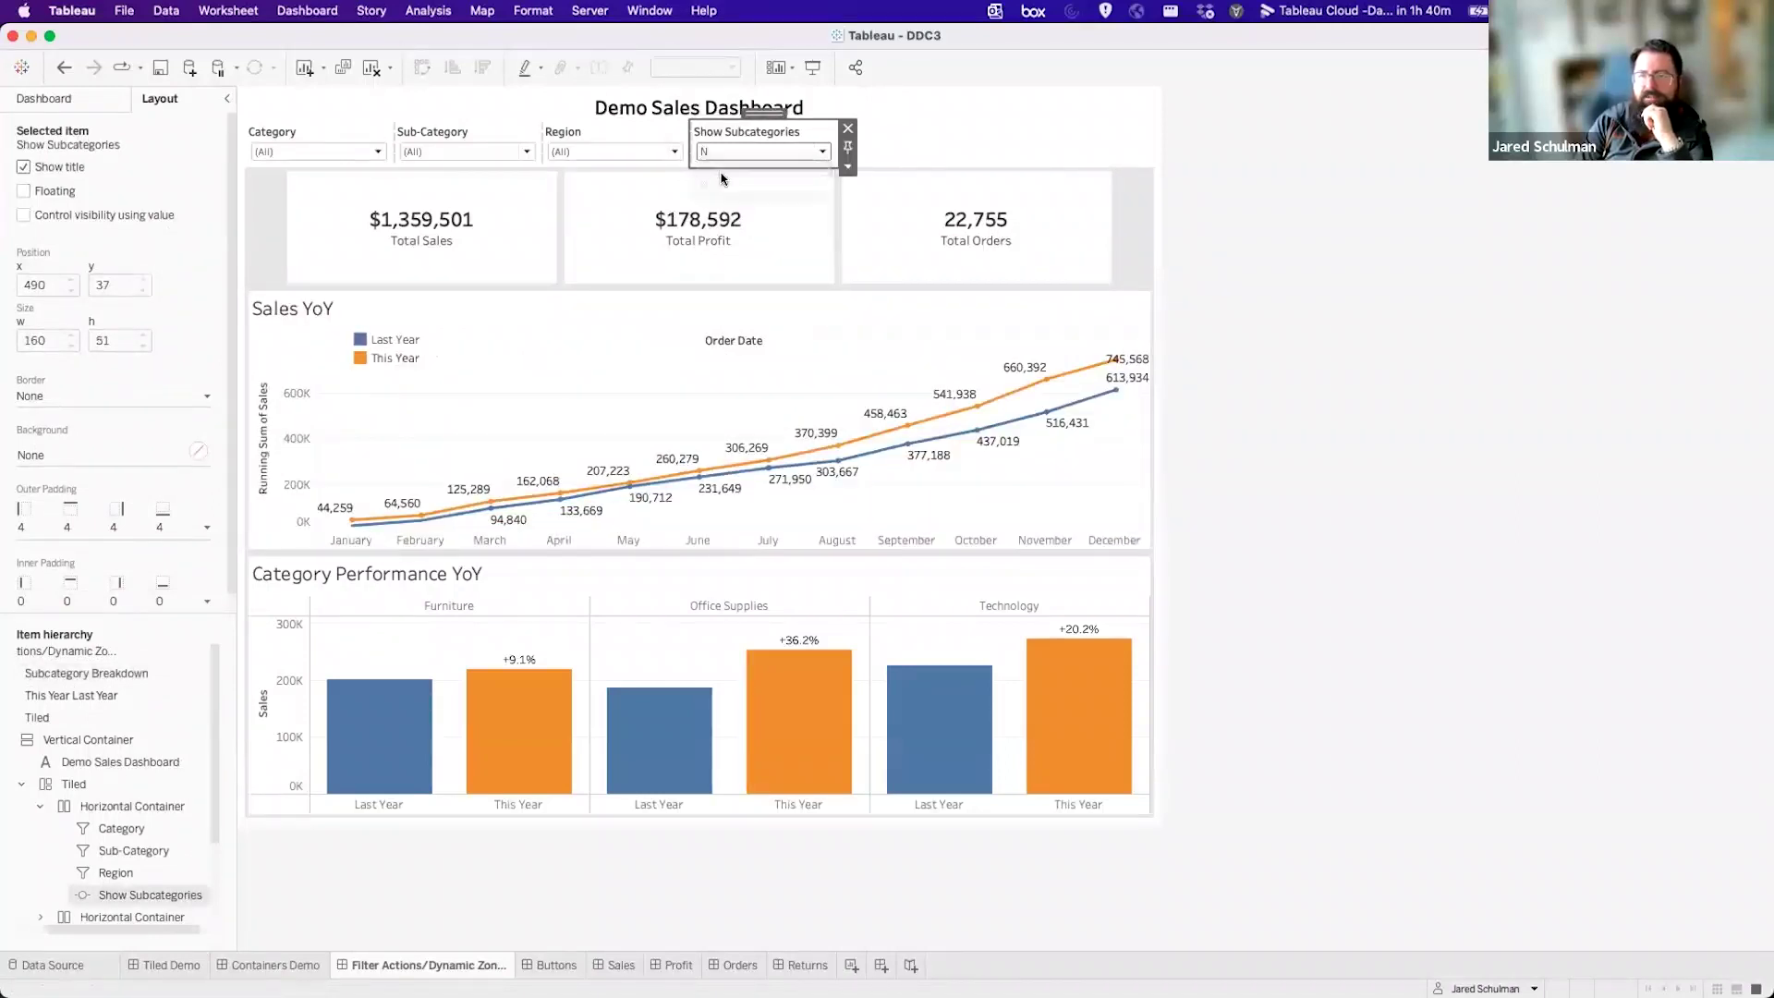
left_click(491, 317)
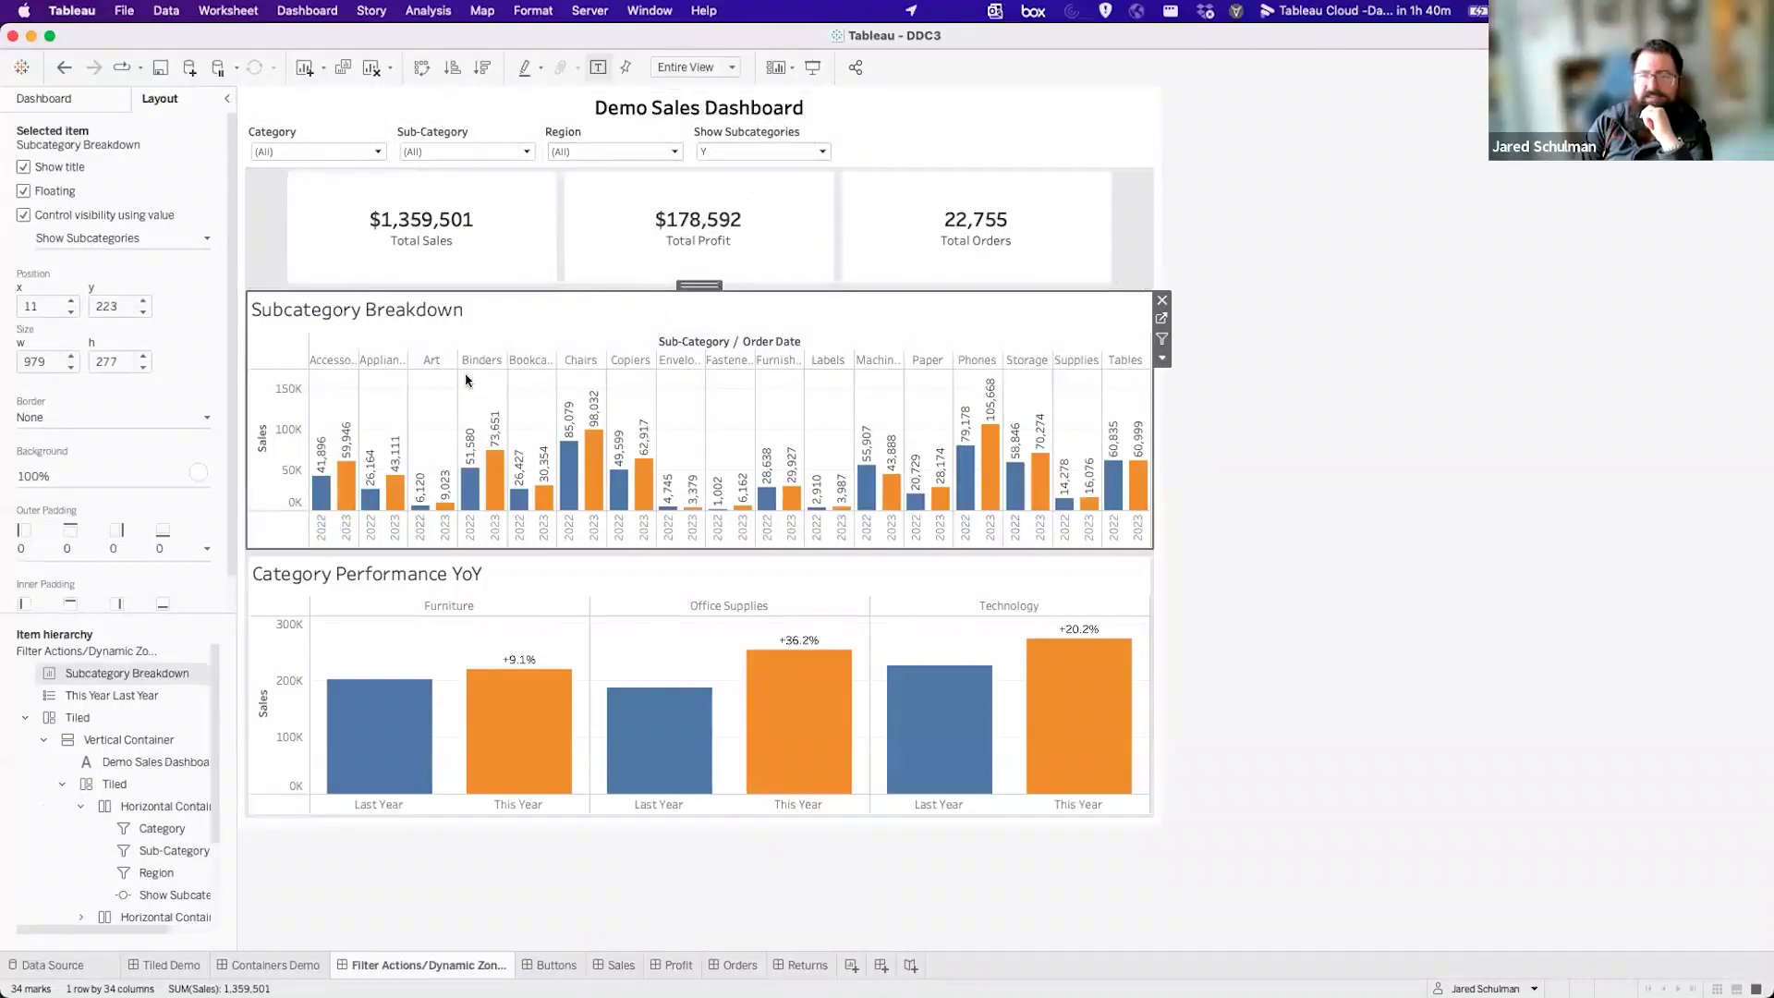
left_click(744, 153)
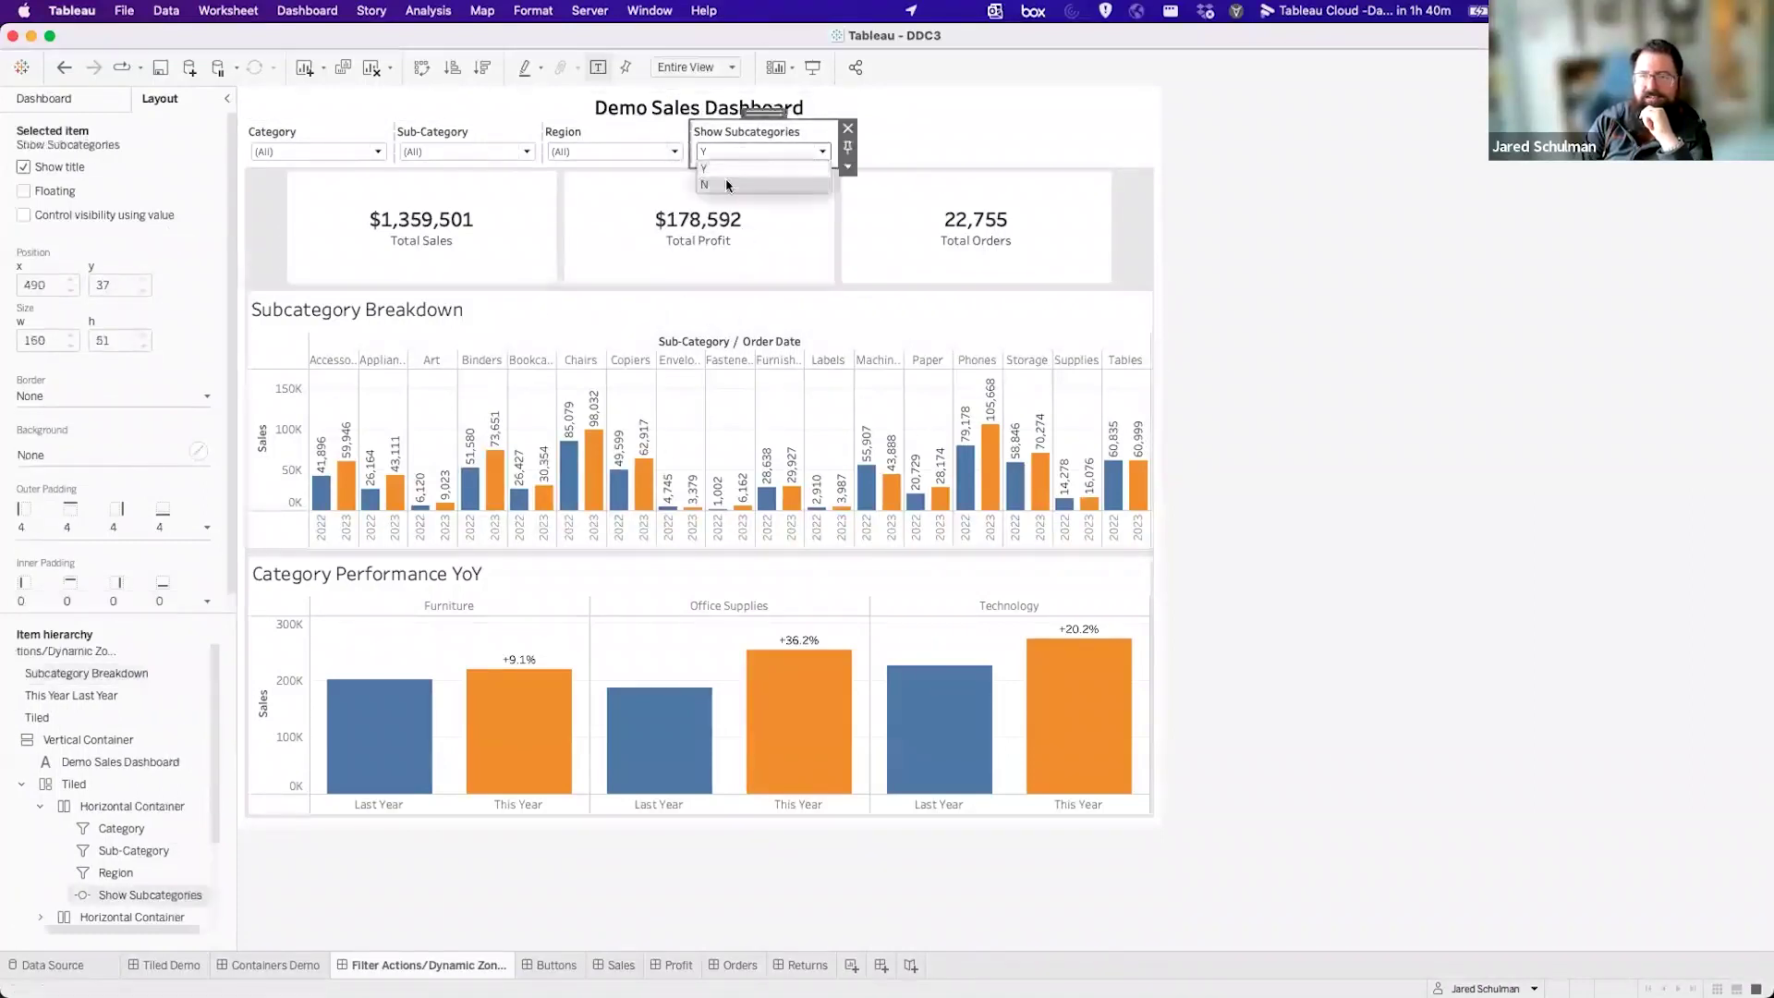
left_click(728, 185)
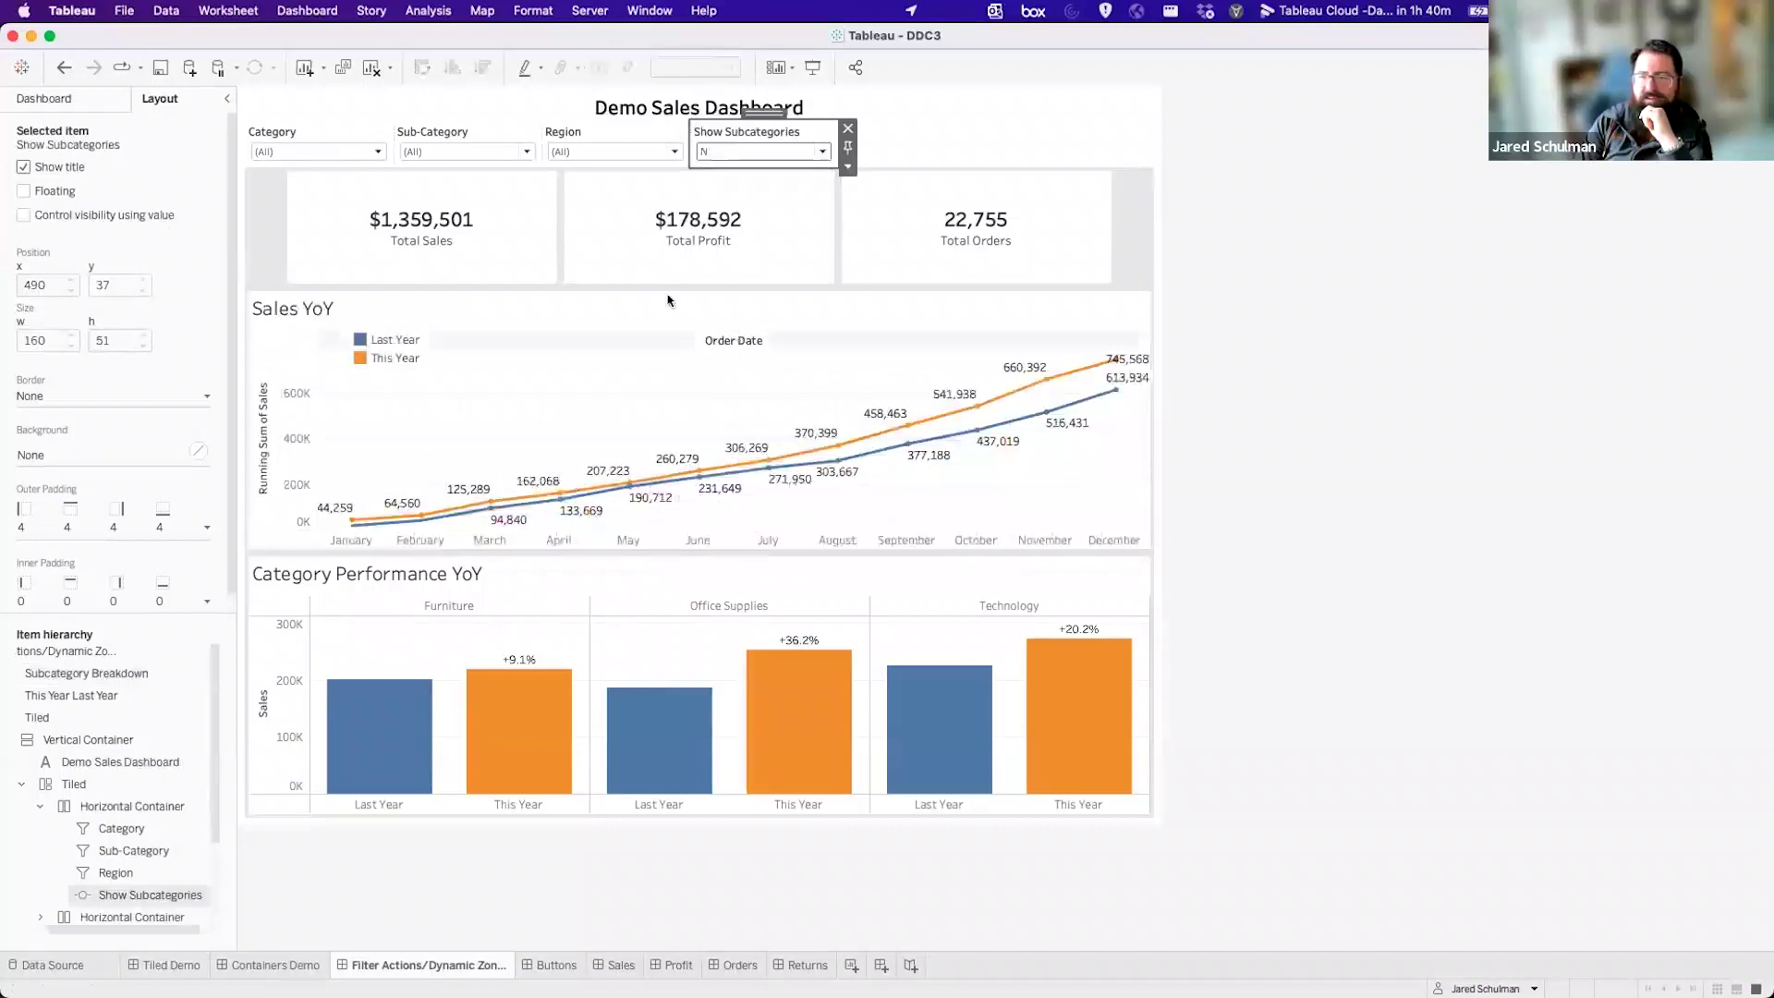
Set Show Subcategories to Y and hide the column field labels in the Subcategory Breakdown chart.
mouse_move(873, 454)
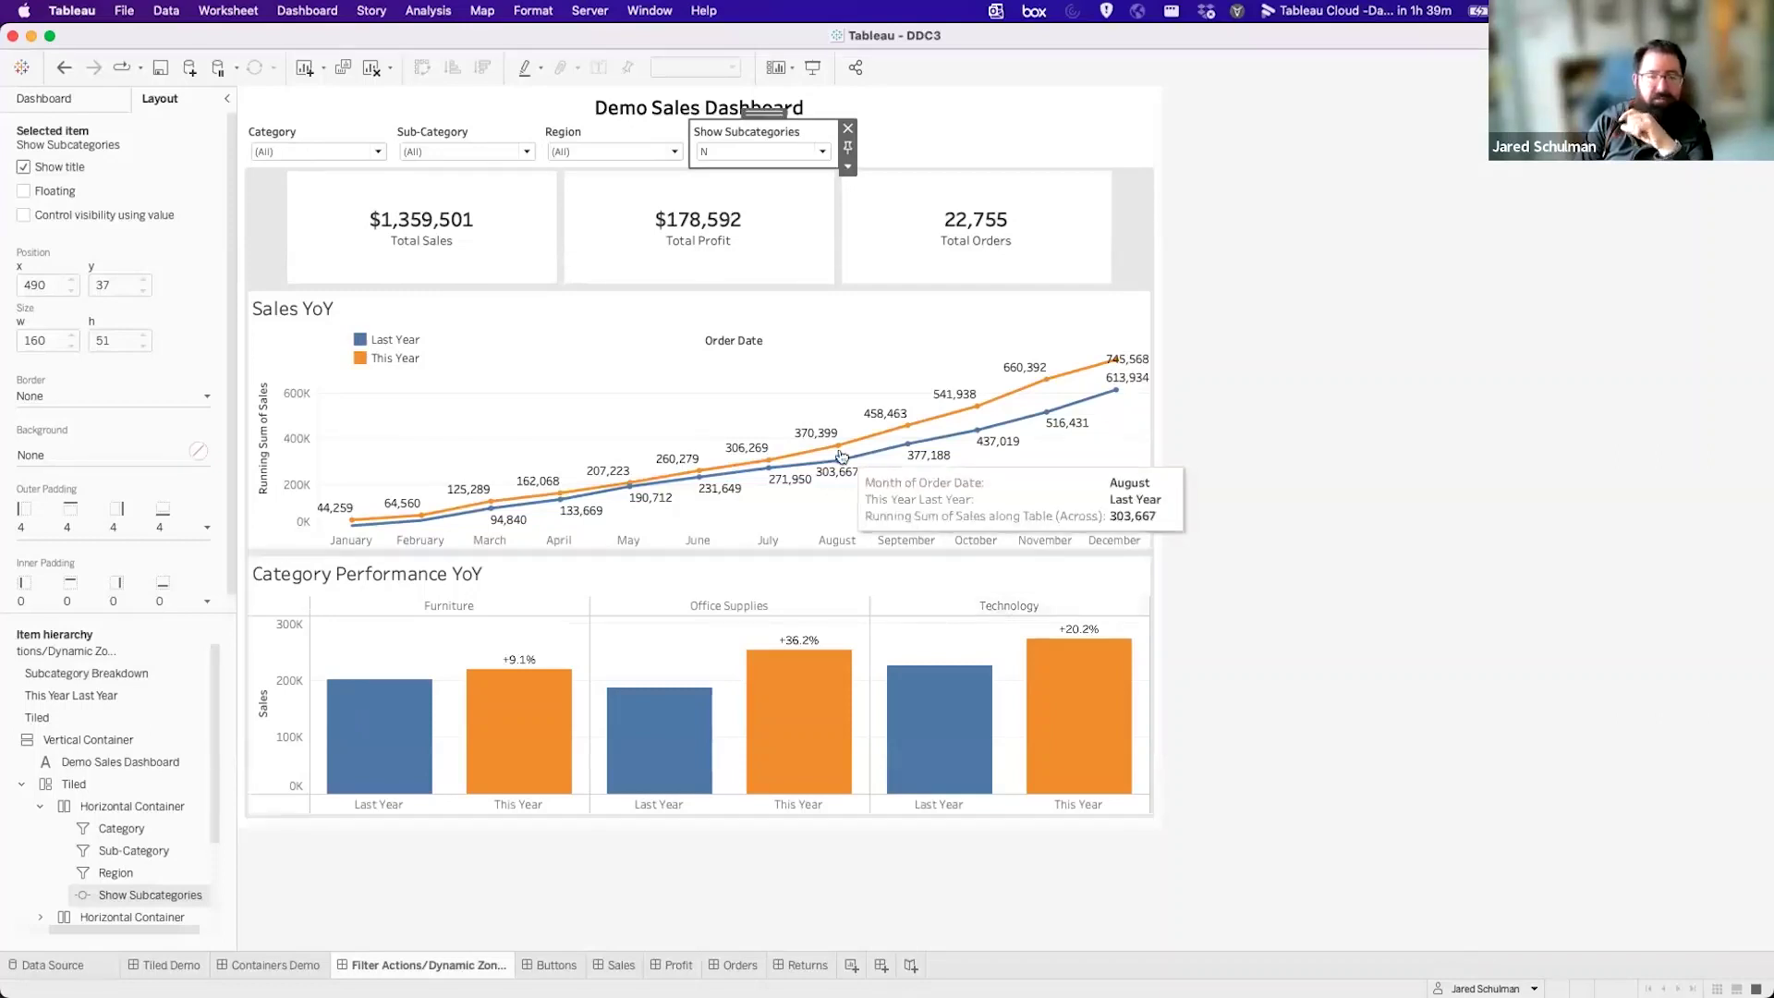
left_click(758, 151)
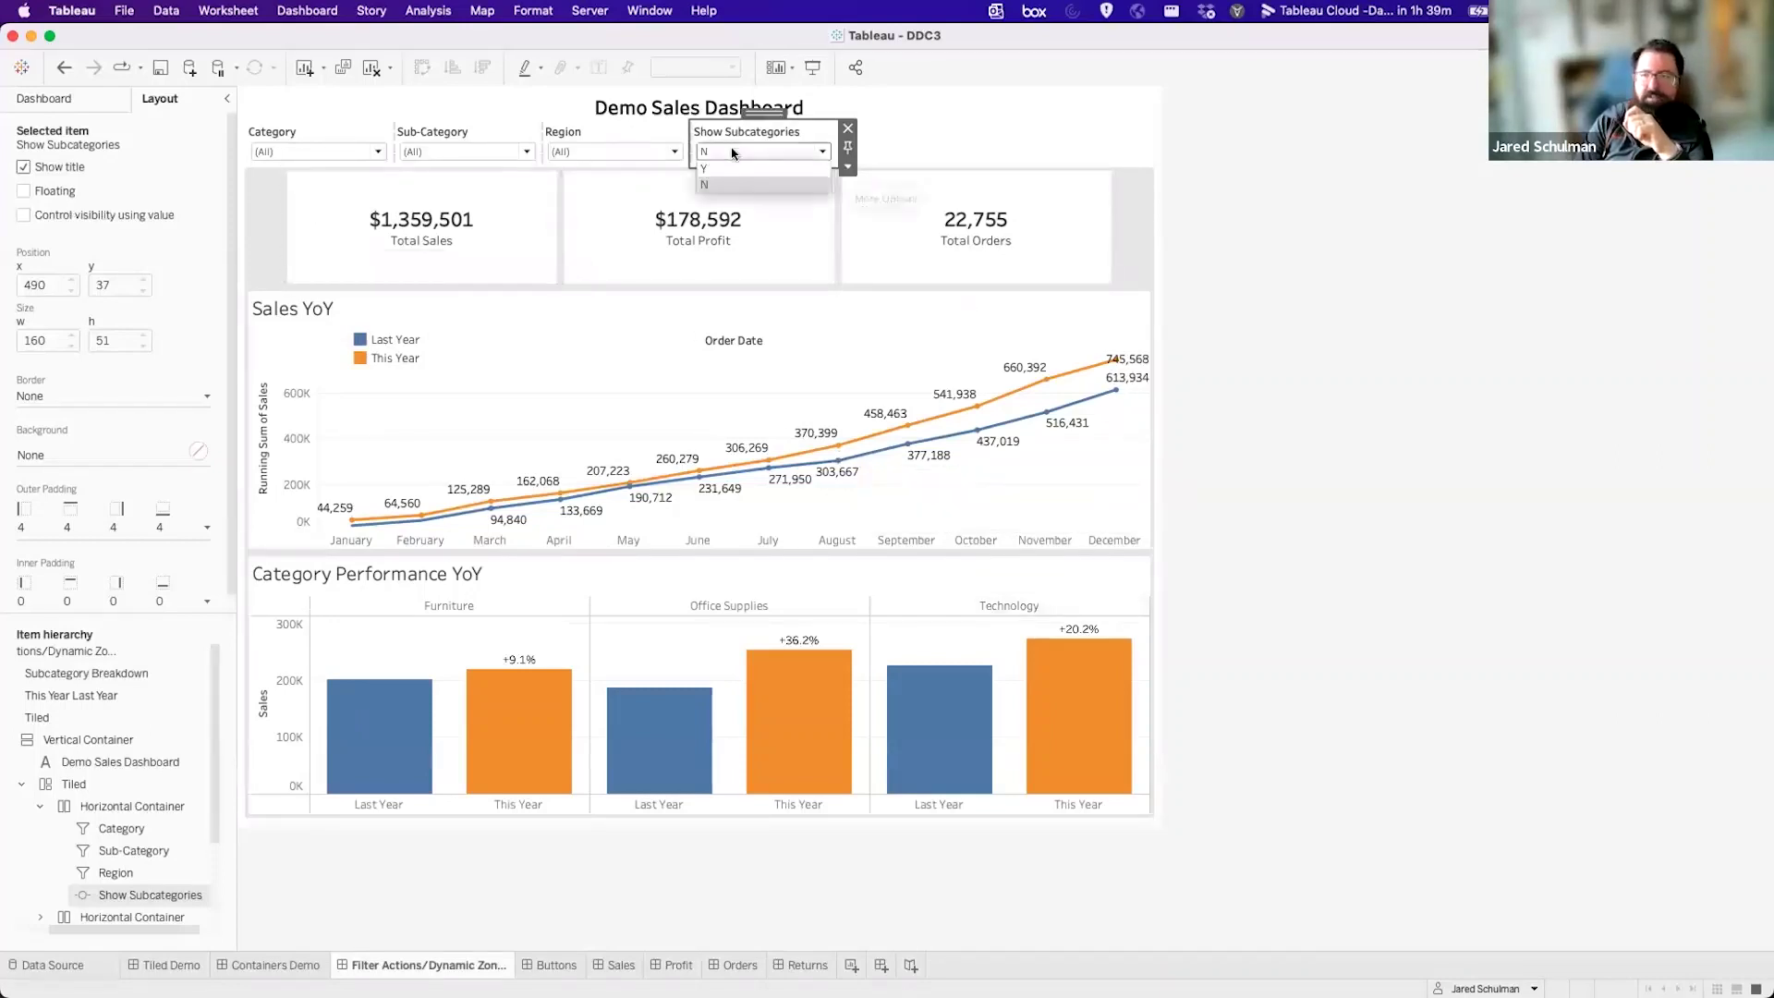
left_click(716, 189)
left_click(529, 374)
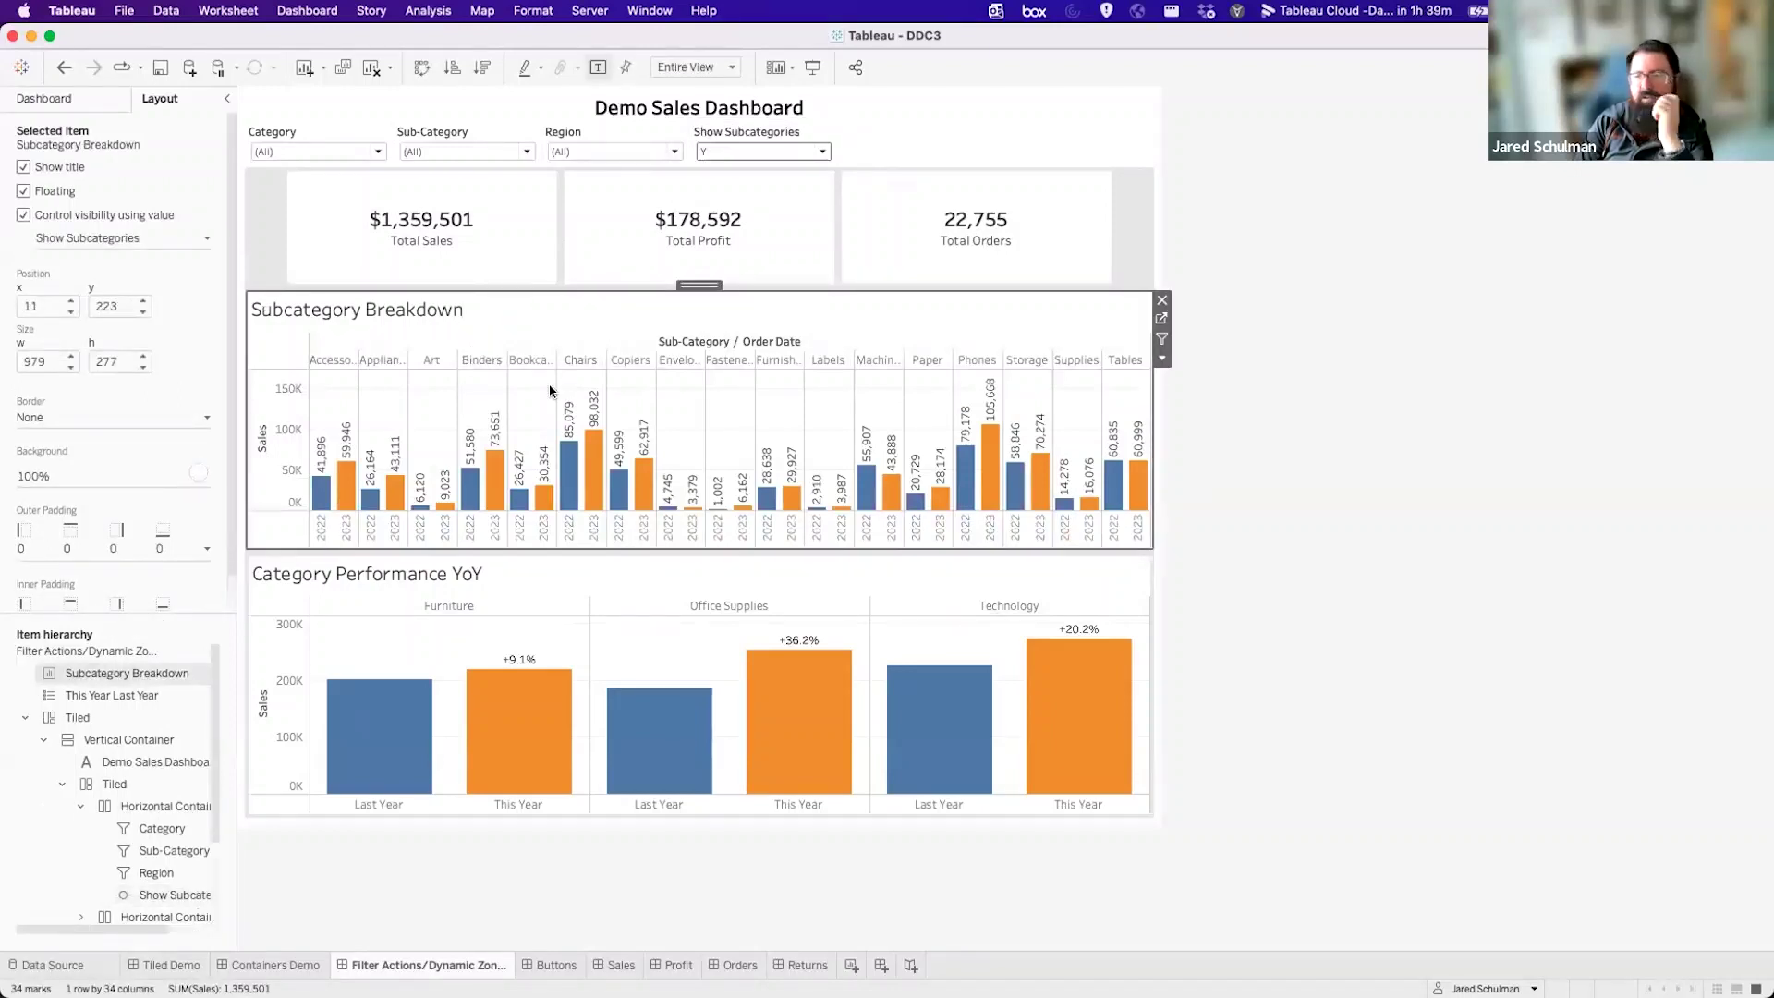
right_click(778, 347)
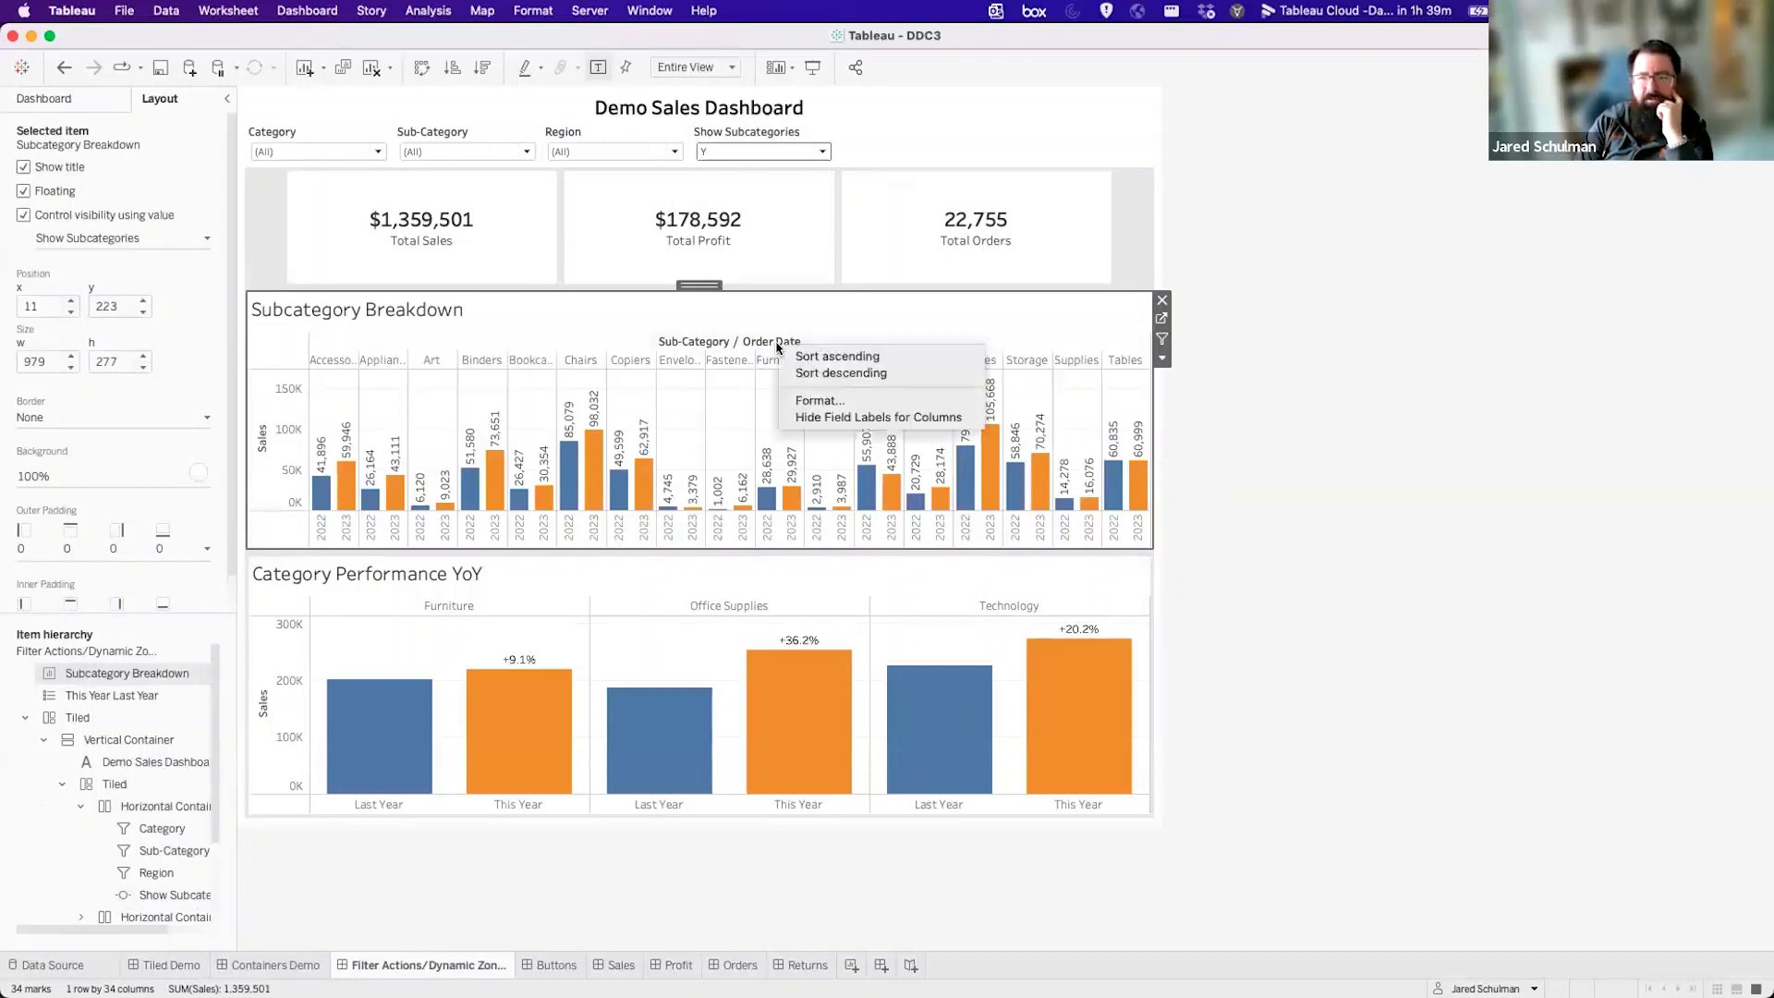
left_click(822, 413)
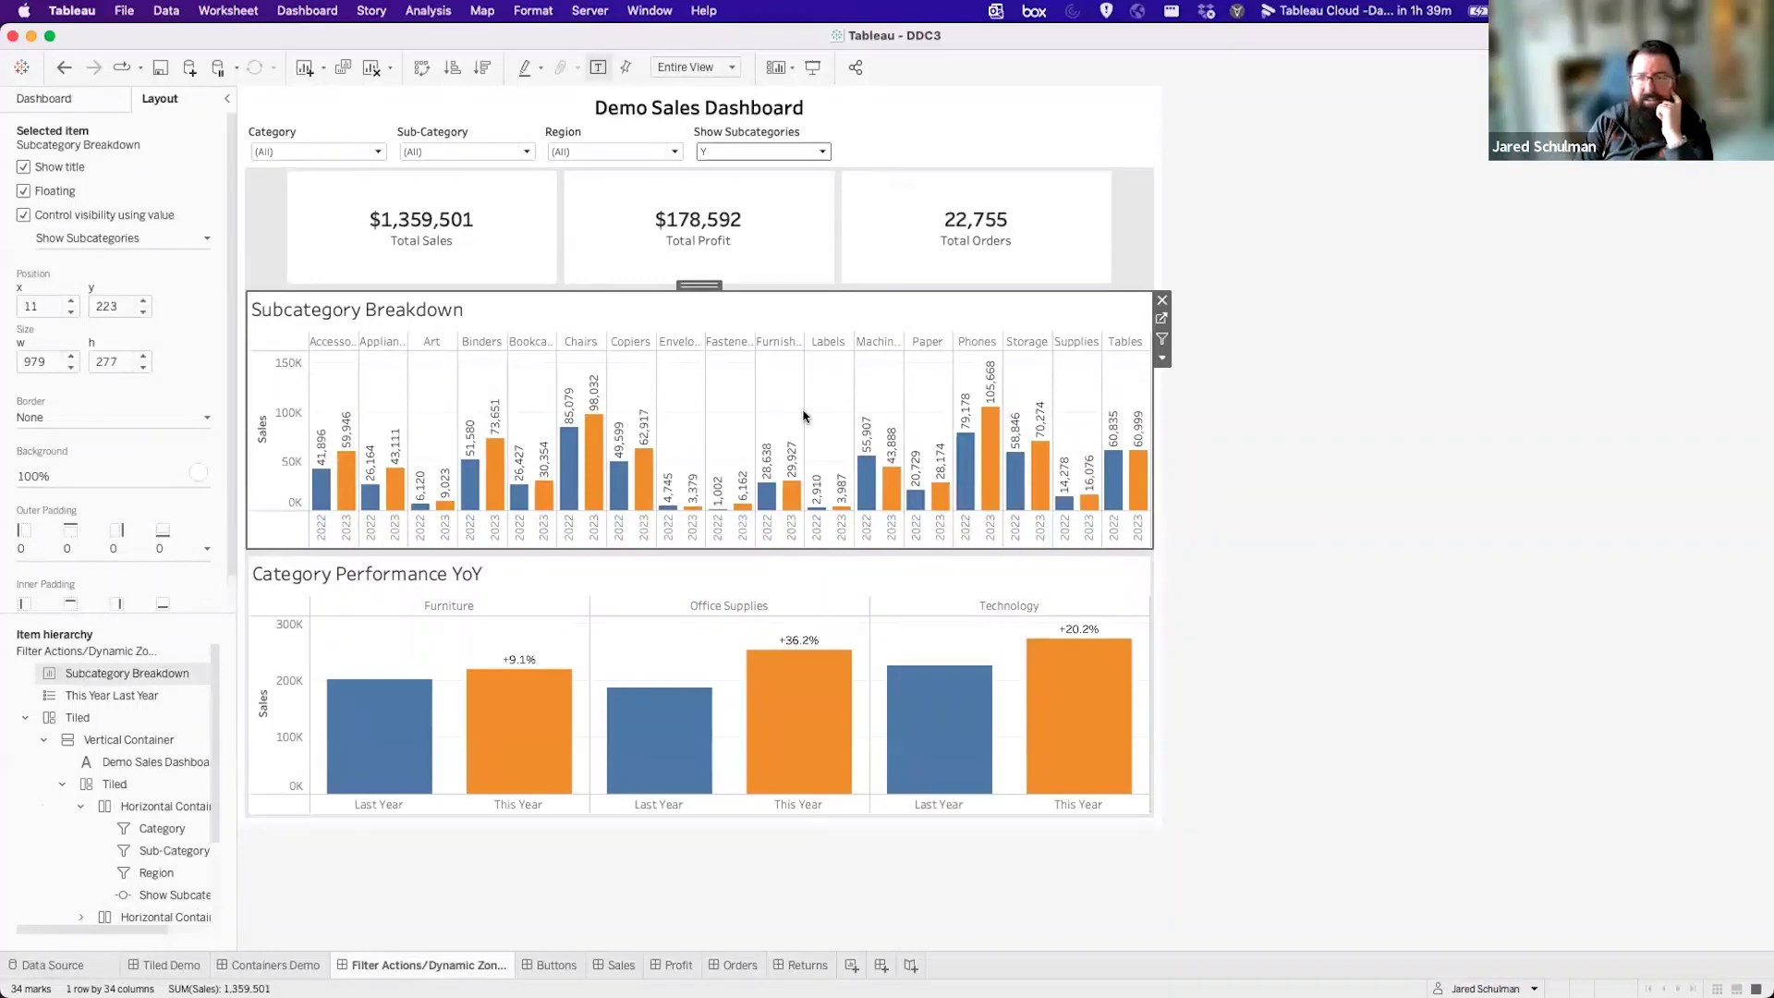
Compare both chart views by switching Show Subcategories to N and back to Y, and select the Subcategory Breakdown chart.
left_click(755, 151)
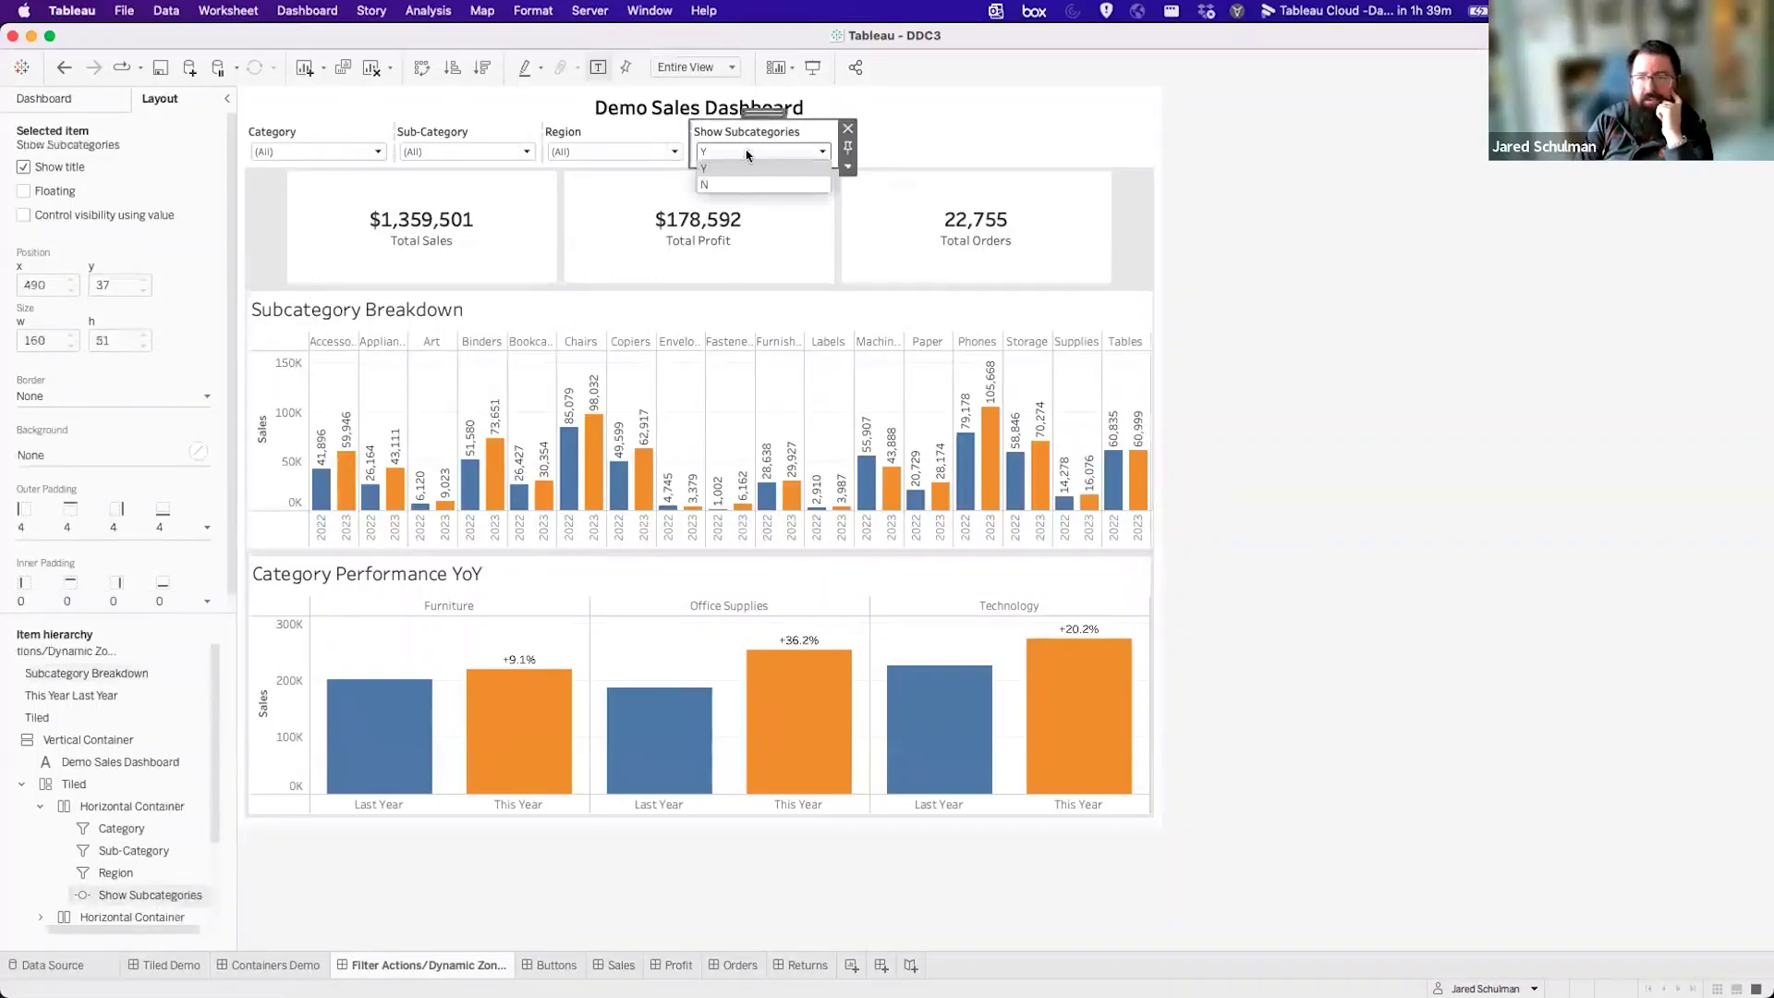
left_click(729, 184)
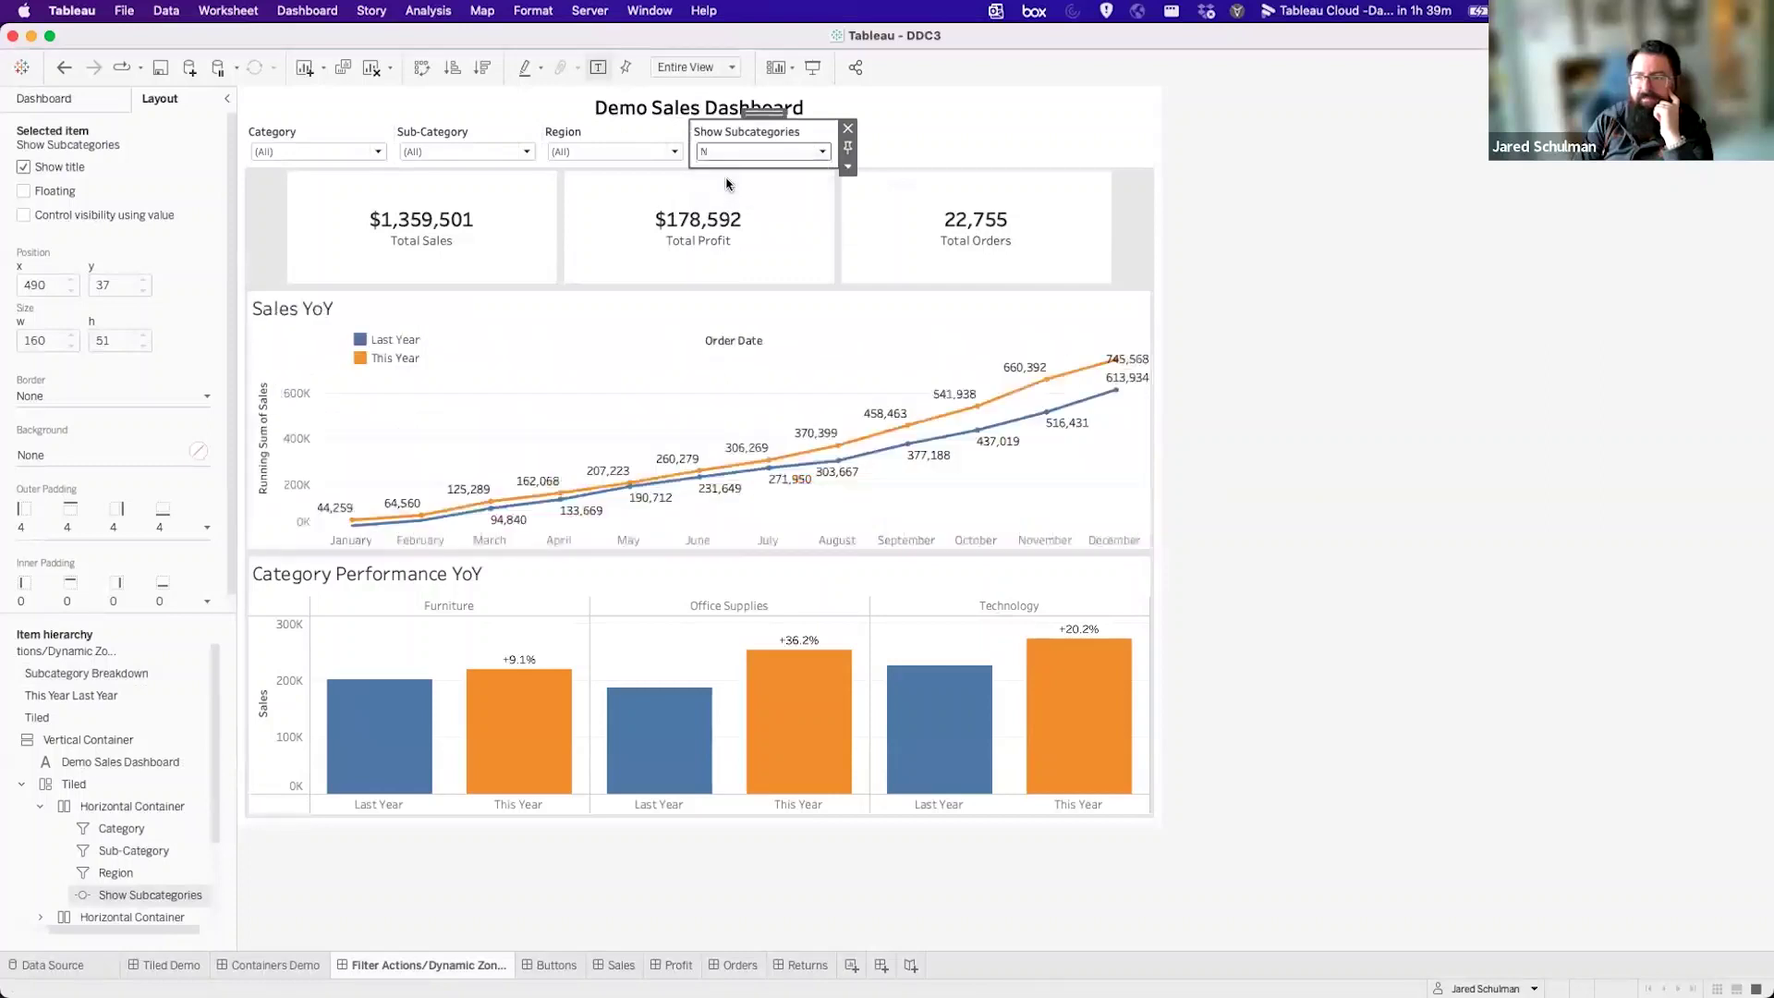
left_click(721, 151)
left_click(721, 168)
left_click(567, 318)
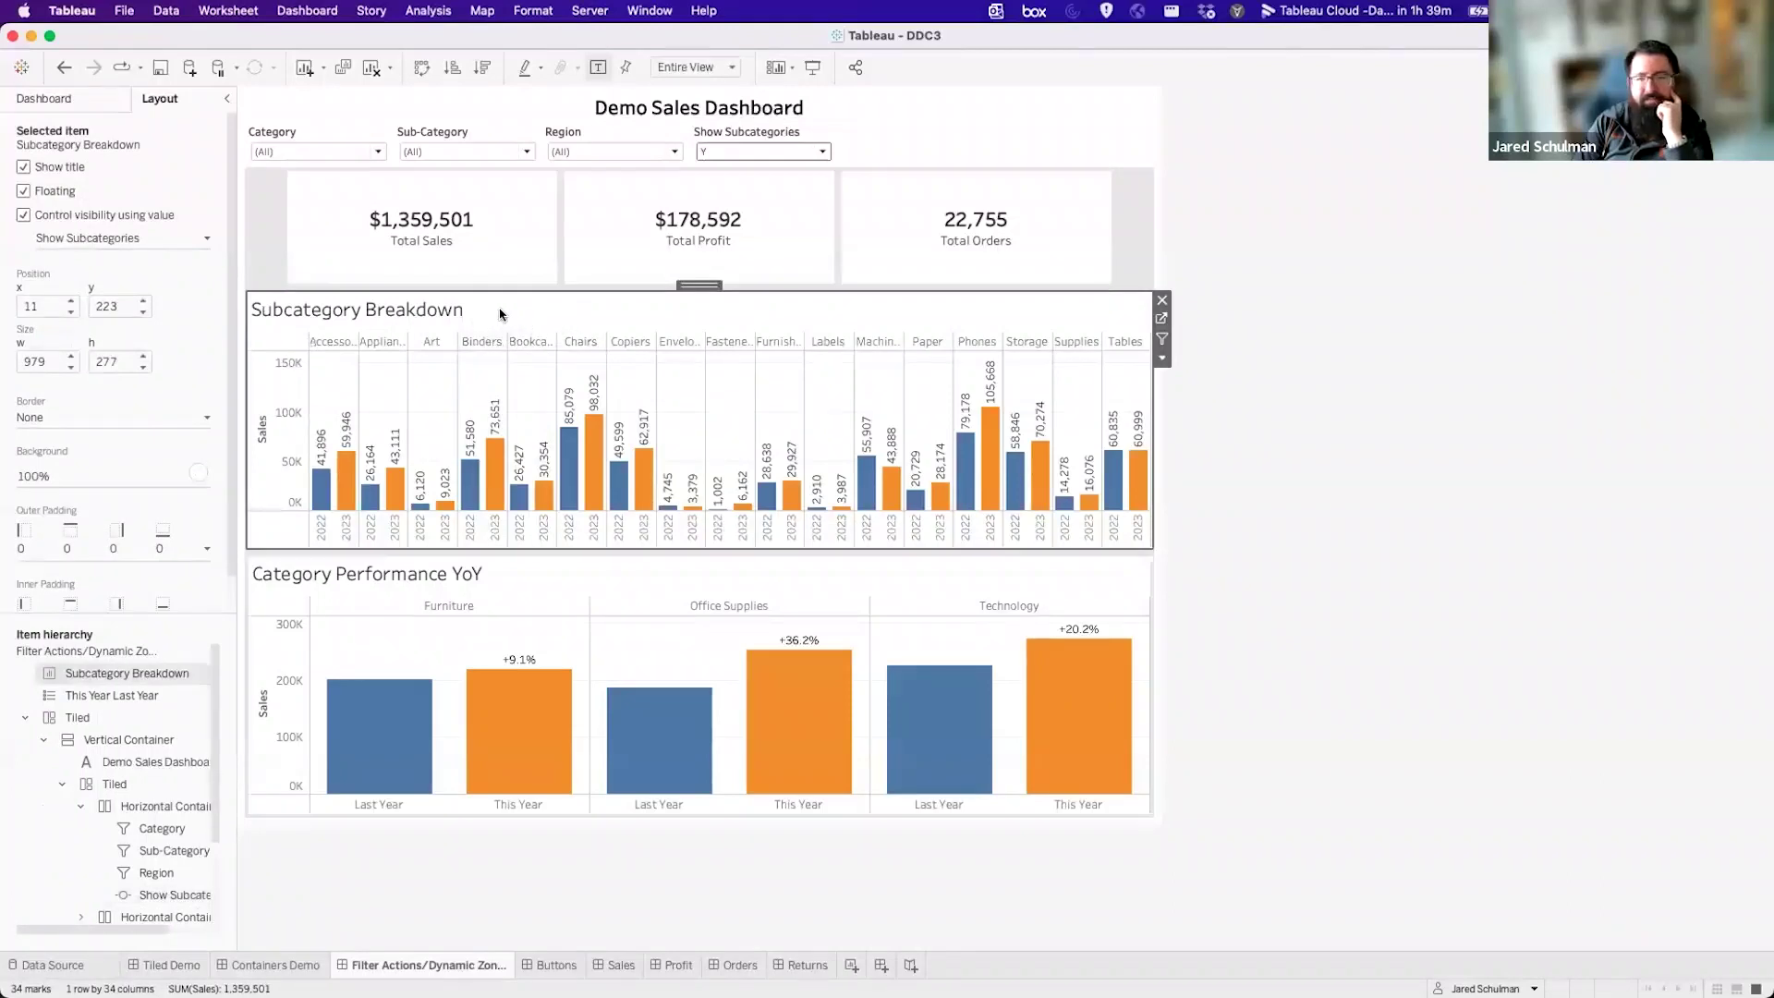
Select the horizontal container holding the KPIs and control its visibility using the Show Subcategories value.
left_click(1128, 235)
double_click(1126, 159)
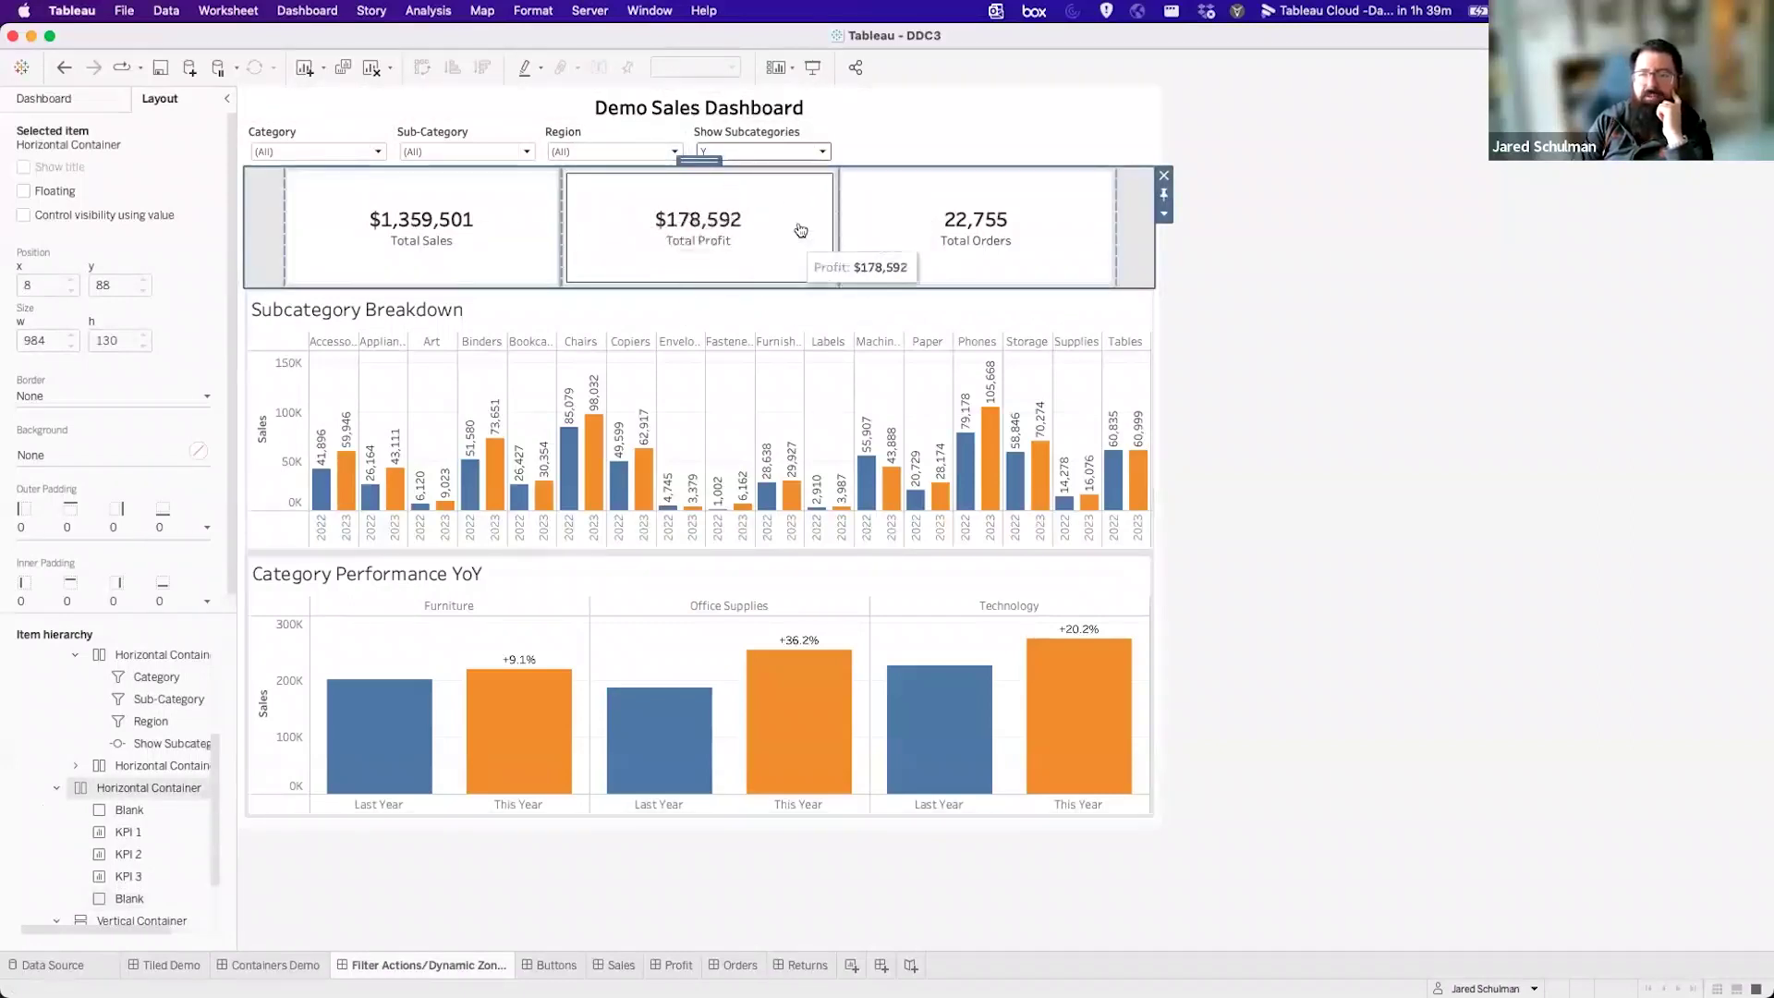
left_click(103, 214)
left_click(102, 238)
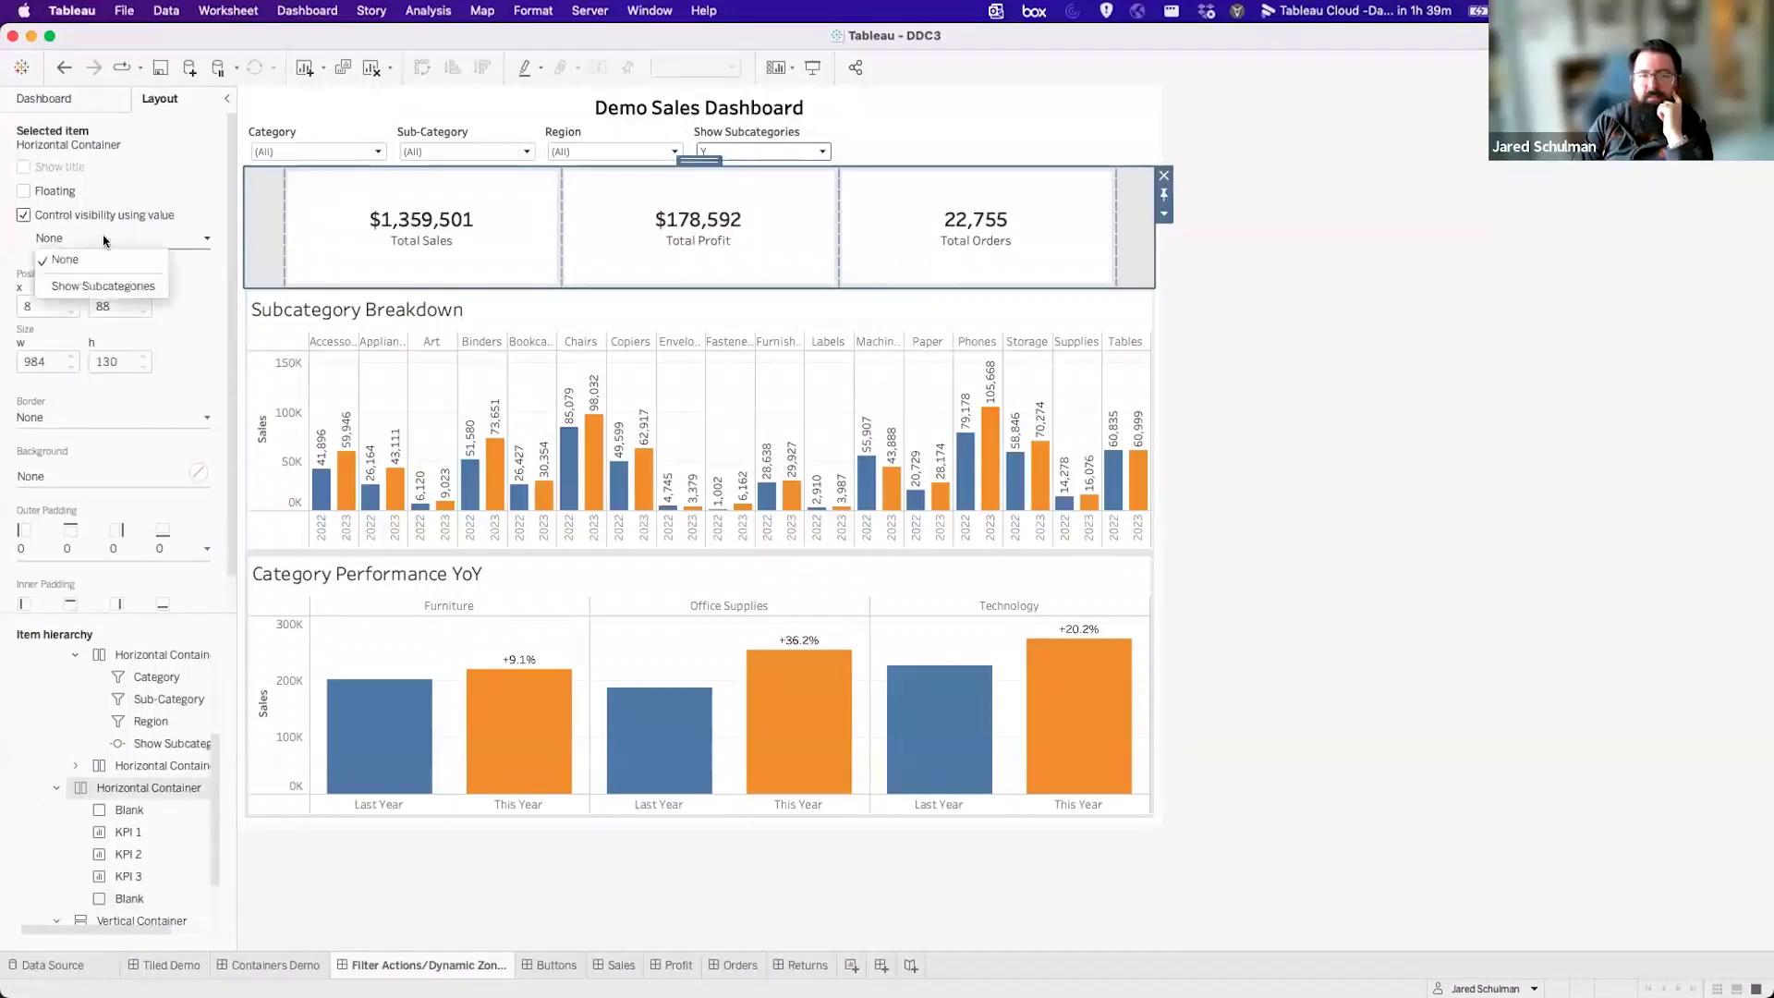
left_click(102, 286)
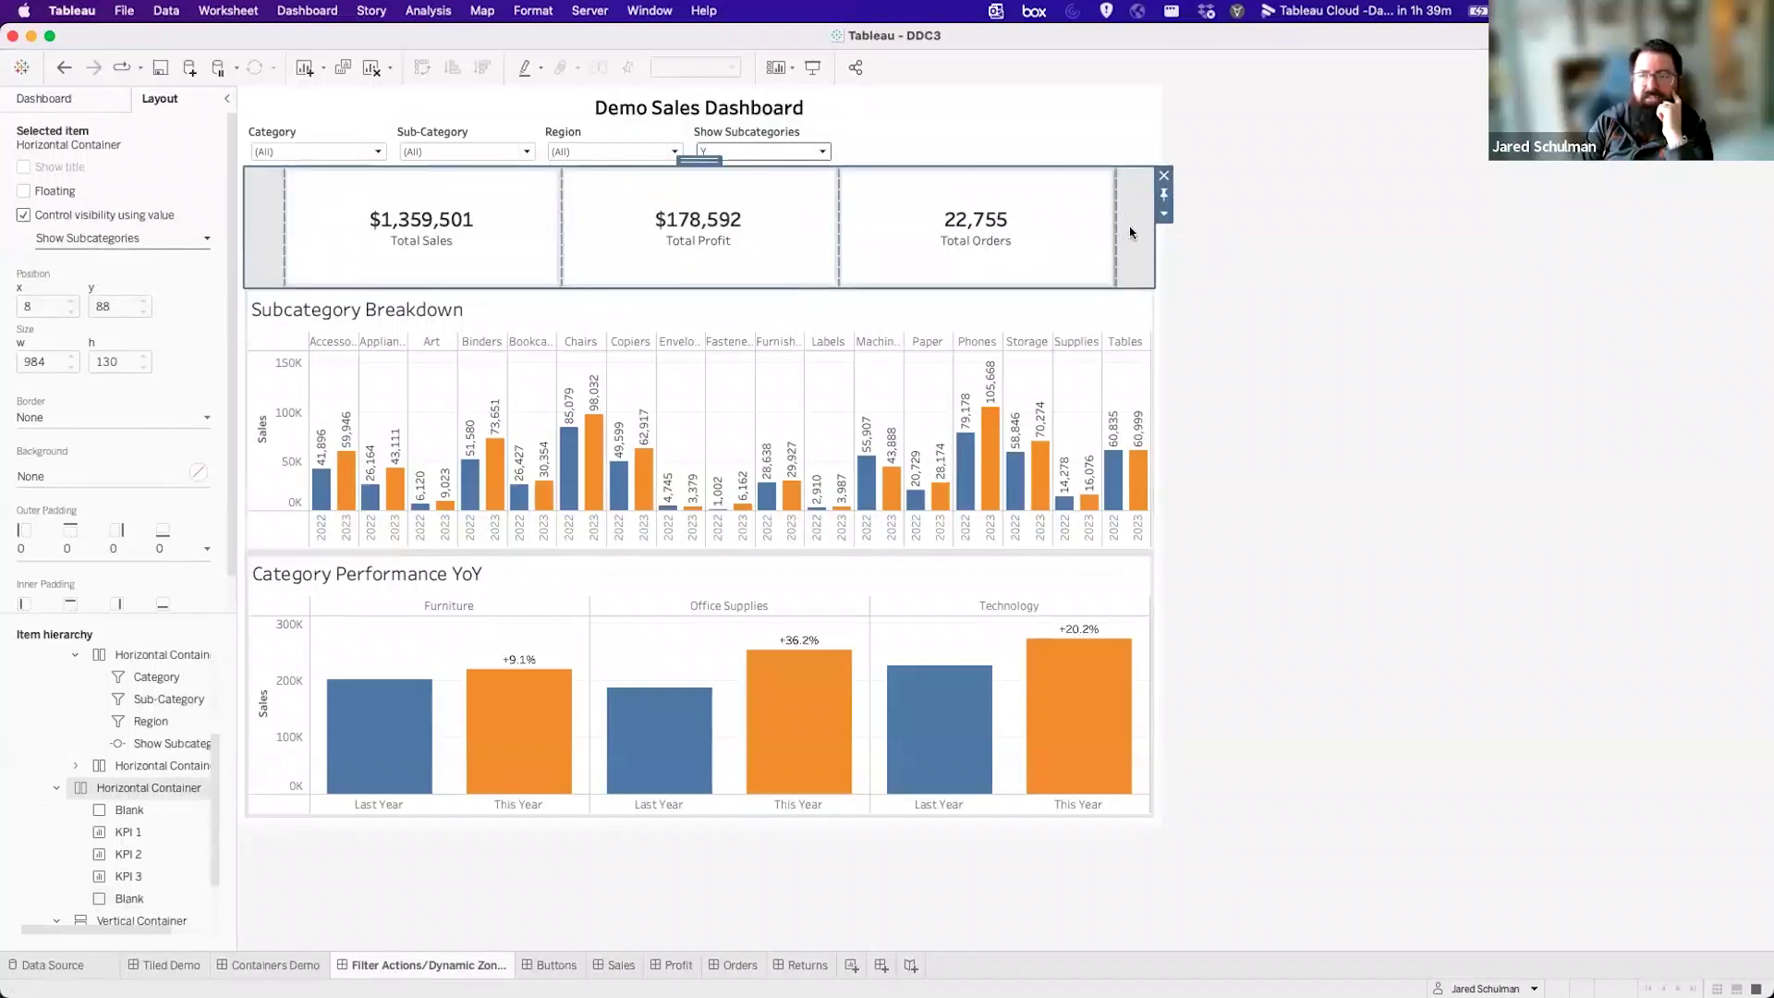
Test the KPI container's visibility by switching Show Subcategories to N and back to Y.
left_click(726, 152)
left_click(736, 185)
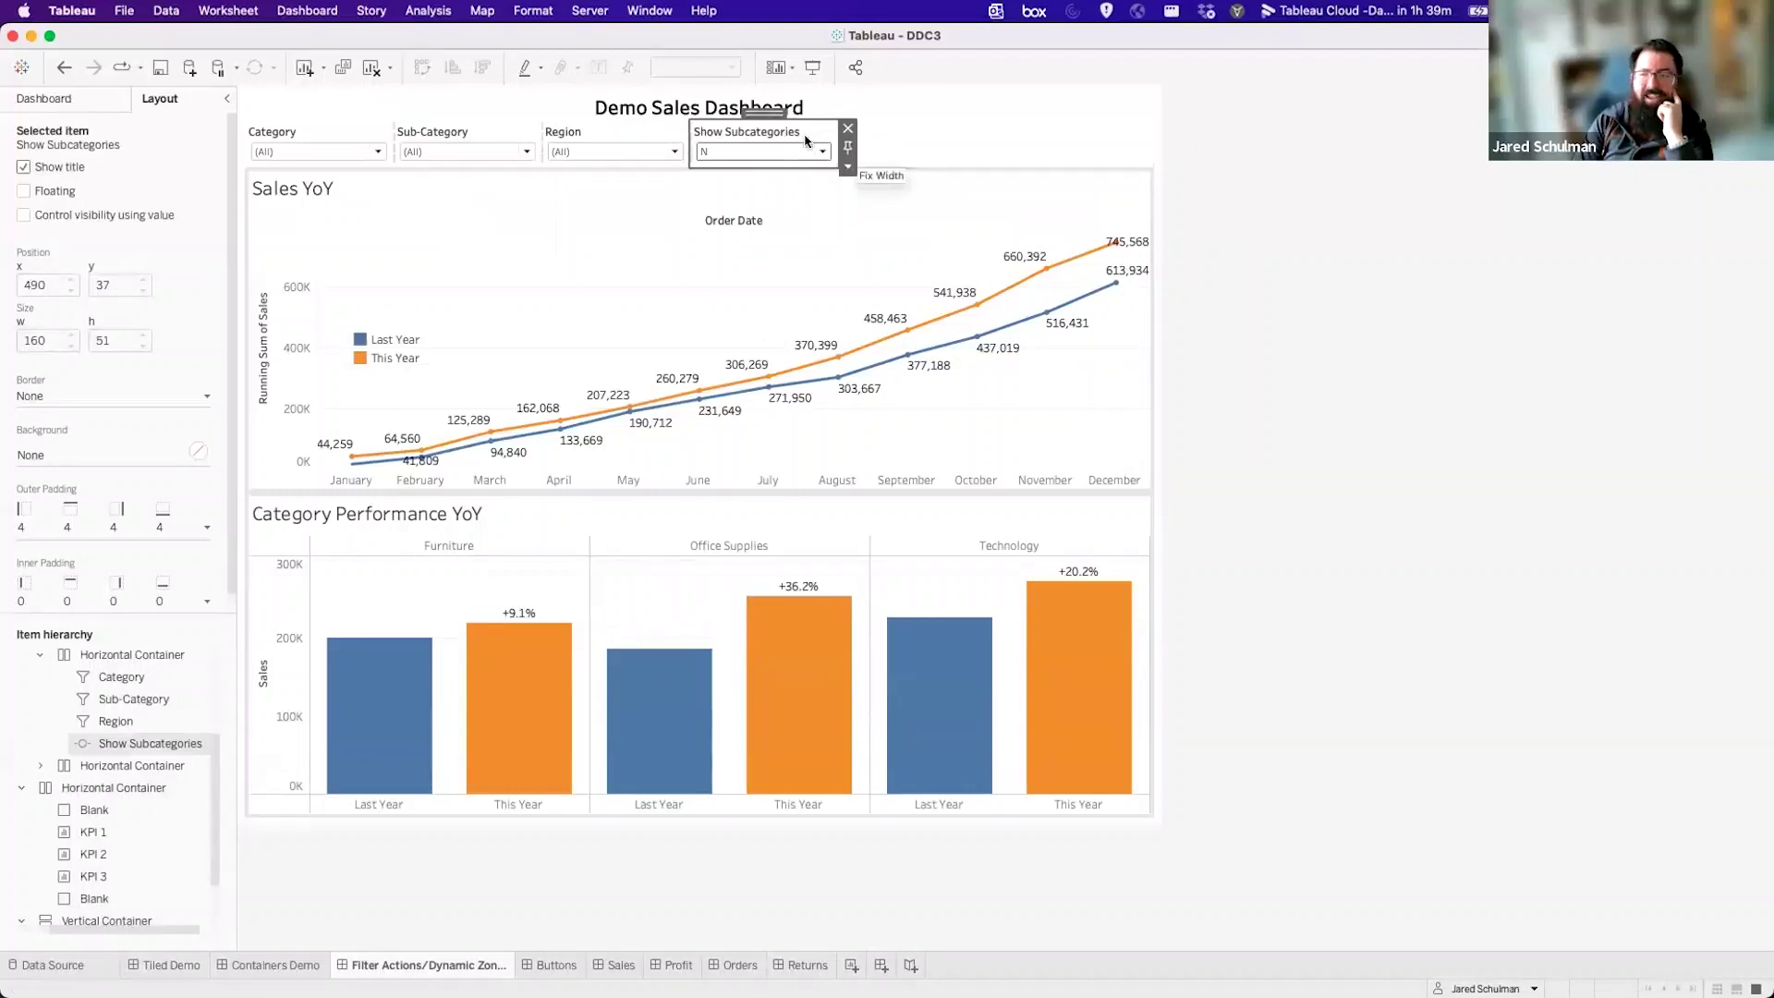
left_click(792, 153)
left_click(780, 169)
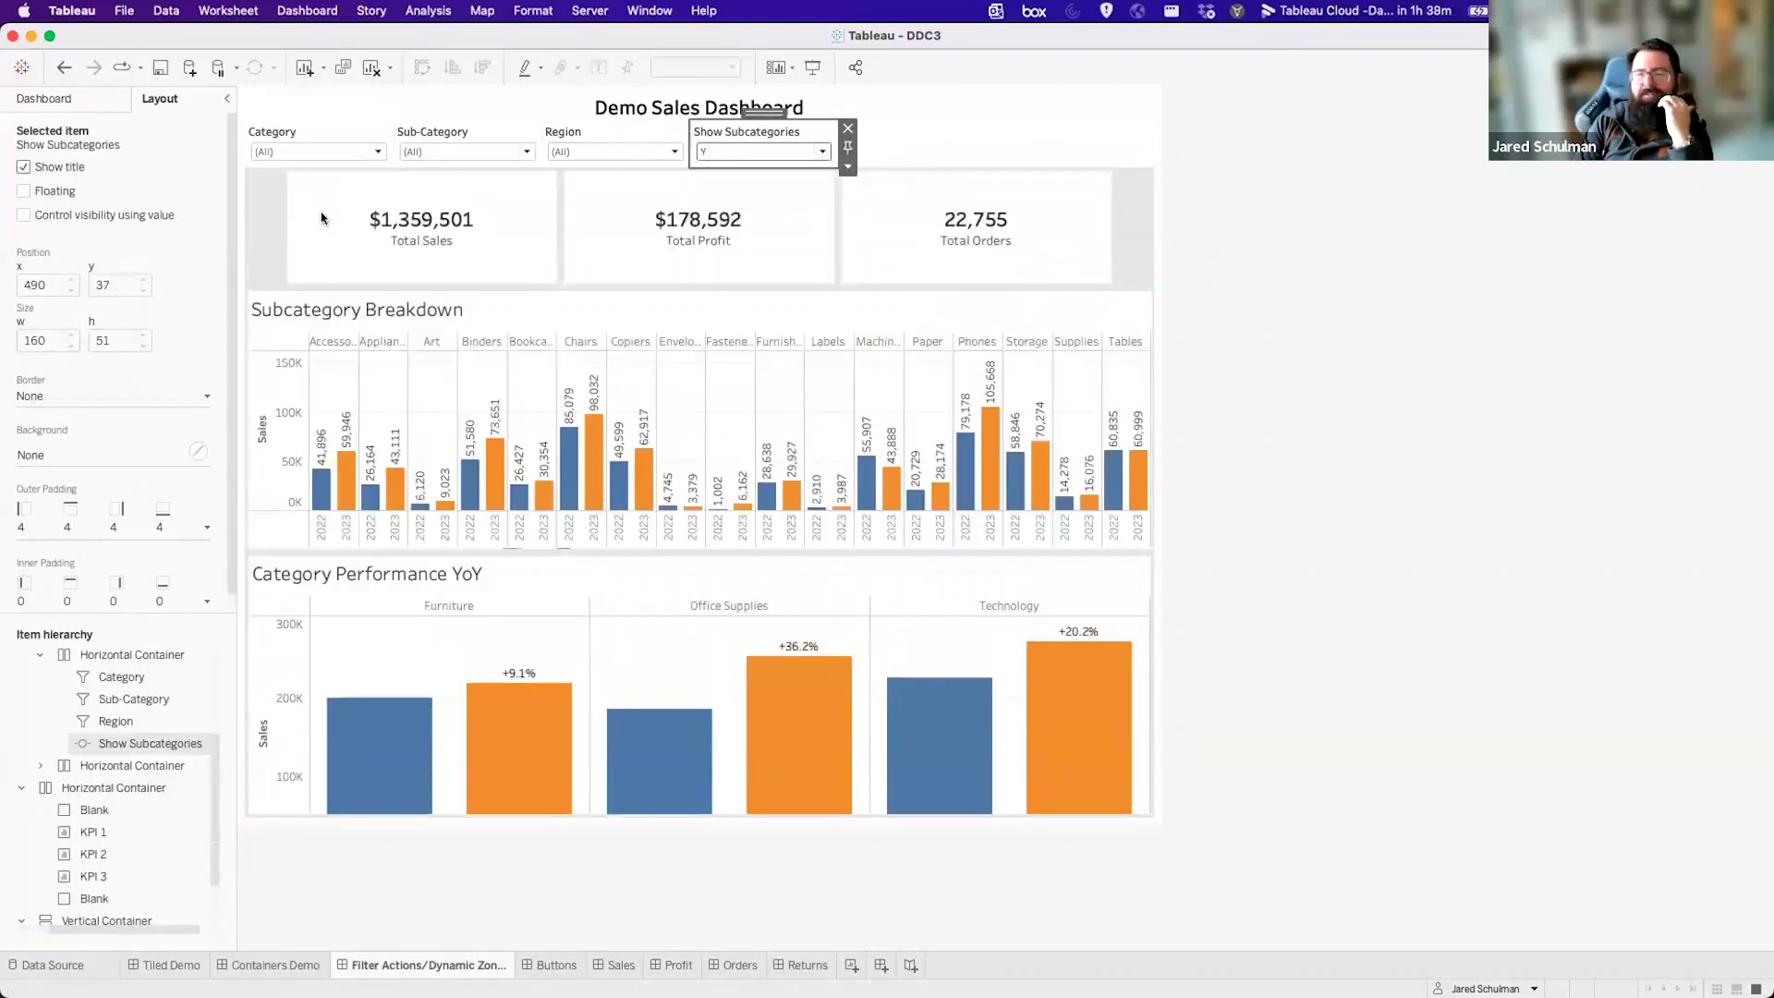
Select the horizontal container holding the KPIs, turn off its value-controlled visibility, and deselect it.
left_click(268, 236)
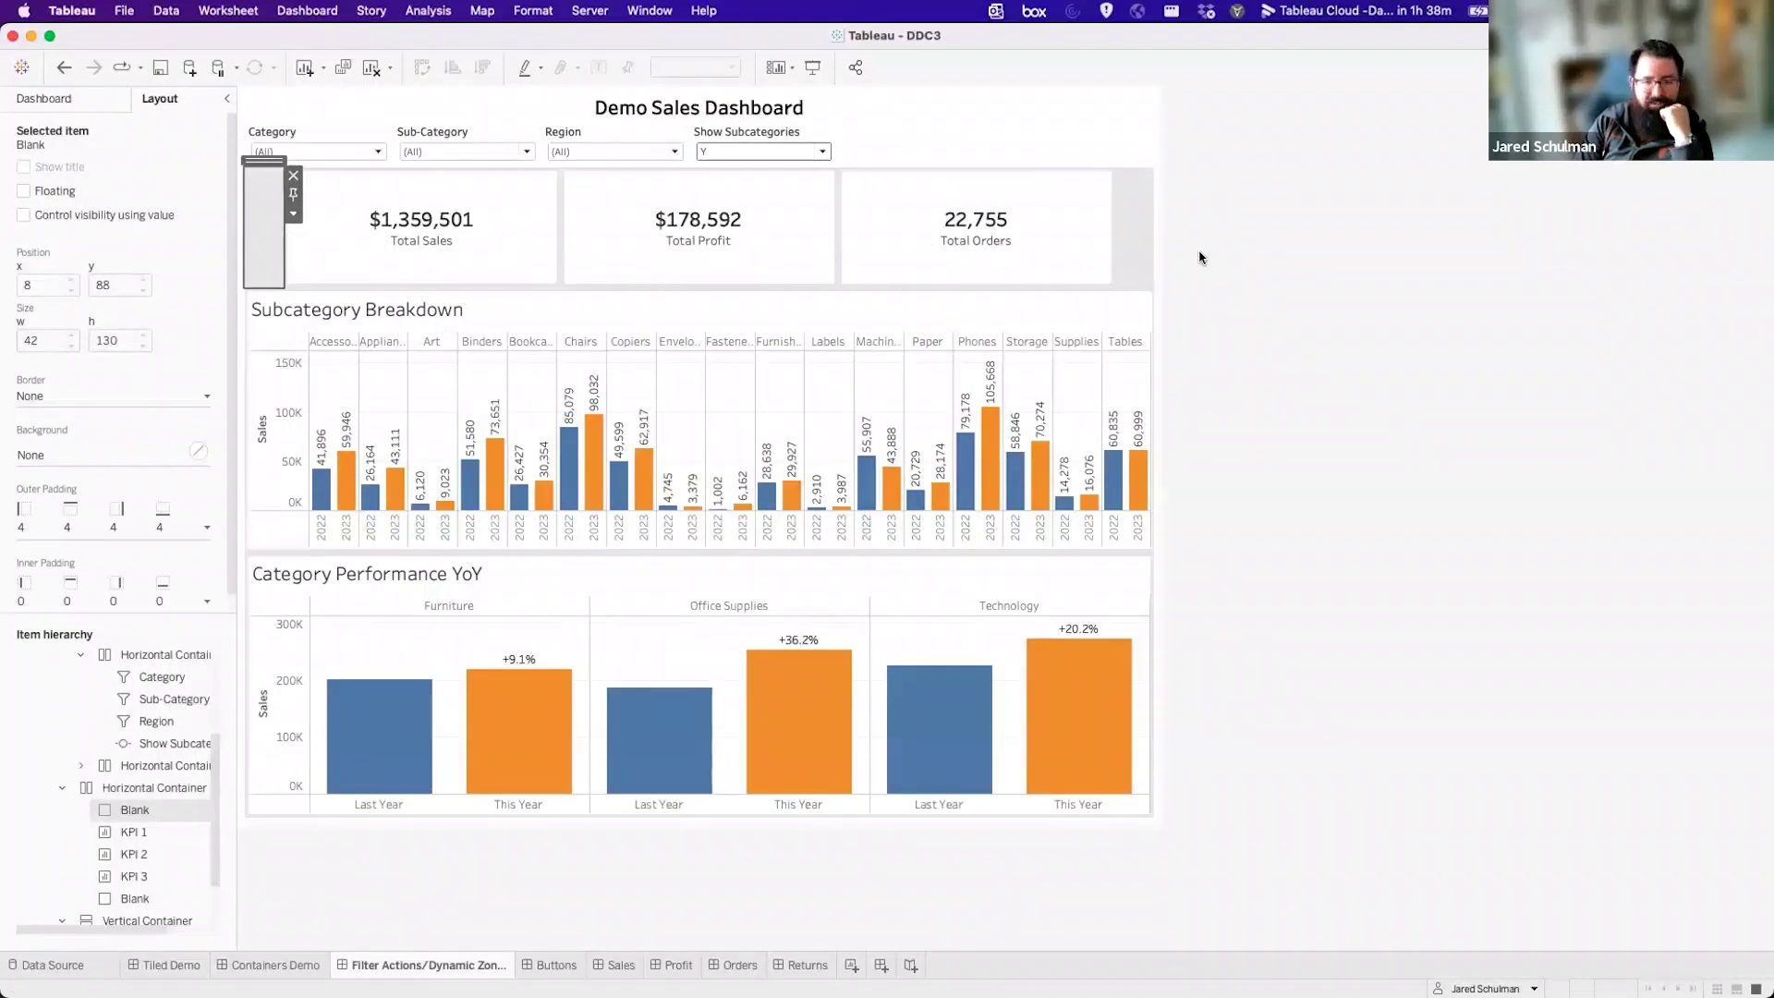
double_click(274, 159)
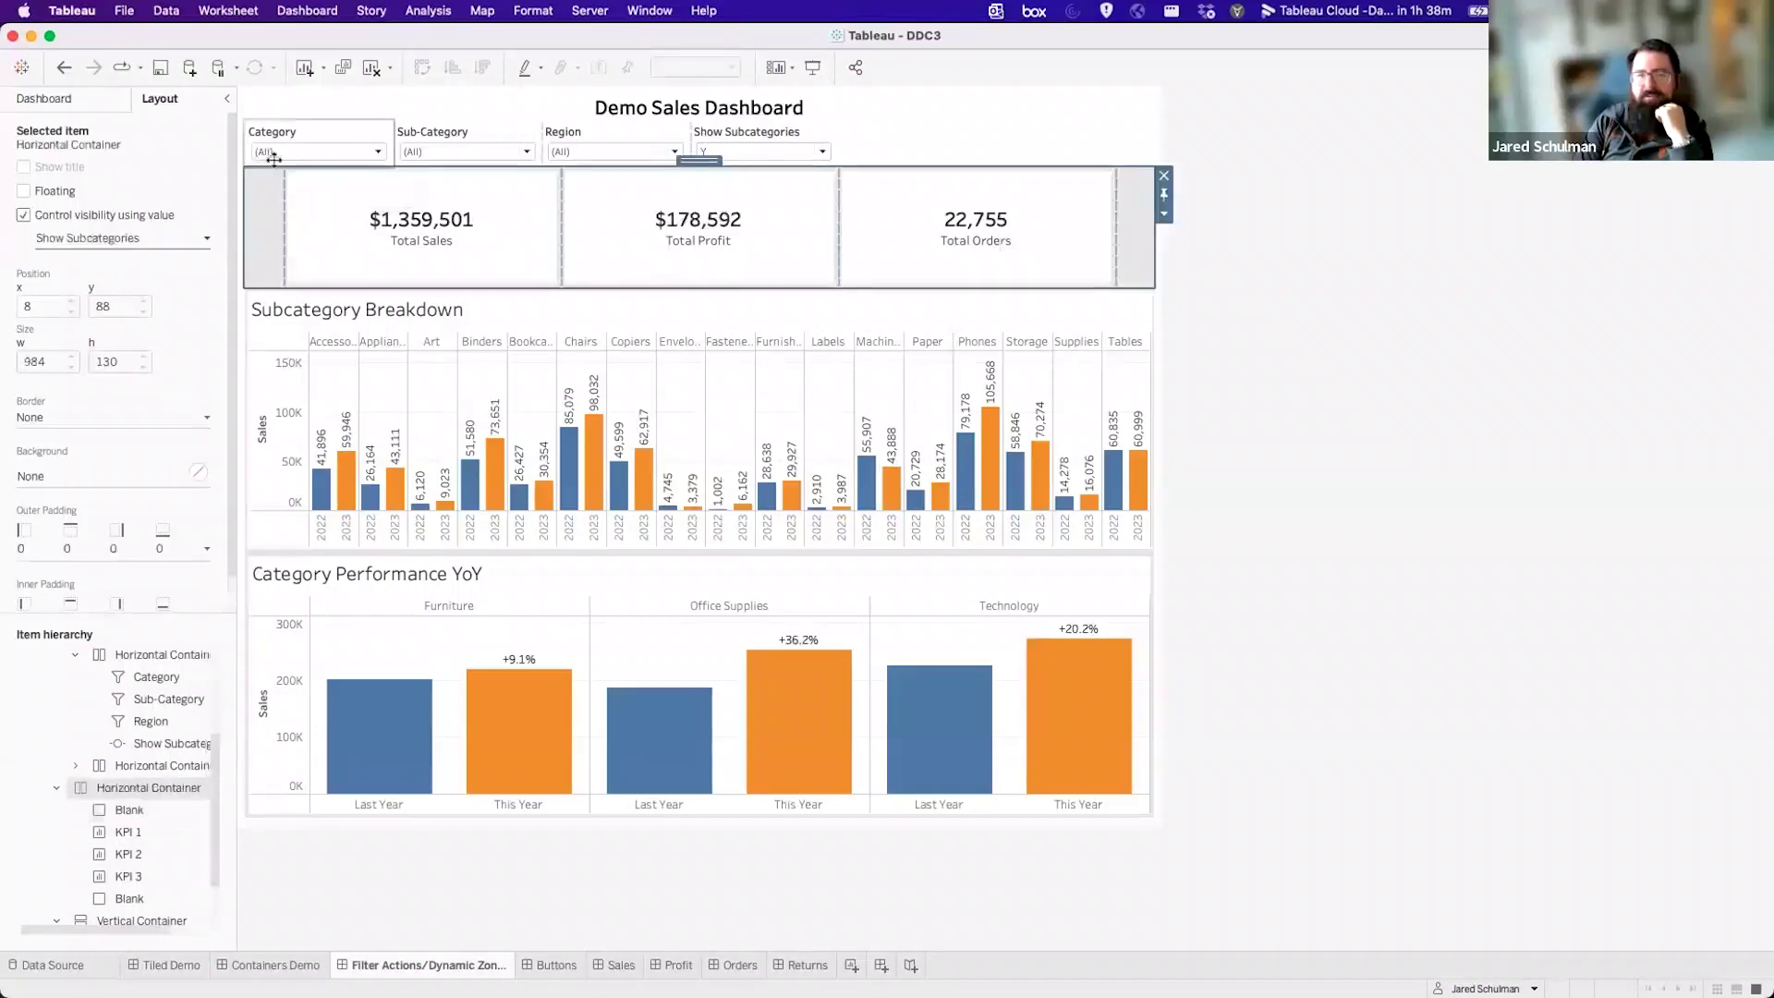
left_click(71, 219)
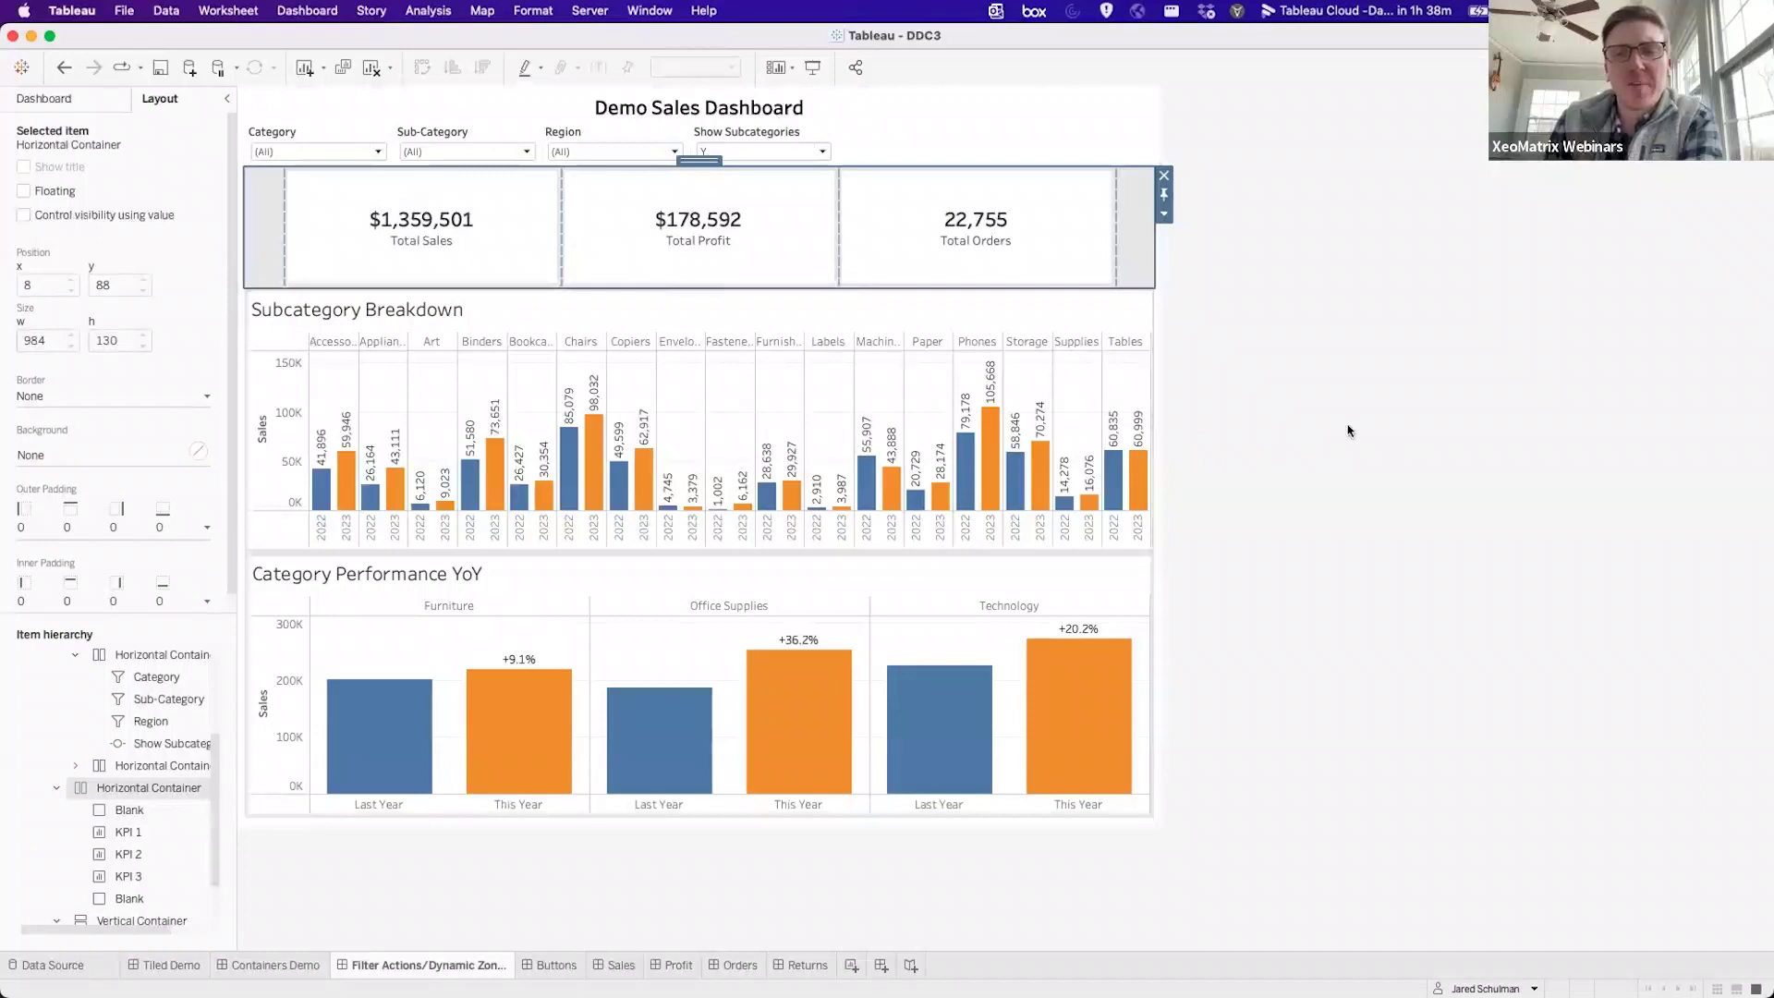
left_click(1288, 425)
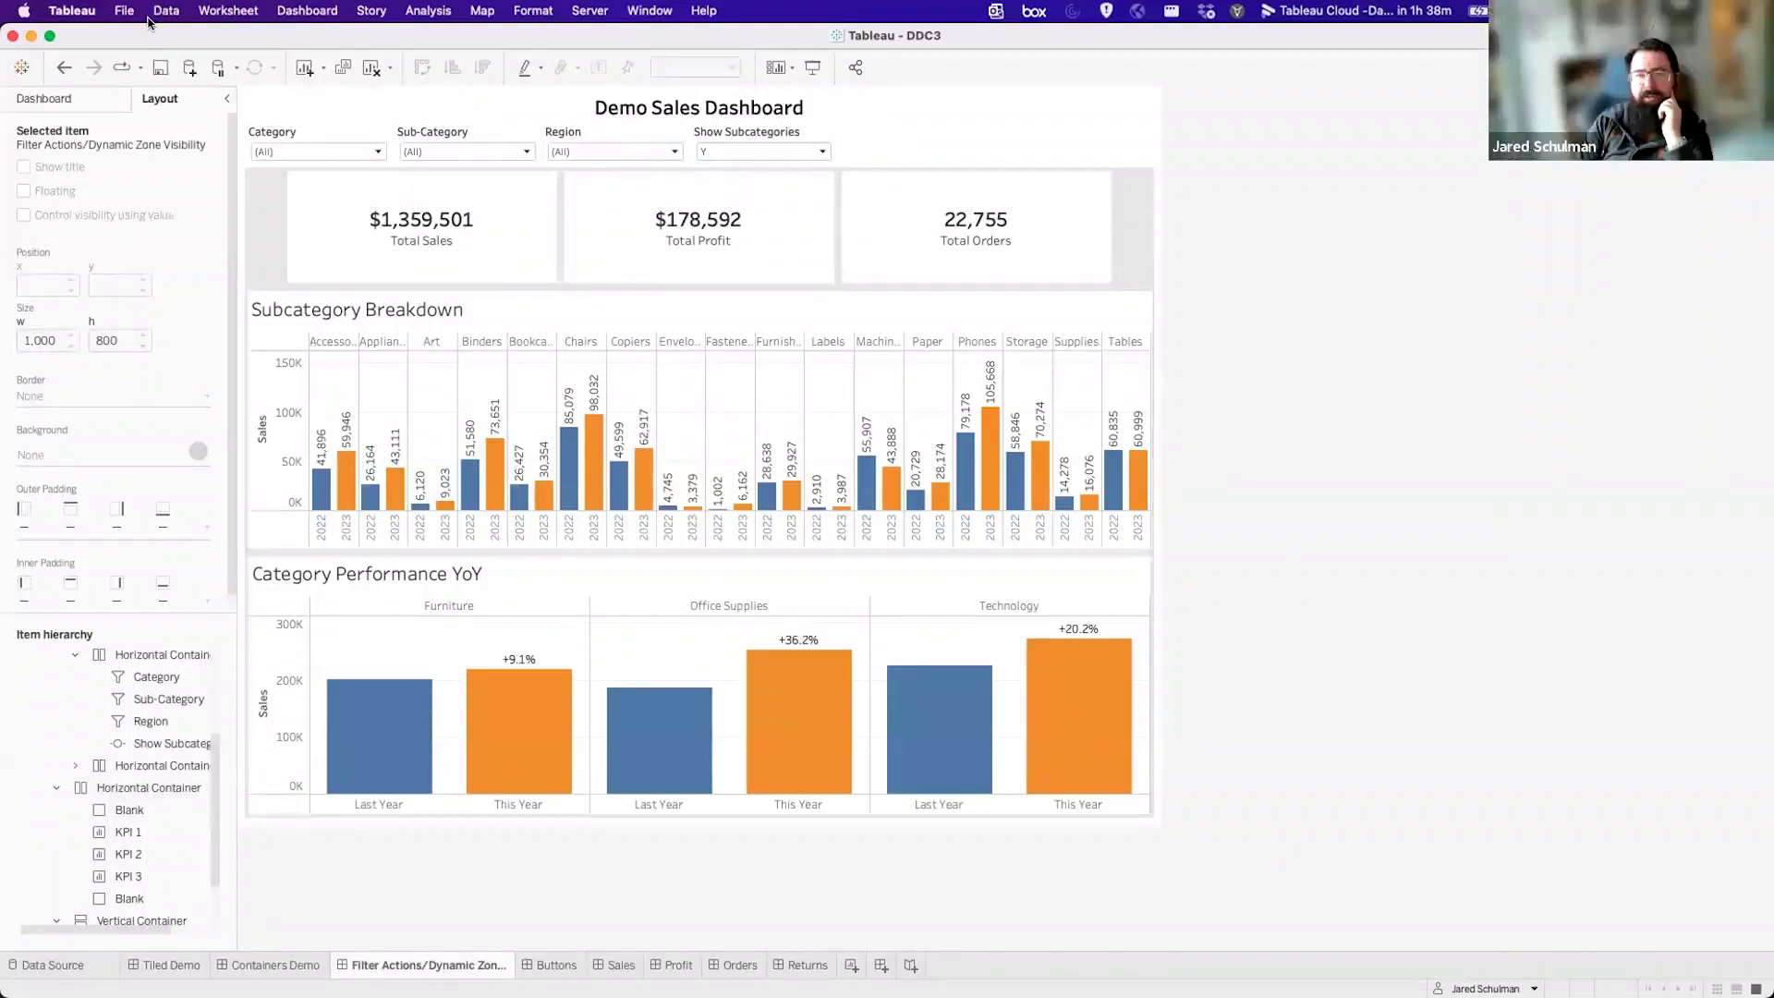
View the Subcategory Breakdown worksheet from the dashboard's sheet list and return to the Filter Actions/Dynamic Zone Visibility dashboard.
left_click(44, 98)
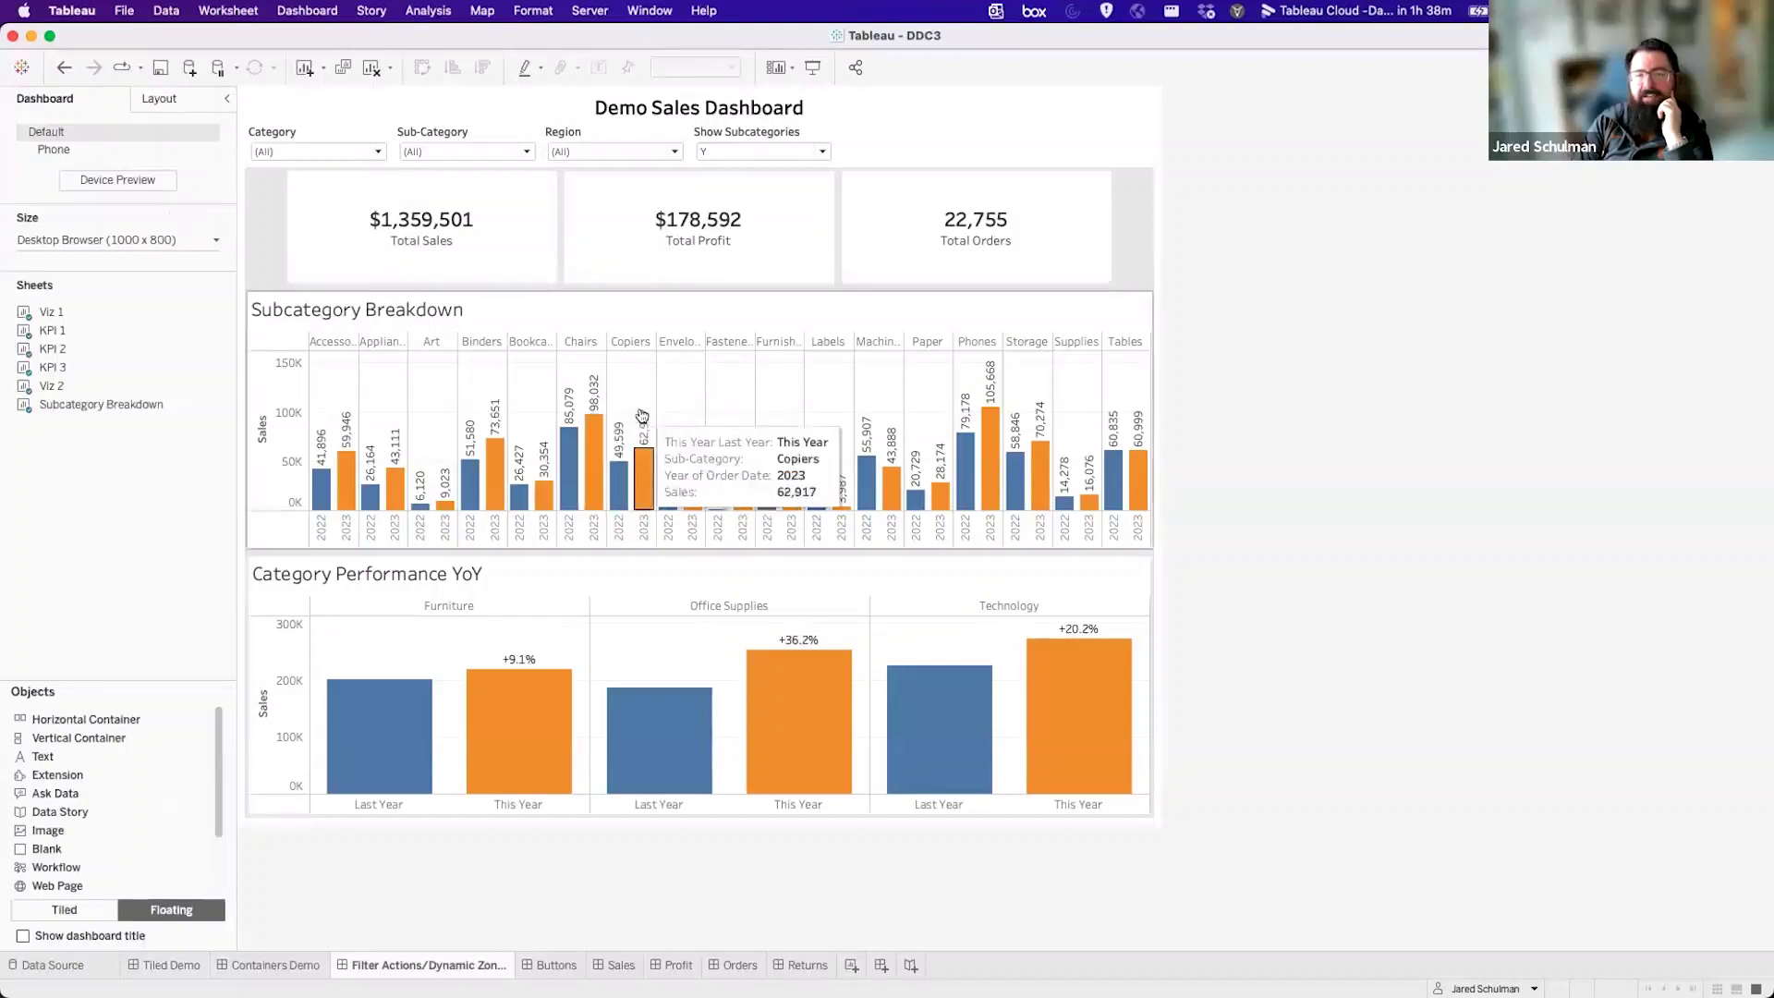
left_click(505, 312)
mouse_move(138, 408)
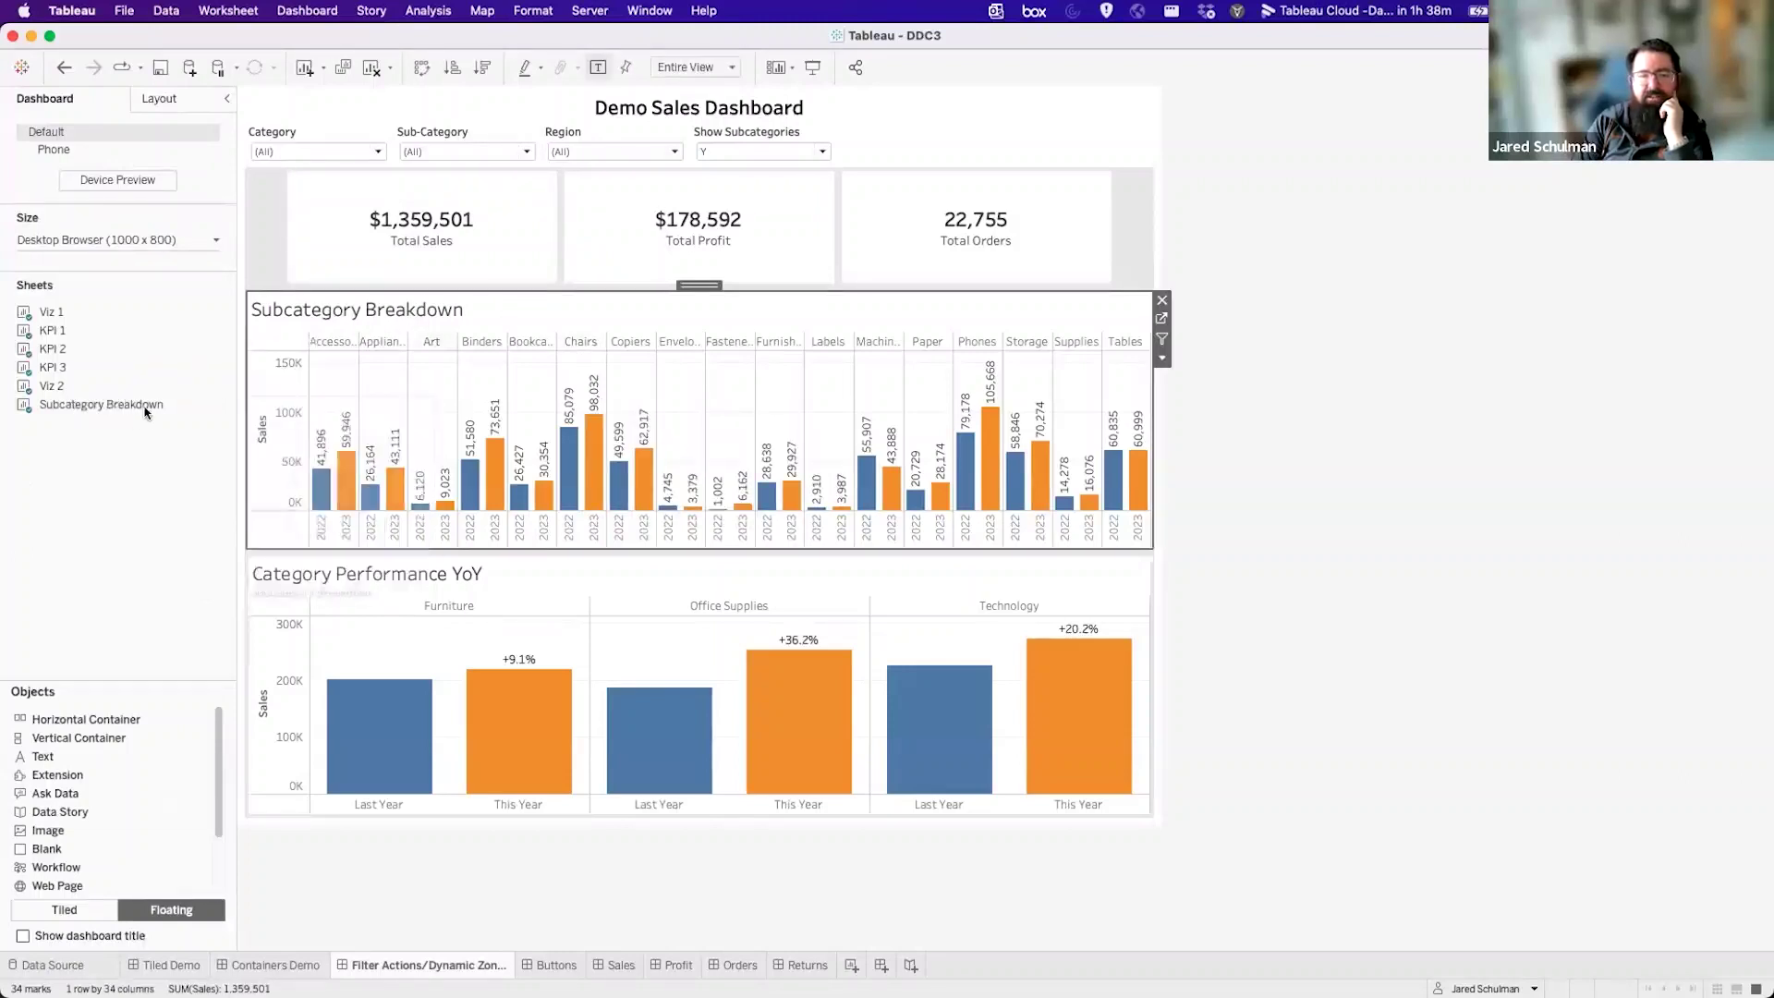
left_click(228, 405)
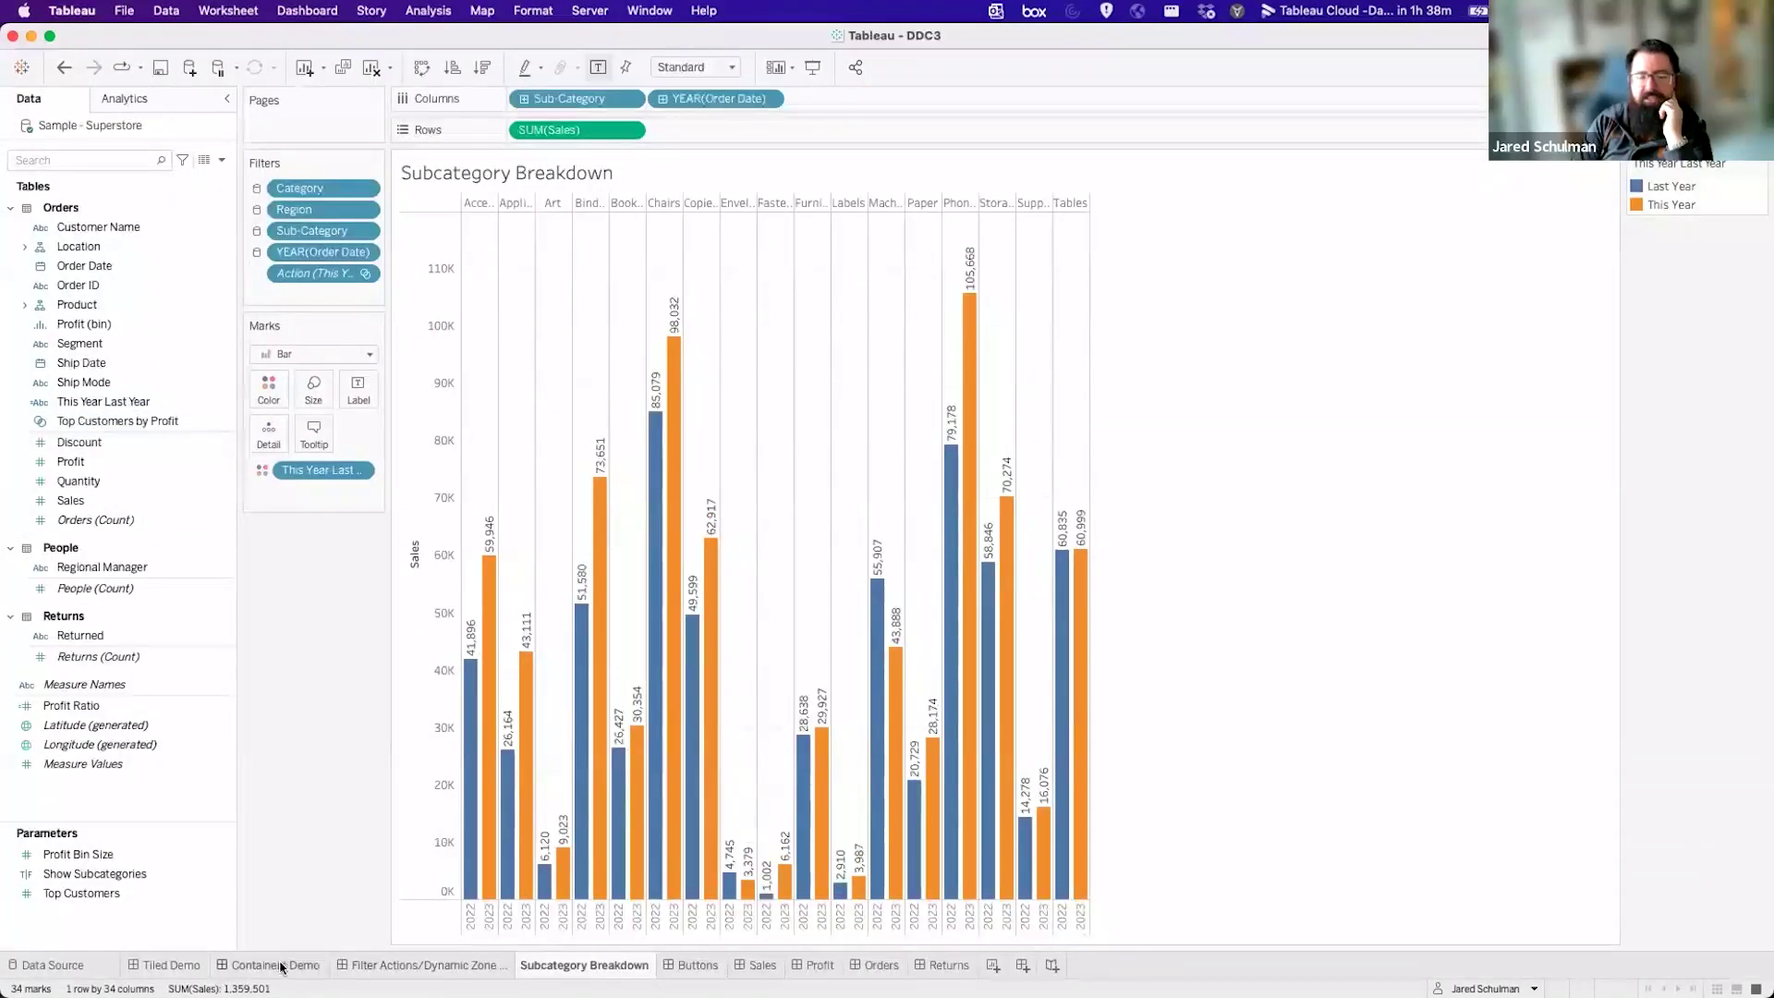
left_click(398, 965)
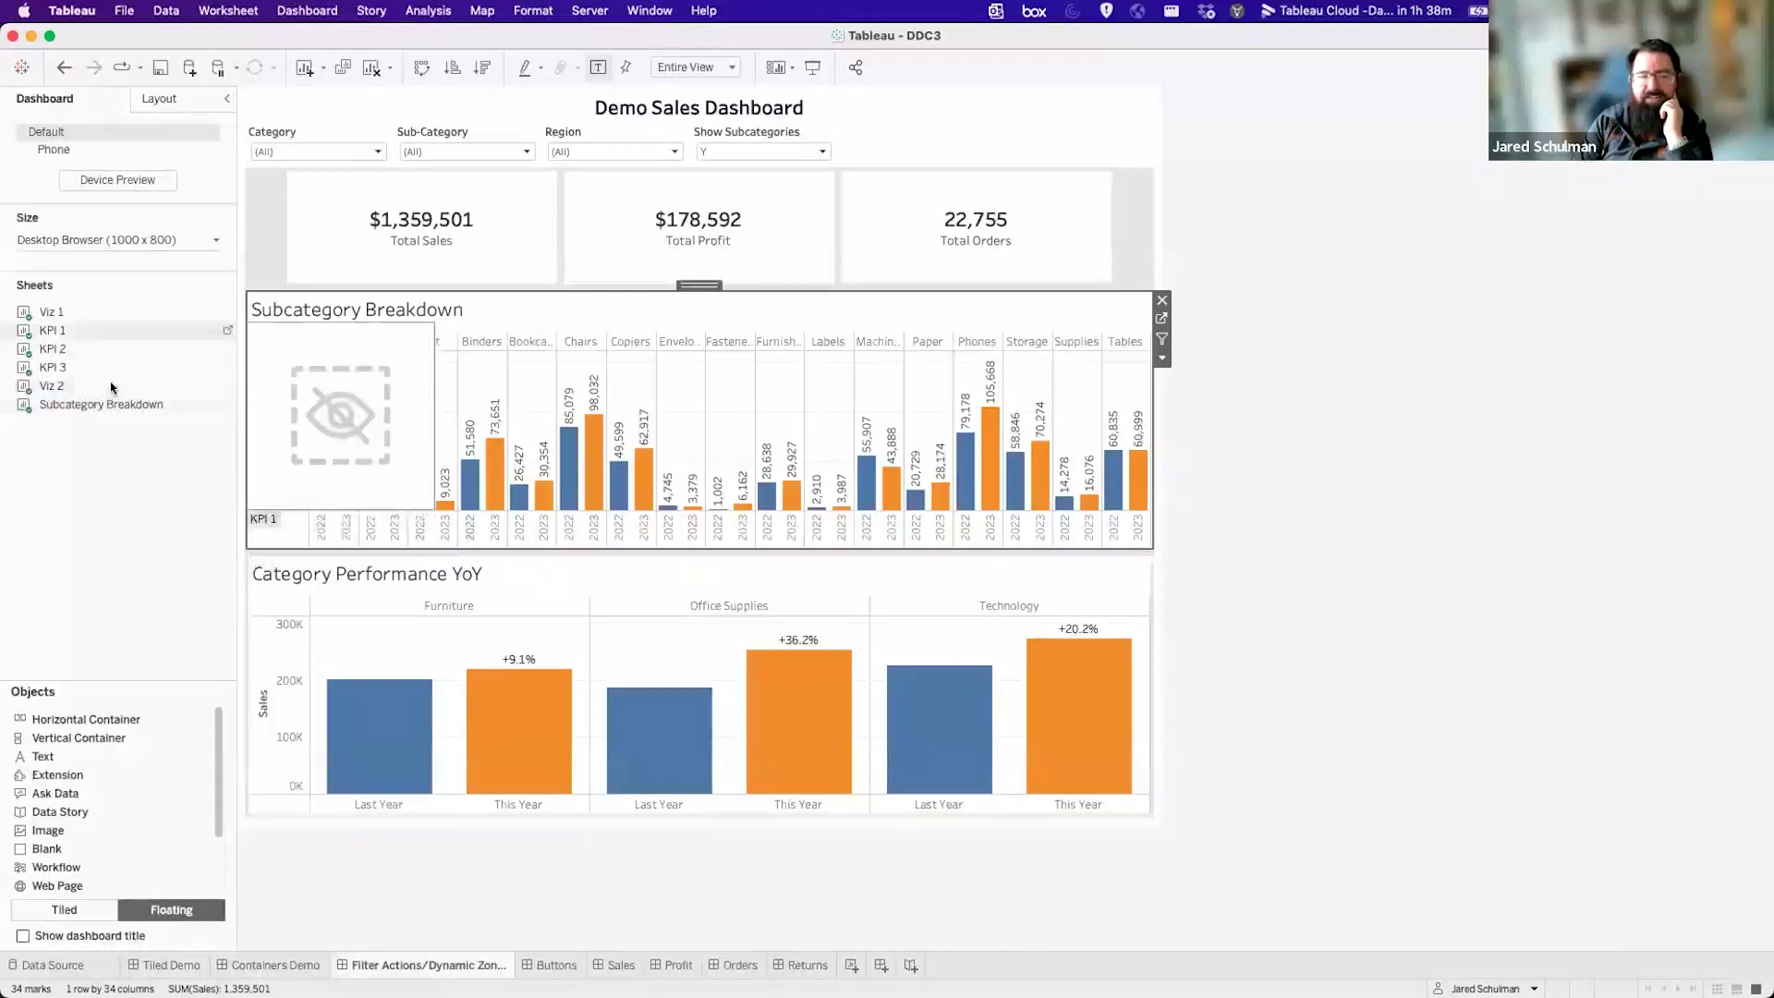
Set Show Subcategories to N, preview the Subcategory Breakdown sheet from the sheet list, and clear the dashboard selection.
left_click(700, 163)
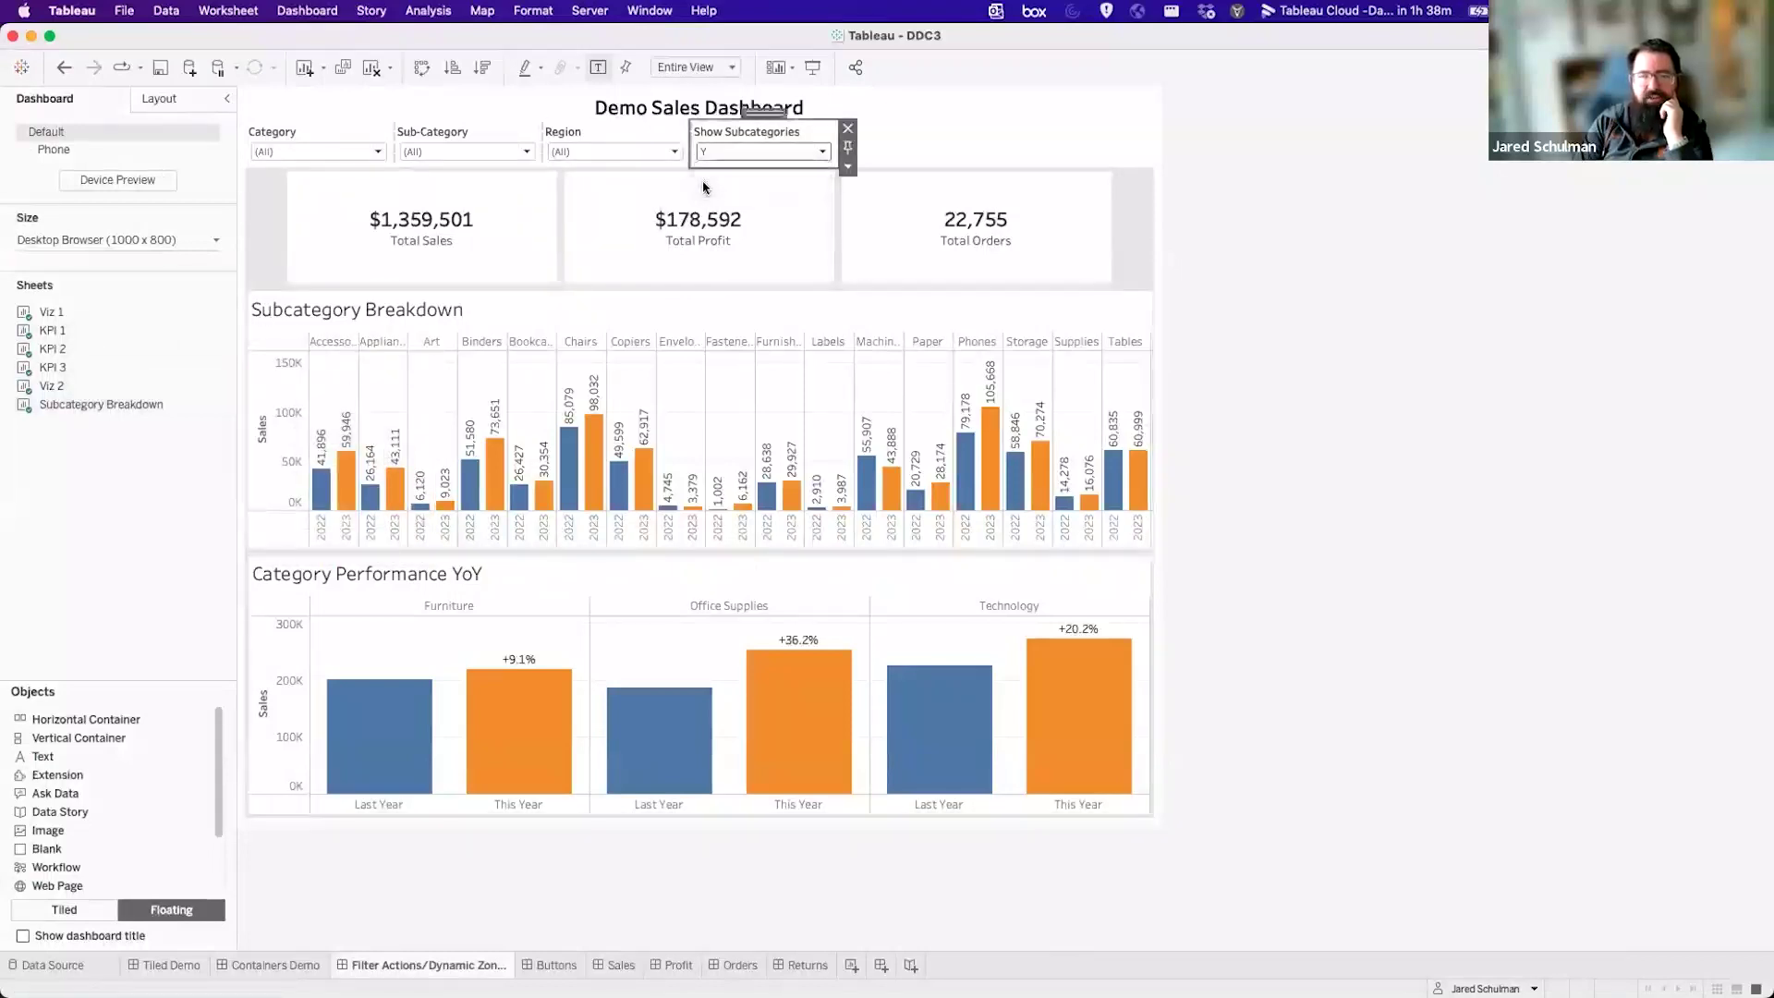
left_click(703, 188)
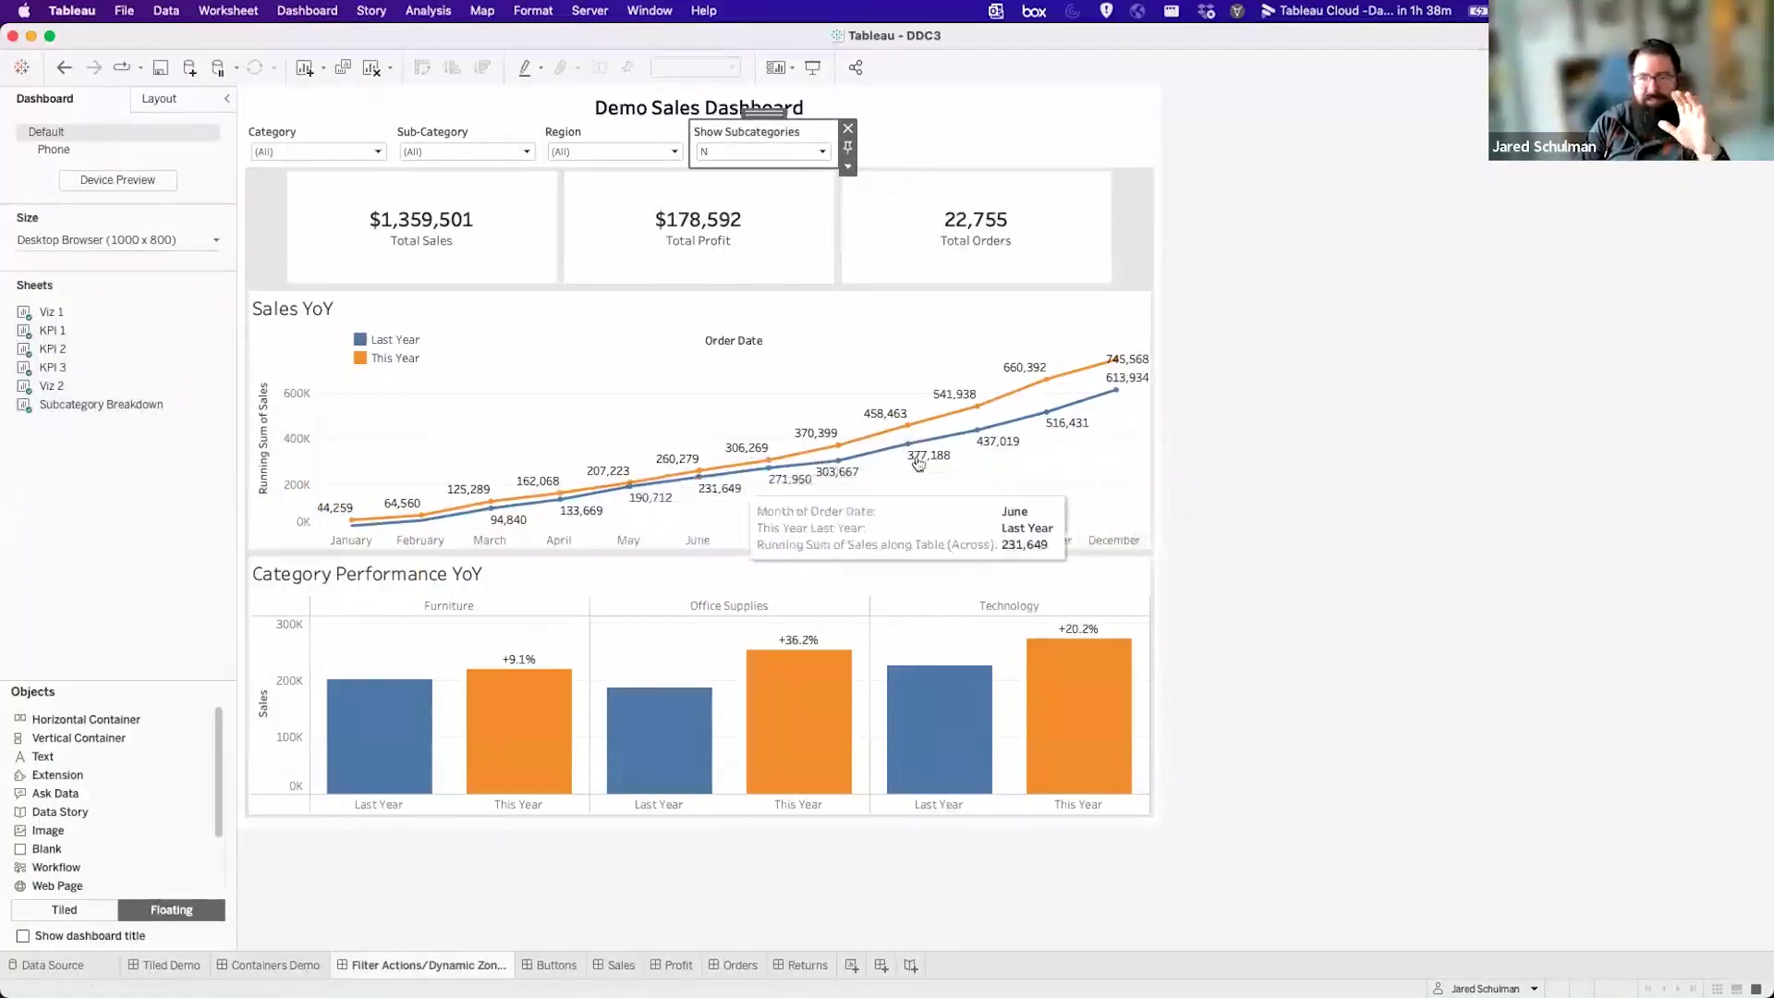
mouse_move(80, 411)
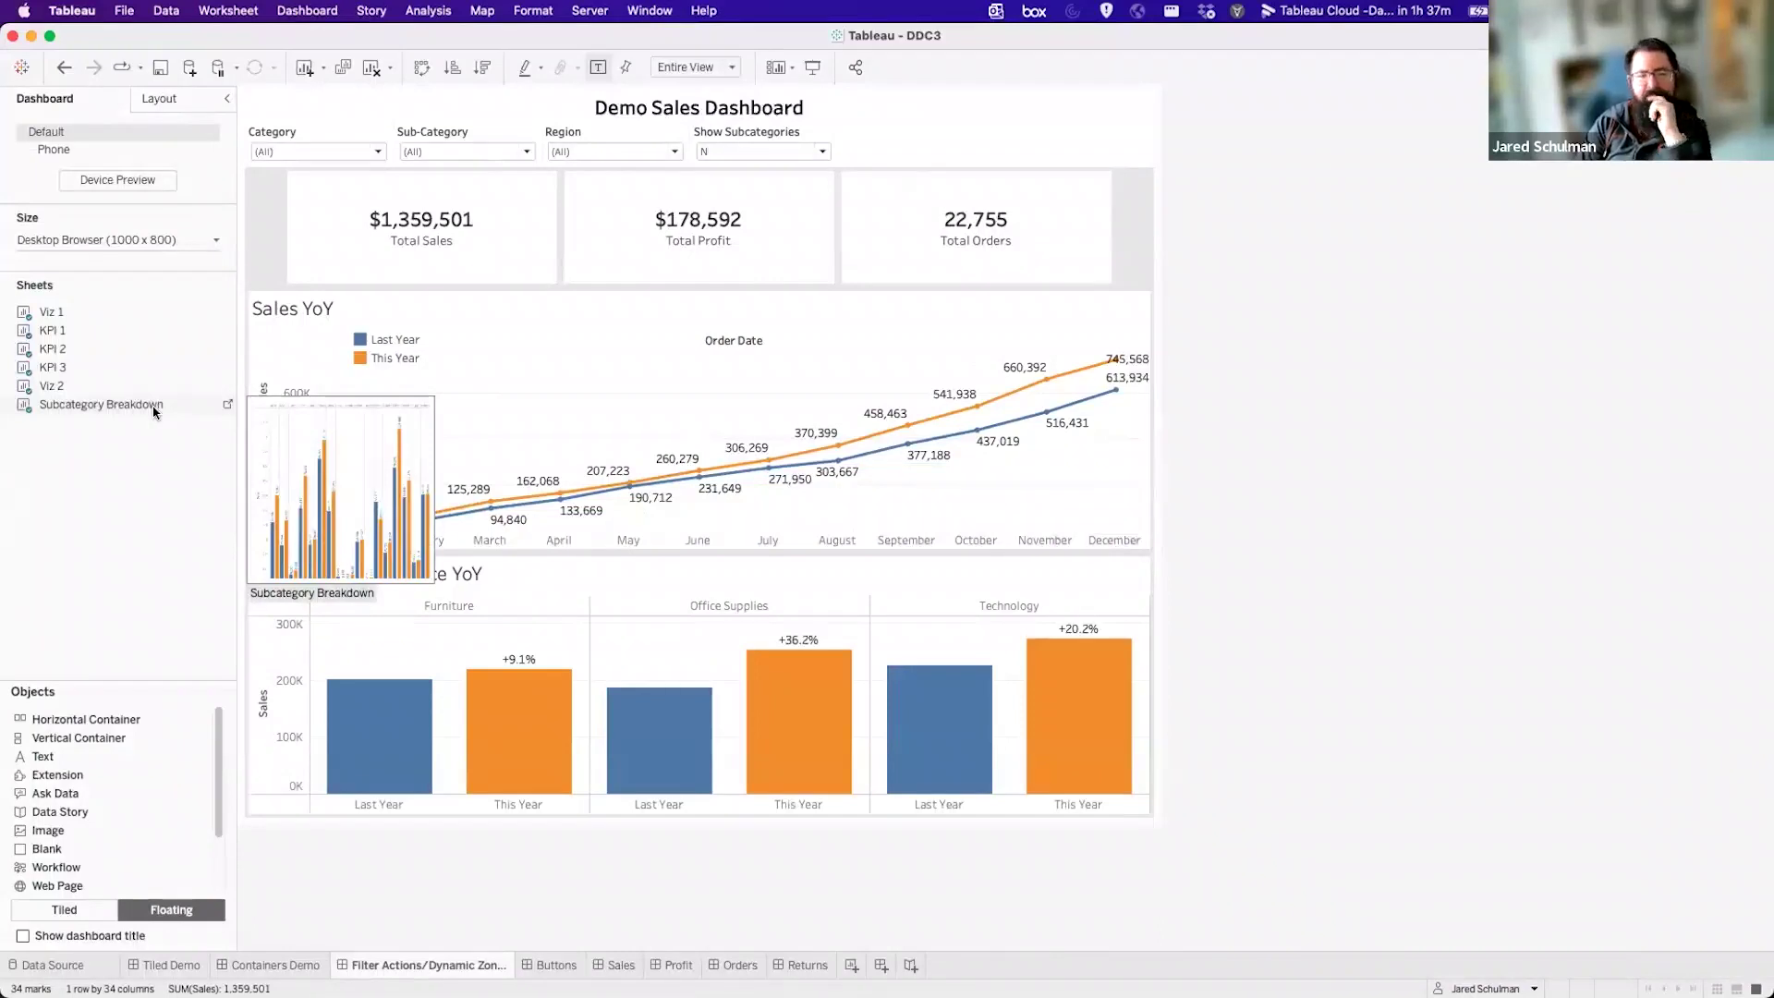
left_click(1223, 470)
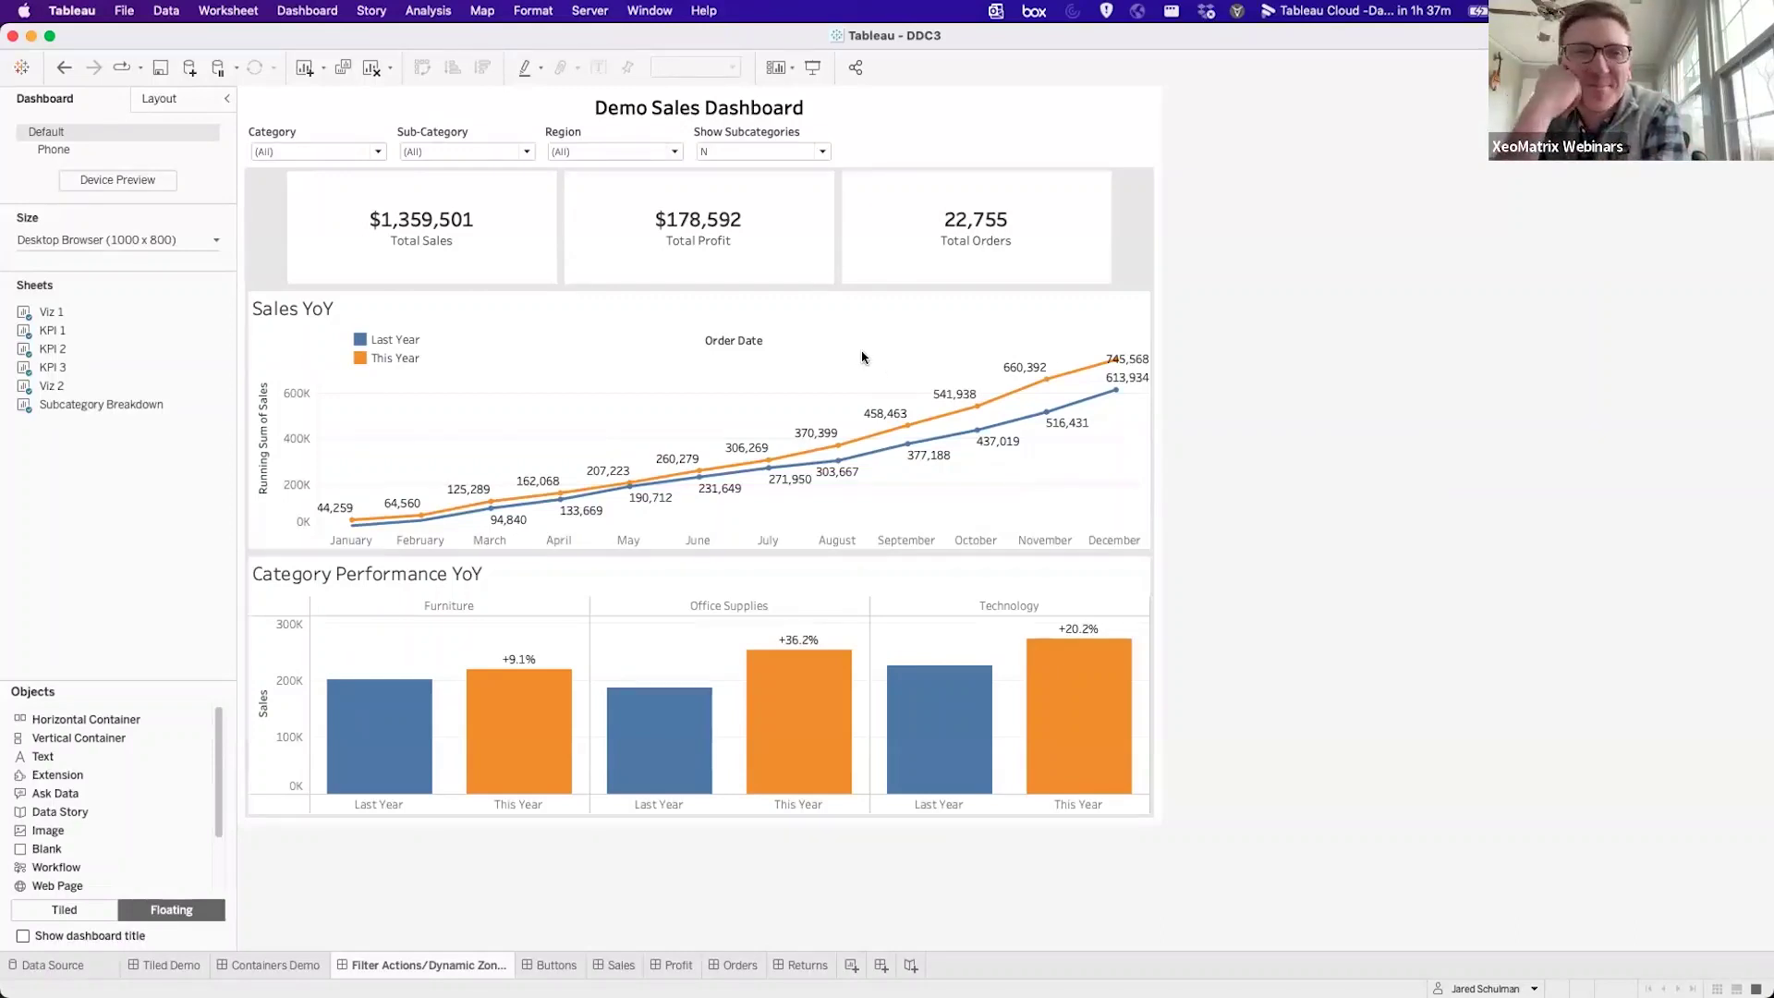
Compare the Subcategory Breakdown and Sales YoY views by switching Show Subcategories to Y and back to N twice.
left_click(739, 152)
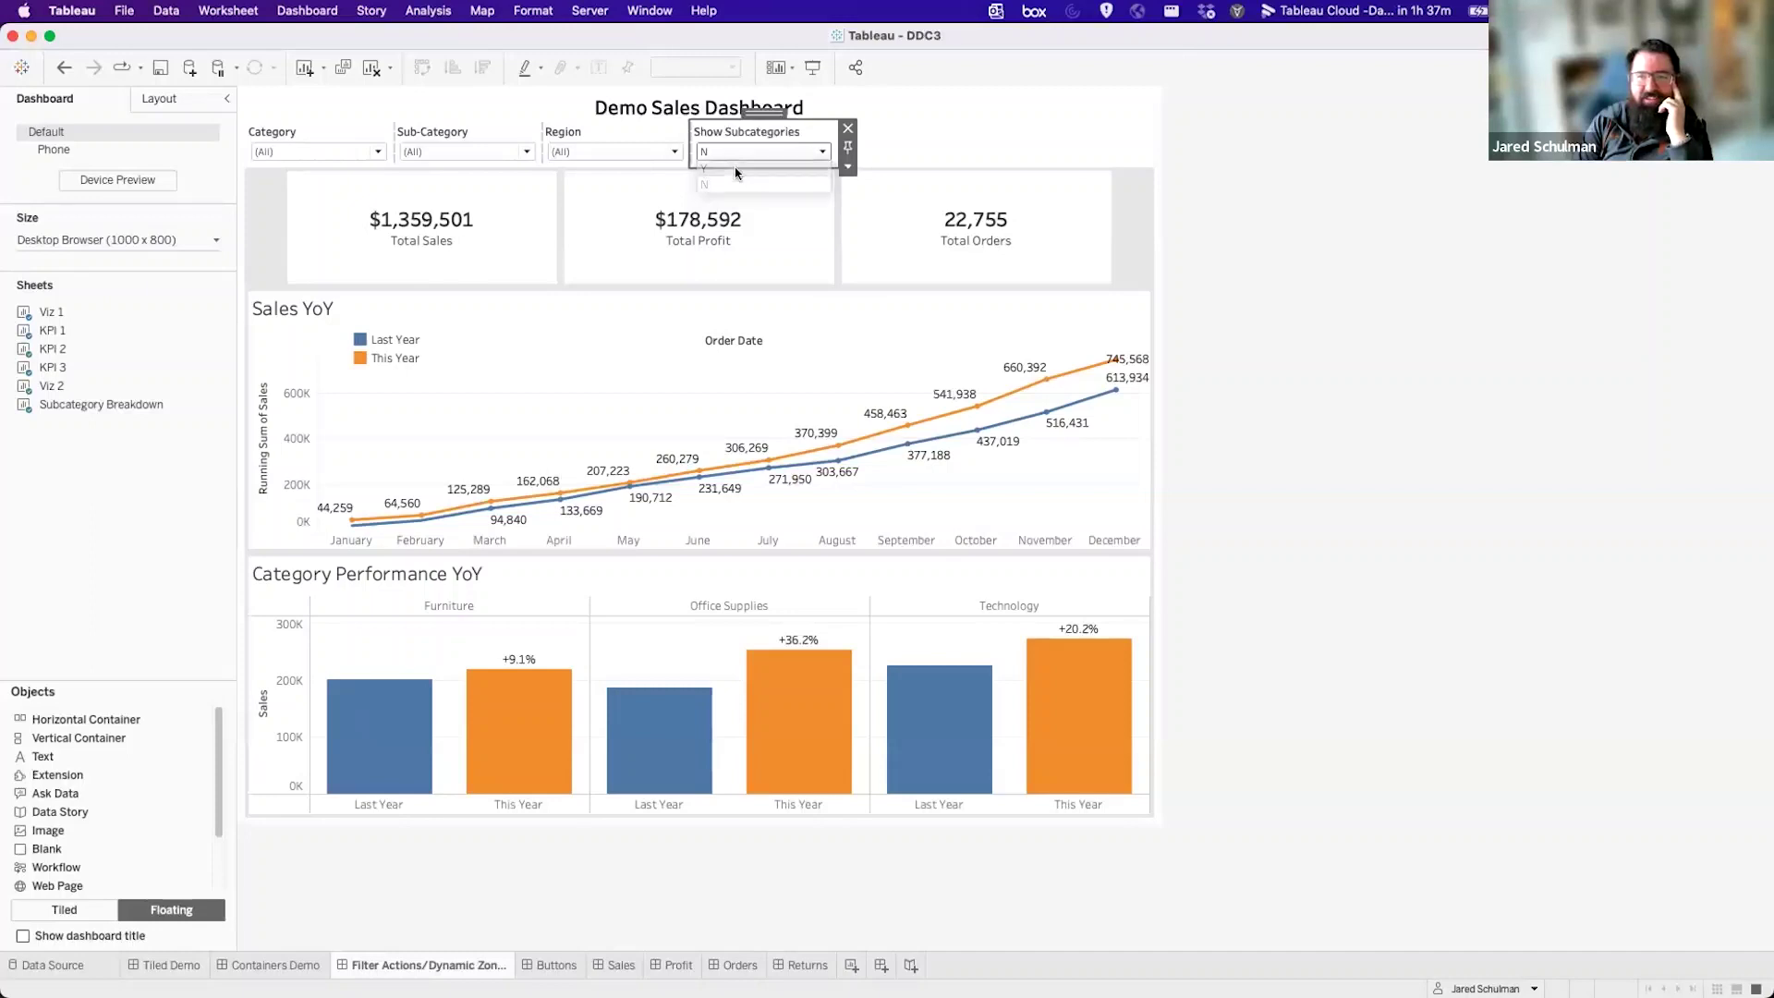
left_click(736, 170)
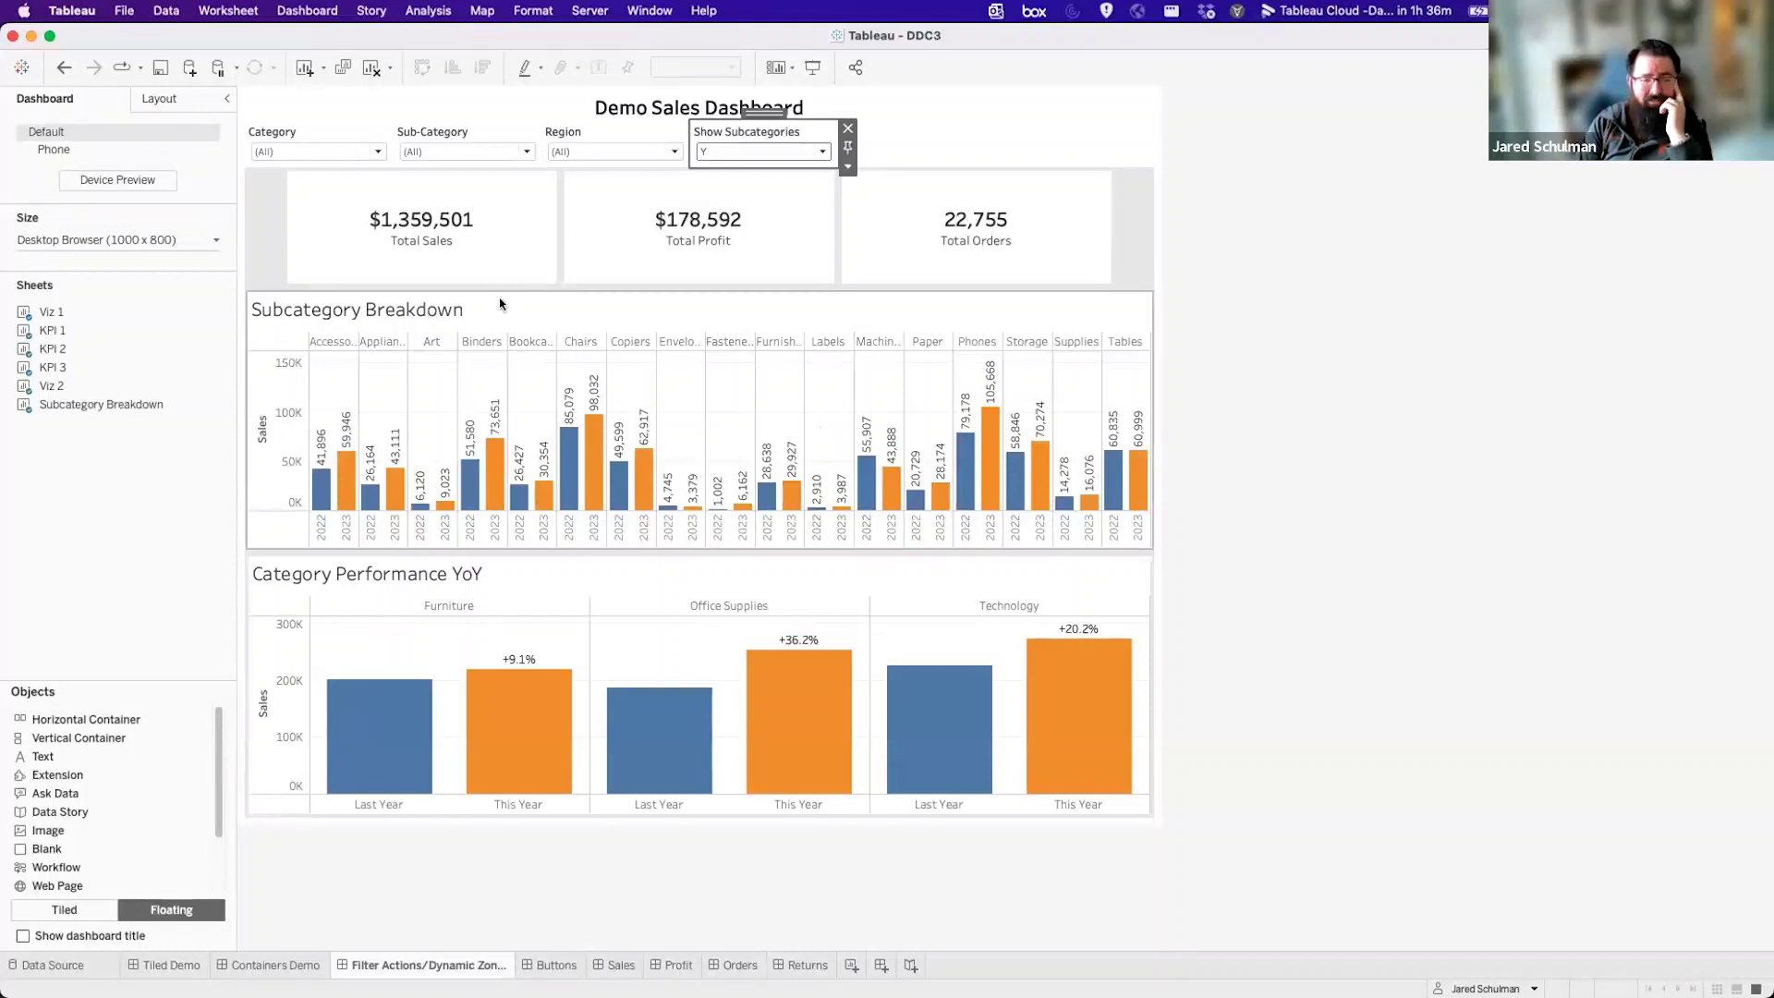
left_click(730, 152)
left_click(711, 184)
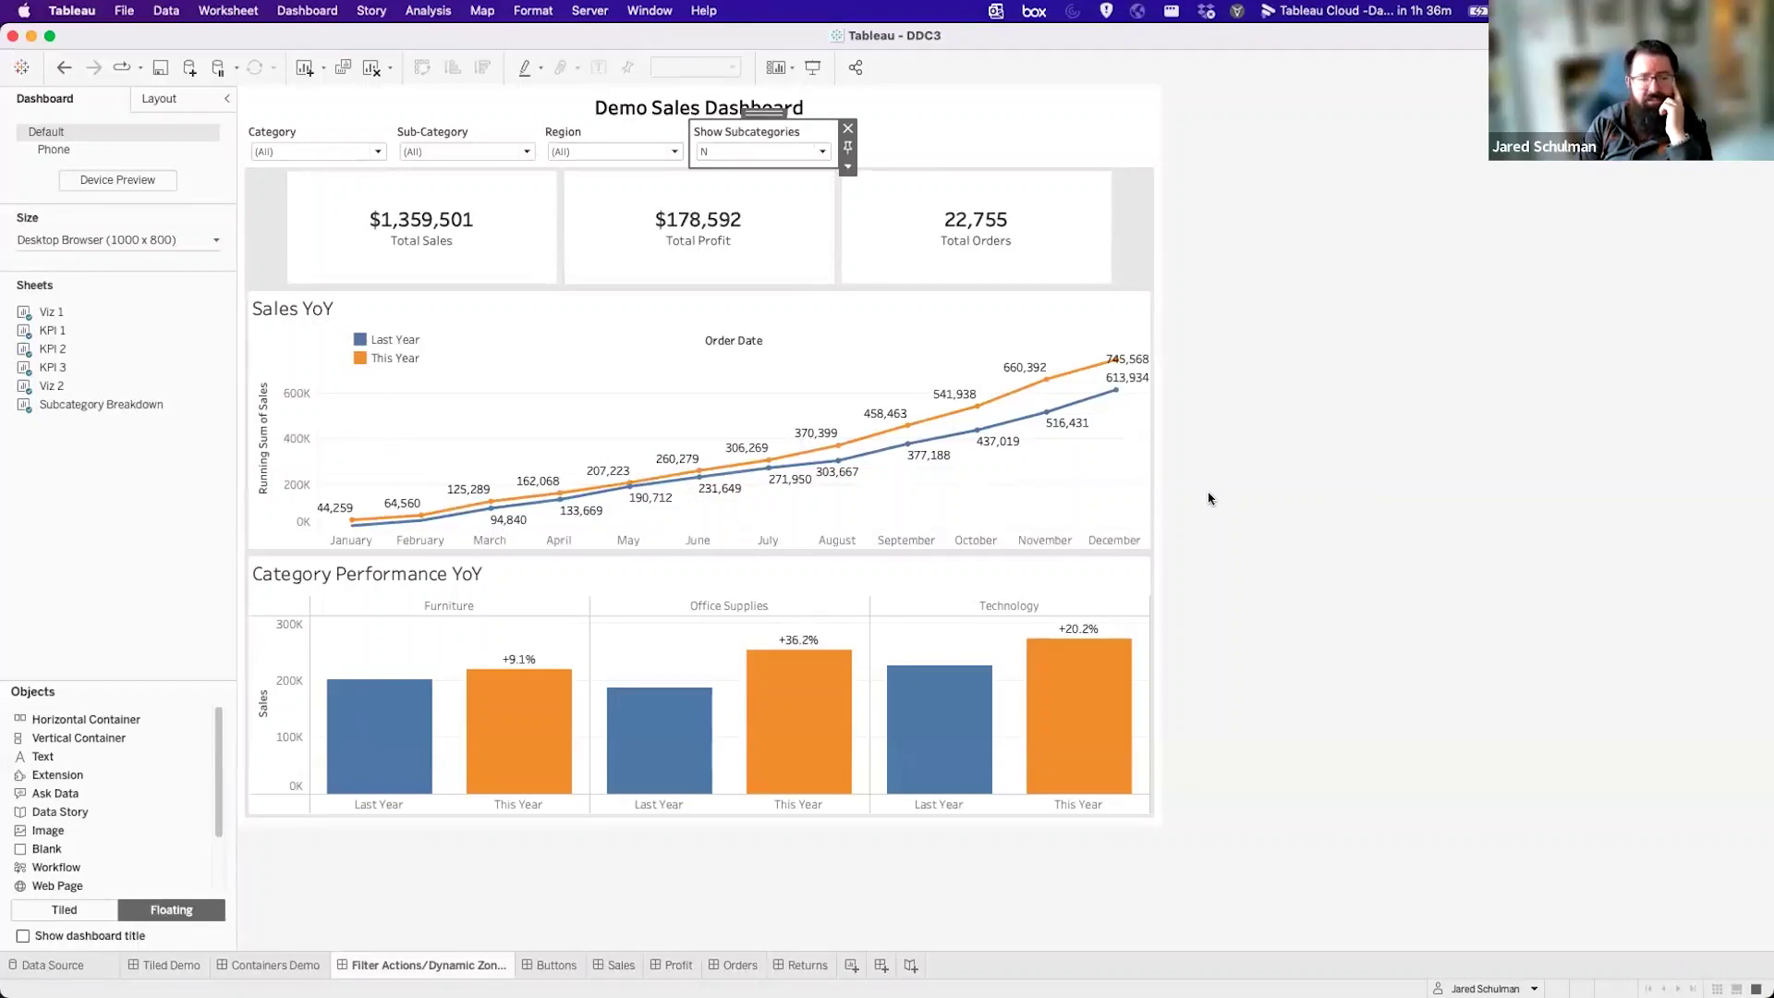
left_click(713, 152)
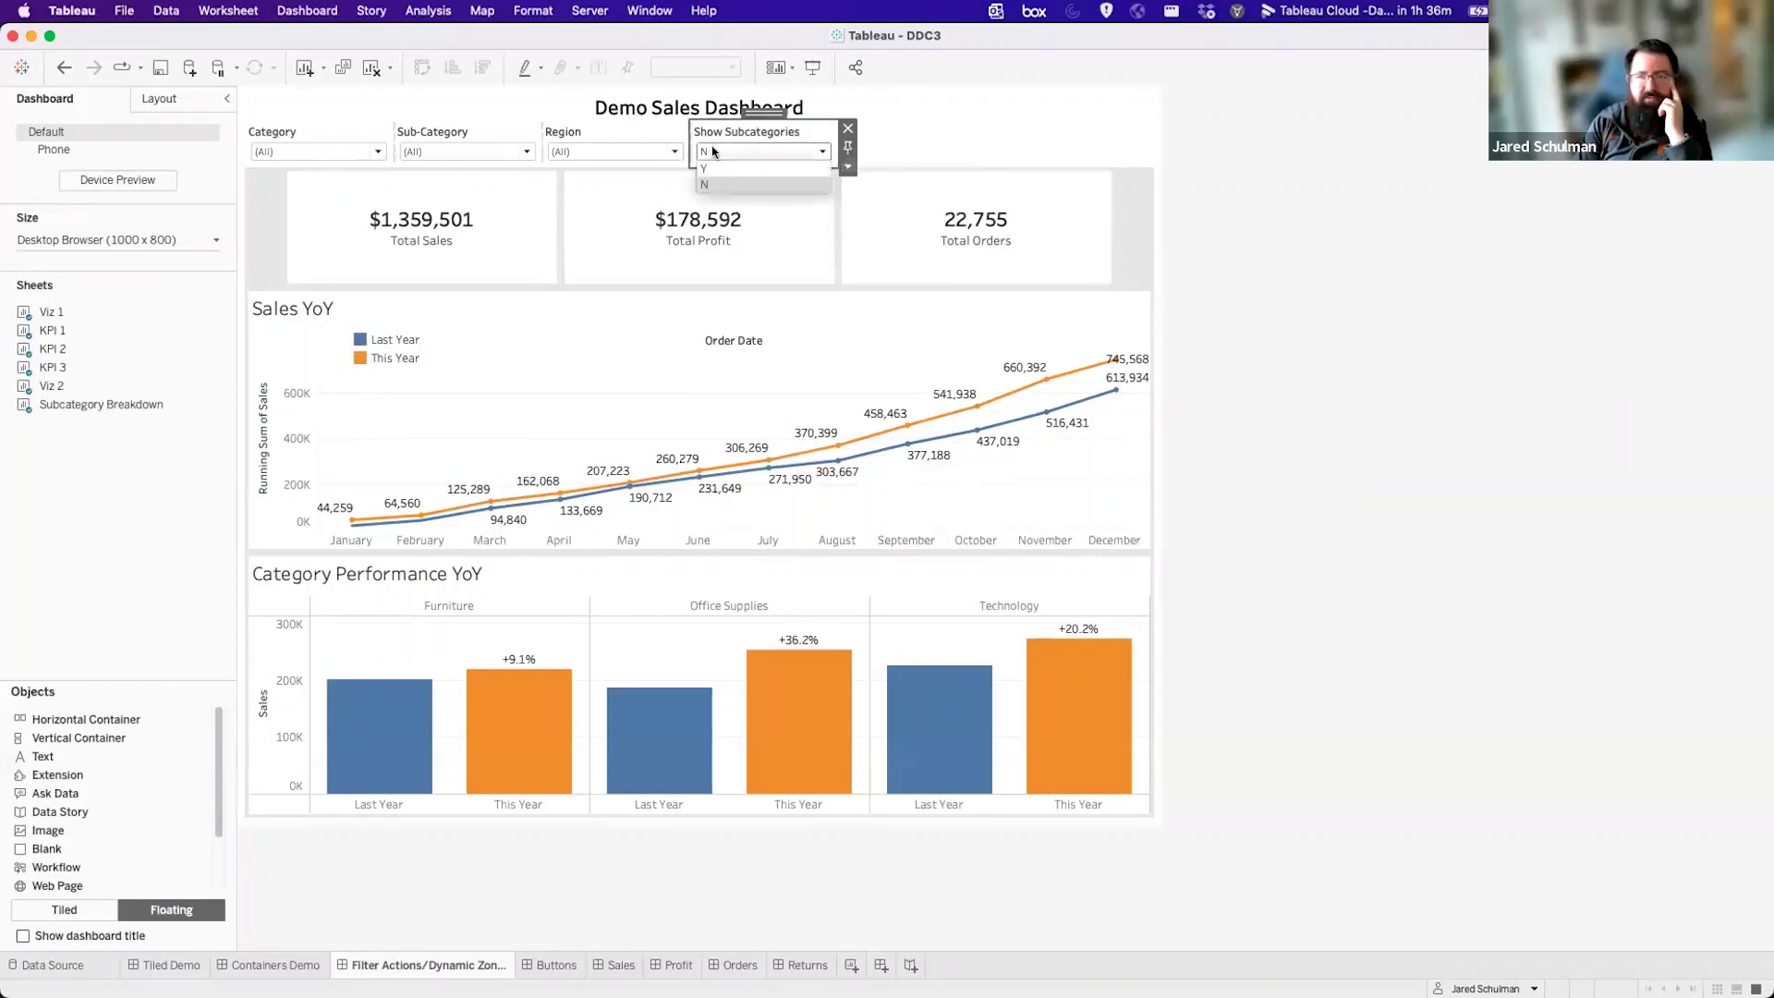
left_click(711, 168)
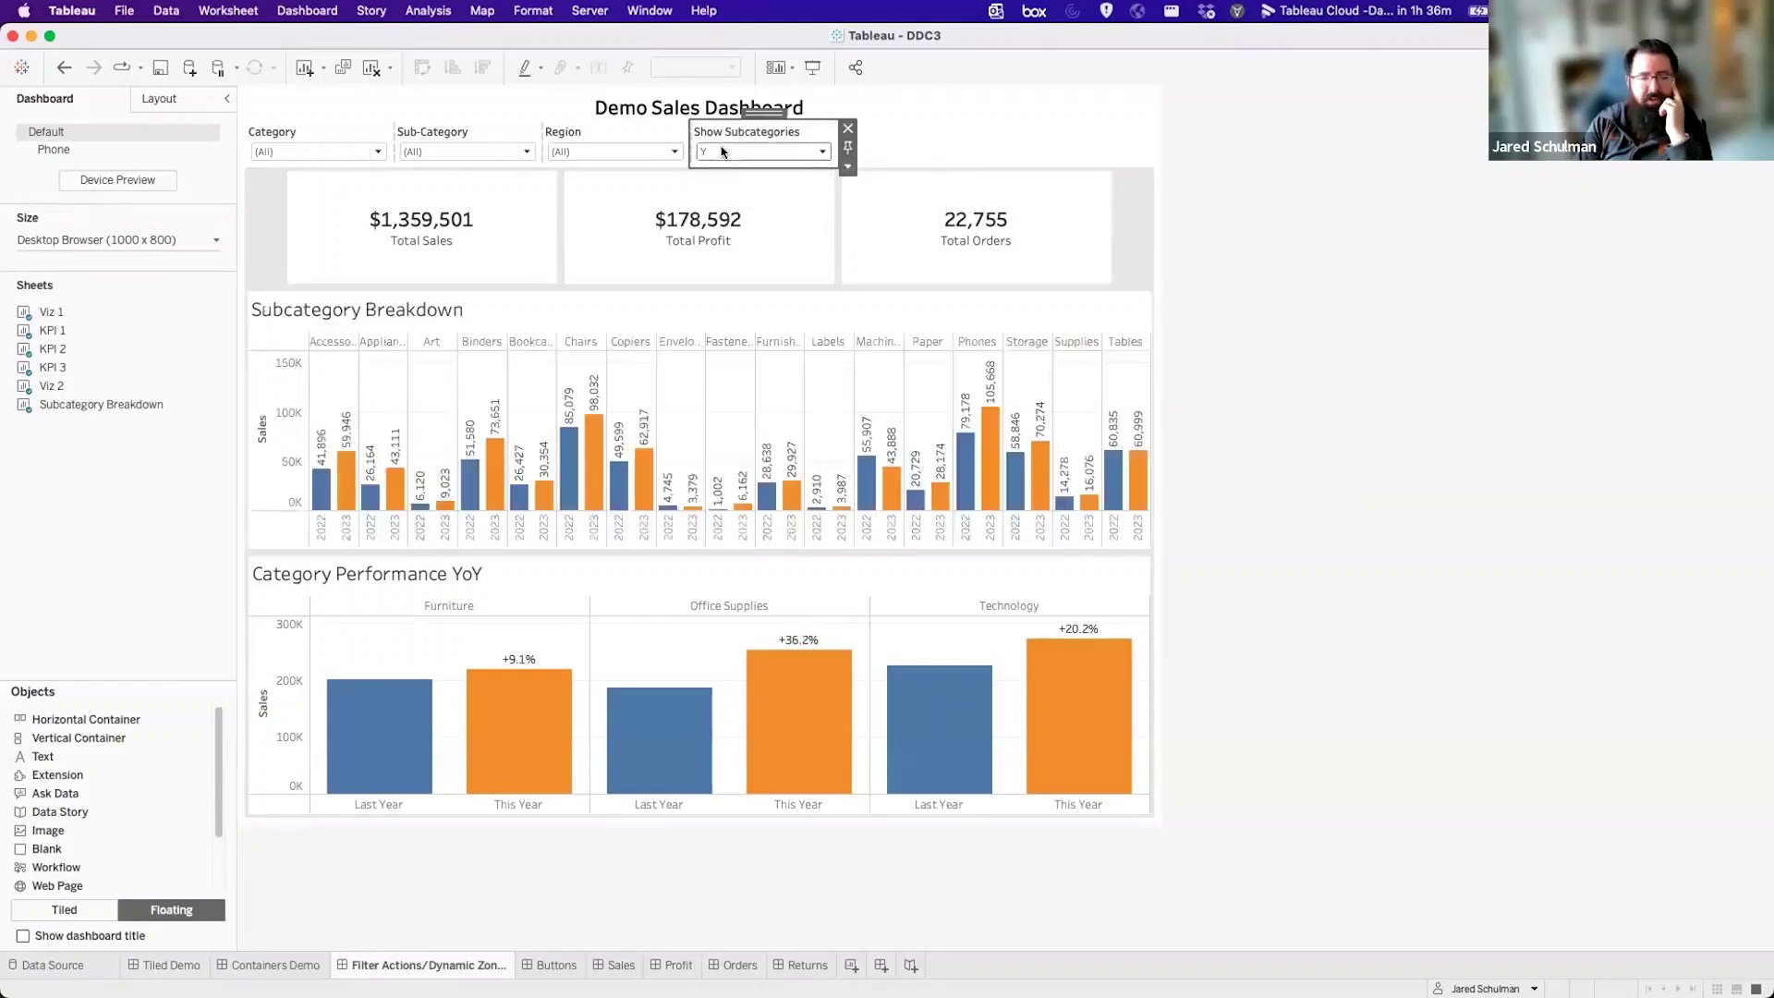
left_click(723, 153)
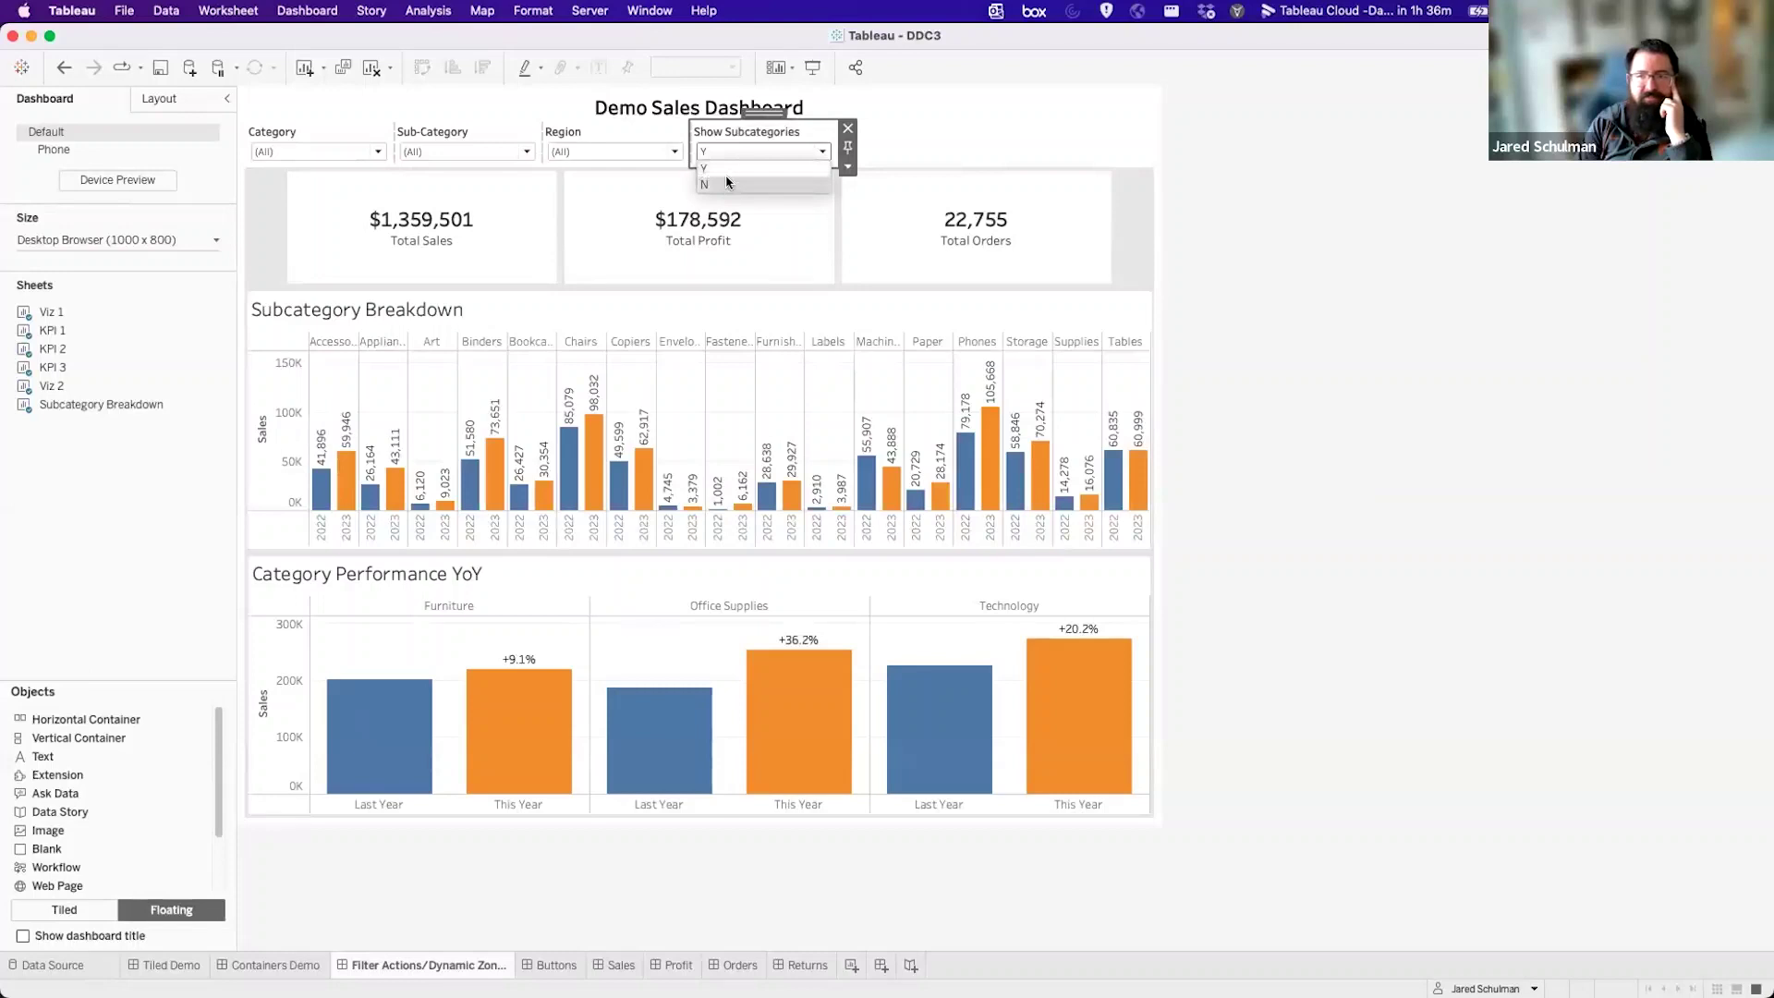
left_click(727, 184)
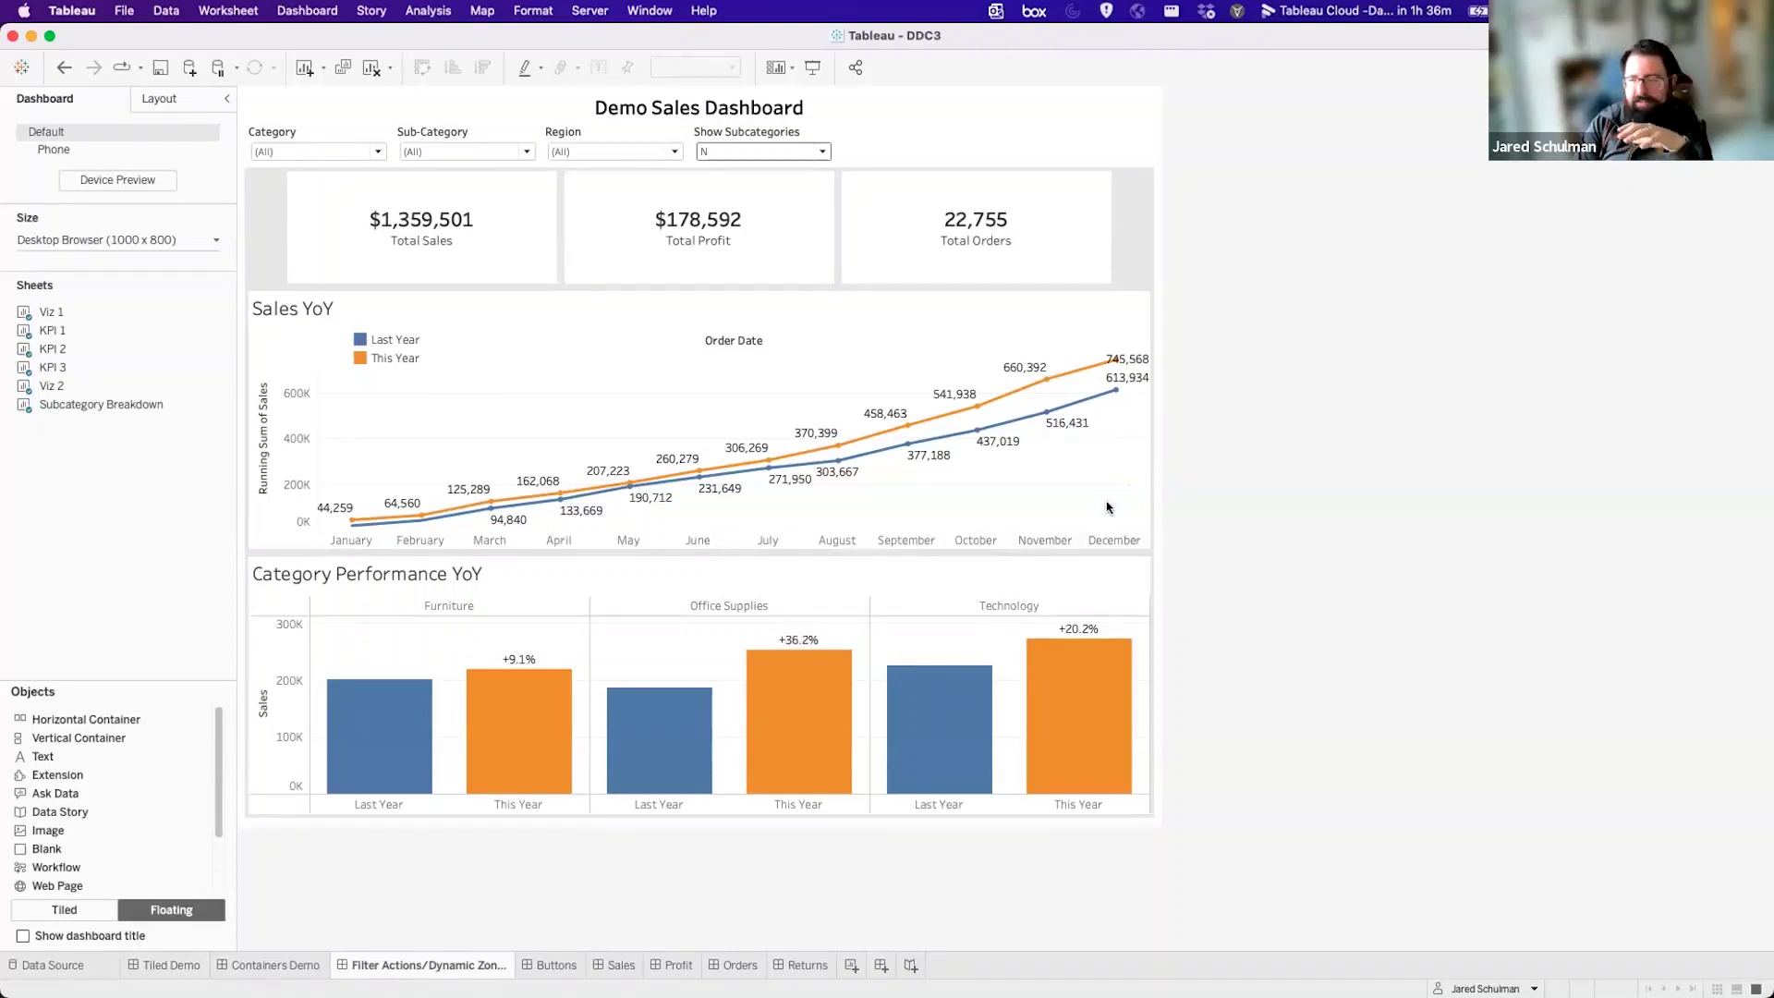
Test the Category Performance YoY chart as a filter by selecting Technology, Office Supplies and Furniture in turn, and clear the selection.
left_click(1122, 588)
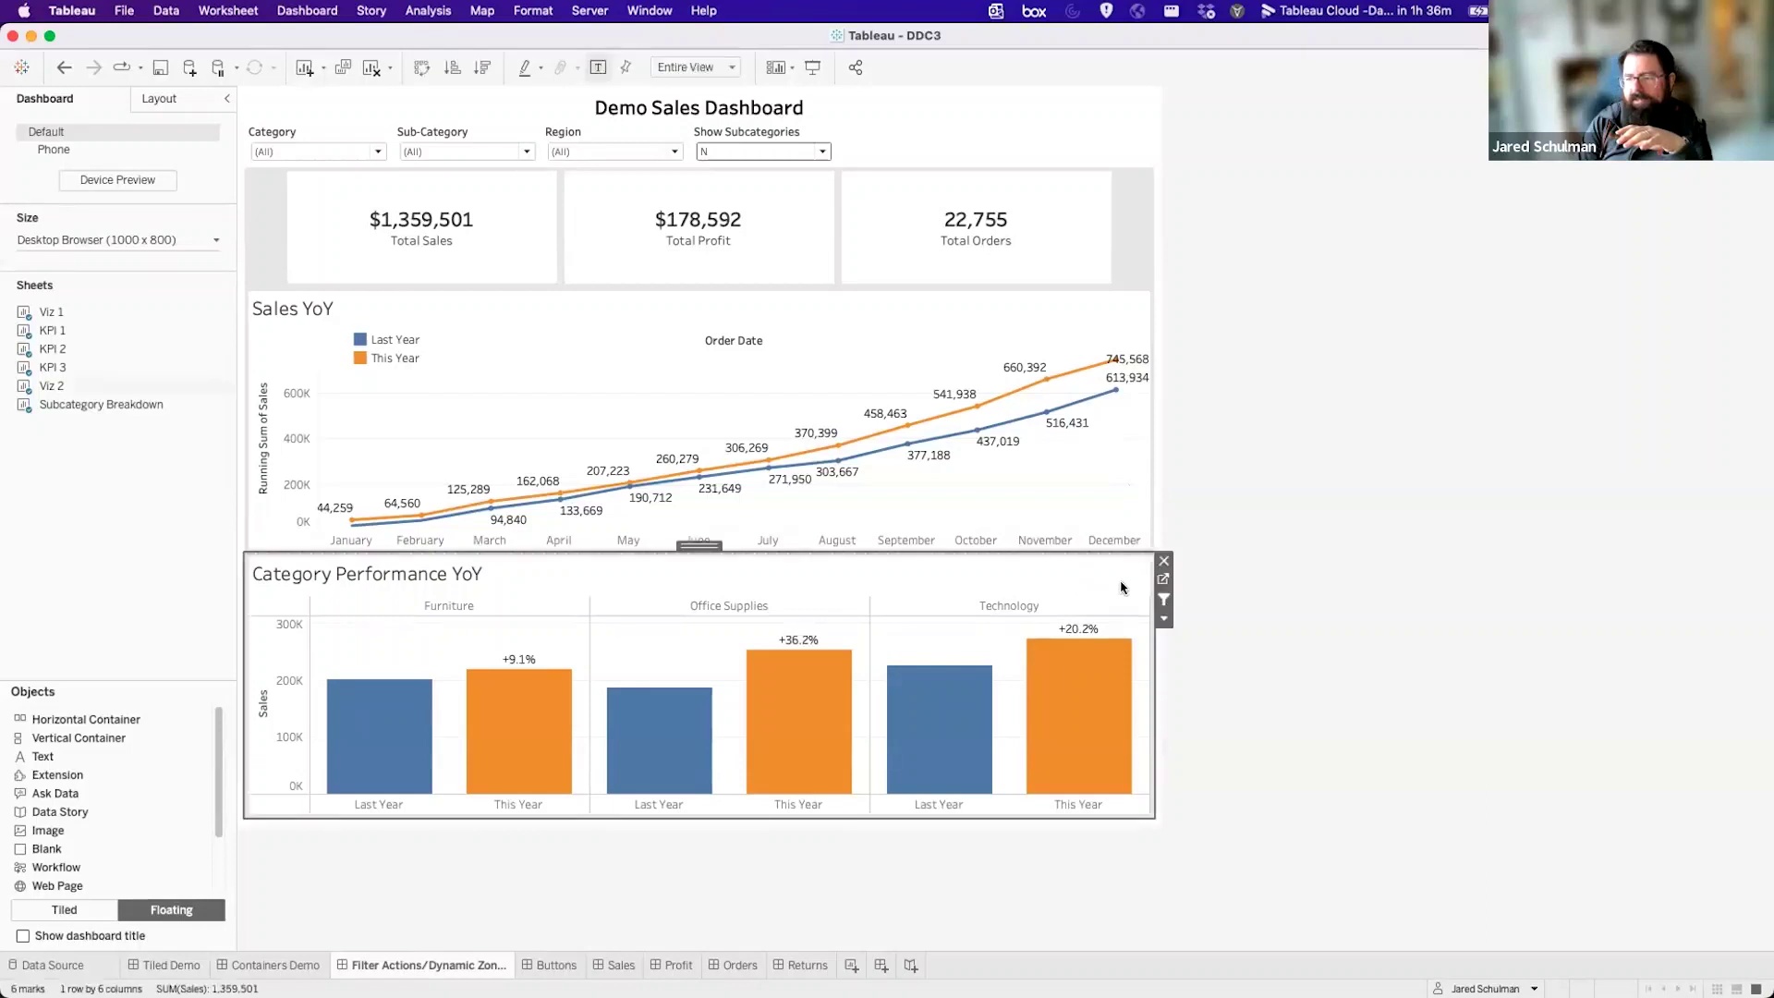
left_click(1165, 601)
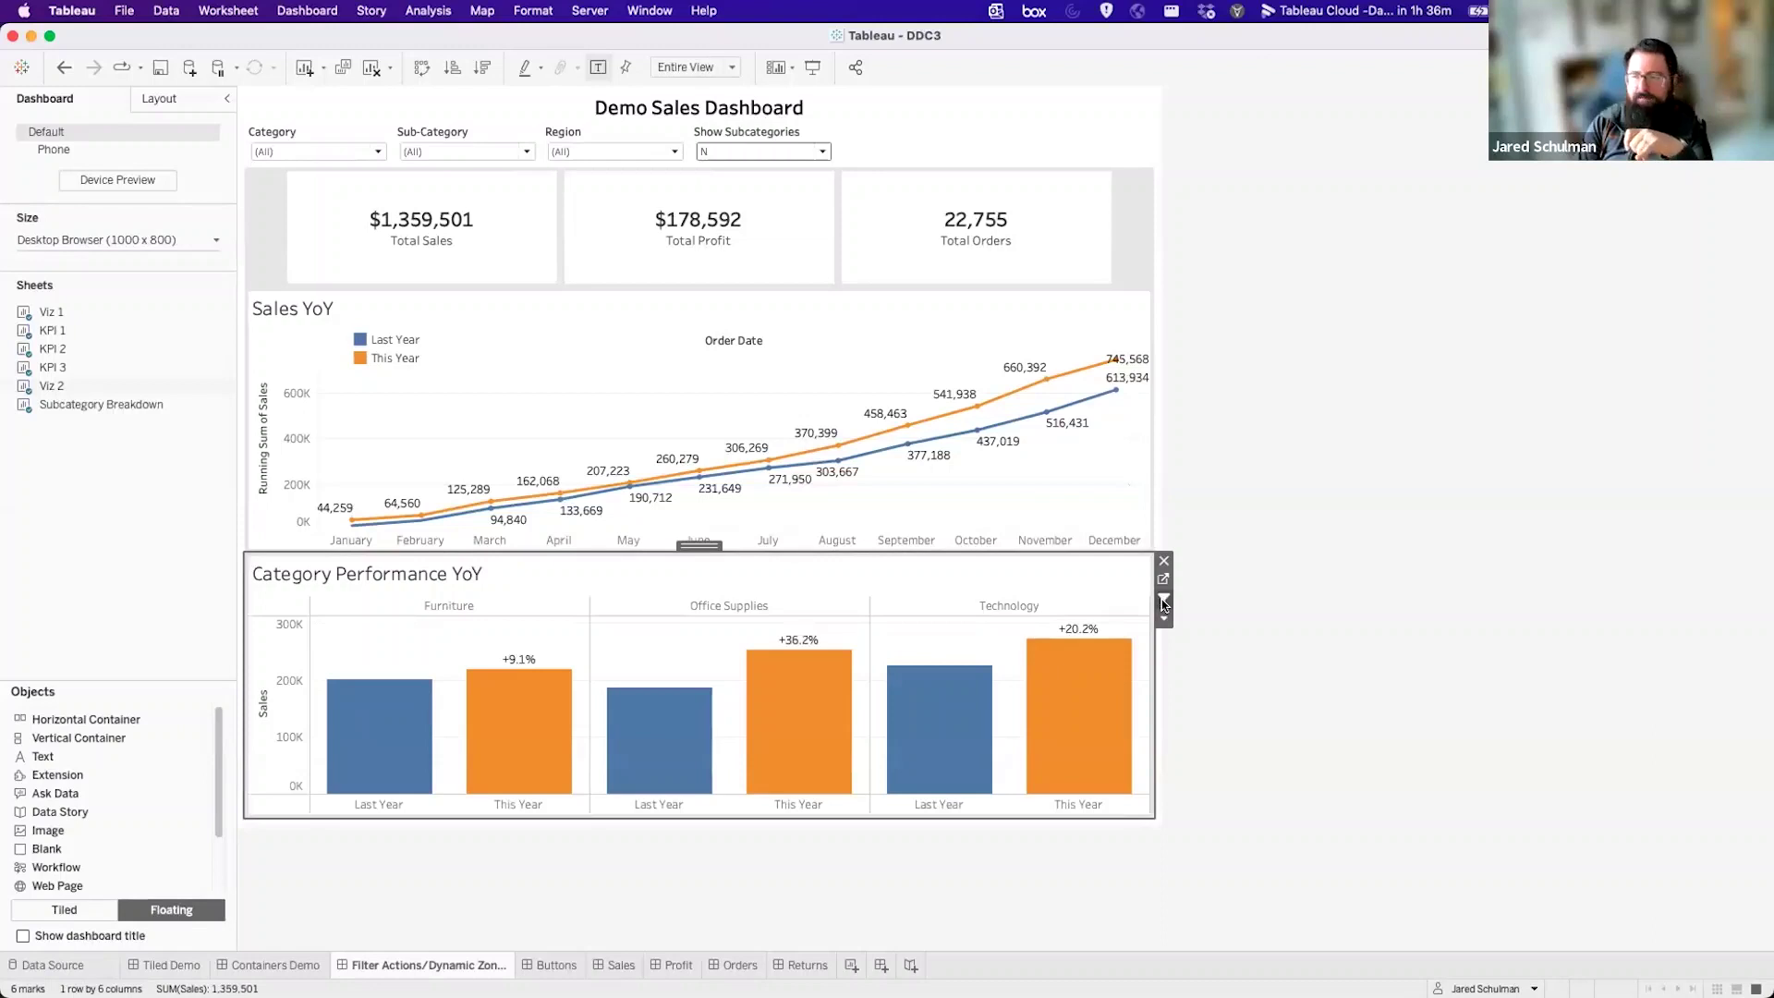
left_click(1163, 601)
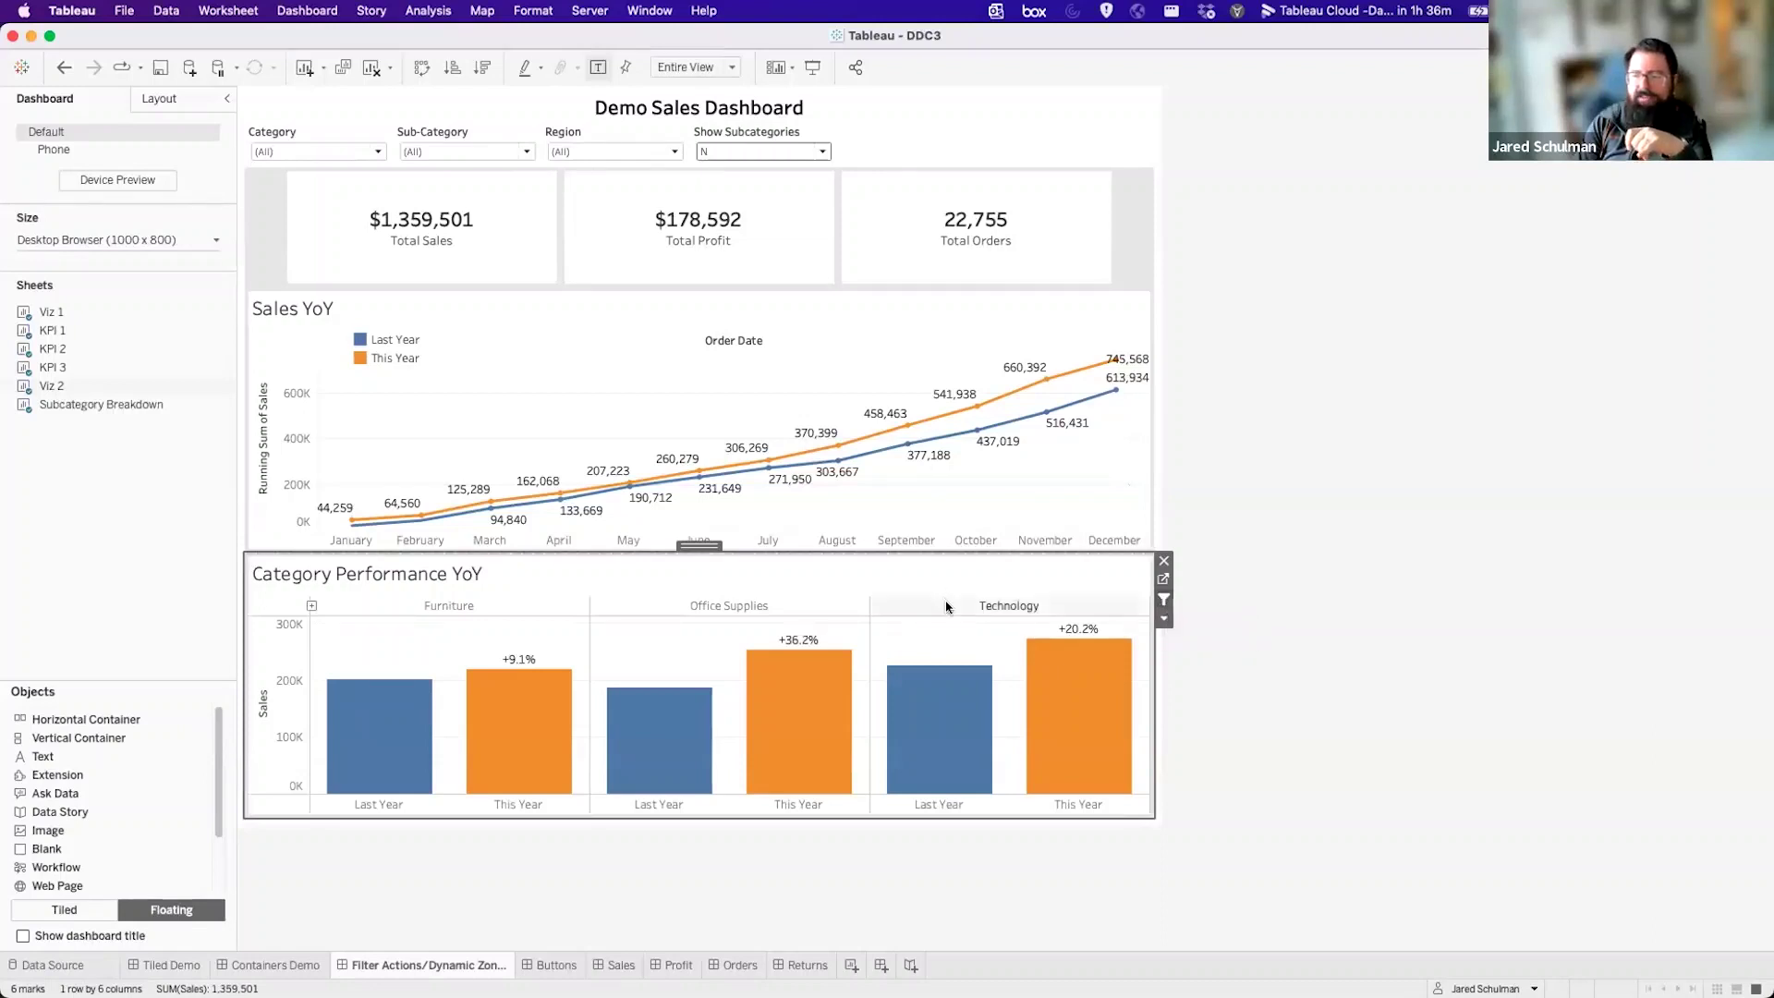
left_click(946, 605)
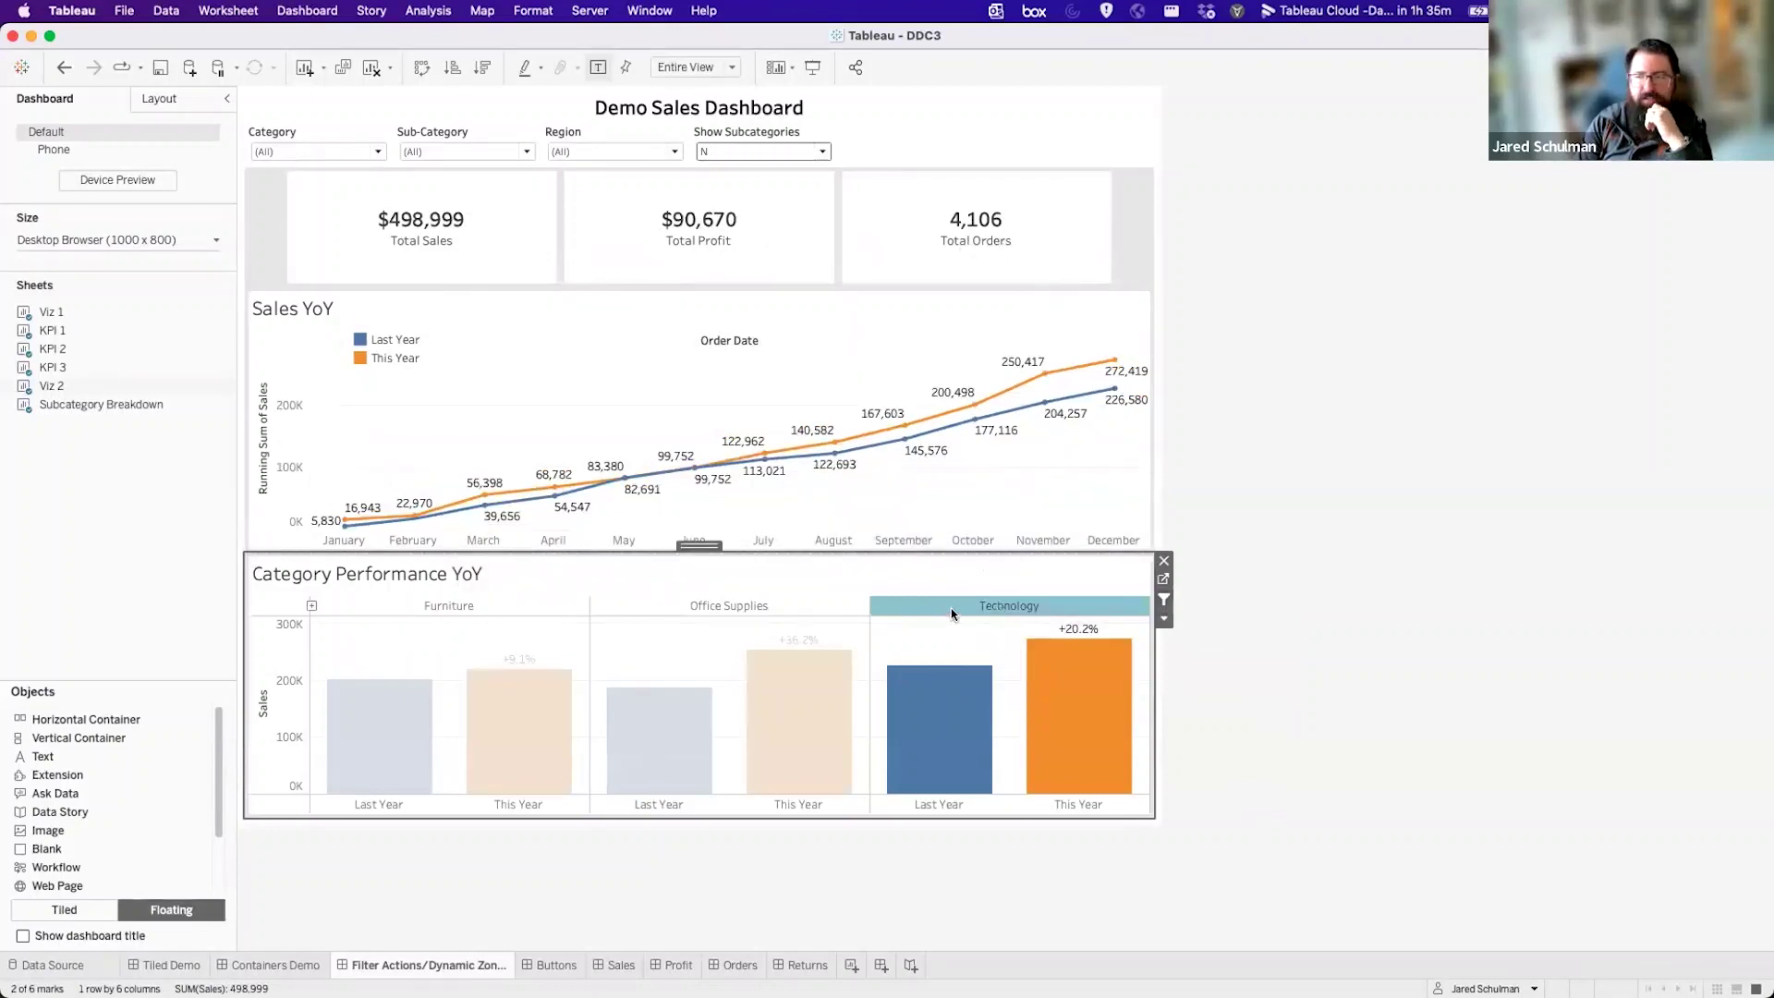
mouse_move(952, 612)
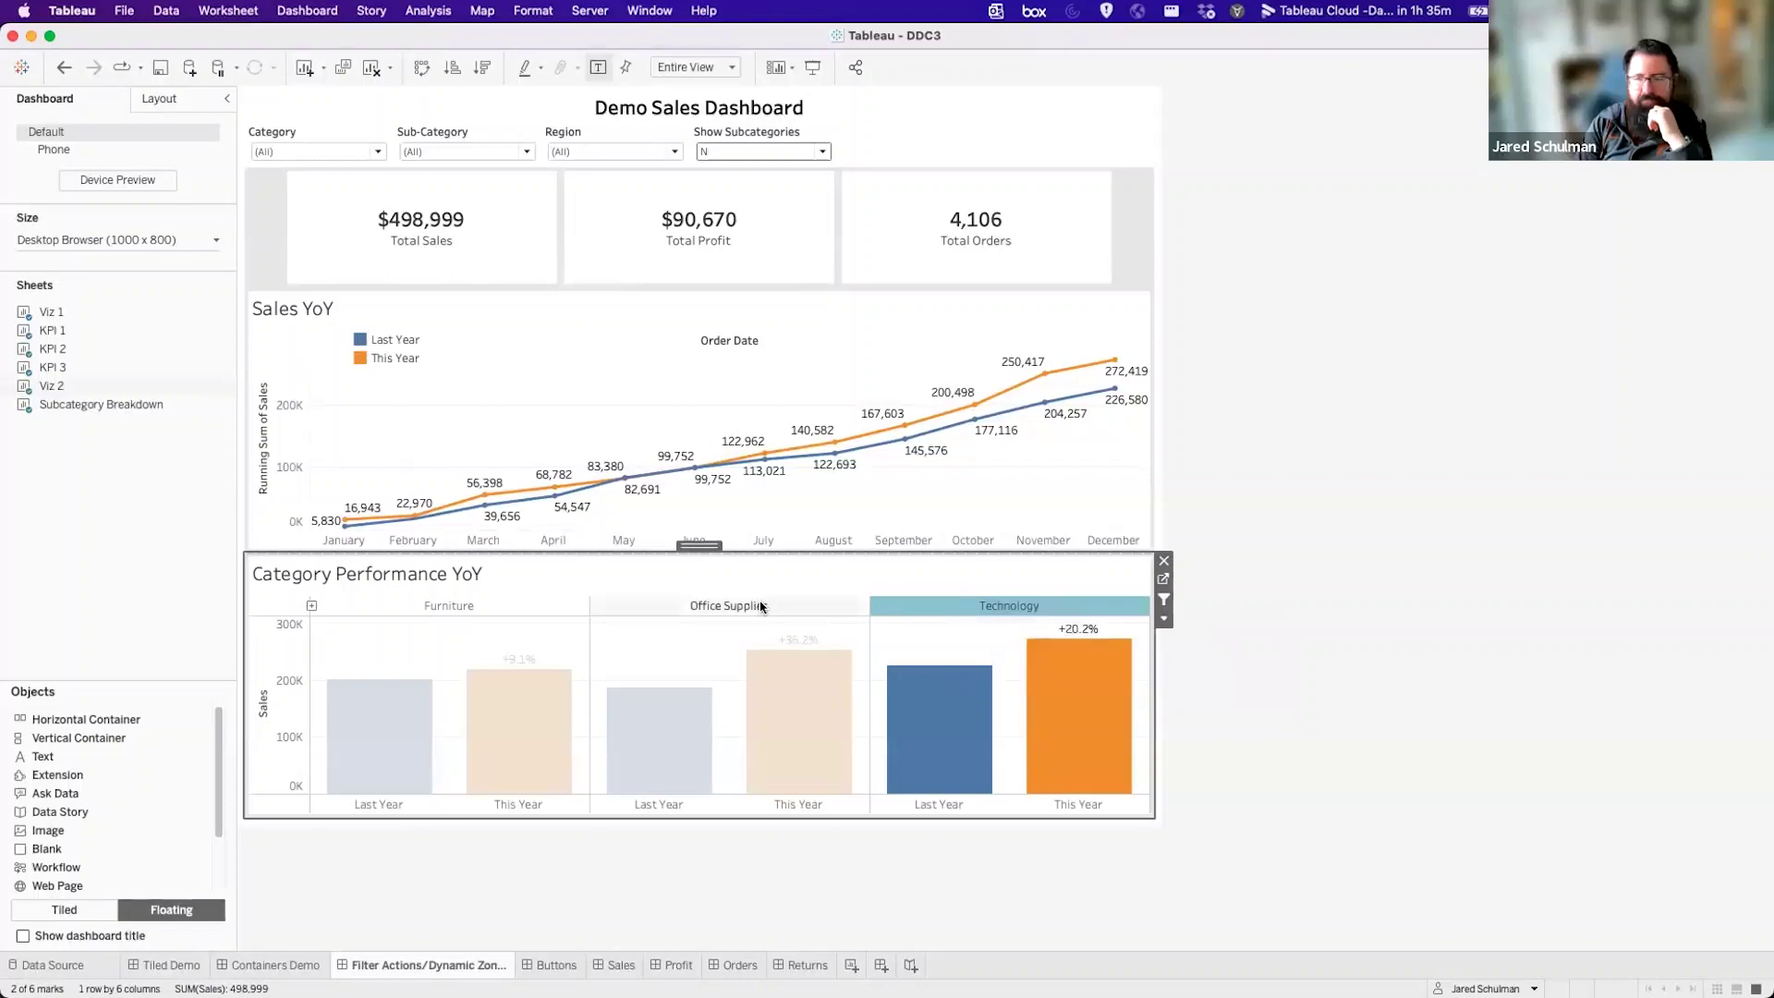
left_click(762, 606)
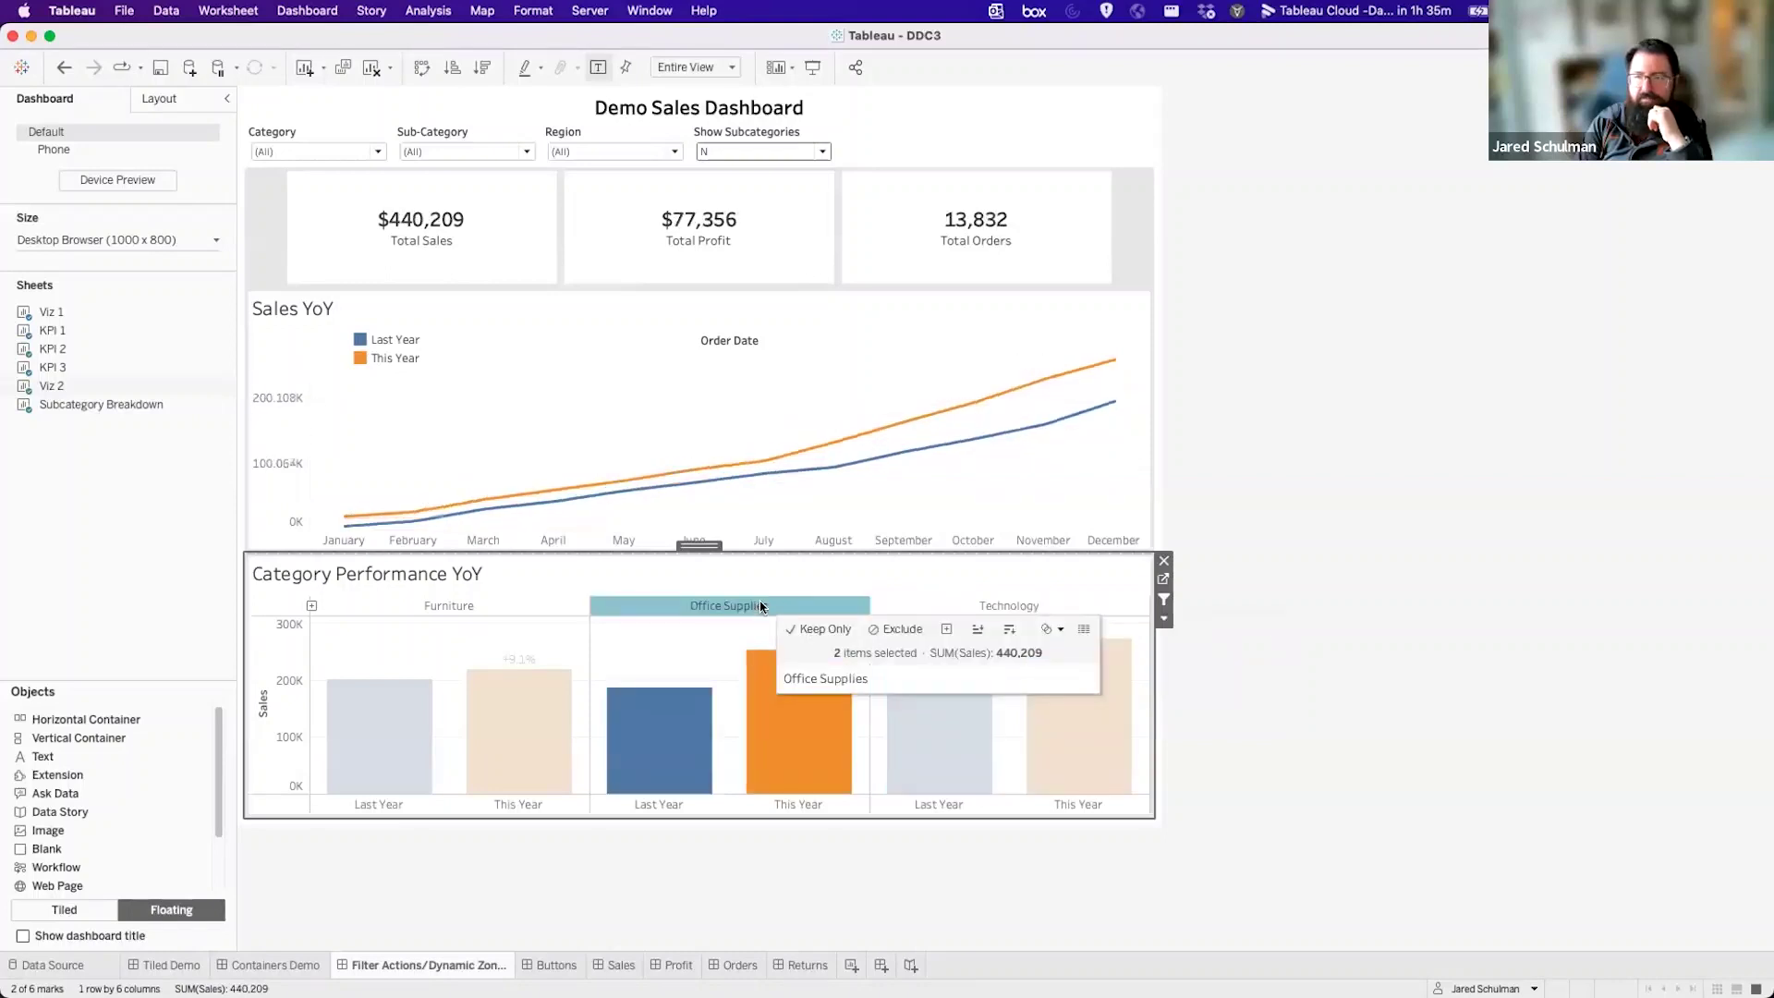
left_click(524, 604)
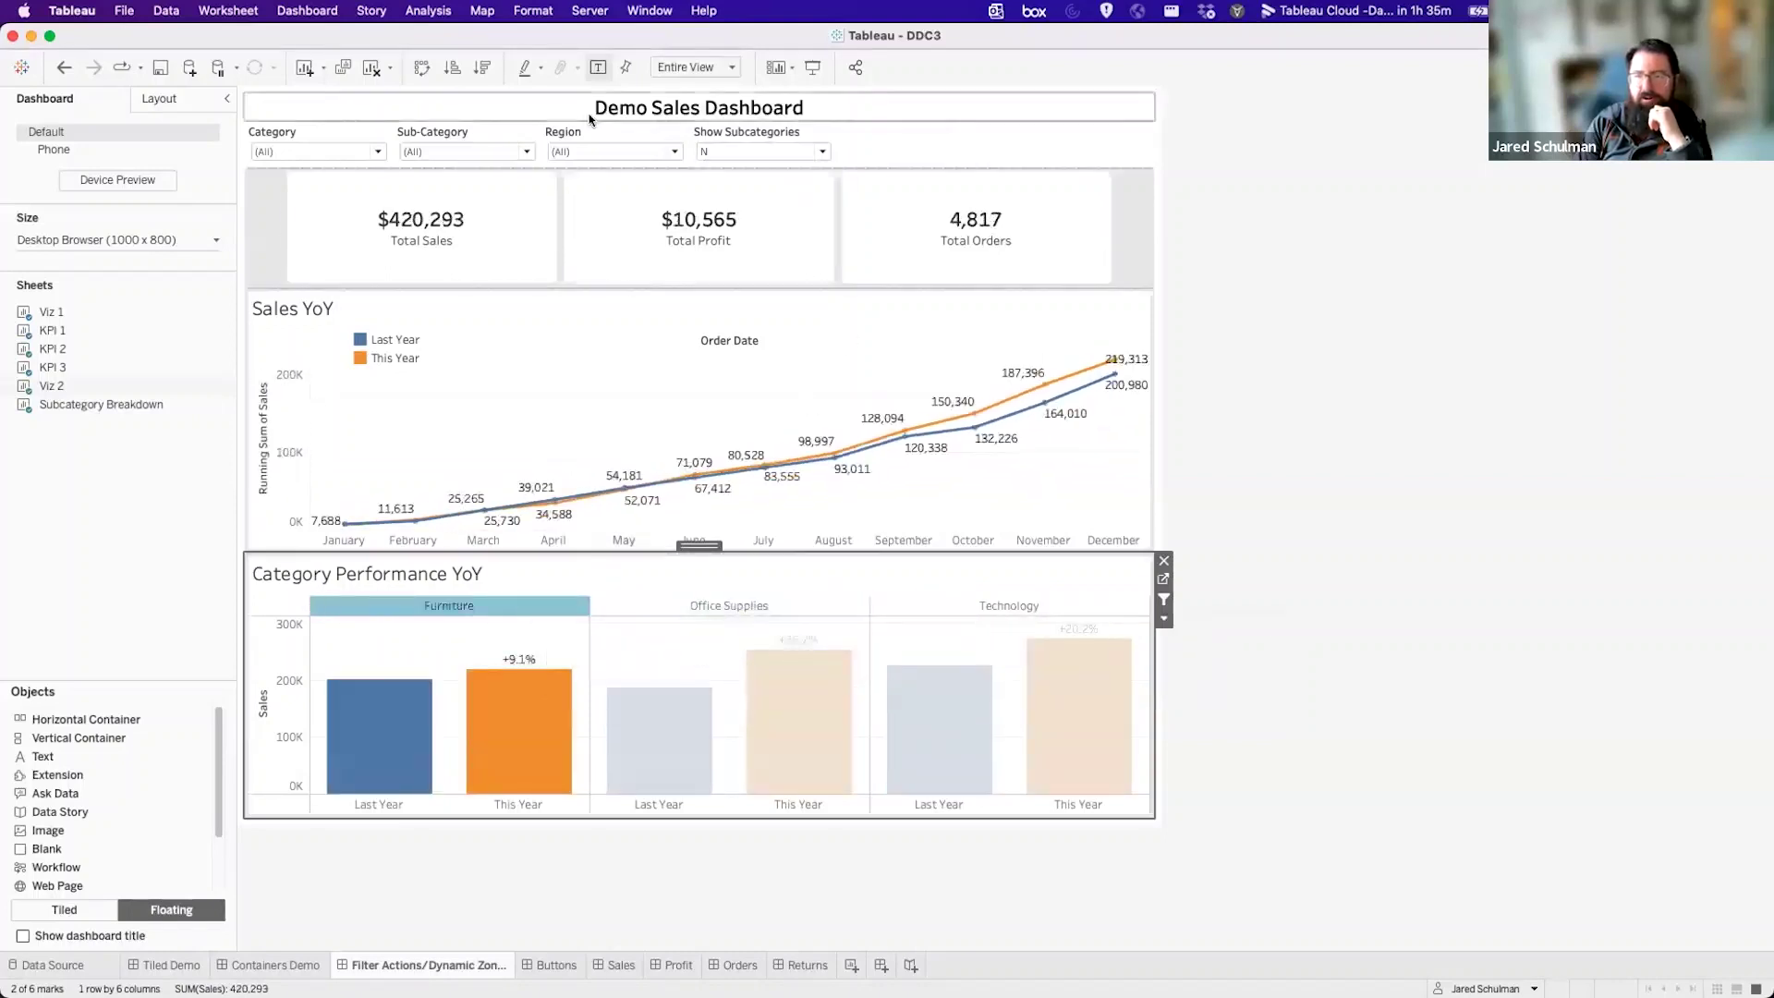
mouse_move(497, 615)
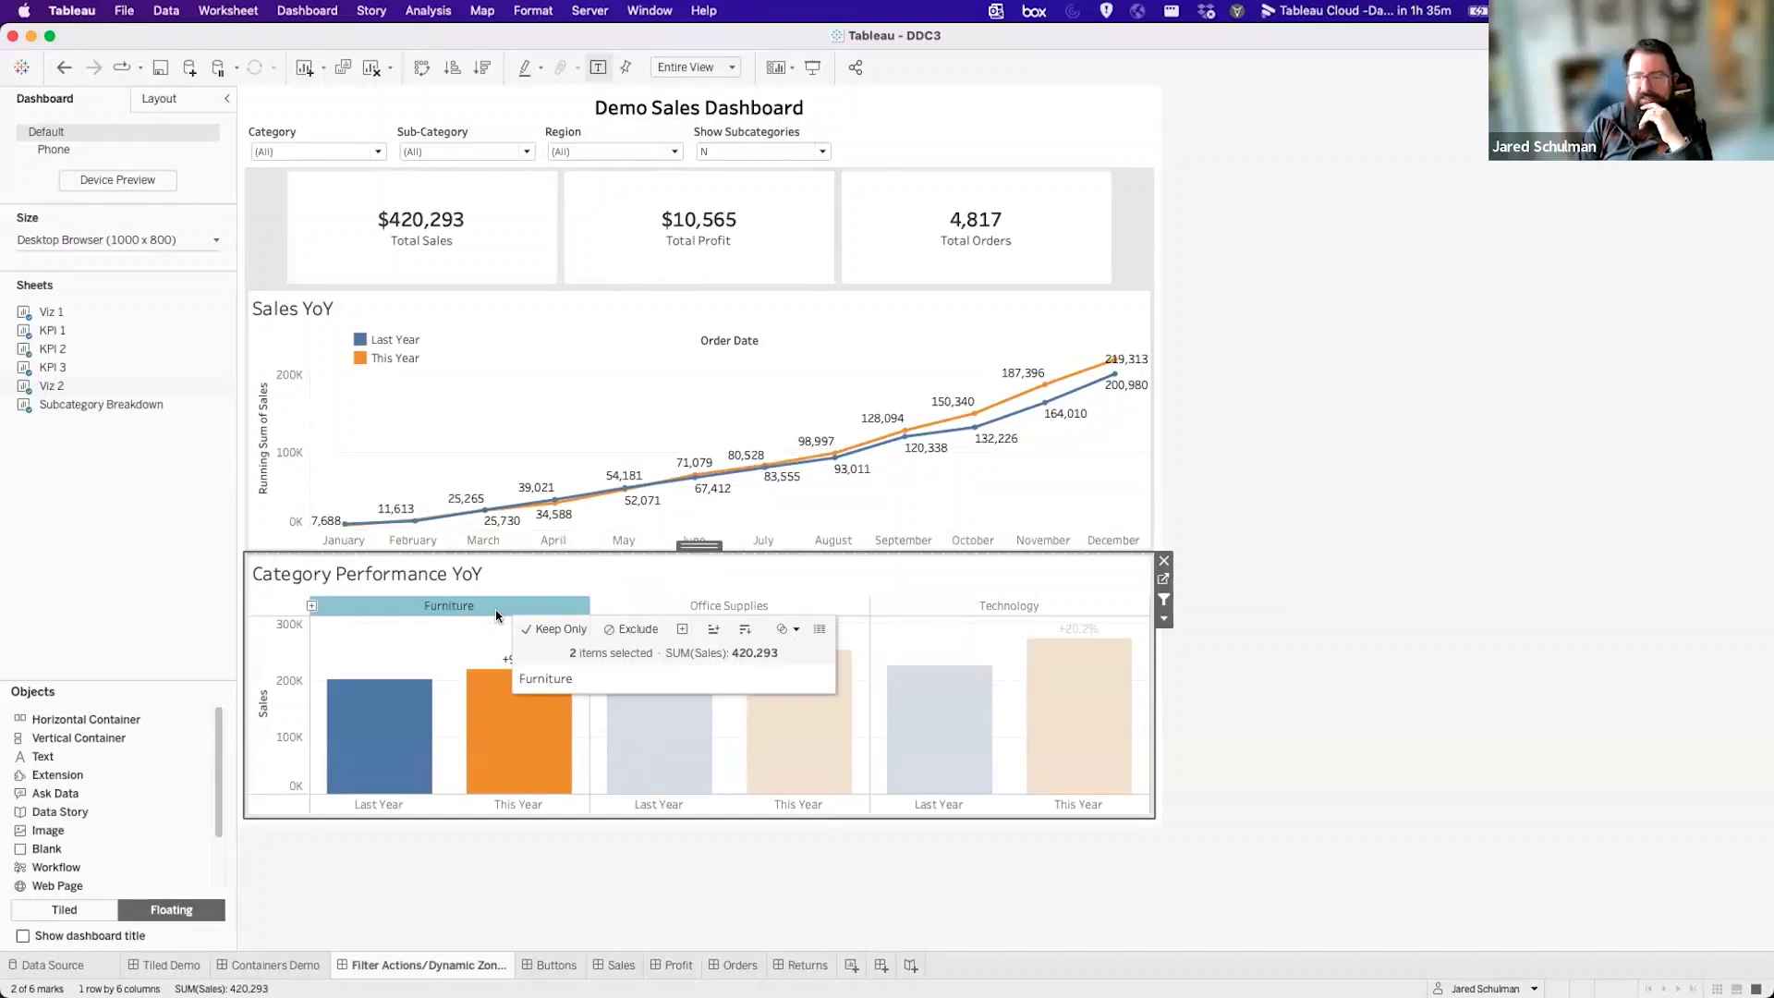
left_click(496, 615)
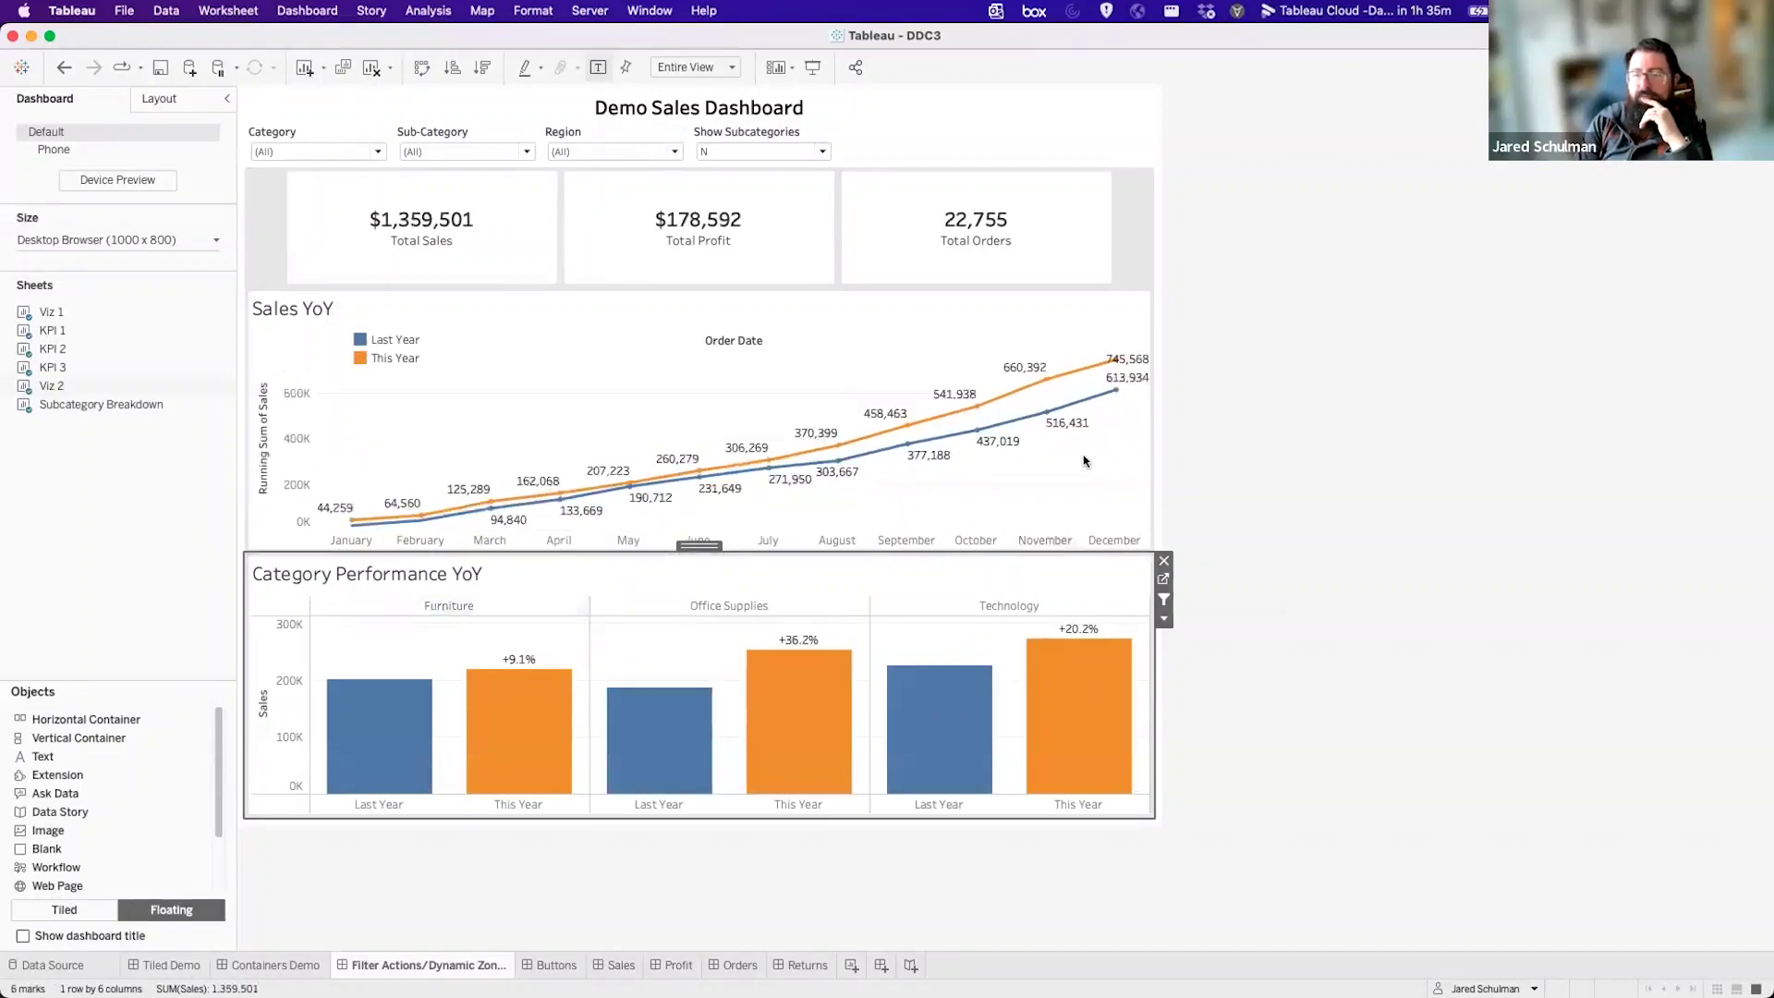
Add a new filter action named "Sales Yoy Action" in the dashboard's actions.
left_click(1070, 482)
mouse_move(929, 423)
mouse_move(996, 424)
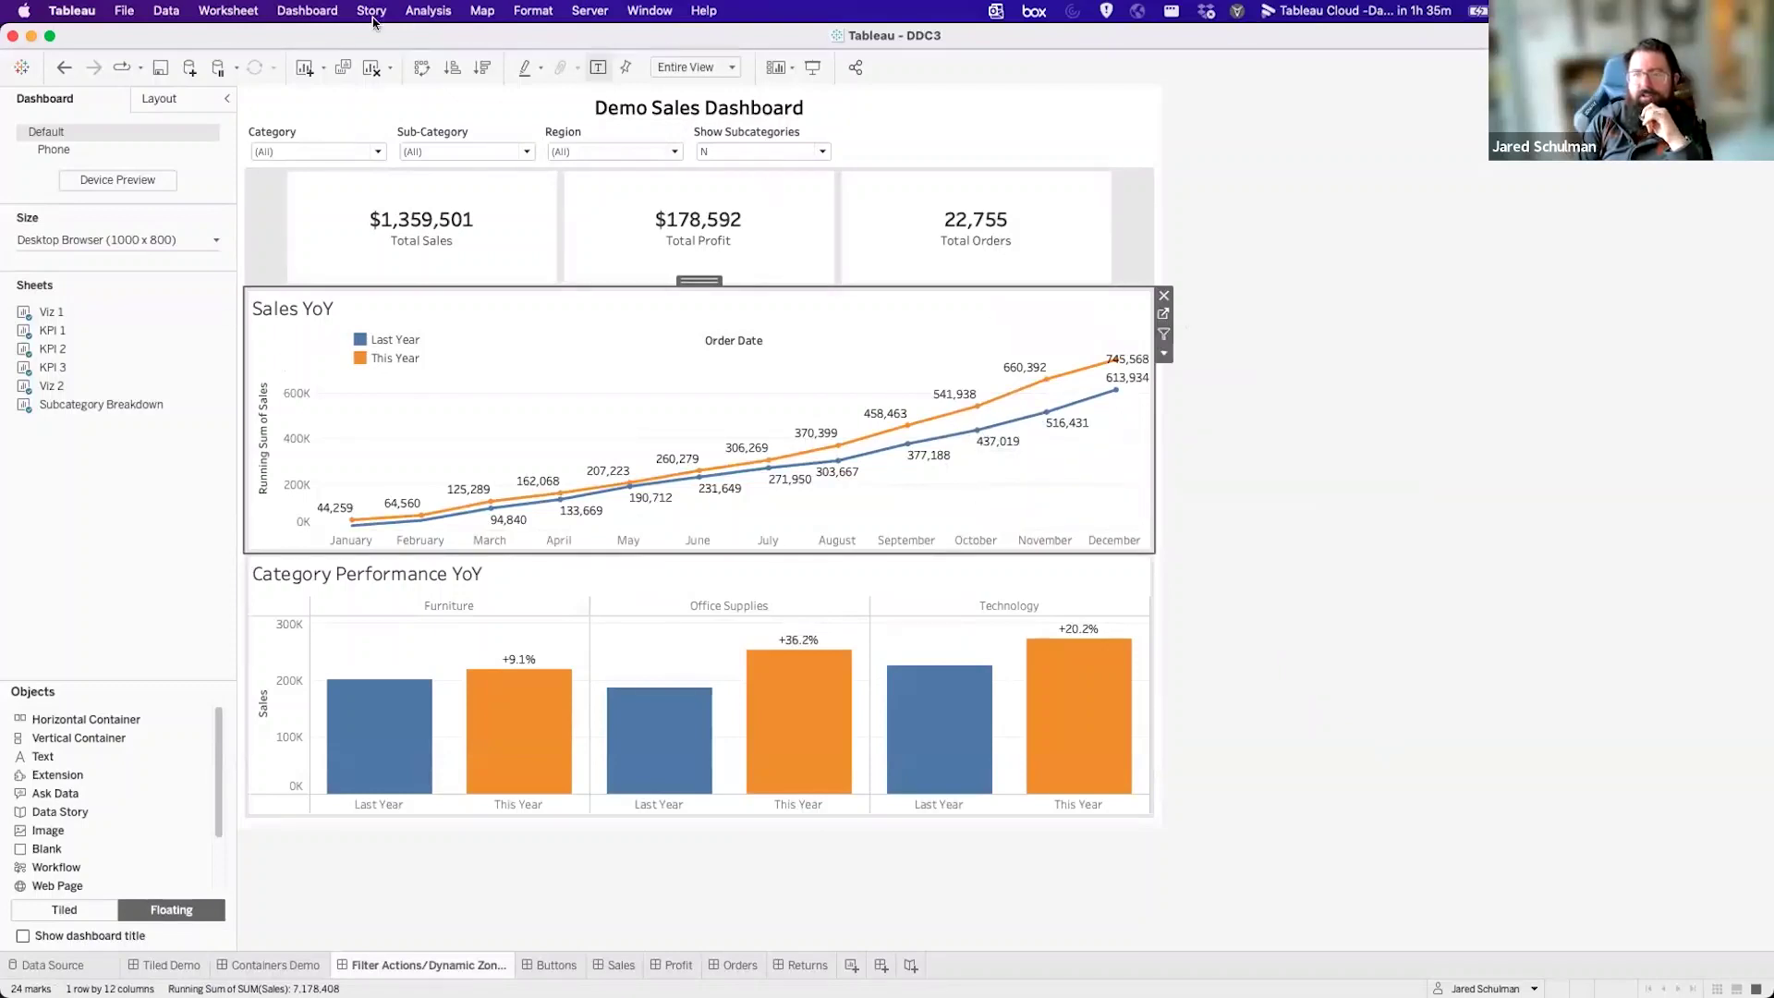
left_click(314, 13)
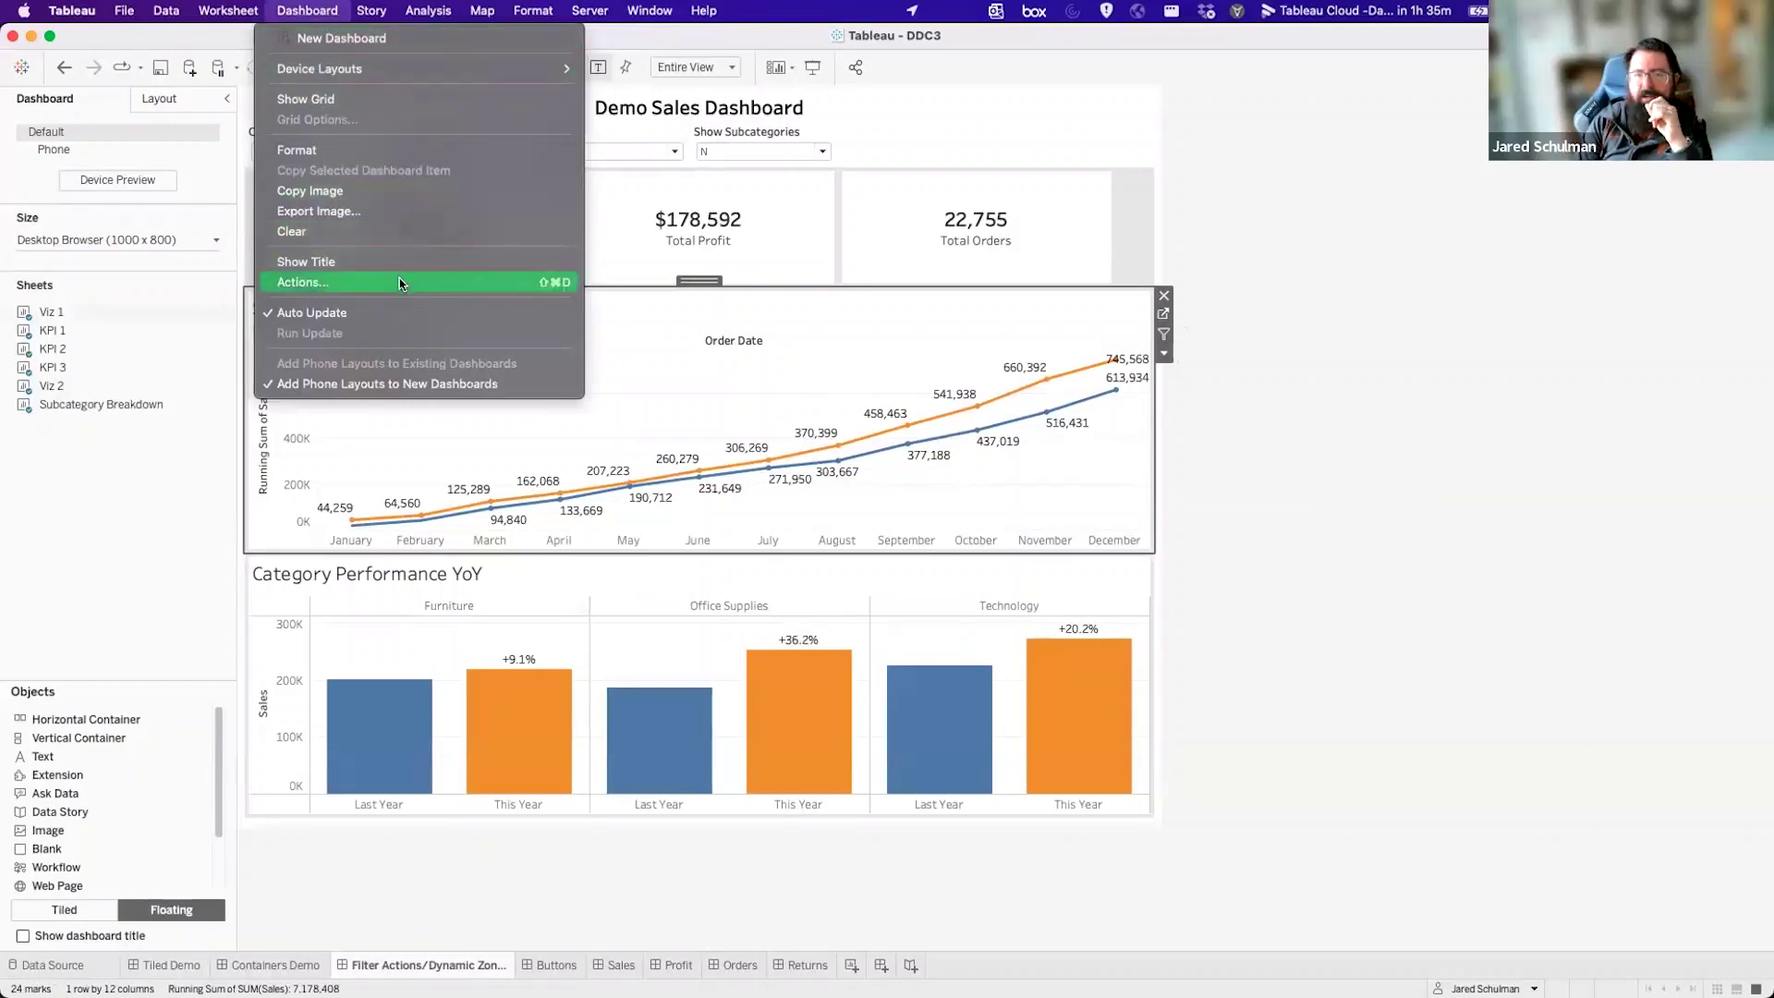
left_click(490, 449)
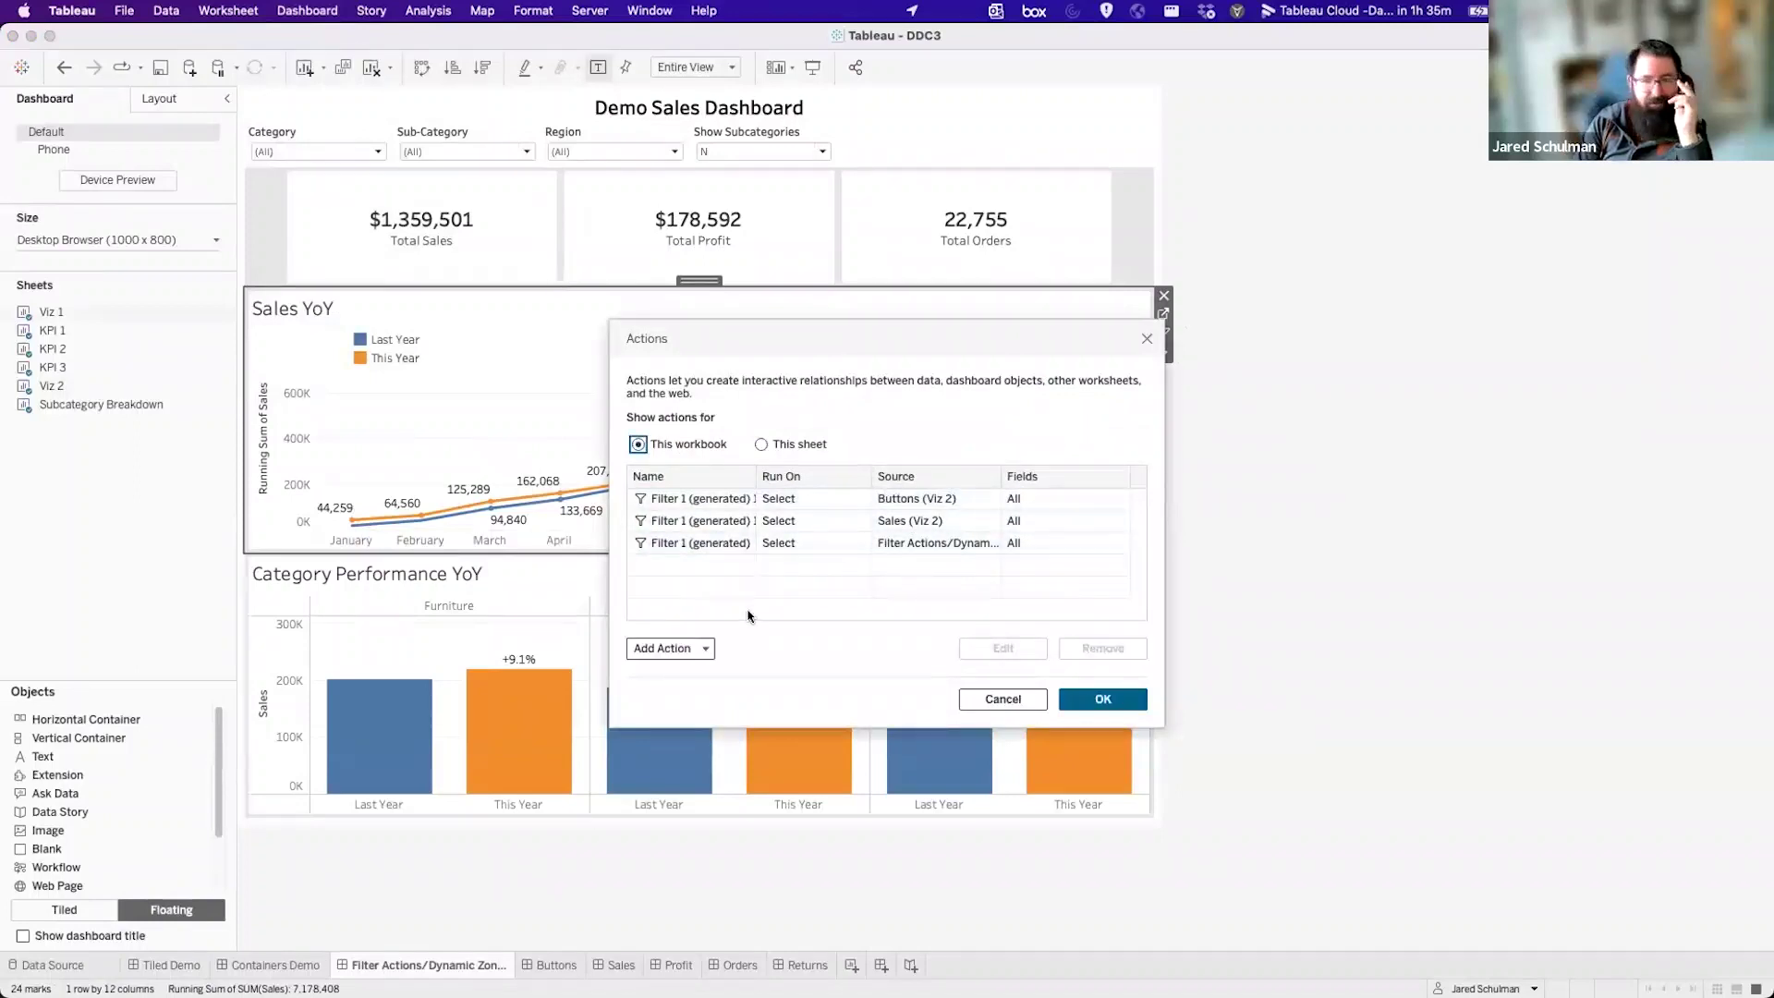
left_click(701, 647)
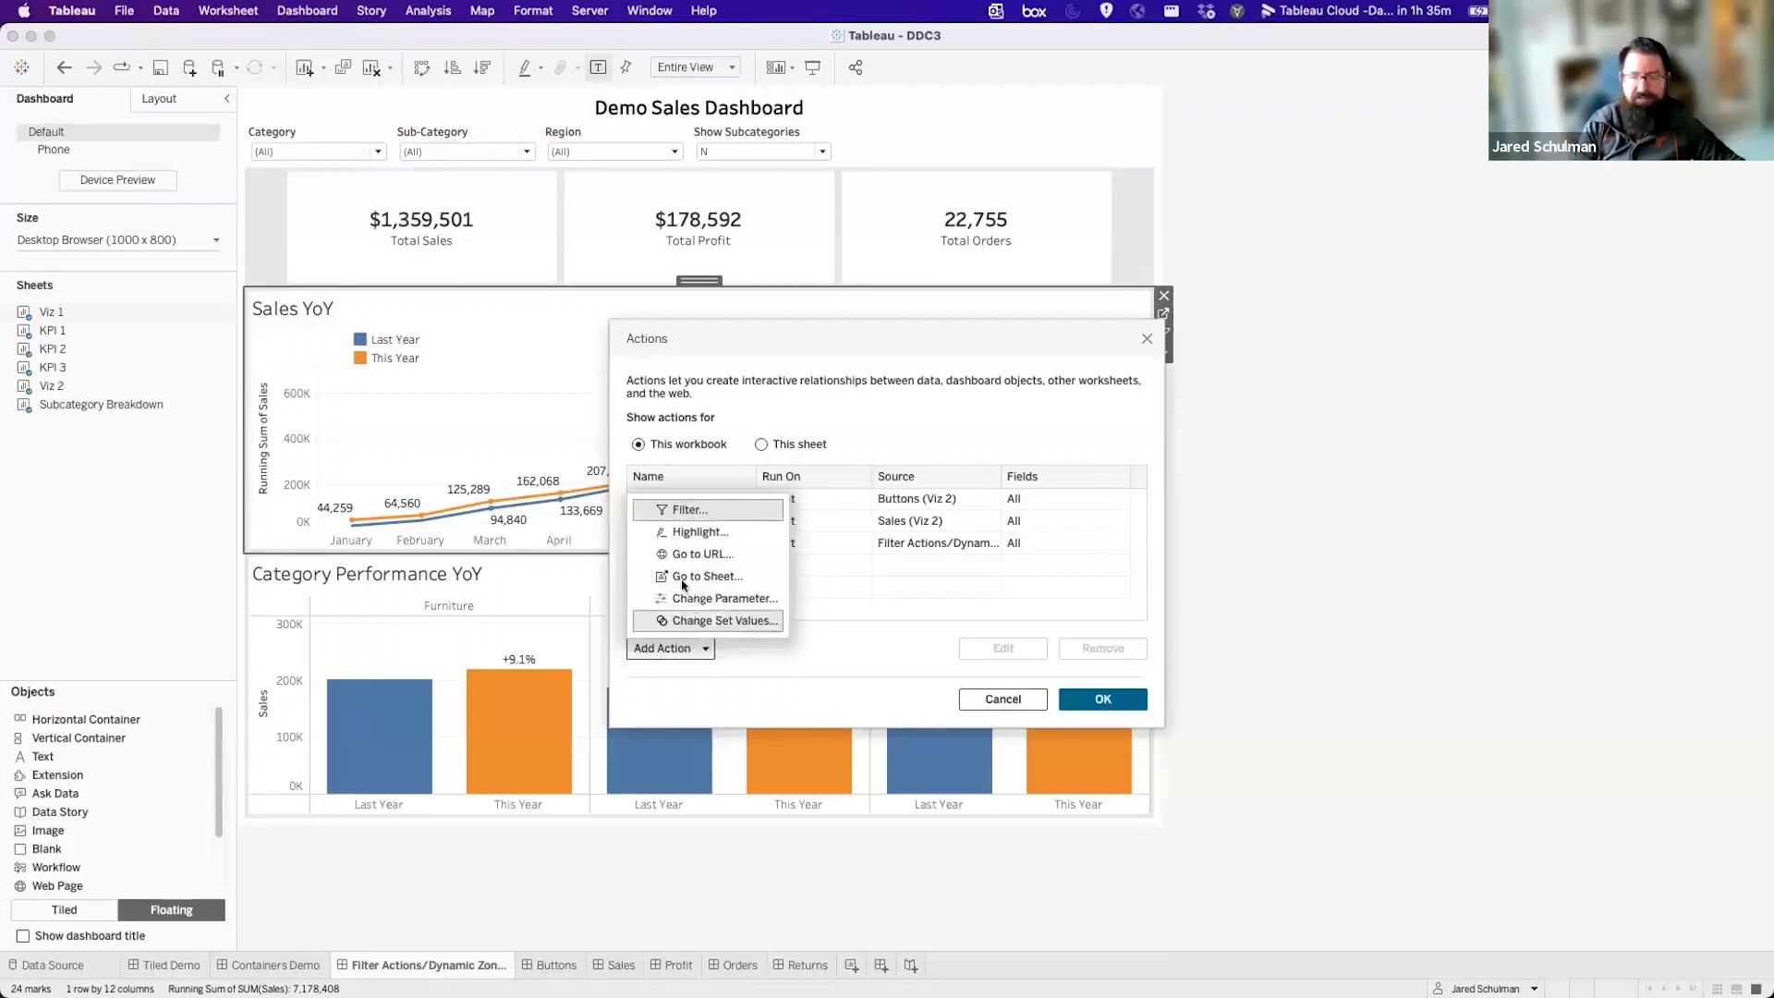
left_click(701, 510)
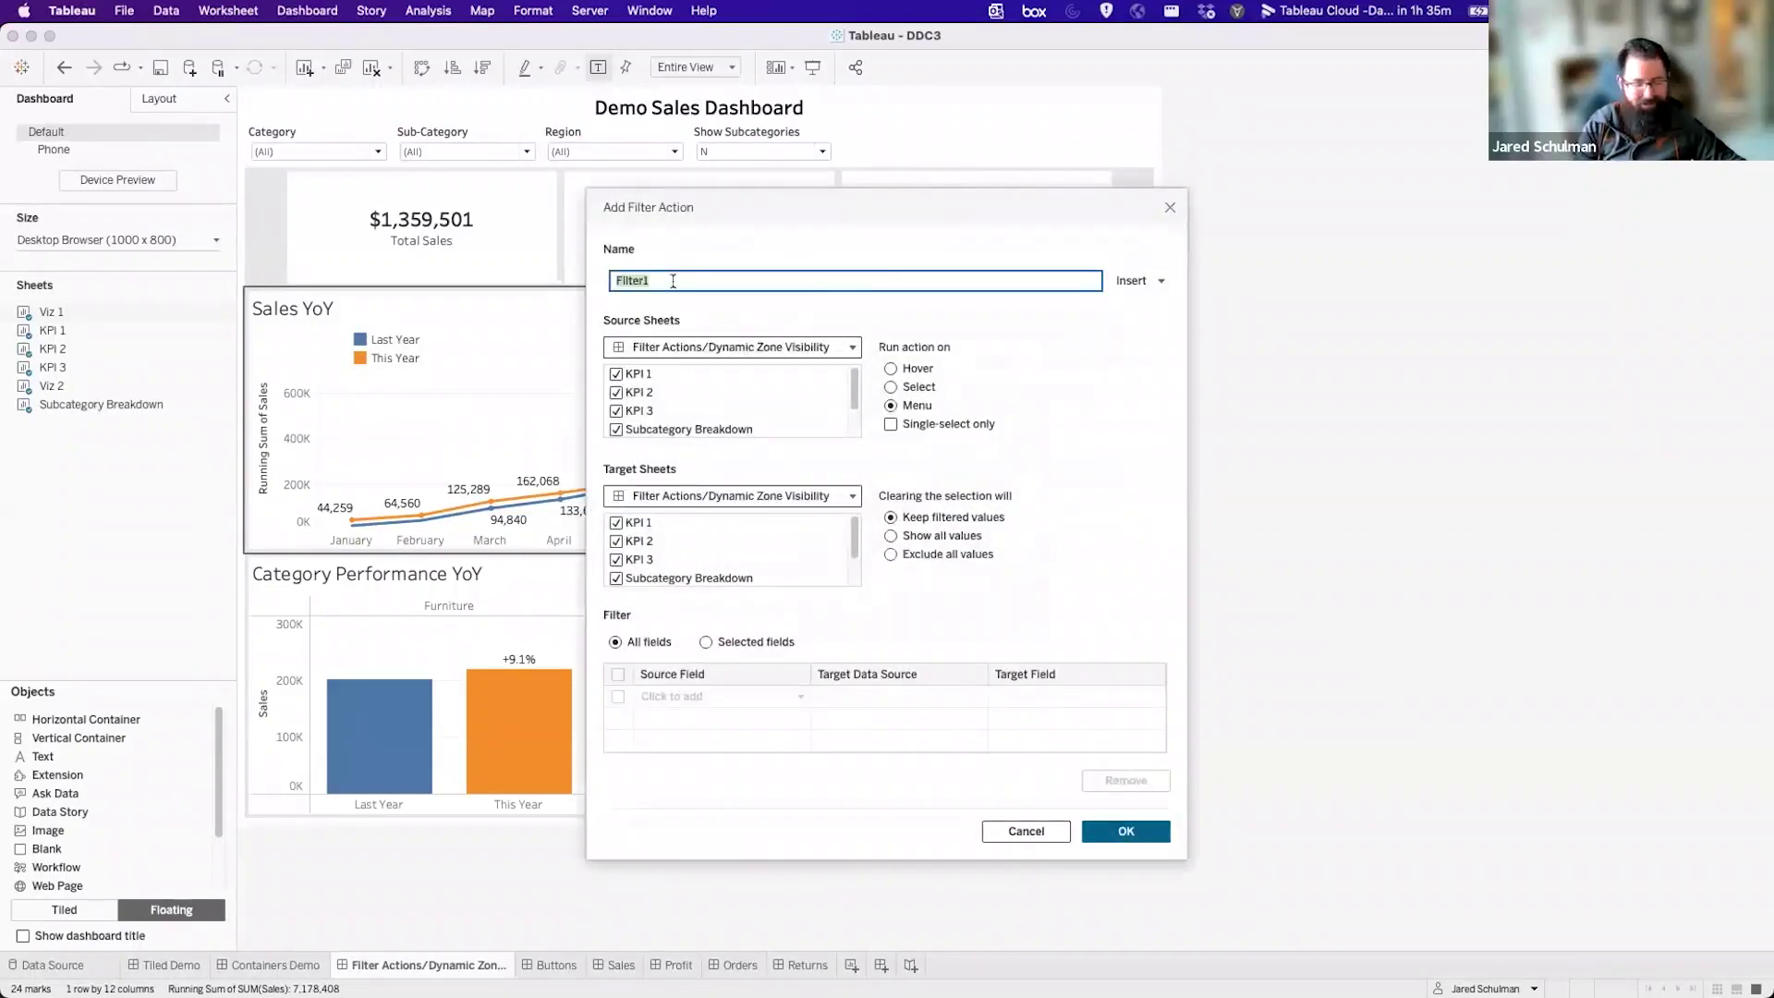
type("Sales Yoy Action")
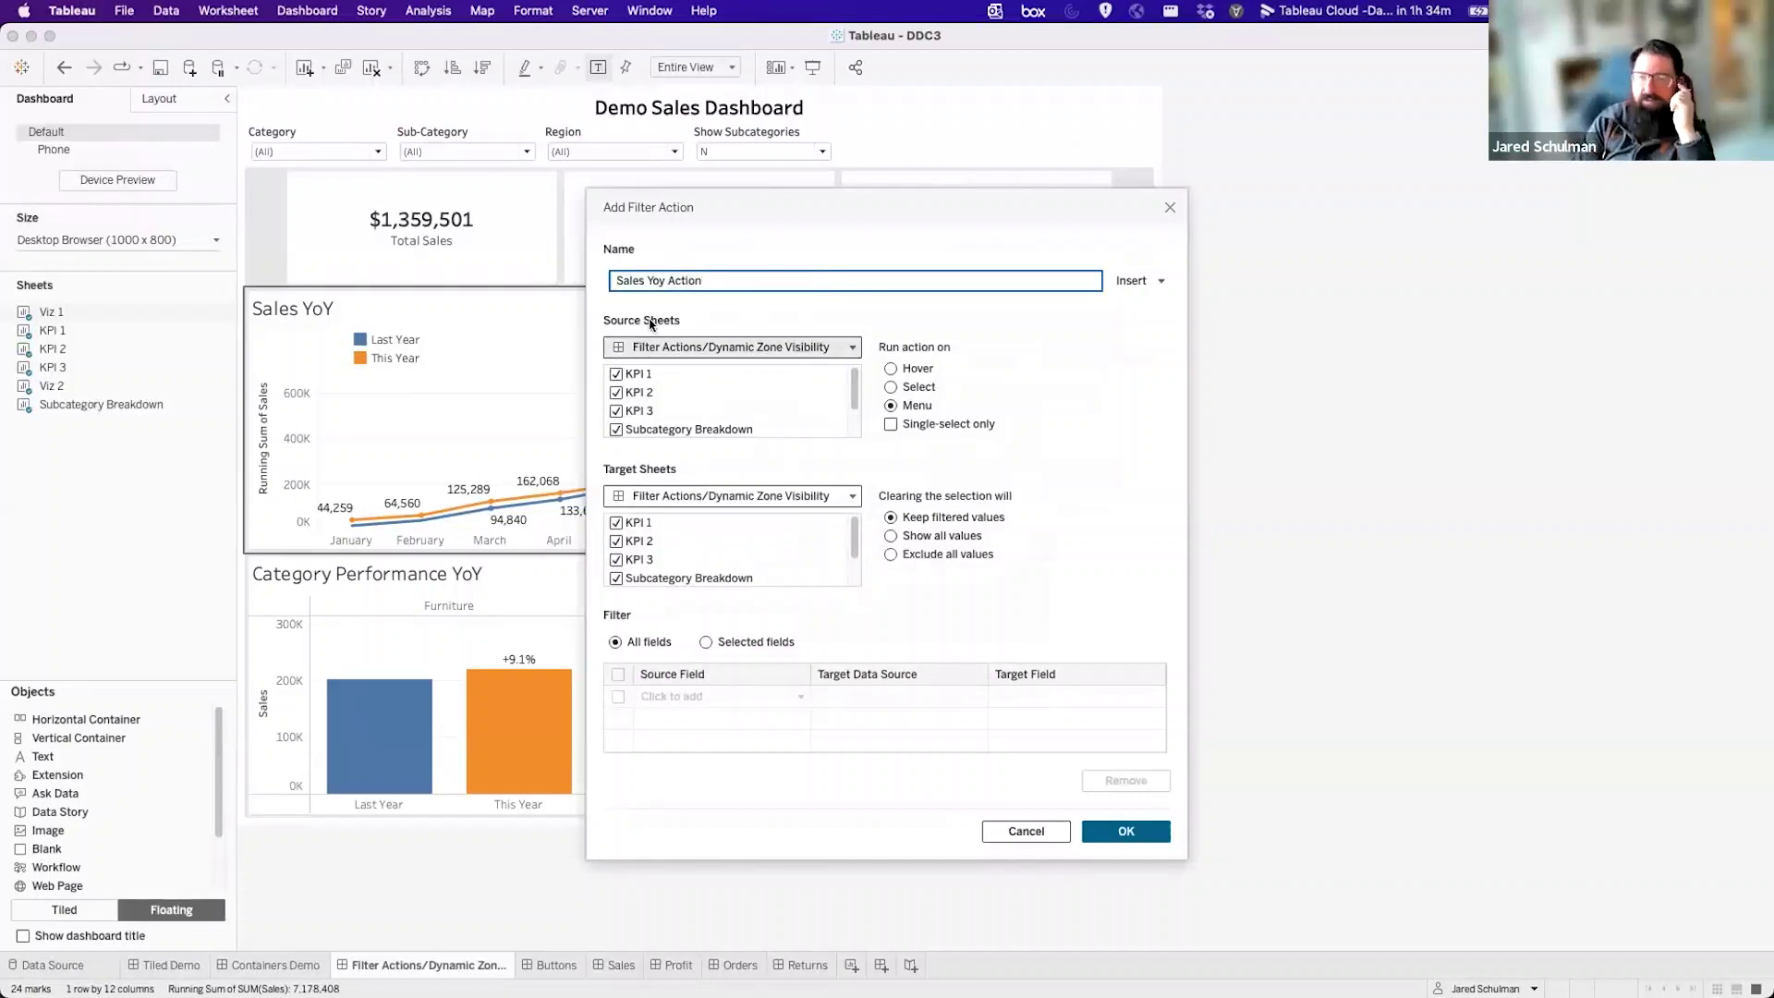
Restrict the action's source sheets to Viz 1 by excluding KPI 1, KPI 2, KPI 3, Subcategory Breakdown and Viz 2.
left_click(615, 374)
left_click(616, 393)
left_click(615, 411)
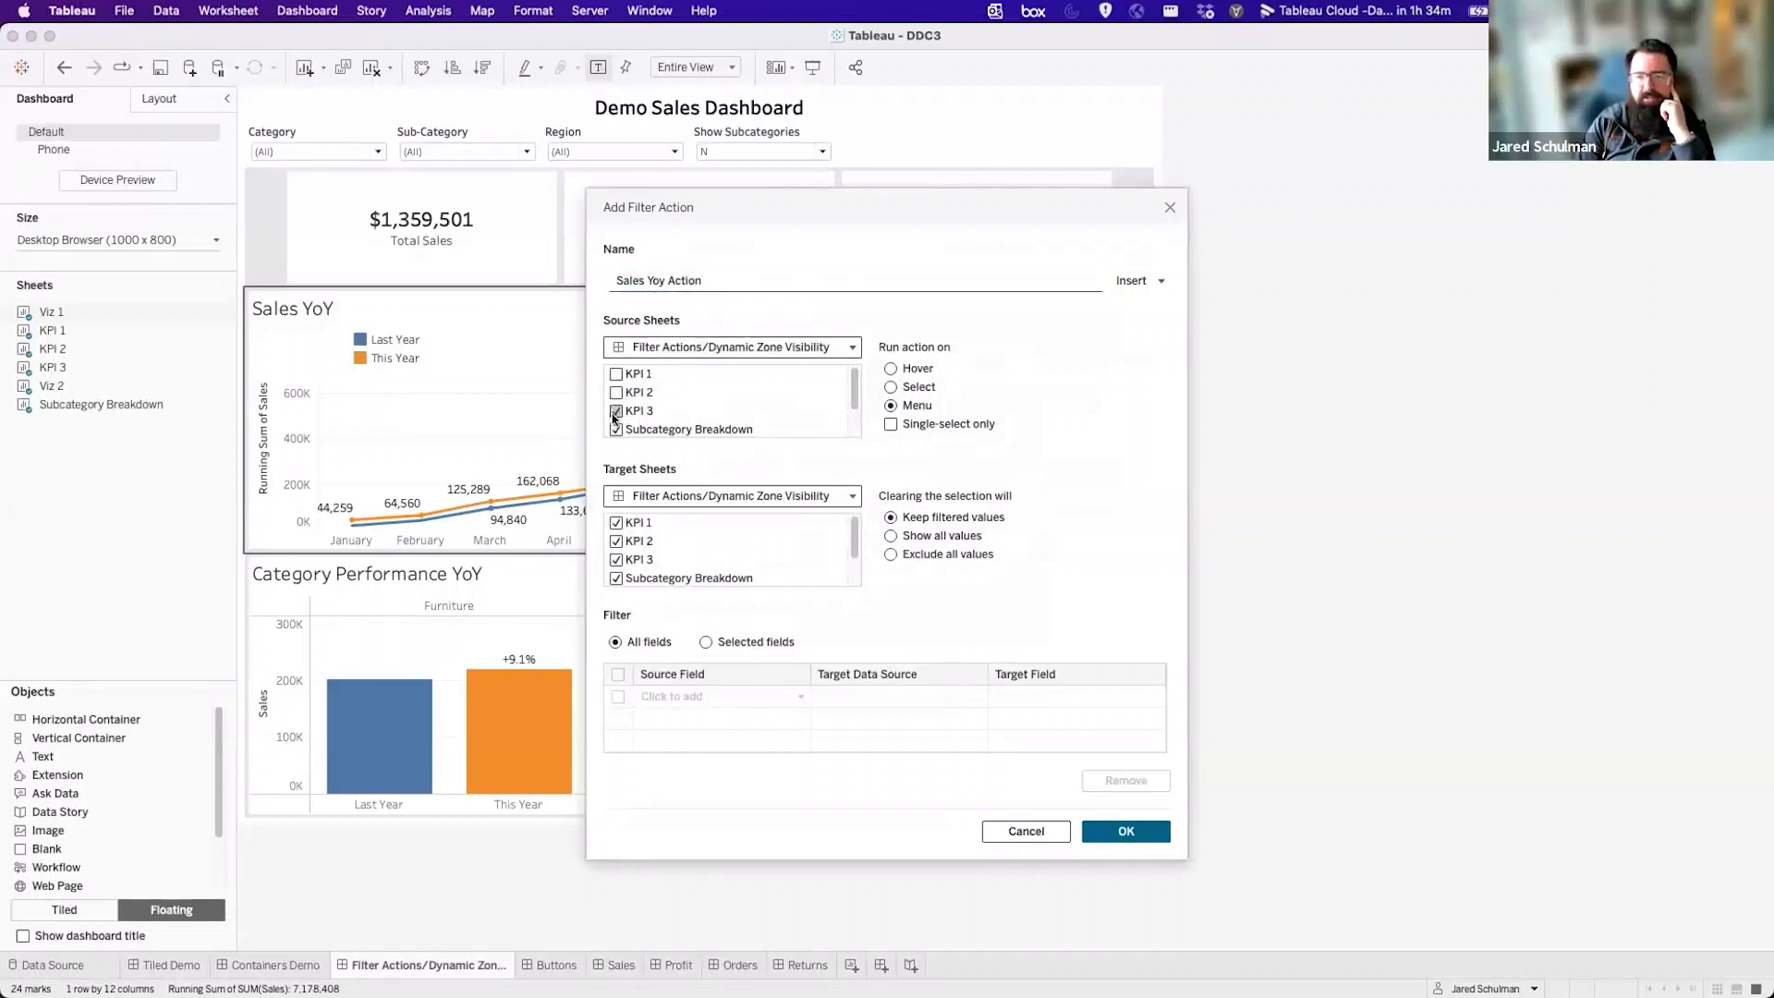
left_click(616, 430)
scroll(619, 415, "down", 2)
left_click(615, 430)
scroll(626, 416, "up", 2)
scroll(624, 414, "down", 2)
left_click(617, 410)
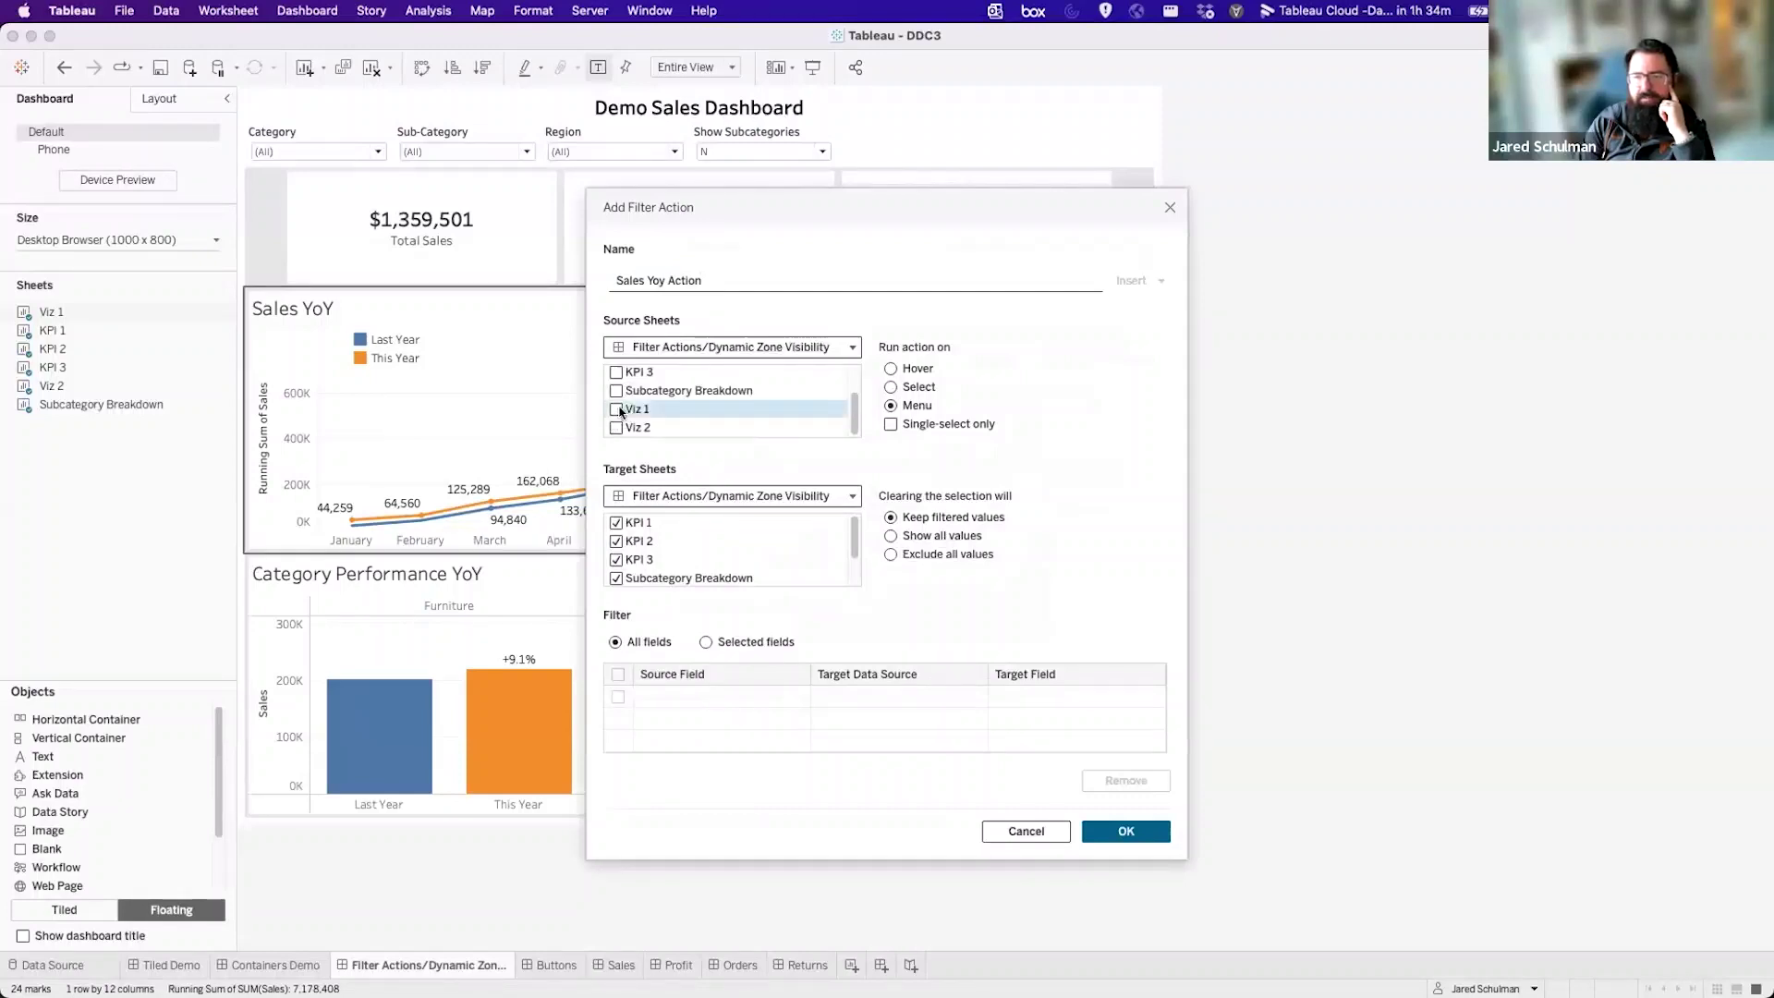
left_click(617, 410)
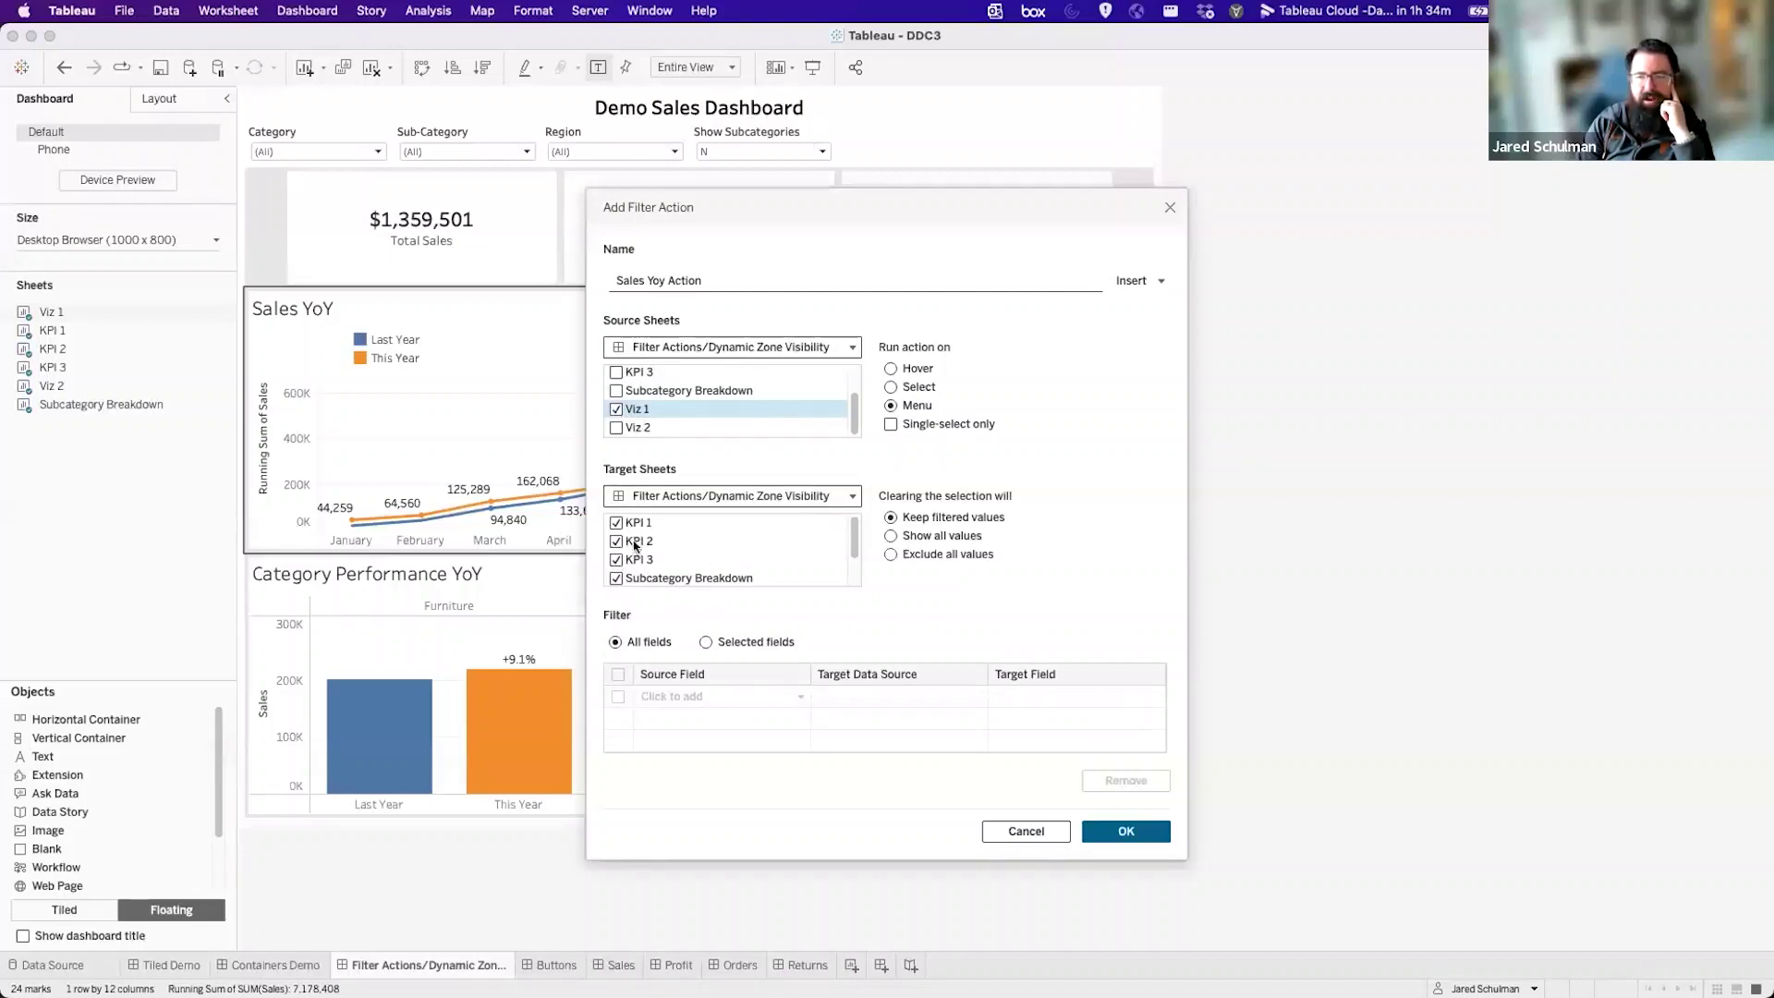
Exclude Viz 1 from the target sheets, set the action to run on Select with Show all values on clearing, and save it.
scroll(620, 545, "down", 1)
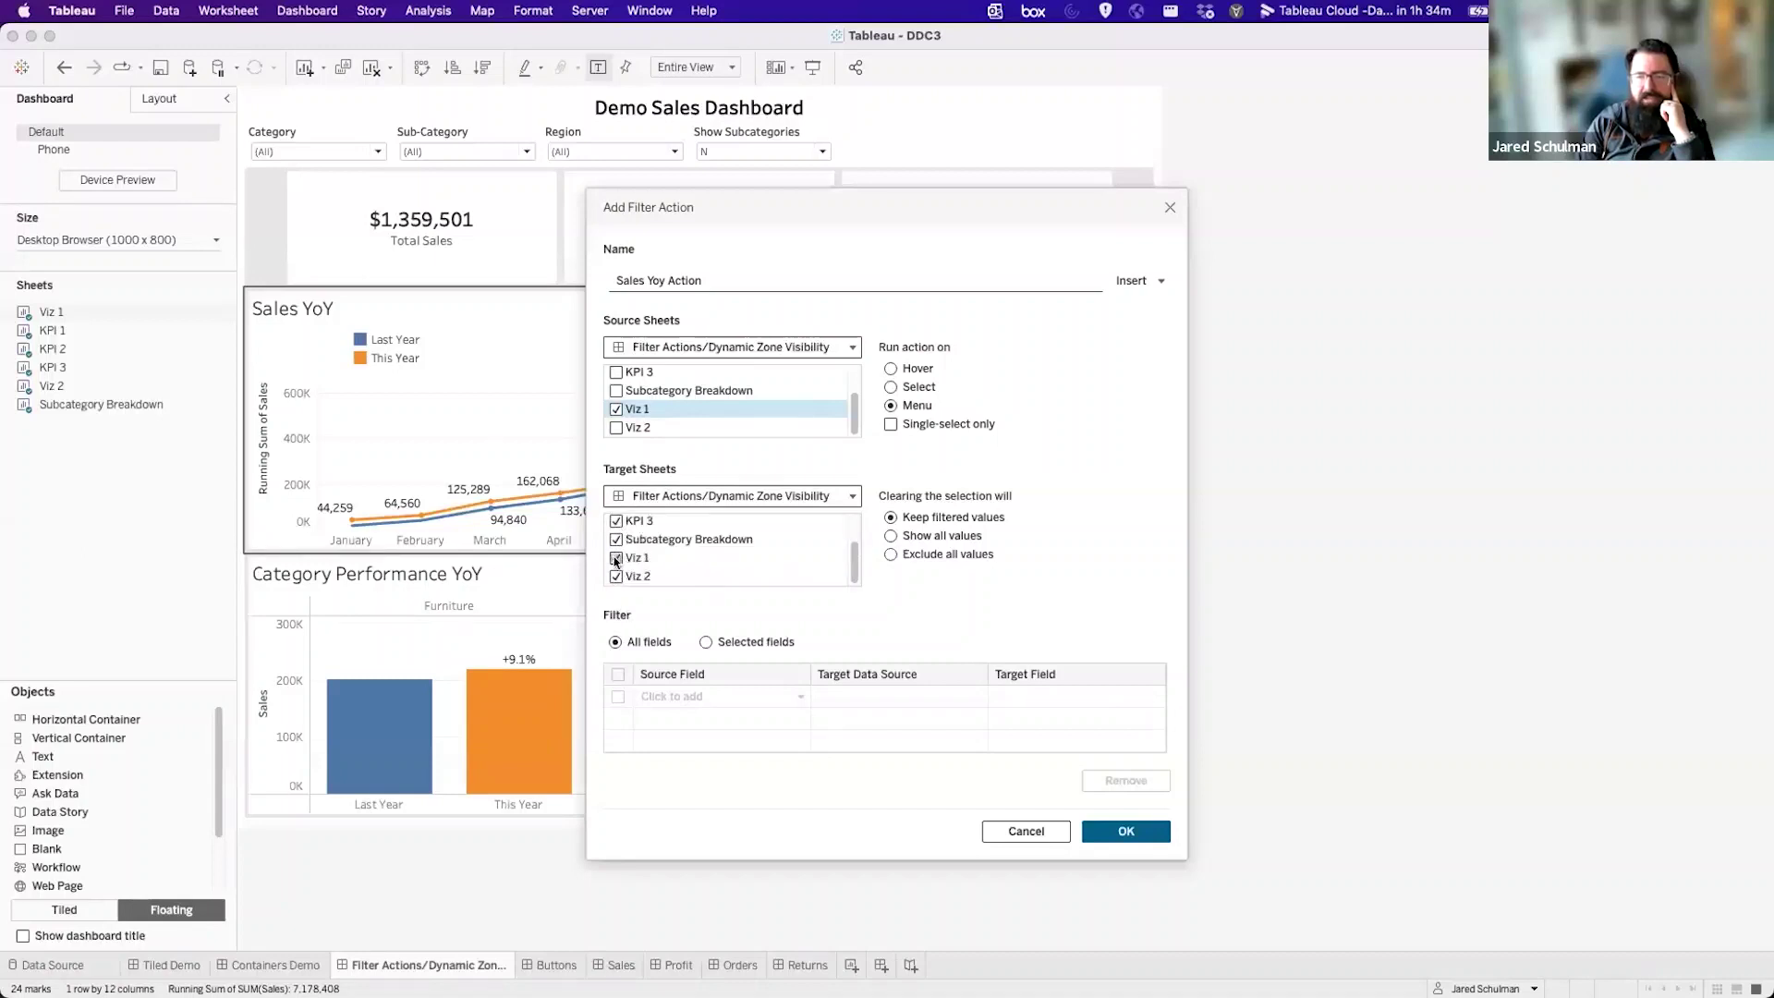
left_click(616, 558)
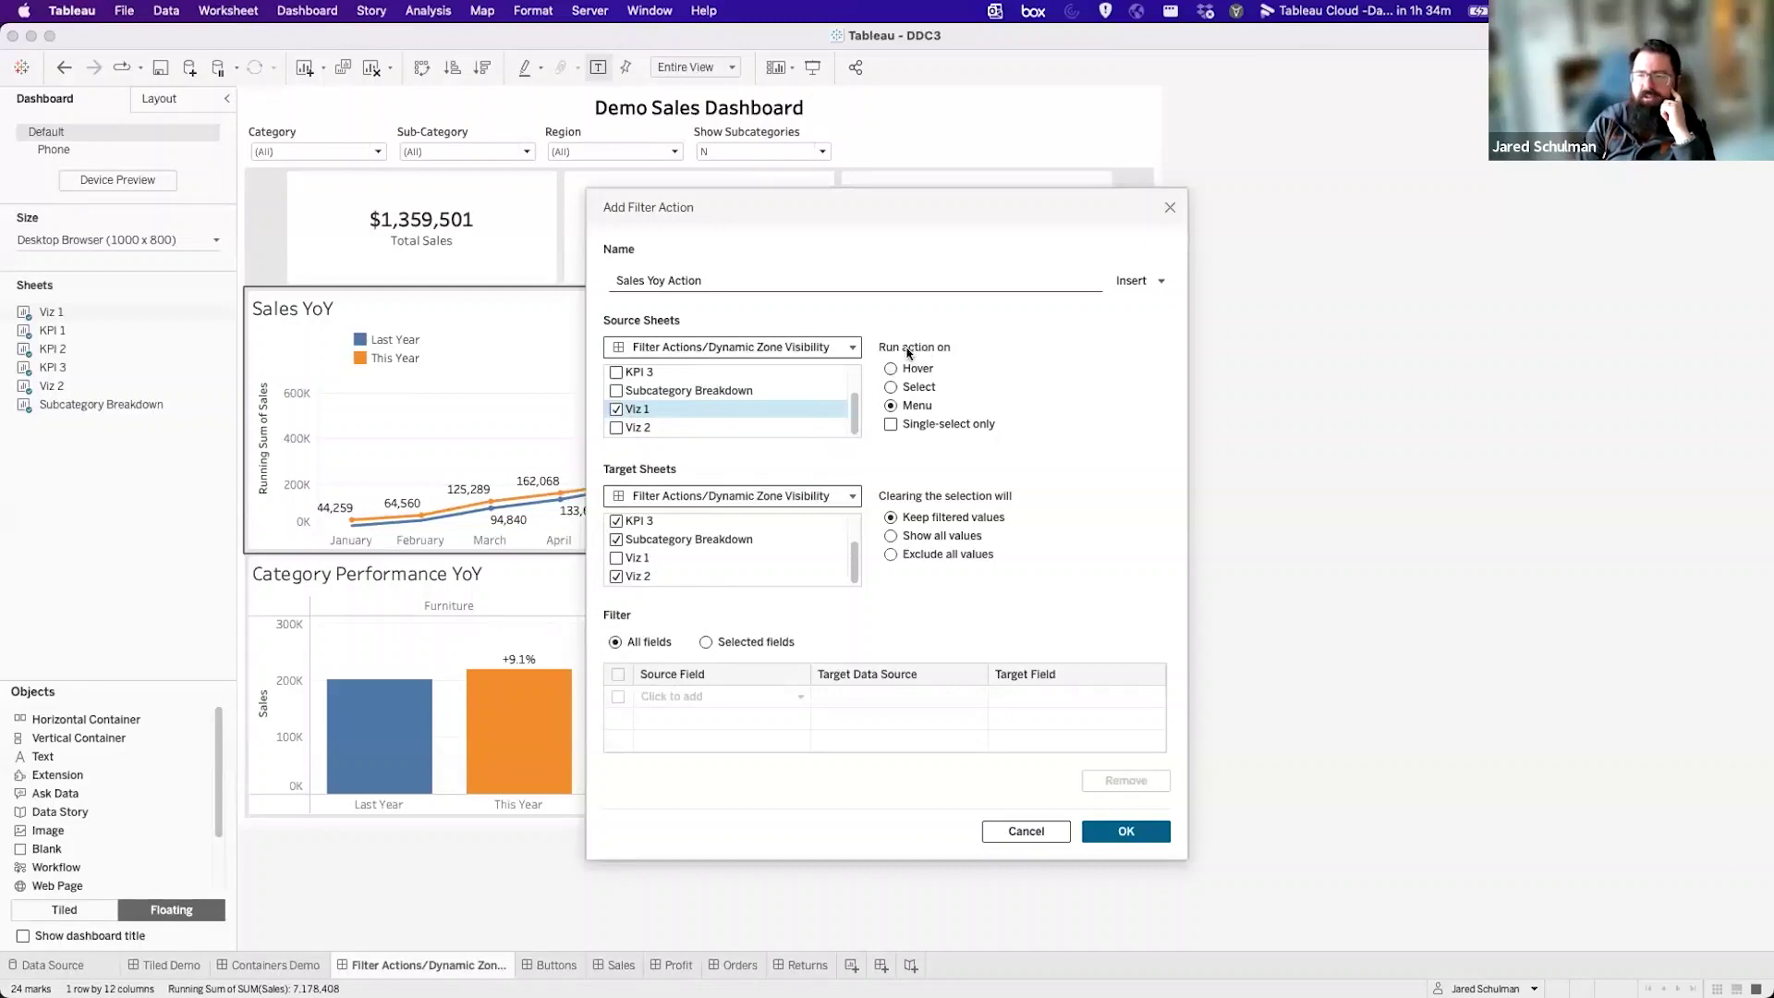
left_click(890, 388)
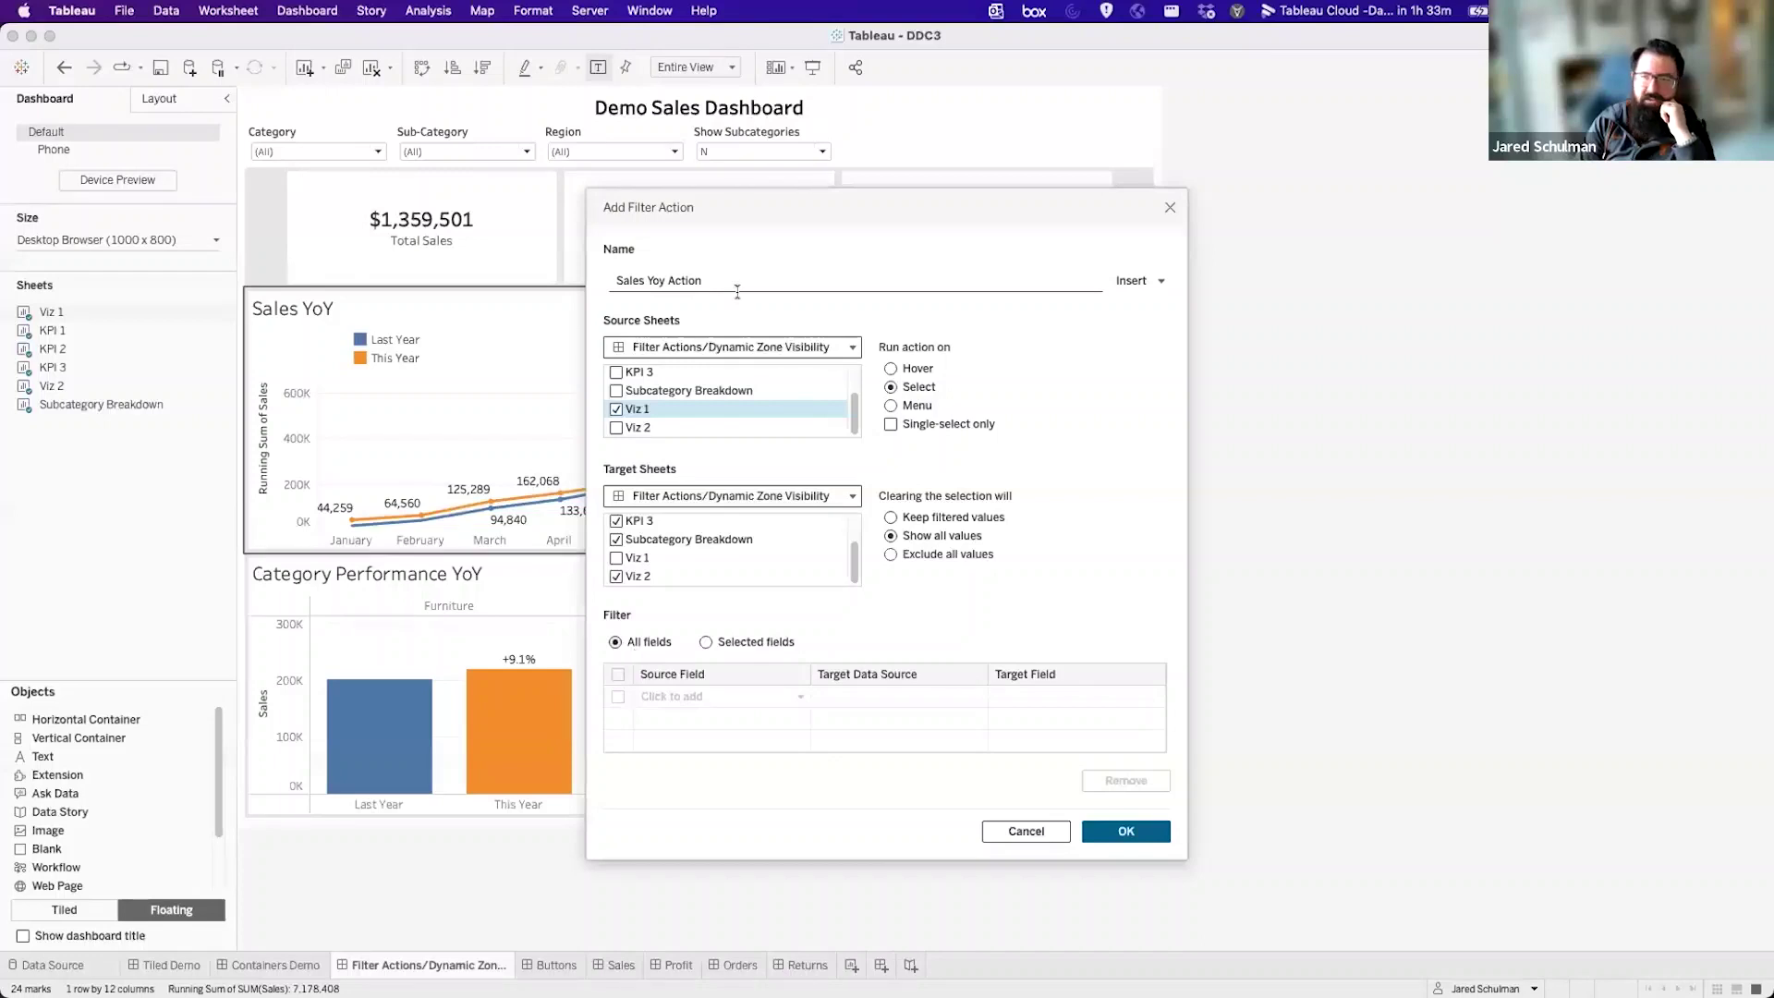
left_click(1104, 831)
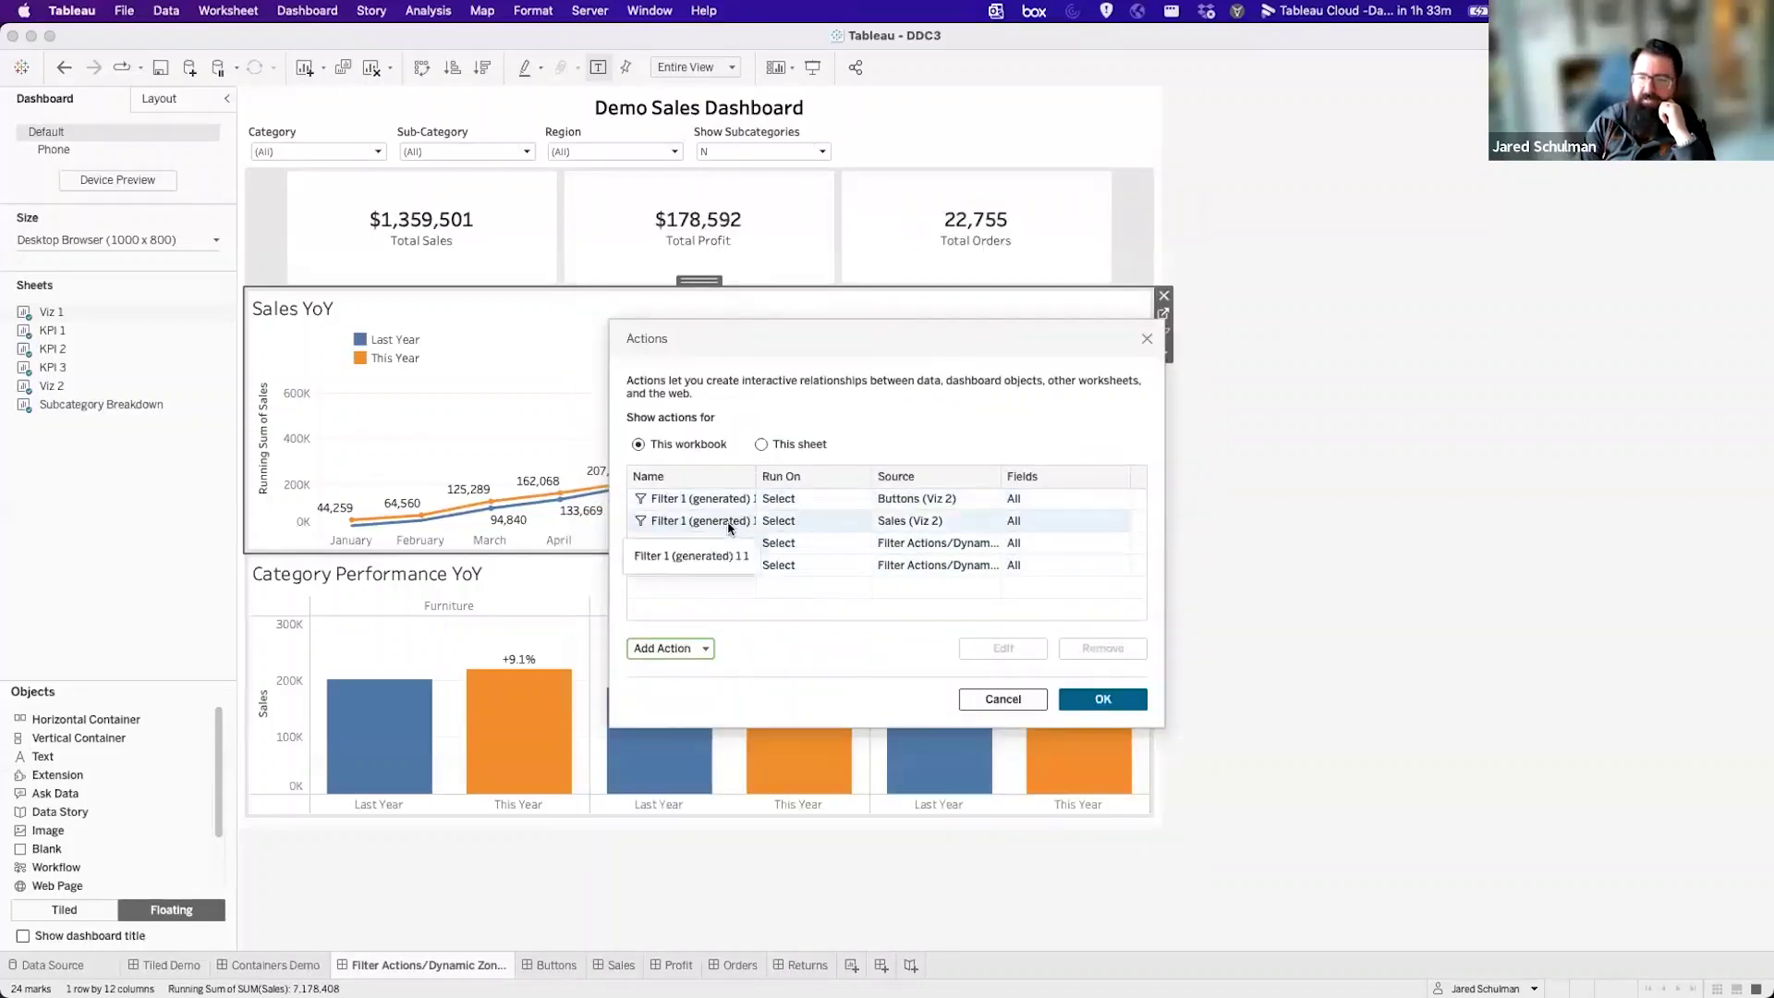
Review the source and target sheets of this dashboard's Filter 1 (generated) action without changing it, and apply the actions list.
left_click(736, 548)
left_click(1002, 648)
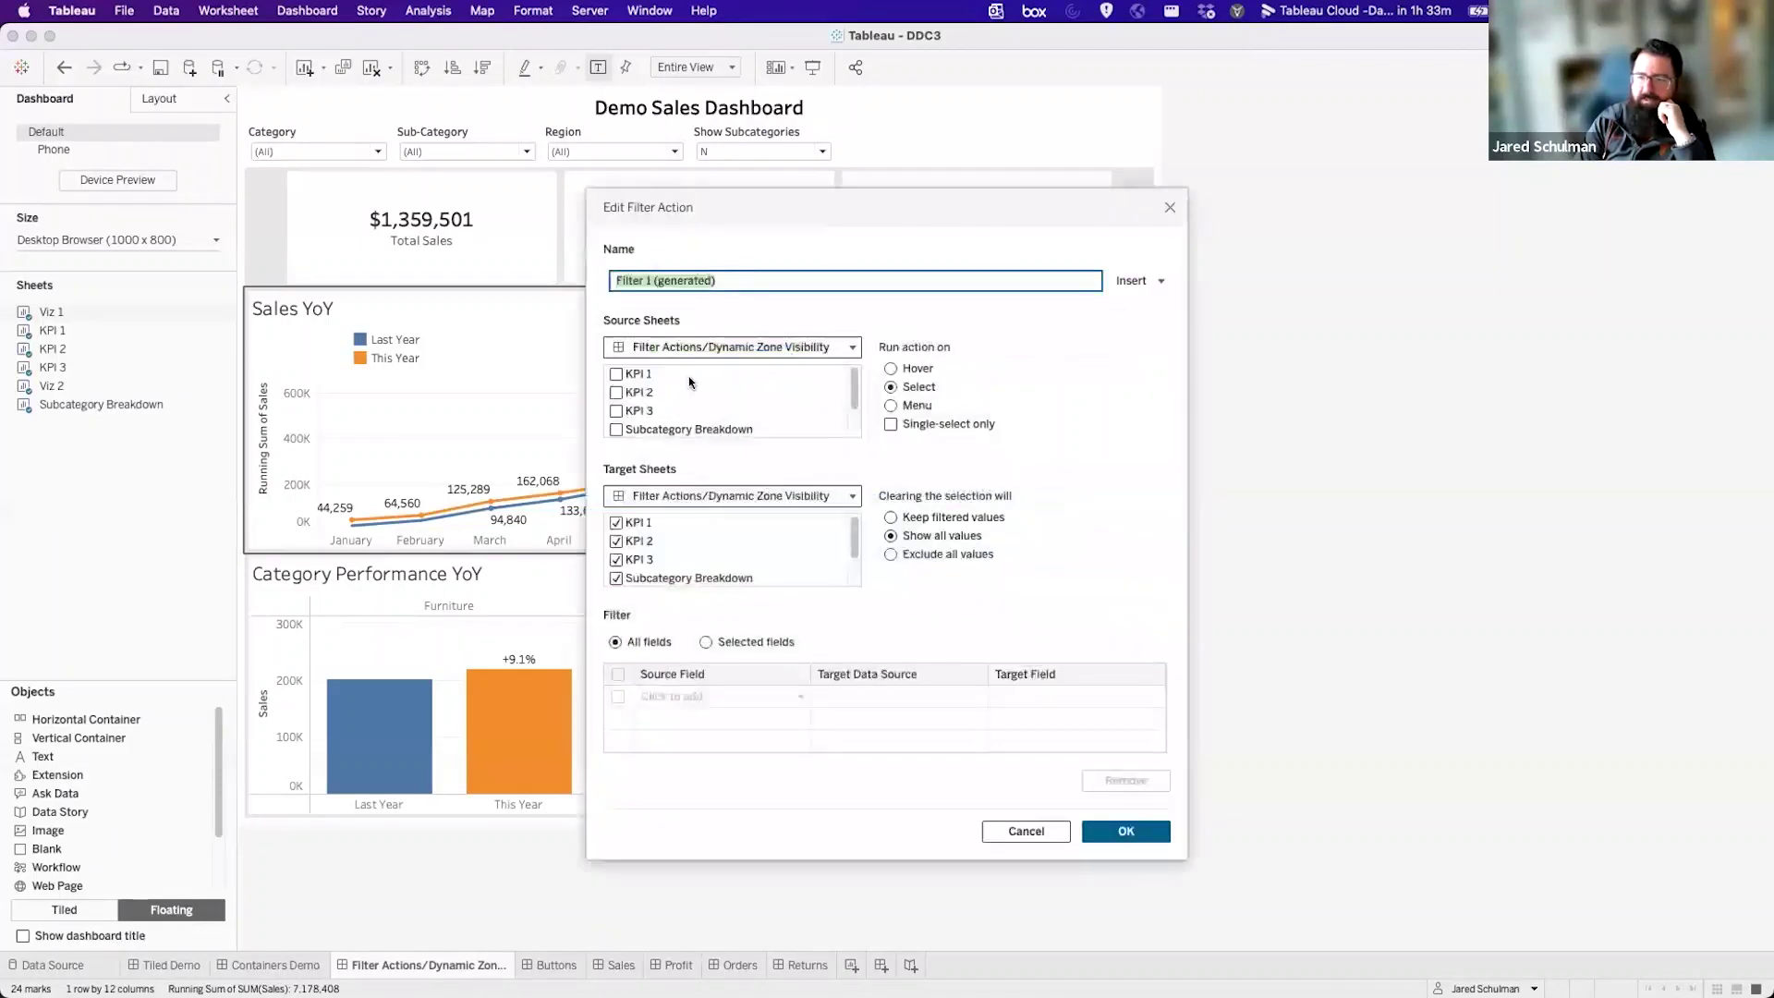
scroll(695, 393, "down", 2)
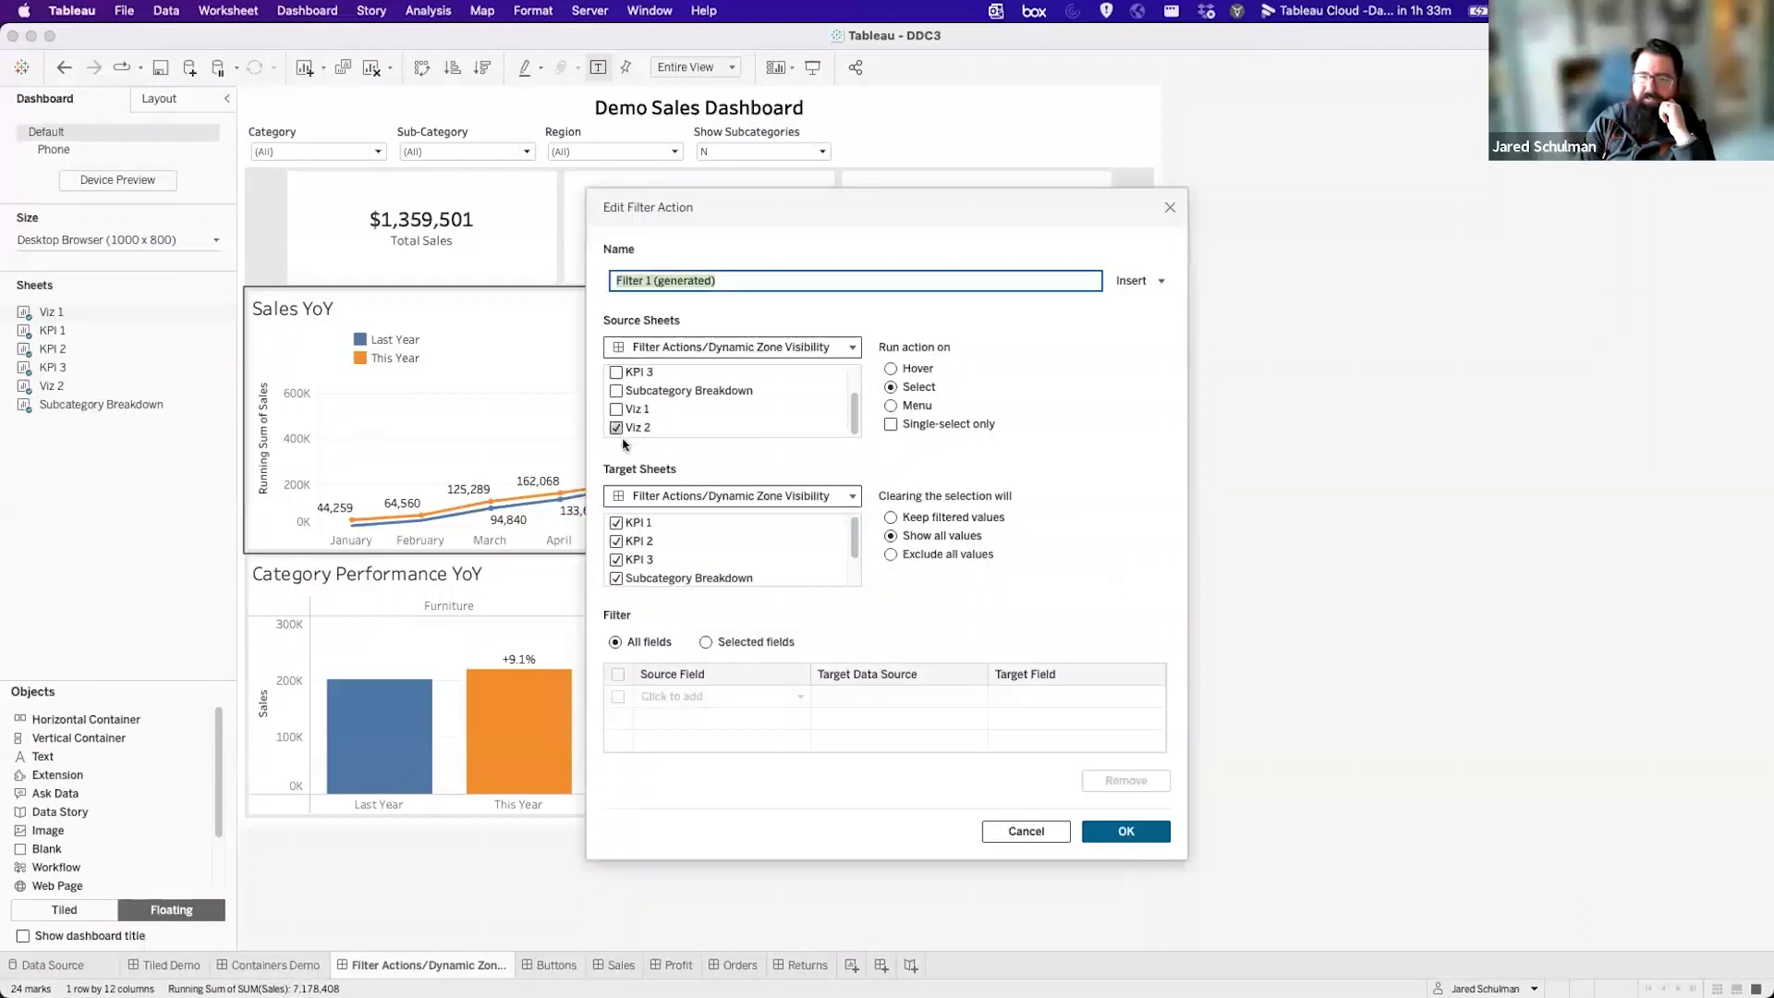
scroll(666, 555, "down", 2)
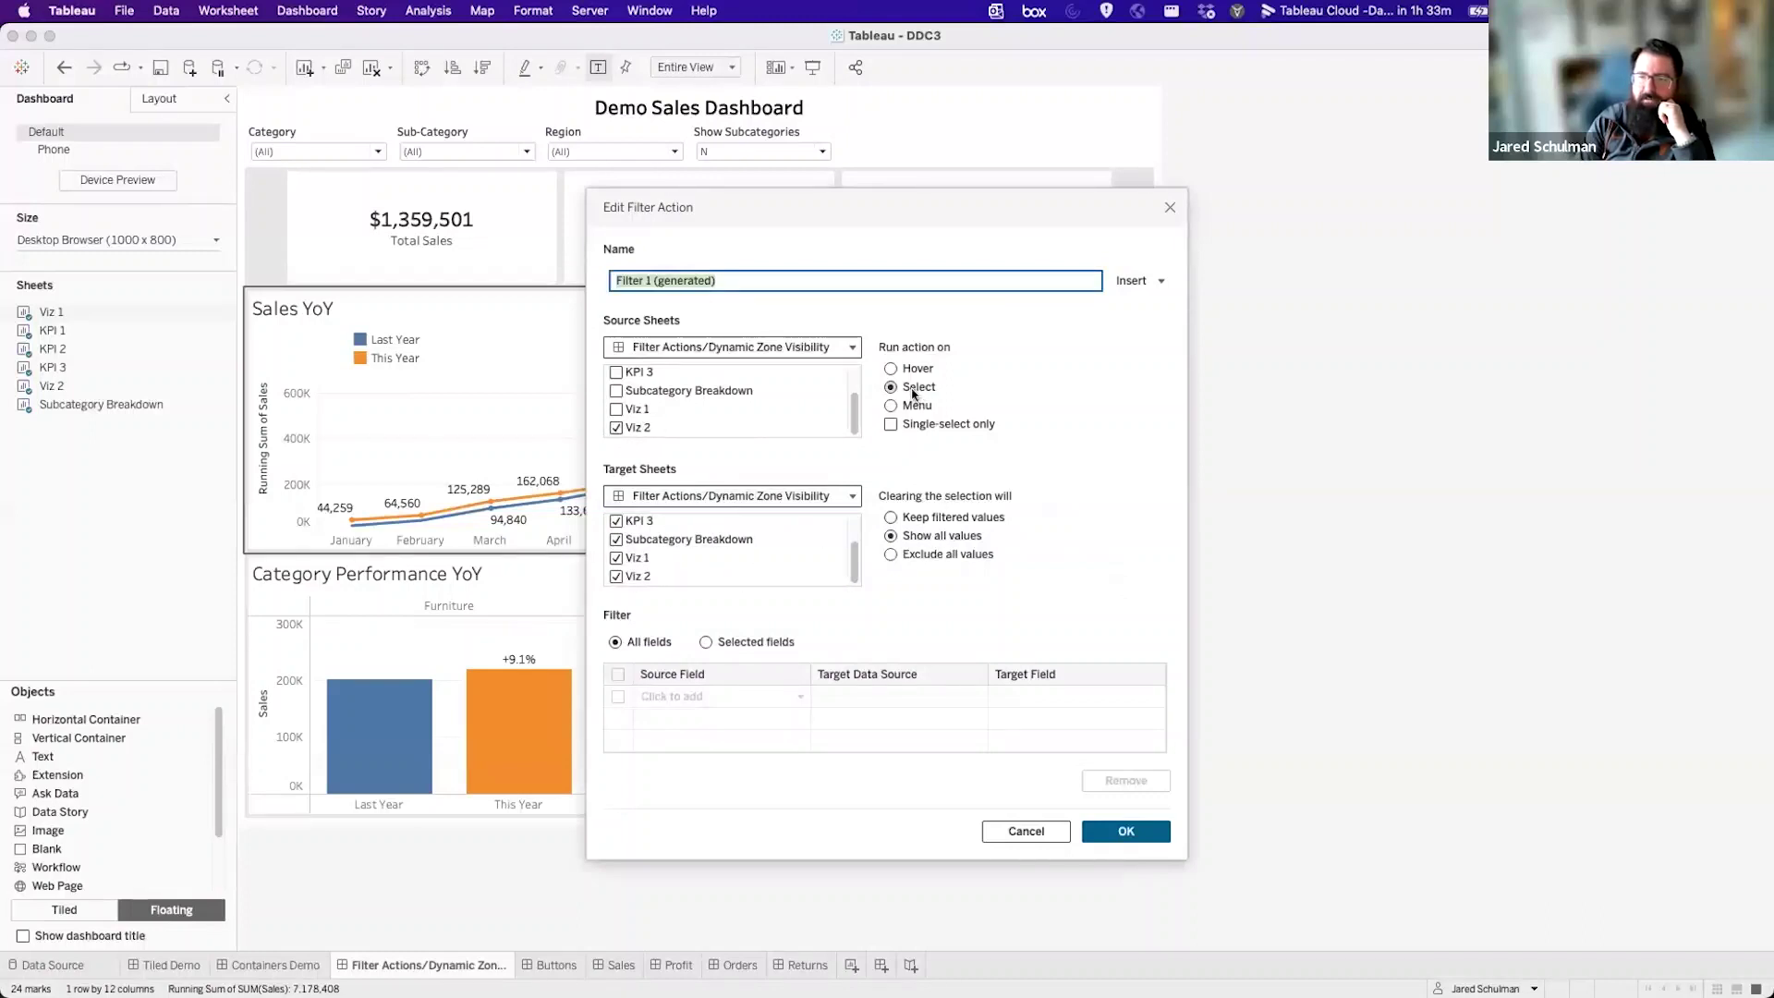
left_click(1004, 829)
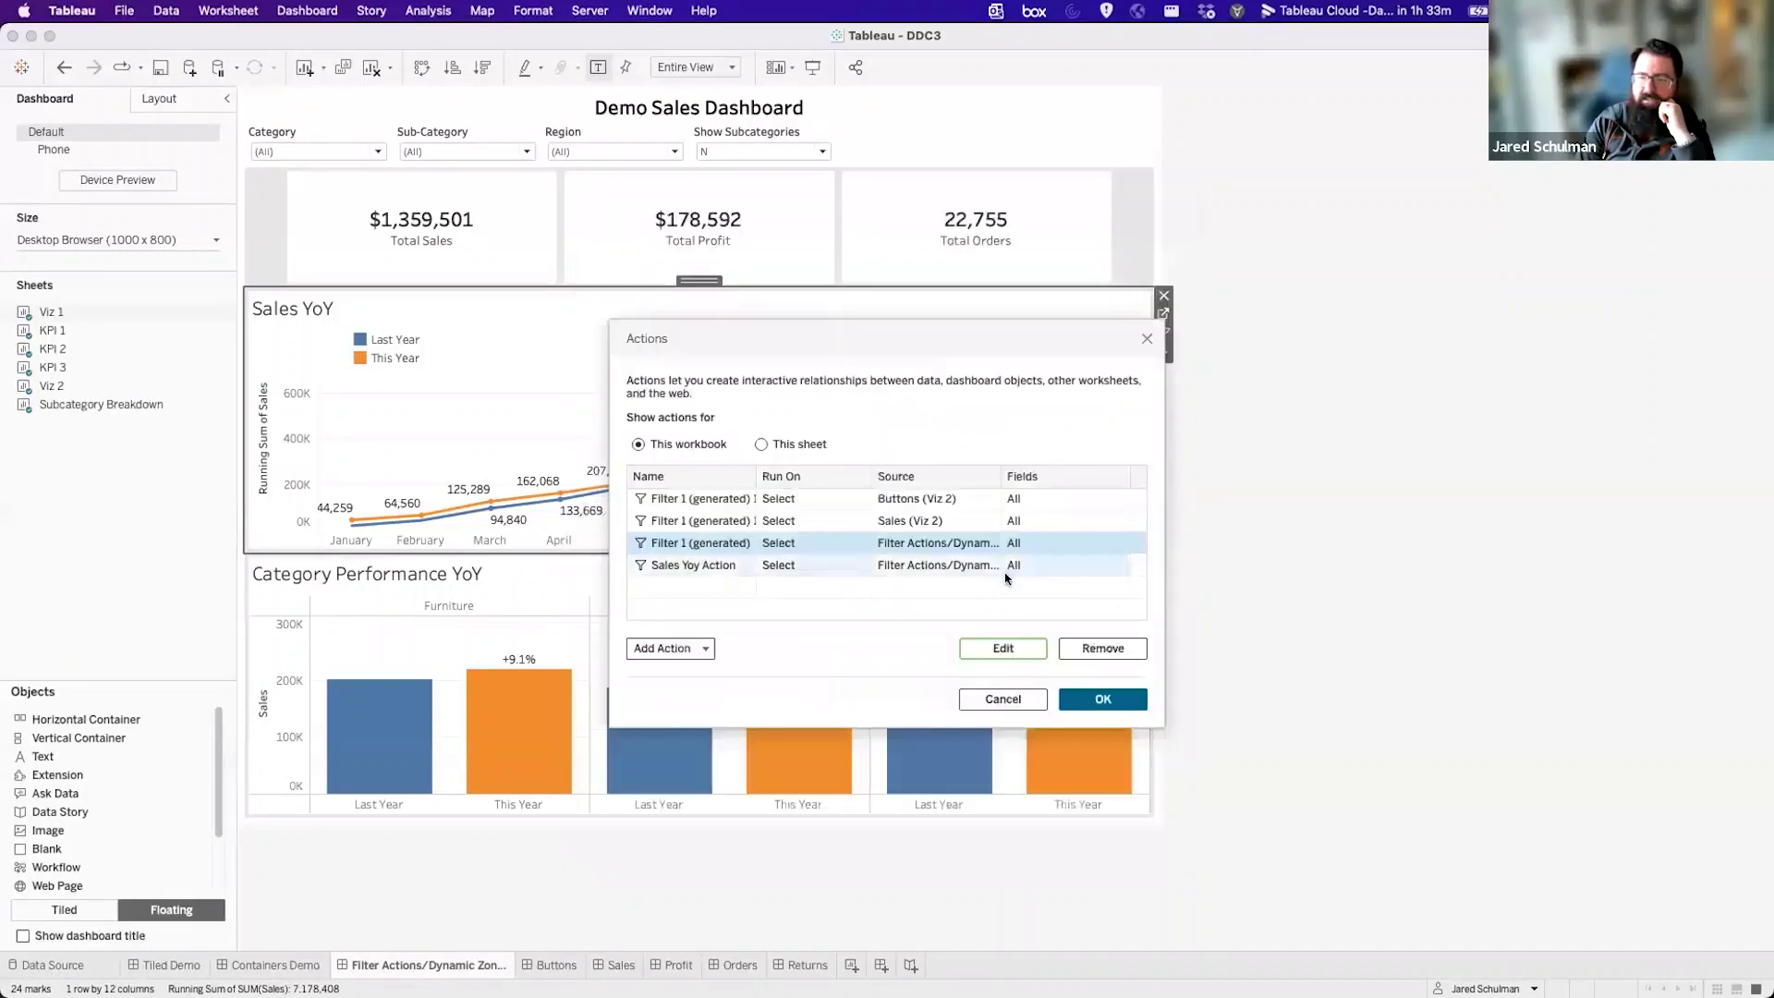
left_click(1100, 699)
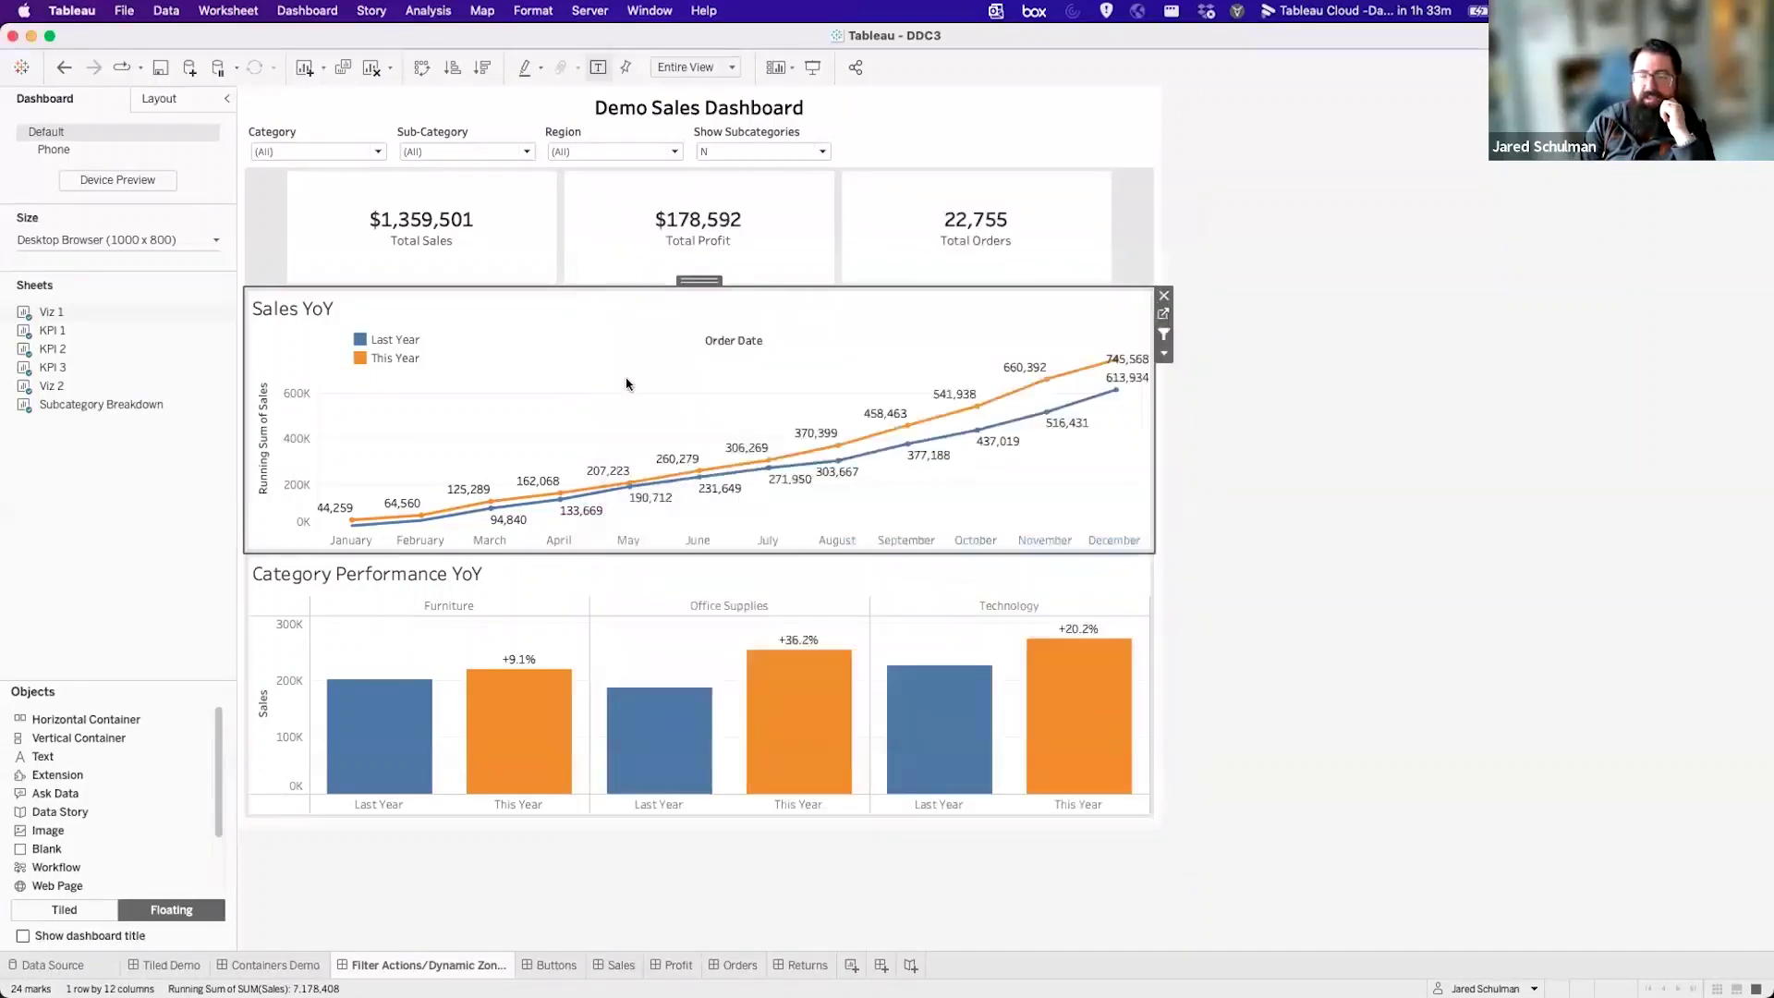
Test the Sales YoY chart as a filter by selecting both December marks, October through December, and This Year's December mark.
mouse_move(1064, 383)
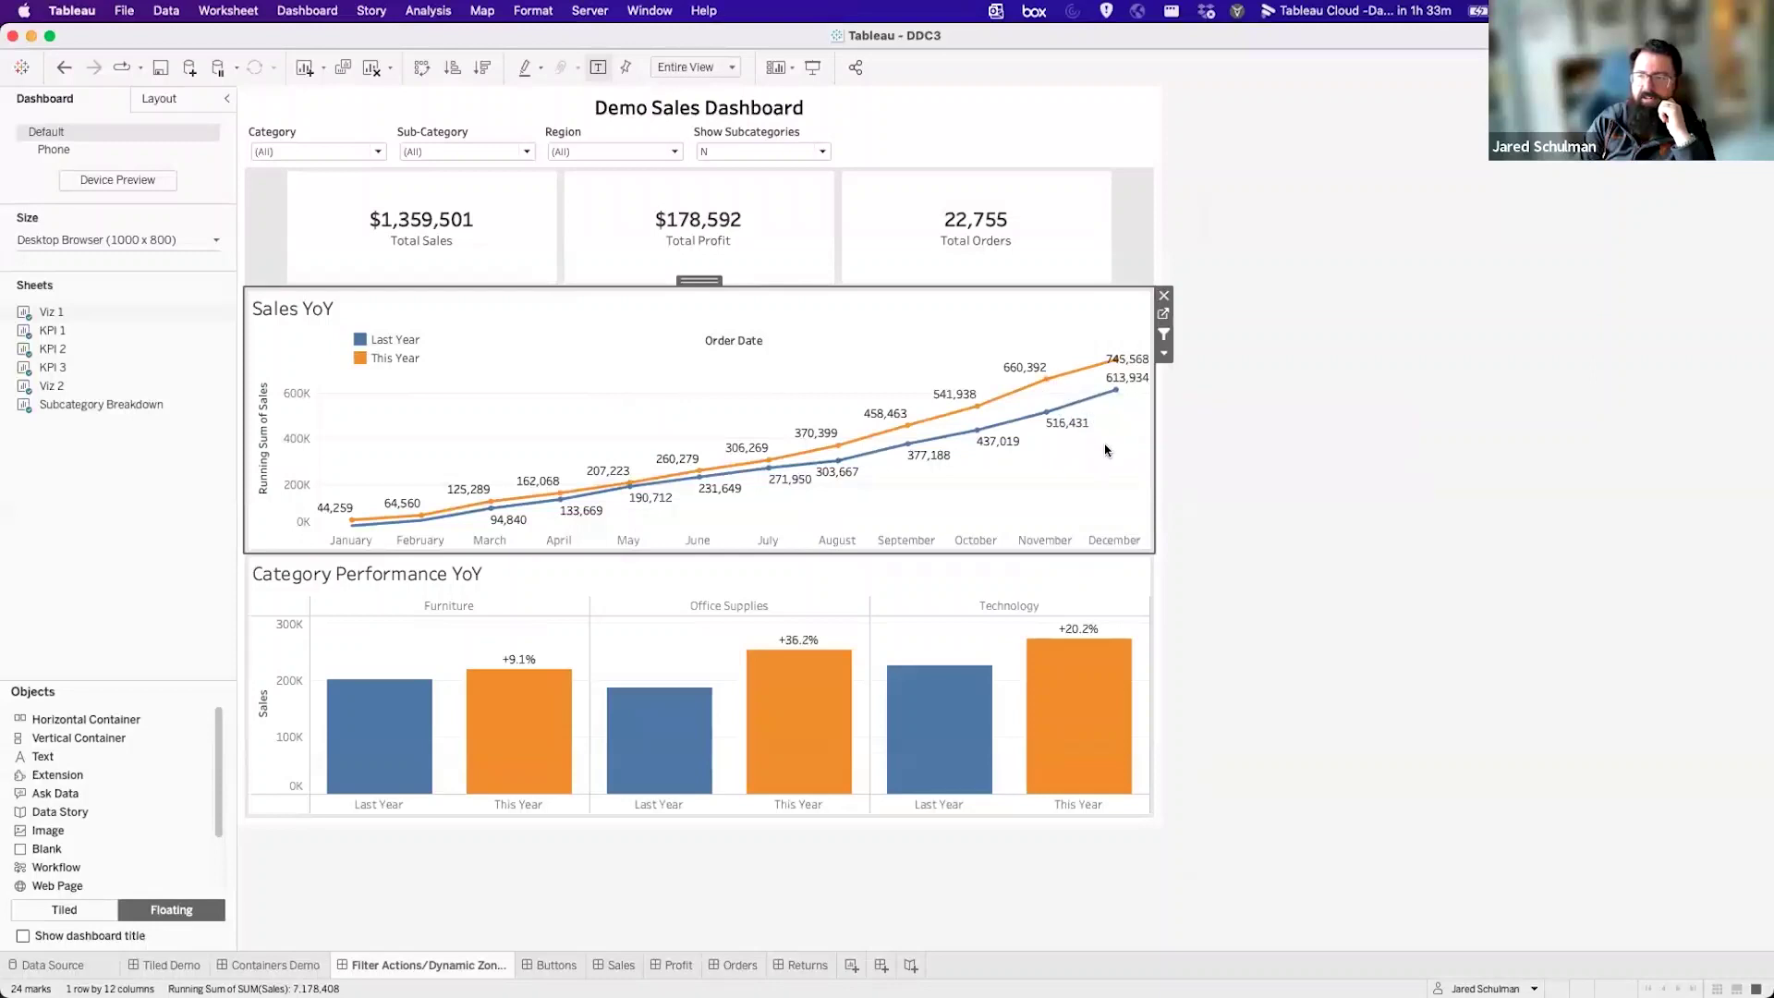
left_click_drag(1096, 446, 1130, 341)
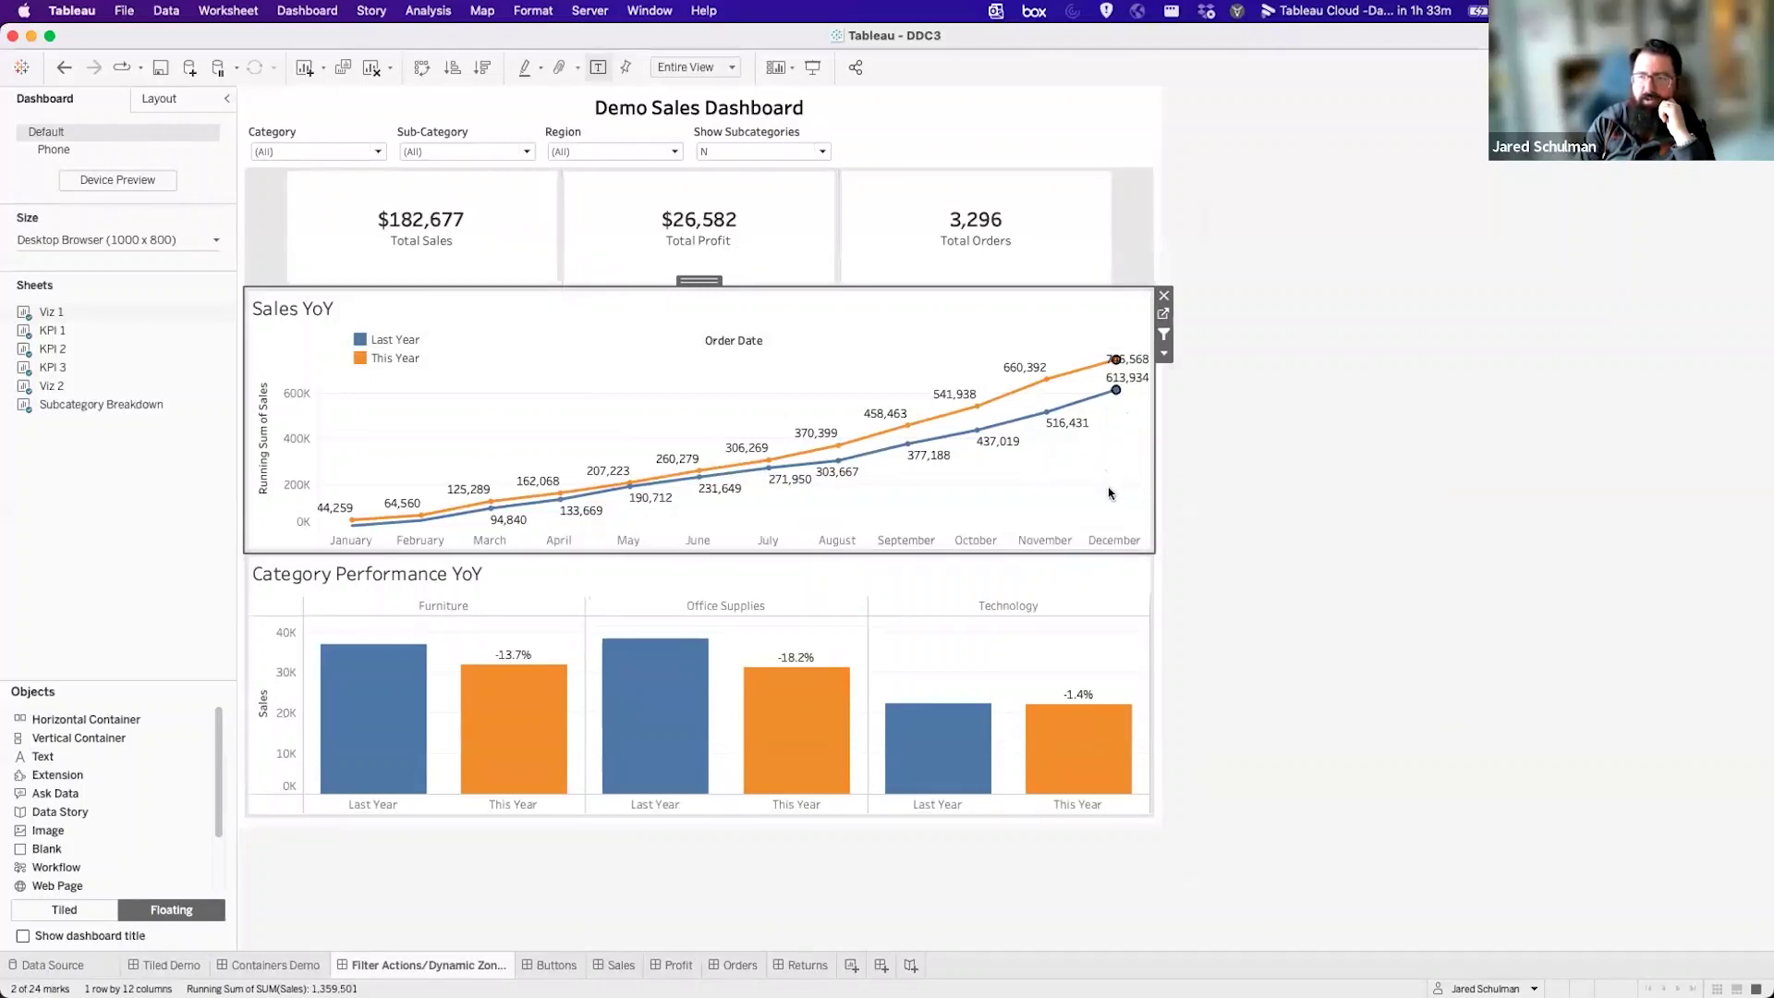
left_click_drag(1117, 511, 953, 317)
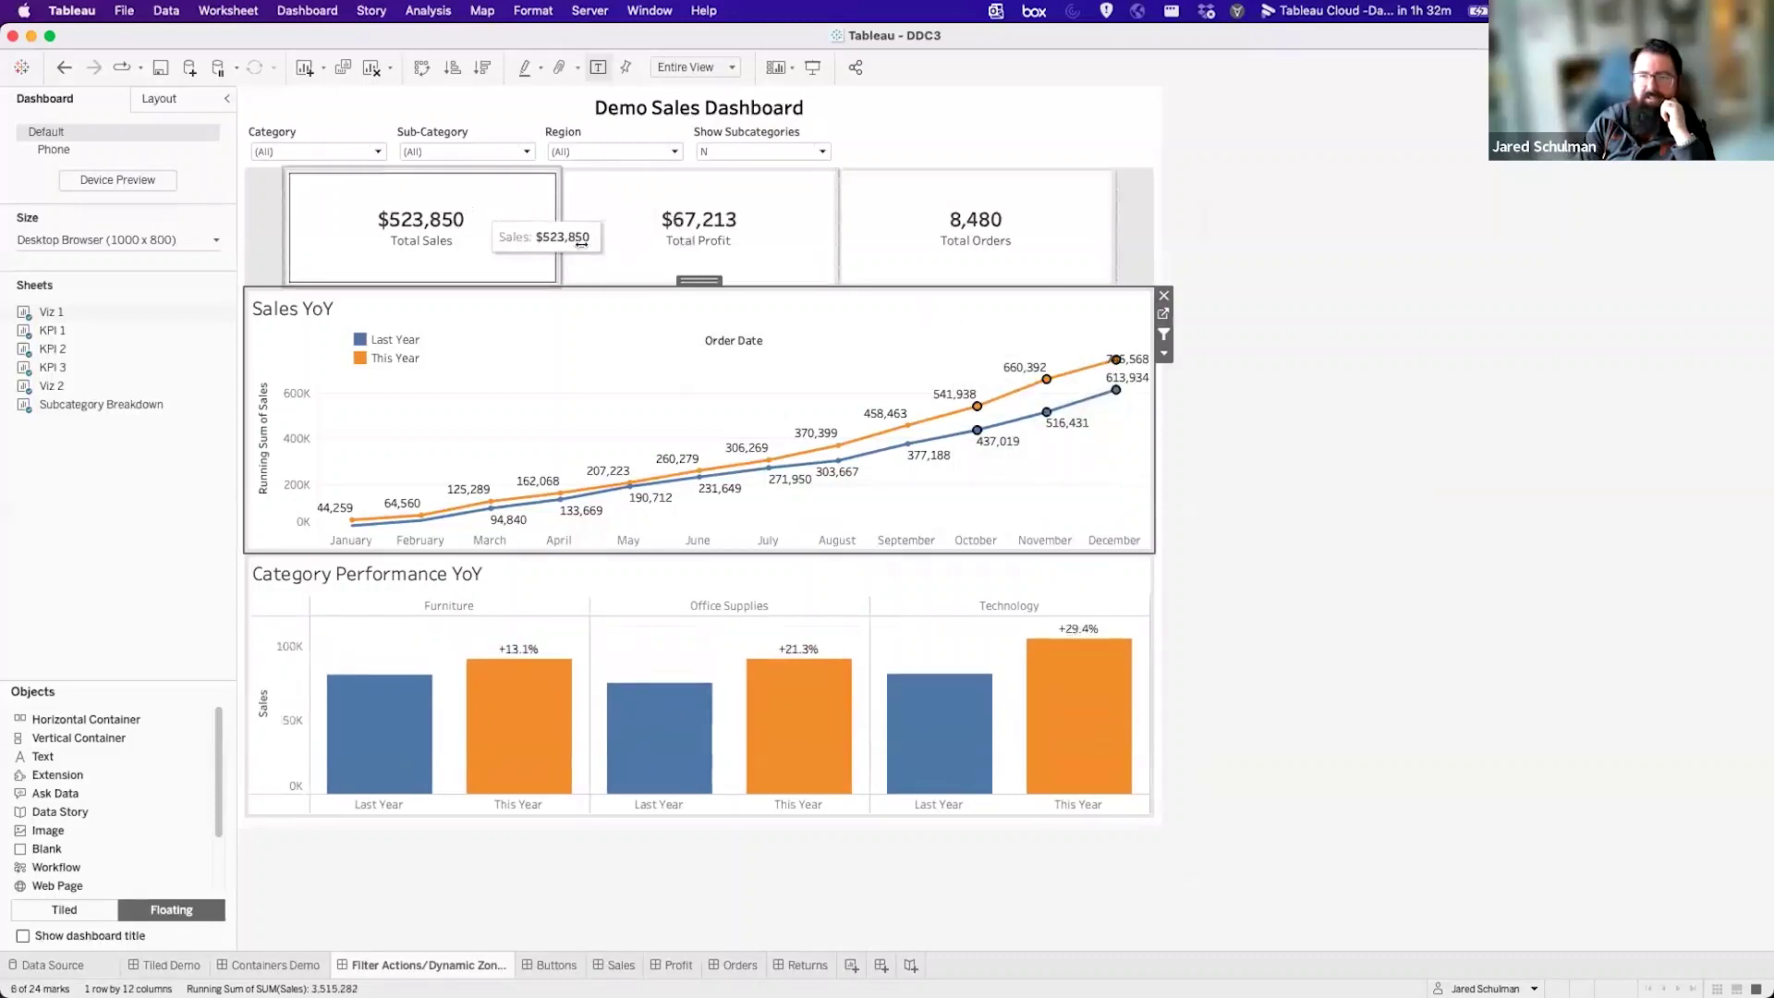
mouse_move(1034, 379)
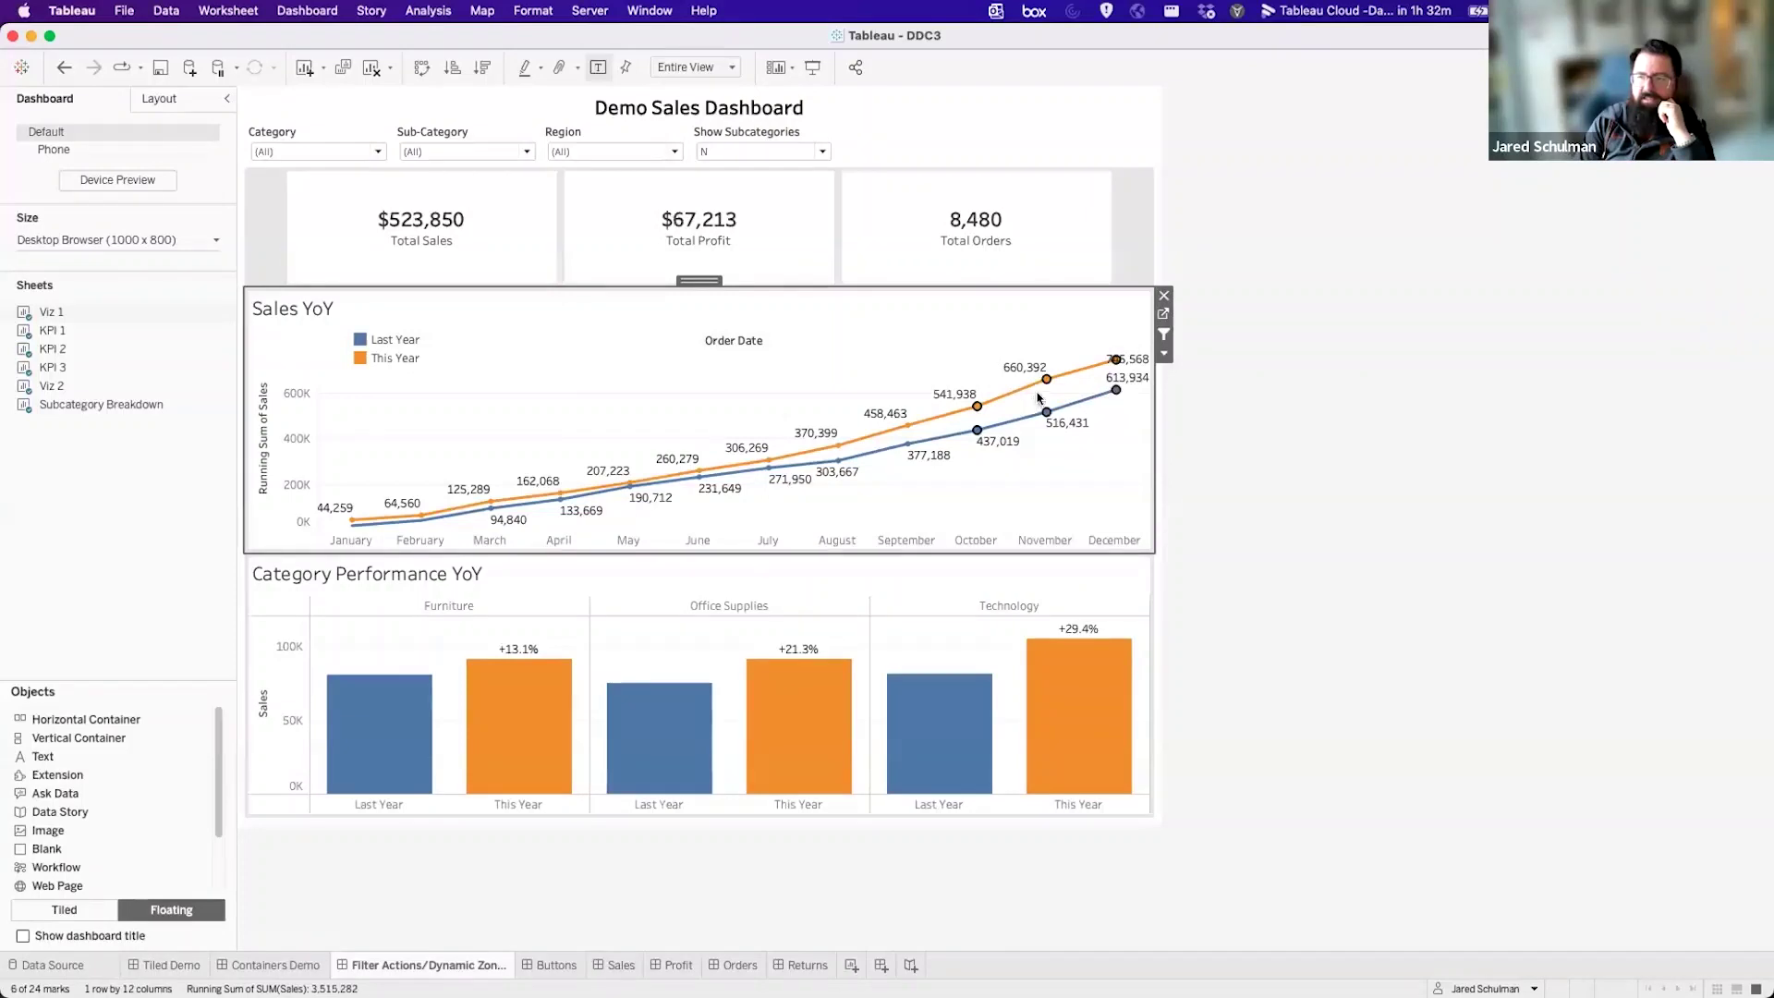
left_click(1108, 364)
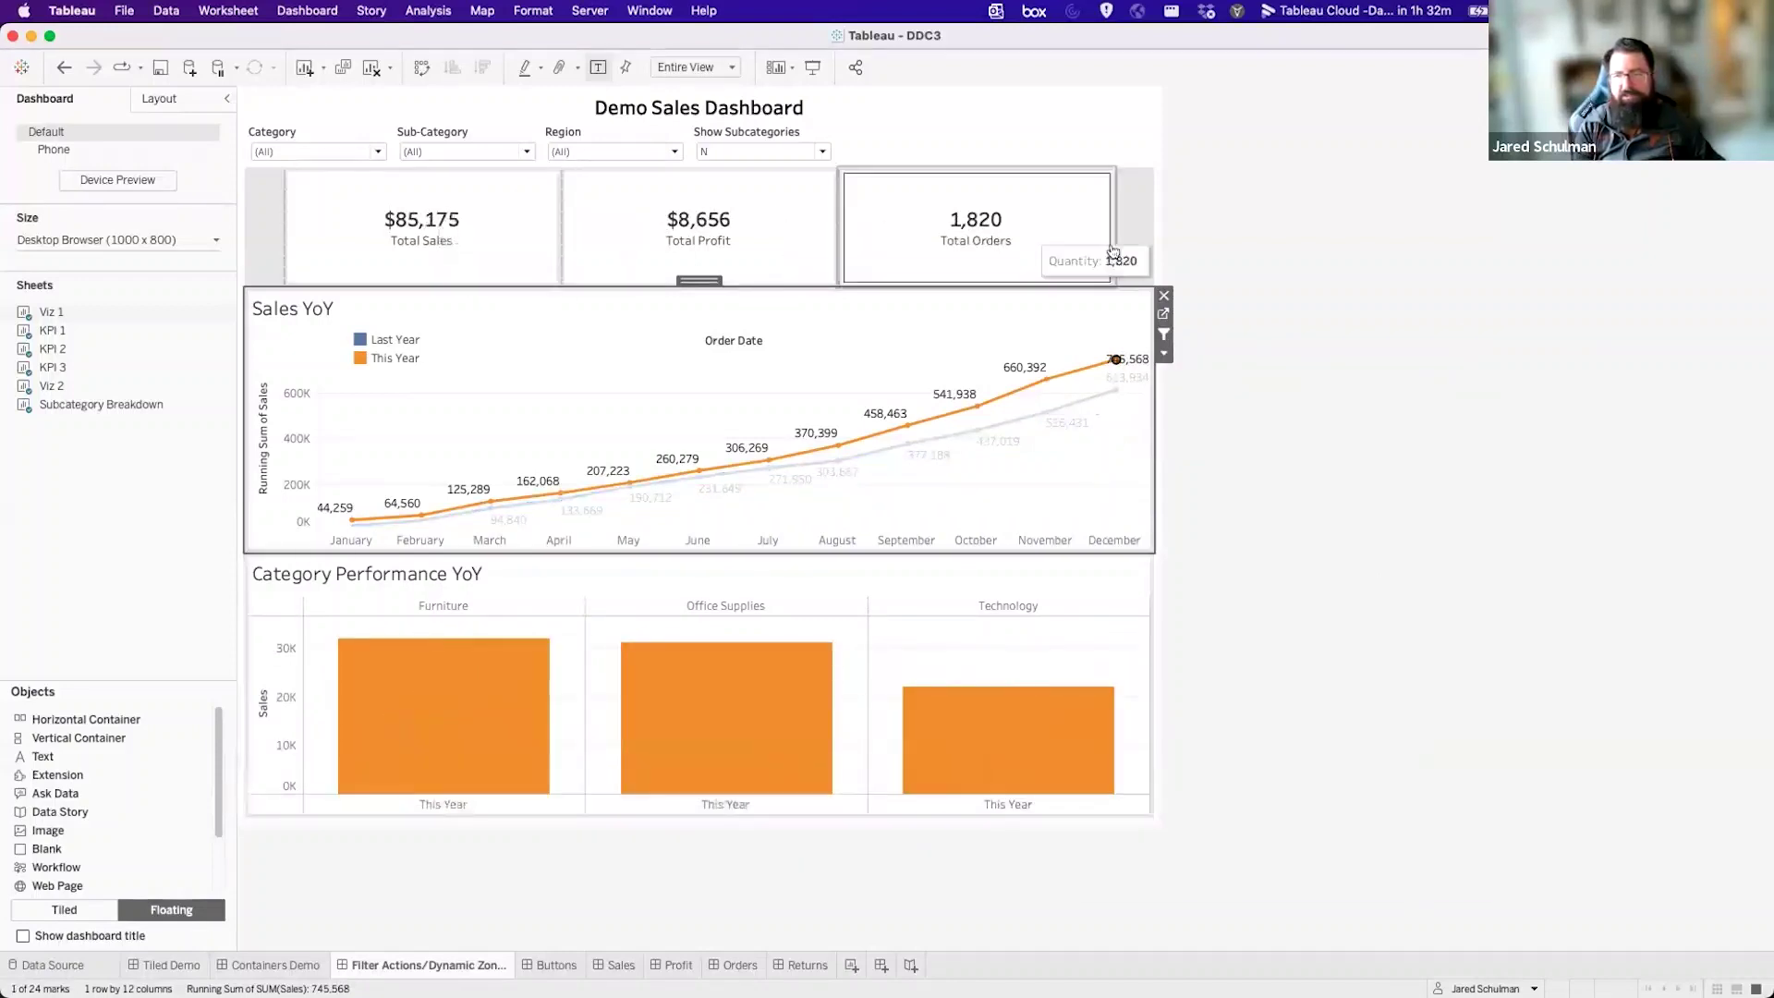
Check the filtered Subcategory Breakdown by switching Show Subcategories to Y and back to N, and clear the December selection.
left_click(820, 152)
left_click(730, 184)
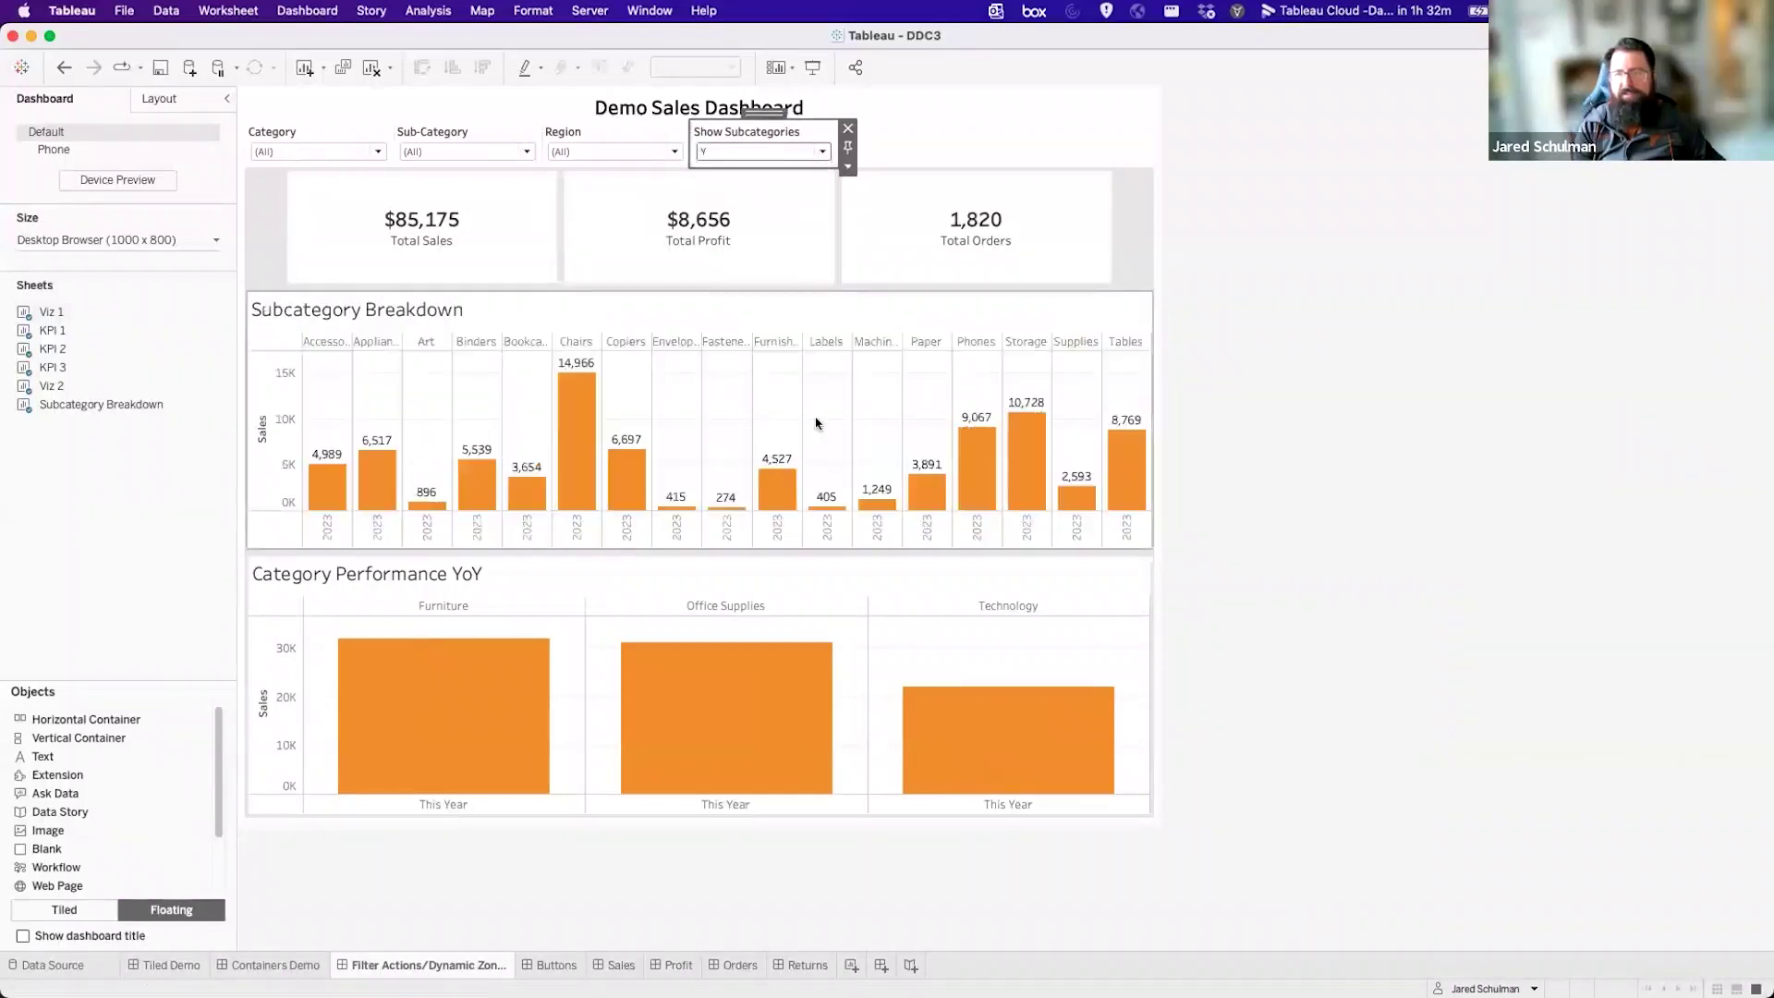
left_click(718, 151)
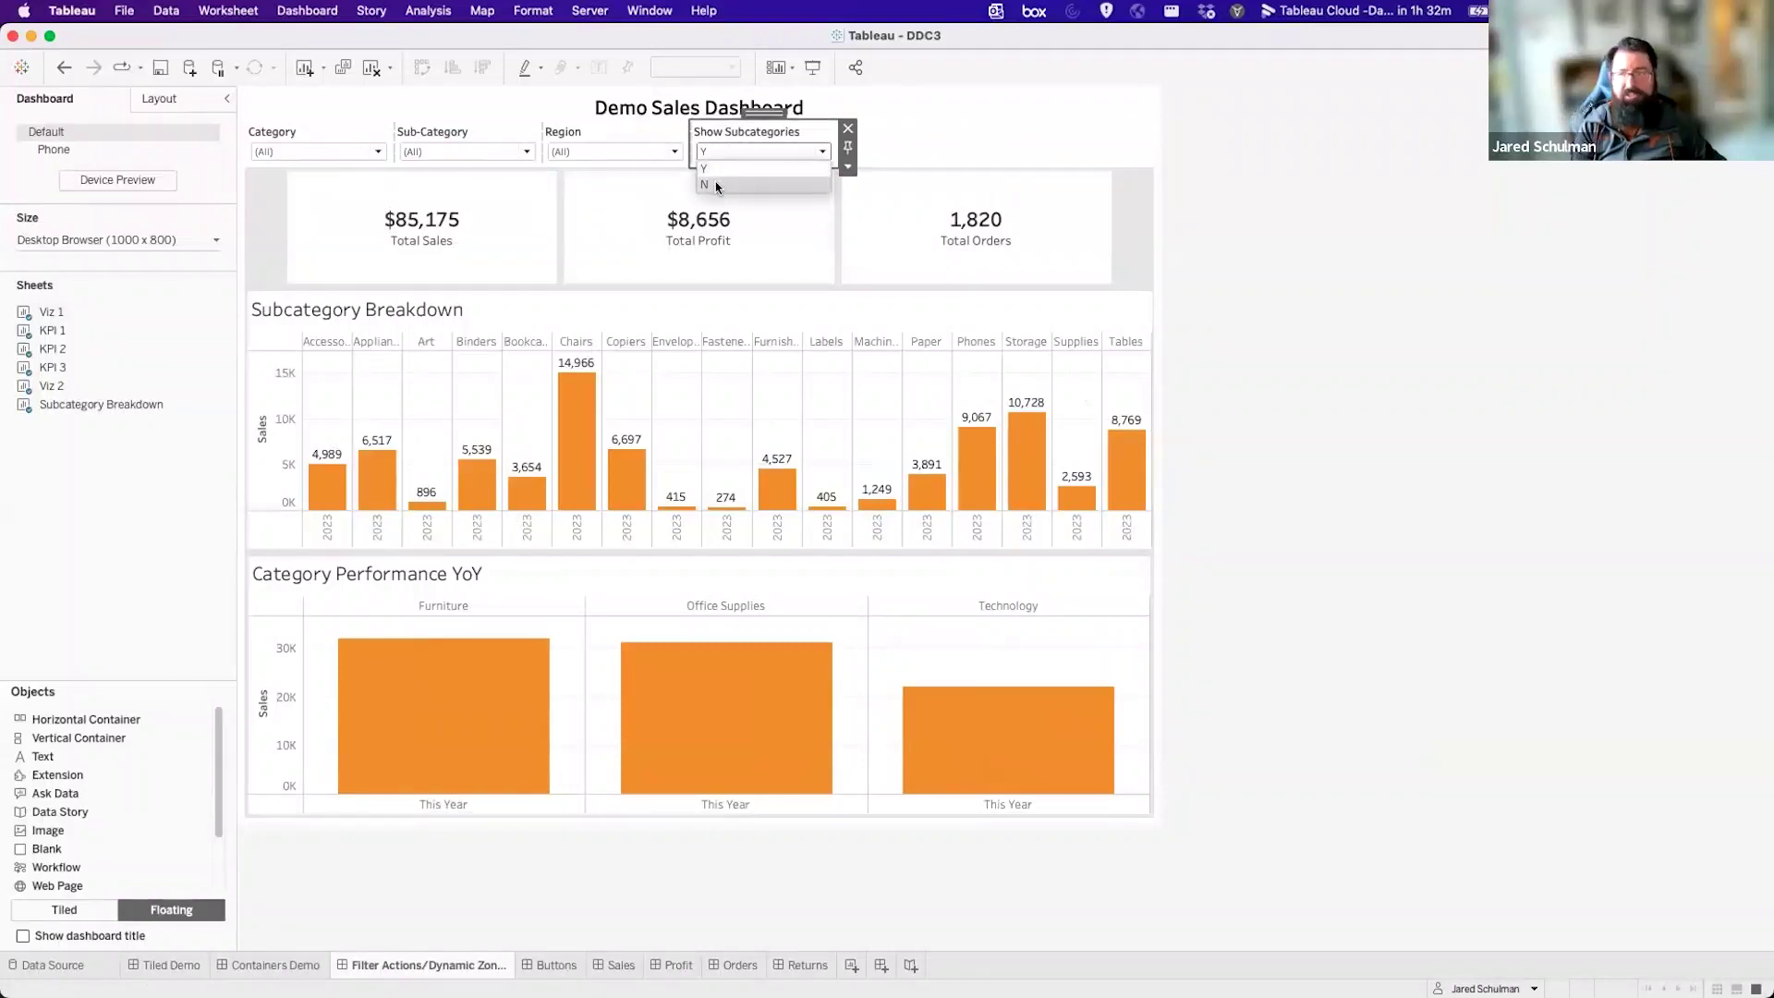
left_click(715, 184)
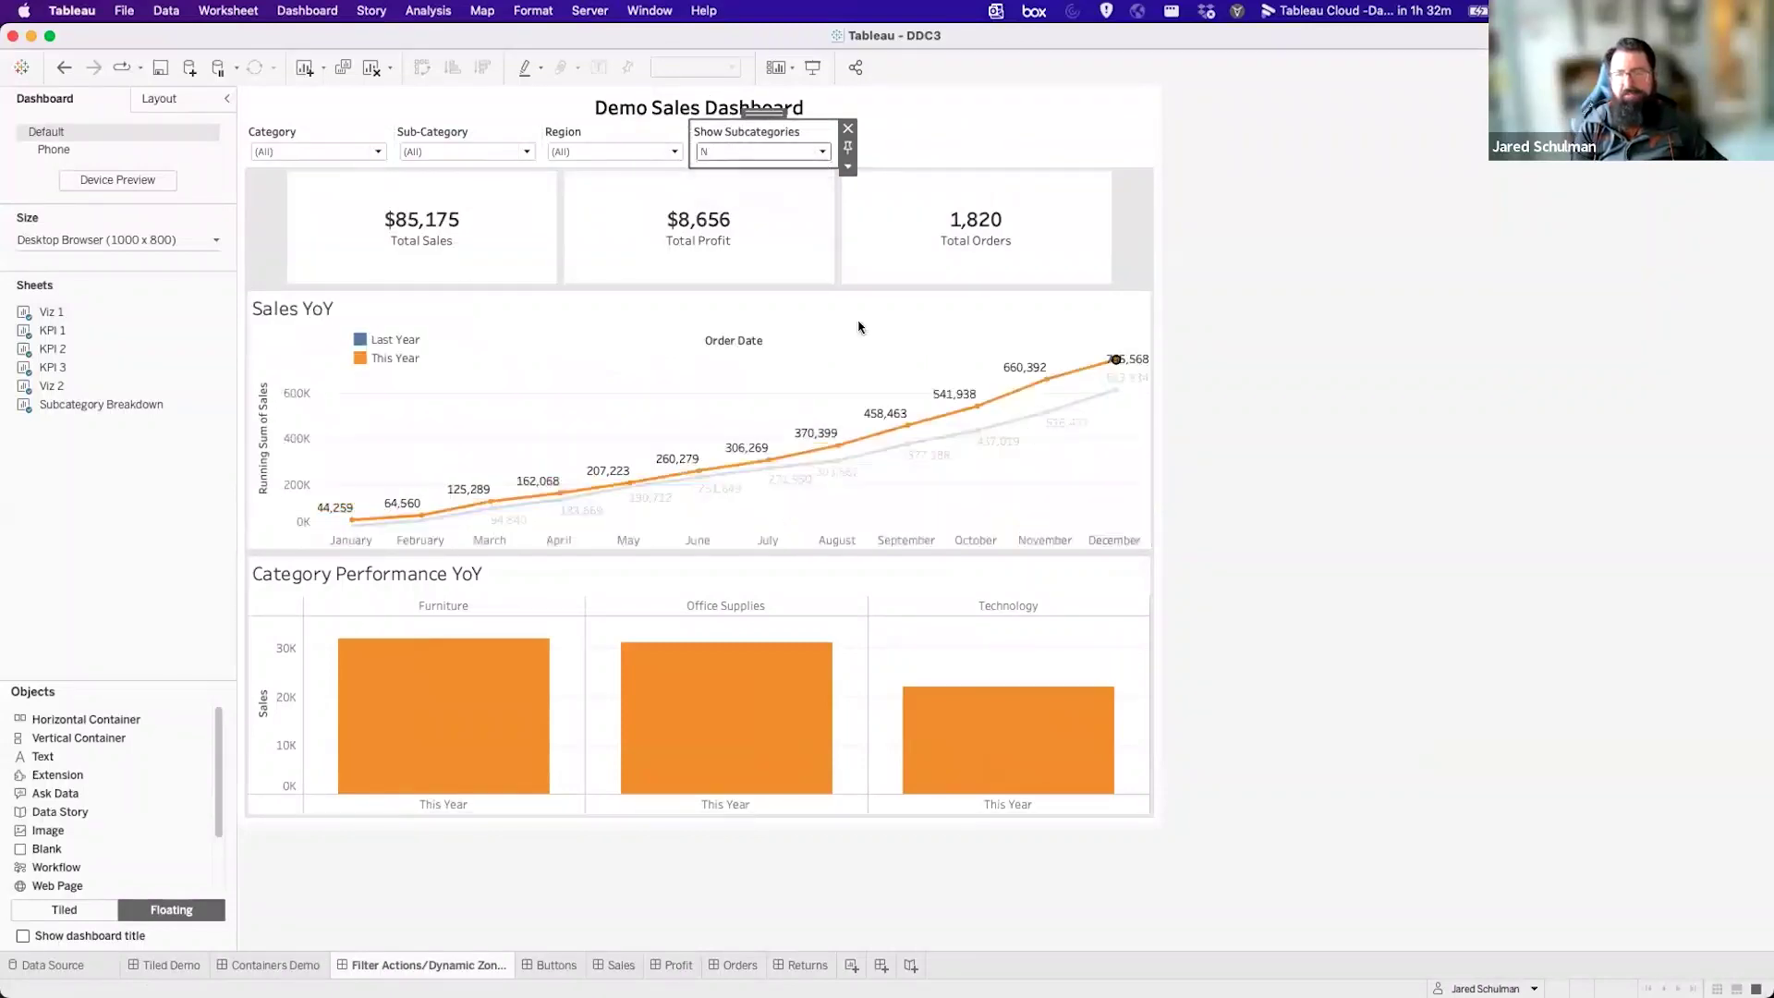
left_click(1106, 356)
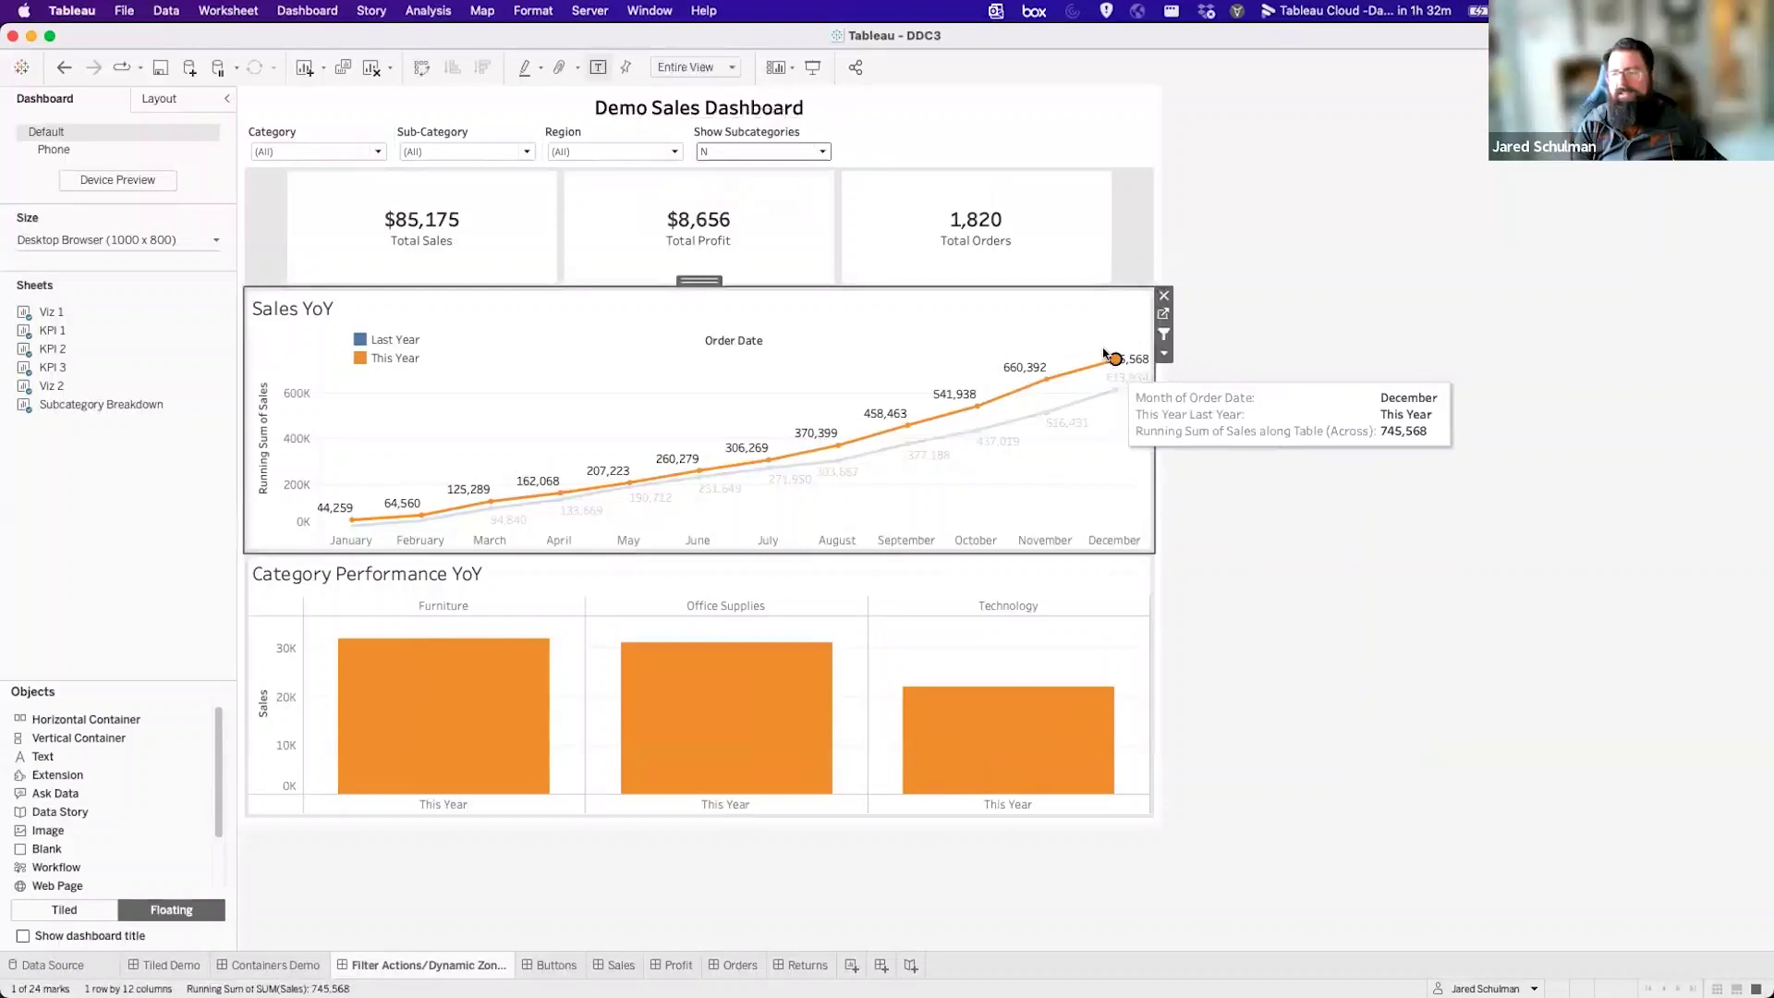
left_click(1123, 445)
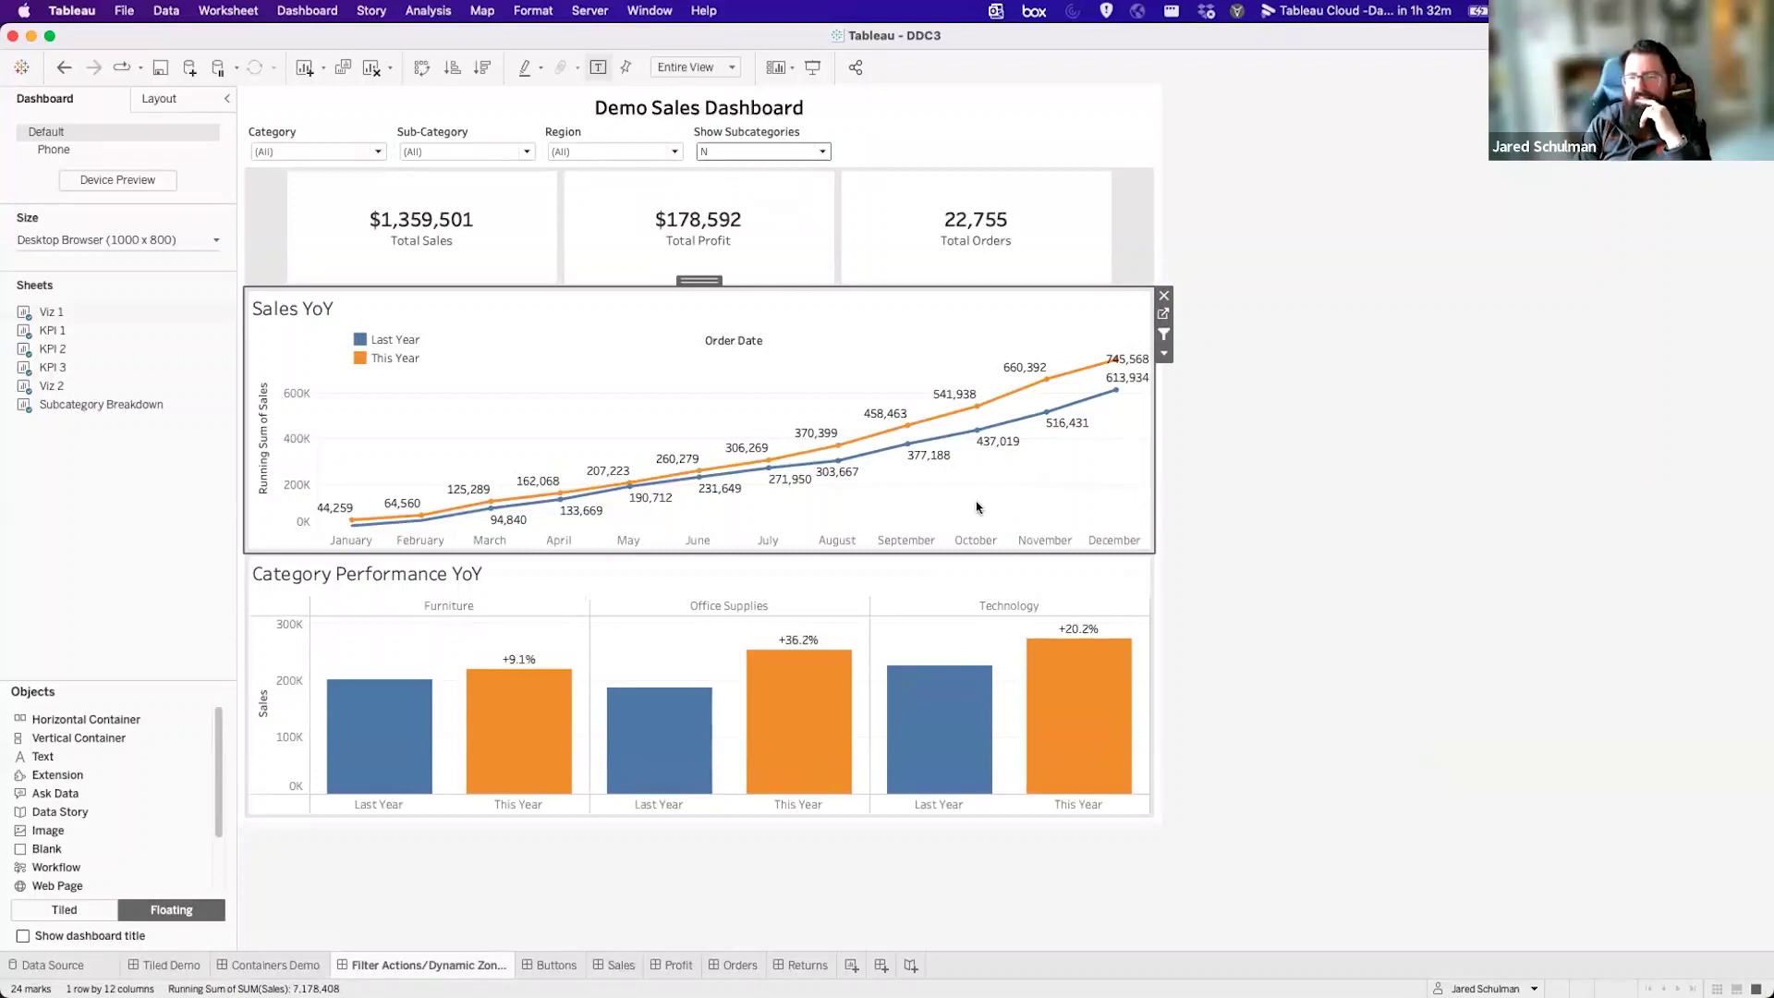
Test both filter actions together by selecting Office Supplies and the October through December marks, and clear both selections.
left_click(660, 606)
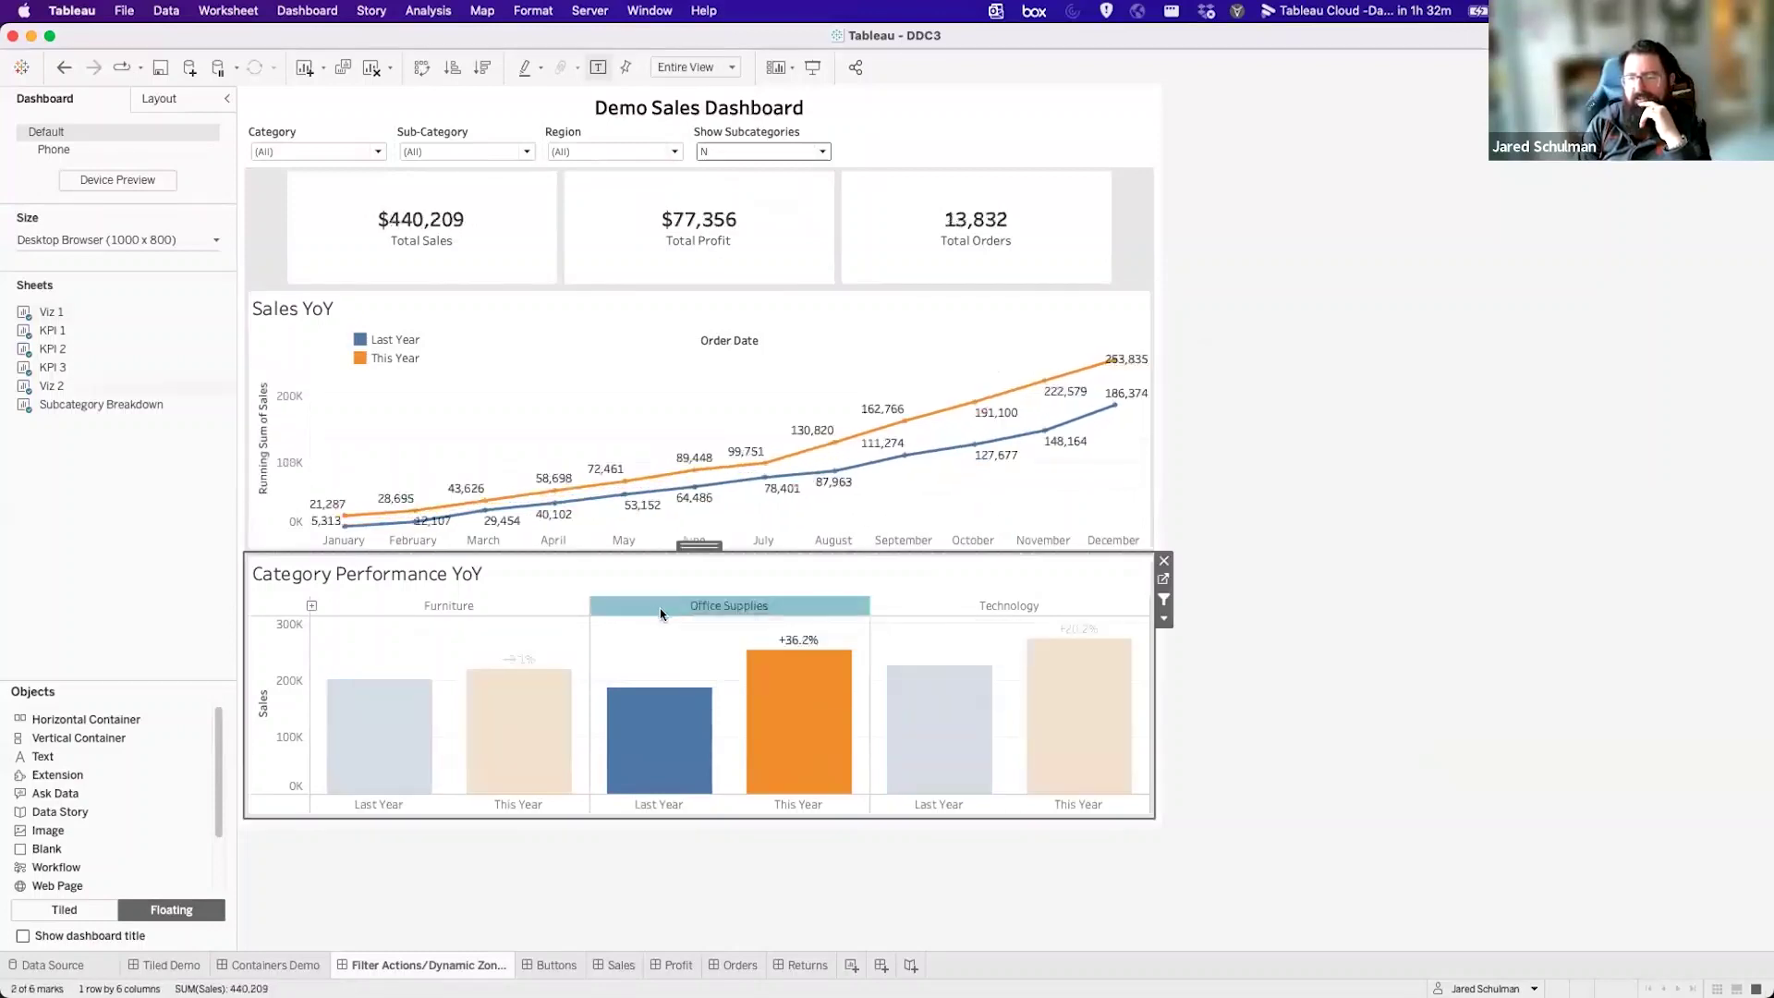
left_click_drag(950, 477, 1129, 323)
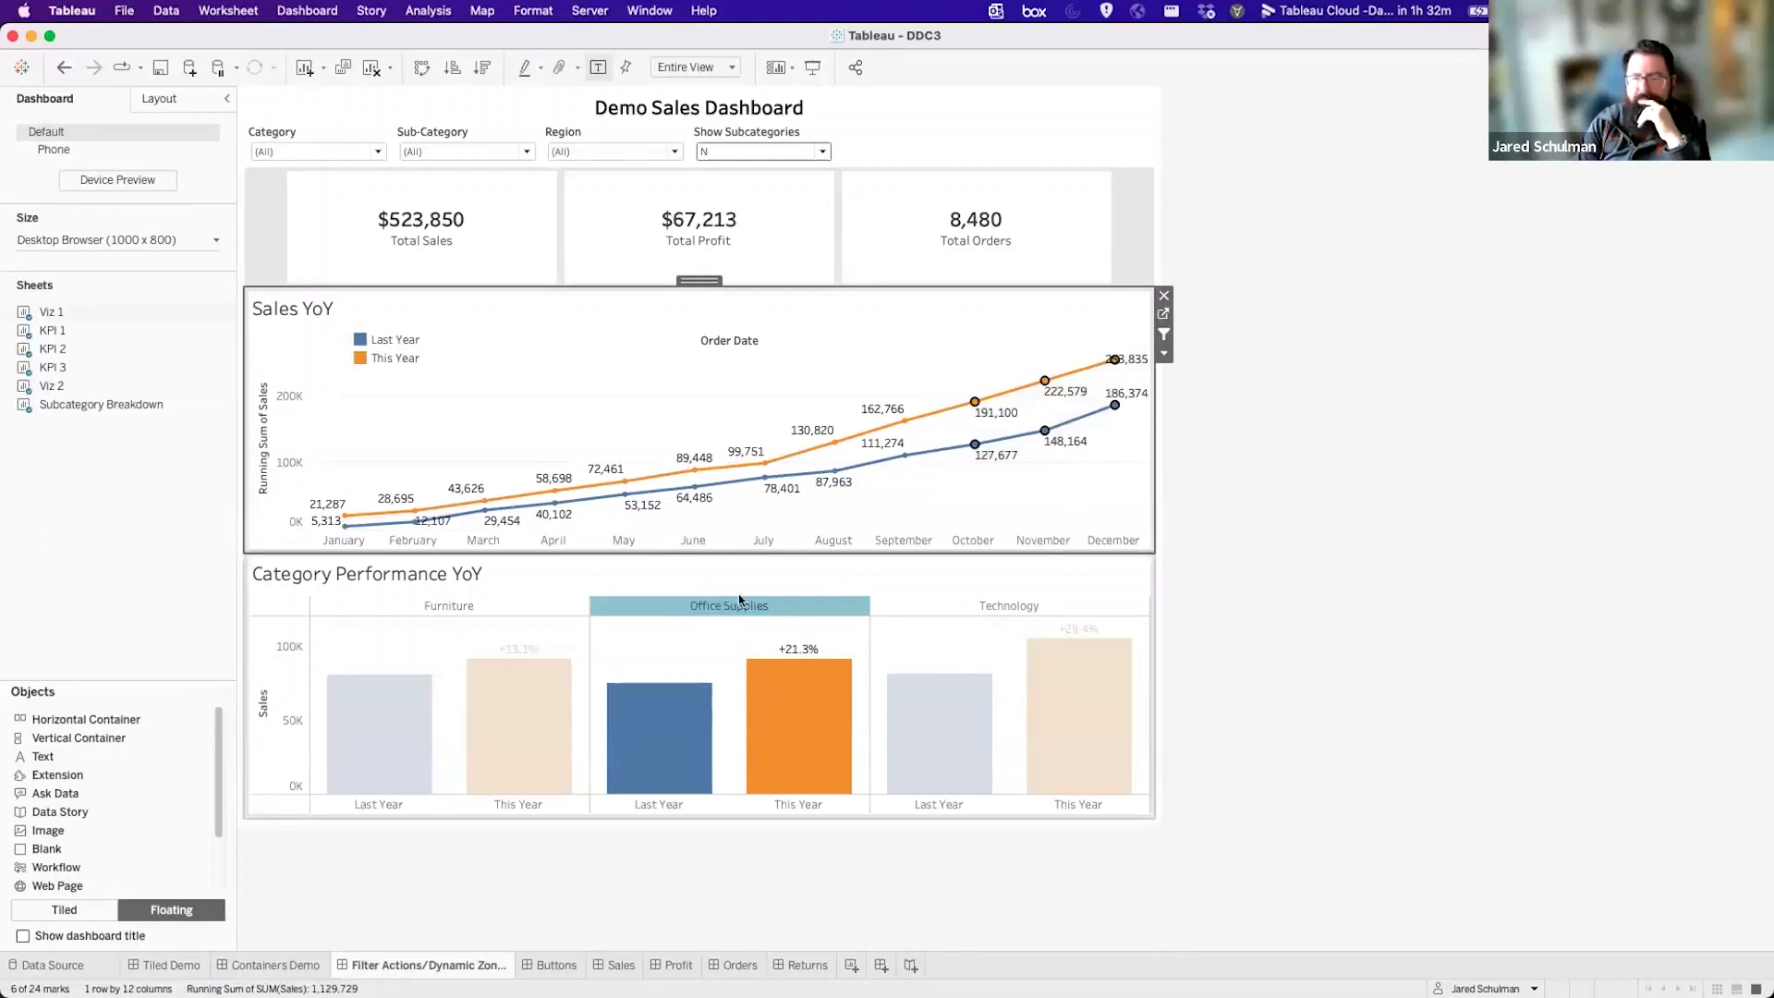
left_click(646, 606)
left_click(931, 518)
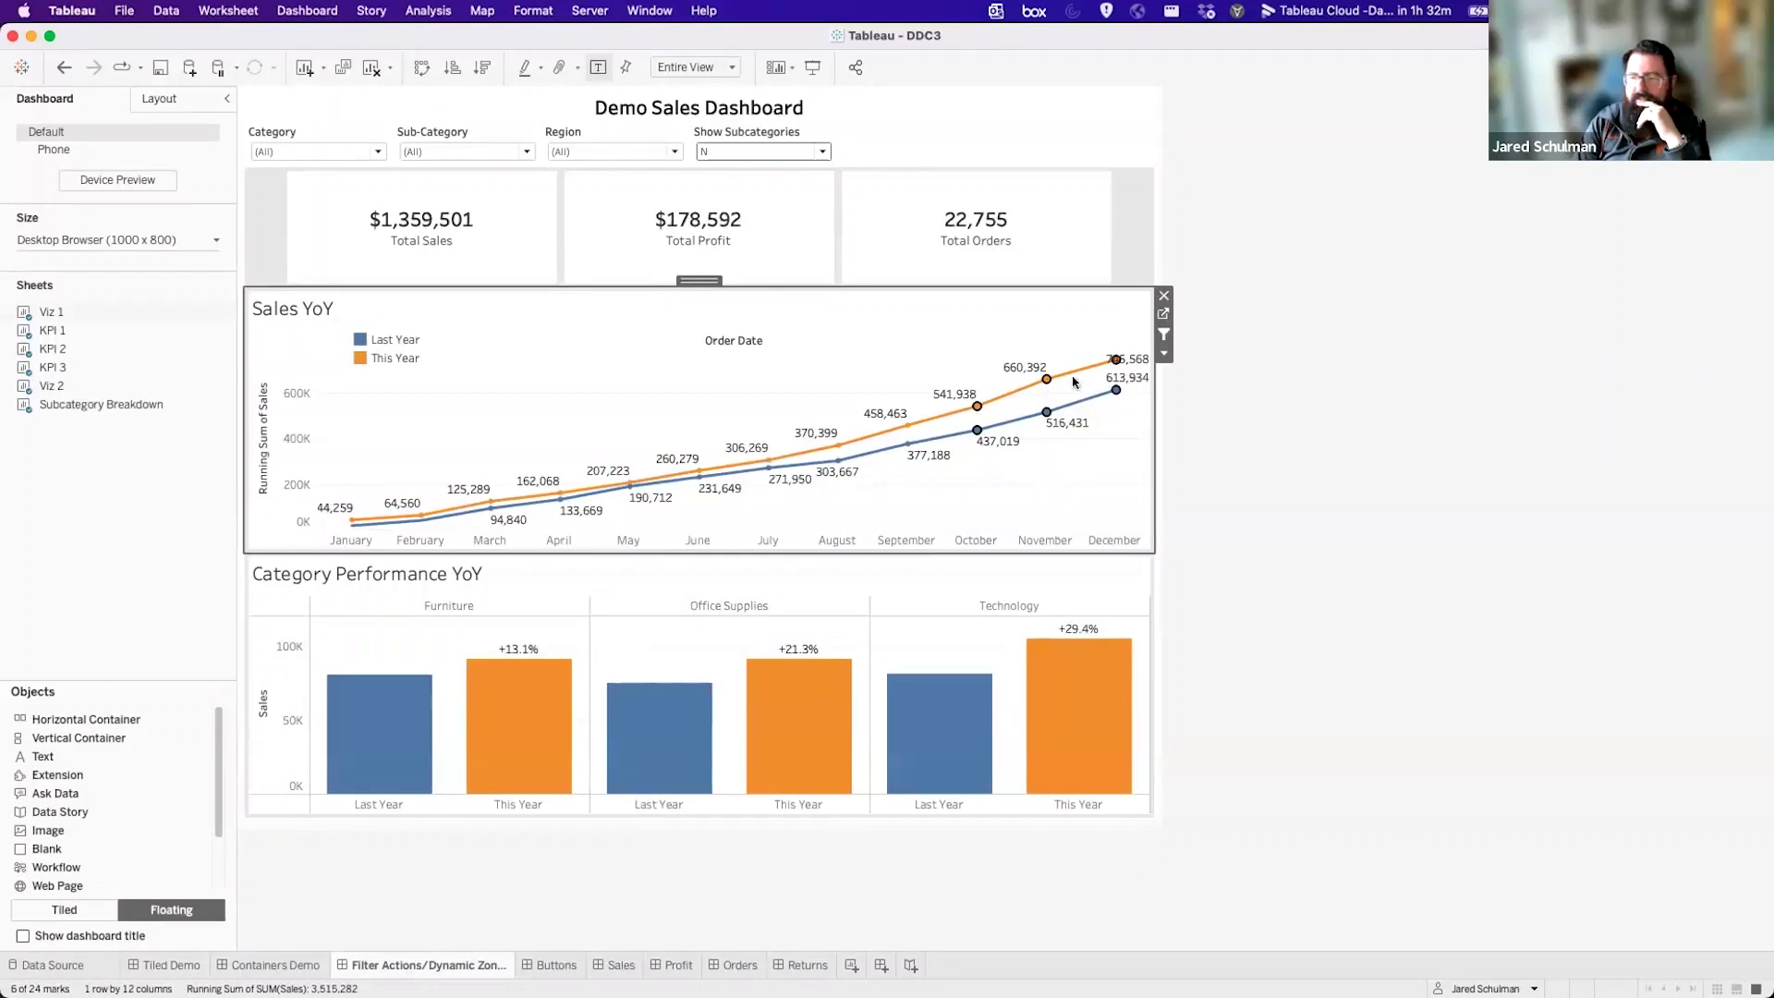
left_click(1097, 471)
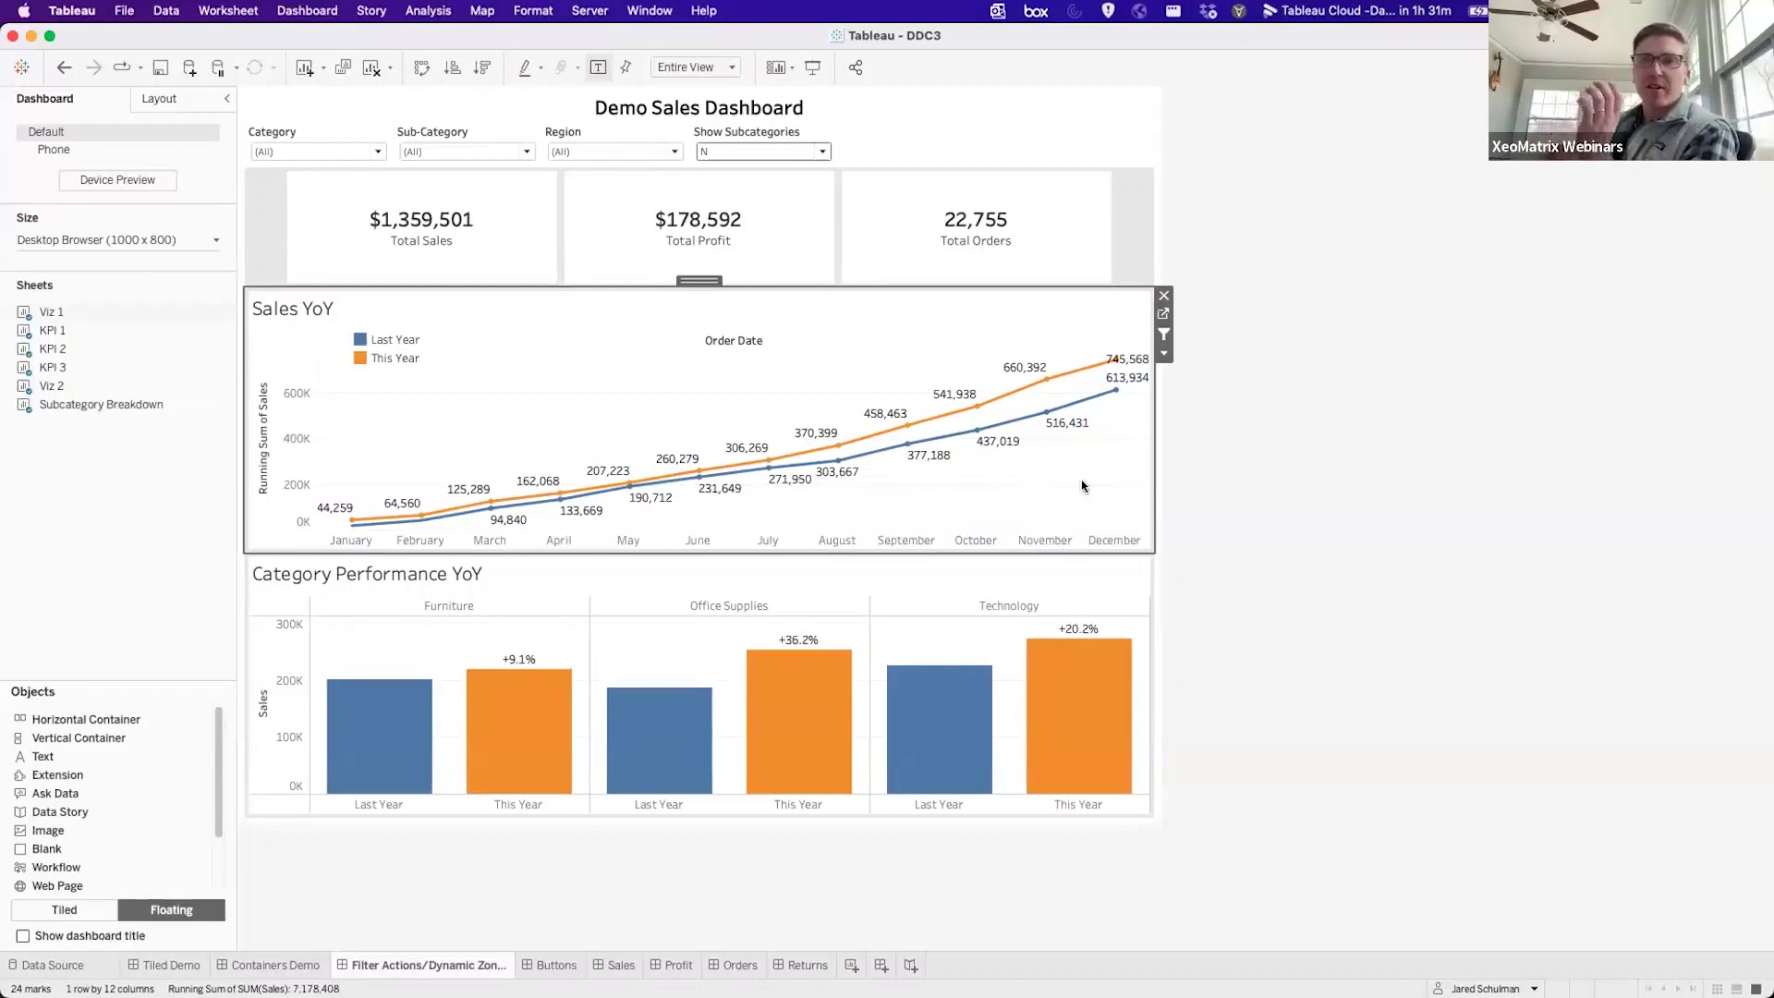
Append the size 10 instruction "Click a Category to filter views above" to the Category Performance YoY title.
left_click(490, 575)
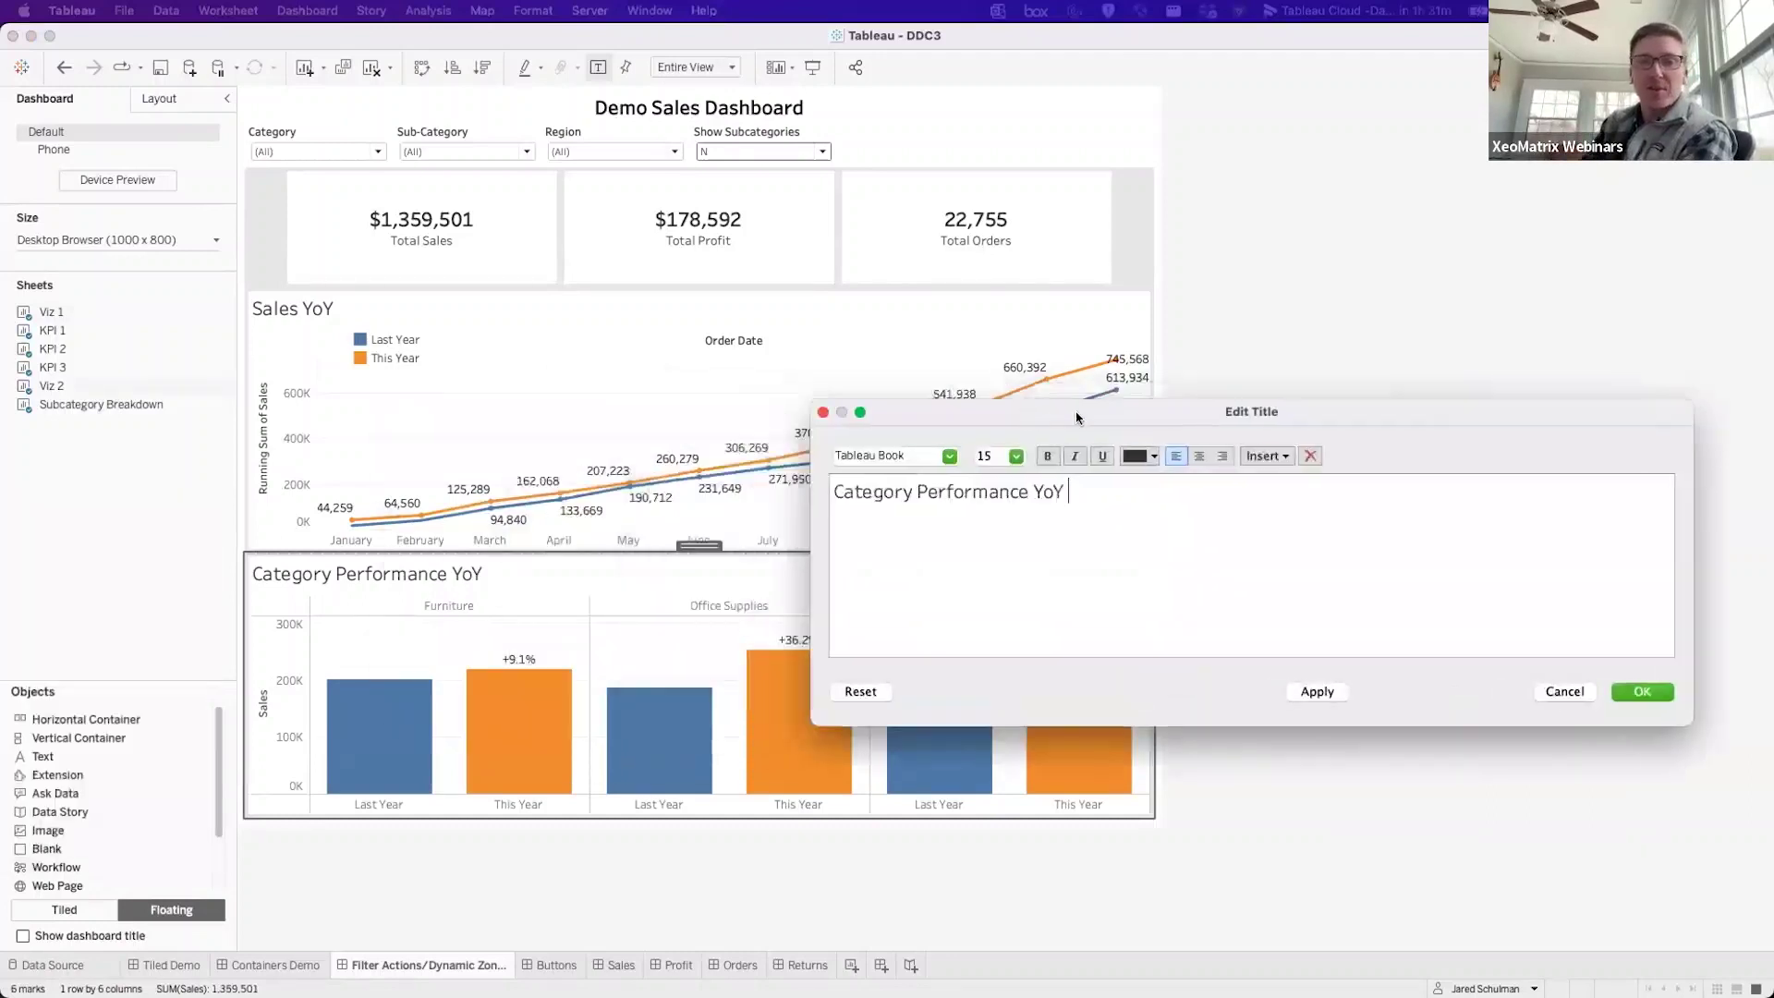
left_click(1031, 451)
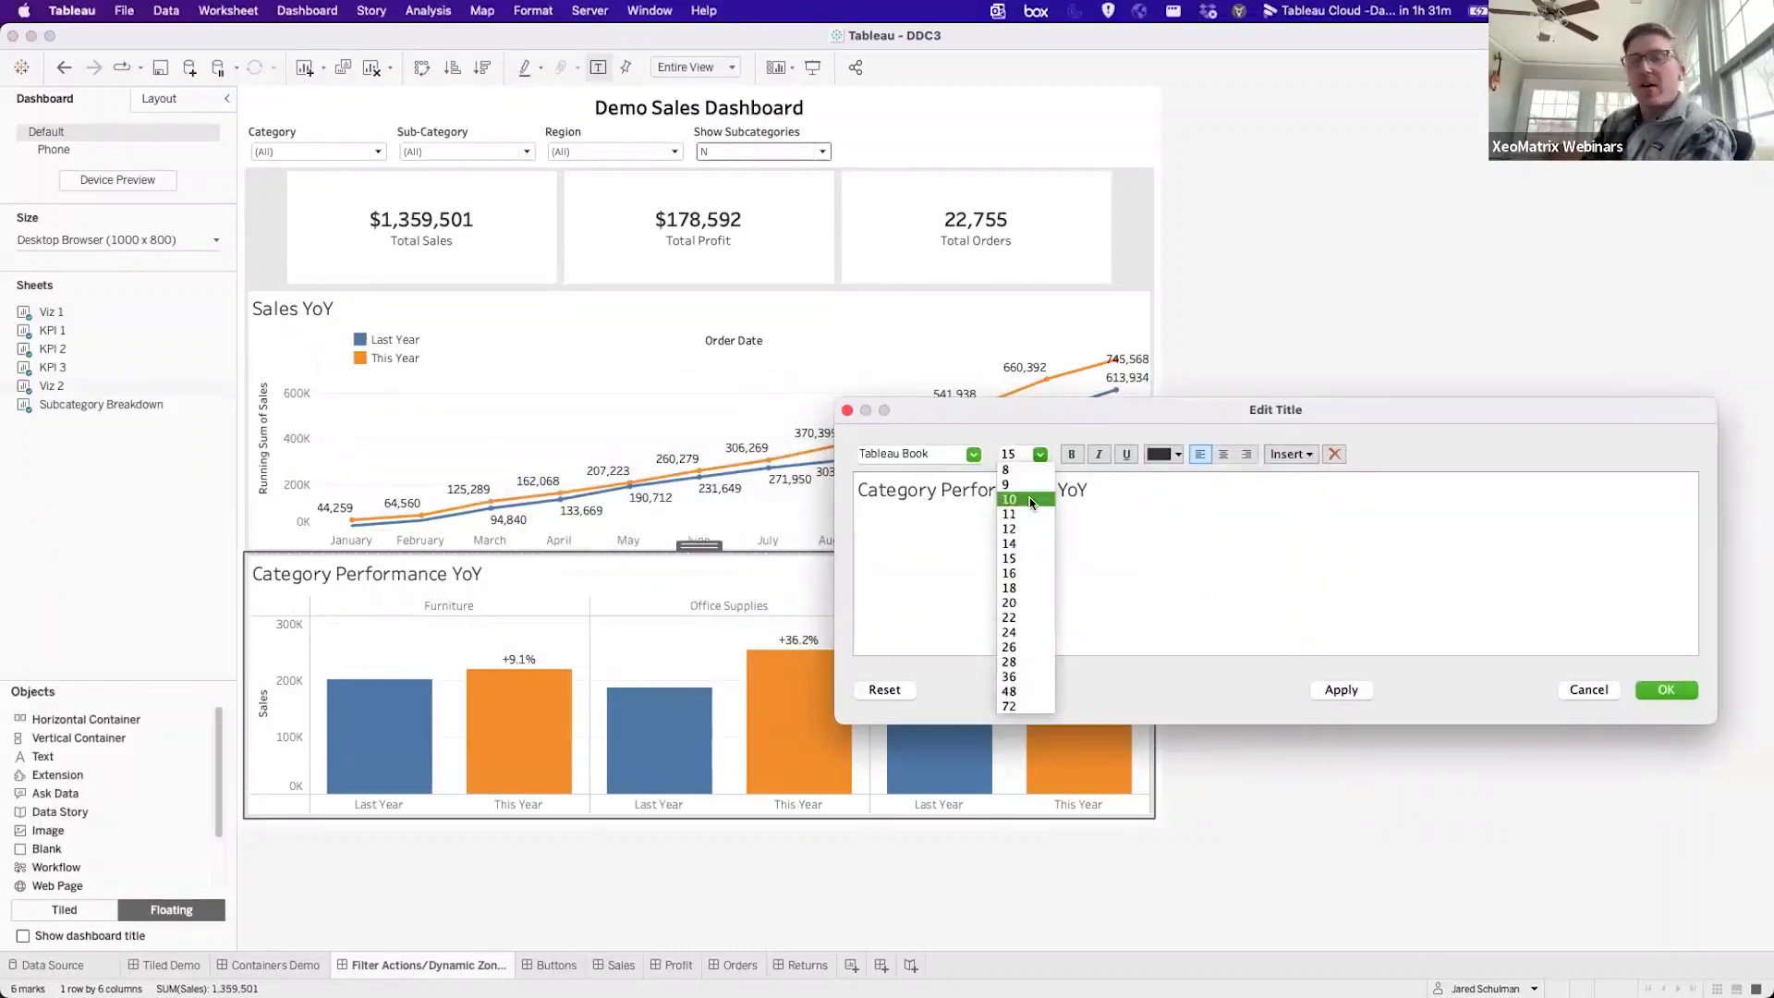
left_click(1020, 499)
type("Click a Category to filter views above")
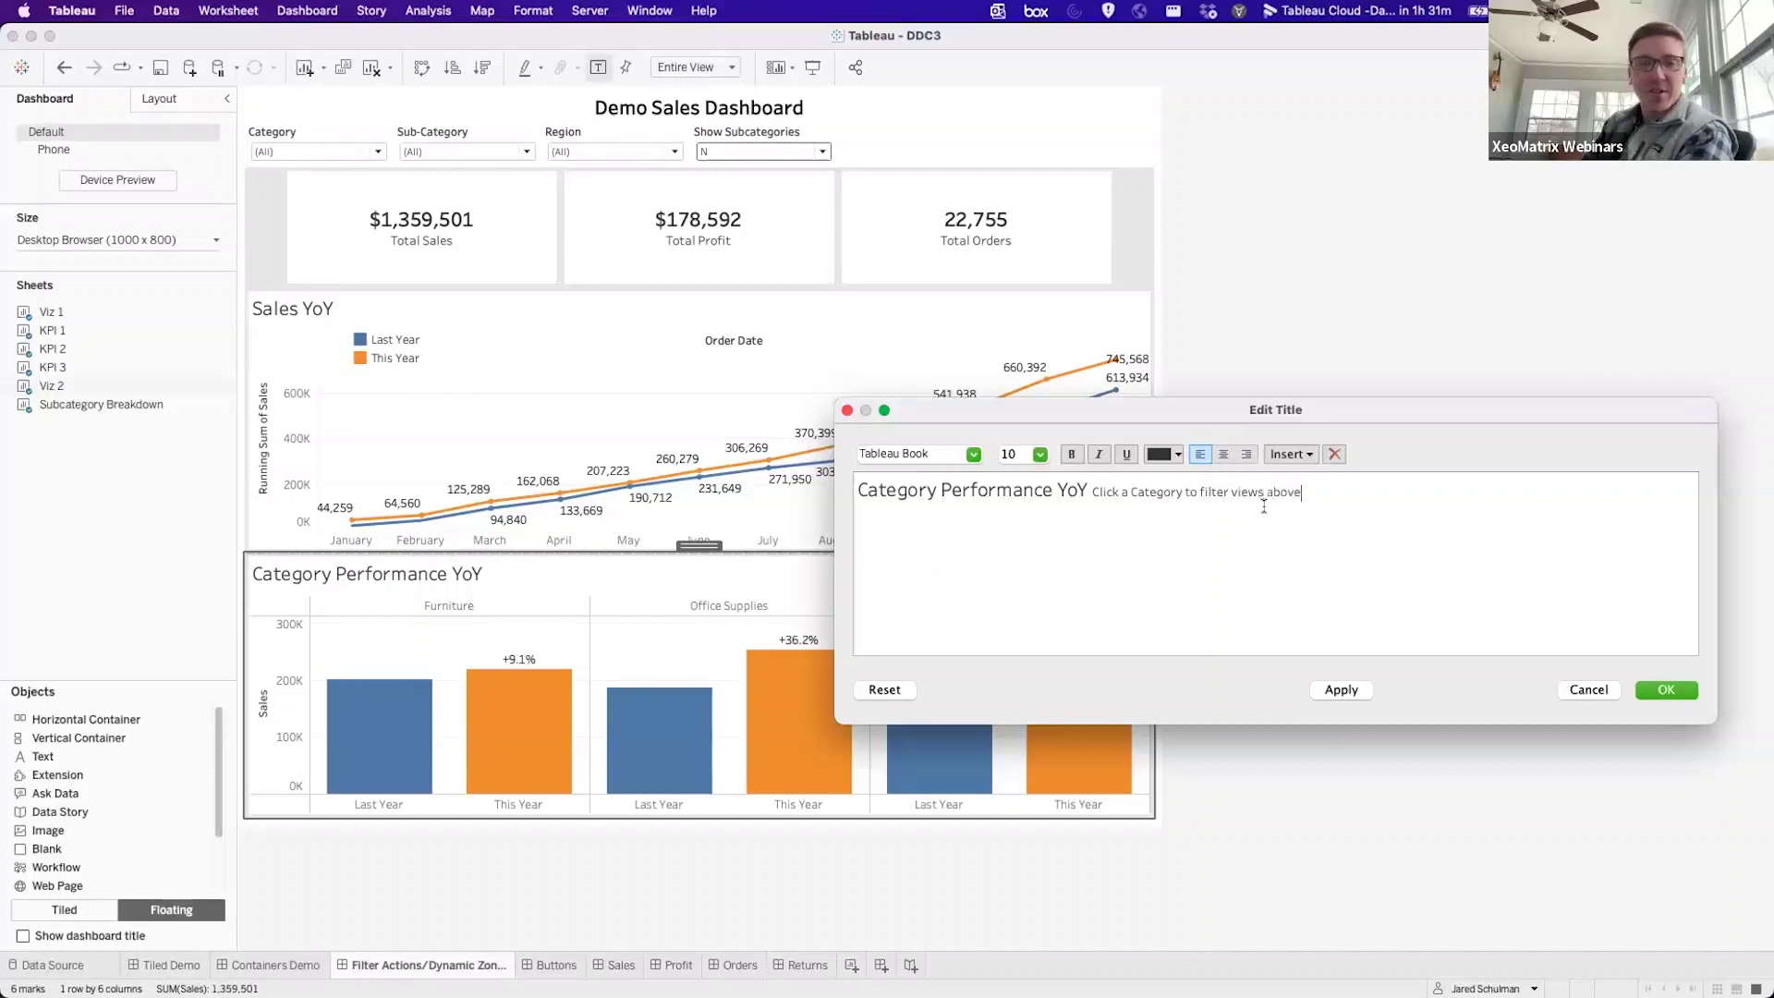
left_click(1666, 689)
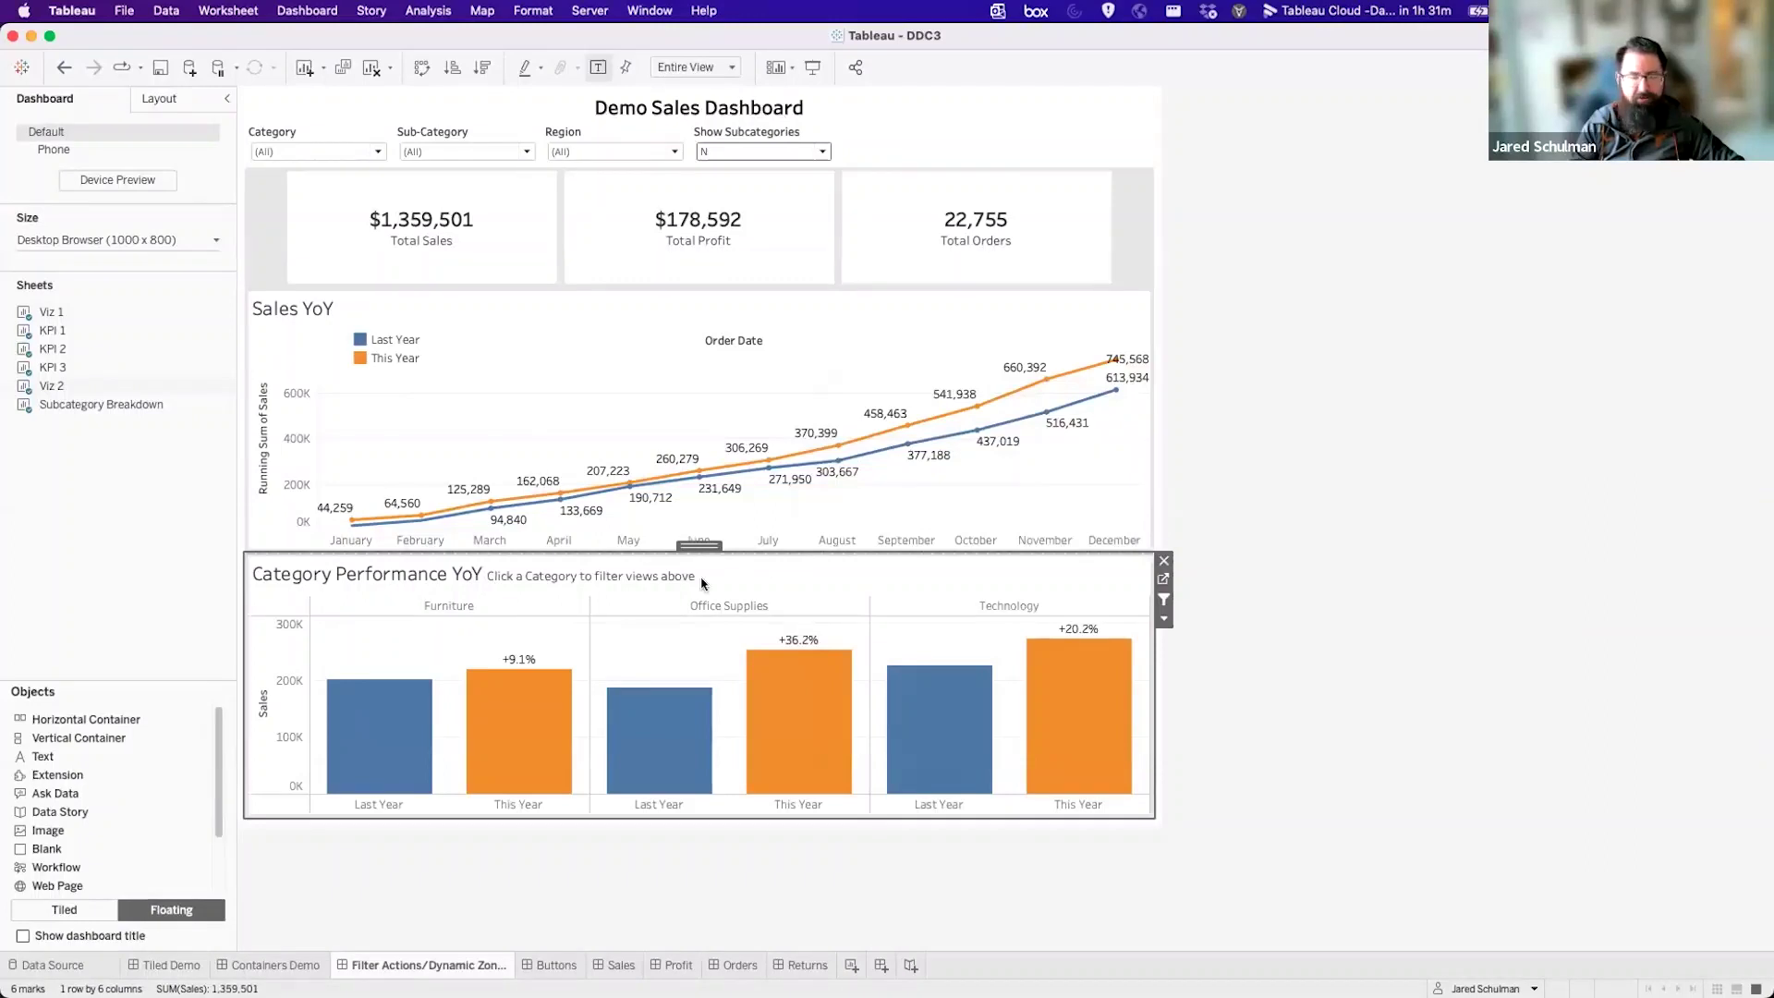
Test the category filter action by selecting Office Supplies, Furniture and Technology in turn, and clear the selection.
left_click(655, 601)
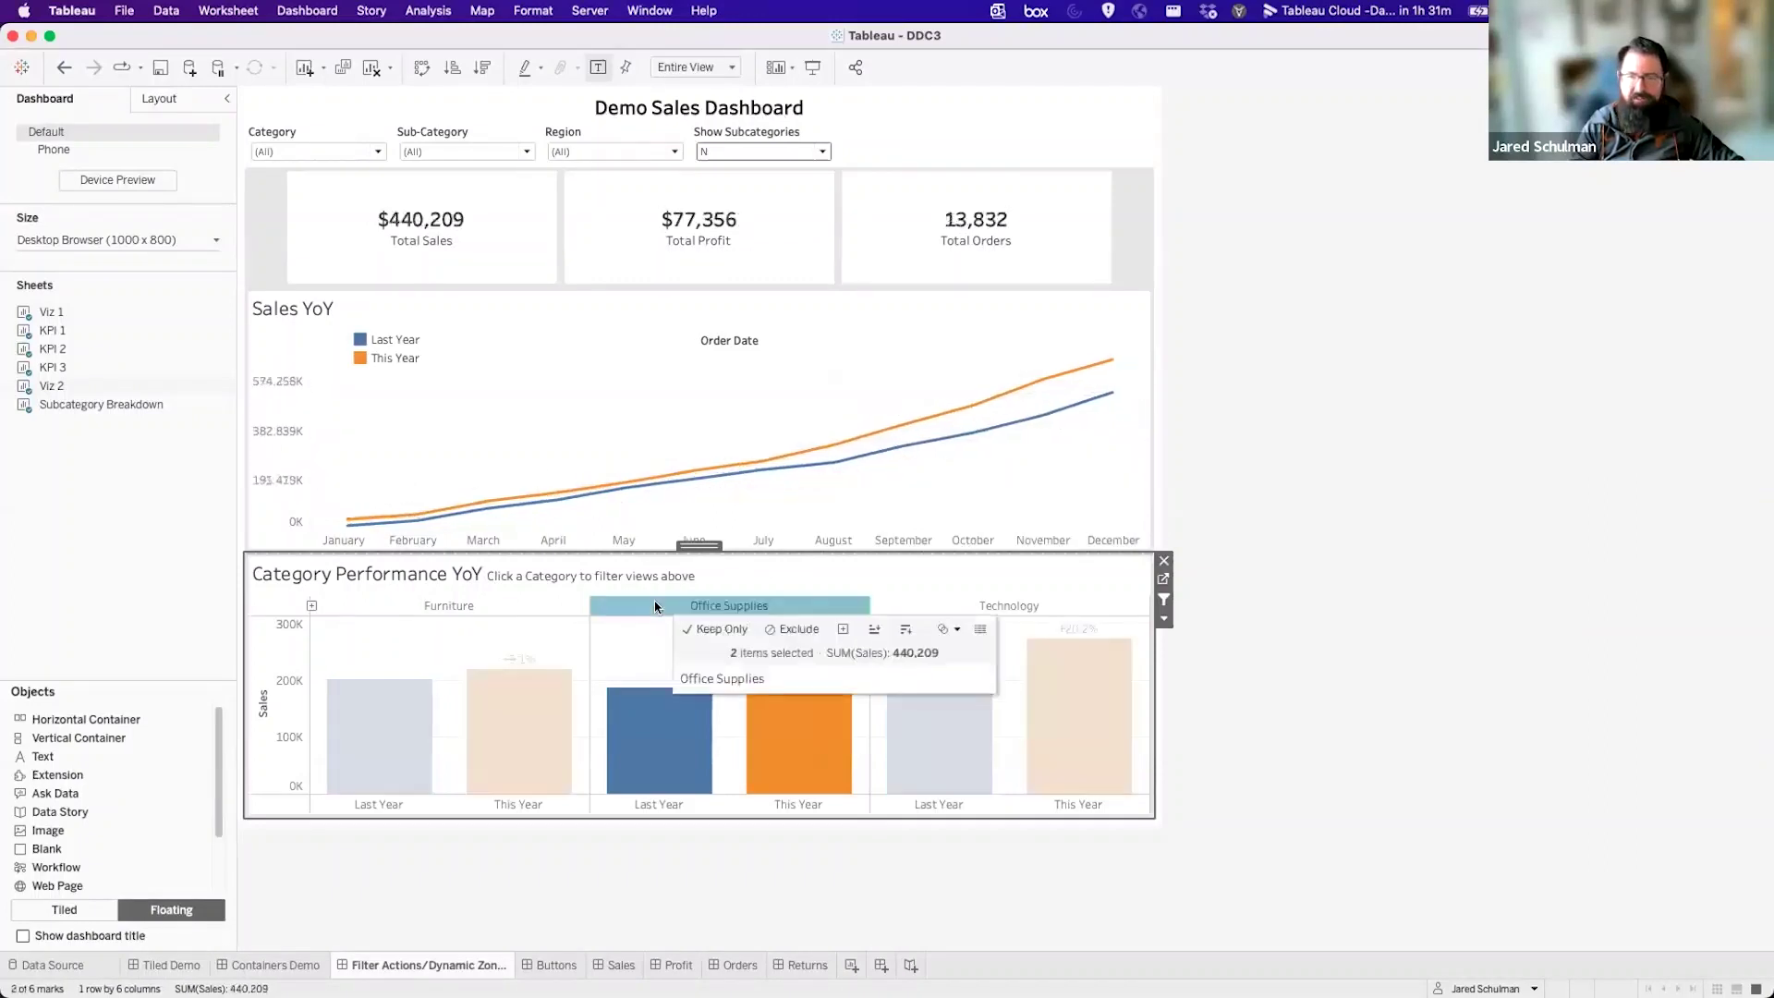
left_click(511, 606)
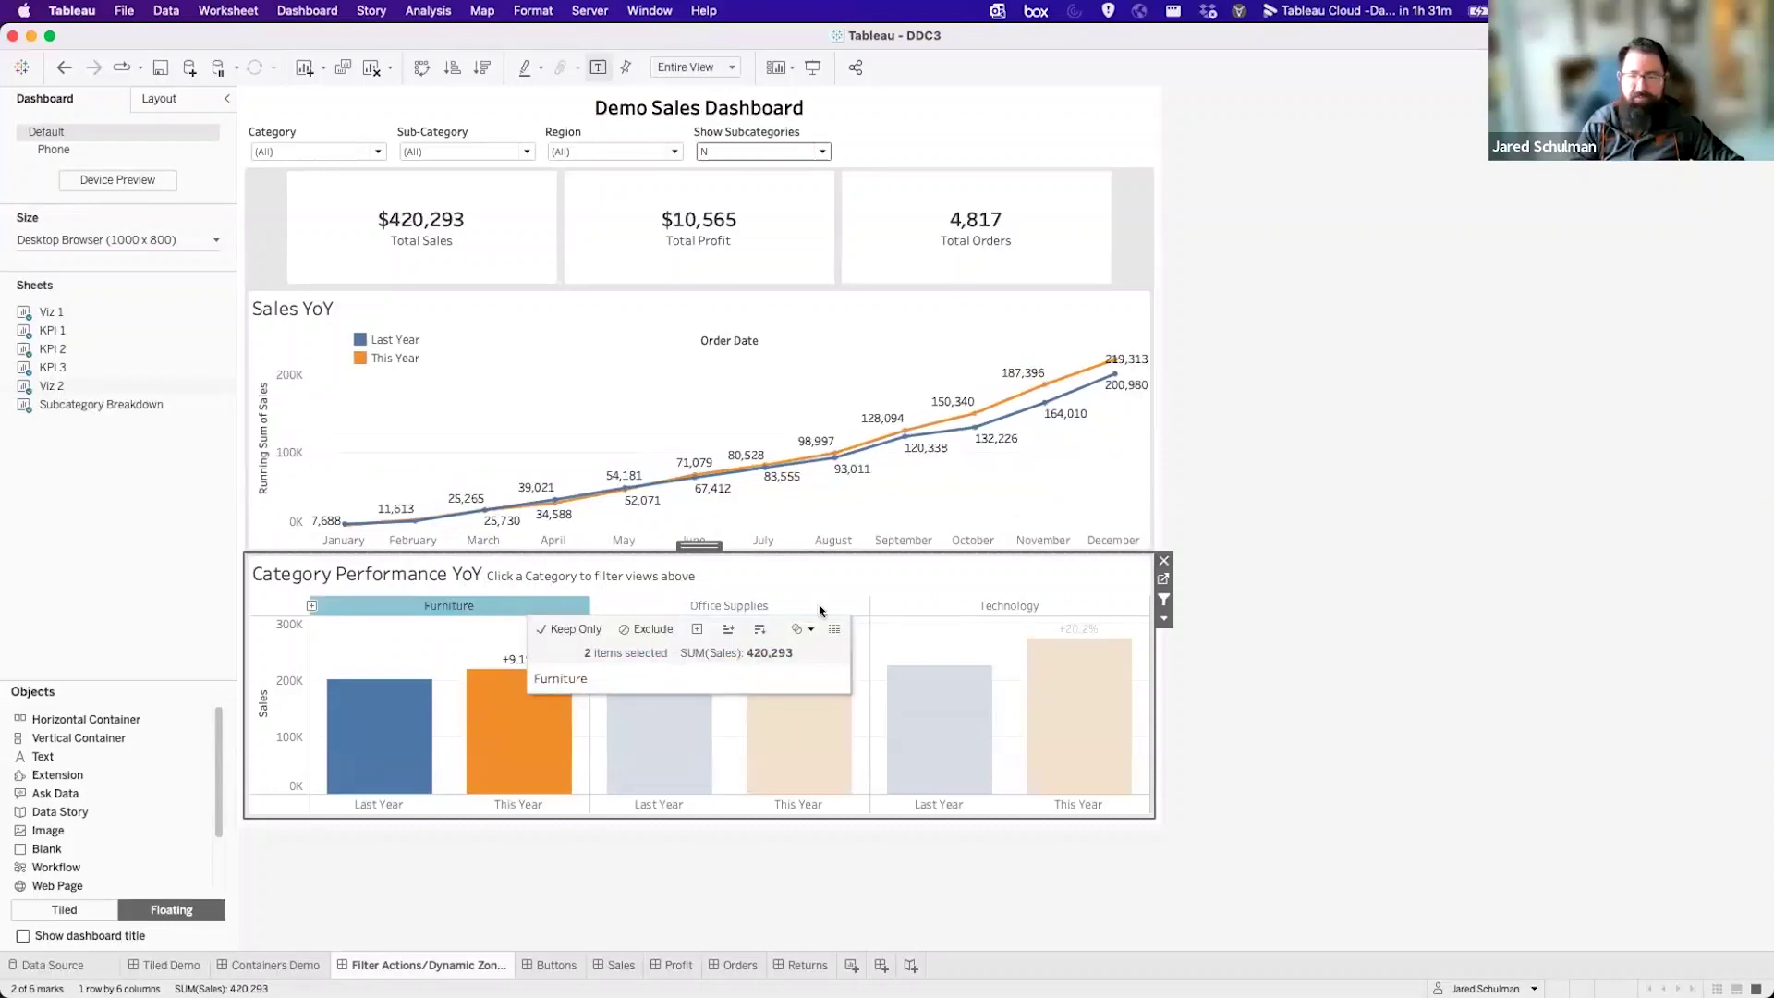
left_click(914, 607)
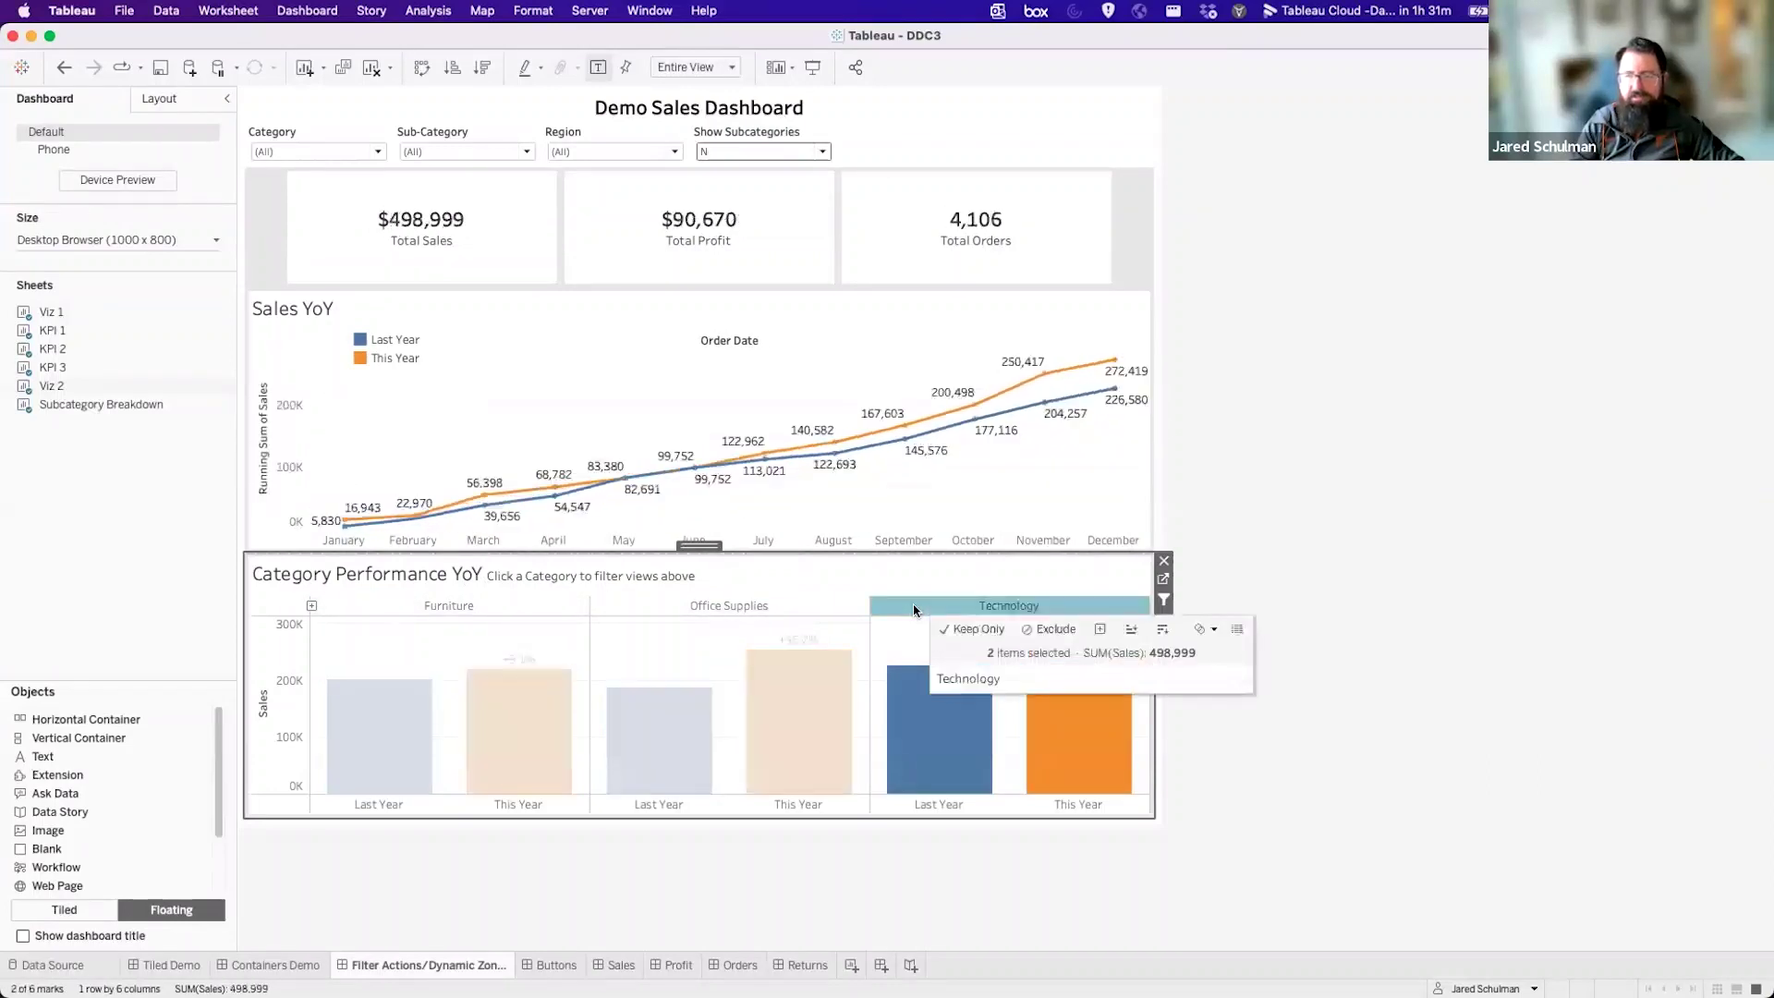
left_click(915, 608)
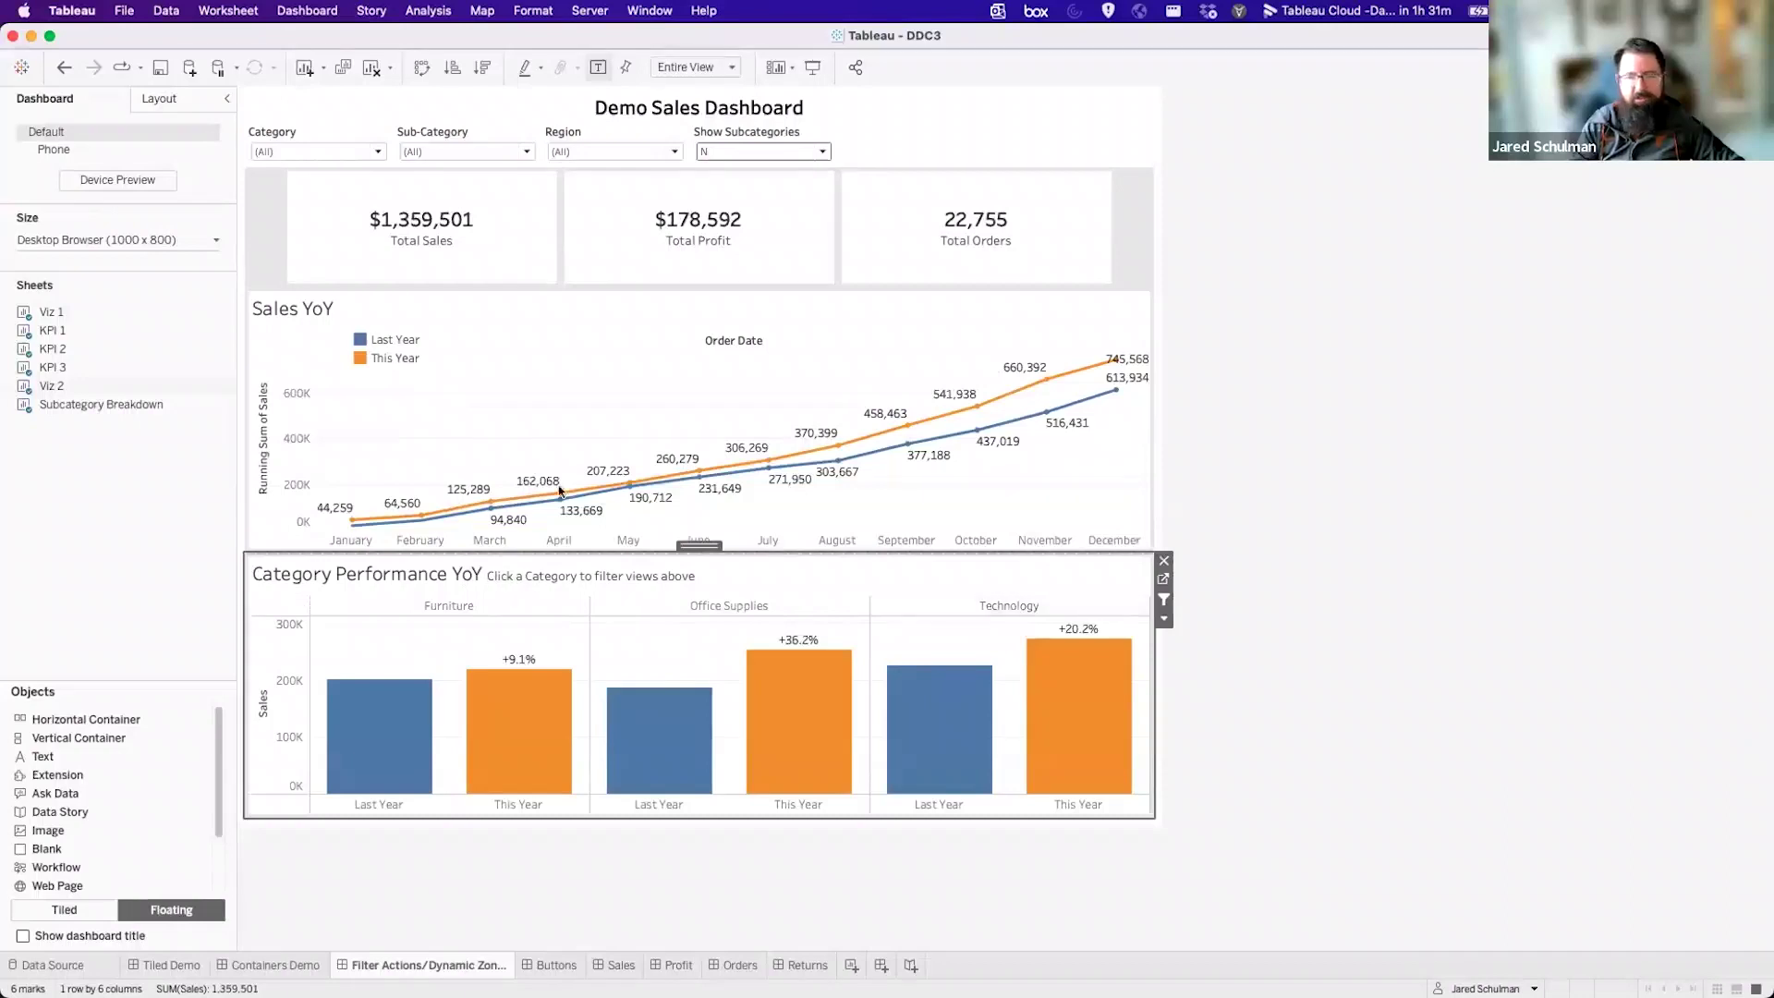
Append the size 10 instruction "Highlight month(s) to filter other views" to the Sales YoY title.
double_click(347, 309)
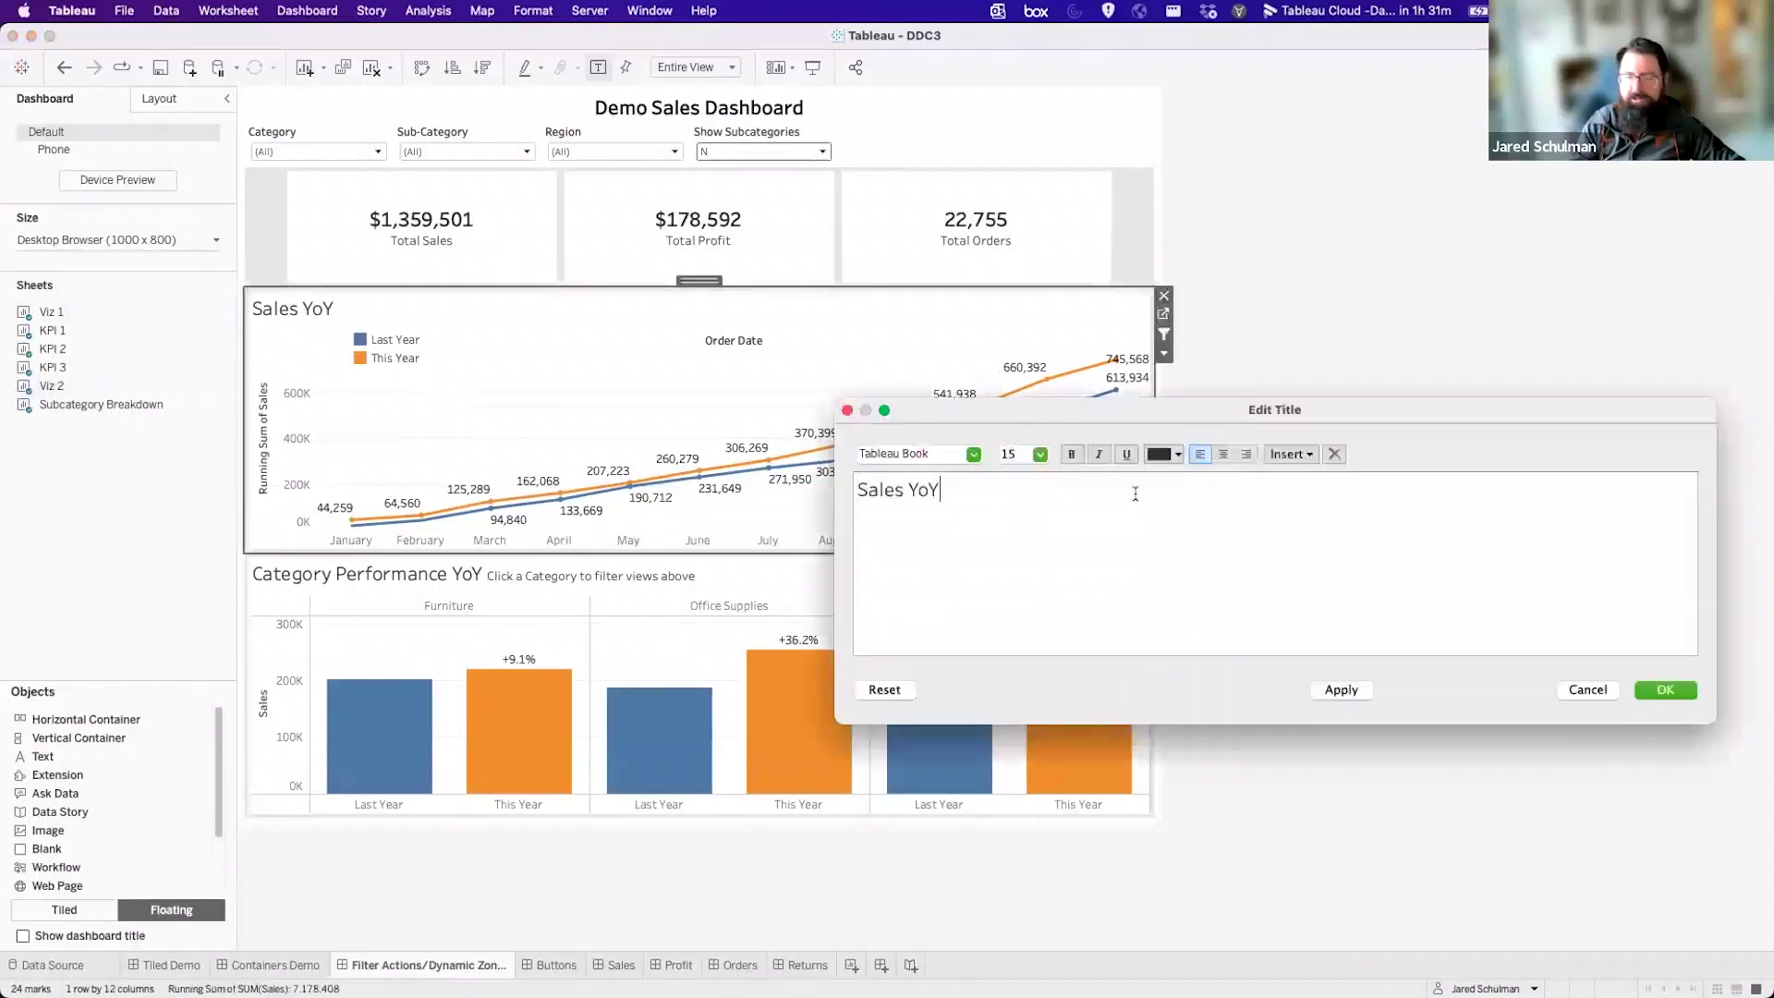
left_click(1023, 456)
left_click(1017, 499)
type("H")
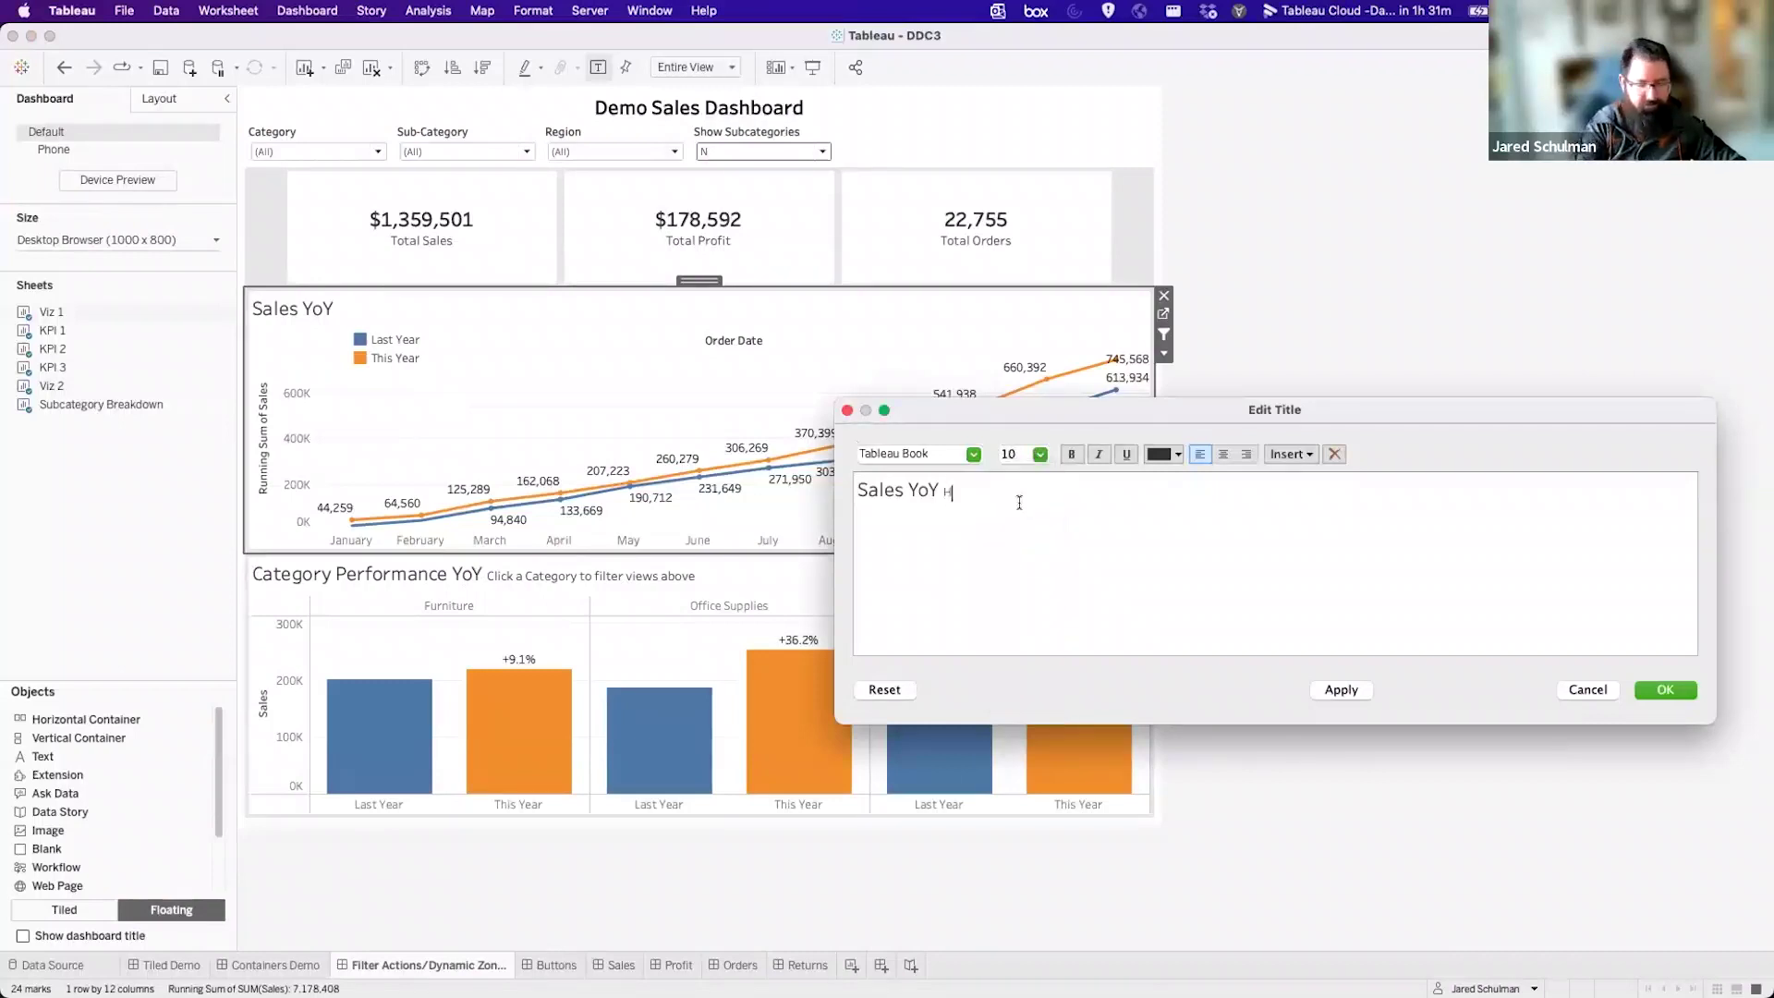
type("ighlight a")
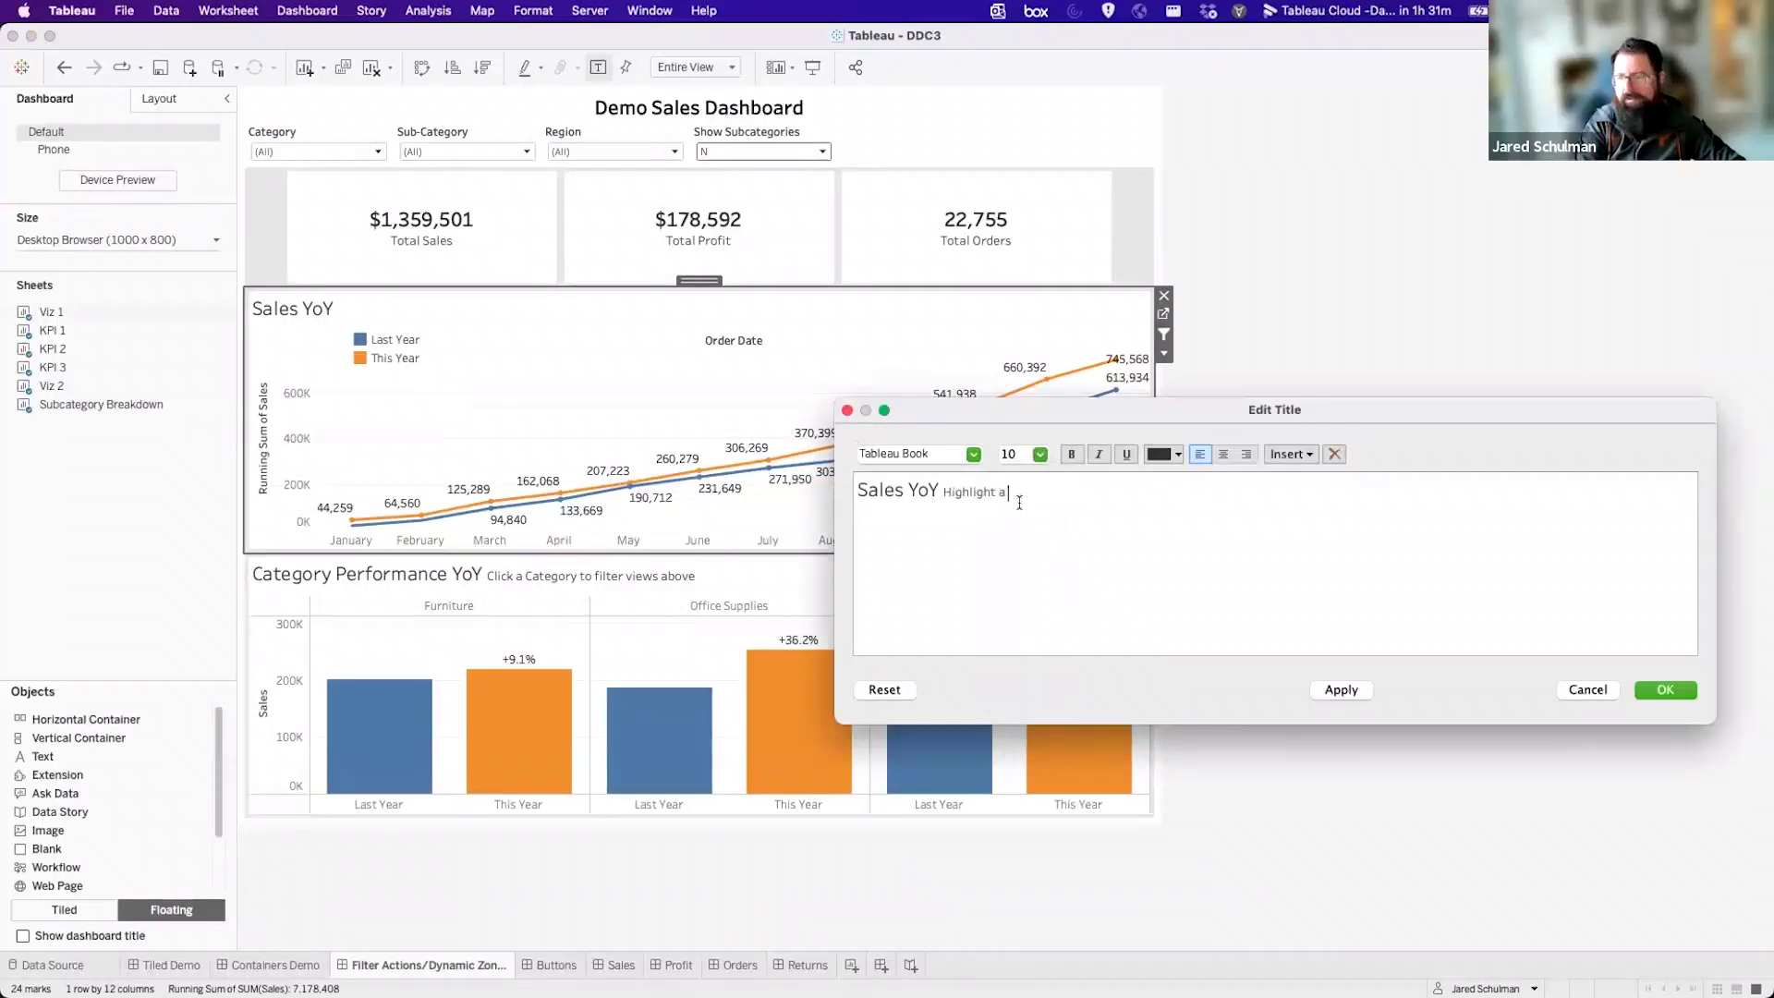
key("BackSpace")
type("month(s")
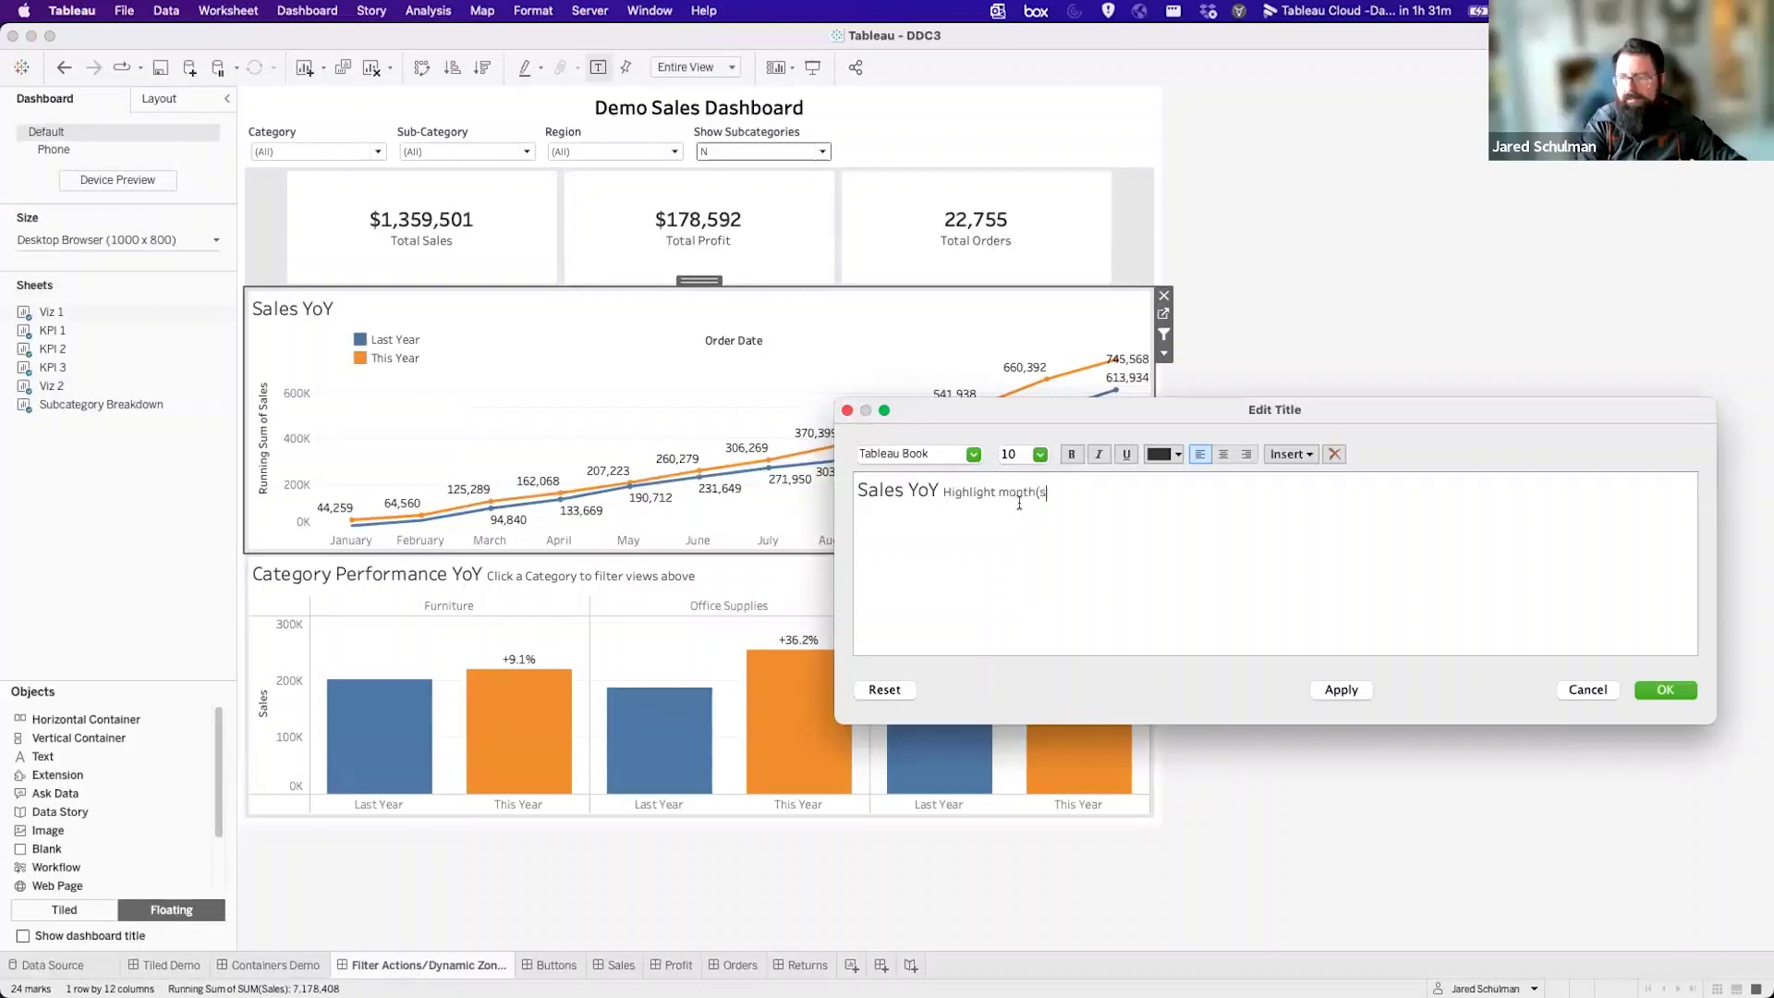
type(") to filter other views")
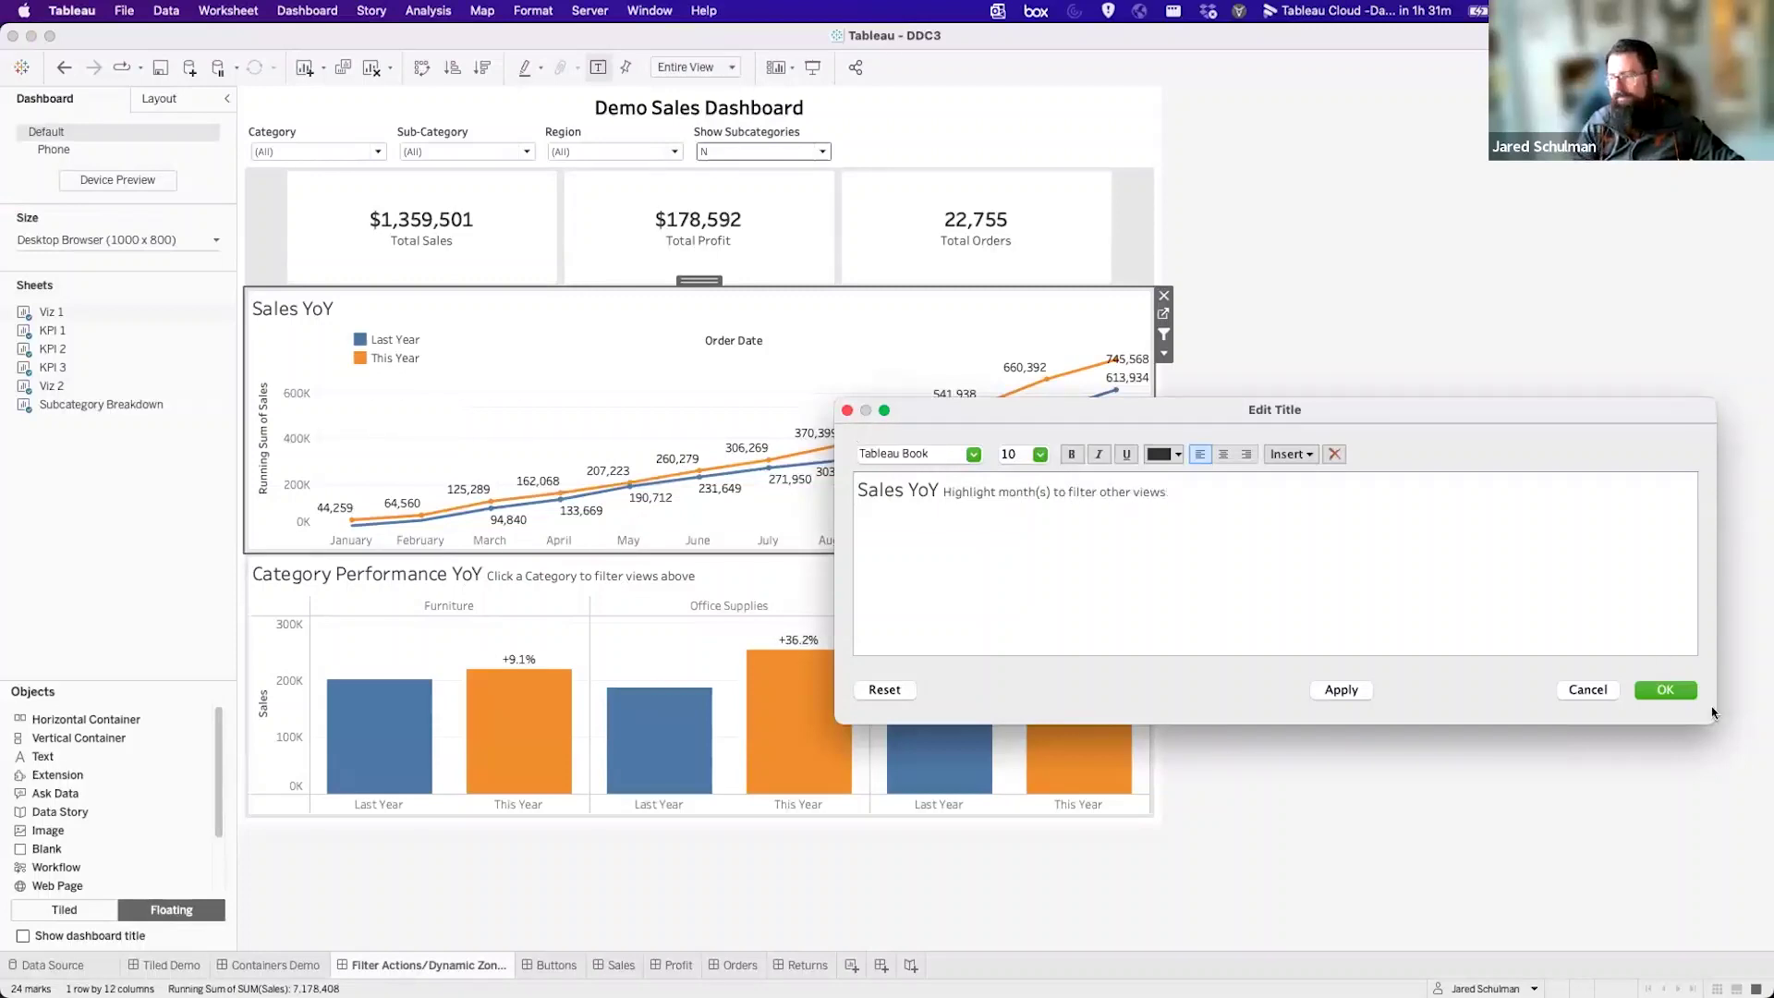
left_click(1666, 691)
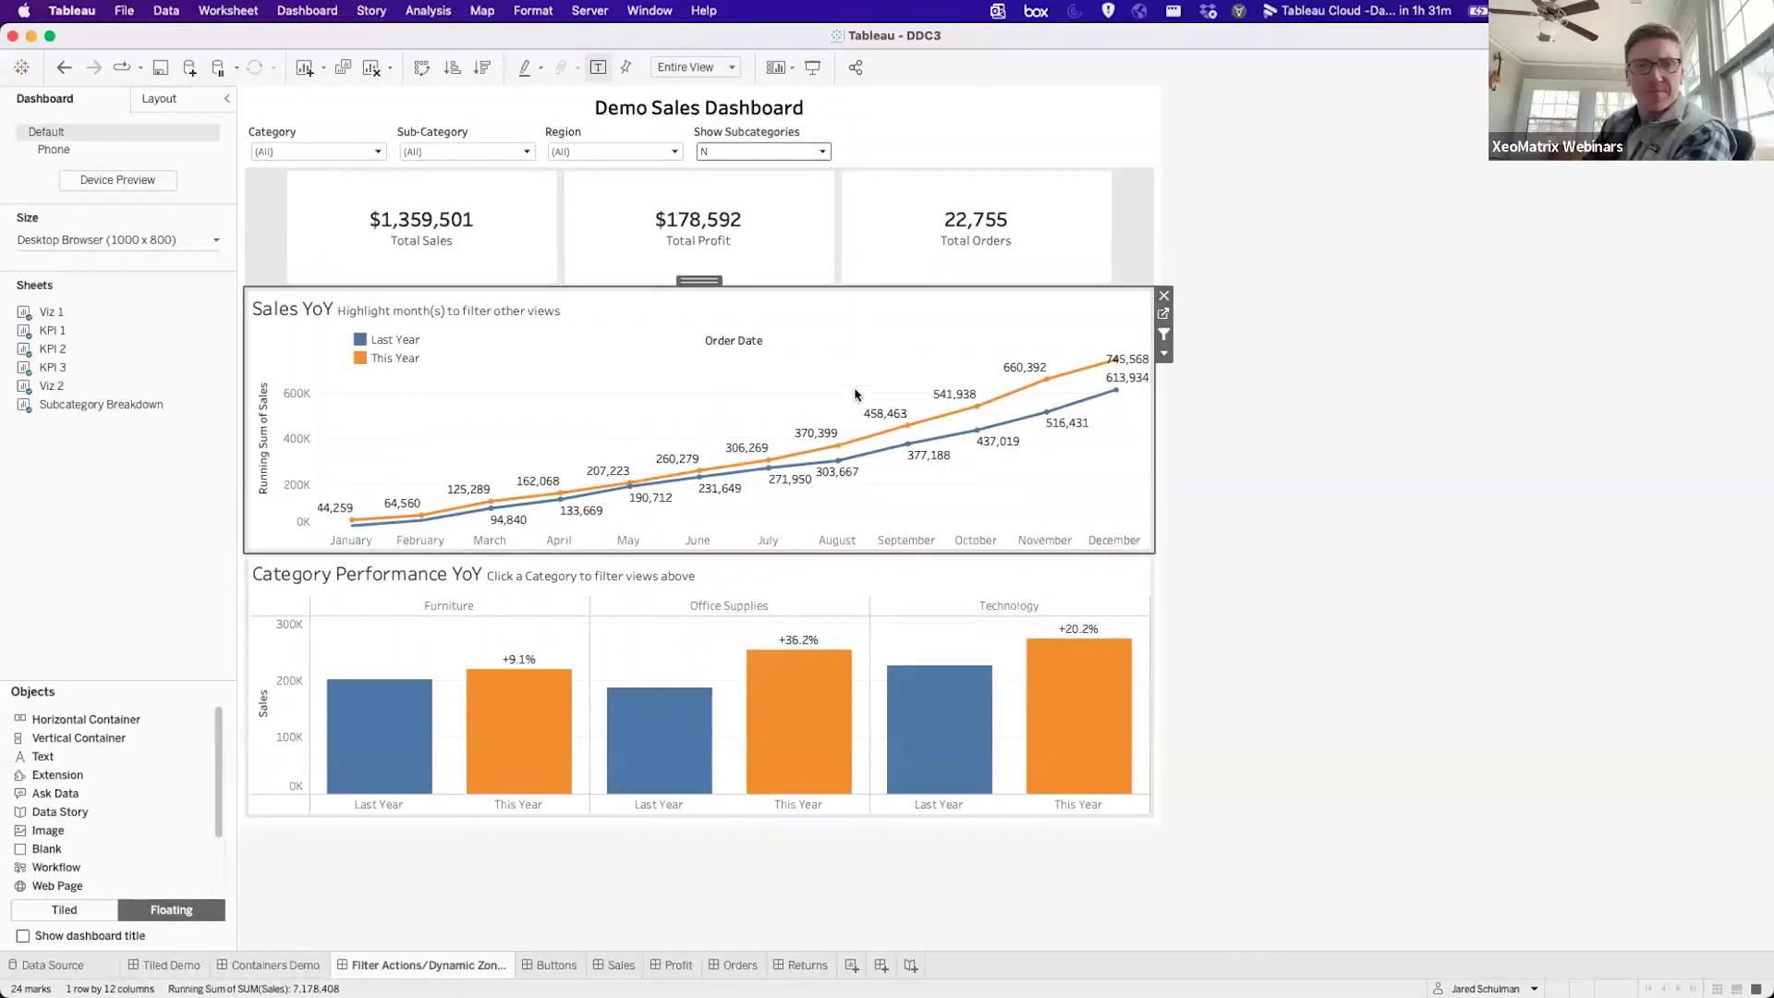
Test the month filter by selecting the August through October marks in Sales YoY, and clear the selection.
left_click_drag(812, 389, 1019, 492)
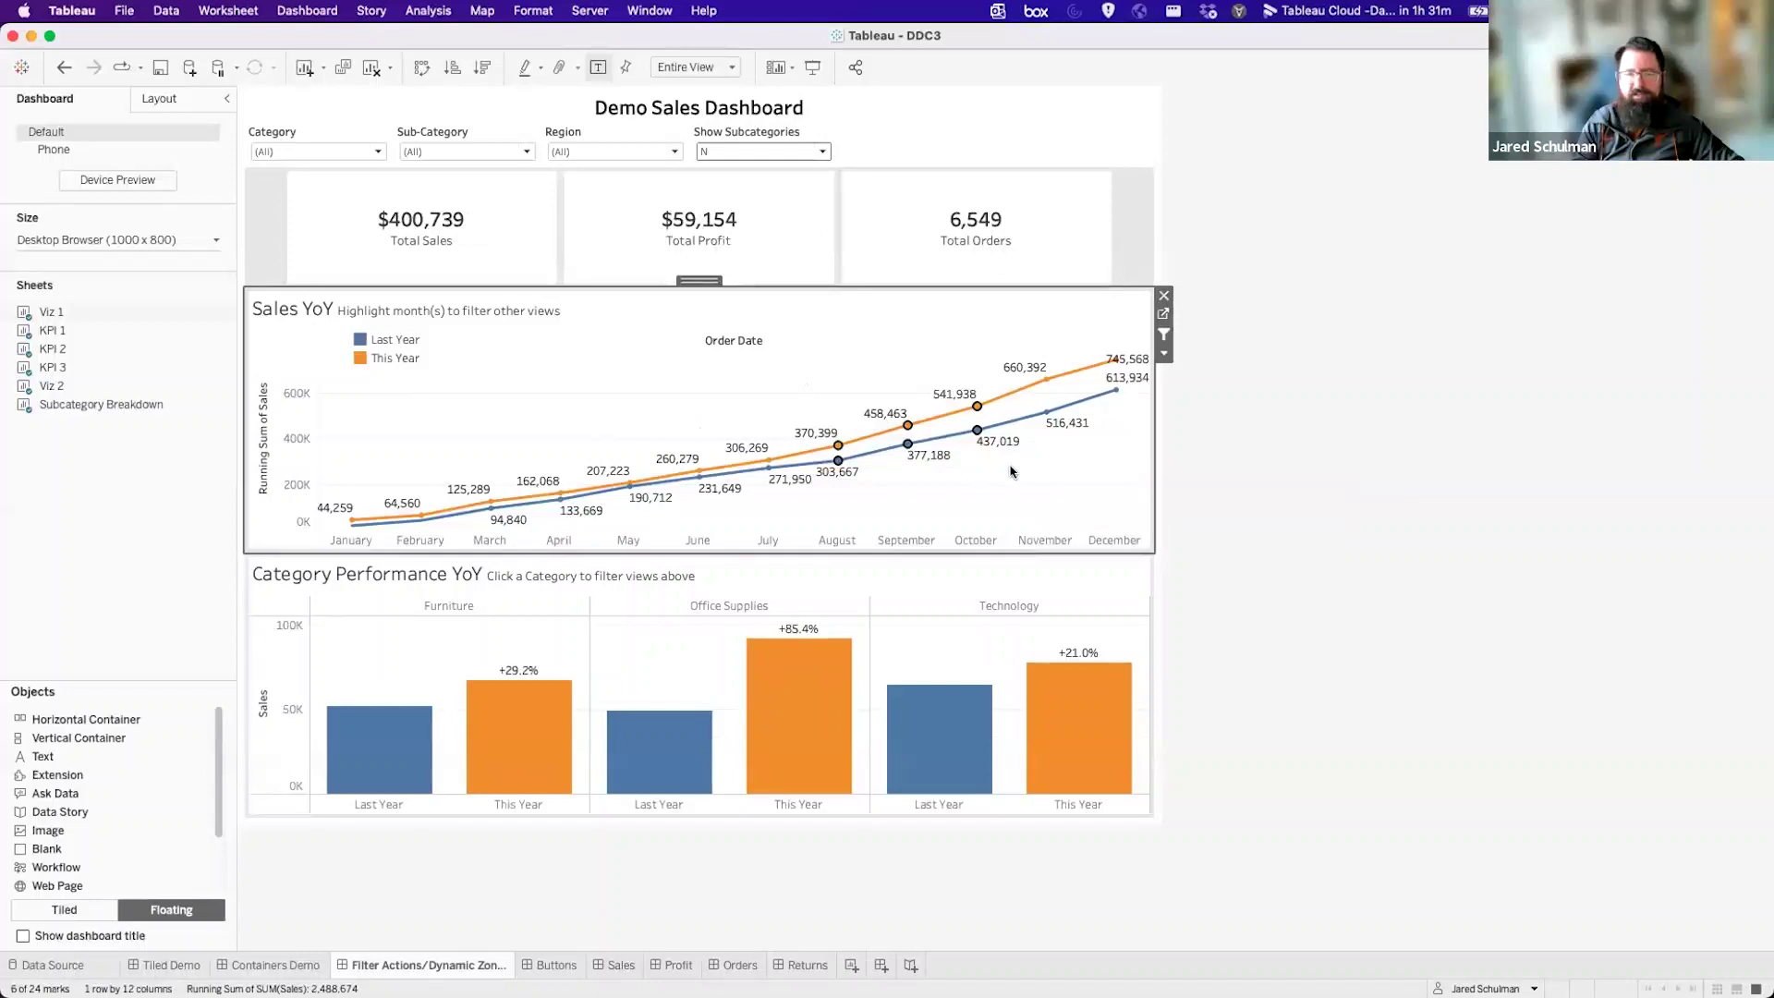
left_click(1143, 502)
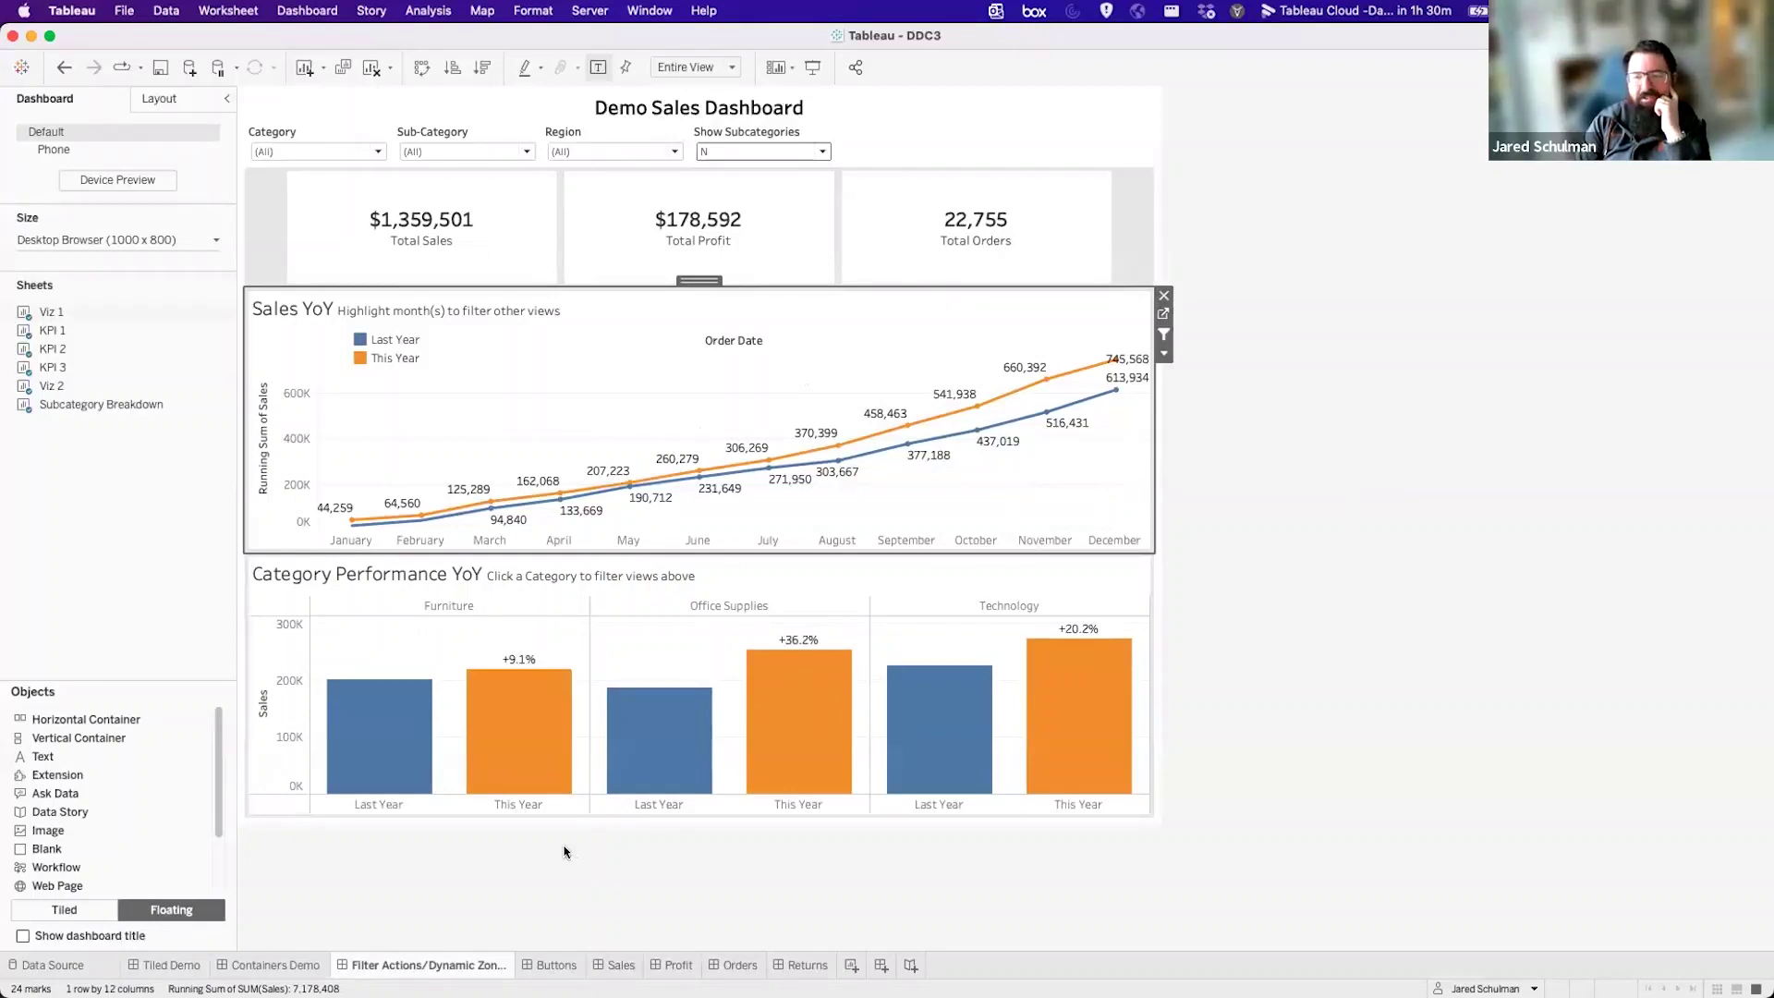
Open the Buttons dashboard, comparing its layout with the always-visible filter row on the Filter Actions/Dynamic Zone dashboard.
left_click(556, 964)
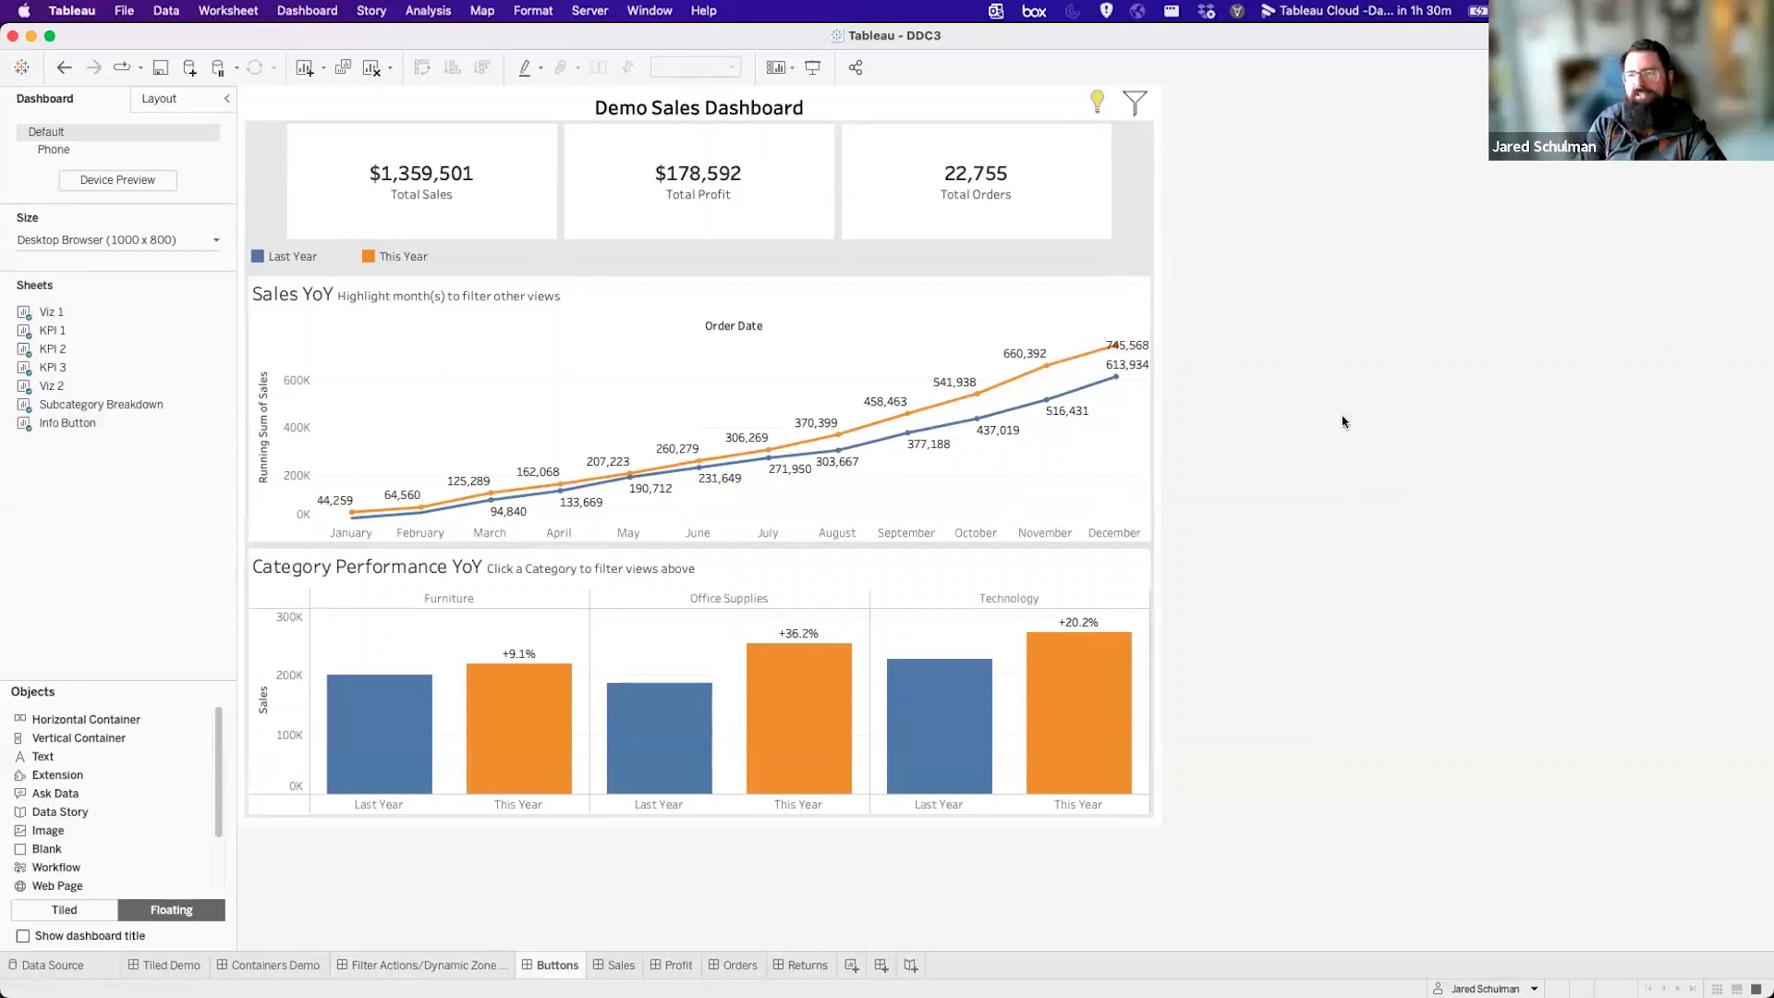
left_click(456, 965)
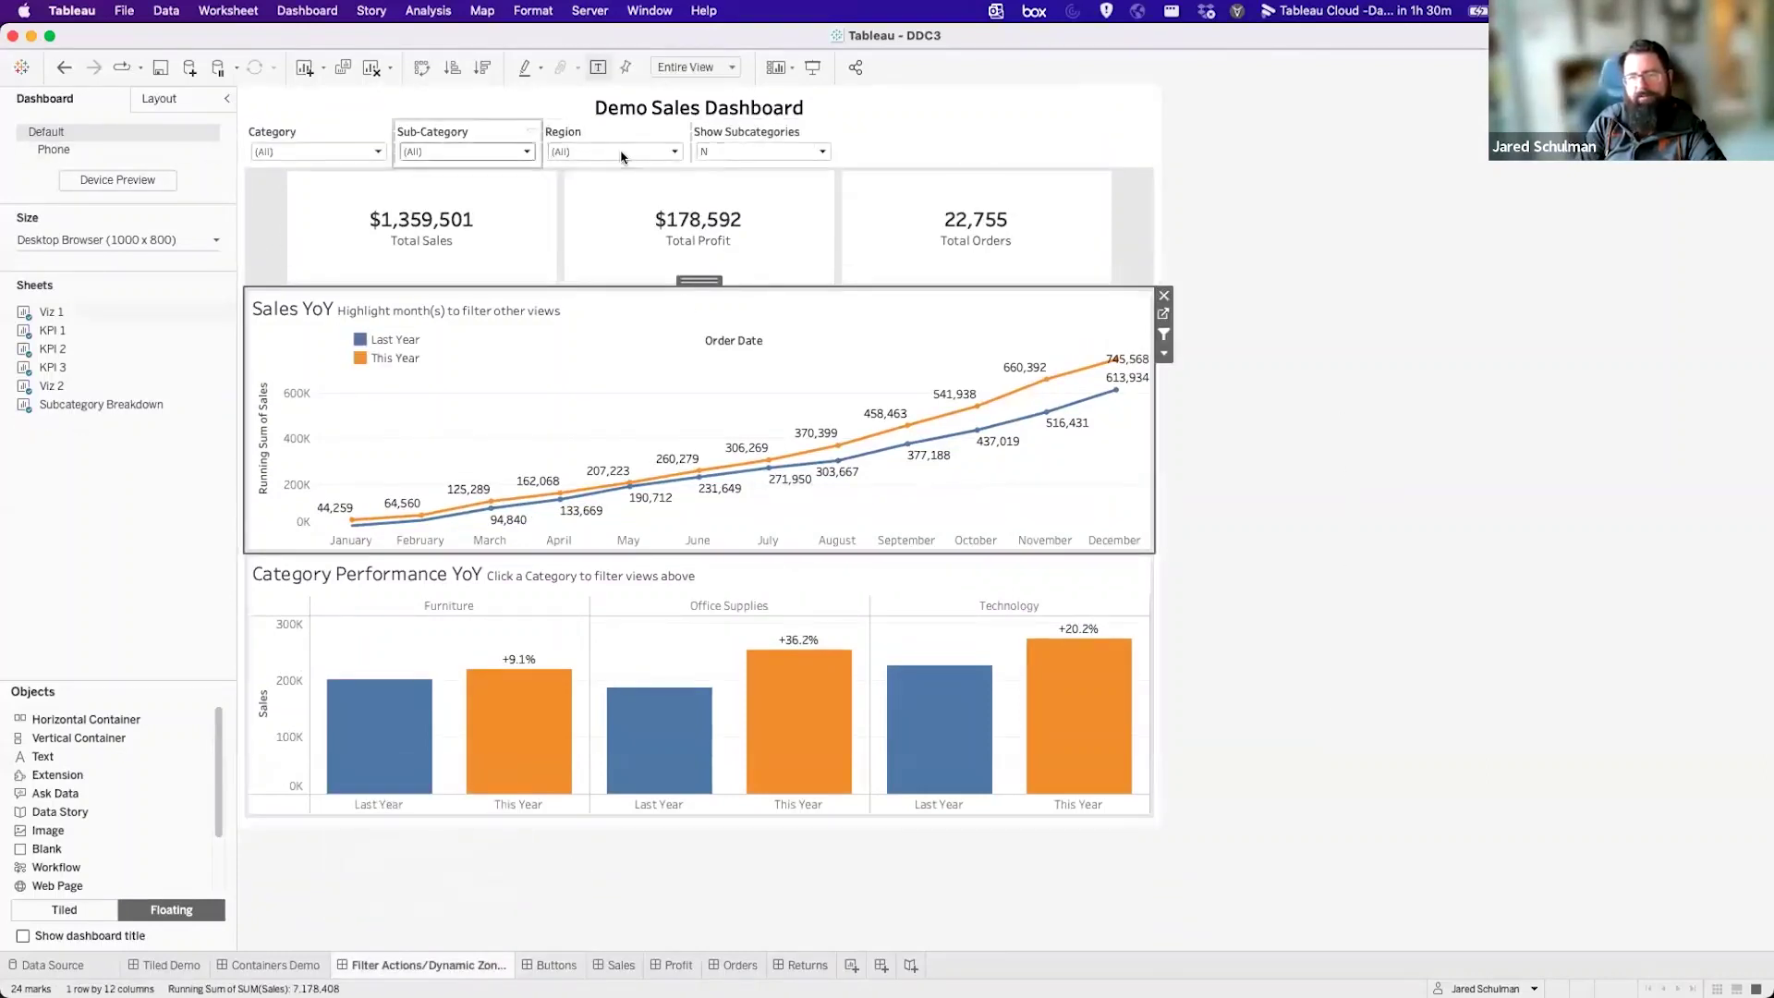
left_click(555, 965)
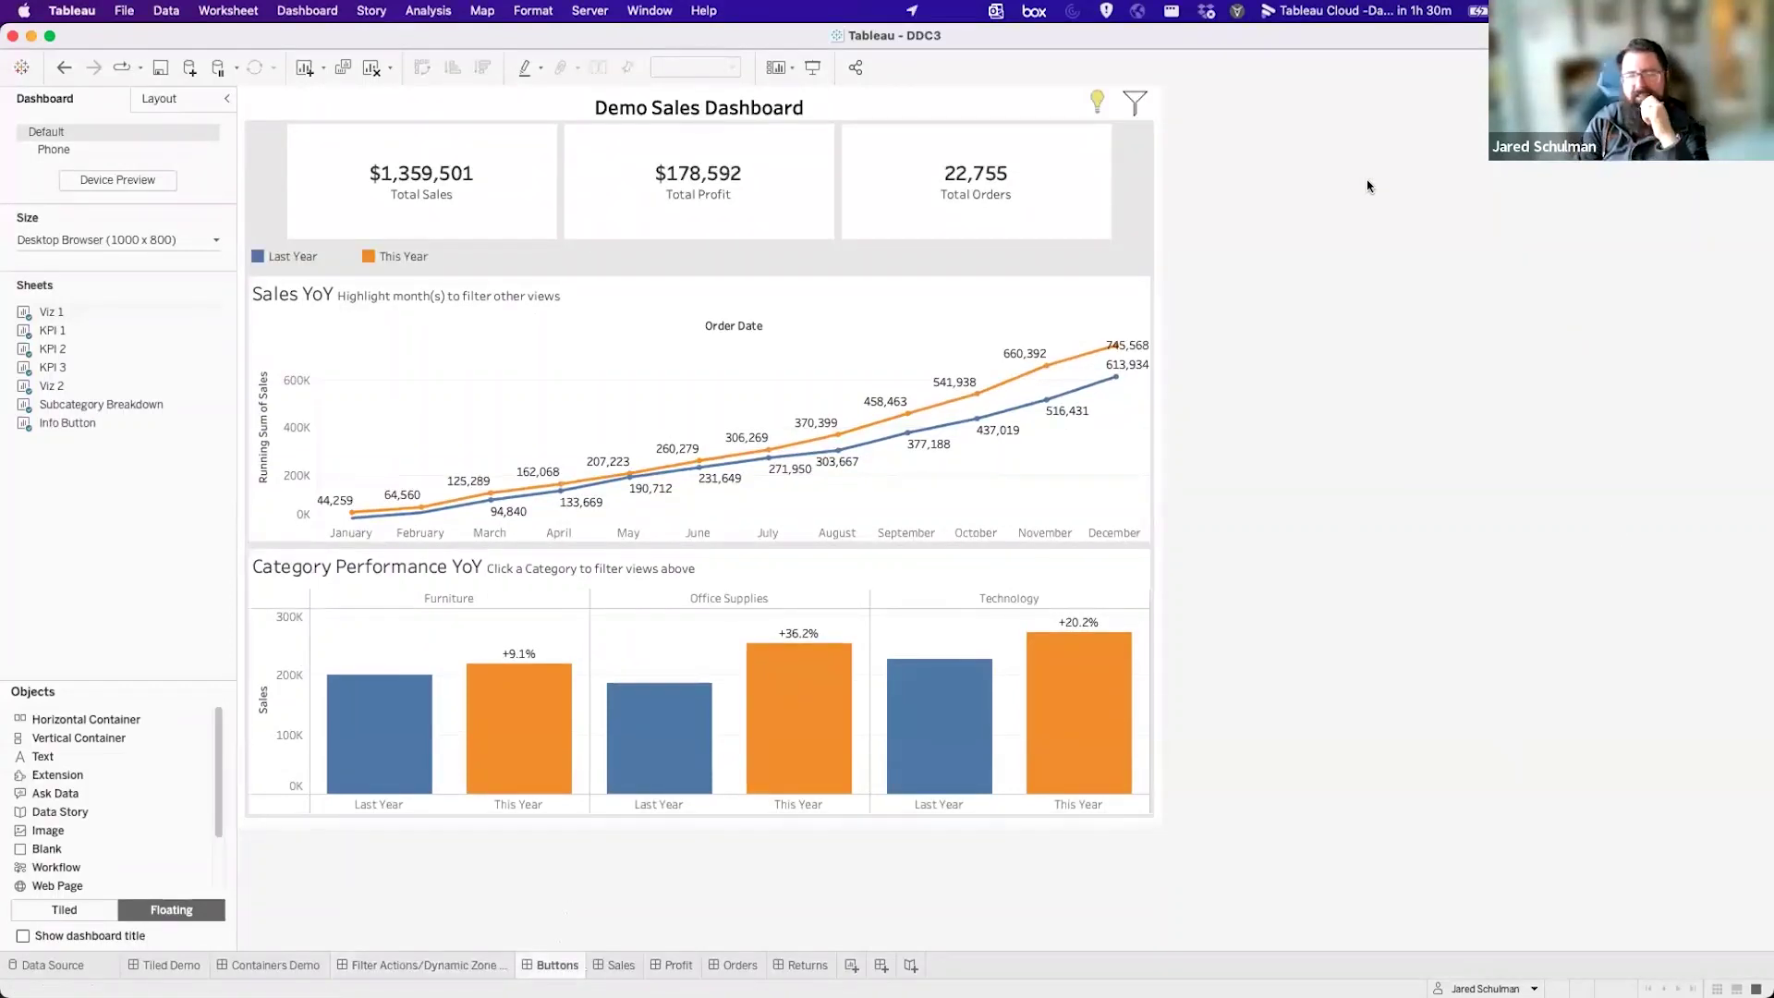
Show the hidden filter row with the funnel button and inspect the container that holds the filters.
left_click(1136, 110)
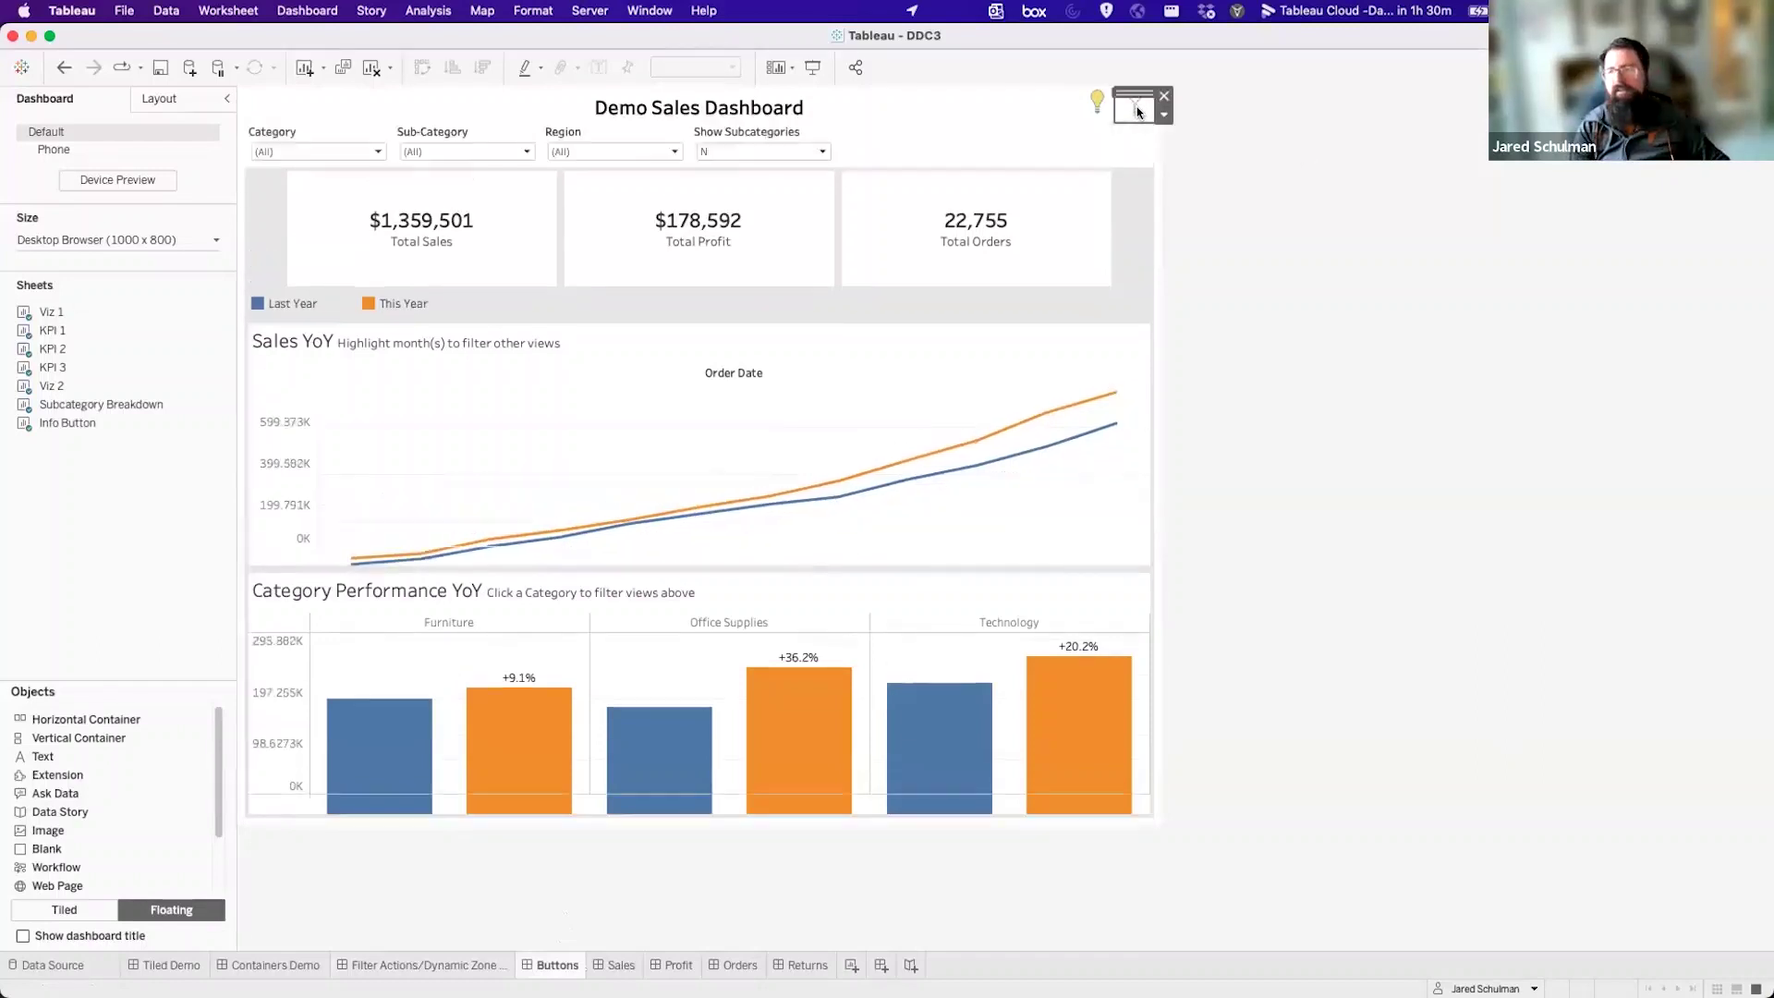
left_click(1137, 106)
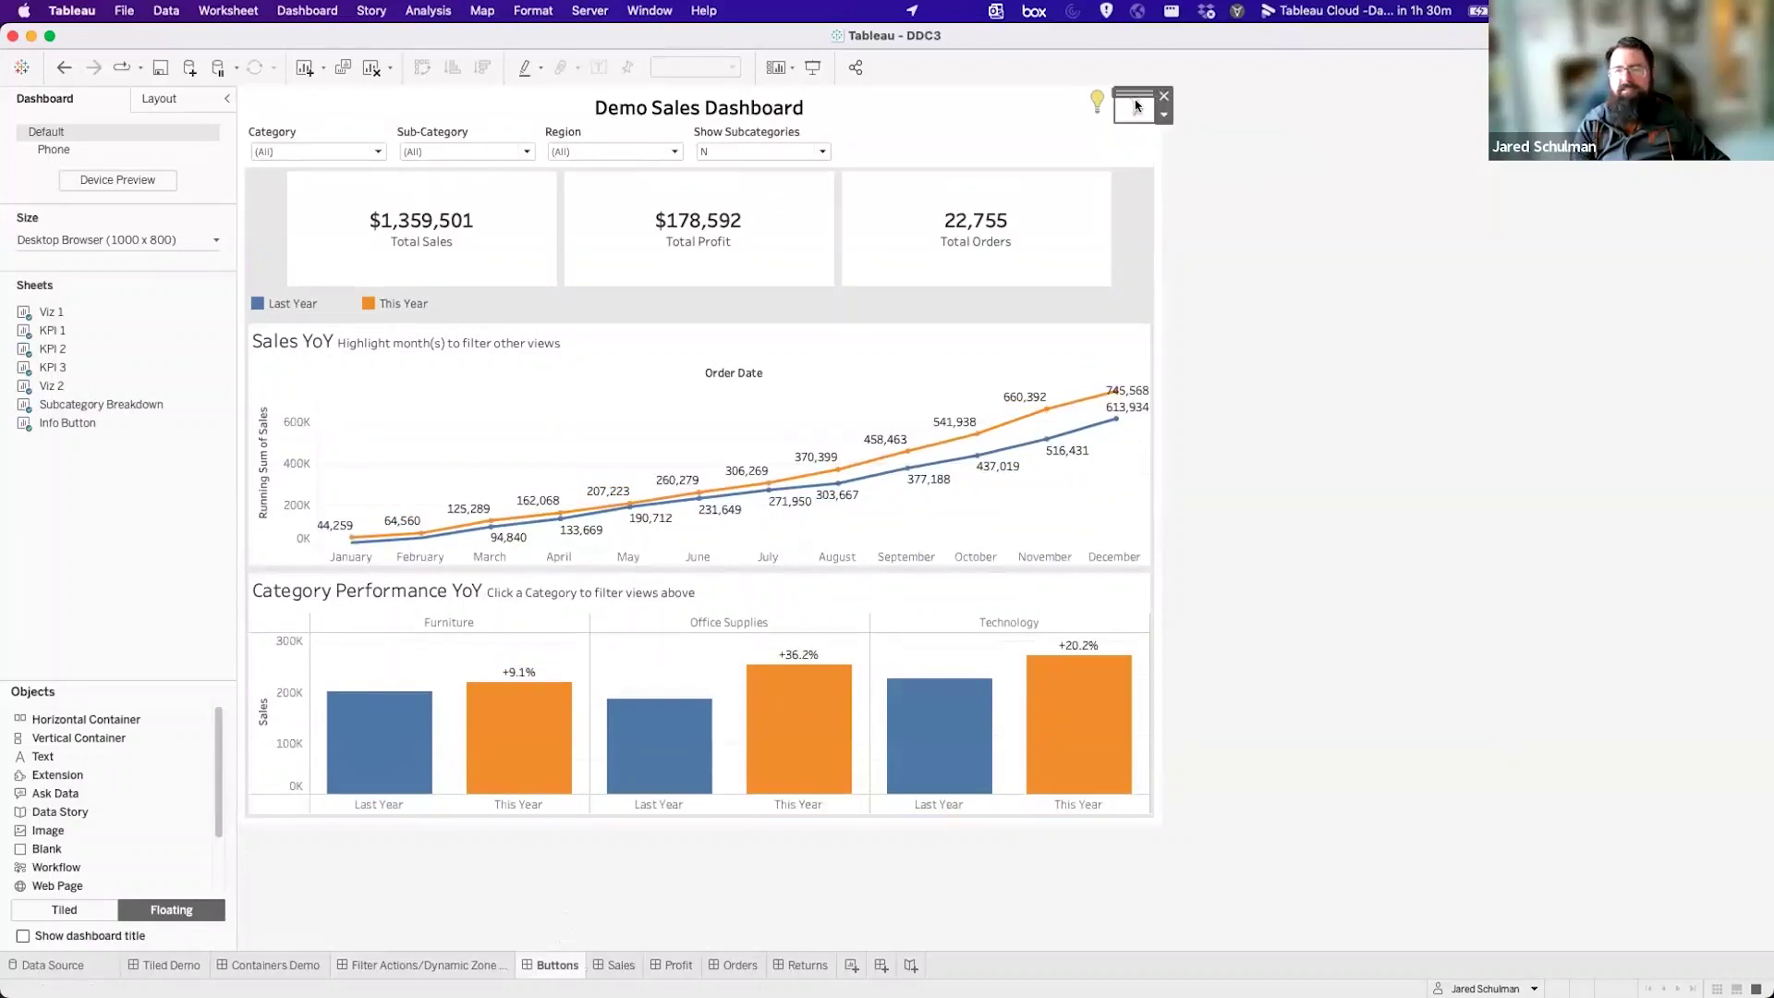
left_click(1137, 105)
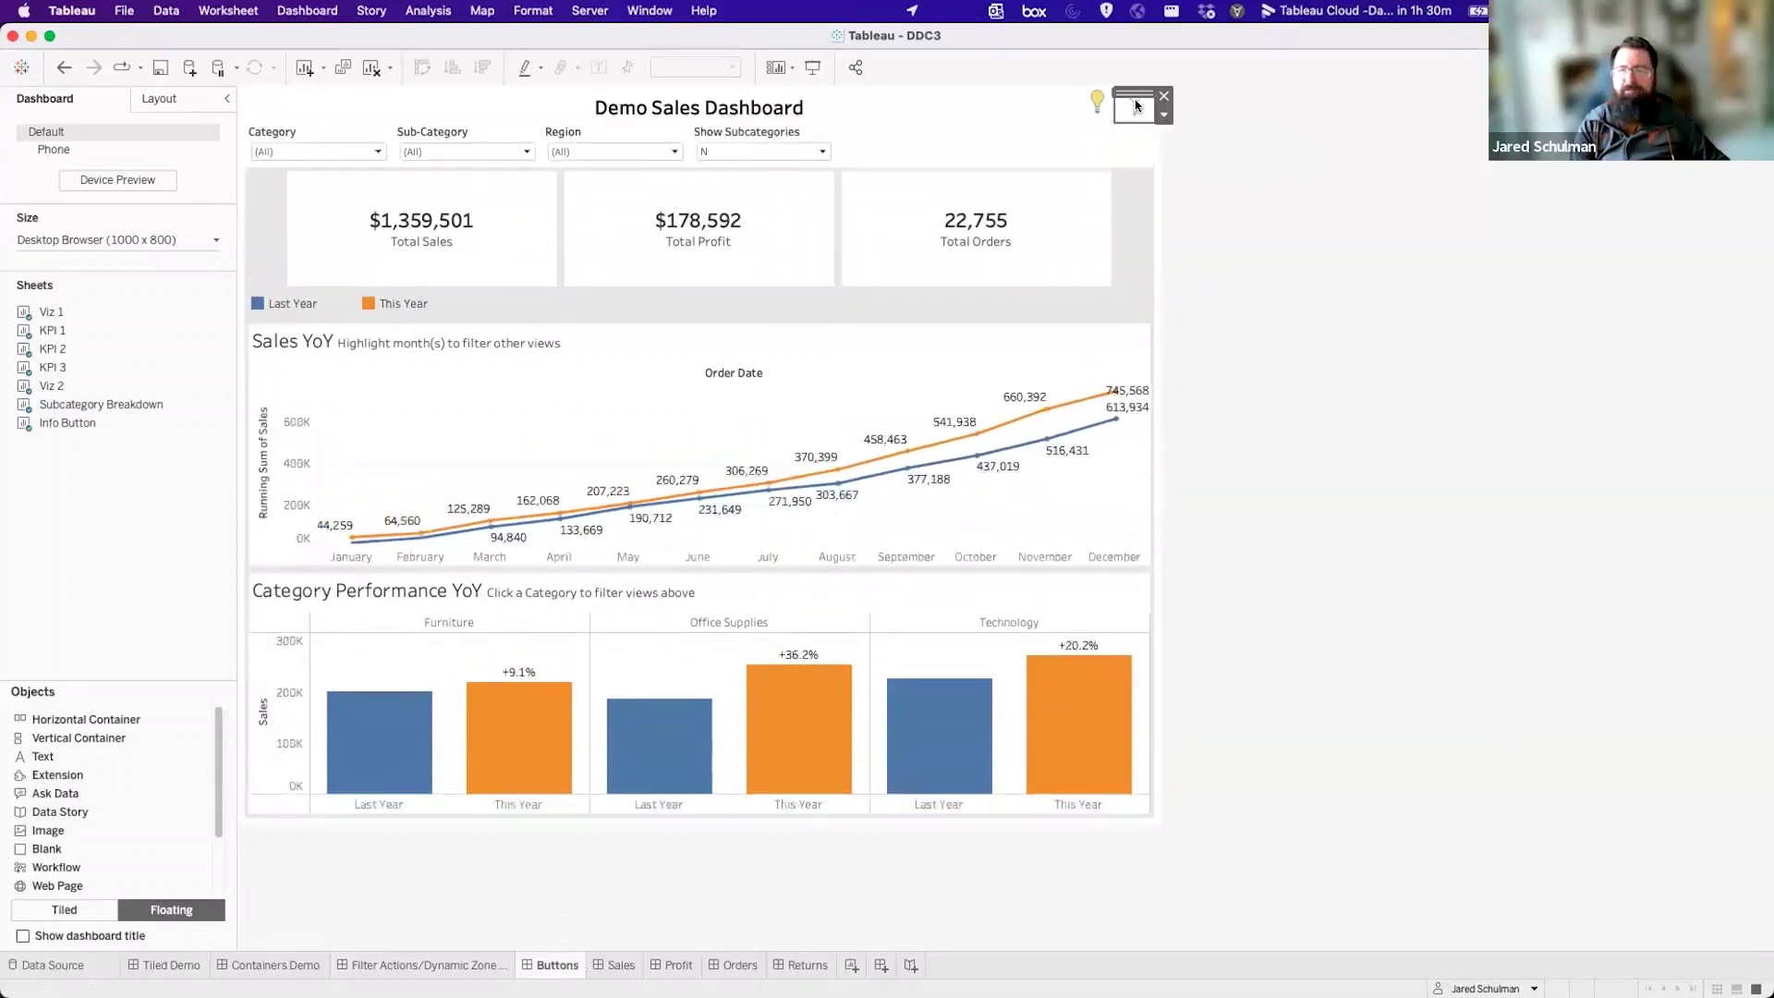
left_click(1136, 106)
left_click(1136, 105)
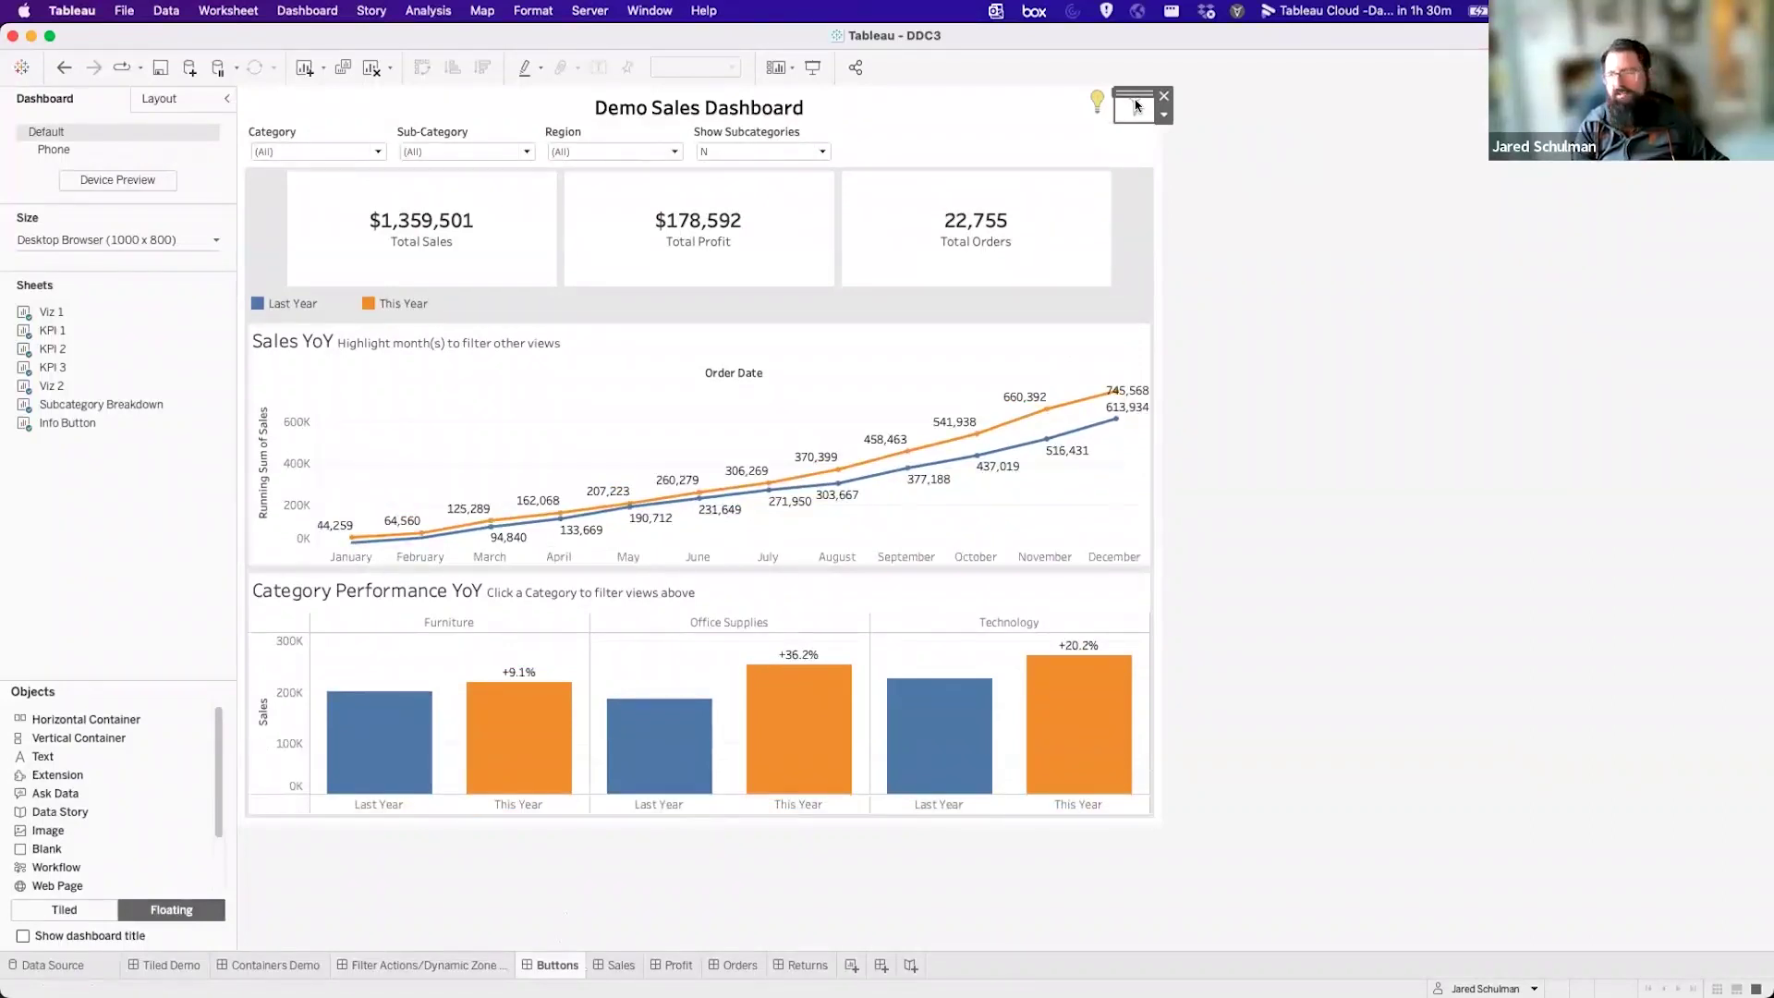
left_click(467, 139)
left_click(1005, 153)
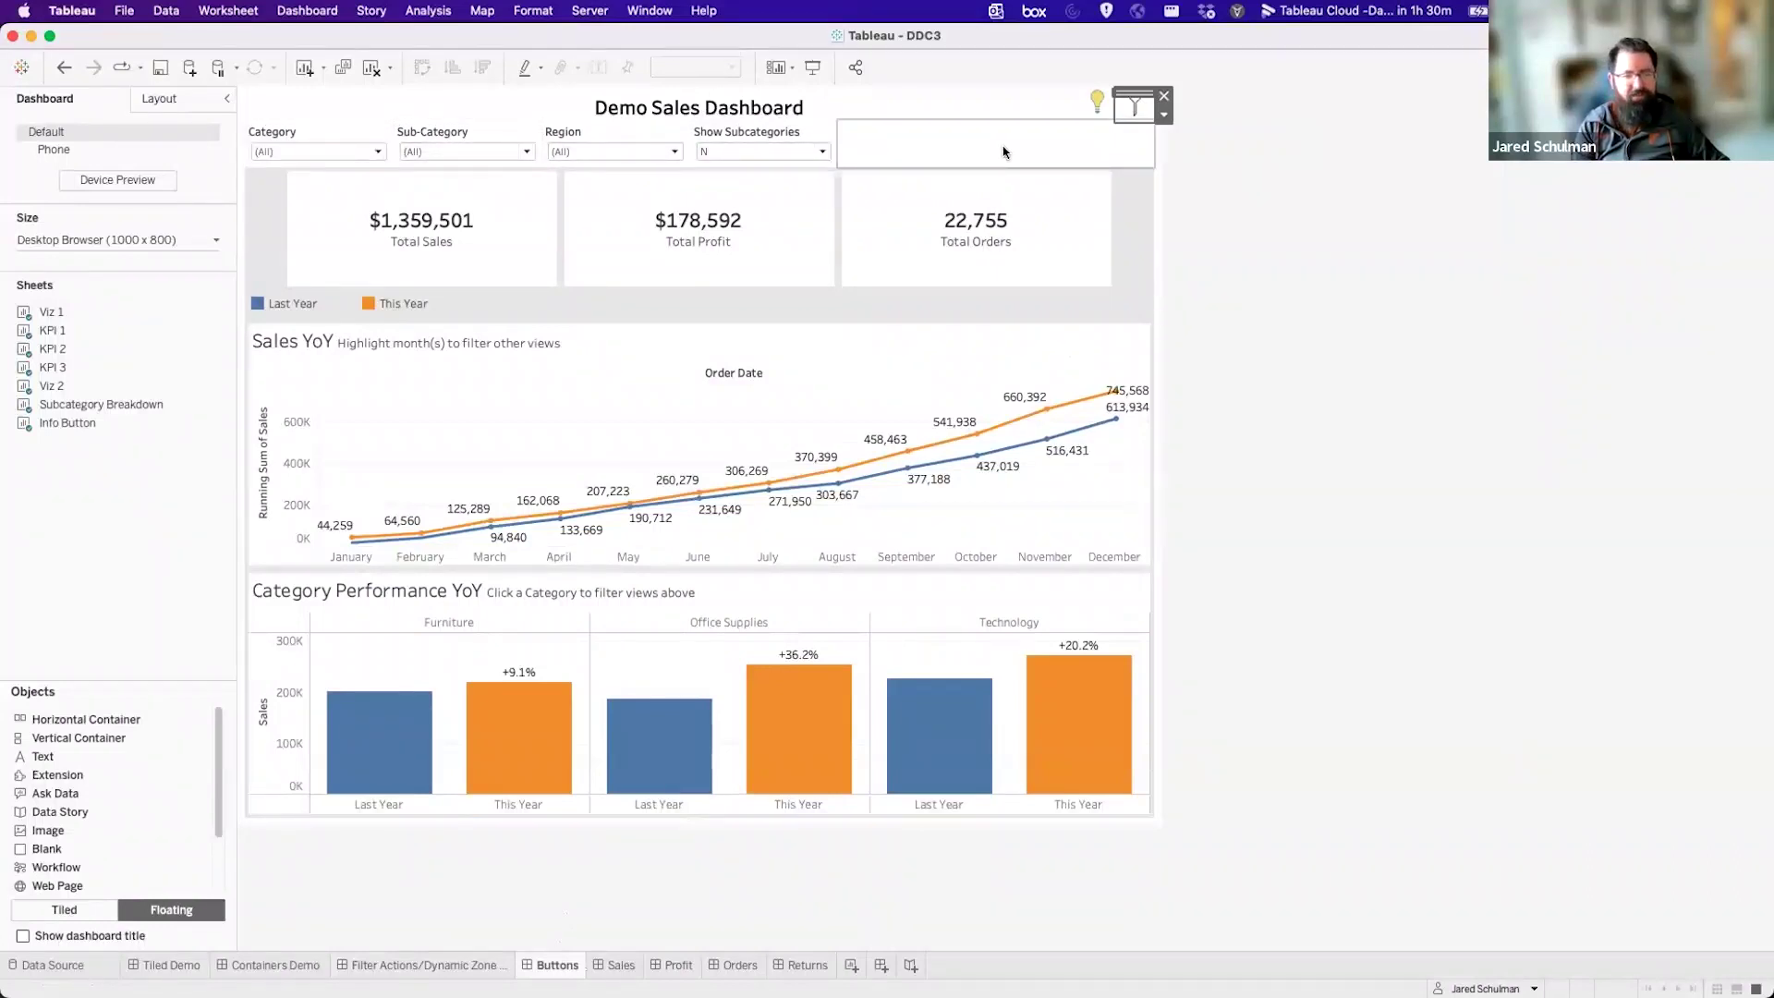
left_click(924, 185)
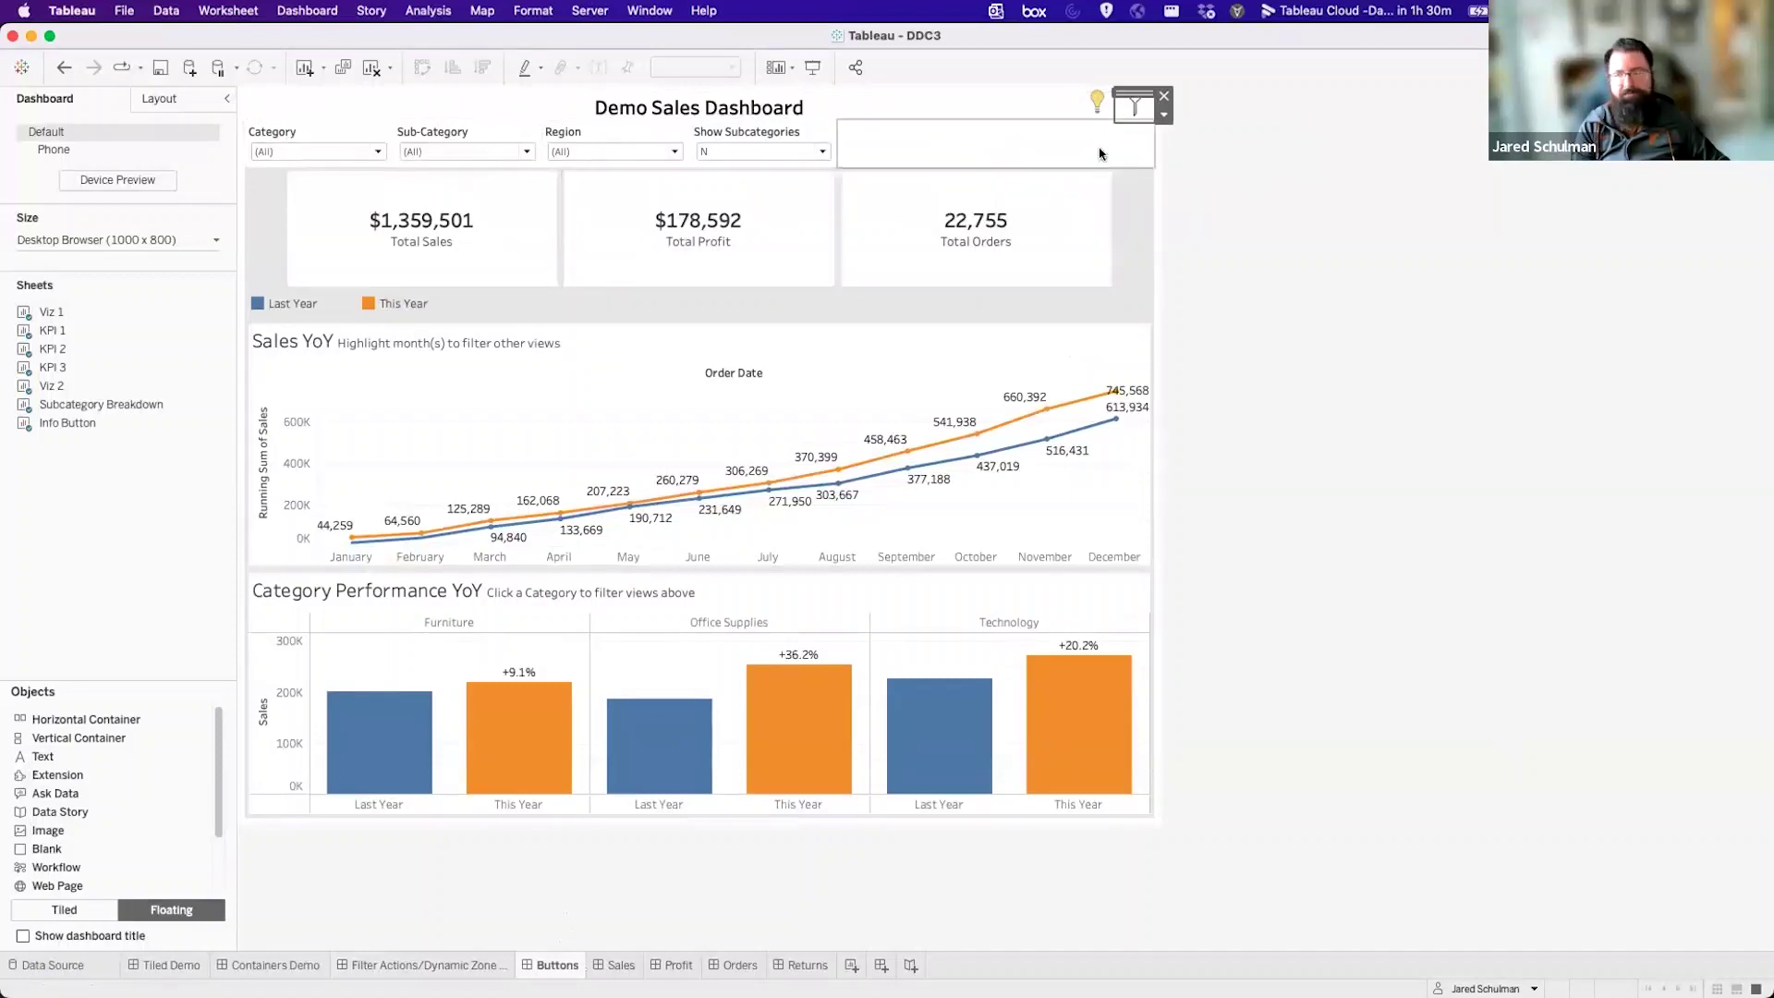
Test the funnel button by hiding and showing the filter row twice.
left_click(1137, 109, "alt")
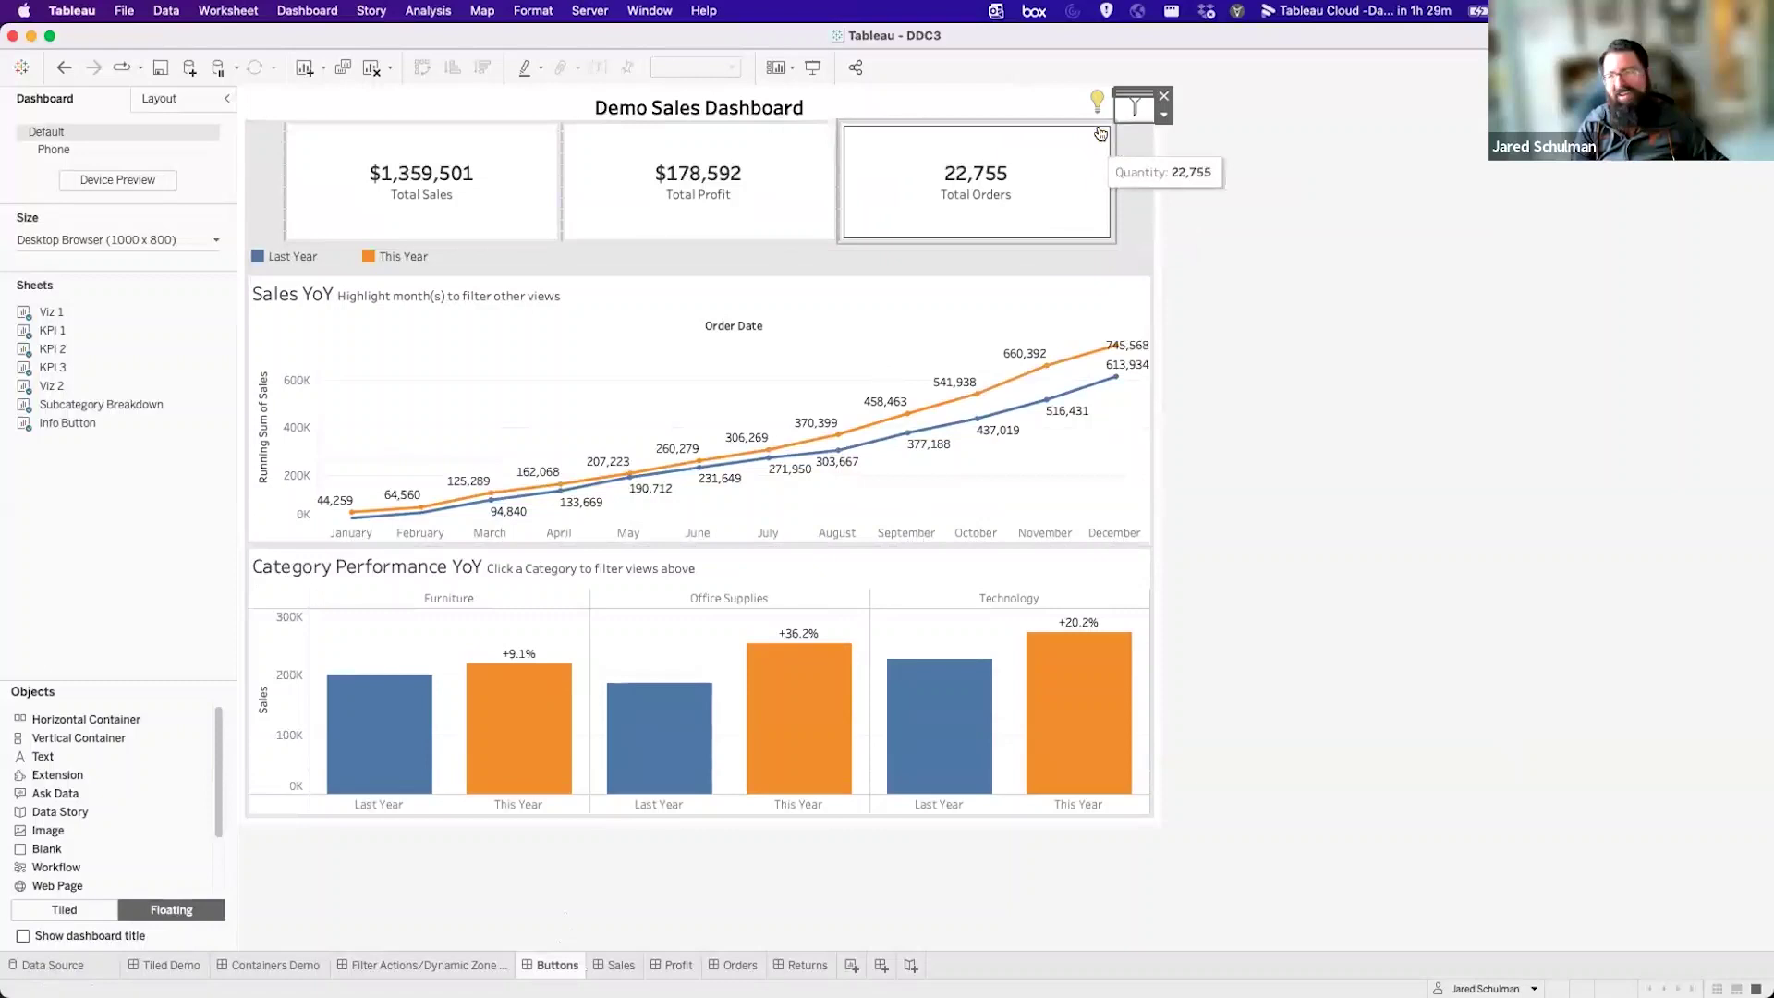
left_click(1135, 106, "alt")
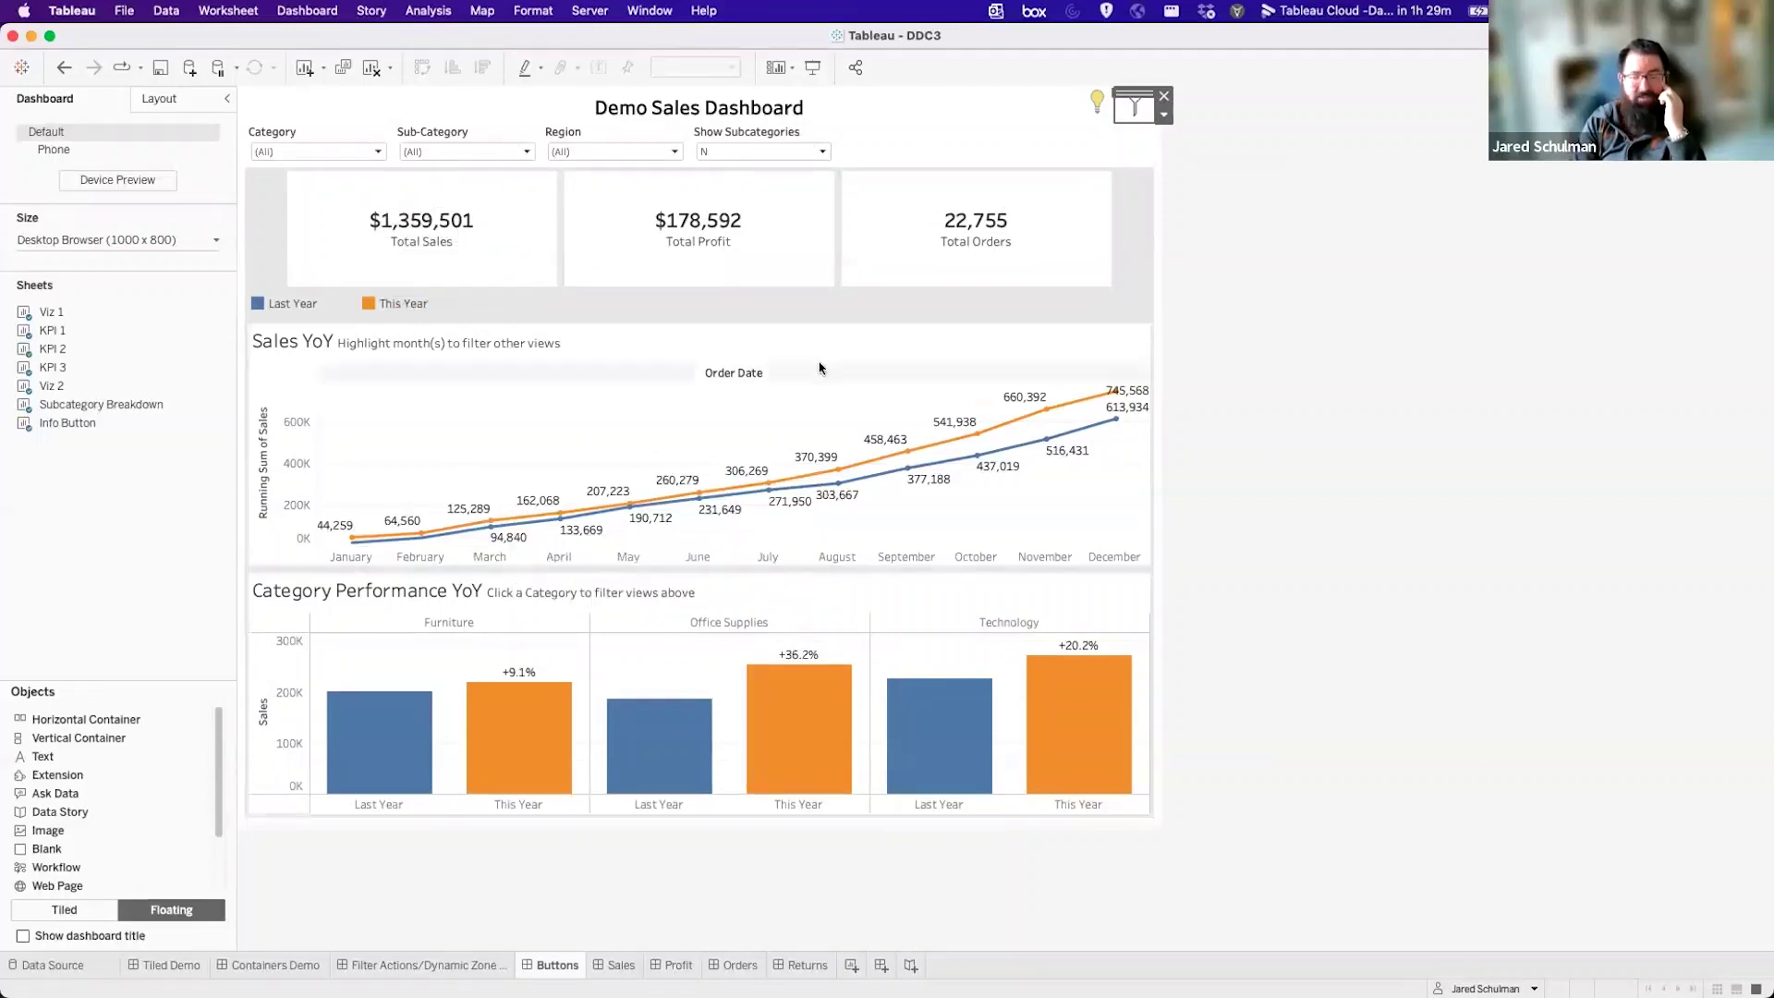
left_click(1135, 110, "alt")
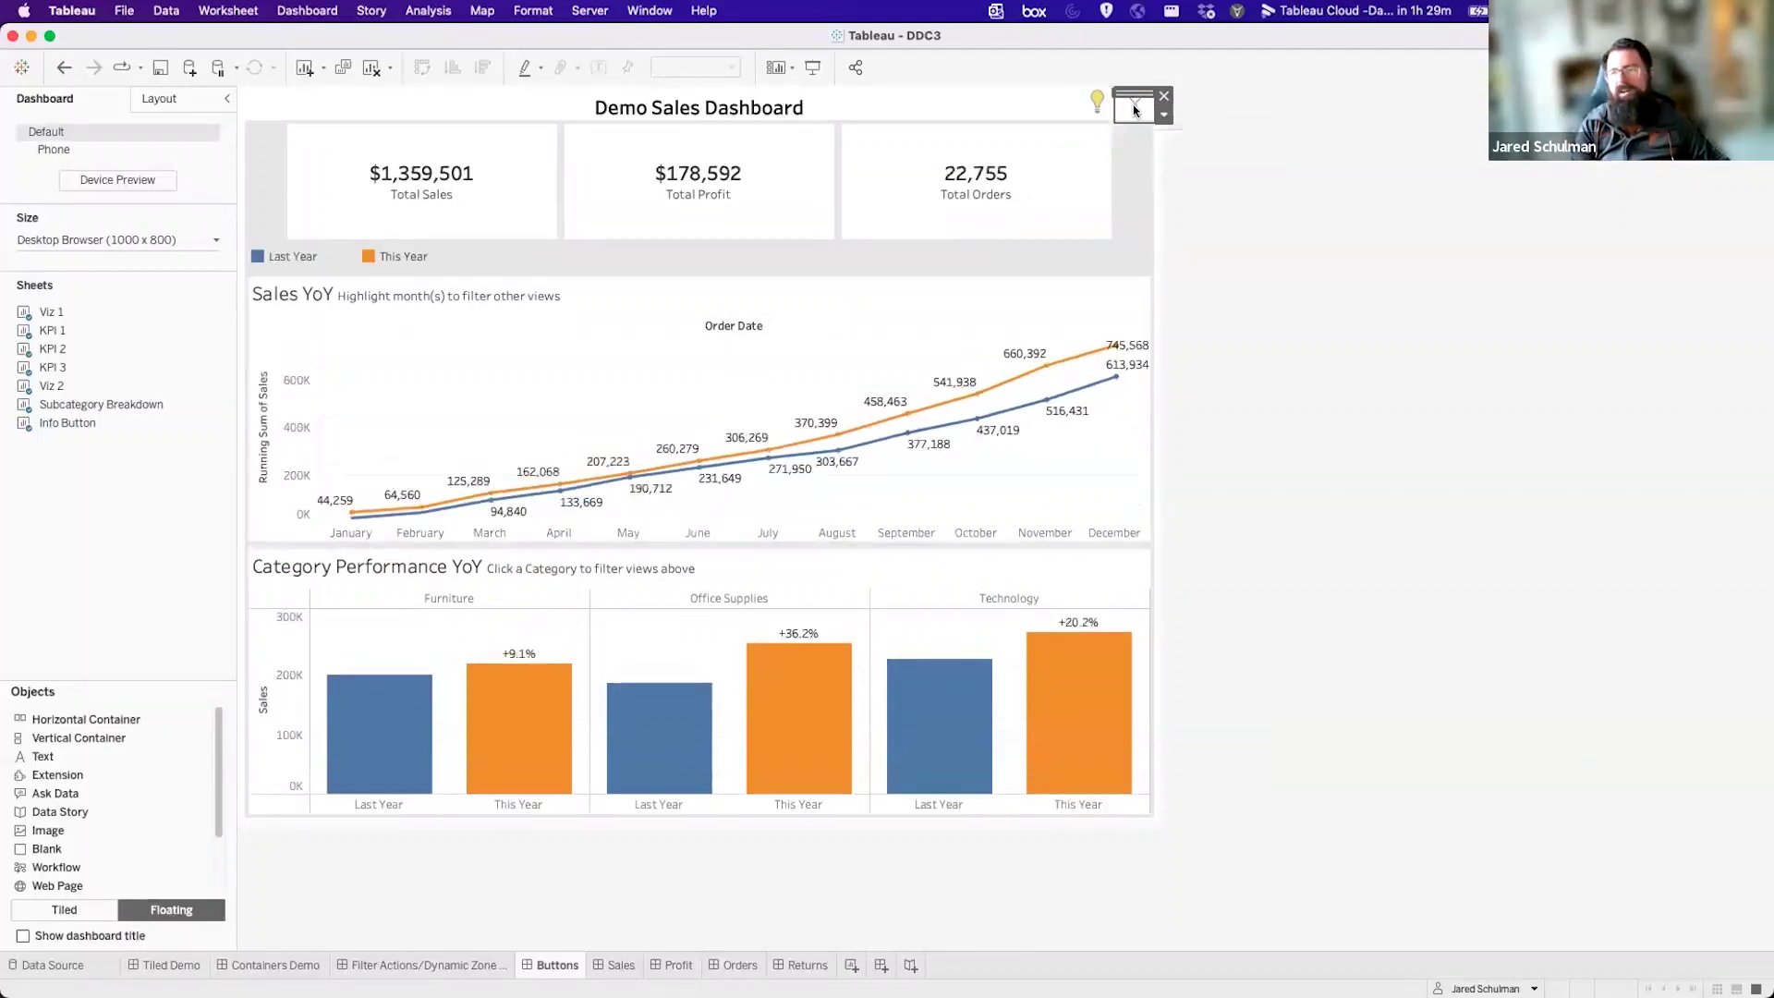
left_click(1134, 110, "alt")
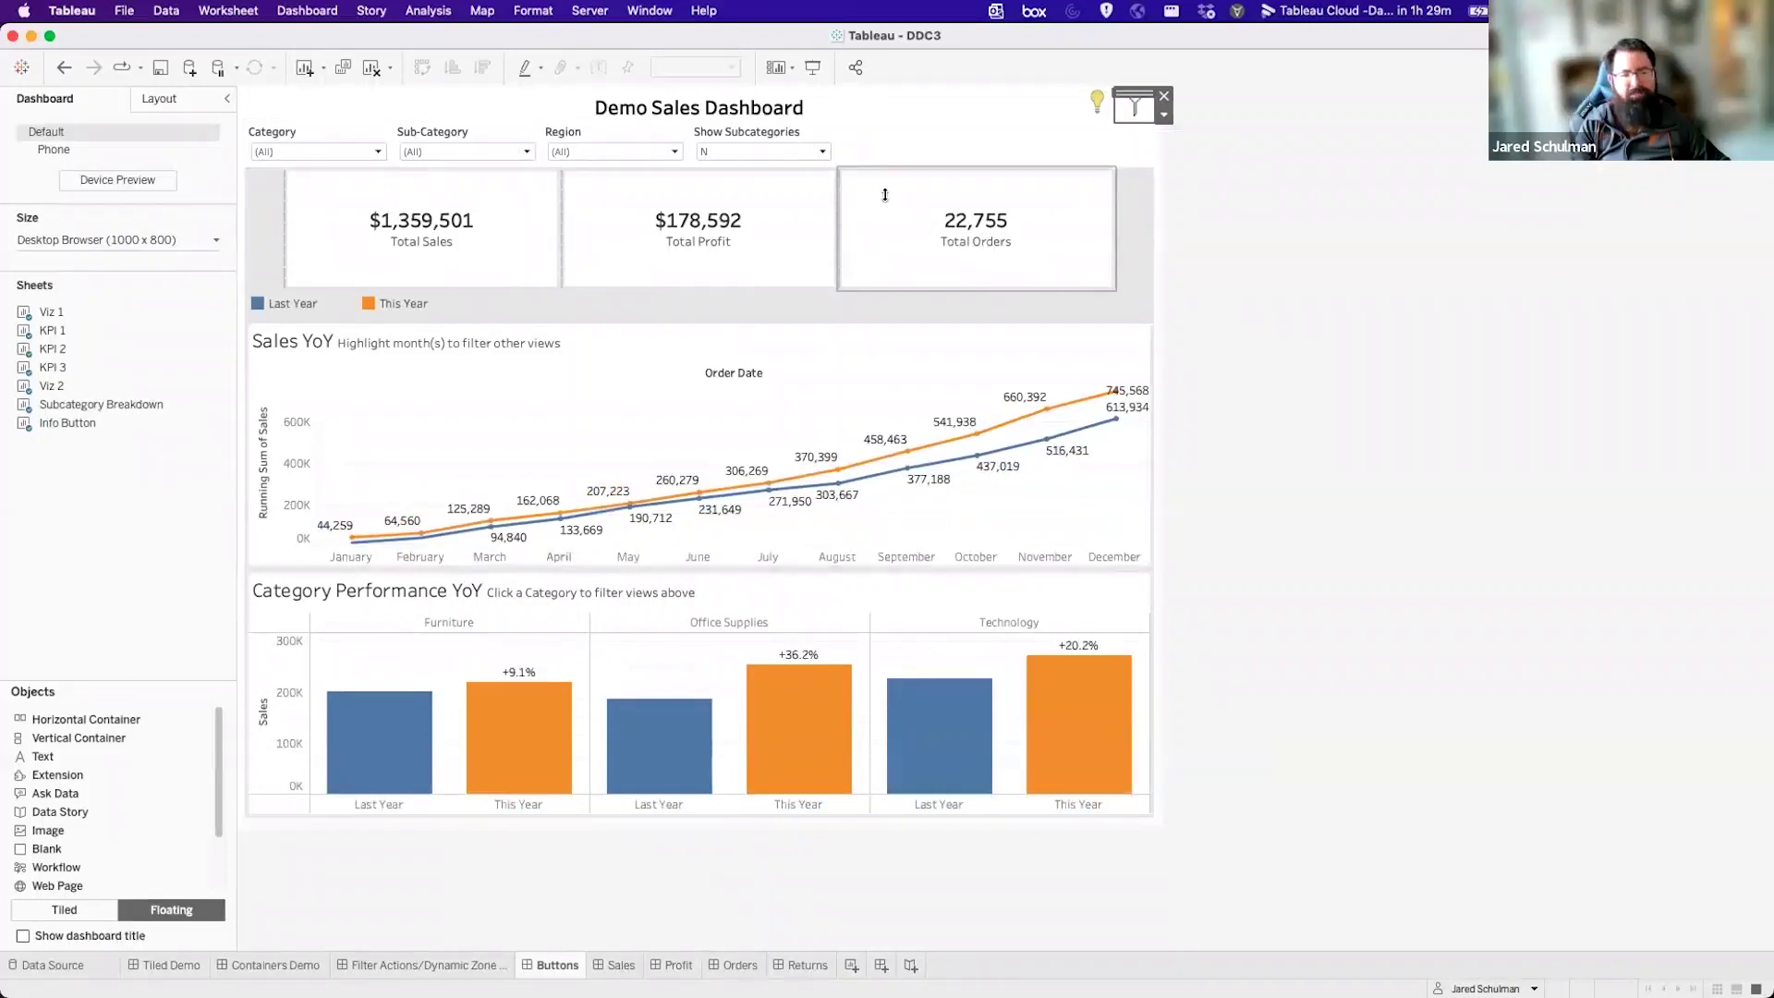
Add a show/hide button to the container holding the three KPI cards and place it just below the cards.
left_click(1043, 139)
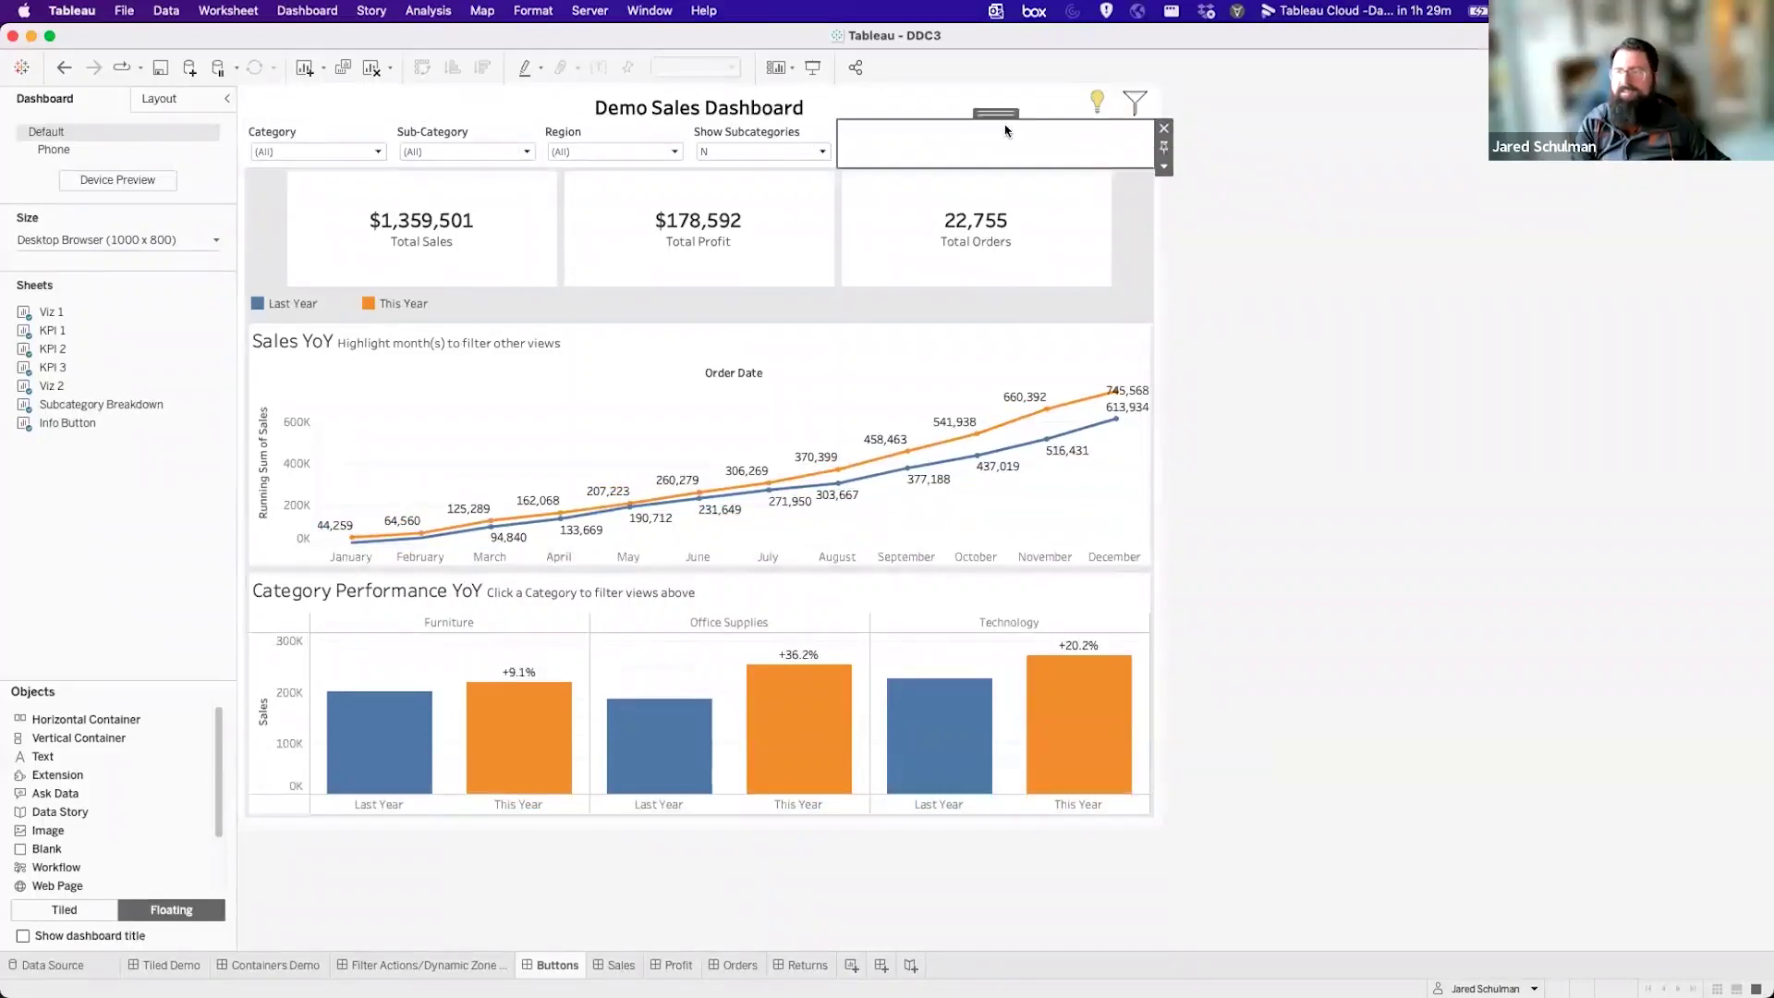
left_click(1135, 250)
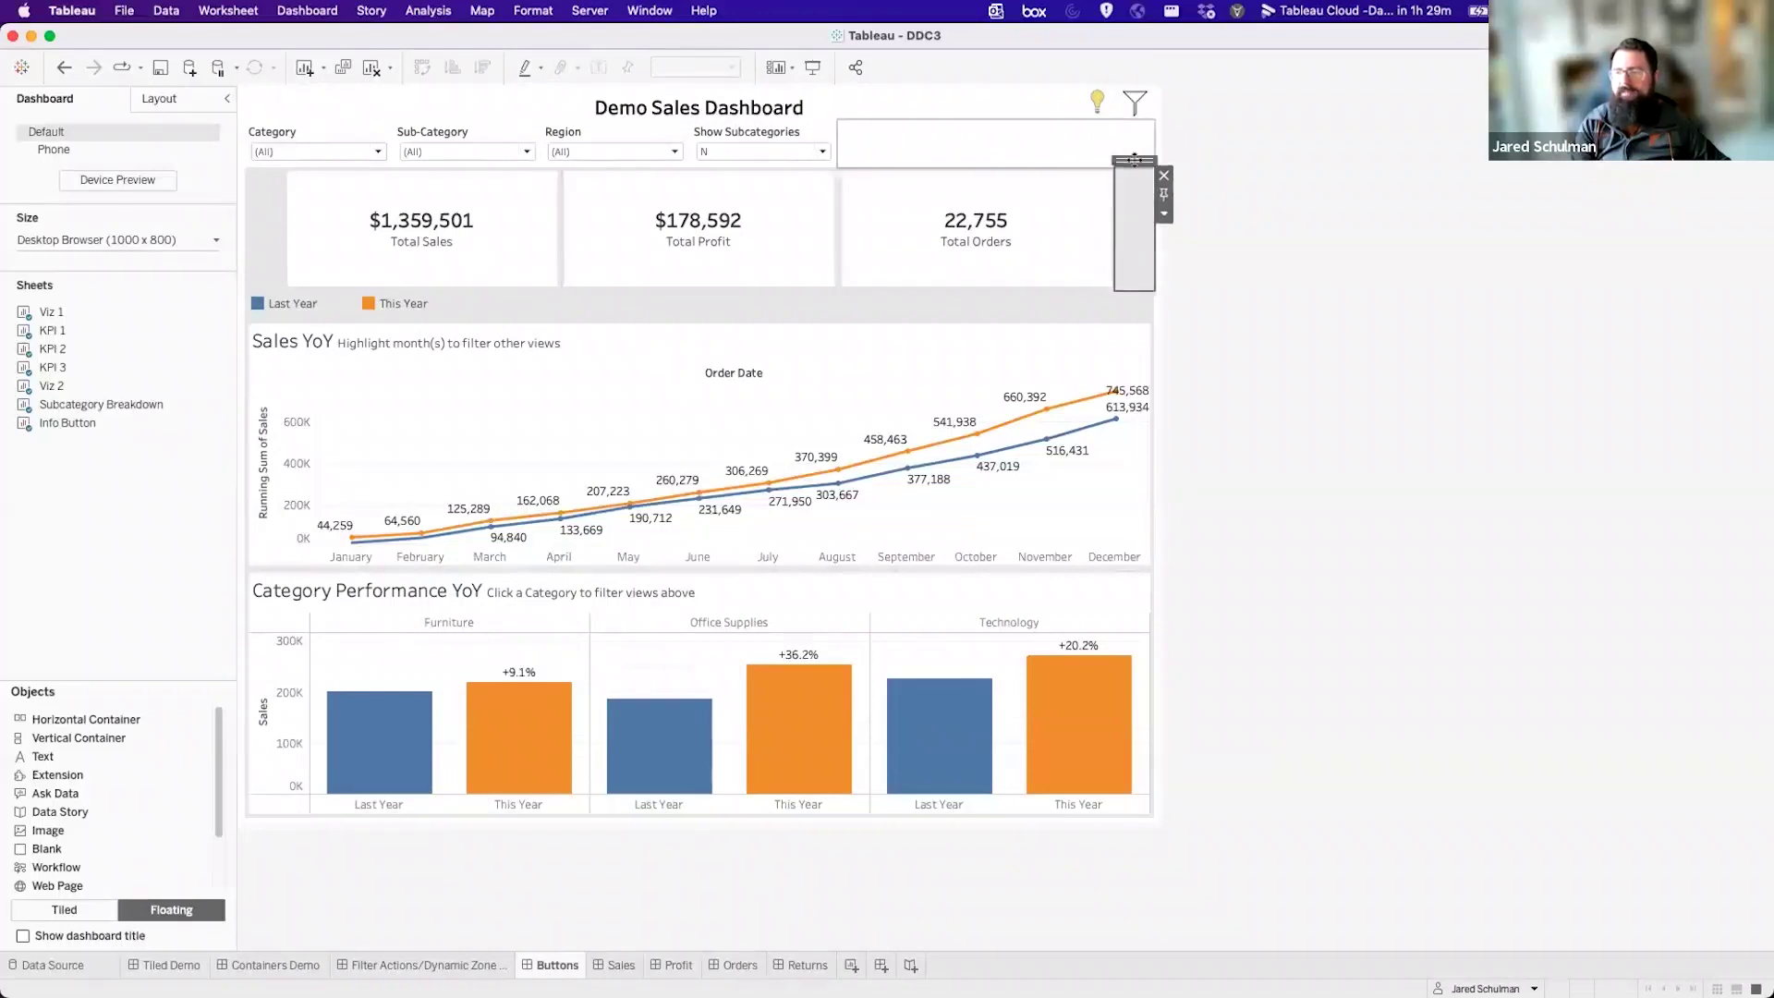
double_click(1134, 159)
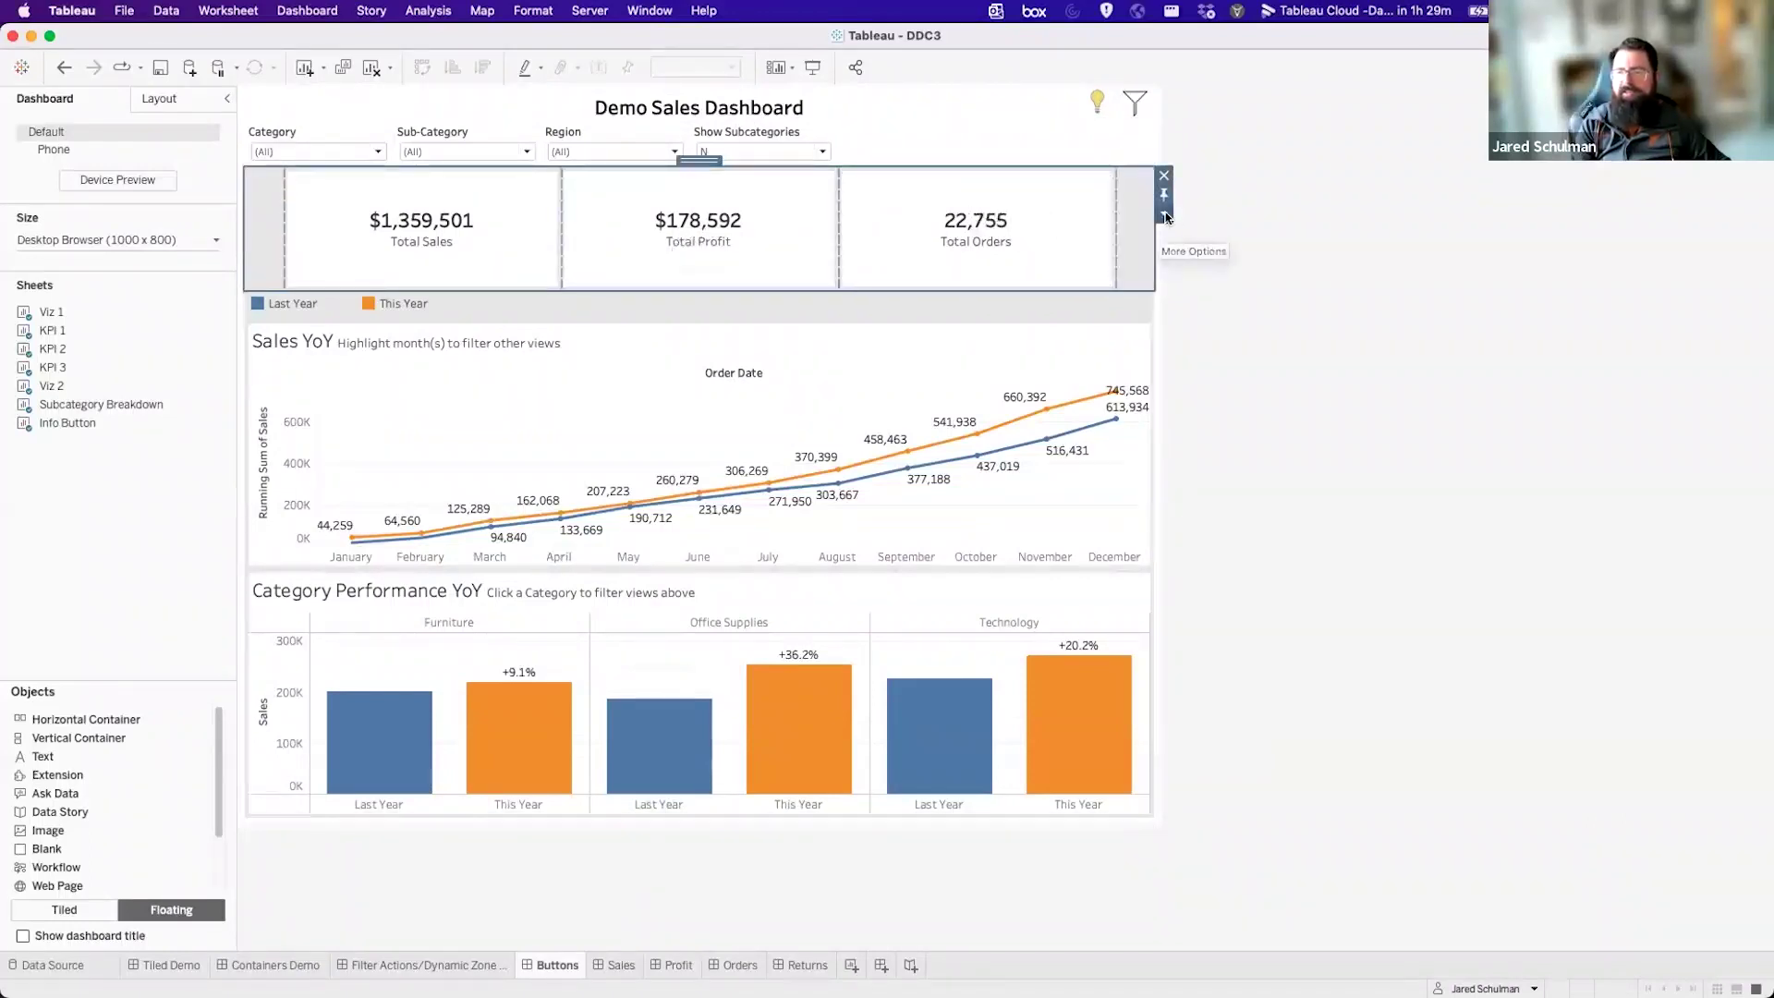
left_click(1165, 215)
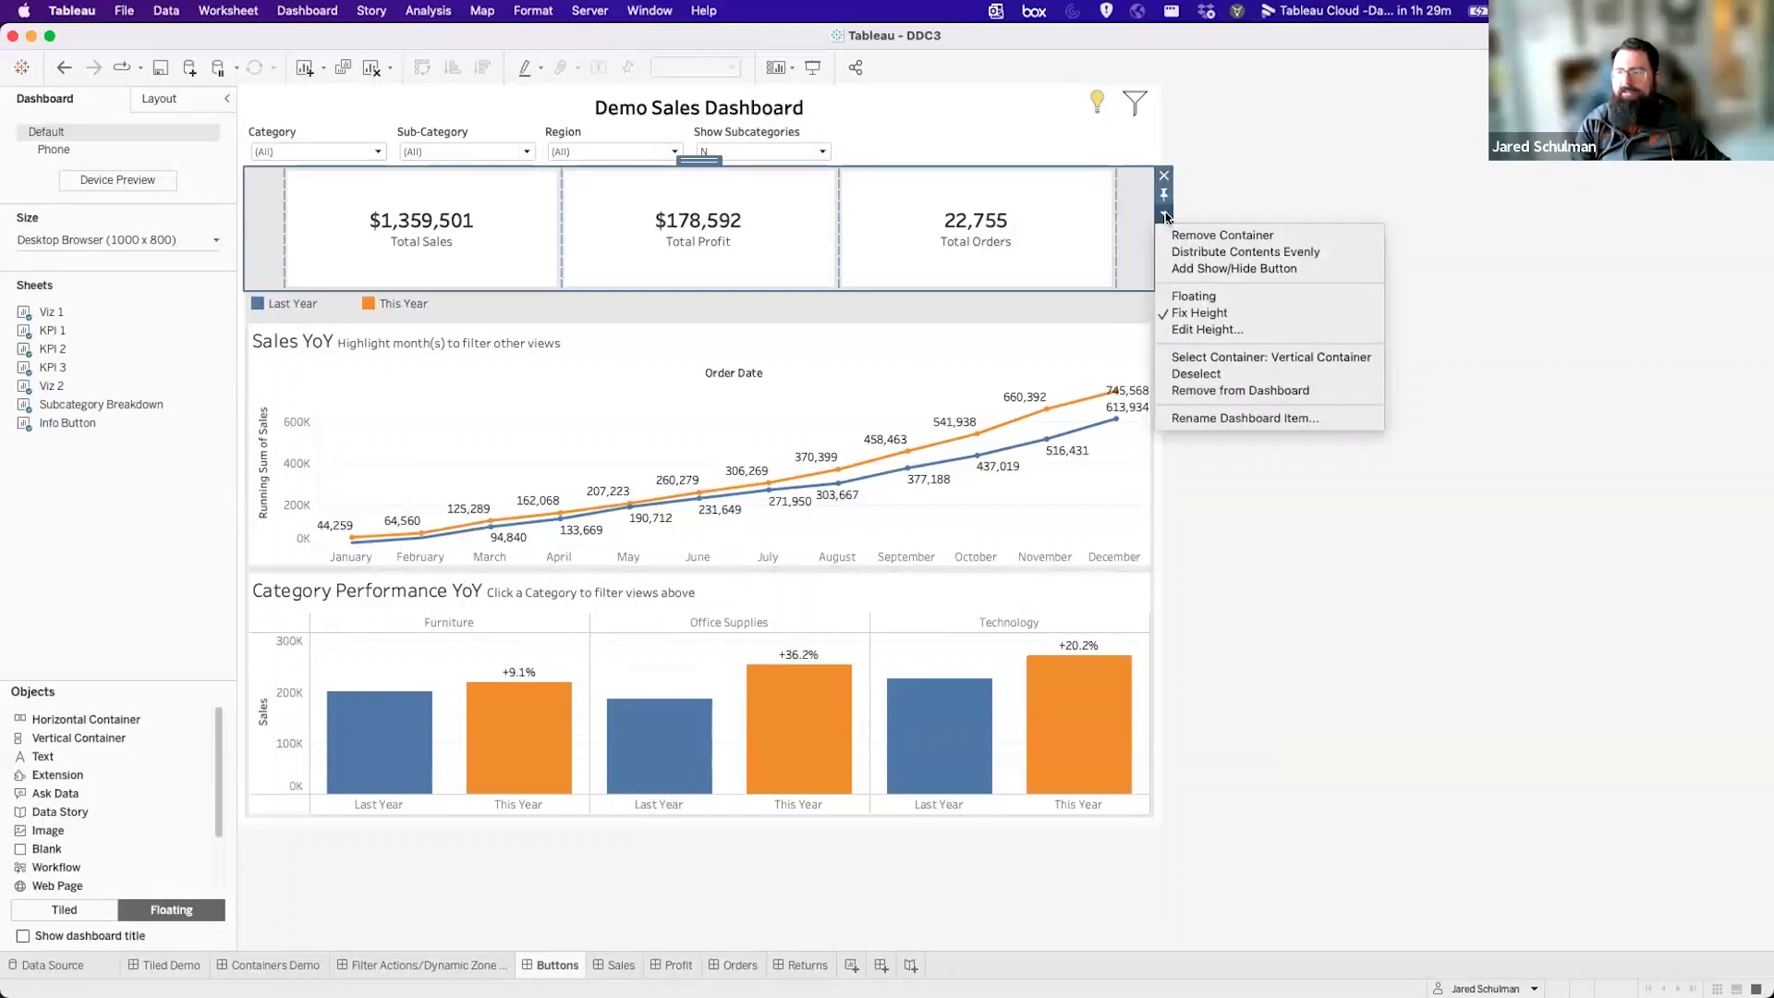
left_click(1309, 266)
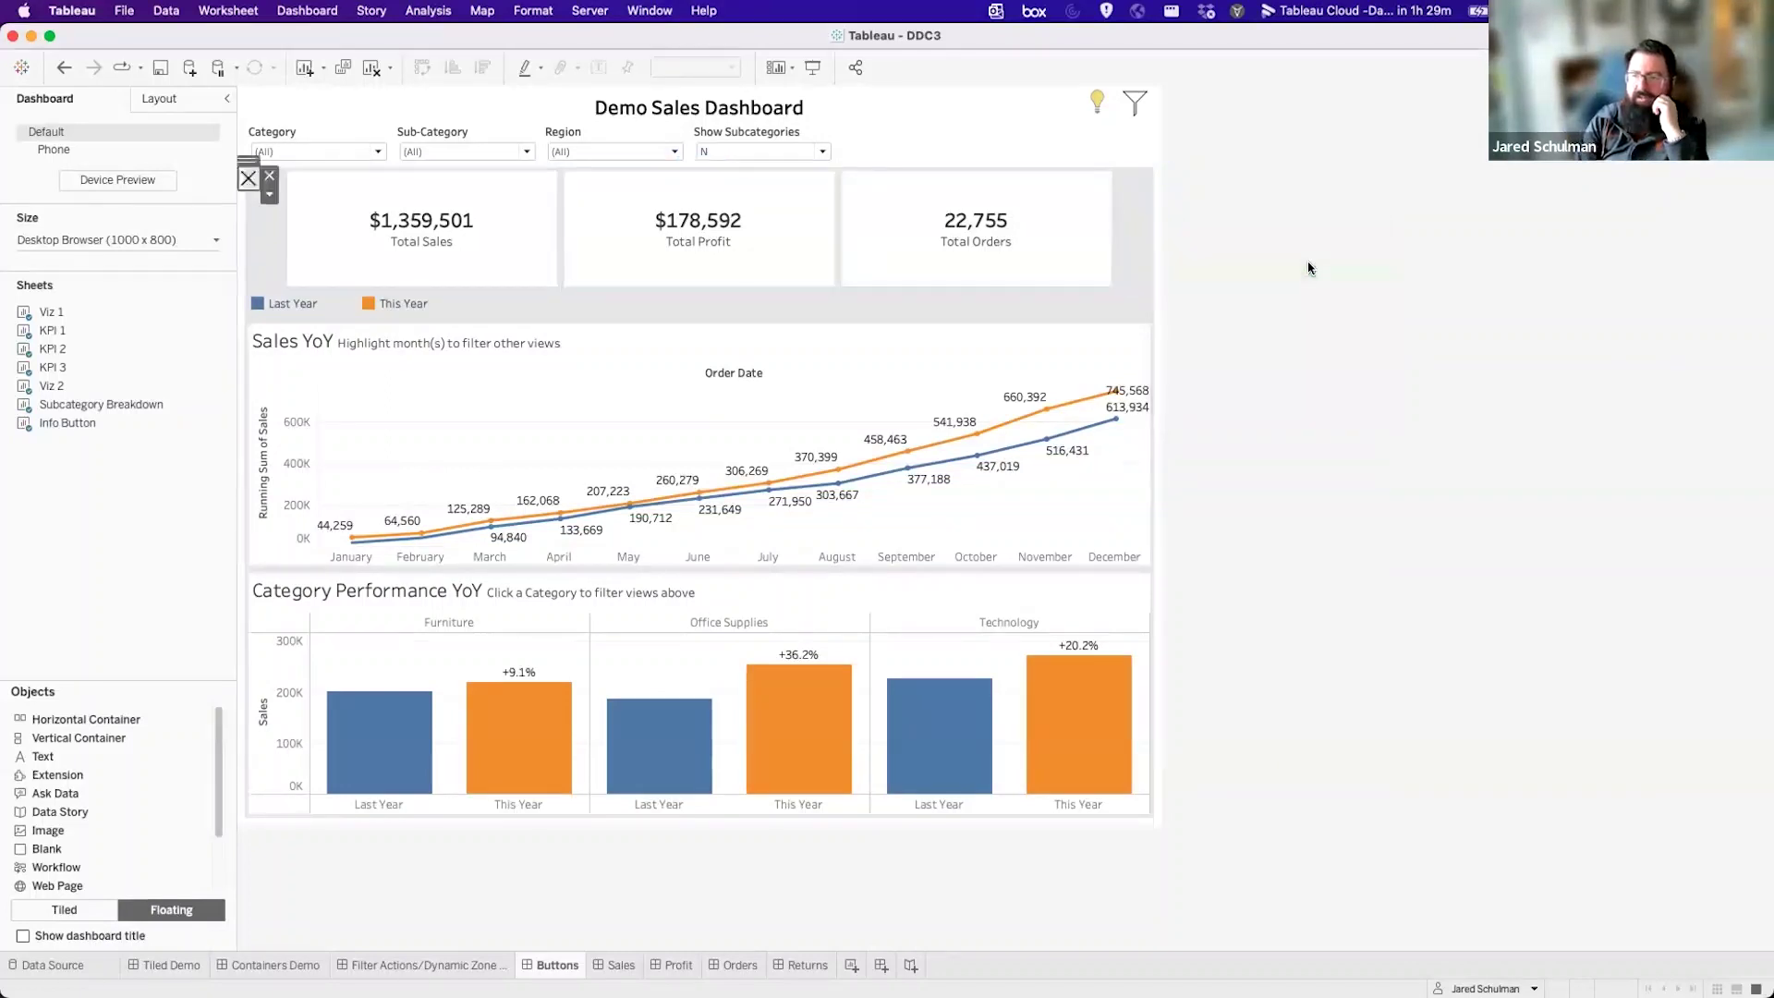
left_click_drag(259, 154, 833, 296)
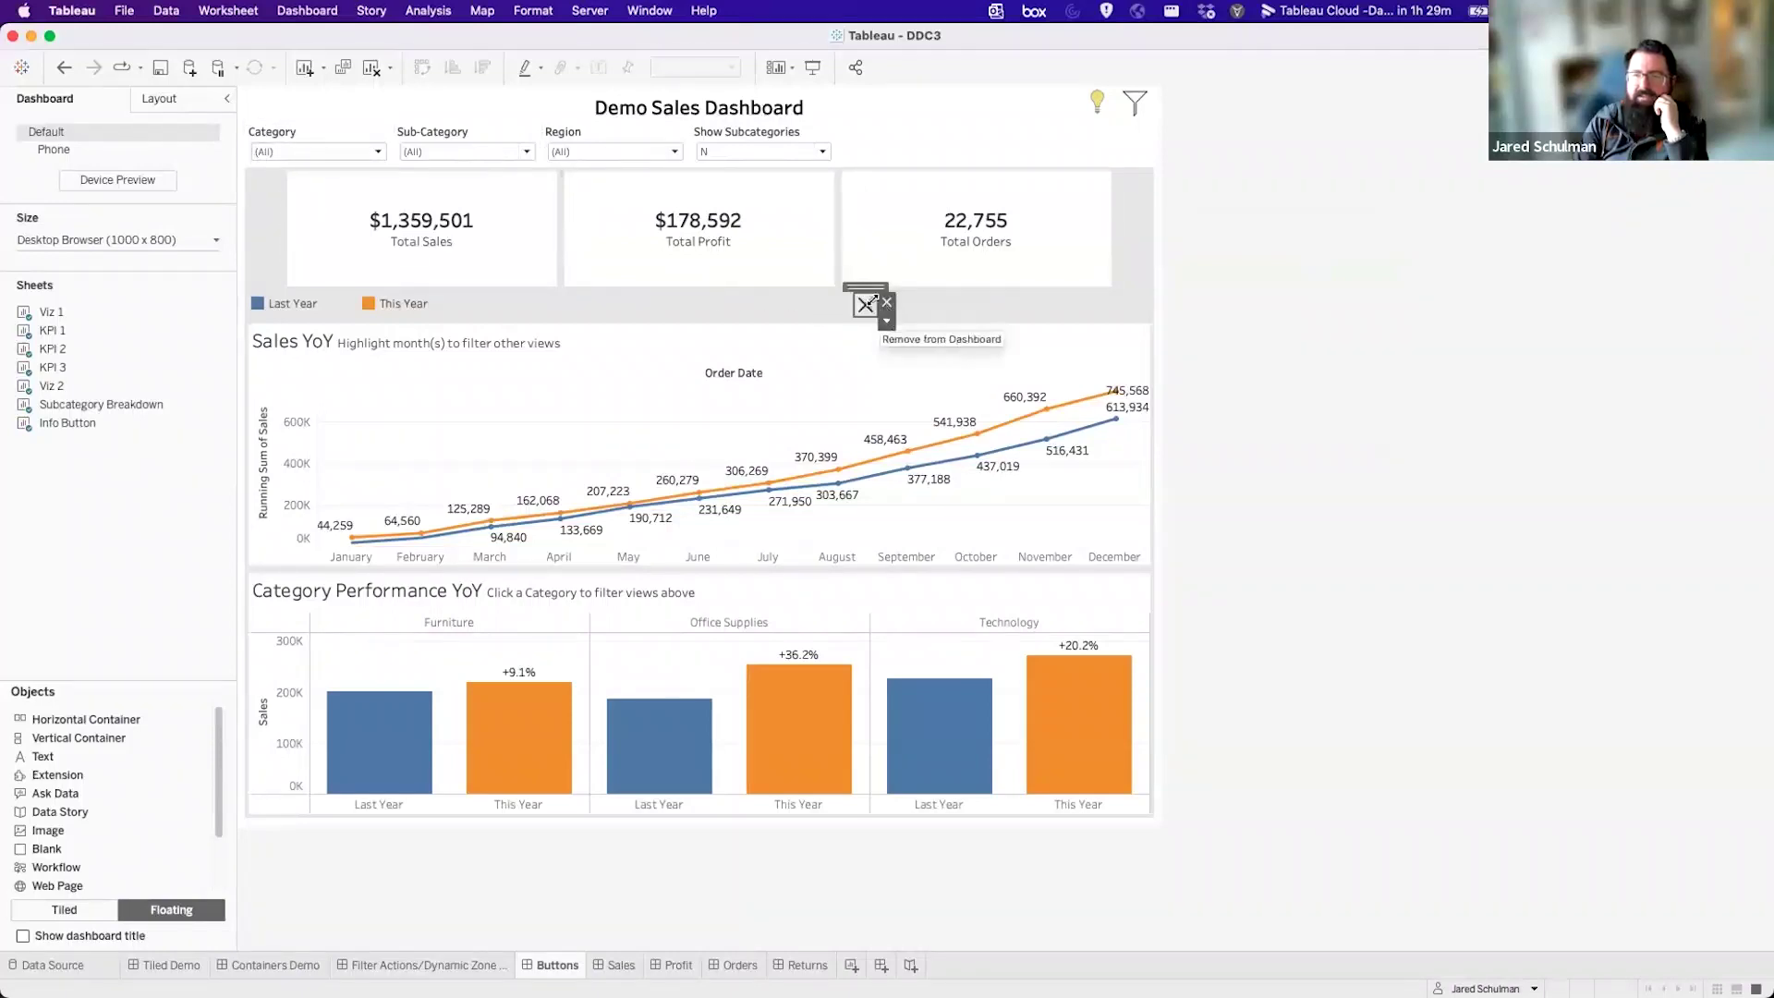
Move the KPI show/hide button beneath the Total Orders card and review its appearance settings for the shown and hidden states.
left_click_drag(855, 288, 1024, 286)
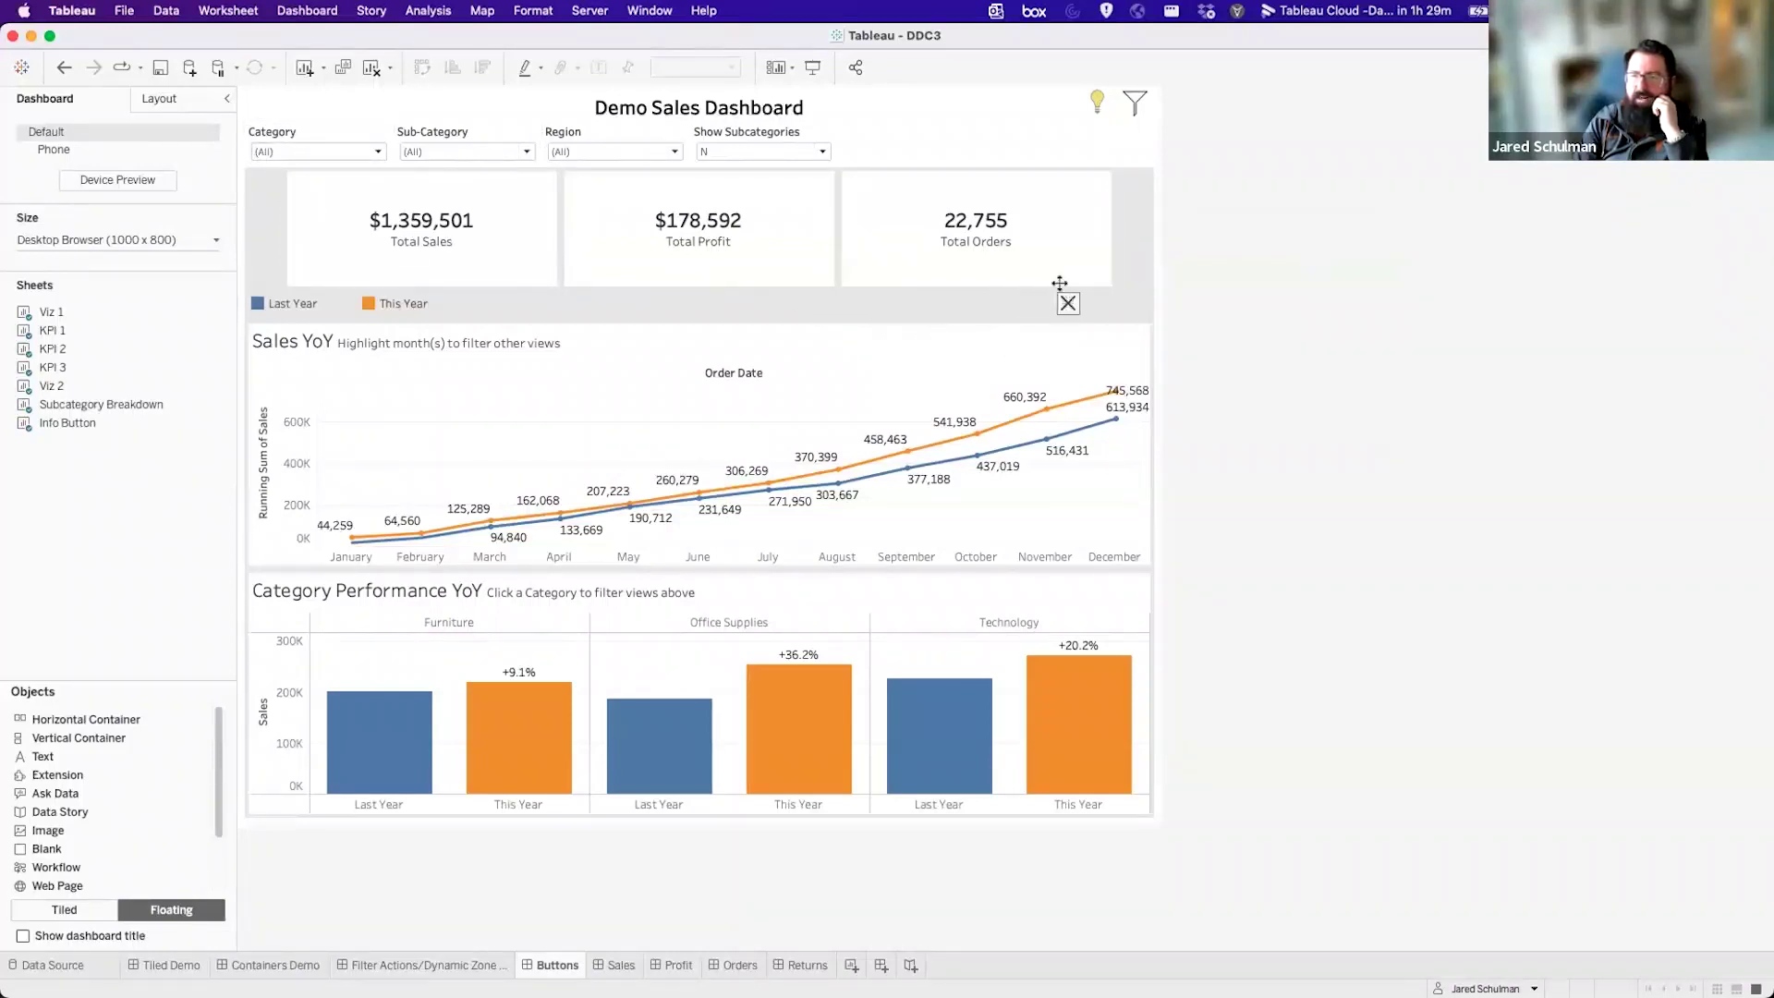
left_click(1088, 319)
key("Escape")
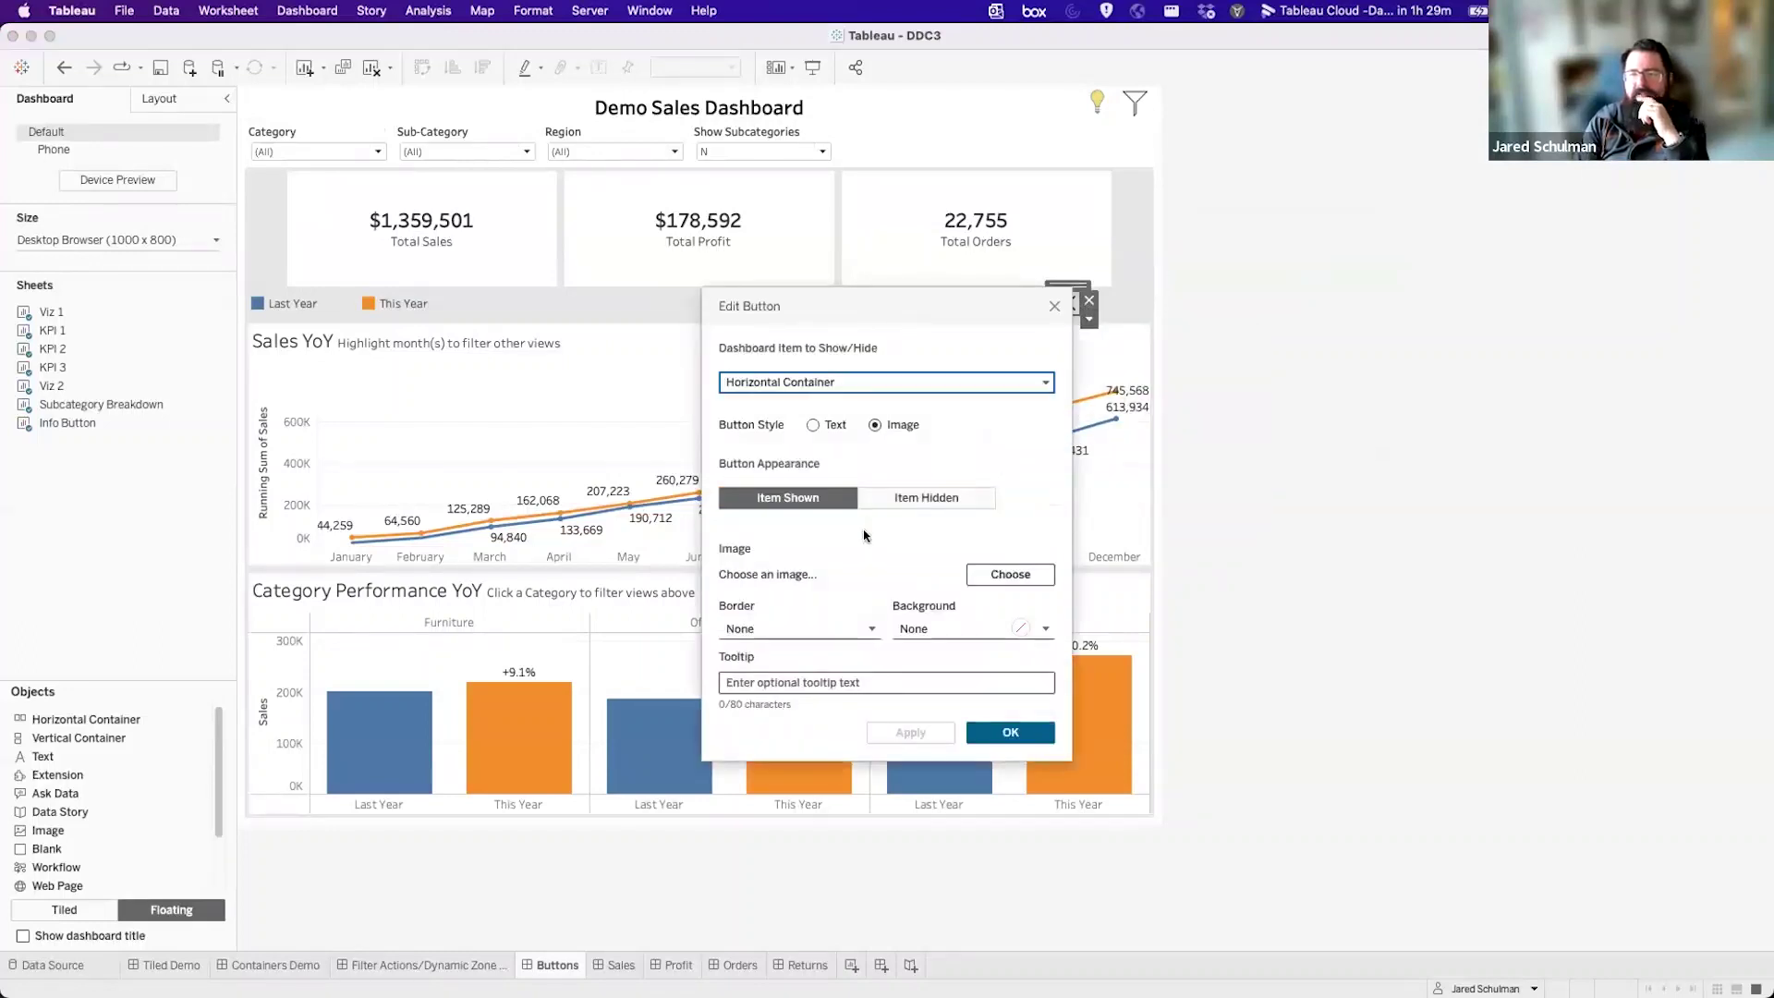
left_click(875, 498)
left_click(783, 498)
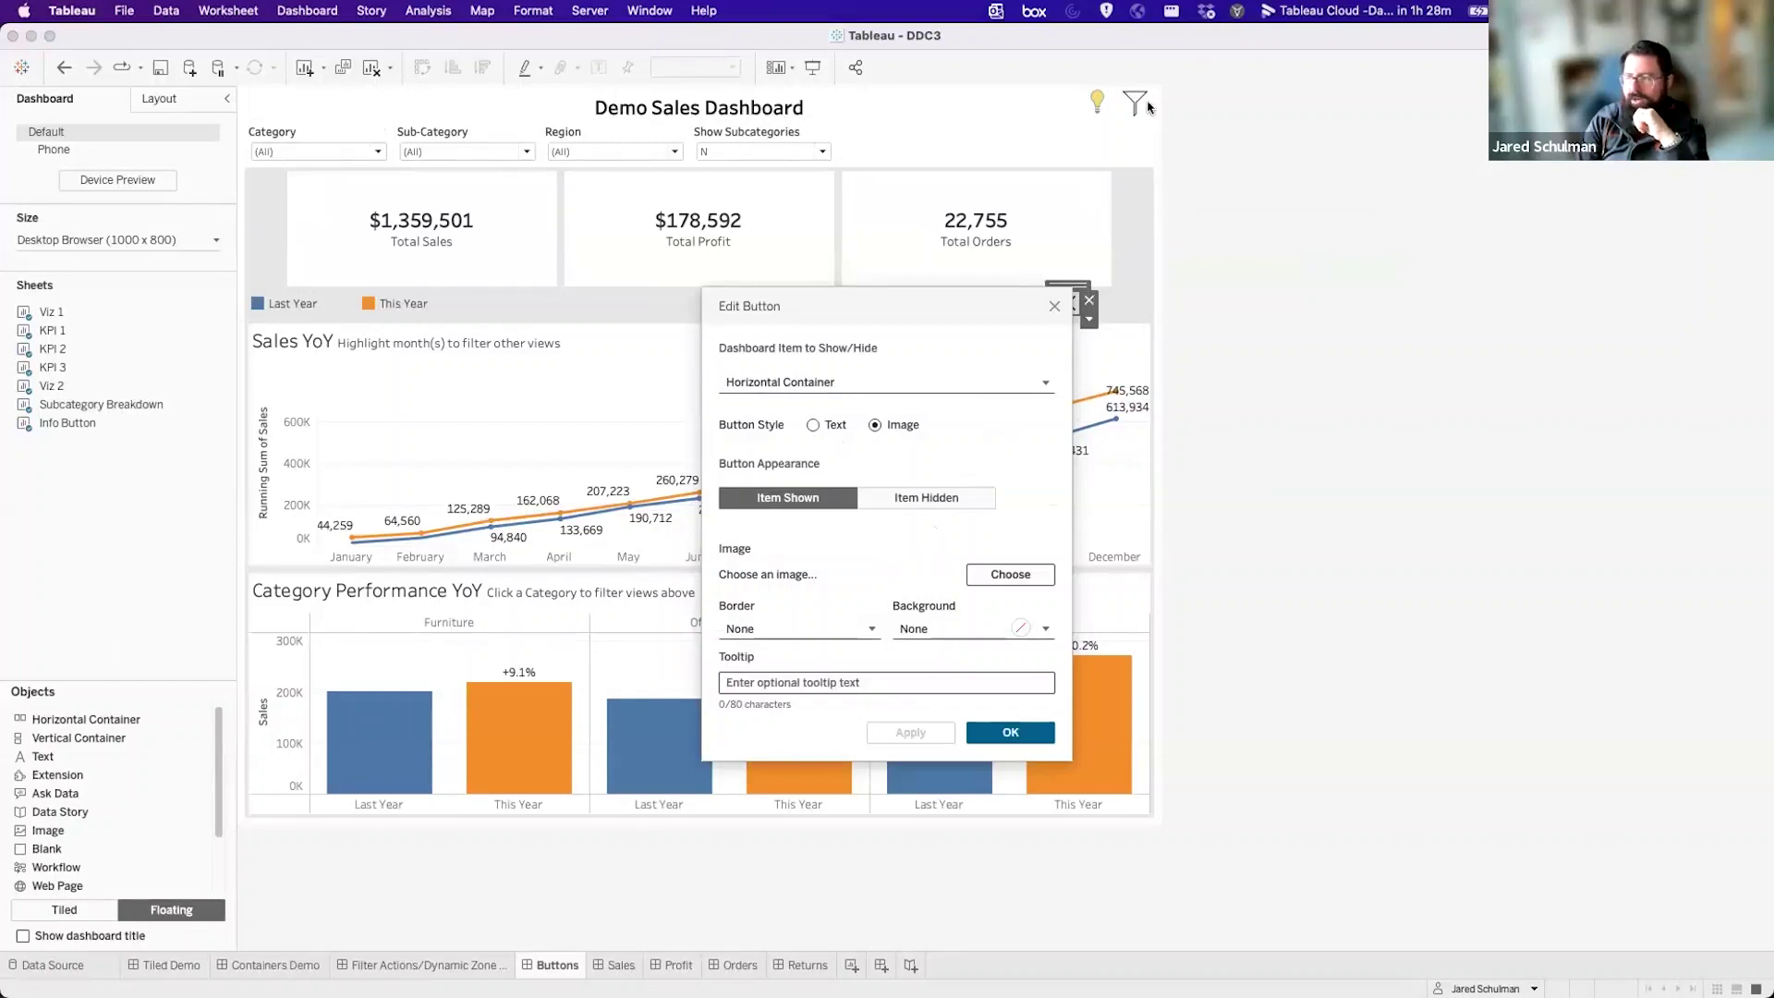
left_click(887, 506)
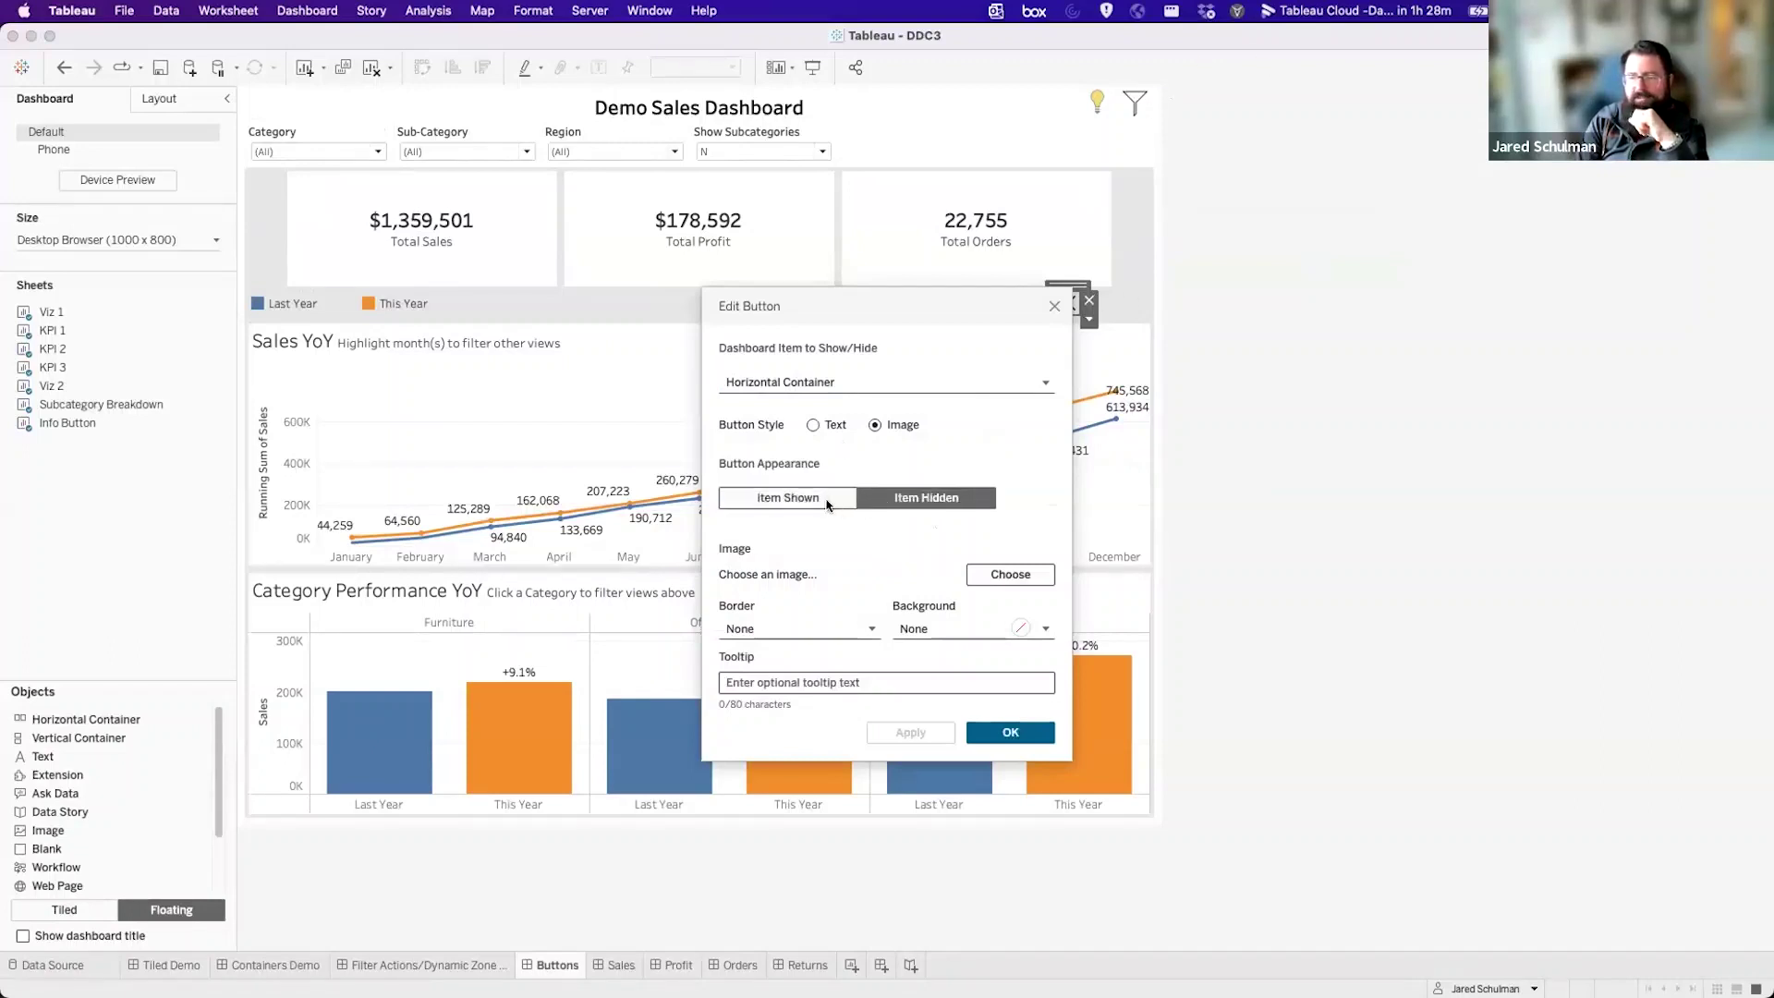
left_click(827, 505)
Switch the button to text style, titled "Hide KPIs" for the item-shown state and "Show KPIs" for the item-hidden state.
left_click(813, 425)
left_click(799, 556)
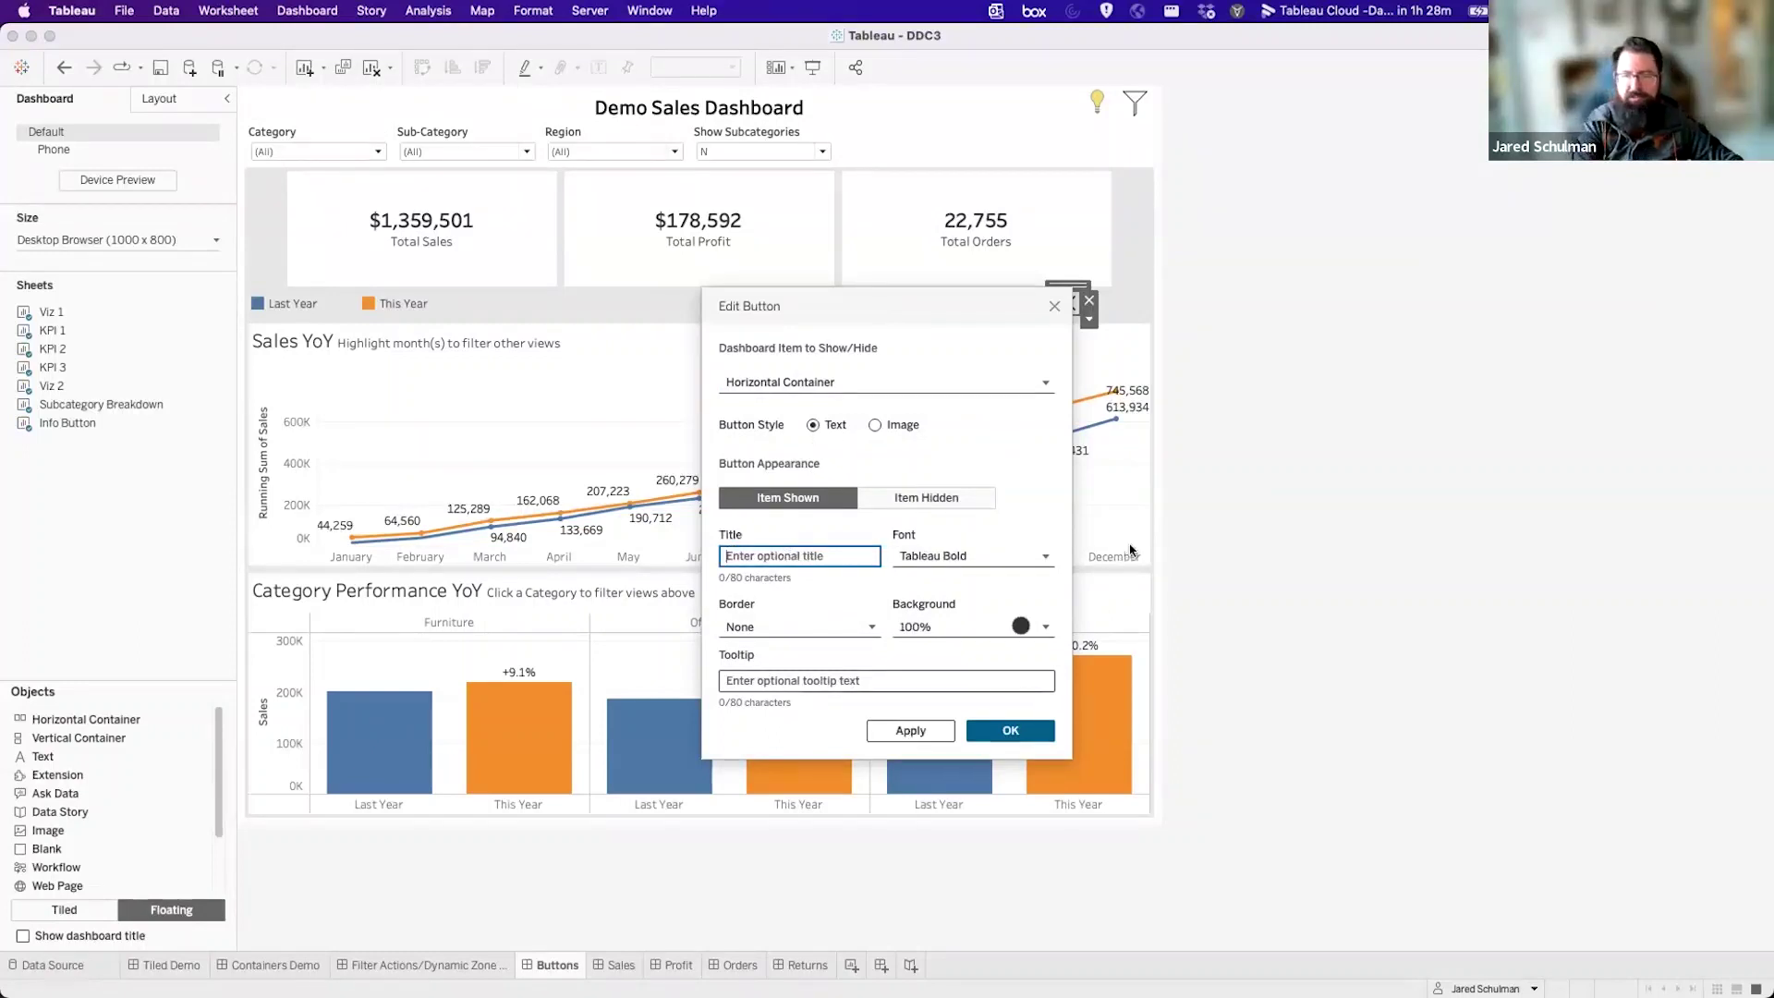
type("Hide KPIs")
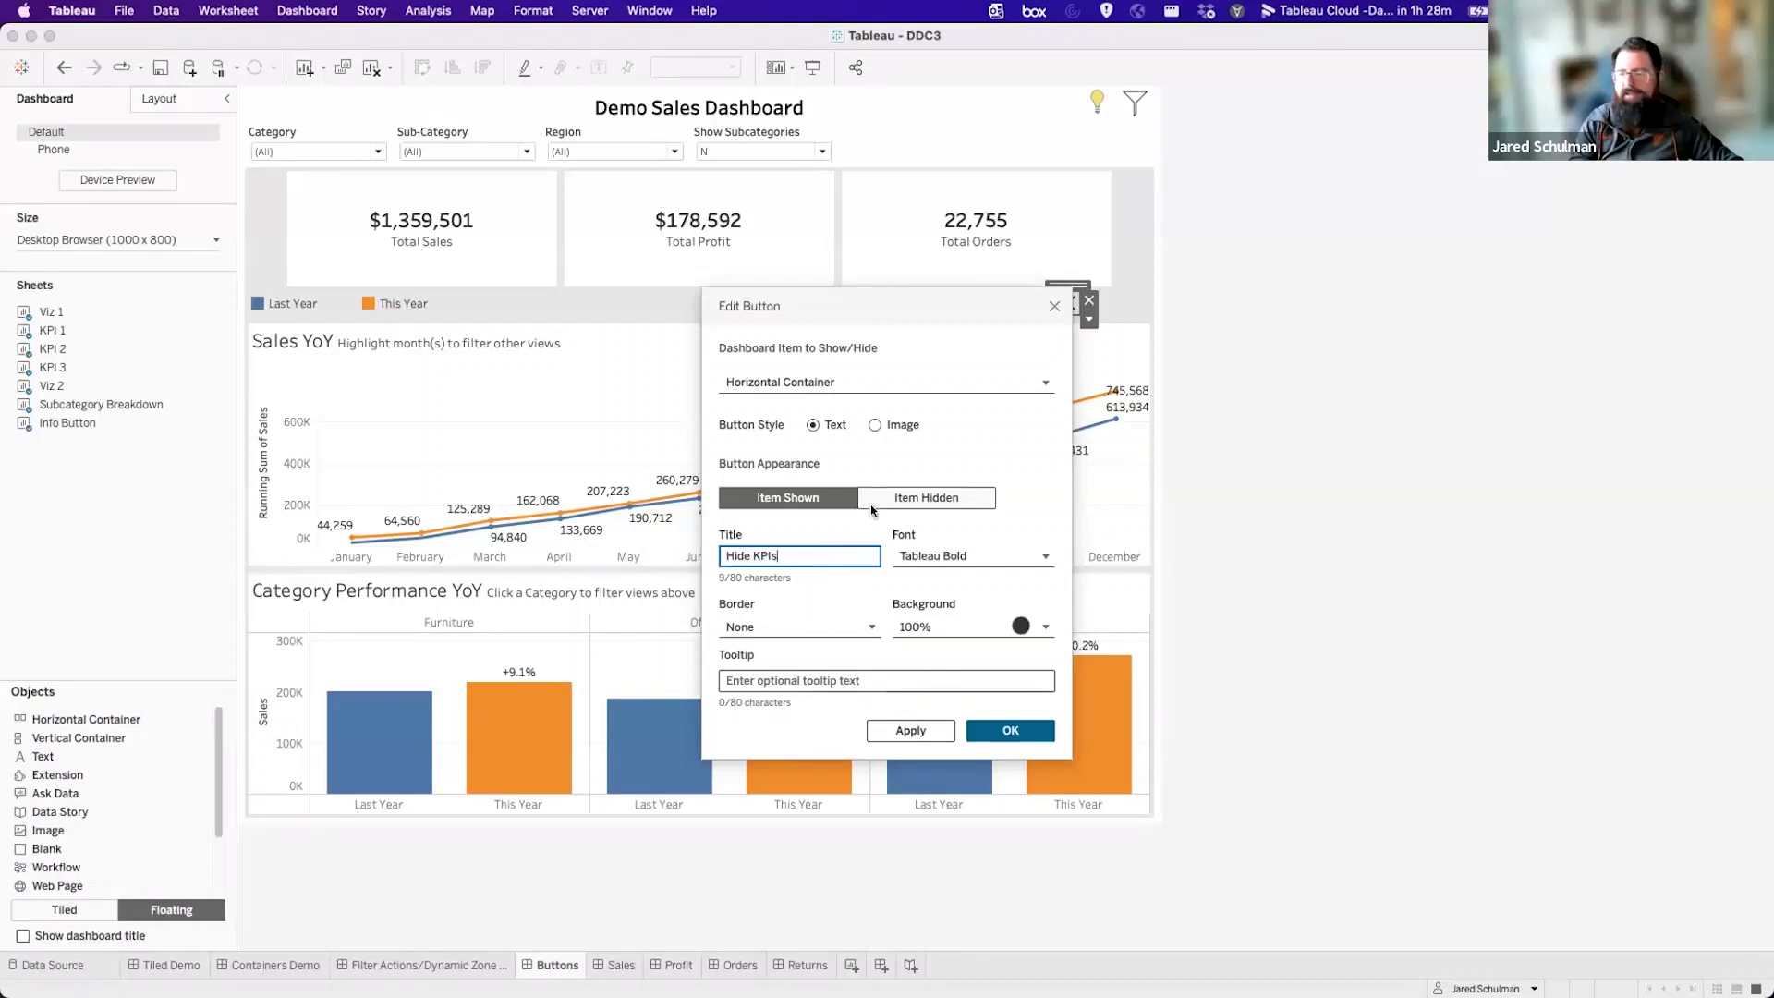
left_click(883, 504)
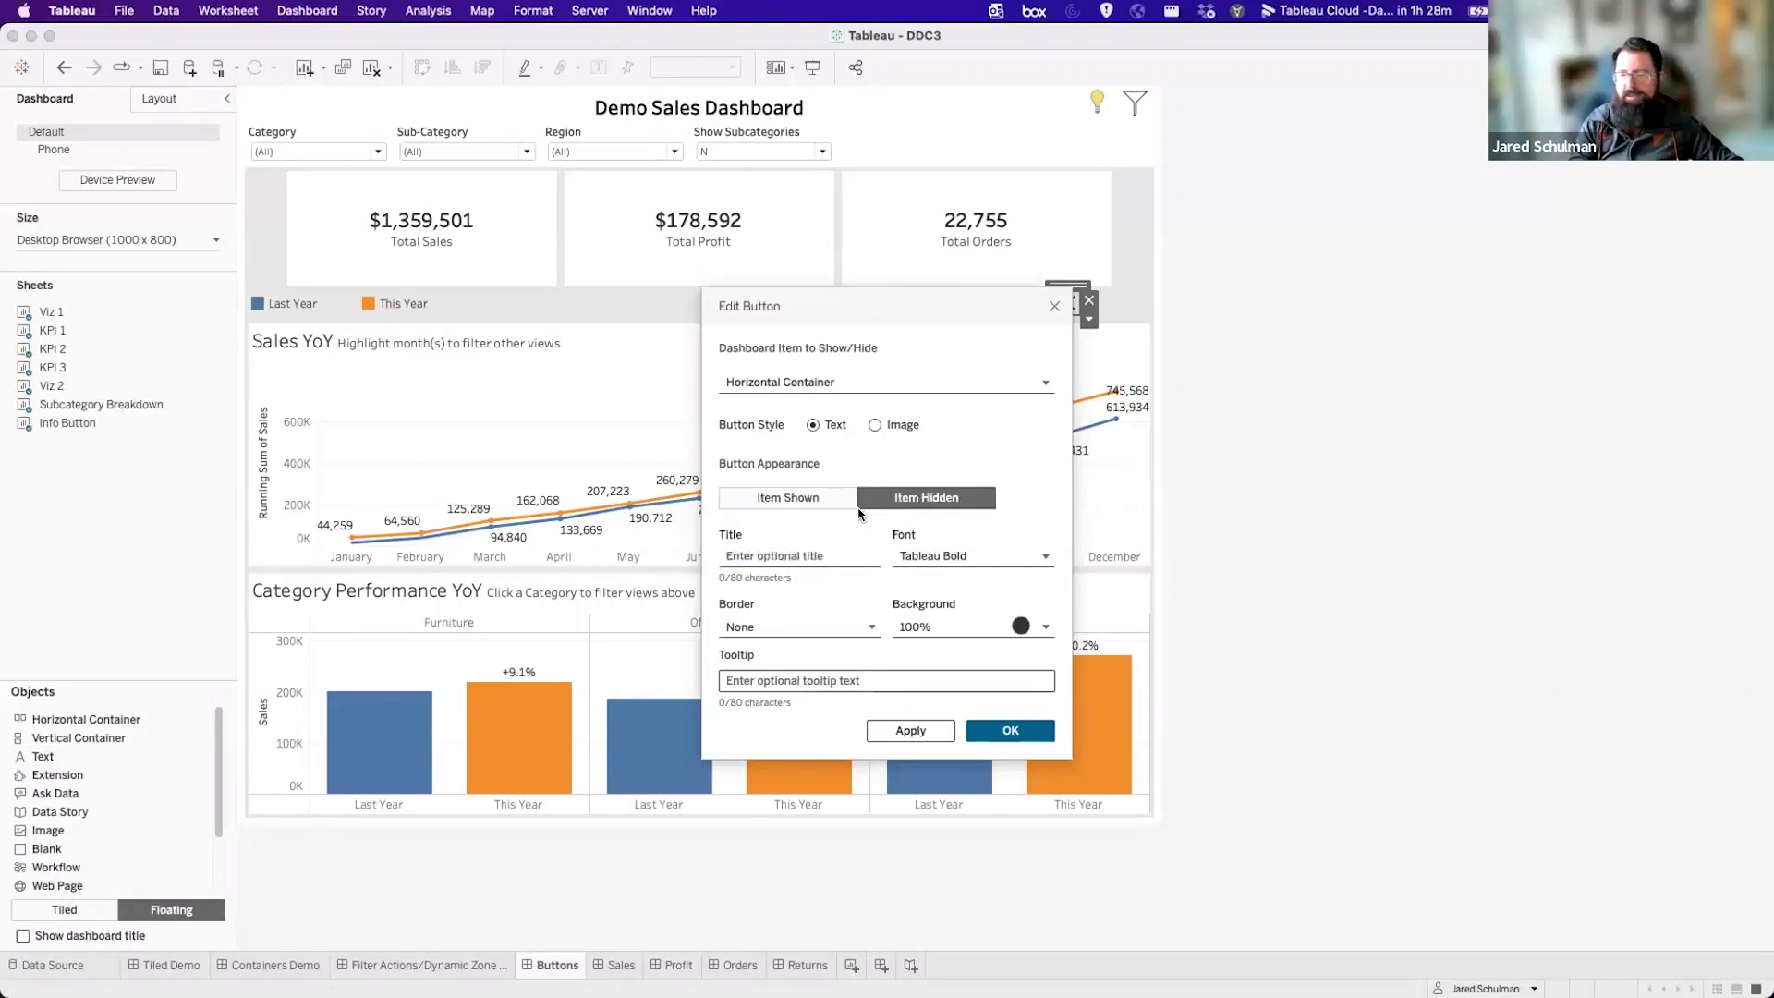
type("Show KPIs")
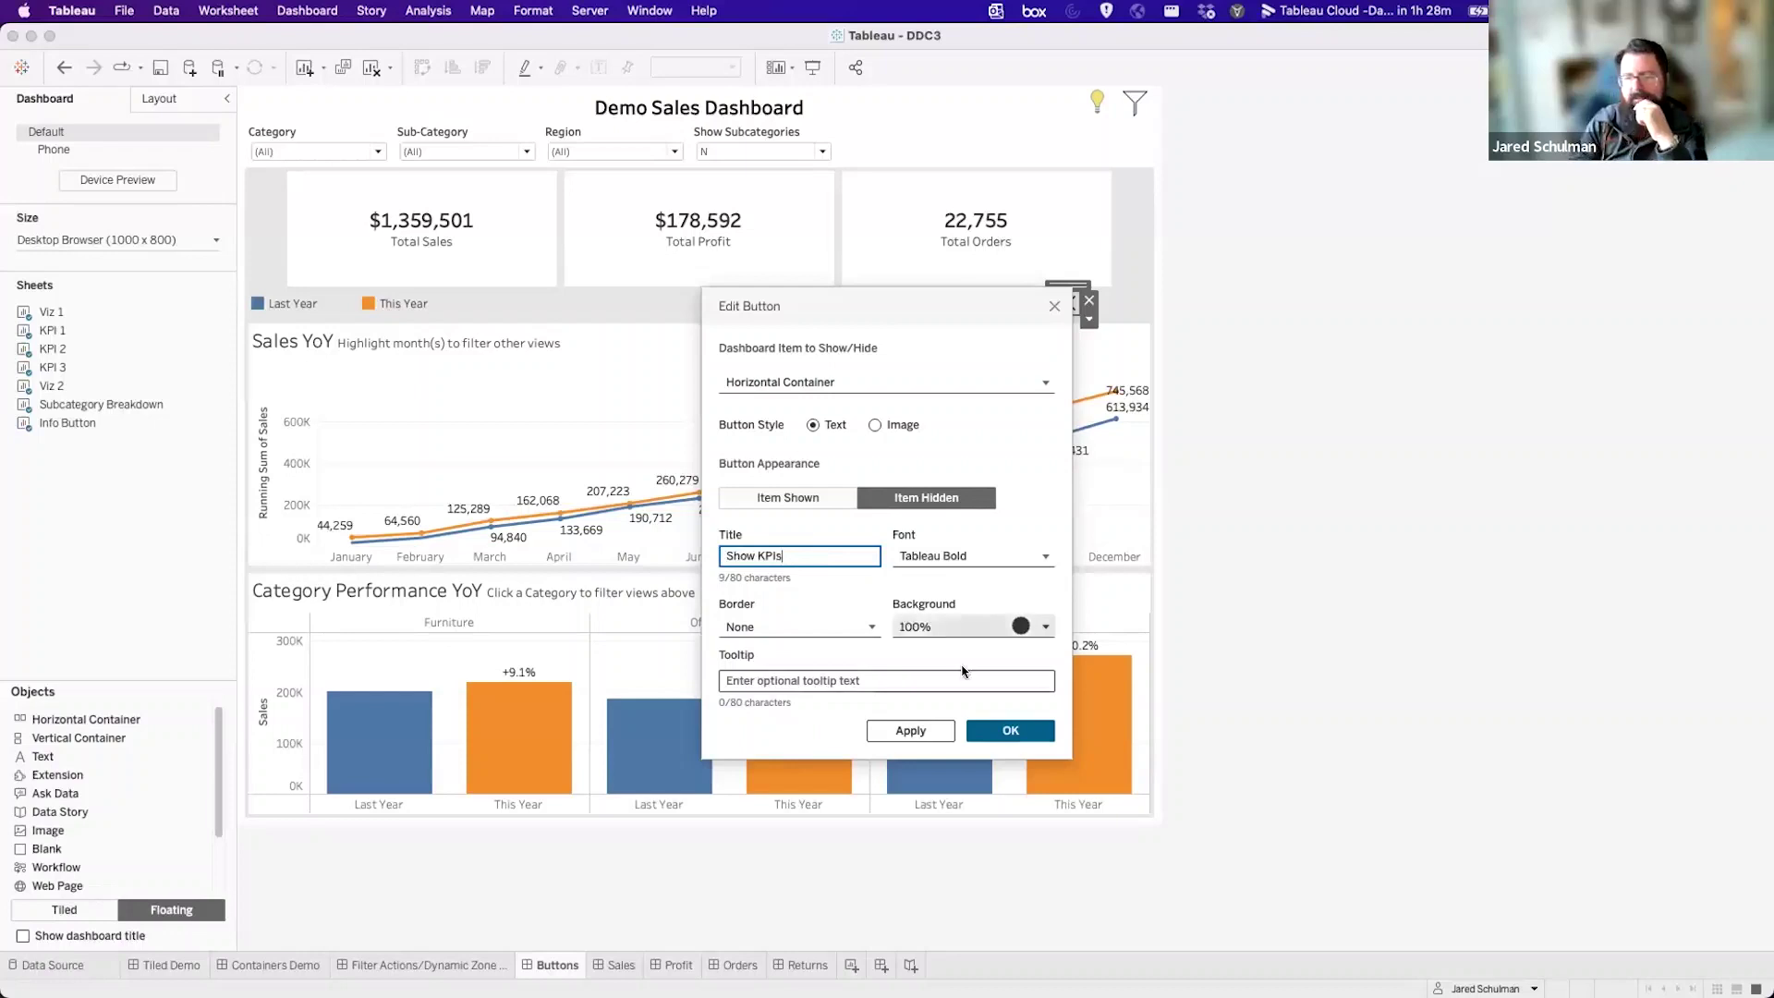
left_click(1014, 731)
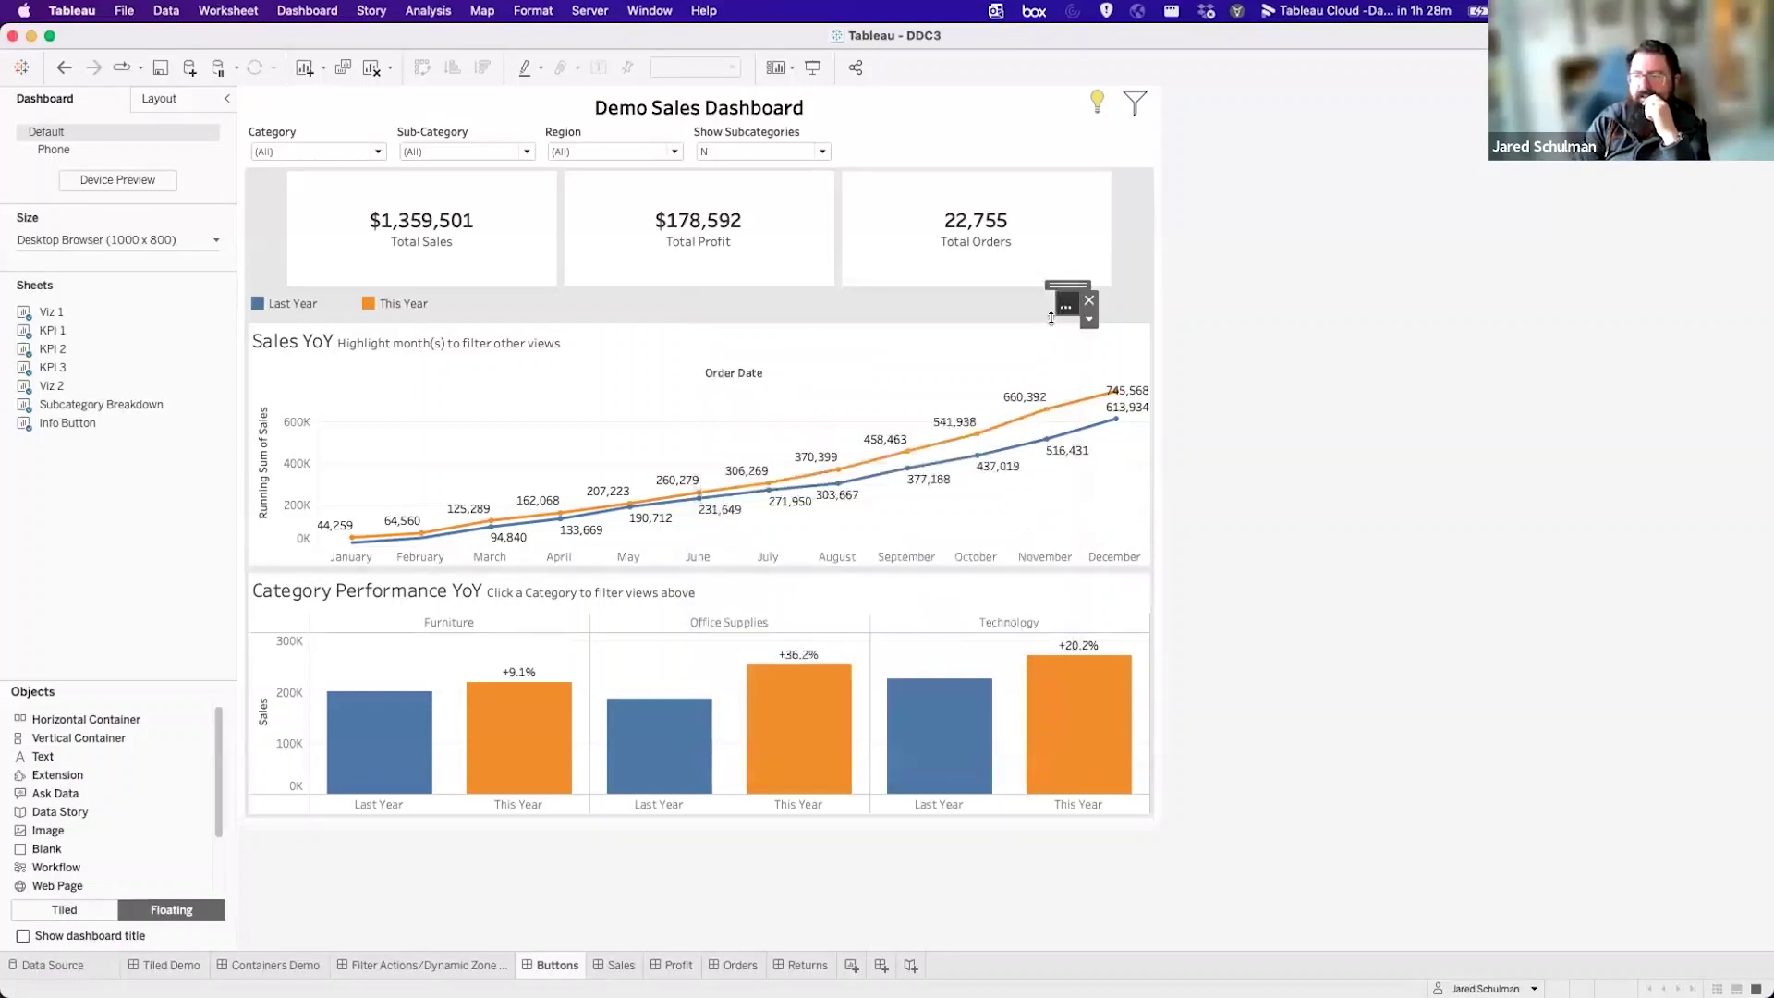
Widen the KPI button to fit its title and place it just below the lightbulb and funnel icons, above the KPI cards.
left_click(1033, 304)
left_click_drag(1033, 288, 1099, 119)
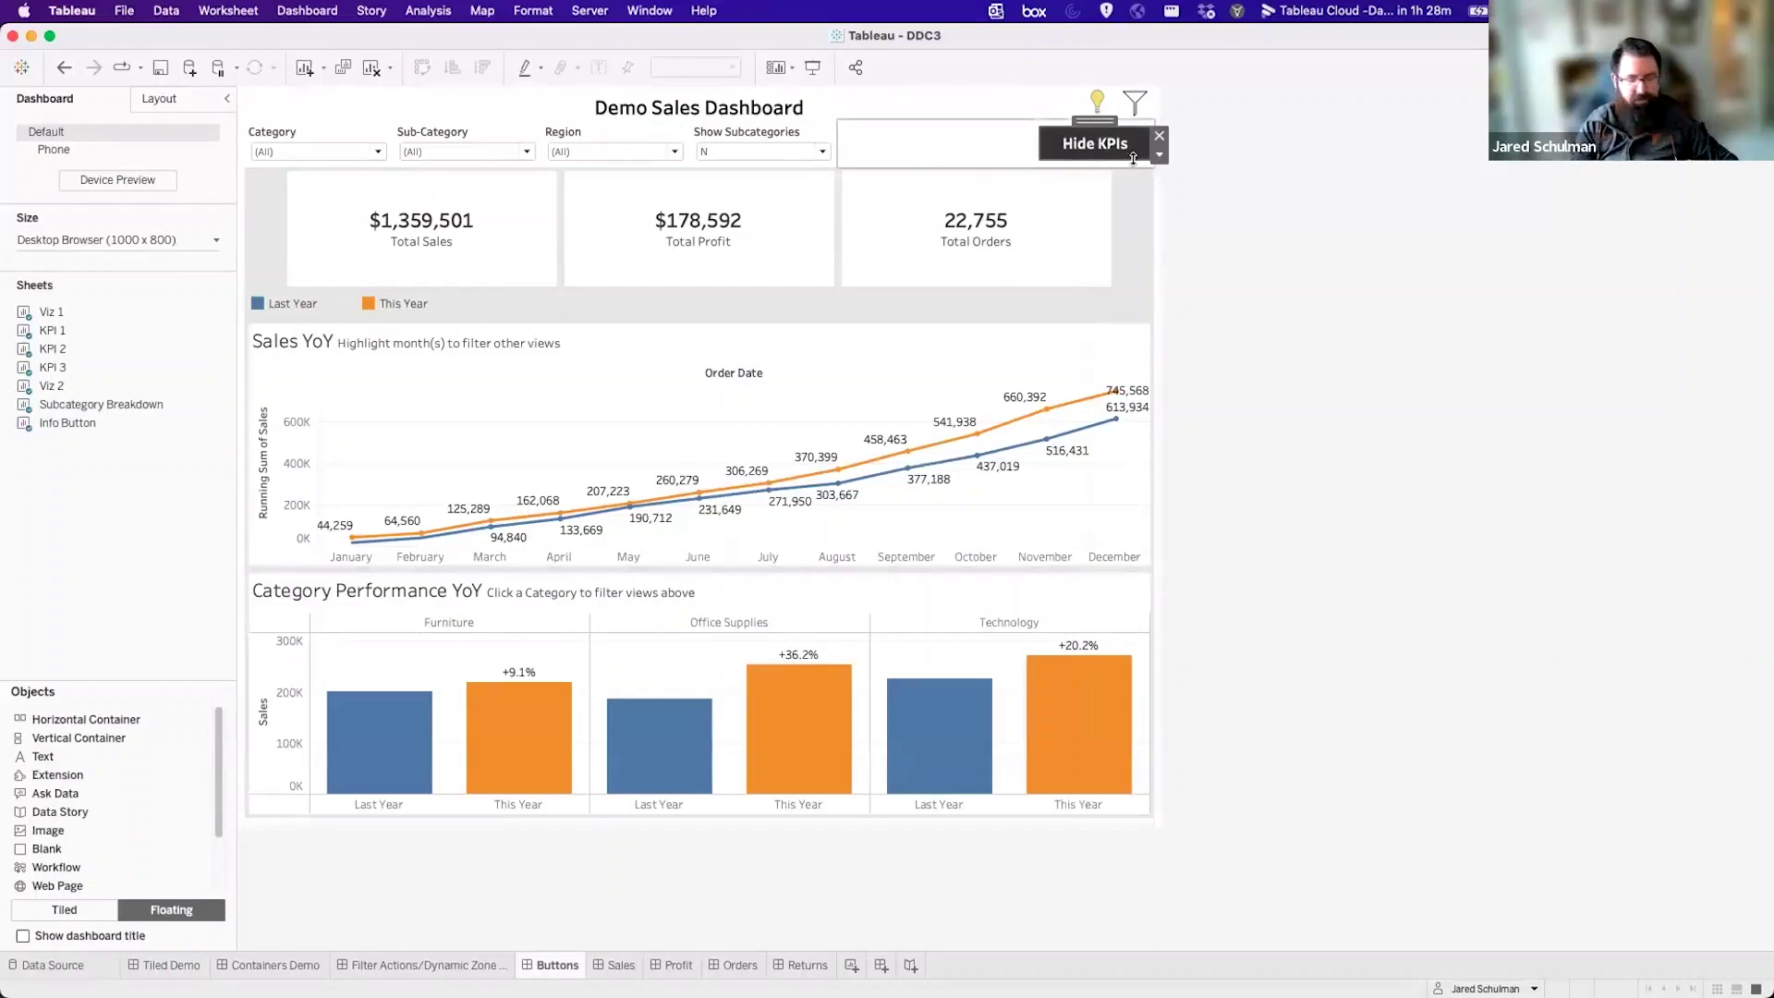
Test the text button by hiding and showing the KPI cards once.
left_click(1131, 153, "alt")
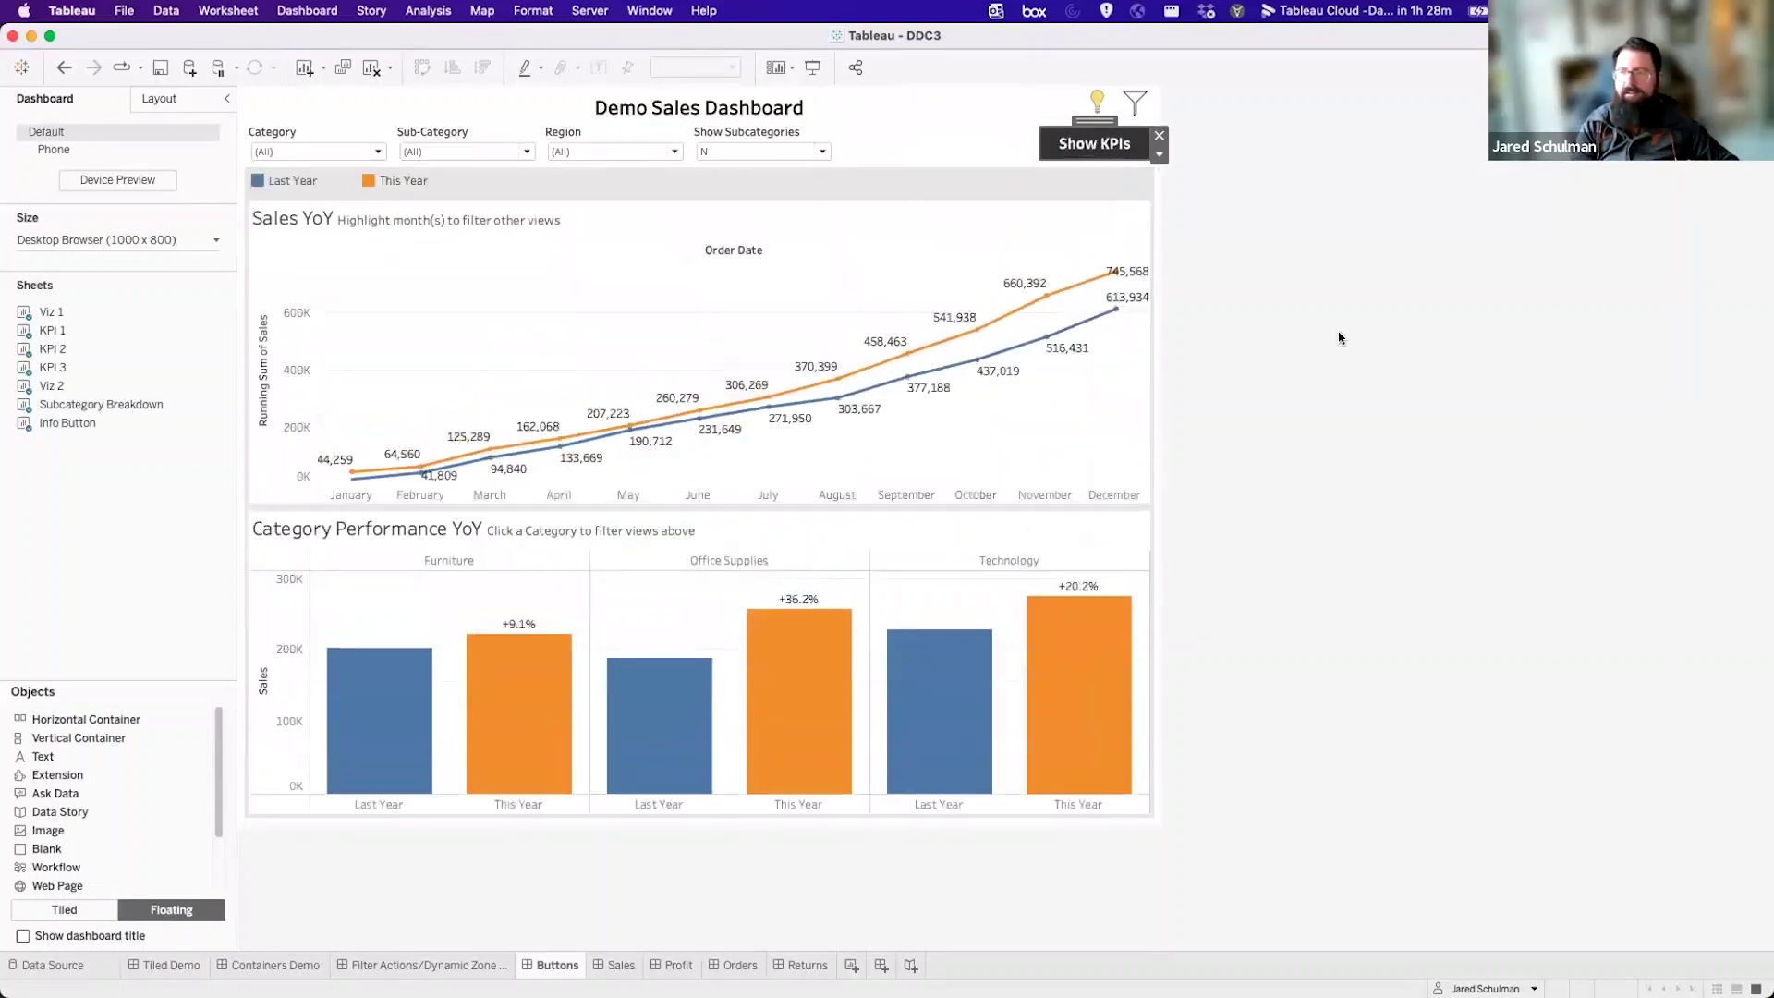
left_click(1105, 146, "alt")
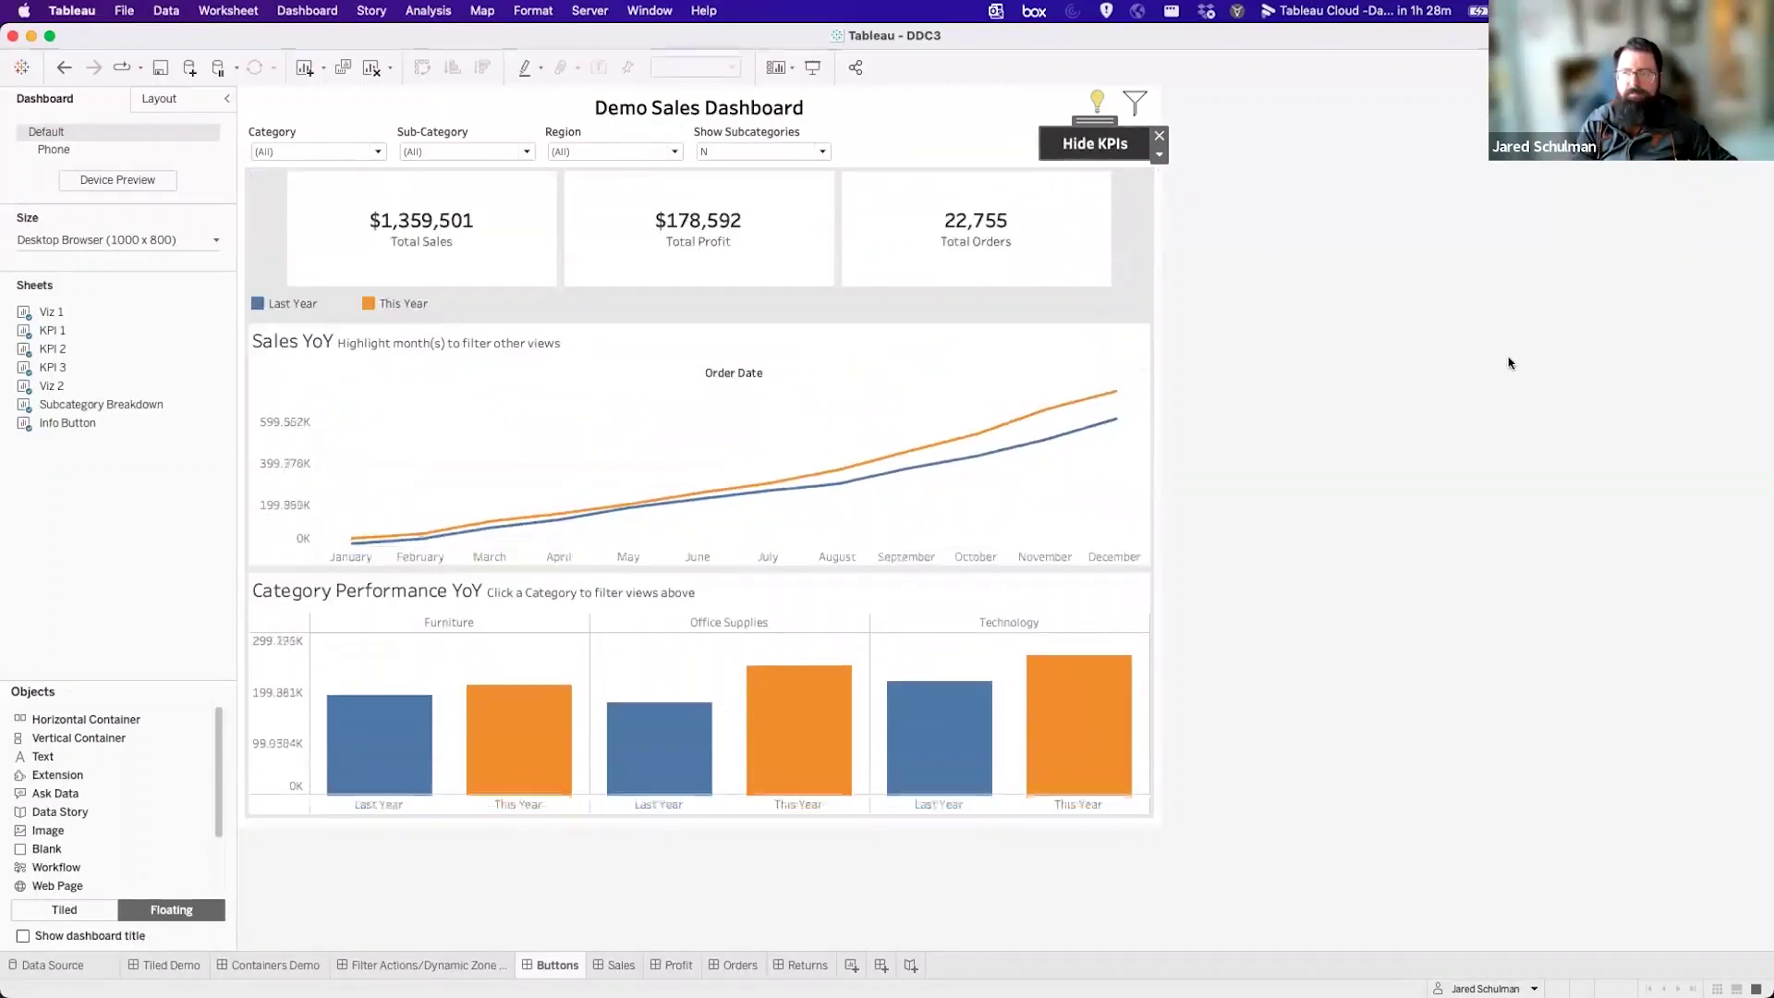
left_click(1148, 252)
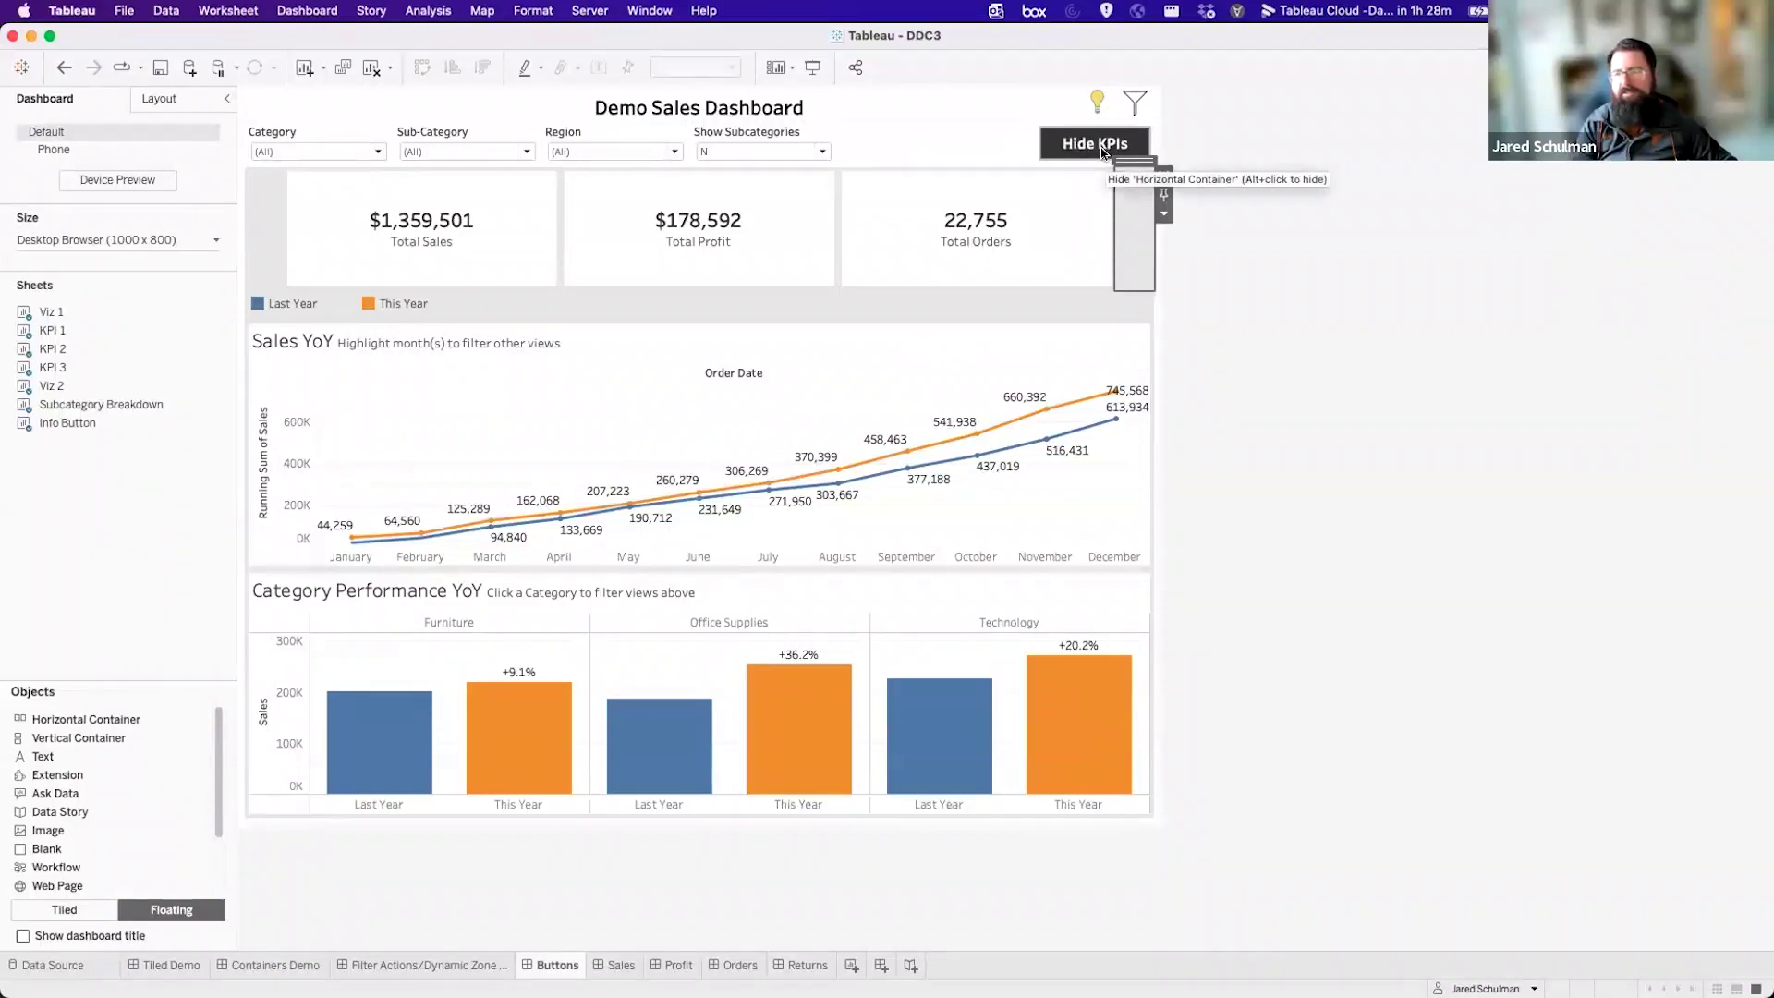
Hide the filter row beneath the Demo Sales Dashboard title.
left_click(1237, 265)
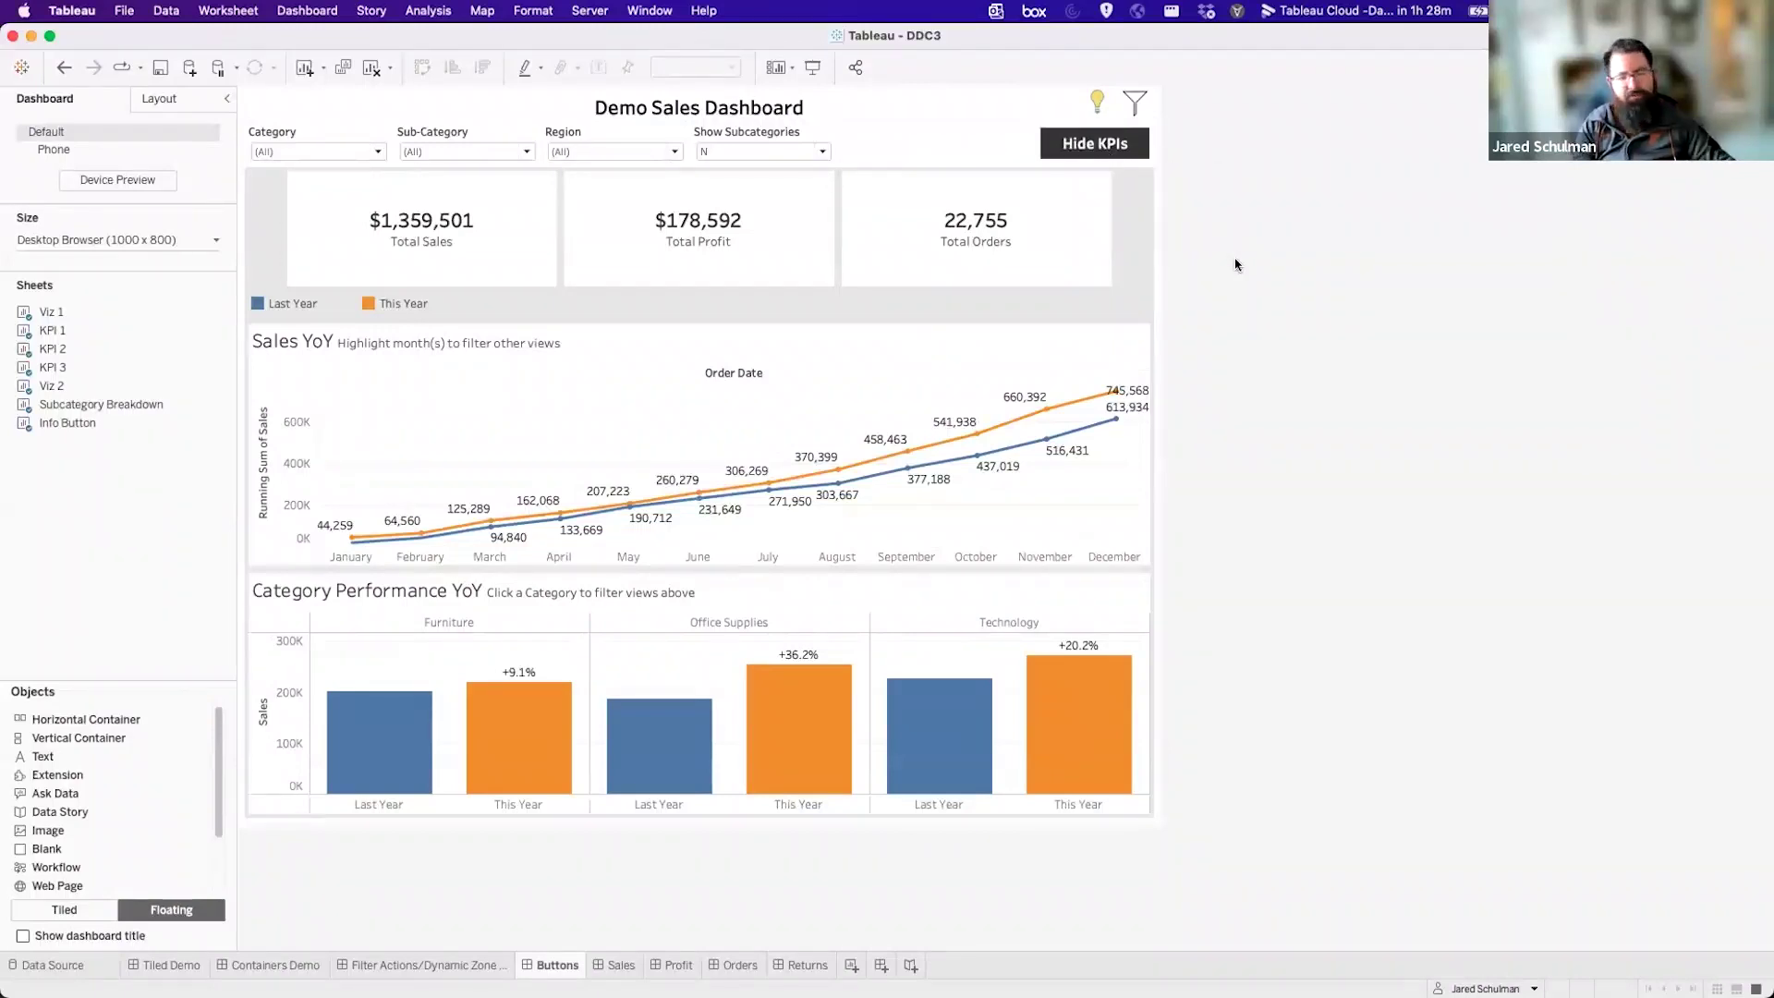
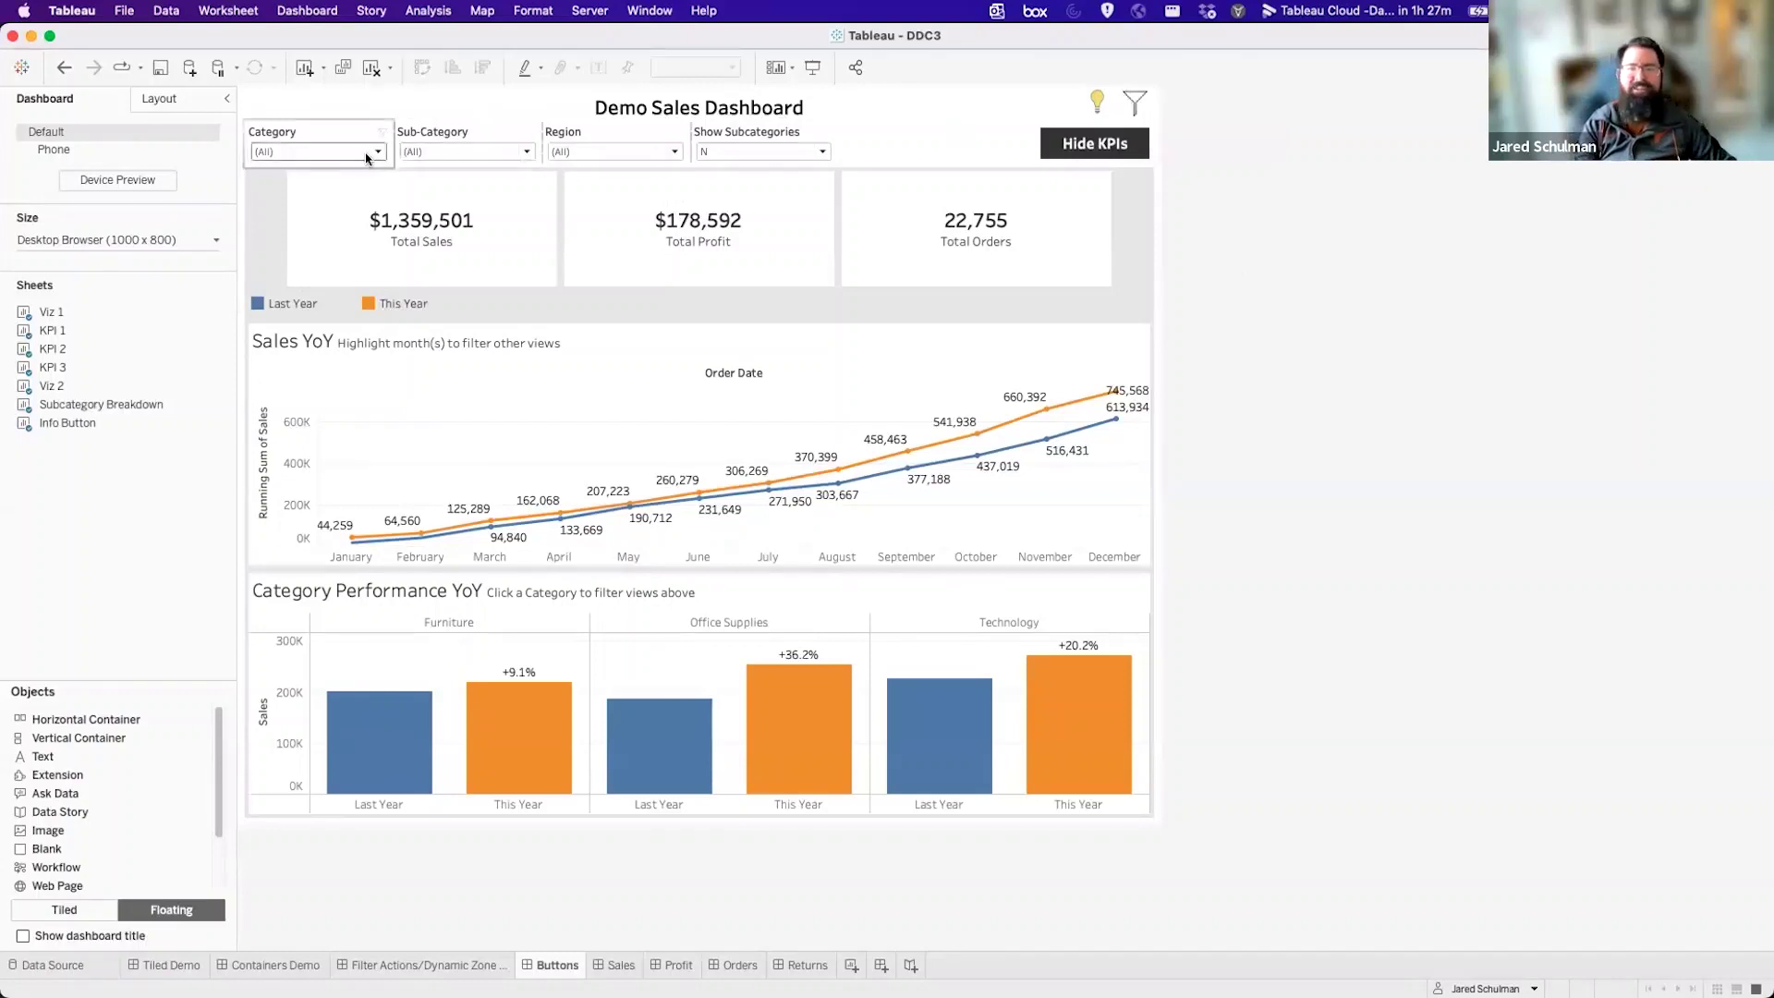
left_click(1134, 103)
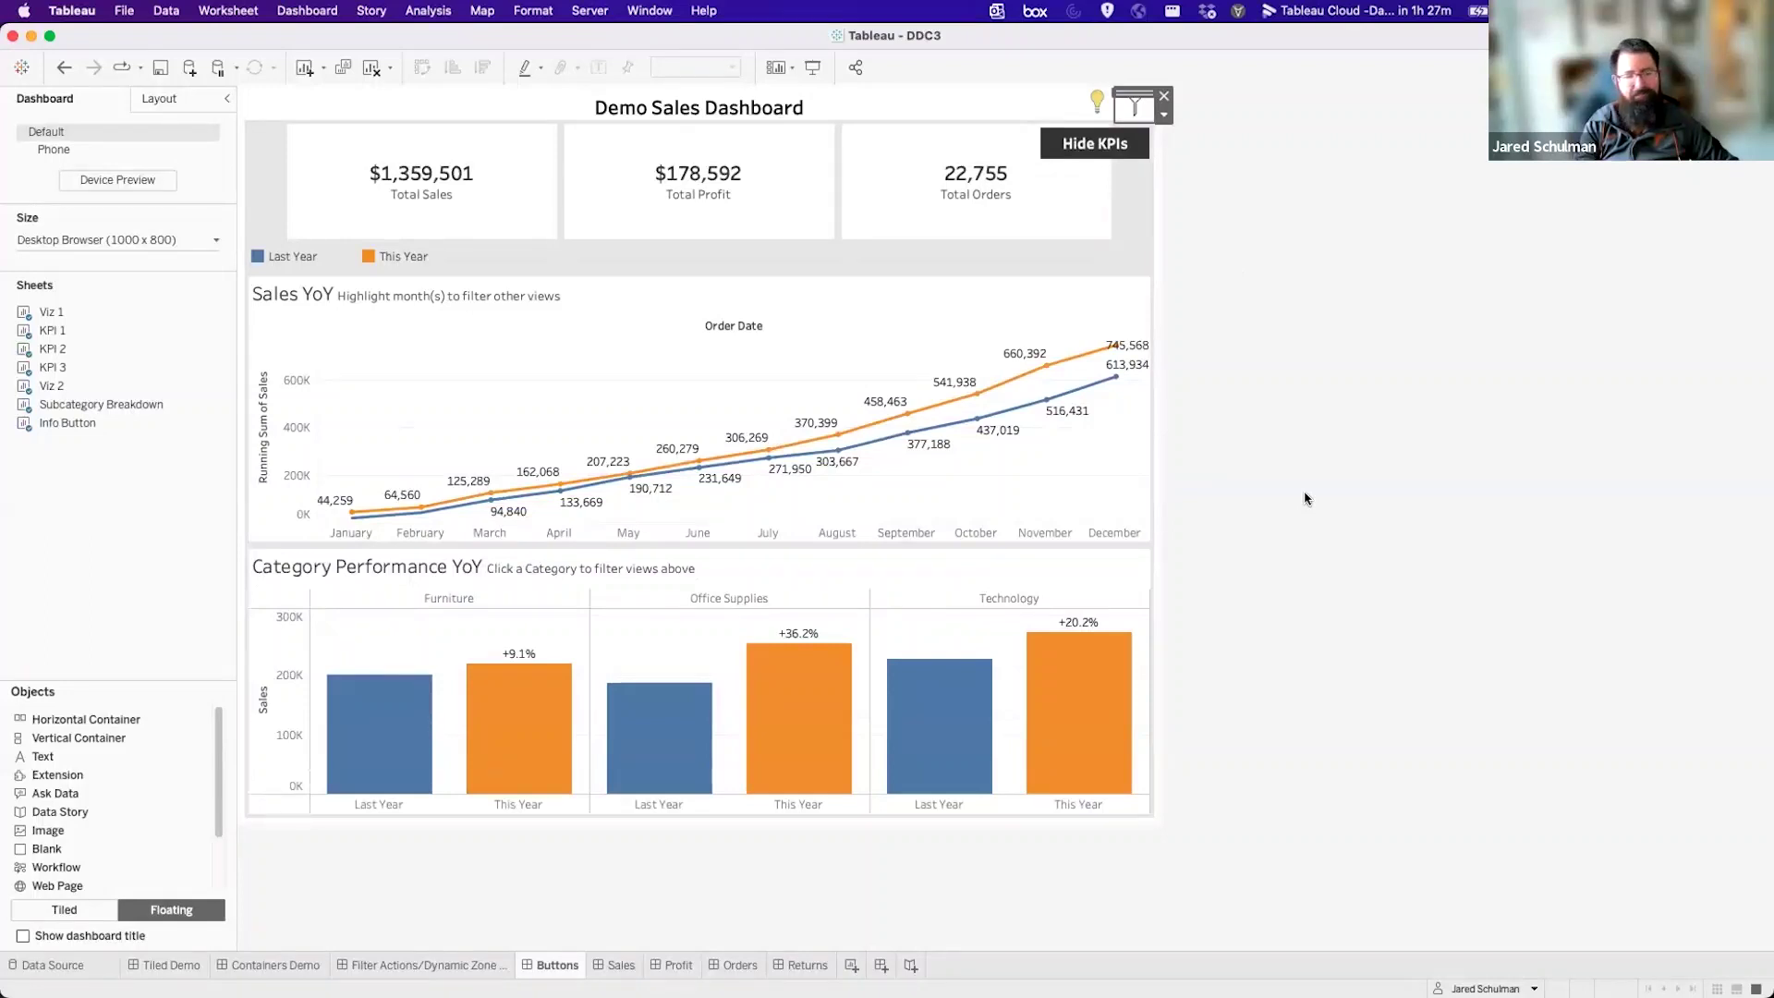
Examine the available item options, including Add Show/Hide Button, for the Sales YoY chart and the year color legend.
left_click(896, 289)
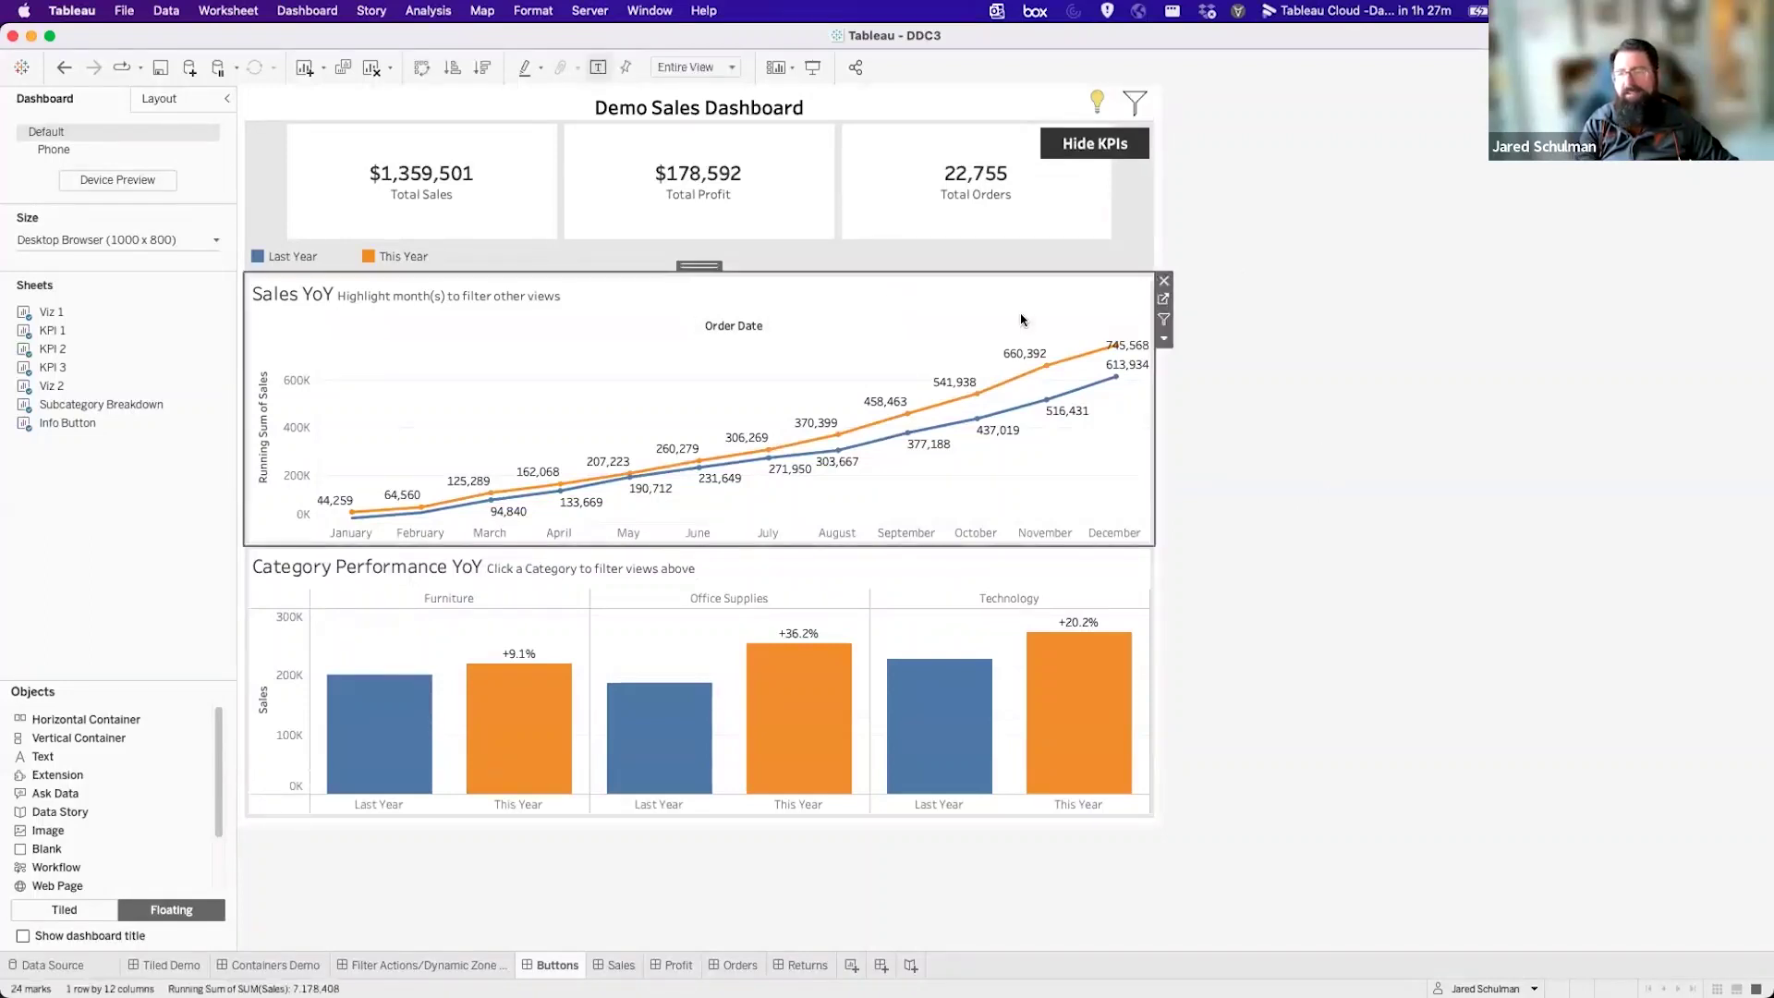
left_click(1164, 339)
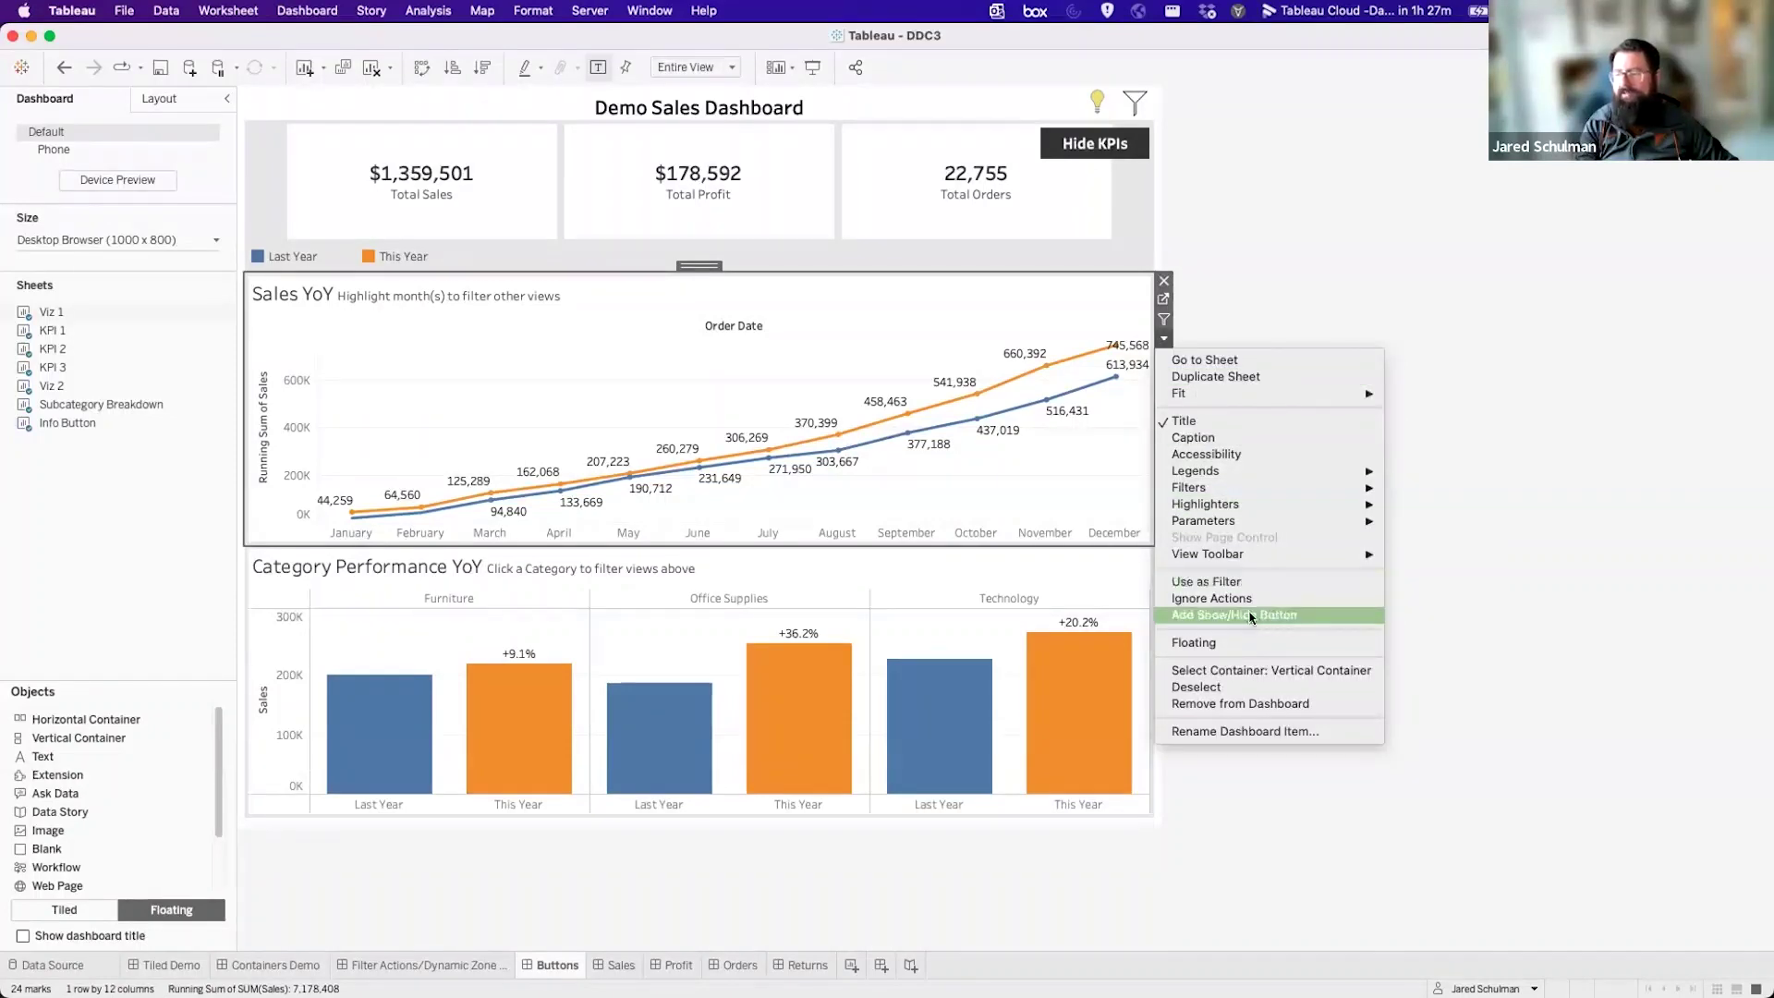
left_click(827, 259)
left_click(1082, 259)
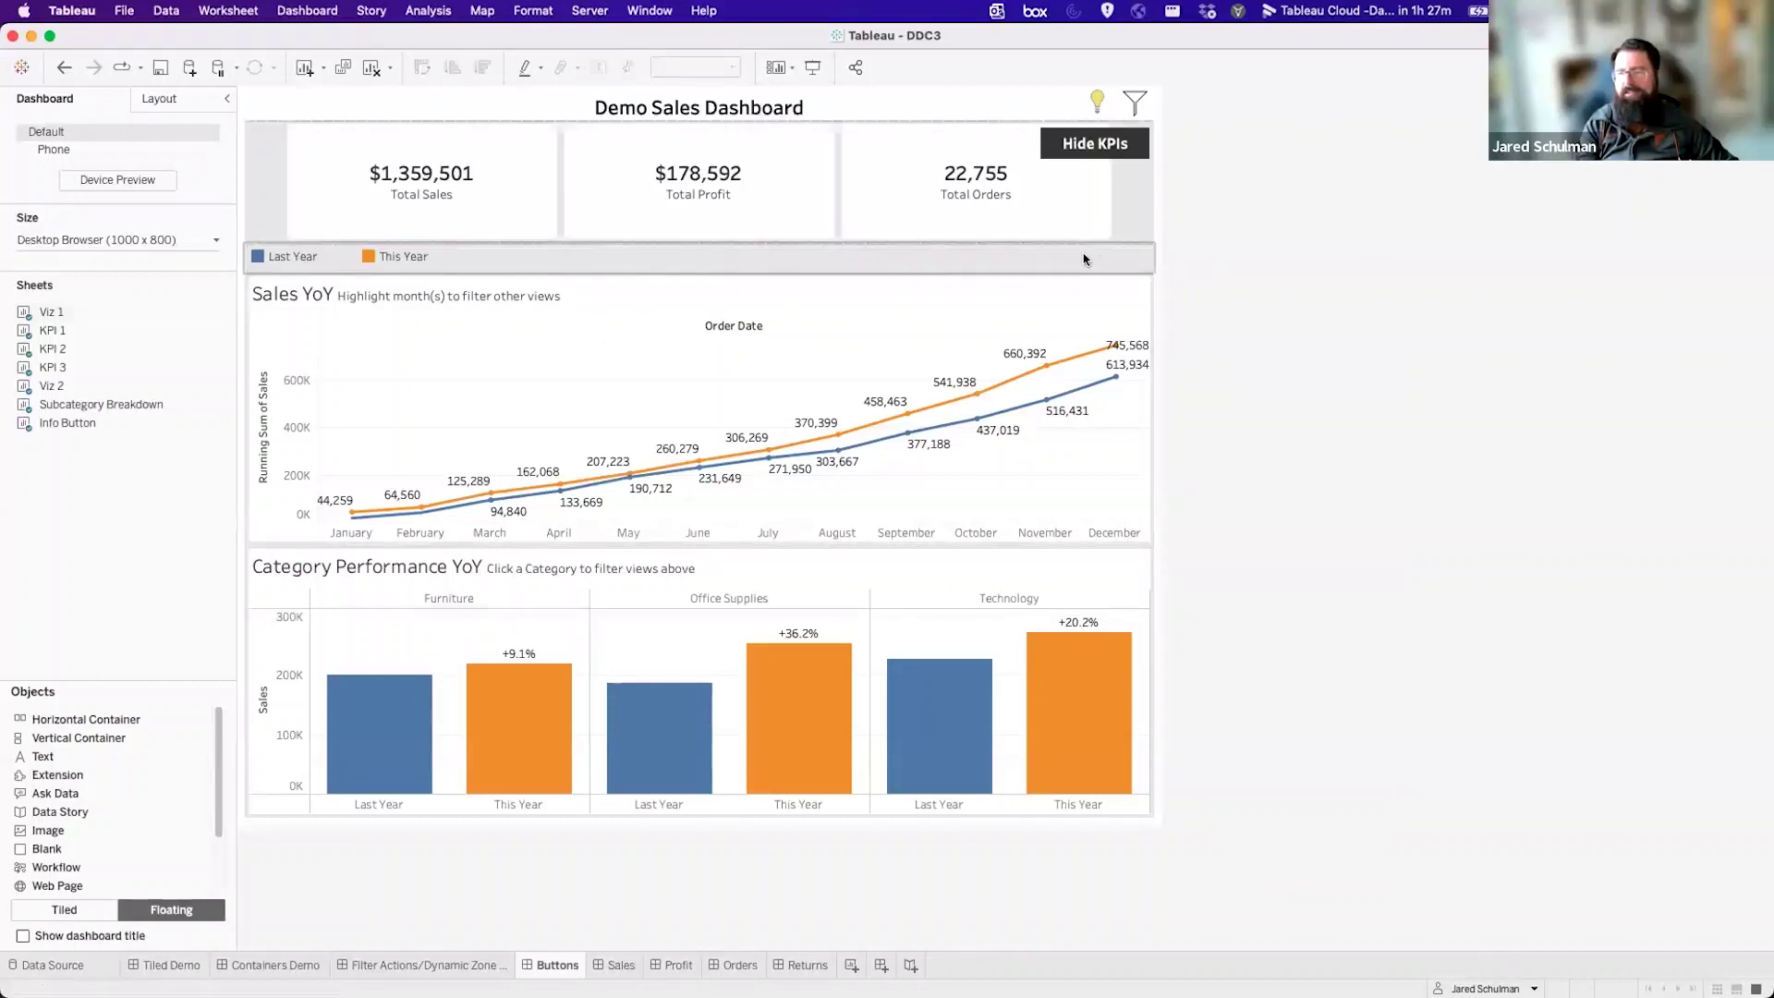
left_click(1165, 292)
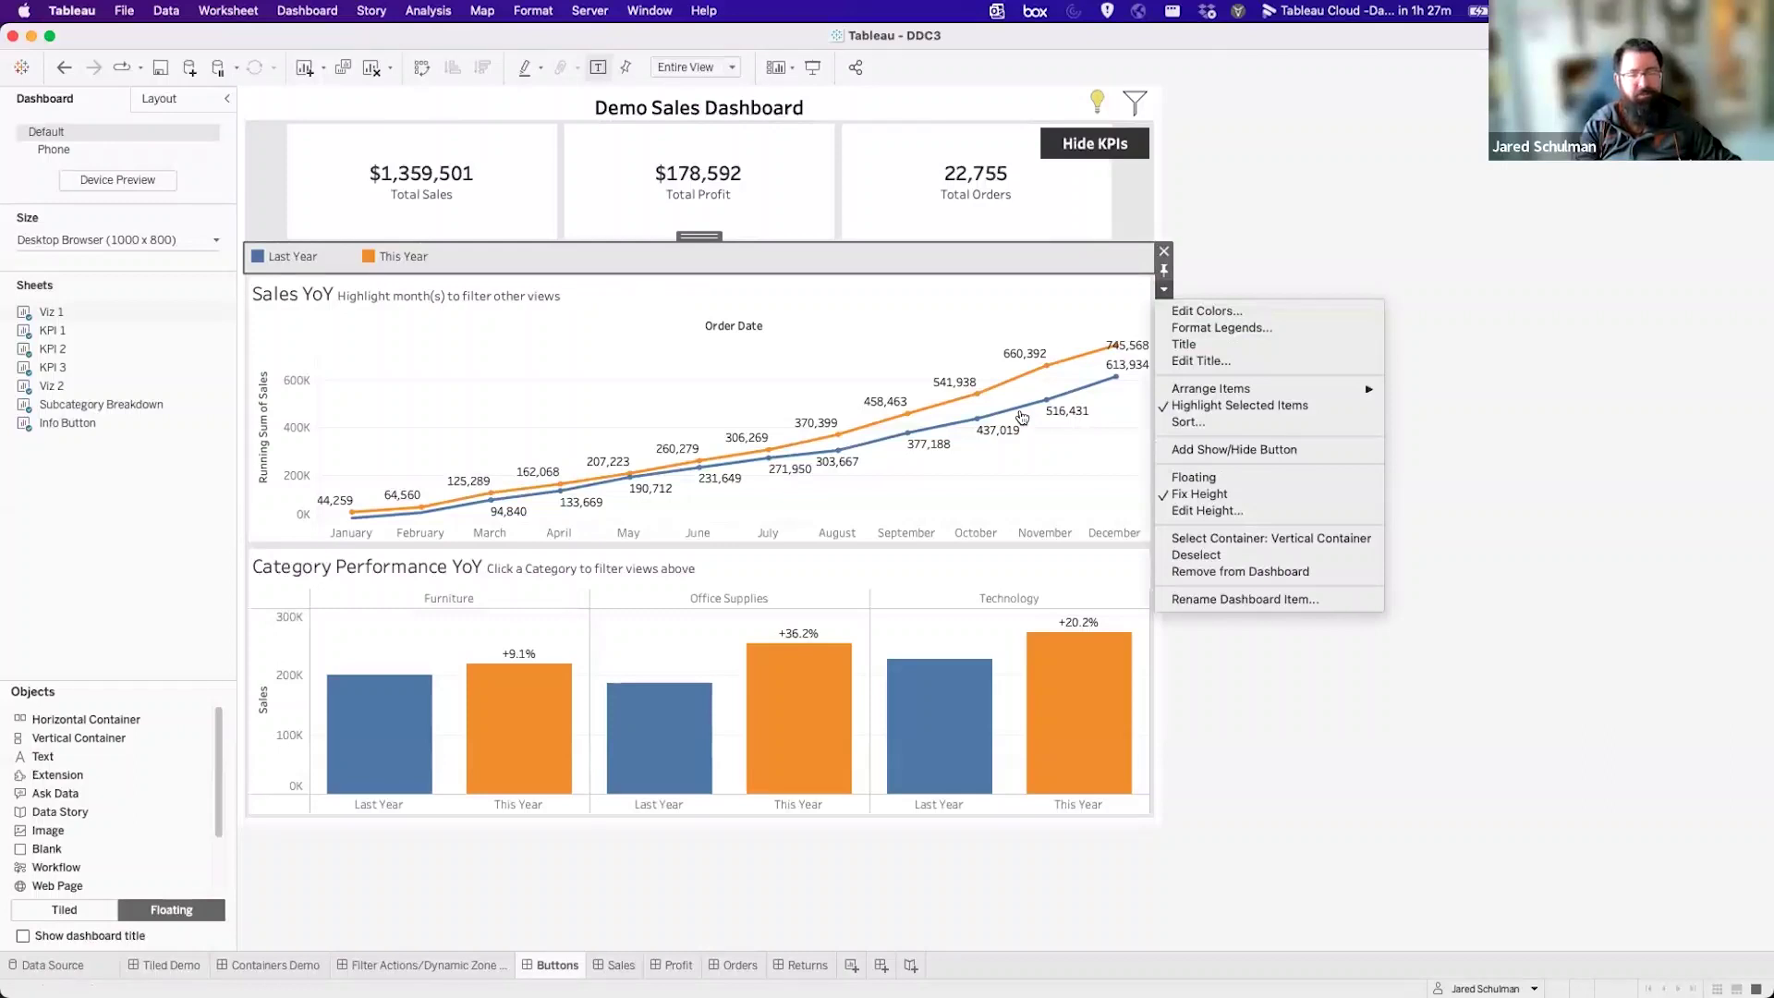
left_click(1258, 173)
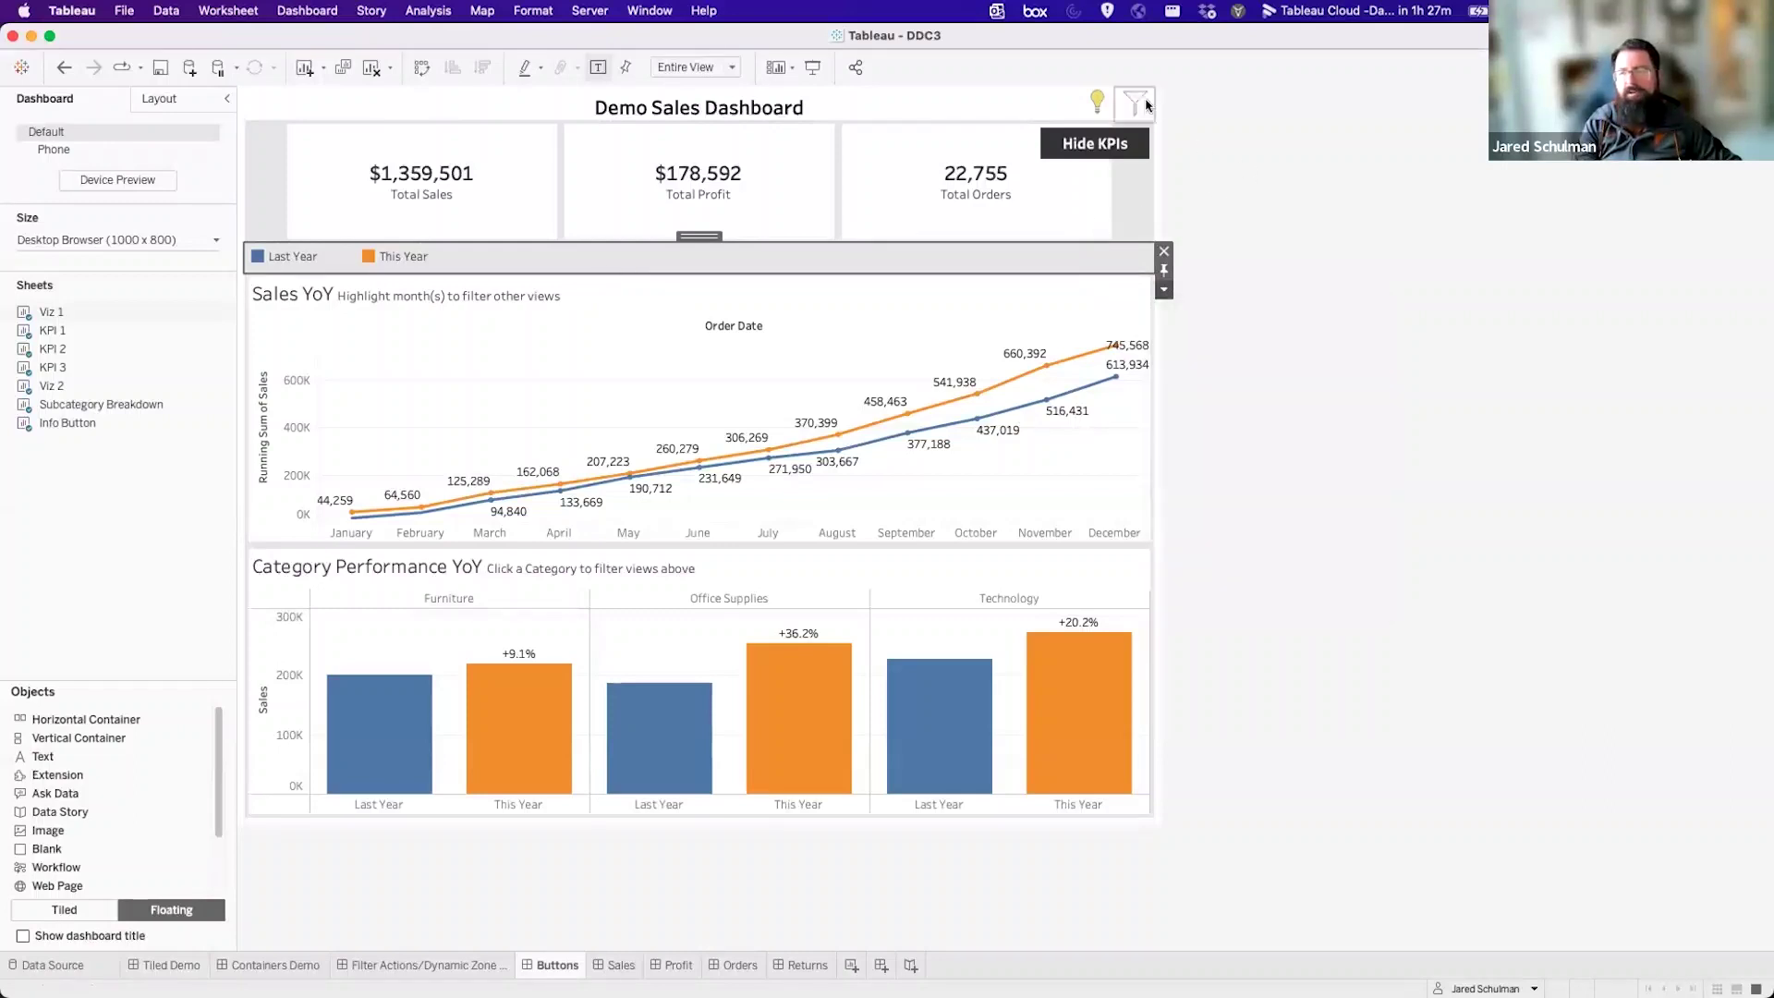
Show the dashboard's filter row again and deselect the filter toggle.
left_click(1141, 101, "alt")
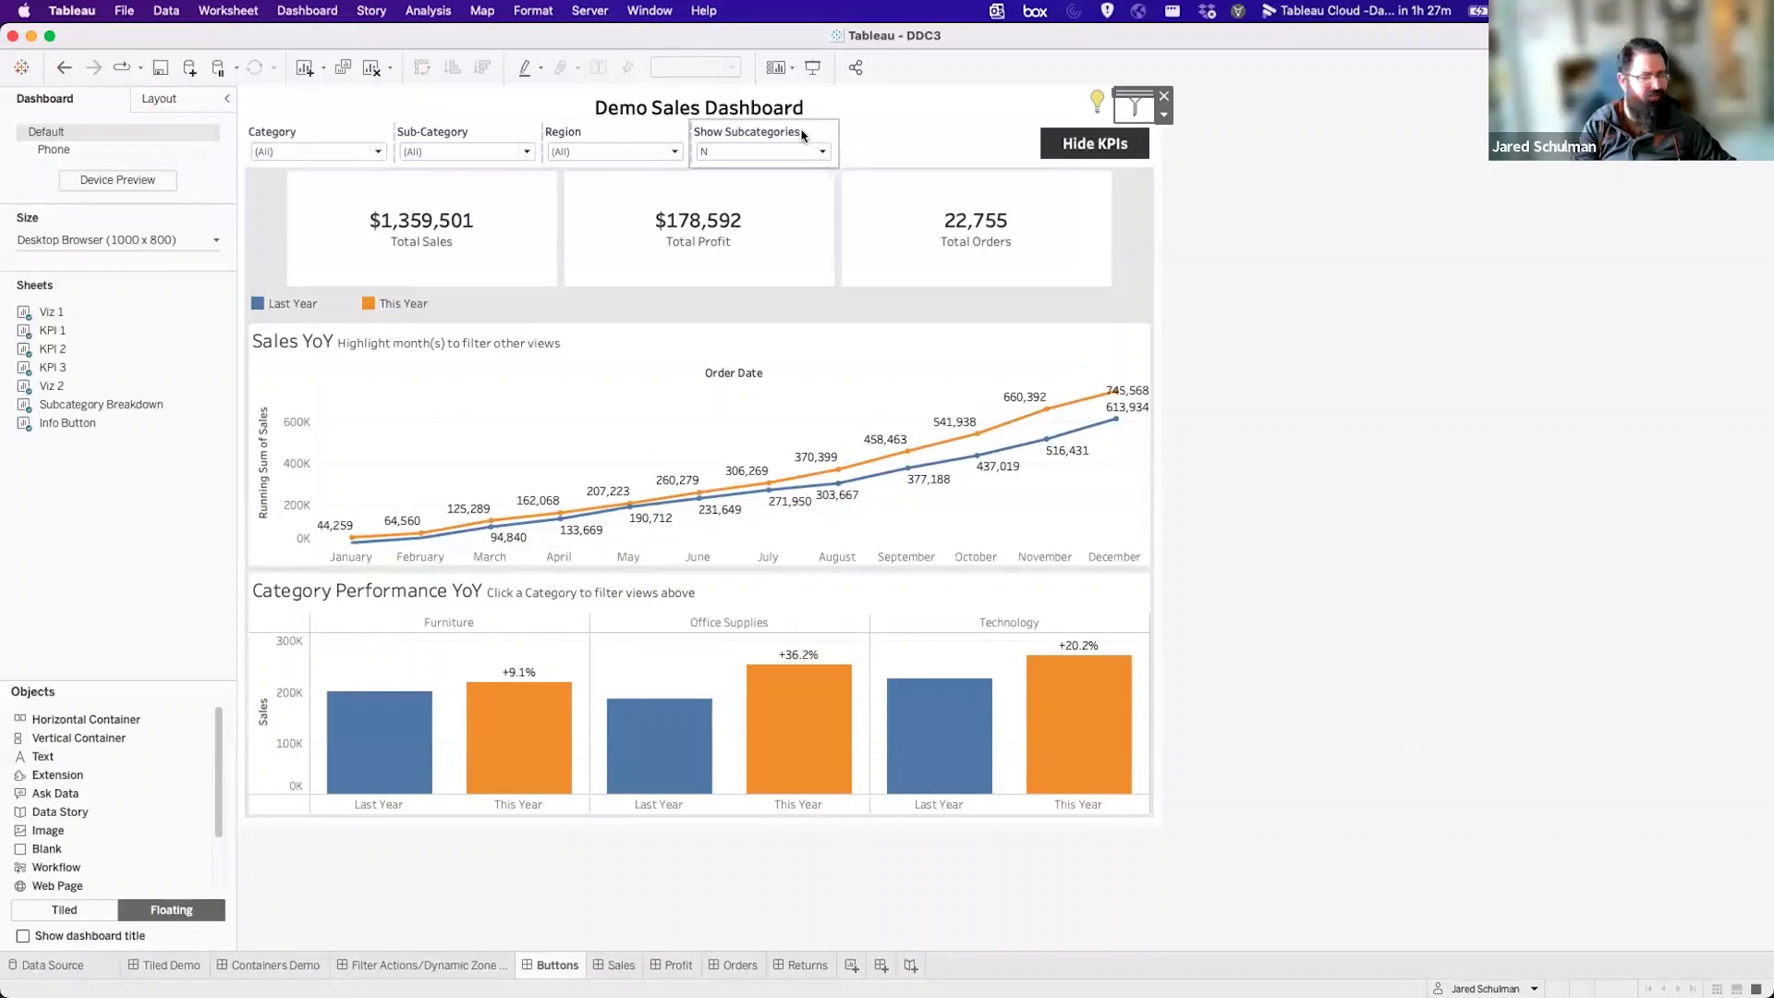
left_click(1386, 314)
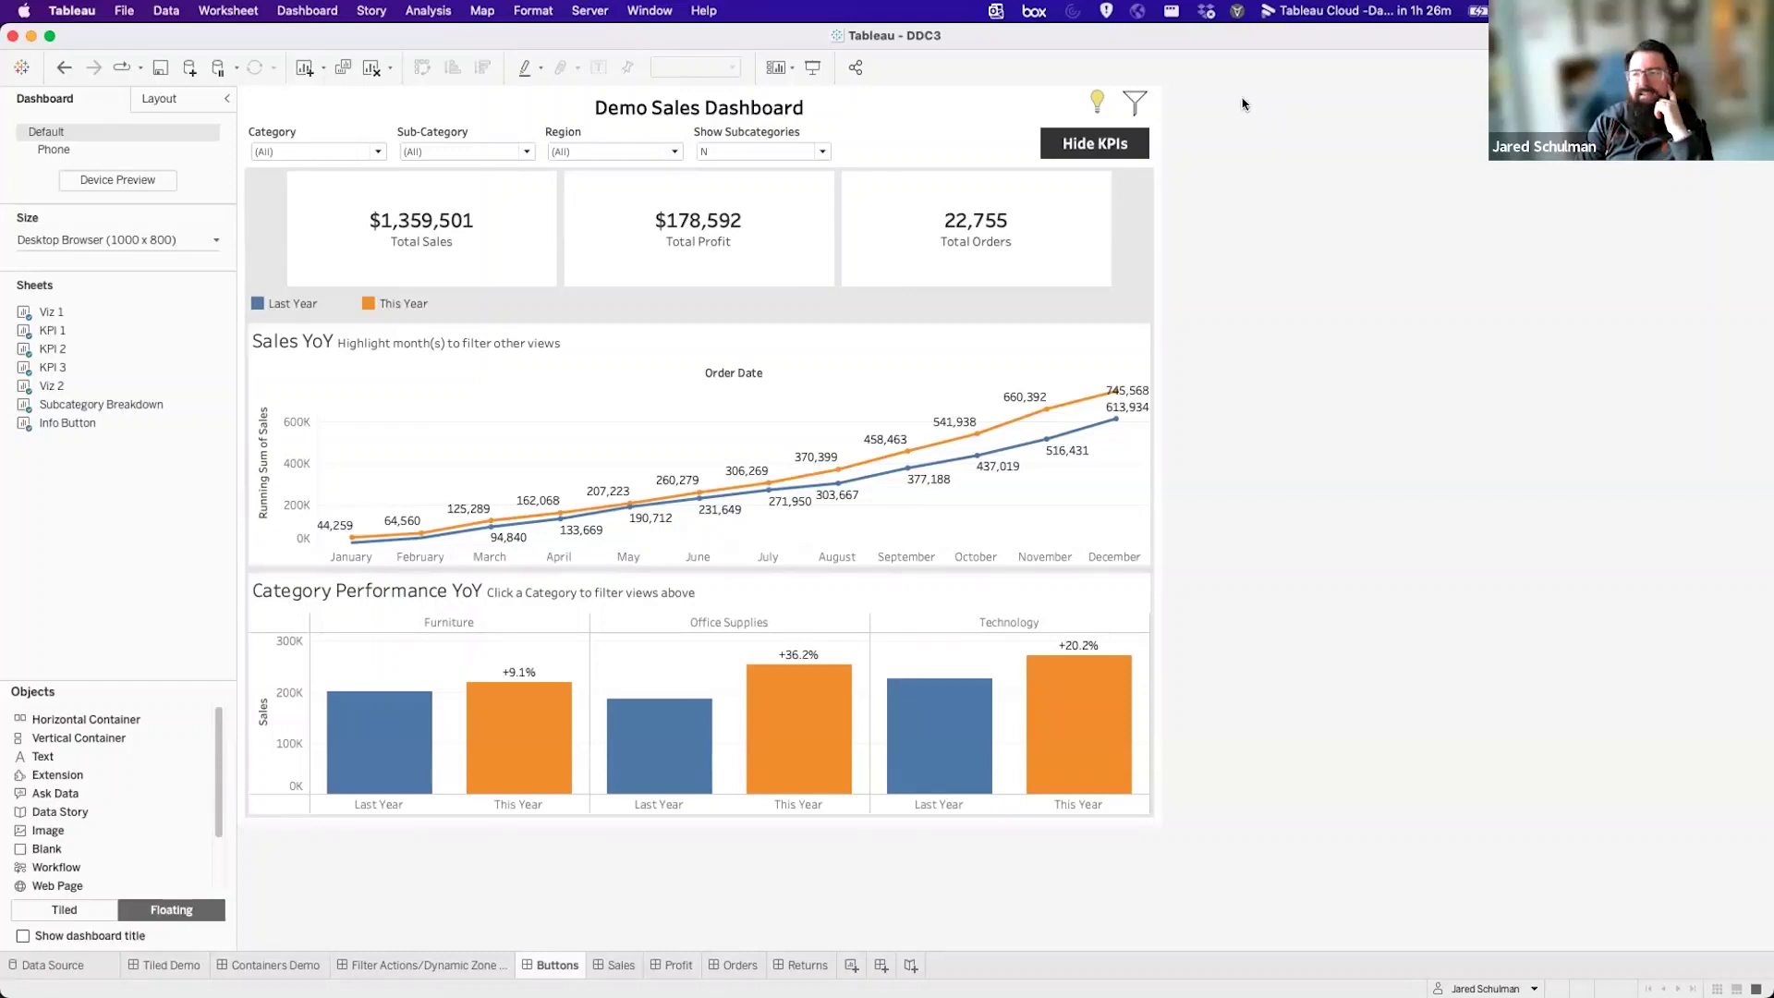
Go to the light bulb's Info Button sheet and review its tooltip text without changing it.
mouse_move(1092, 102)
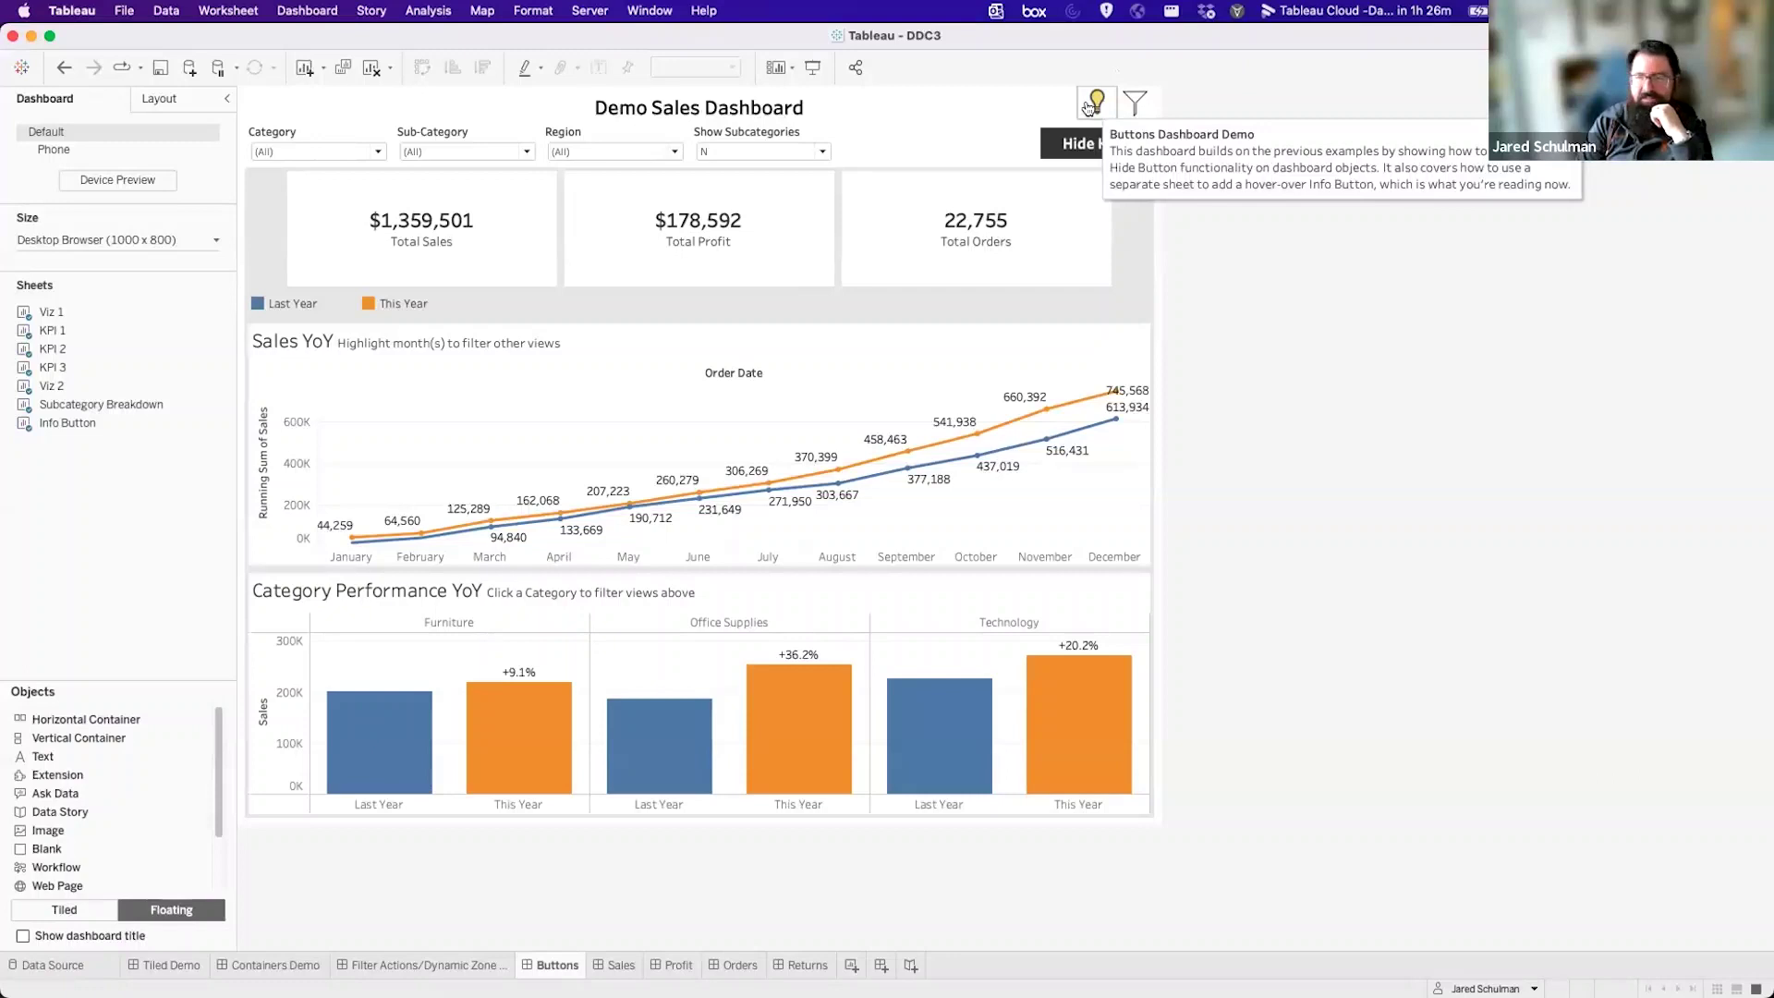
left_click(1090, 107)
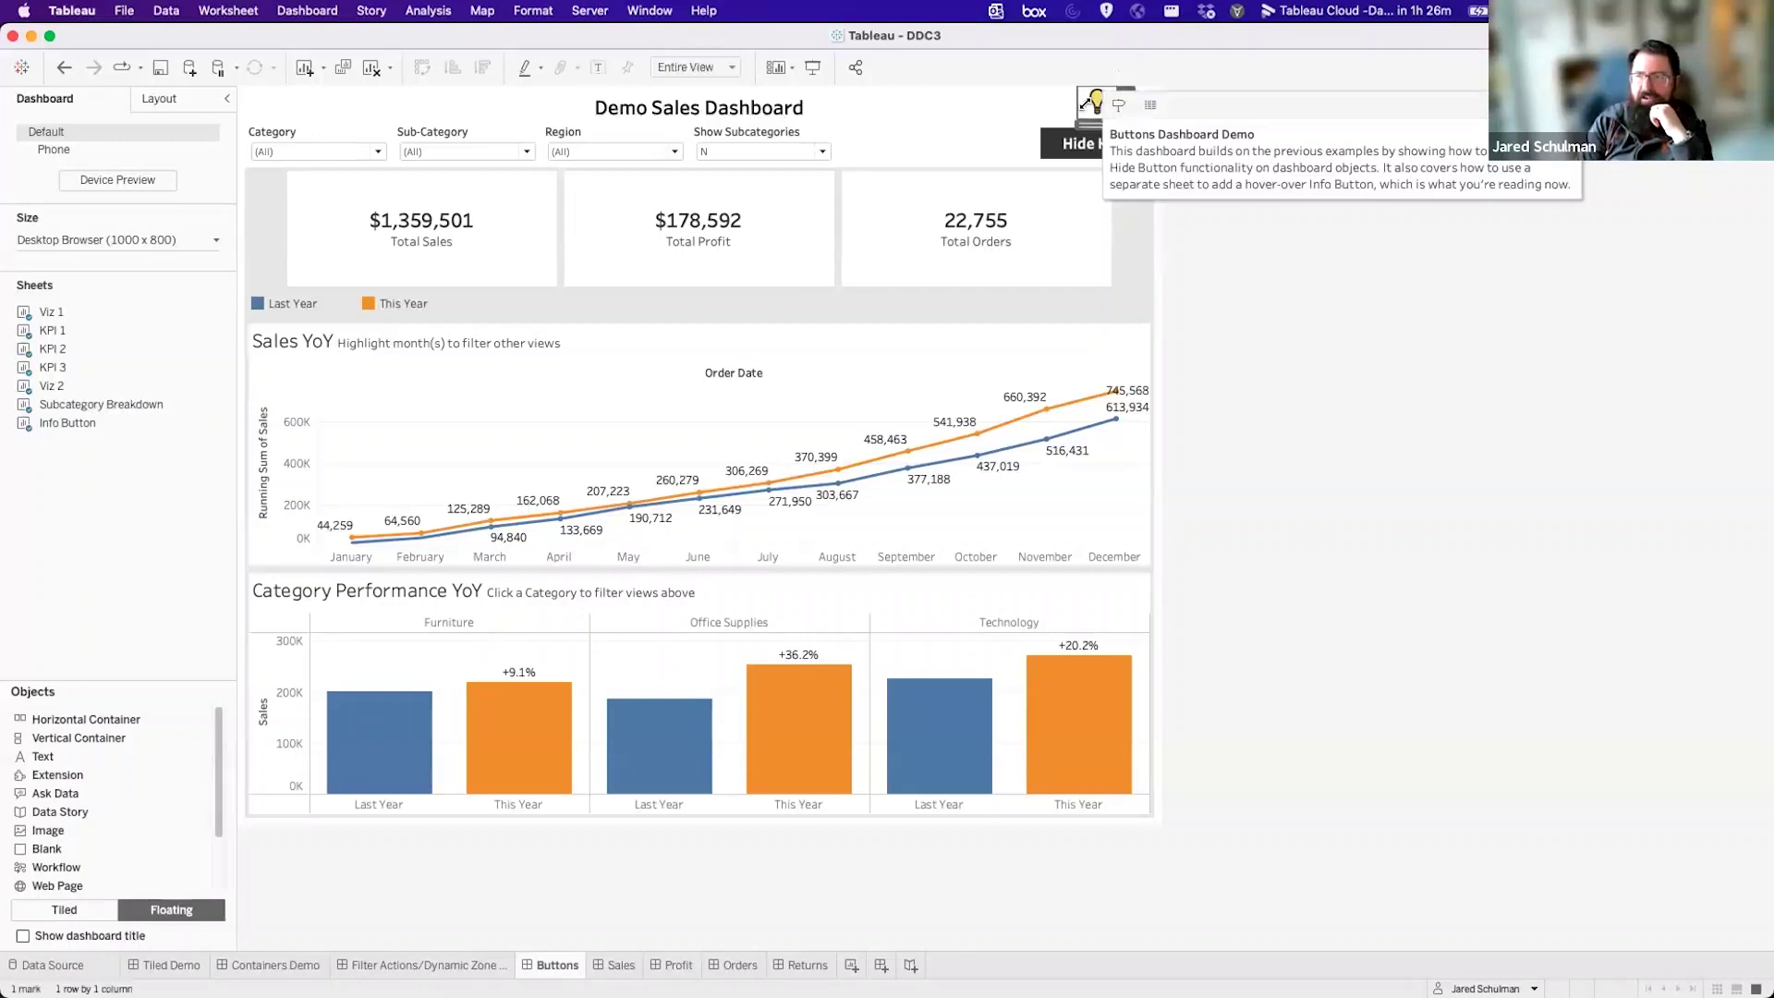
left_click(1125, 113)
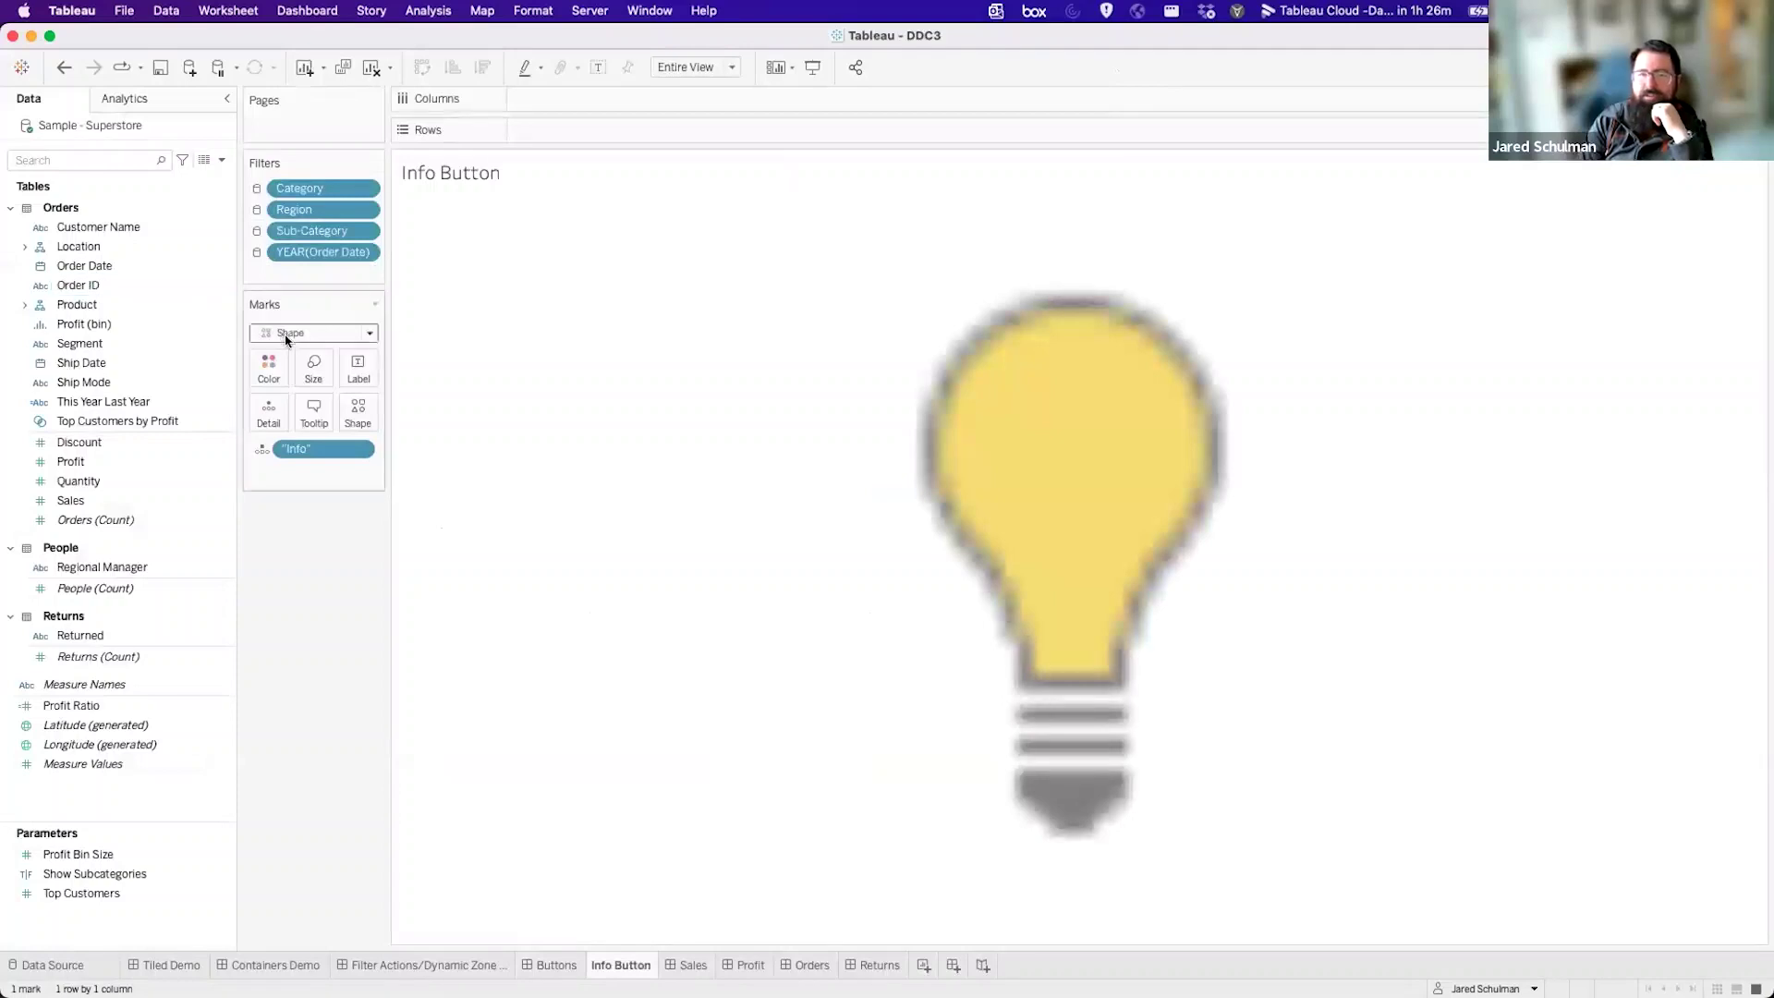
left_click(313, 410)
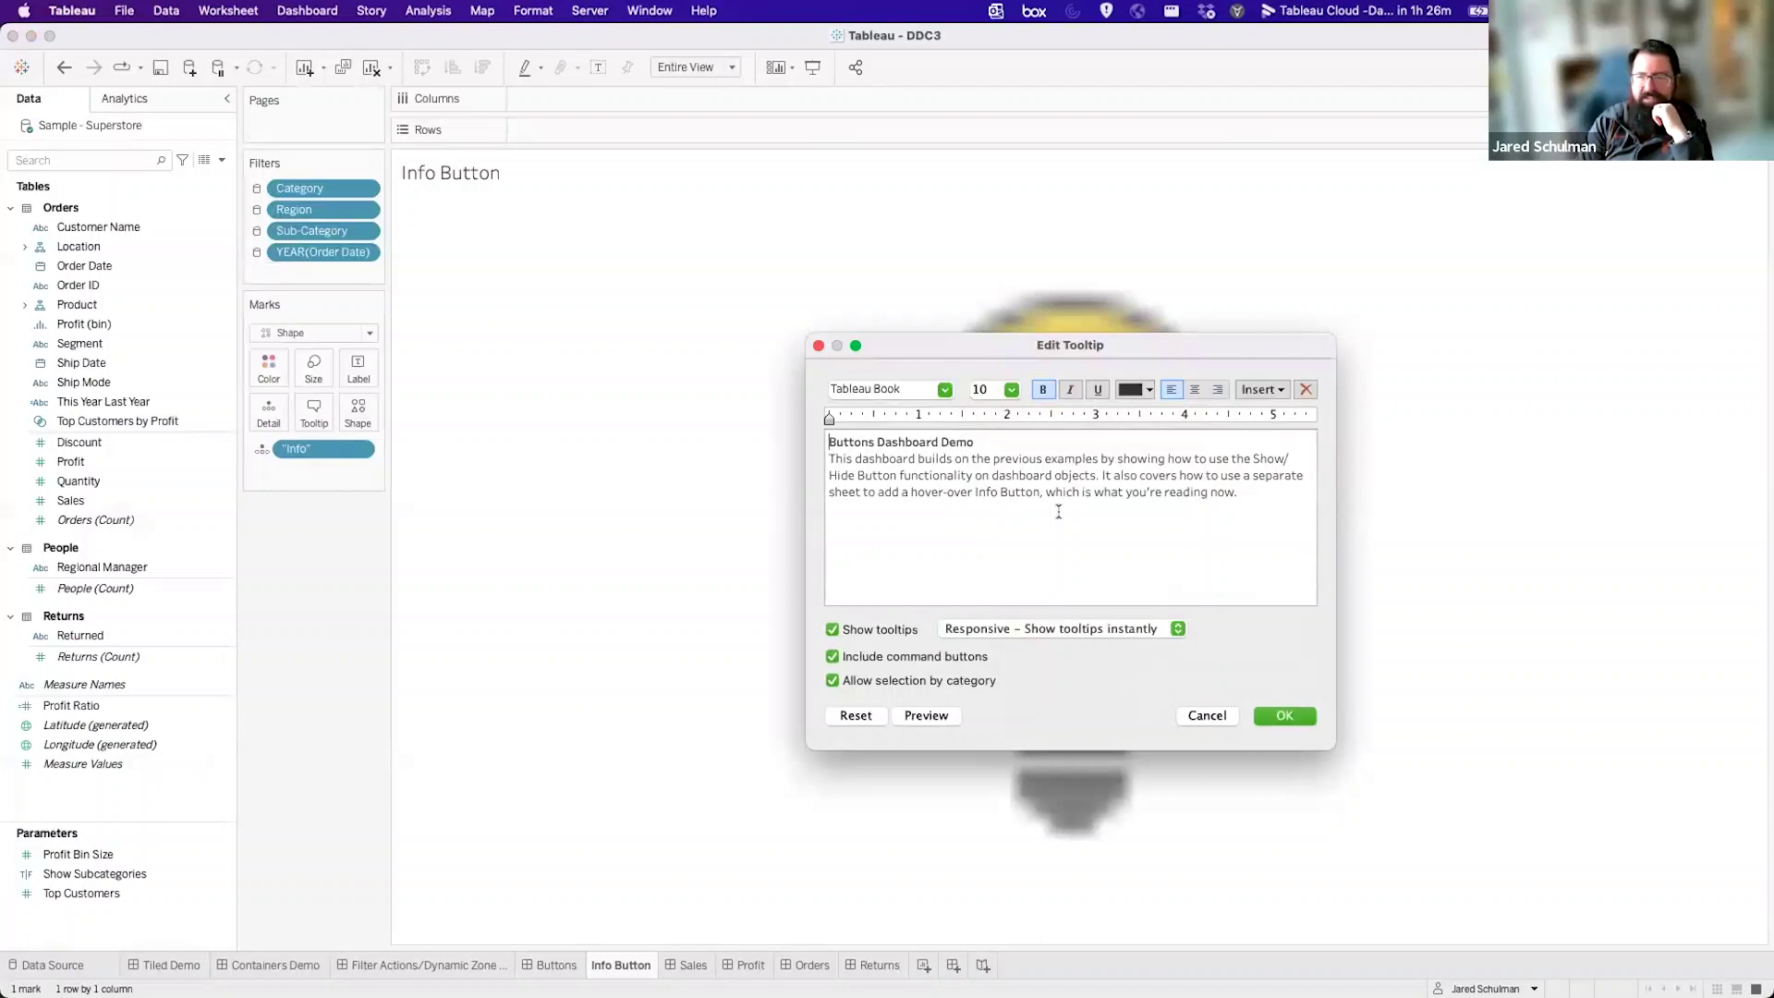
left_click(1204, 716)
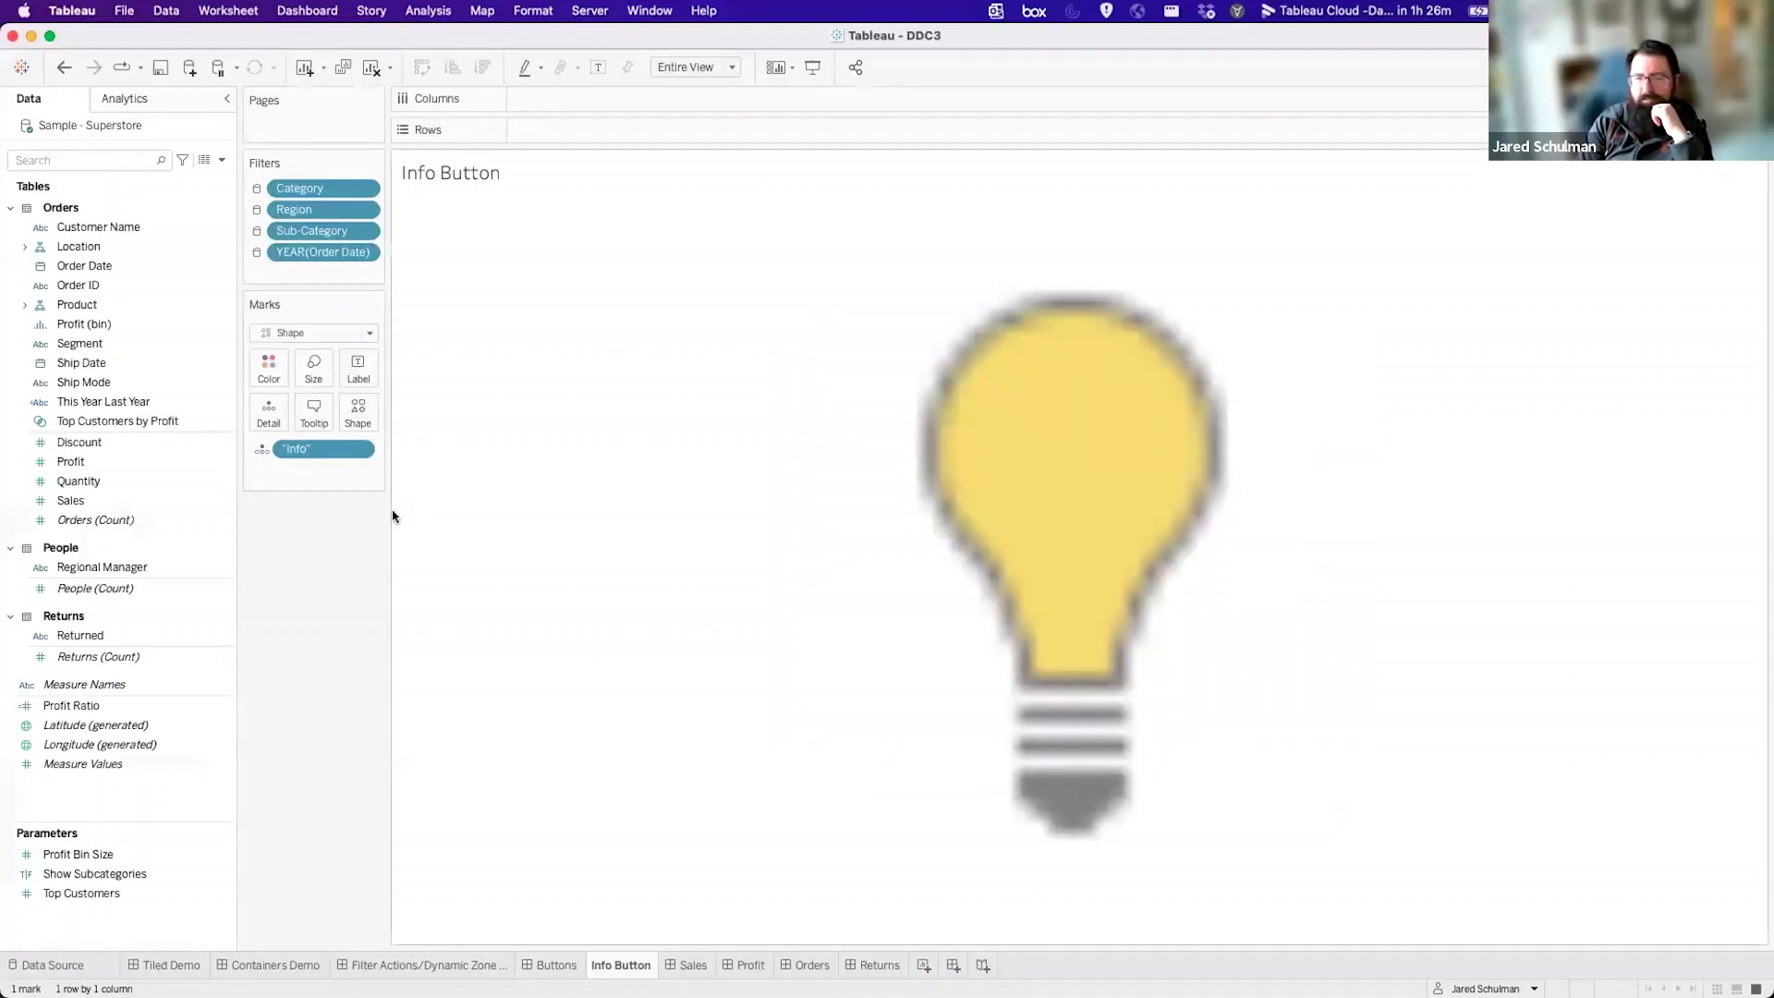
Inspect the expression behind the "Info" pill among the sheet's marks.
right_click(324, 449)
left_click(390, 622)
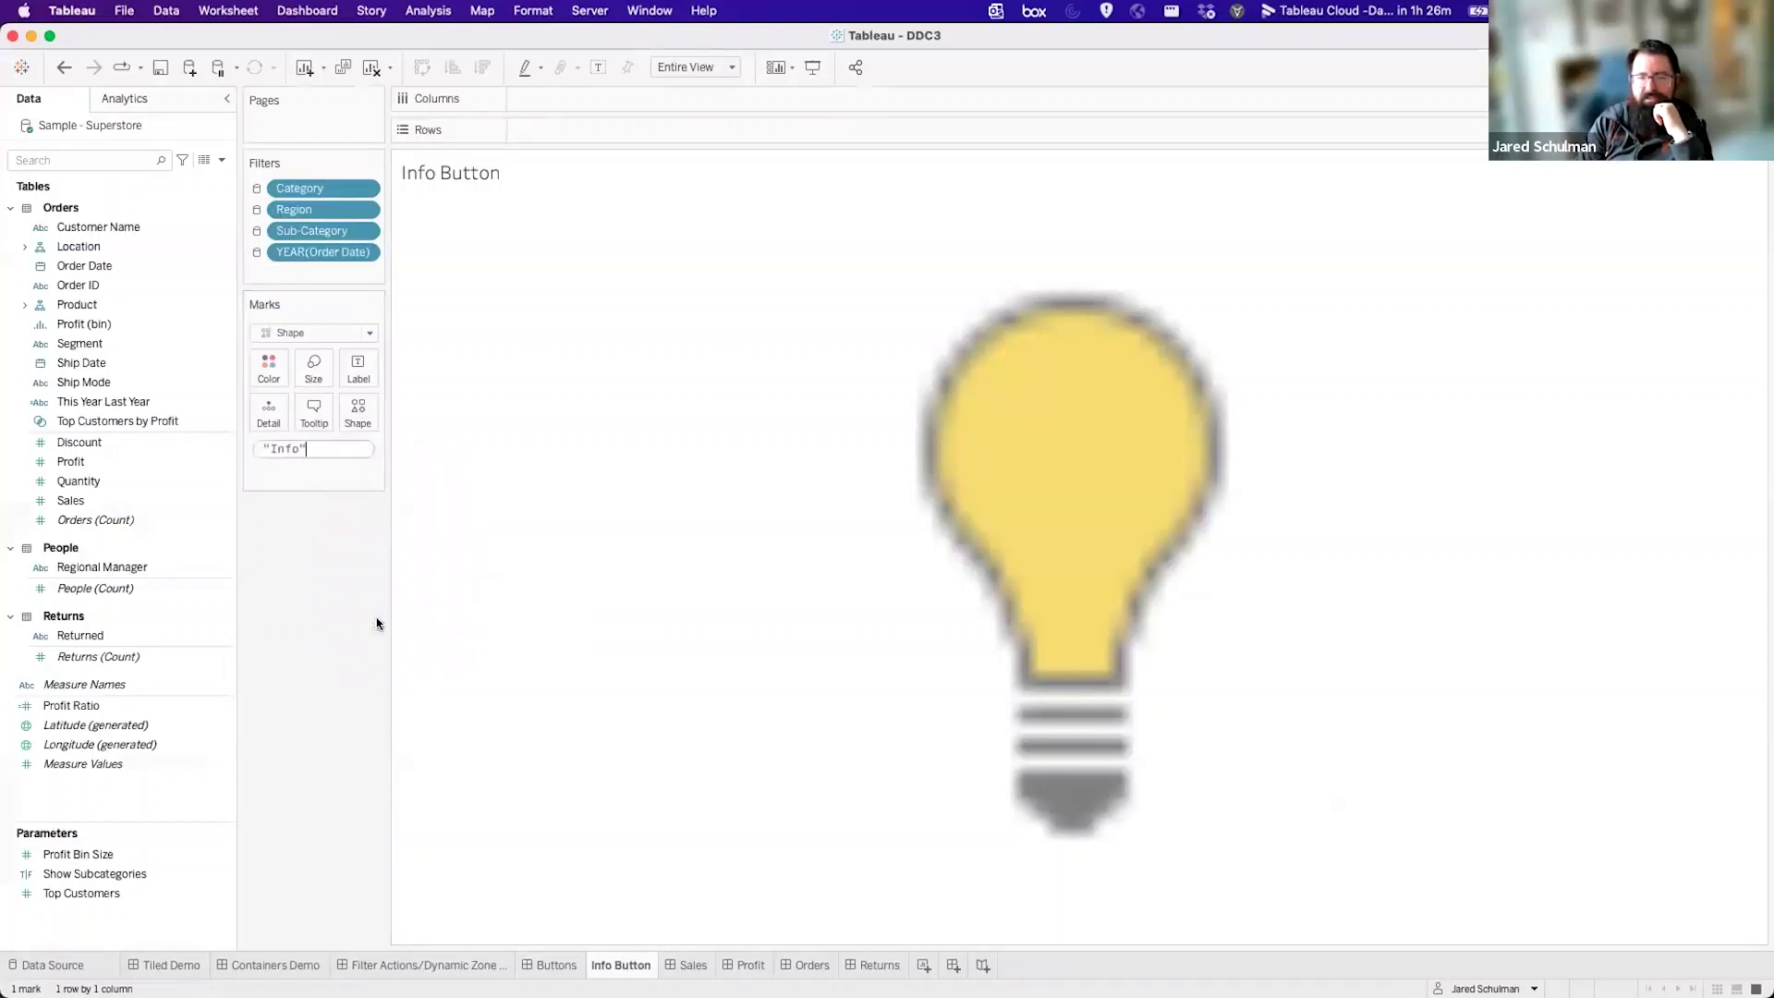
key("Return")
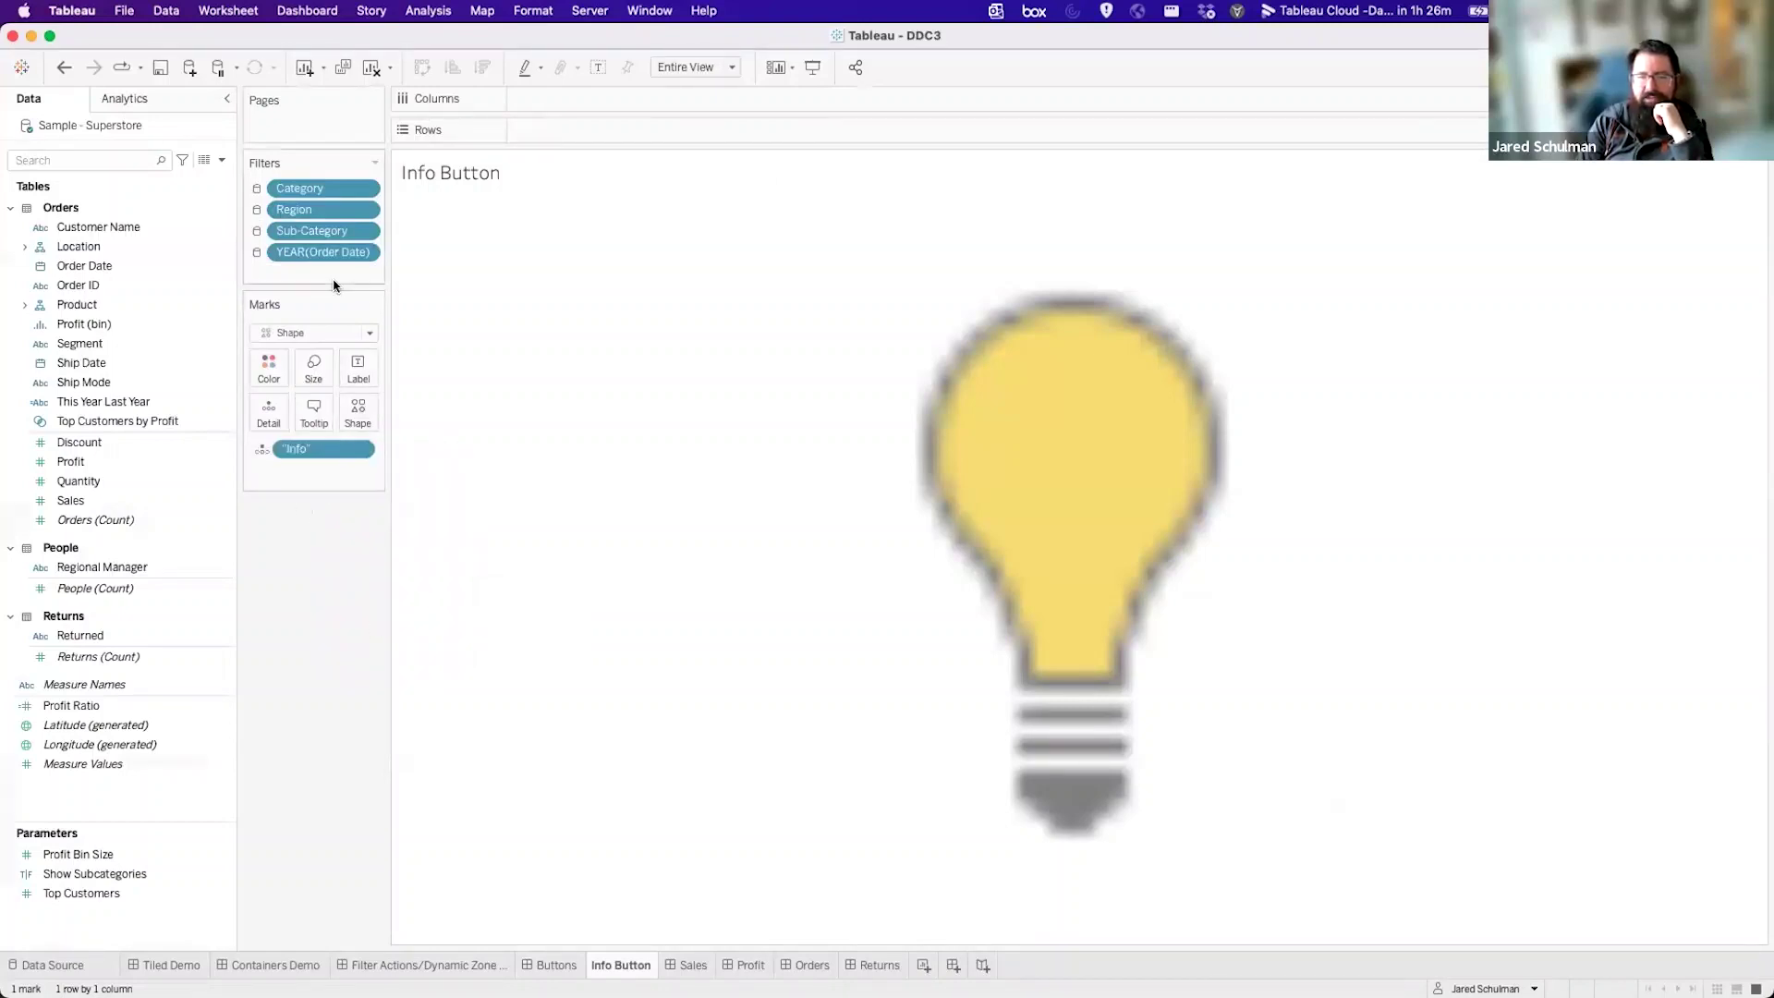
Review the light bulb shape in the Bug Tracking palette and the other available shape palettes, leaving the shape unchanged.
left_click(358, 412)
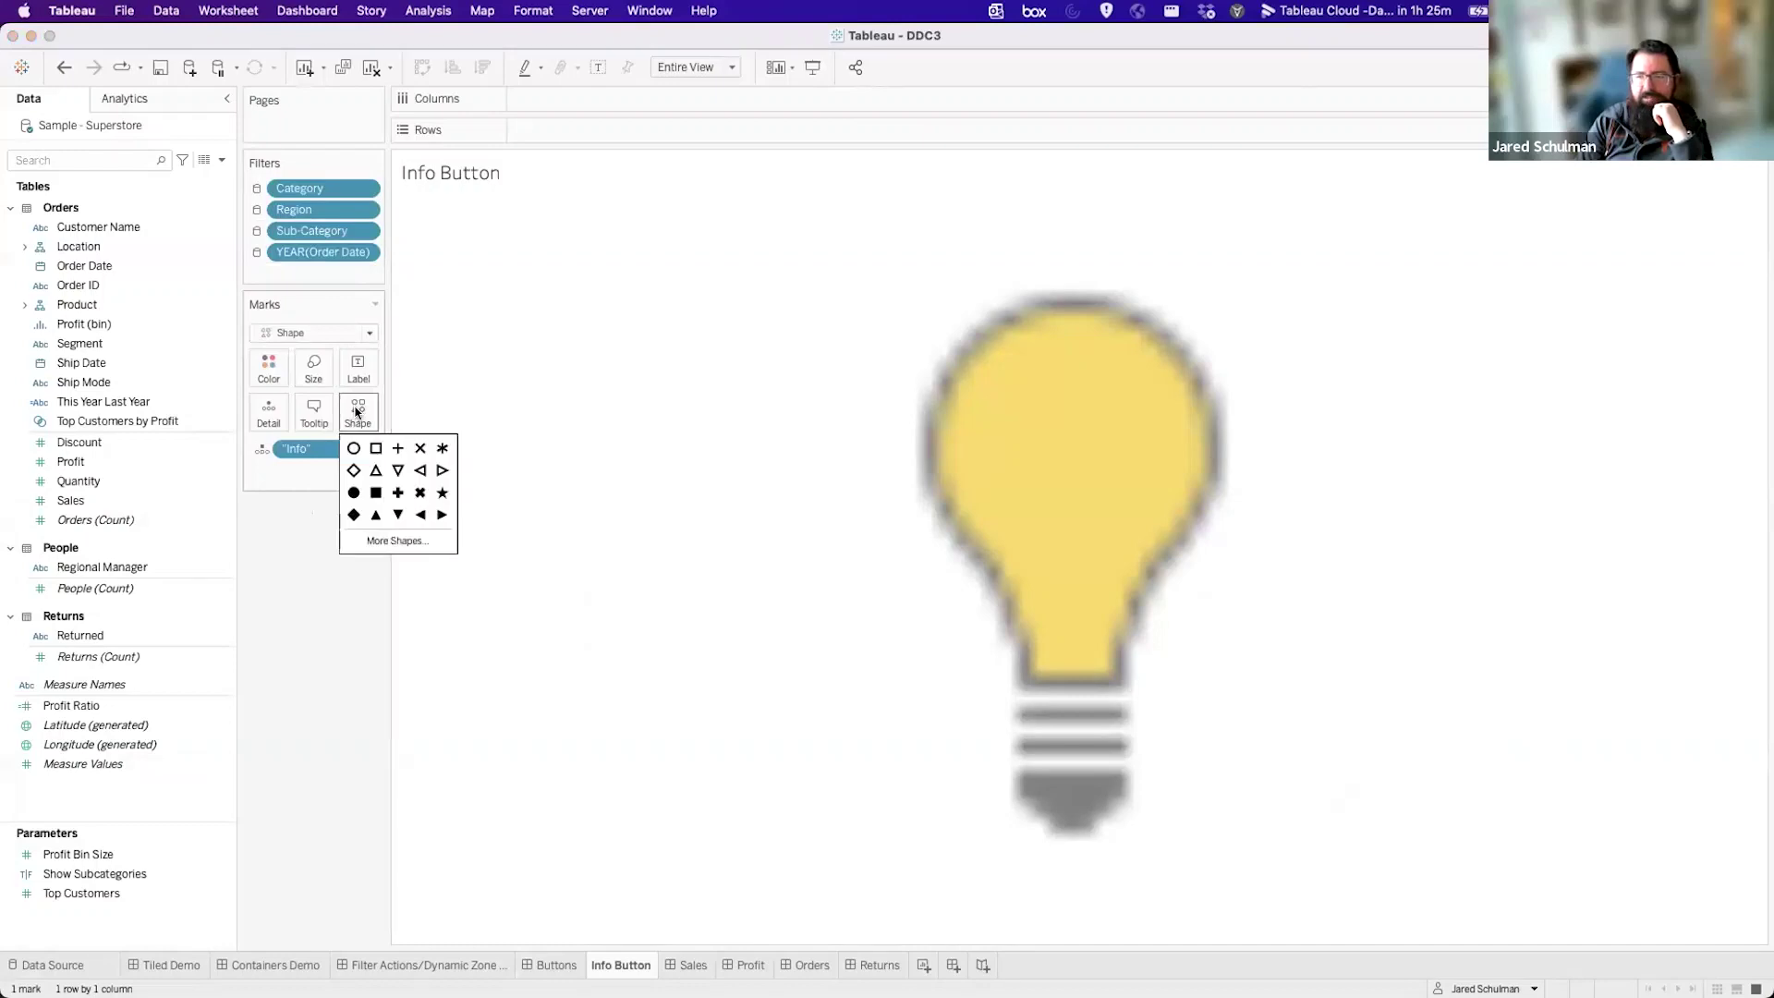
left_click(398, 543)
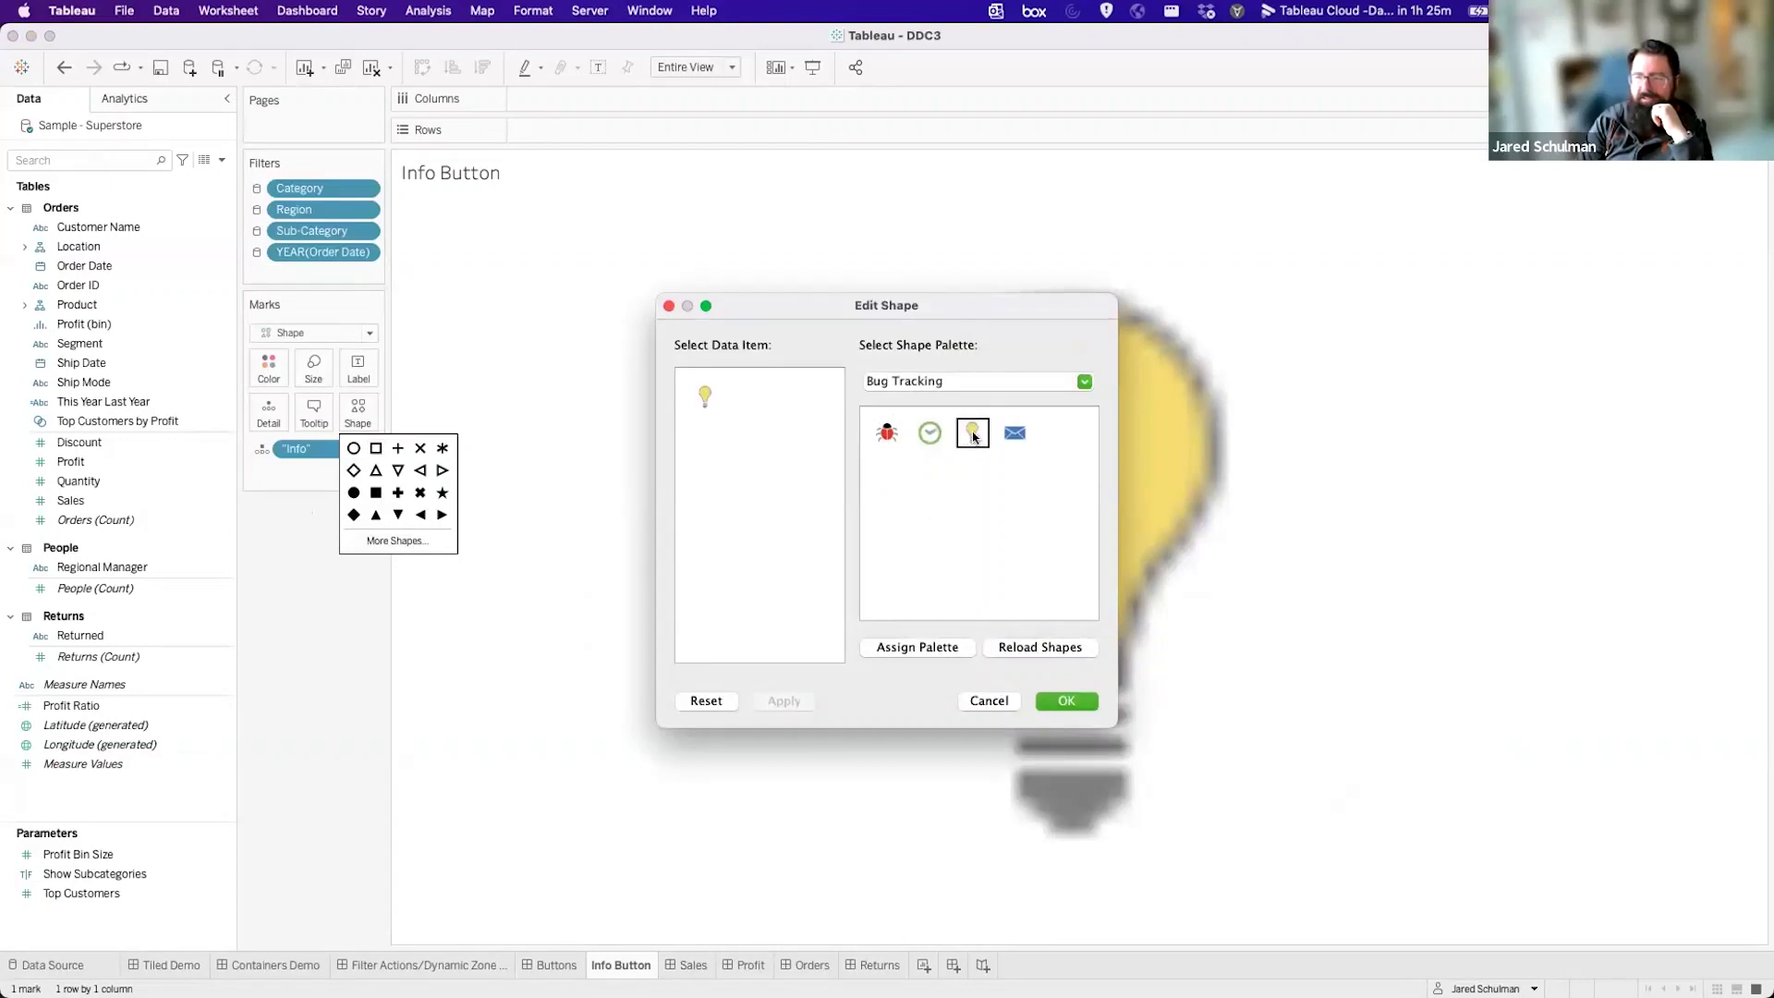
left_click(915, 382)
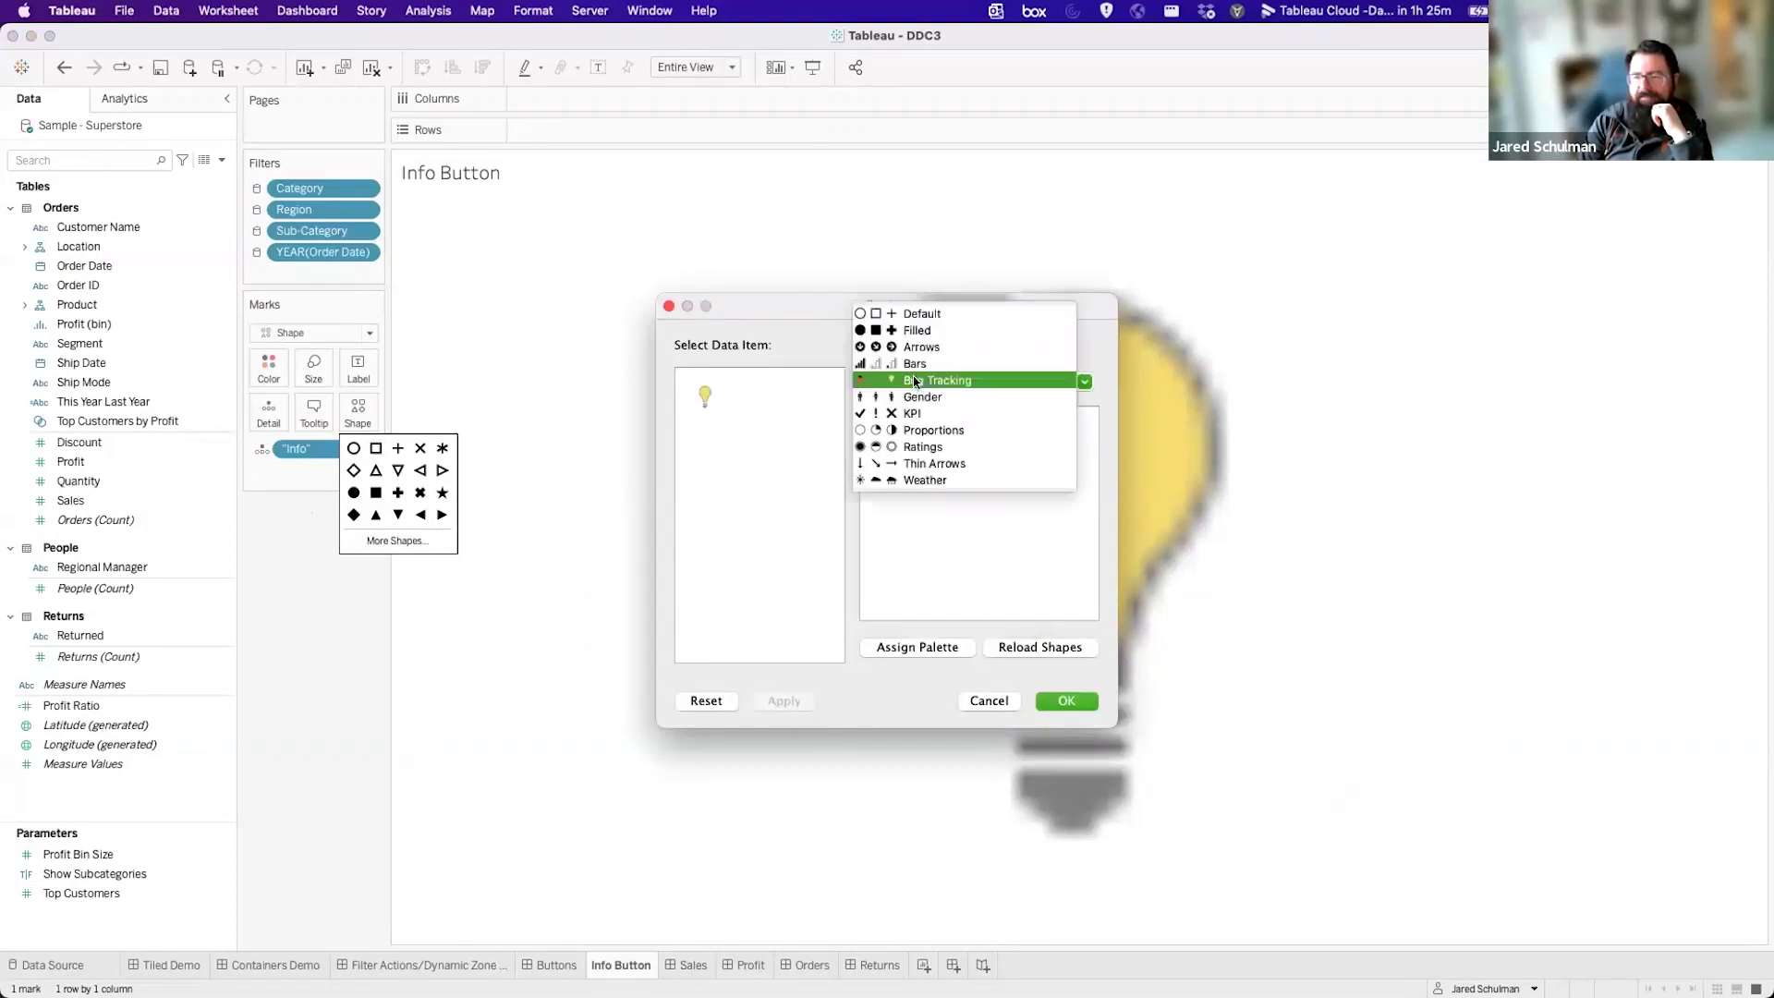
left_click(866, 512)
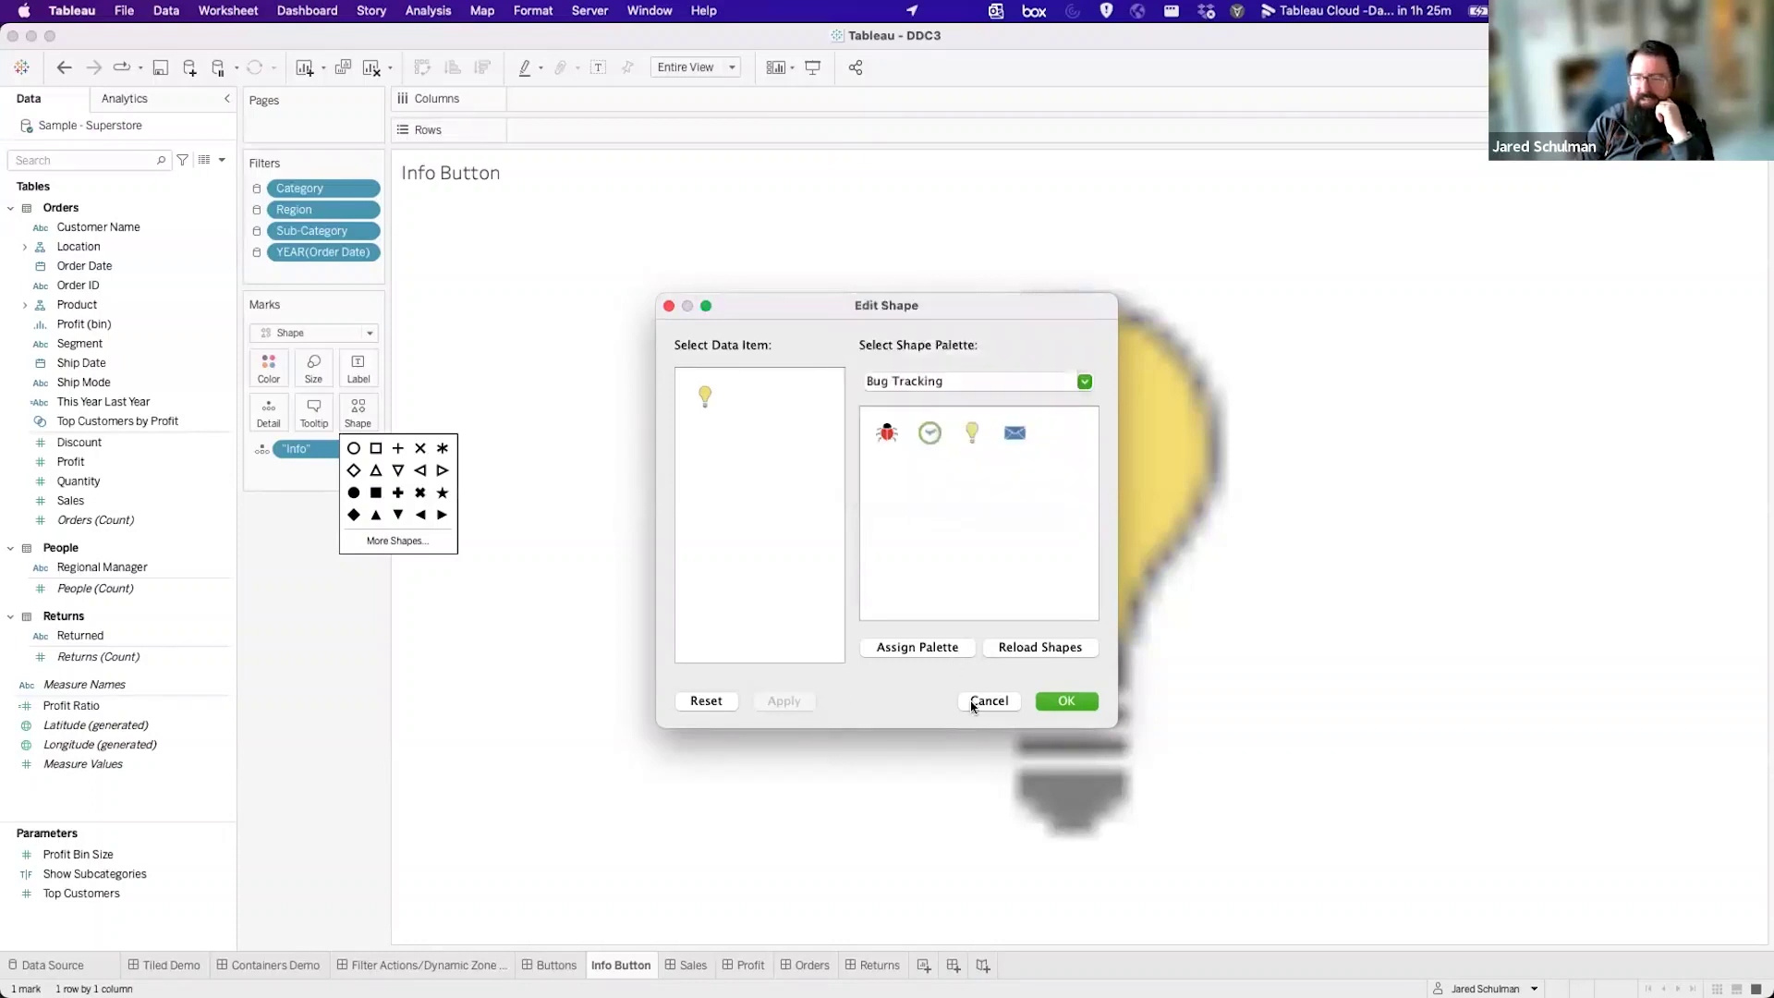
left_click(981, 700)
Return to the Buttons dashboard and preview the light bulb's info tooltip.
mouse_move(1113, 551)
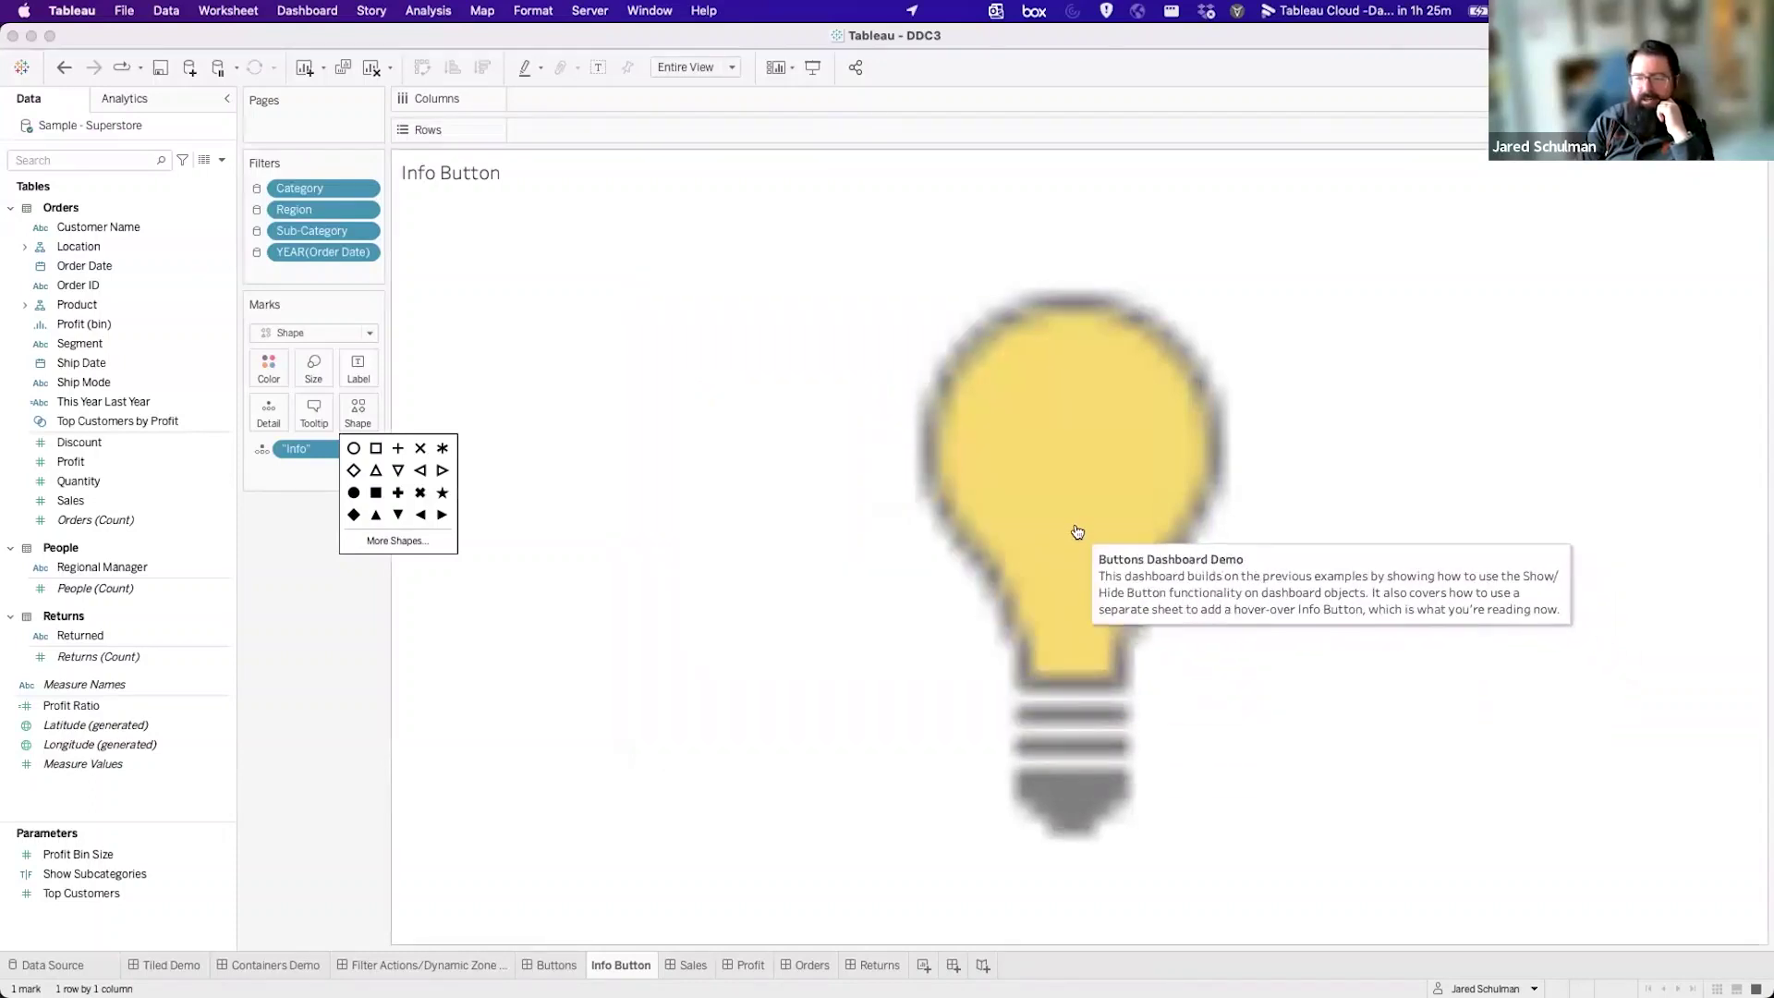
left_click(565, 965)
mouse_move(1097, 104)
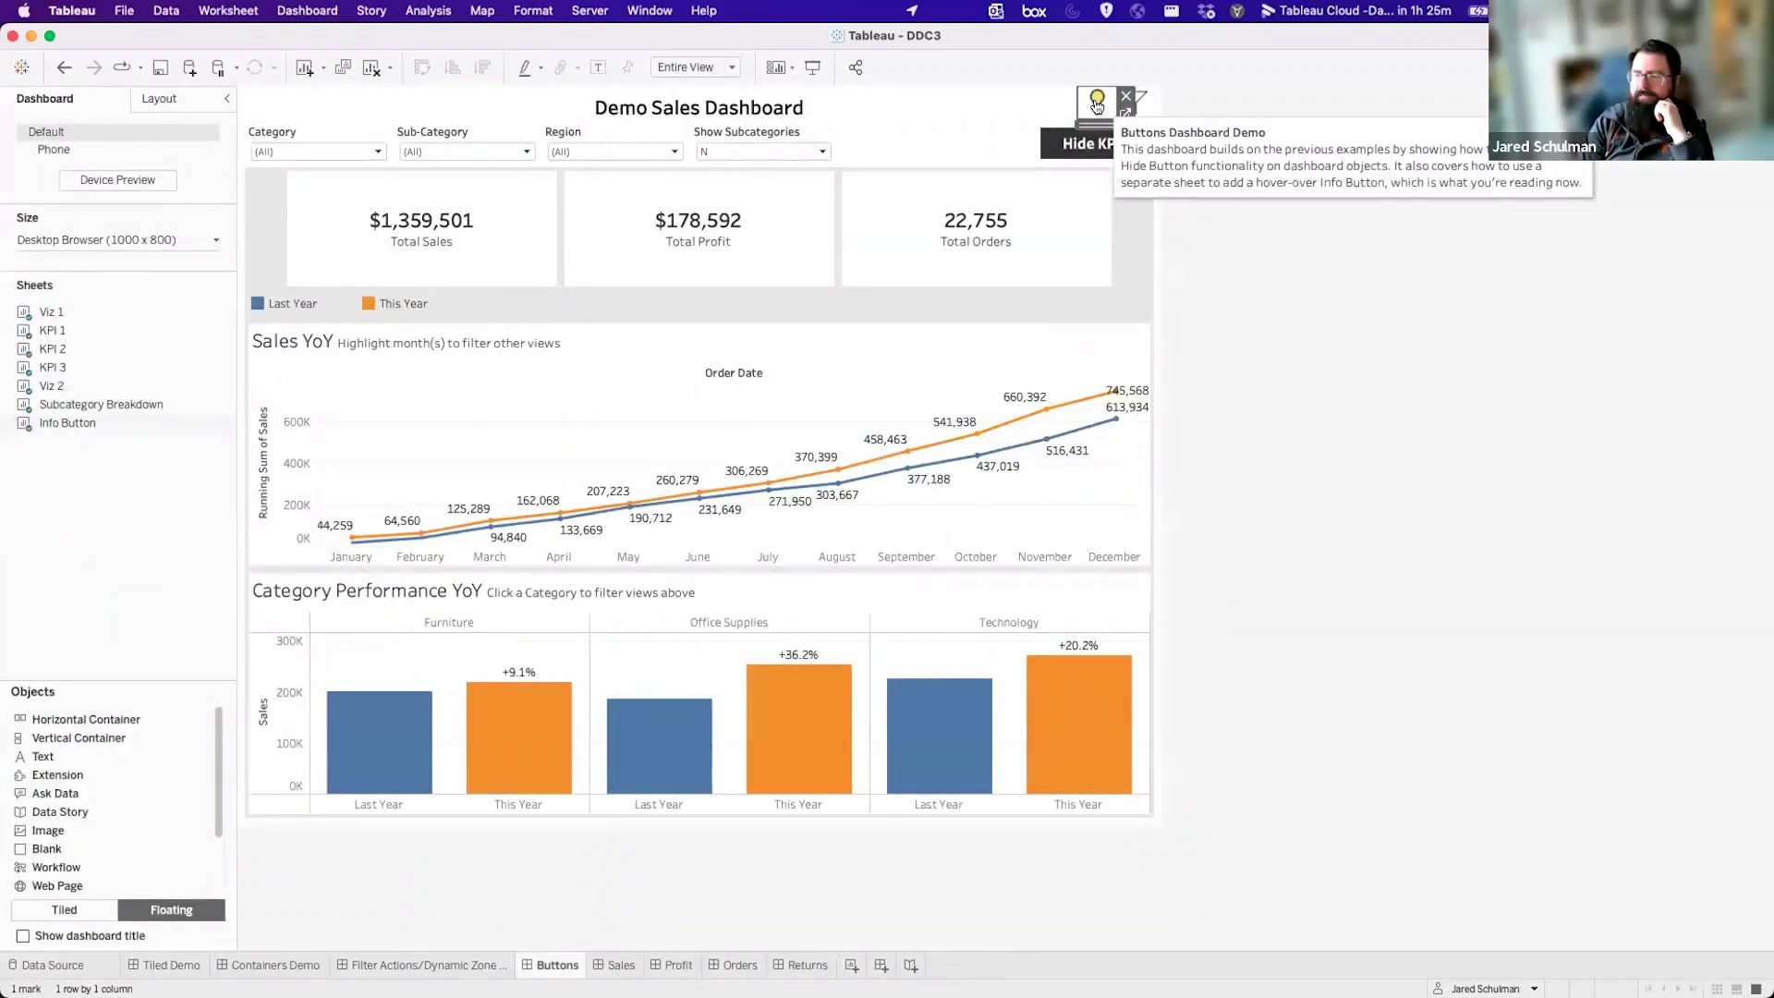
mouse_move(939, 730)
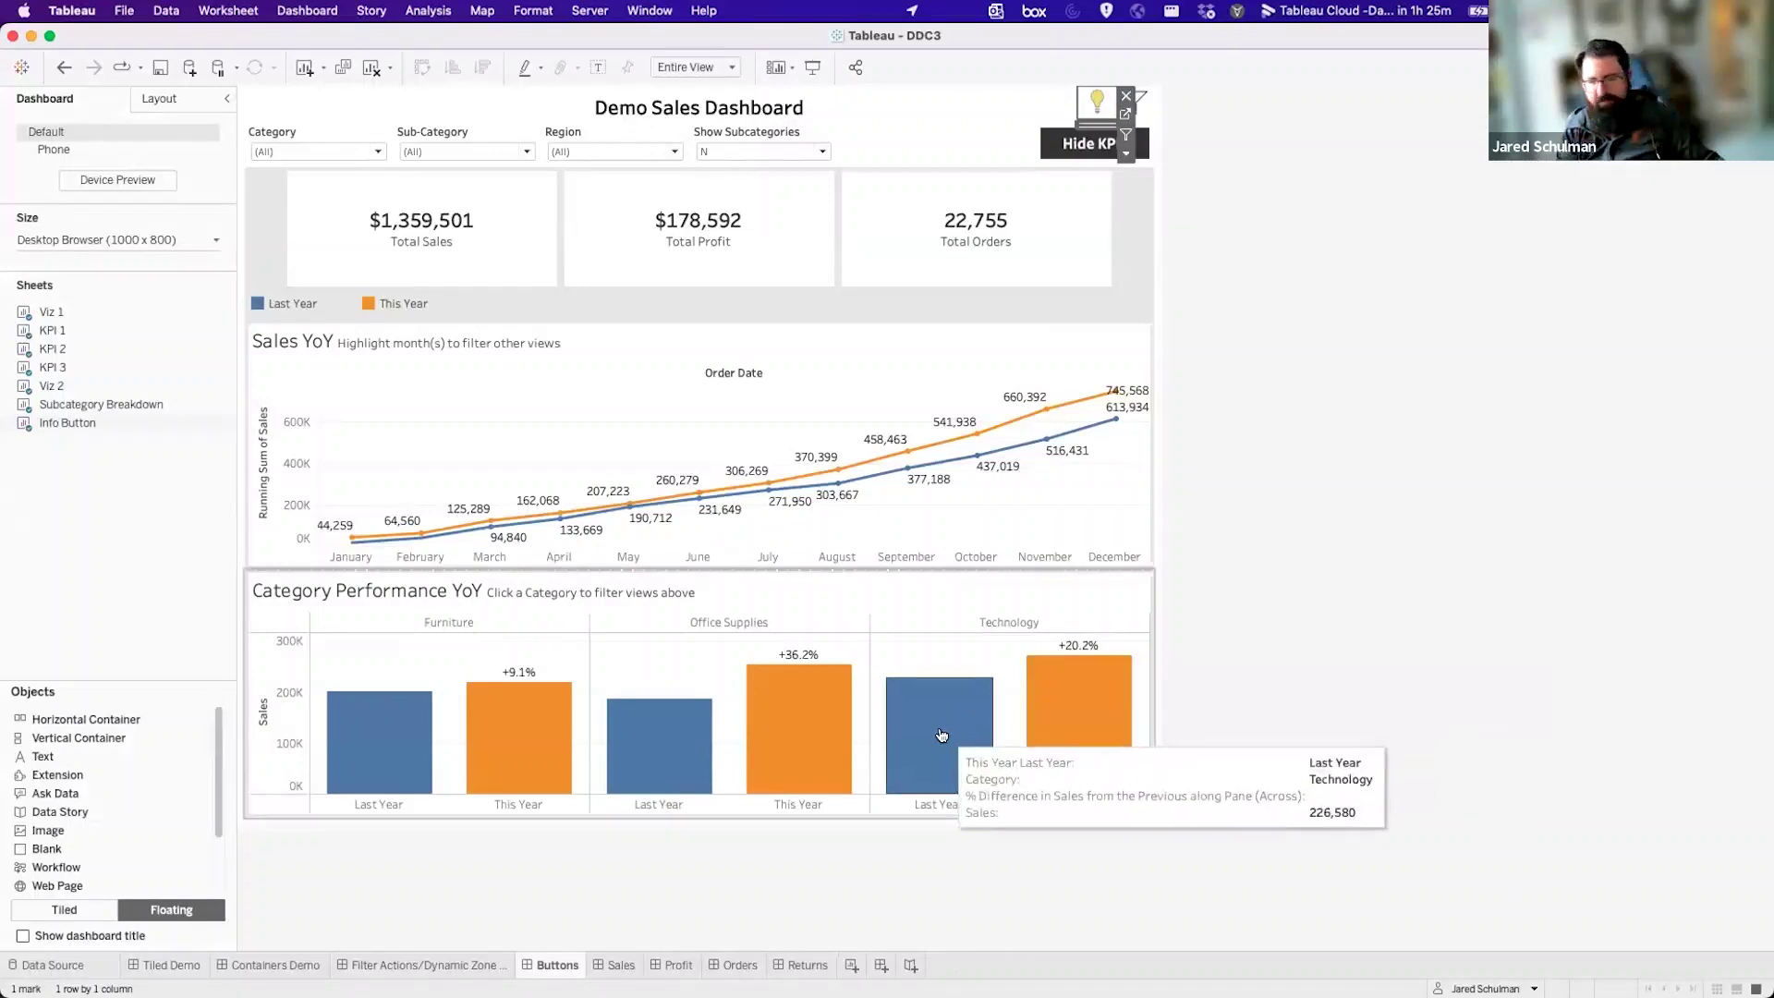
left_click(755, 890)
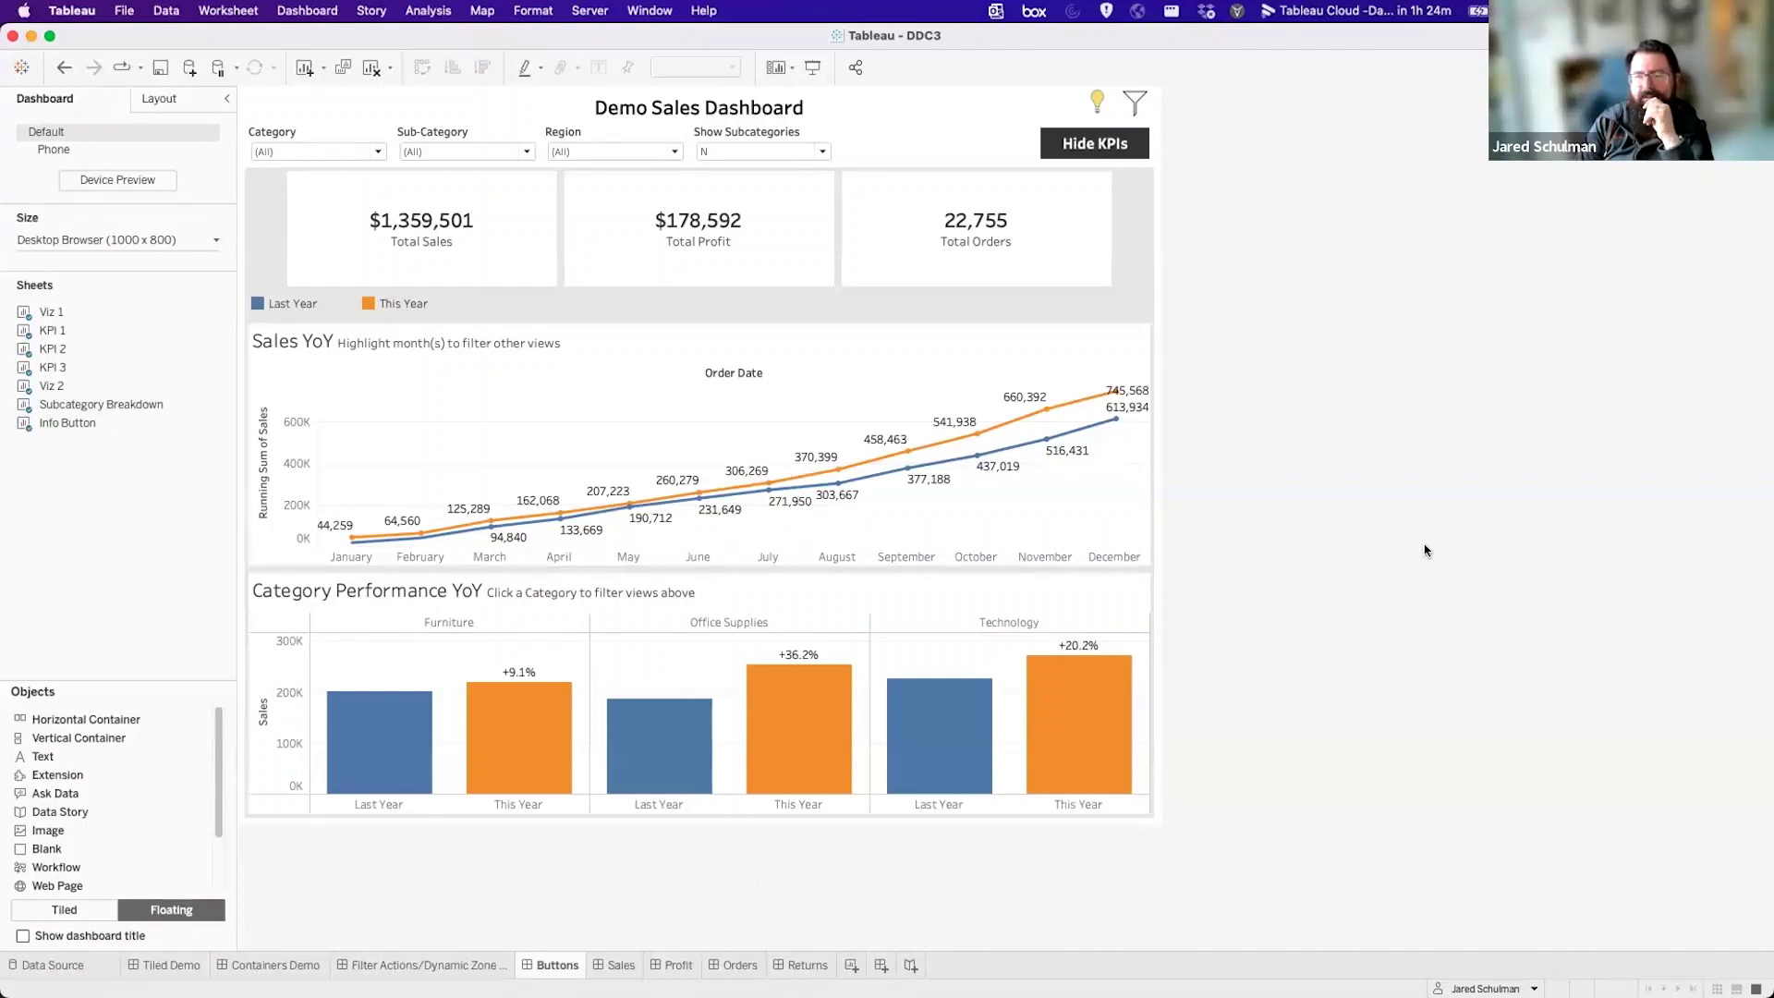
Select the October to December marks in the Sales YoY chart of the Buttons dashboard.
left_click(1023, 499)
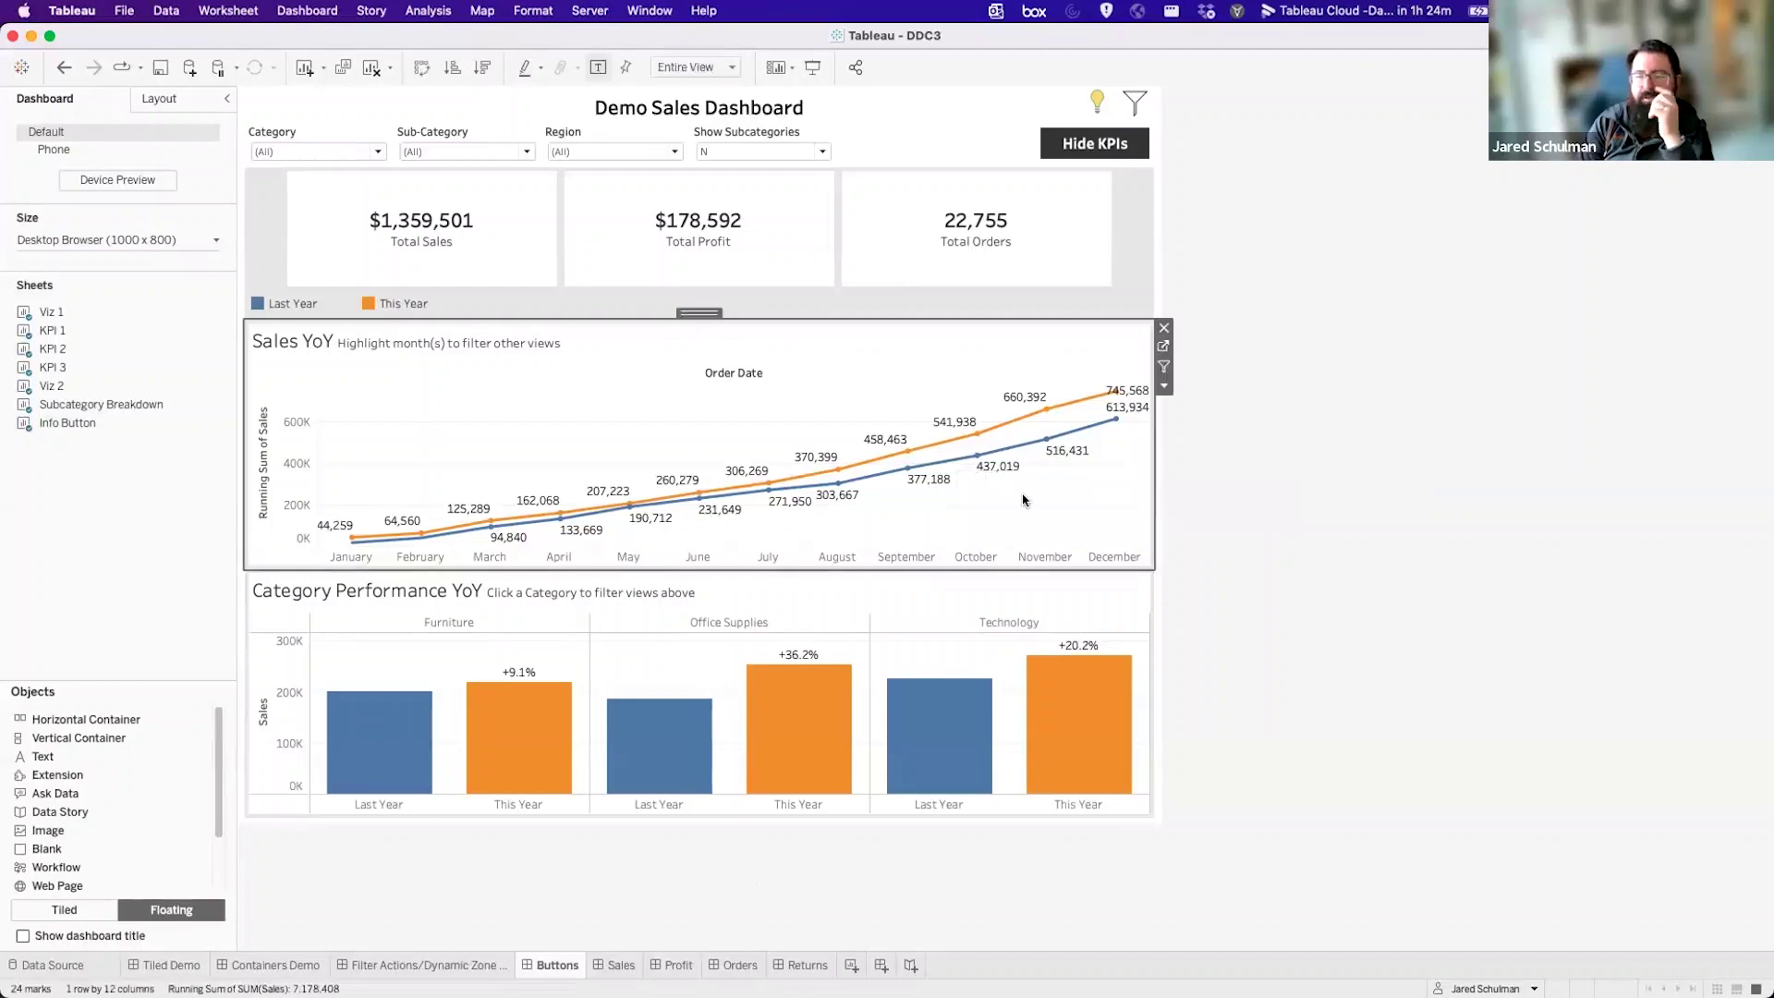
left_click_drag(962, 505, 1129, 366)
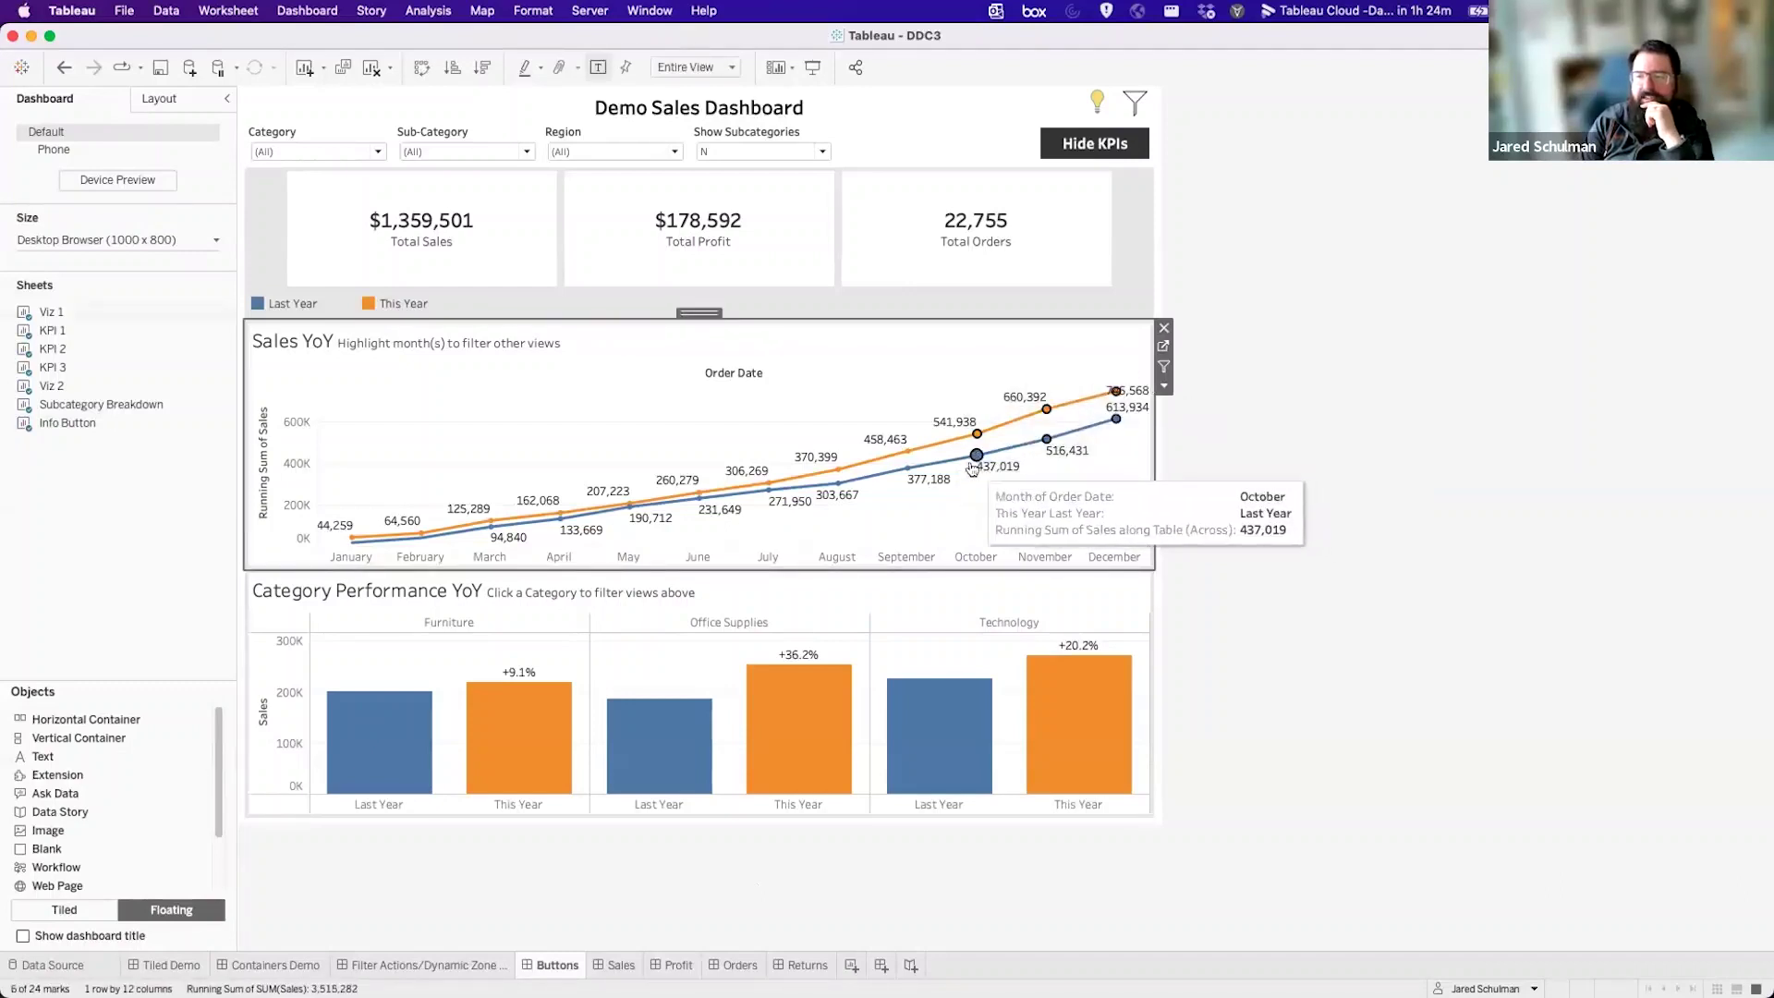
On the Filter Actions/Dynamic Zone dashboard, filter the other views by October to December in Sales YoY and clear the selection.
left_click(411, 968)
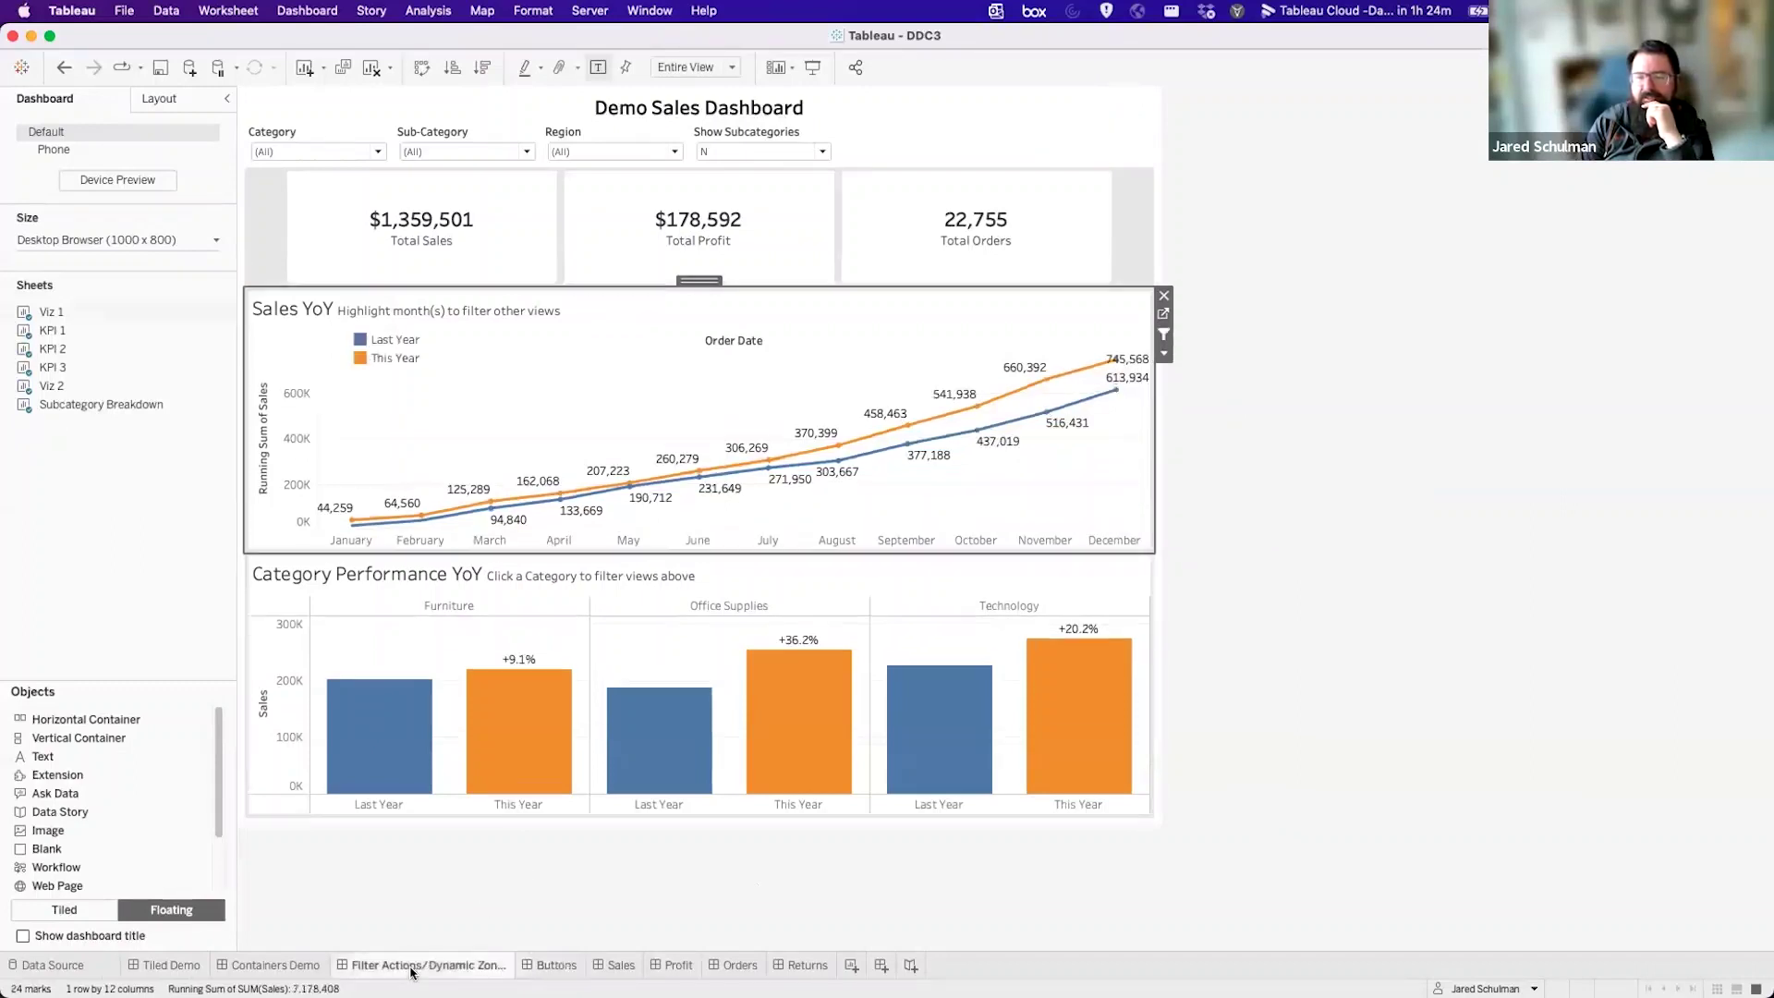
left_click_drag(971, 468, 1127, 339)
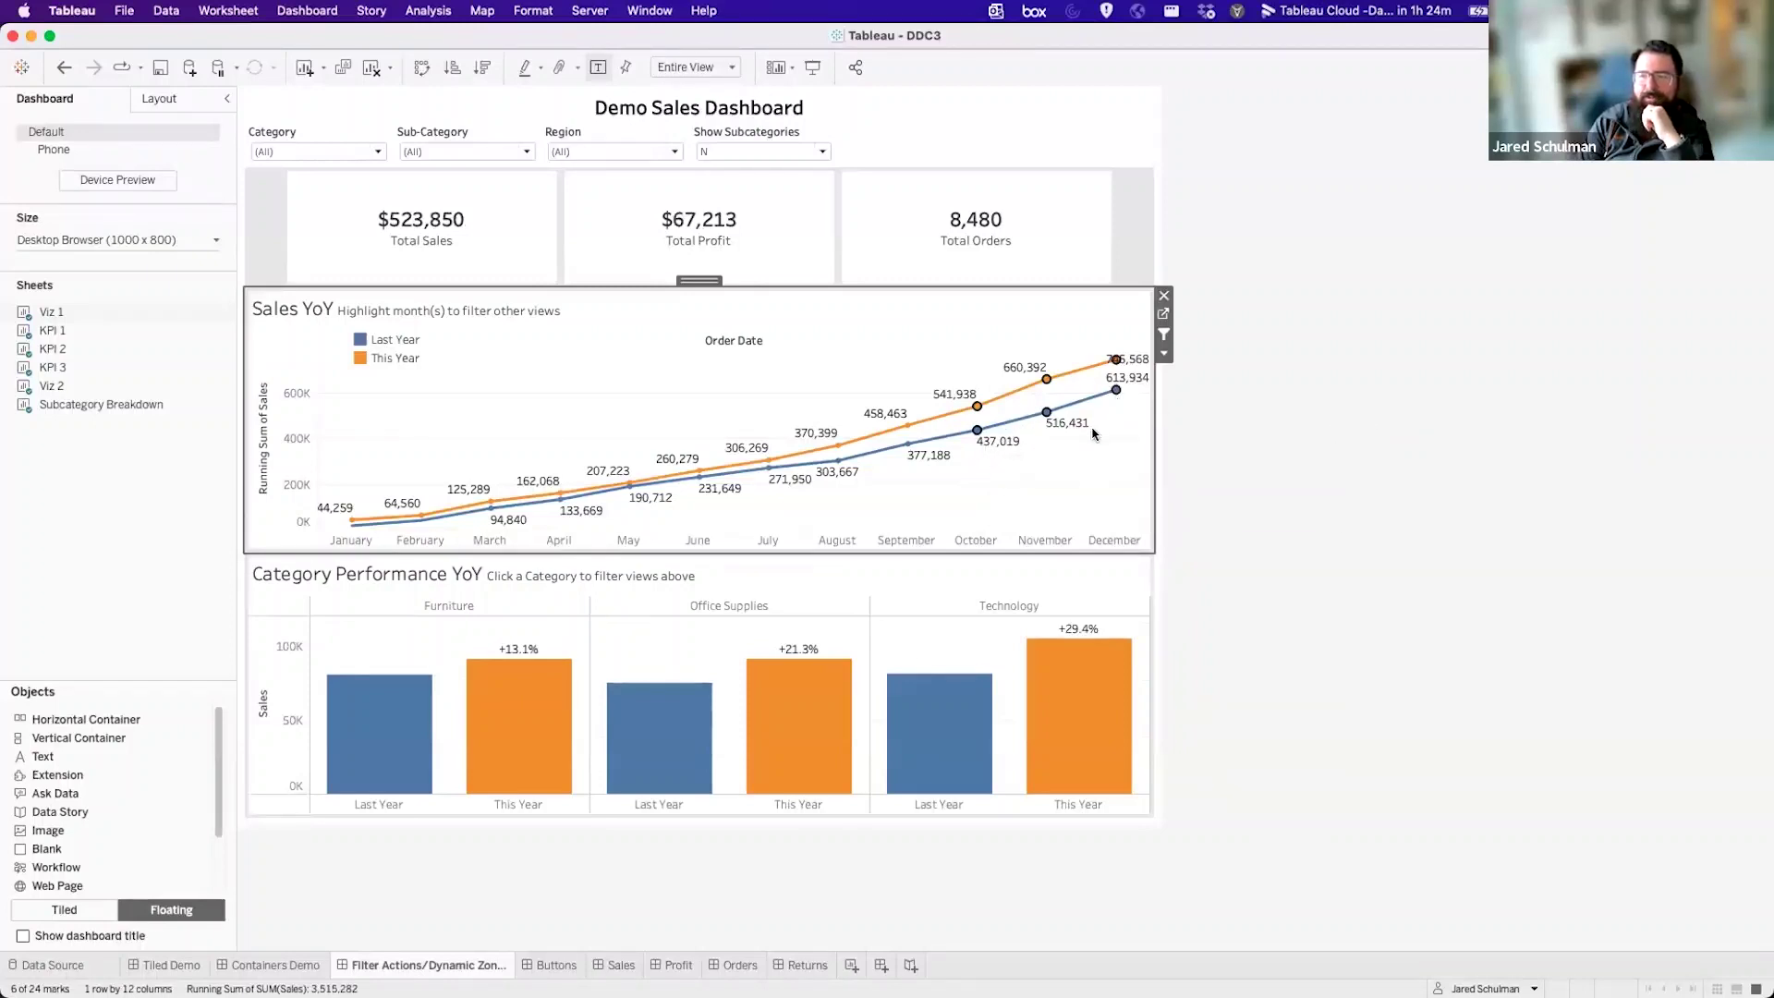
left_click(1025, 469)
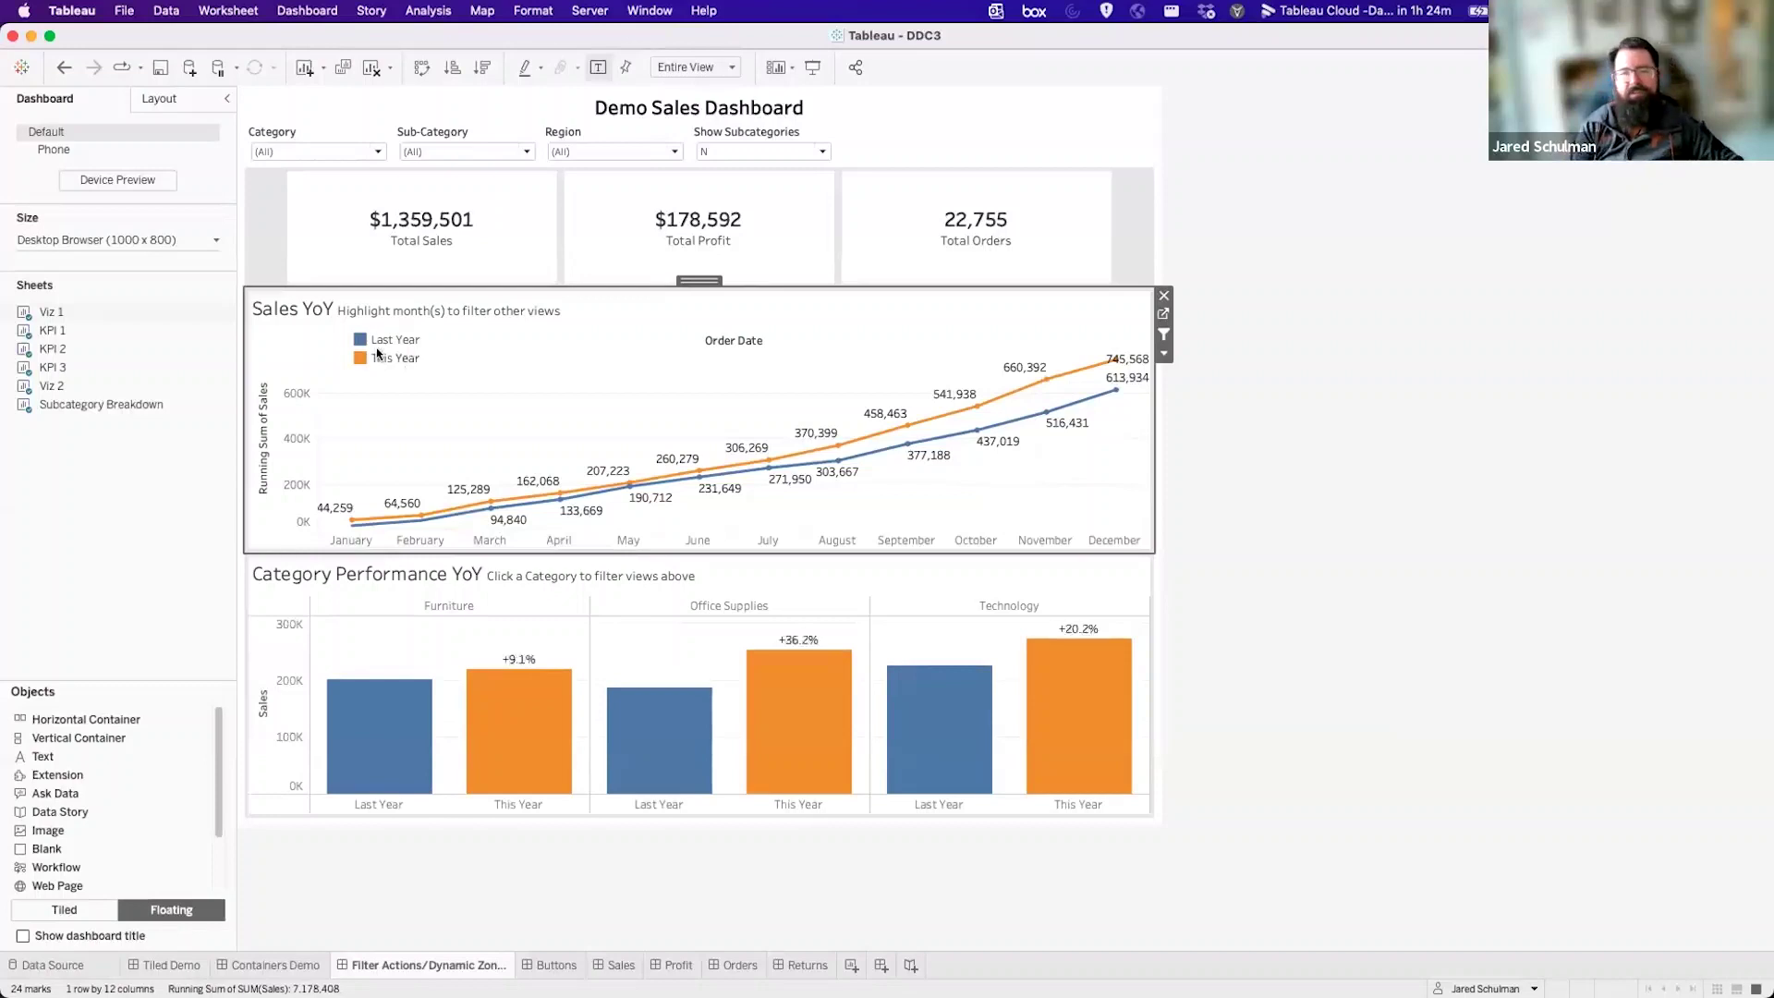
Replace the hint in the Sales YoY title with the MONTH(Order Date) and YEAR(Order Date) fields, and test it on the October to December marks.
double_click(306, 315)
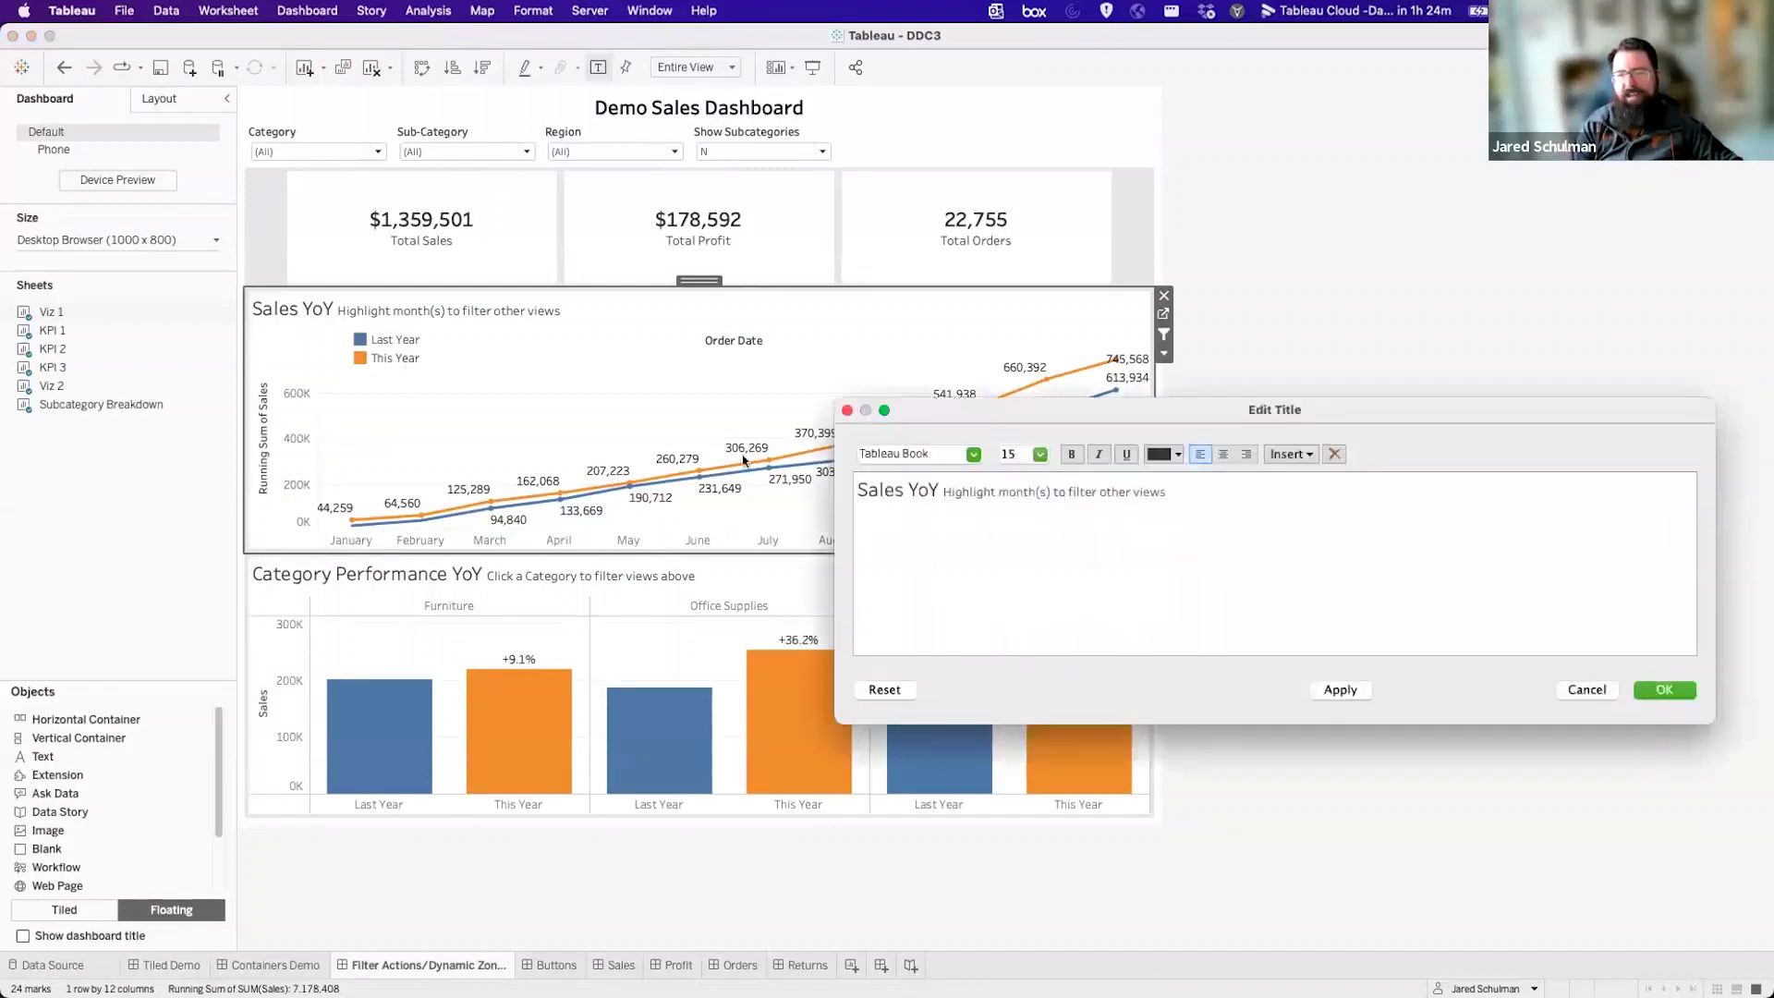
left_click_drag(941, 490, 1382, 518)
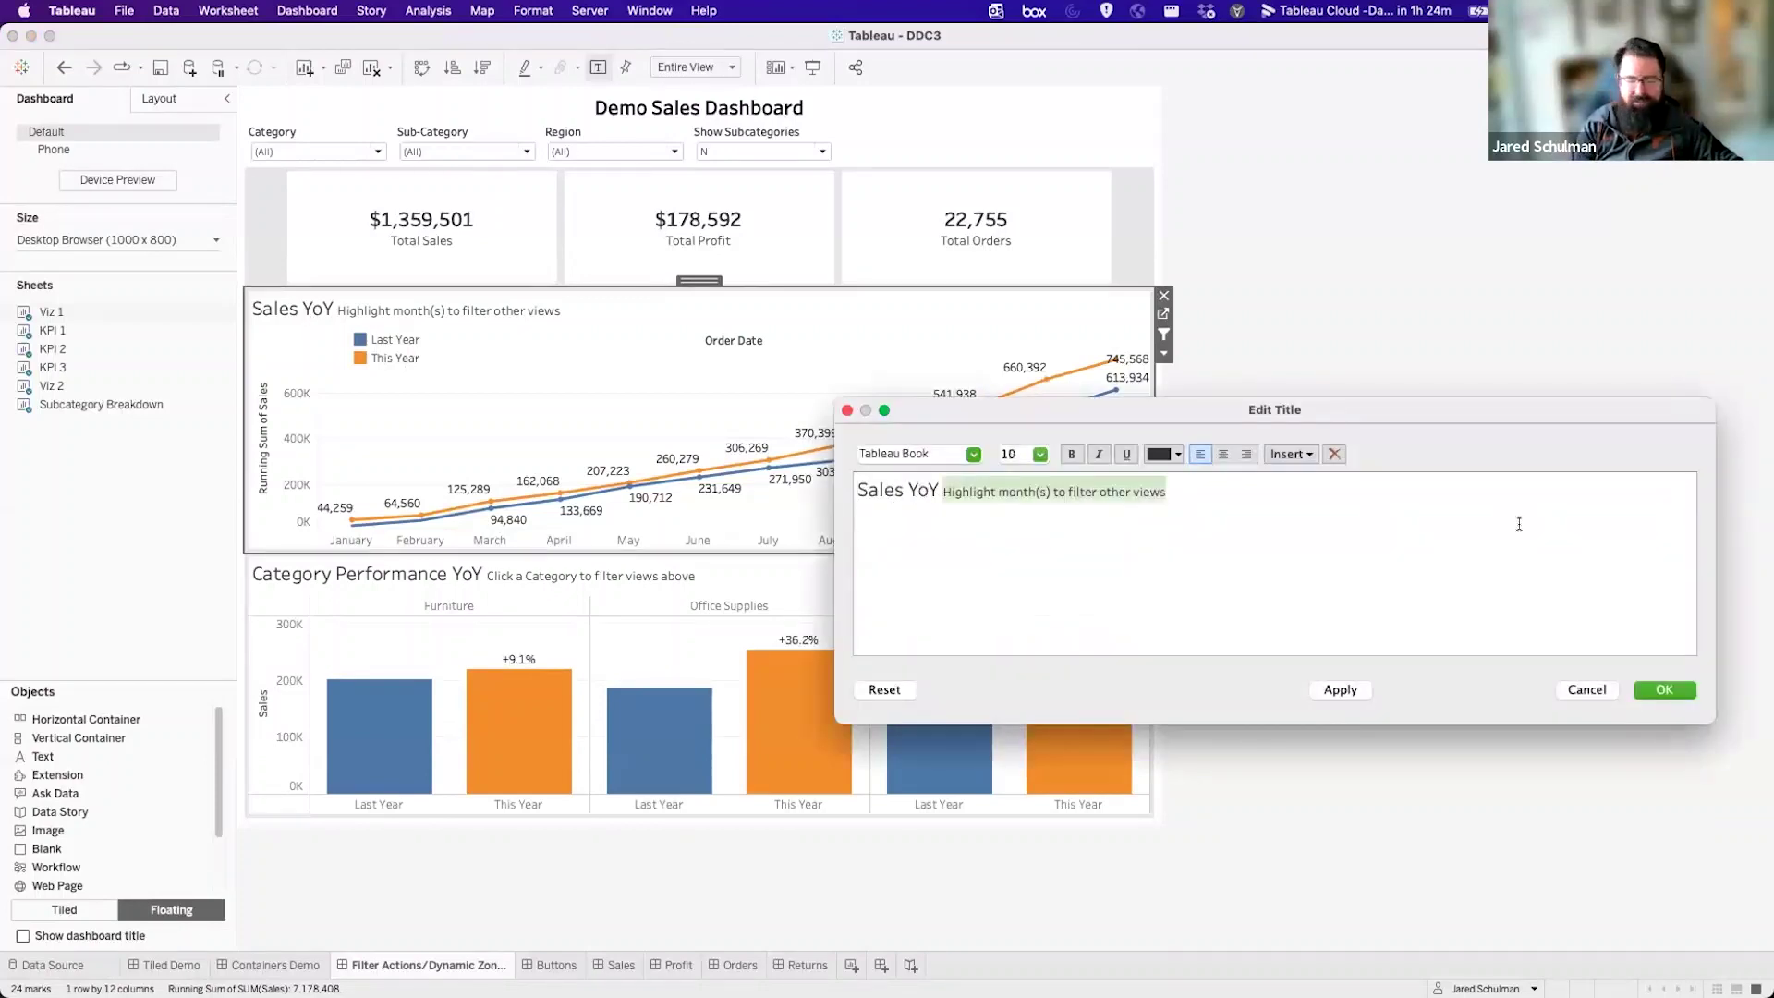
key("BackSpace")
left_click(1290, 453)
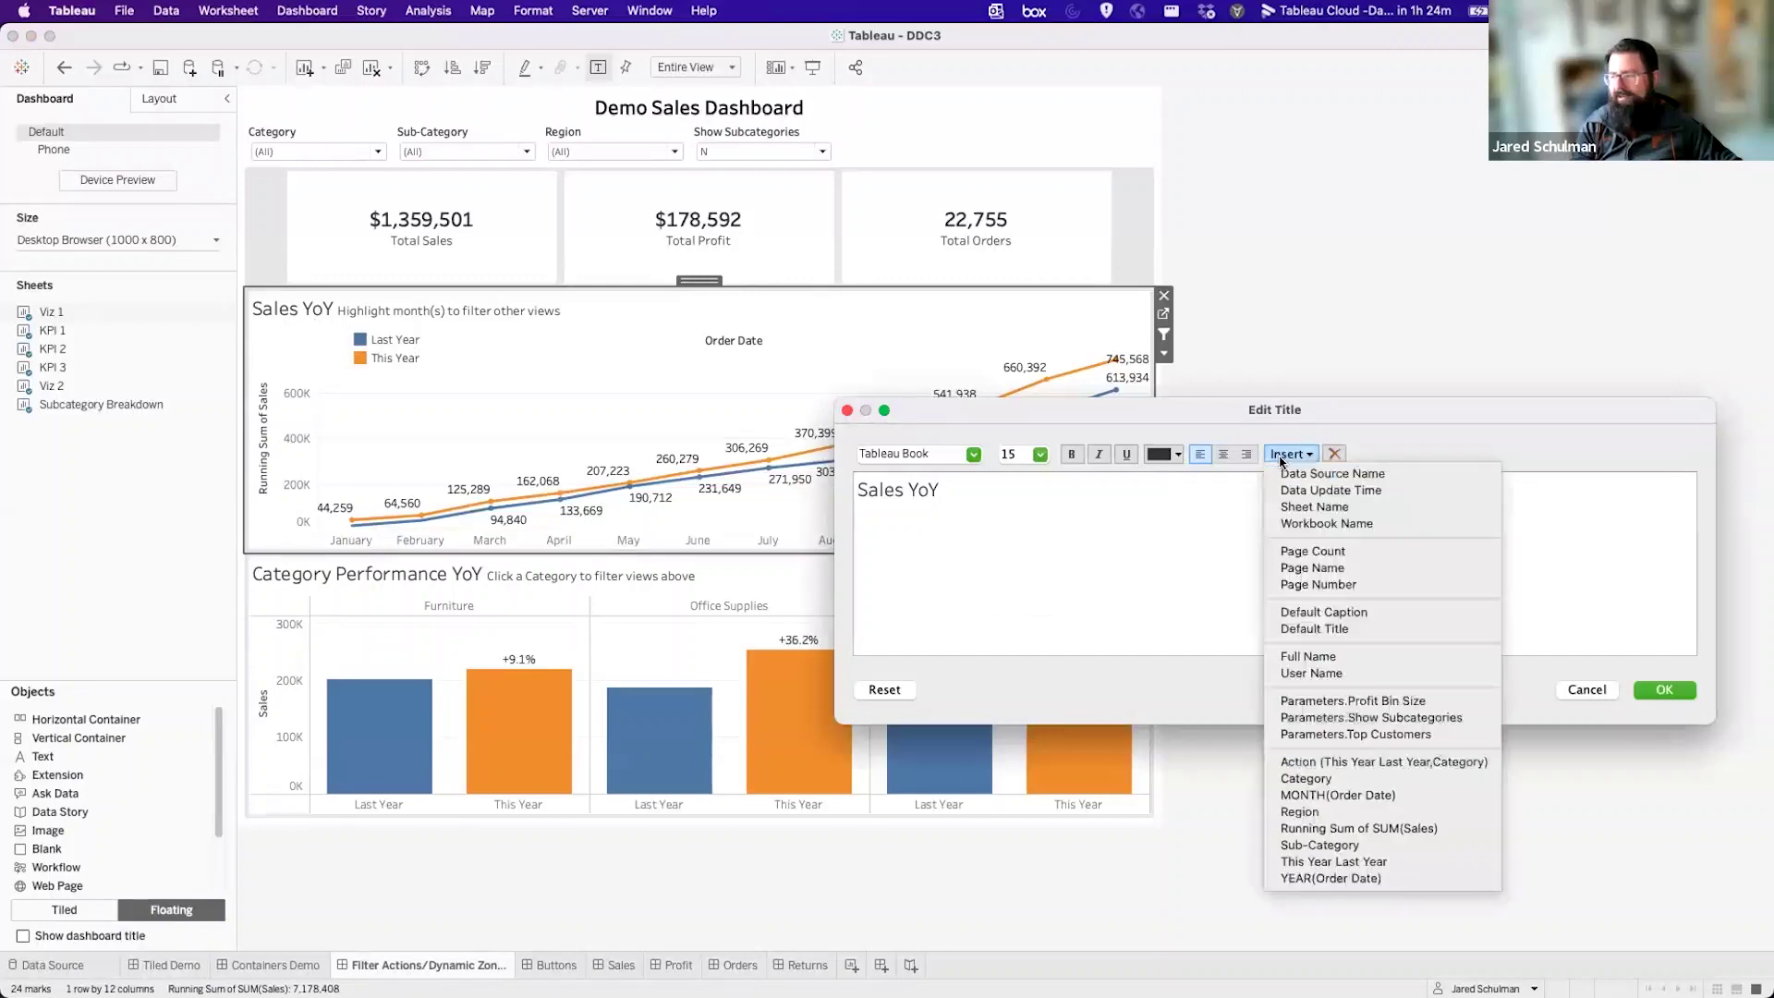
left_click(1345, 794)
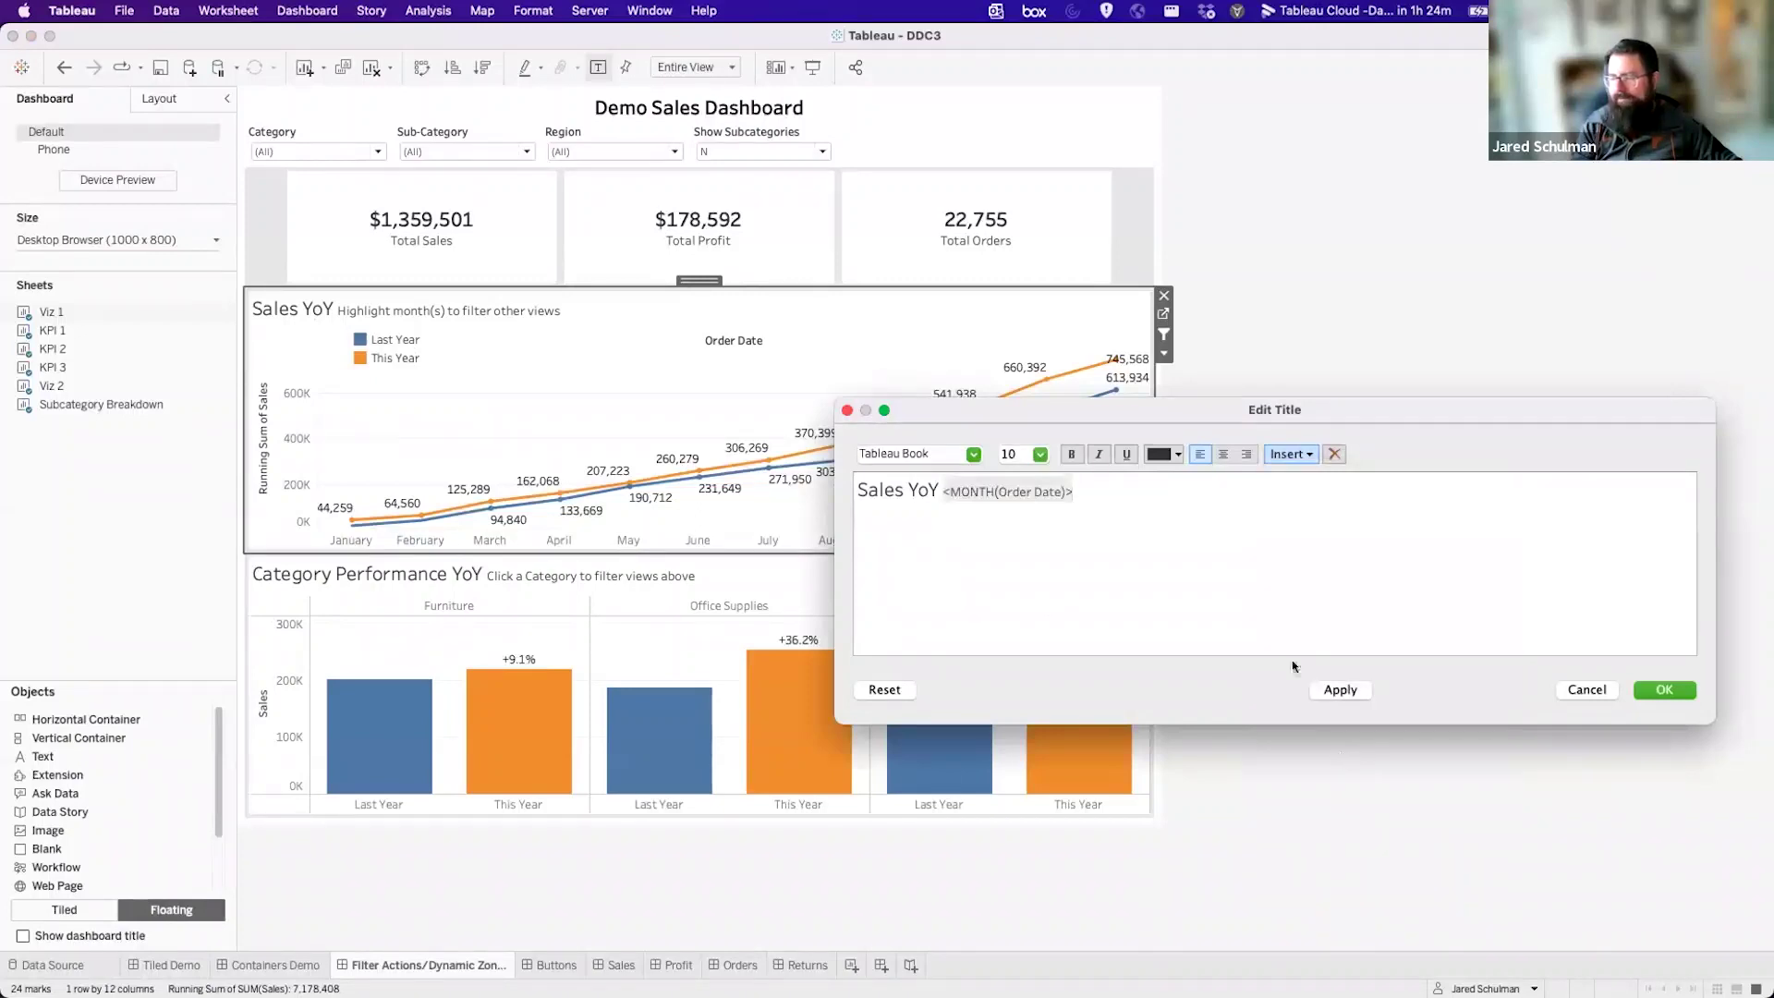
left_click(1294, 454)
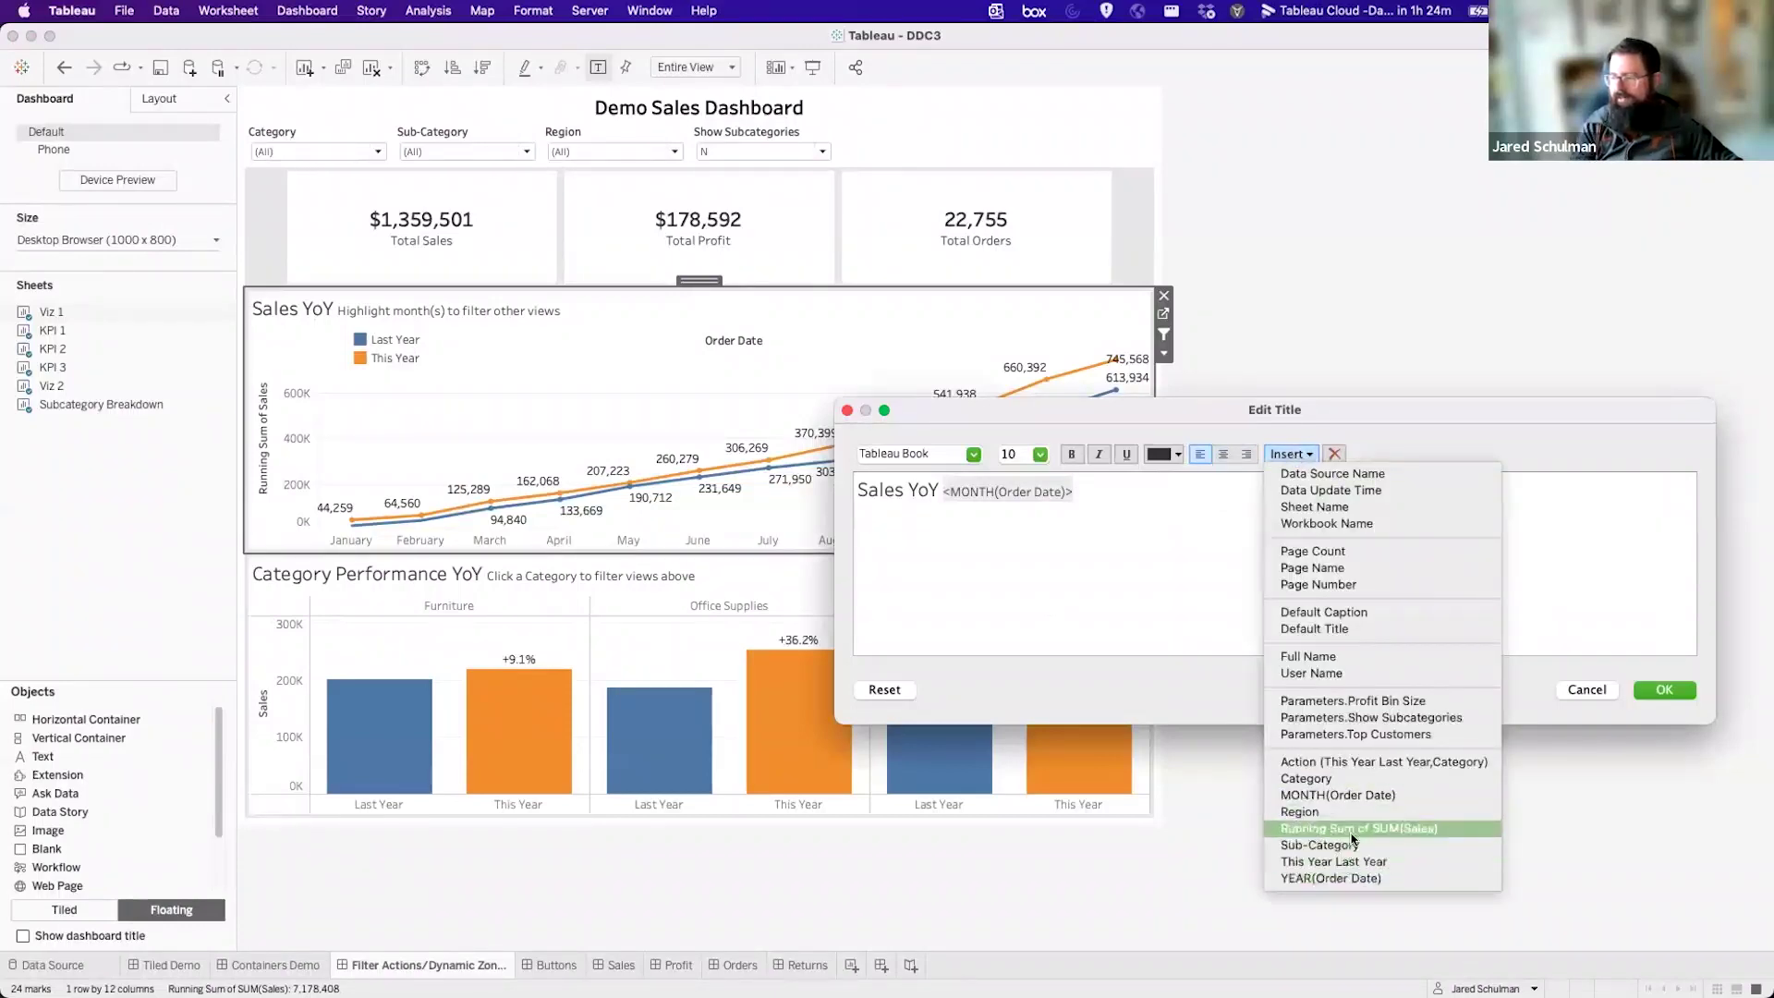
left_click(1336, 878)
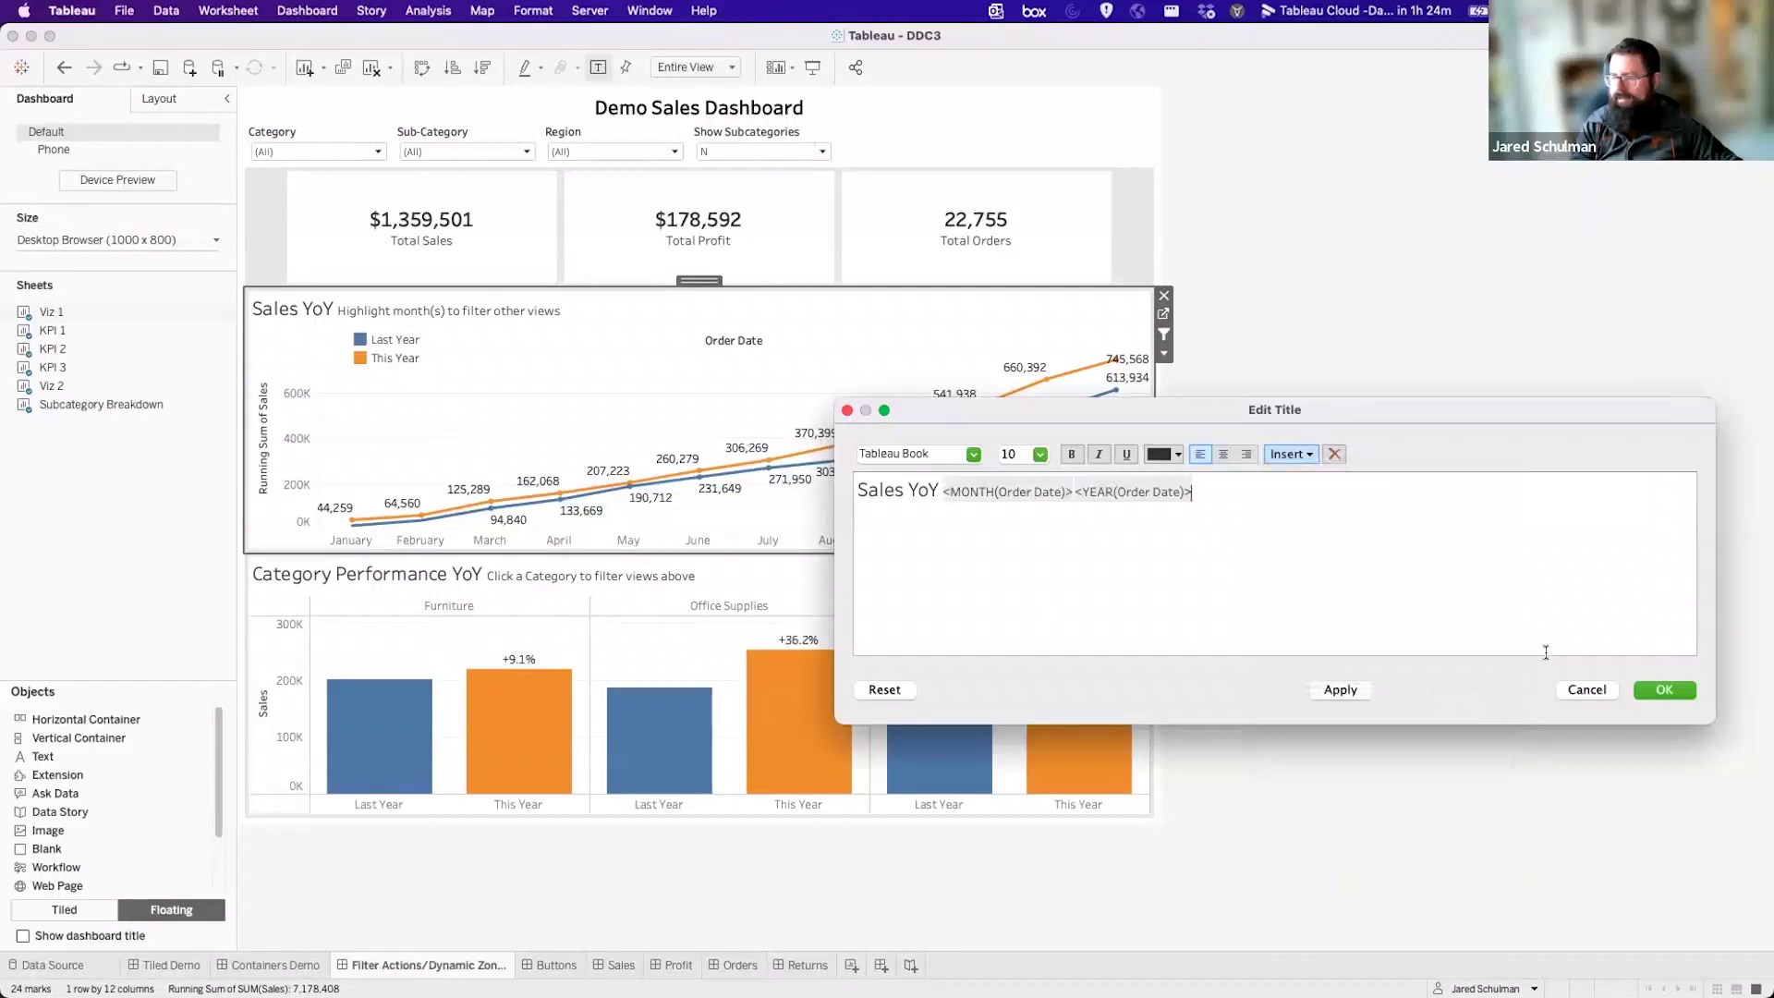
left_click(1665, 693)
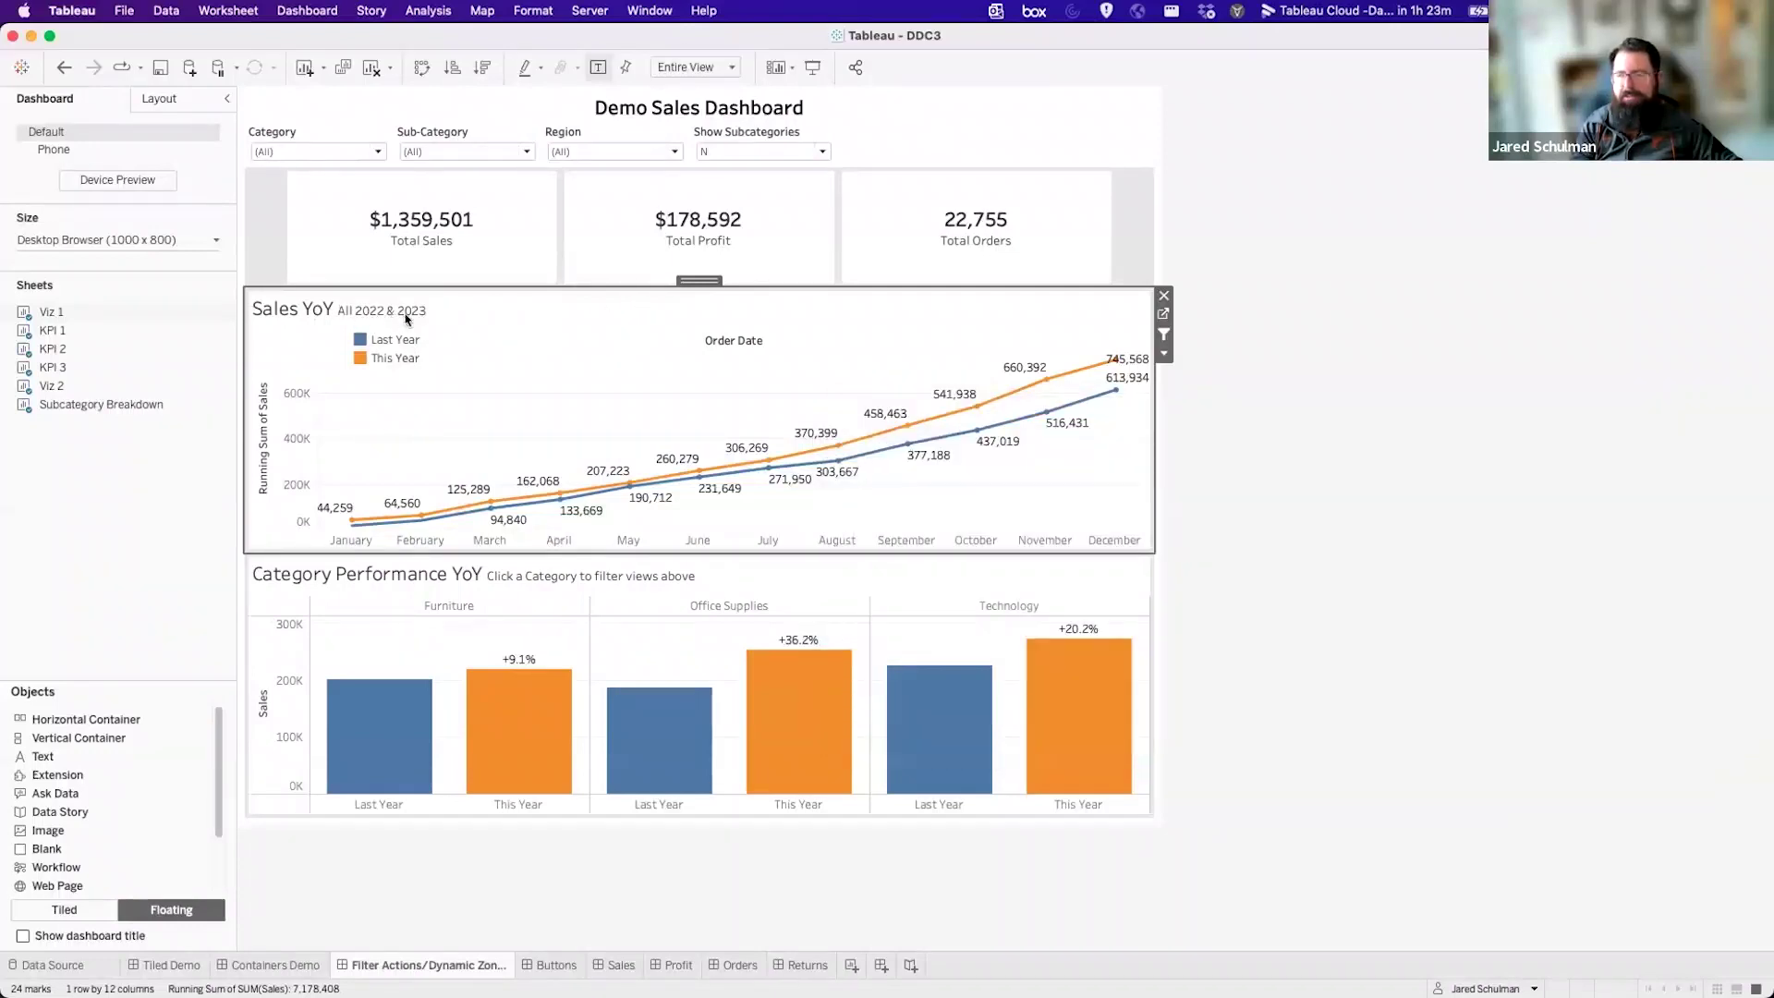
left_click_drag(962, 469, 1135, 311)
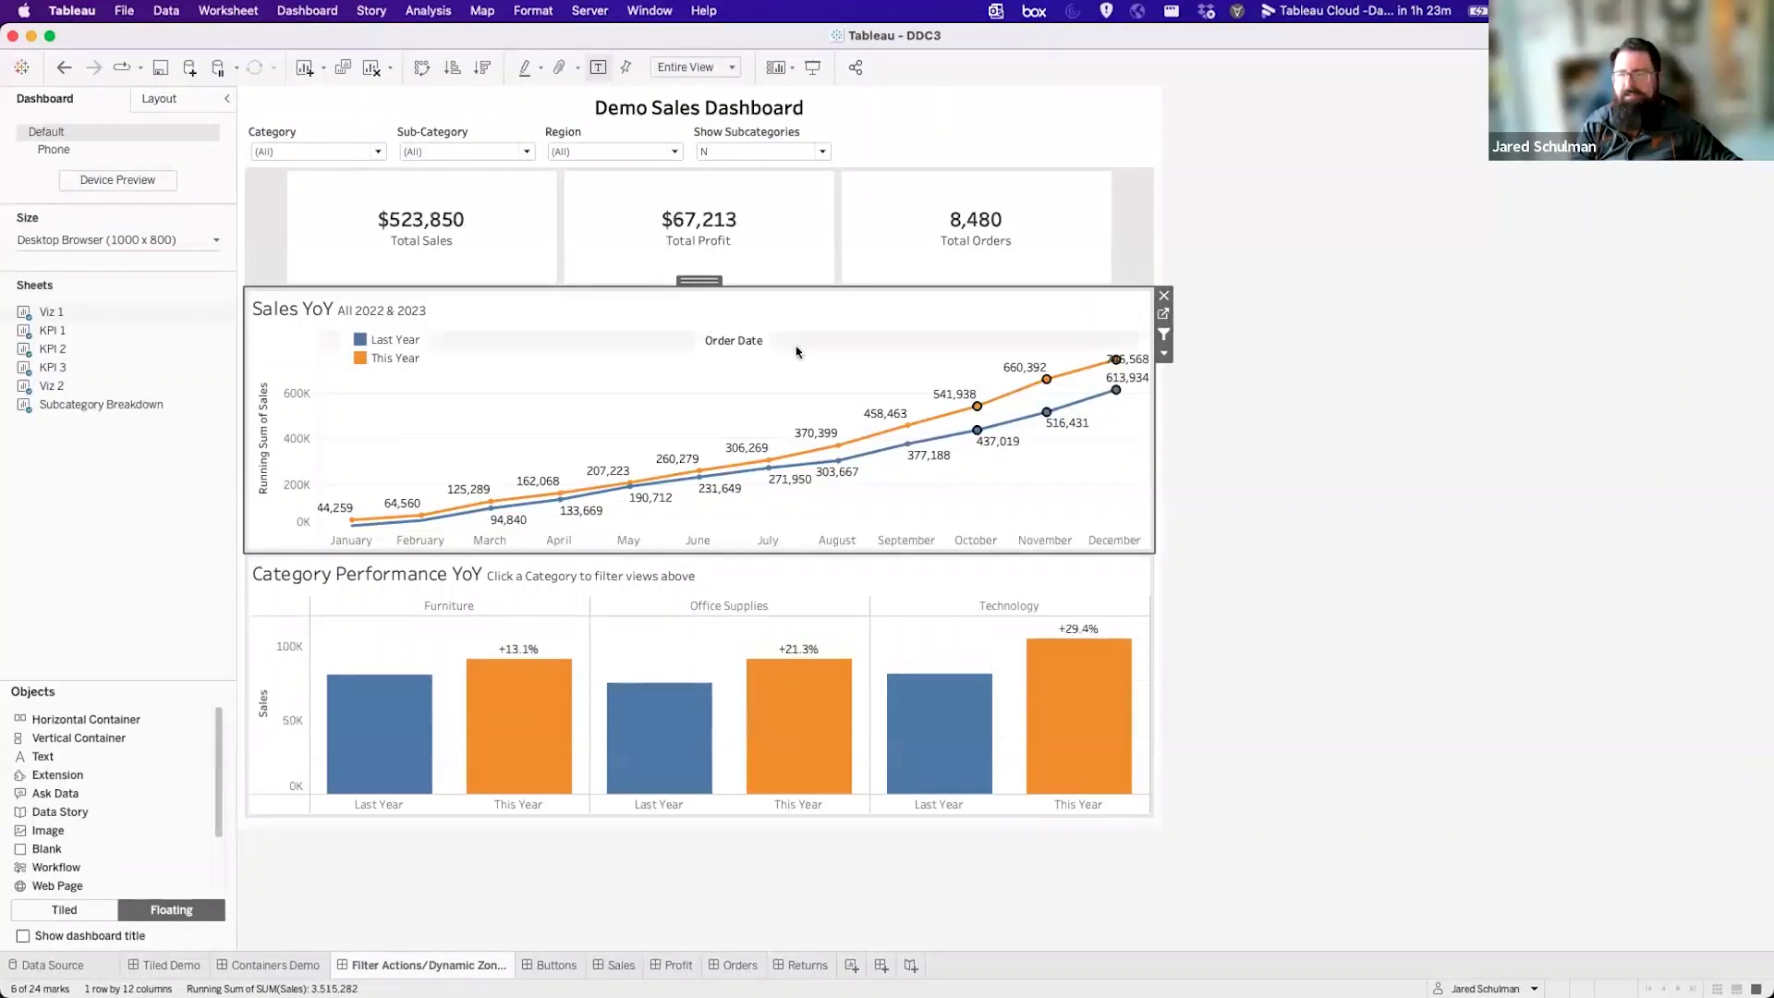
Remove the MONTH(Order Date) and YEAR(Order Date) fields from the chart title, leaving only "Sales YoY".
double_click(347, 312)
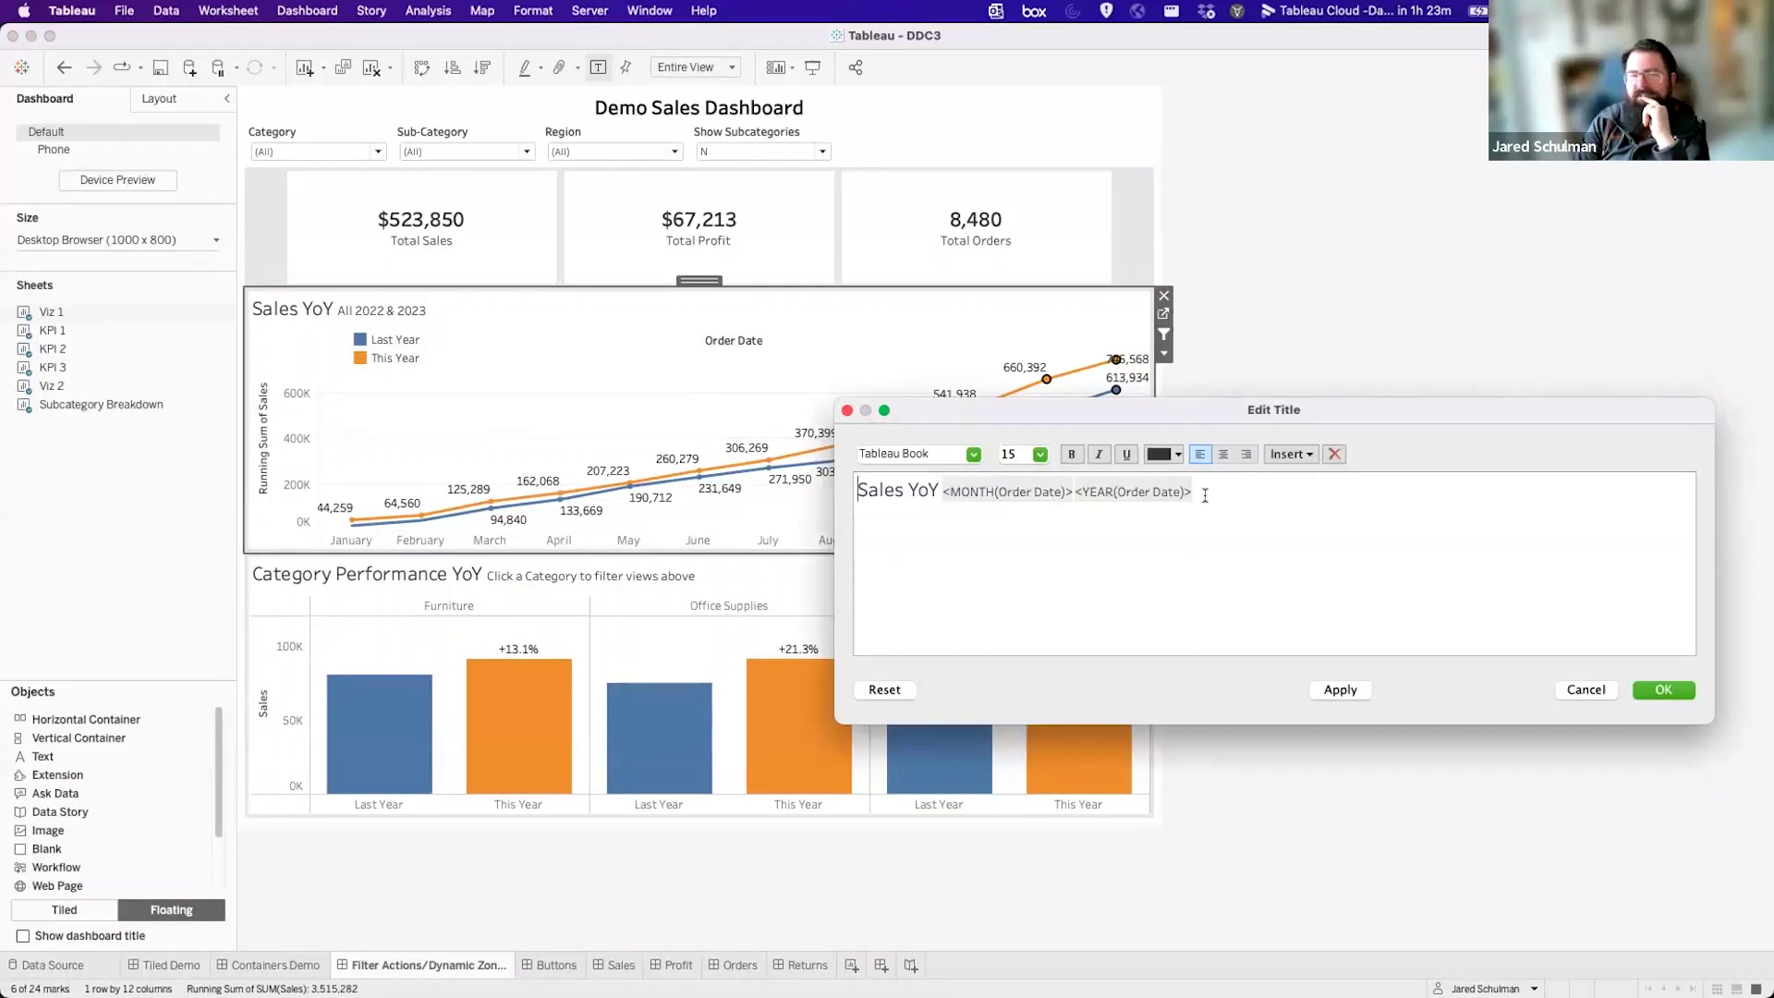
left_click_drag(1205, 497, 944, 494)
key("BackSpace")
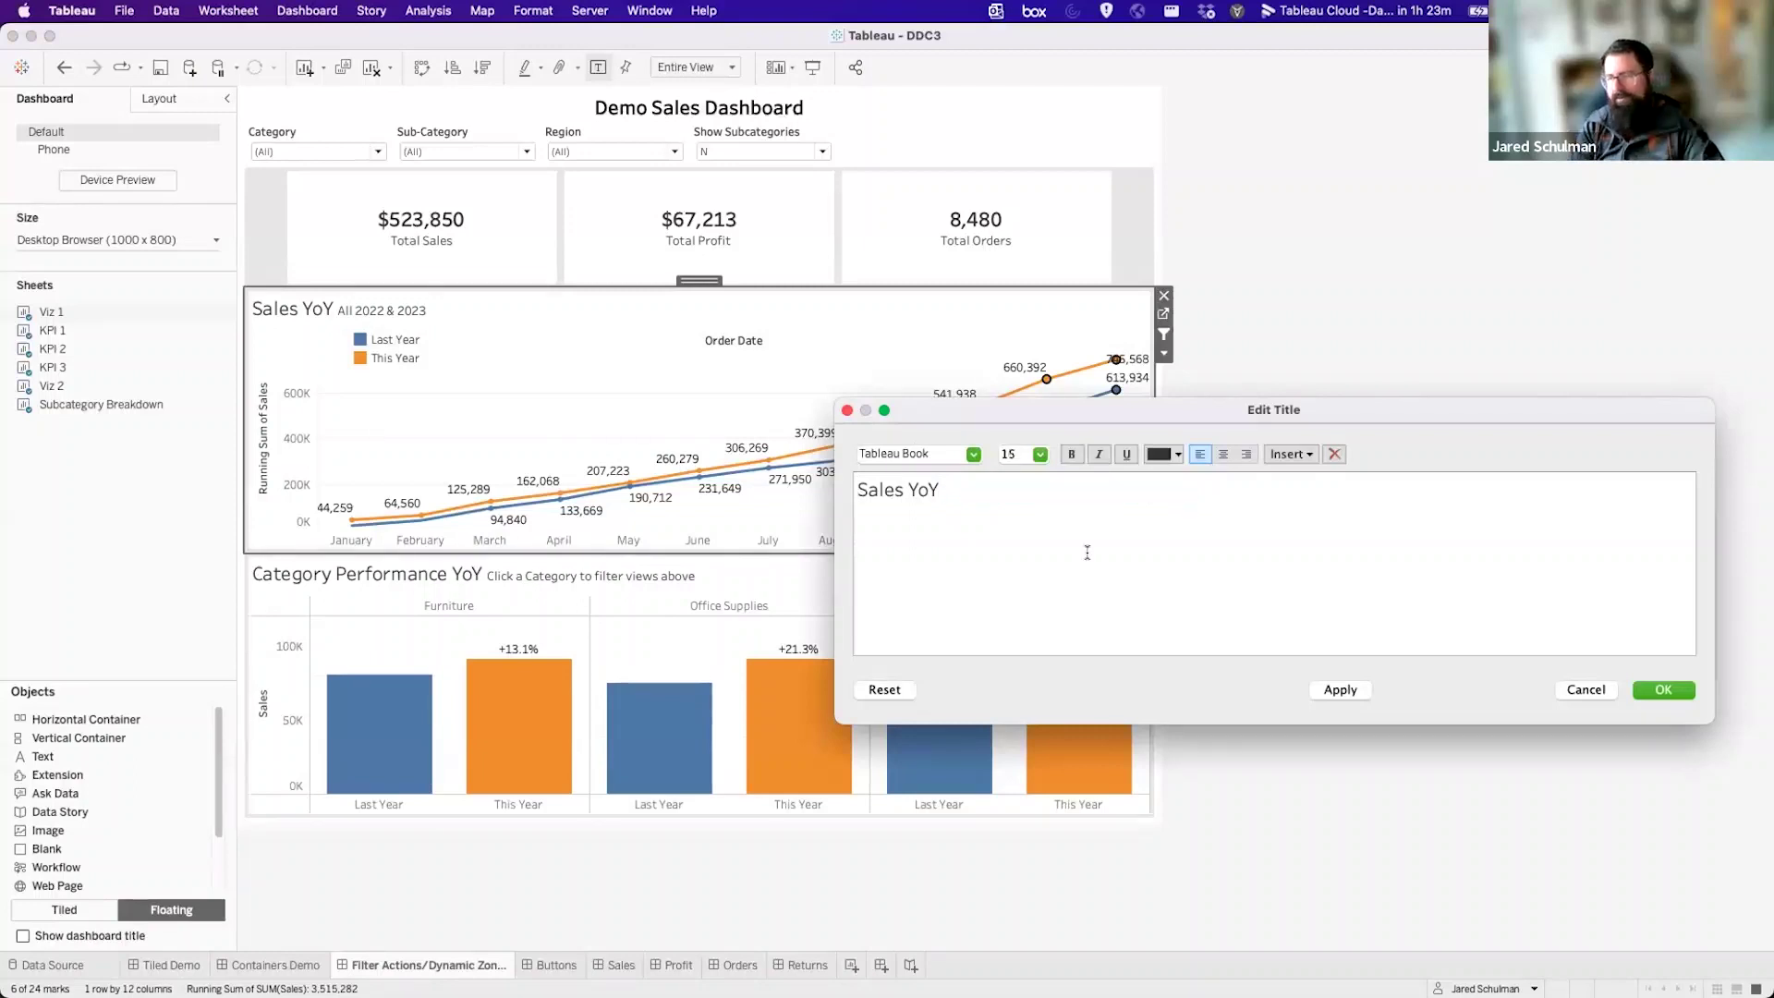
left_click(1663, 691)
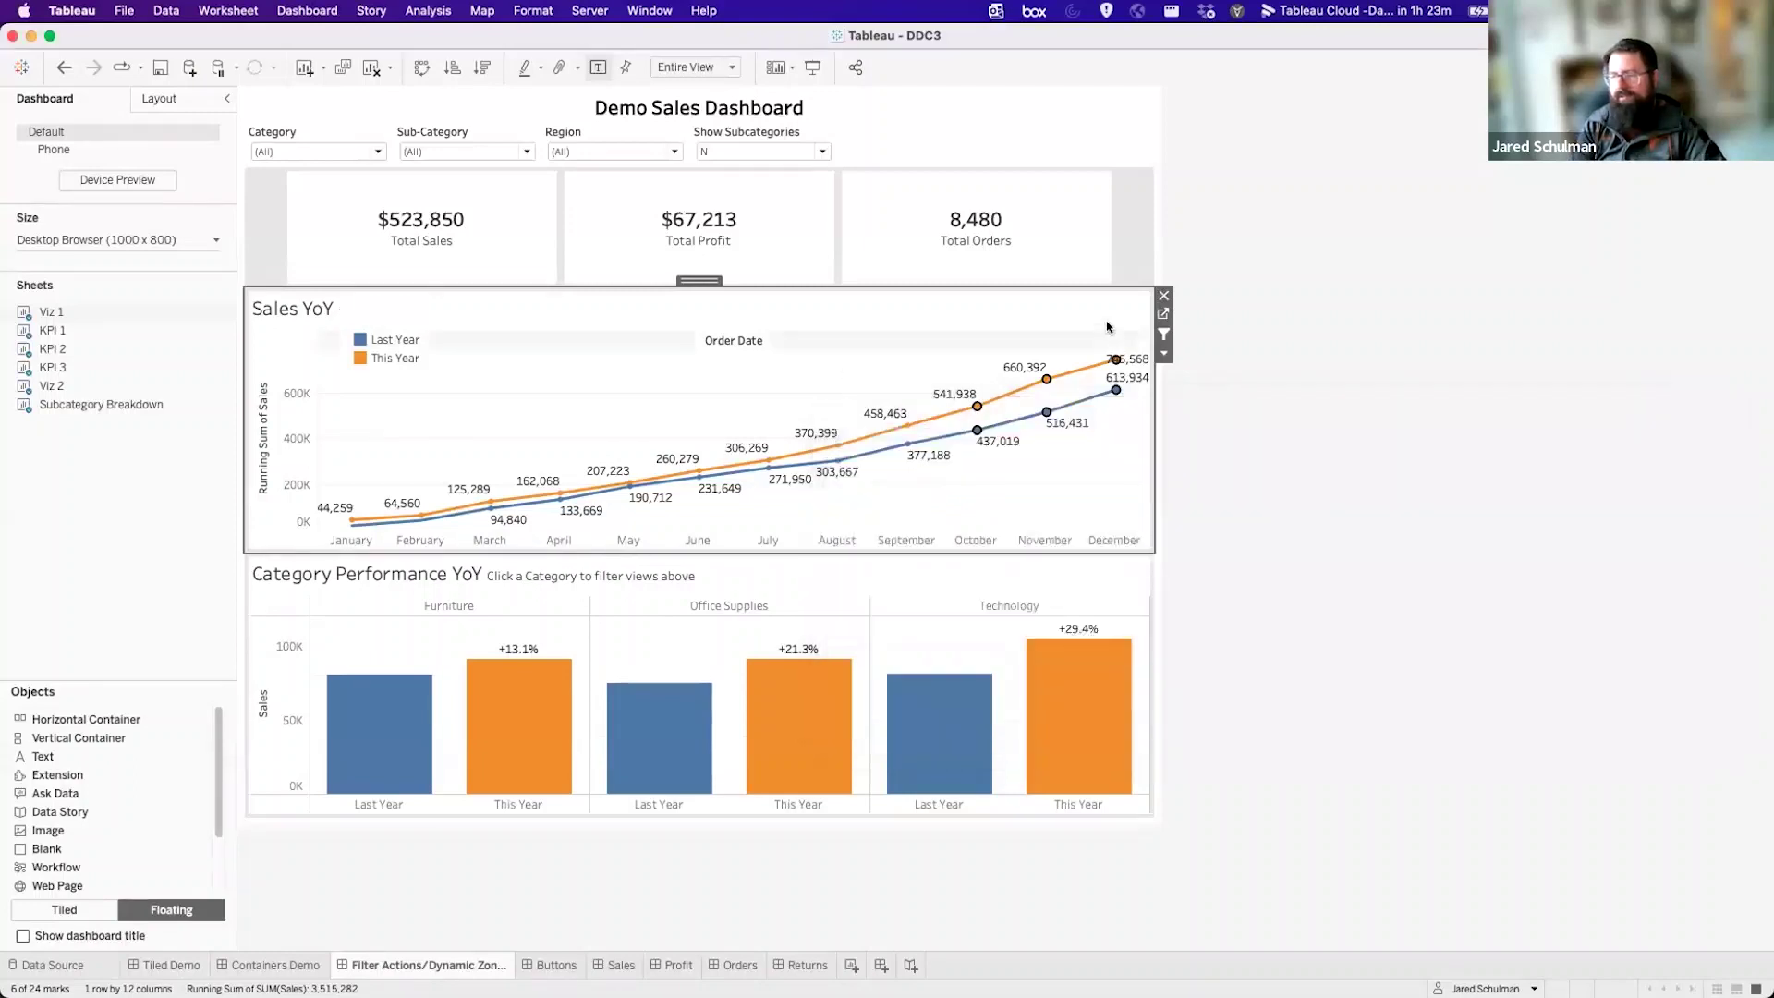
Duplicate the Sales YoY chart's worksheet and place the copy above the original chart on the Filter Actions/Dynamic Zone dashboard.
left_click(1165, 316)
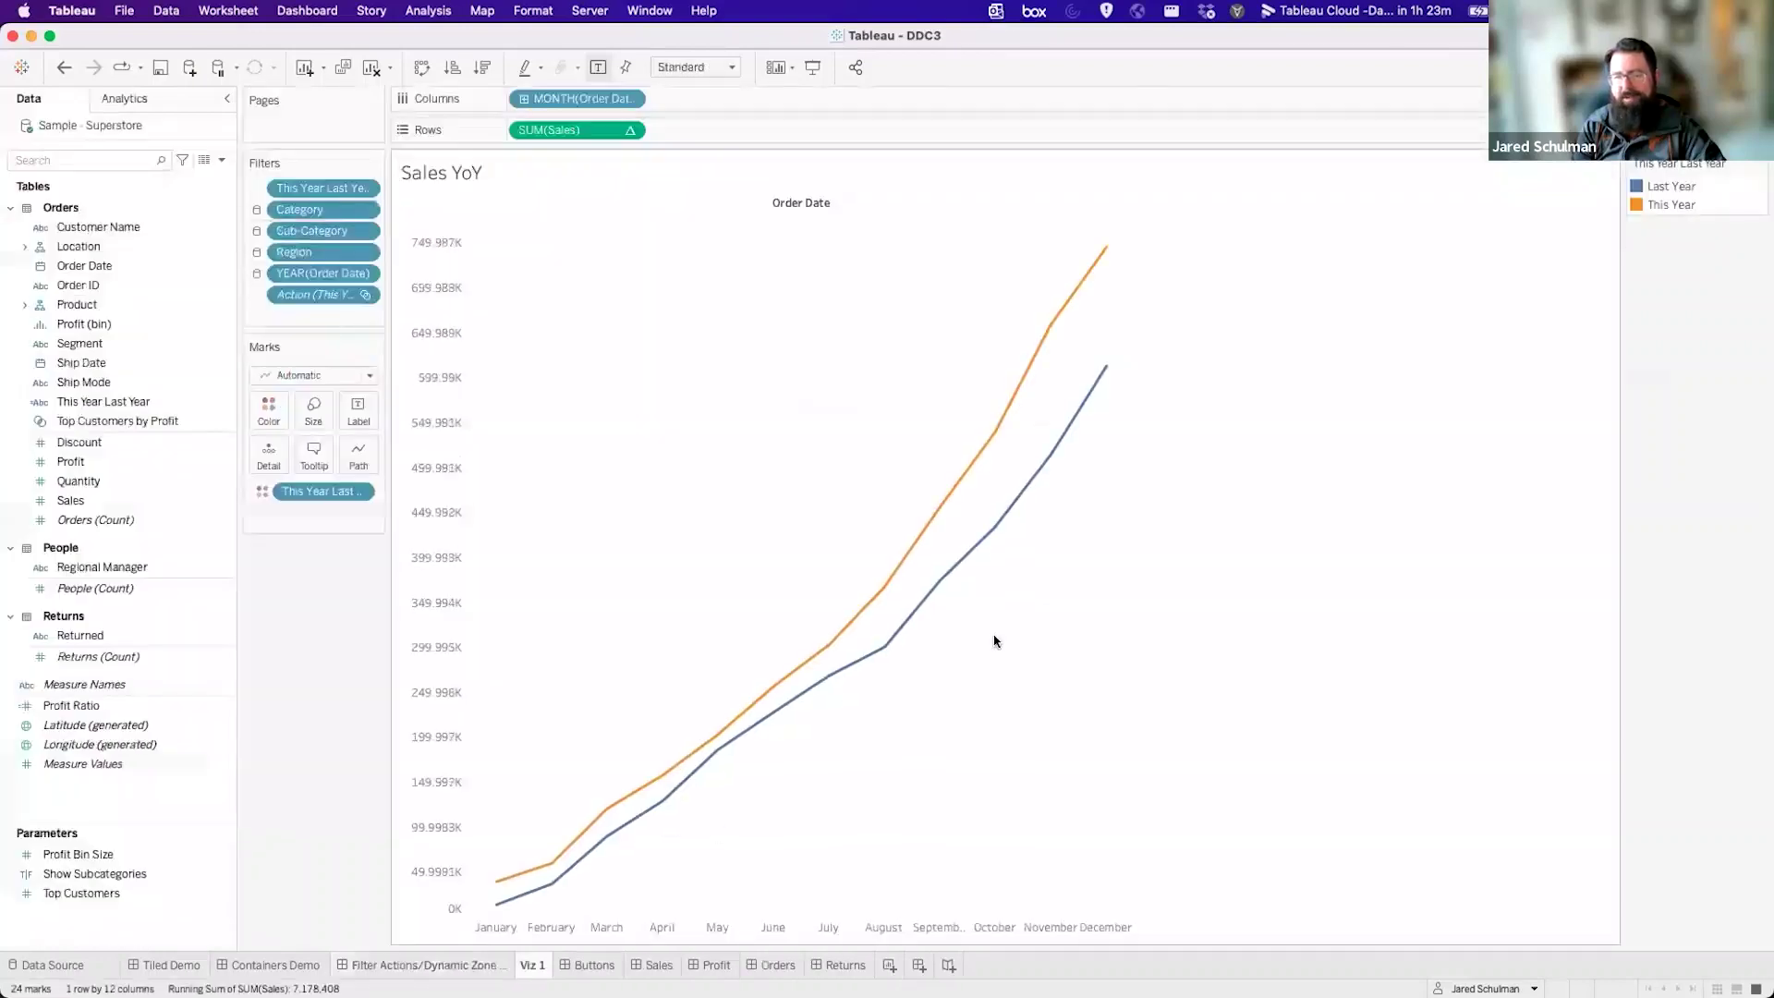
right_click(534, 965)
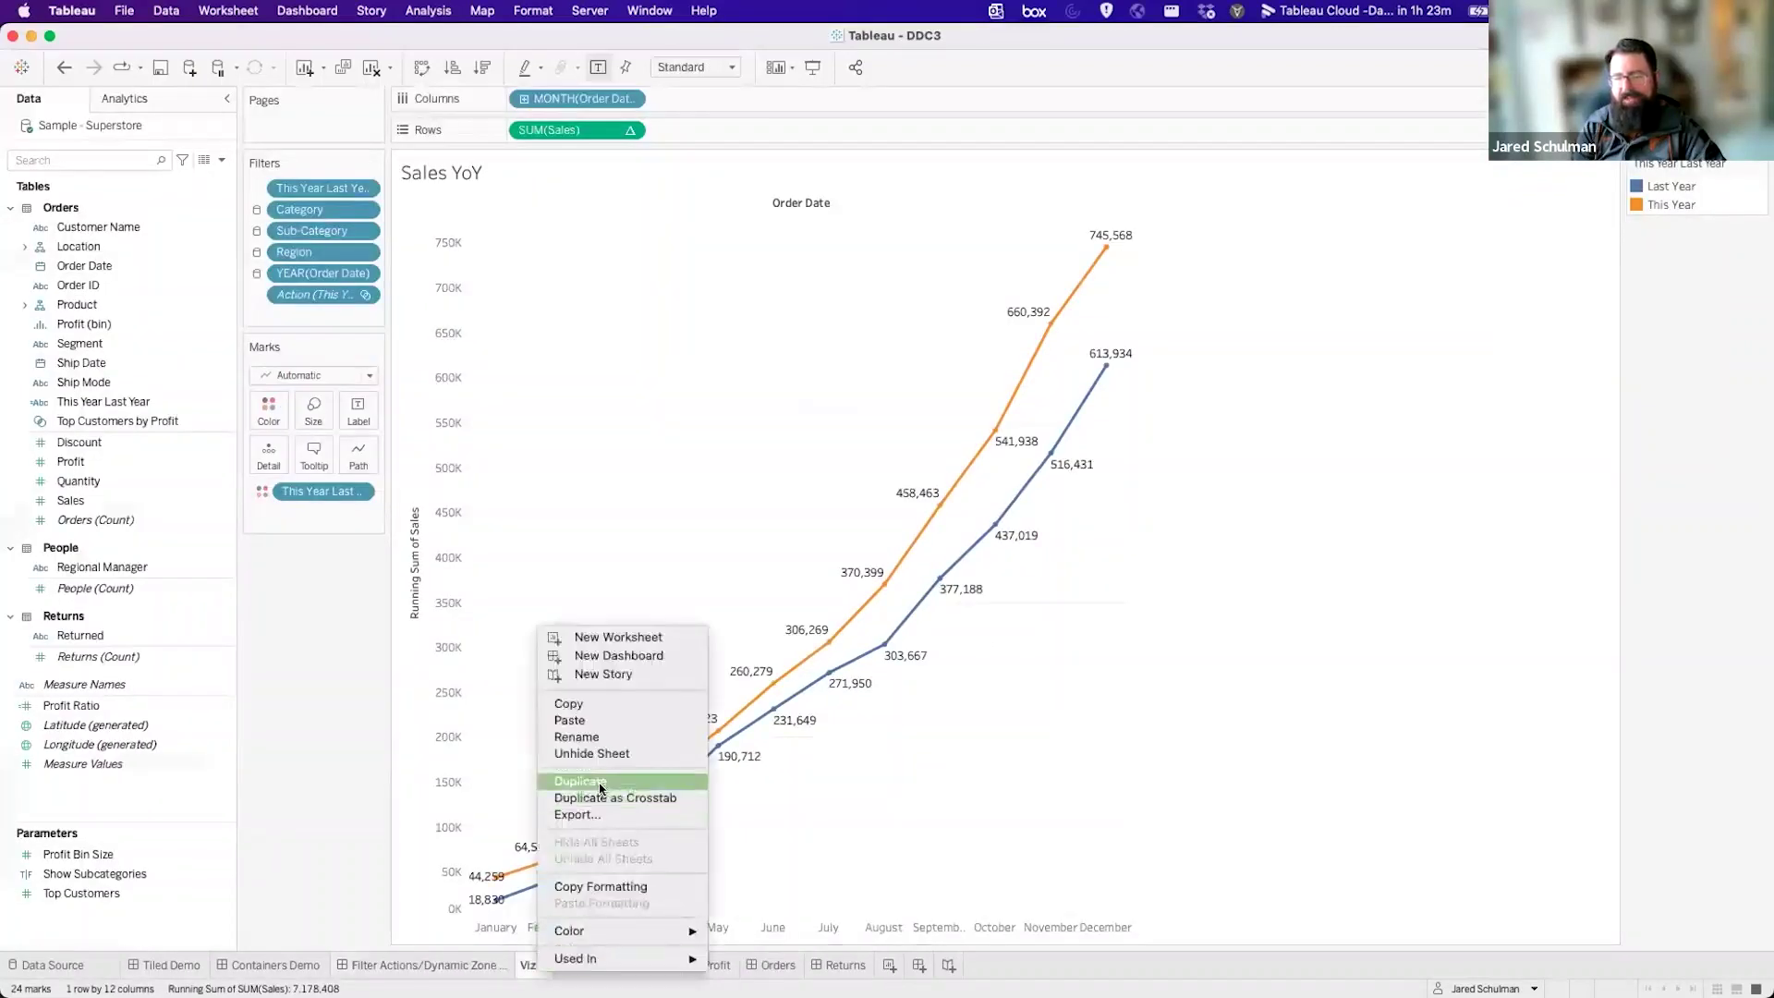
left_click(599, 778)
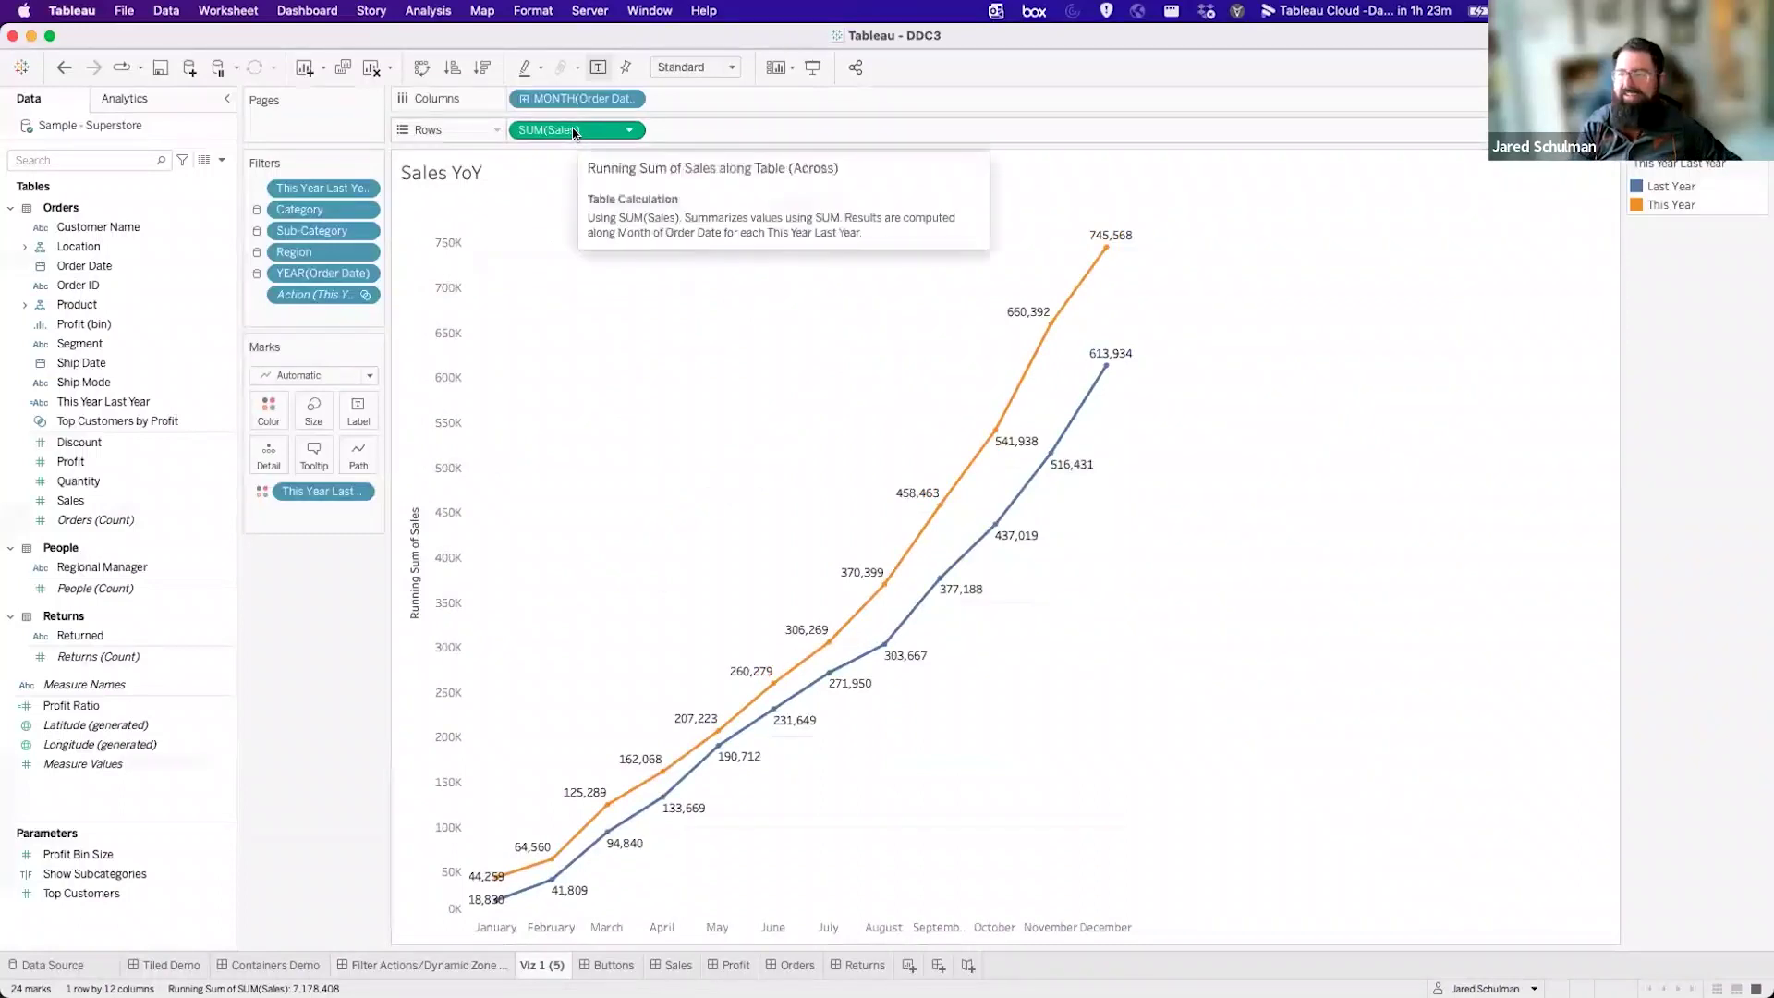
left_click(459, 967)
mouse_move(136, 309)
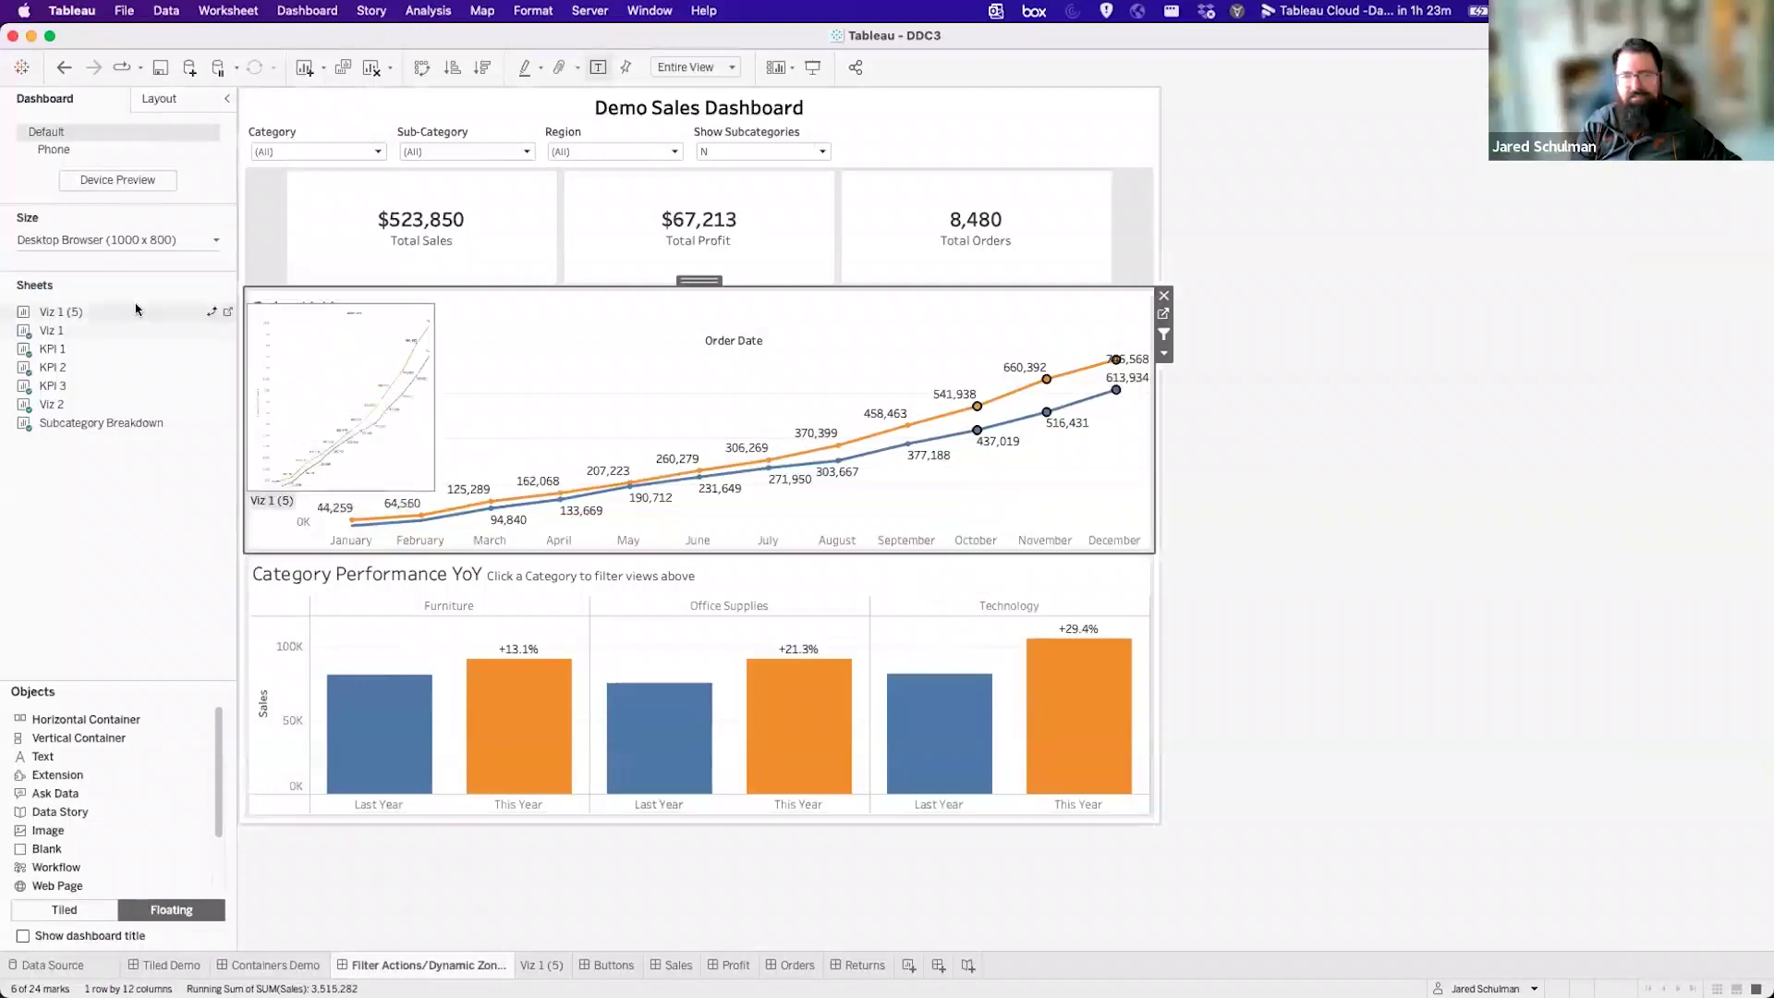
left_click_drag(132, 309, 543, 277)
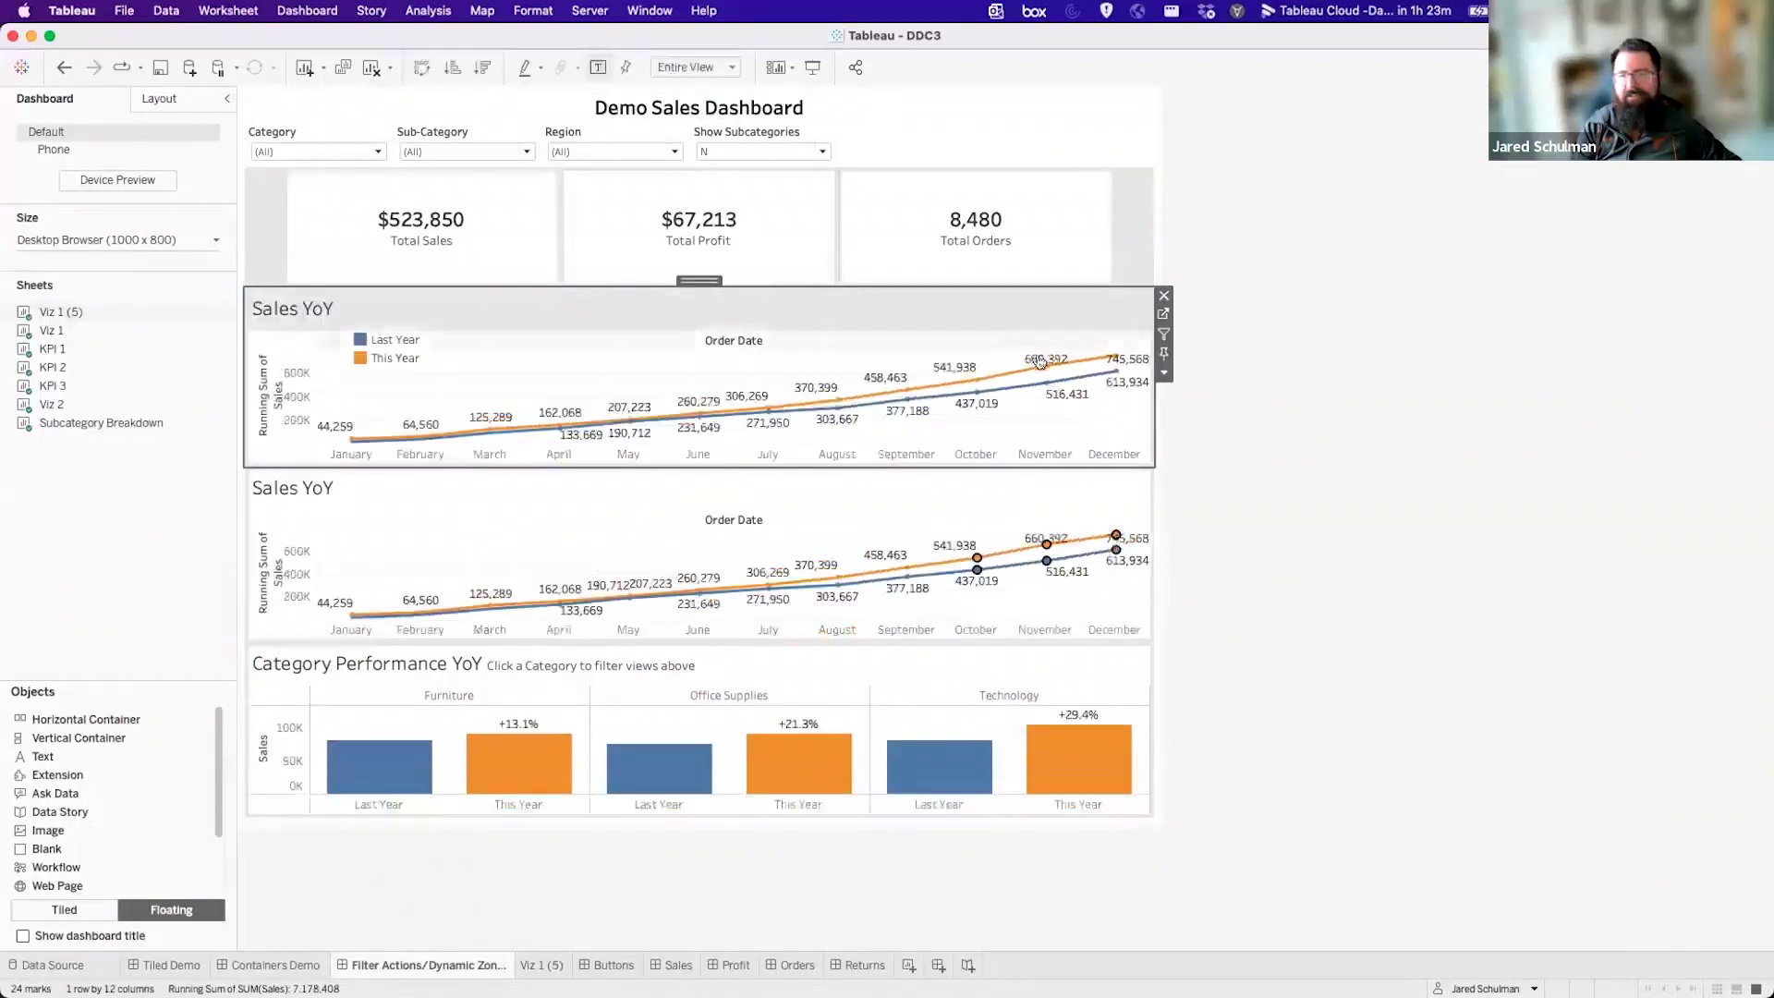
Try heights of 20 and 30 pixels for the duplicated Sales YoY sheet on the dashboard.
left_click(1165, 372)
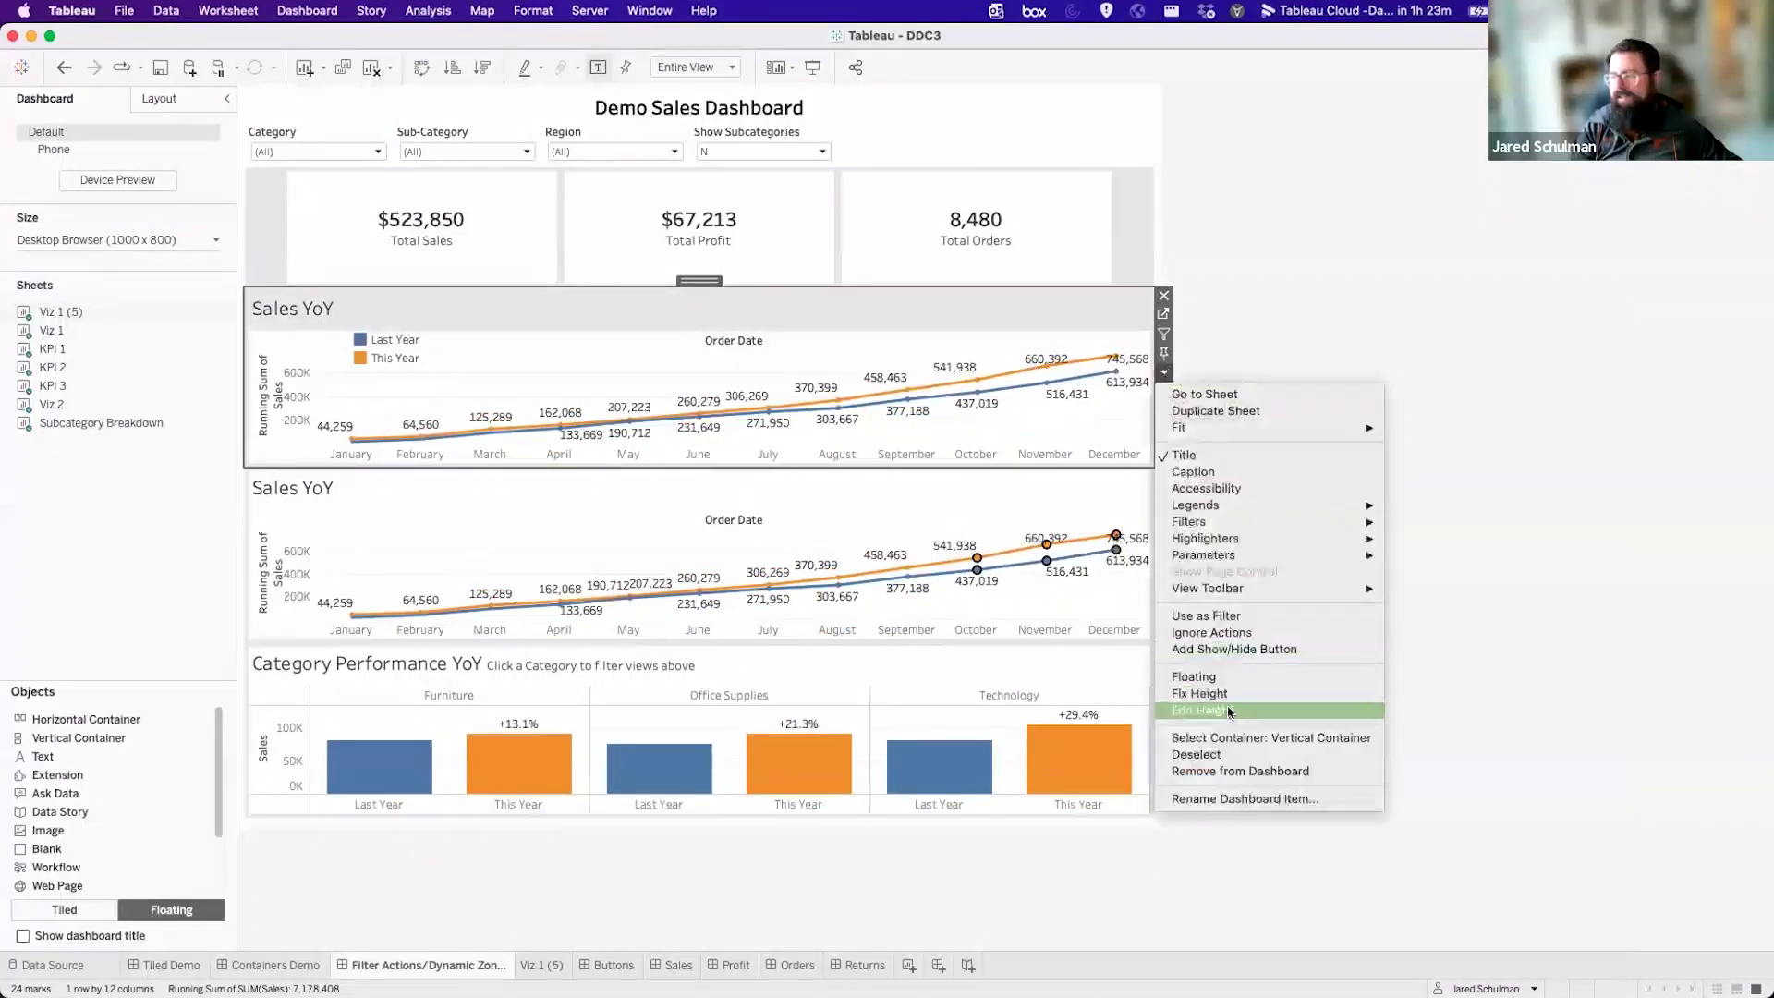
left_click(1275, 708)
type("20")
key("Return")
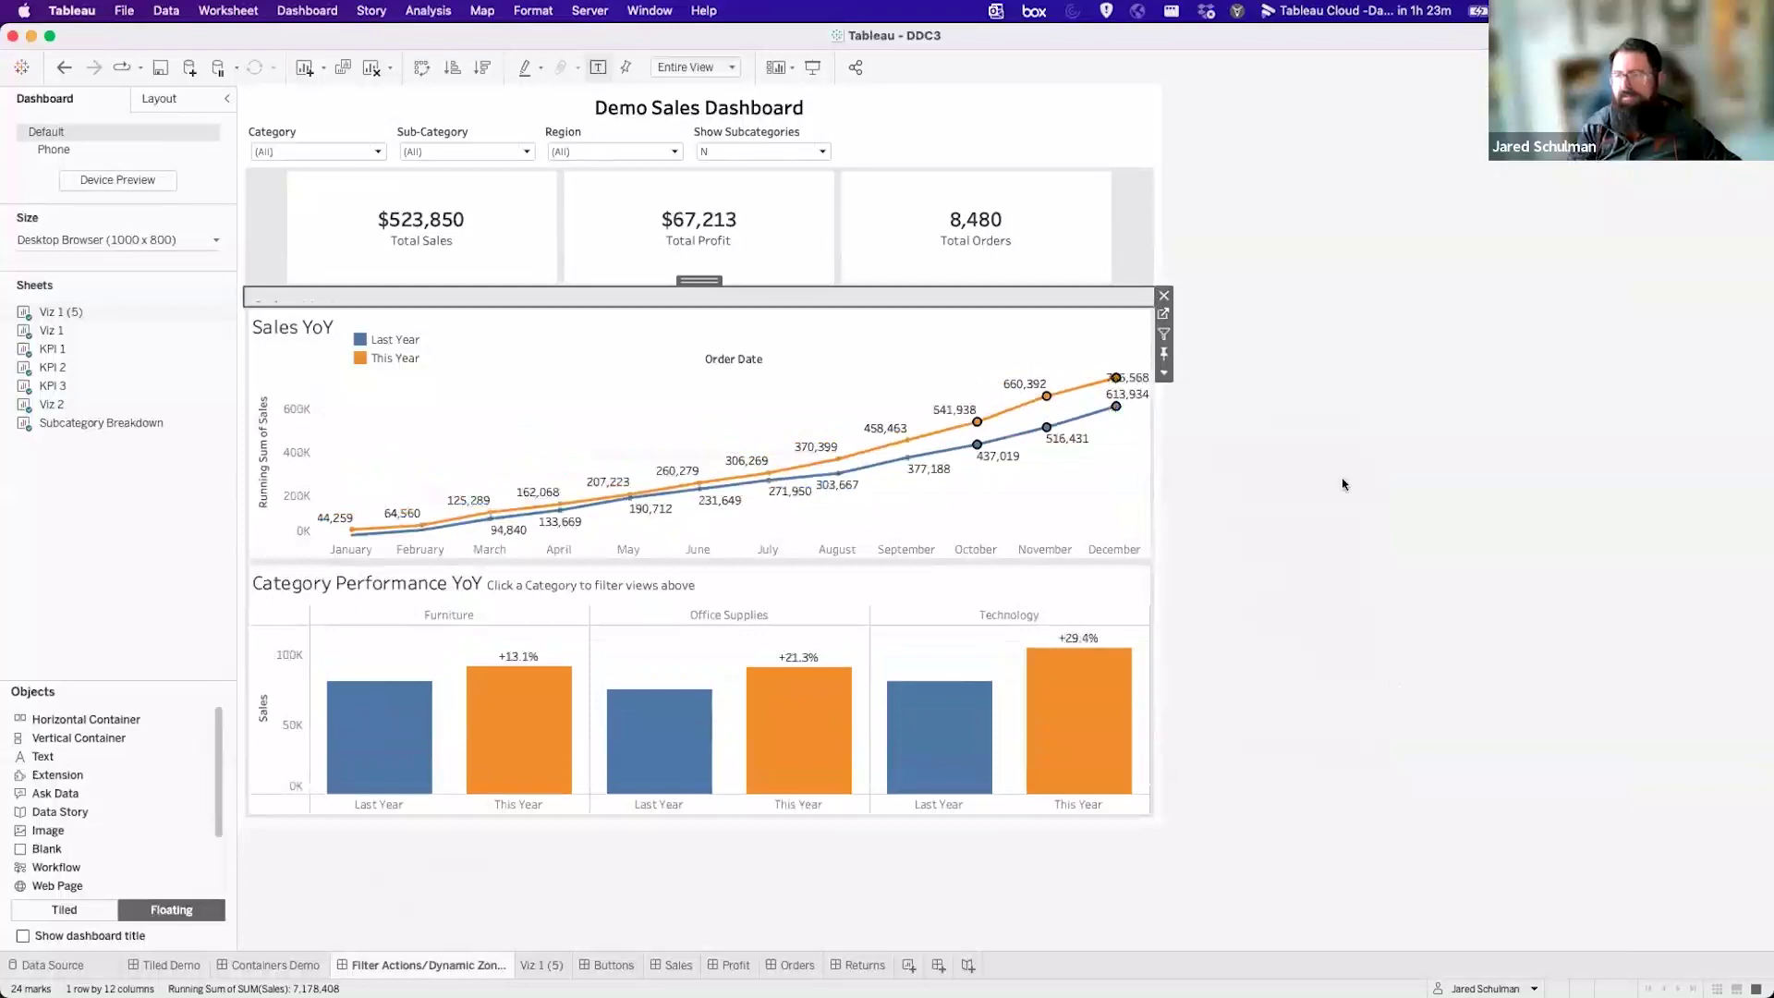
left_click(1171, 375)
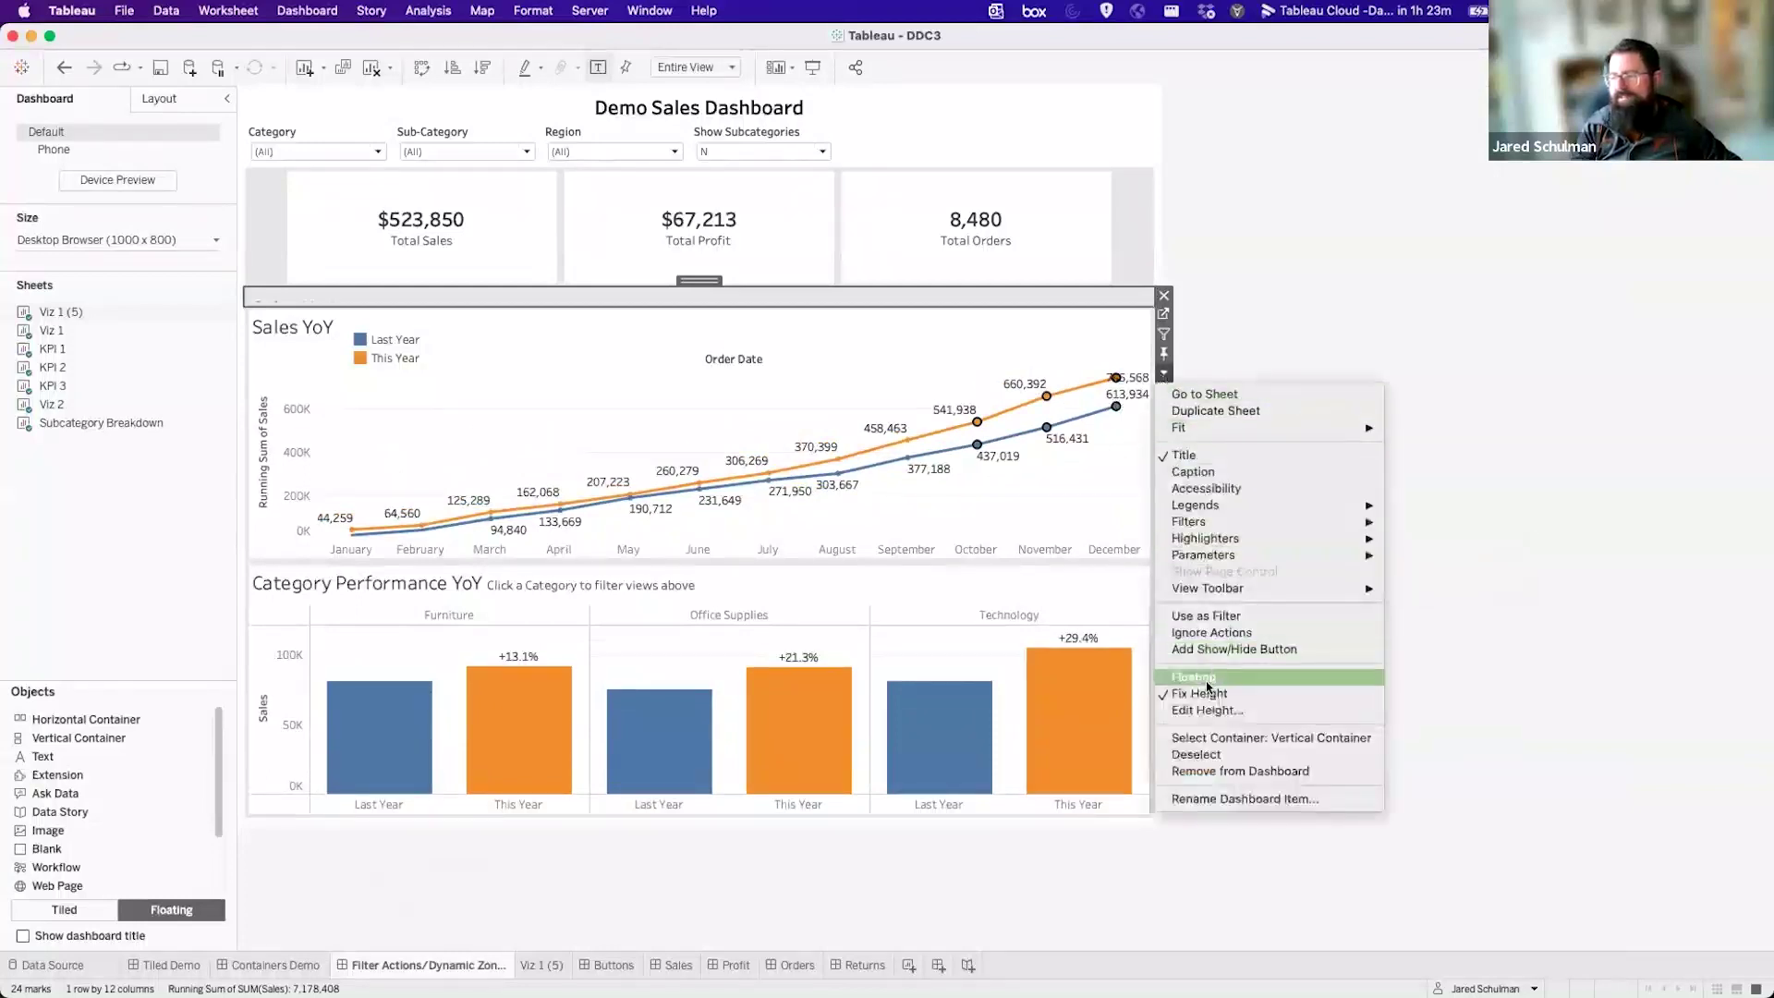
left_click(1208, 710)
type("30")
key("Return")
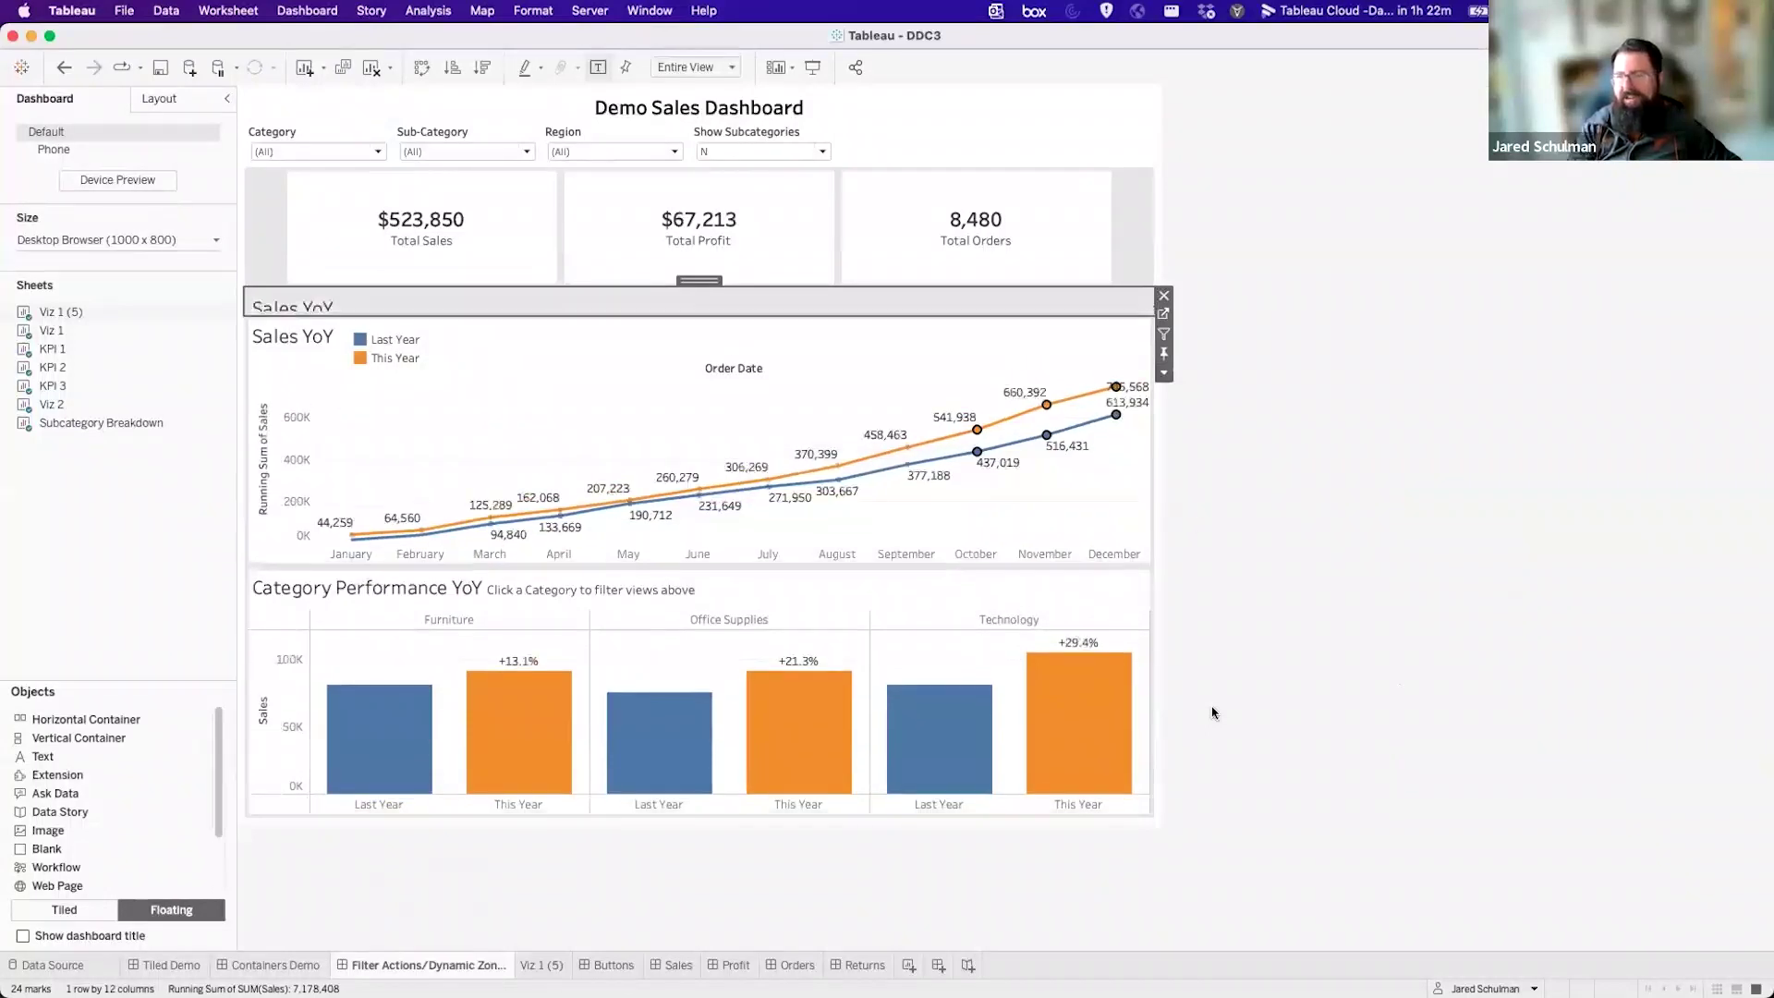
Set the height of the duplicated Sales YoY sheet to 40 pixels so that its title fits.
left_click(1164, 372)
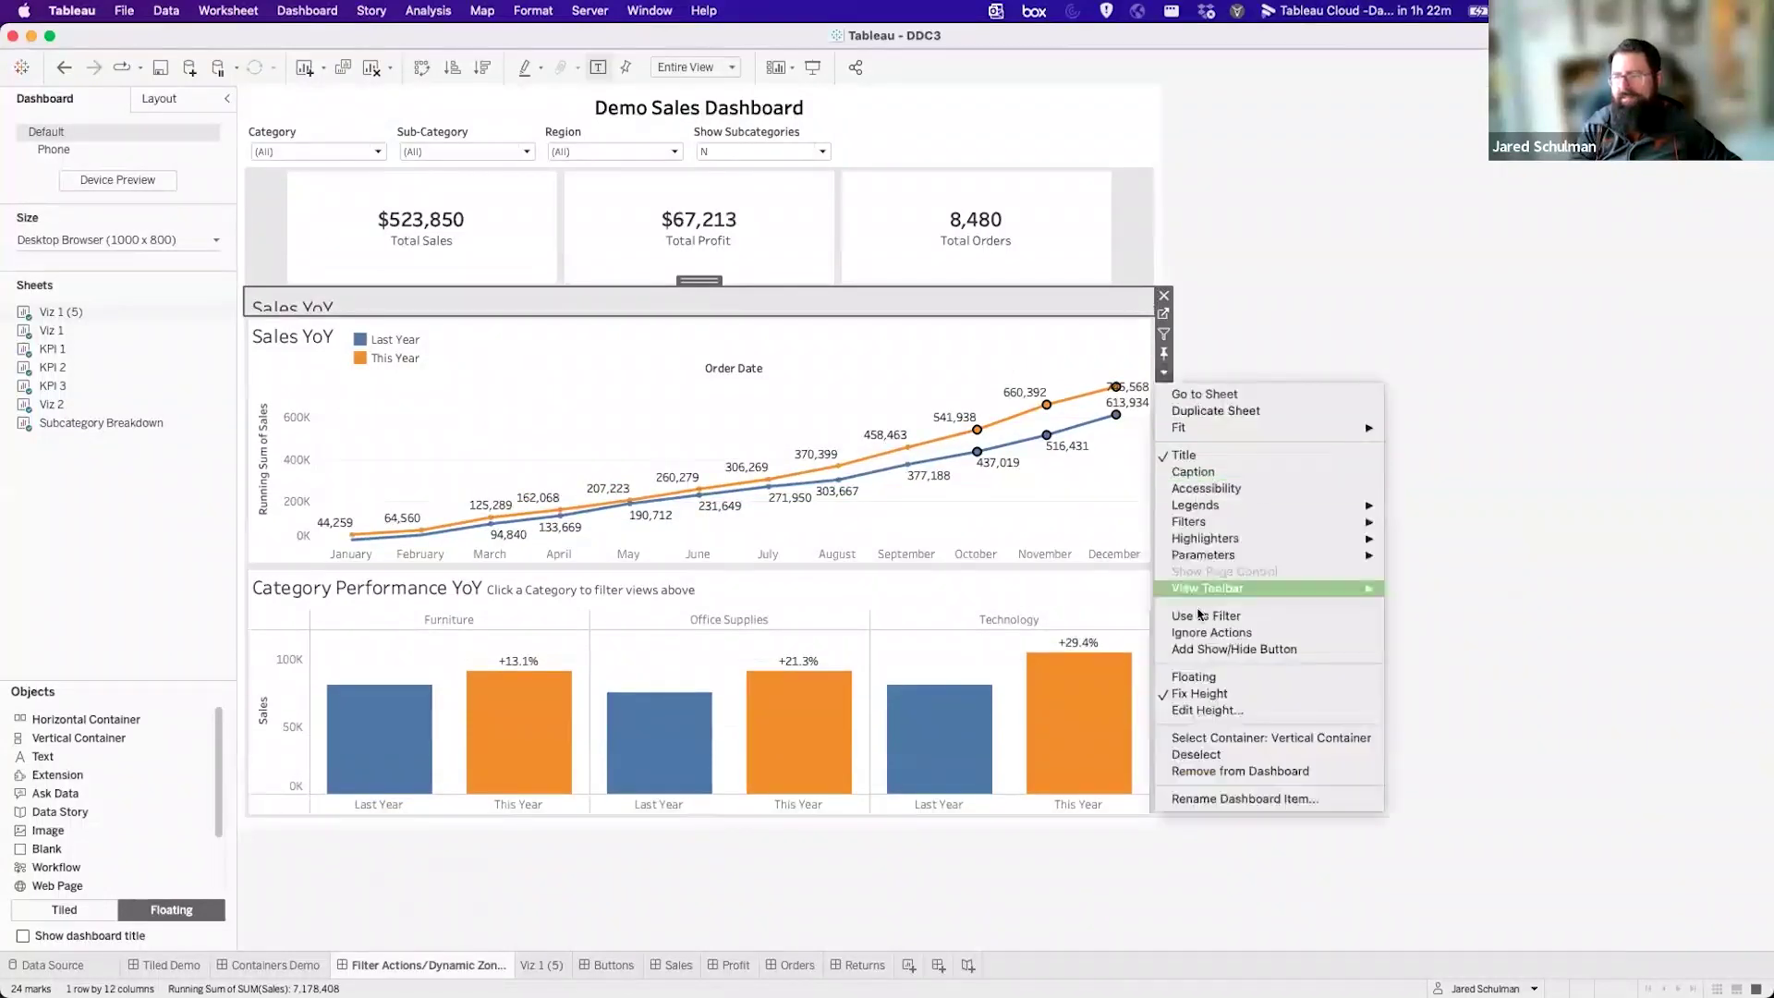
left_click(1200, 711)
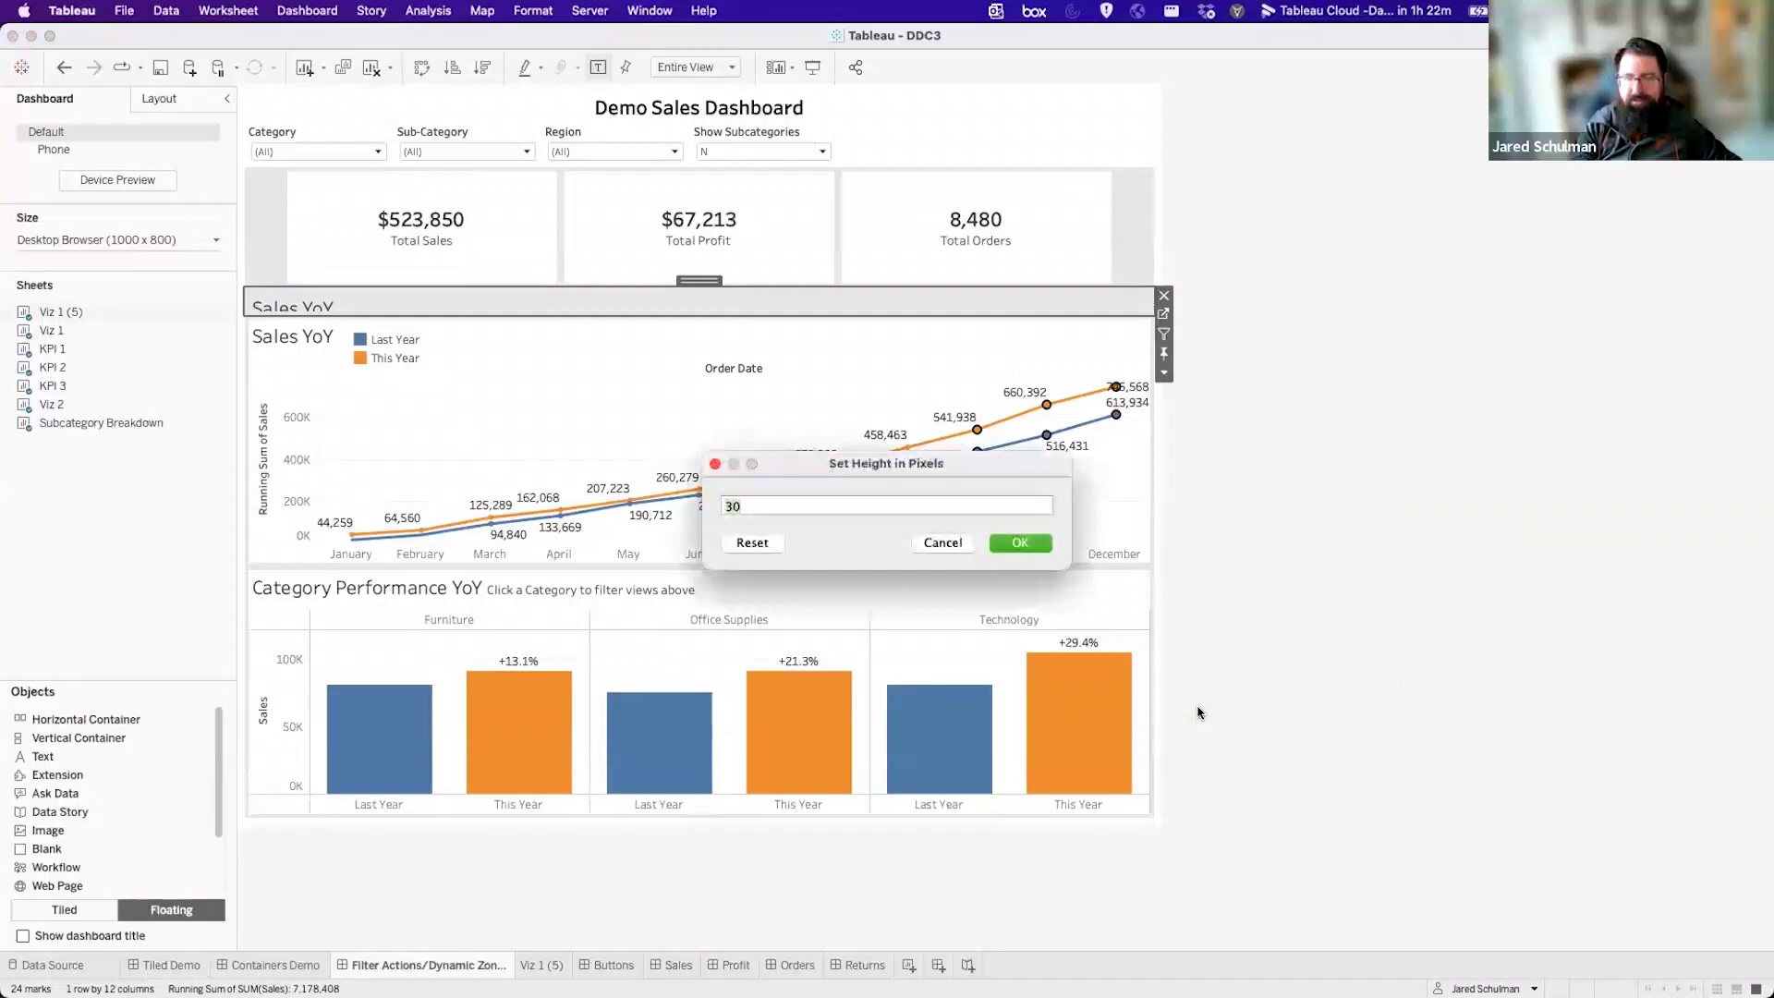
type("40")
key("Return")
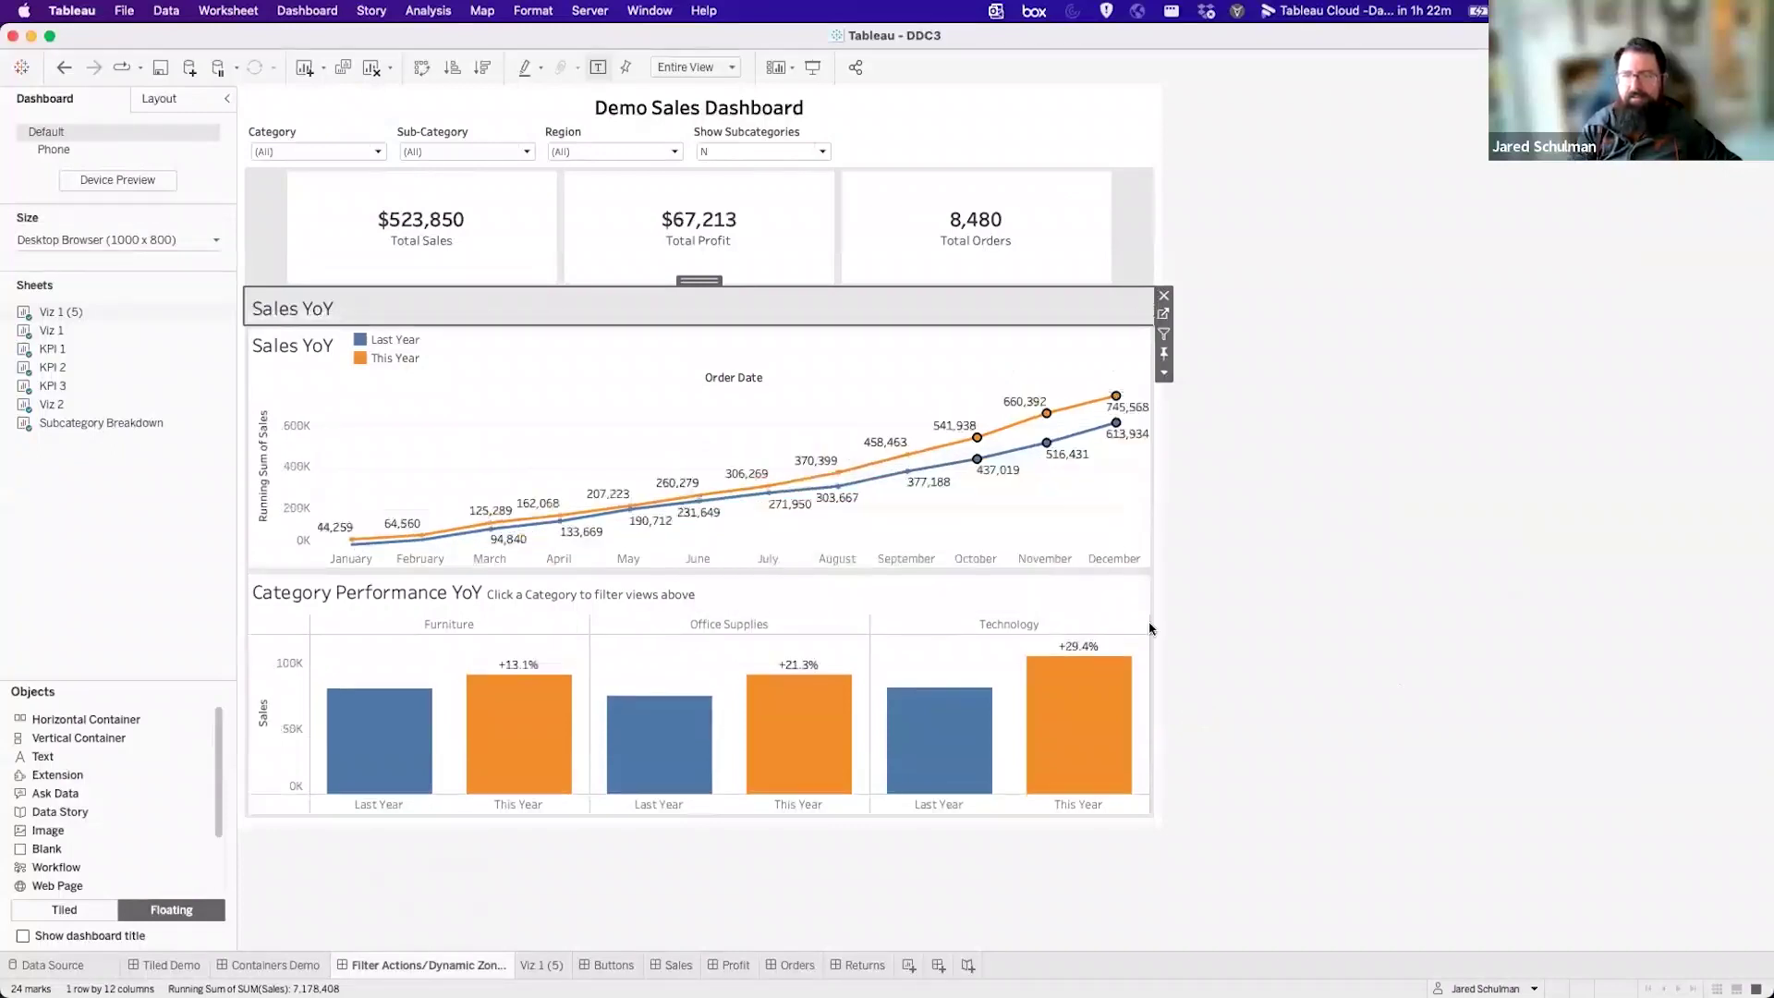
Append the MONTH(Order Date) and YEAR(Order Date) fields to the title of the duplicated Sales YoY sheet.
double_click(344, 312)
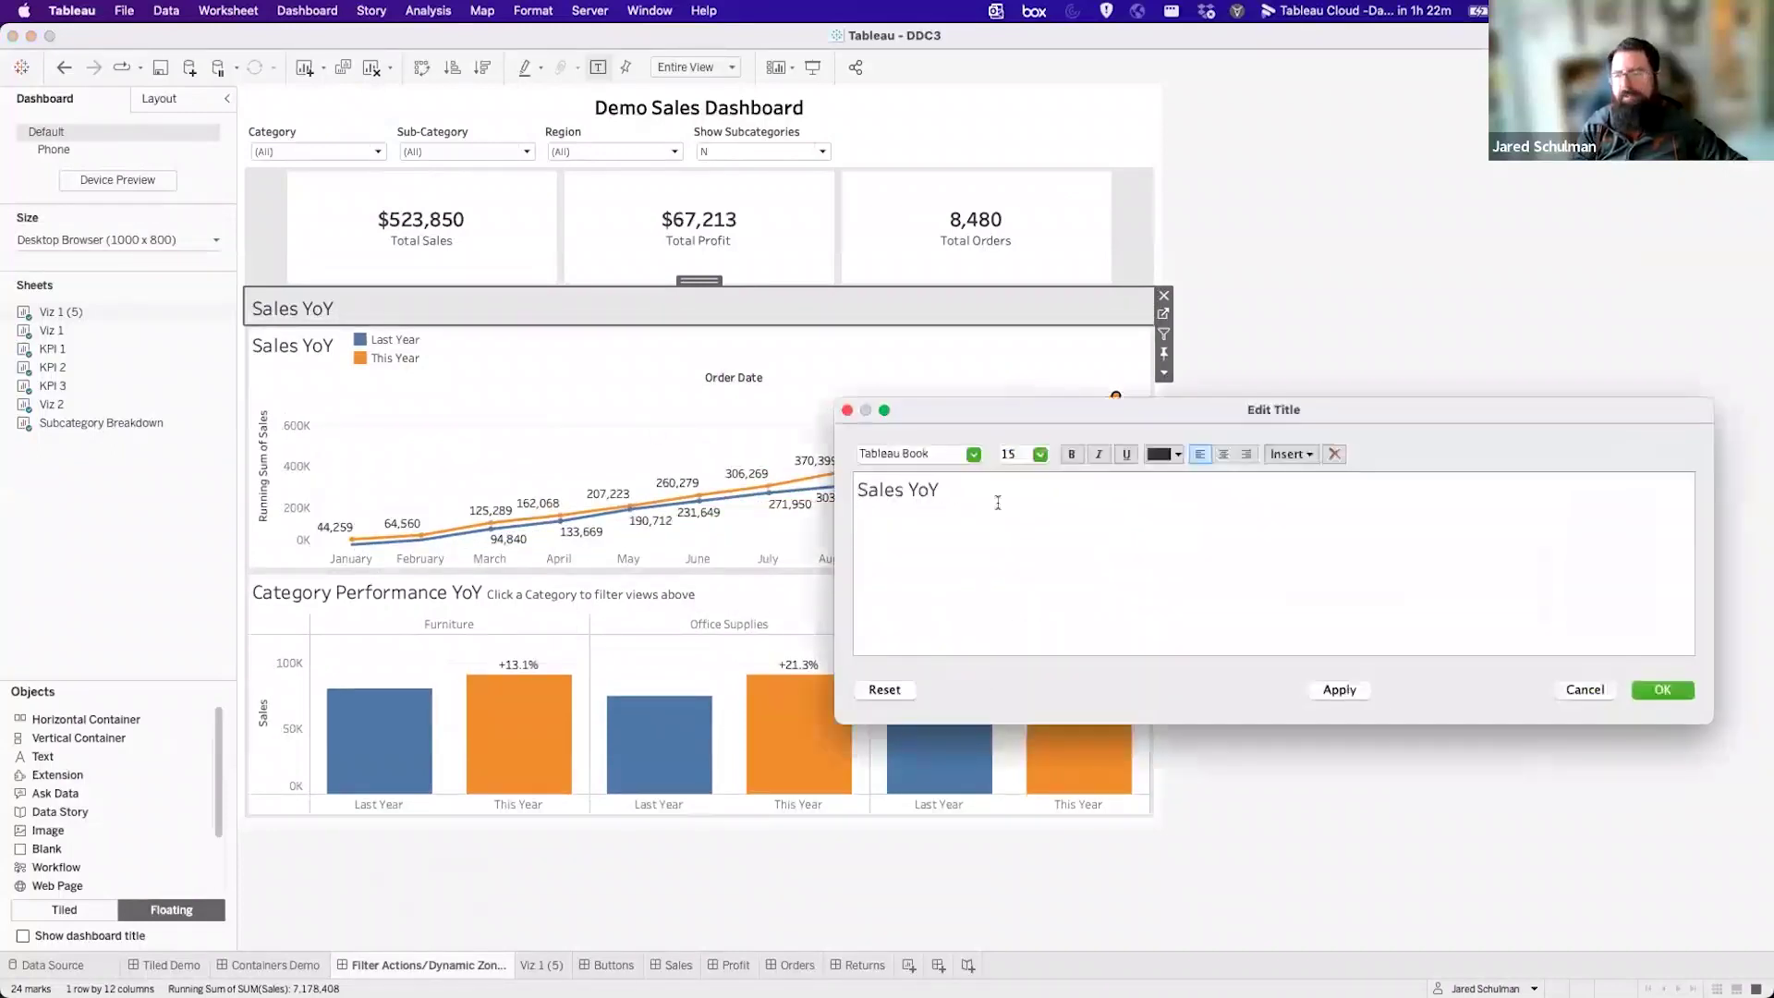
left_click(1290, 454)
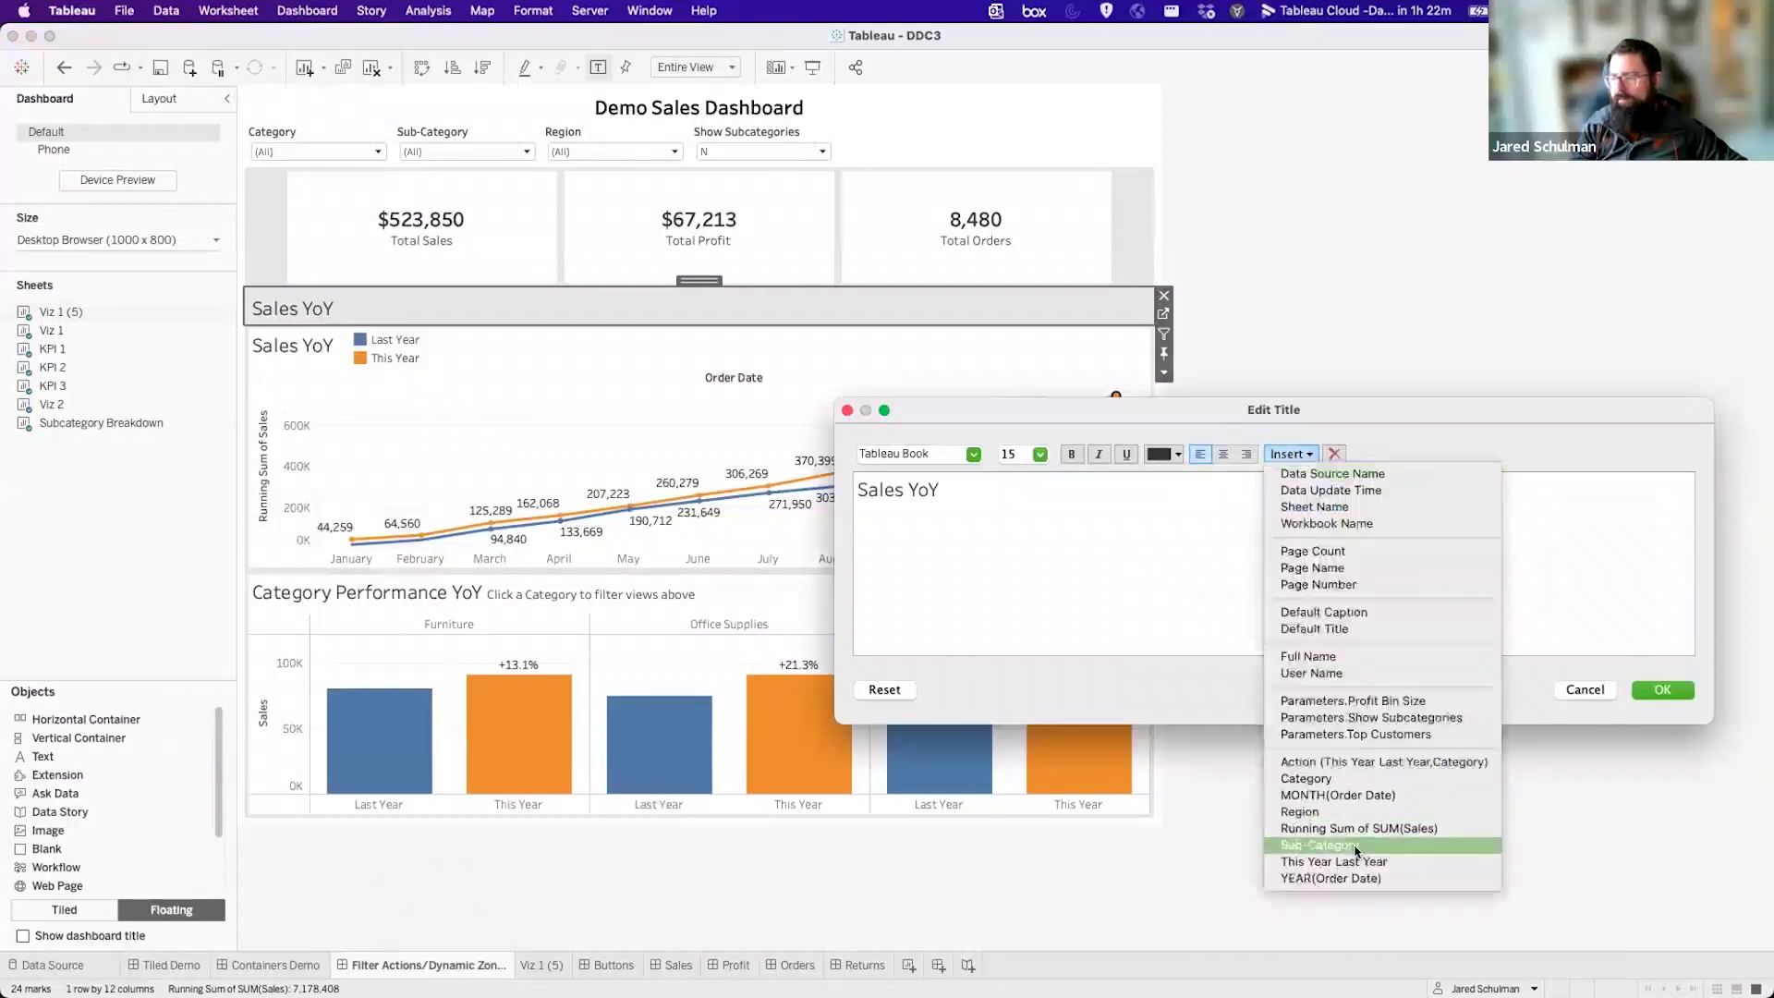
left_click(1321, 795)
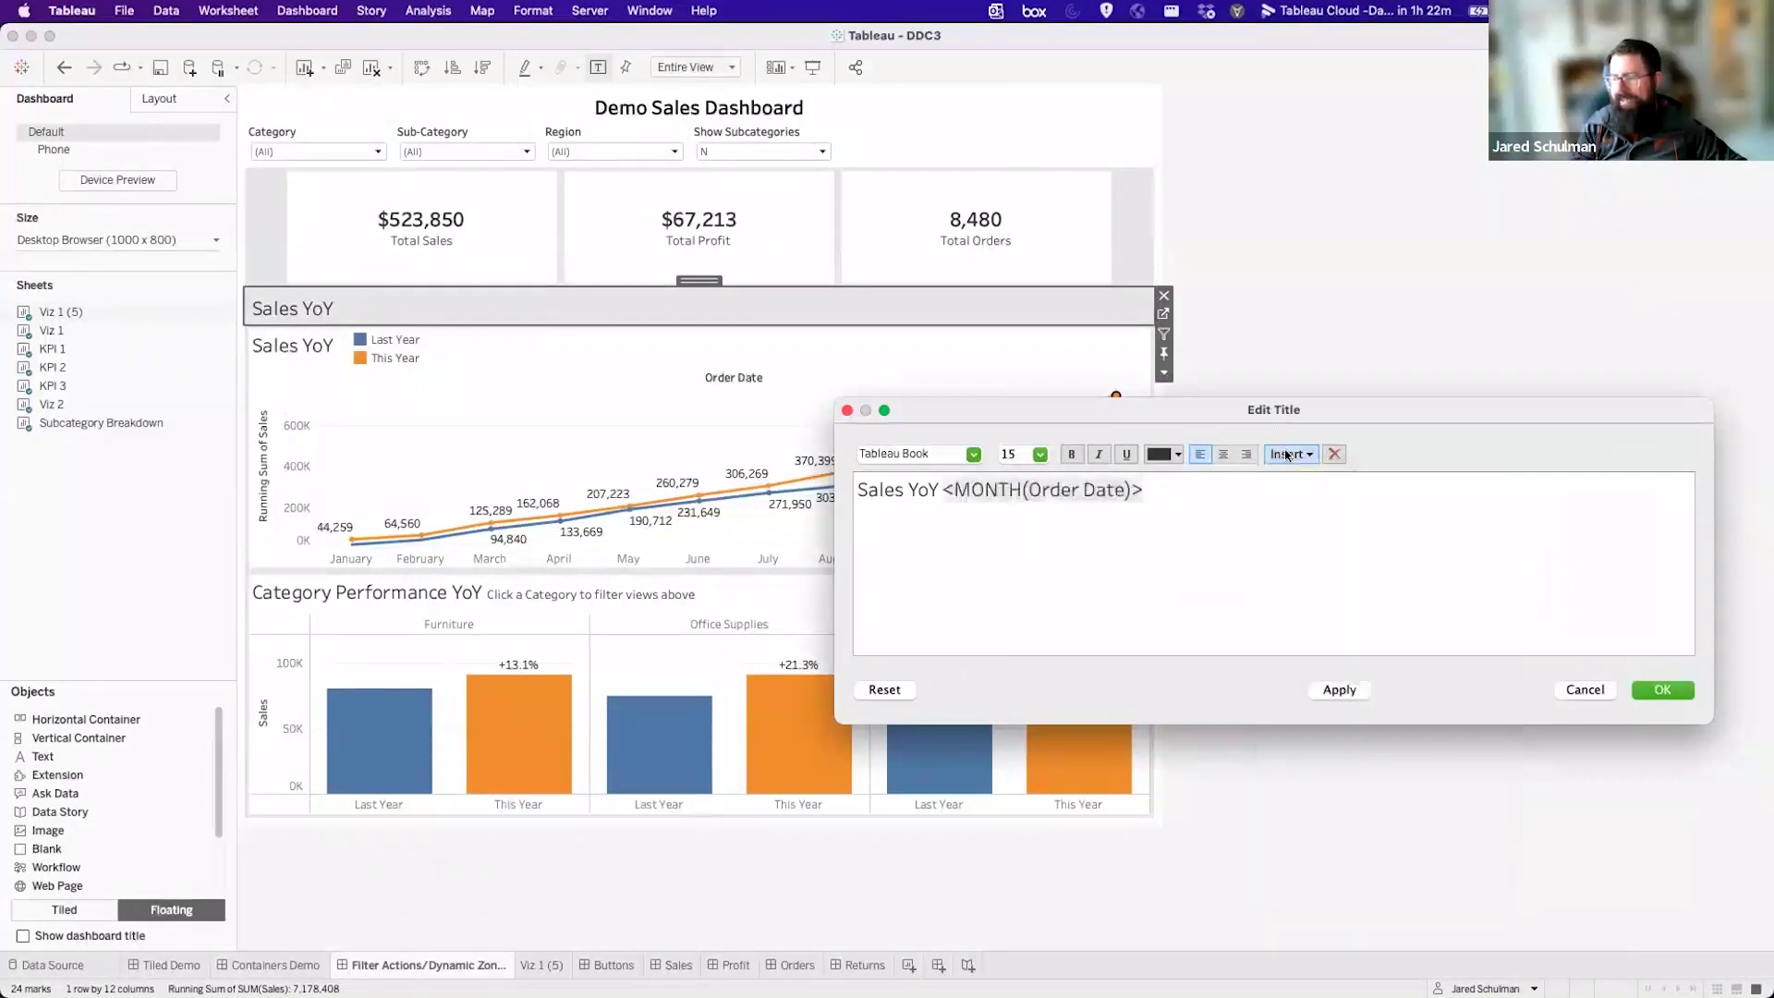
left_click(1286, 454)
left_click(1354, 892)
left_click(1660, 691)
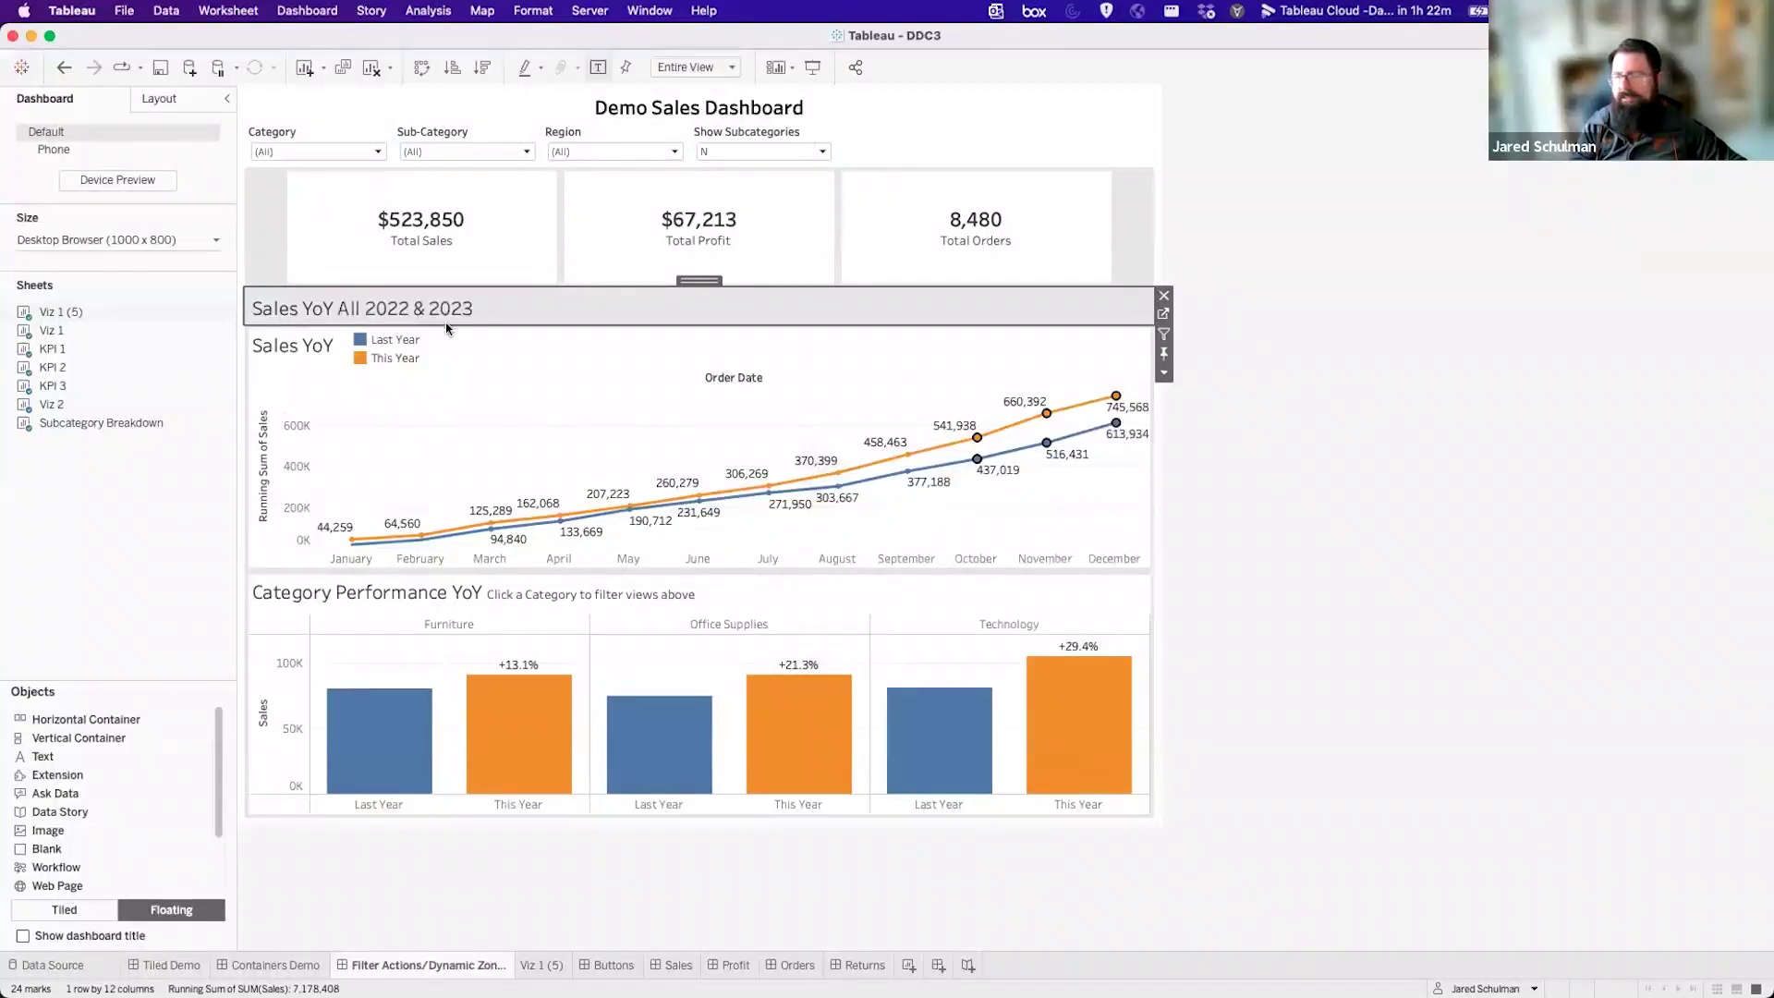
Replace "Sales YoY" with "Showing" in the duplicated sheet's title, keeping the month and year fields.
double_click(305, 314)
left_click_drag(940, 485, 845, 481)
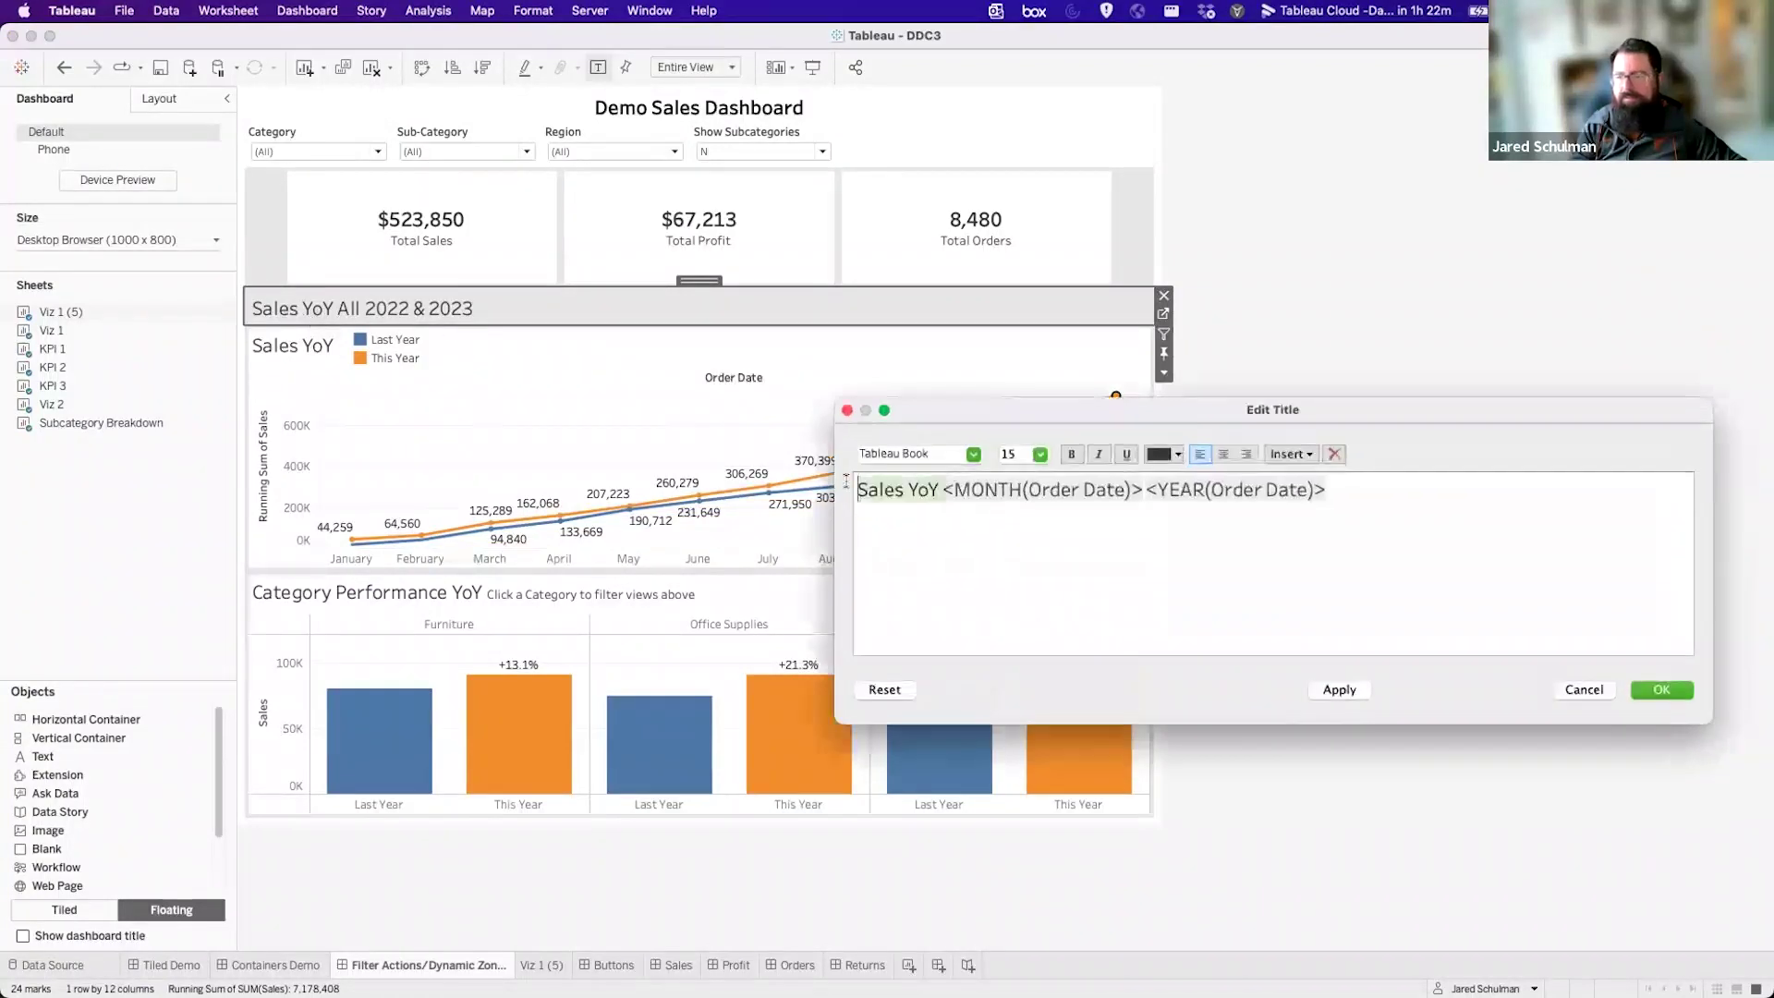
key("BackSpace")
type("Showing")
left_click(1659, 690)
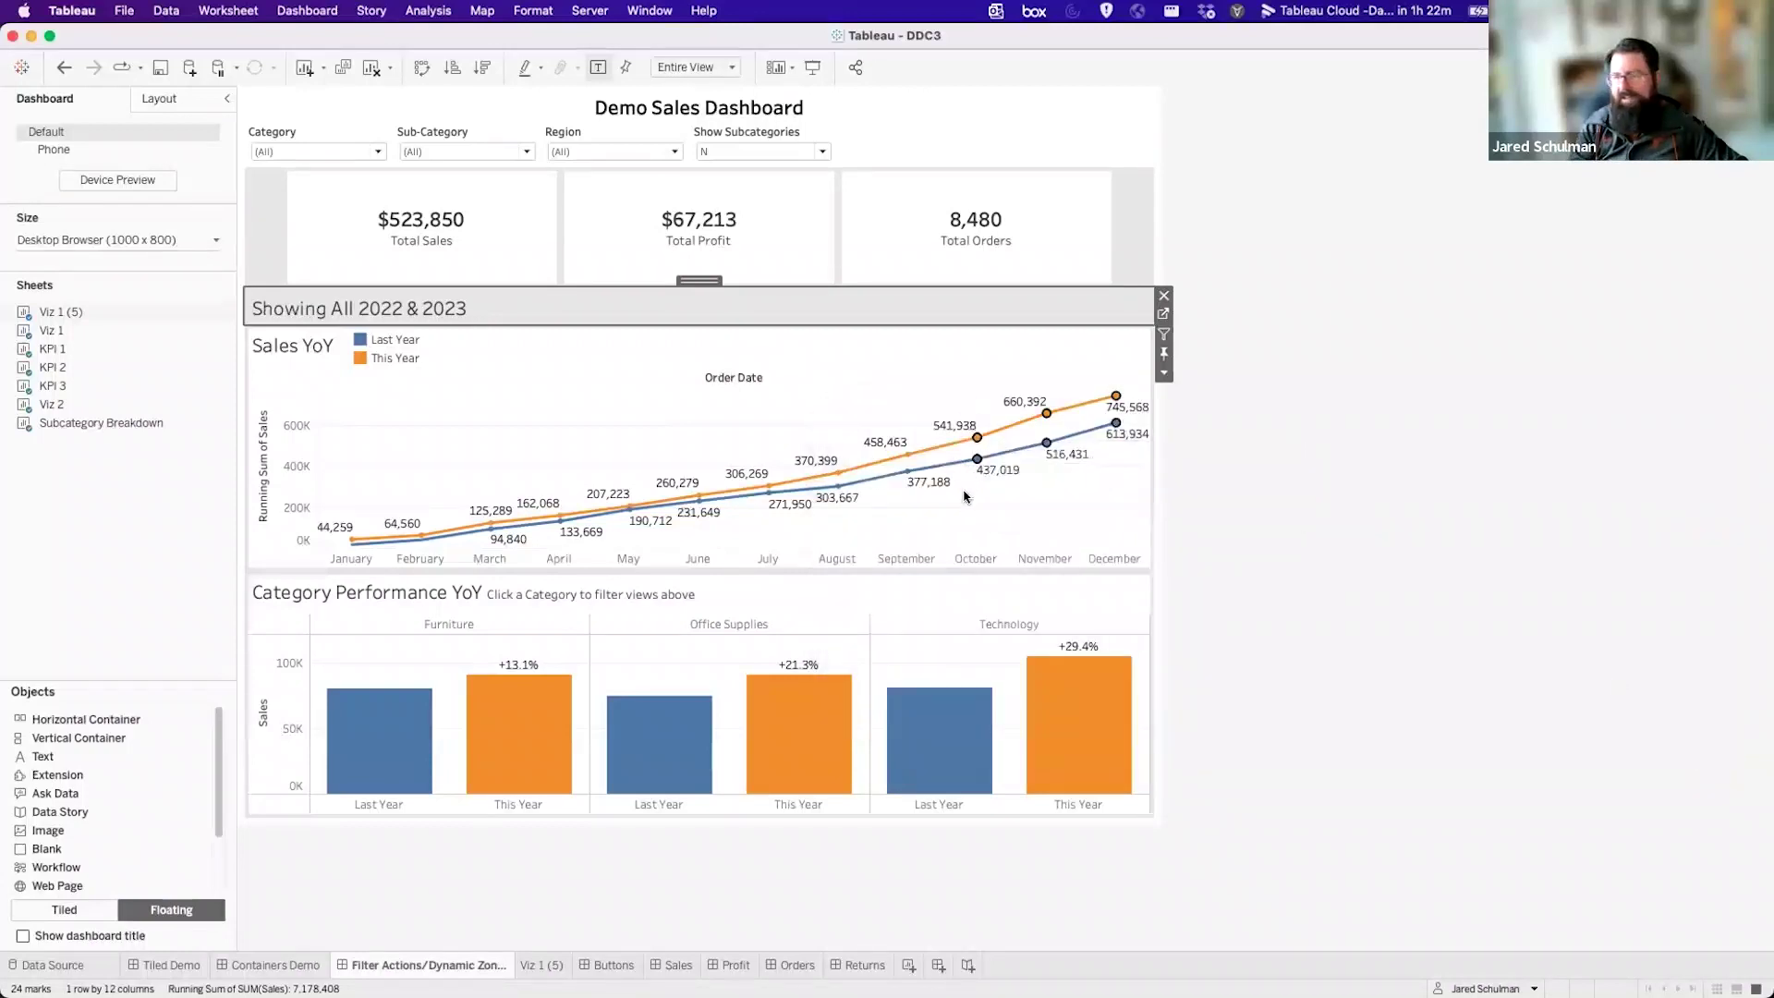
Test the dynamic title by reselecting the October to December marks in the Sales YoY chart, and clear the selection.
left_click(965, 496)
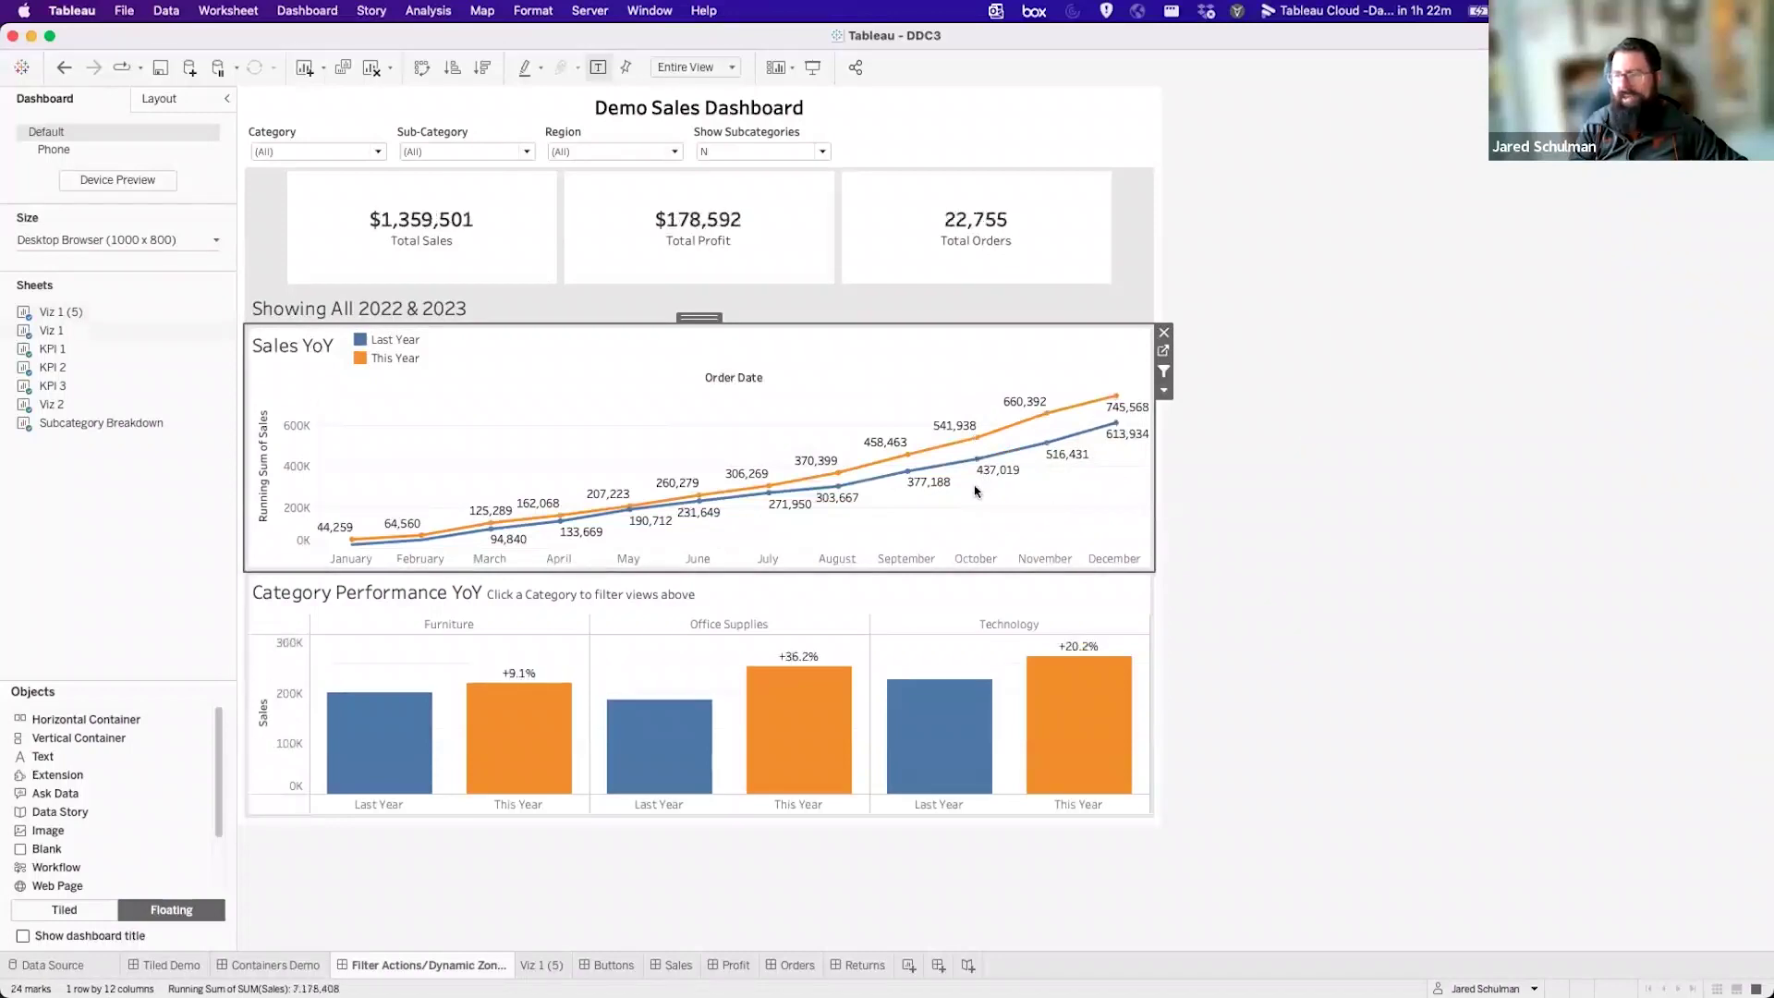
left_click_drag(961, 504, 1094, 396)
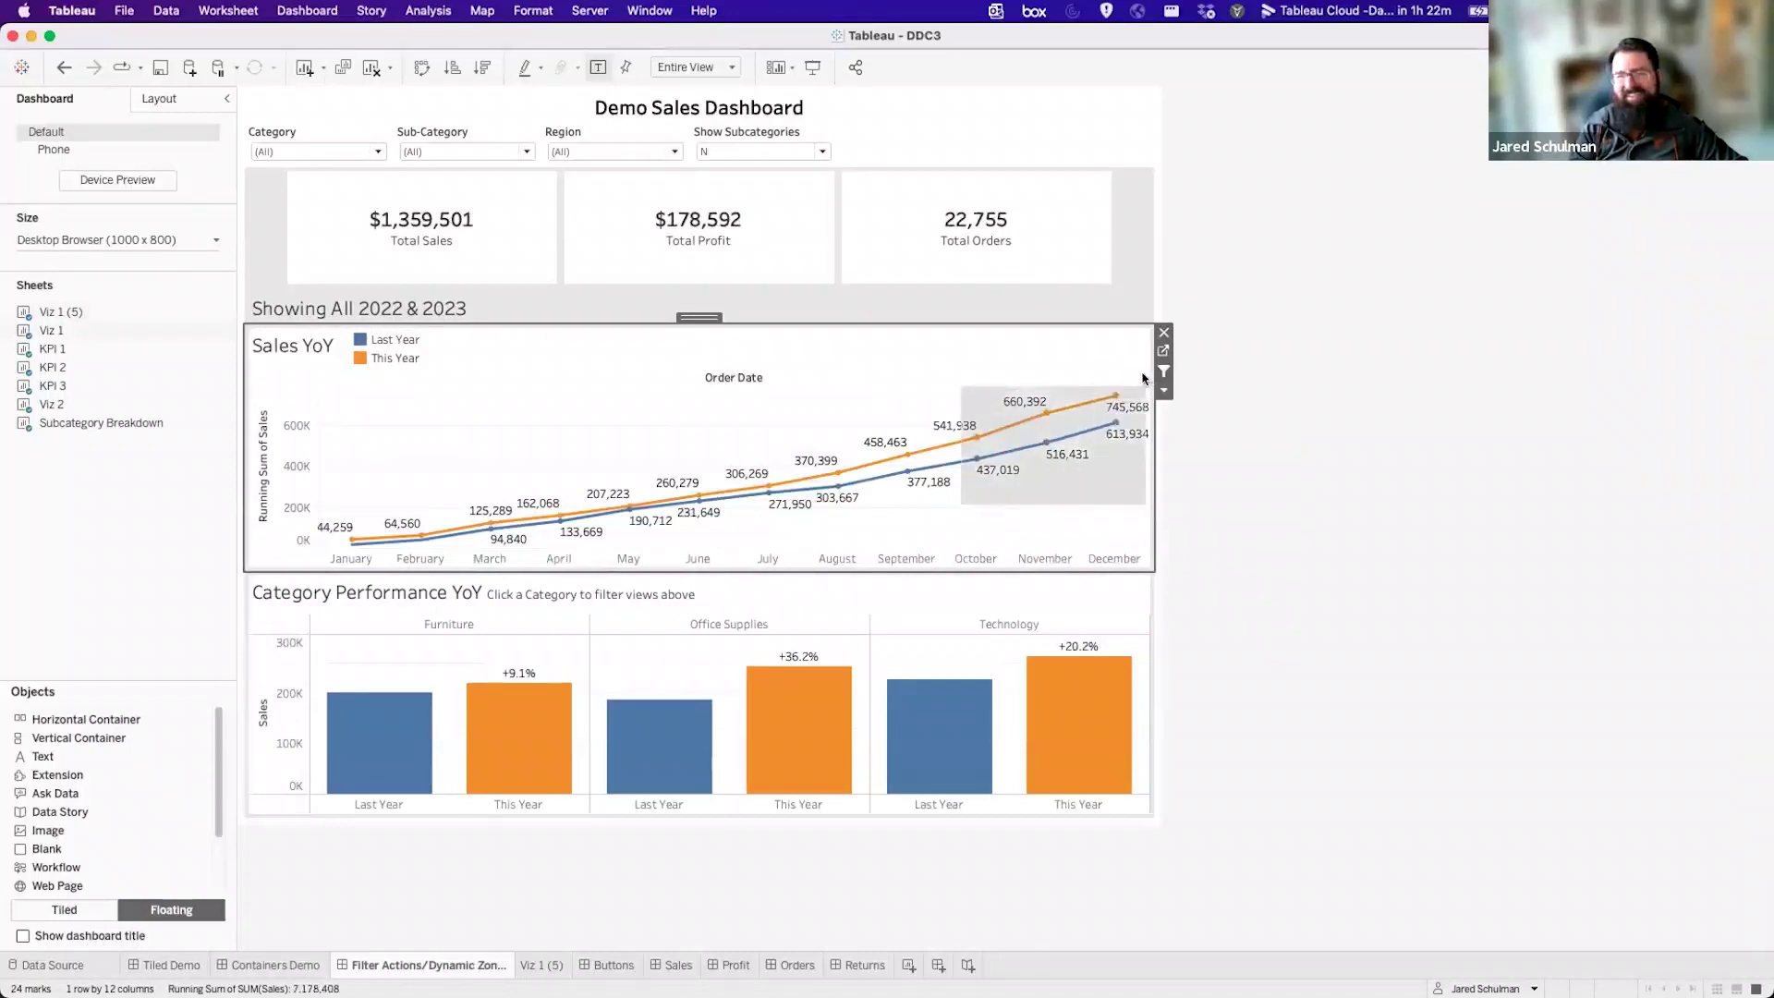
left_click_drag(1143, 378, 1144, 379)
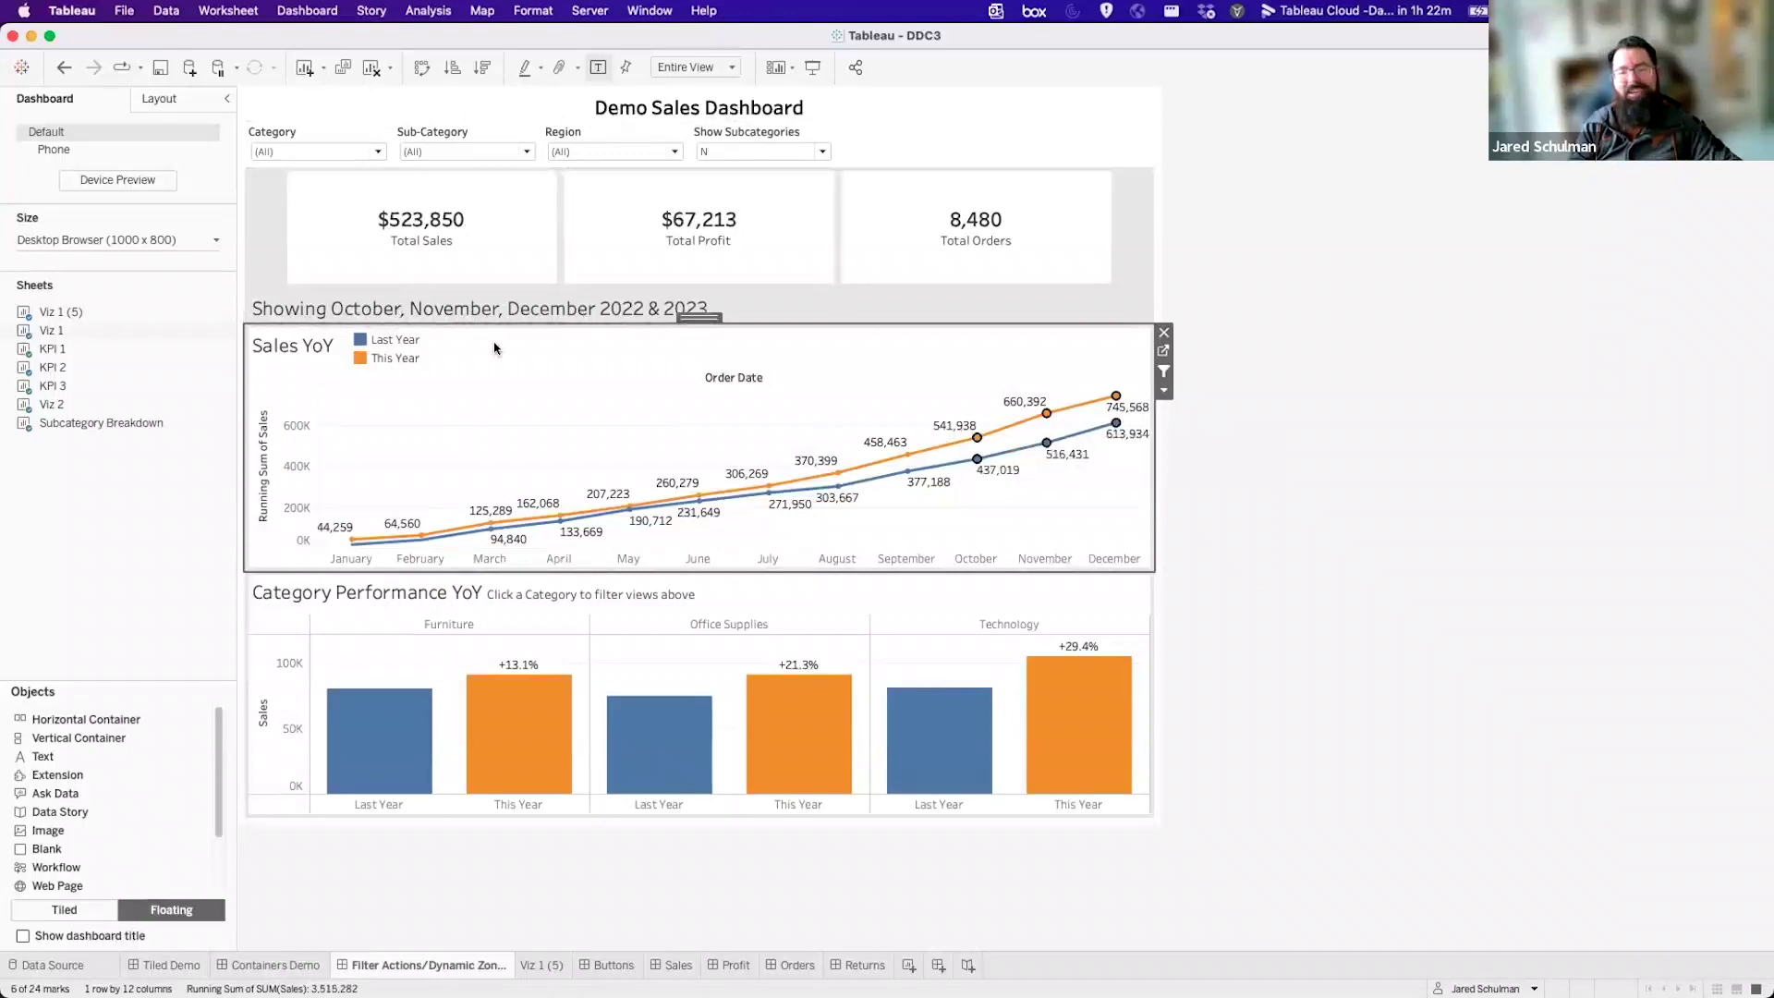
left_click(1368, 444)
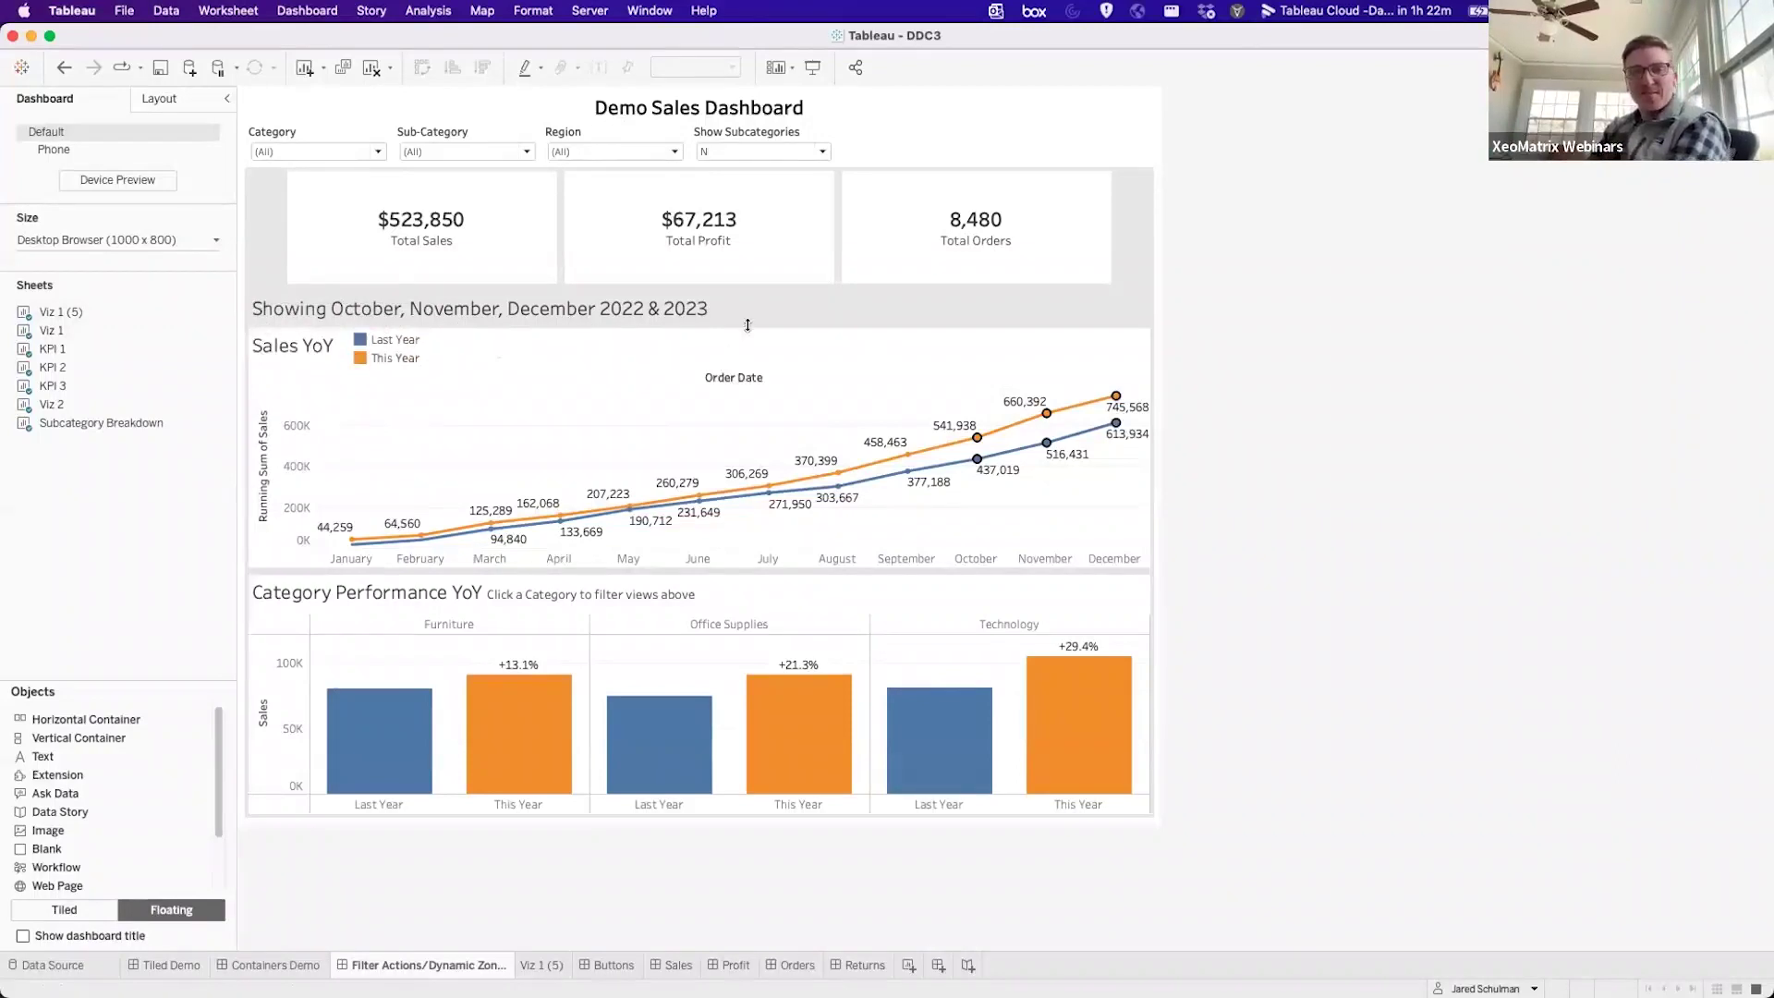
left_click(1056, 511)
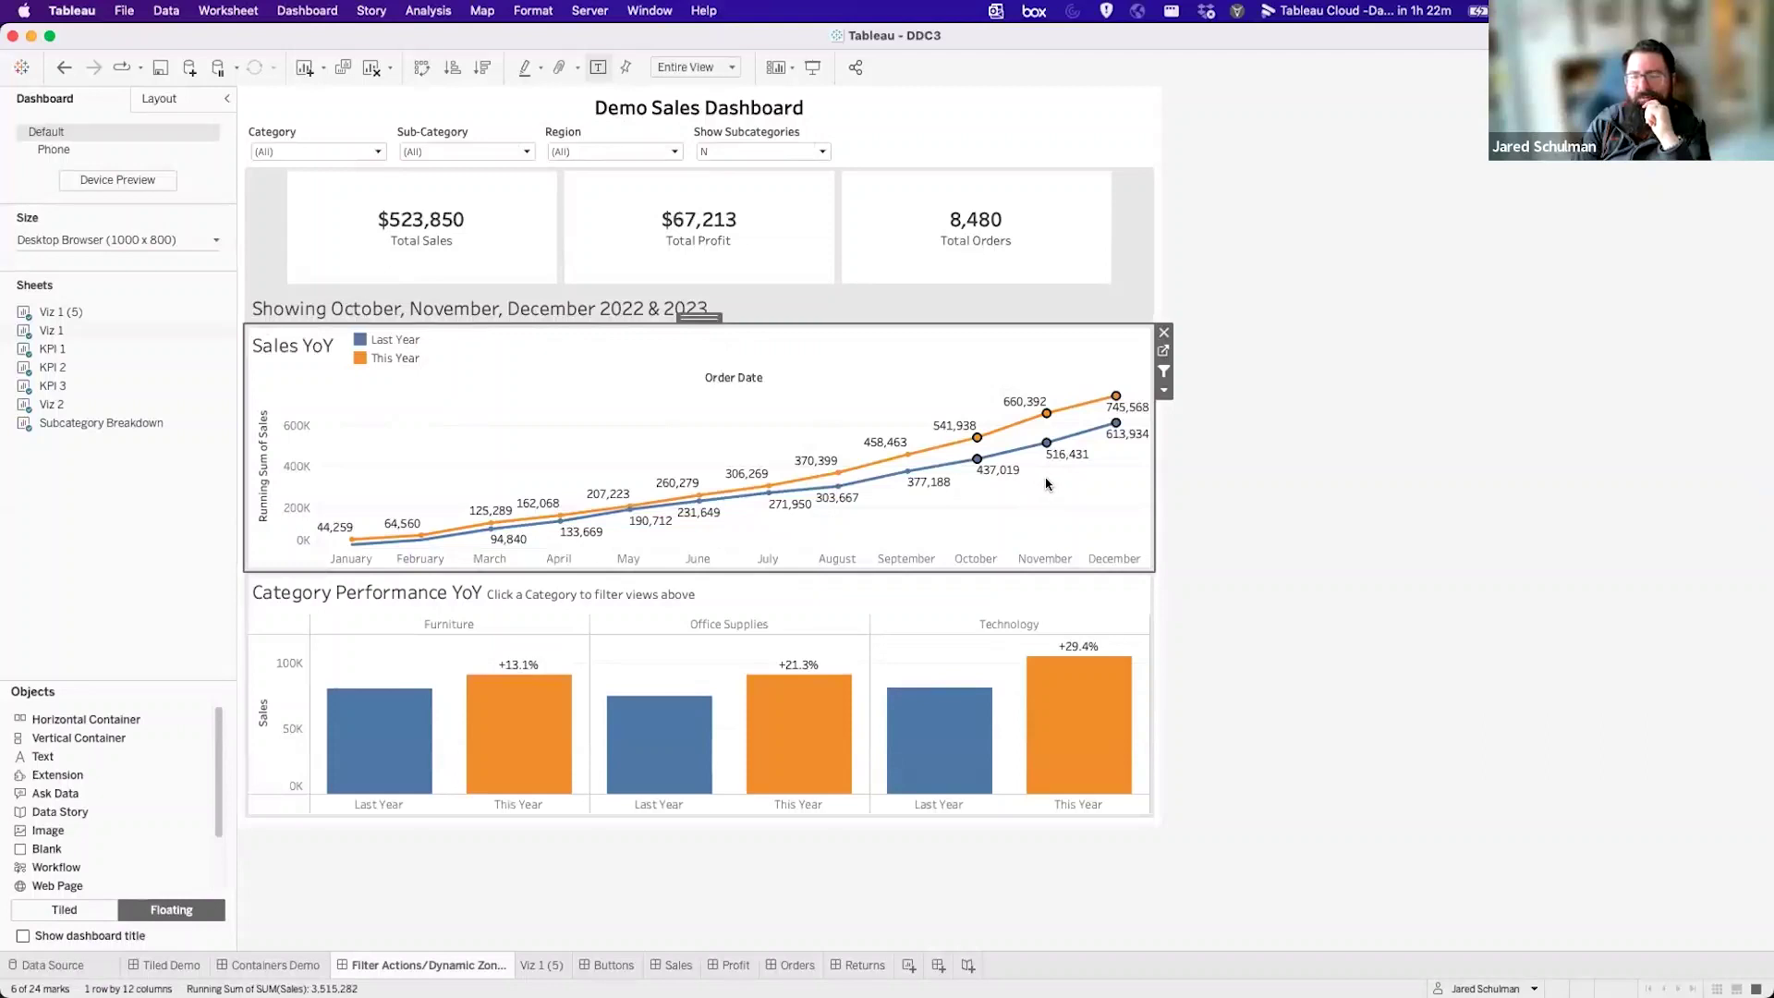
left_click(1047, 483)
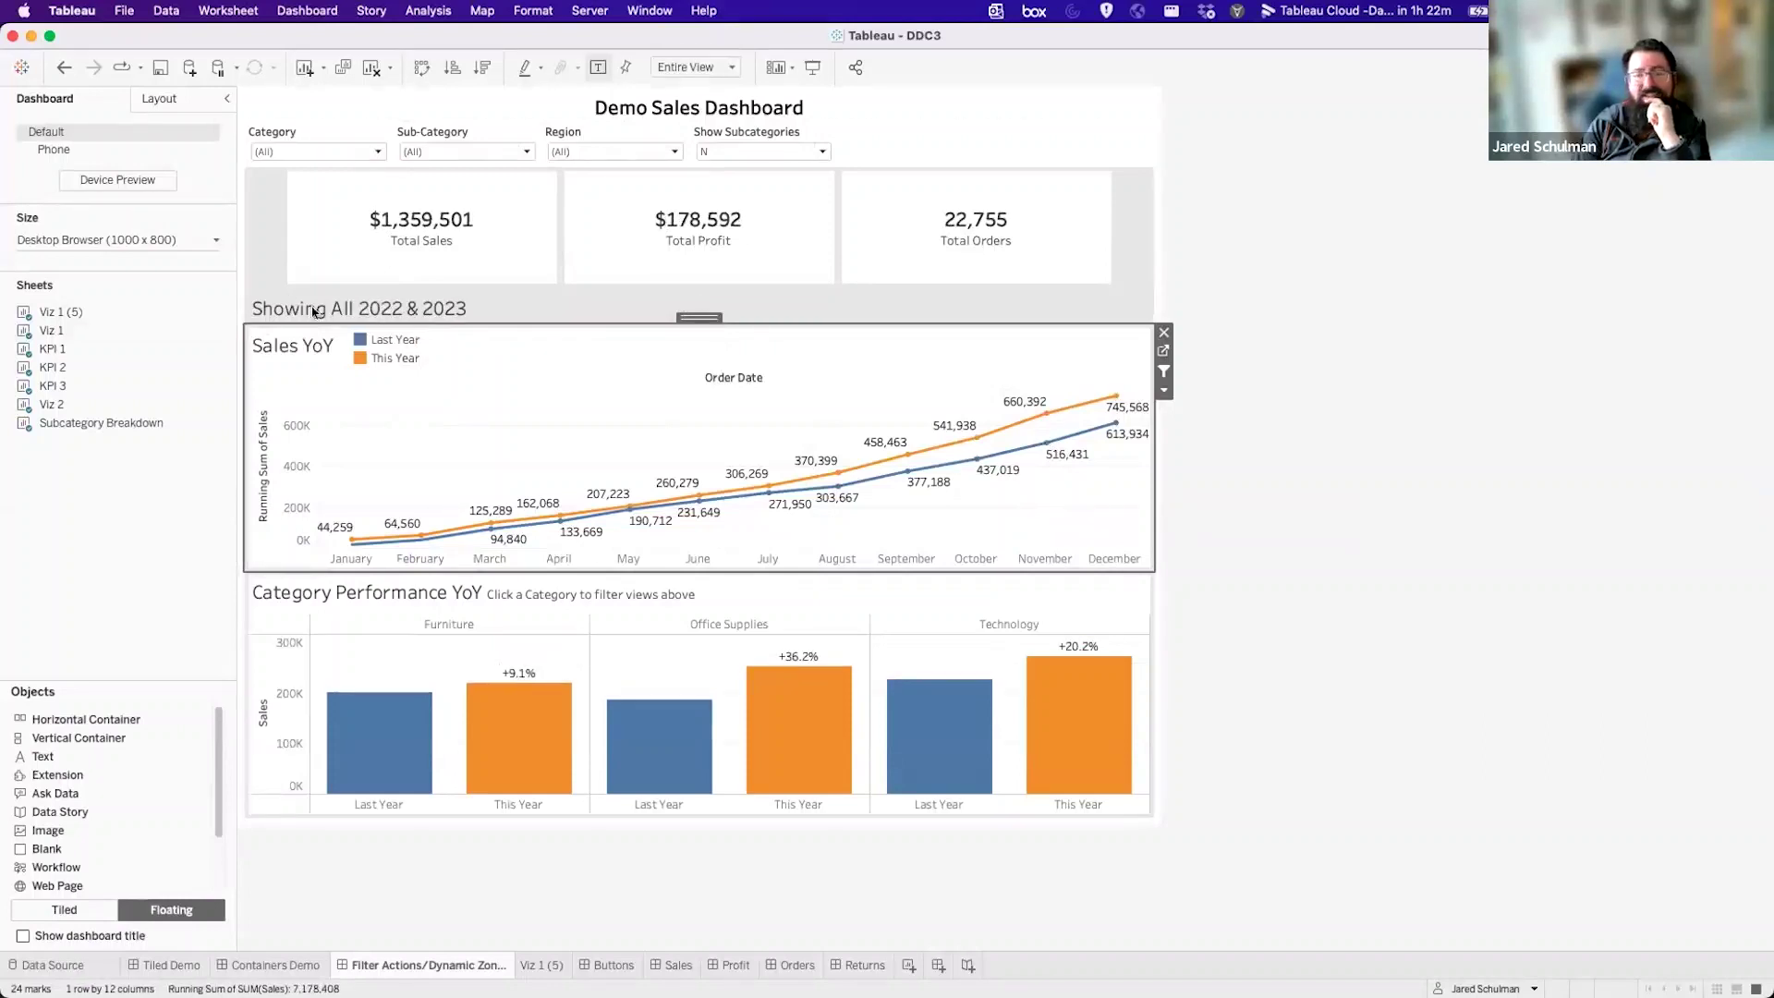
Test the dynamic title by selecting the September and October marks in Sales YoY, inspect the title's source sheet, and return to the dashboard.
left_click_drag(878, 414, 998, 500)
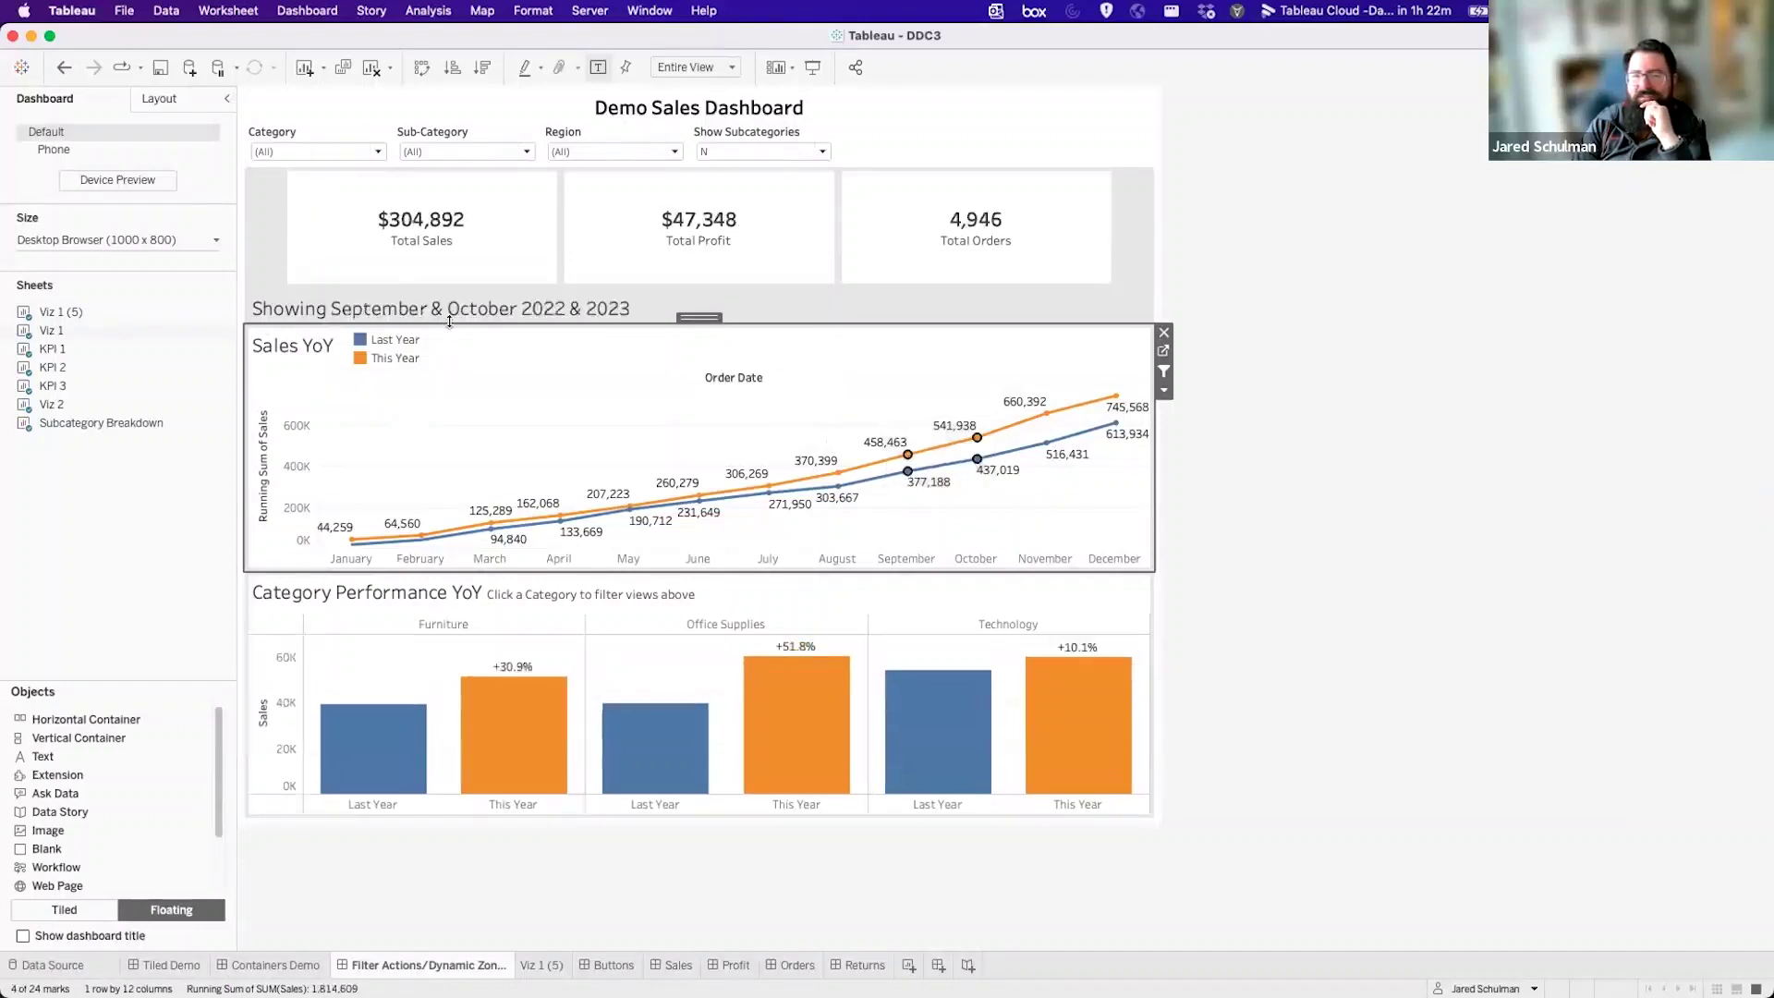
left_click(802, 311)
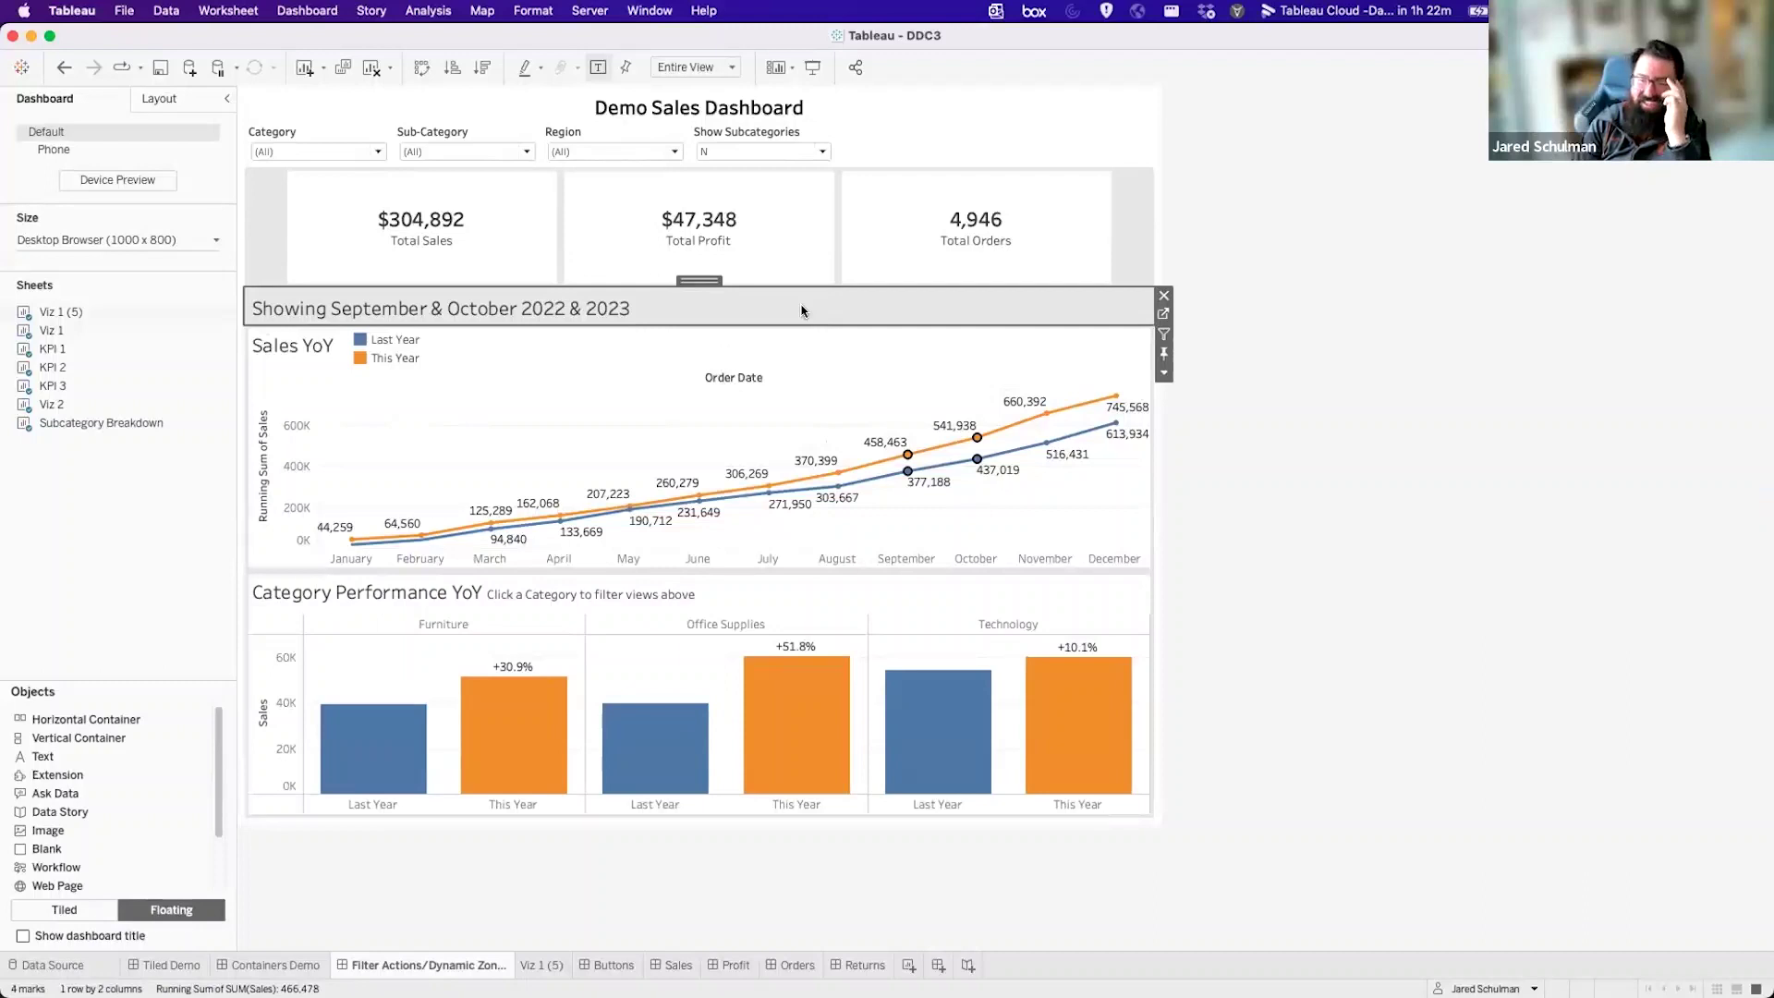
left_click(1163, 313)
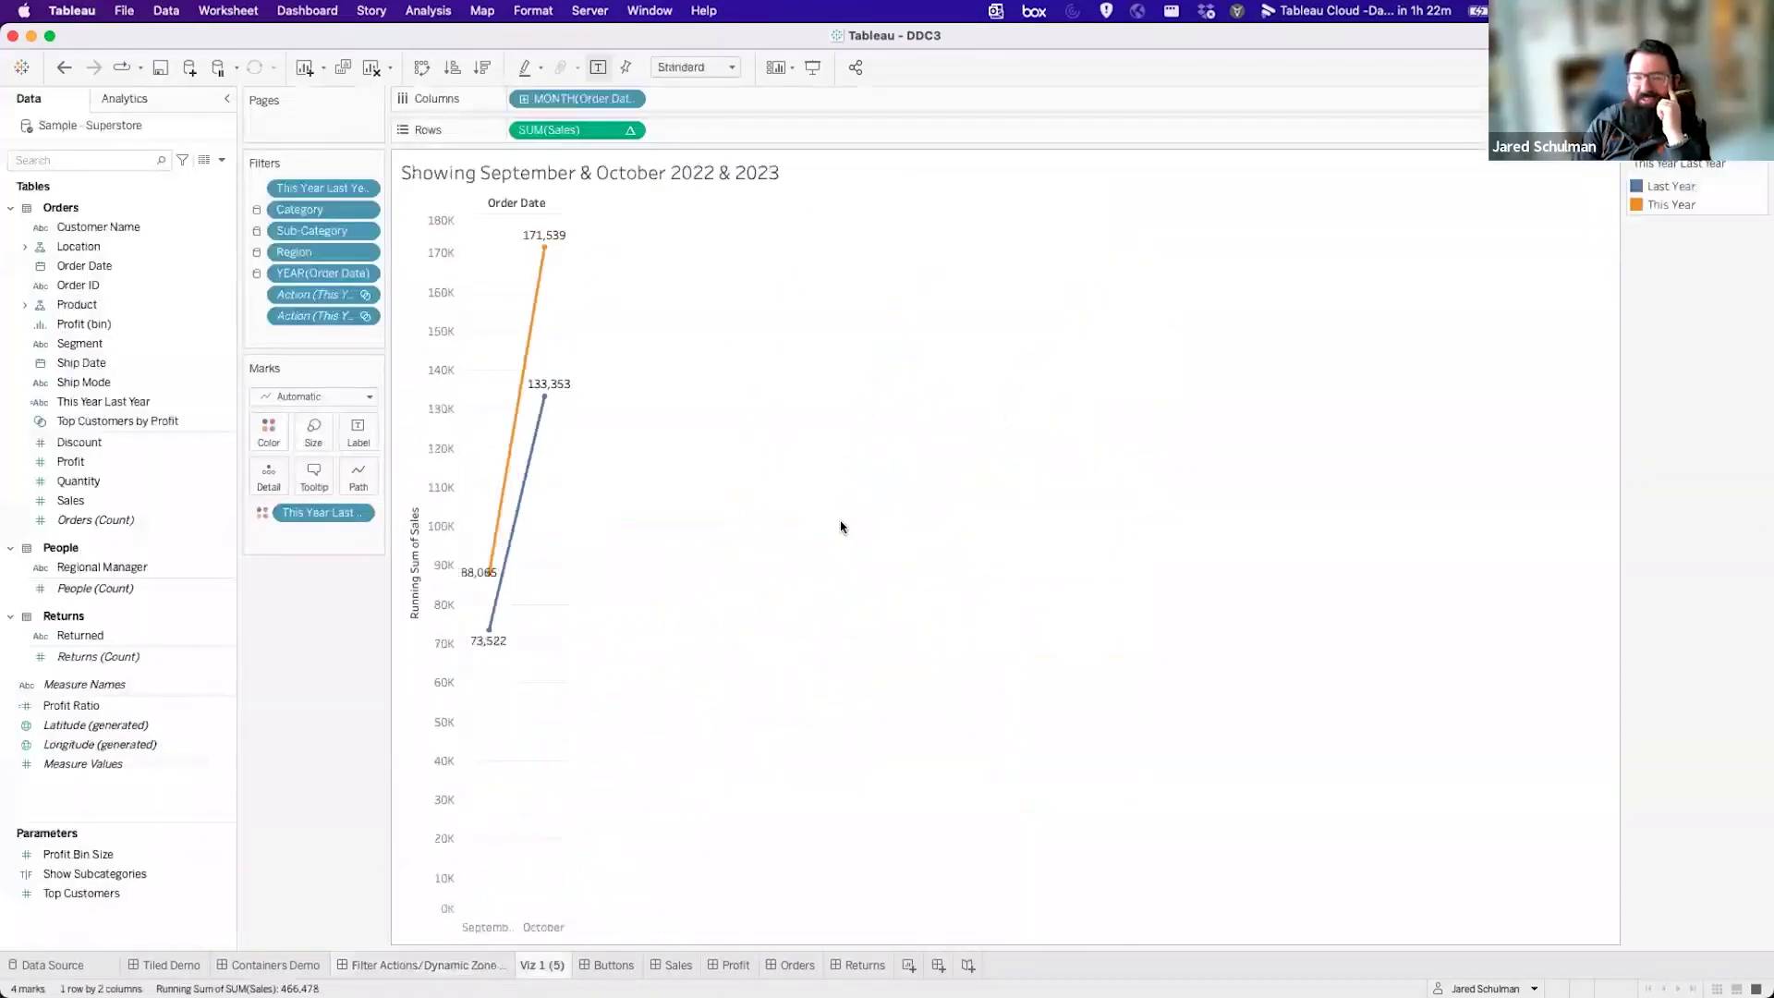
left_click(483, 967)
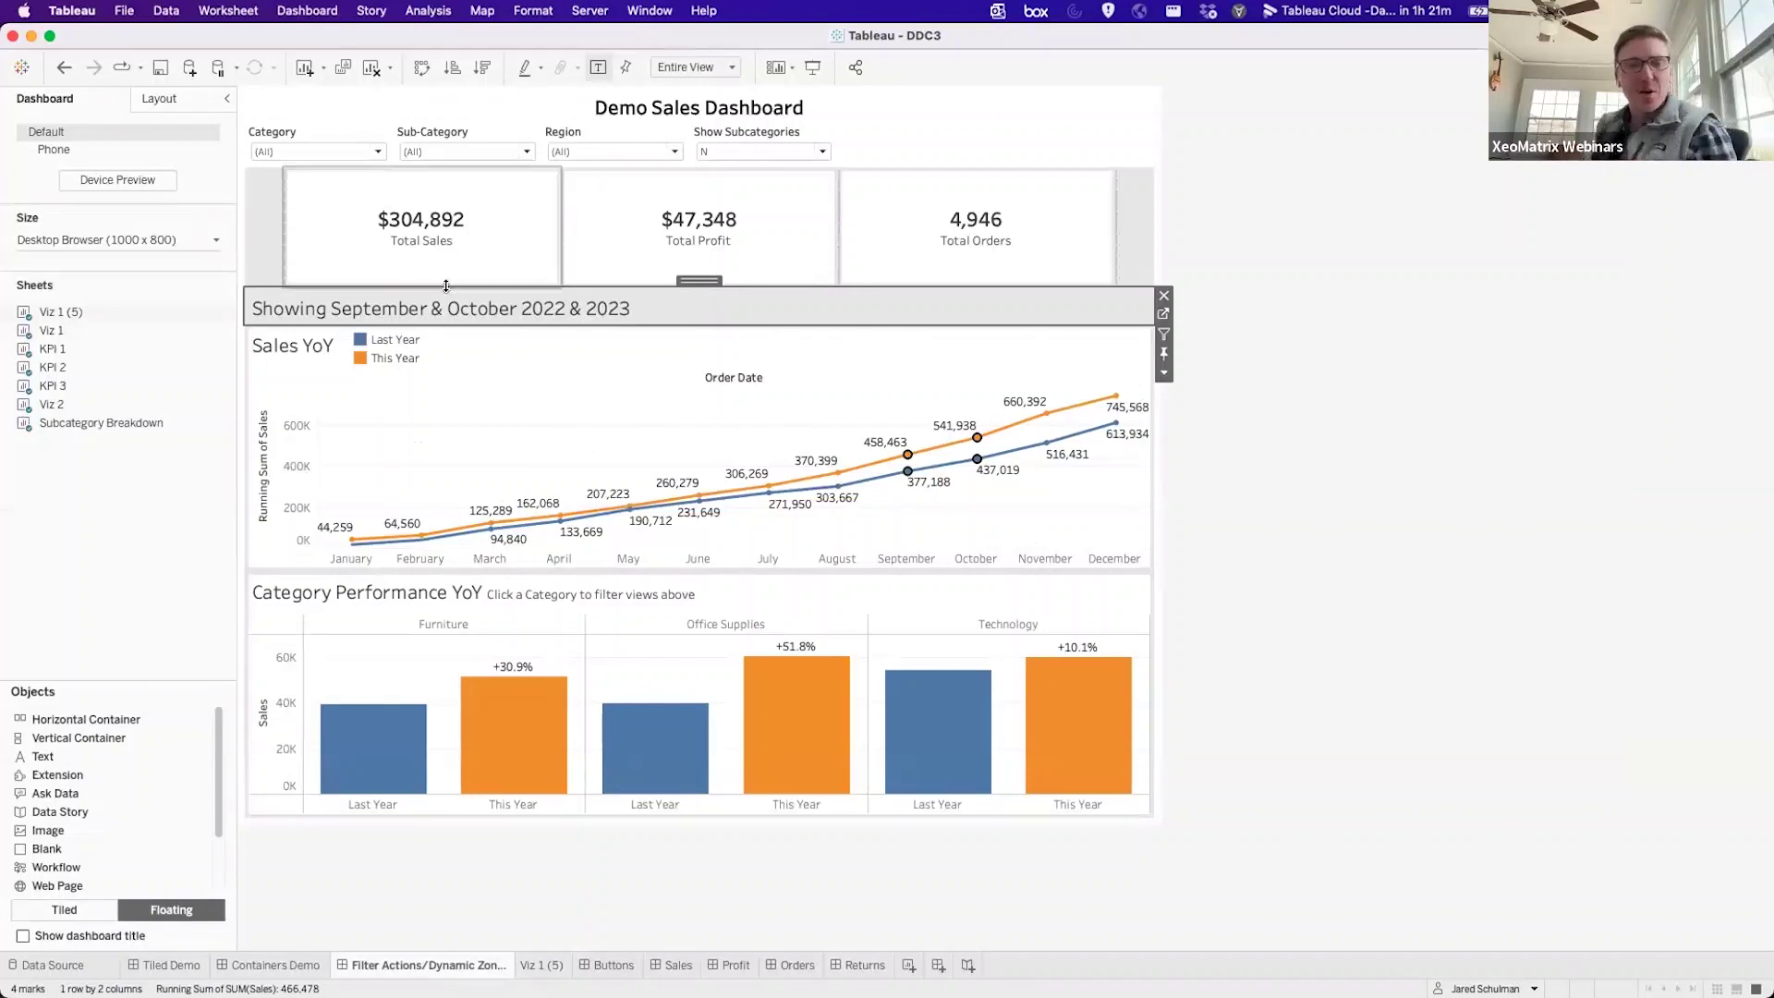
Widen the Sales YoY color legend and adjust its height to compare one-row and two-row layouts.
left_click(438, 355)
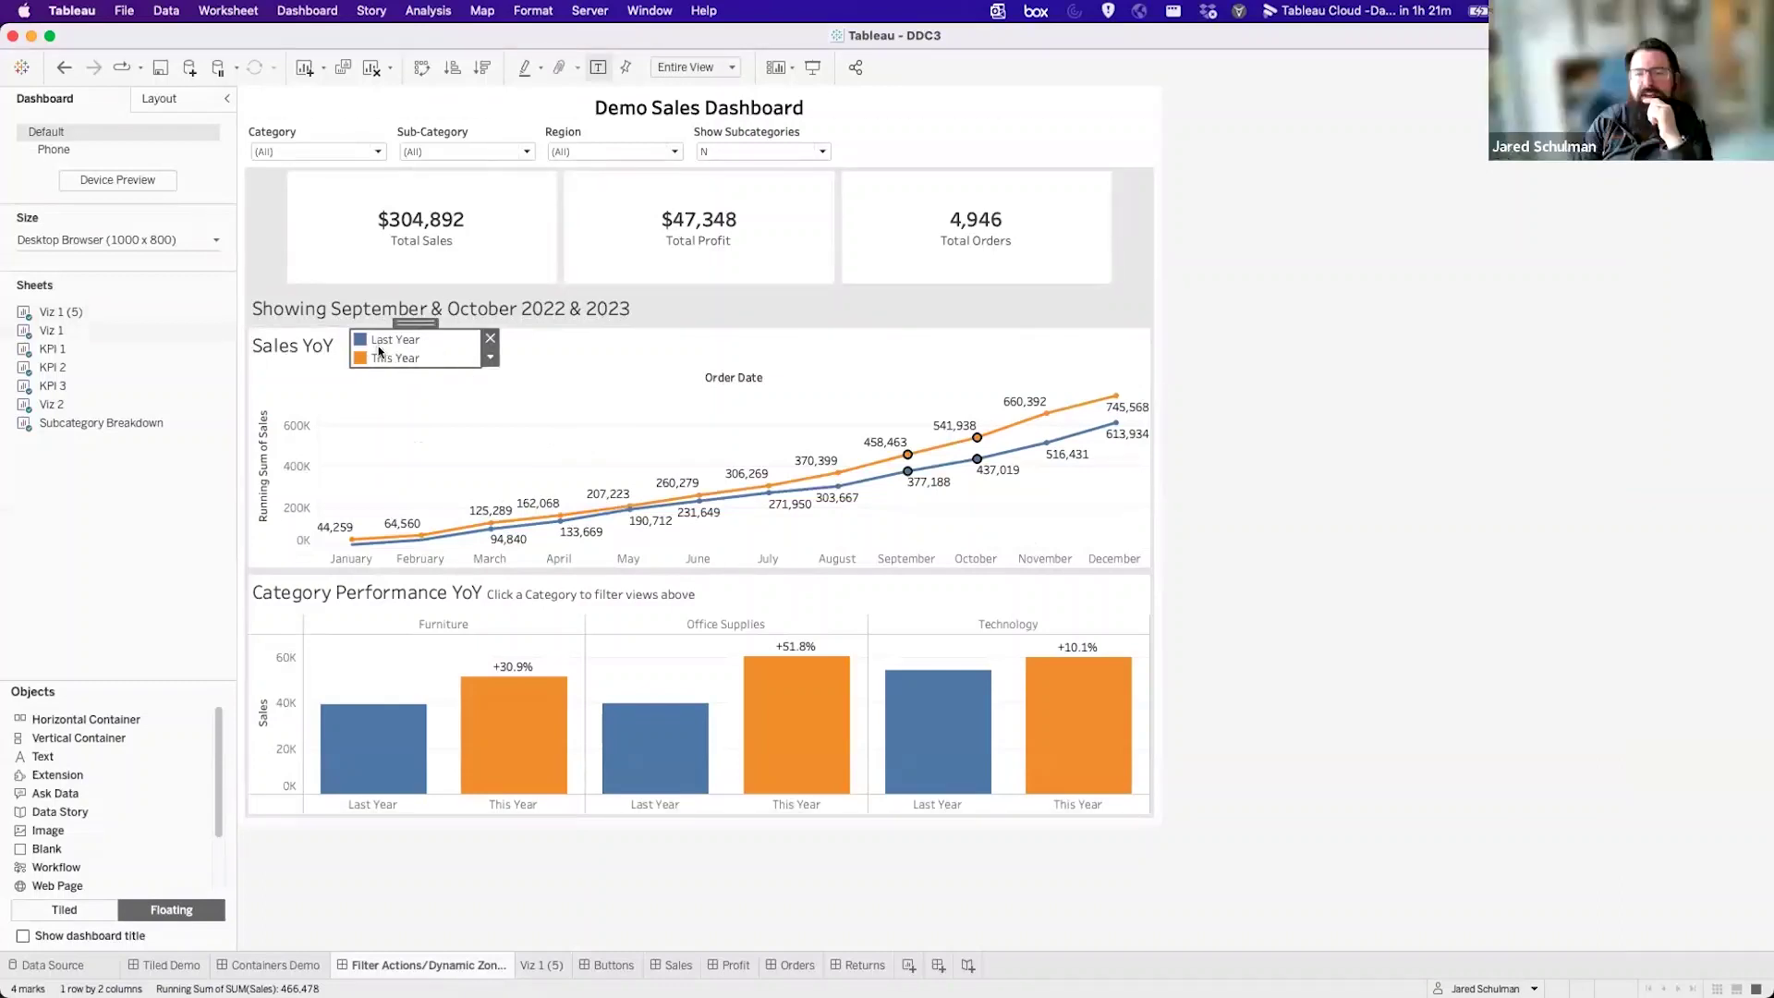
left_click_drag(395, 355, 568, 371)
left_click_drag(462, 381, 599, 337)
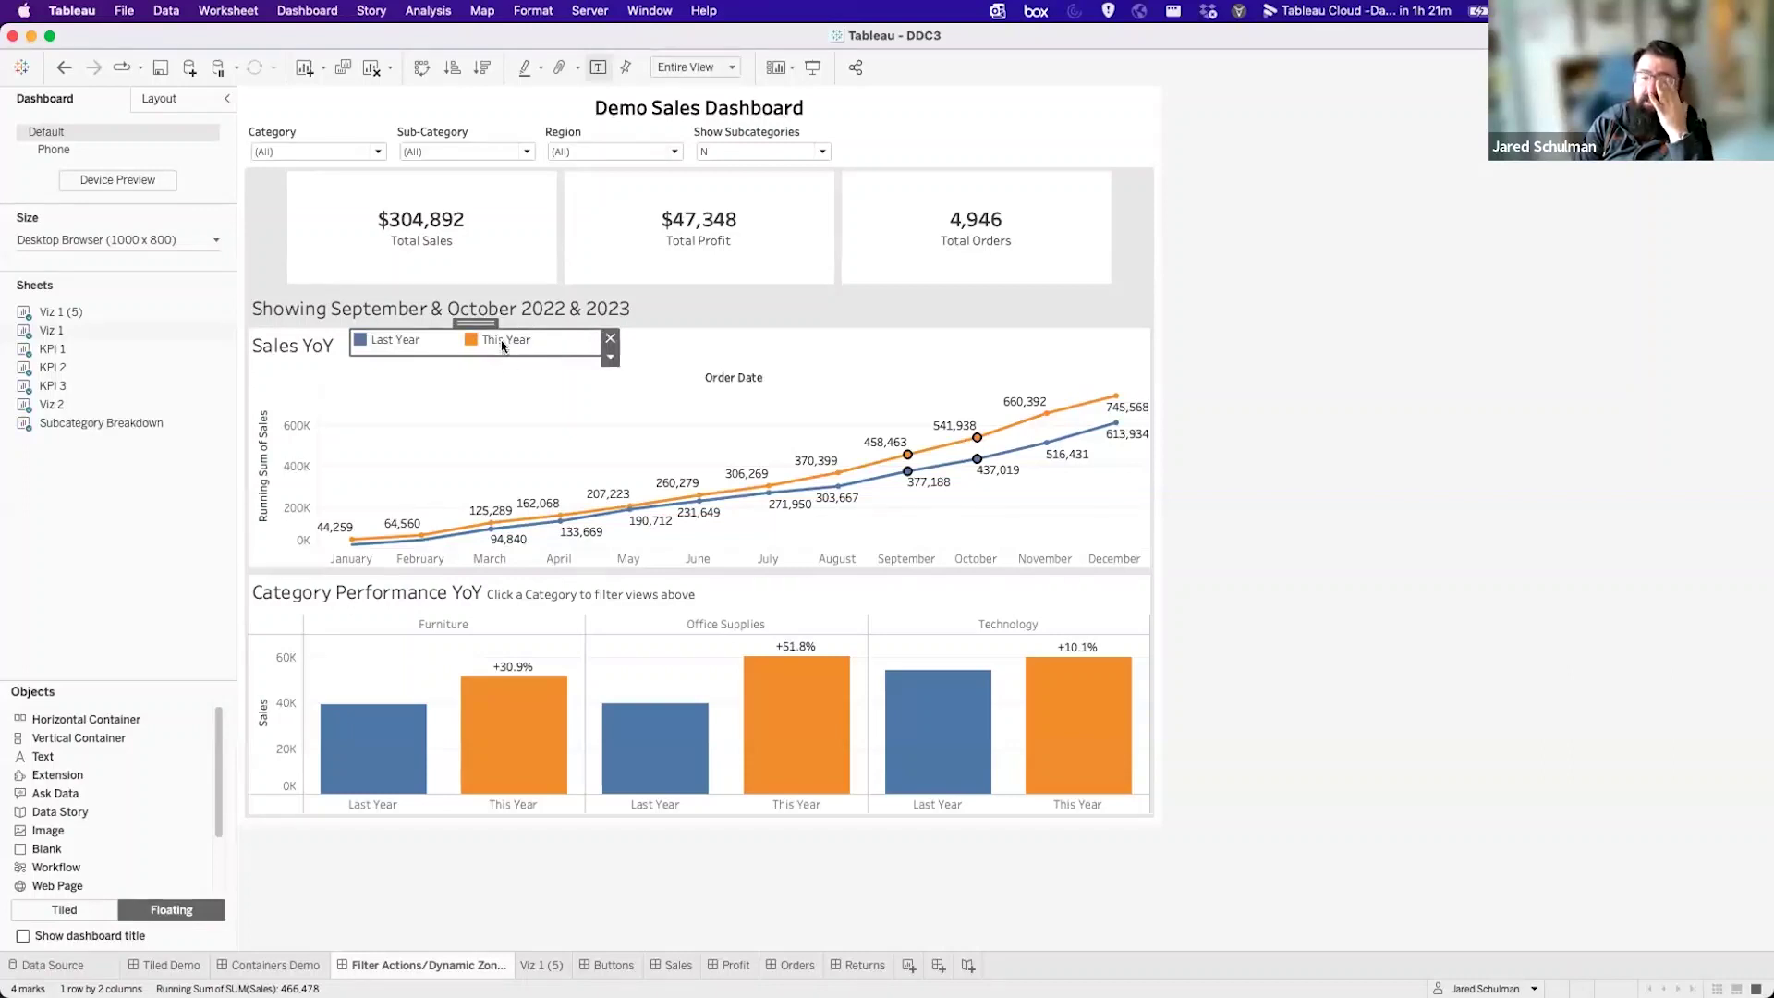
left_click_drag(444, 350, 458, 381)
Set the Sales YoY color legend's item arrangement to Single Row.
left_click(609, 357)
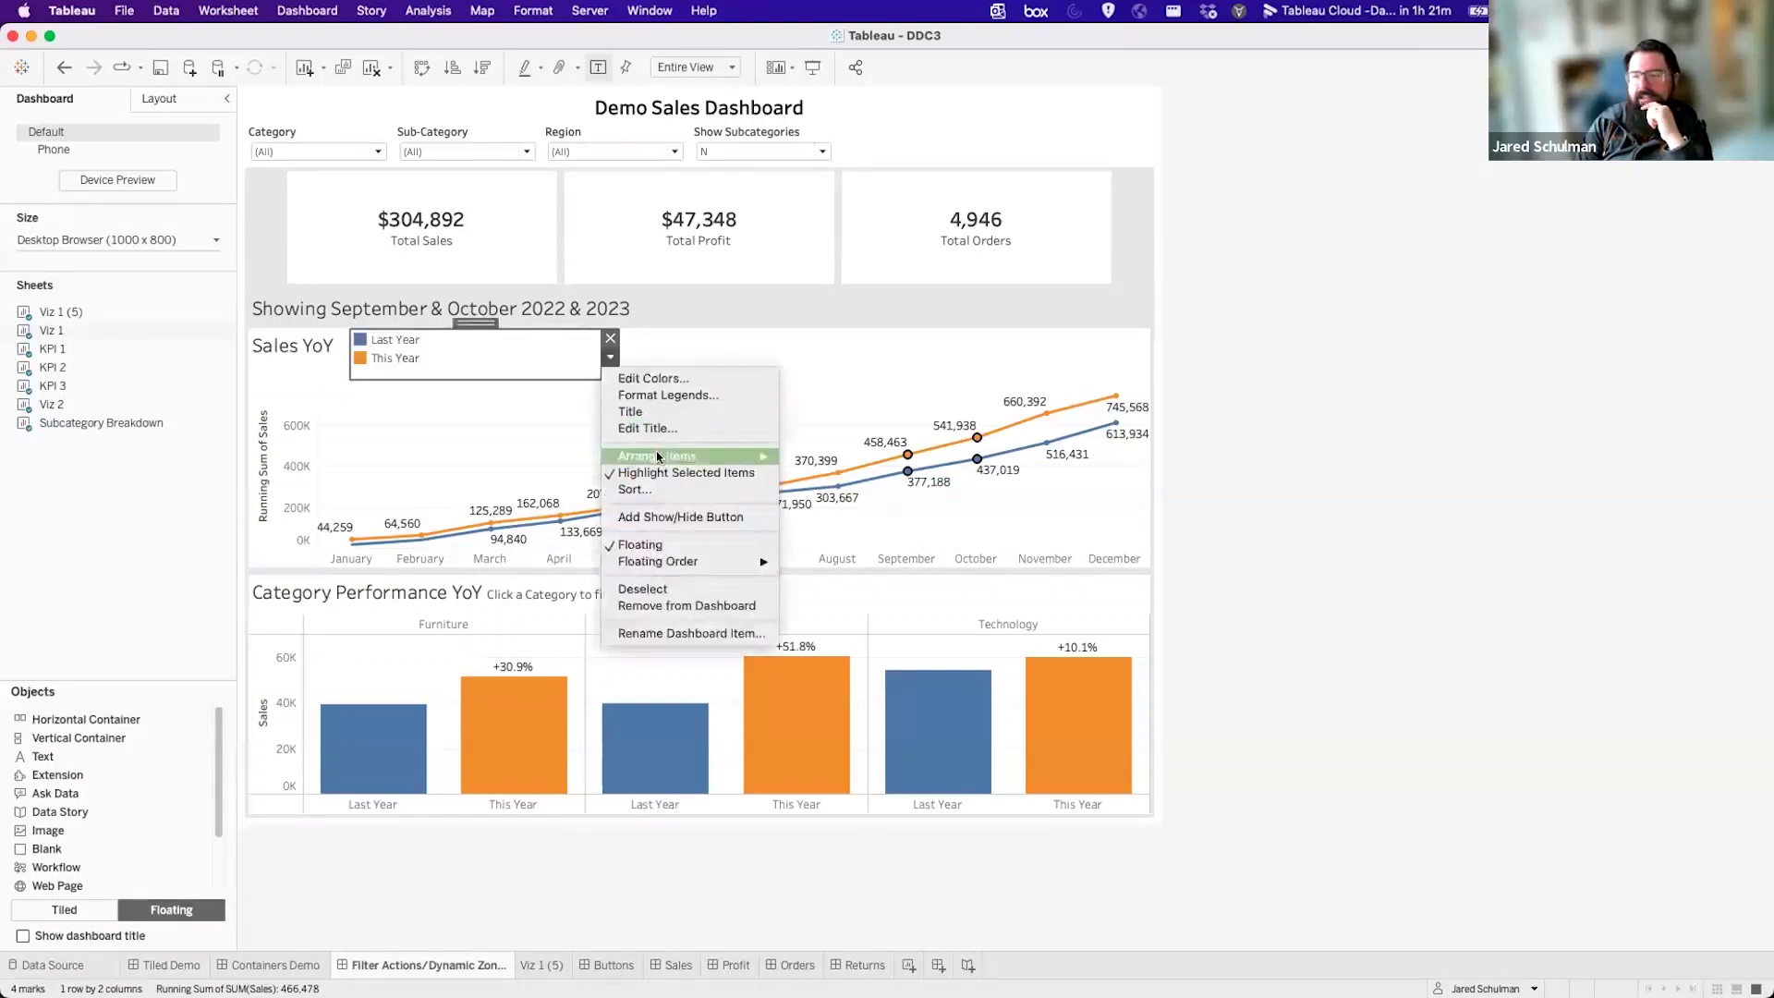
mouse_move(657, 453)
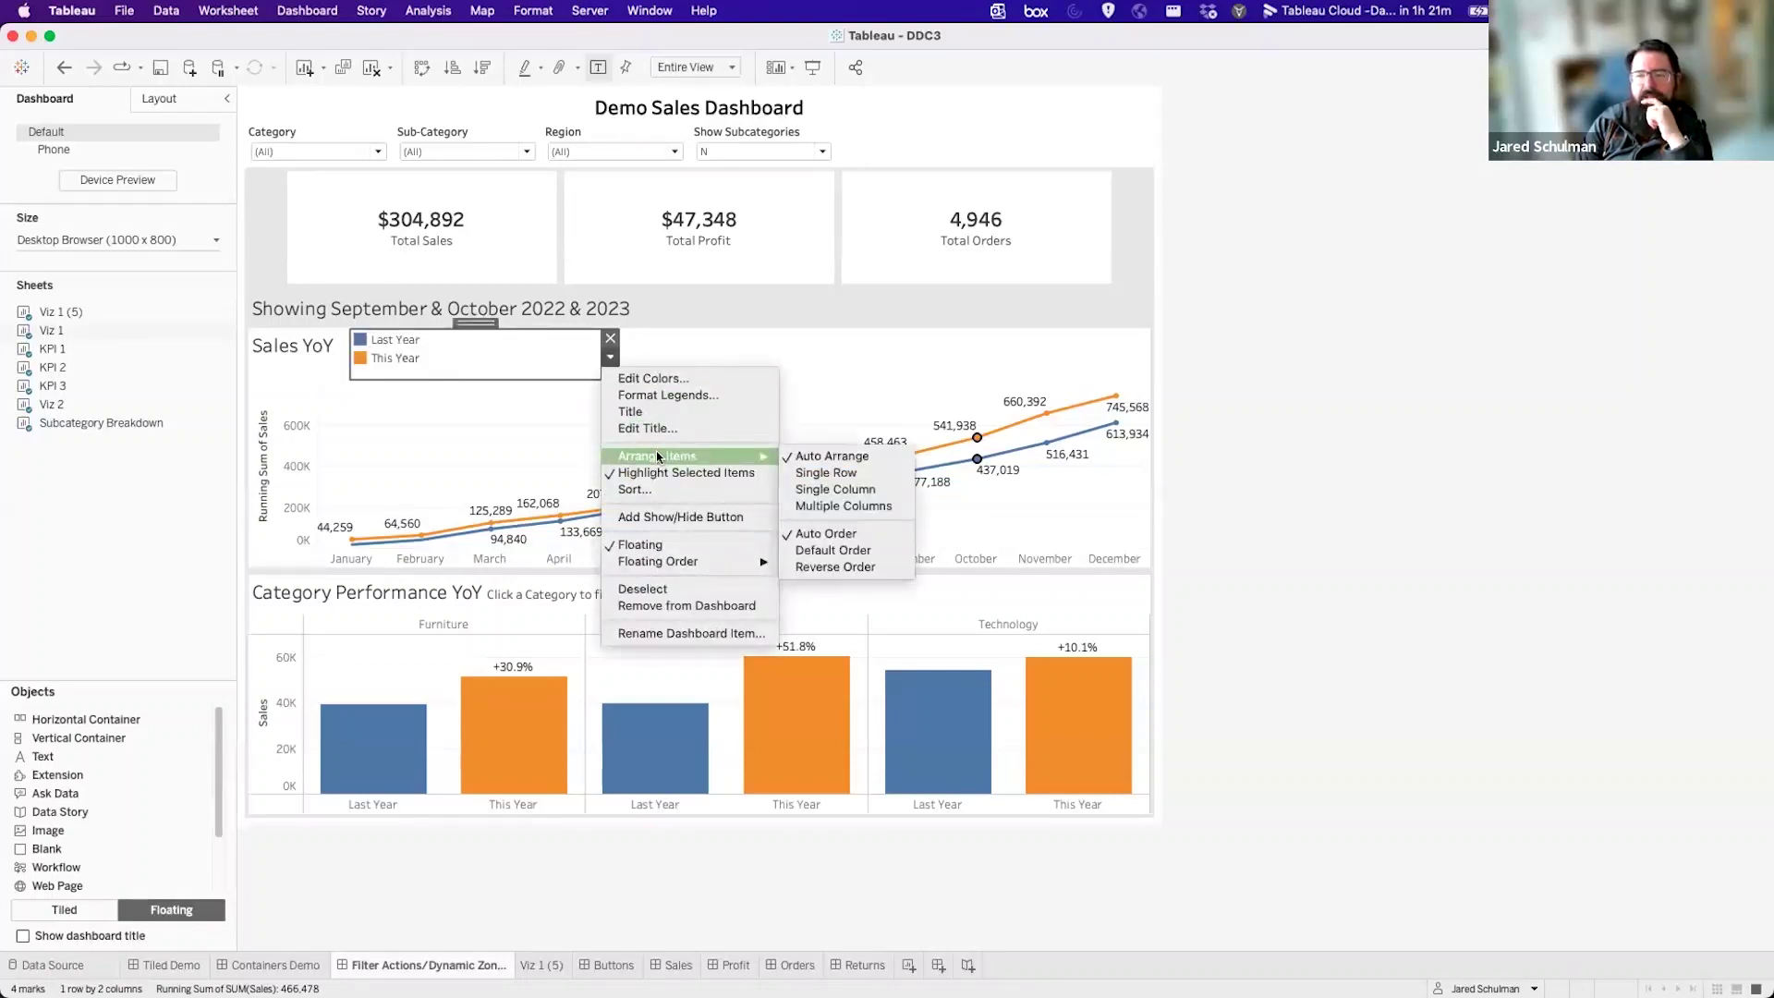
left_click(826, 473)
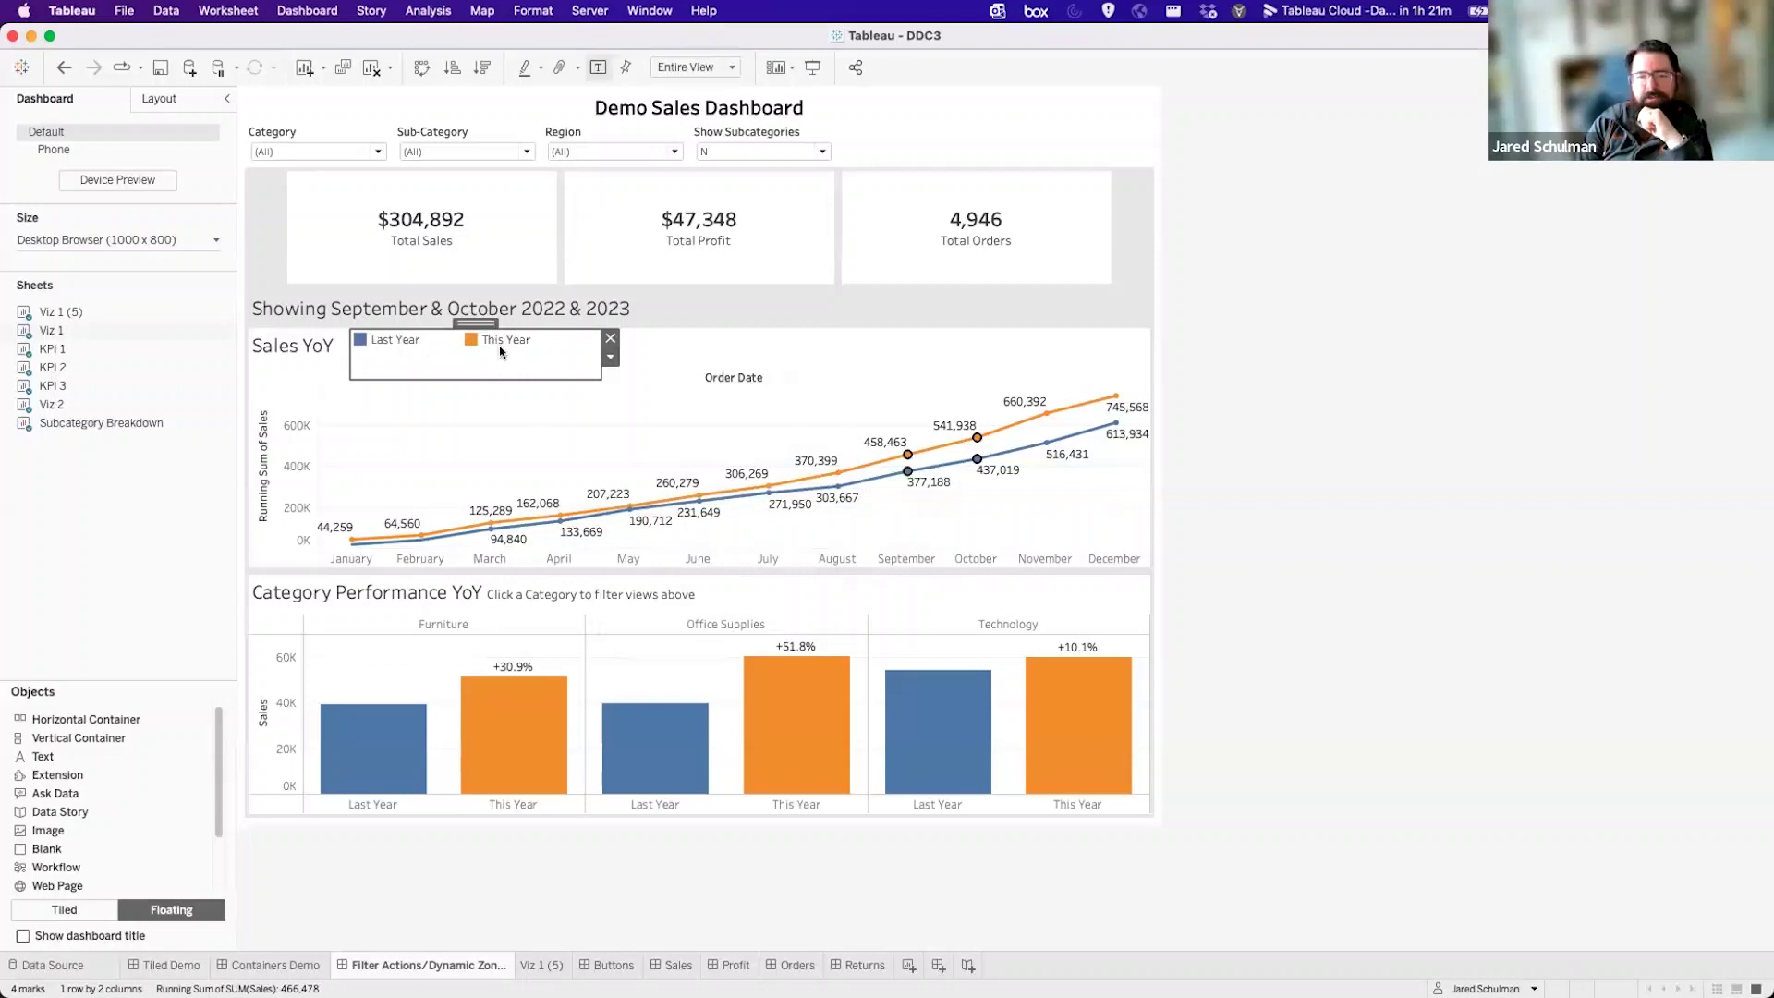
Review the legend's arrangement options, keep Single Row, and narrow the legend box to about the width of one entry.
left_click(611, 357)
mouse_move(665, 454)
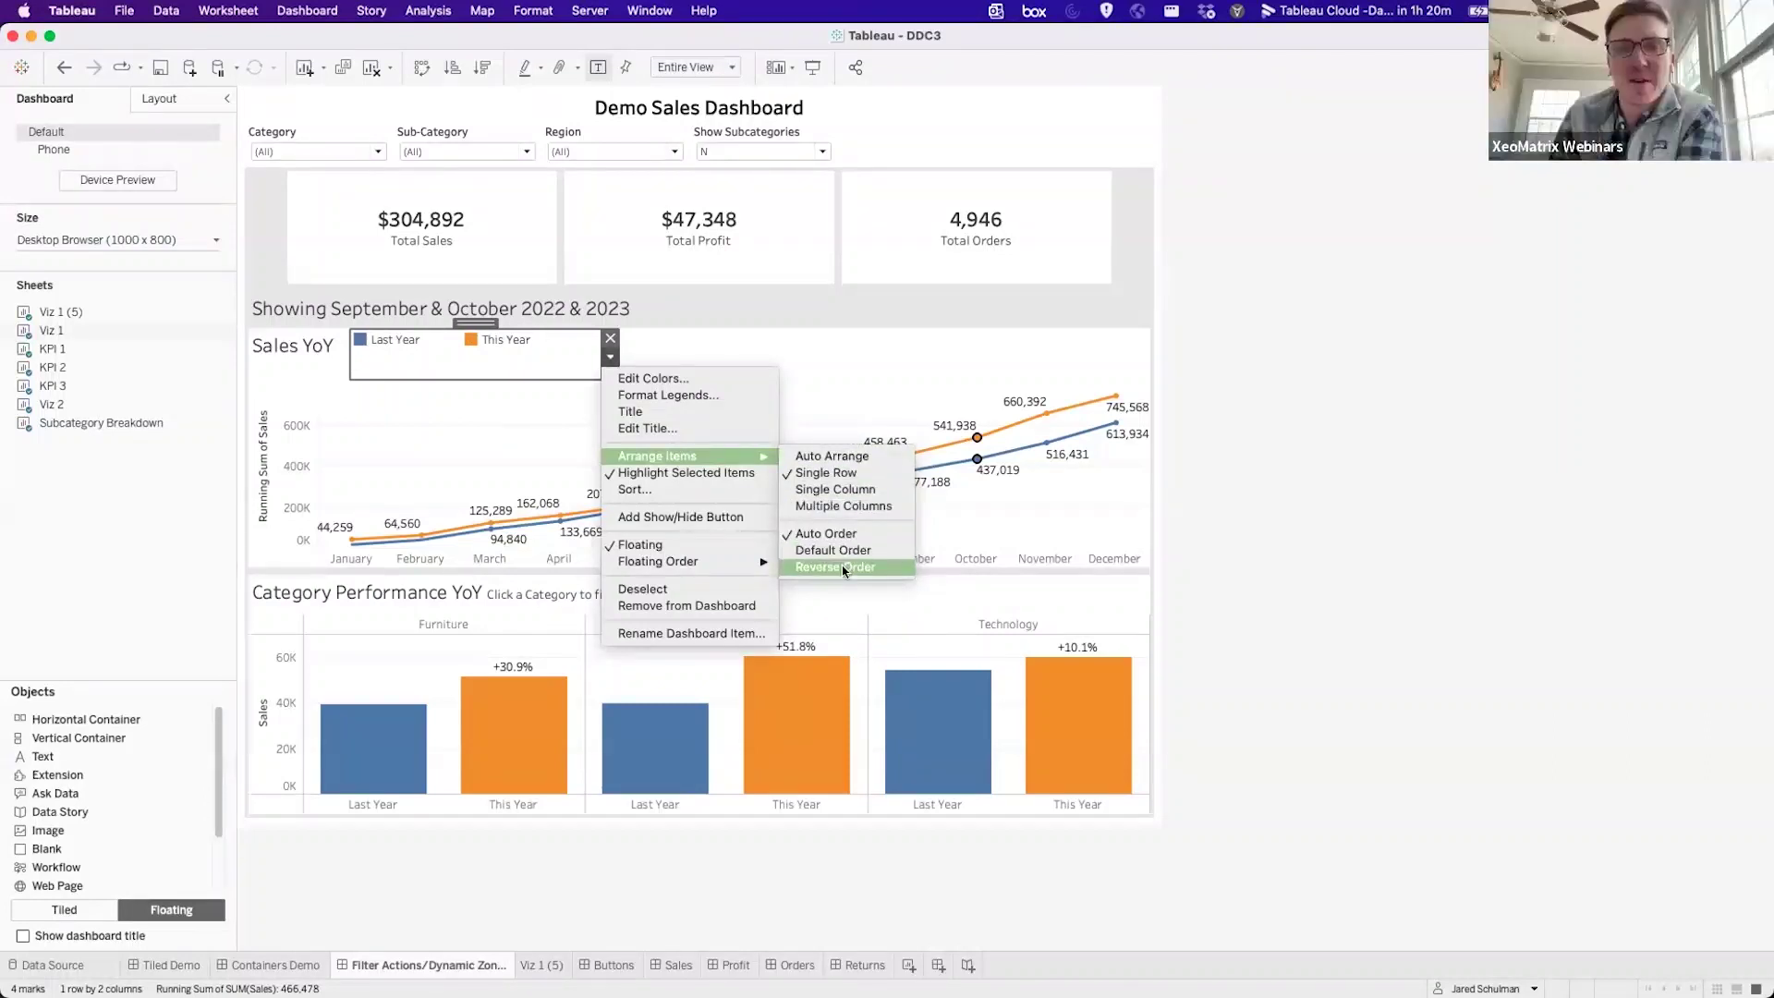
mouse_move(740, 457)
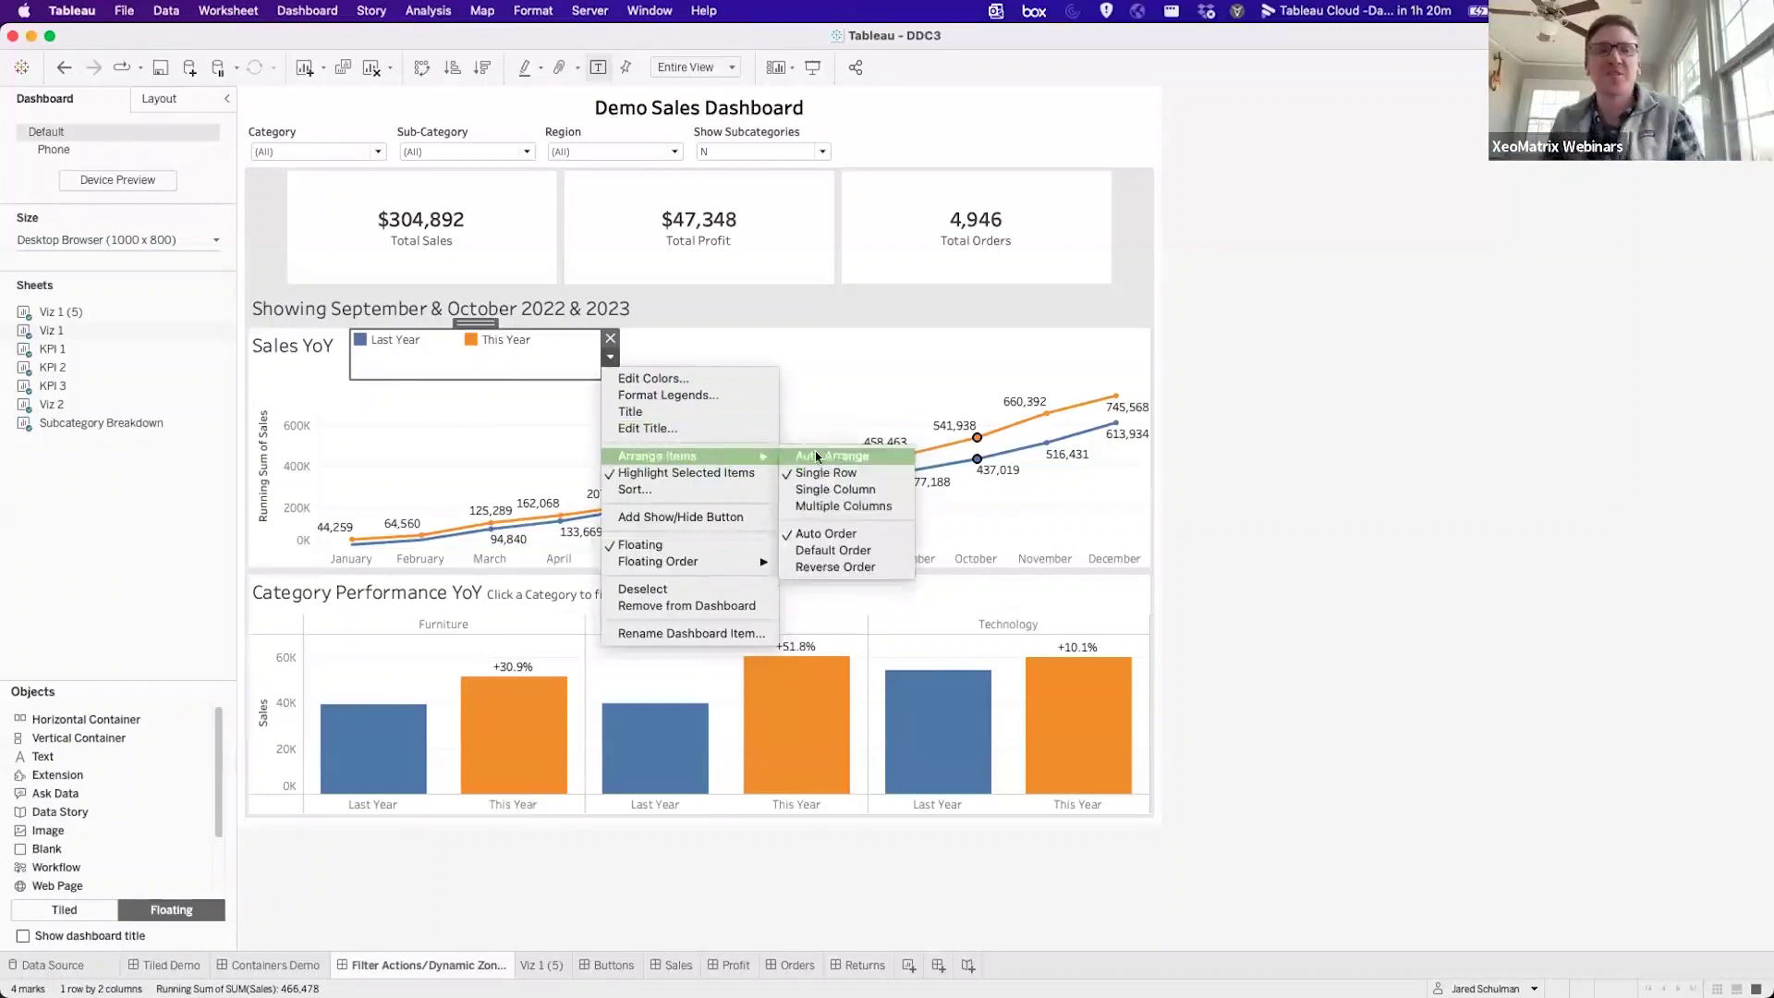
left_click(832, 473)
left_click_drag(599, 377, 444, 374)
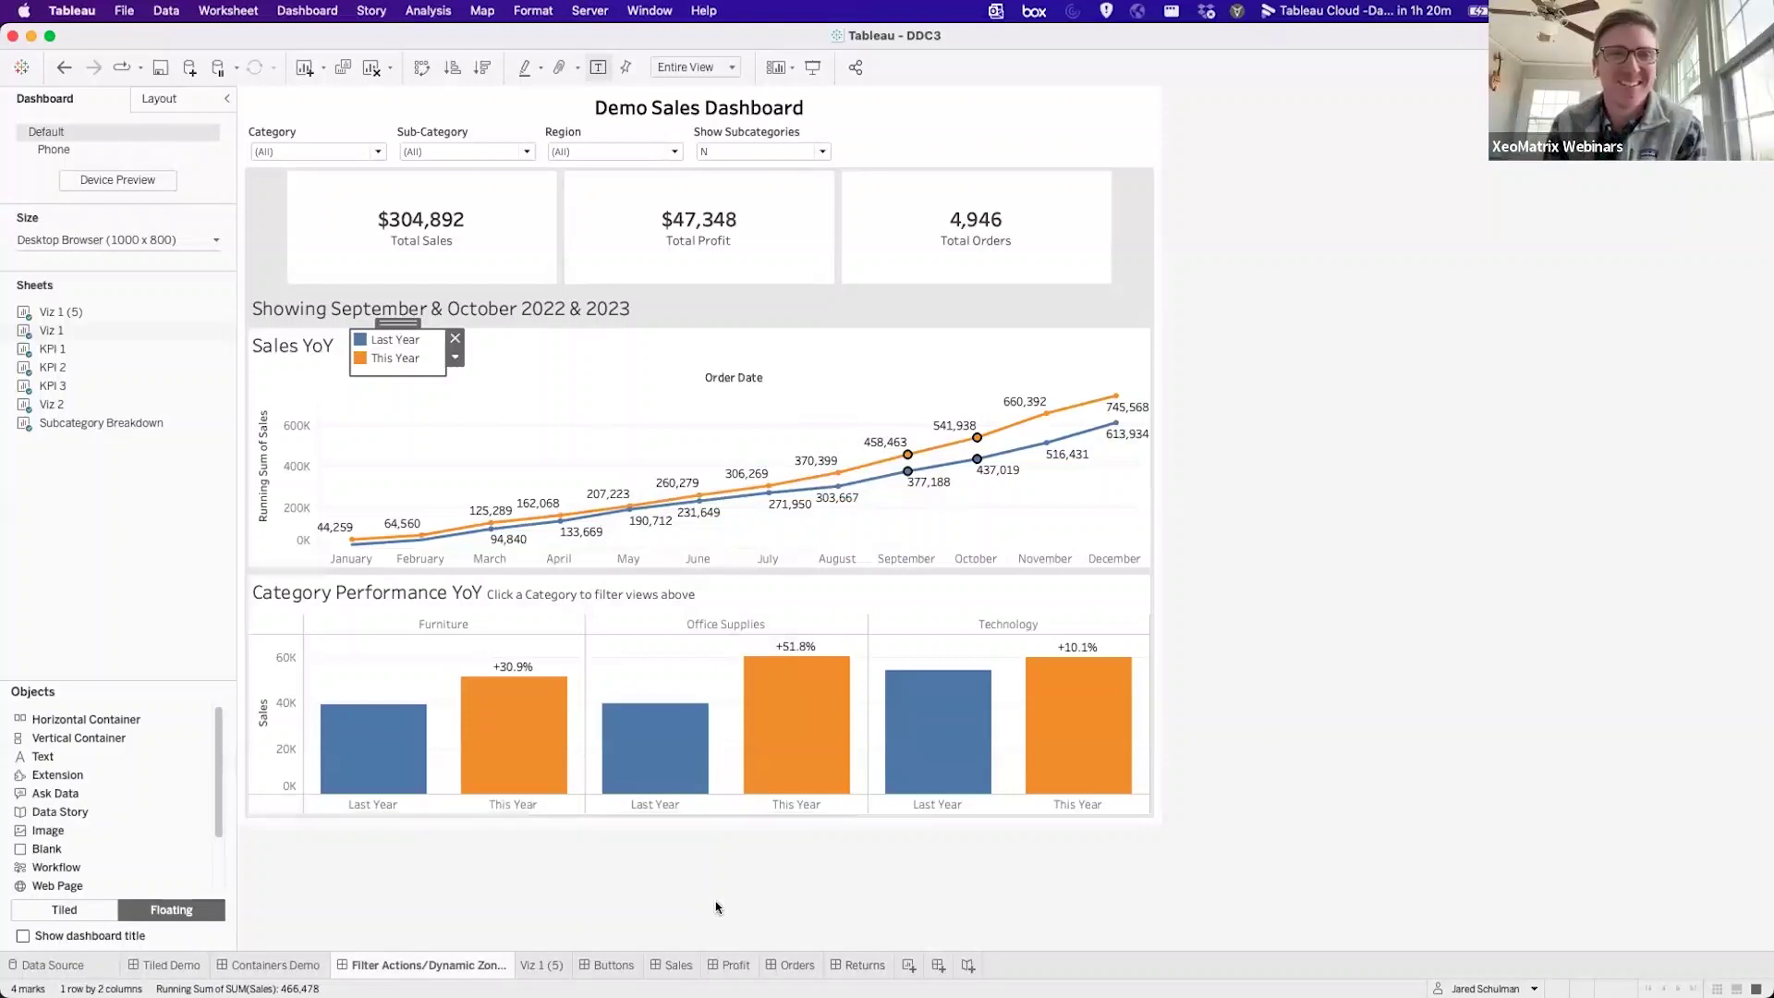
Open the Buttons dashboard and examine the blank spacers on both sides of the KPI cards.
left_click(613, 966)
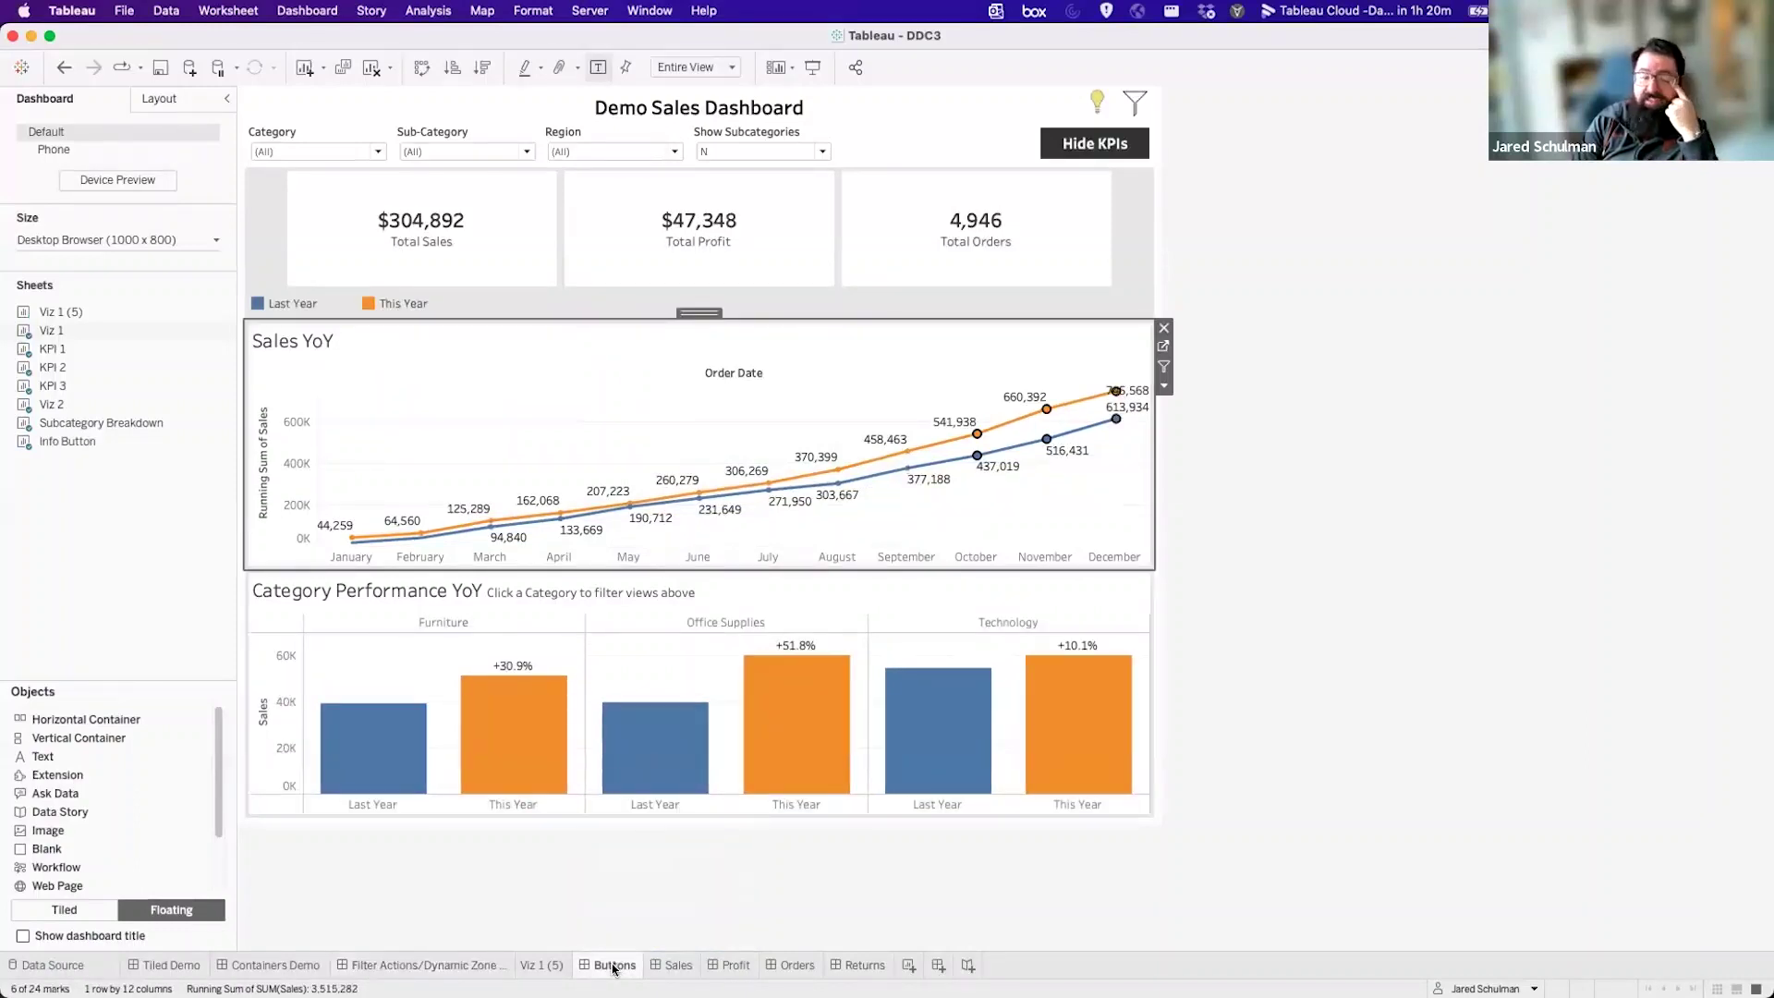
key("super+Tab")
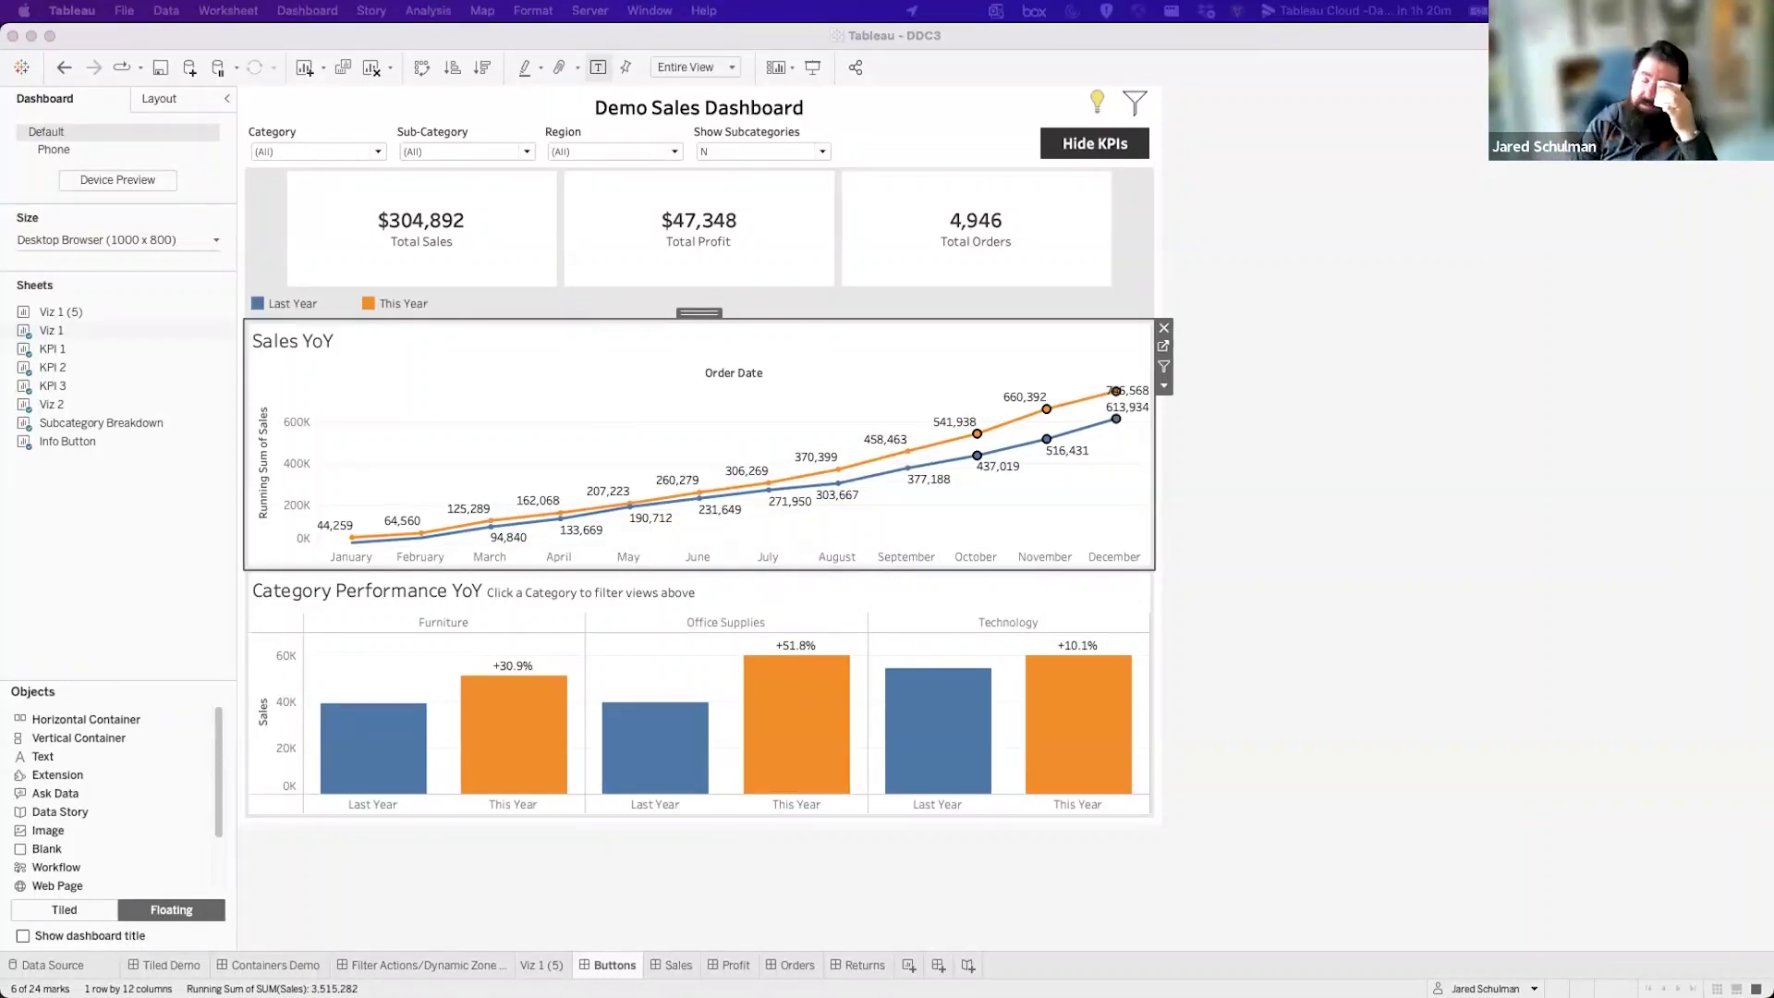
left_click(1130, 239)
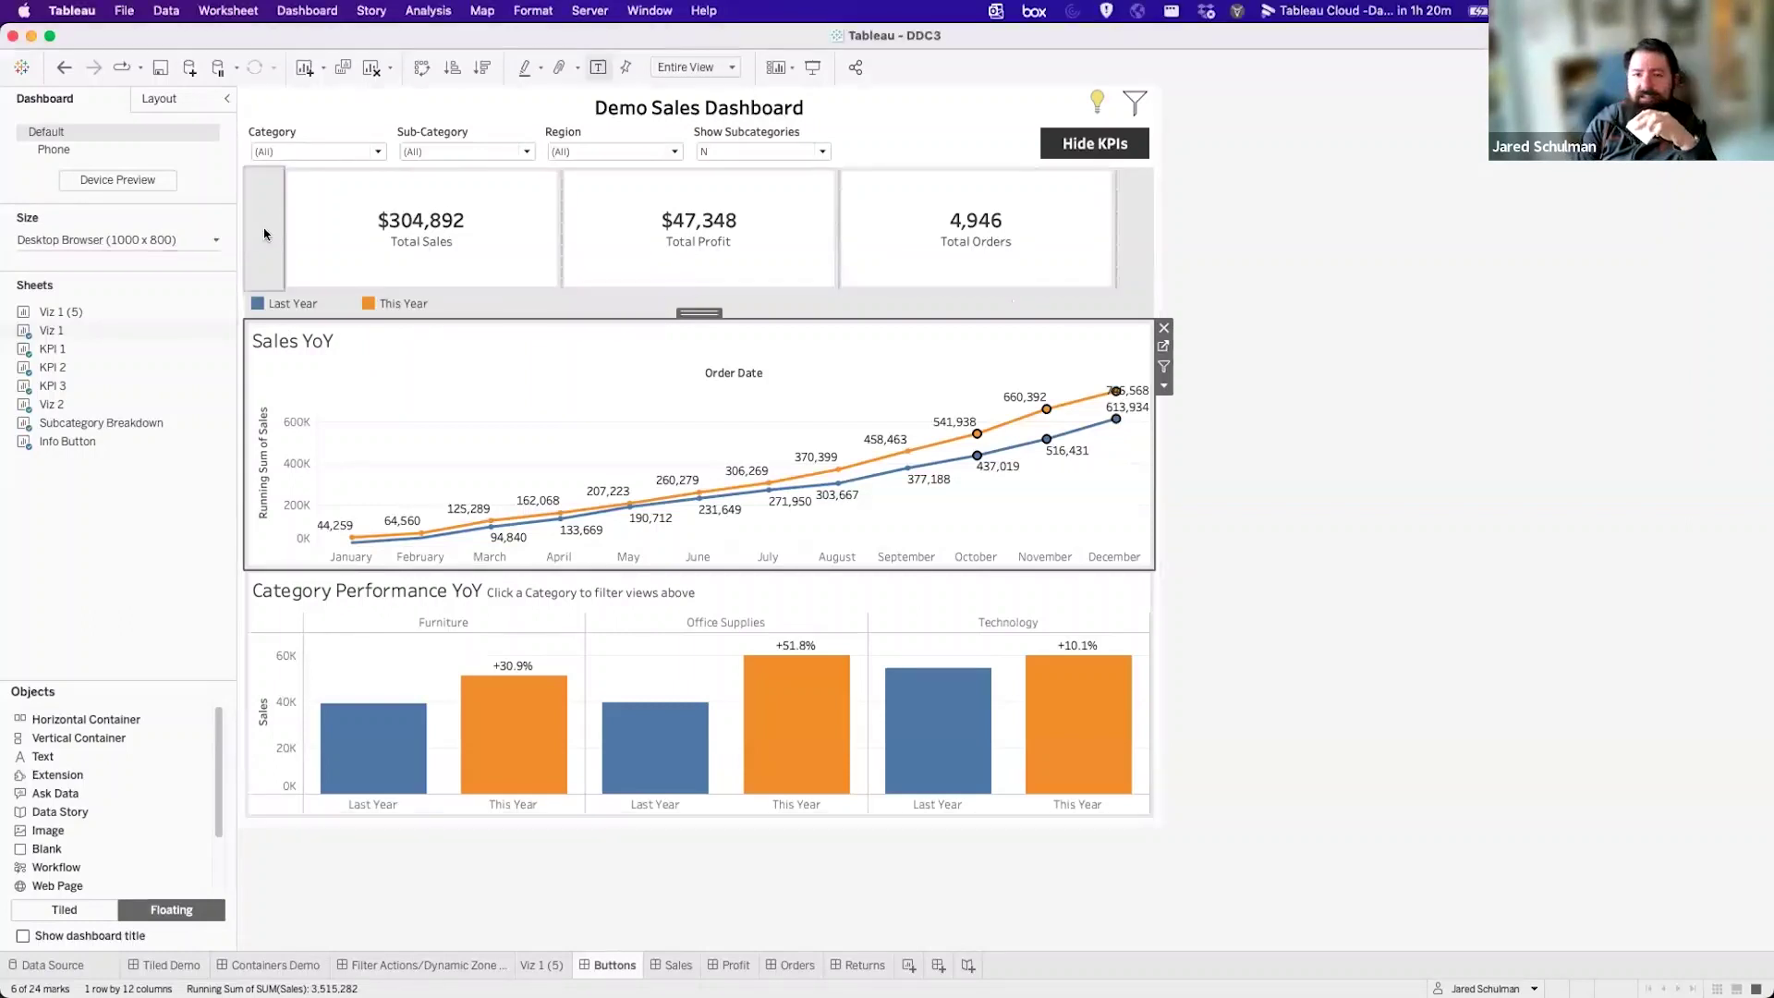
left_click(1033, 239)
left_click(1139, 242)
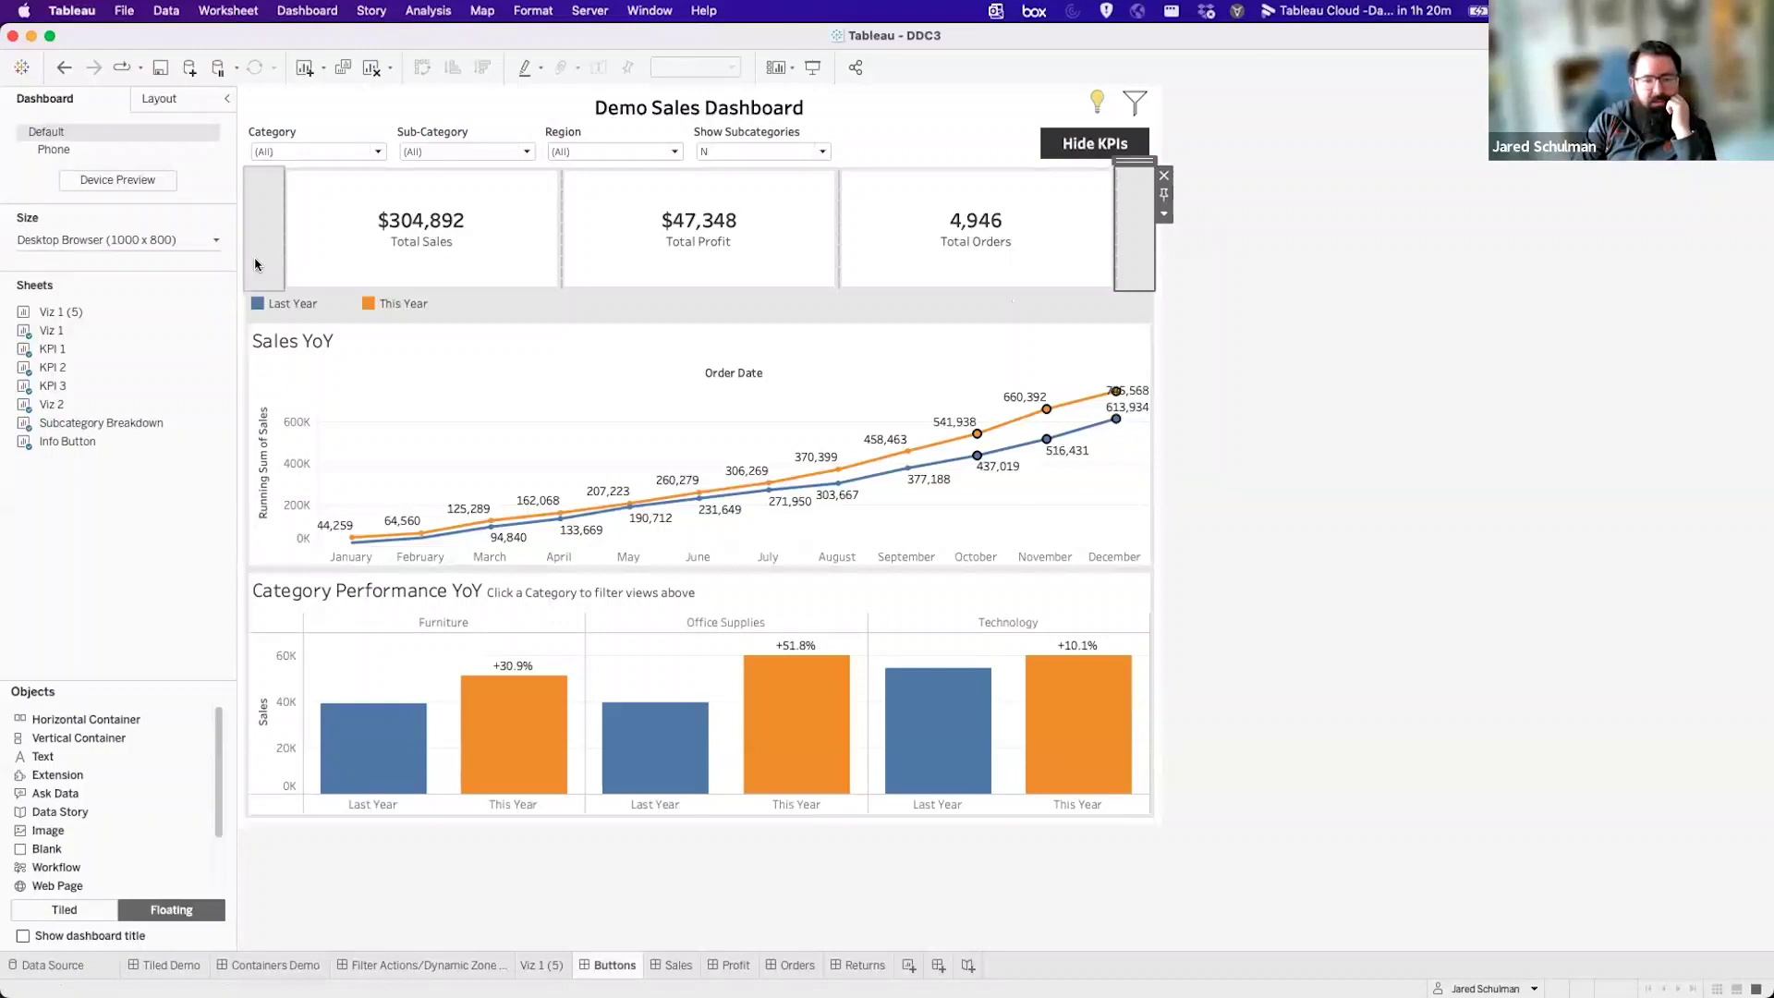
Try an outer padding of 40 on all sides of the Sales YoY chart, and restore it to 4.
left_click(545, 397)
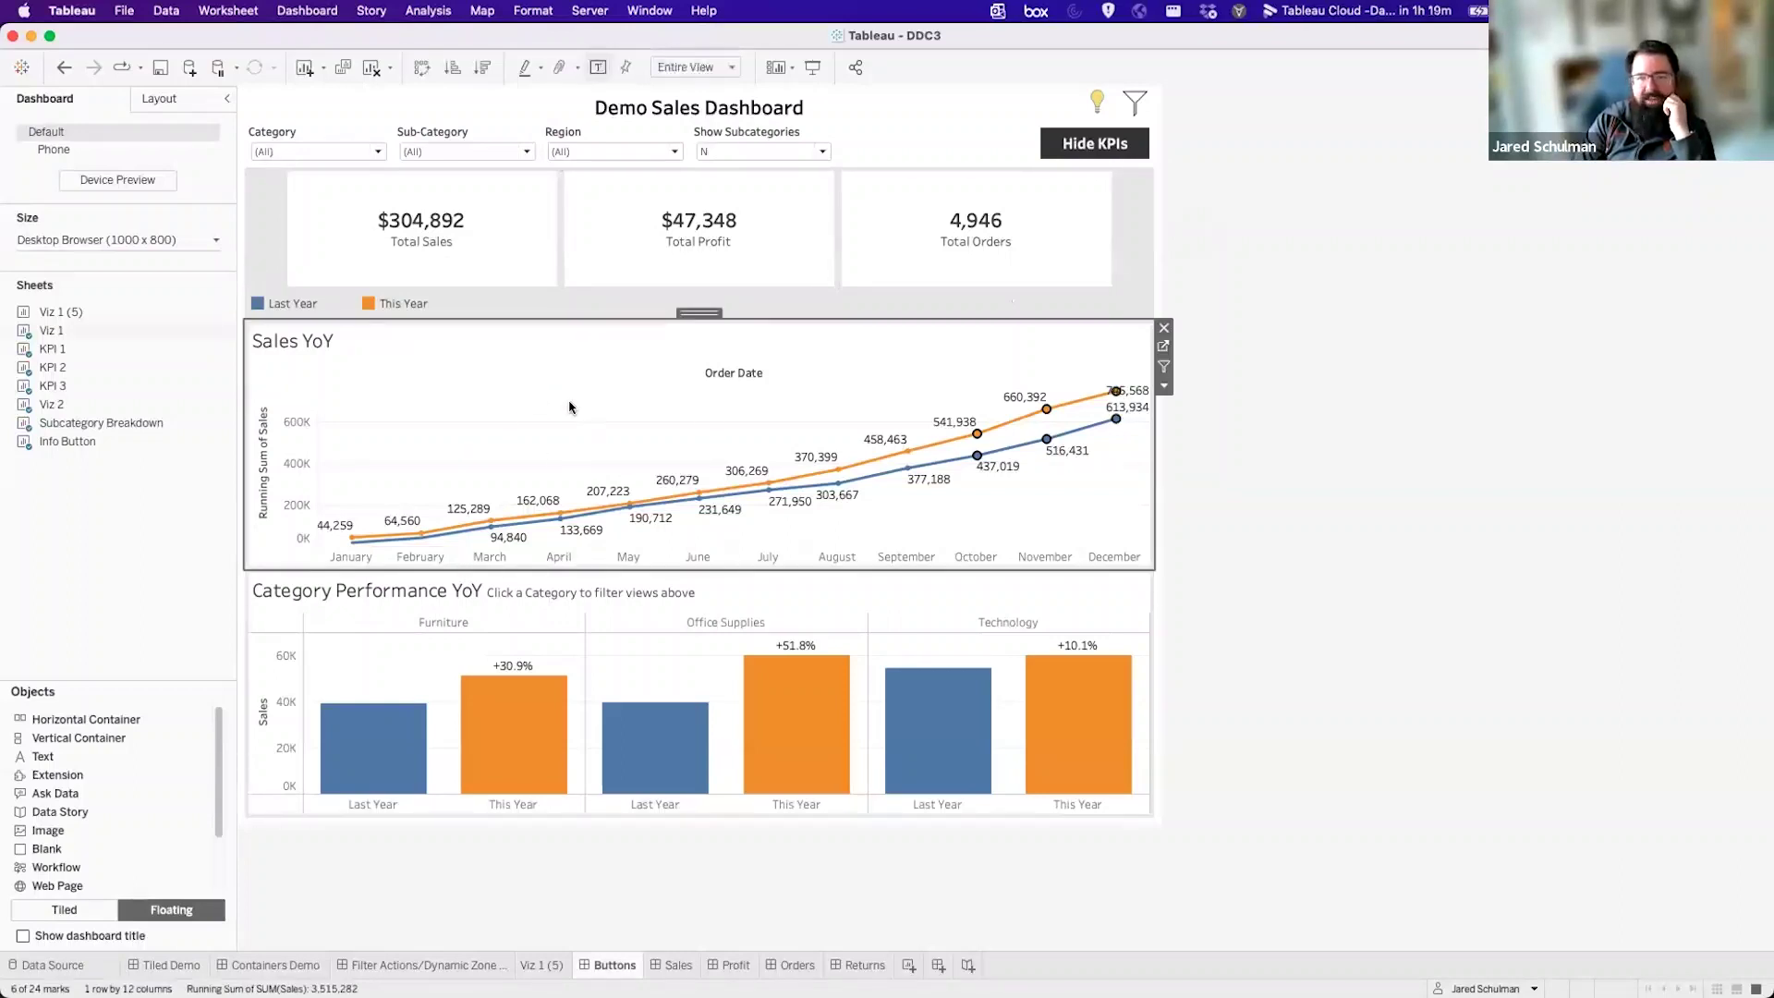
left_click(159, 98)
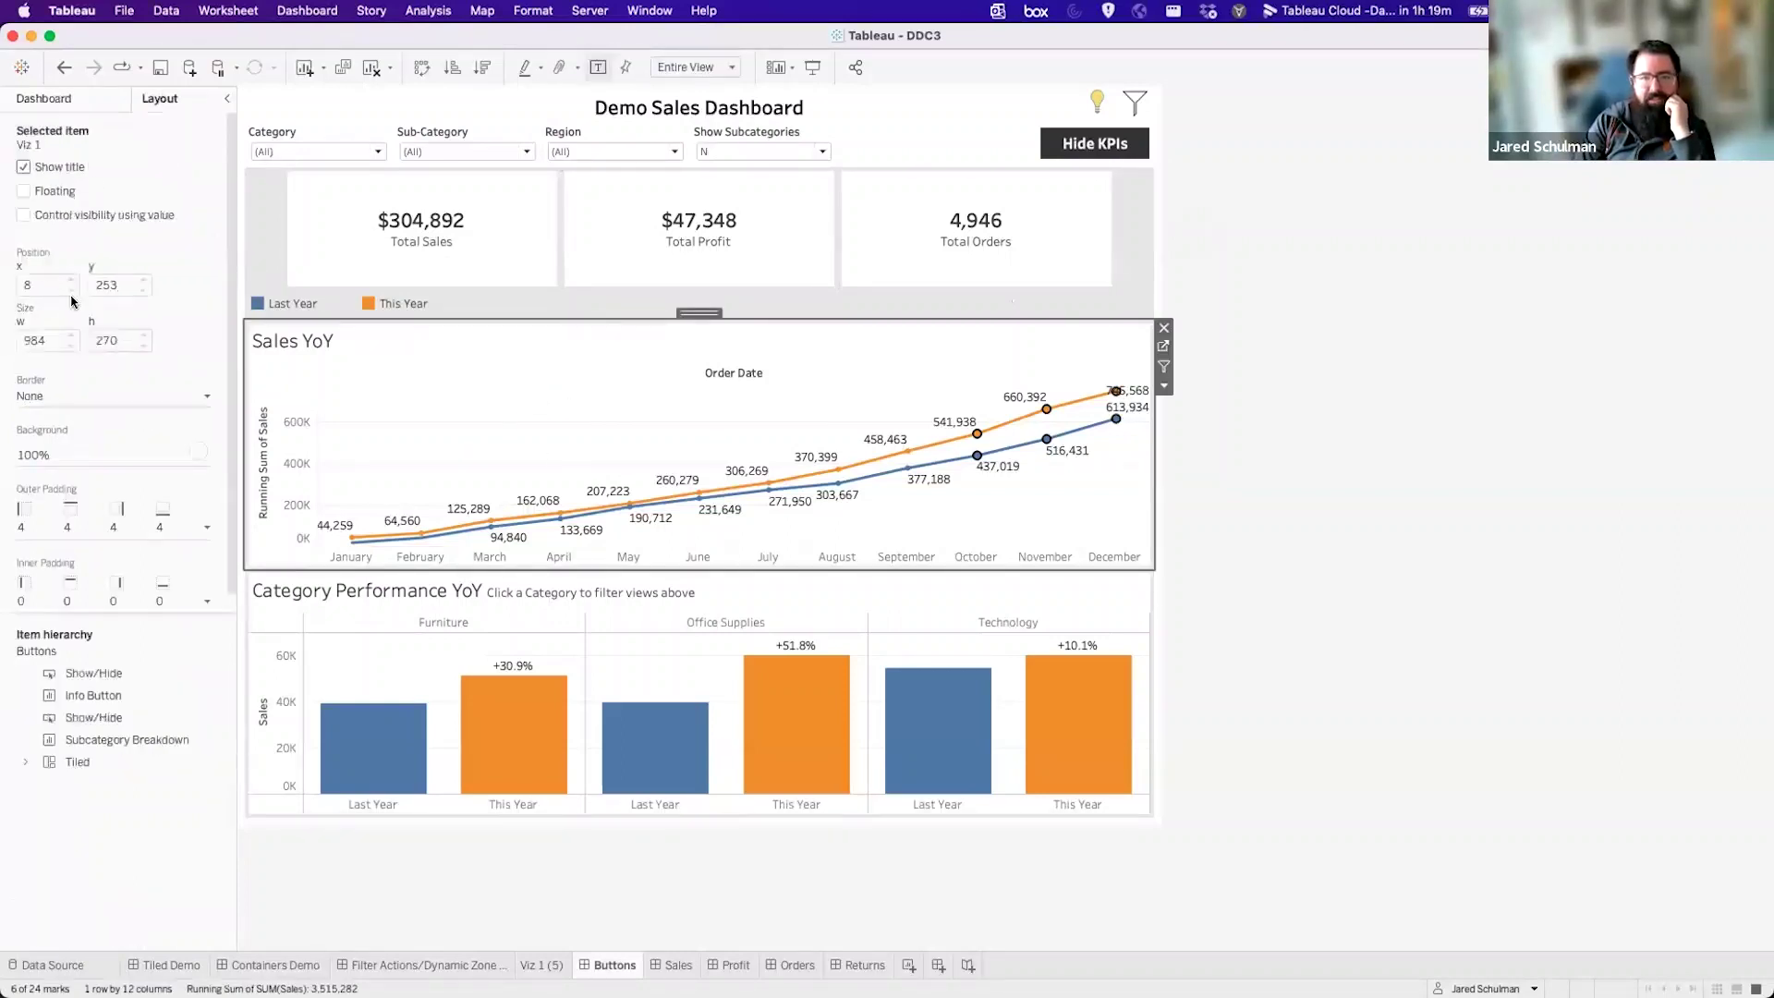
left_click(85, 530)
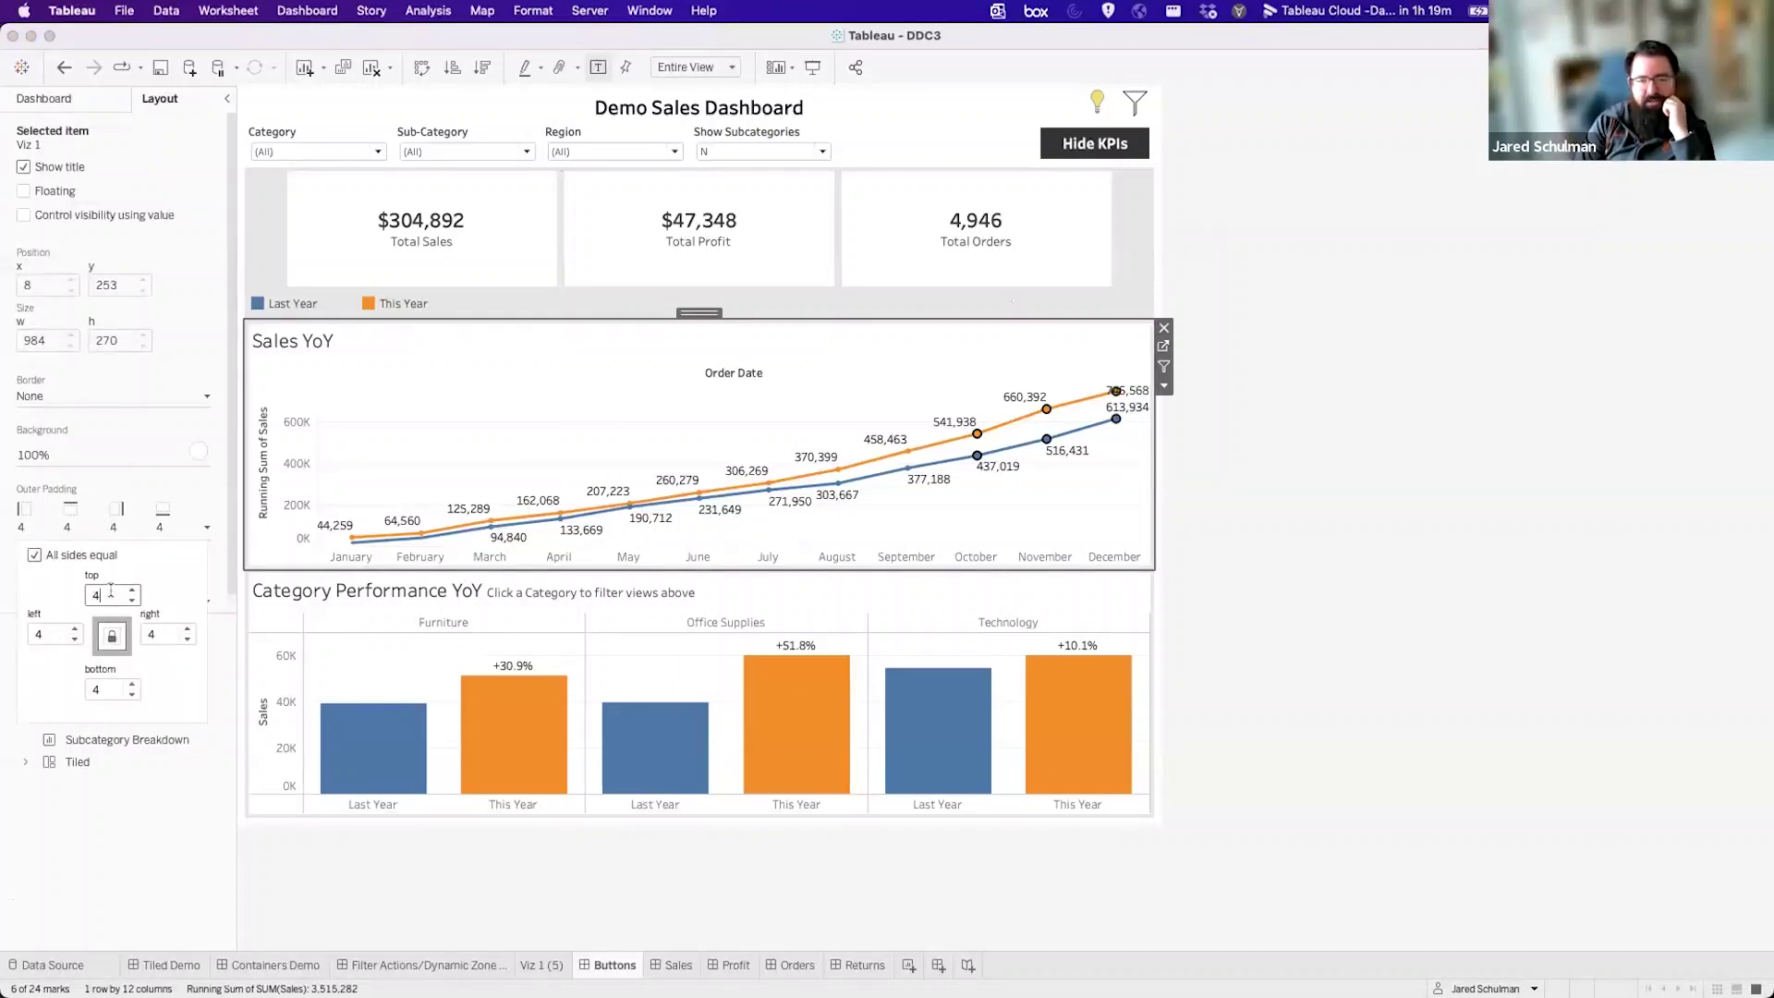
type("0")
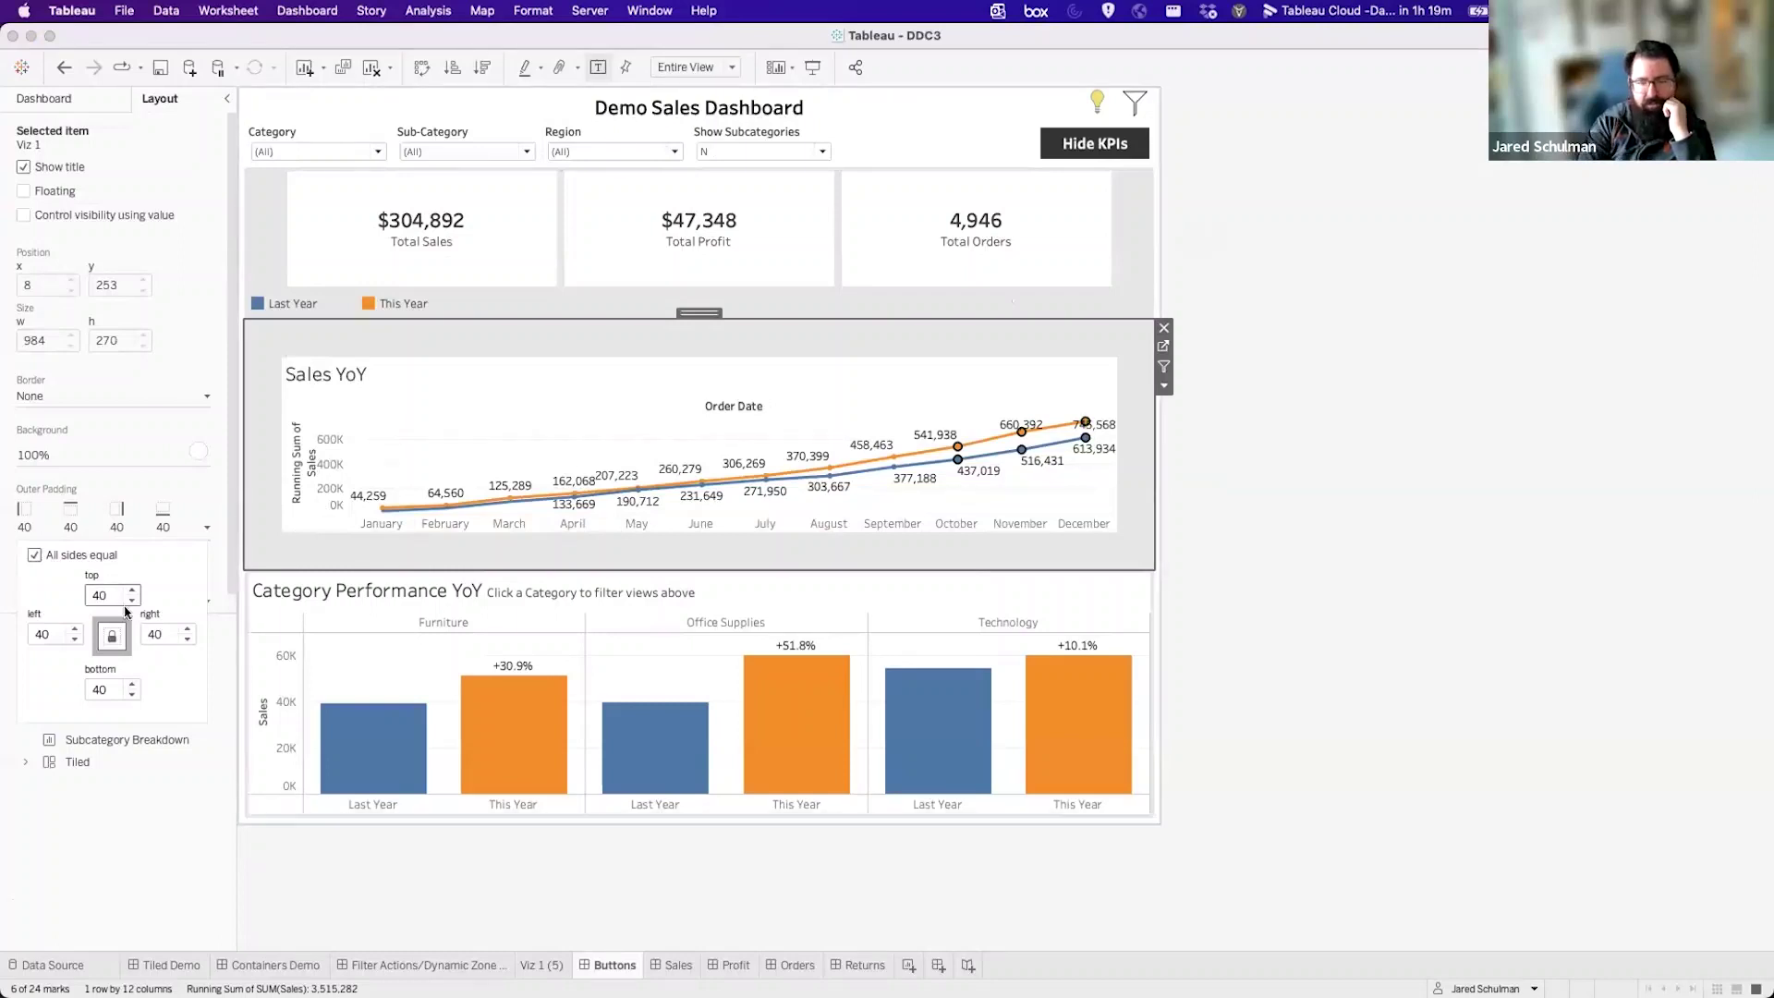
key("BackSpace")
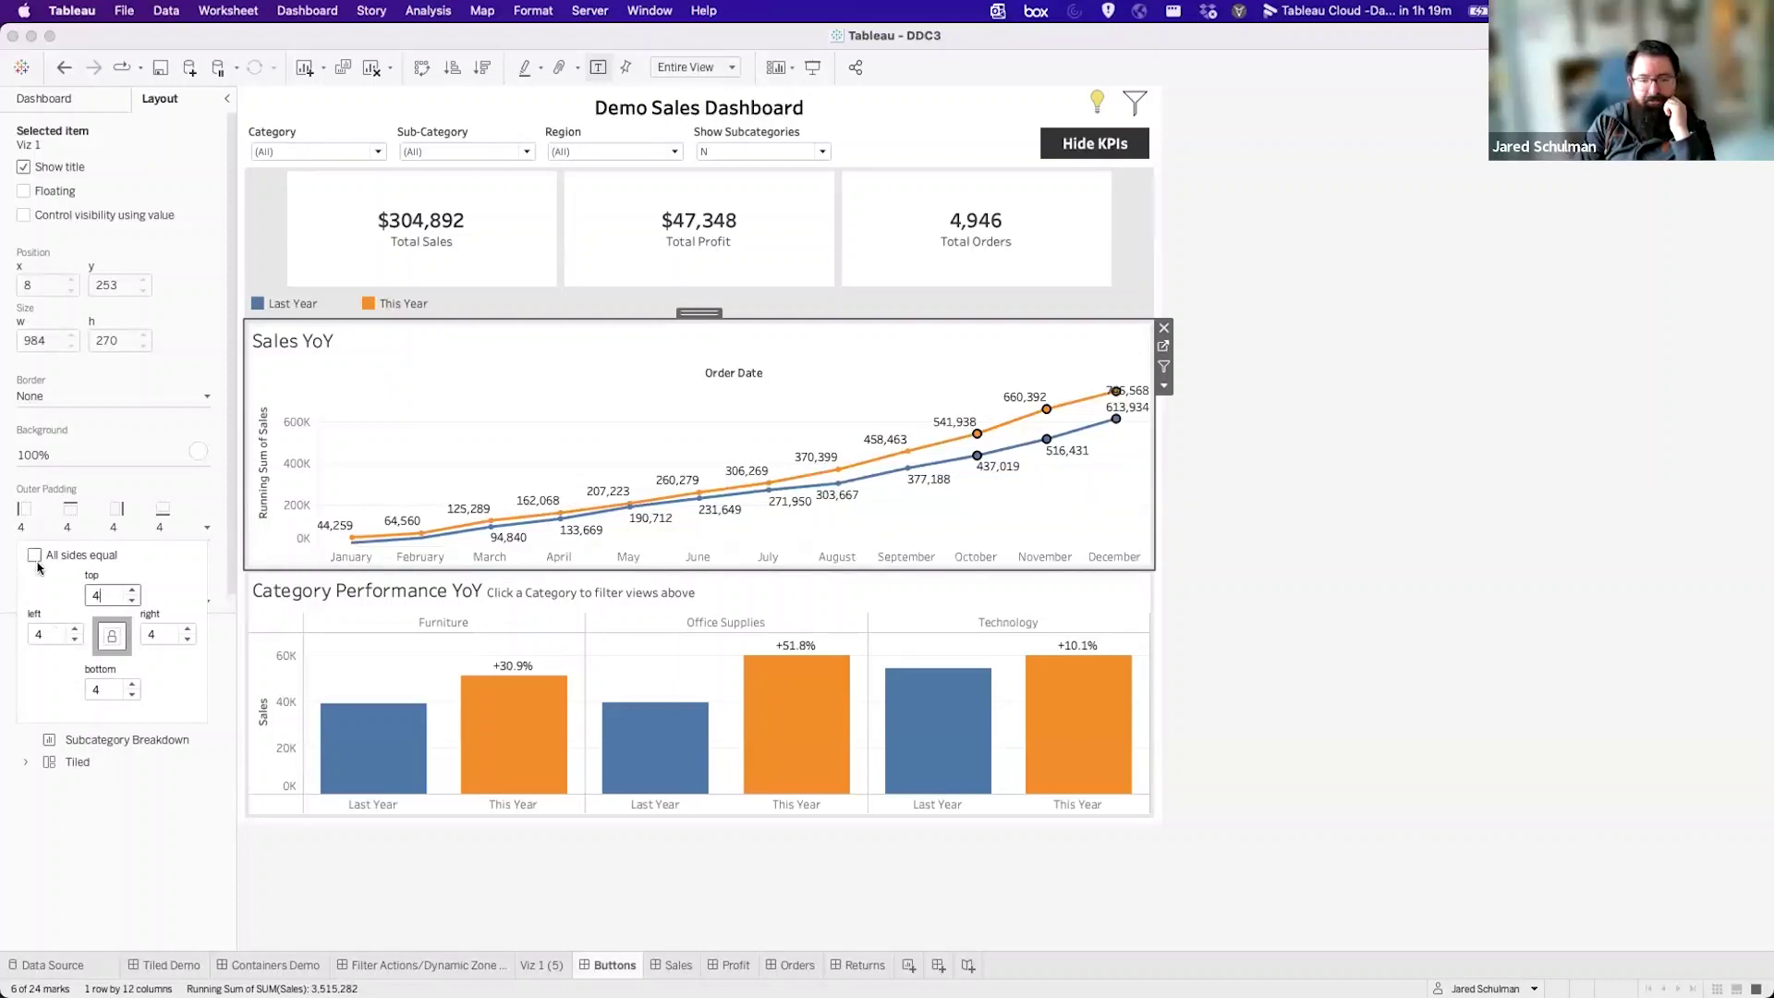
Try unequal outer padding on Sales YoY with 40 on the top side only, and restore the top value to 4.
left_click(109, 636)
left_click(111, 594)
type("0")
key("Return")
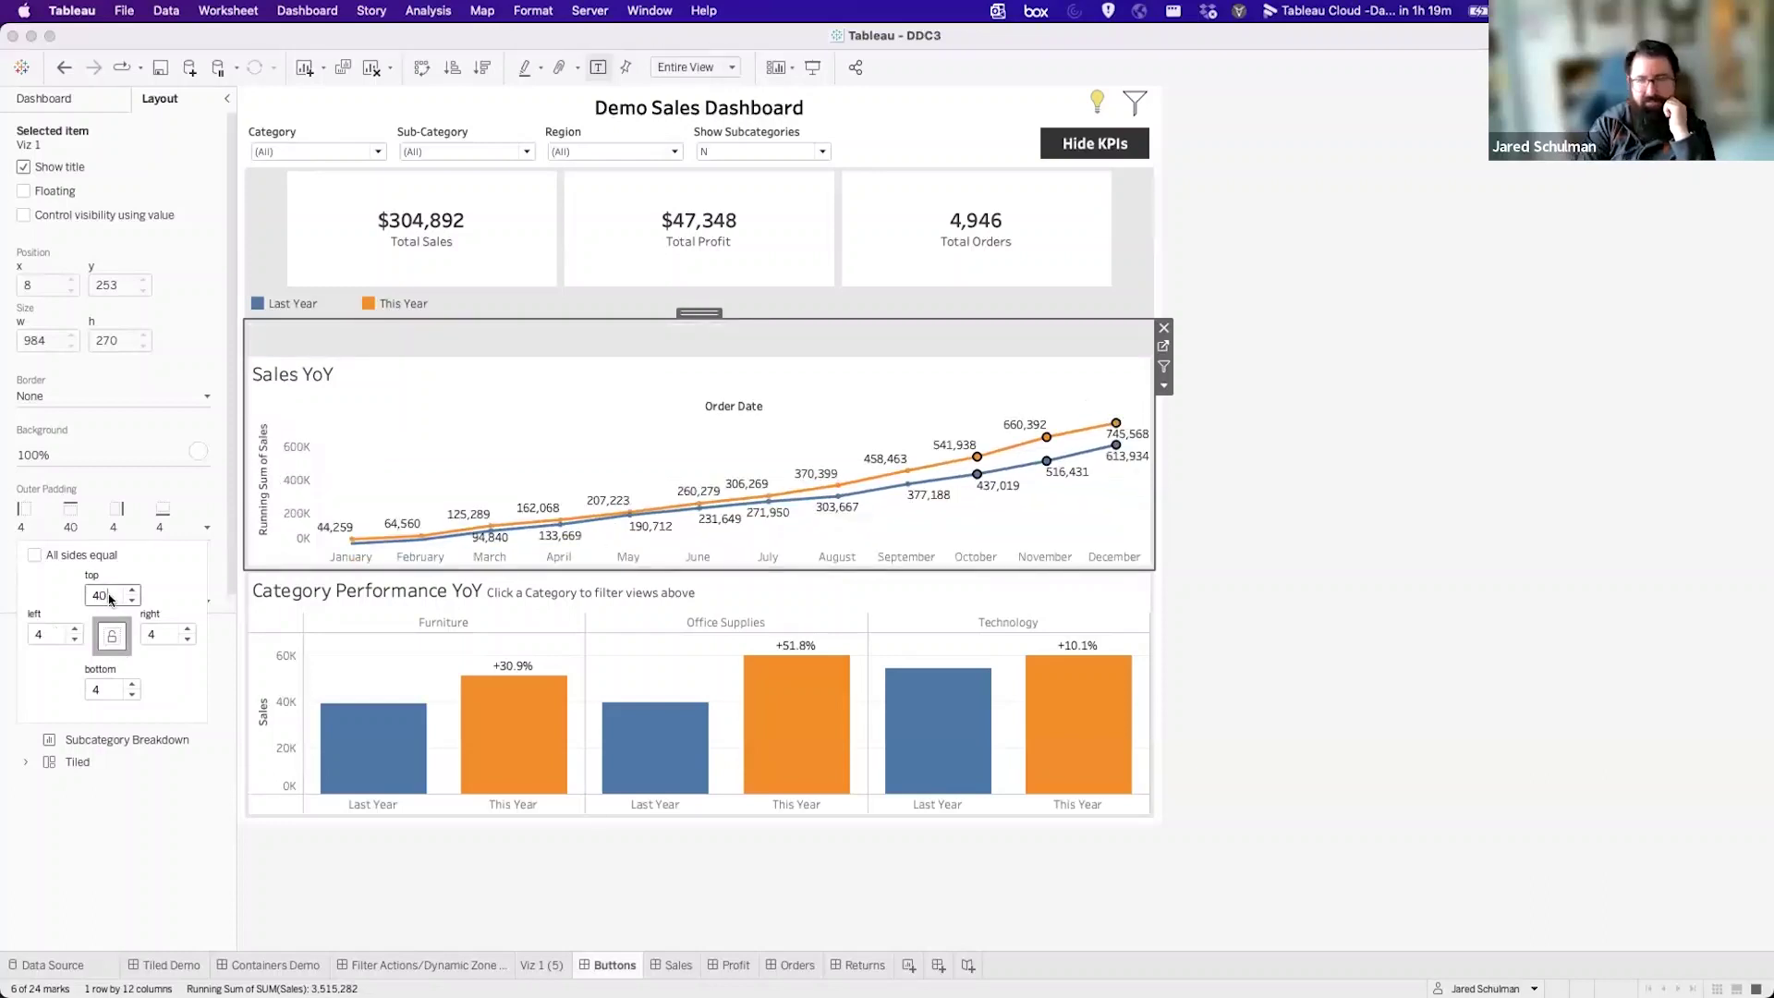
key("BackSpace")
key("Return")
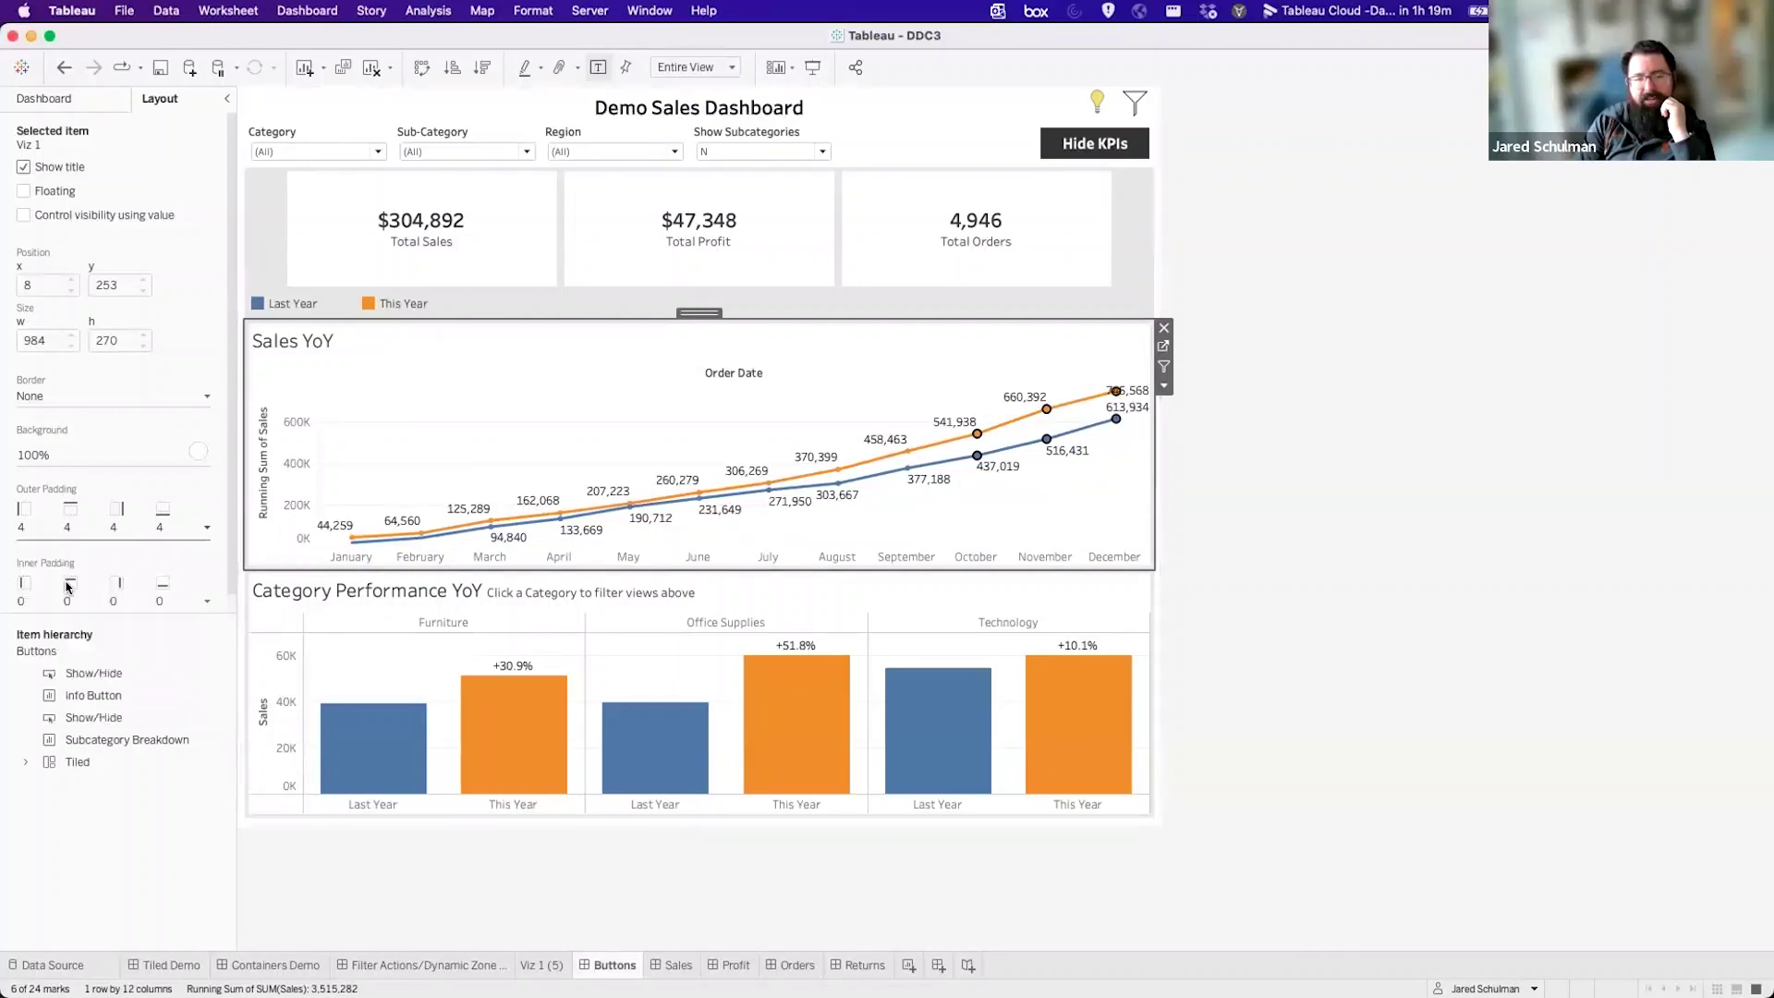
Try an inner padding of 40 on all sides of the Sales YoY chart, and reduce it to 4.
left_click(67, 596)
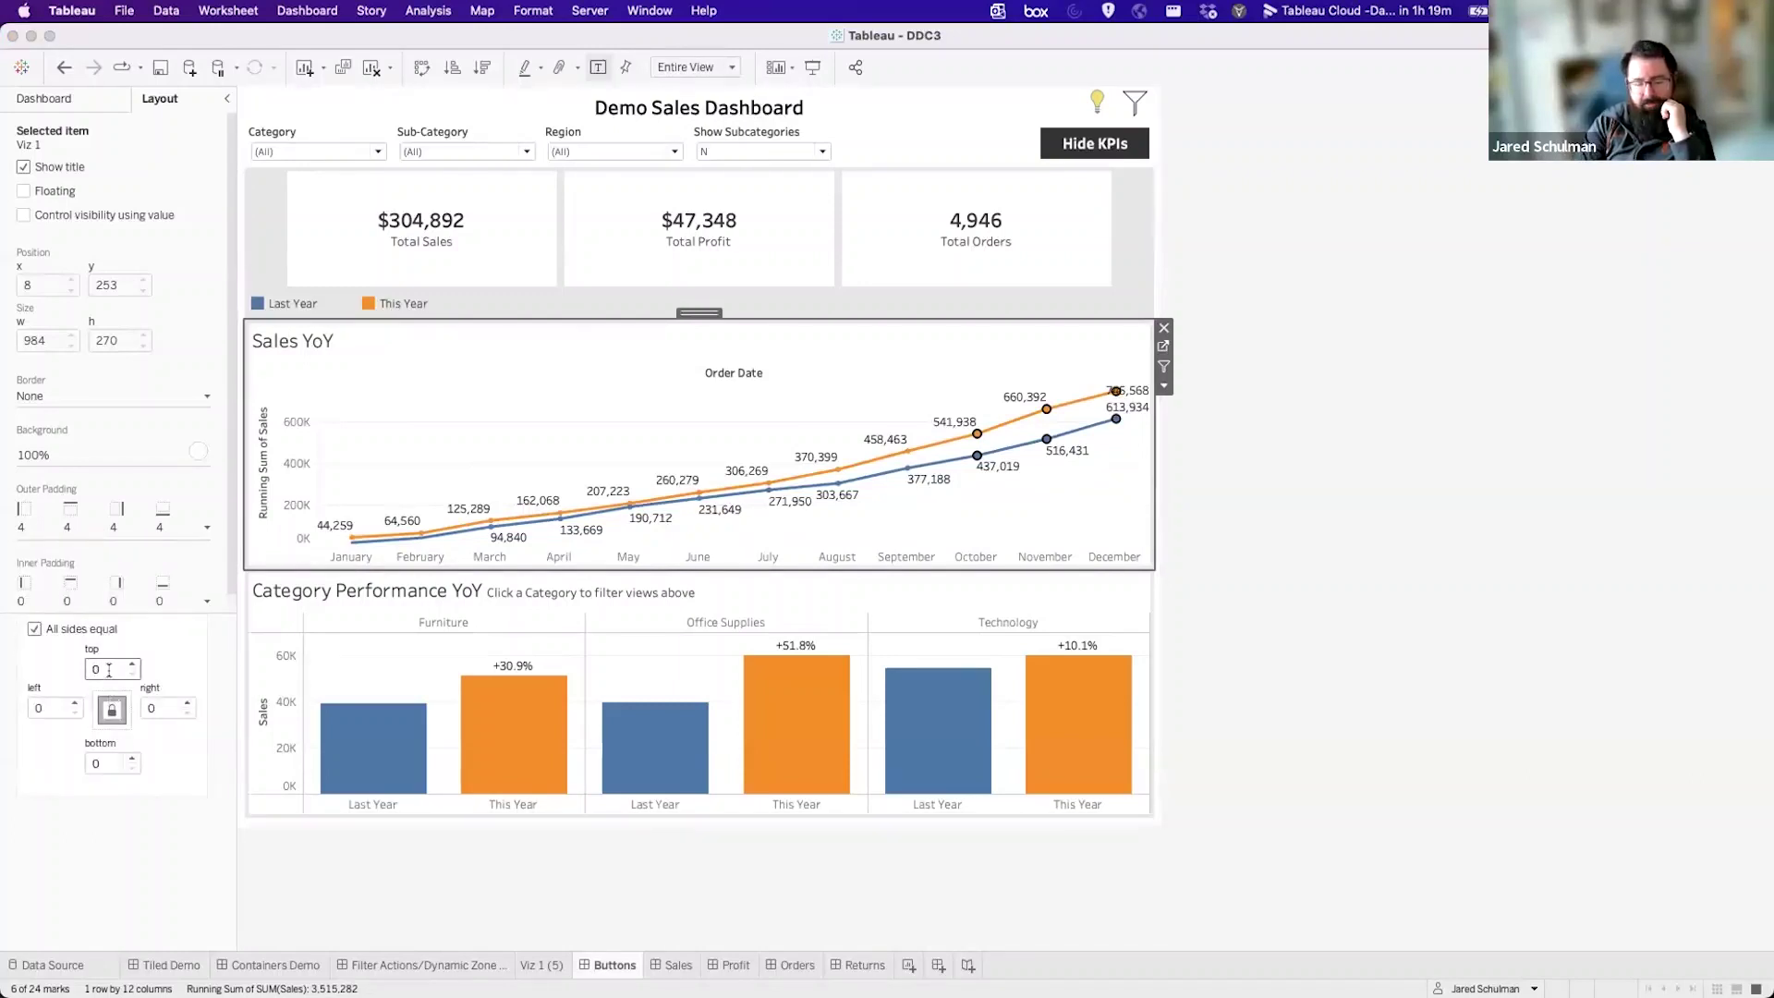
type("40")
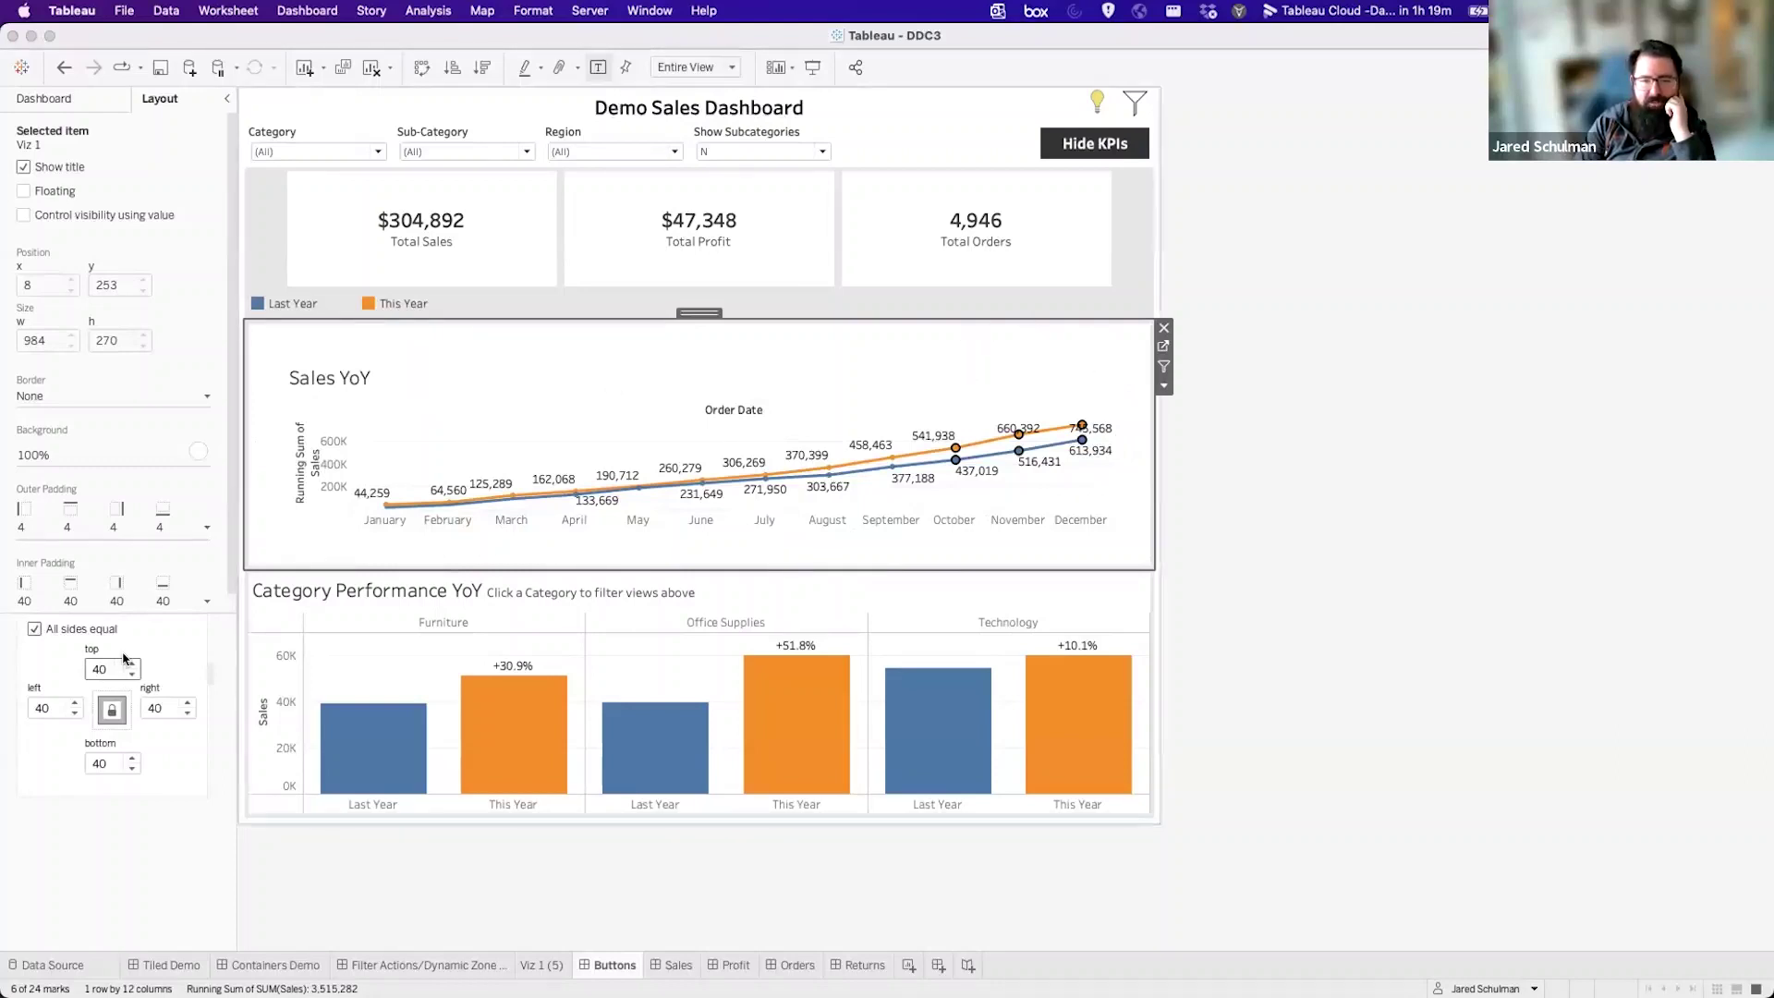
key("BackSpace")
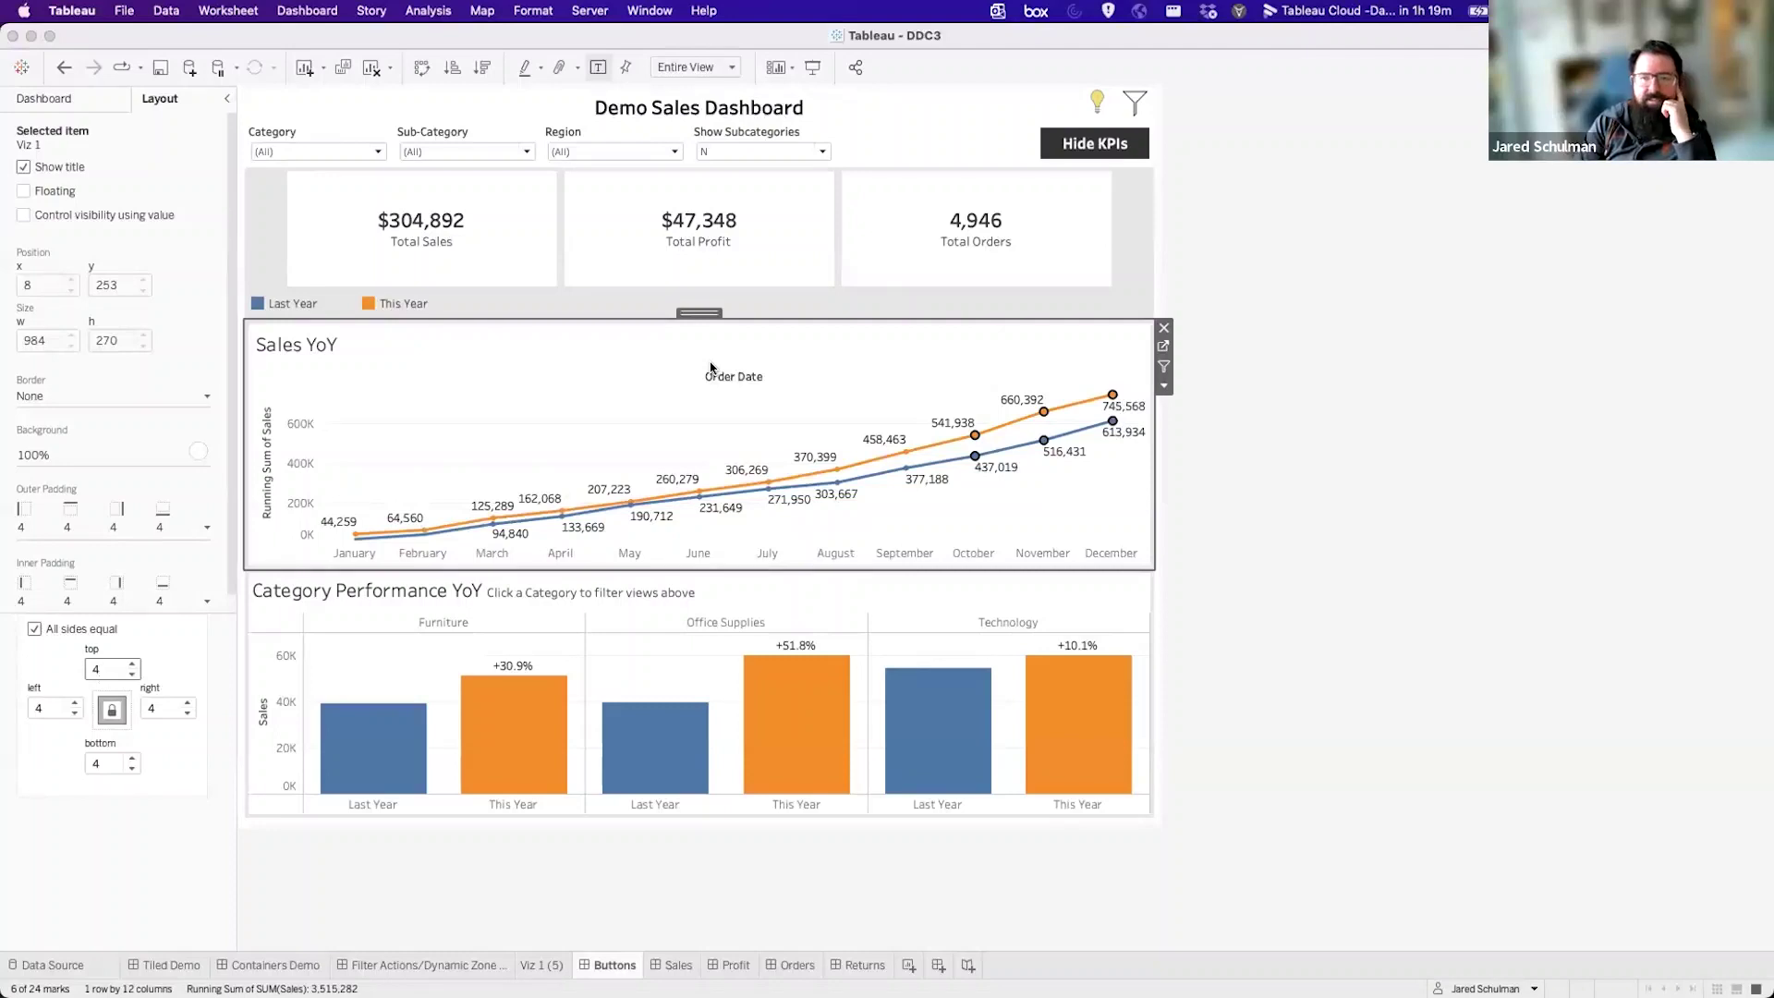
Try a white background on the horizontal container holding the KPI cards, and reset the background to None.
left_click(1138, 219)
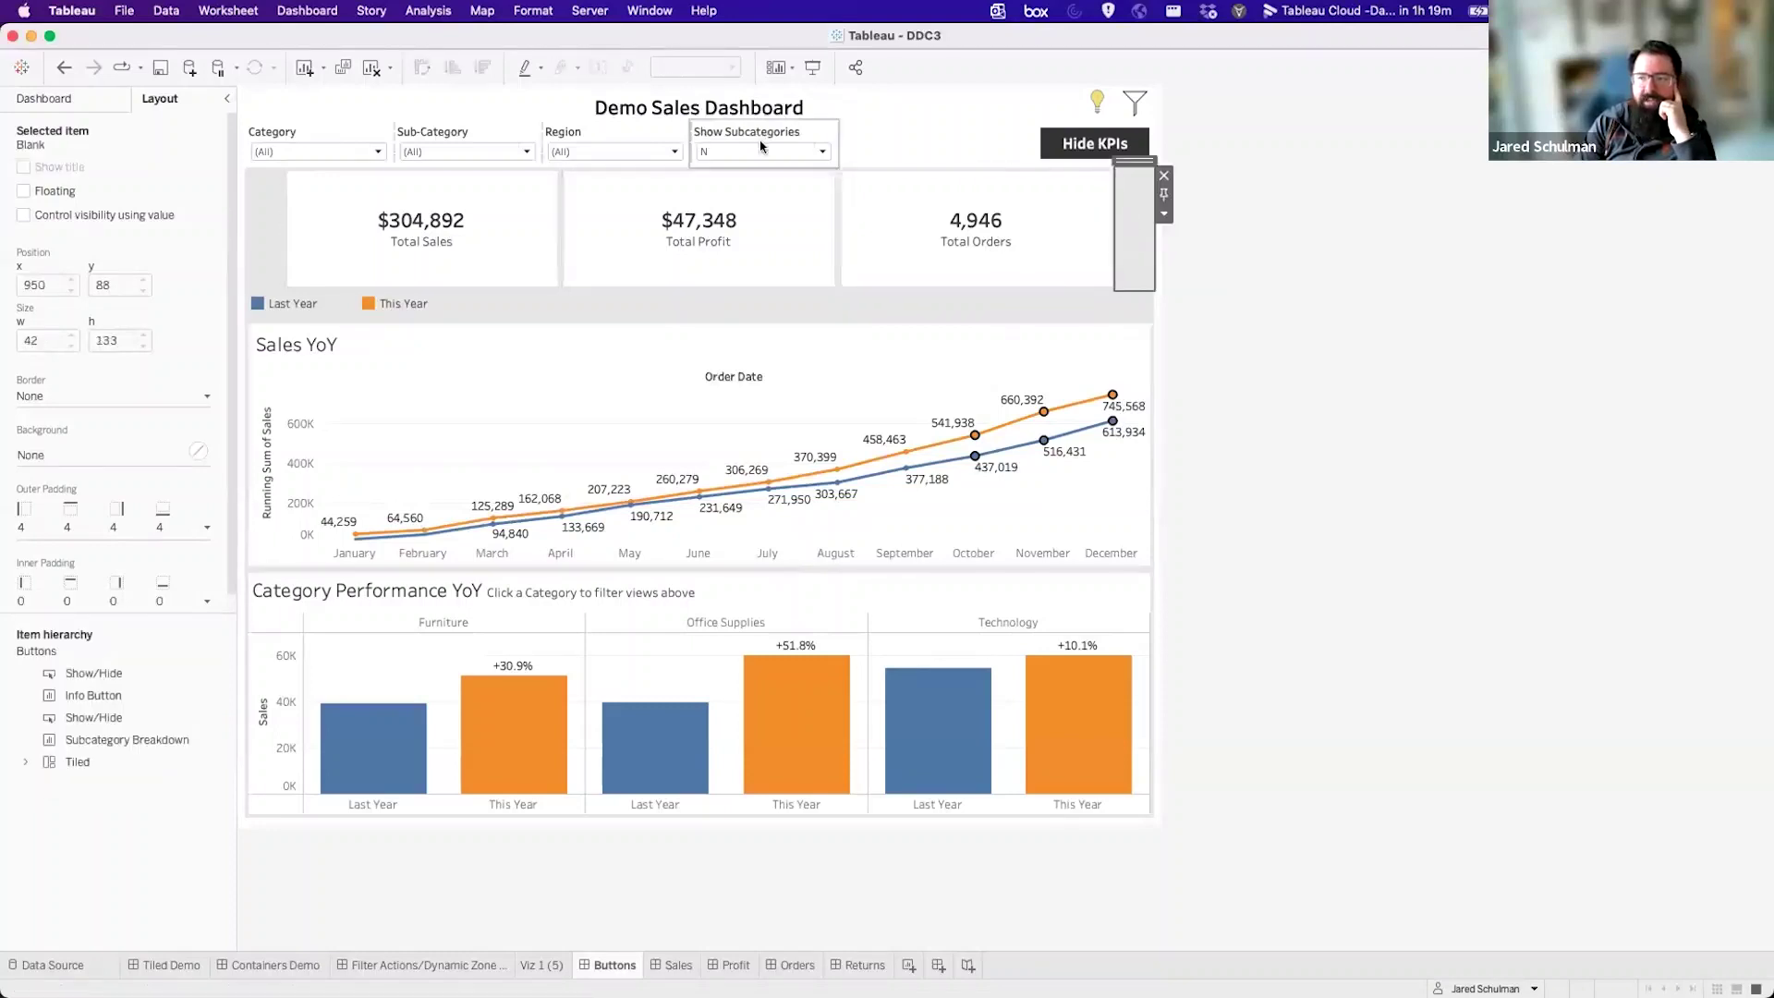
double_click(1120, 167)
left_click(43, 98)
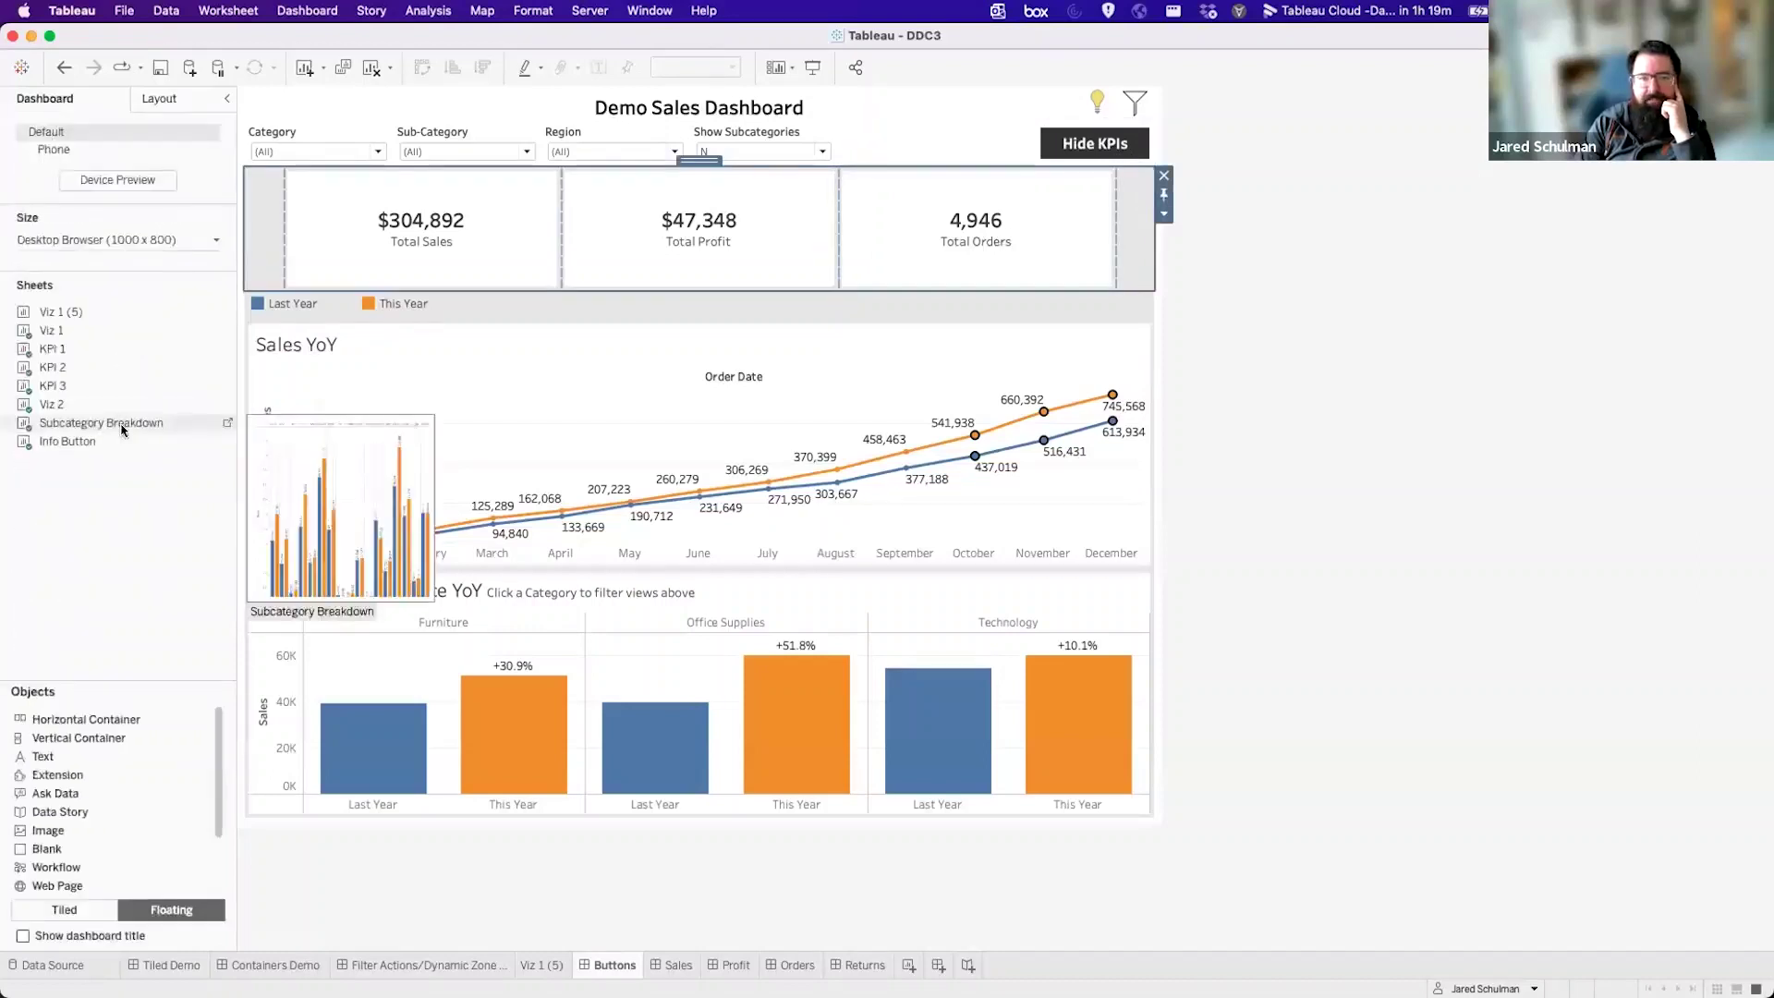
left_click(159, 98)
left_click(79, 454)
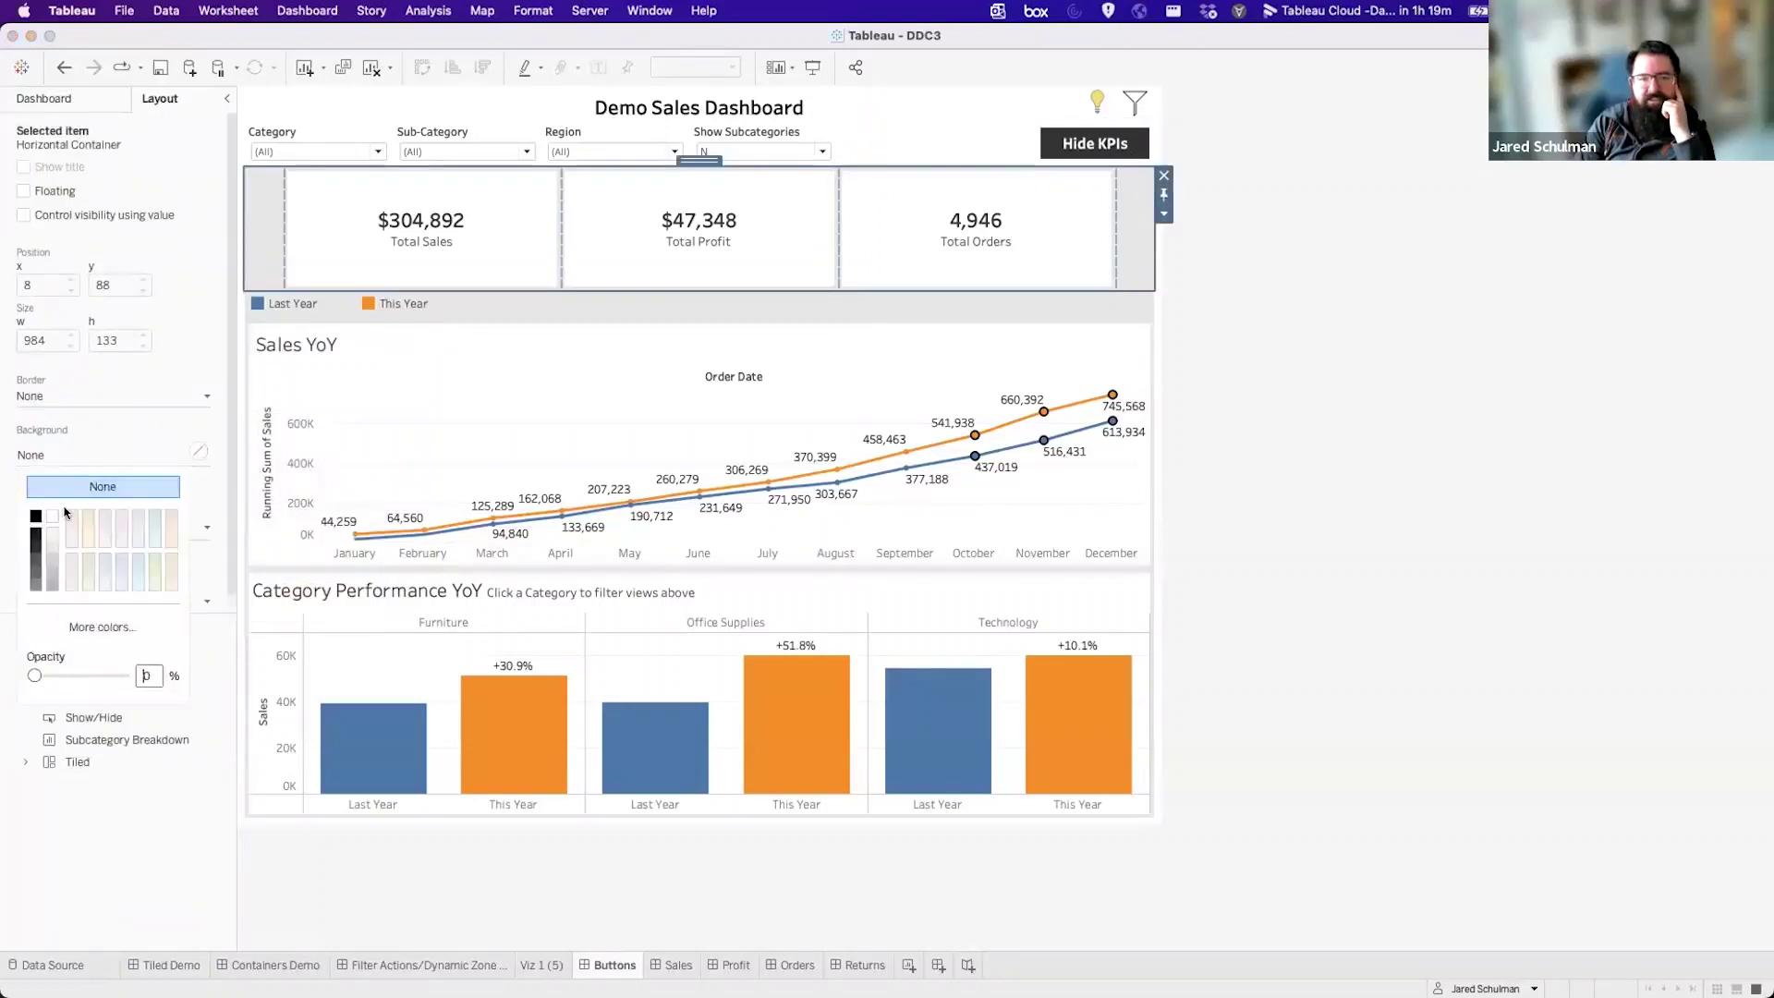
left_click(51, 519)
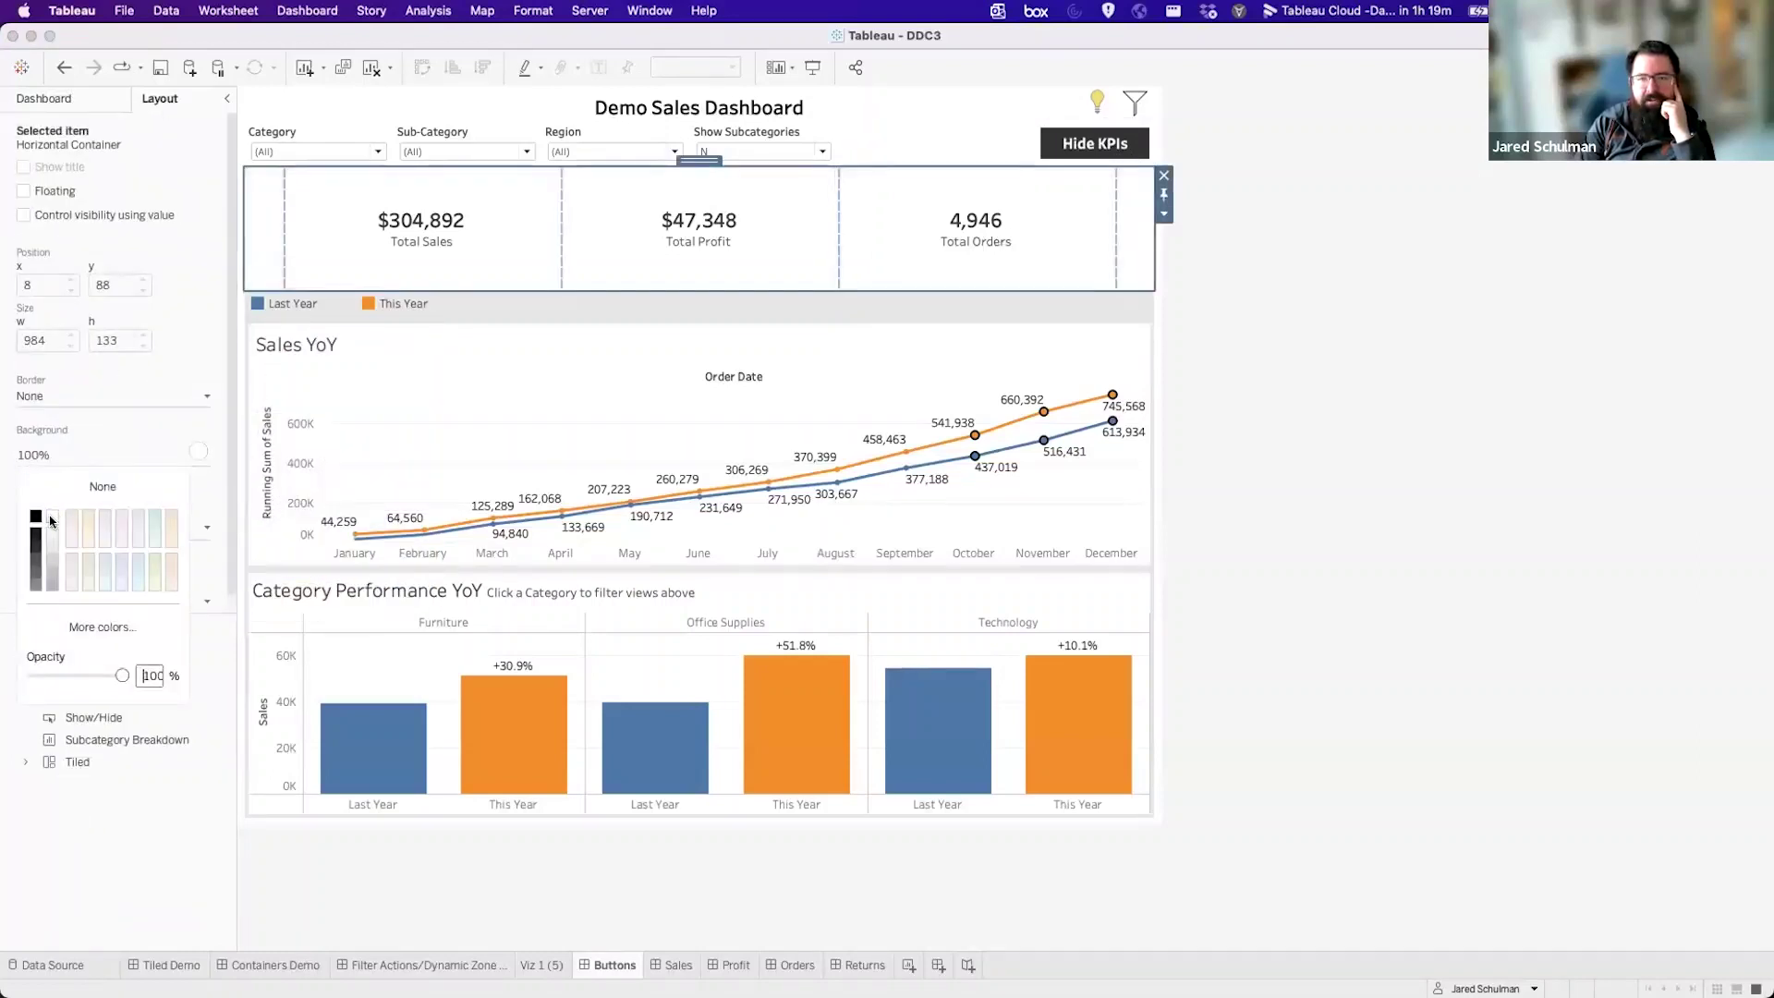
left_click(103, 484)
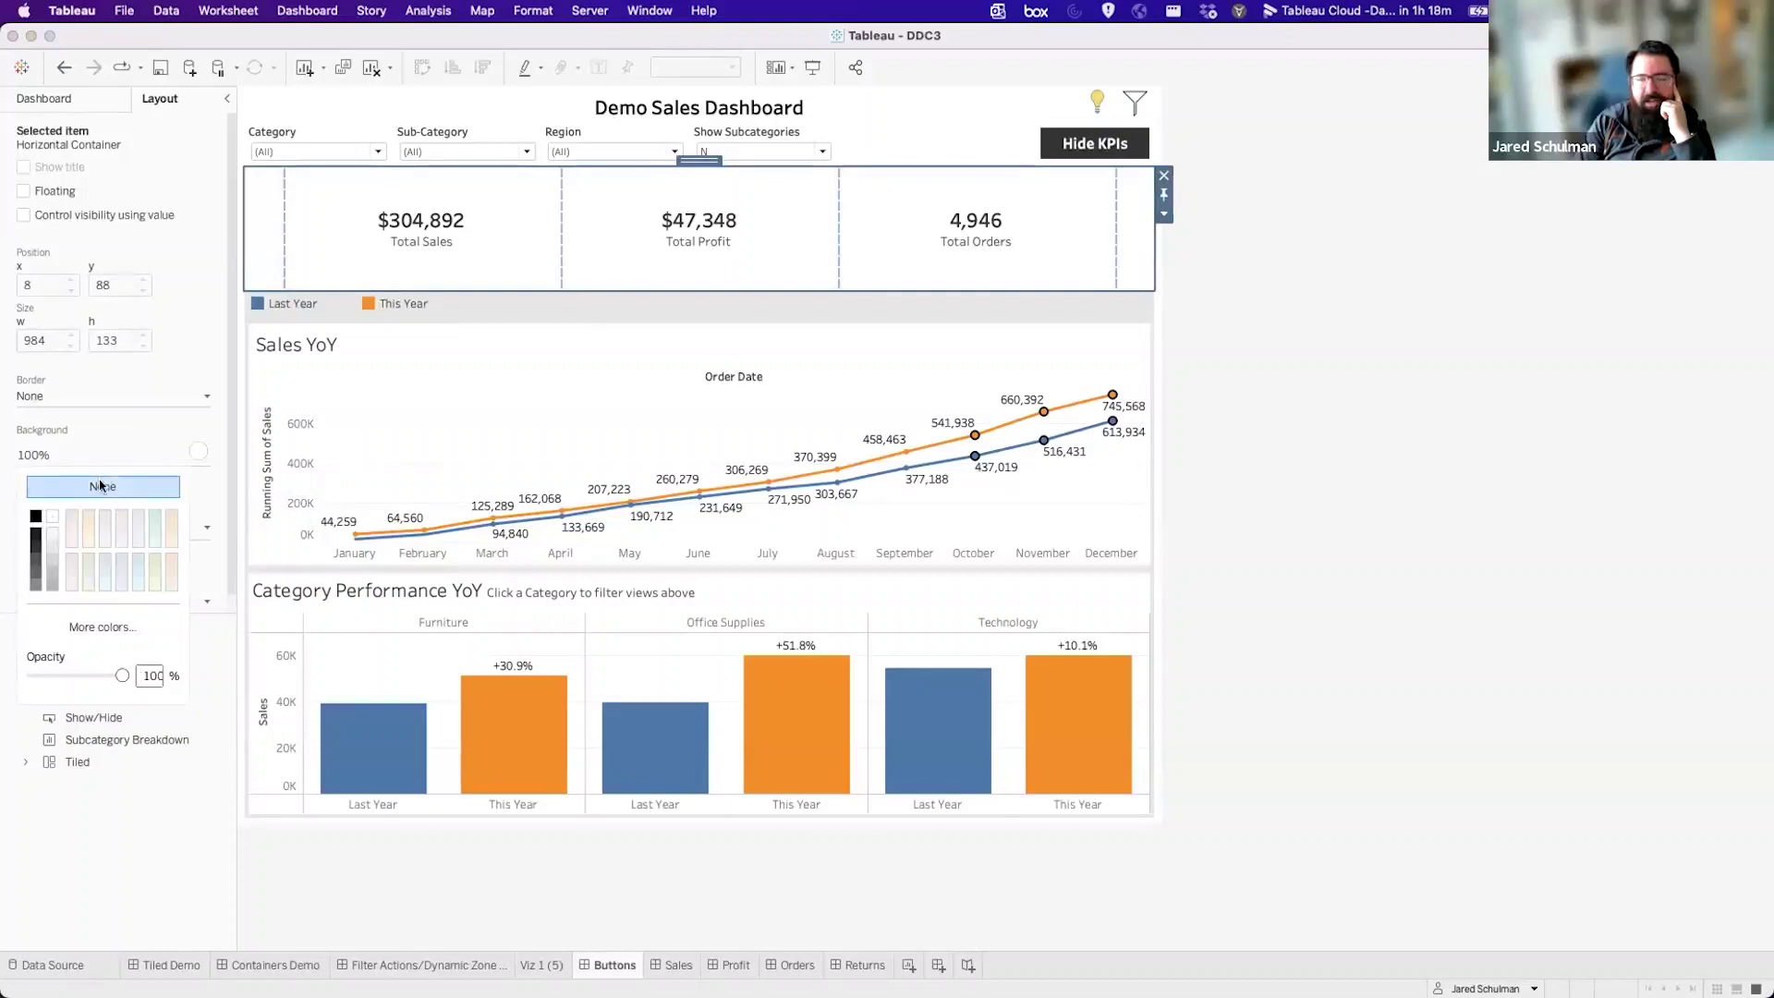
Open the Category Performance YoY chart's sheet, Viz 2, from the dashboard and duplicate it.
left_click(390, 665)
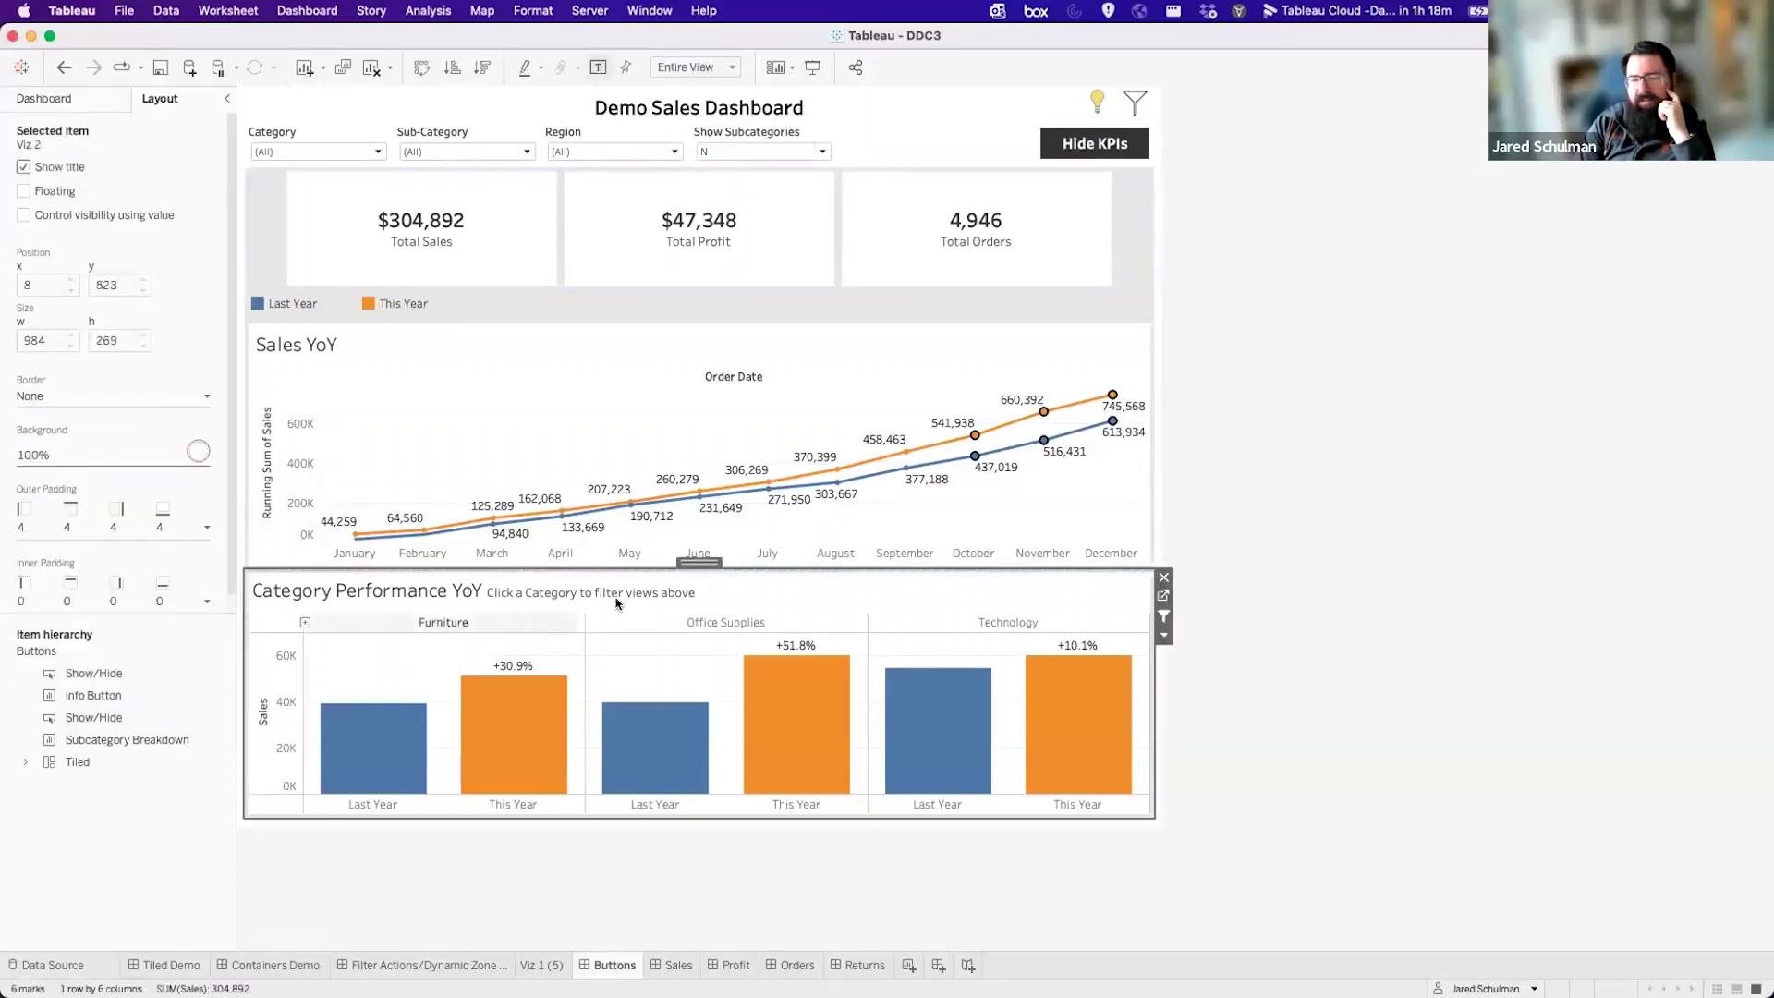
left_click(1165, 599)
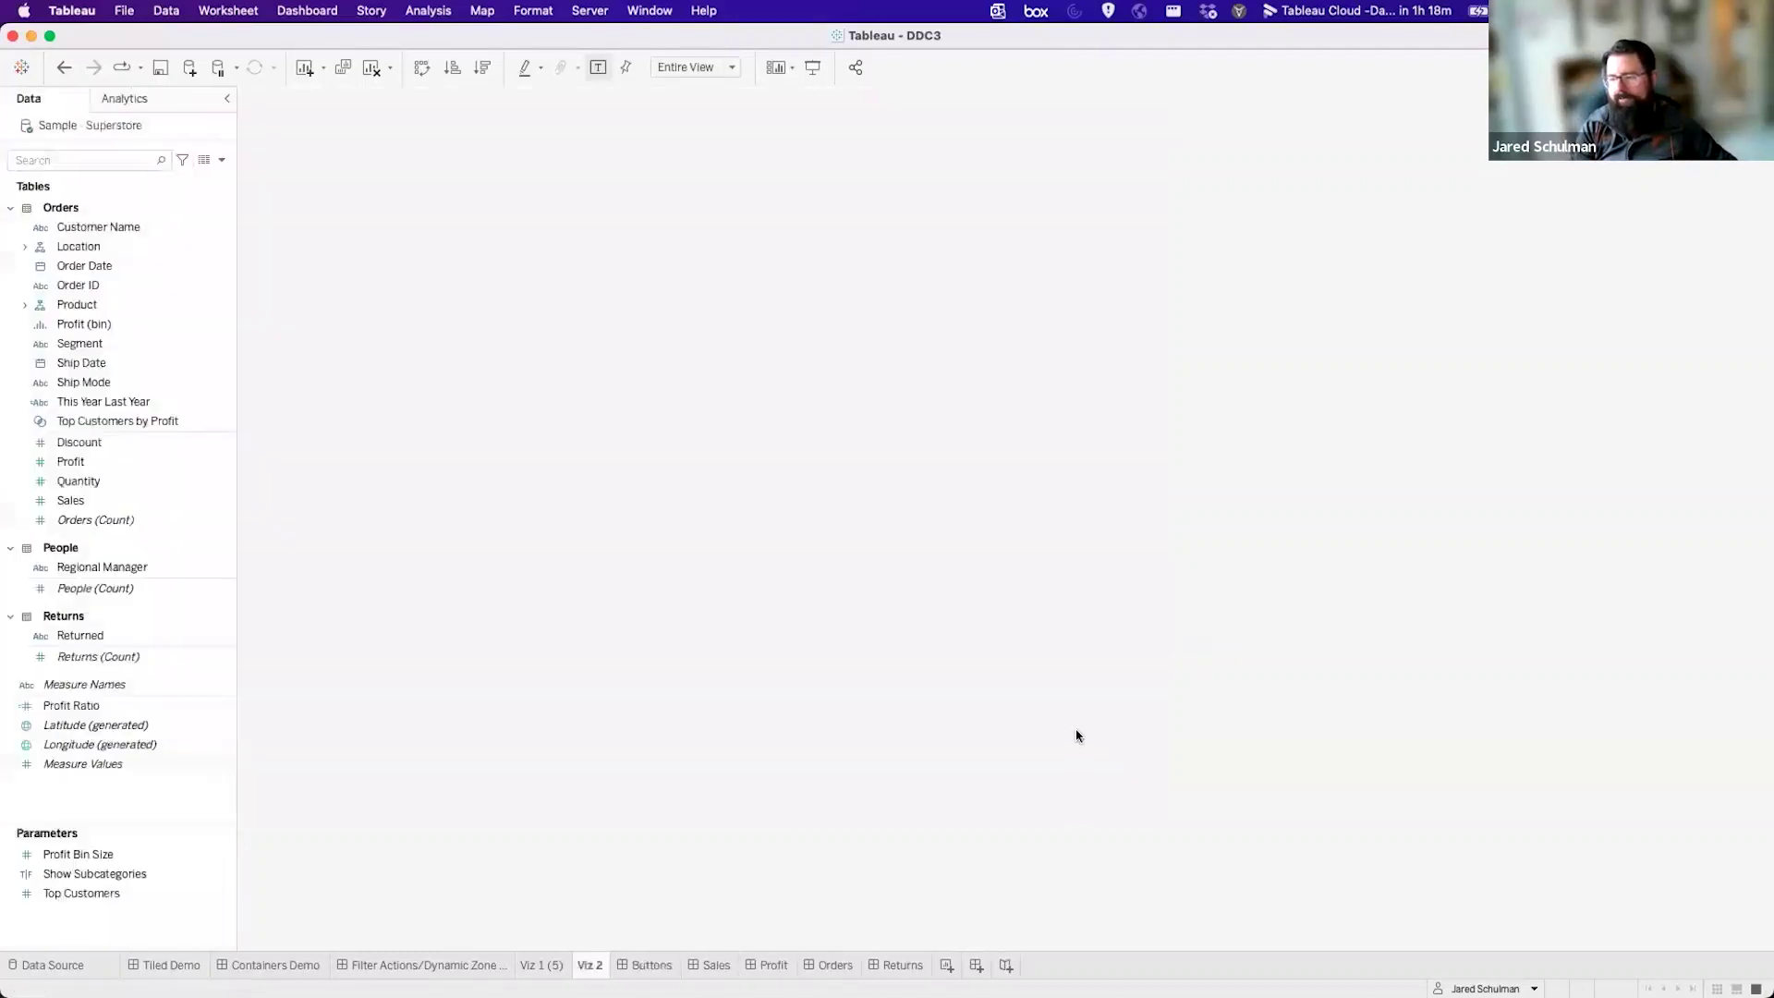
right_click(591, 974)
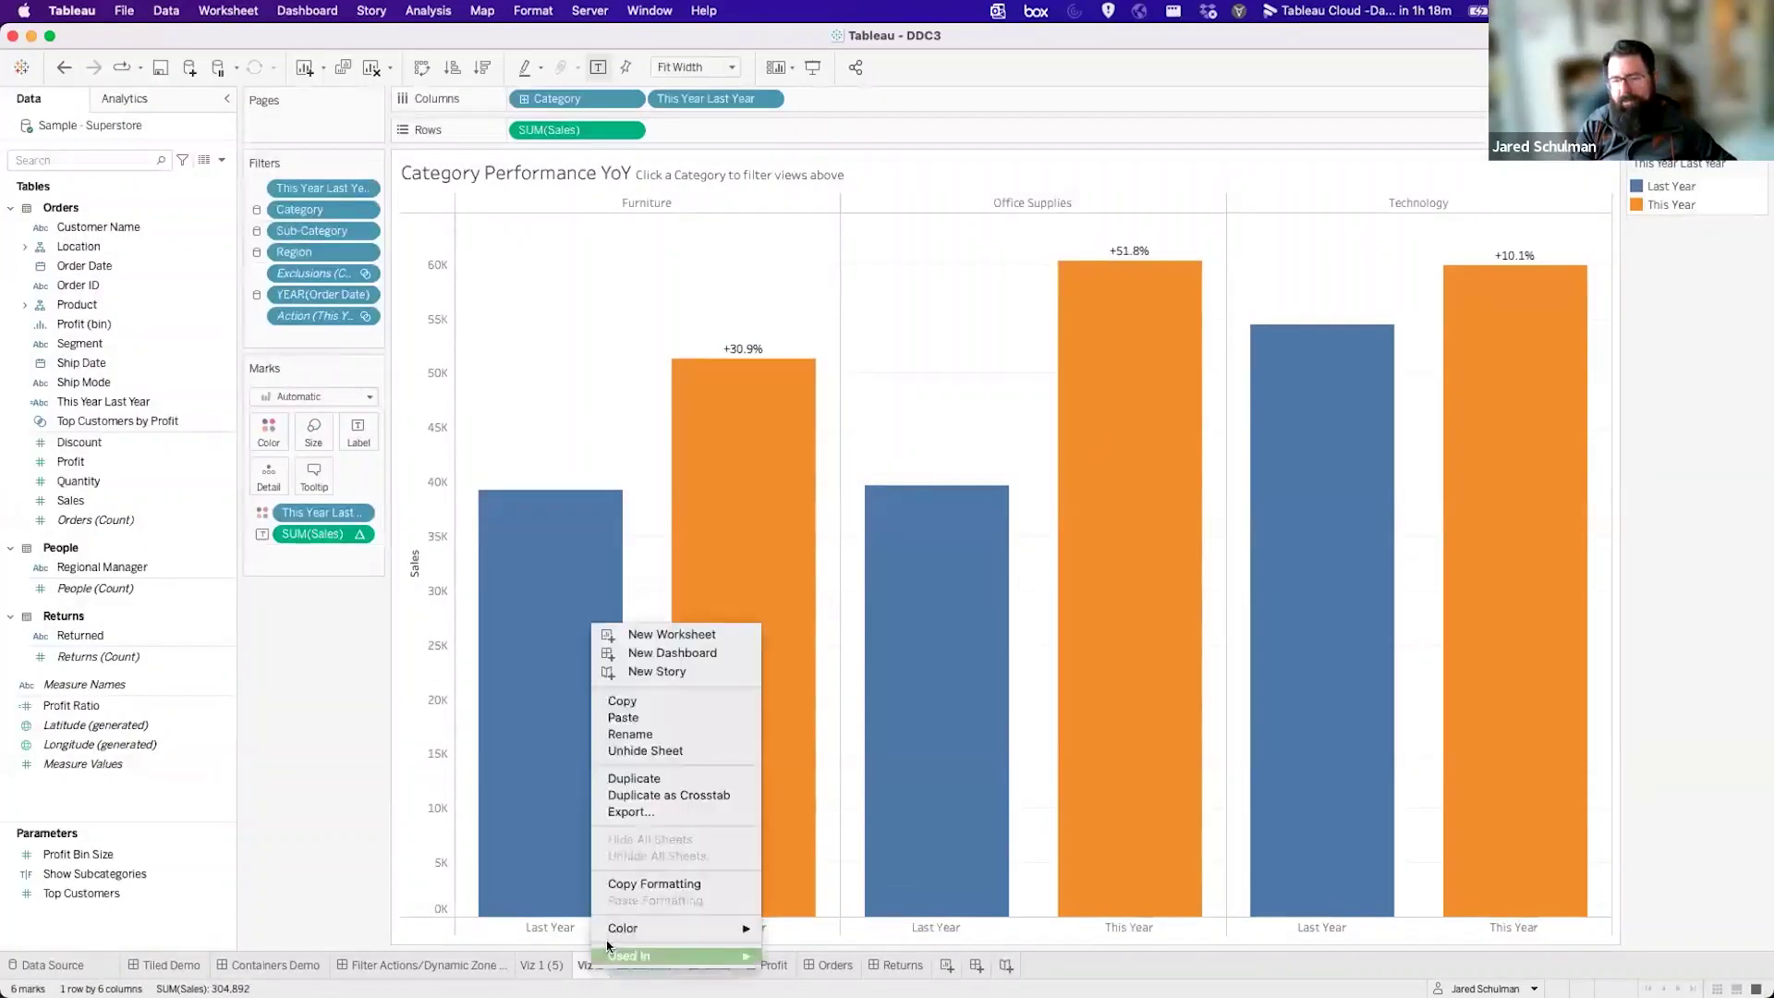
left_click(644, 780)
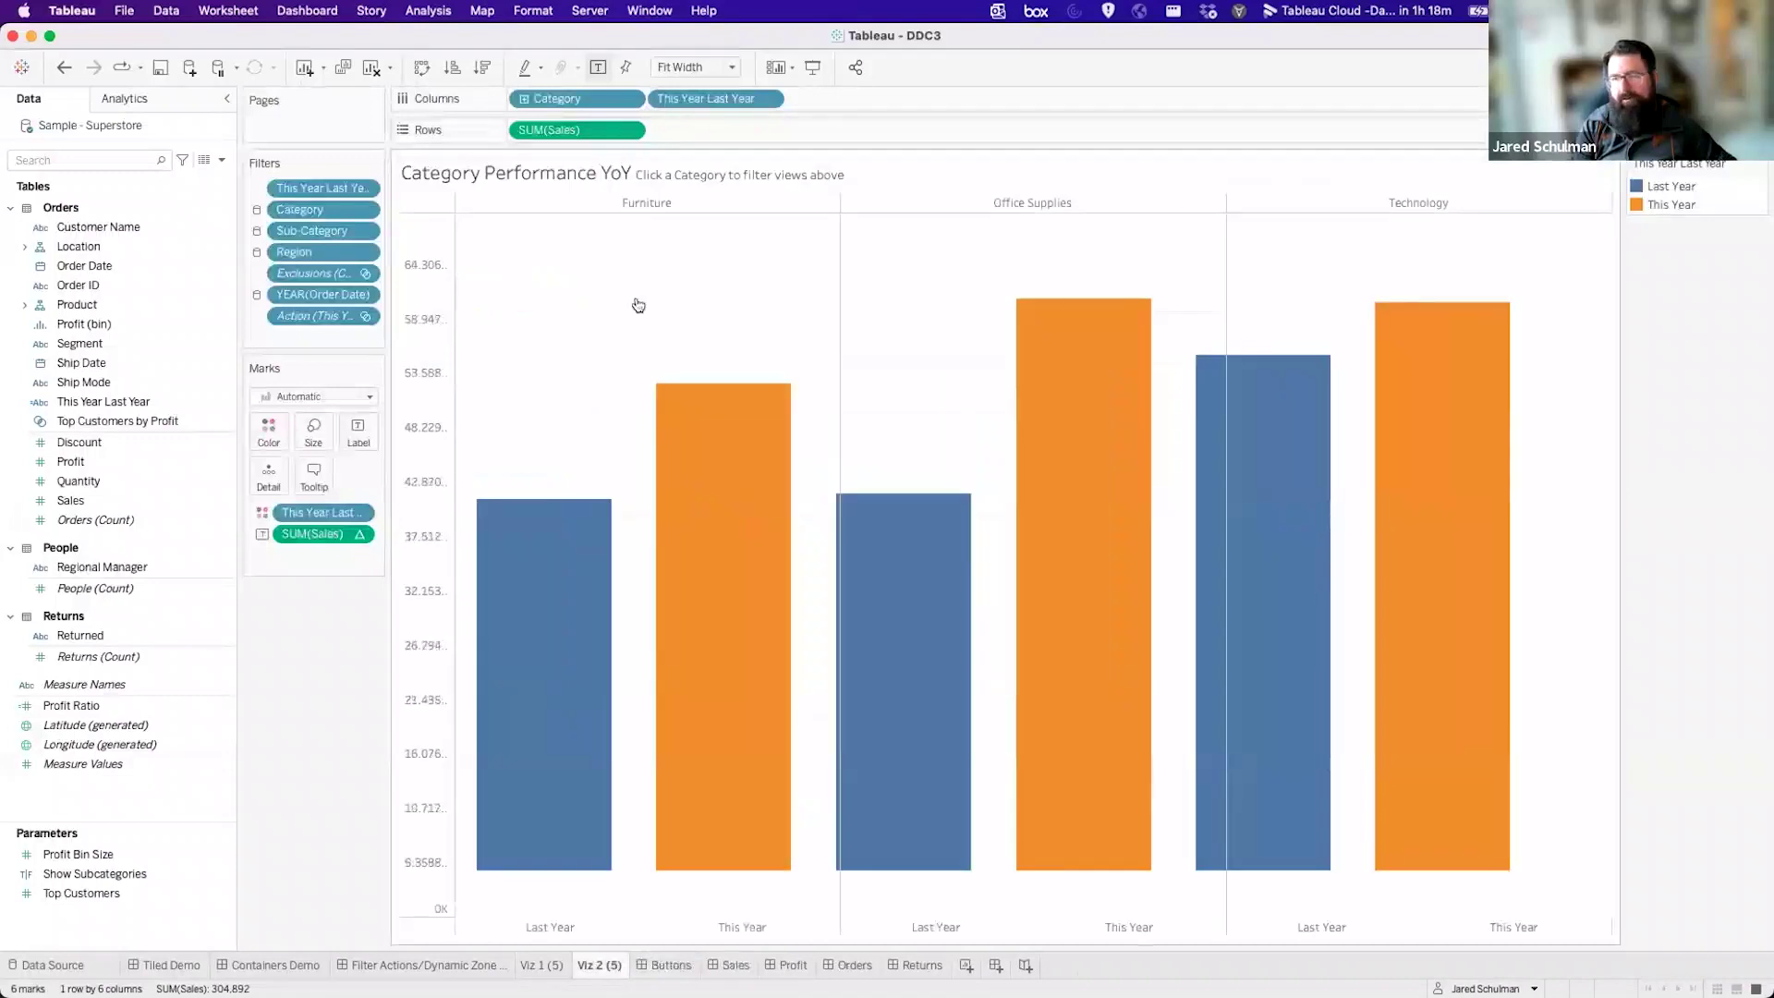
Remove the Category field from the duplicate sheet's columns and return to the Filter Actions/Dynamic Zone dashboard's list of sheets and objects.
mouse_move(712, 99)
left_mouse_down()
mouse_move(502, 376)
mouse_move(413, 585)
mouse_move(737, 99)
left_mouse_up()
left_click_drag(559, 99, 304, 702)
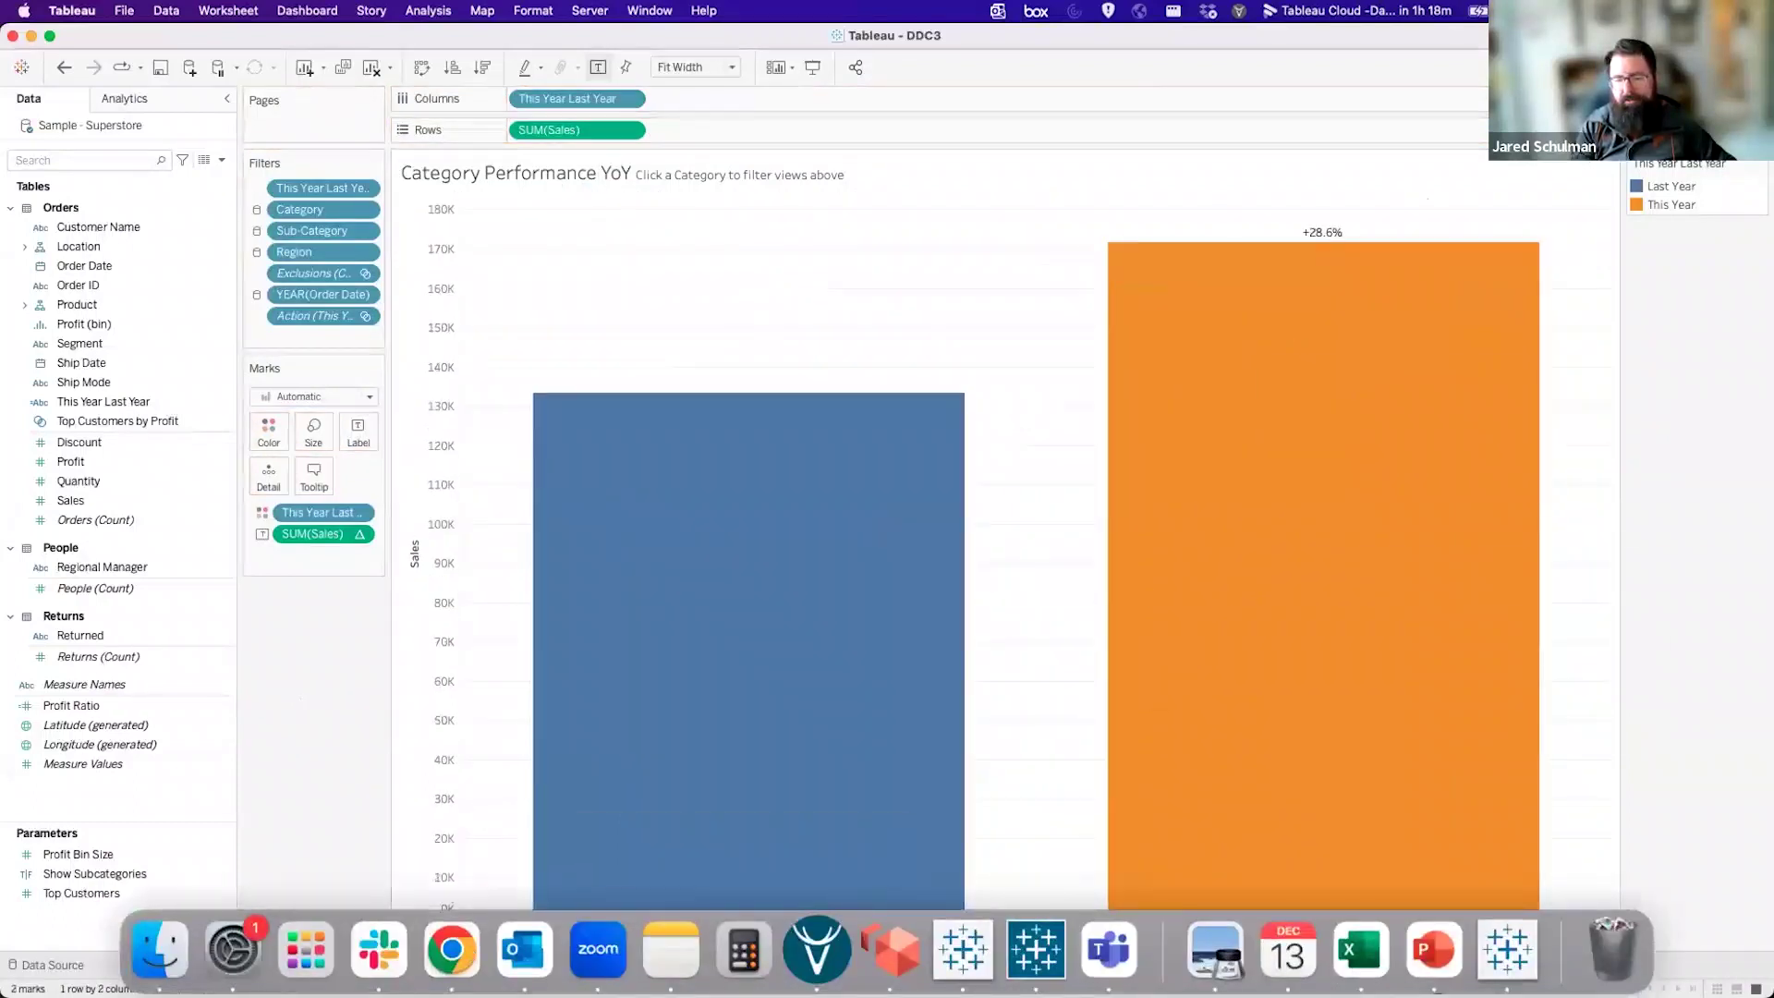
left_click(421, 965)
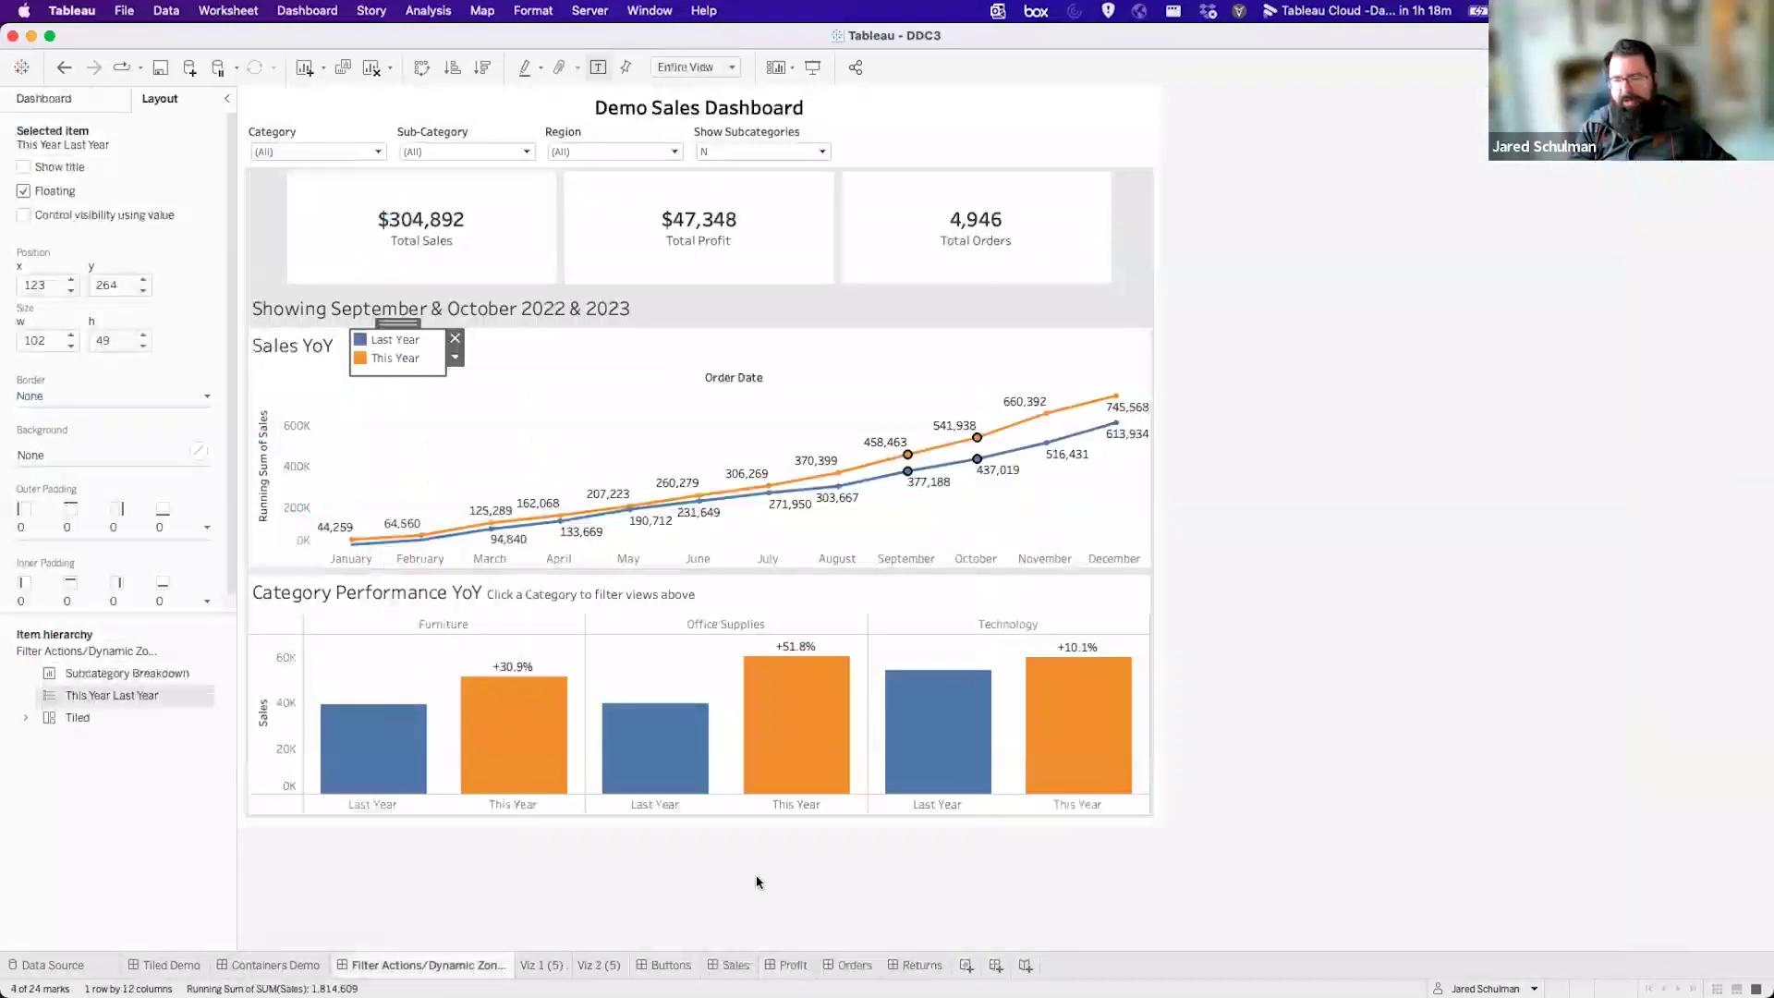
left_click(92, 101)
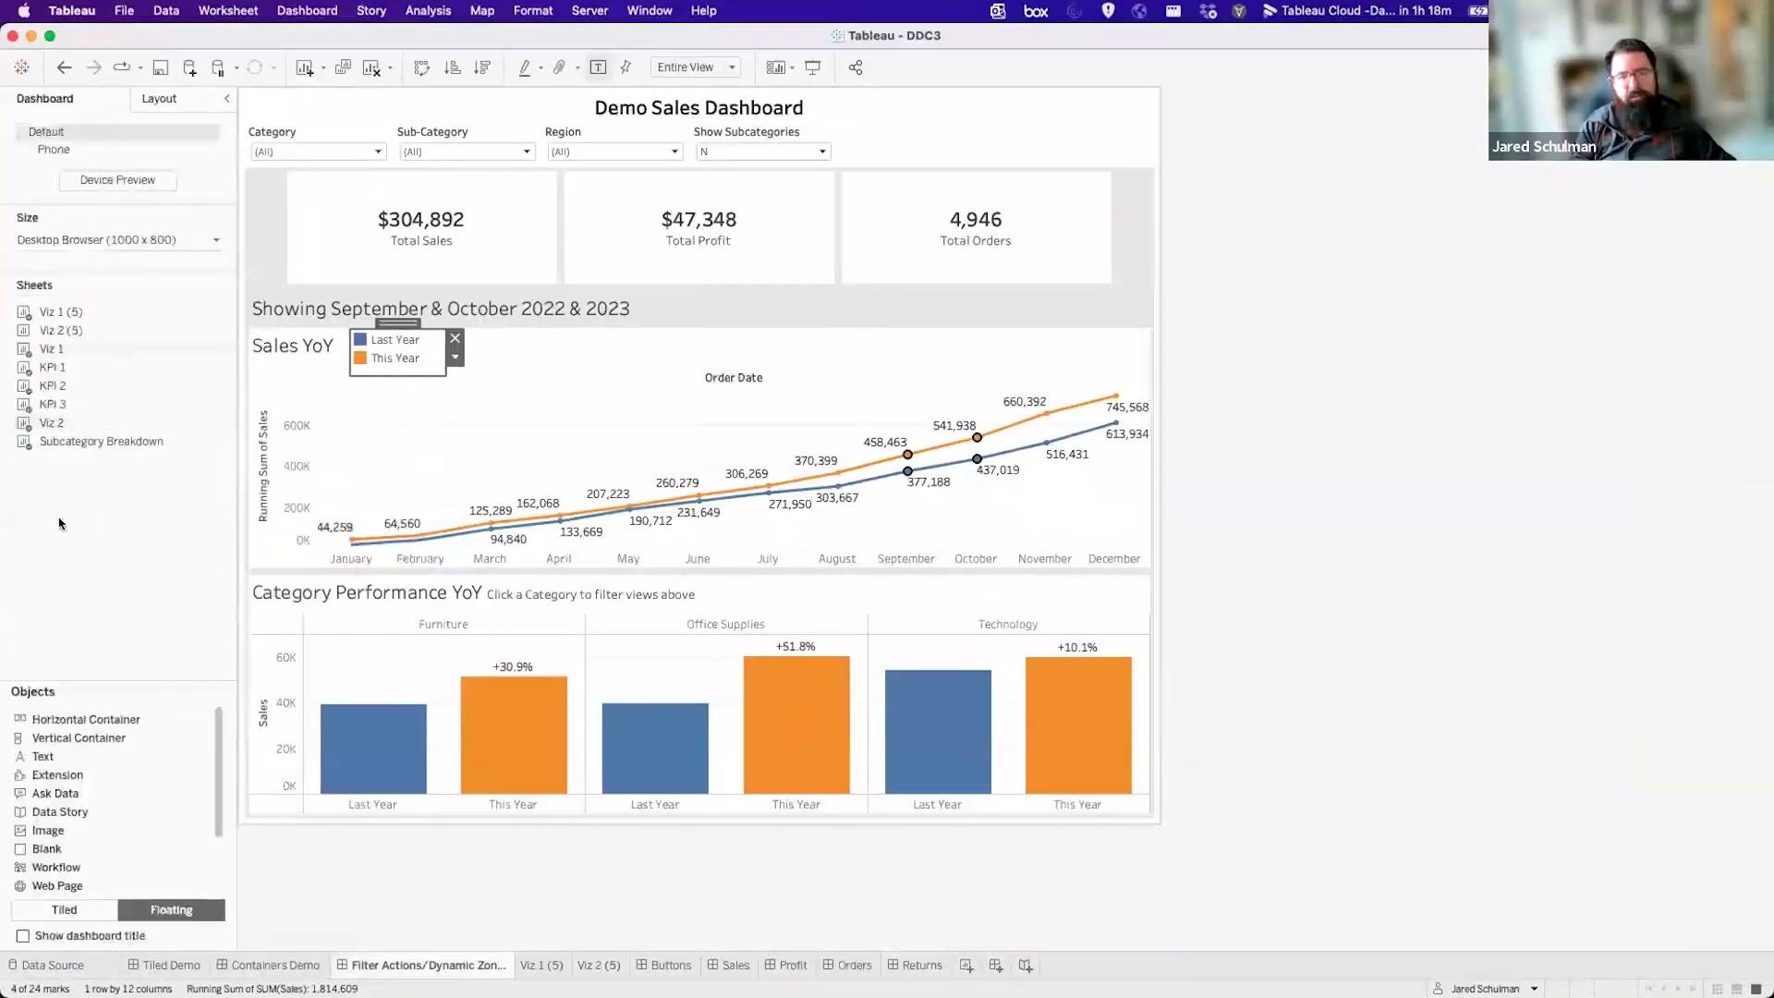
Try adding a horizontal container between the Sales YoY and Category Performance YoY charts, and delete it.
left_click_drag(140, 718, 707, 661)
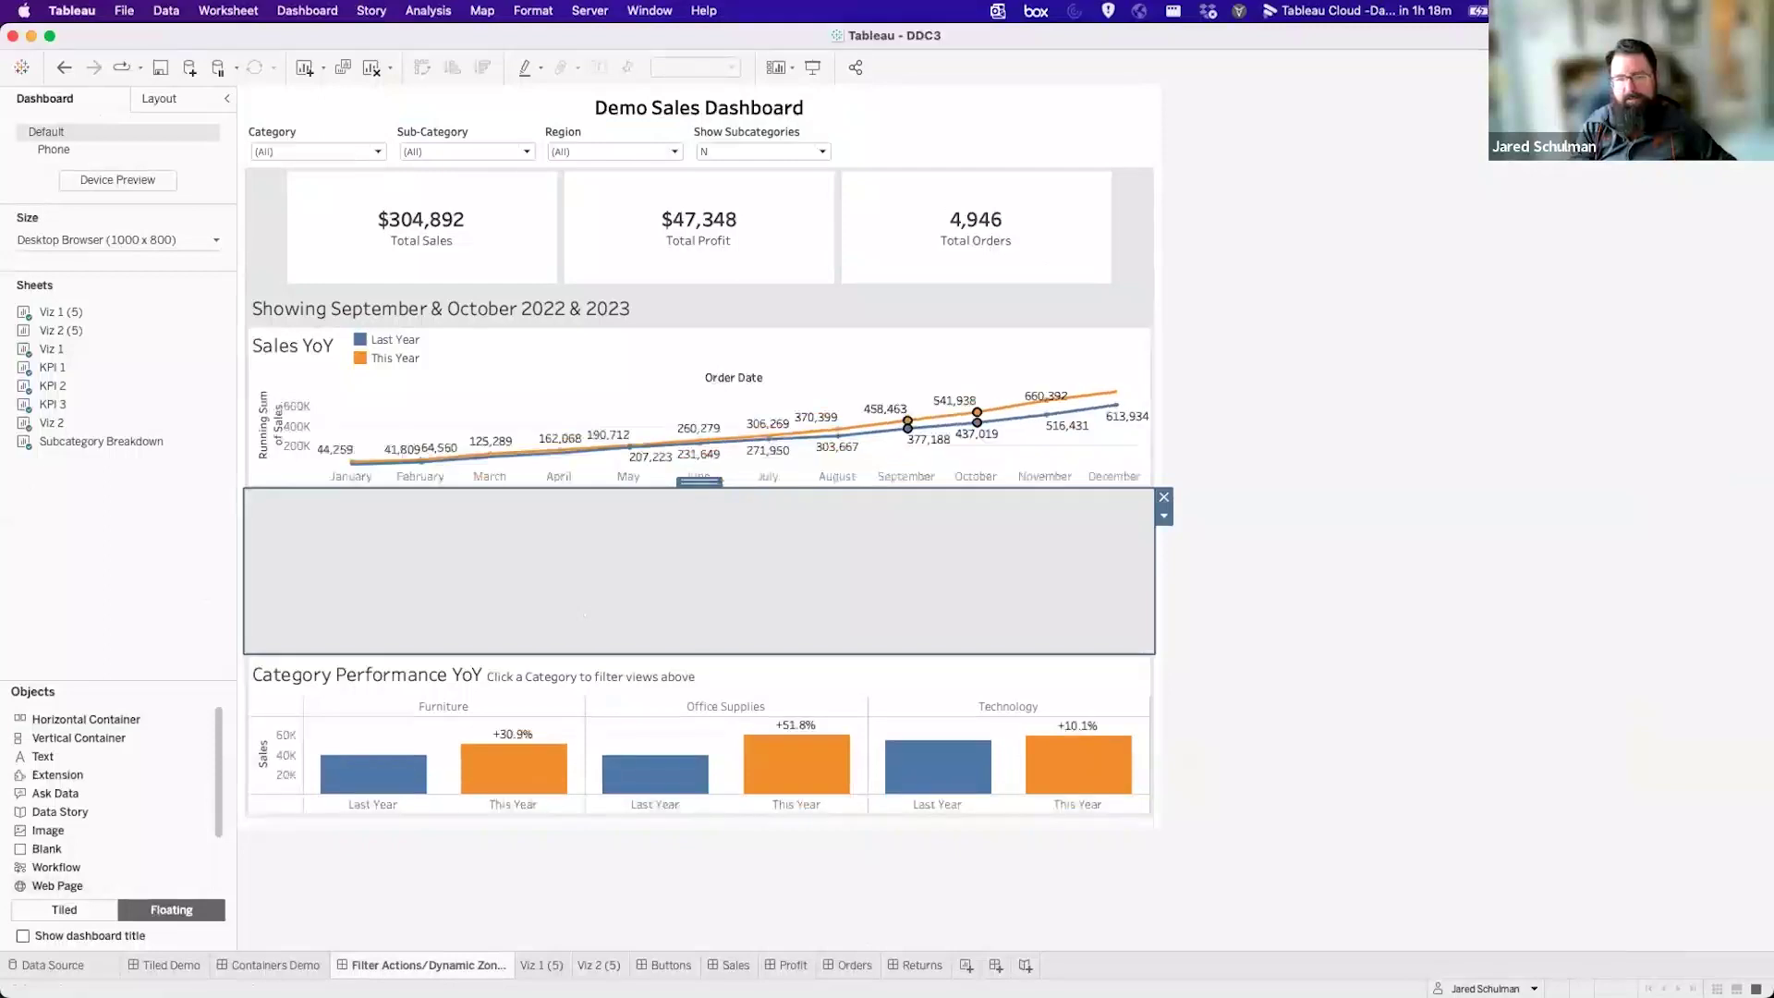
left_click(705, 585)
key("Delete")
Place the Viz 2 (5) sheet to the right of the Category Performance YoY chart, with its title and Sales axis hidden.
mouse_move(97, 329)
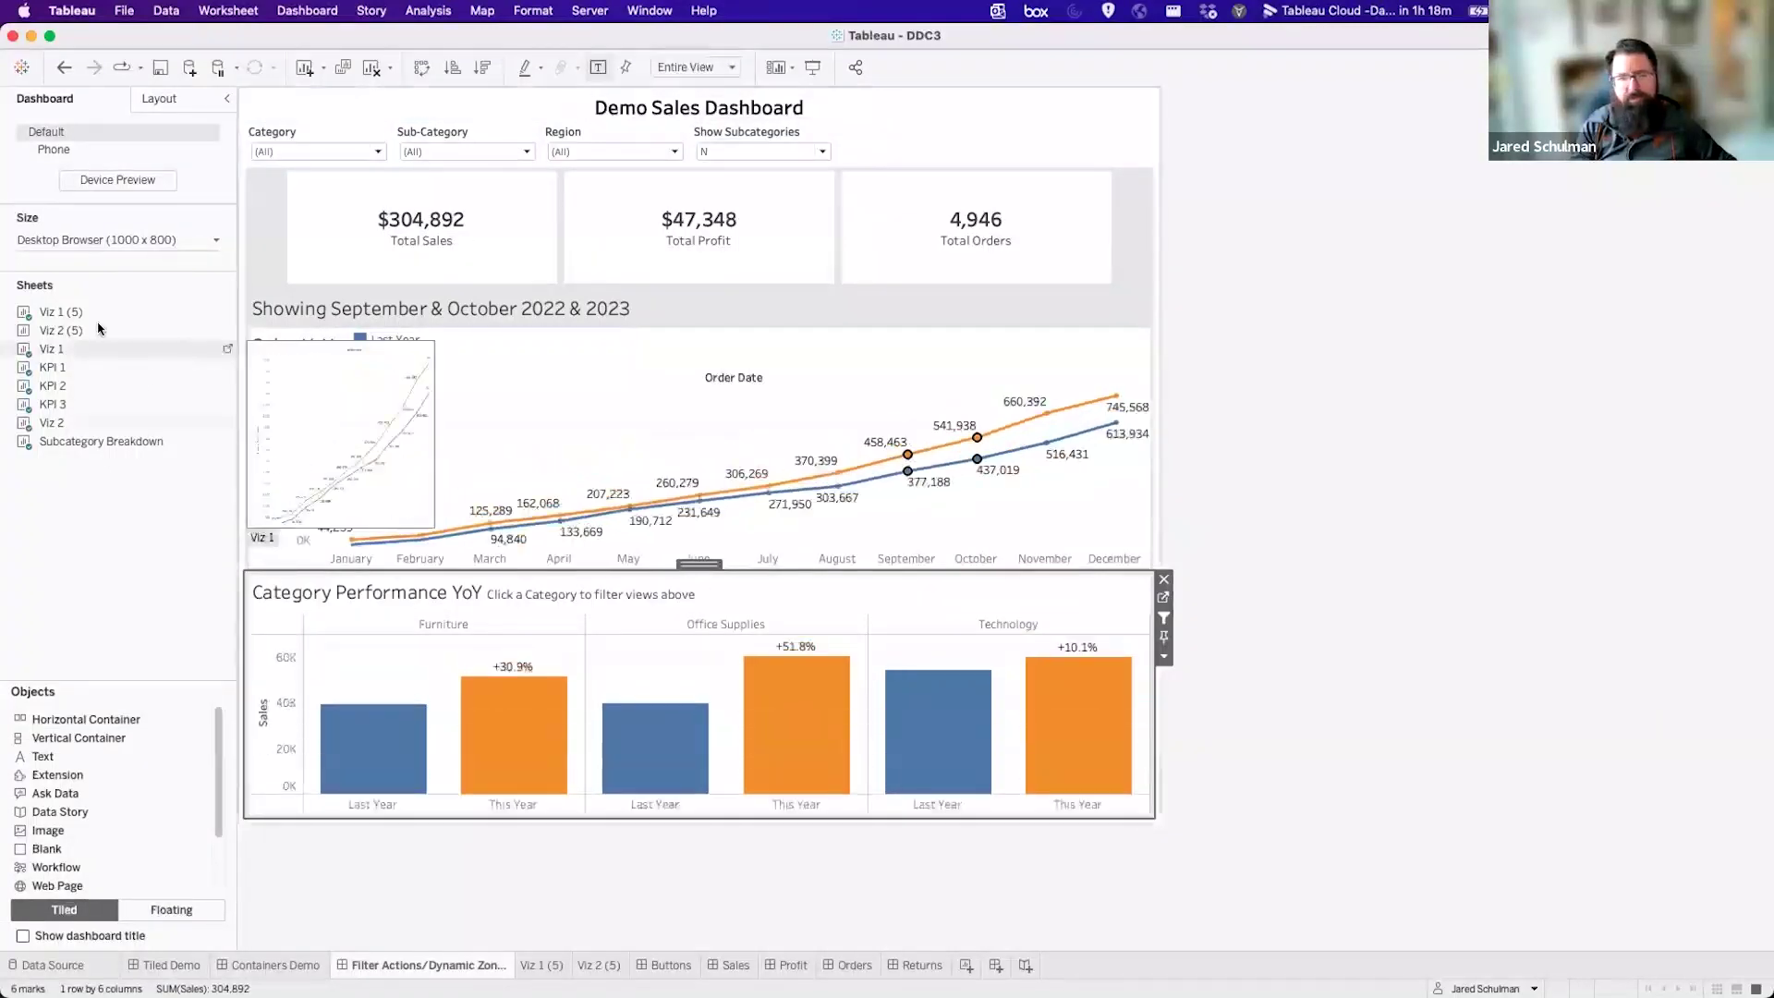
mouse_move(87, 333)
left_mouse_down()
mouse_move(474, 423)
mouse_move(986, 705)
mouse_move(1002, 697)
left_mouse_up()
right_click(985, 599)
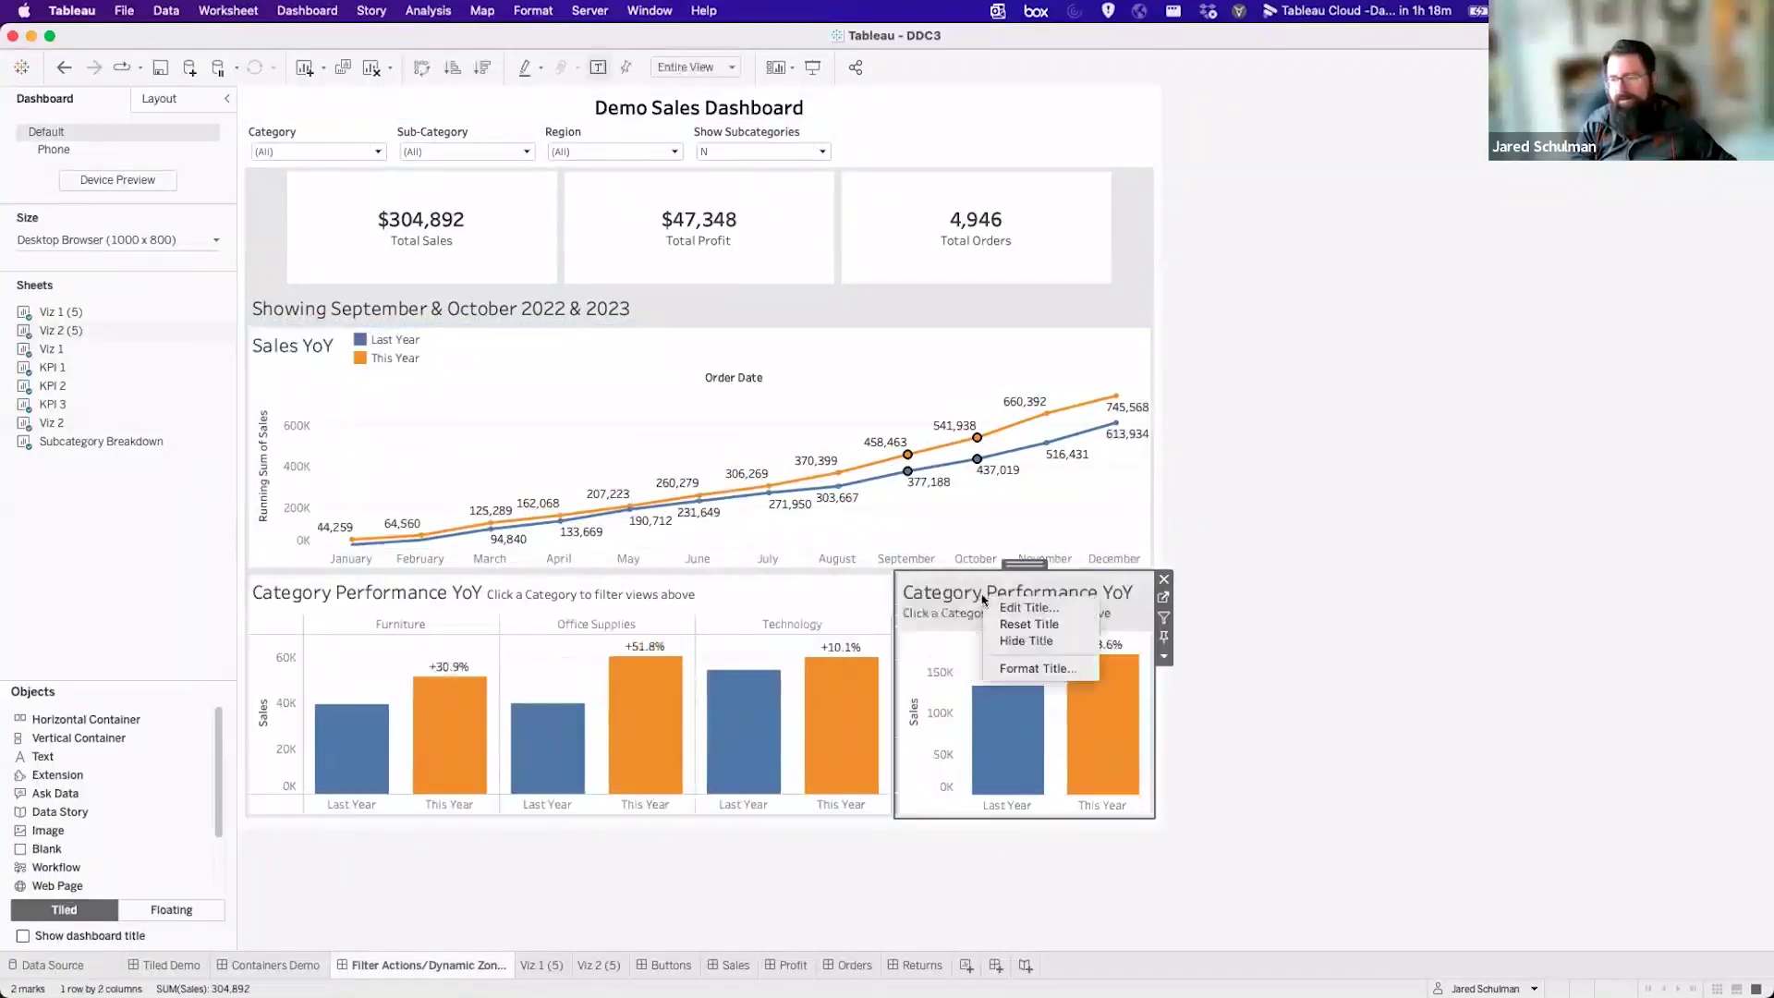
left_click(1025, 641)
left_click(1408, 761)
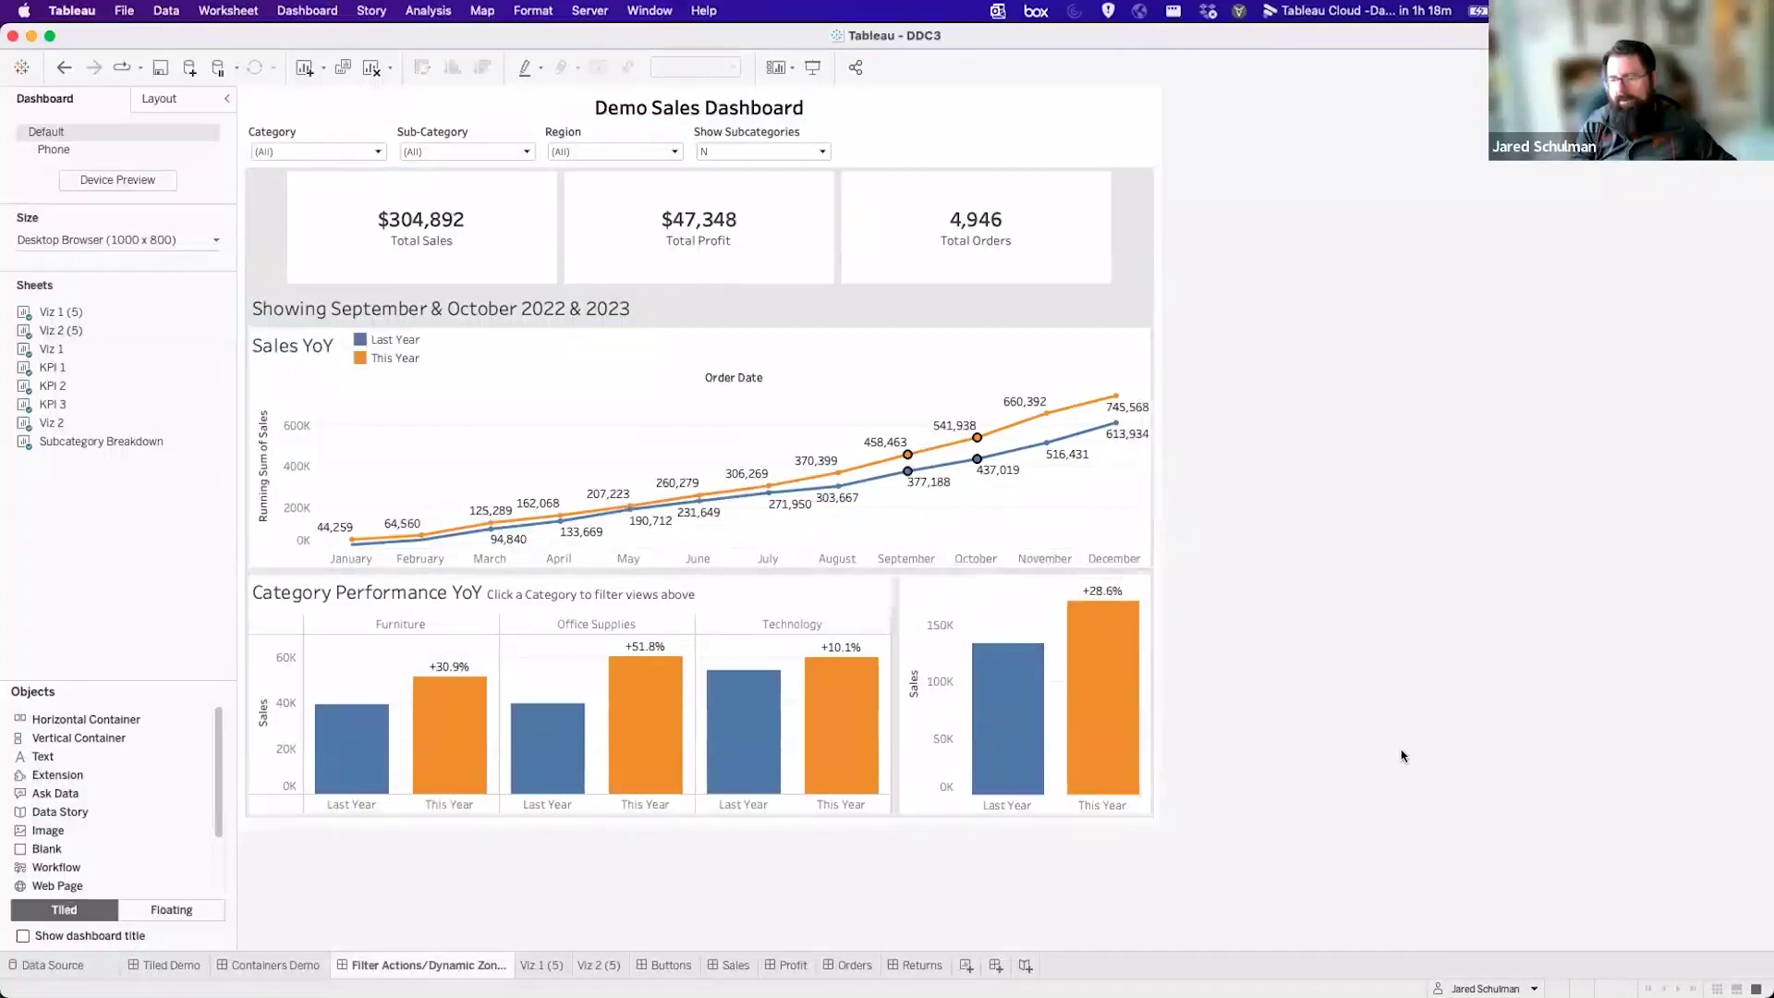
right_click(941, 713)
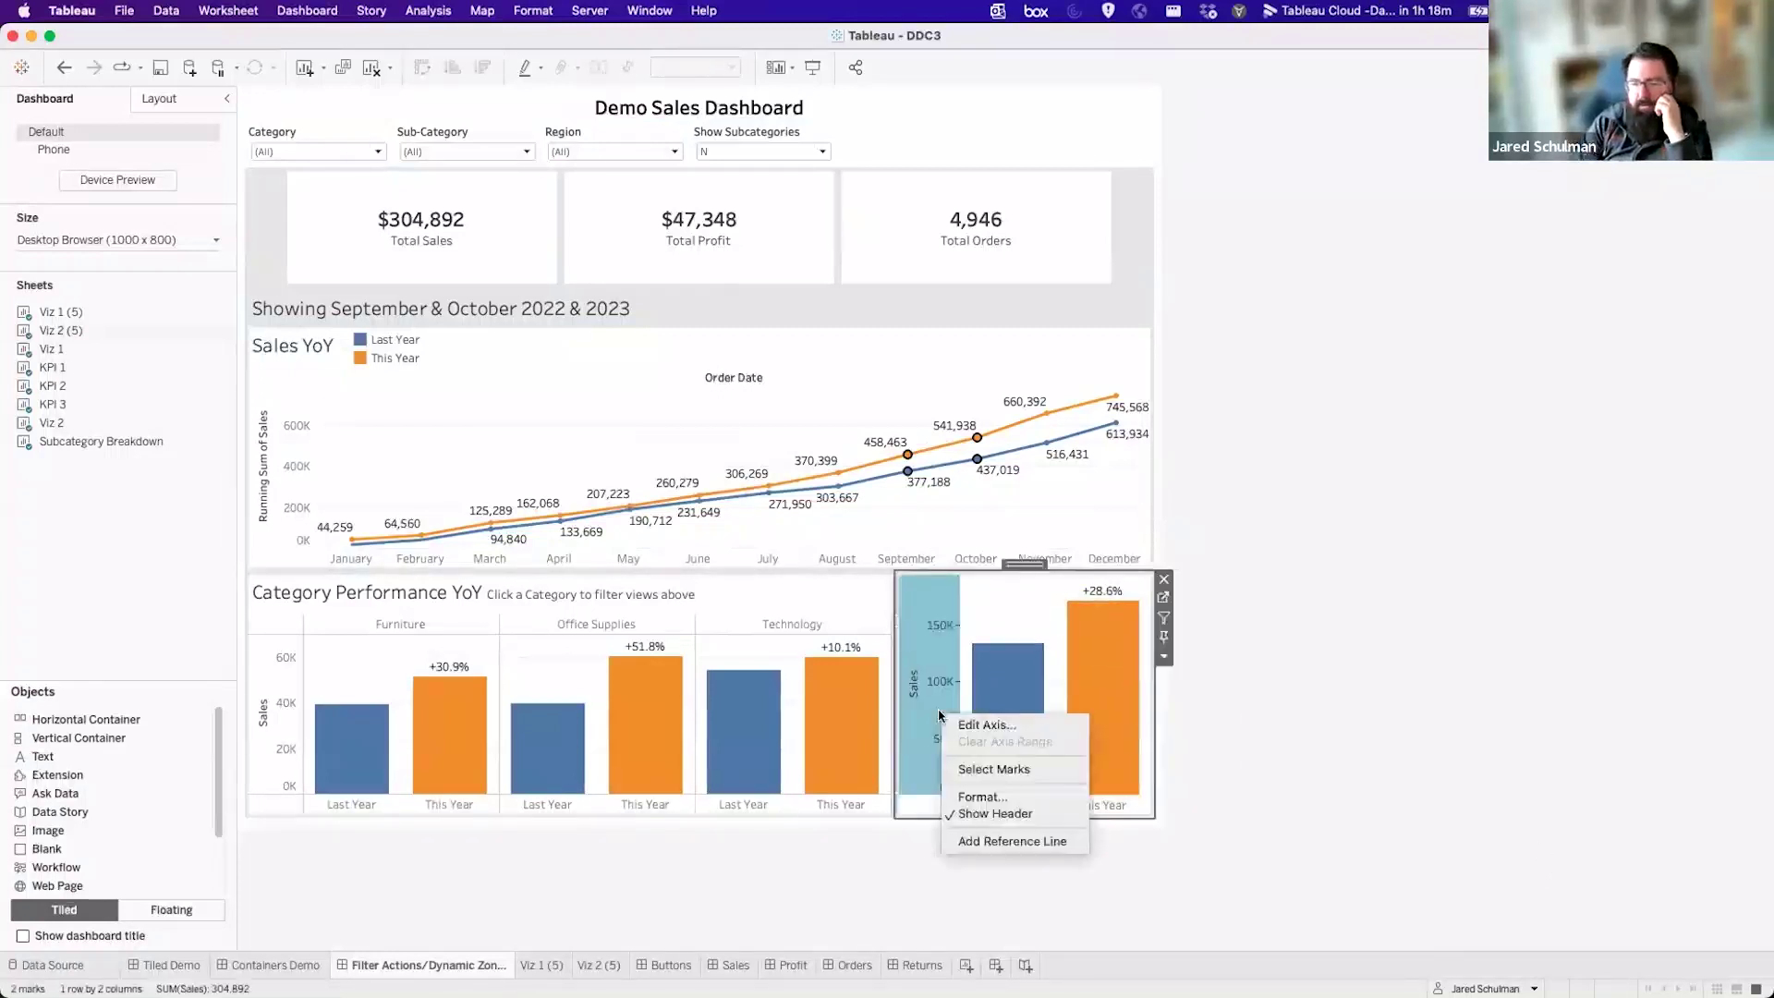
left_click(992, 814)
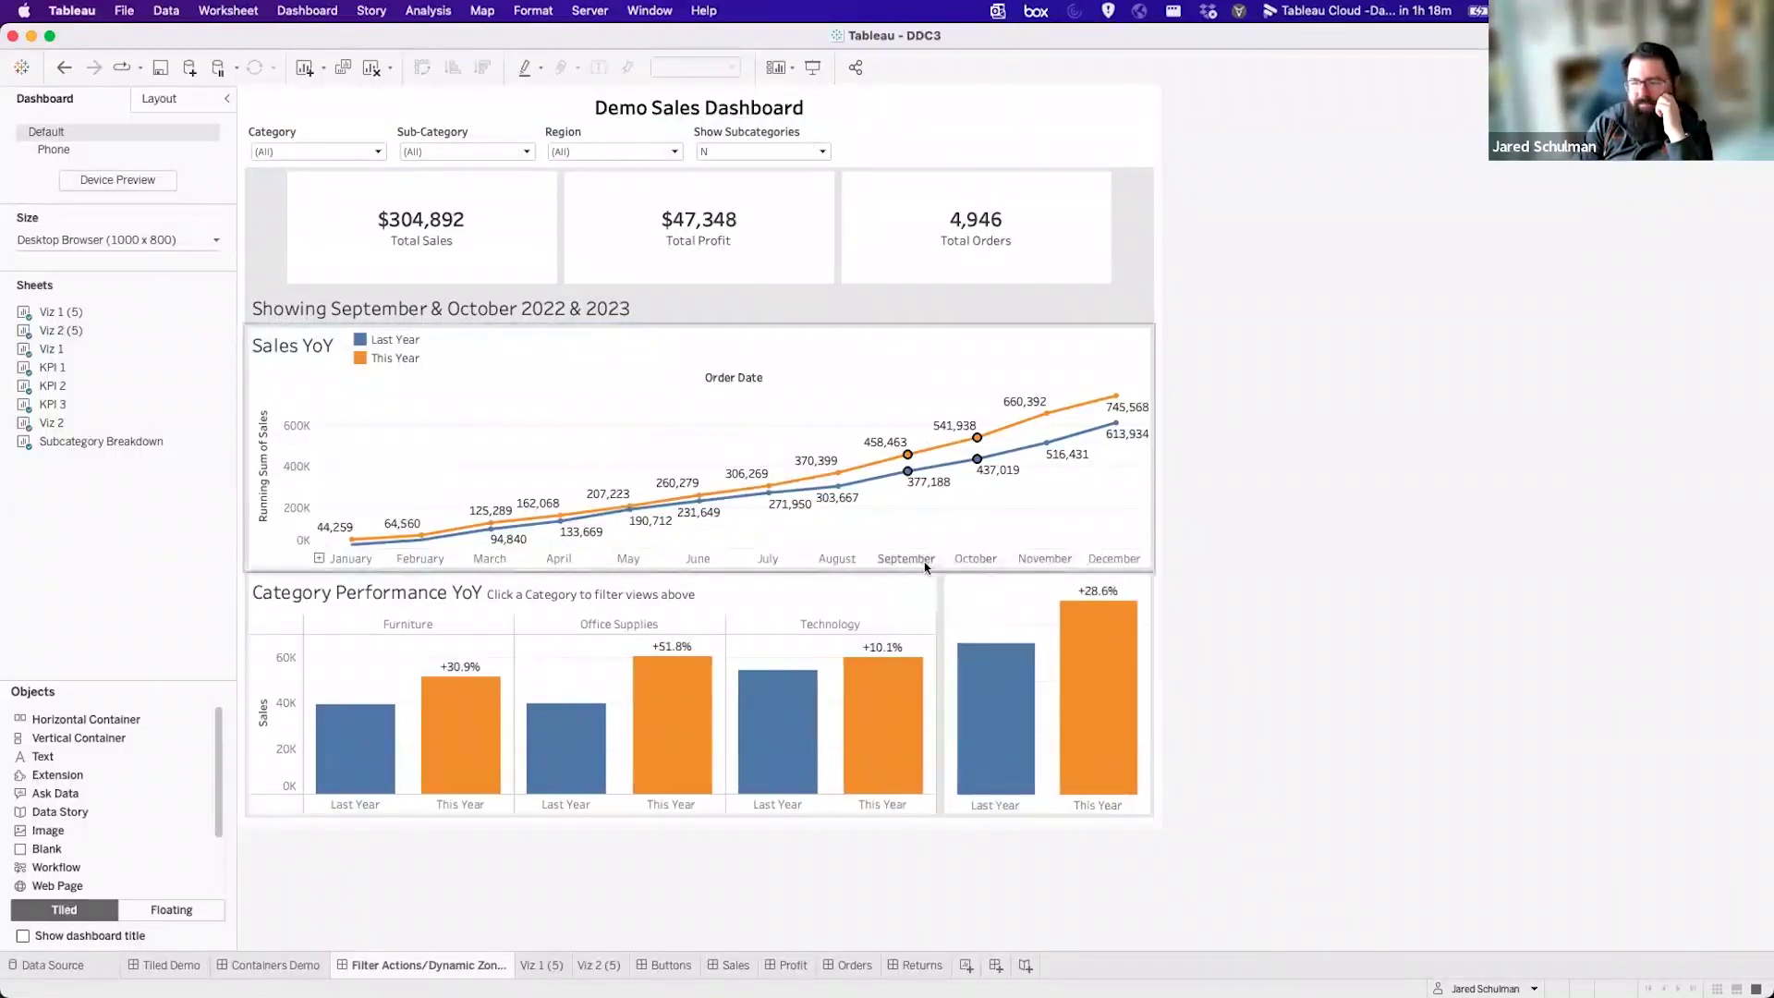
Show the title of the newly added total chart again and change its text to "Grand Total".
right_click(987, 595)
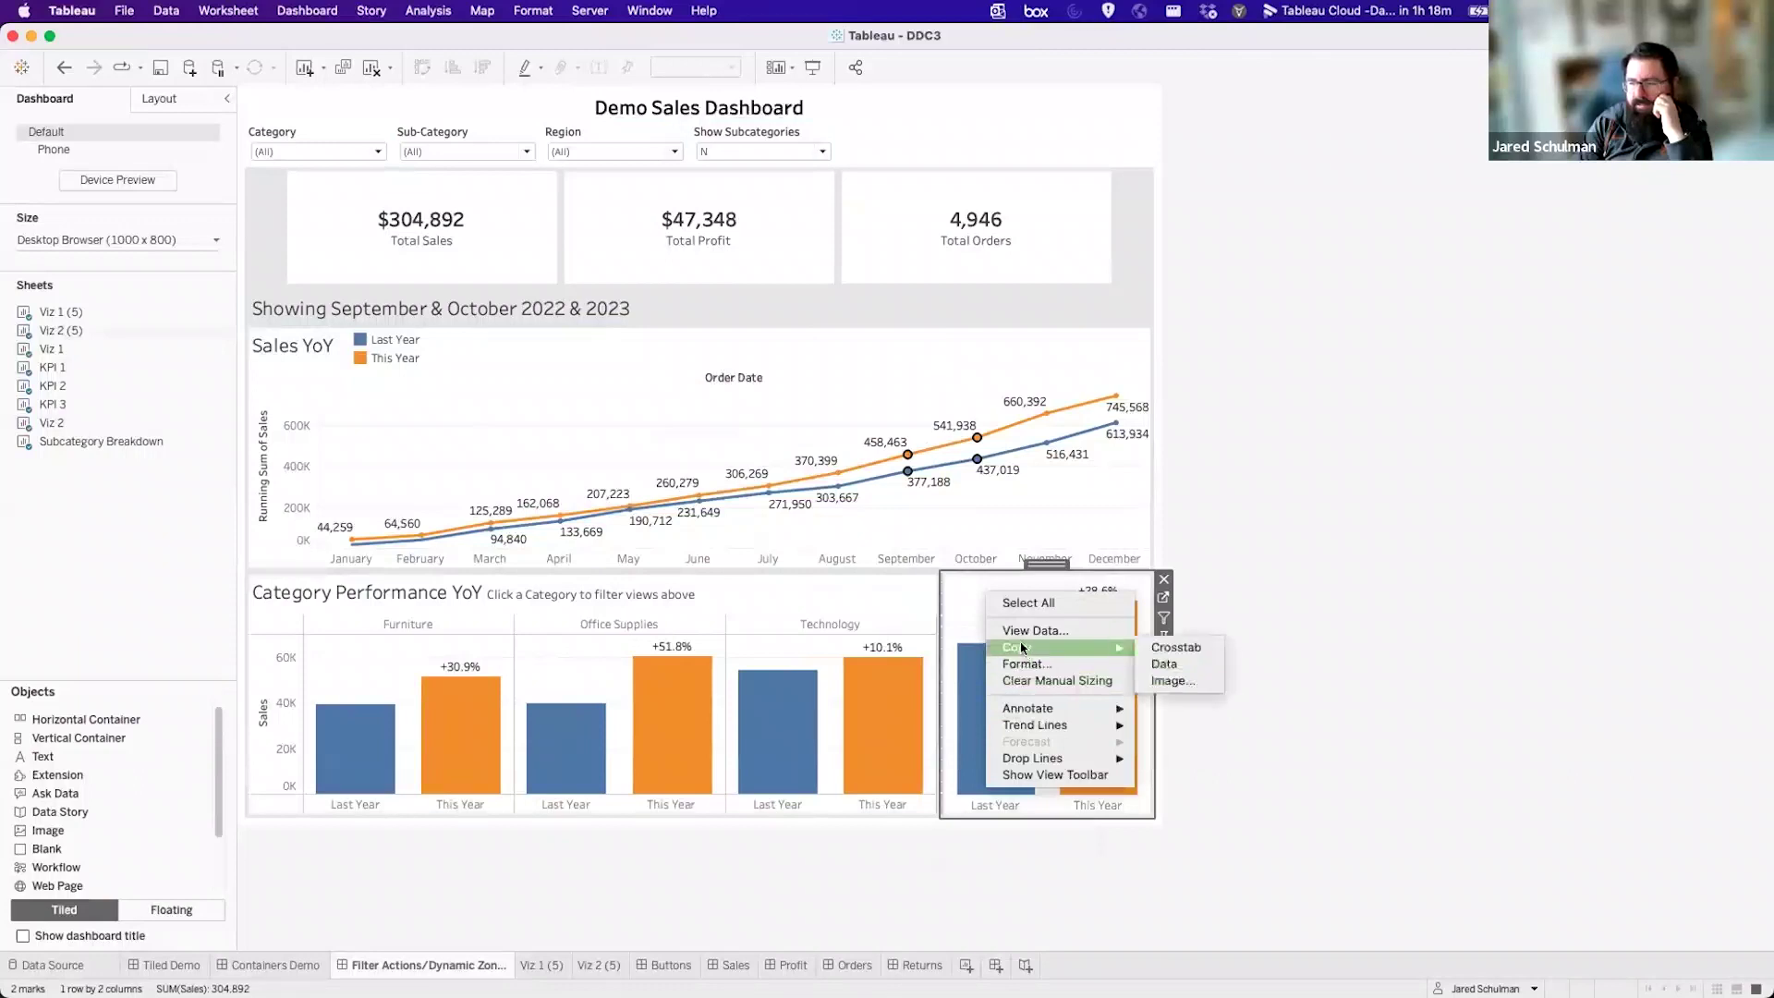
left_click(1162, 658)
left_click(1162, 656)
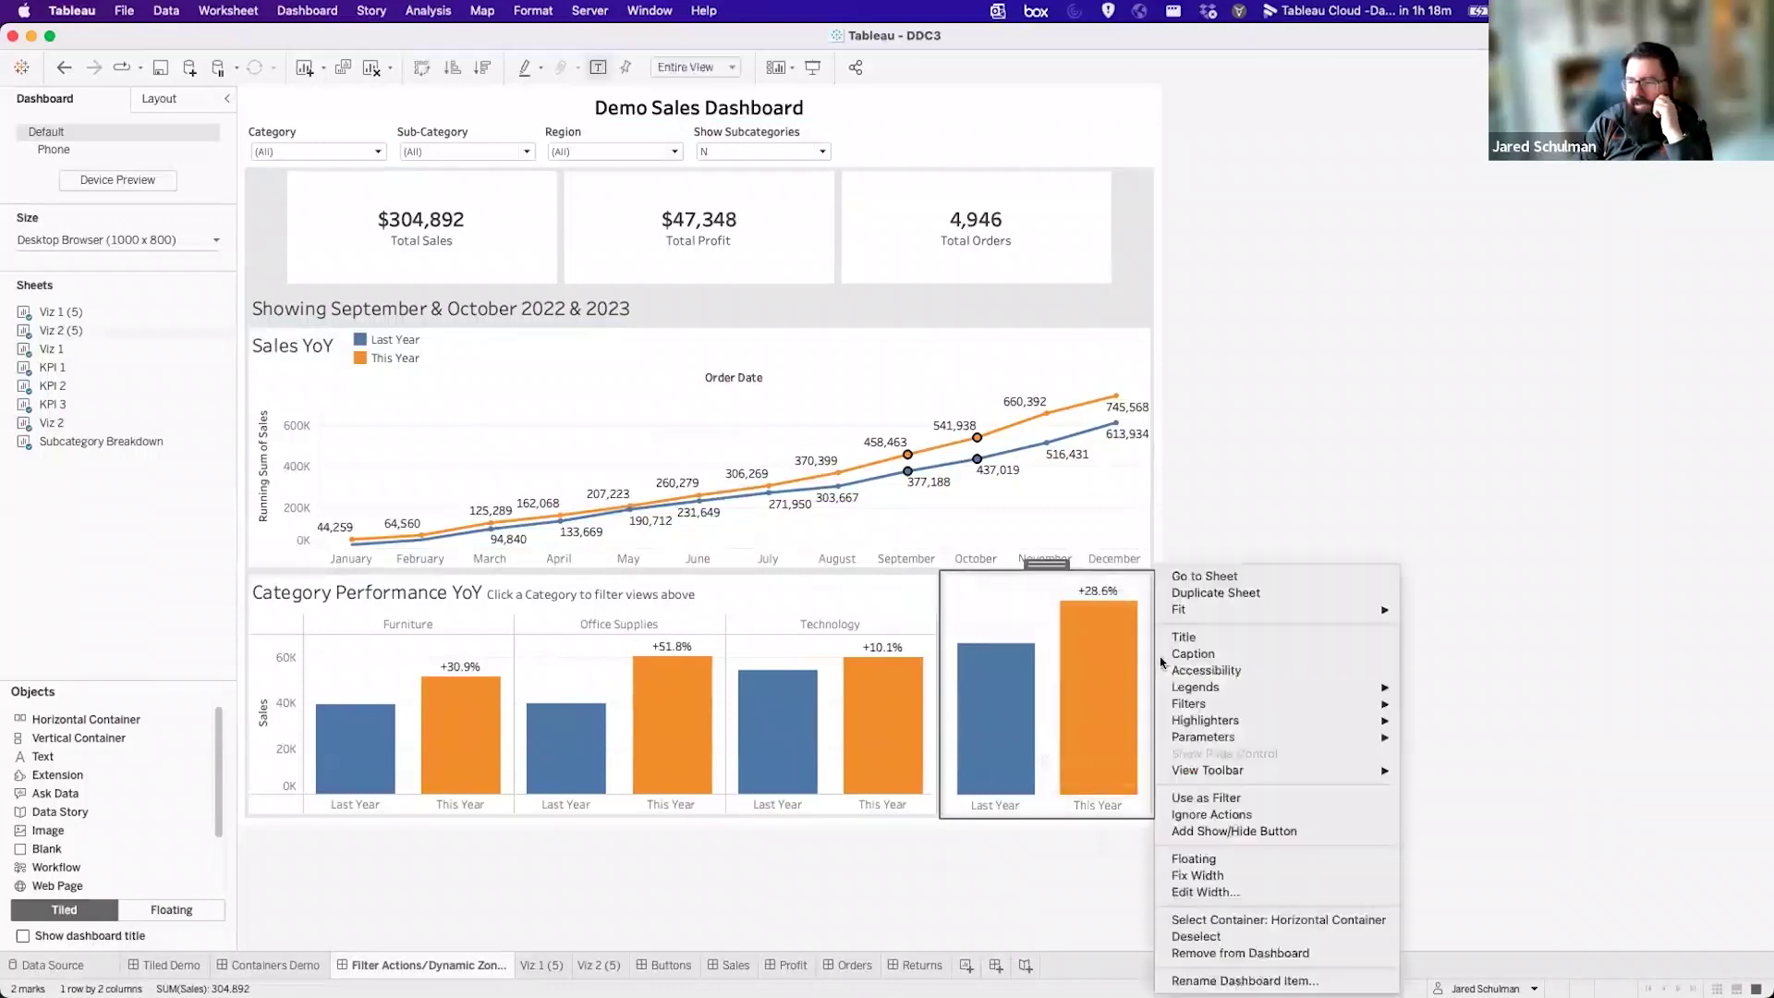
left_click(1189, 637)
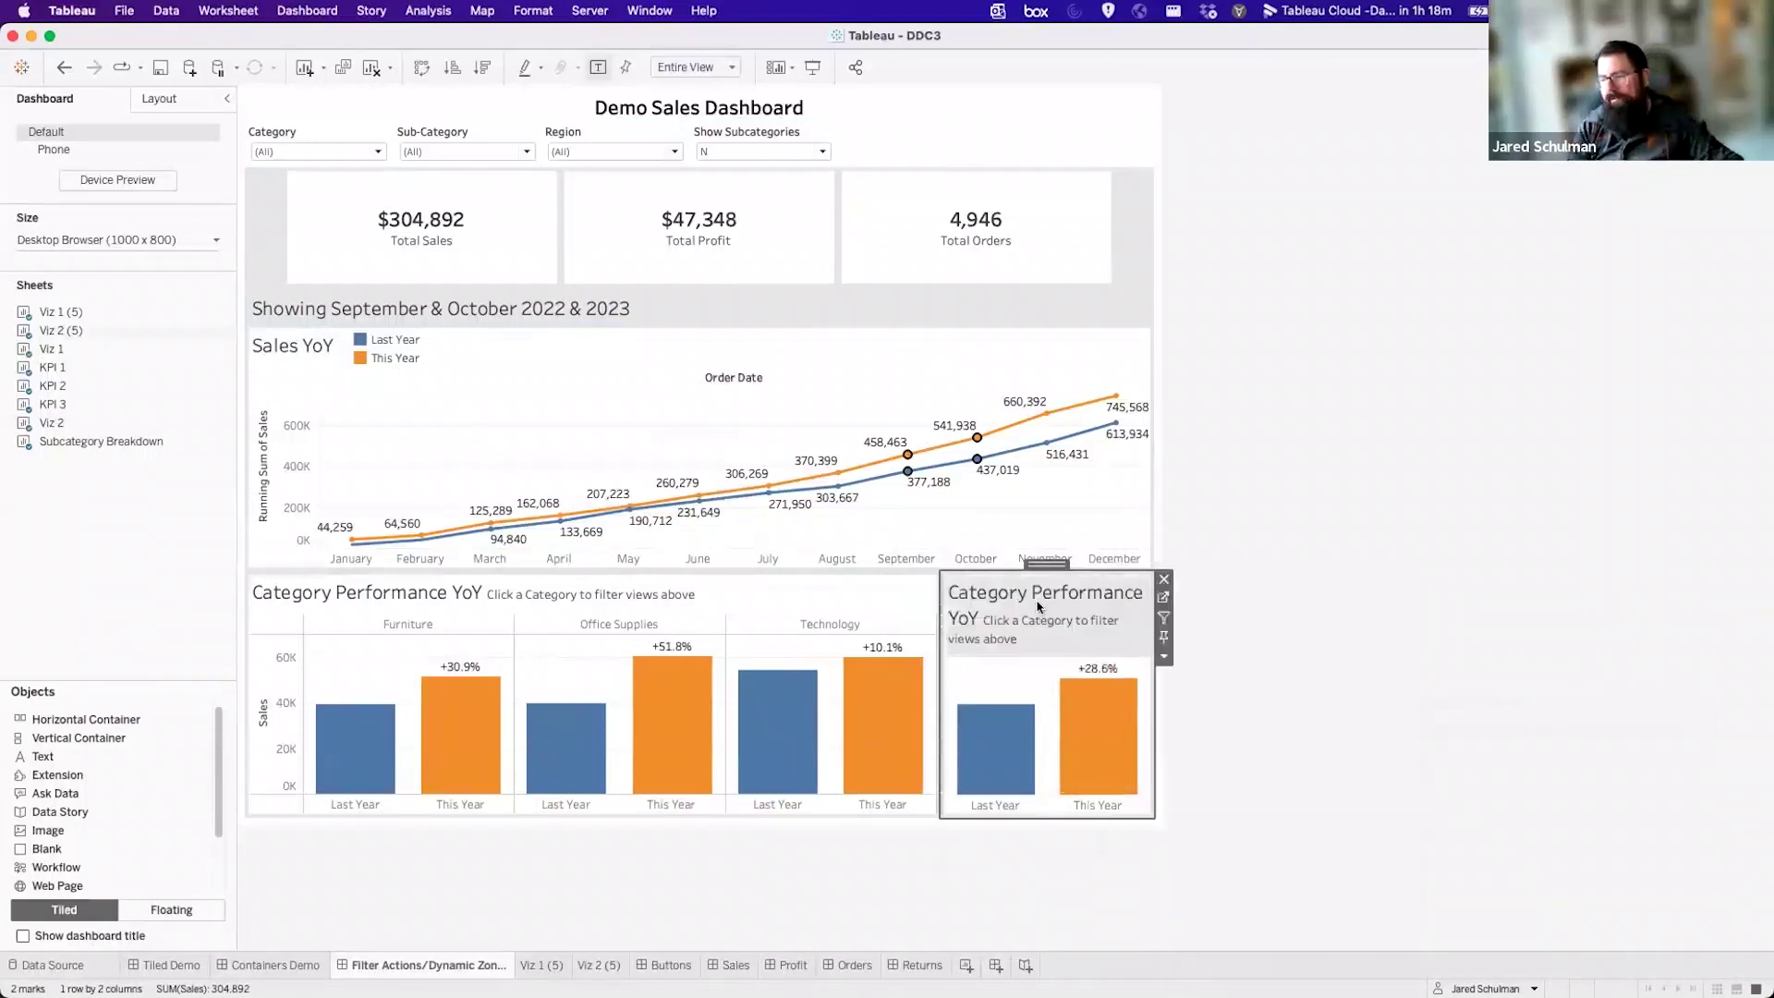
double_click(1037, 605)
key("super+a")
type("Grand Total")
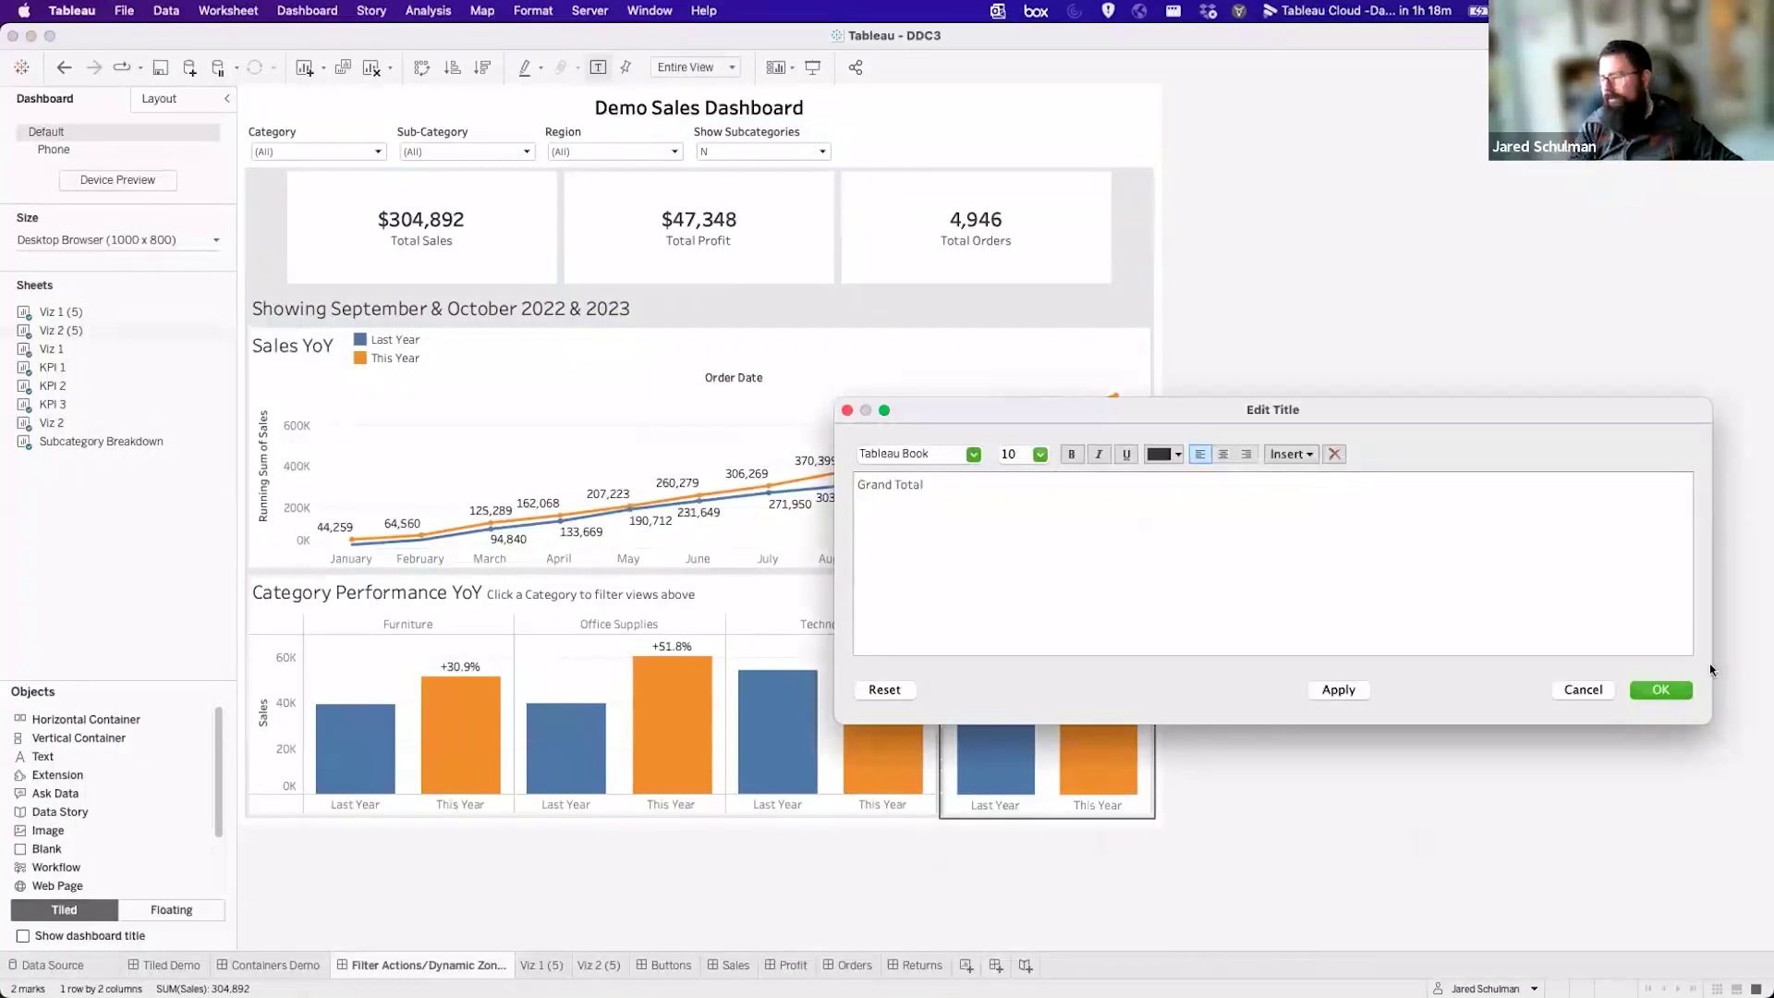
left_click(1660, 689)
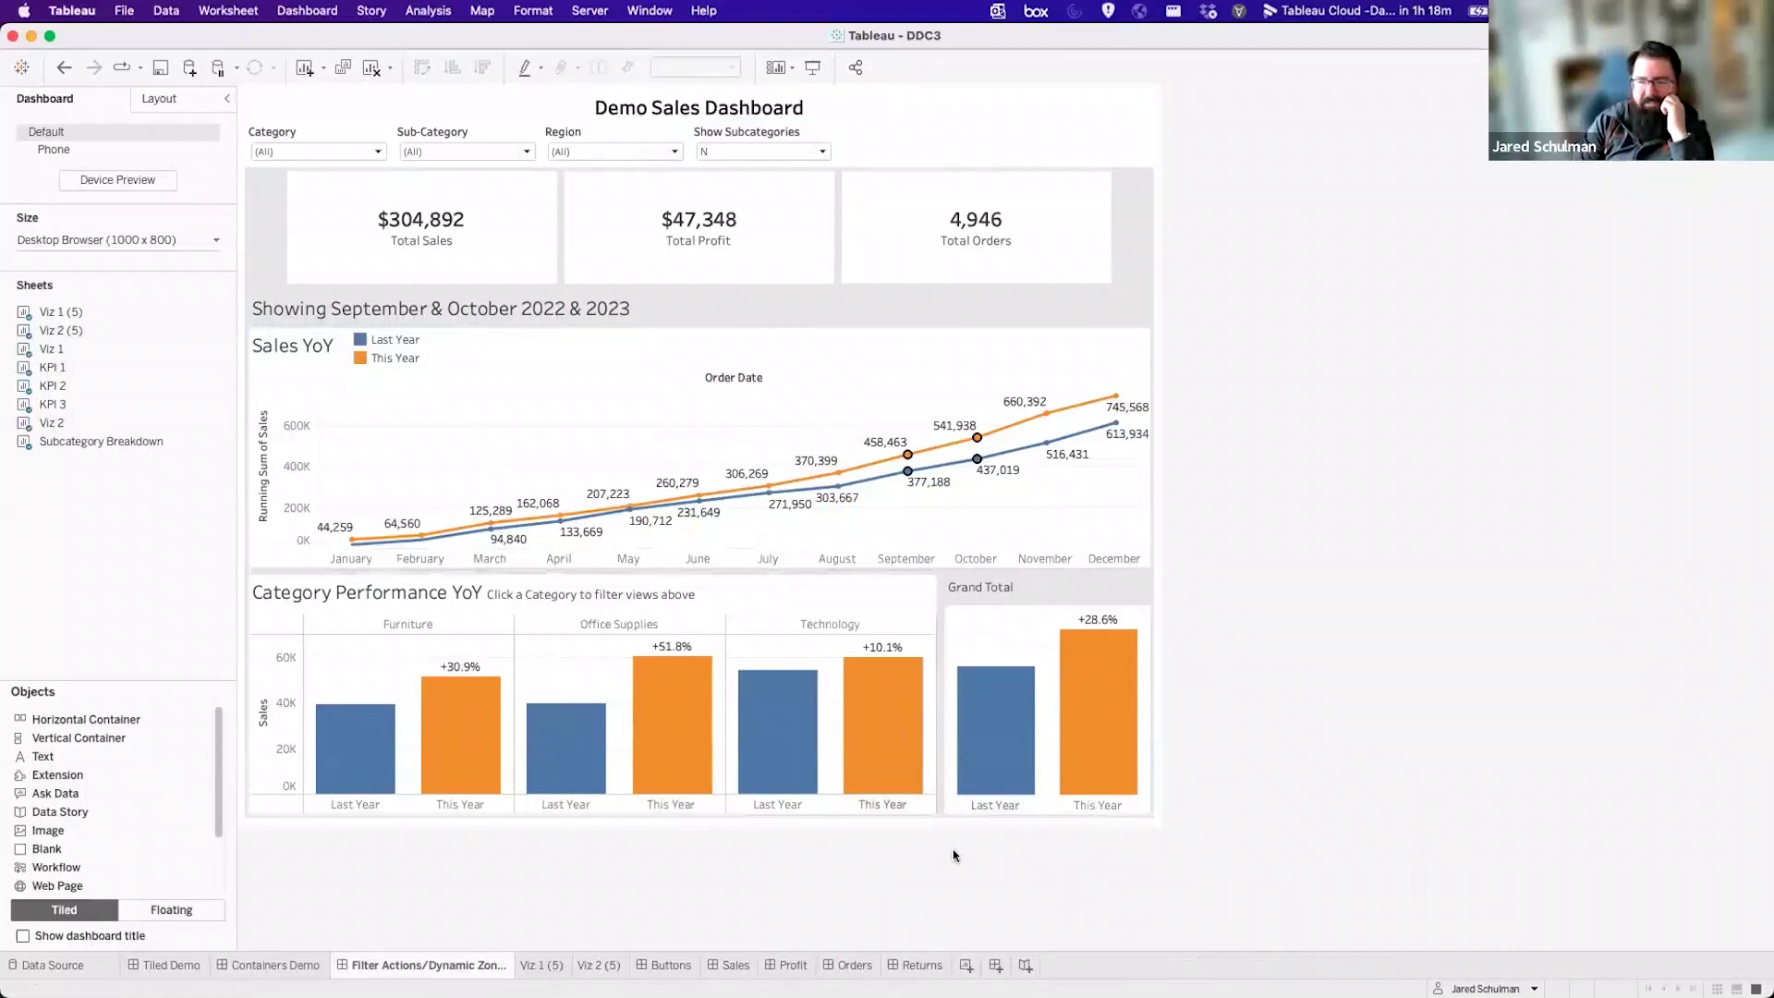
Give the Grand Total chart a white background at 100% opacity.
left_click(970, 585)
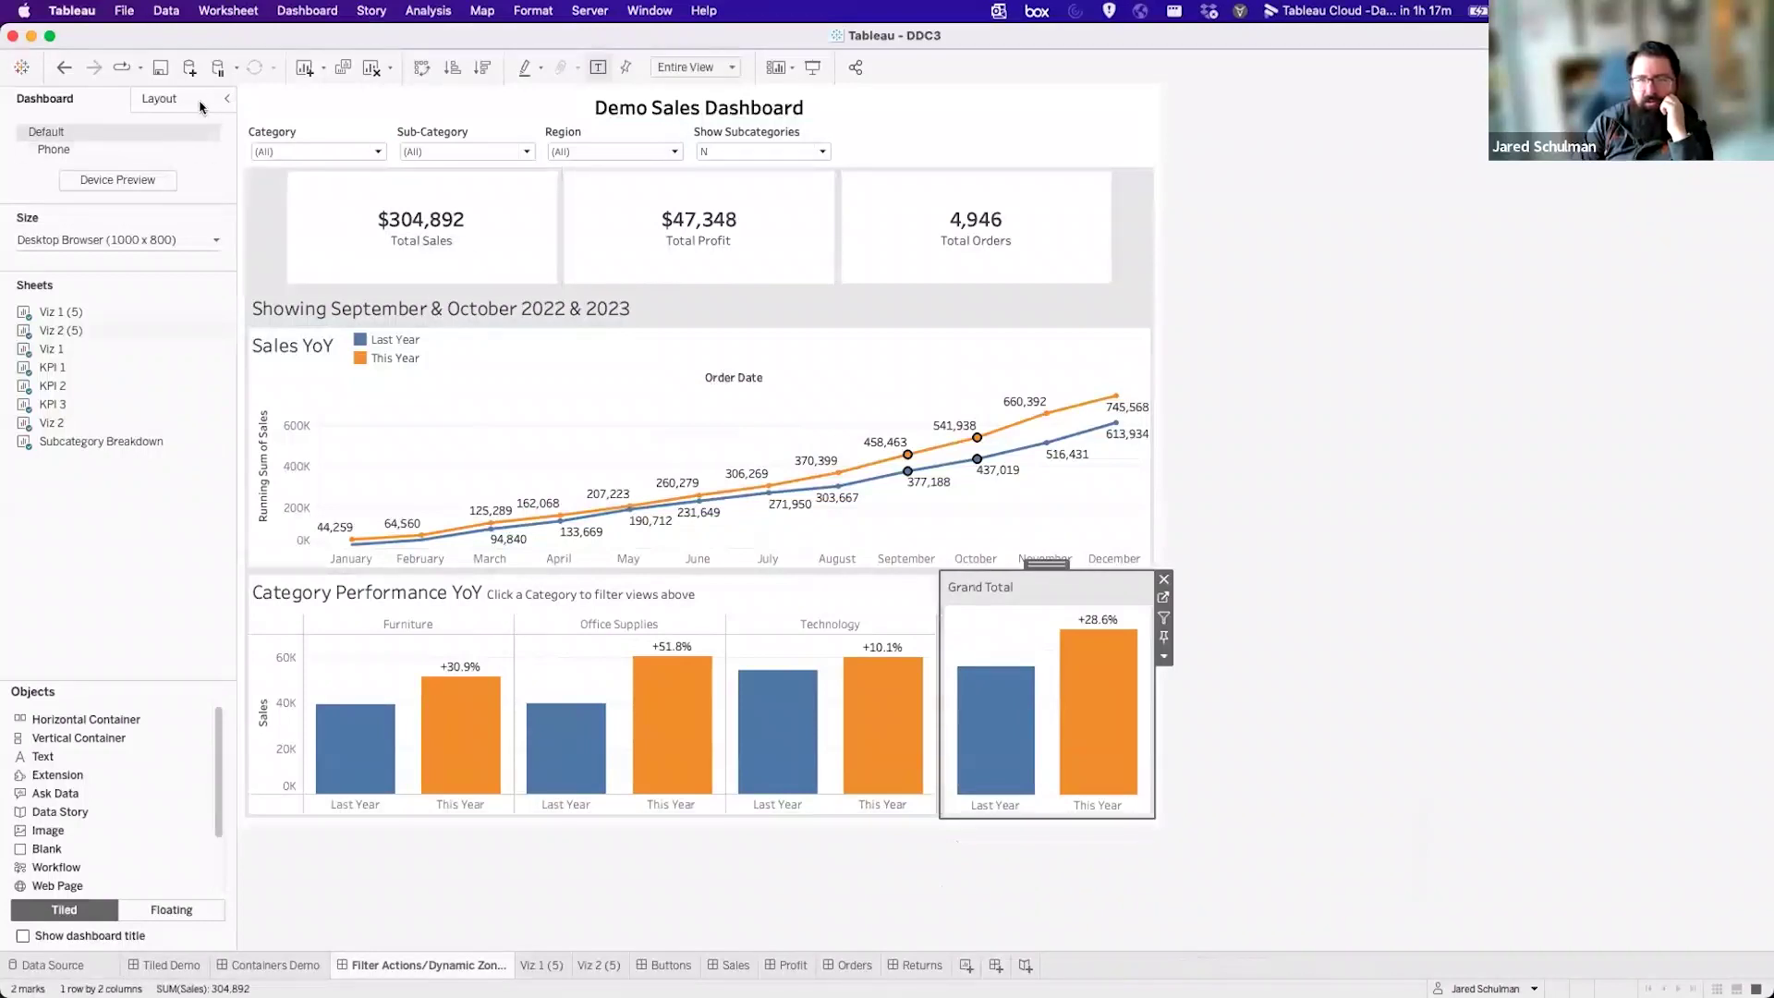
left_click(160, 99)
left_click(42, 455)
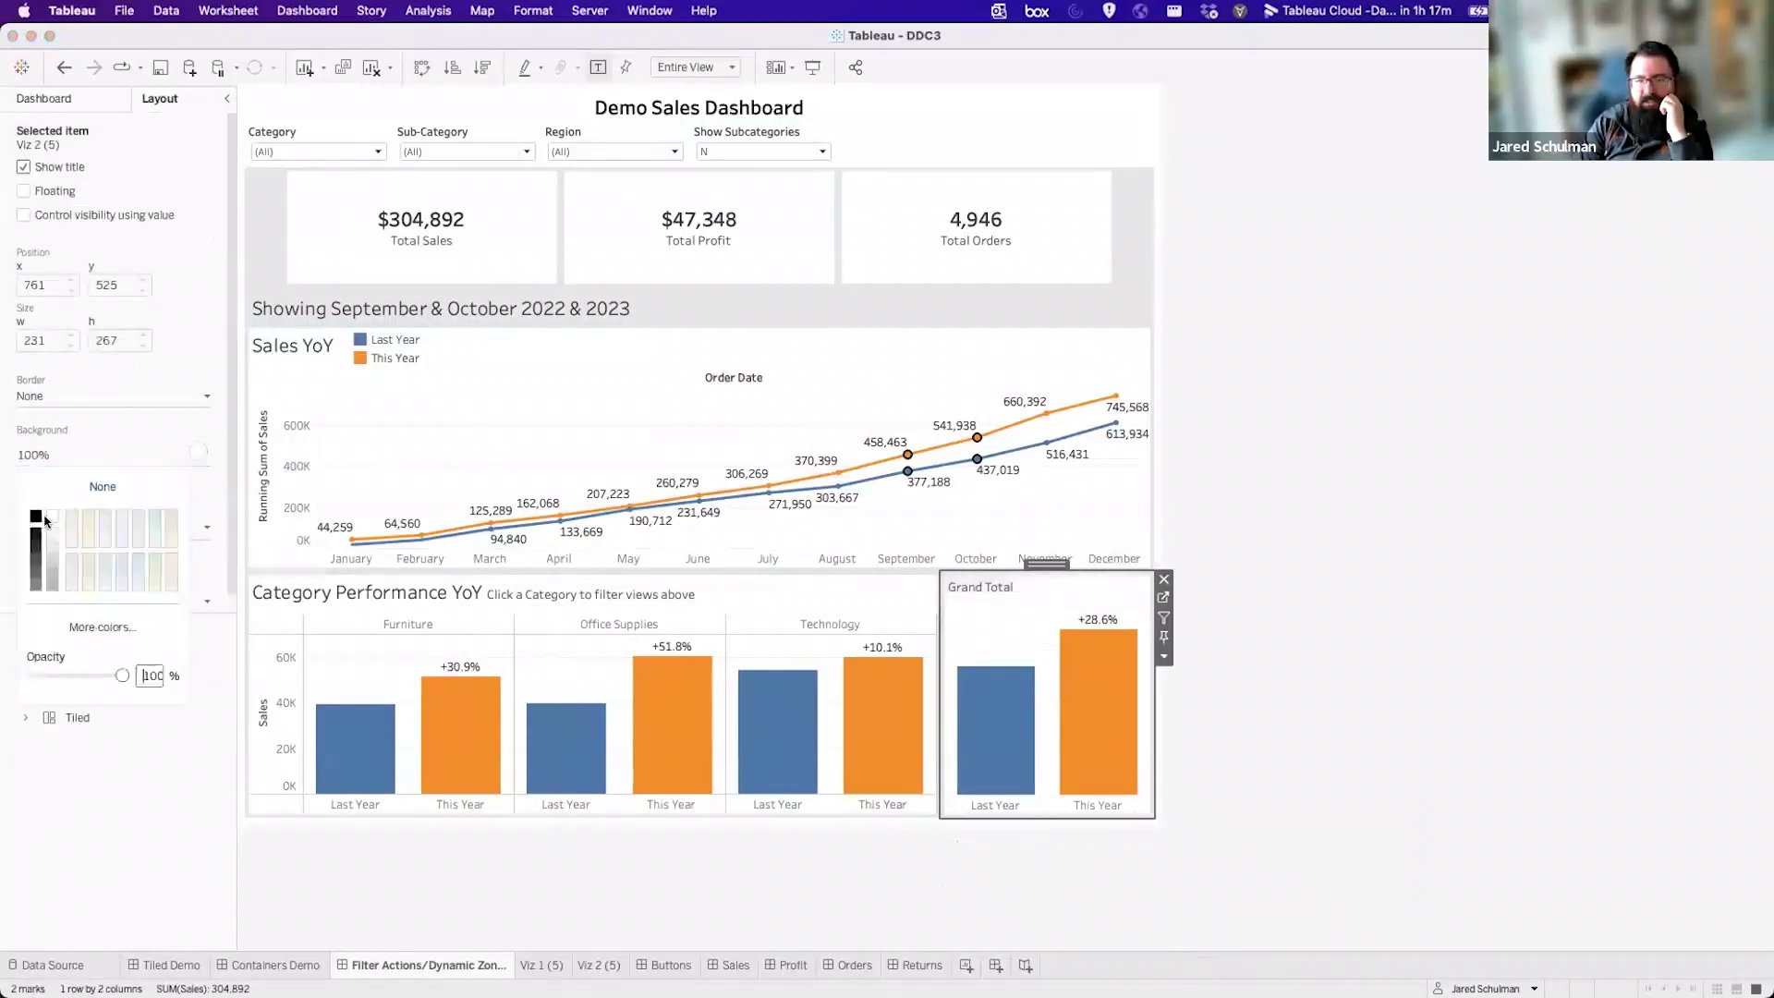
left_click(1434, 665)
Set the right outer padding of the Category Performance YoY chart to 0.
left_click(871, 681)
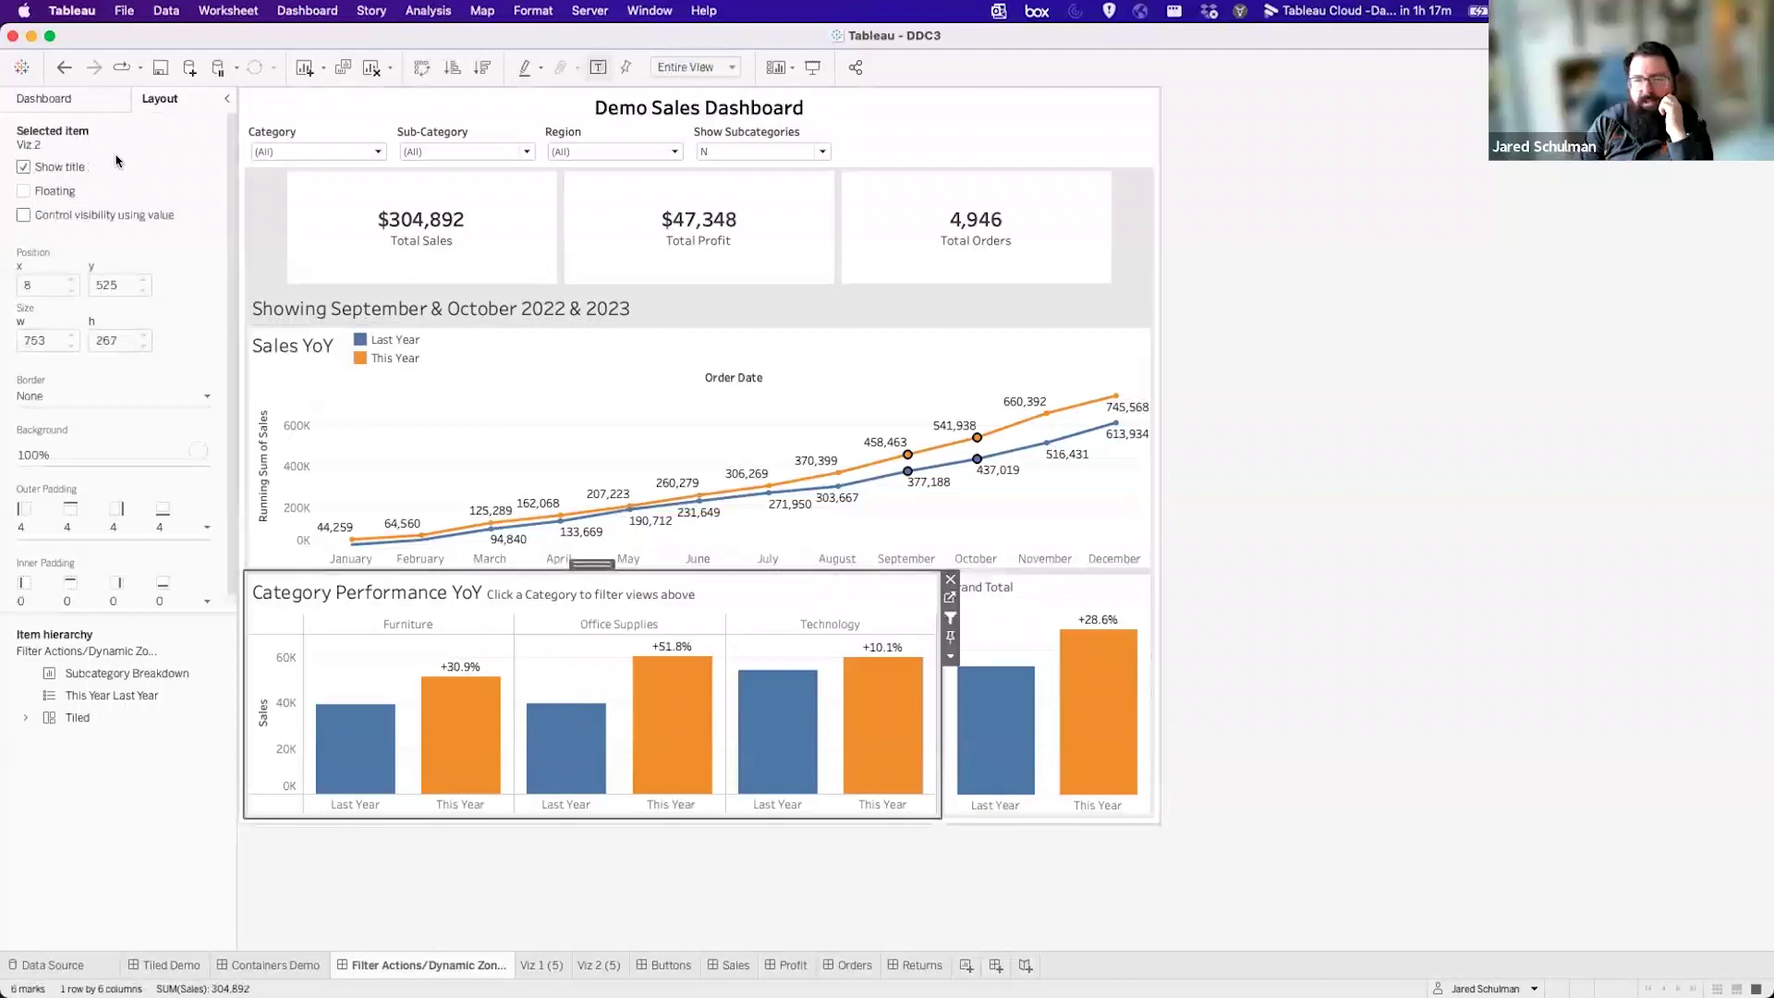
left_click(89, 537)
left_click(170, 635)
type("0")
key("Return")
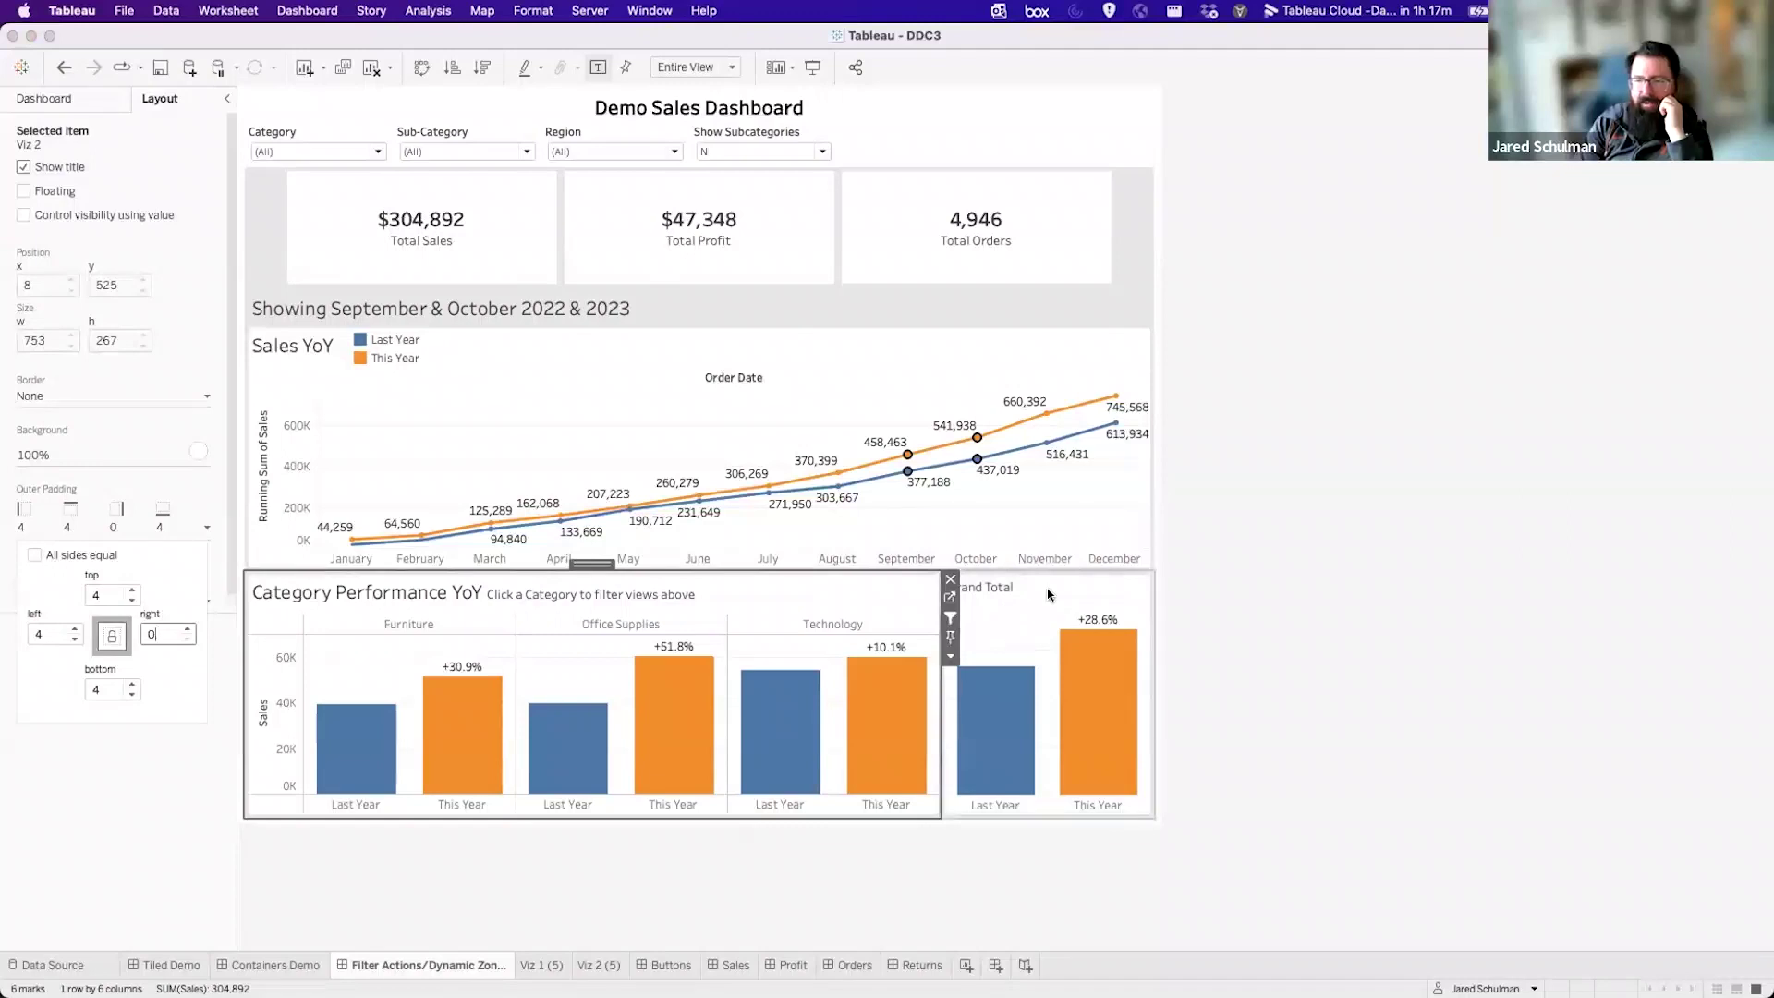
Set the left outer padding of the Grand Total chart to 0.
left_click(1049, 594)
left_click(145, 536)
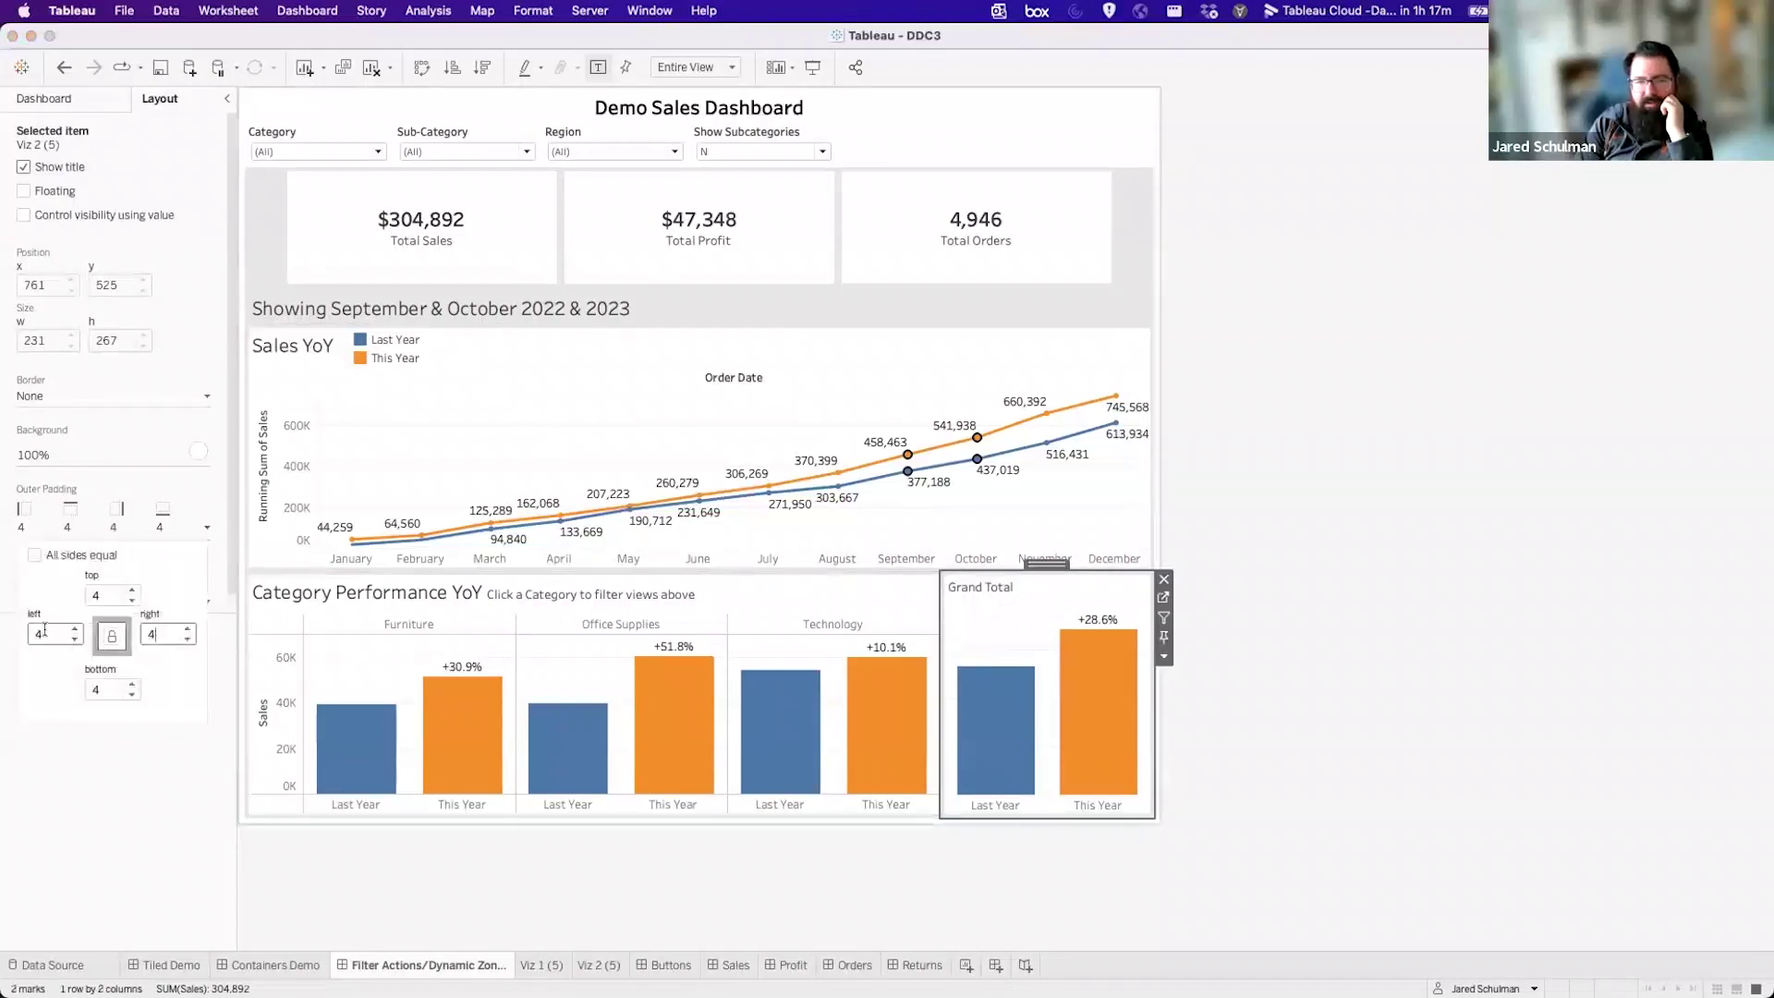
type("0")
key("Return")
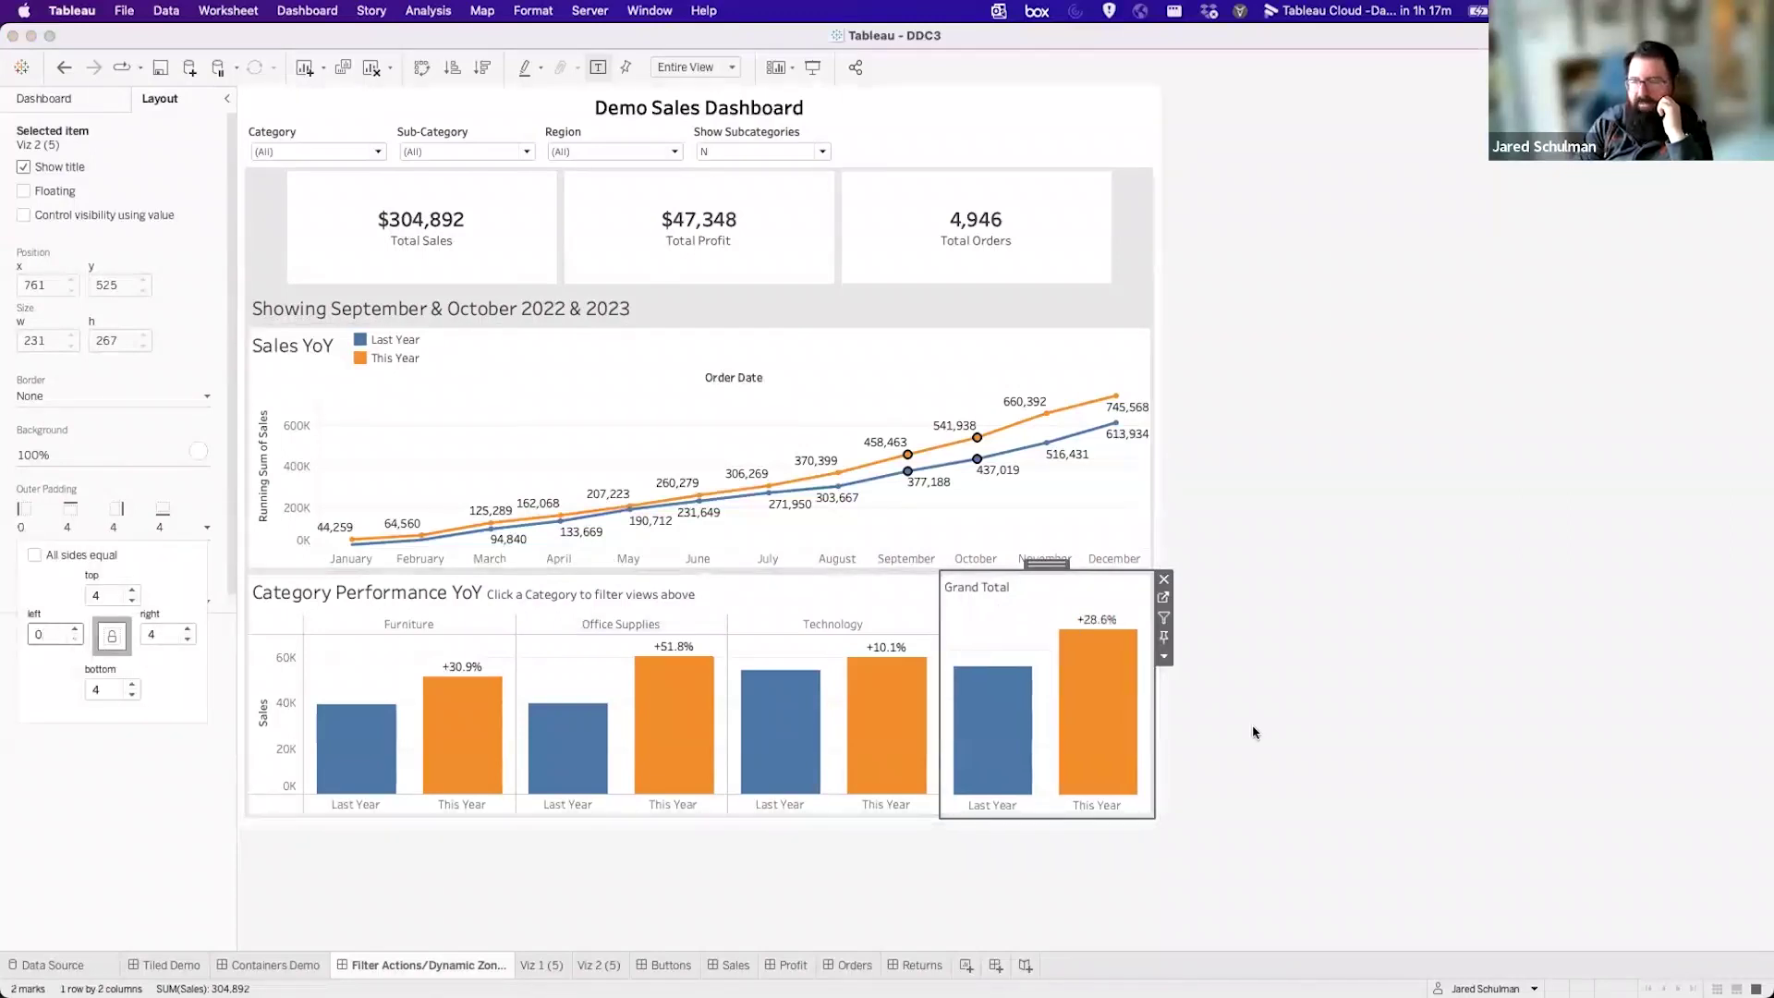
left_click(1262, 730)
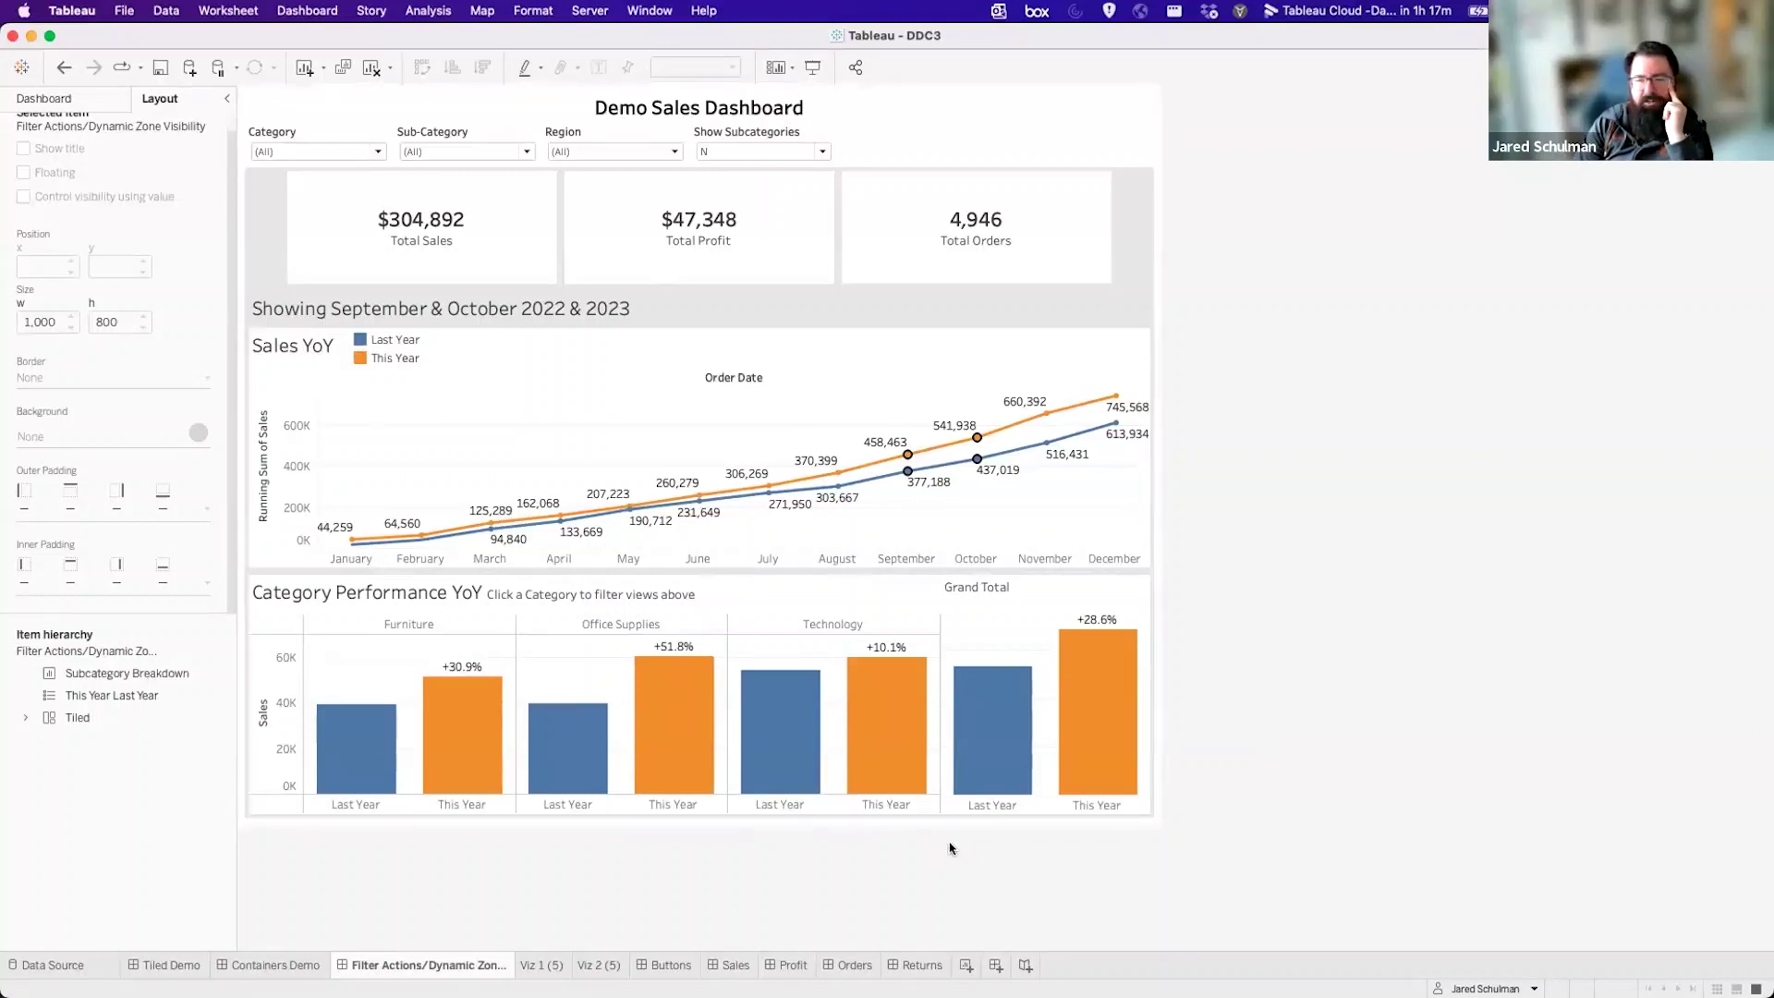
Compare the outer padding of the Category Performance YoY chart with that of the Grand Total chart.
left_click(872, 605)
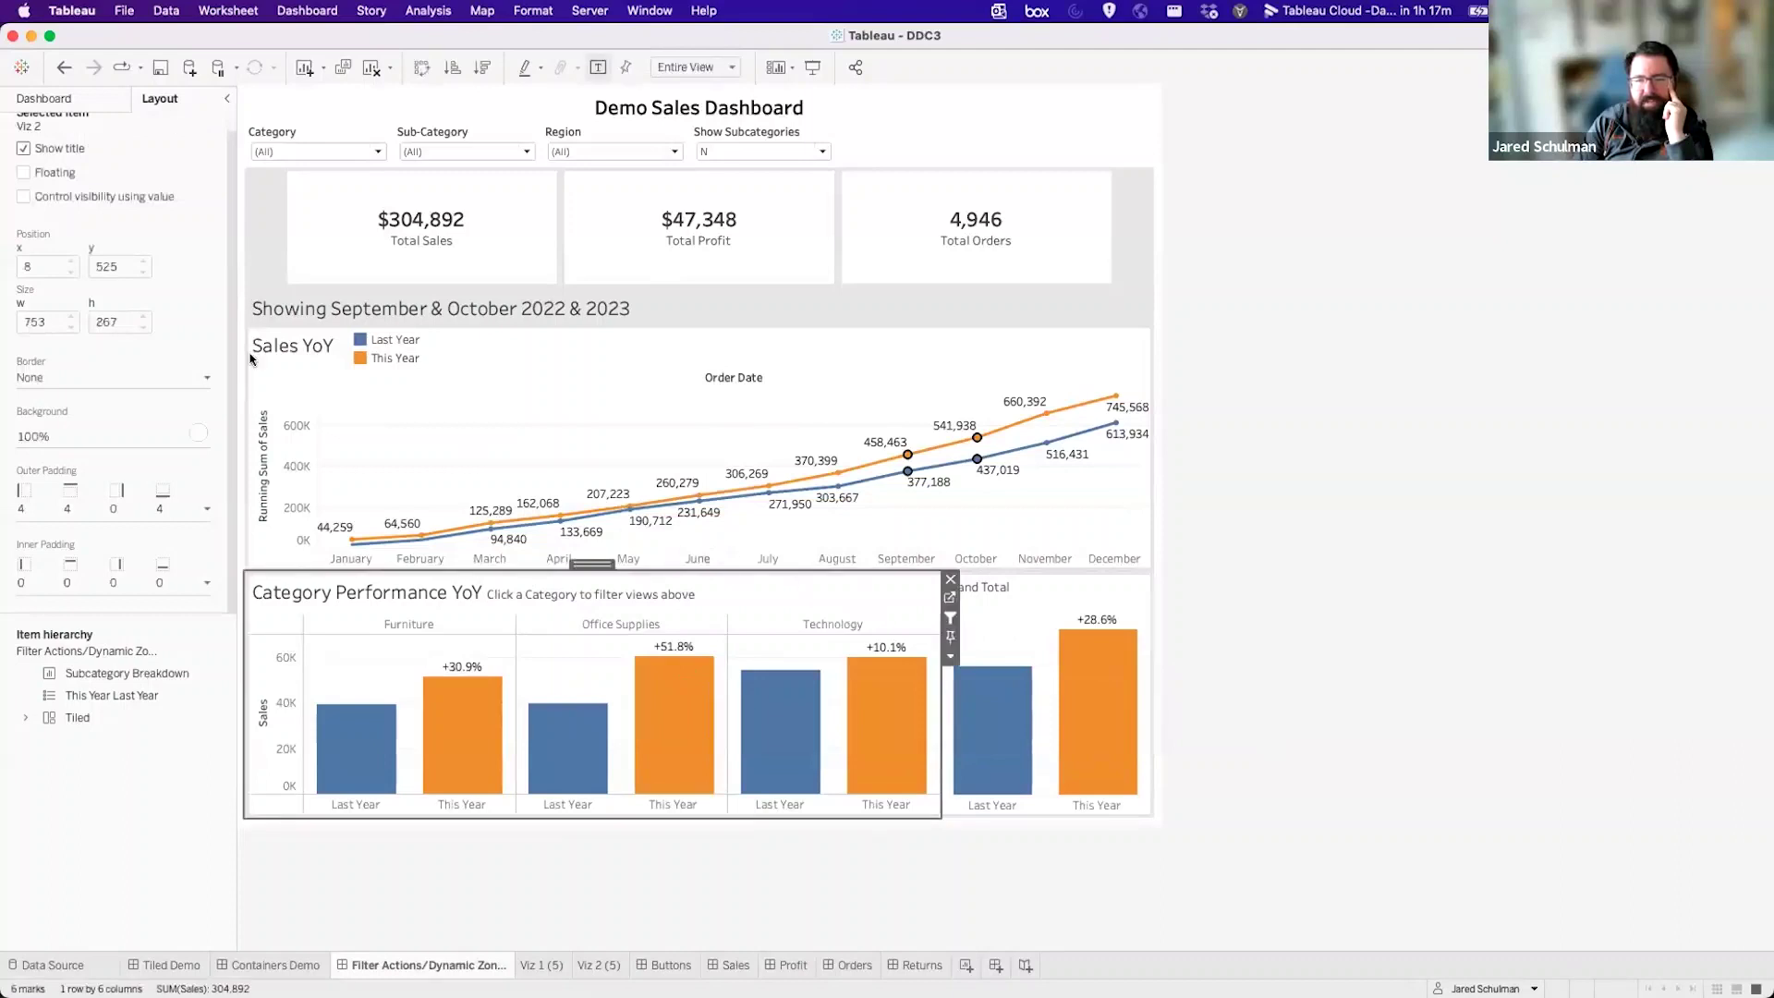
left_click(1012, 601)
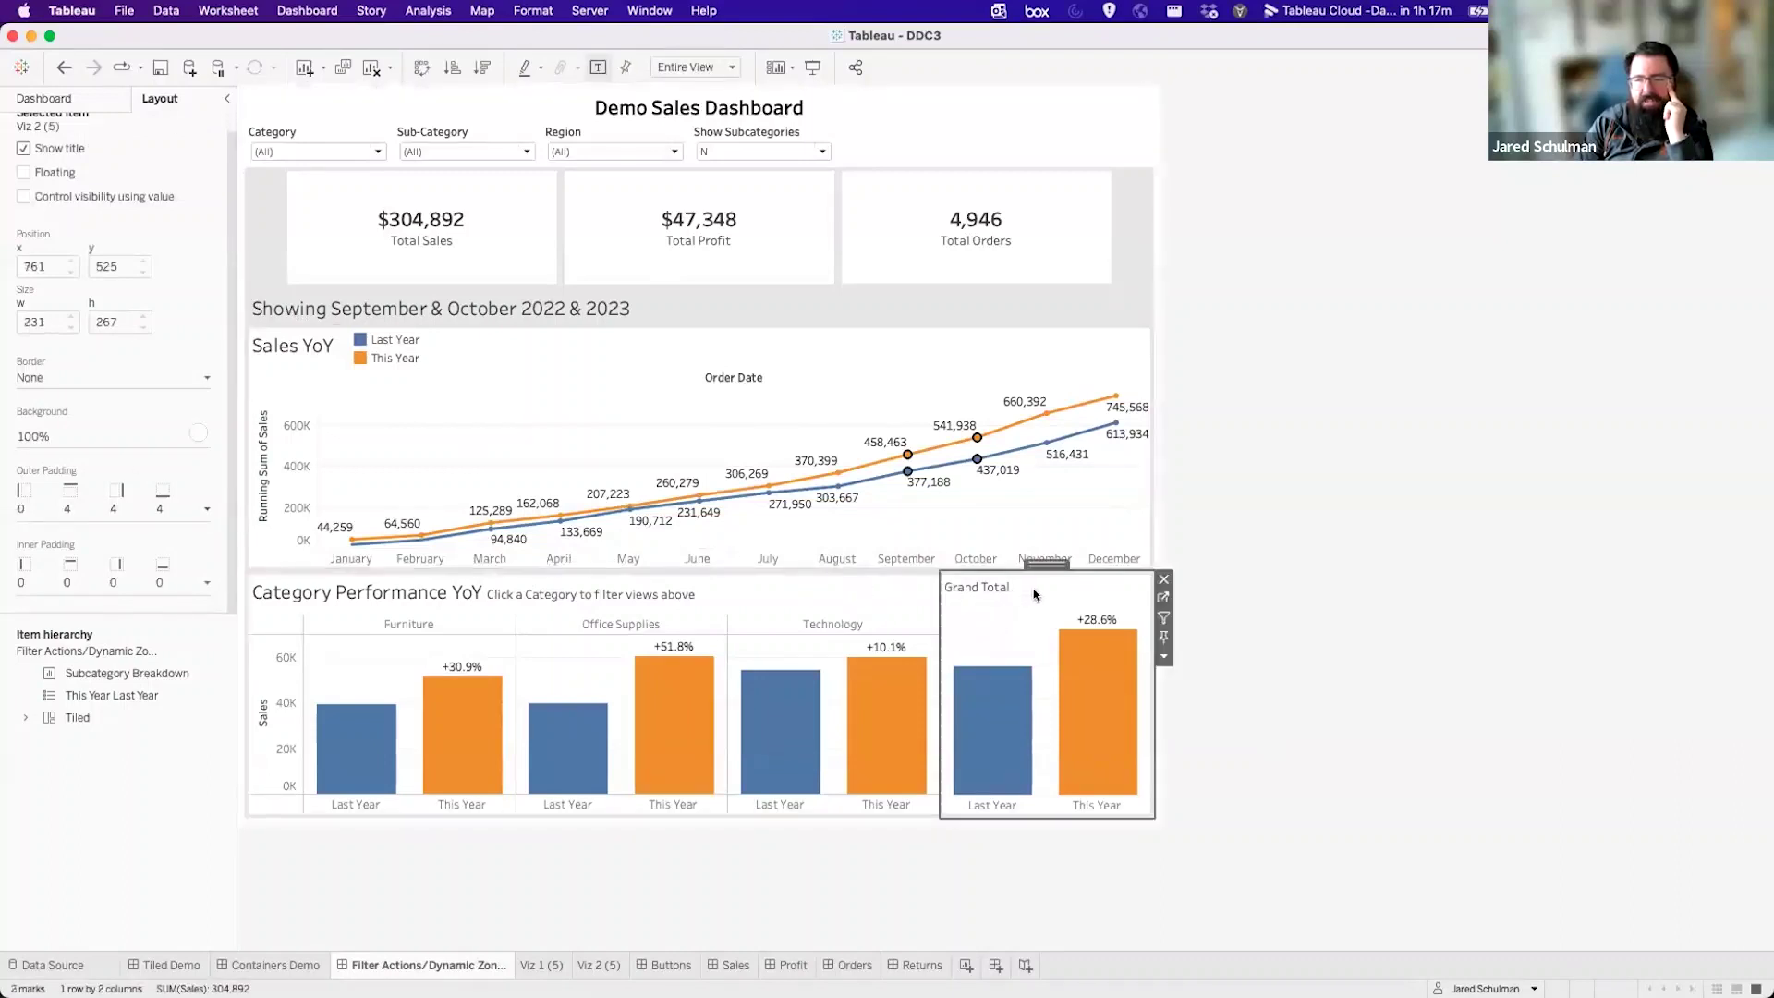
left_click(1393, 625)
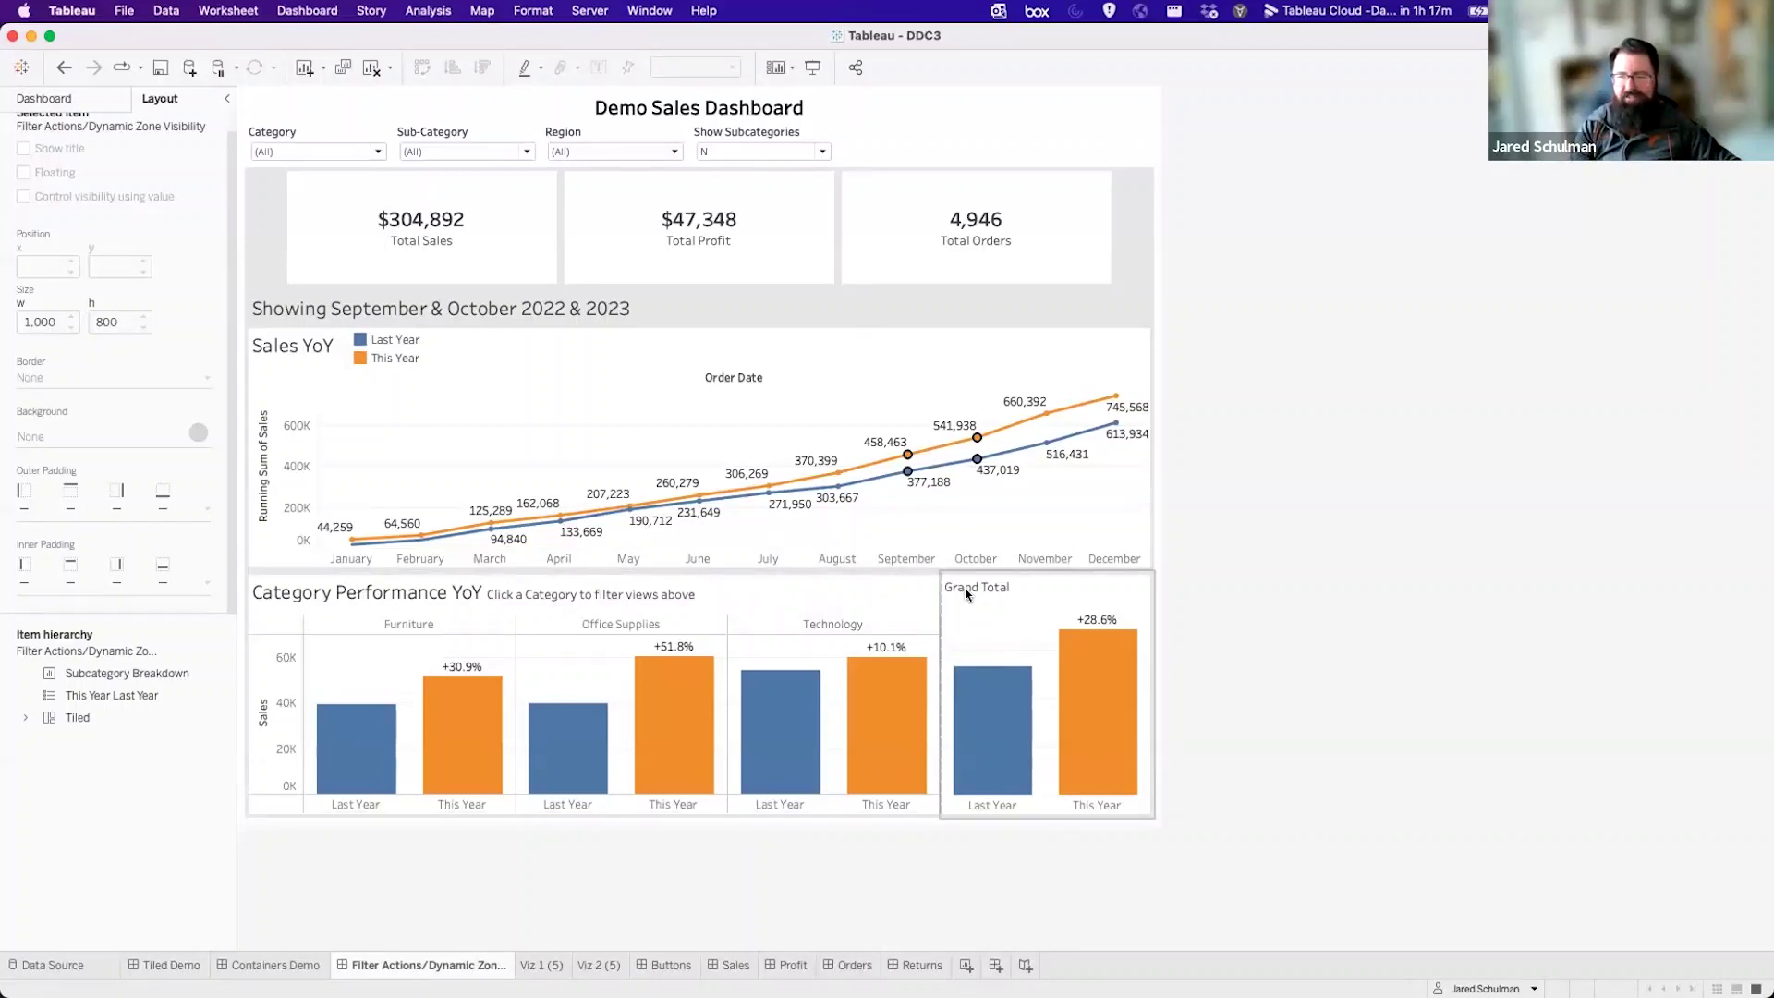
Hide the titles of both the Category Performance YoY chart and the Grand Total chart.
right_click(596, 594)
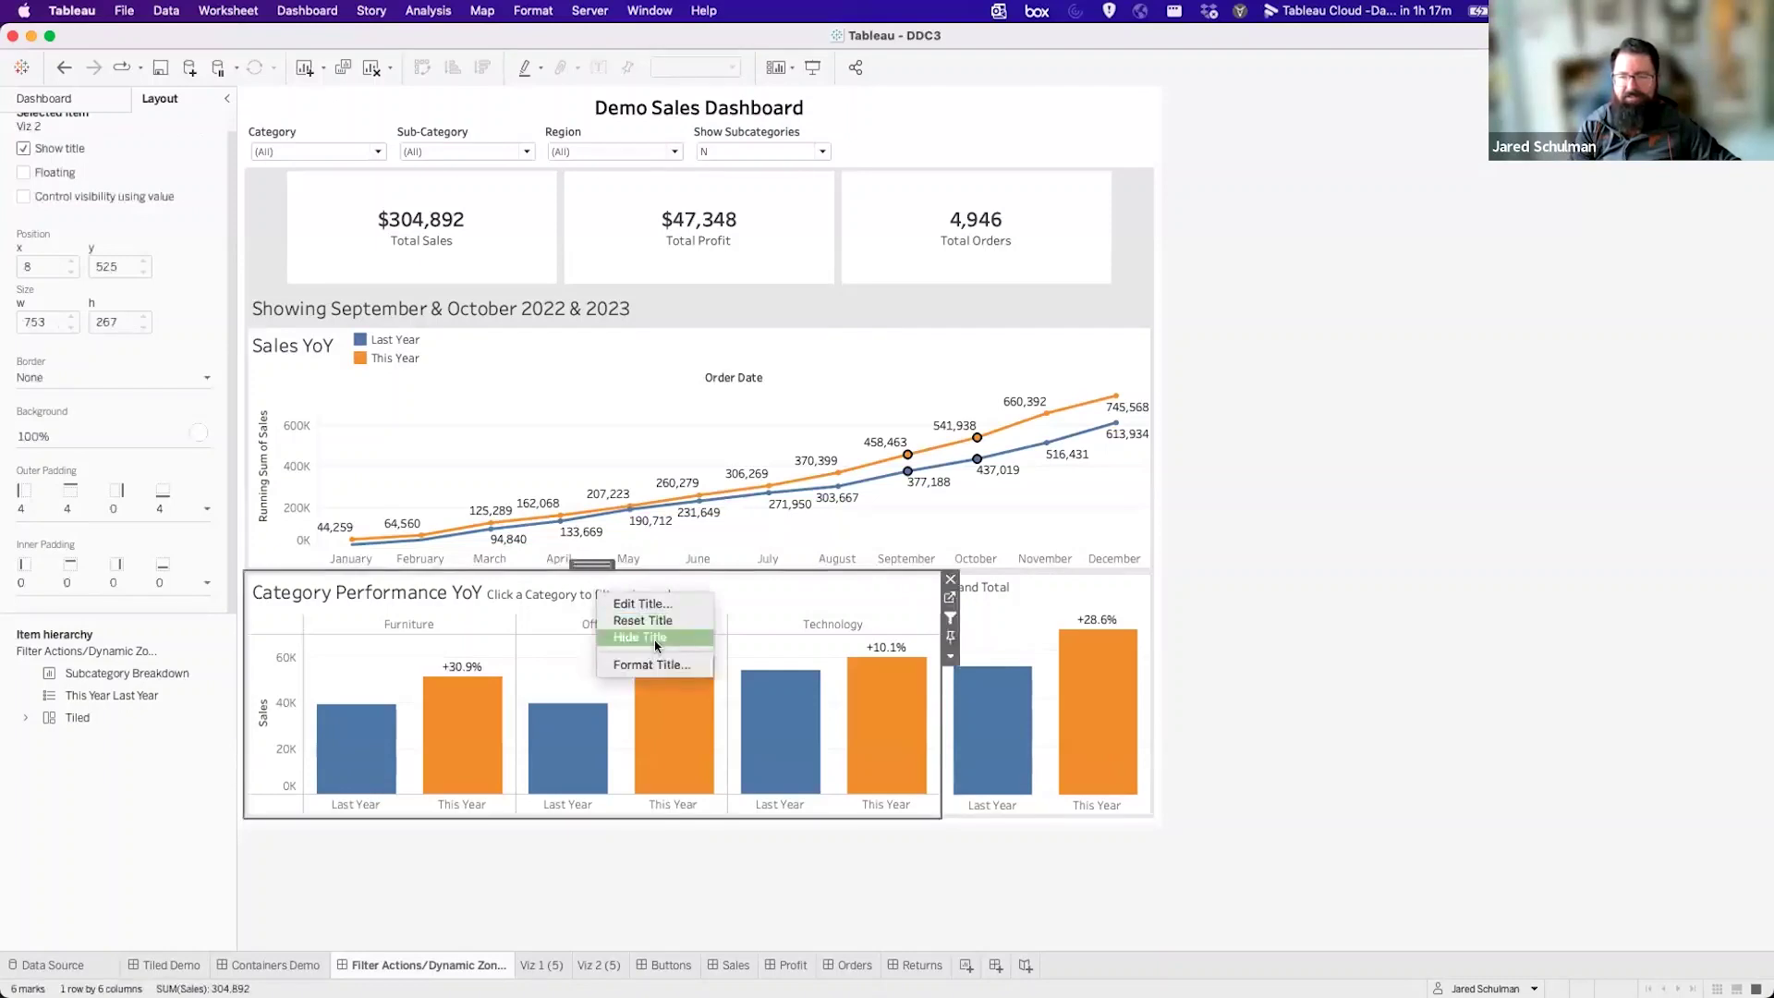
left_click(655, 641)
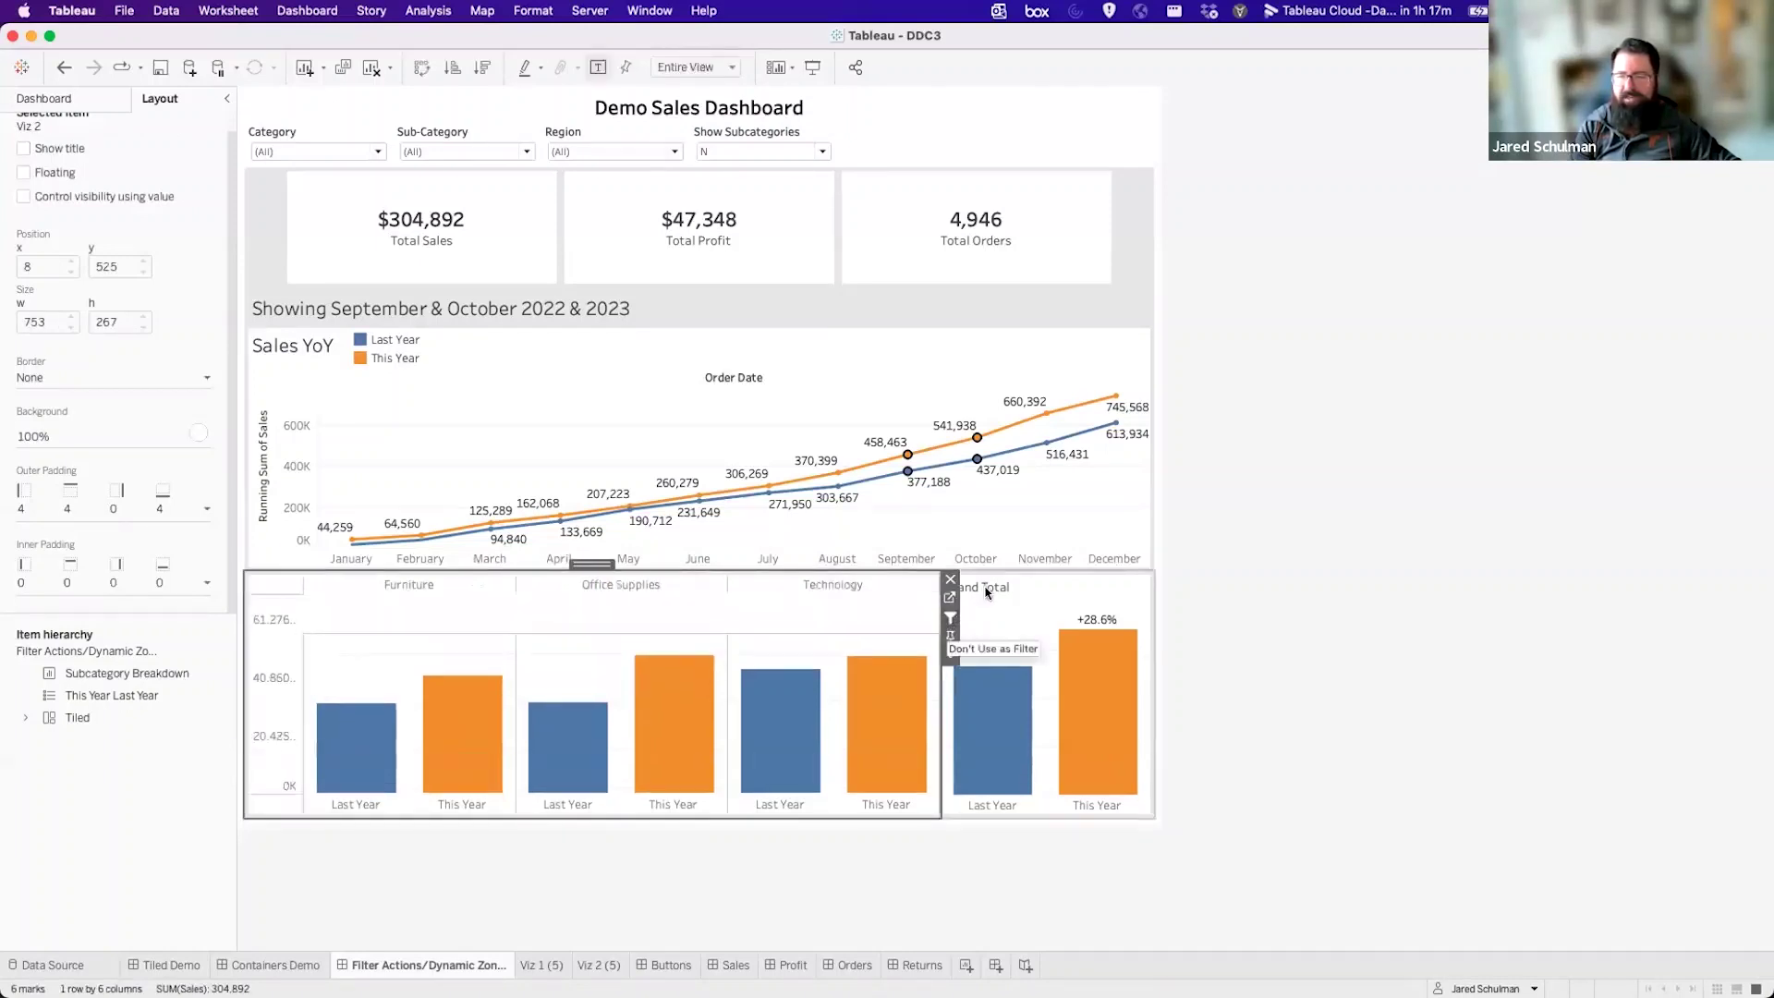
right_click(987, 589)
left_click(984, 598)
right_click(981, 584)
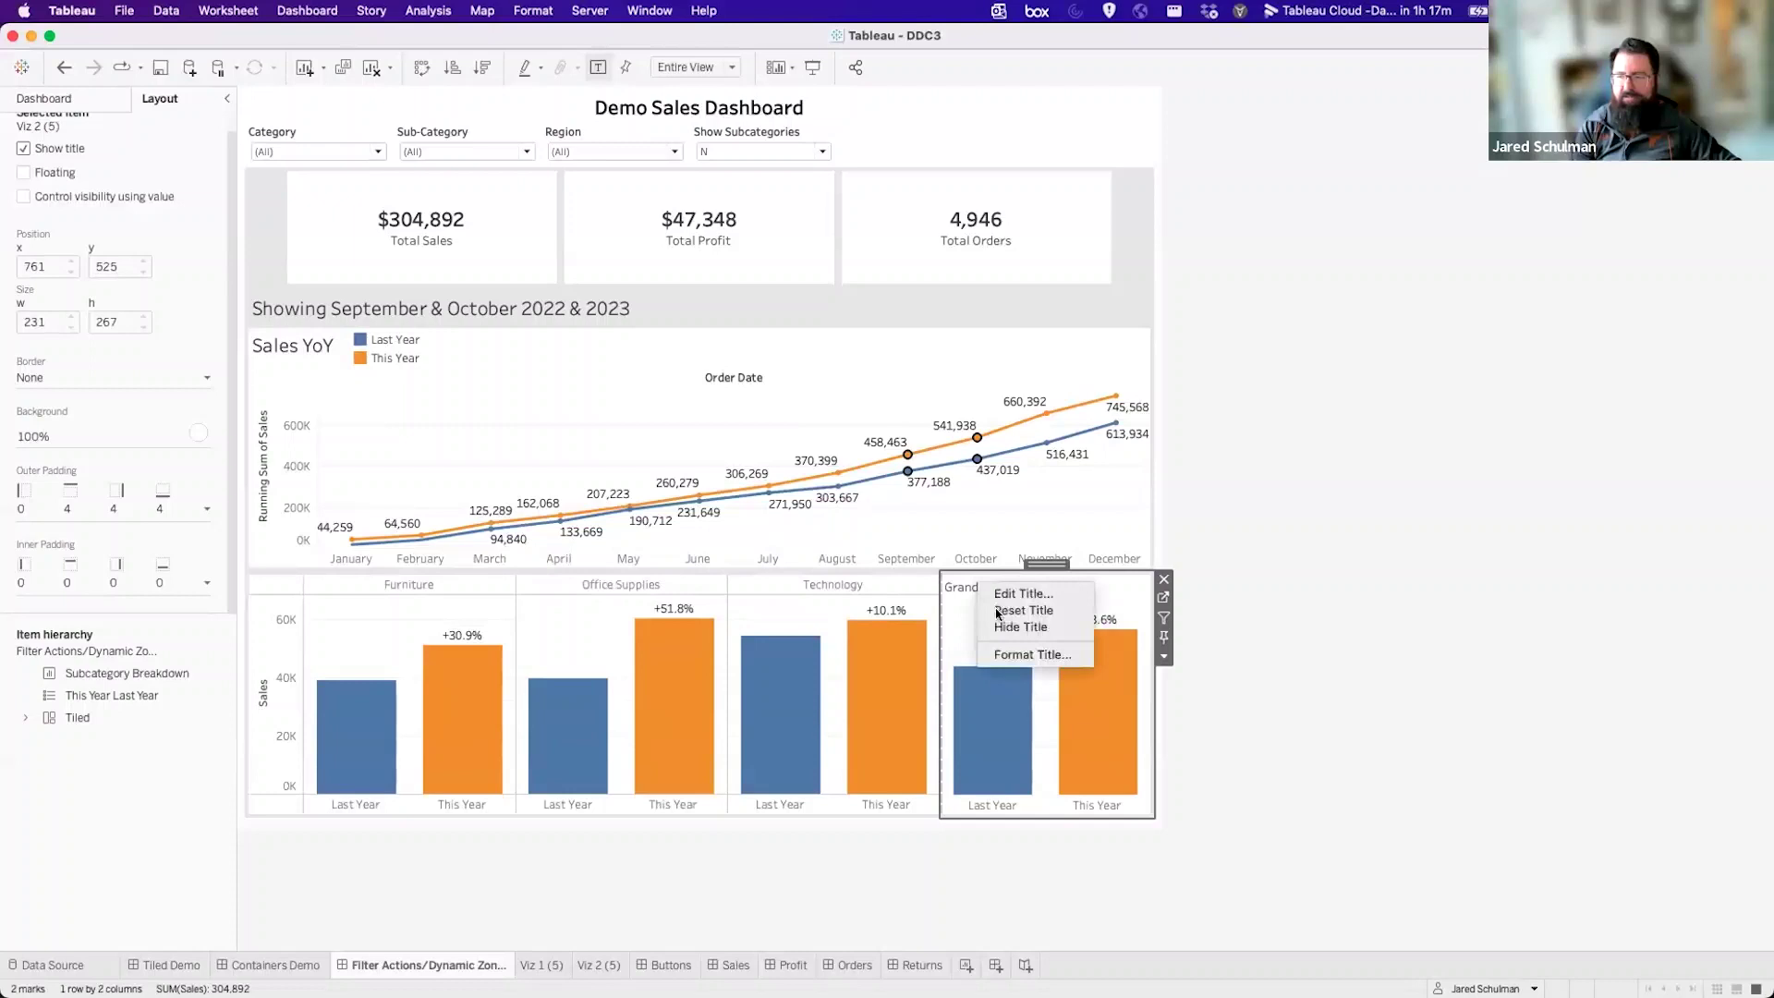
left_click(1007, 635)
Add a text object reading "Category Performance" at font size 16 above the two bar charts, below the Sales YoY chart.
left_click(79, 98)
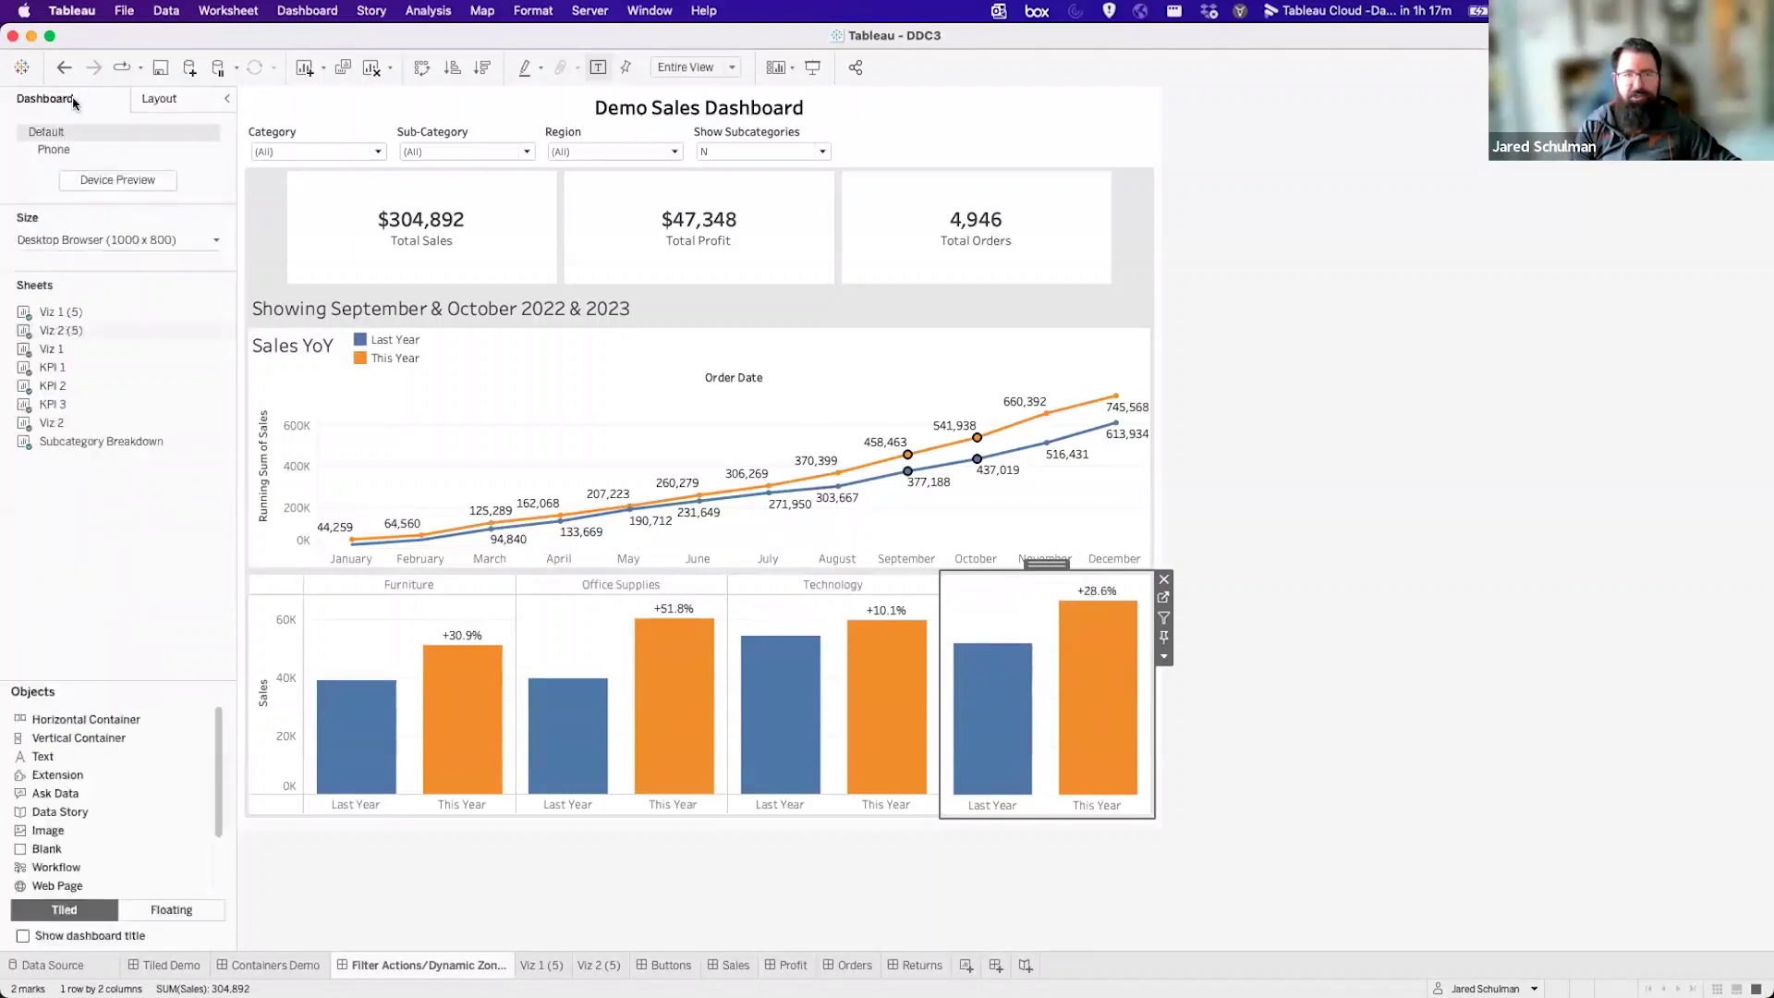
left_click_drag(78, 754, 665, 575)
type("Category Perfo")
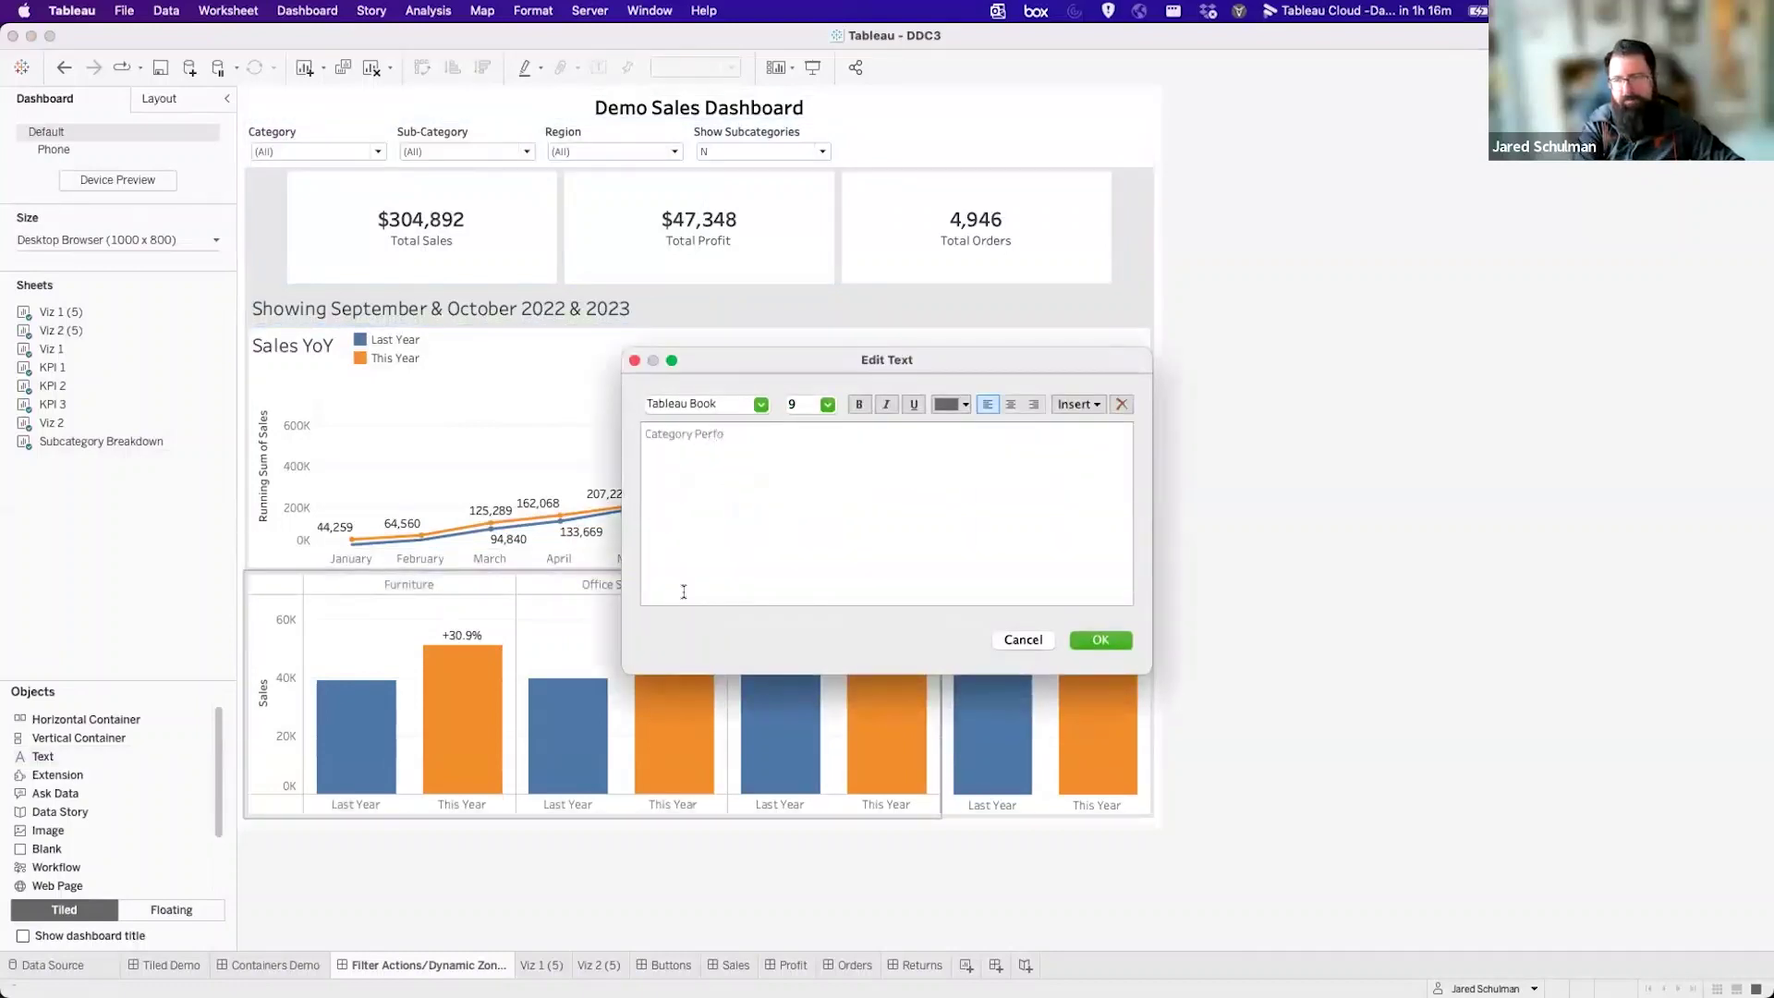
type("rmance")
key("super+a")
left_click(827, 404)
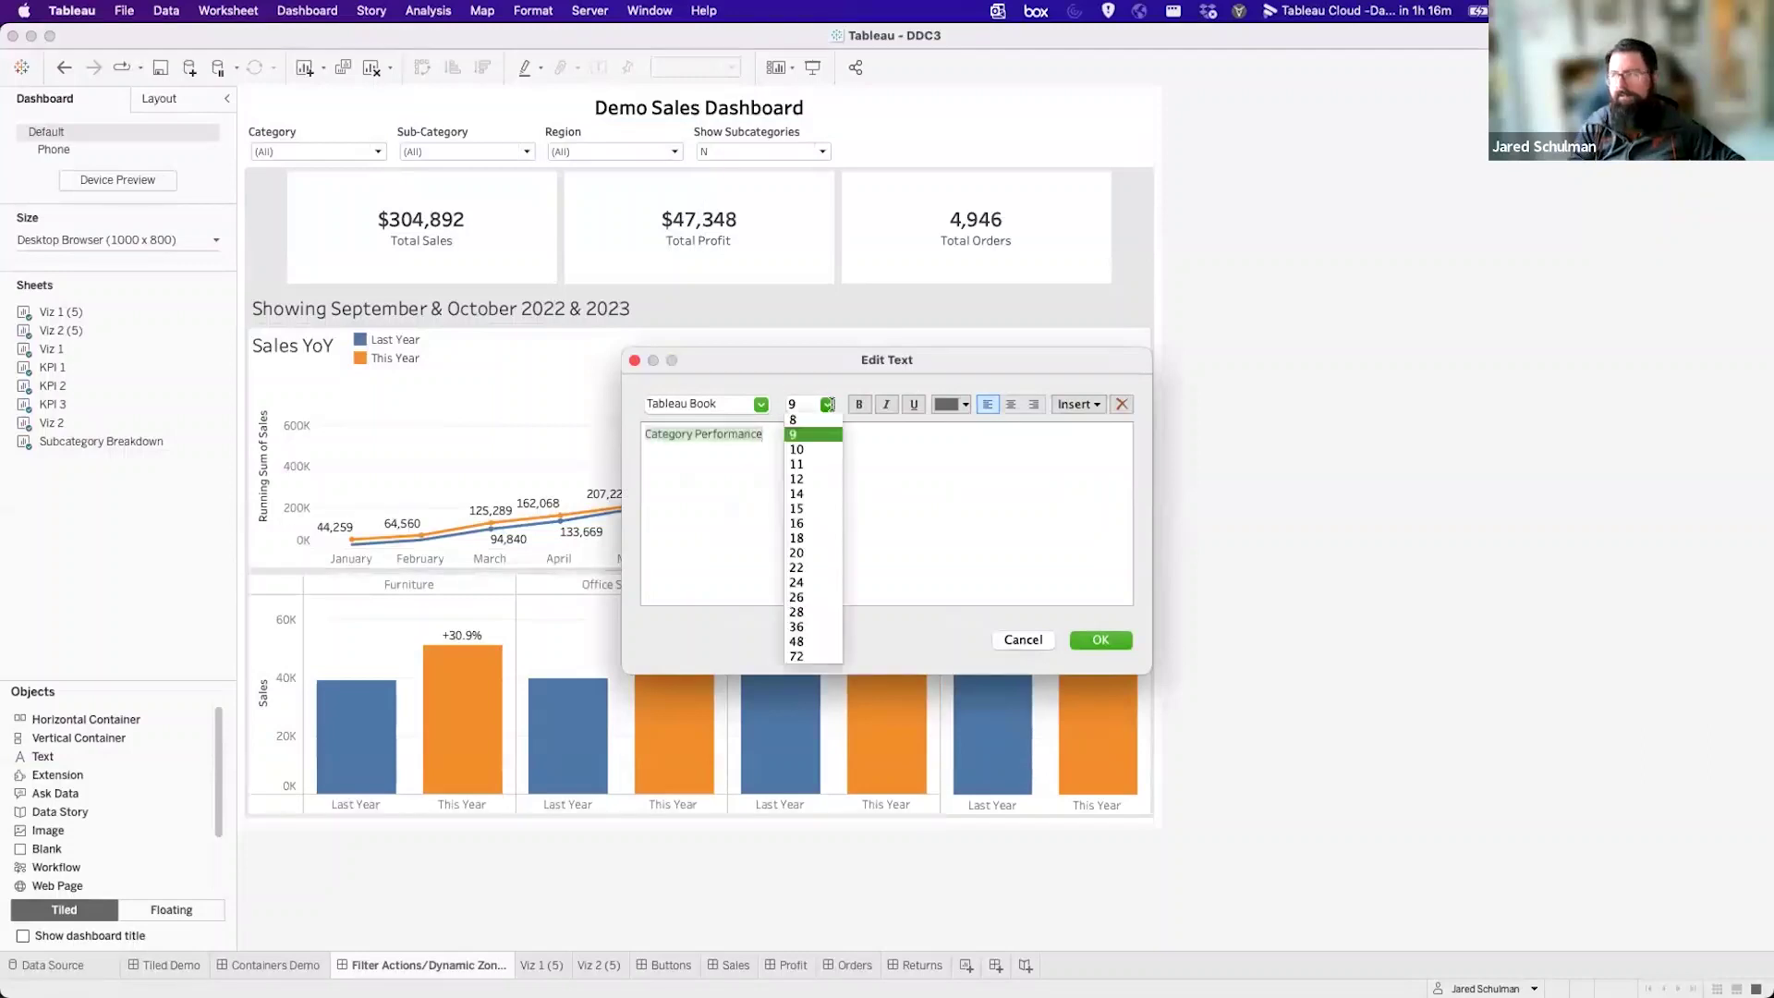
left_click(830, 523)
left_click(1100, 640)
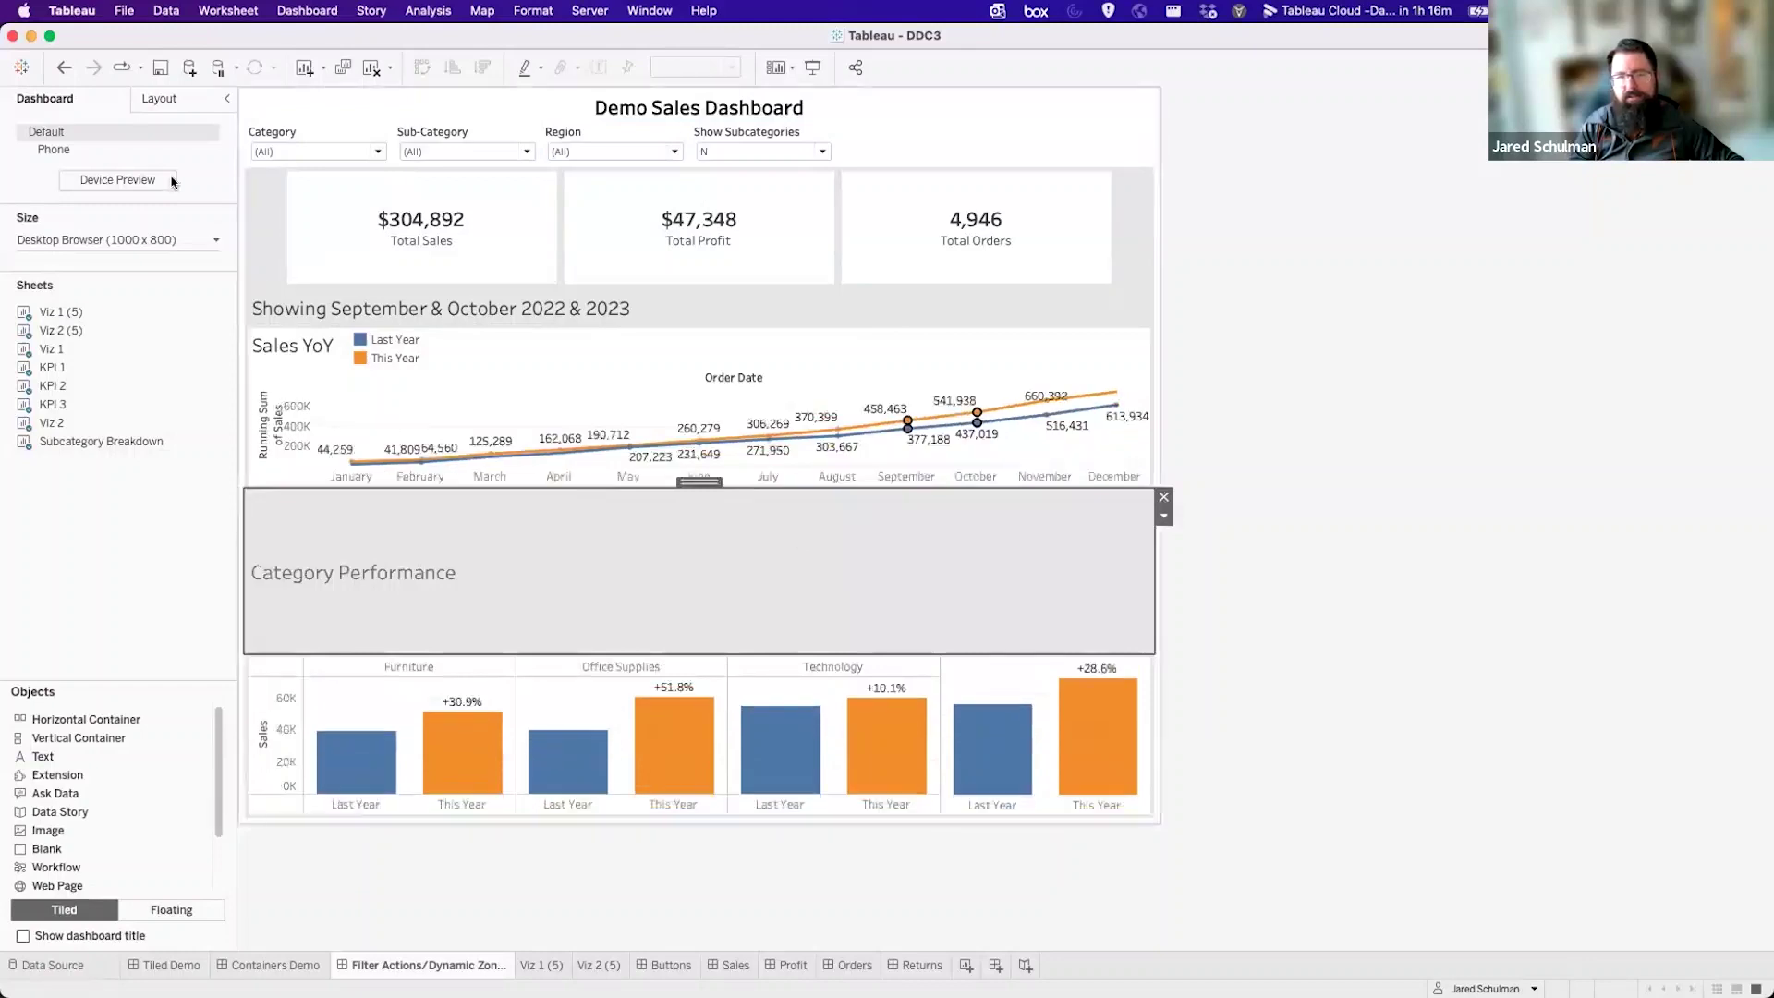
Give the Category Performance text object a white background.
left_click(161, 97)
left_click(65, 438)
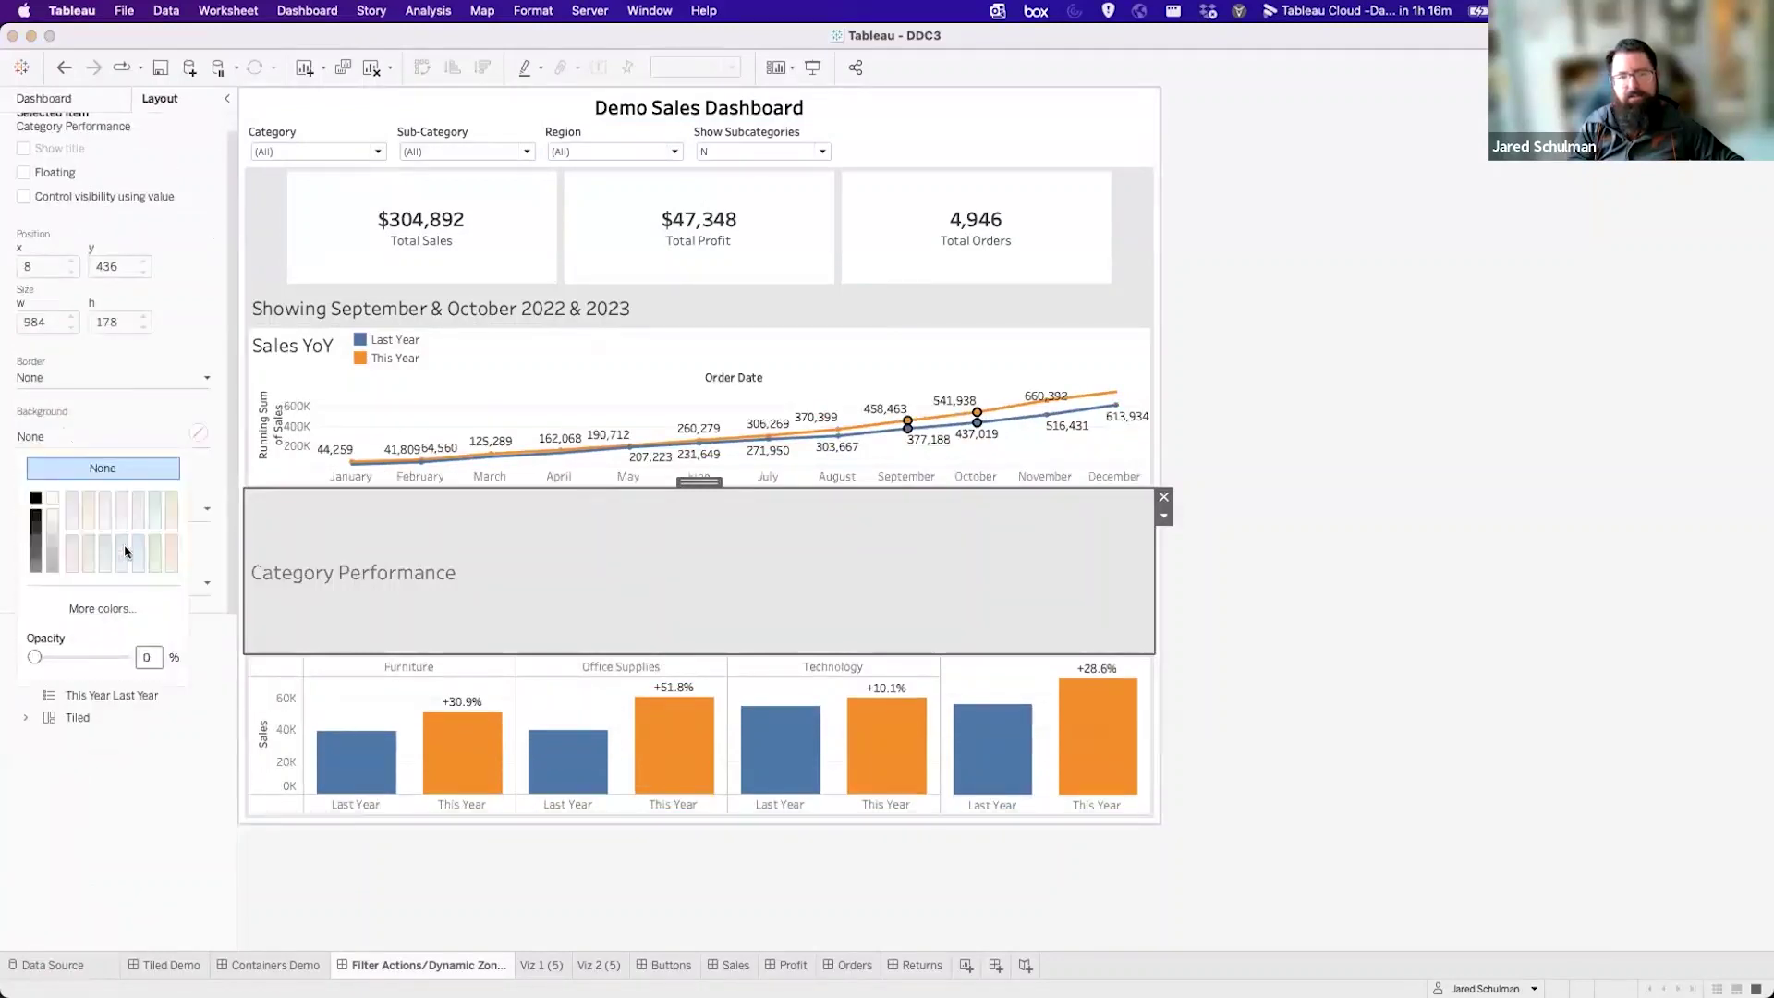
left_click(51, 499)
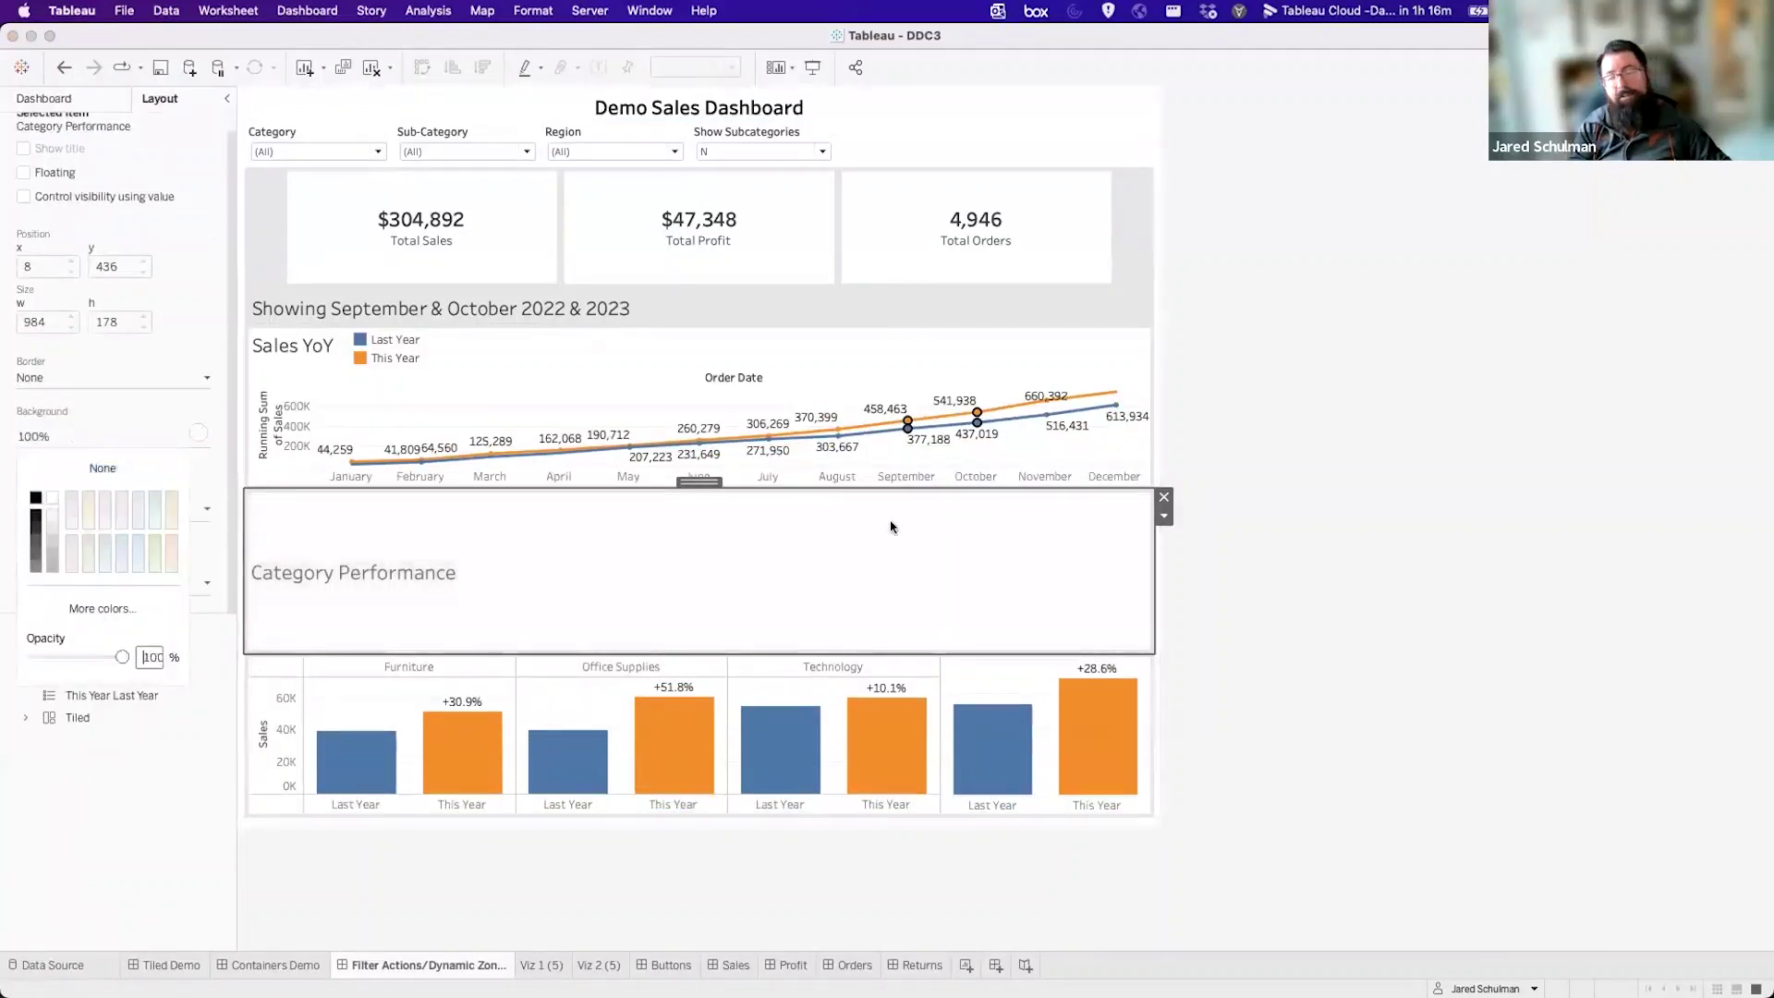
Add a vertical container between the Category Performance text and the two bar charts, and place the text inside it.
left_click(57, 96)
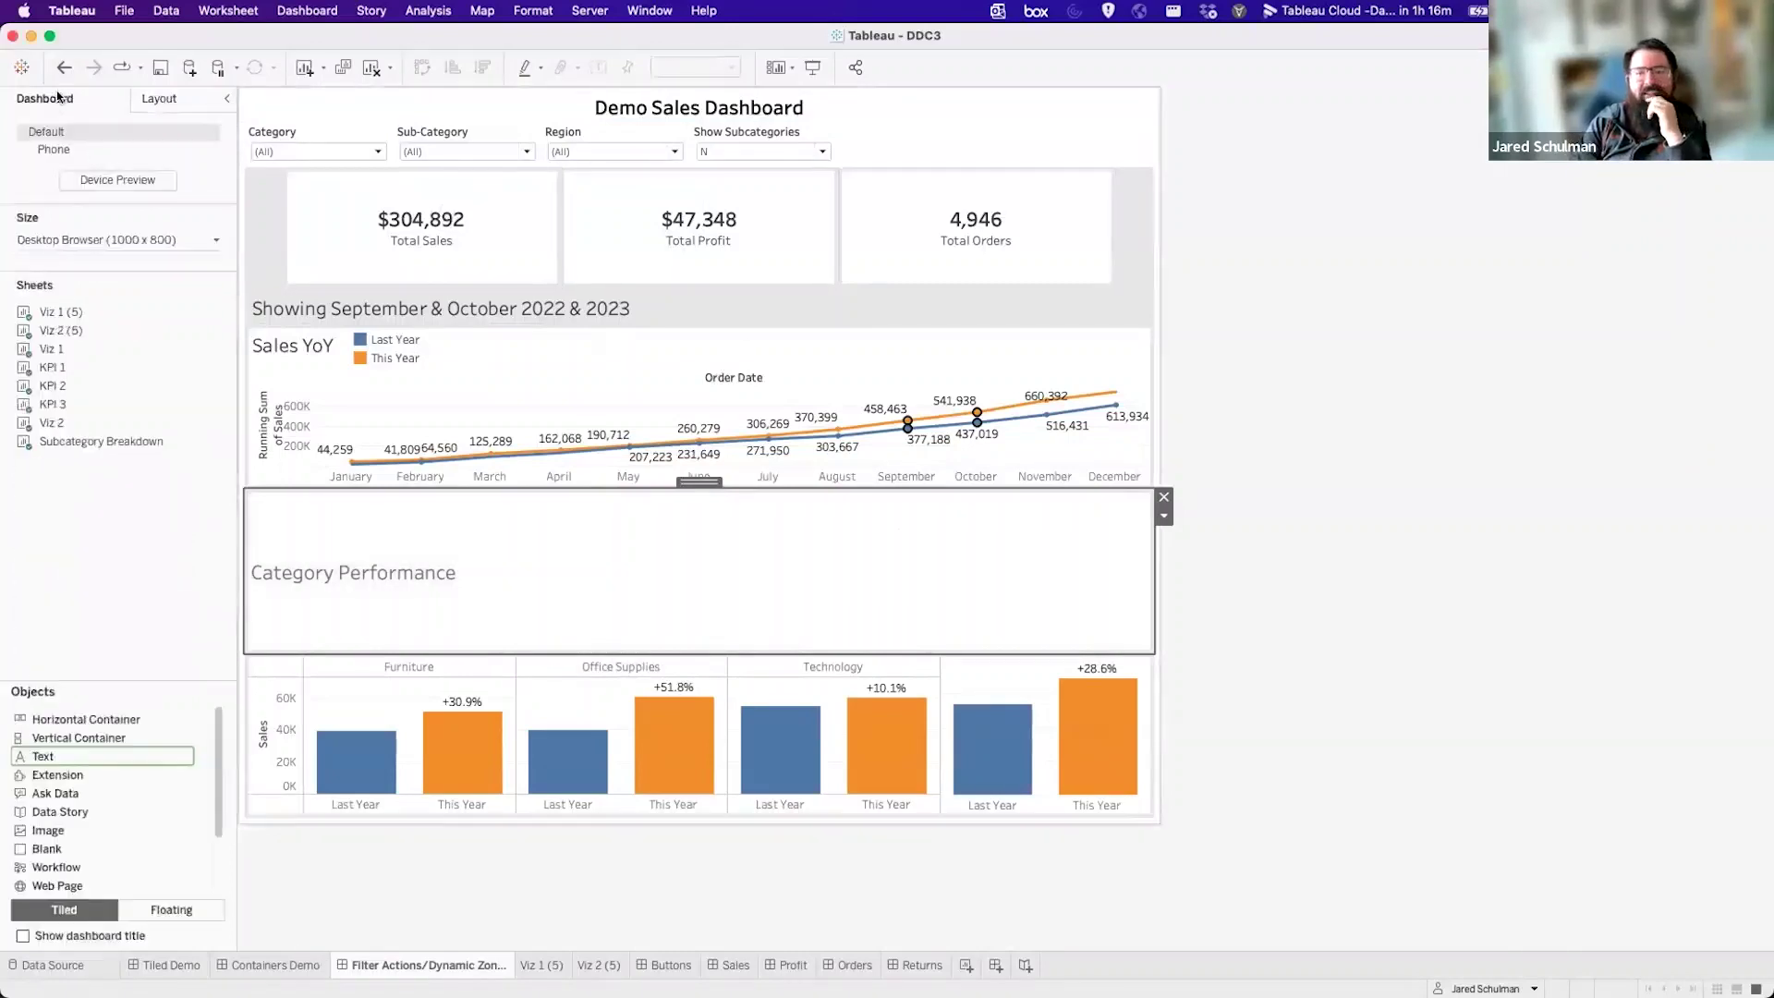
left_click(868, 464)
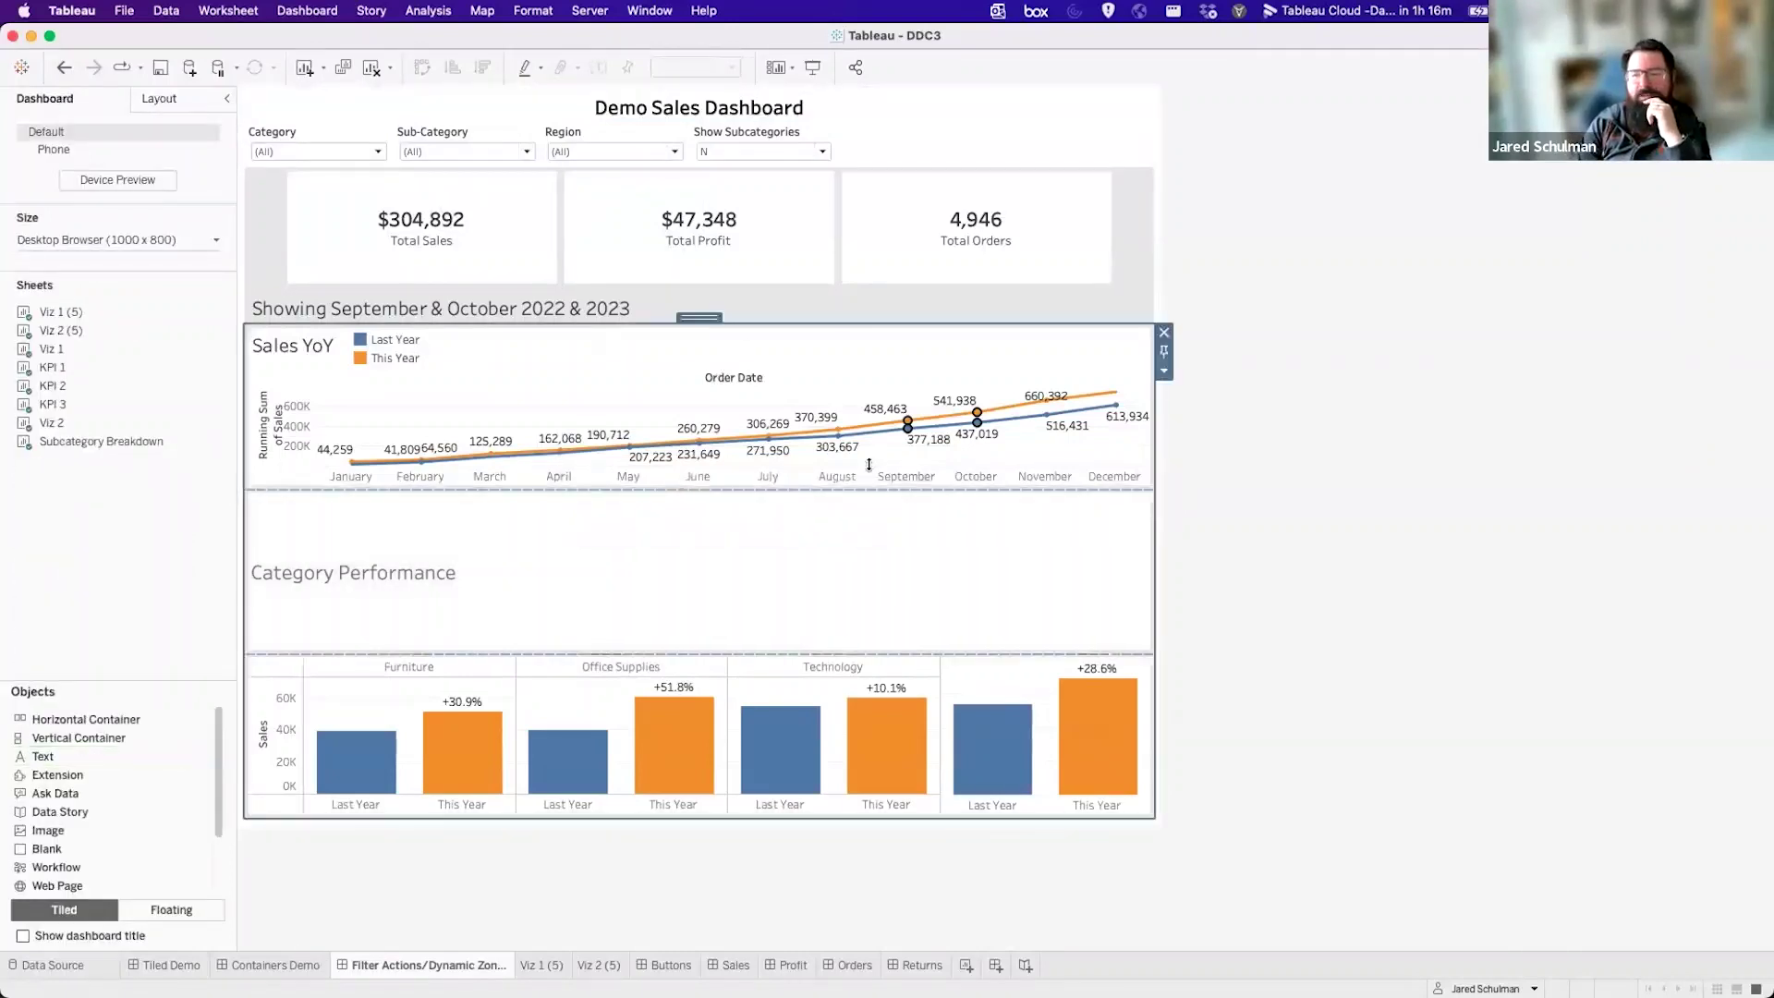
left_click(1165, 370)
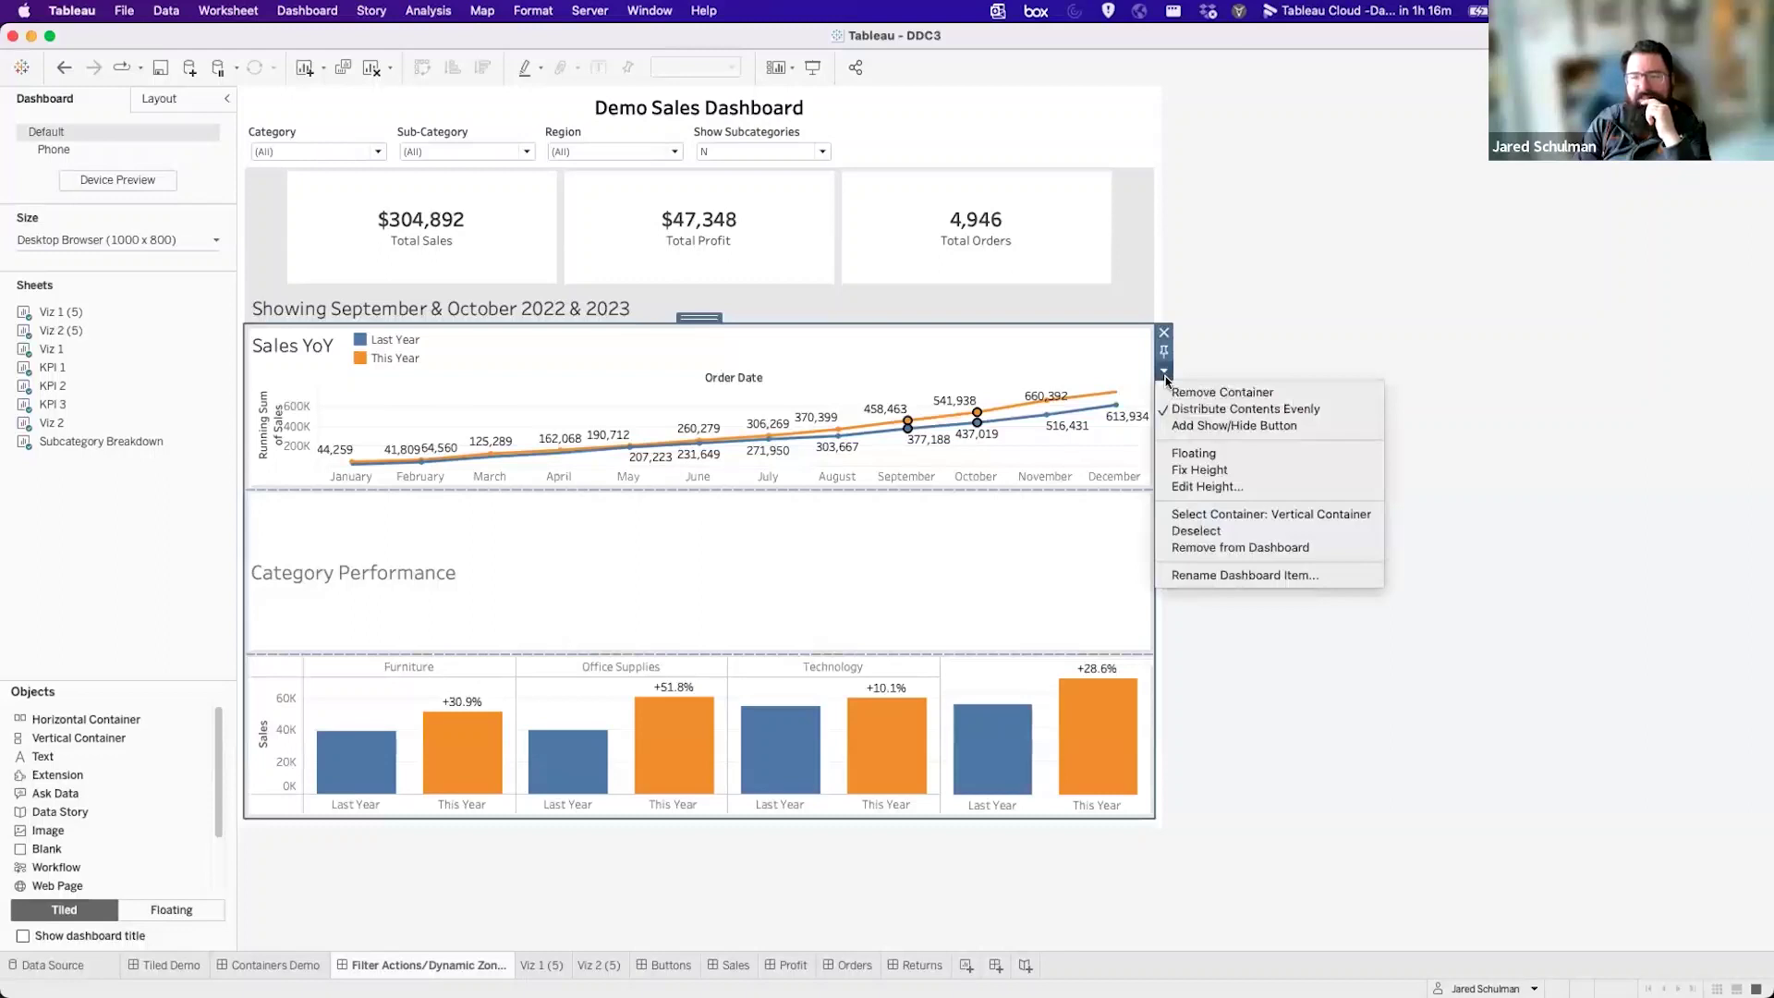
left_click(551, 570)
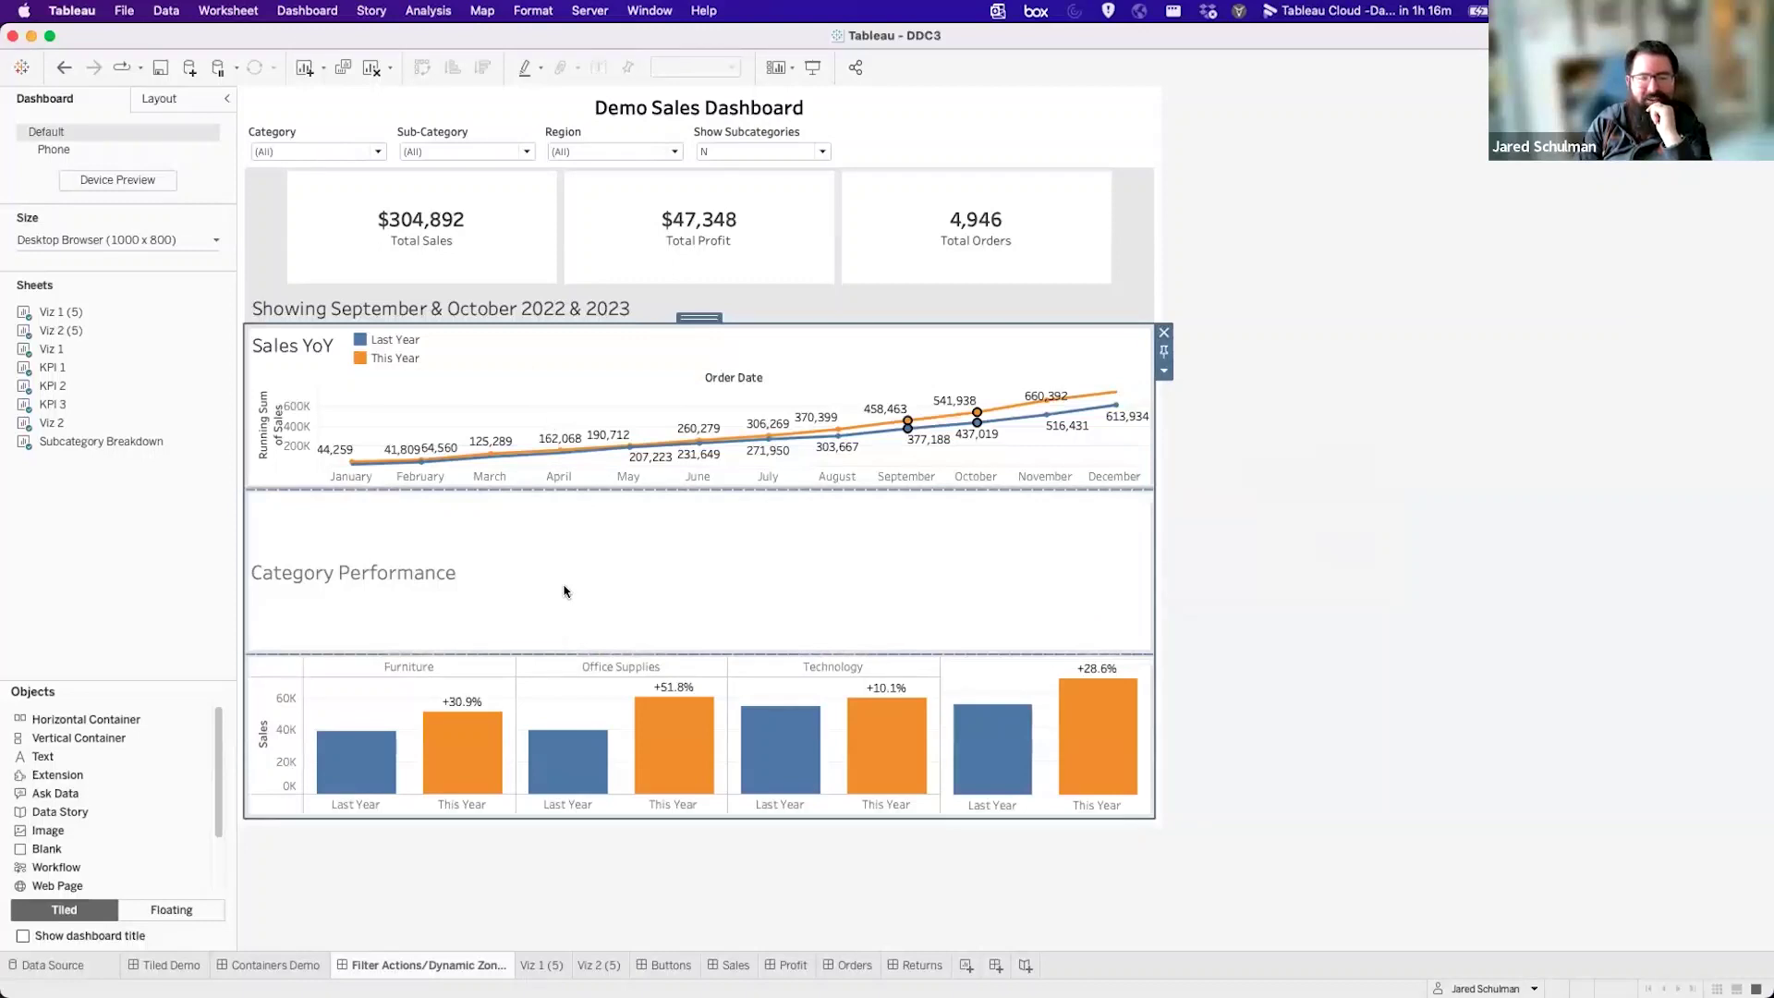
left_click_drag(69, 744, 556, 505)
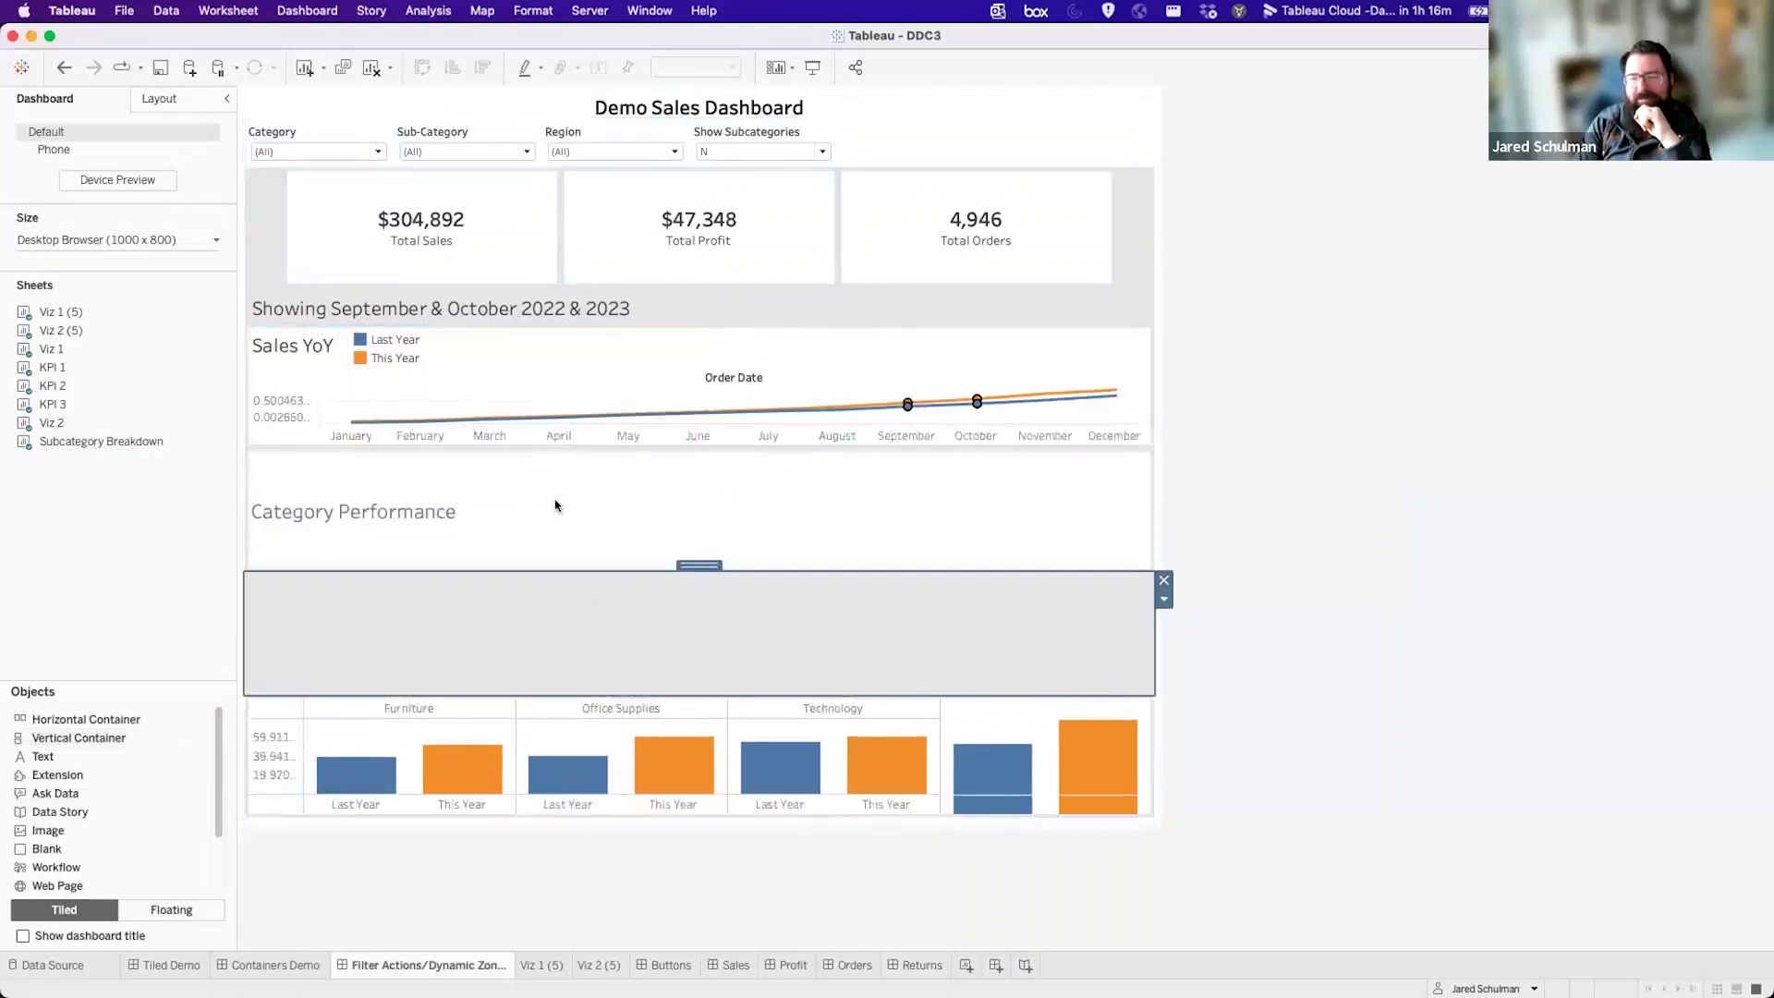
left_click(856, 526)
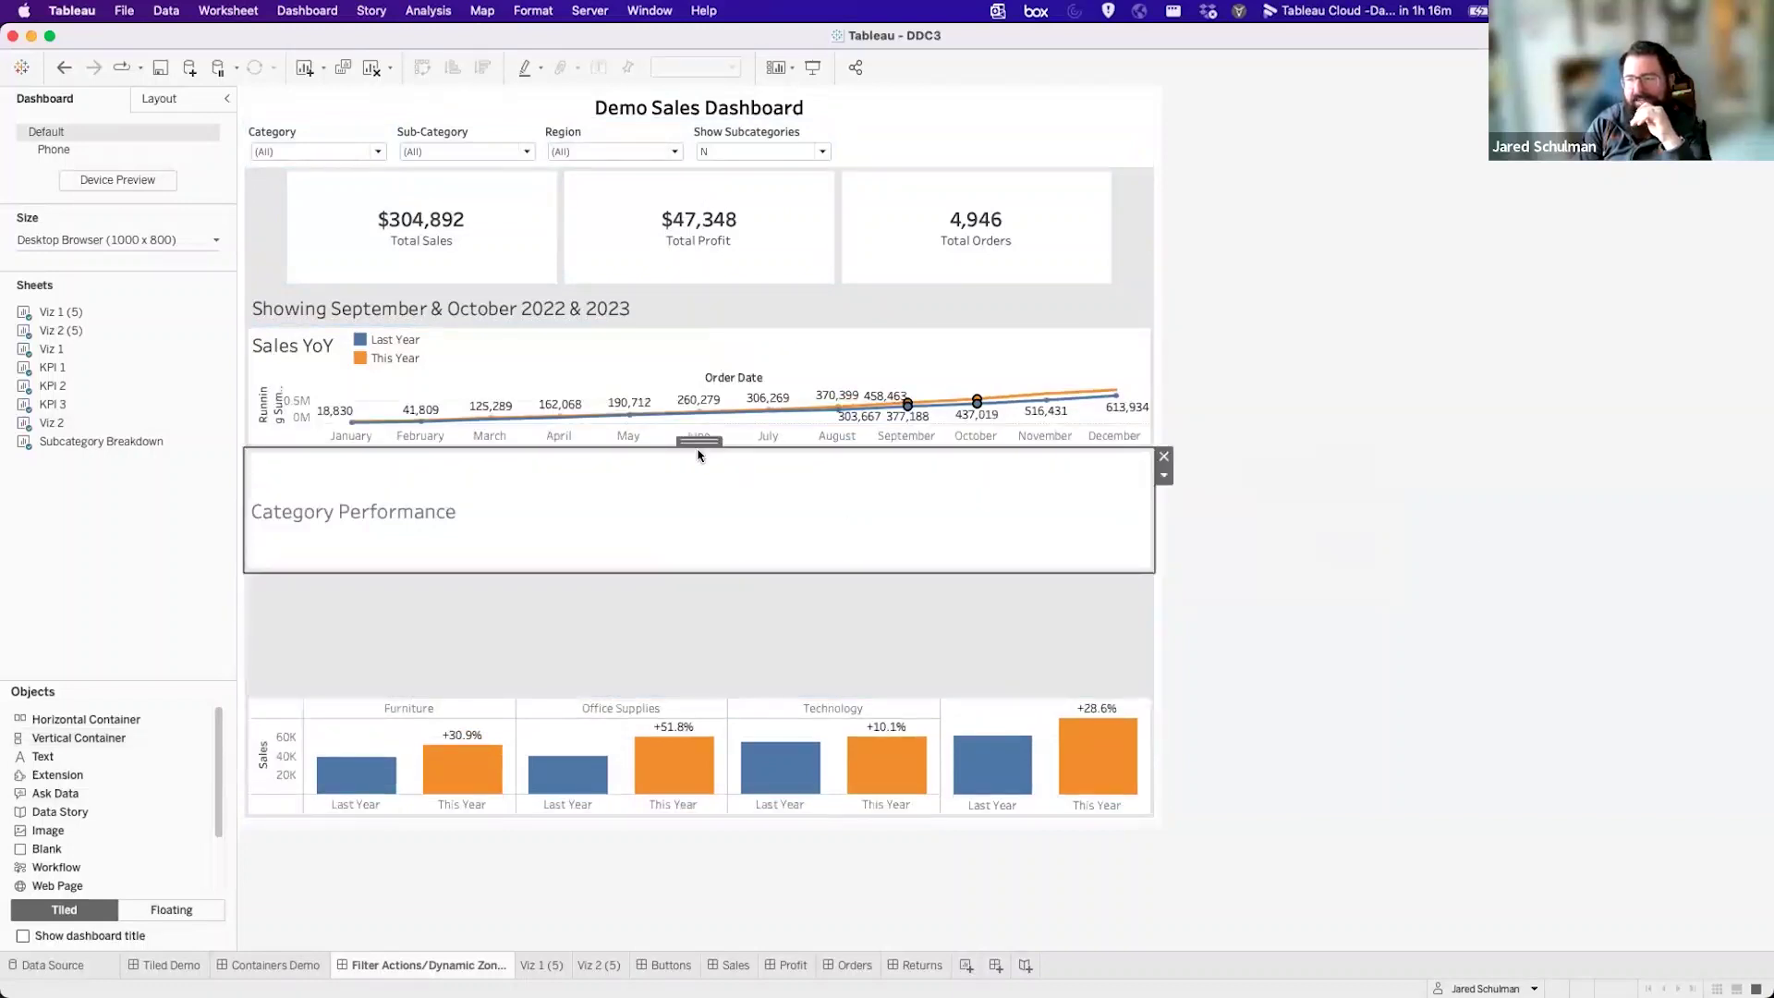
left_click_drag(691, 441, 681, 606)
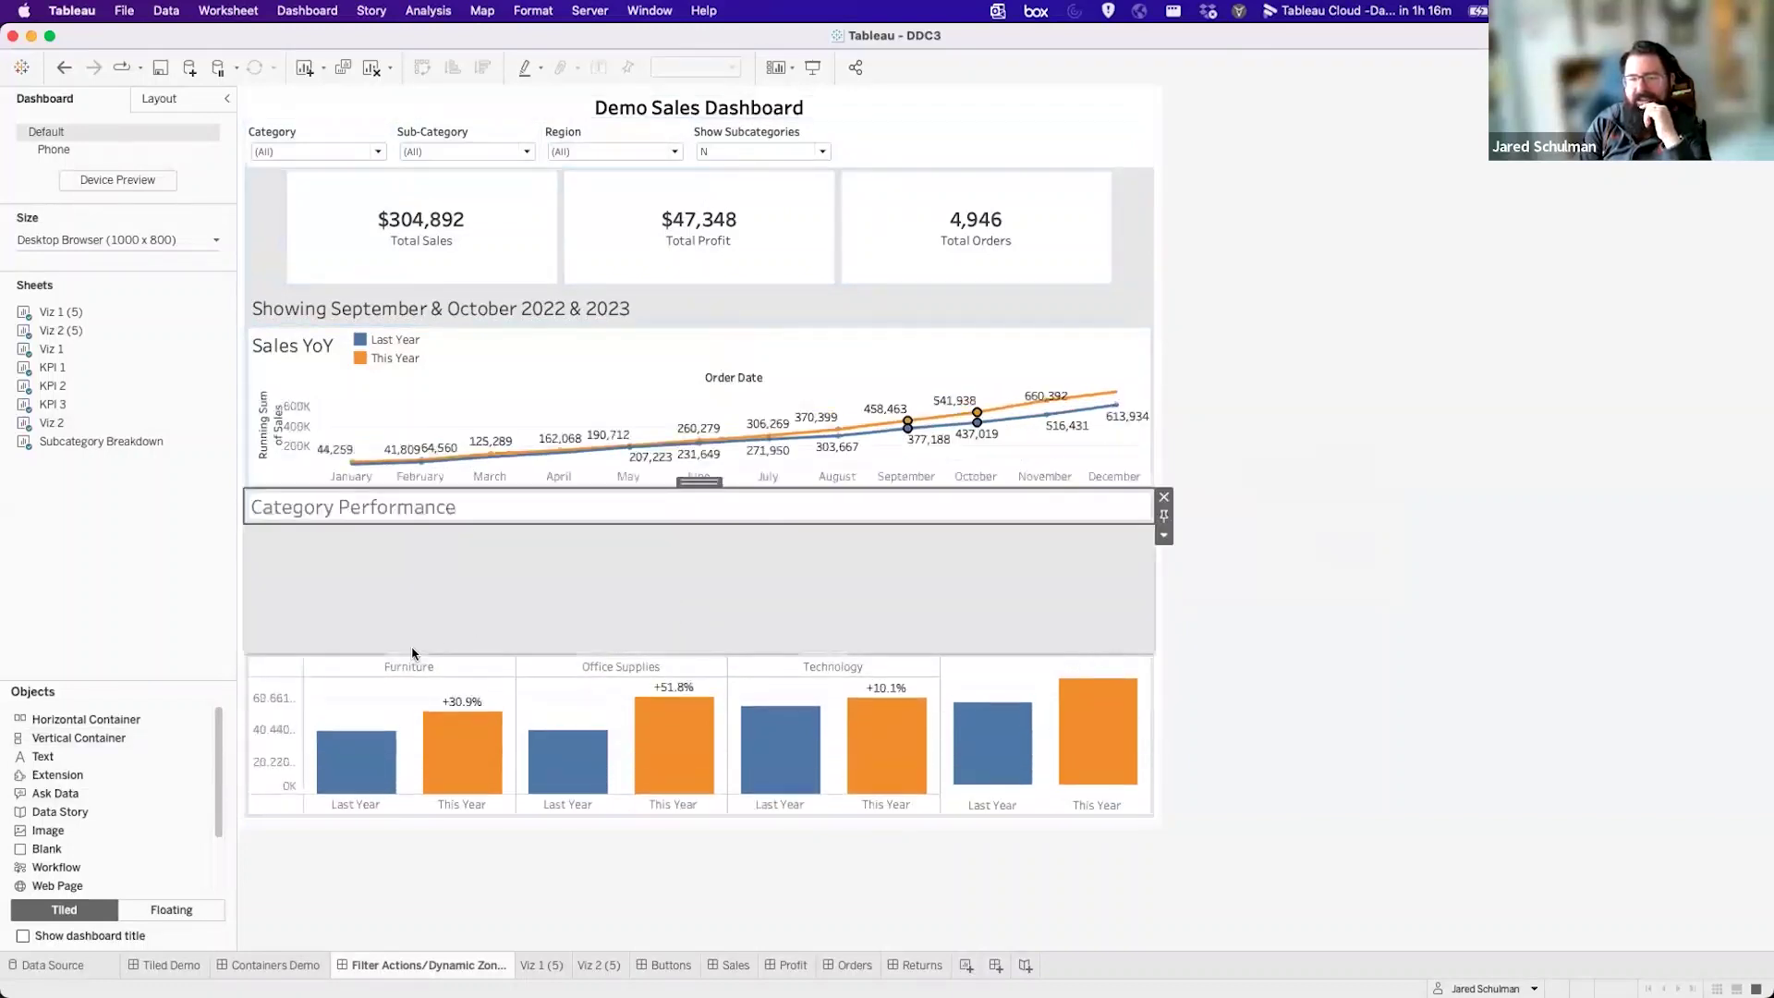
Move the horizontal container holding the two bar charts into the vertical container, beneath the Category Performance text.
left_click(270, 673)
double_click(578, 650)
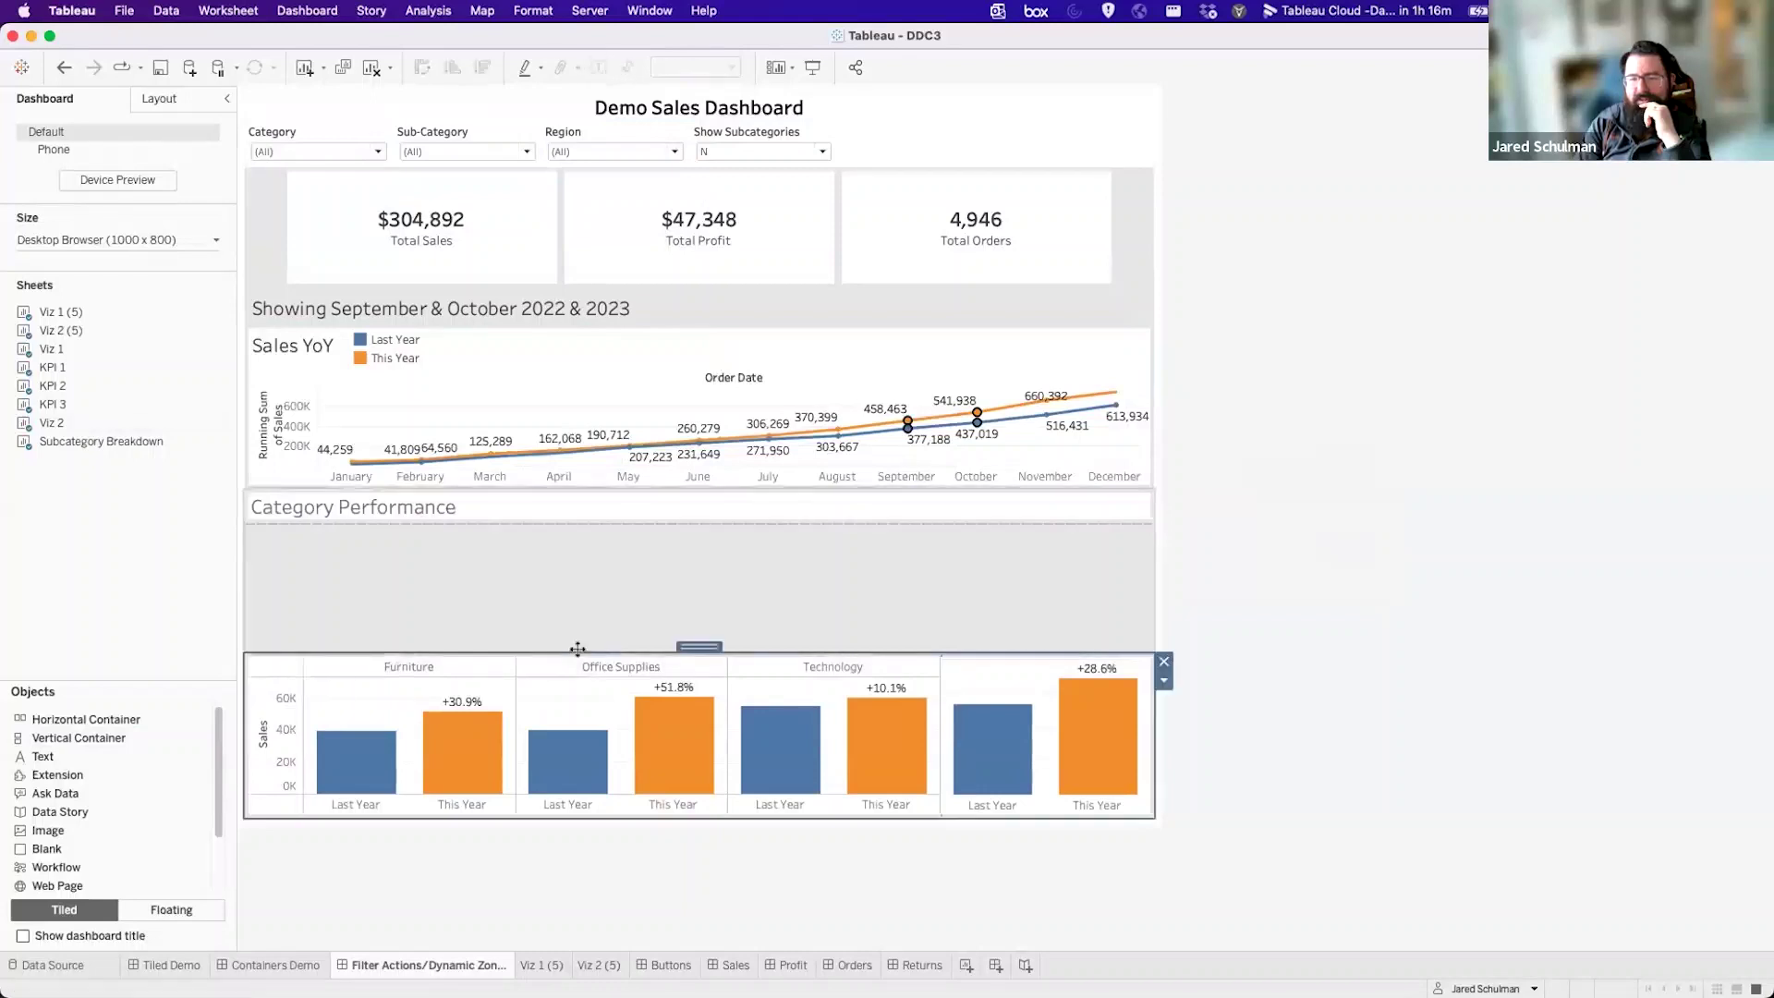
left_click_drag(700, 648, 697, 577)
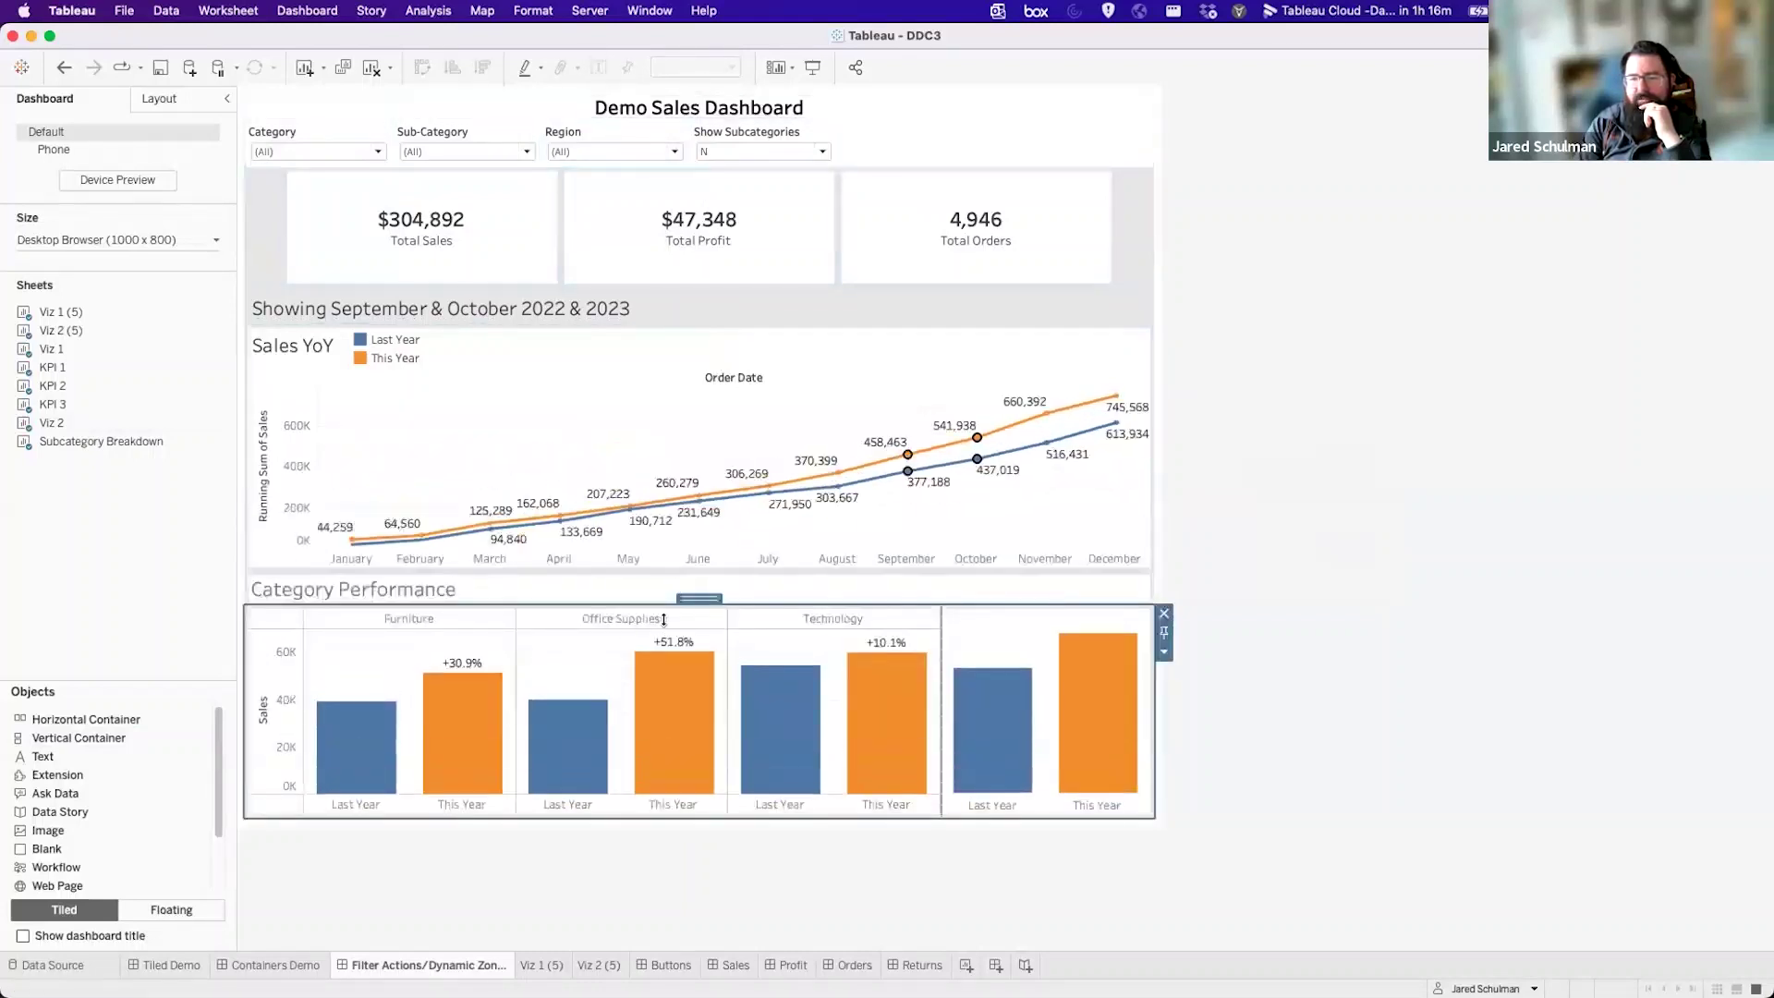
Examine how the Category Performance text, the two bar charts and their surrounding containers are nested and aligned.
left_click(605, 400)
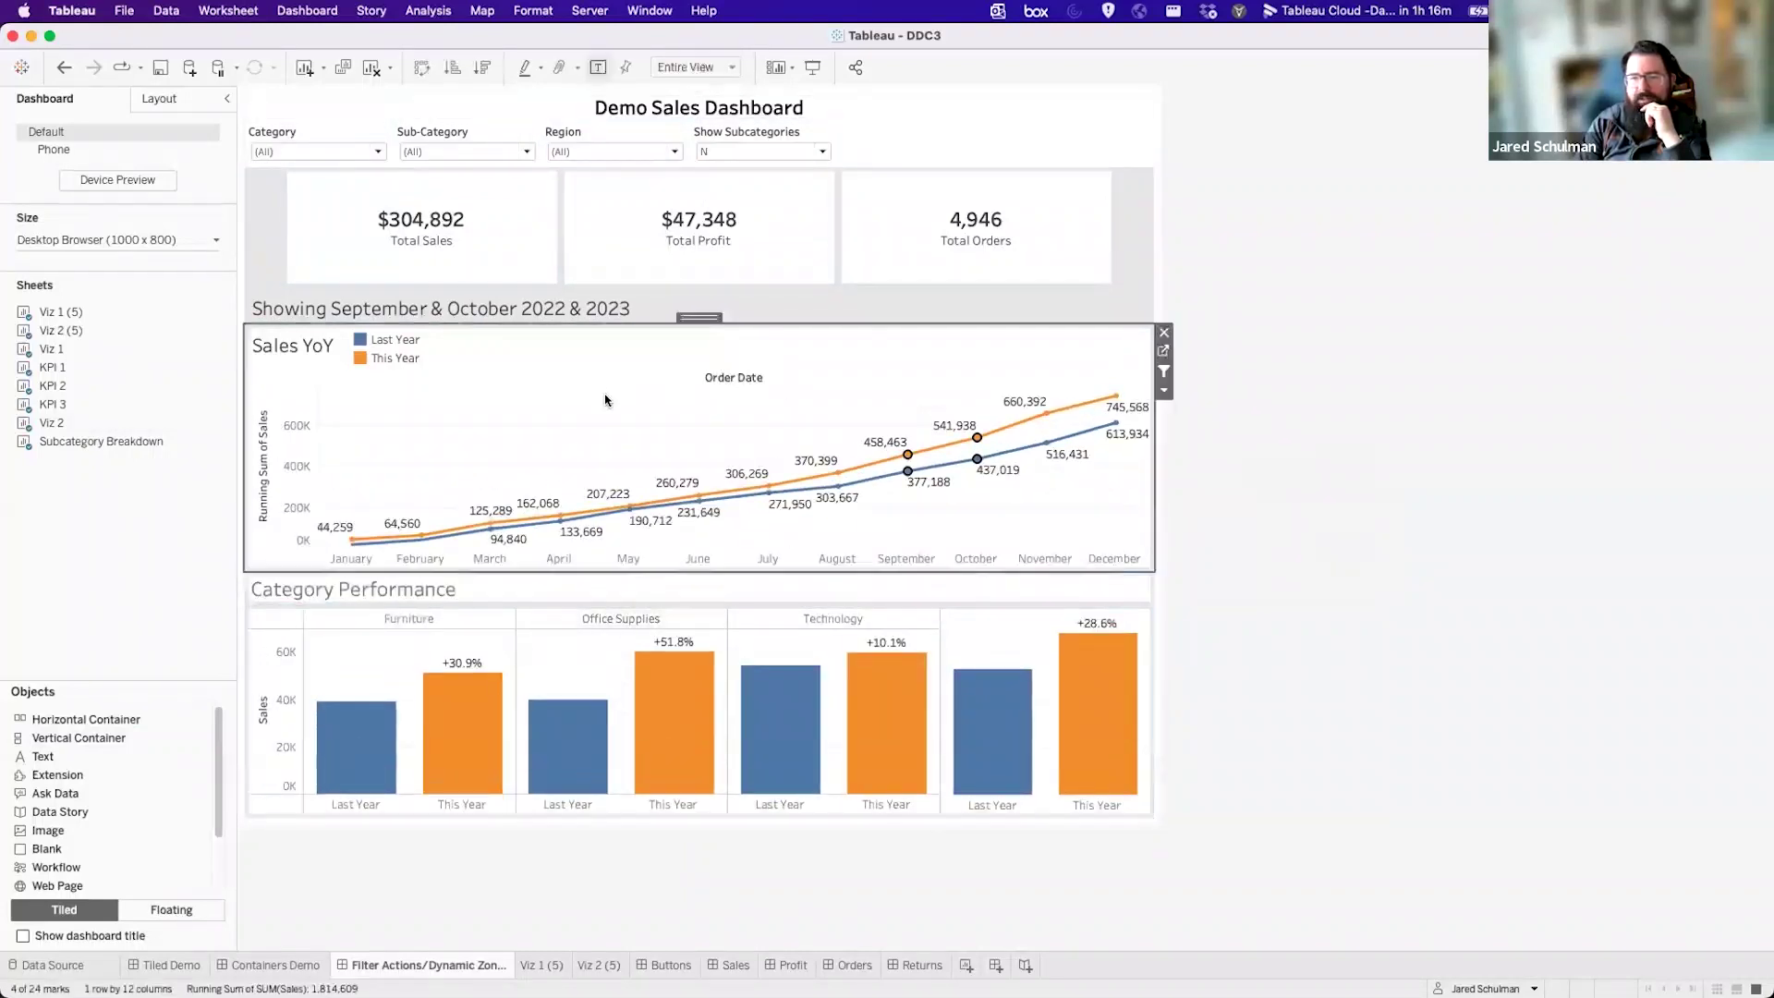
left_click(633, 574)
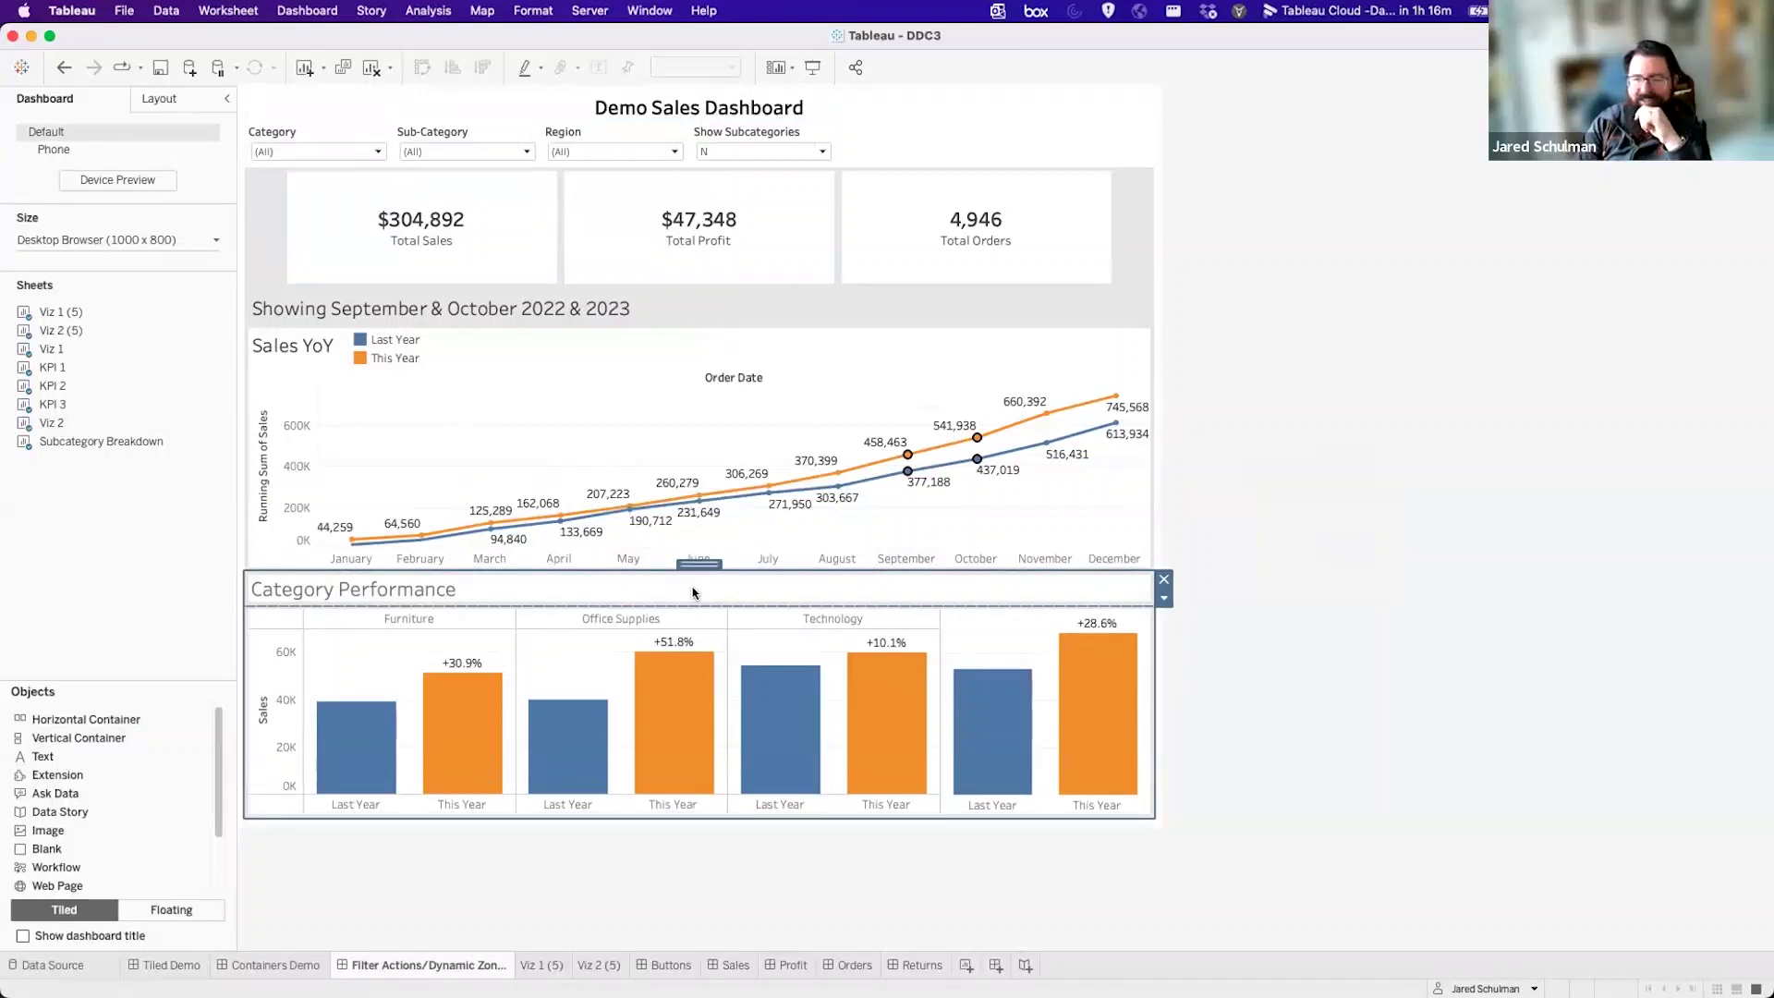
left_click(965, 627)
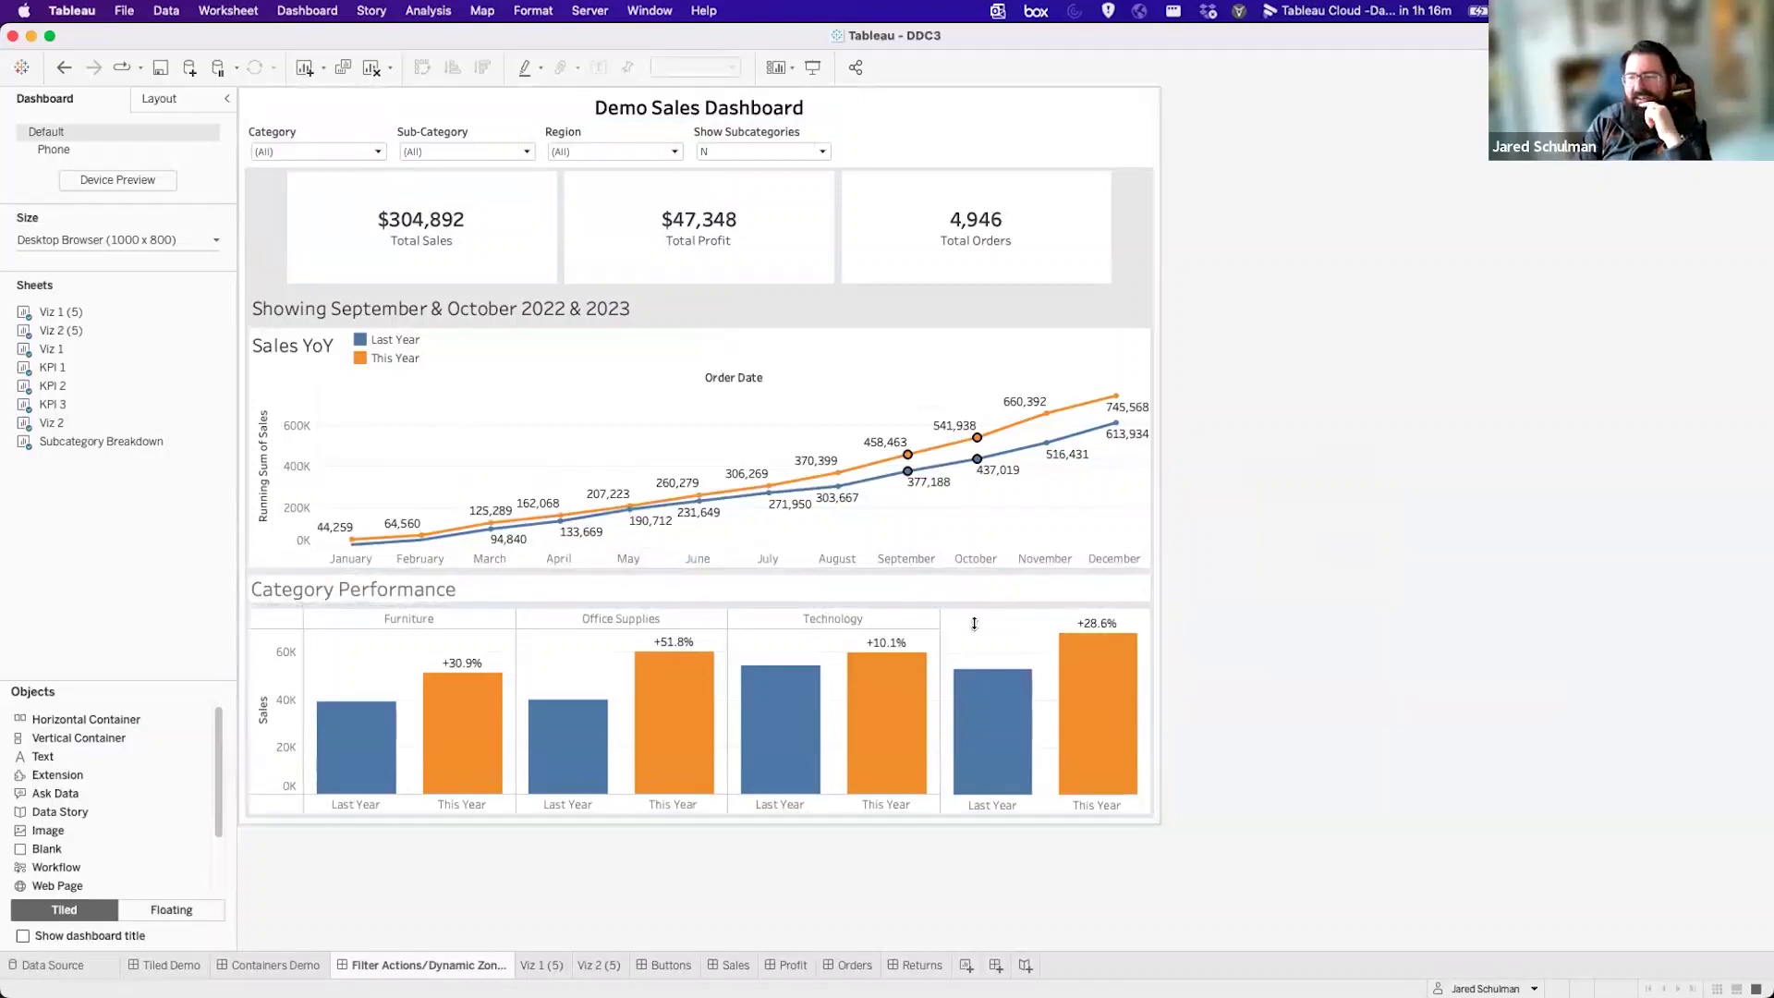
left_click(956, 651)
left_click(924, 656)
left_click(959, 649)
left_click(774, 638)
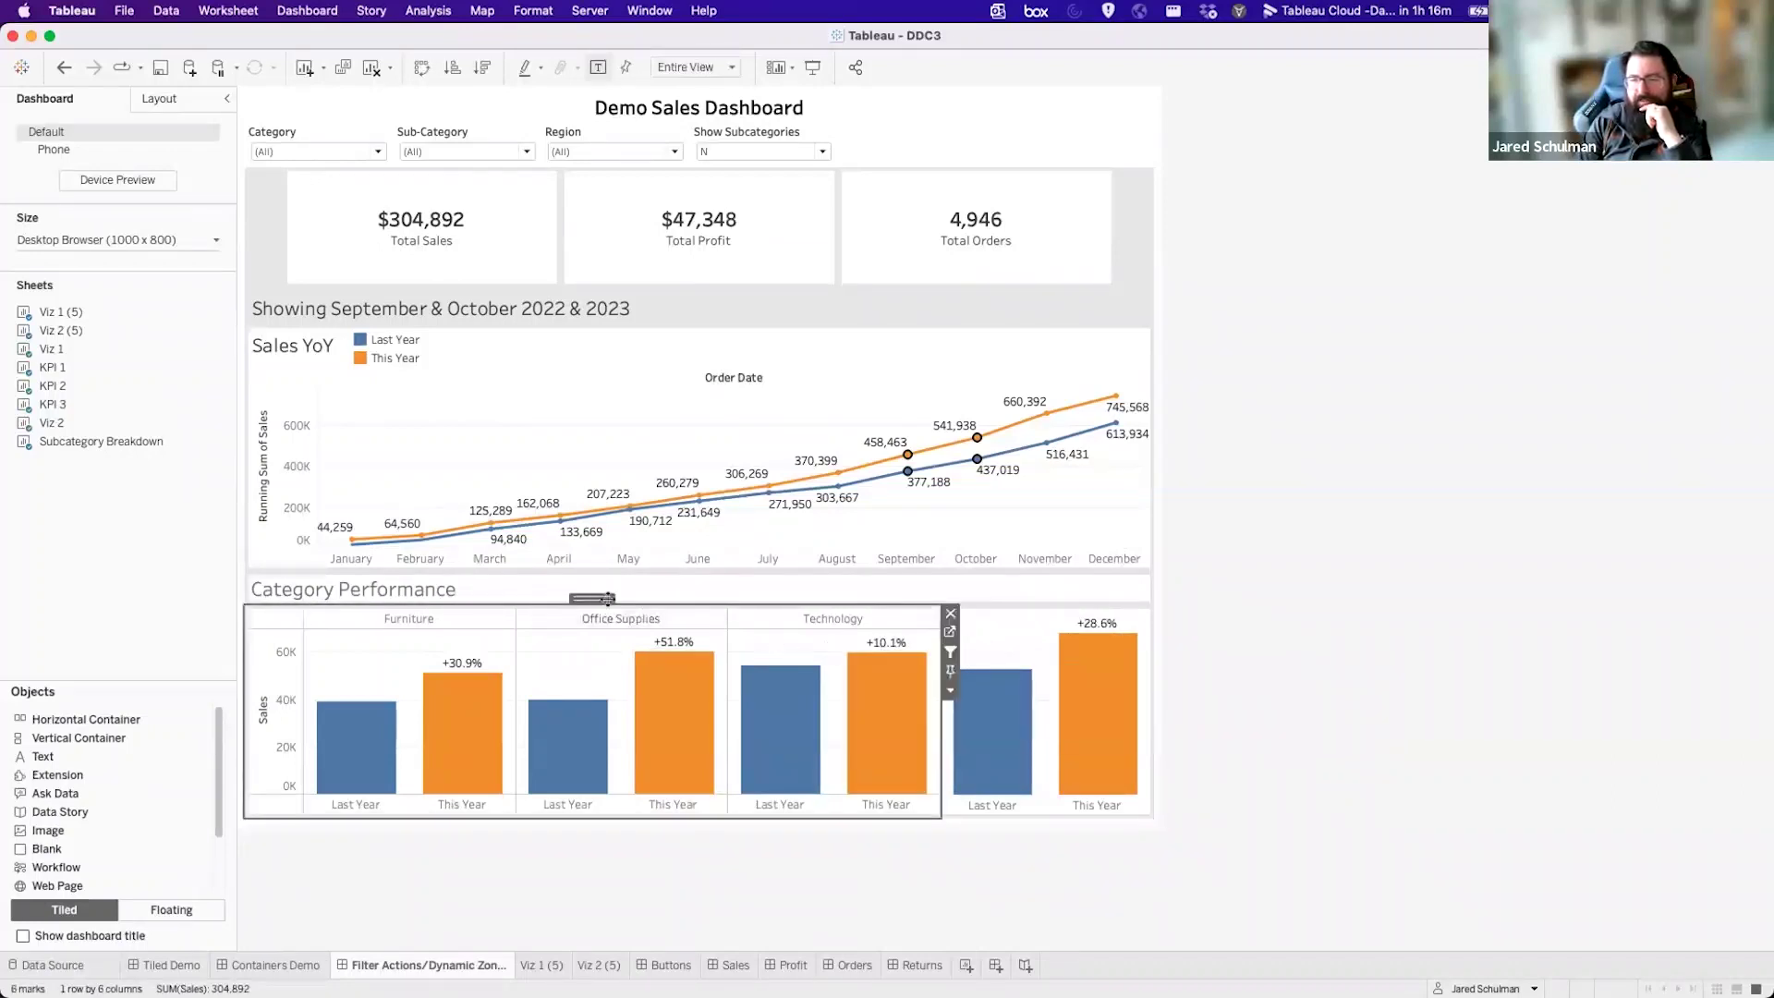
left_click(786, 592)
left_click(1331, 653)
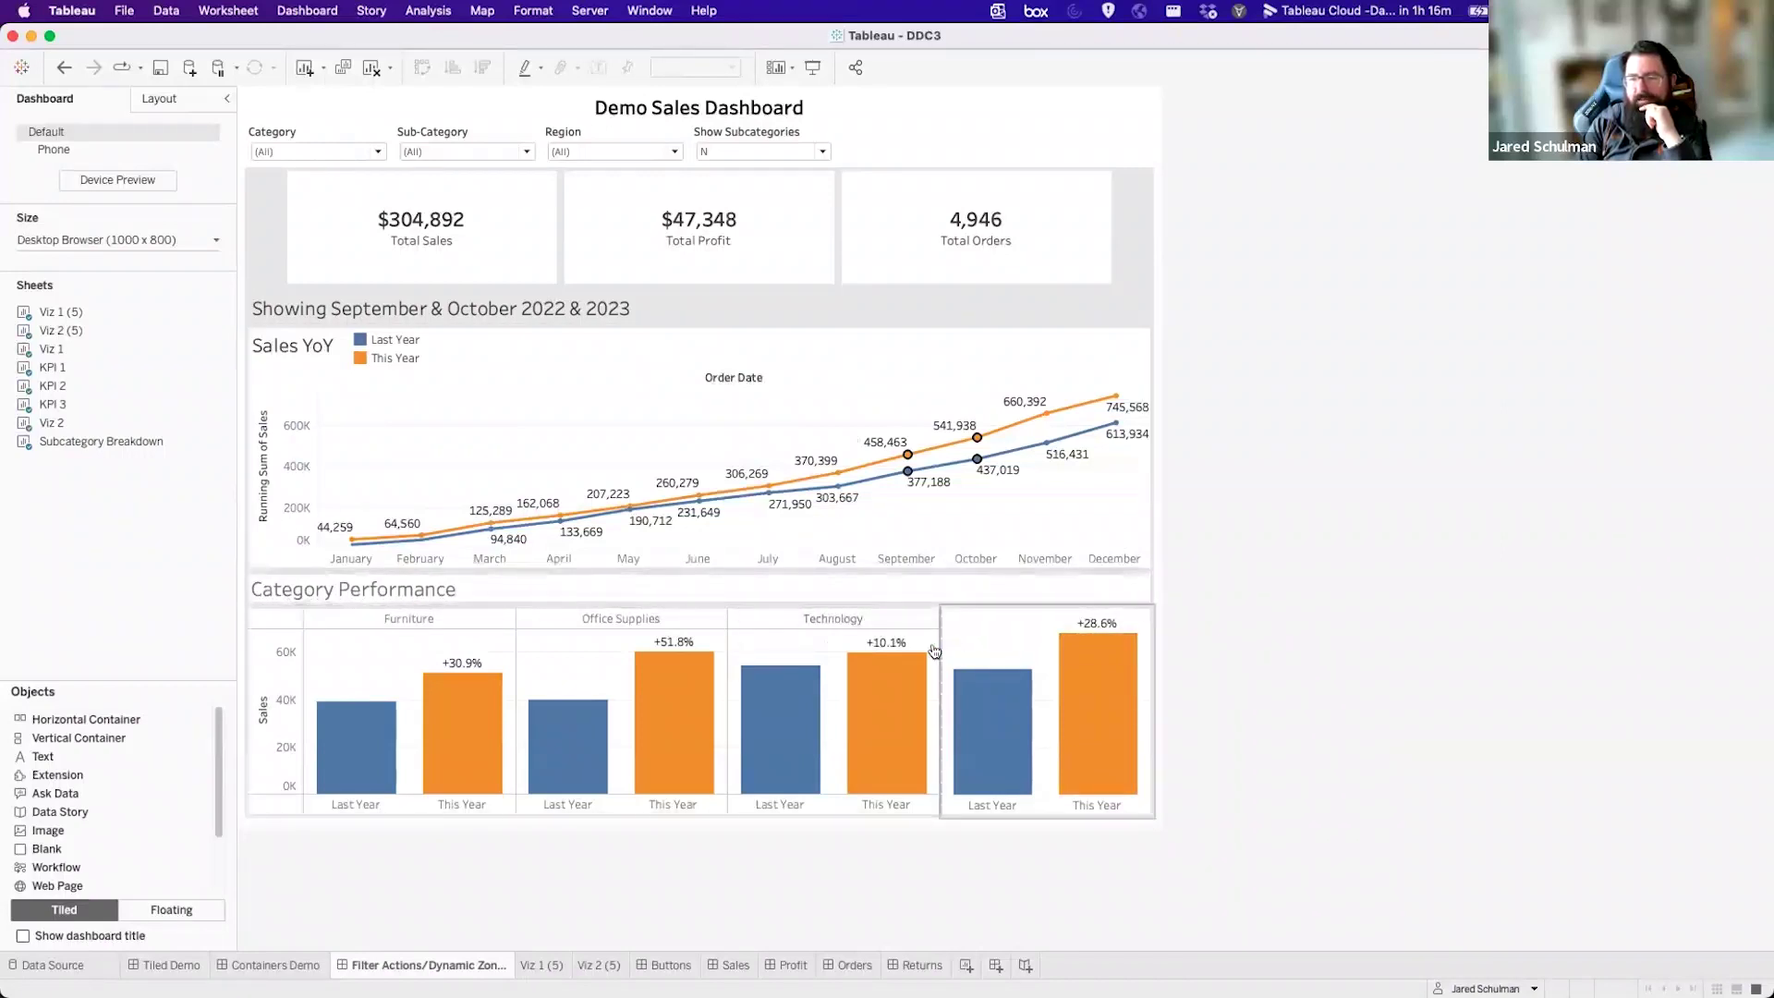
left_click(779, 638)
left_click(600, 599)
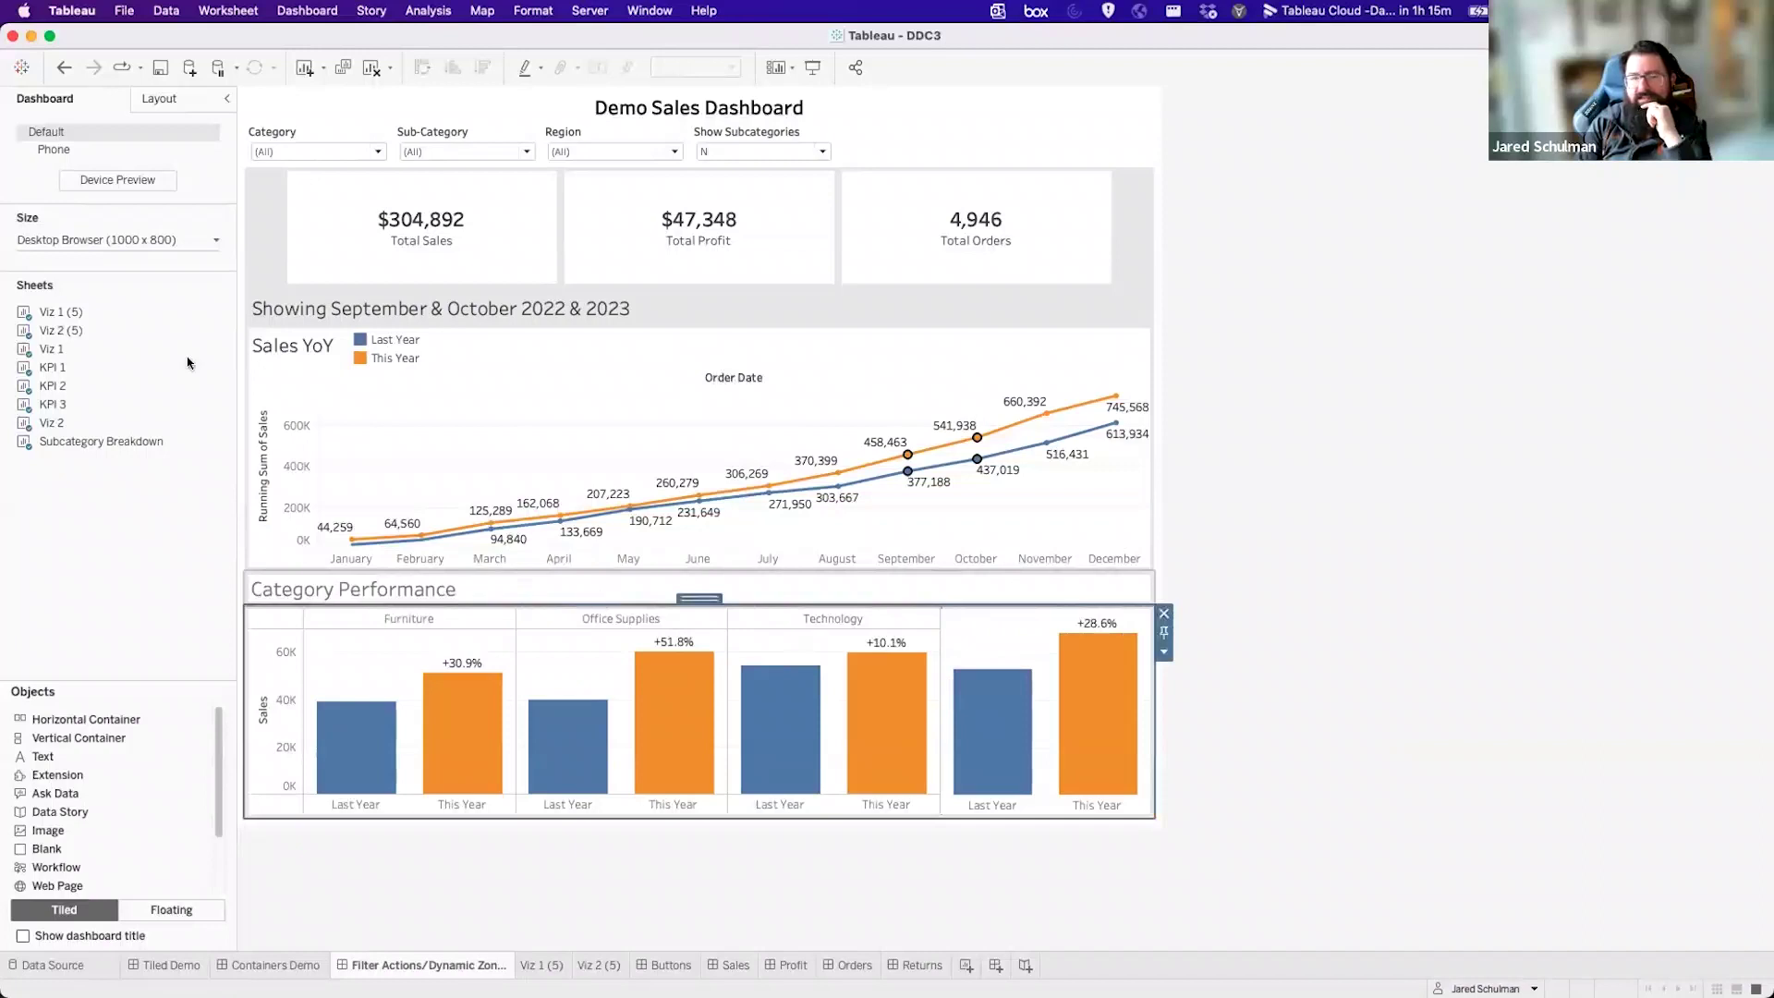
Set the top outer padding of both the category bar chart and the grand total bar chart to 0.
left_click(174, 99)
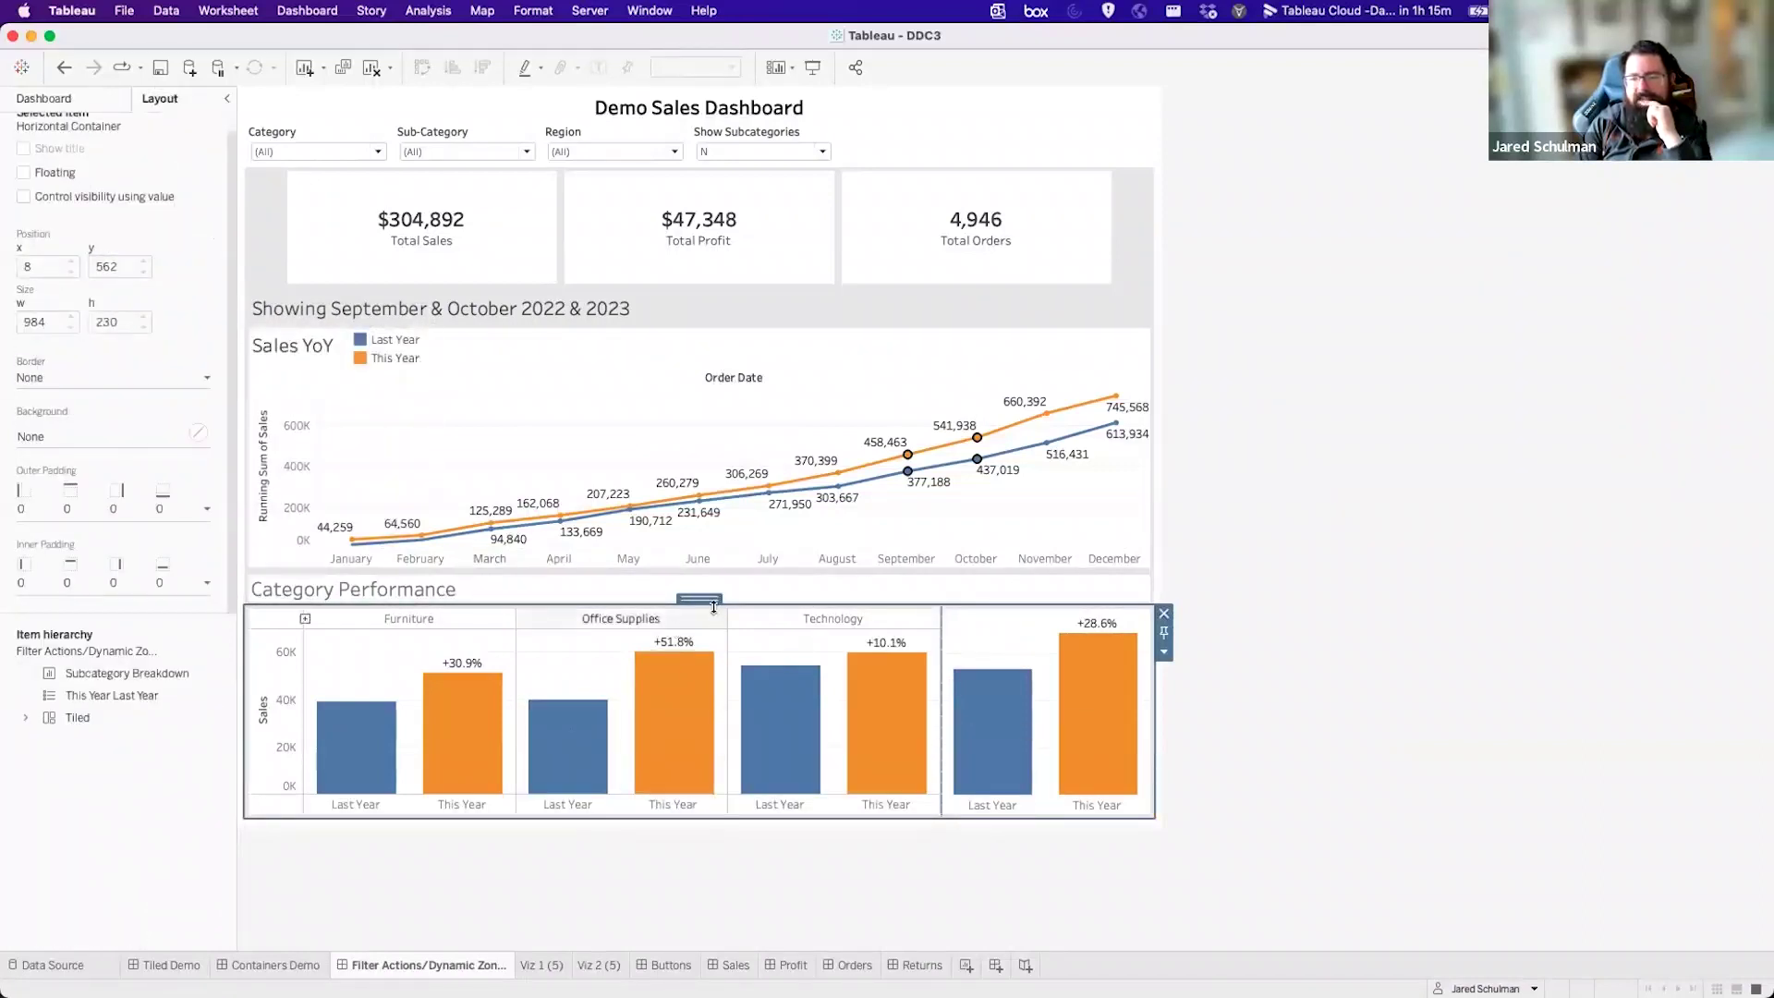
left_click(356, 655)
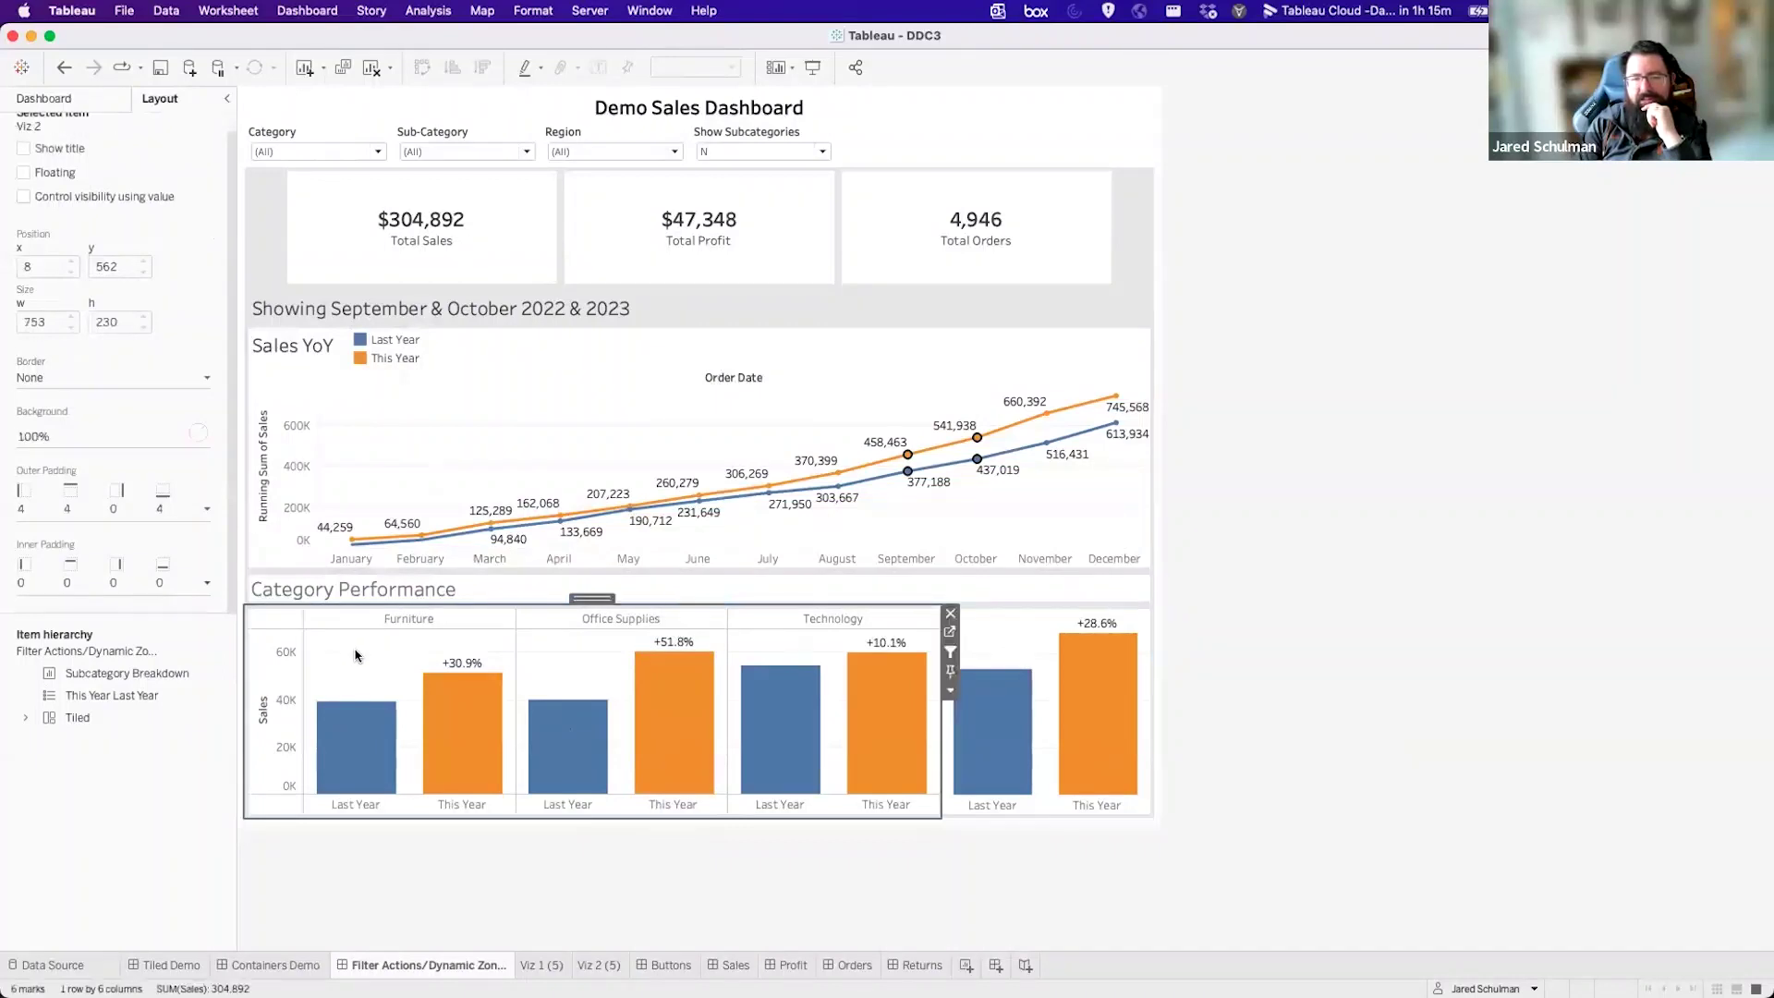
left_click(92, 508)
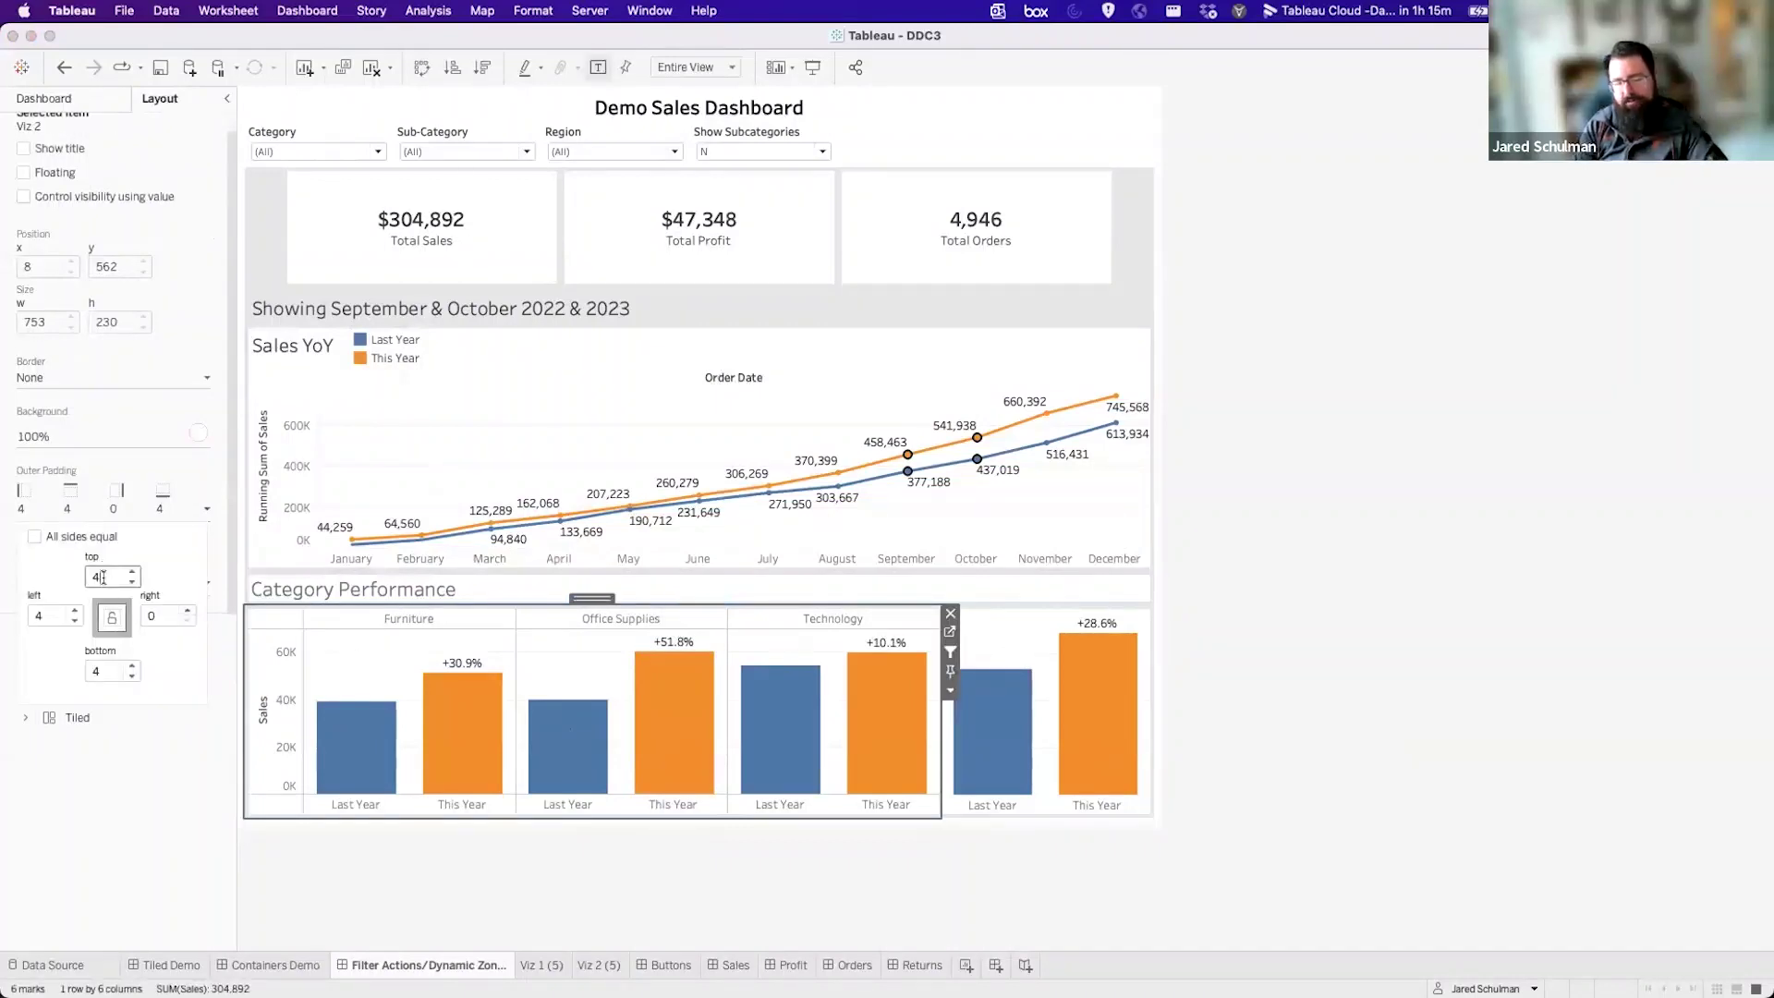
left_click(992, 721)
left_click(201, 583)
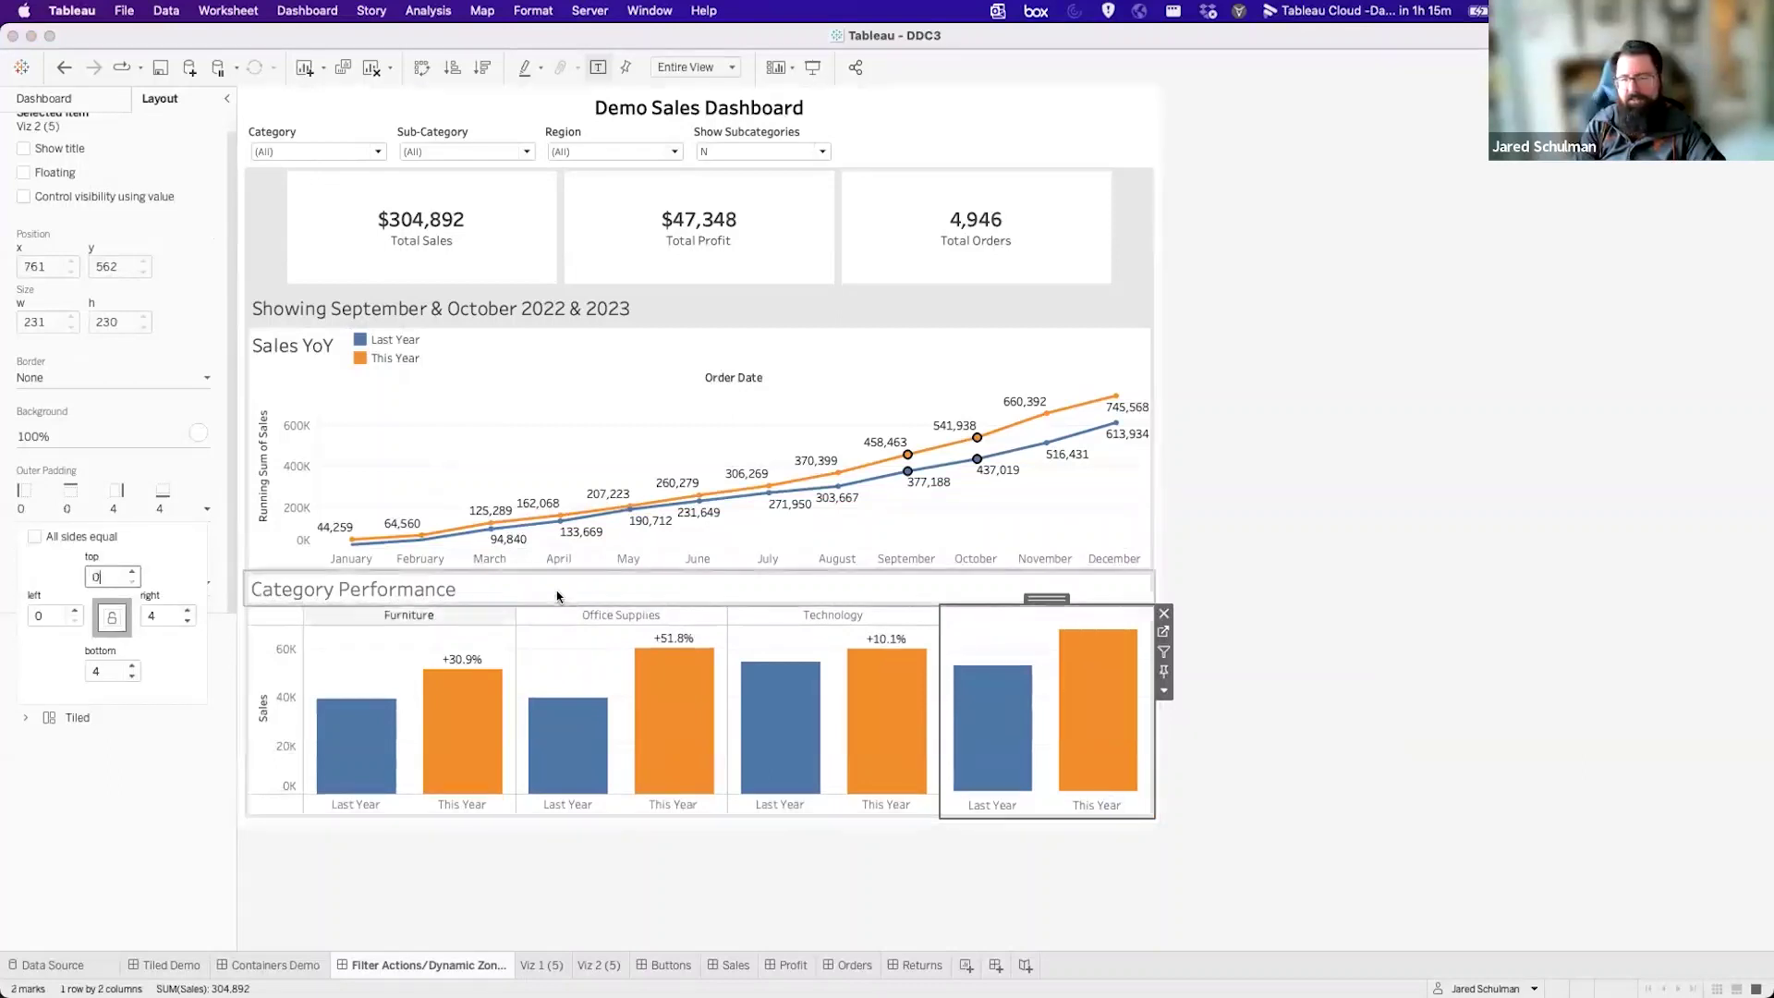
Unlock equal outer padding on the Category Performance text and reduce only its bottom padding.
left_click(513, 590)
left_click(102, 504)
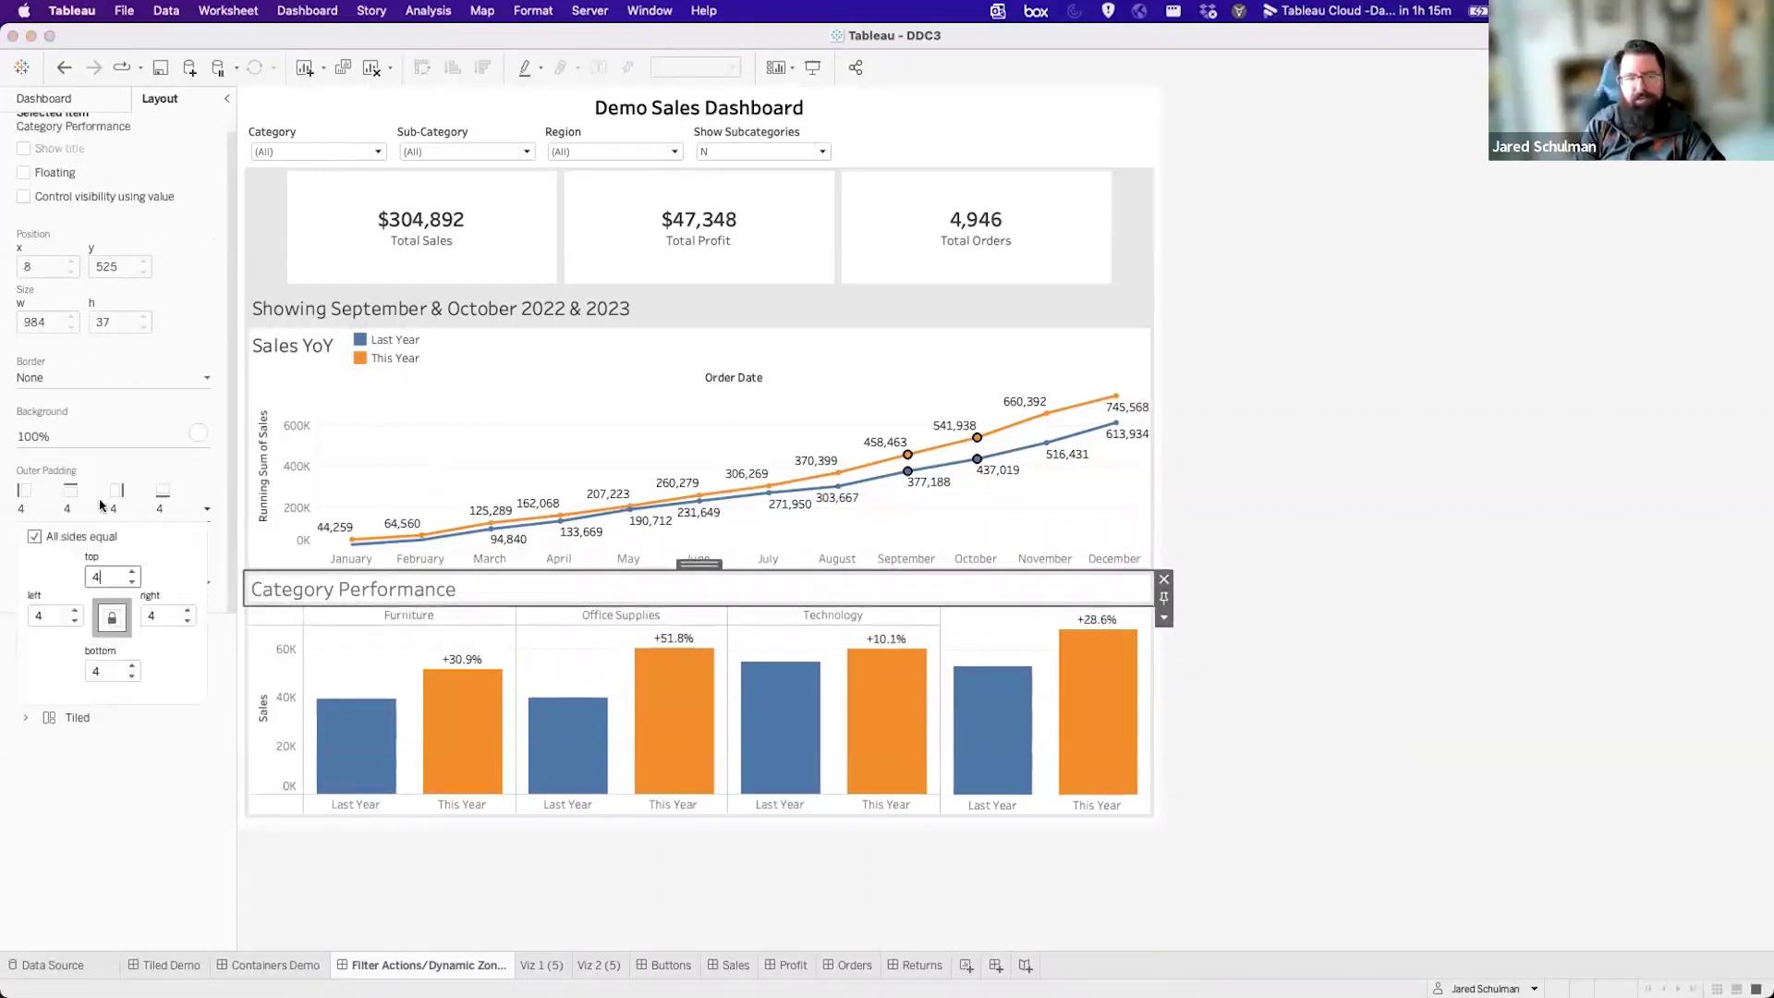
left_click(112, 616)
left_click(108, 670)
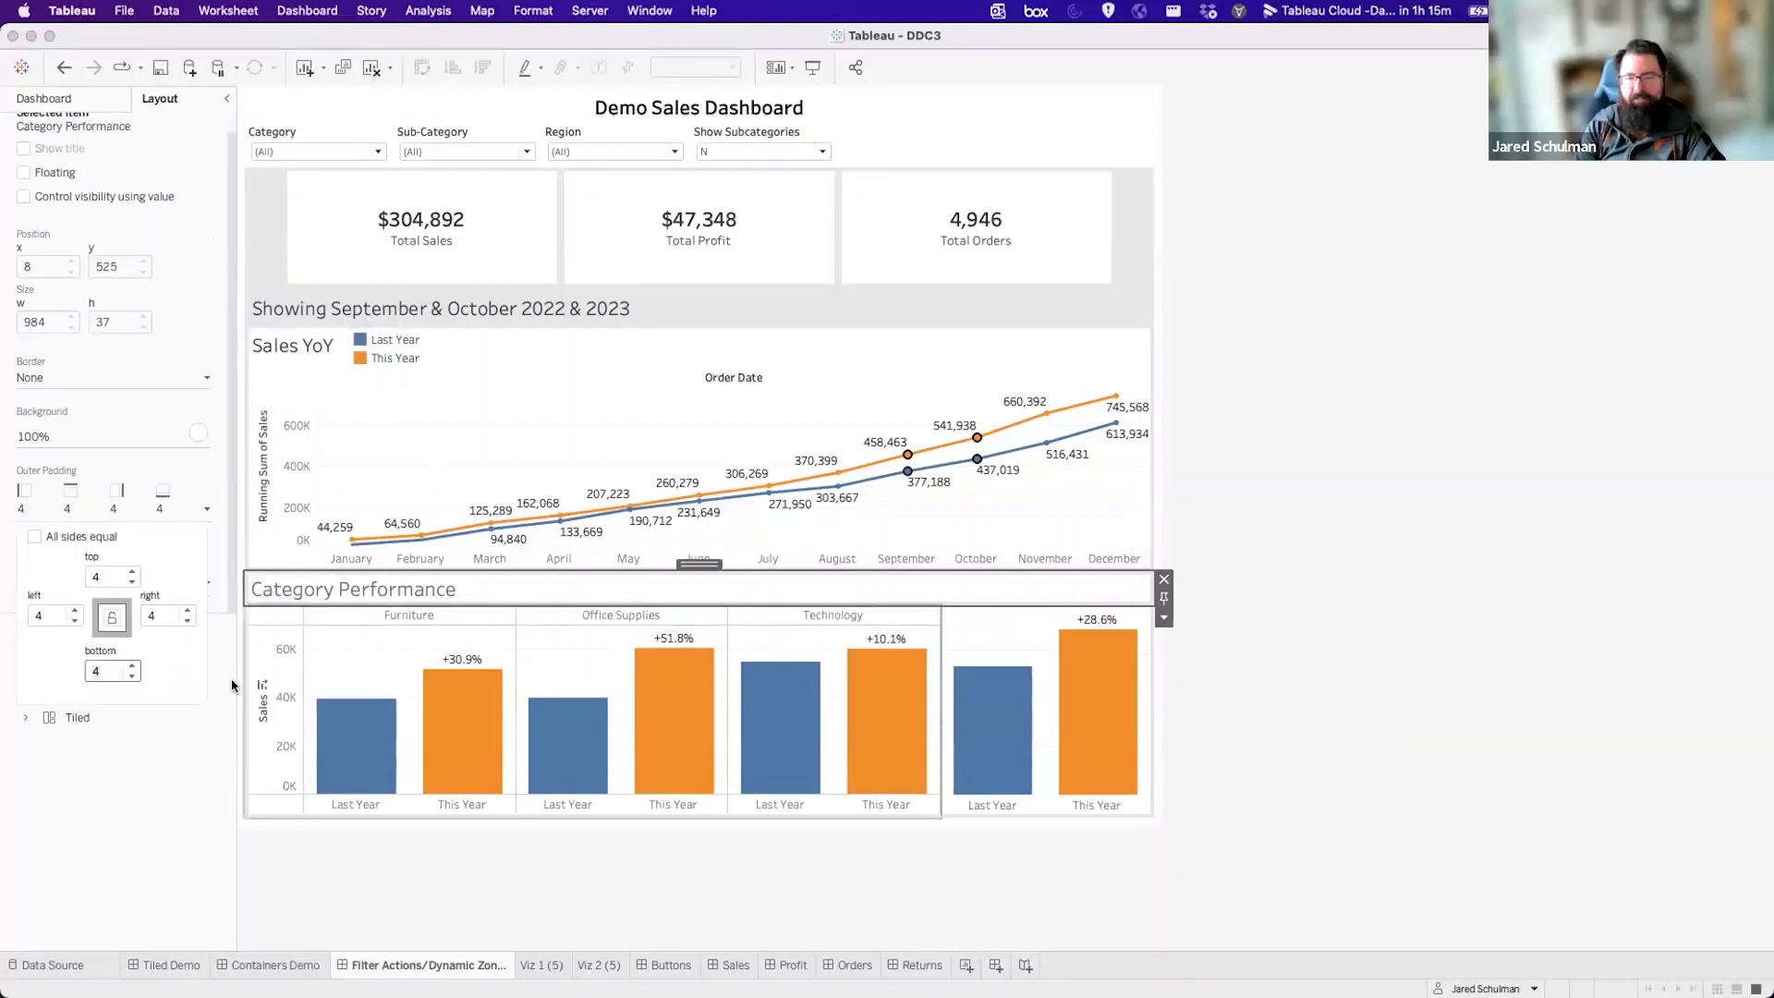
left_click(1622, 671)
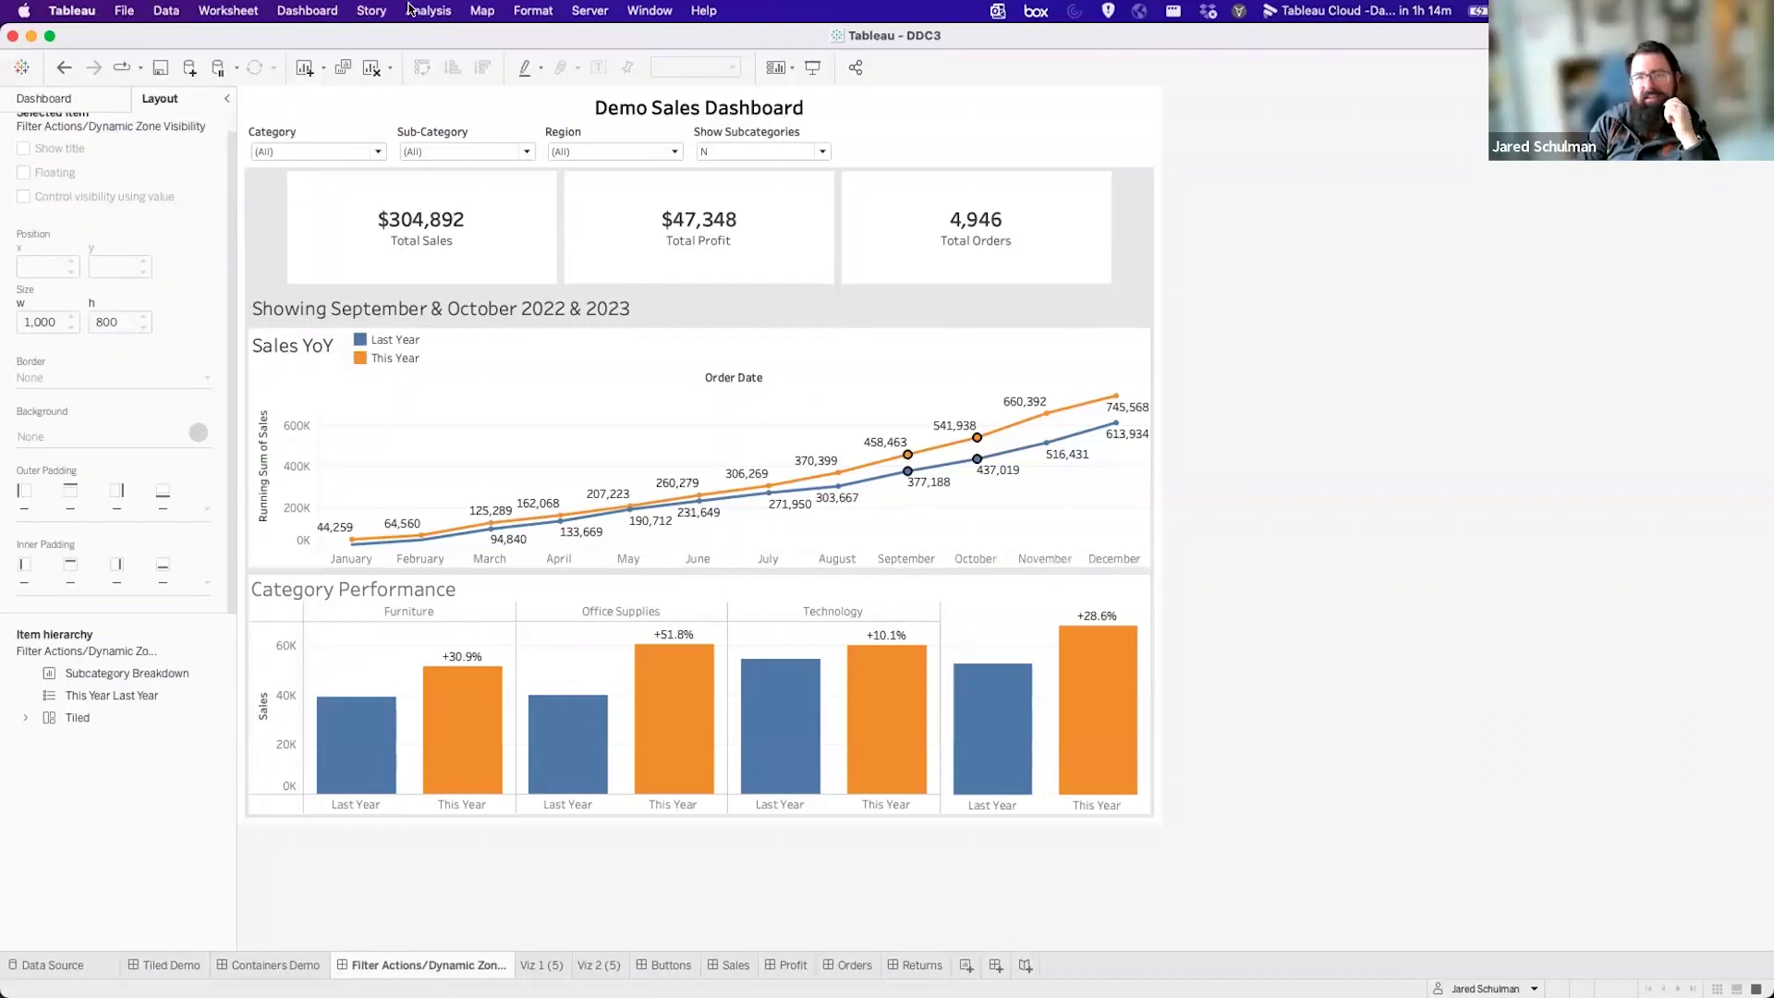
left_click(484, 12)
mouse_move(545, 58)
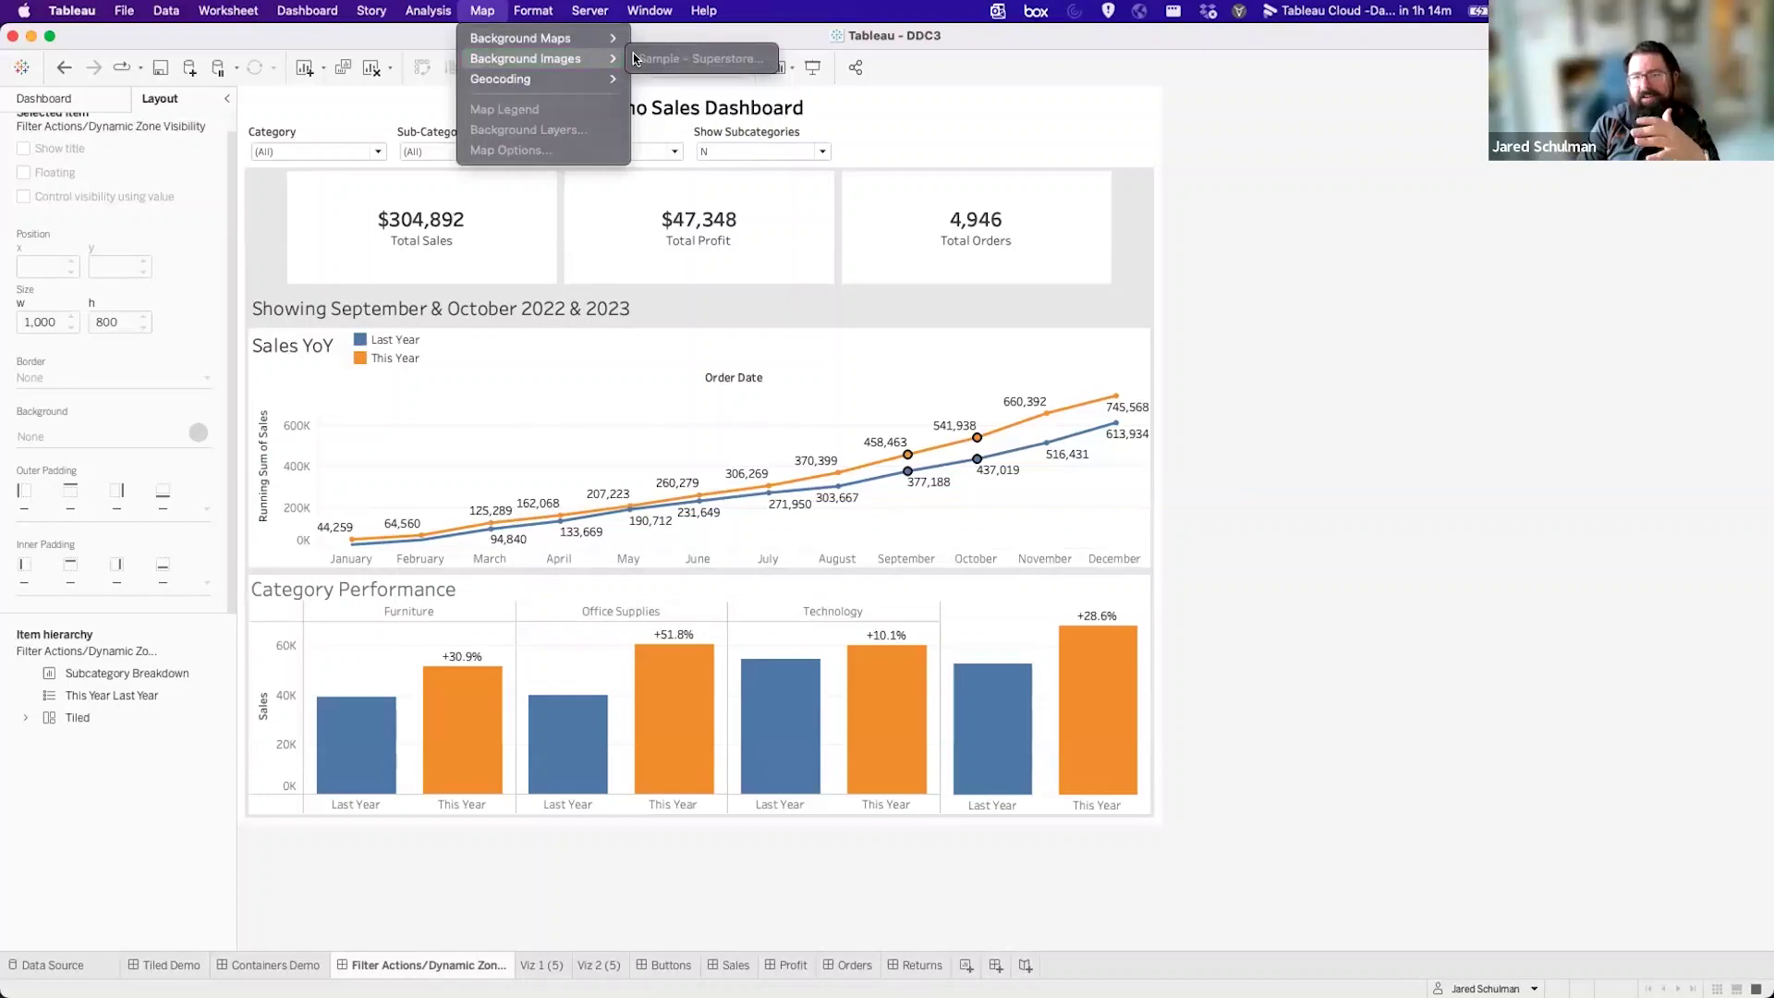
left_click(390, 264)
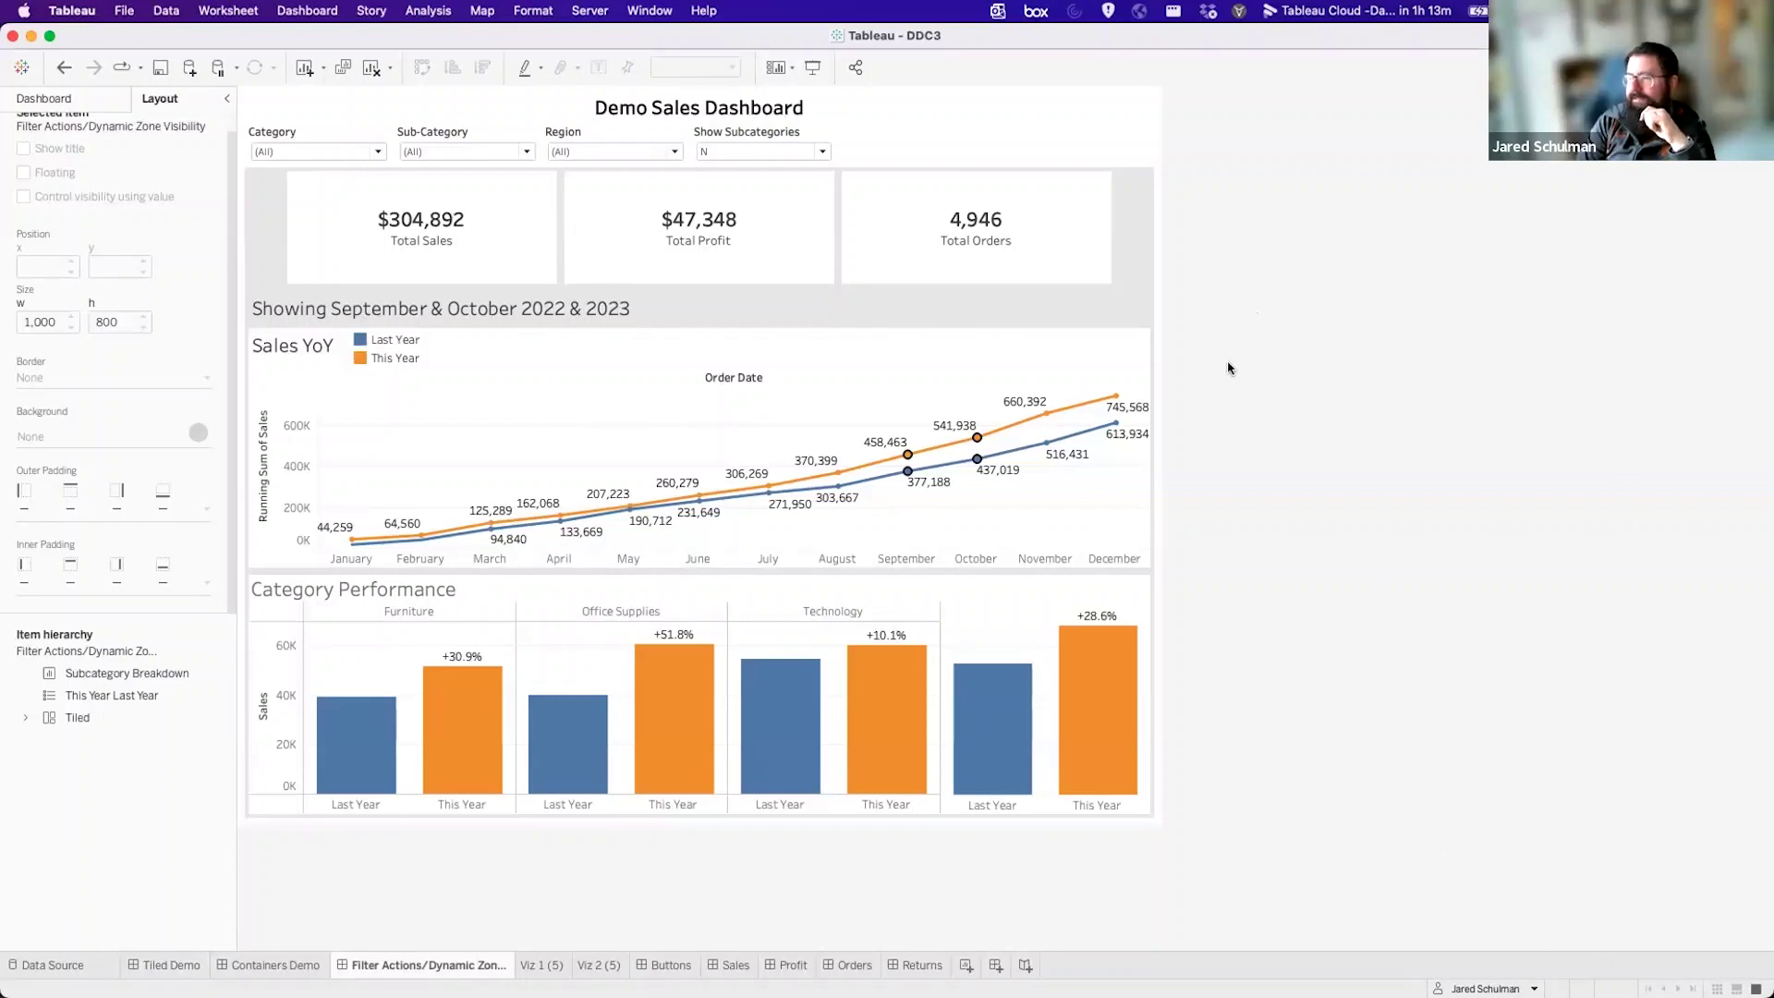
Enter presentation mode and show the Sales dashboard.
left_click(809, 68)
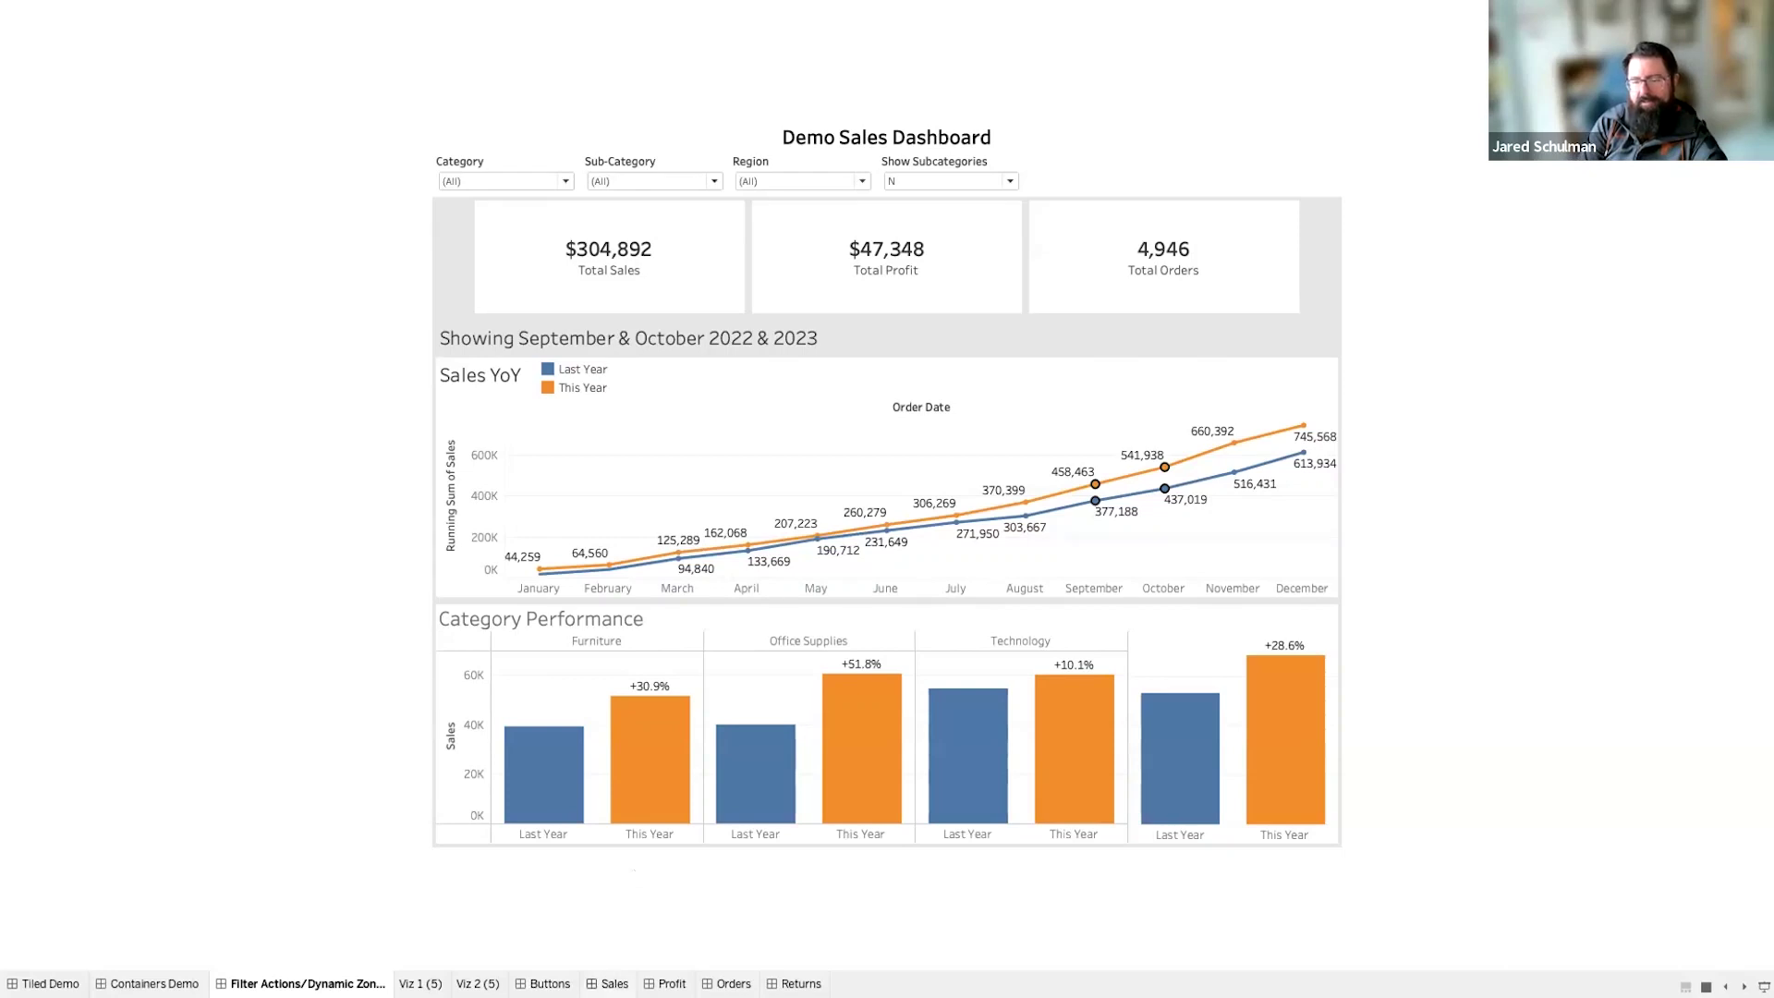
left_click(612, 983)
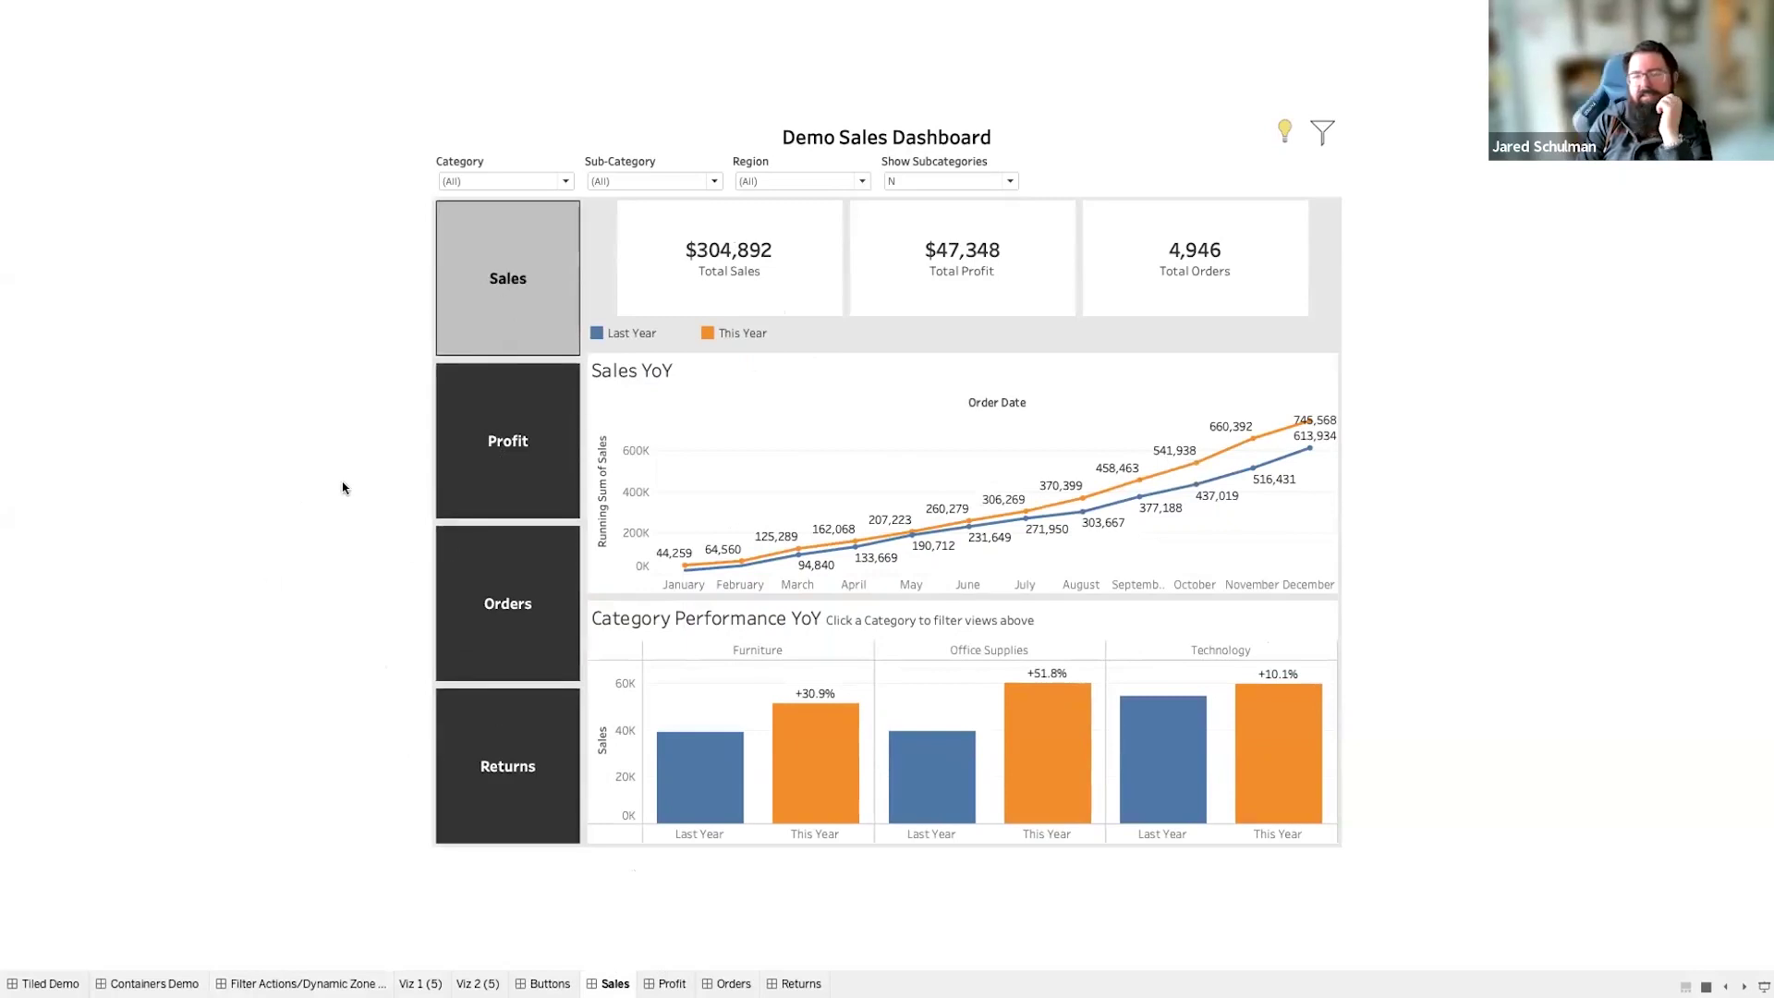
Test the dashboard's navigation buttons by switching repeatedly among the Profit, Orders, Returns and Sales dashboards, ending on Sales.
left_click(508, 447)
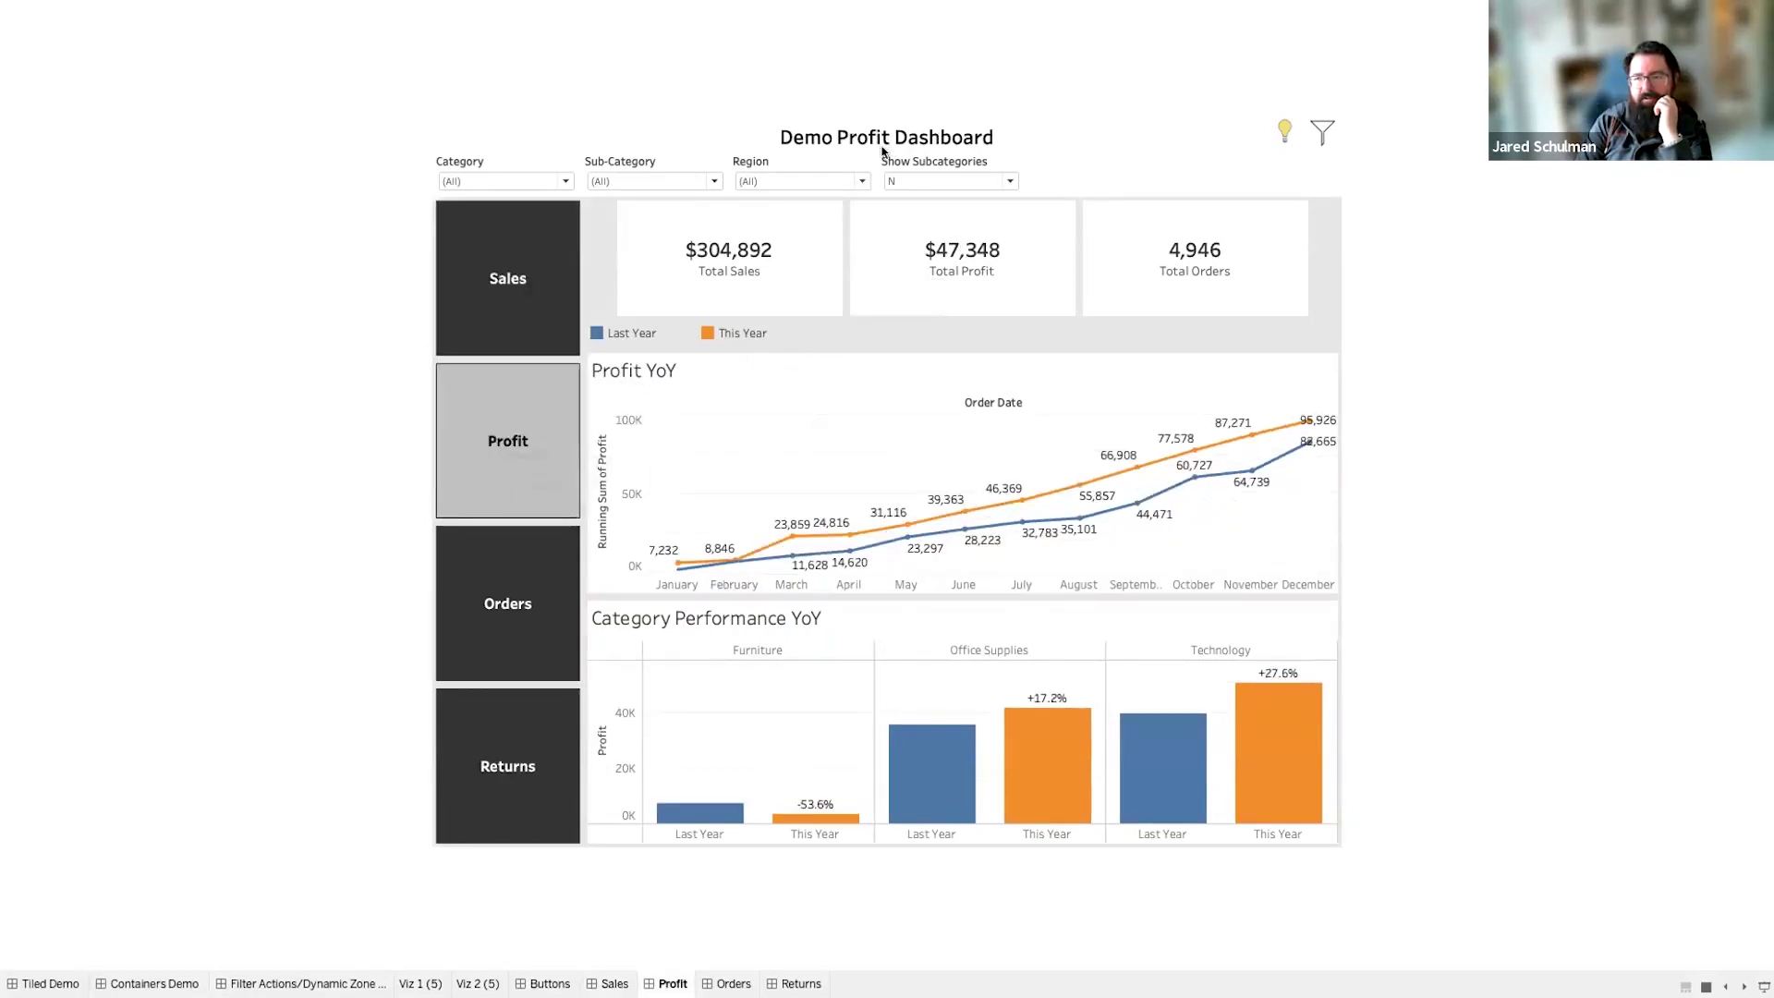
left_click(500, 602)
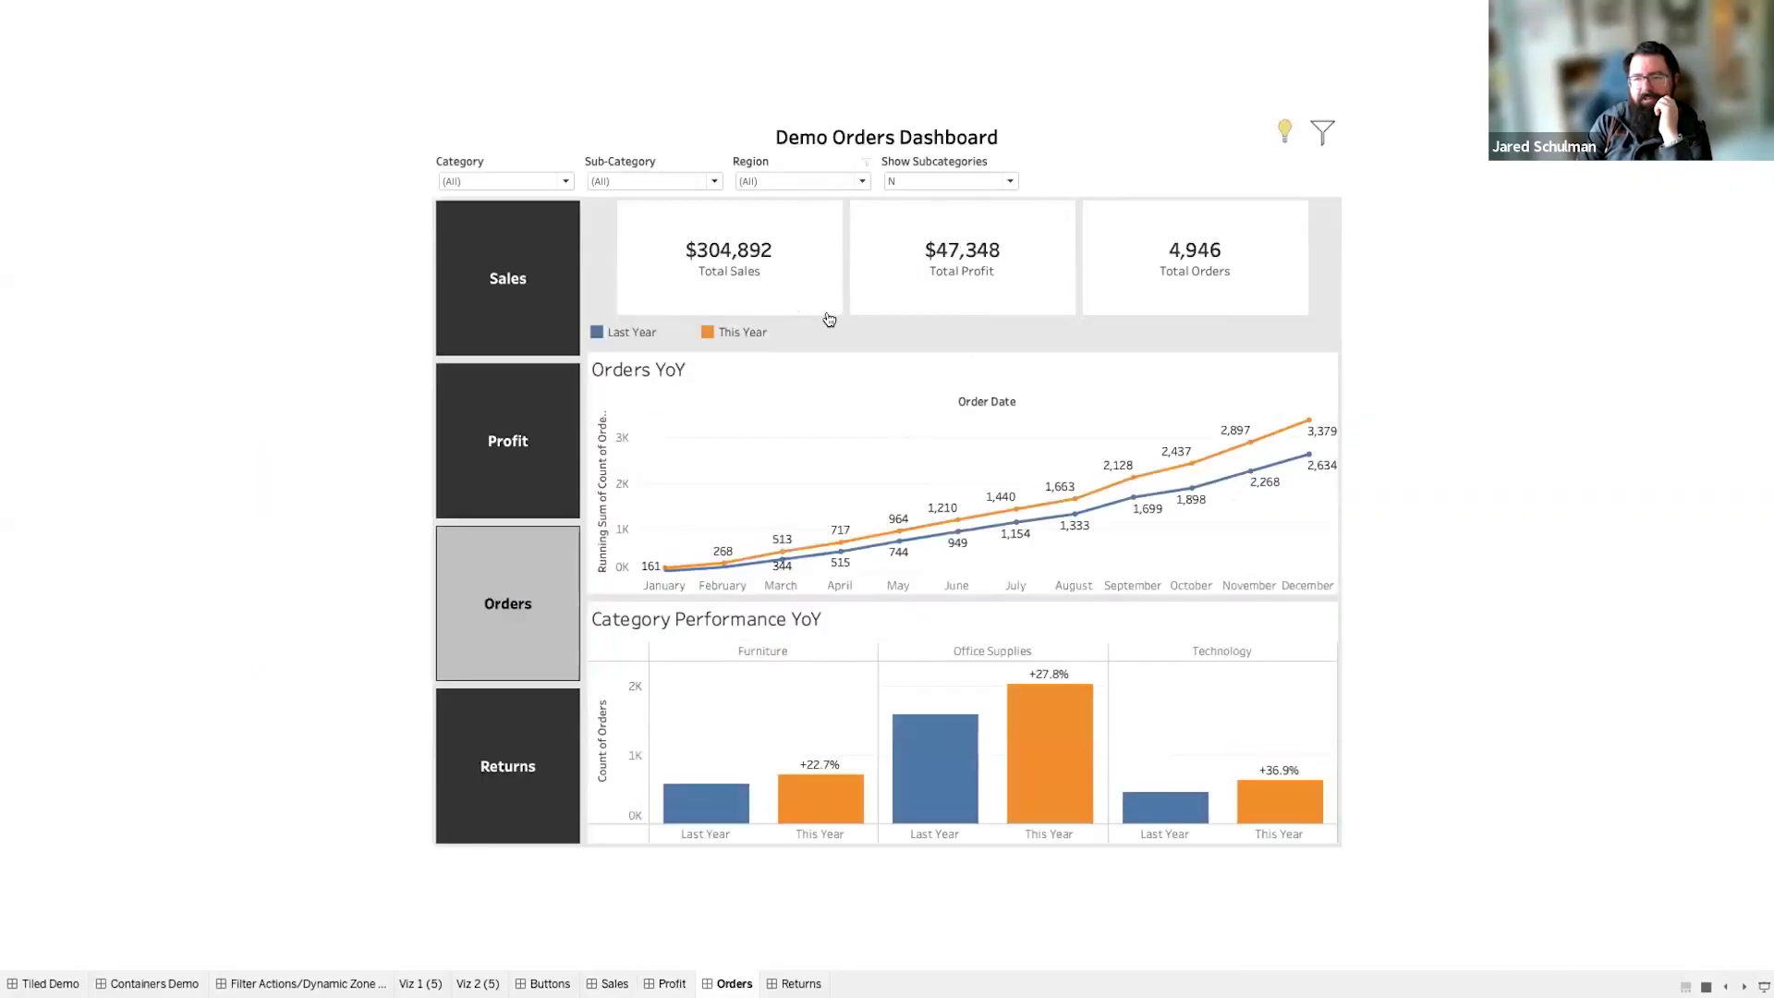
left_click(532, 775)
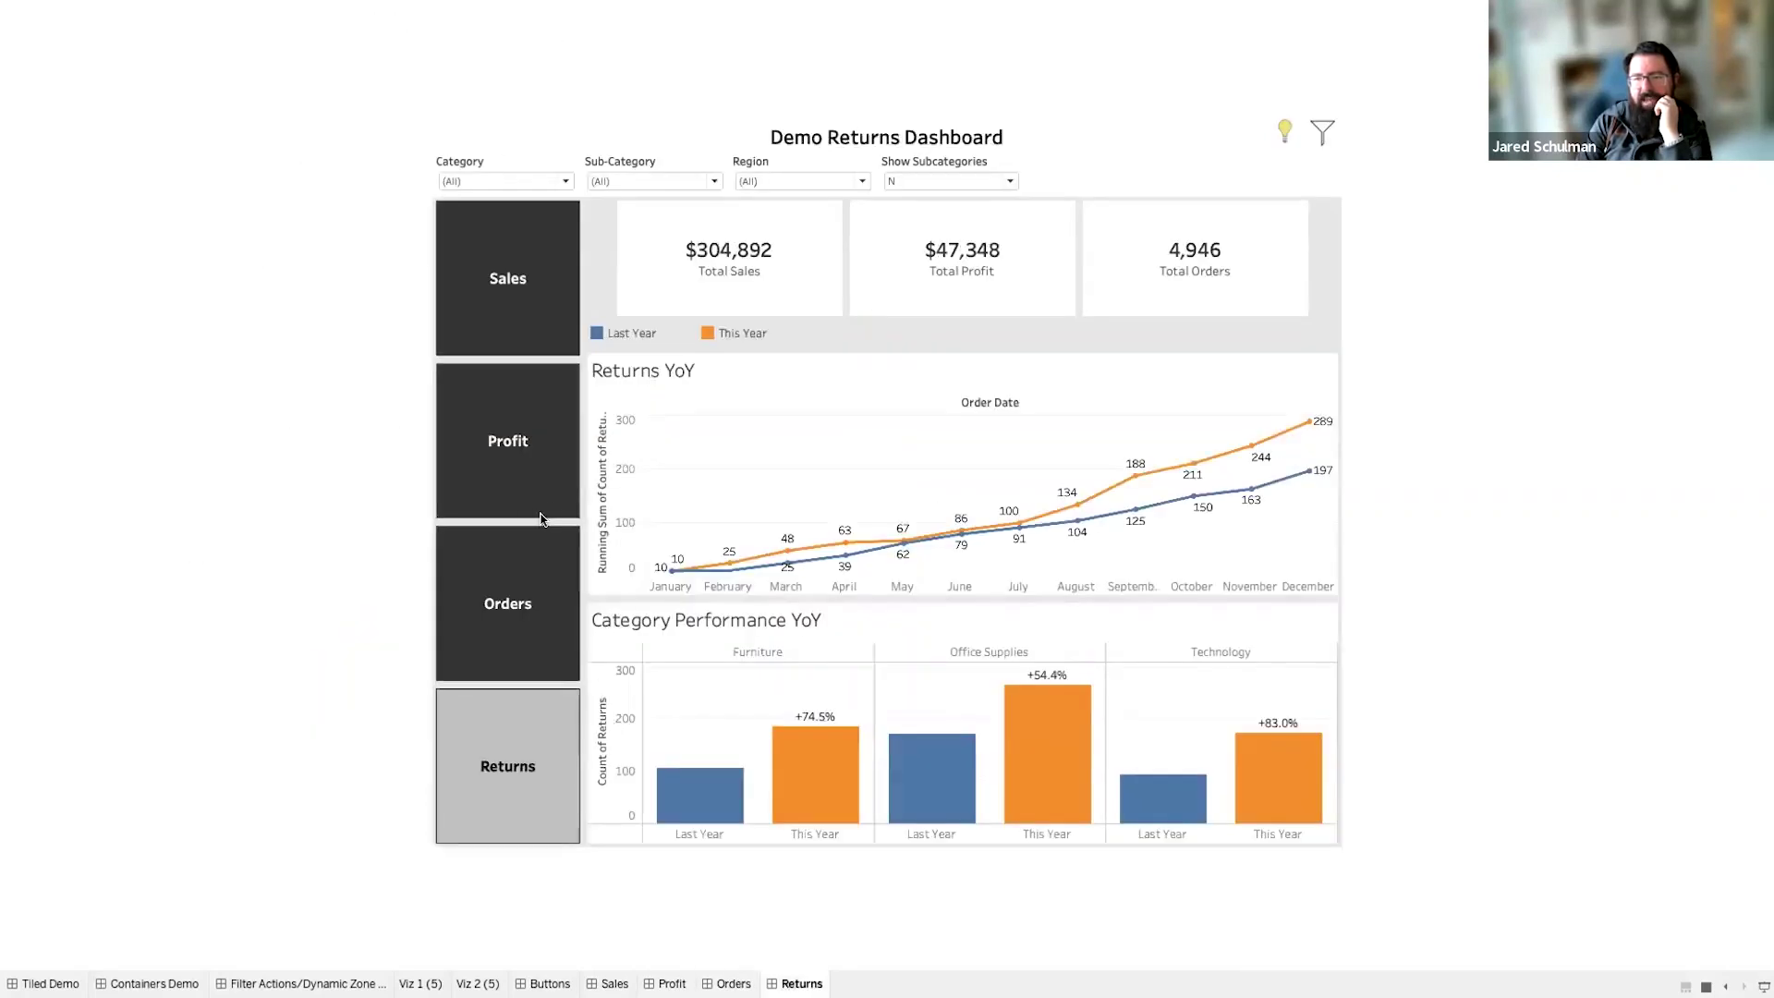
left_click(514, 605)
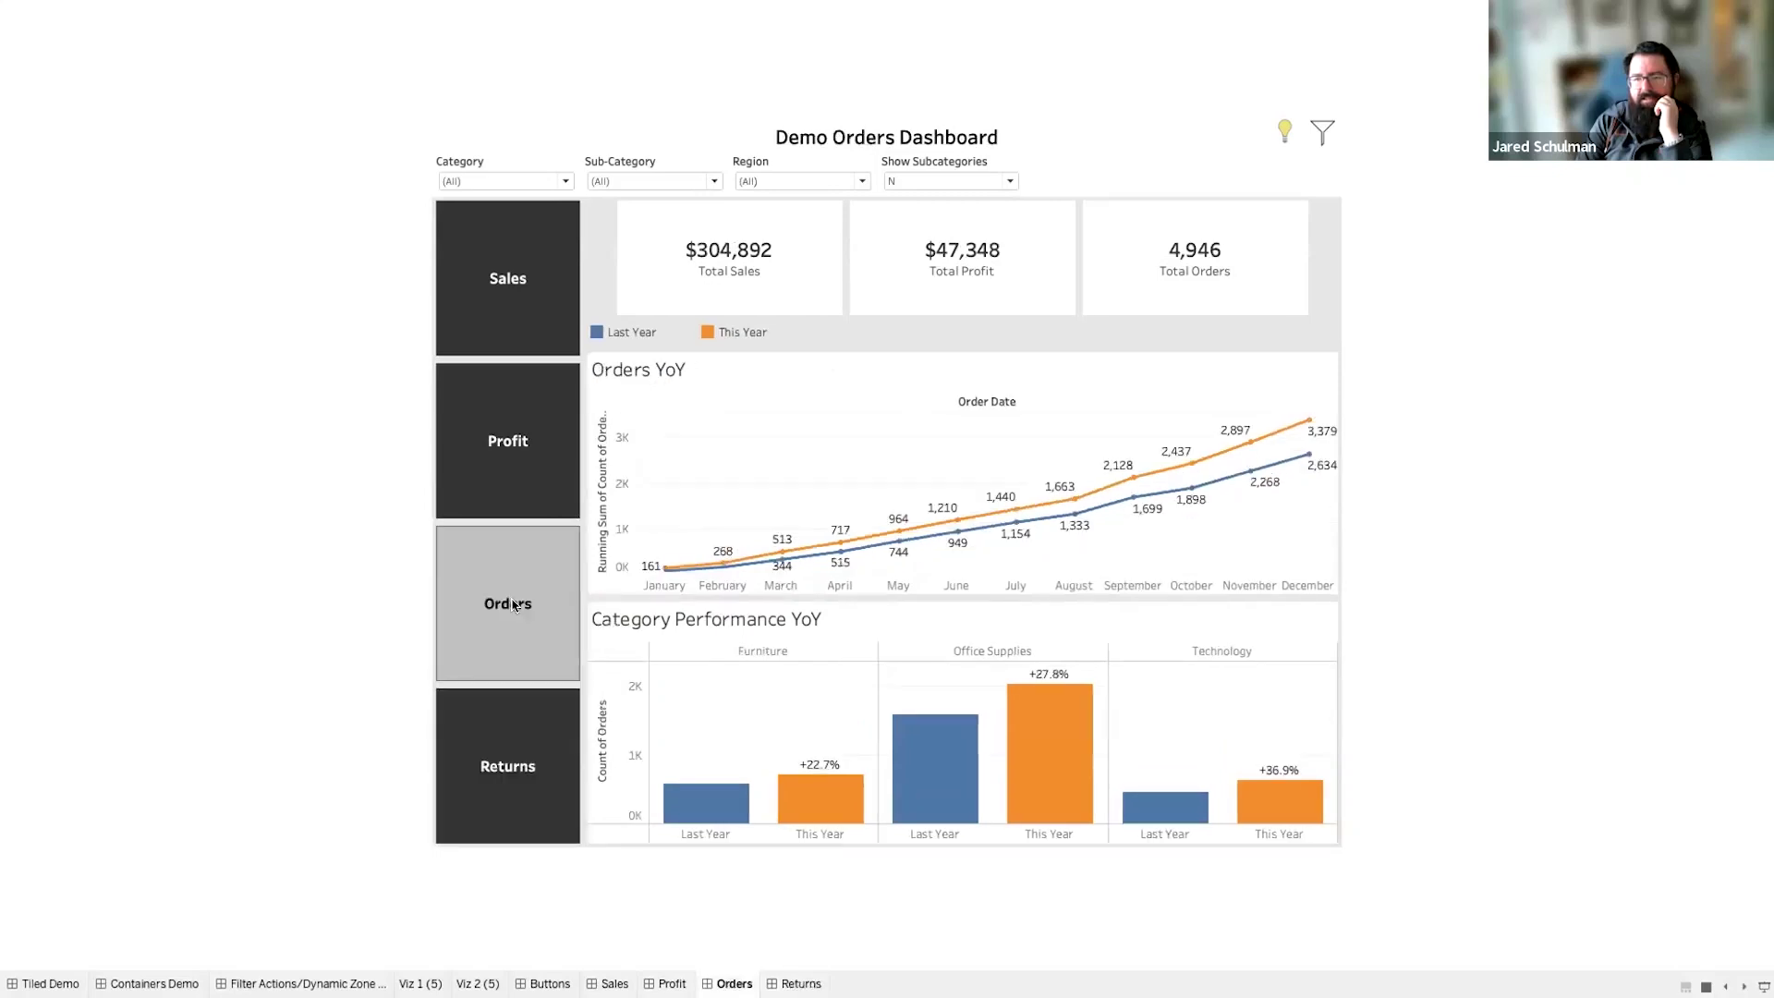
left_click(495, 463)
left_click(517, 291)
left_click(525, 419)
left_click(514, 673)
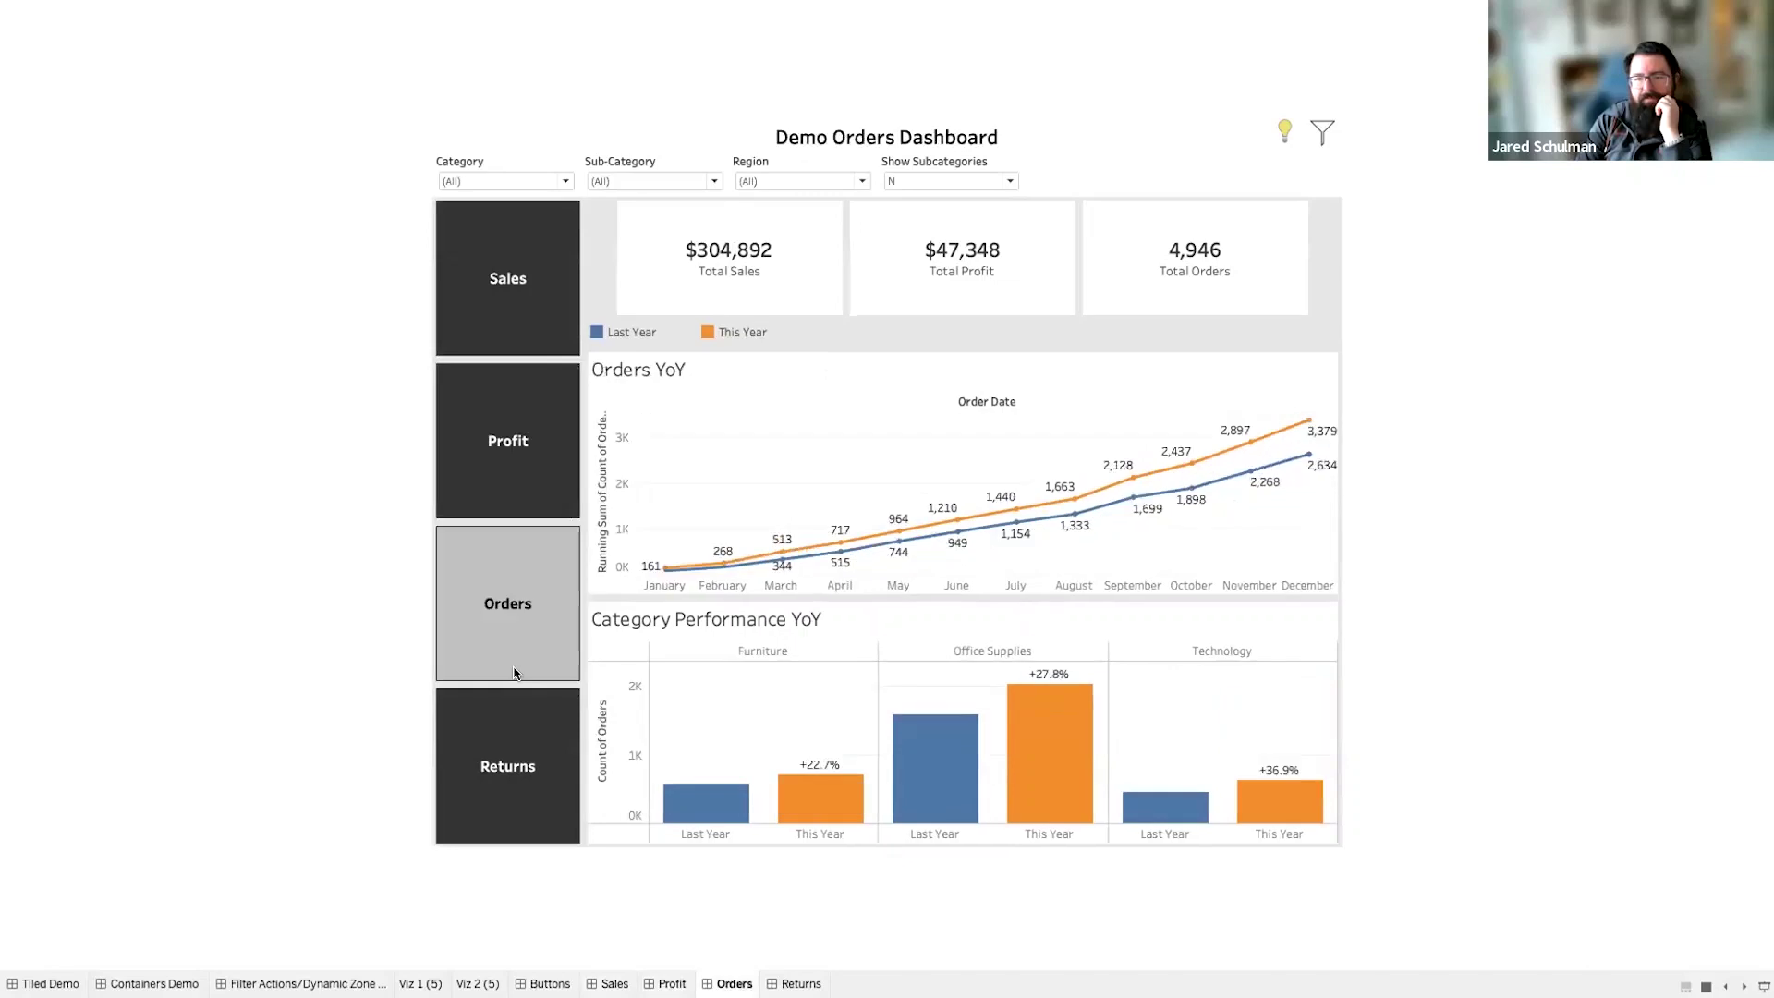
left_click(531, 751)
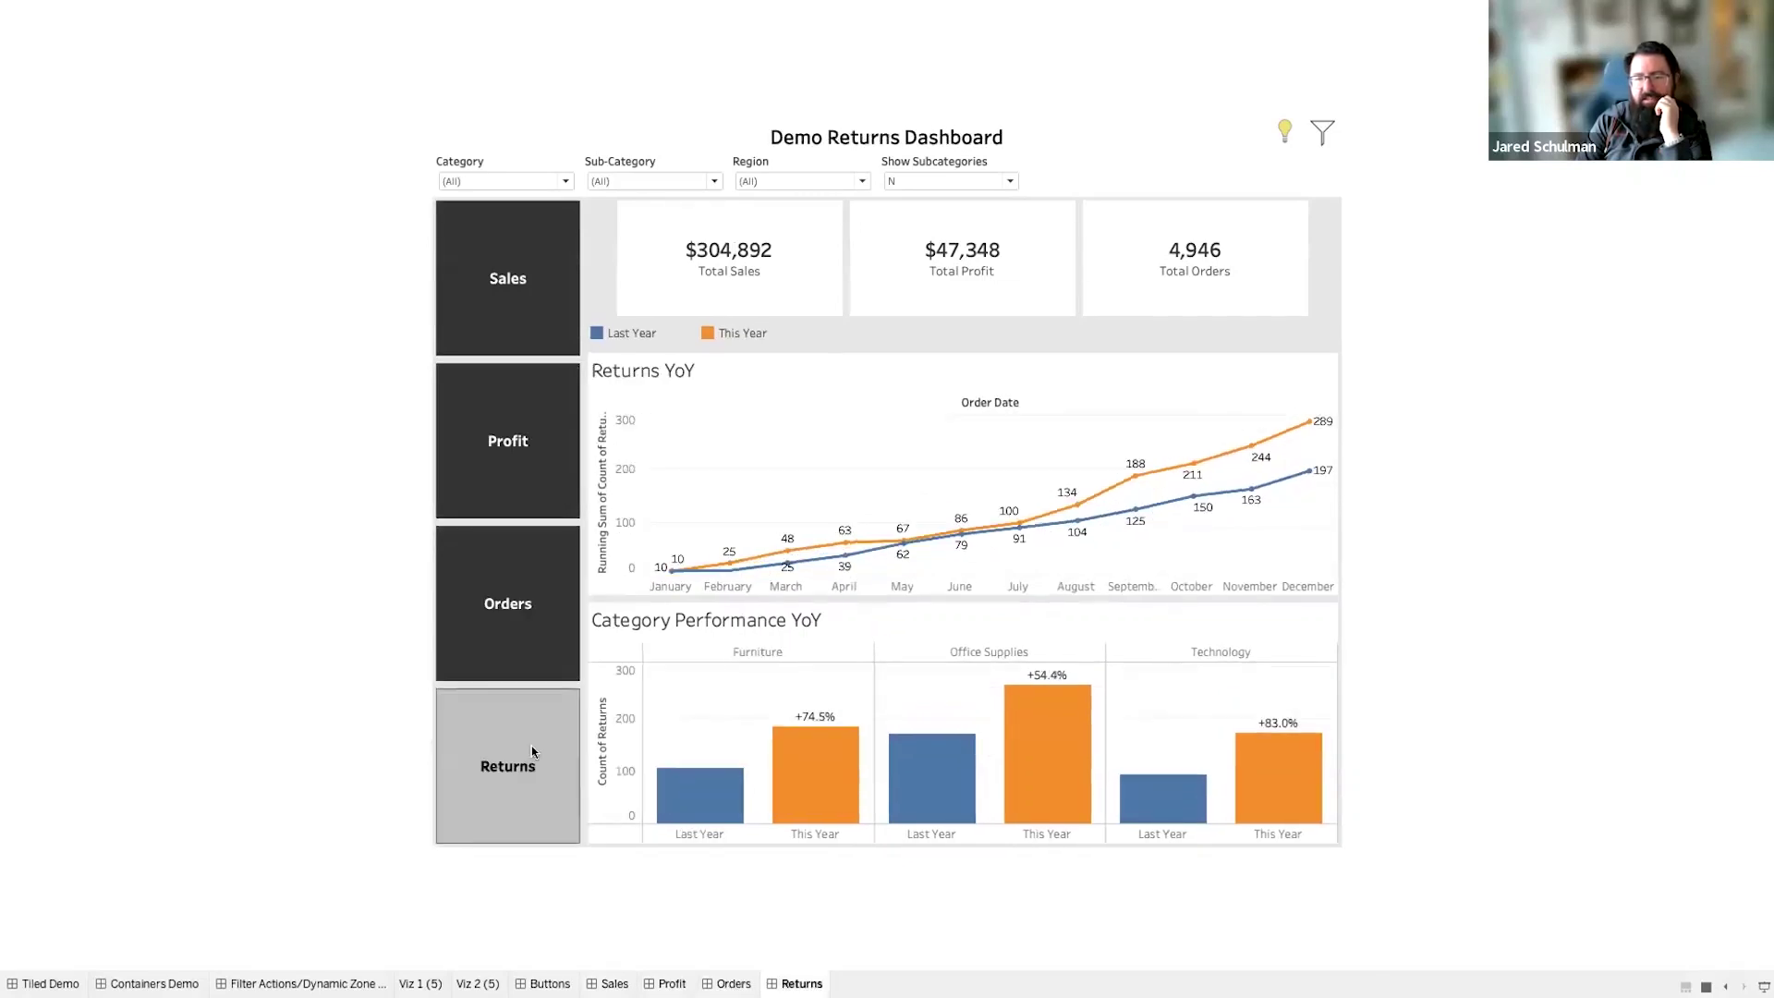
left_click(503, 608)
left_click(536, 445)
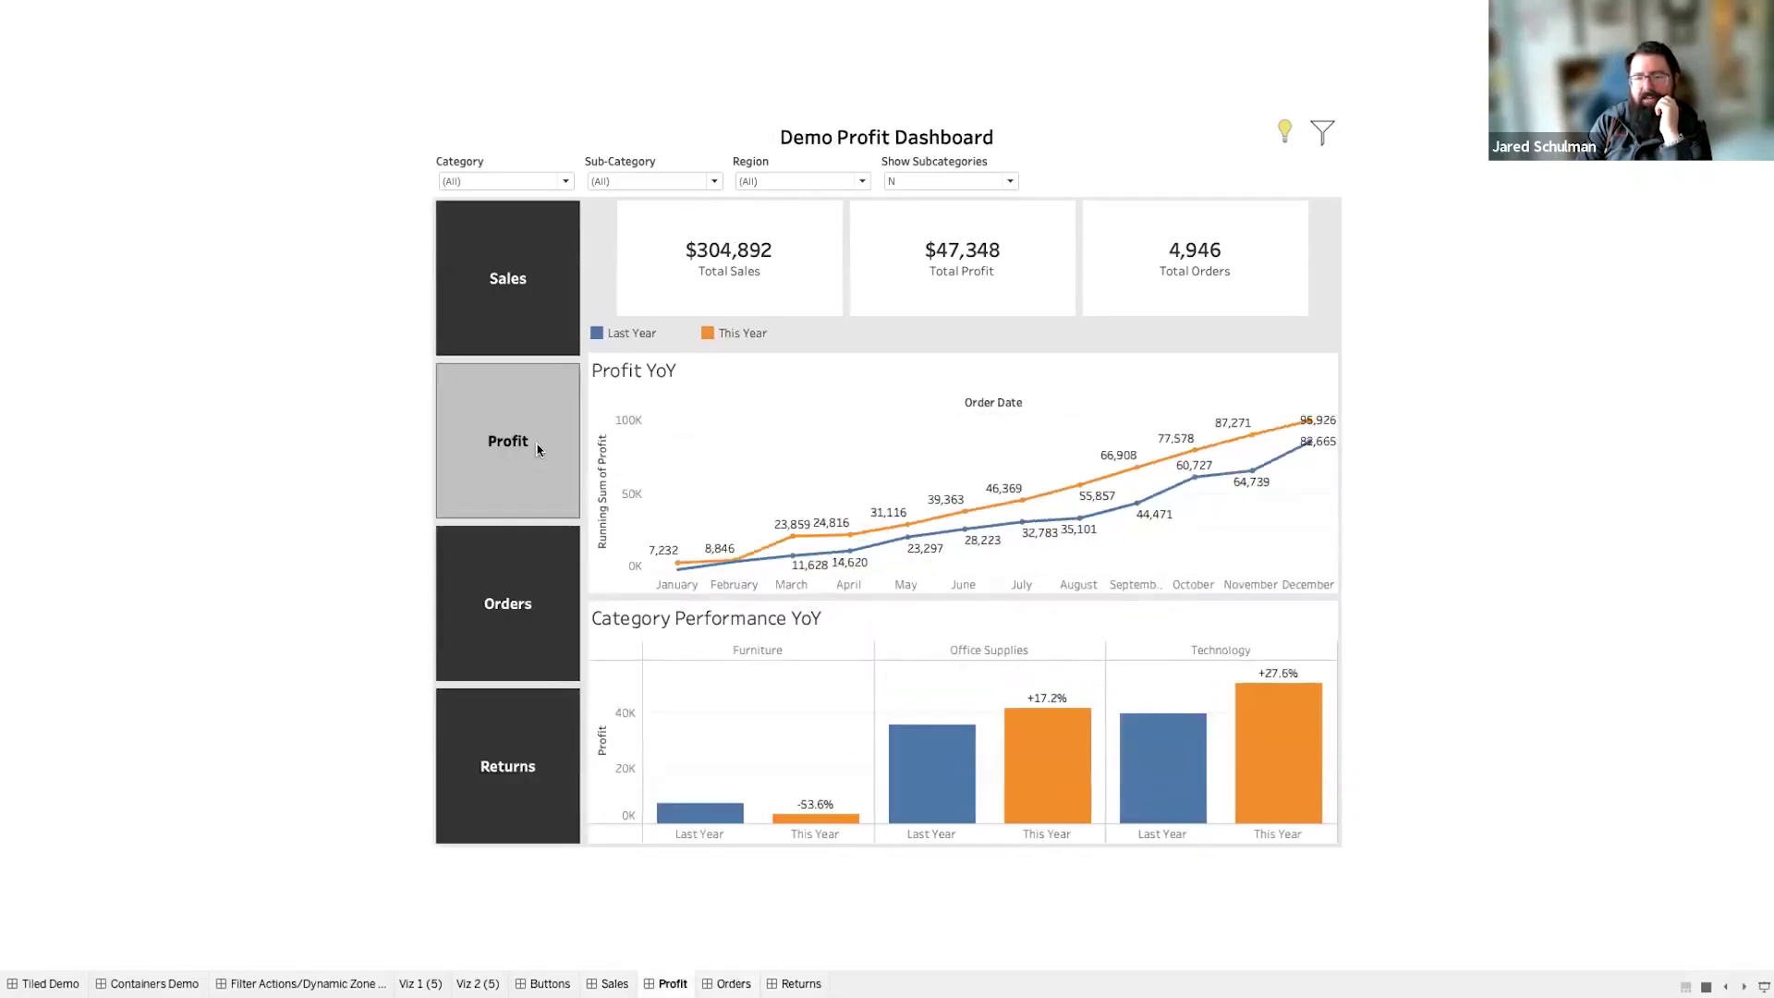
left_click(513, 307)
left_click(511, 578)
left_click(525, 500)
left_click(515, 753)
left_click(514, 637)
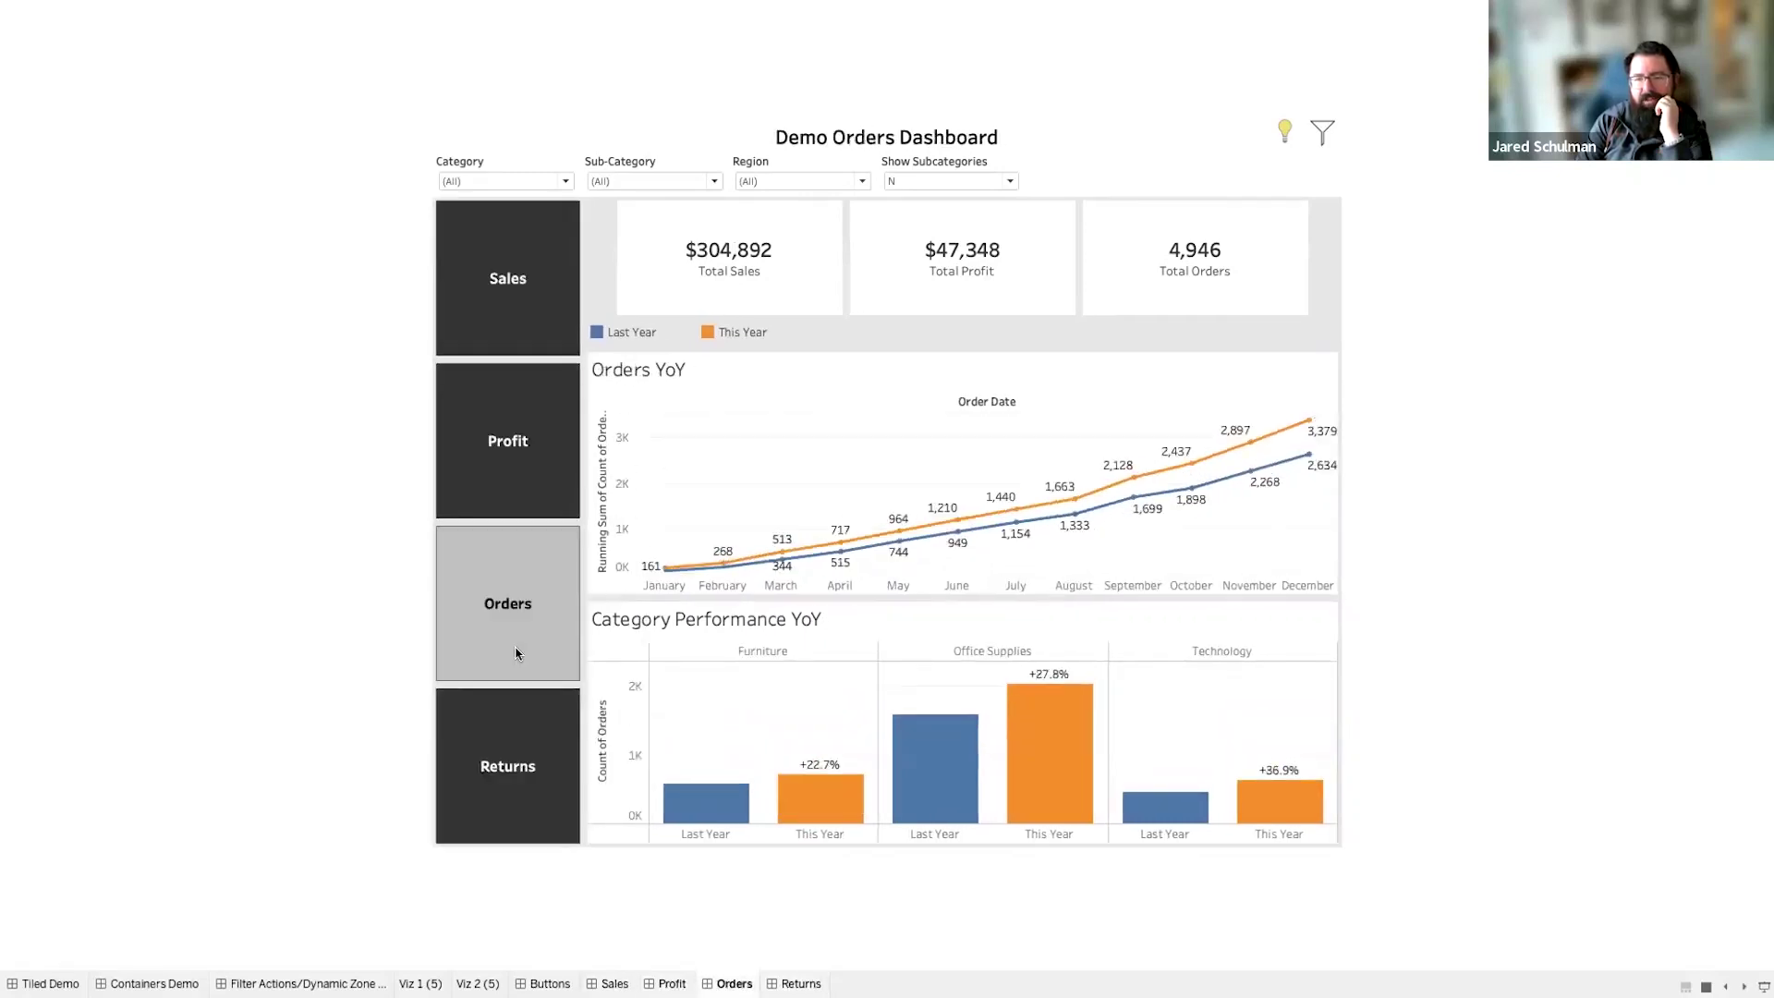
left_click(513, 460)
left_click(523, 280)
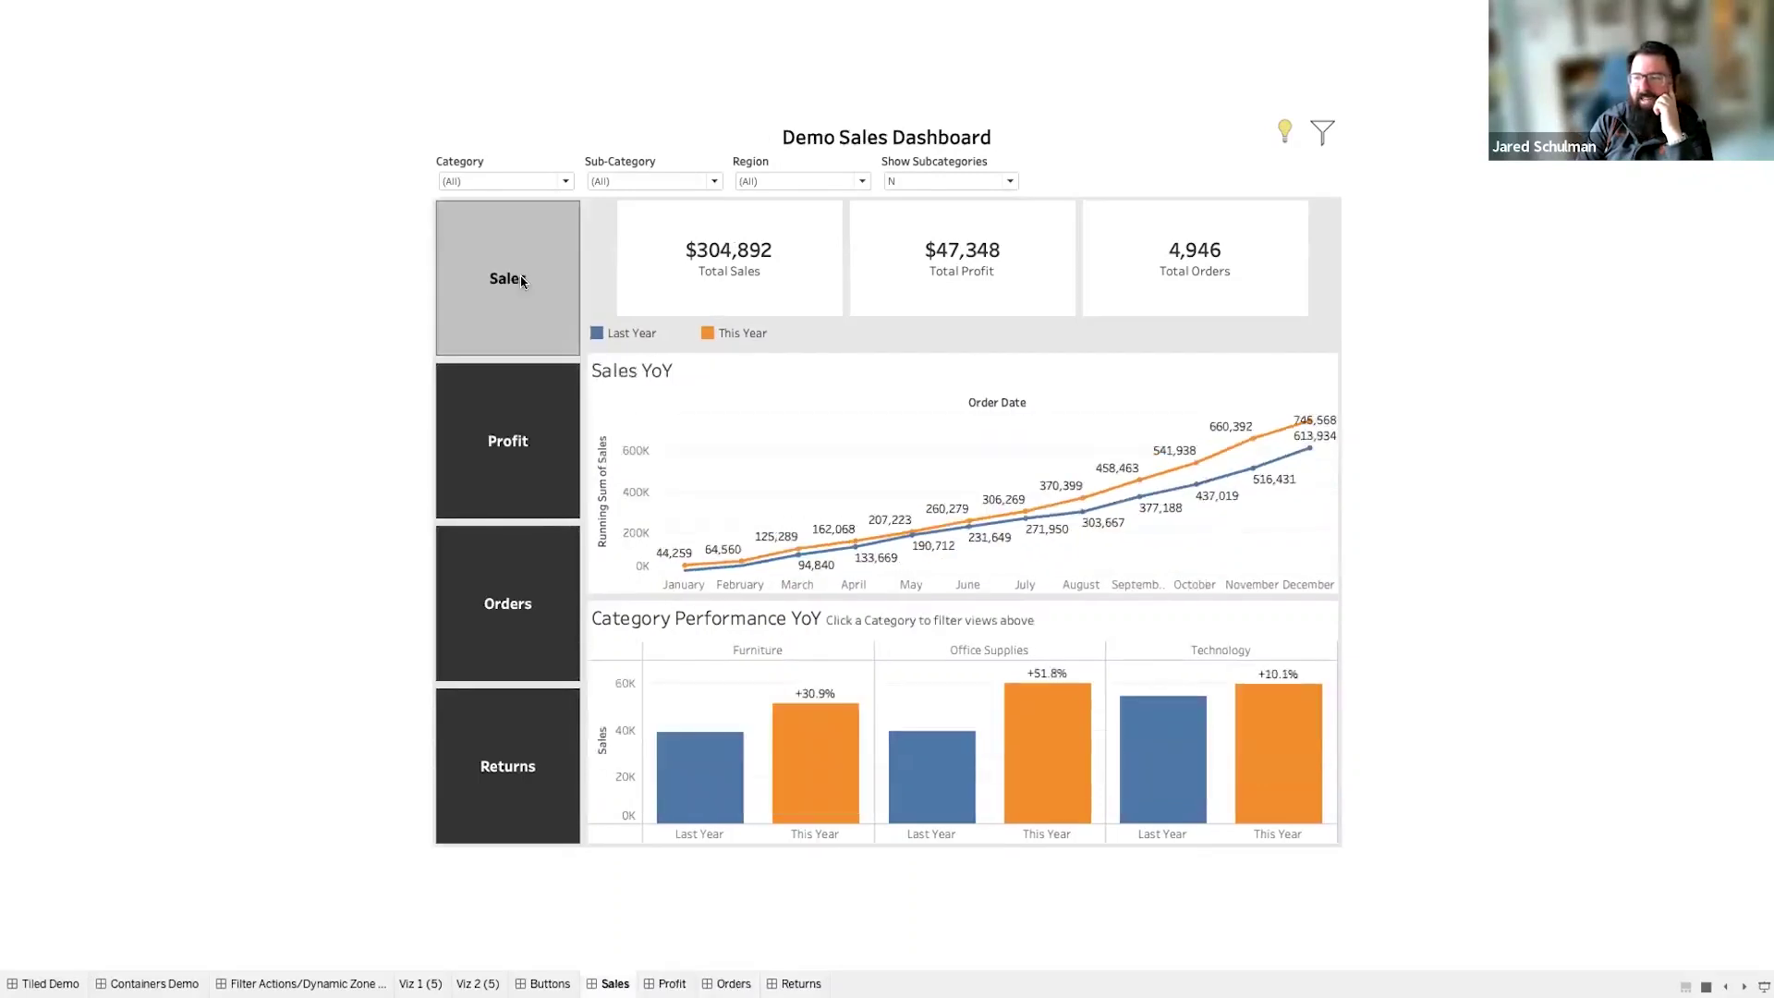
Try the navigation buttons for the Profit, Returns and Orders dashboards and leave presentation mode on Orders.
left_click(511, 445)
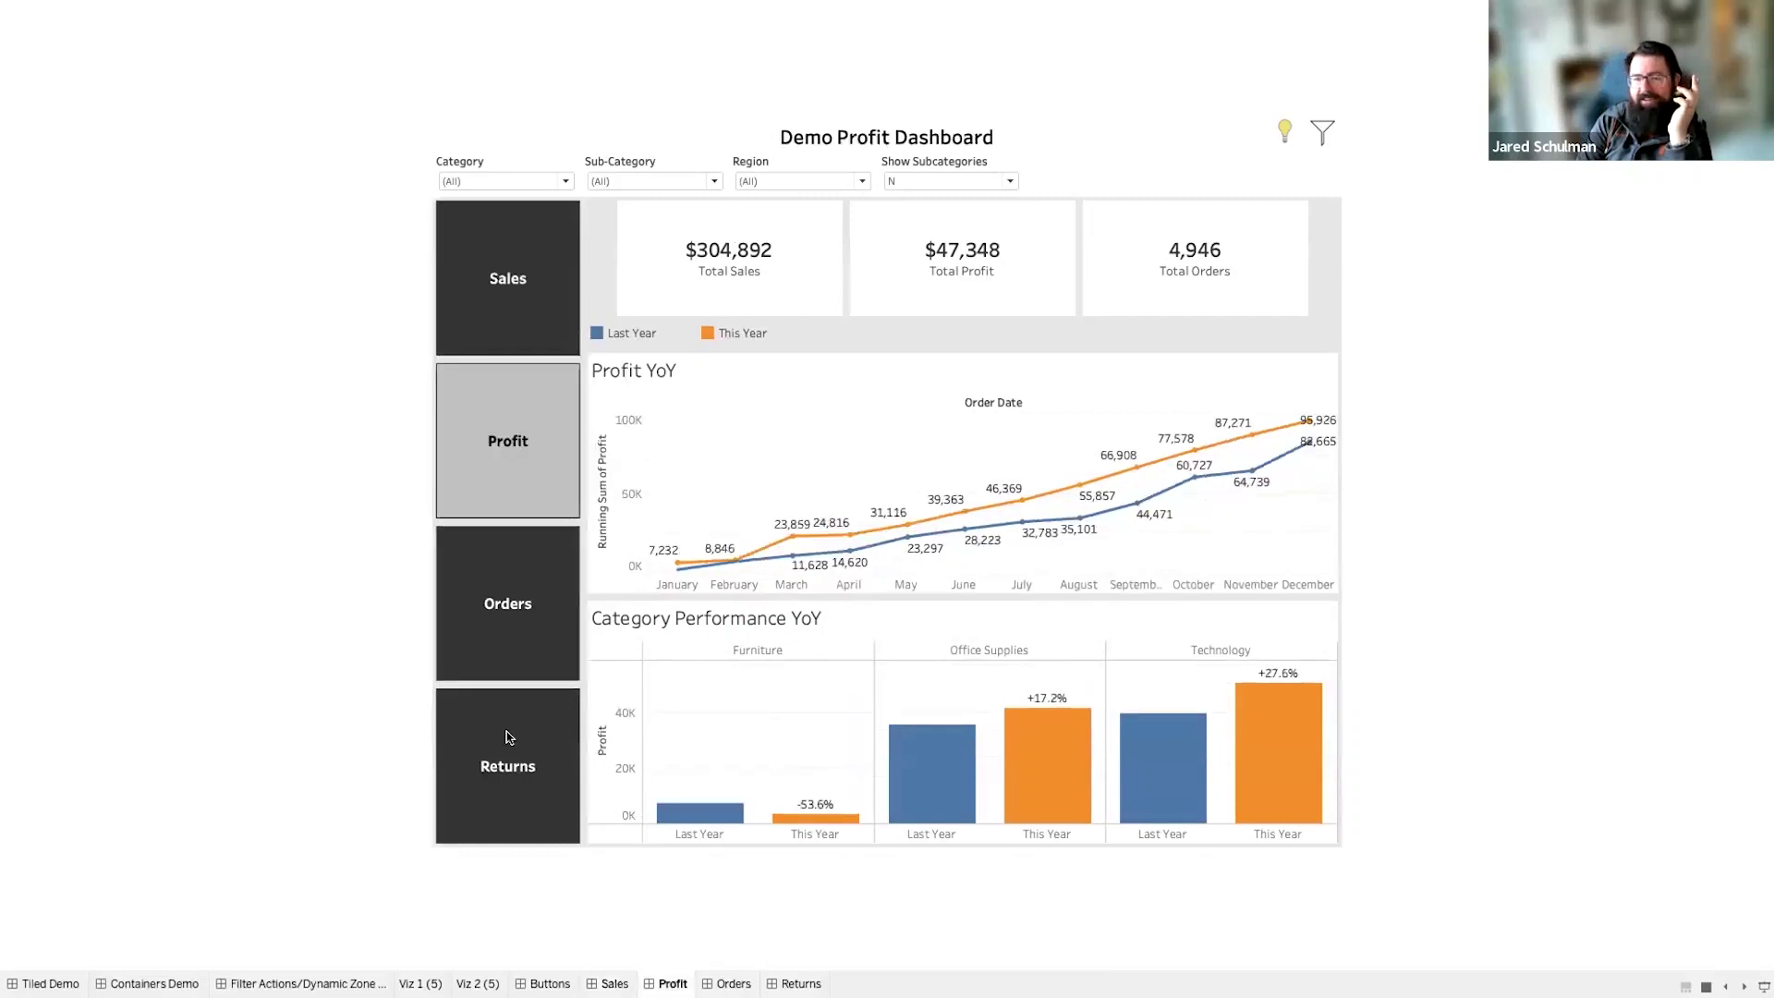
left_click(507, 730)
left_click(525, 654)
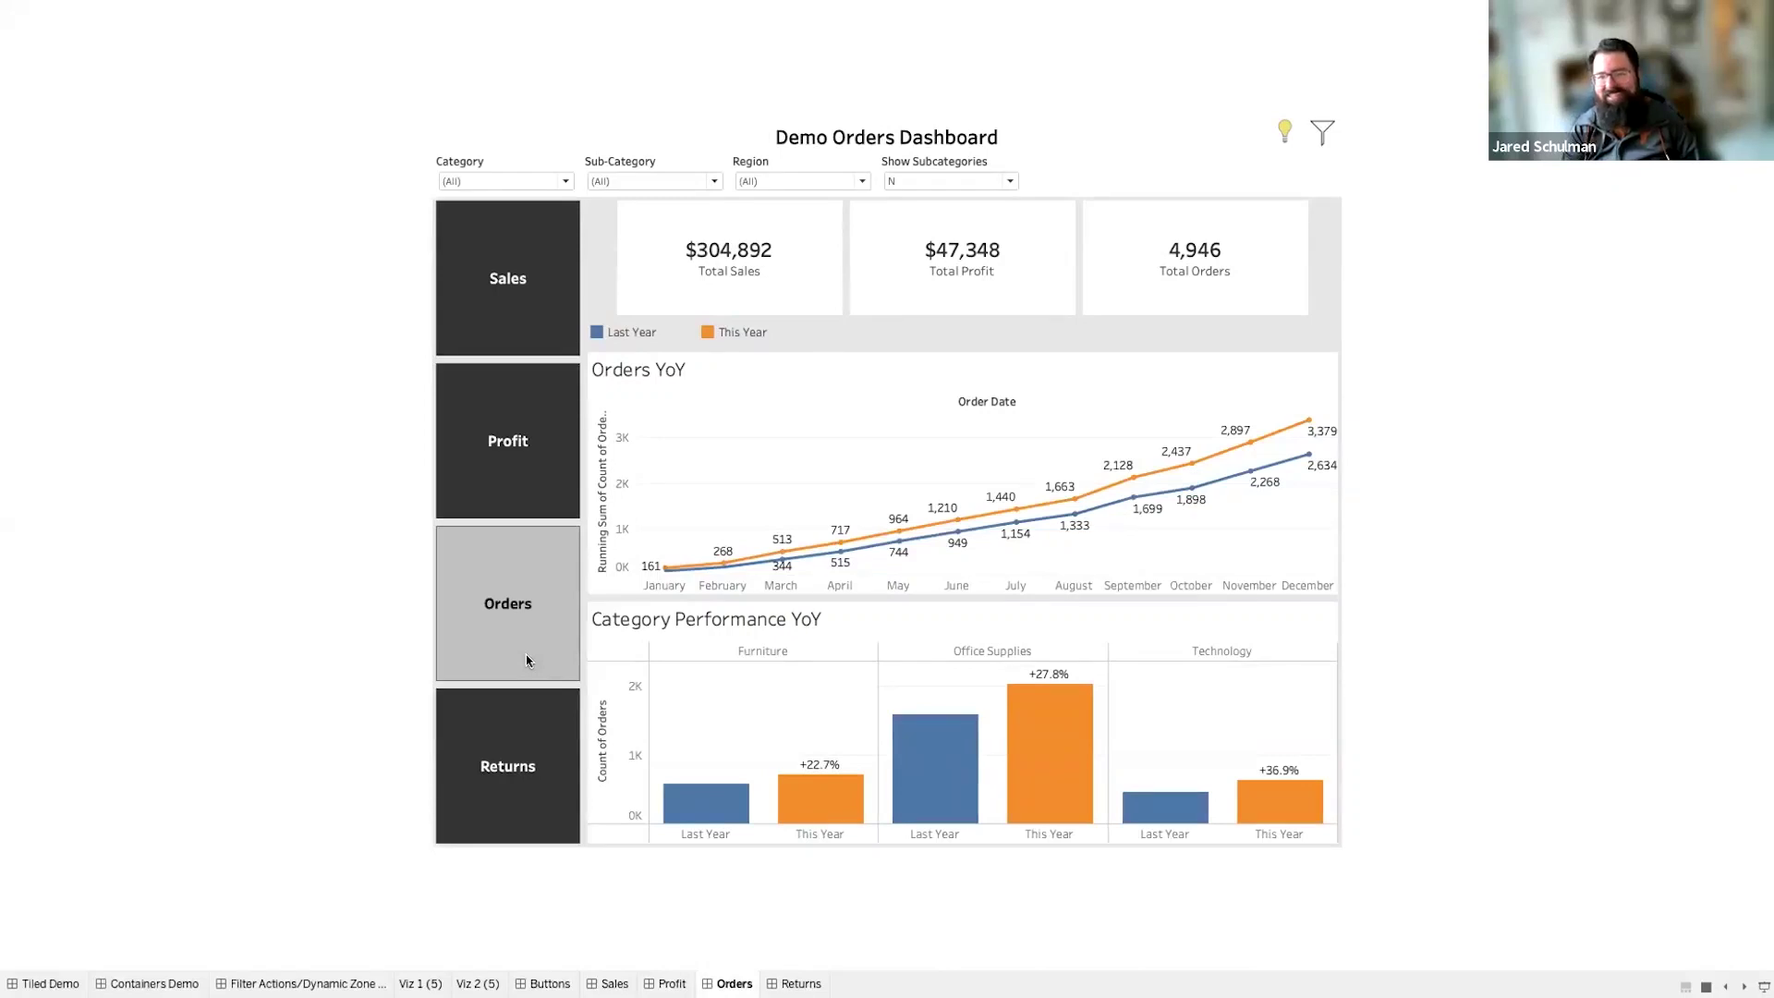
key("Escape")
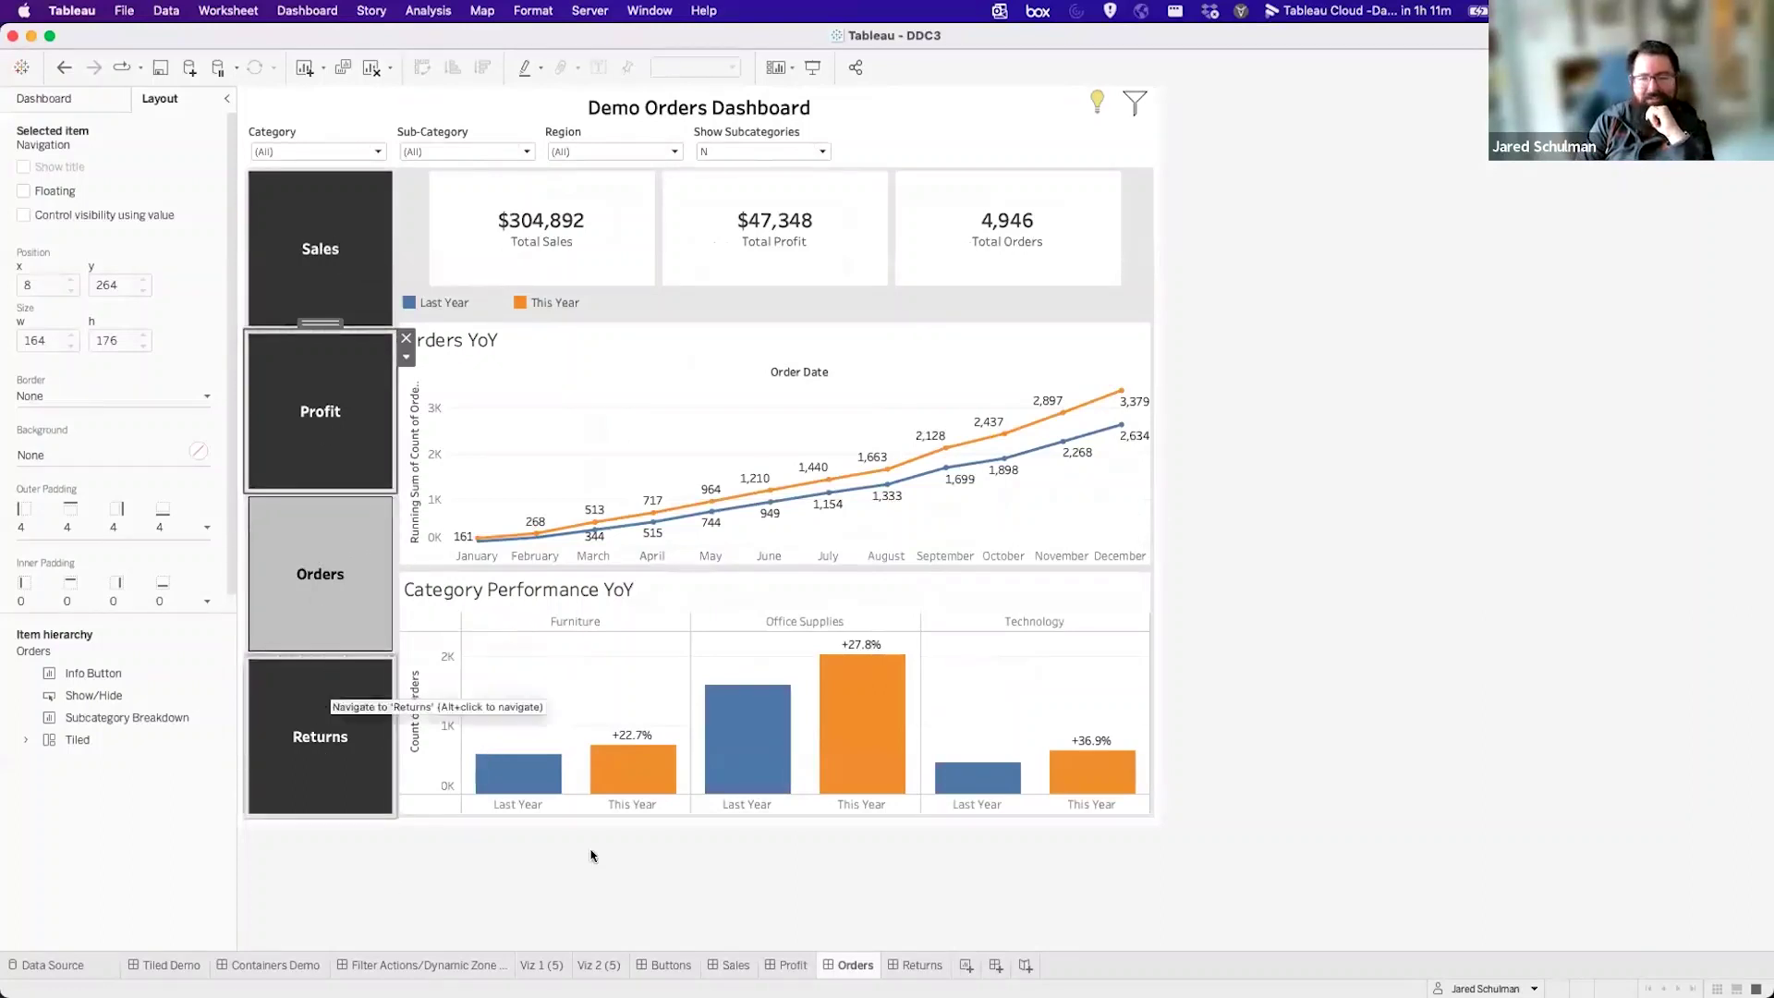
Open the Sales dashboard and review the settings of its Sales navigation button without changing them.
left_click(732, 965)
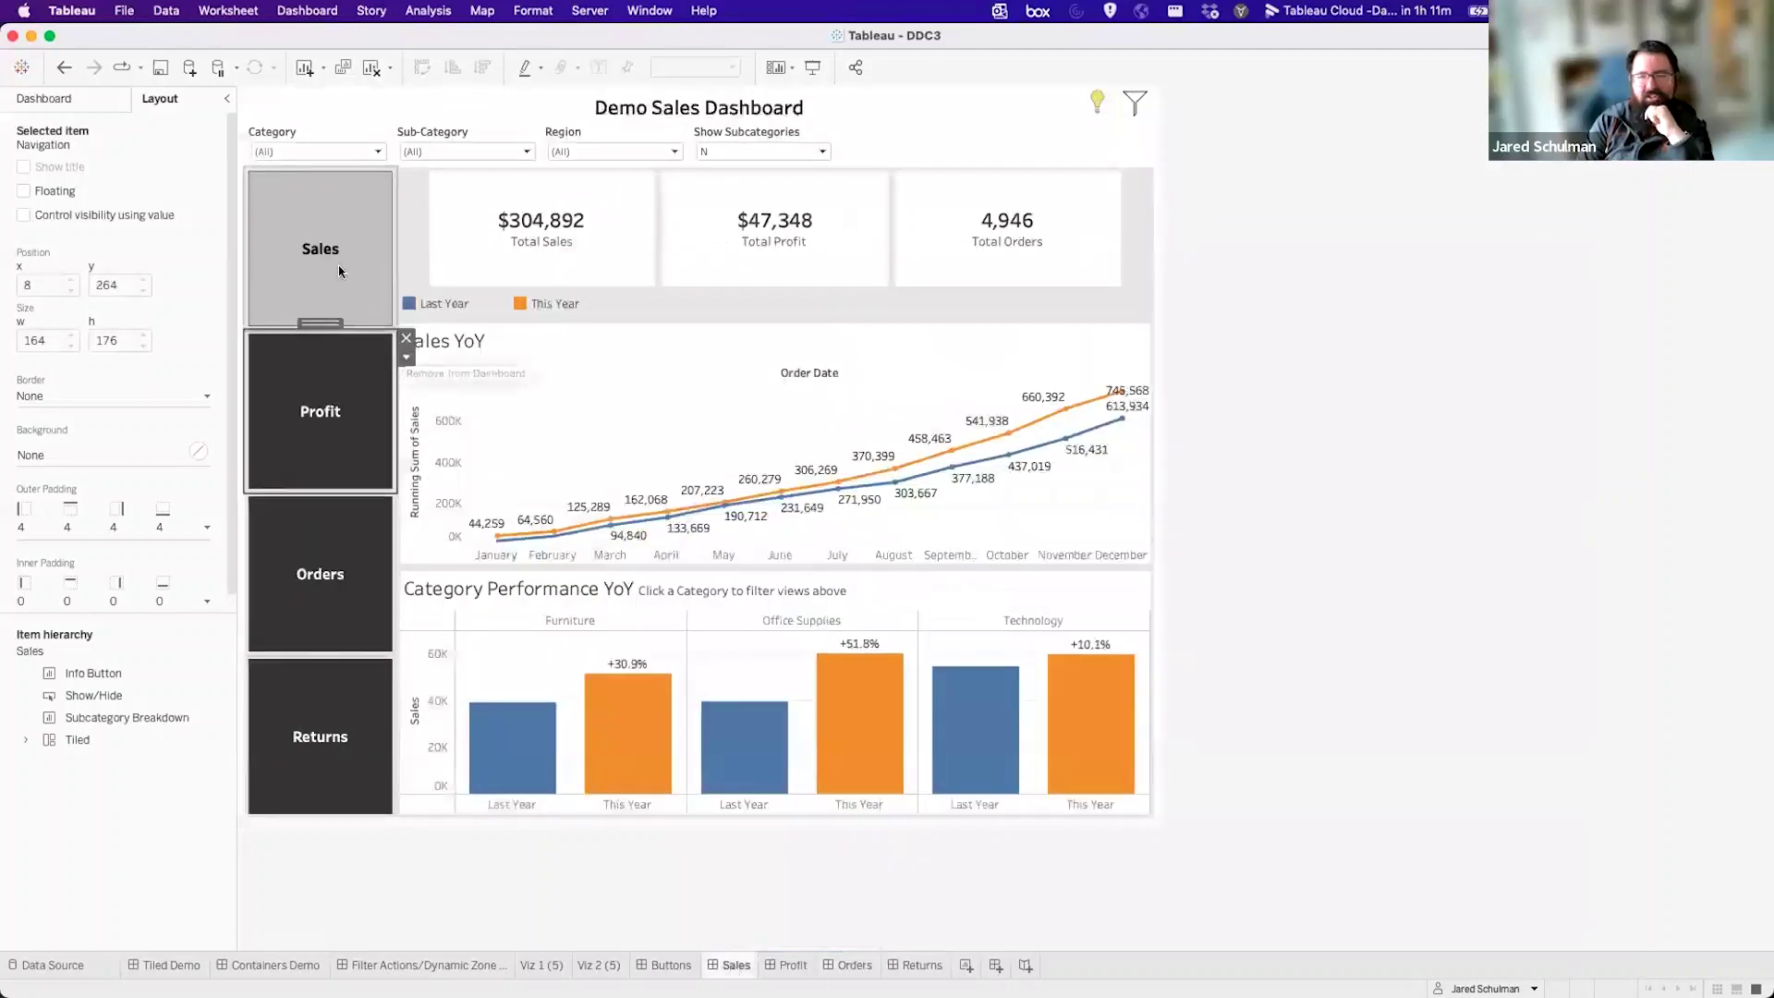
left_click(406, 194)
left_click(444, 218)
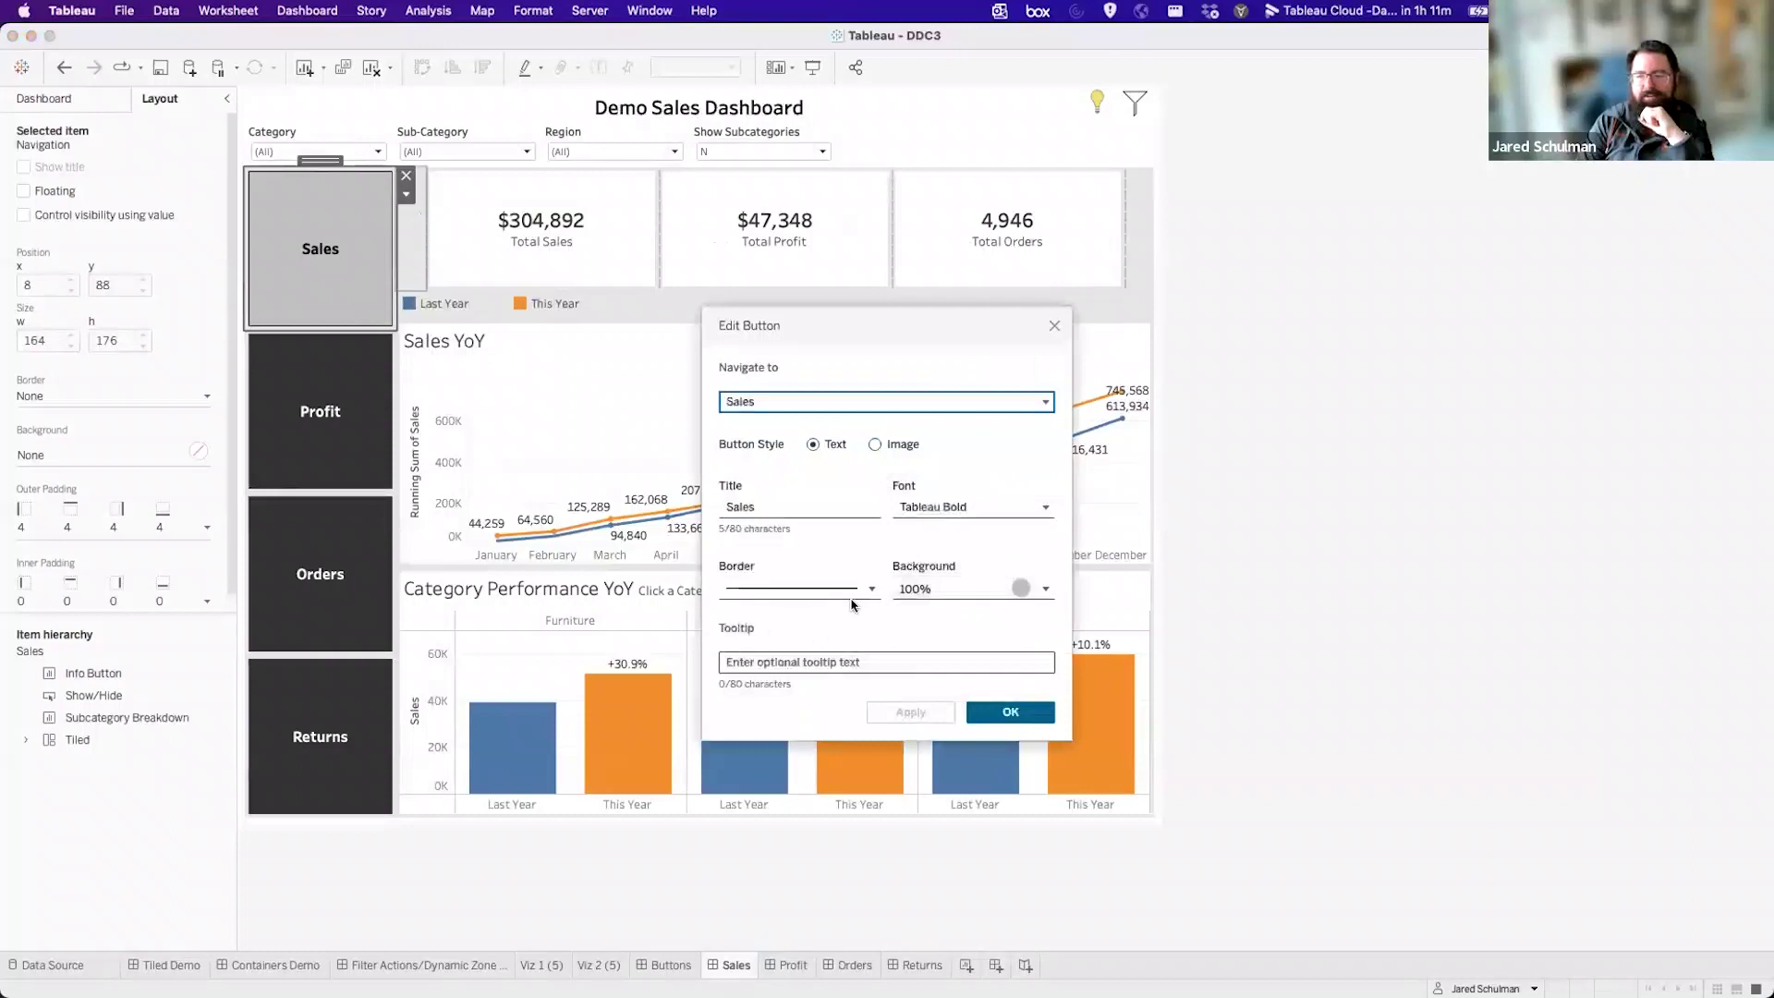
left_click(998, 713)
Review the settings of the Sales and Profit navigation buttons on the Profit dashboard to compare their border and background.
left_click(786, 965)
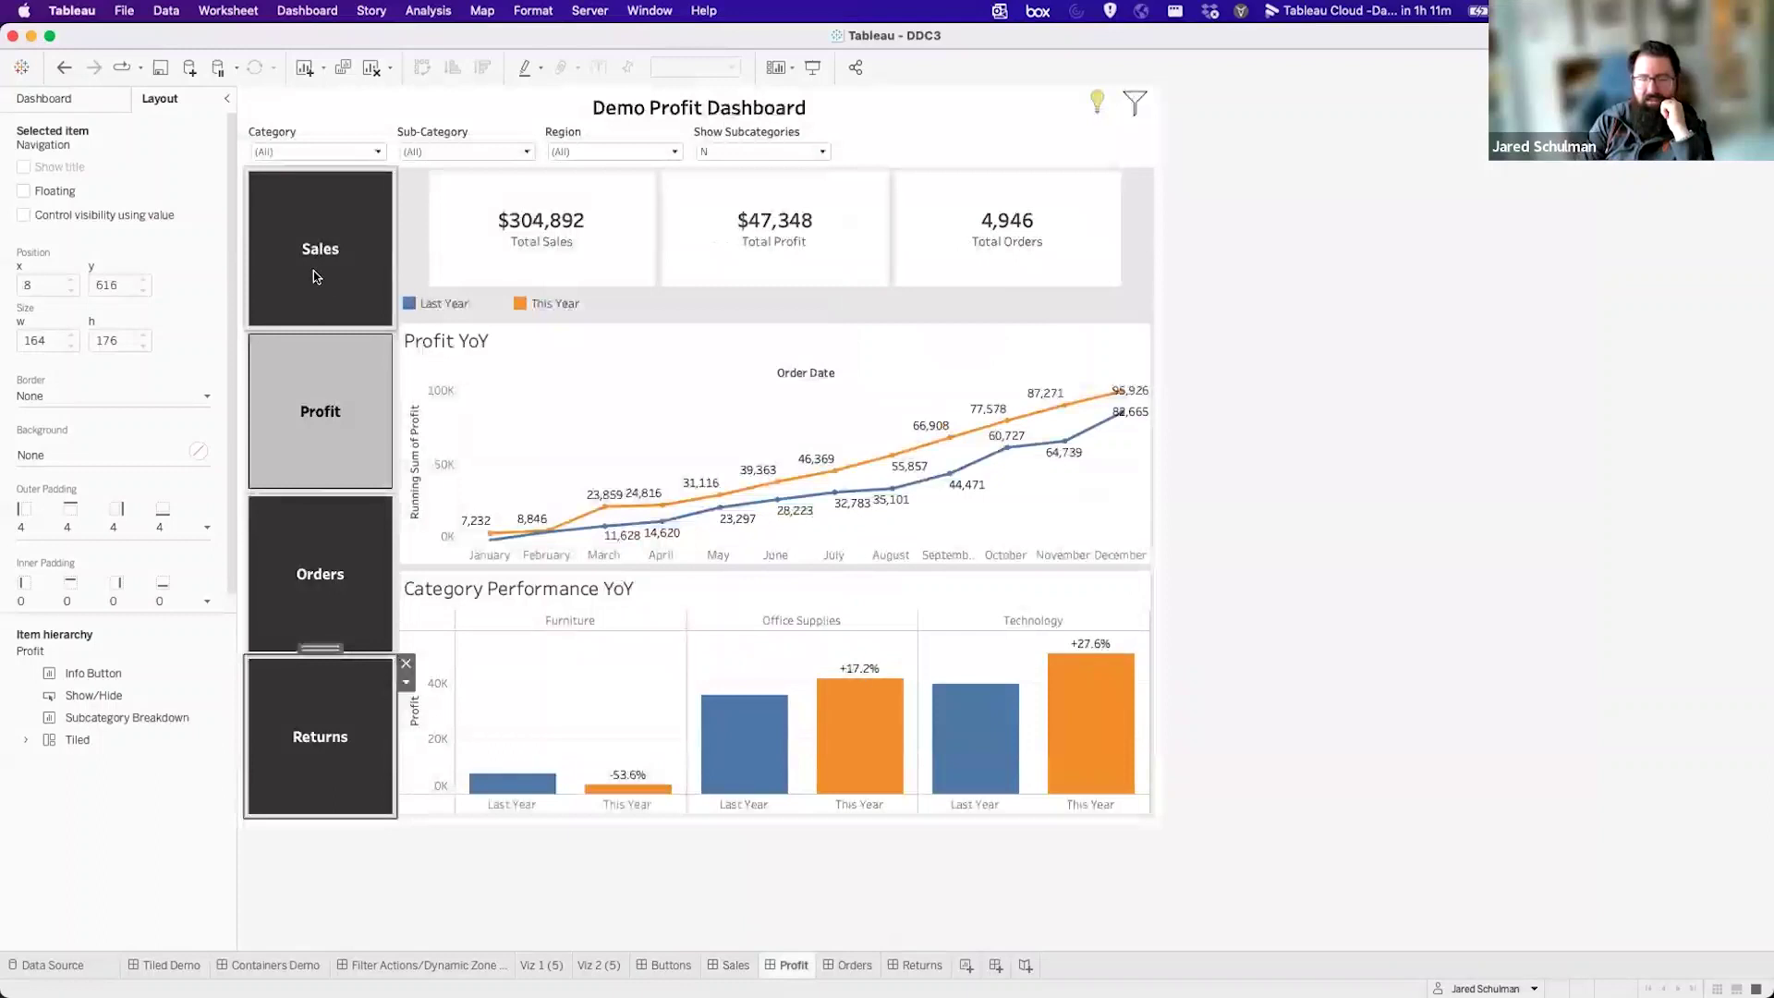
left_click(403, 195)
left_click(433, 219)
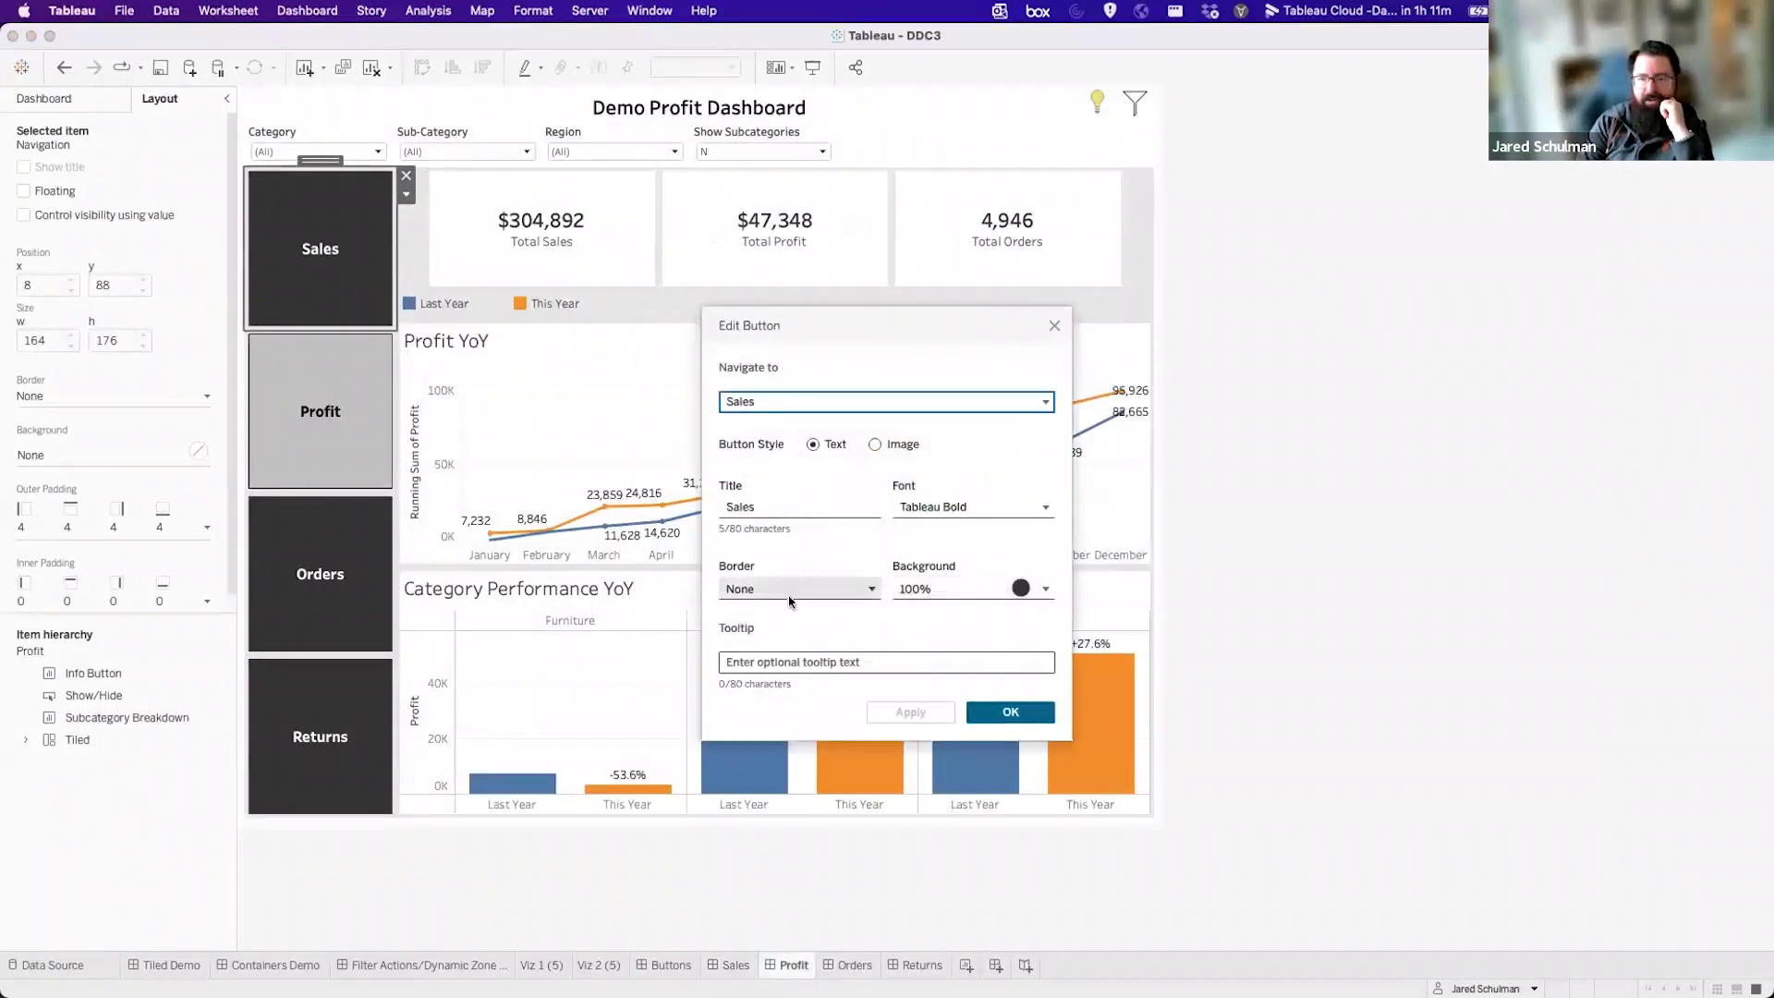
left_click(1011, 712)
left_click(368, 442)
left_click(406, 357)
left_click(429, 374)
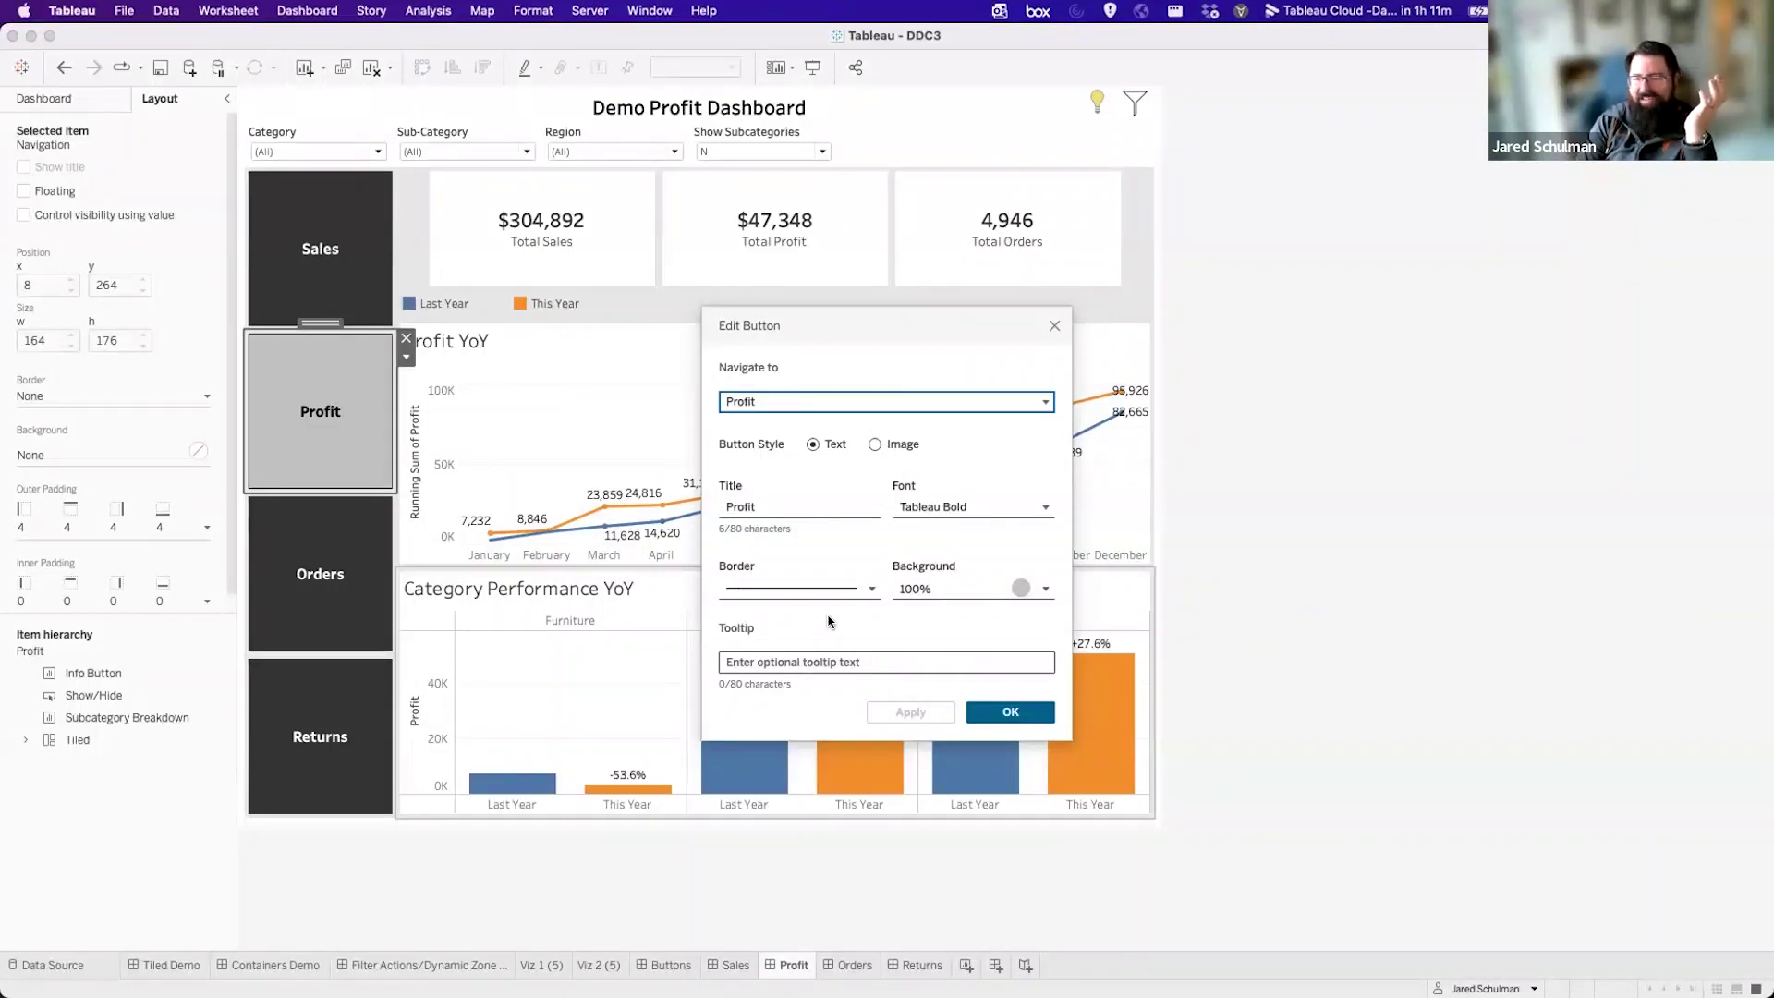
left_click(1009, 713)
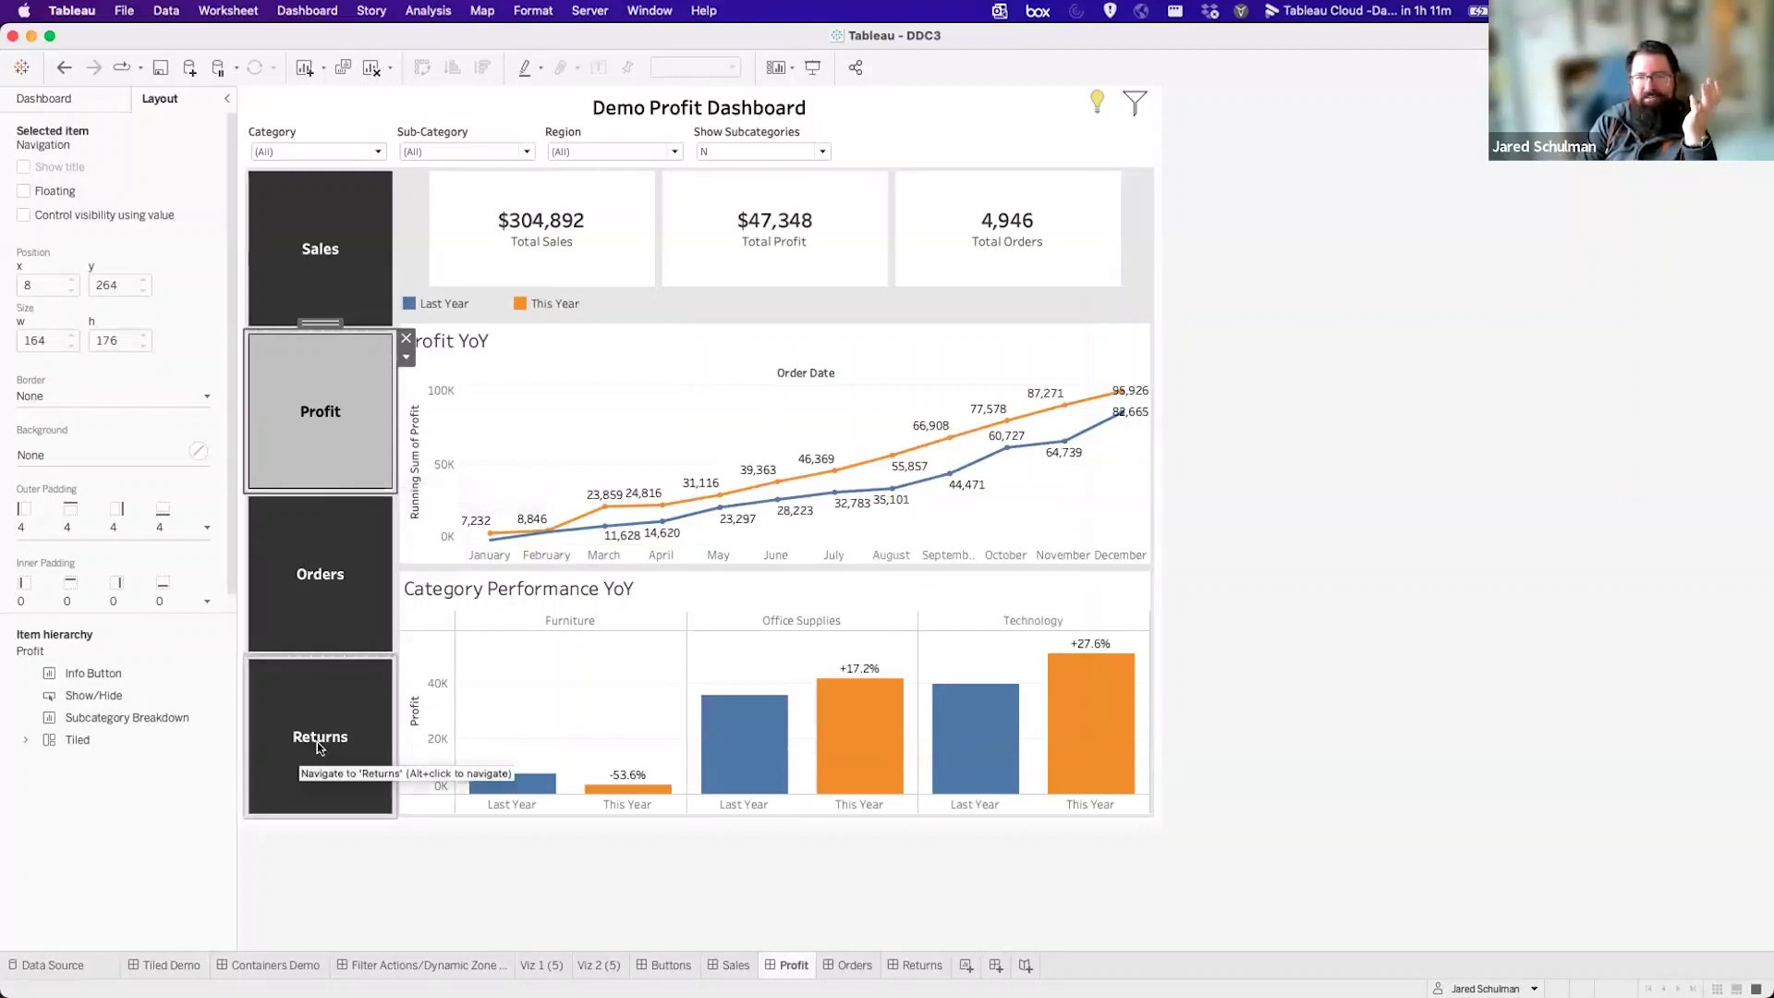
left_click(401, 846)
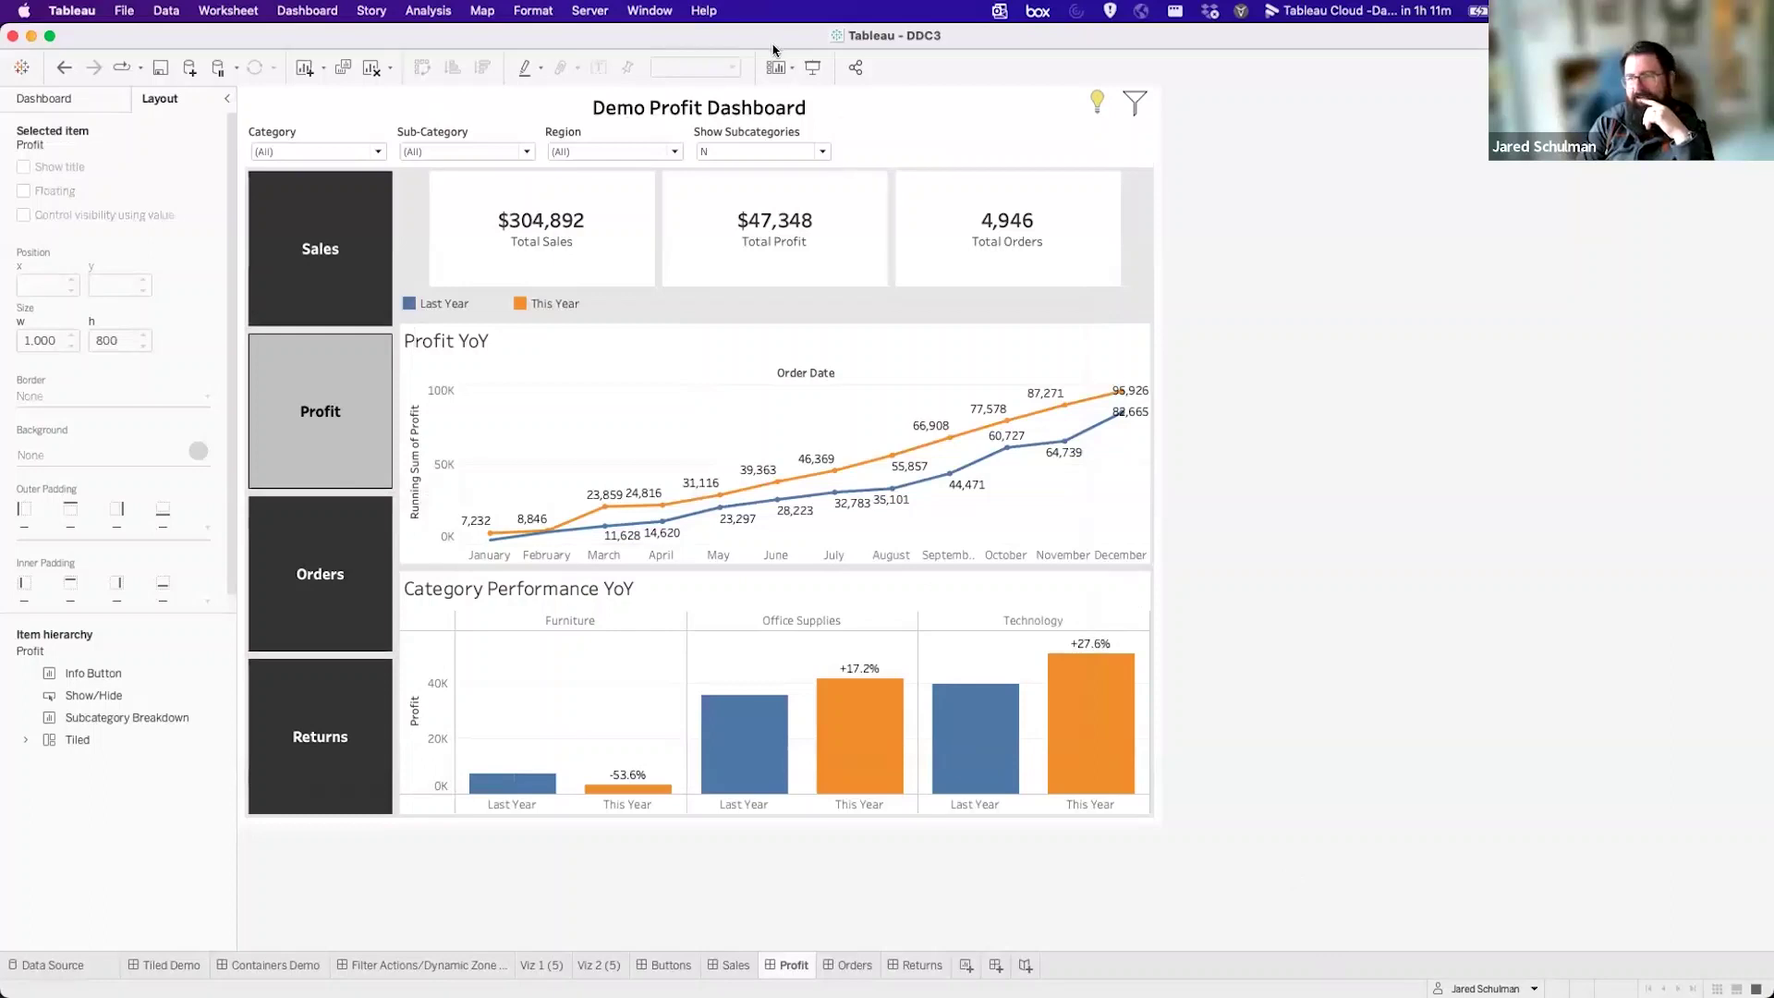
Enter presentation mode and test the navigation buttons among the Sales, Orders, Returns and Profit dashboards, ending on Sales.
left_click(812, 66)
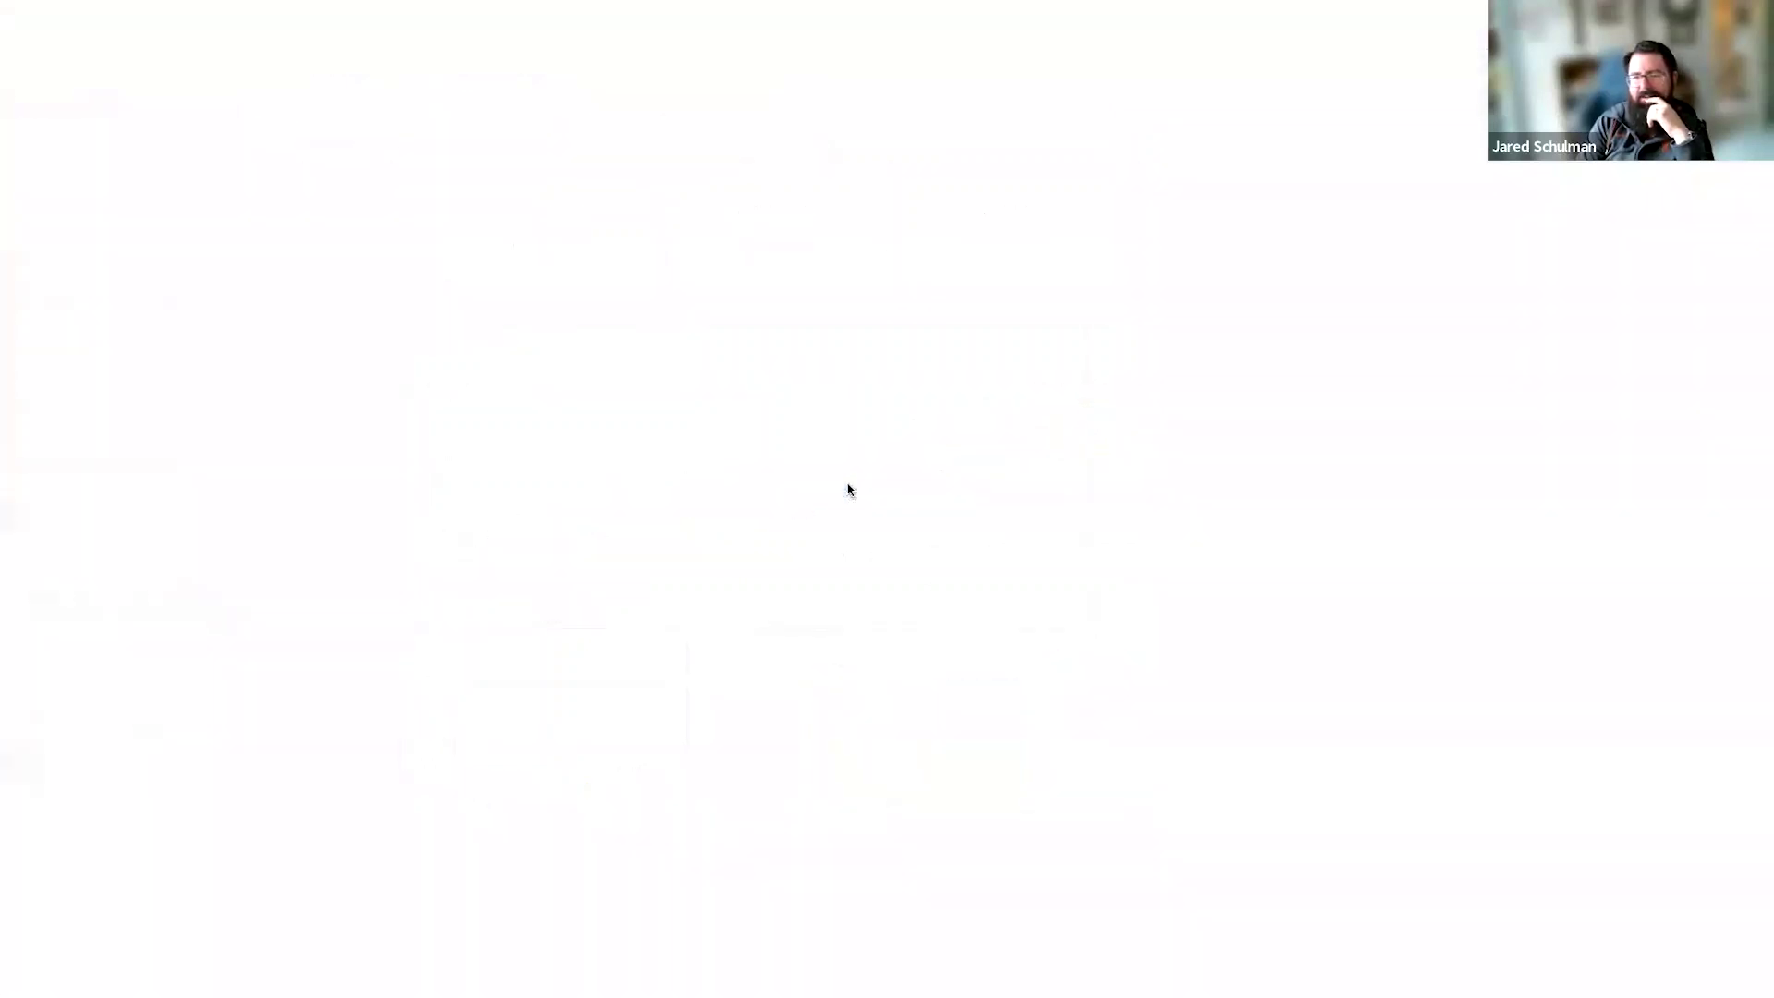
left_click(520, 271)
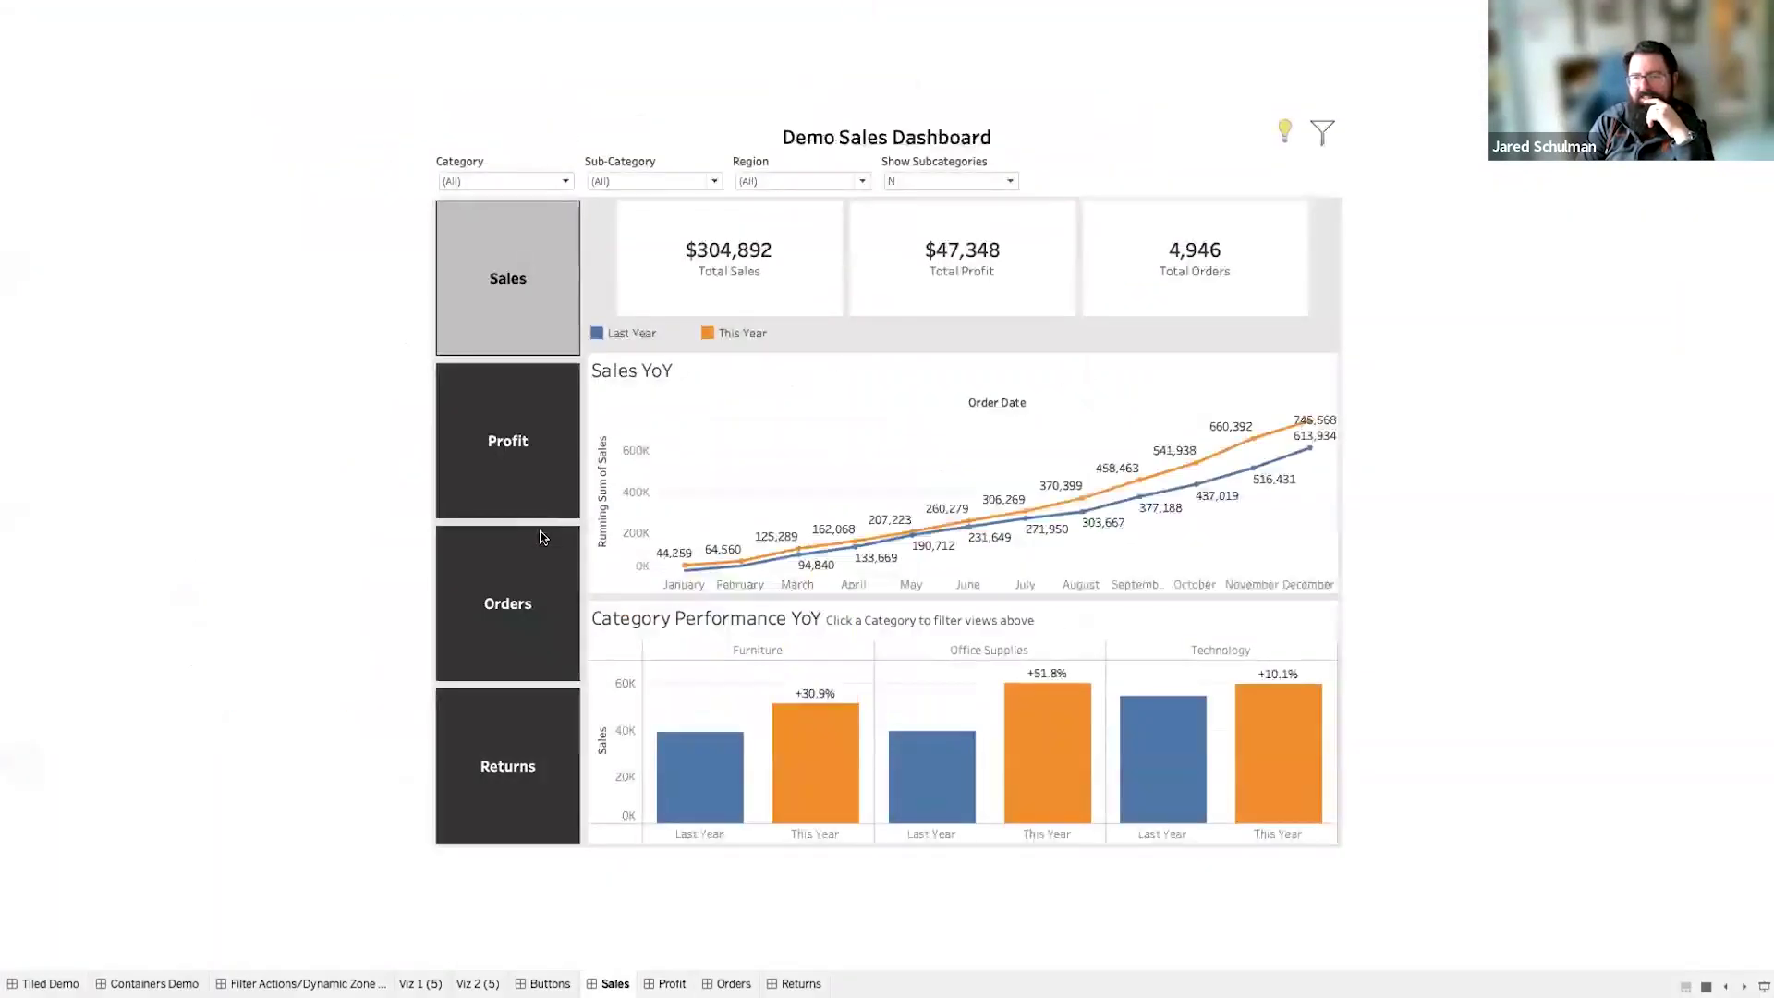
left_click(527, 573)
left_click(504, 729)
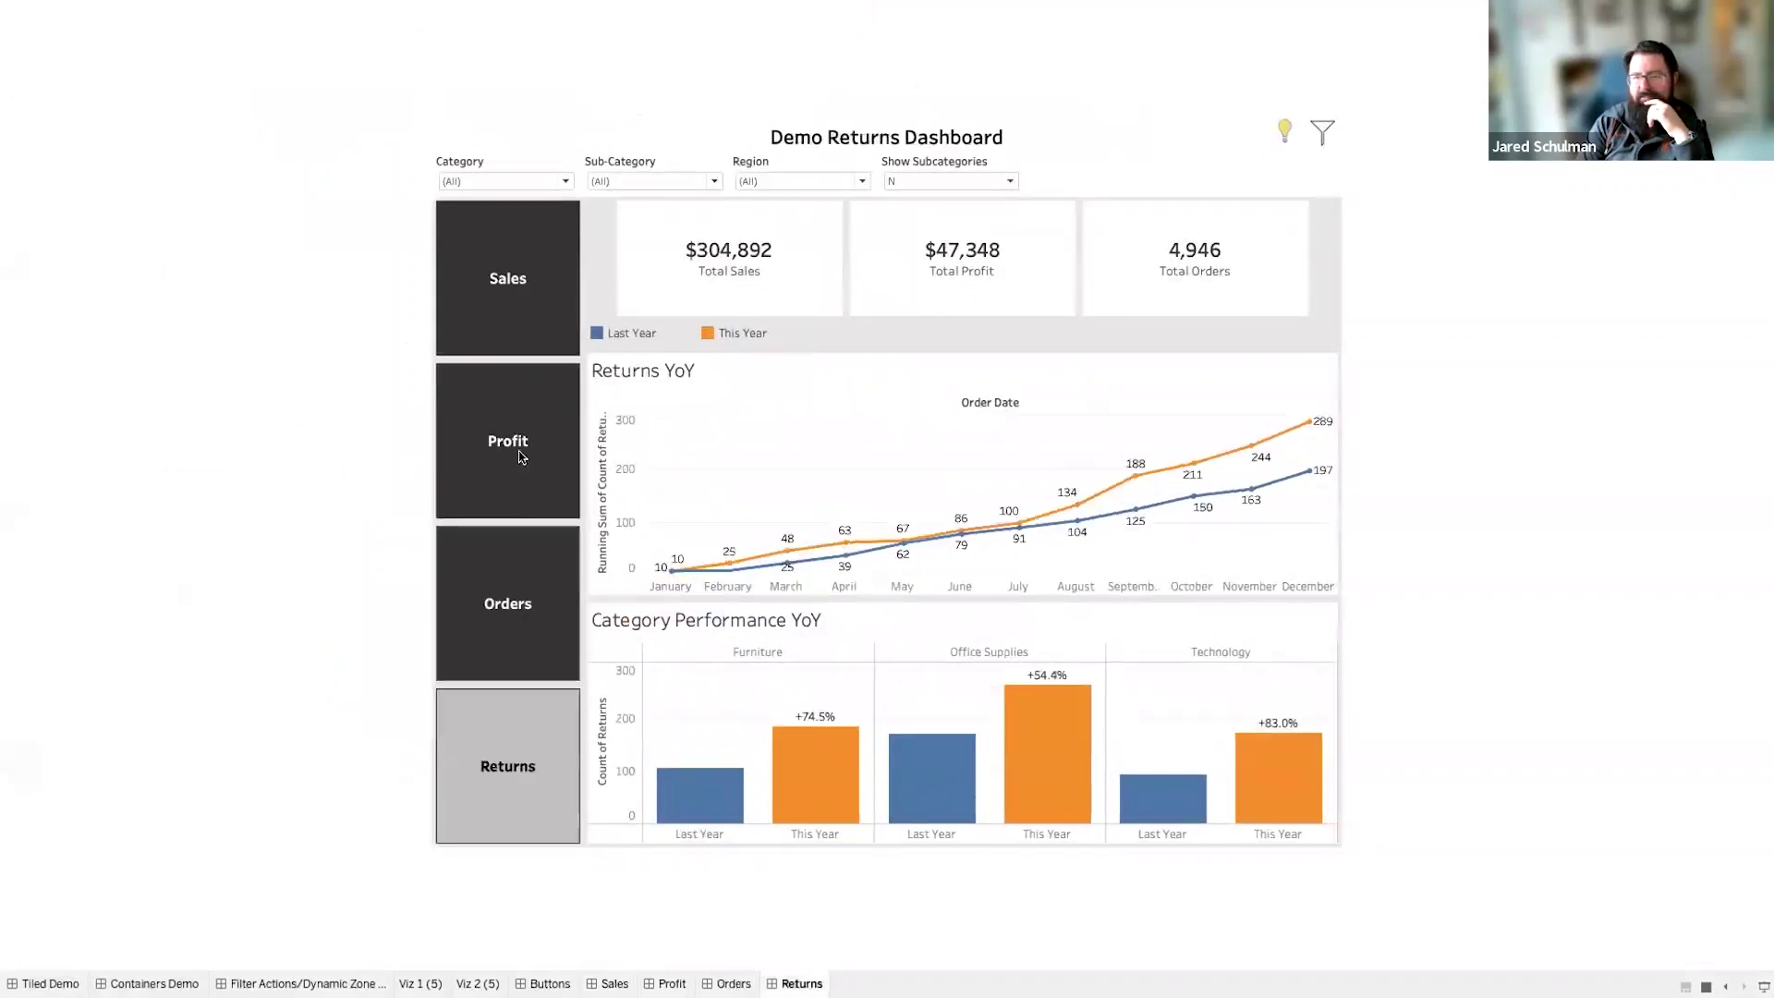
left_click(523, 424)
key("Left")
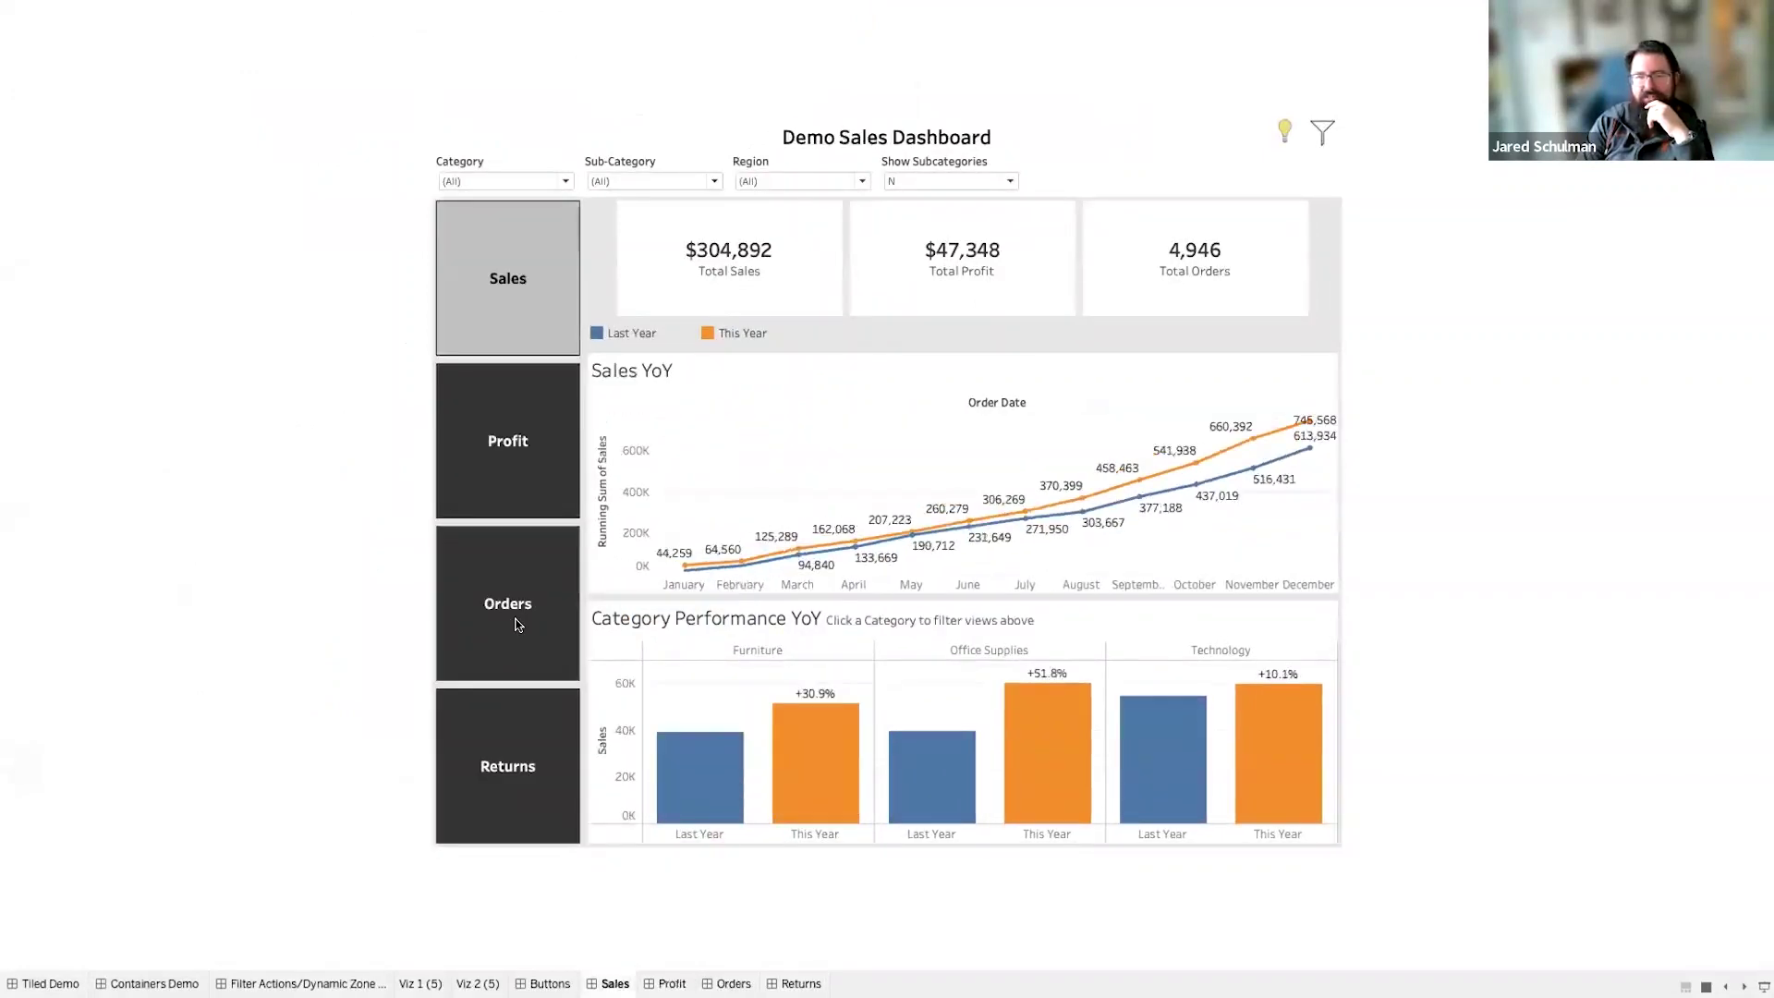
left_click(517, 627)
left_click(530, 735)
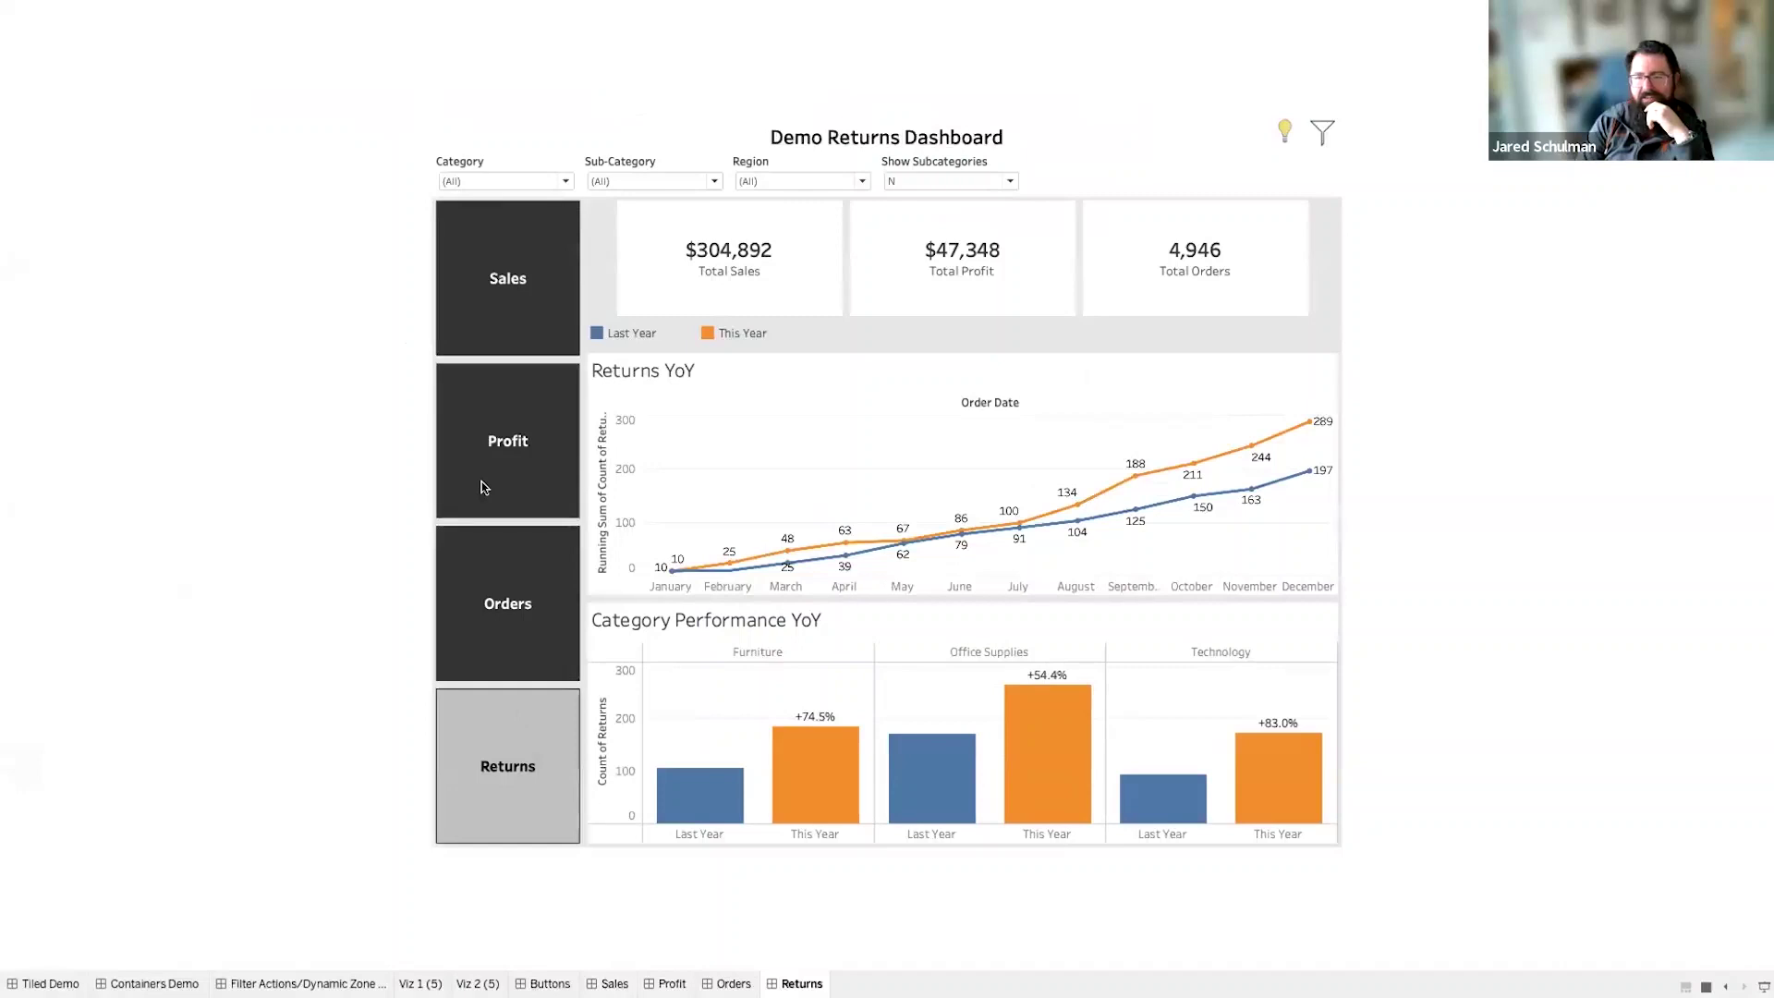
left_click(495, 453)
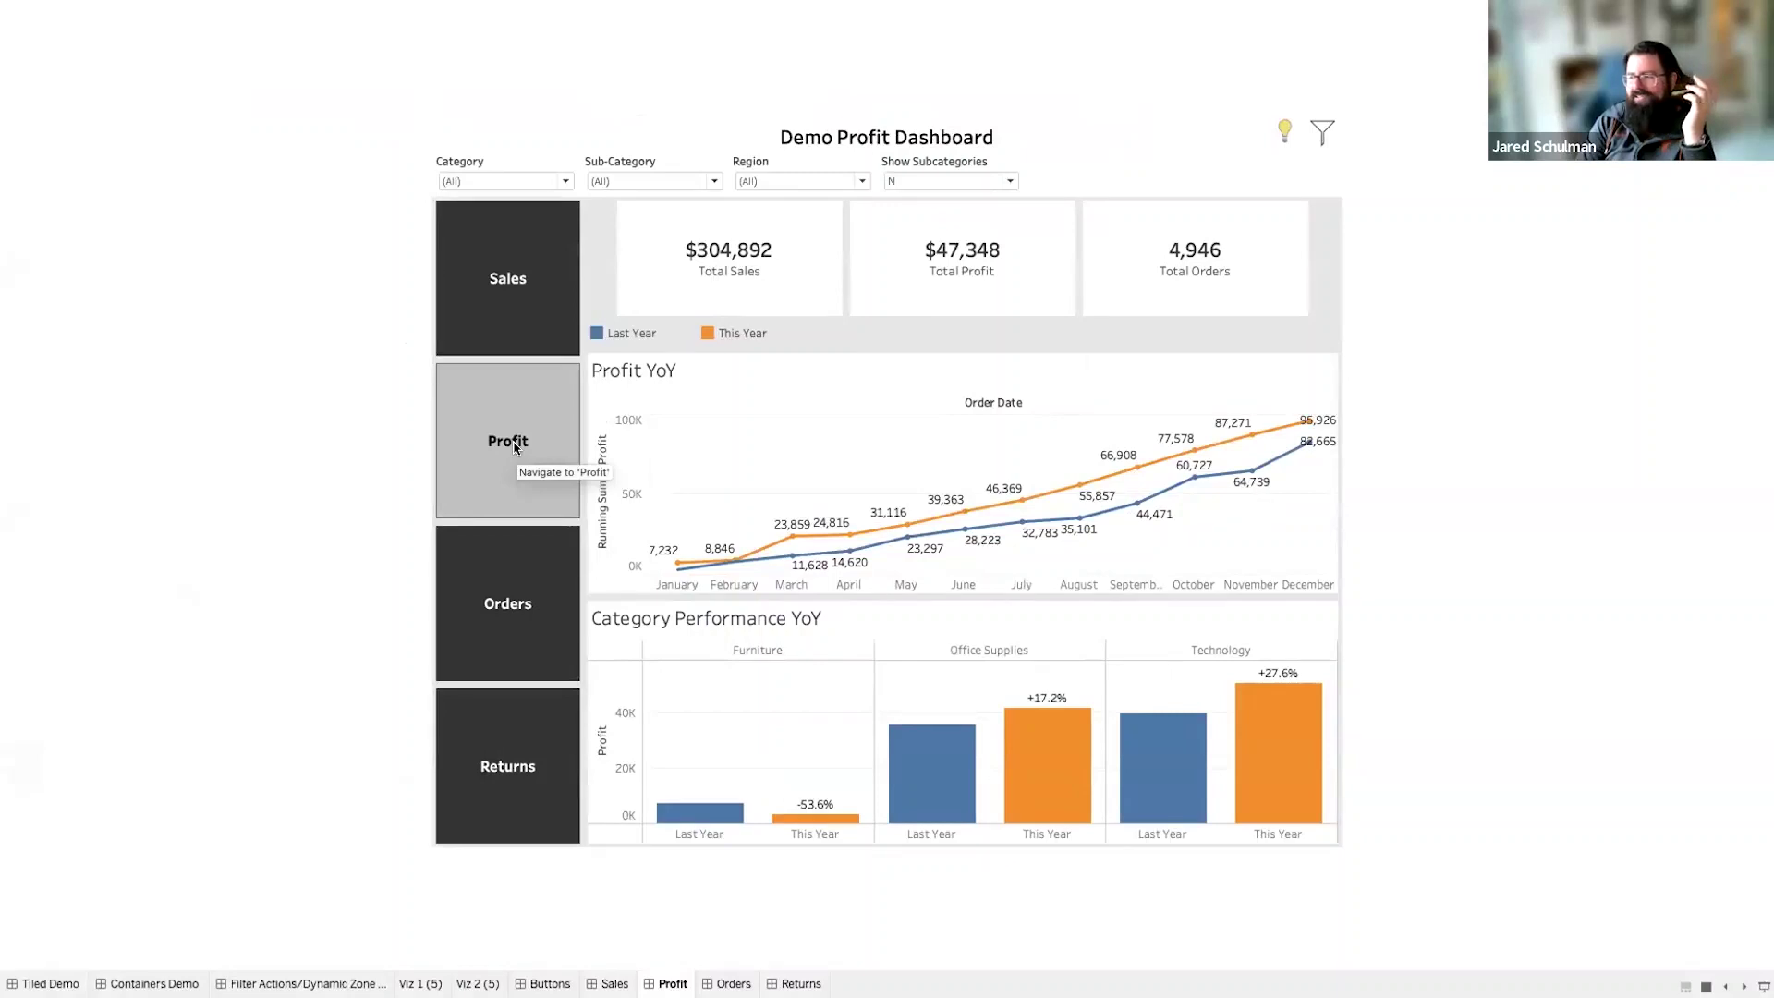
left_click(499, 268)
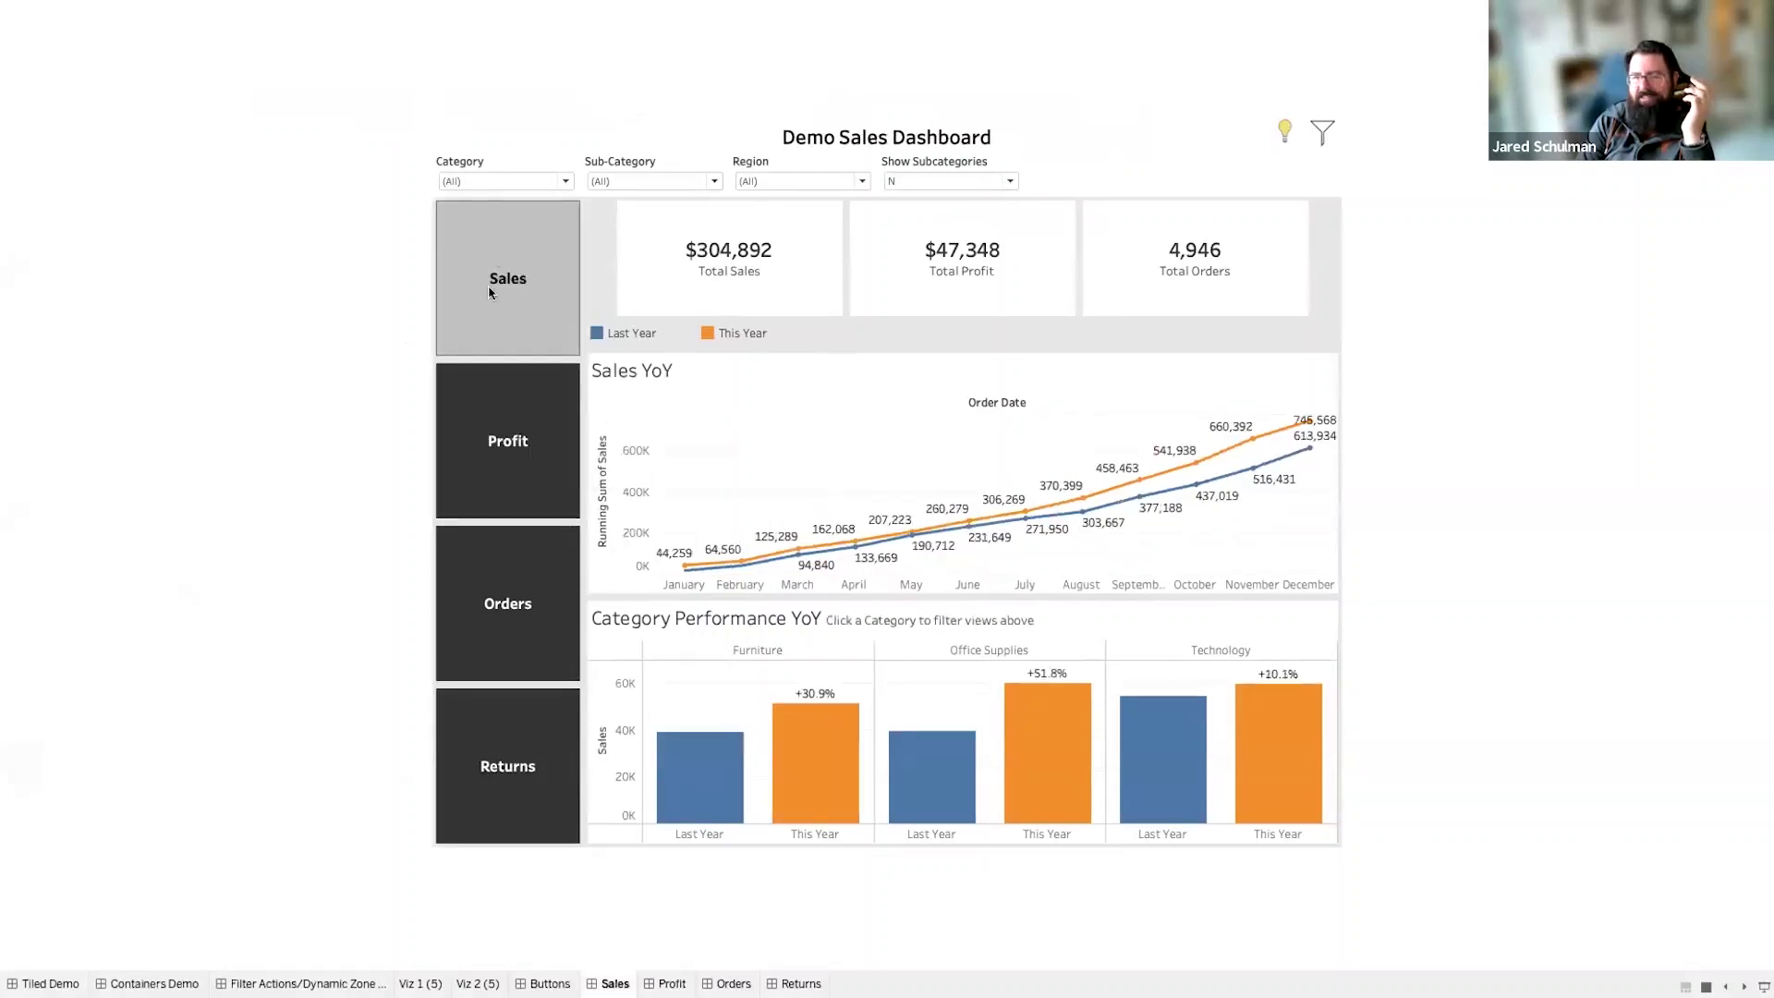
left_click(495, 603)
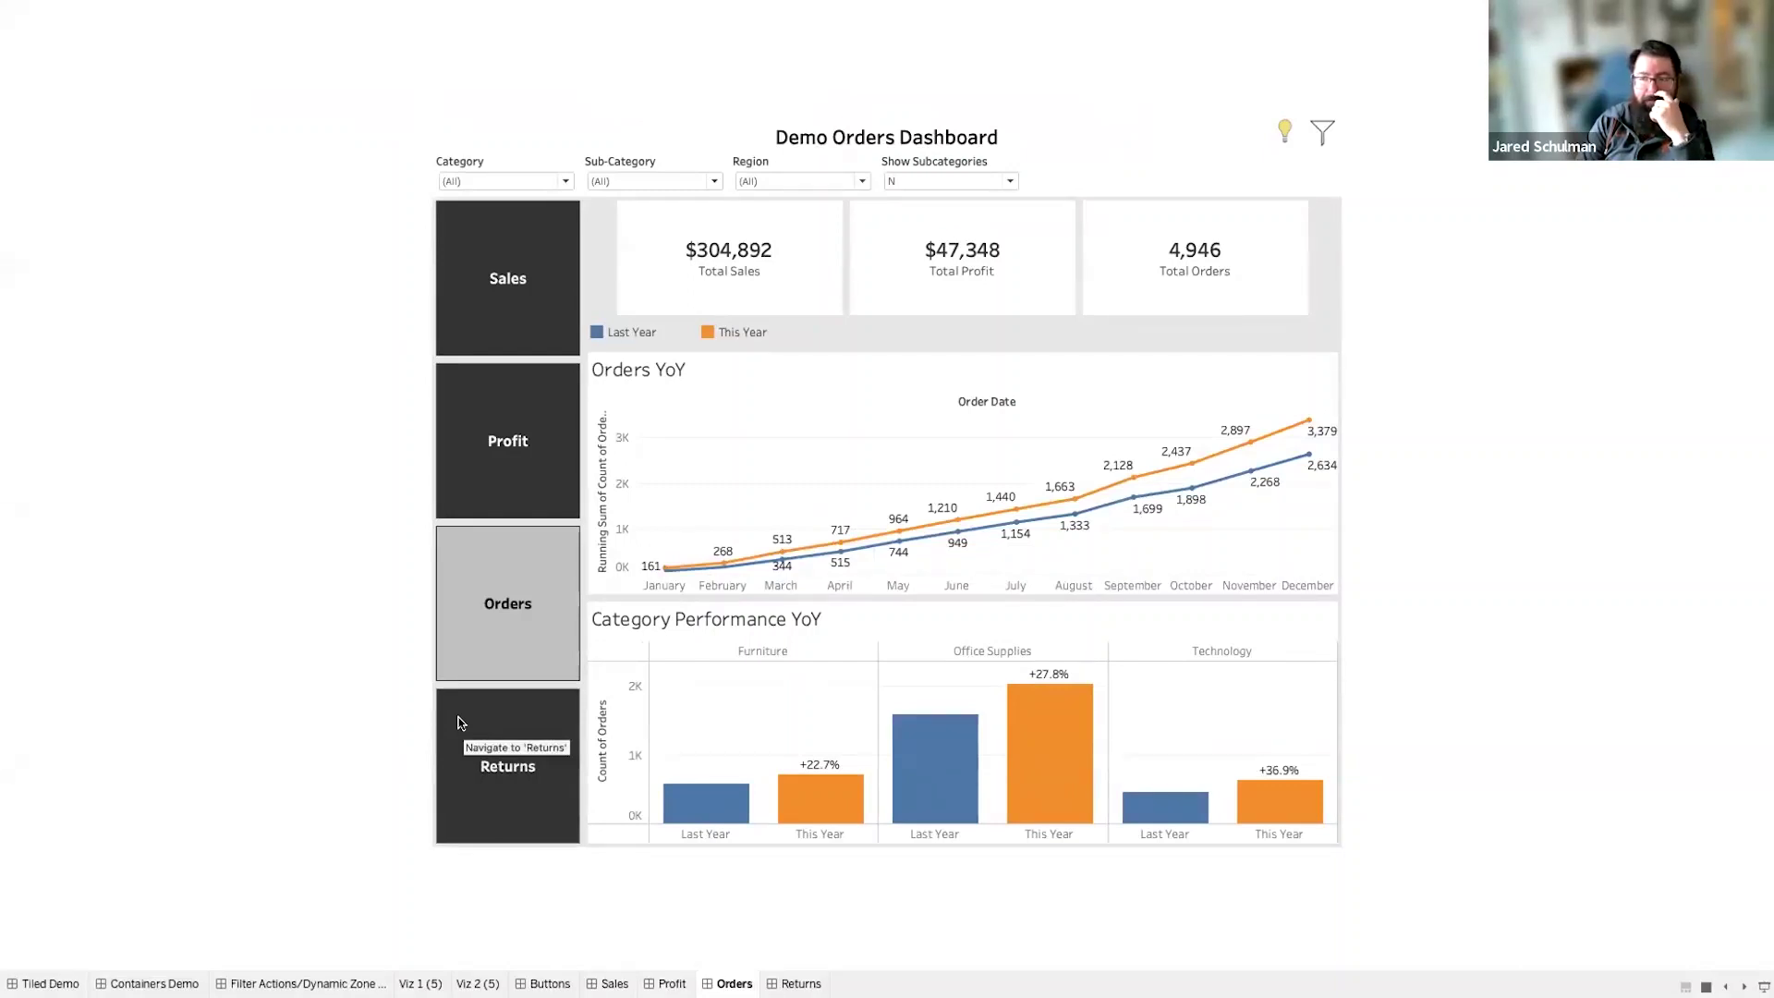
left_click(514, 776)
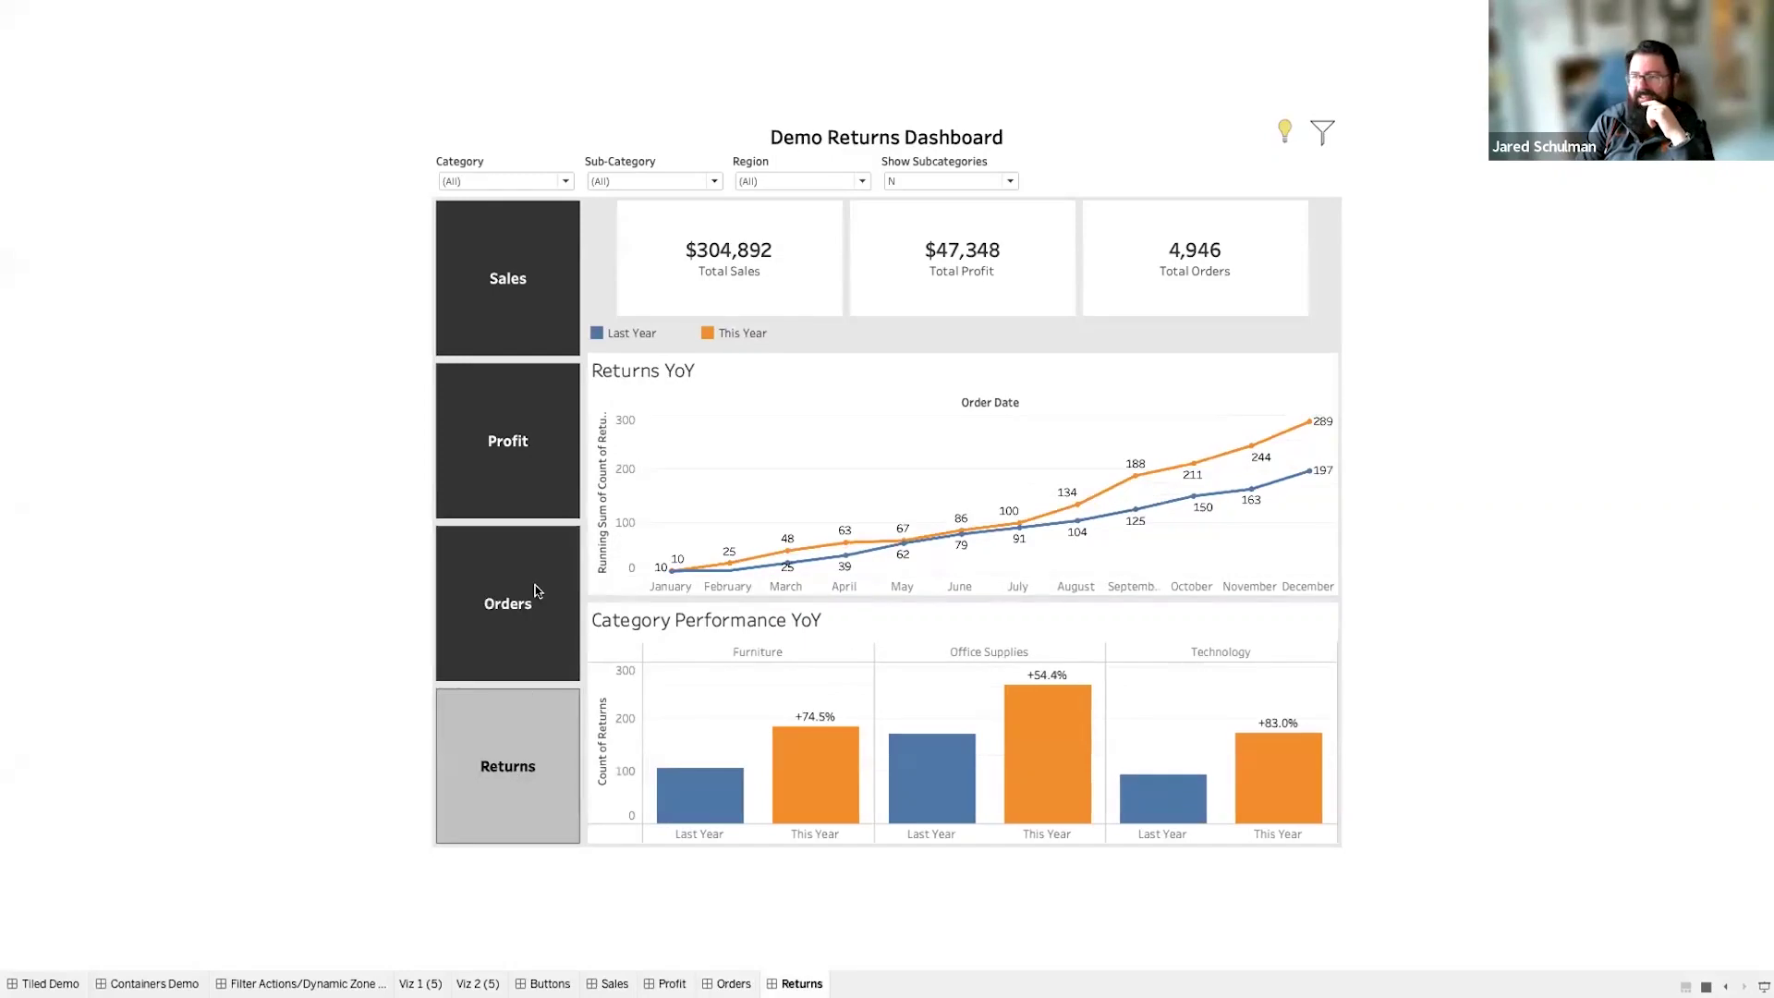
left_click(497, 441)
left_click(509, 310)
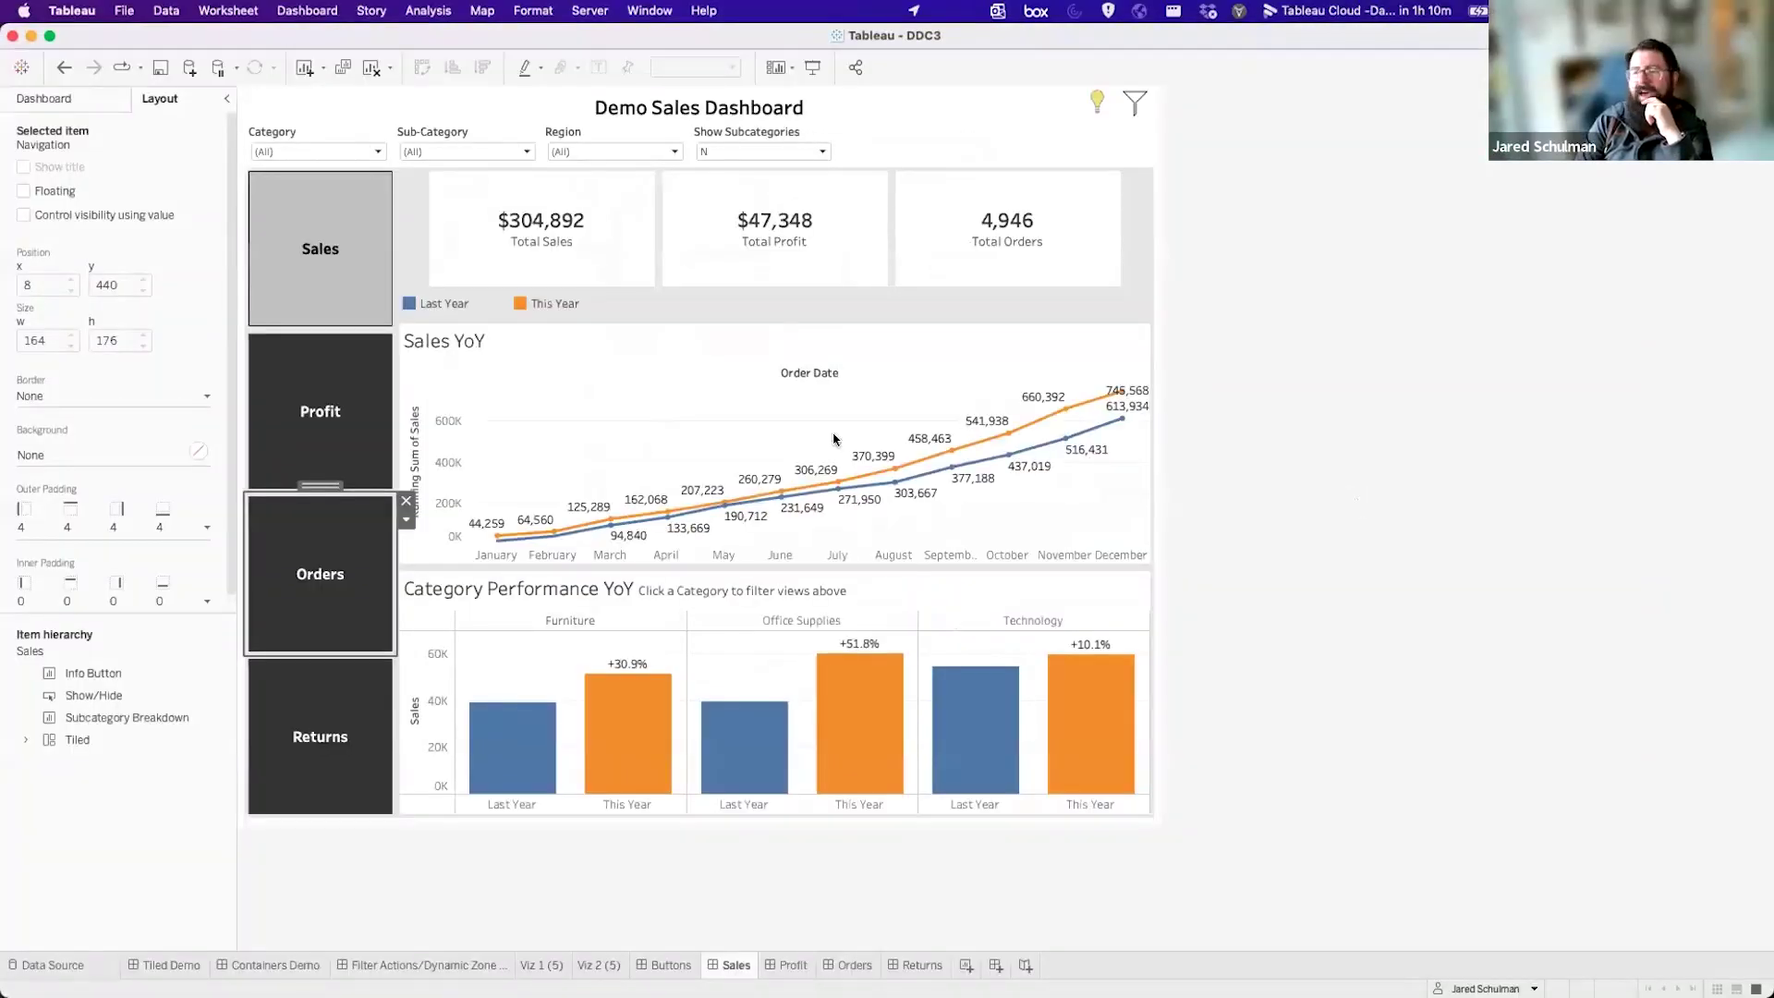
Add a tiled Navigation object between the Orders and Returns buttons on the Sales dashboard.
left_click(678, 420)
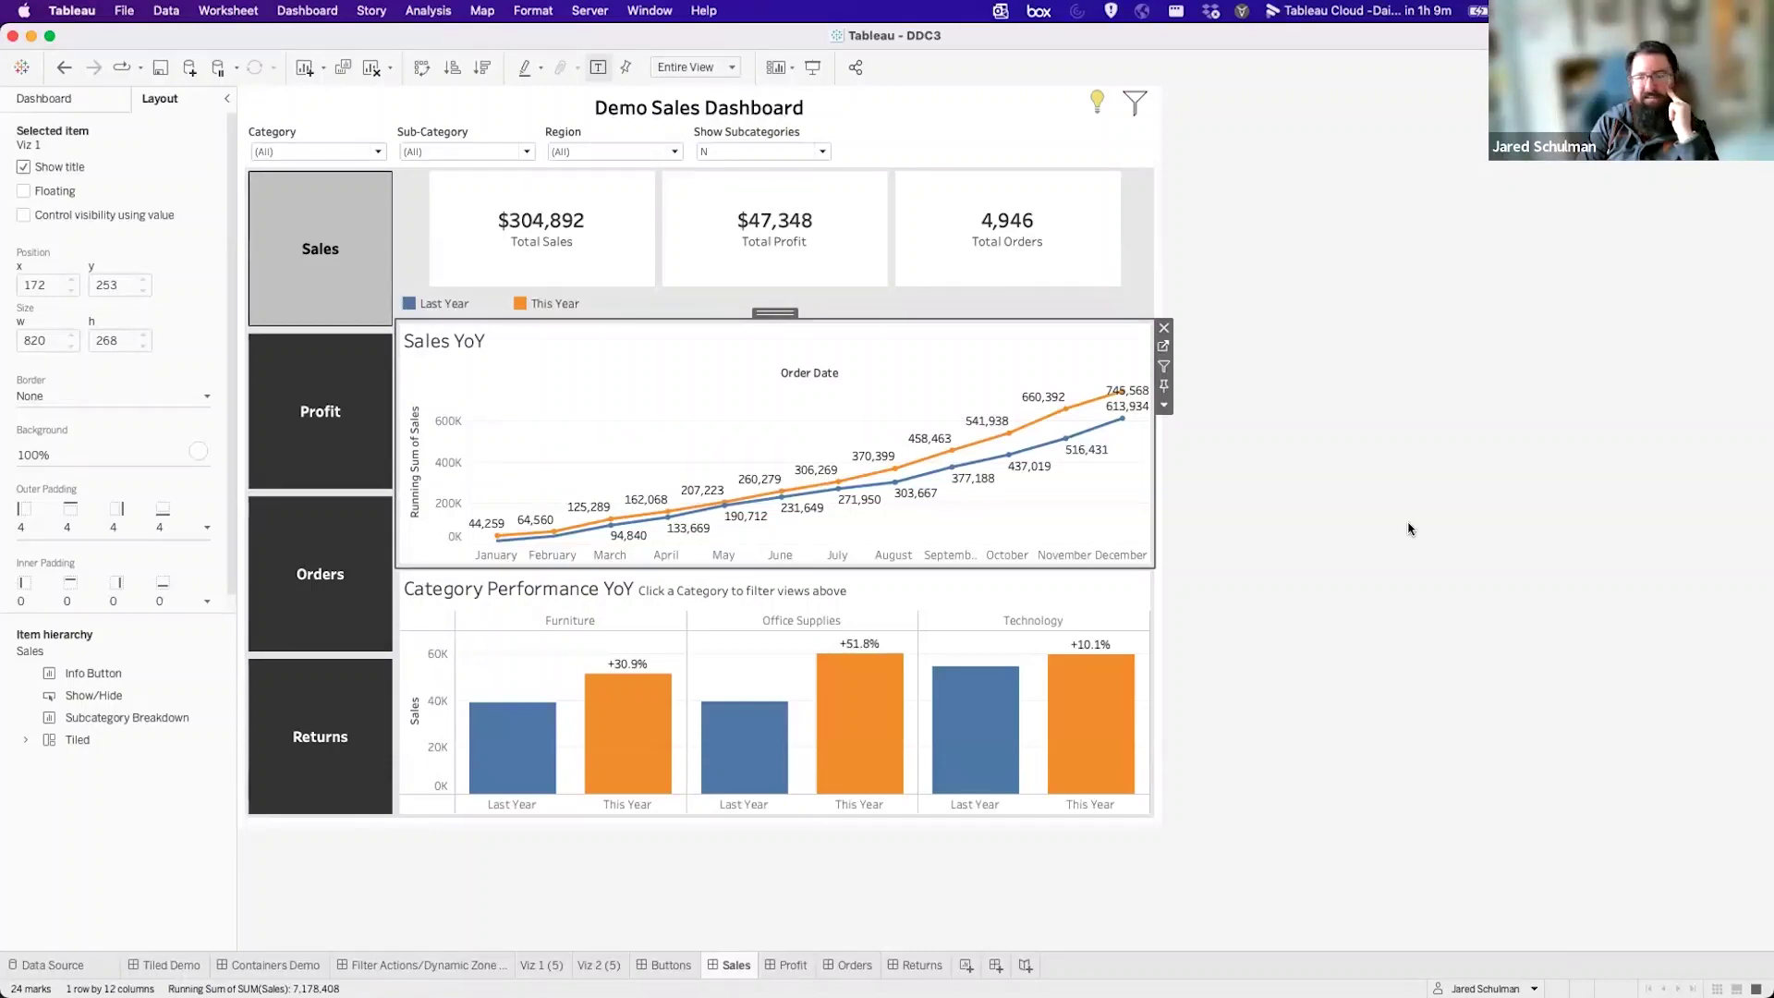
left_click(292, 410)
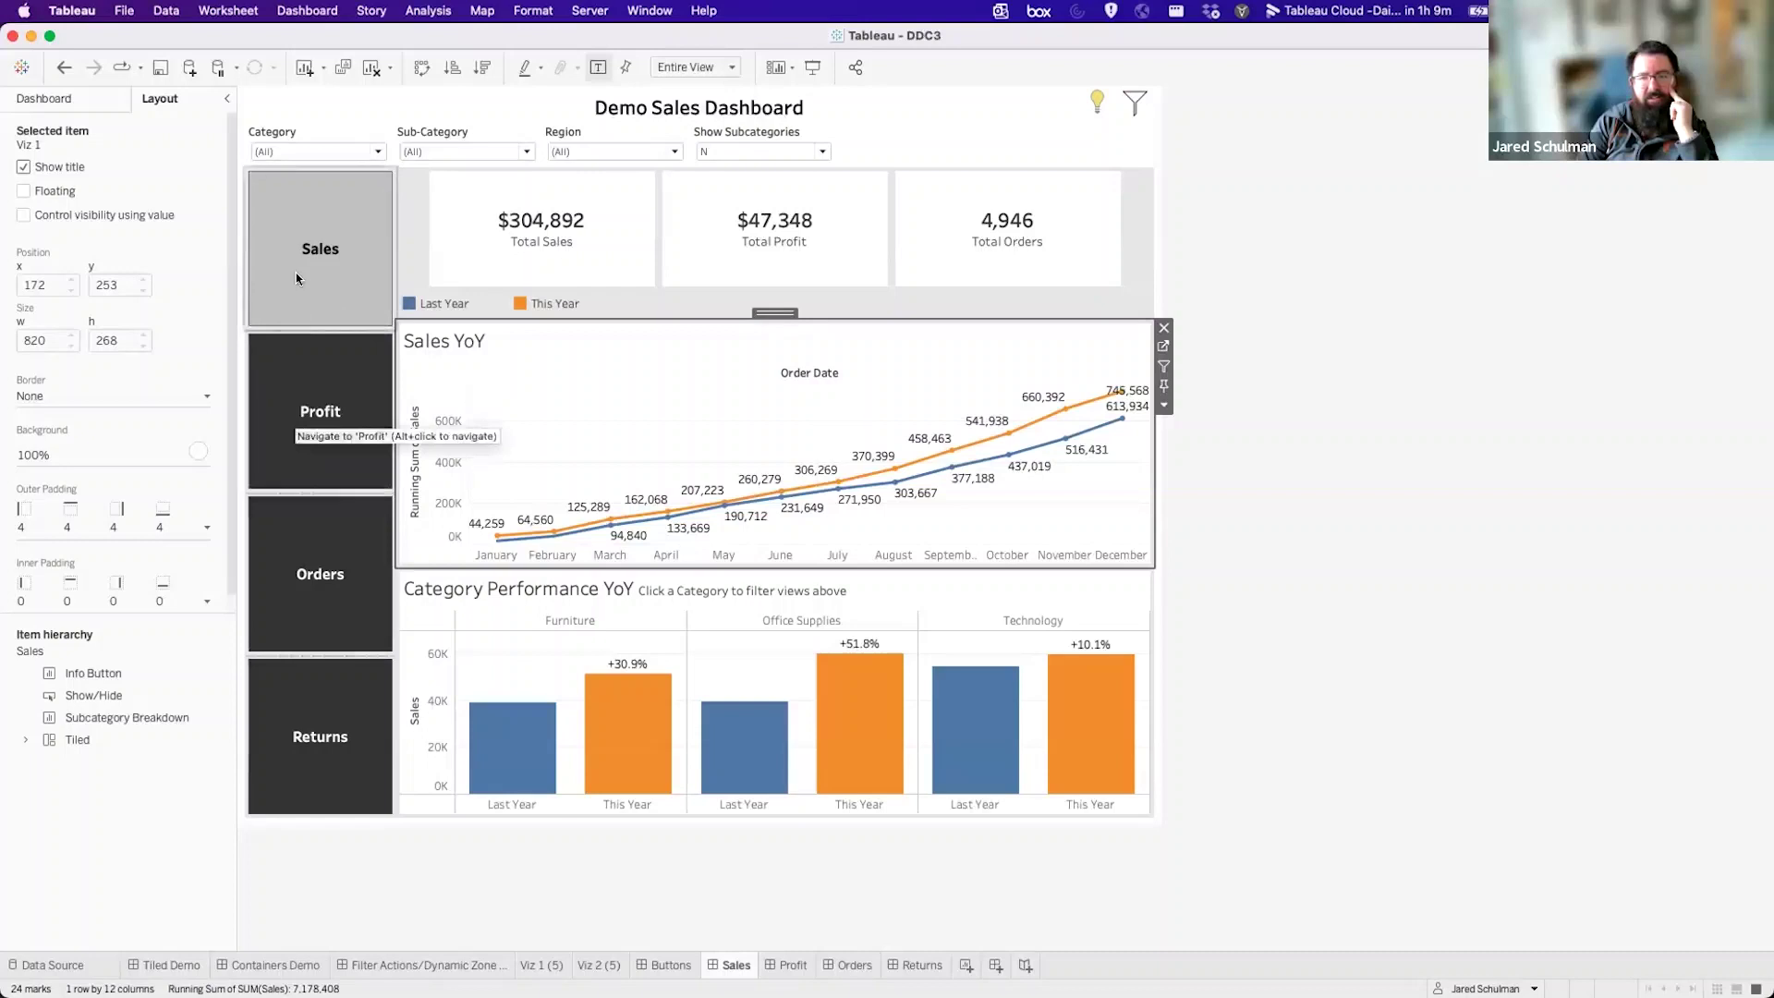
left_click(48, 96)
scroll(93, 813, "down", 3)
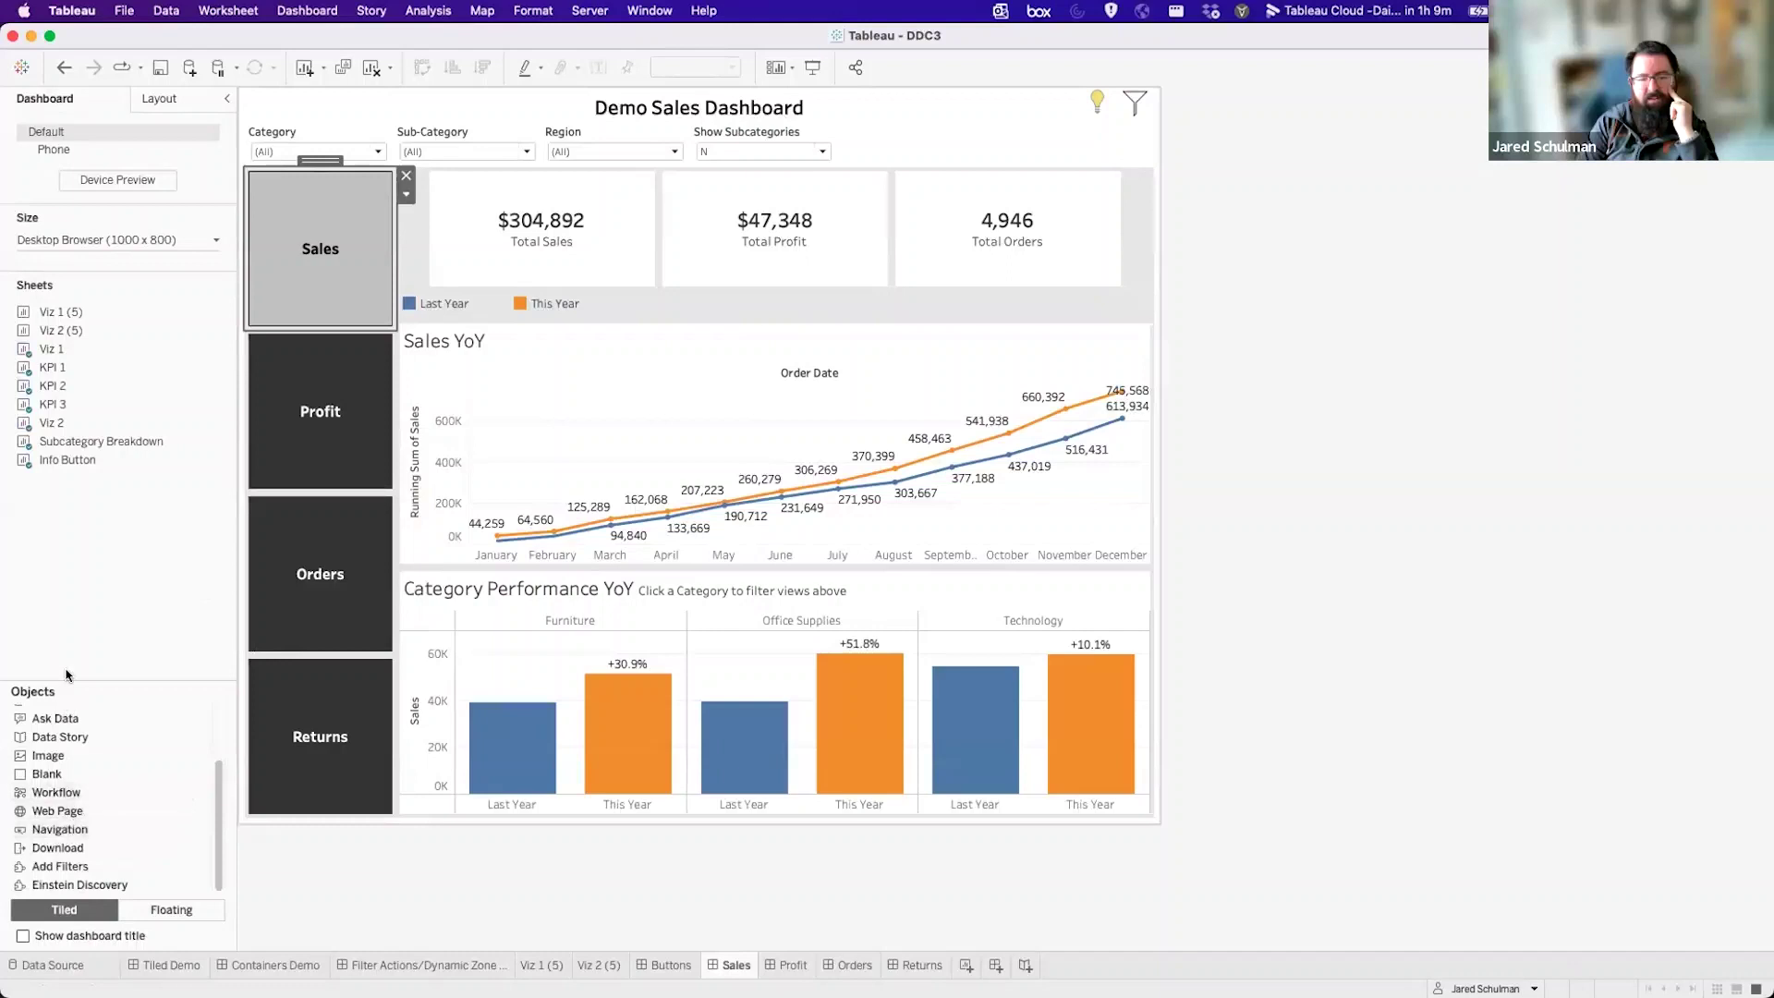
left_click_drag(109, 830, 336, 658)
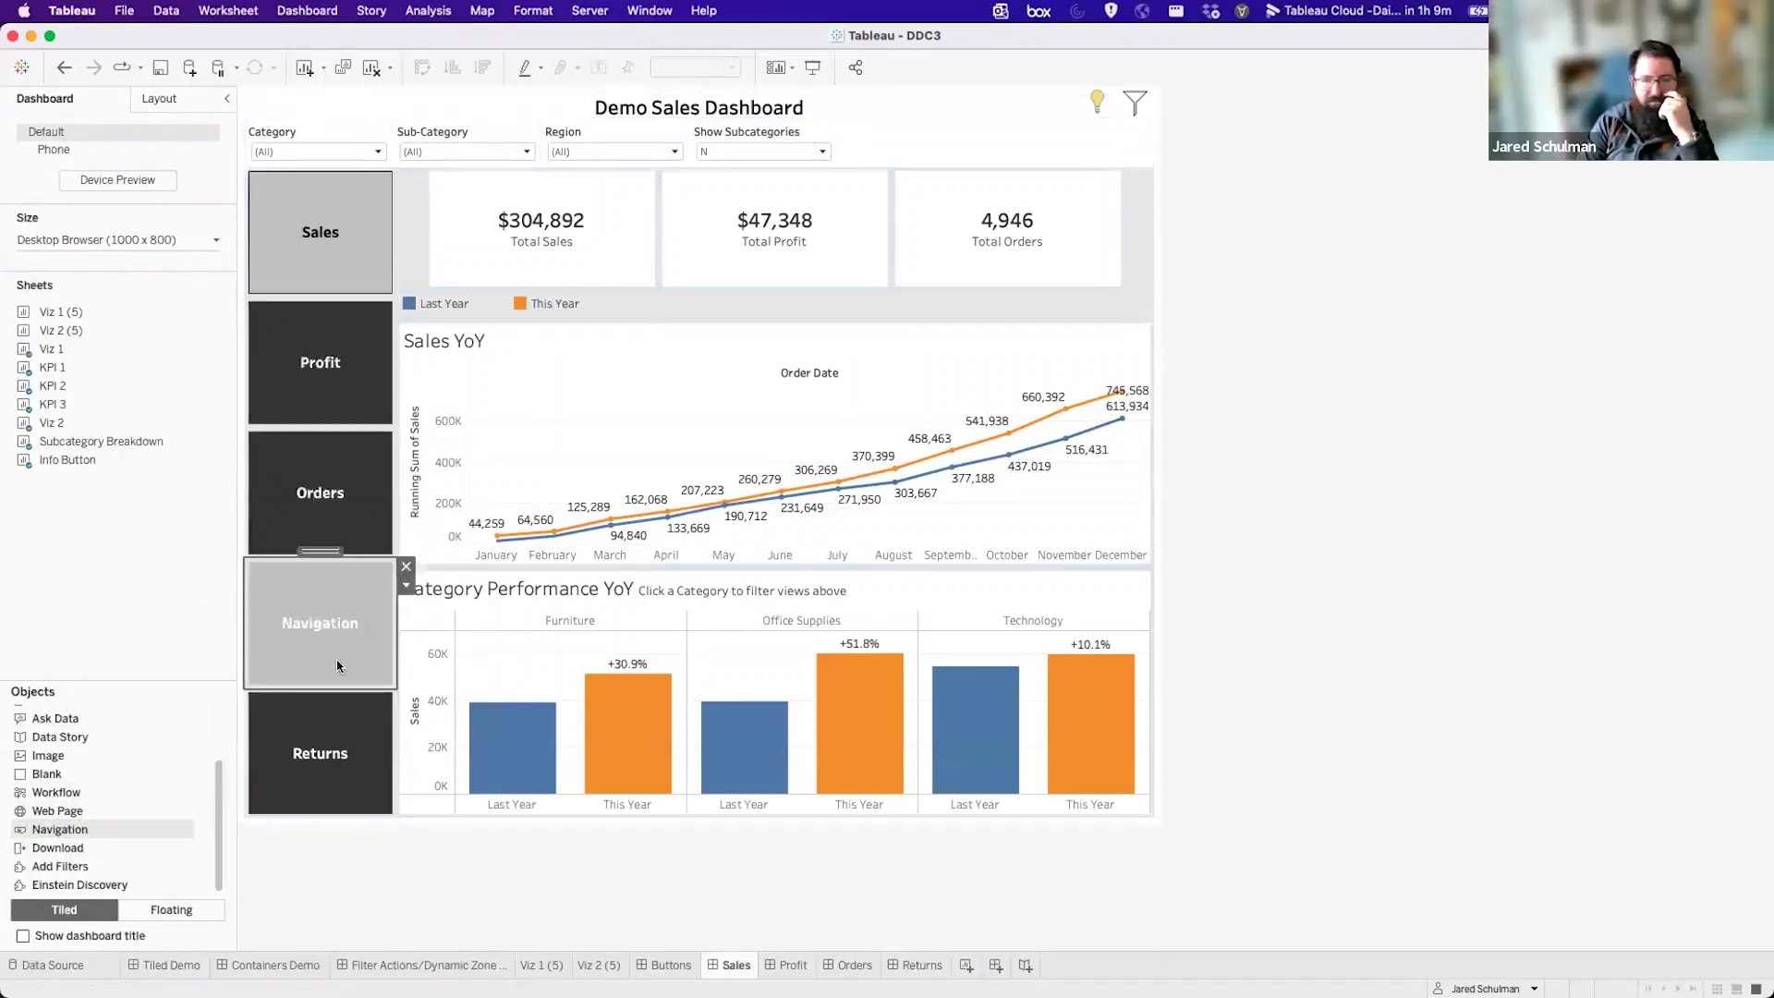
Configure the new navigation button to open Containers Demo, with the title "Contaiers" and the default background.
left_click(406, 585)
left_click(438, 608)
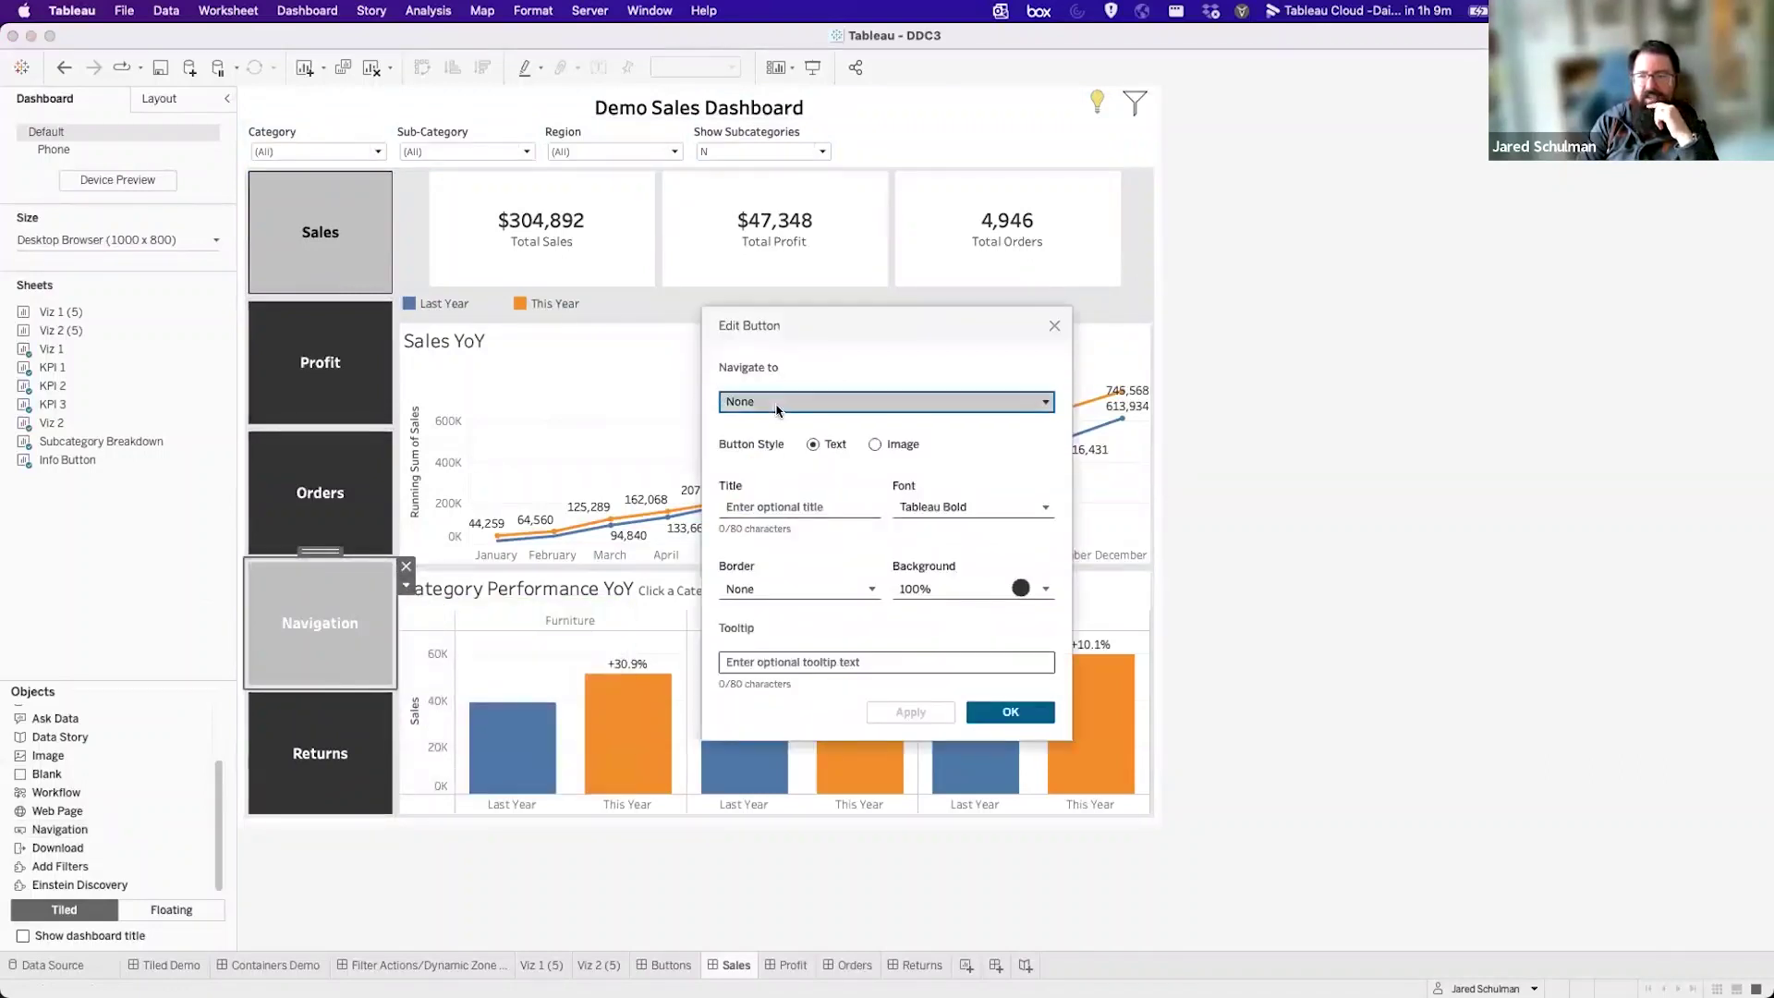
left_click(777, 407)
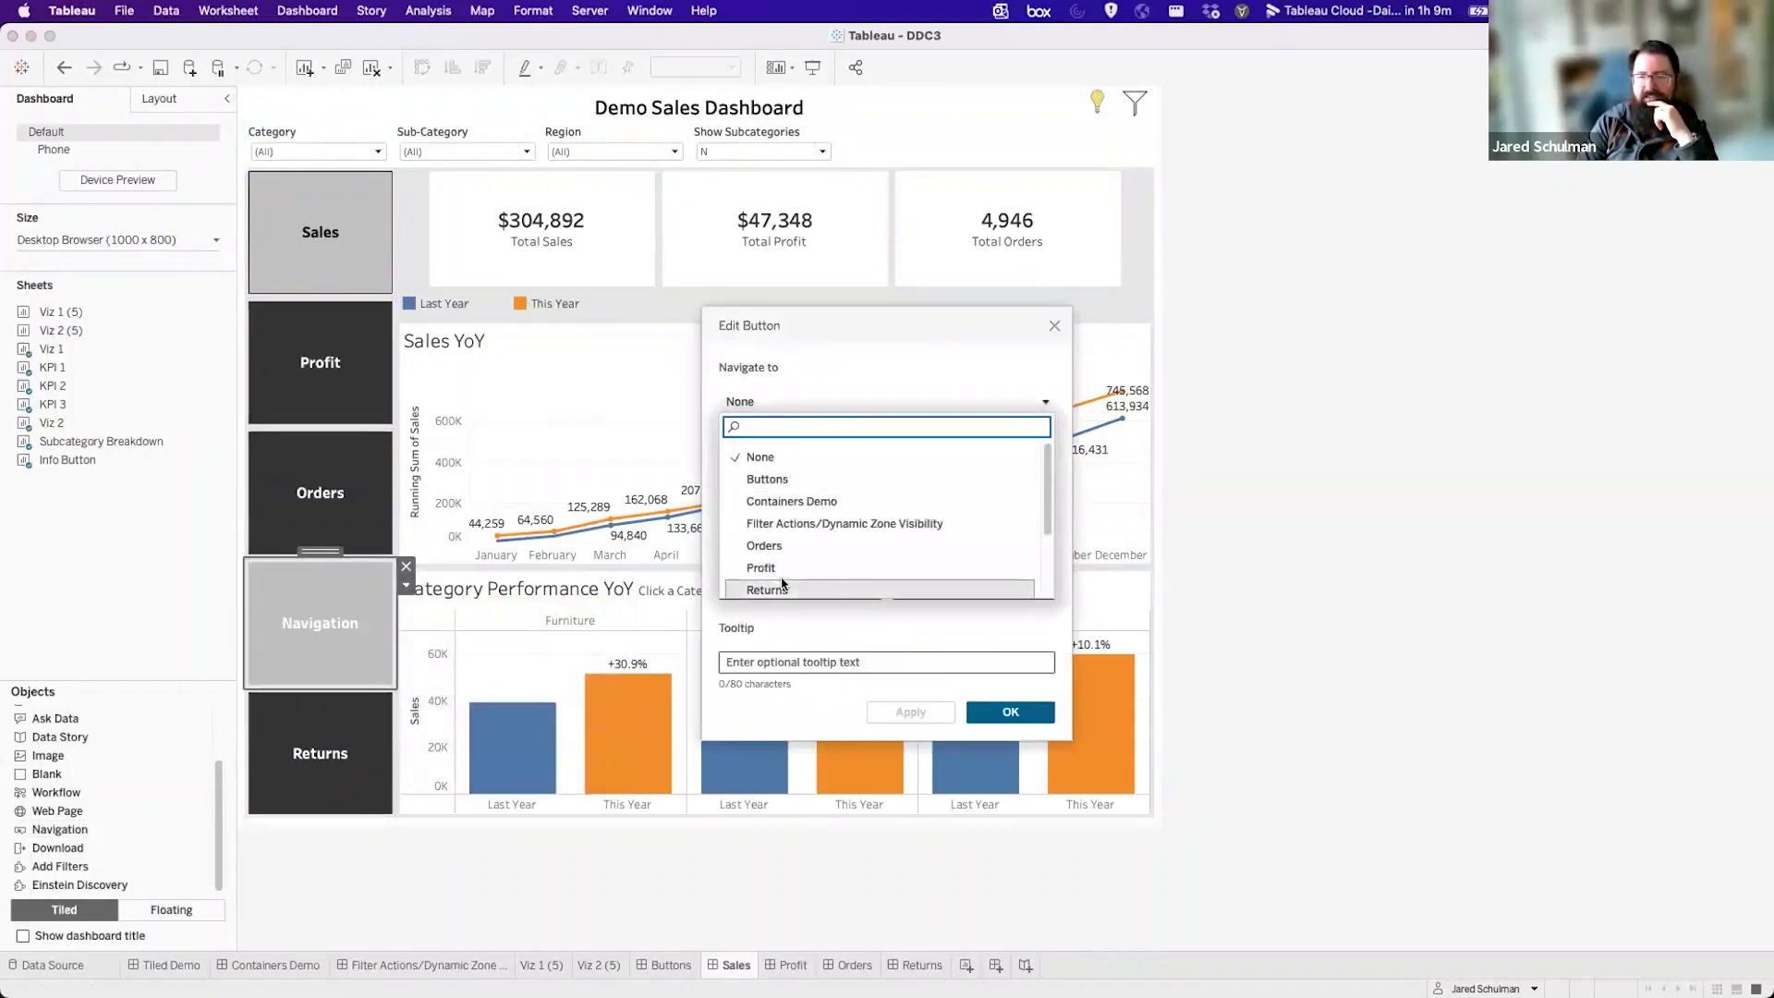
left_click(797, 502)
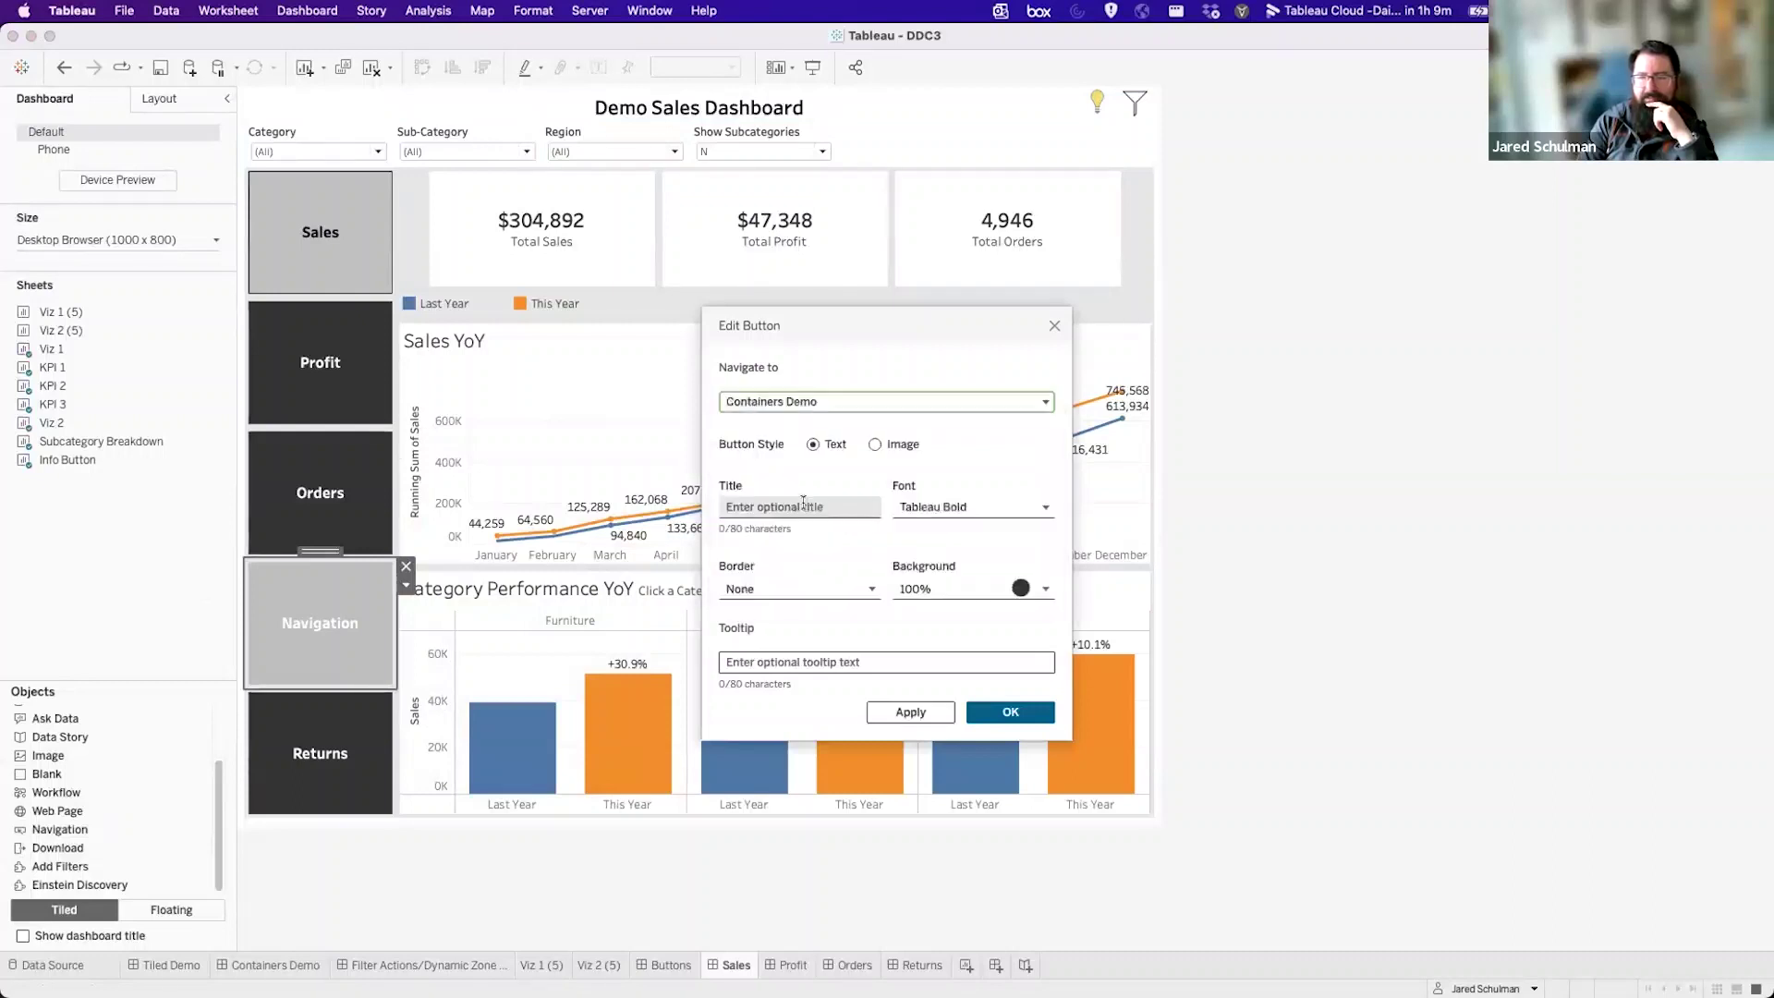
left_click(776, 505)
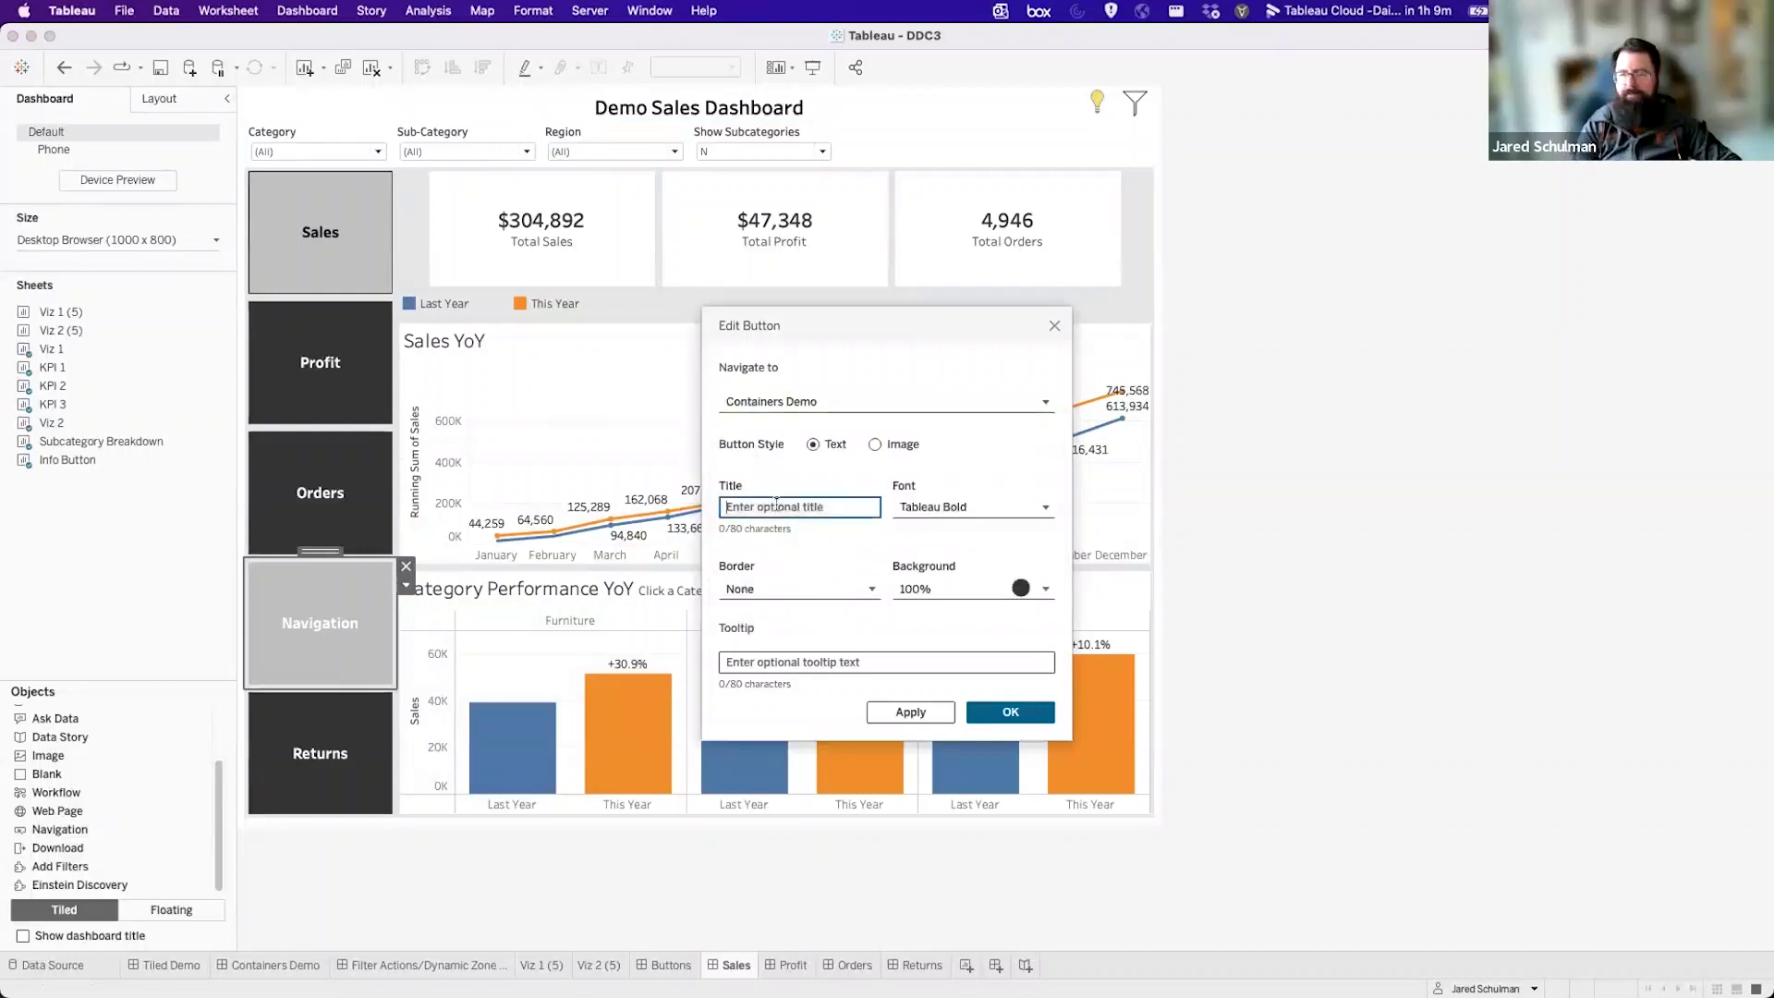
type("Contaiers")
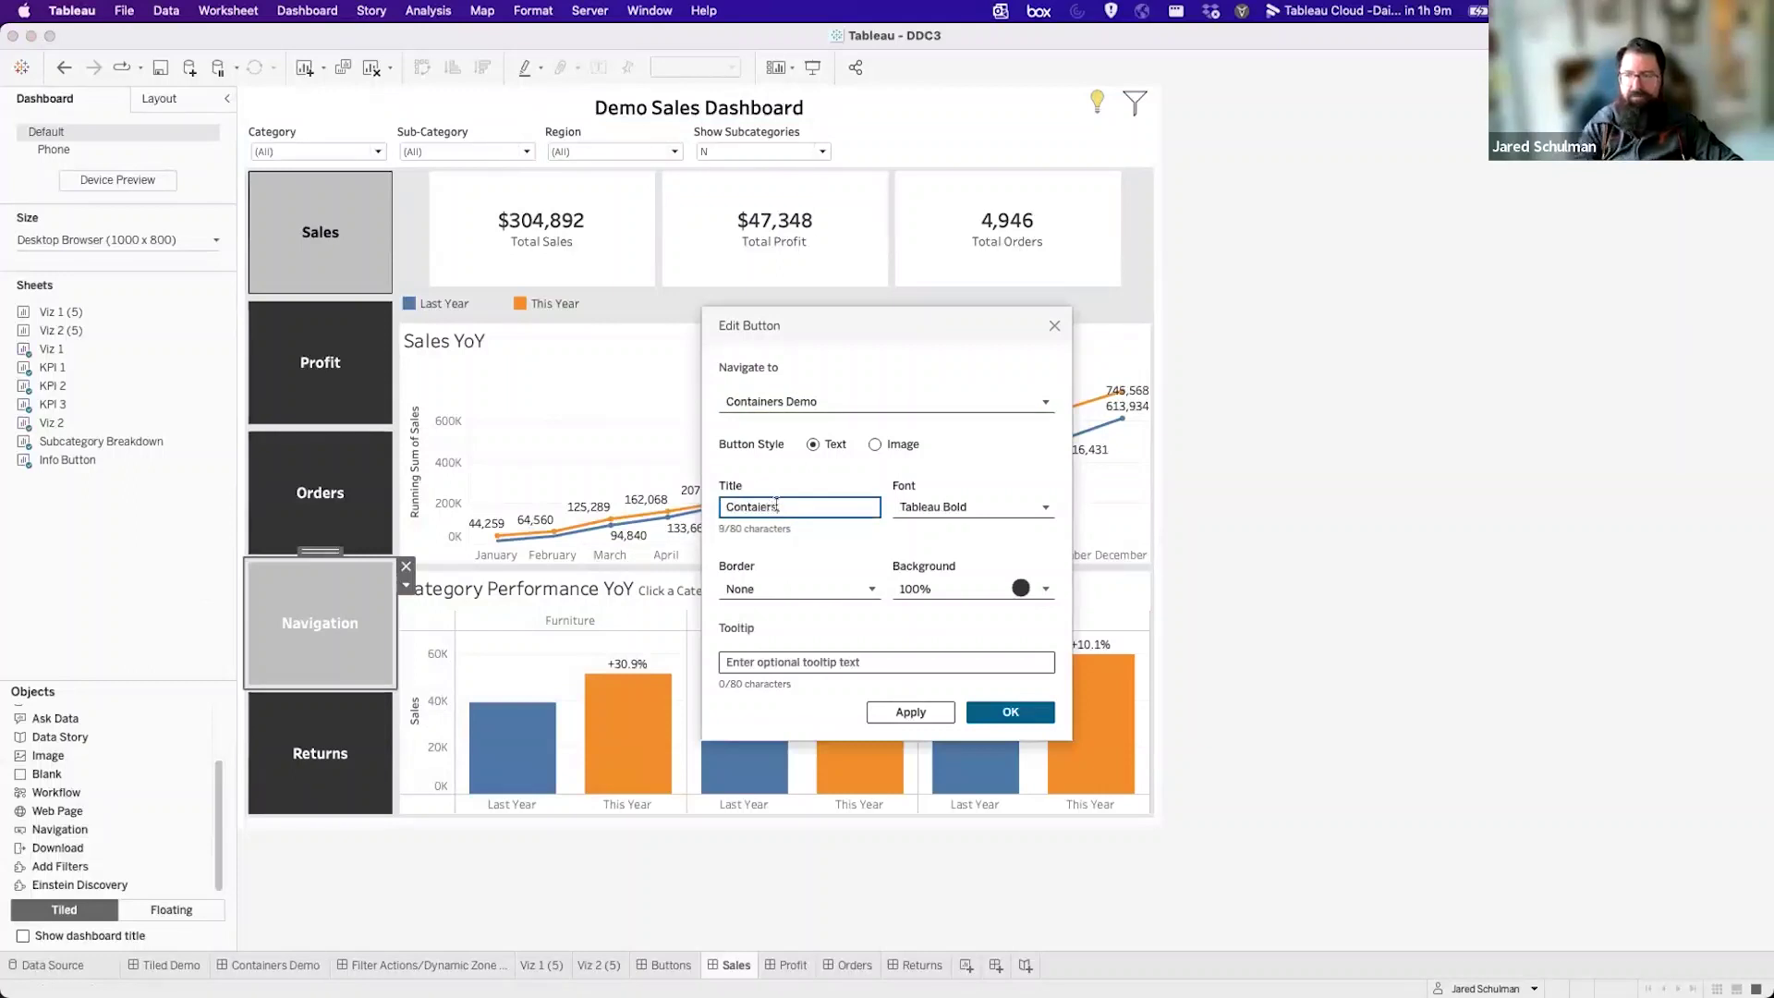
left_click(1045, 588)
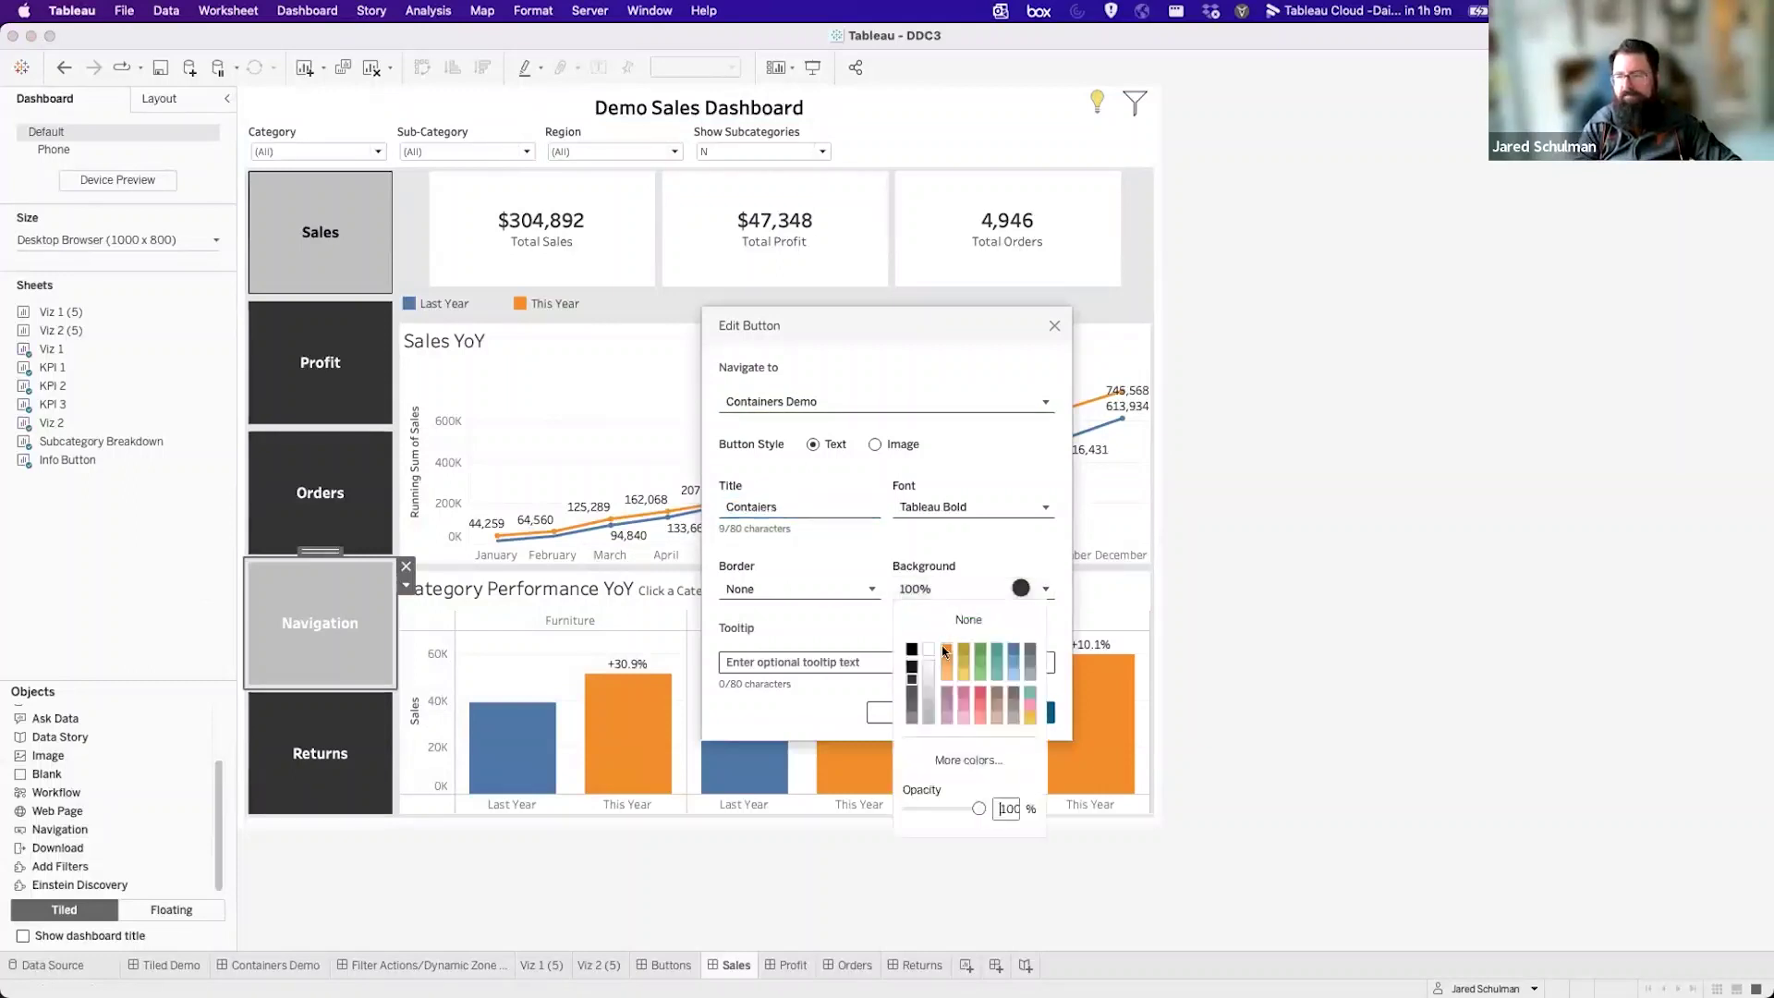
left_click(874, 635)
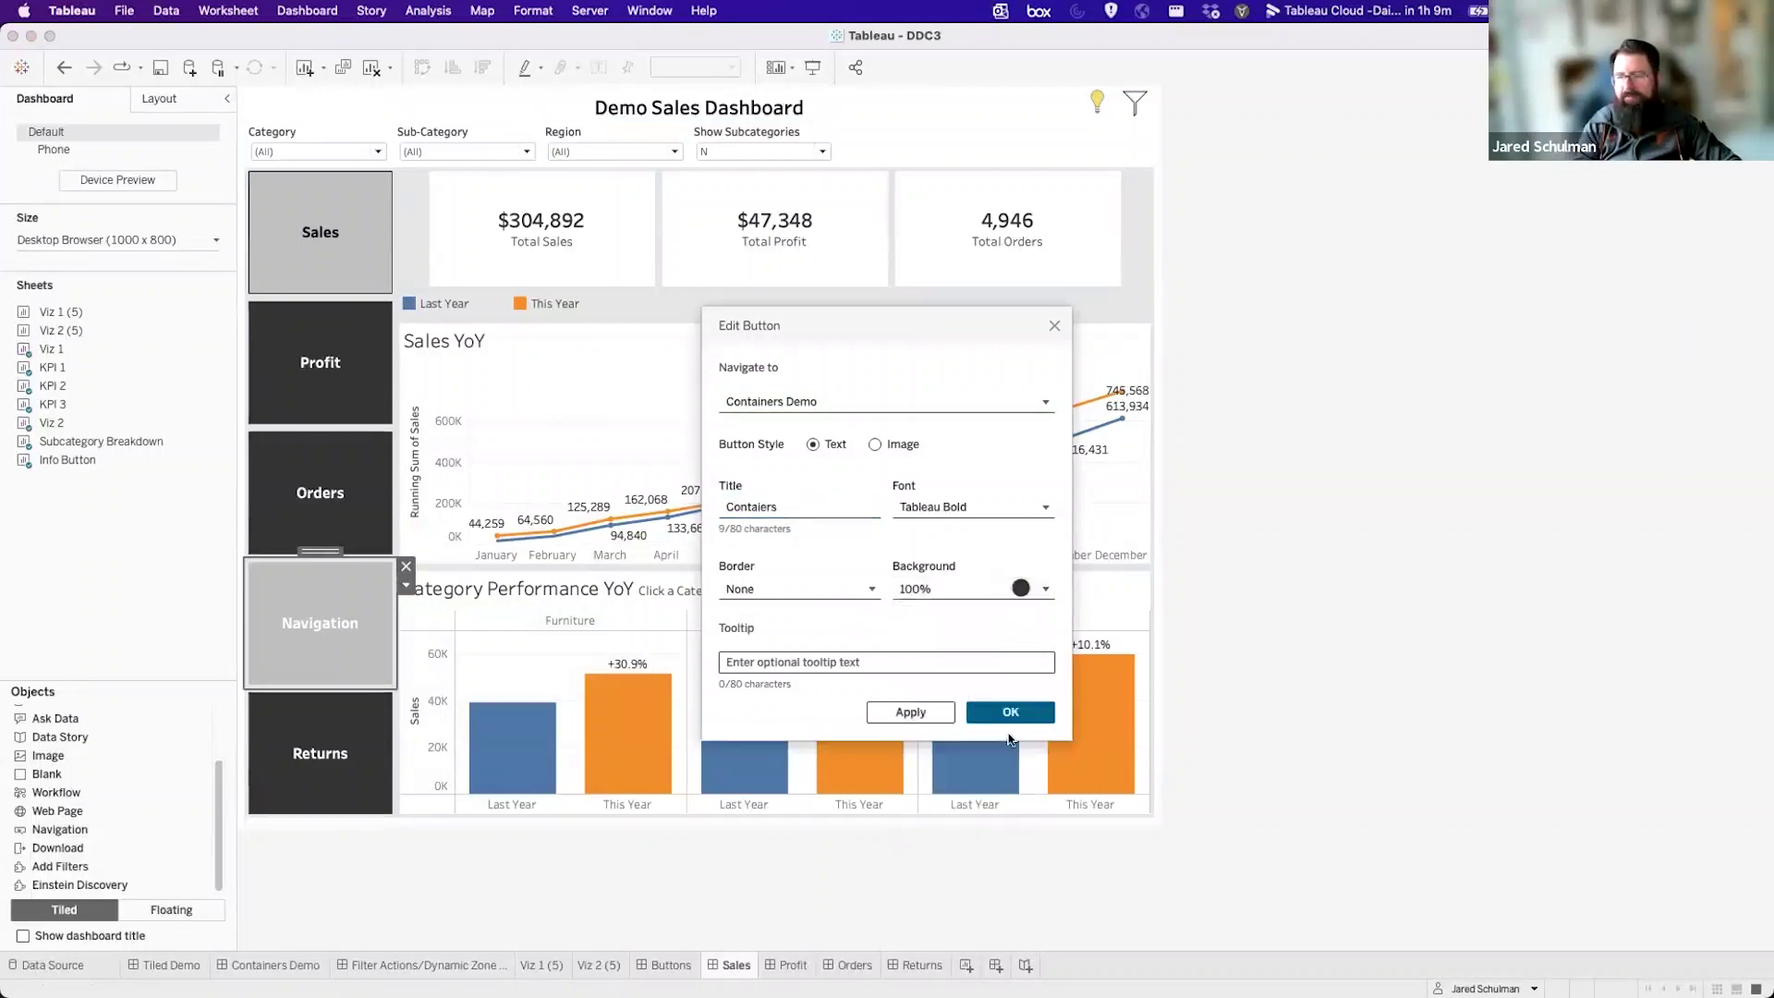
left_click(1010, 710)
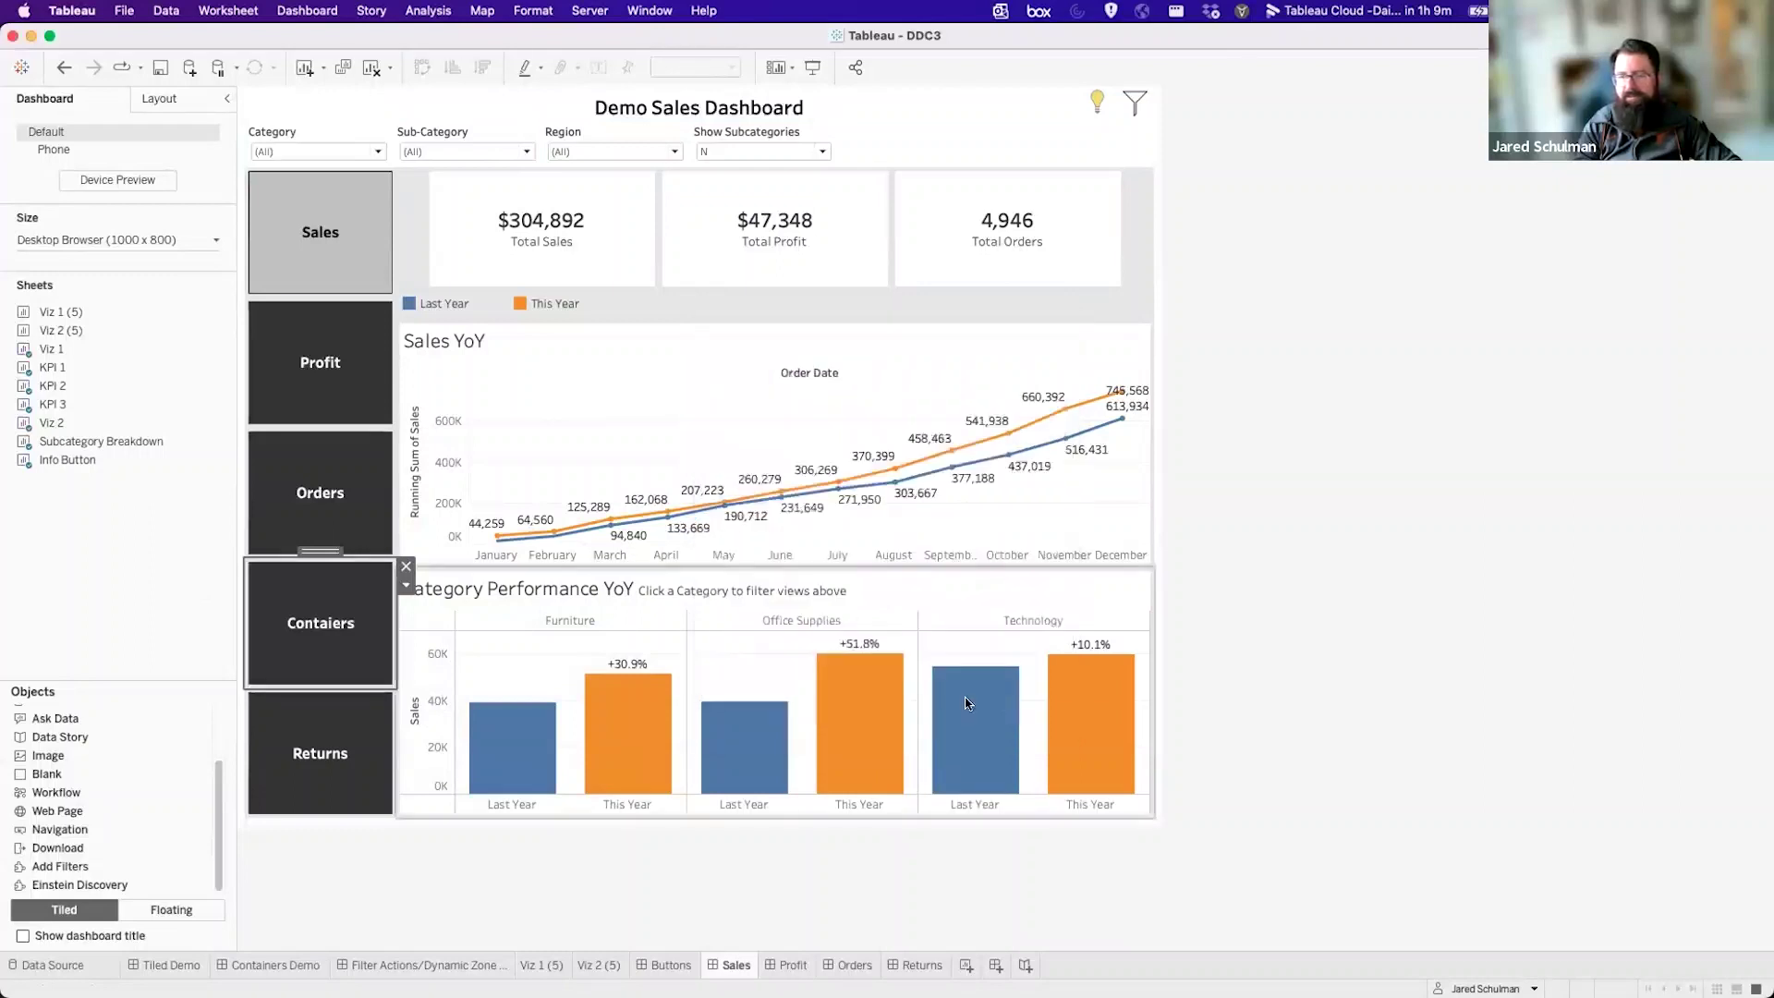
Follow the new button to the Containers Demo dashboard and return to the Orders dashboard.
left_click(349, 632, "alt")
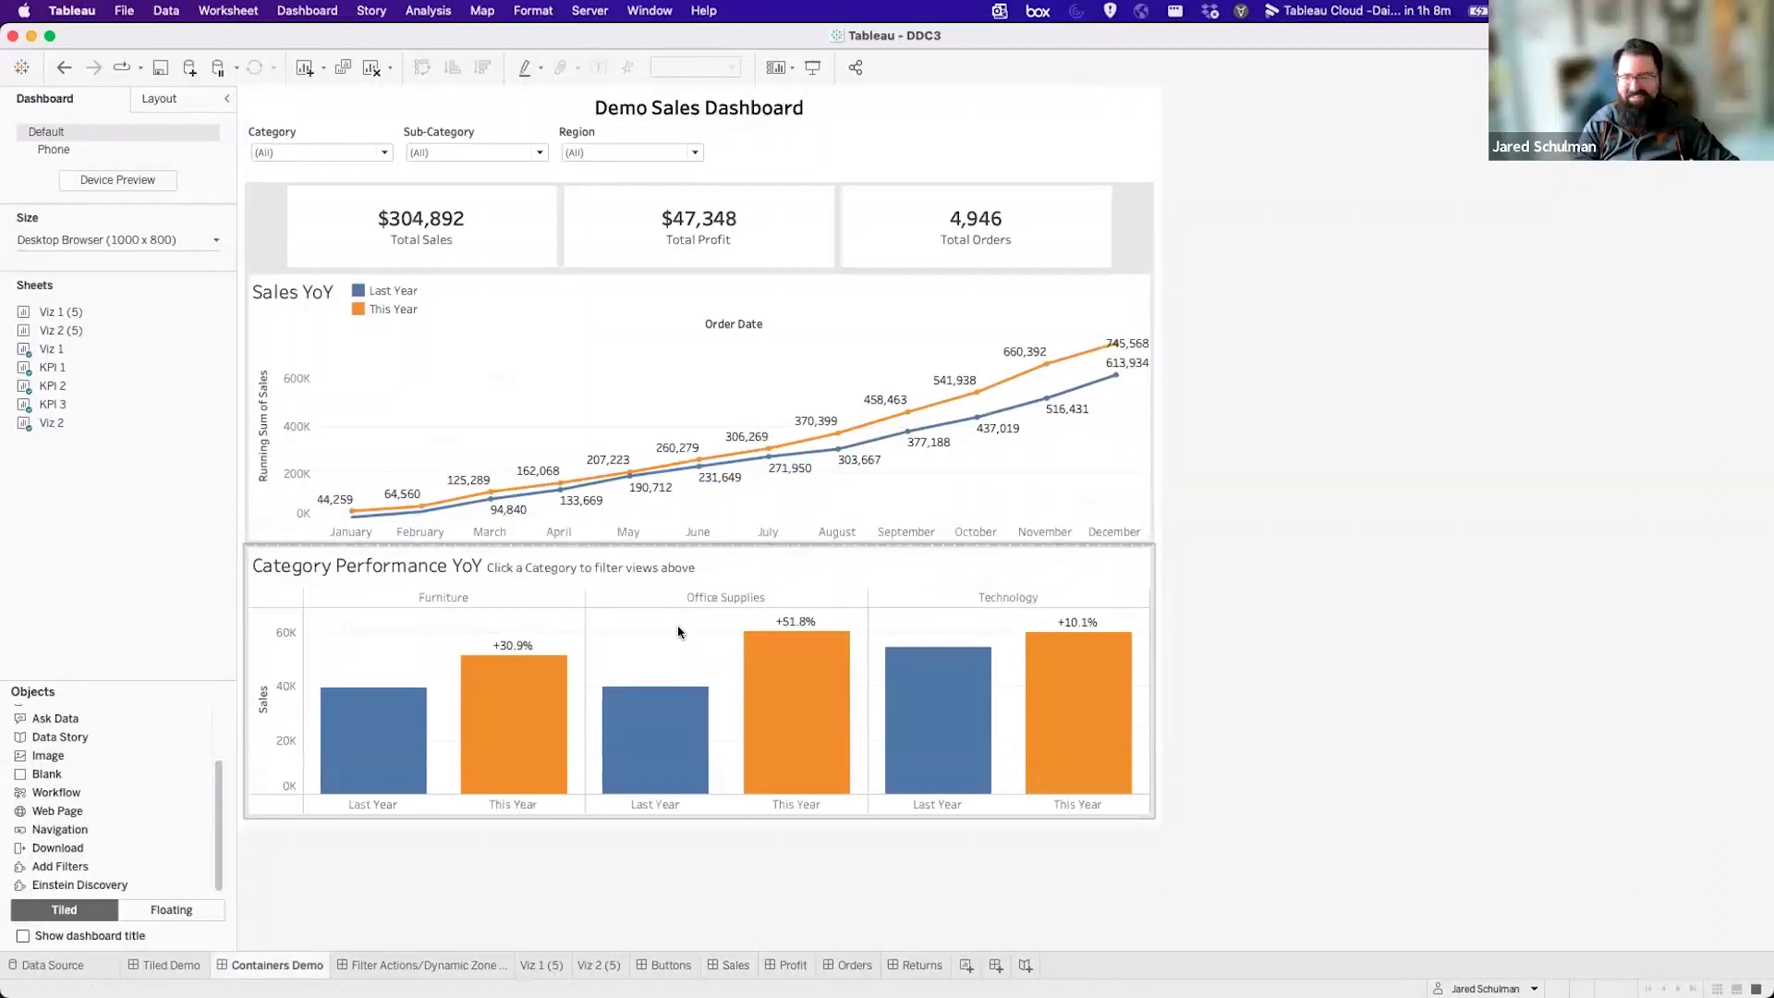
mouse_move(1036, 989)
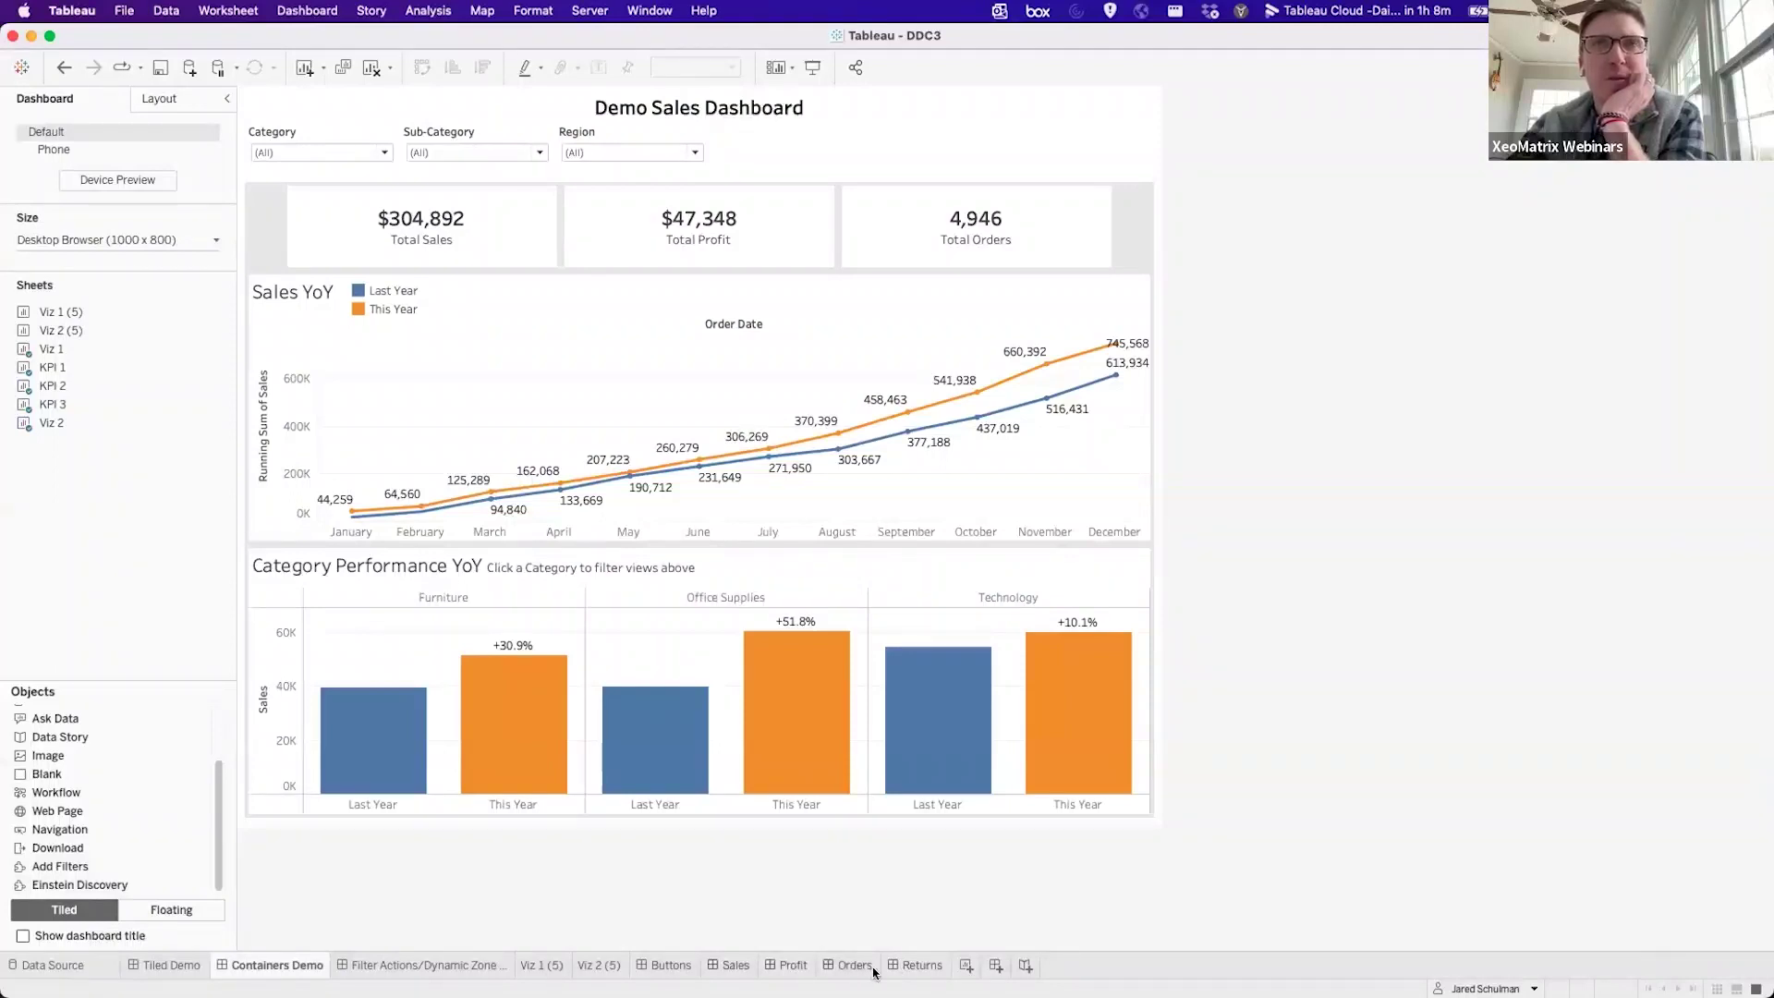
left_click(900, 966)
left_click(843, 965)
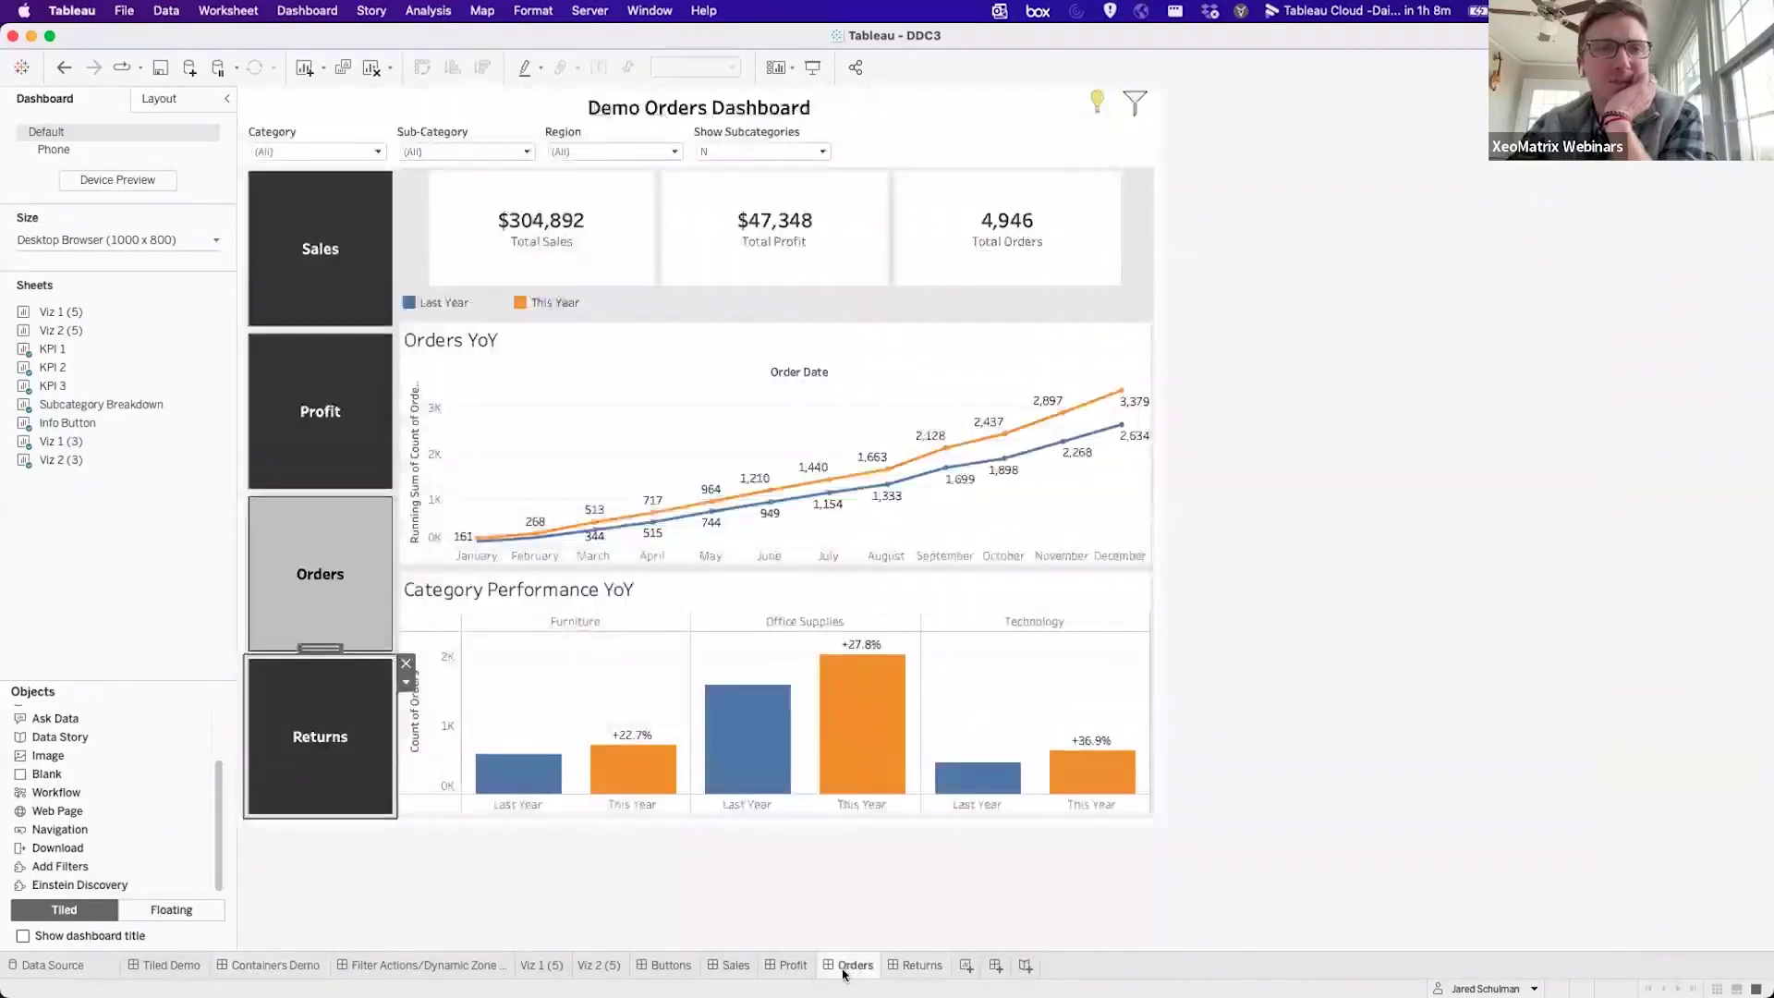
Add a floating Navigation object beside the title of the Containers Demo dashboard.
left_click(792, 965)
left_click(734, 965)
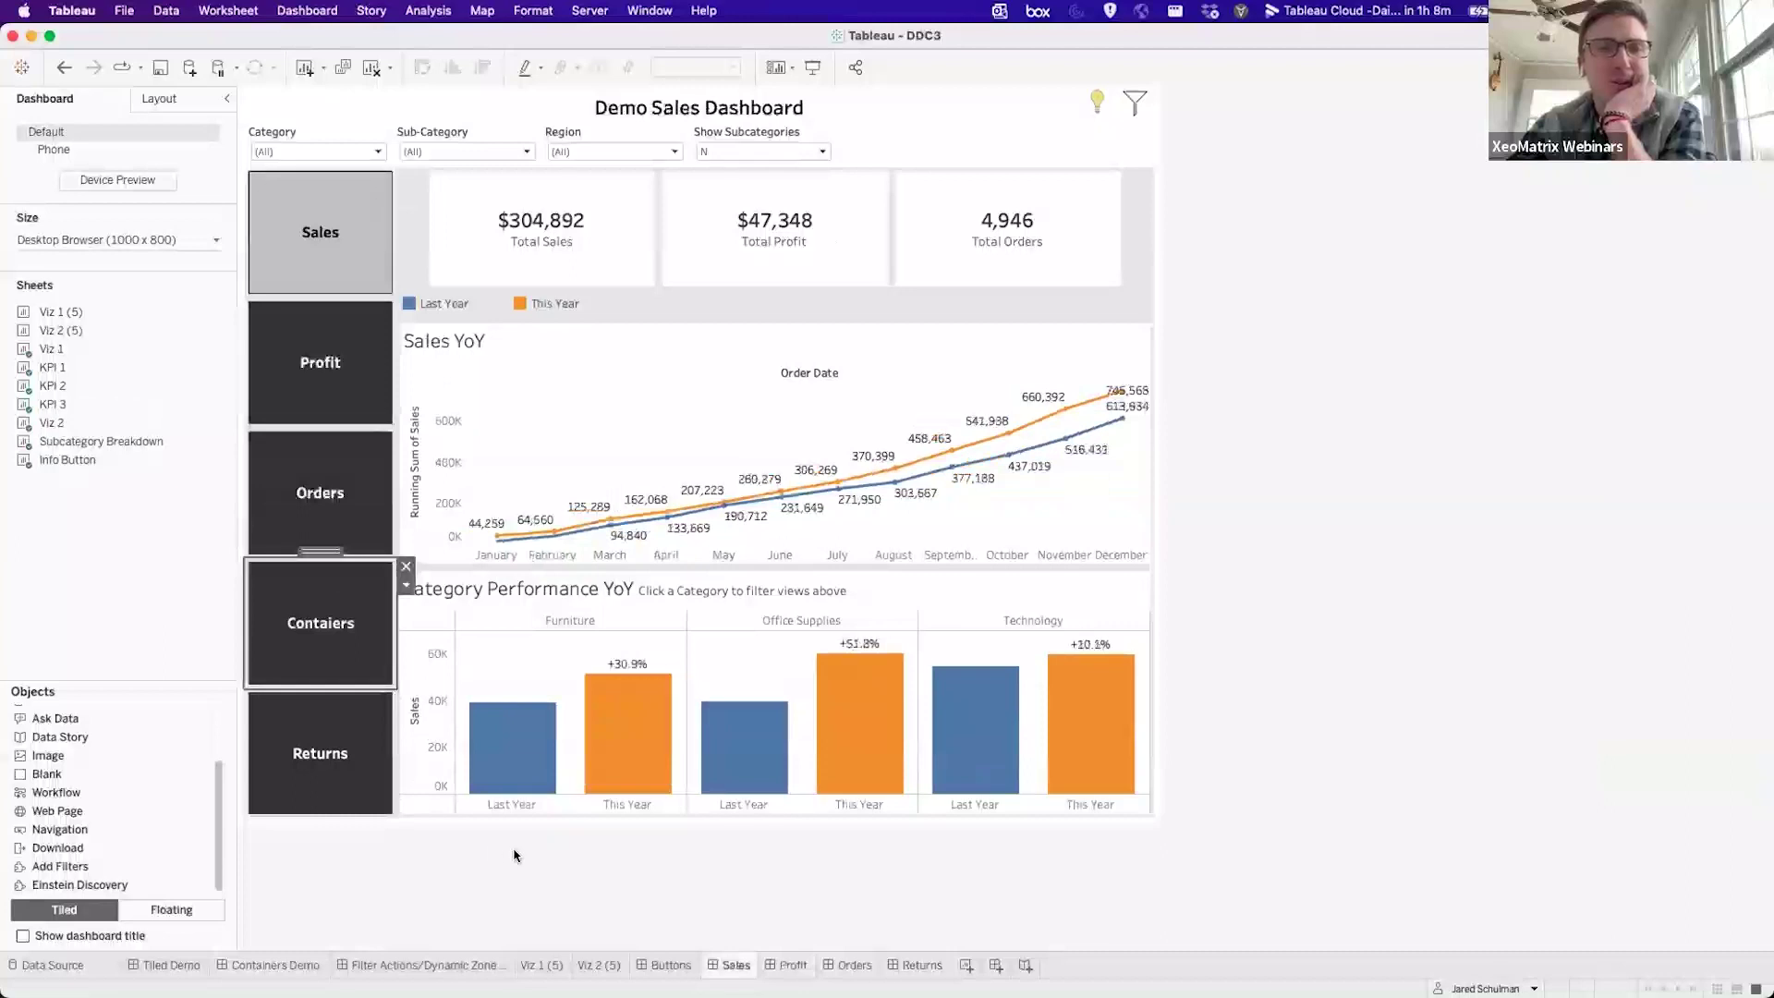
left_click(403, 588)
left_click(379, 944)
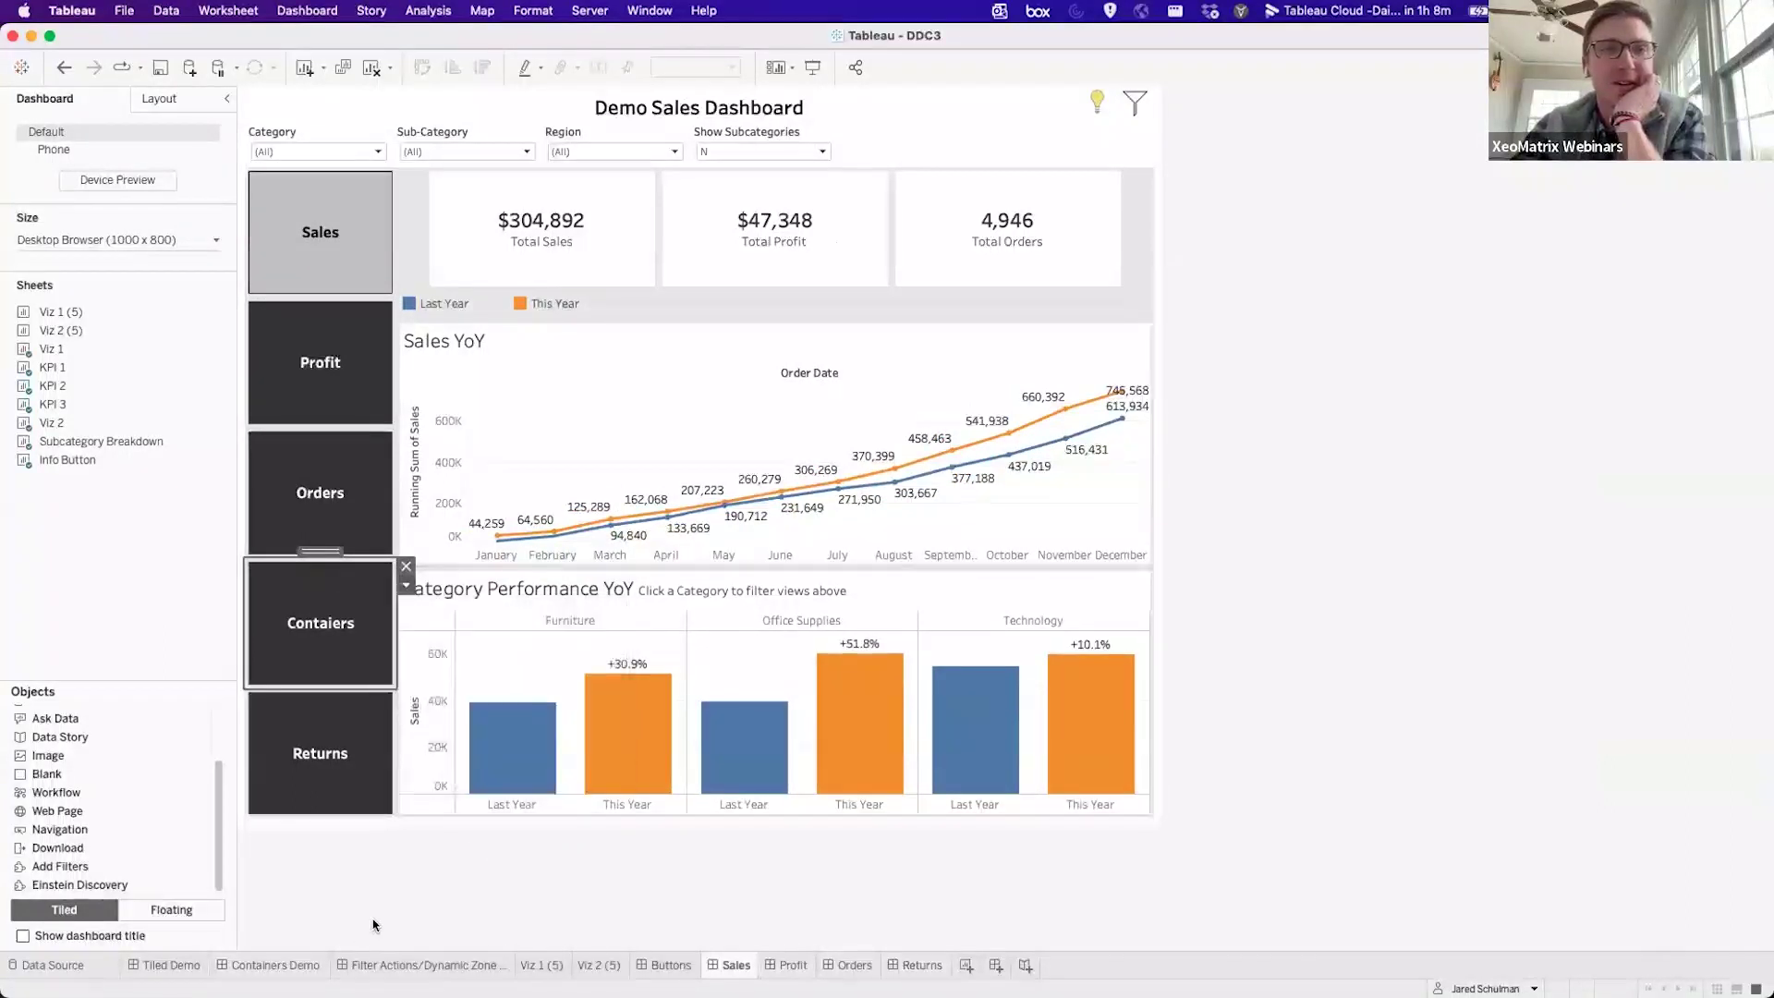
left_click(305, 967)
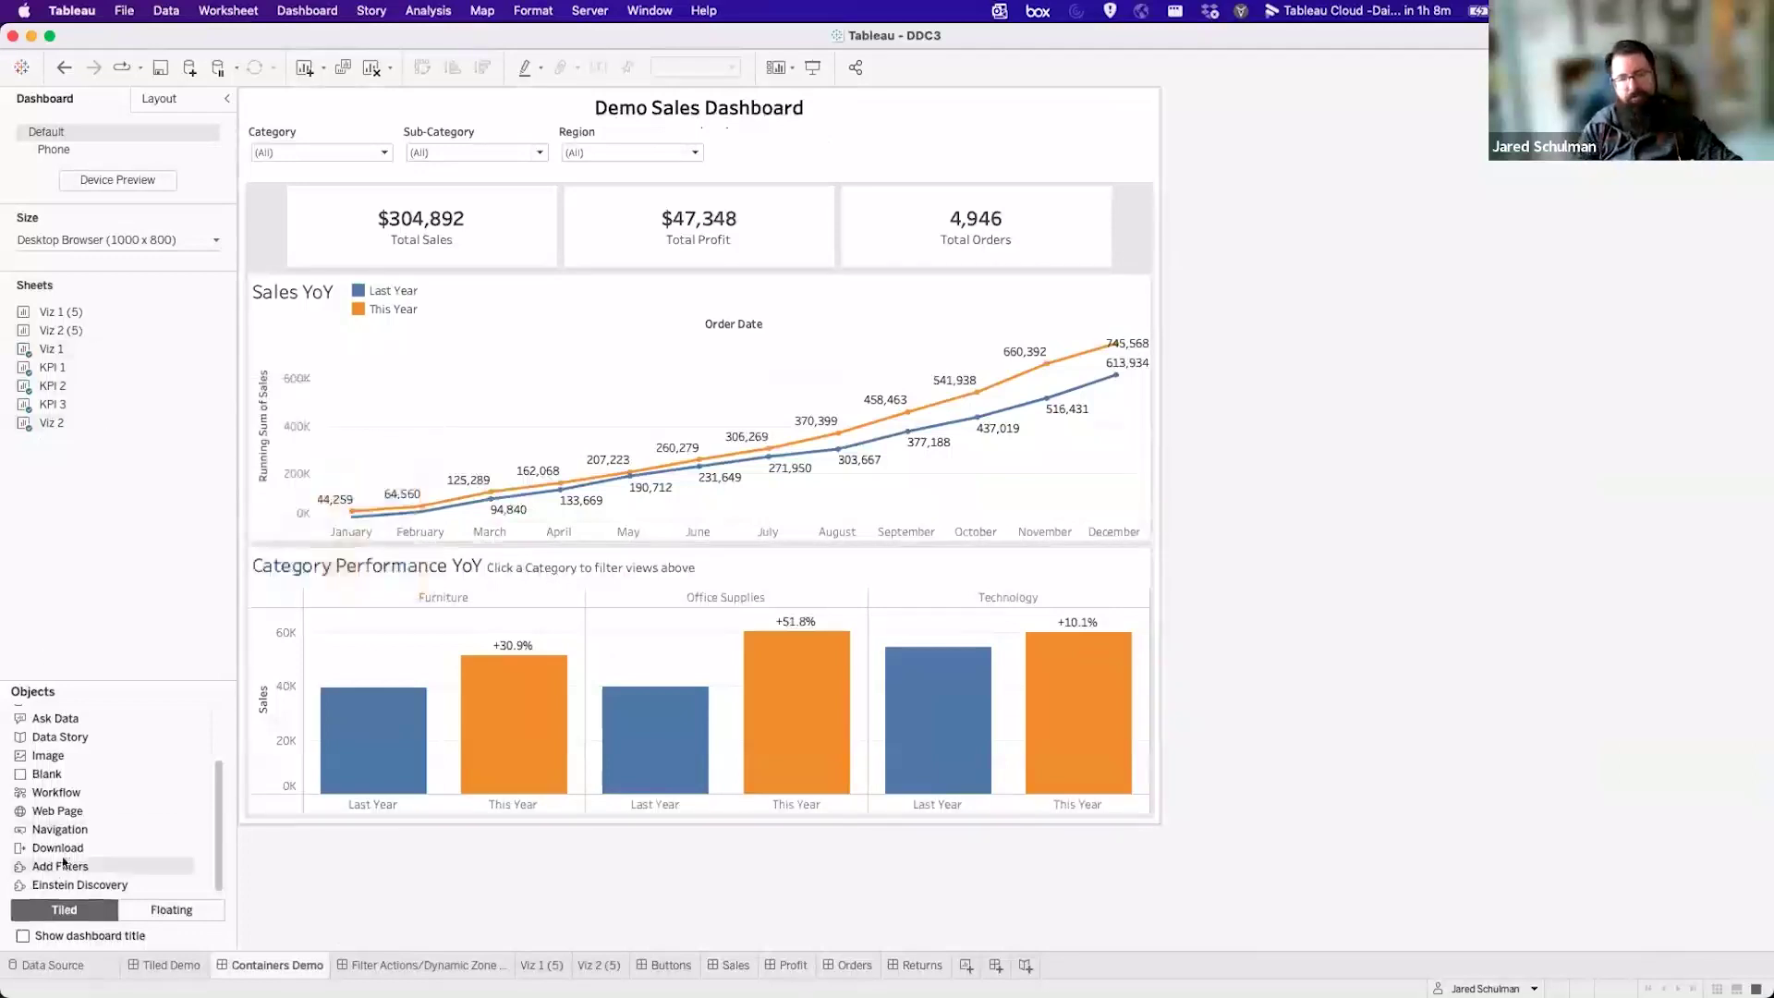
left_click(171, 909)
left_click_drag(60, 828, 848, 93)
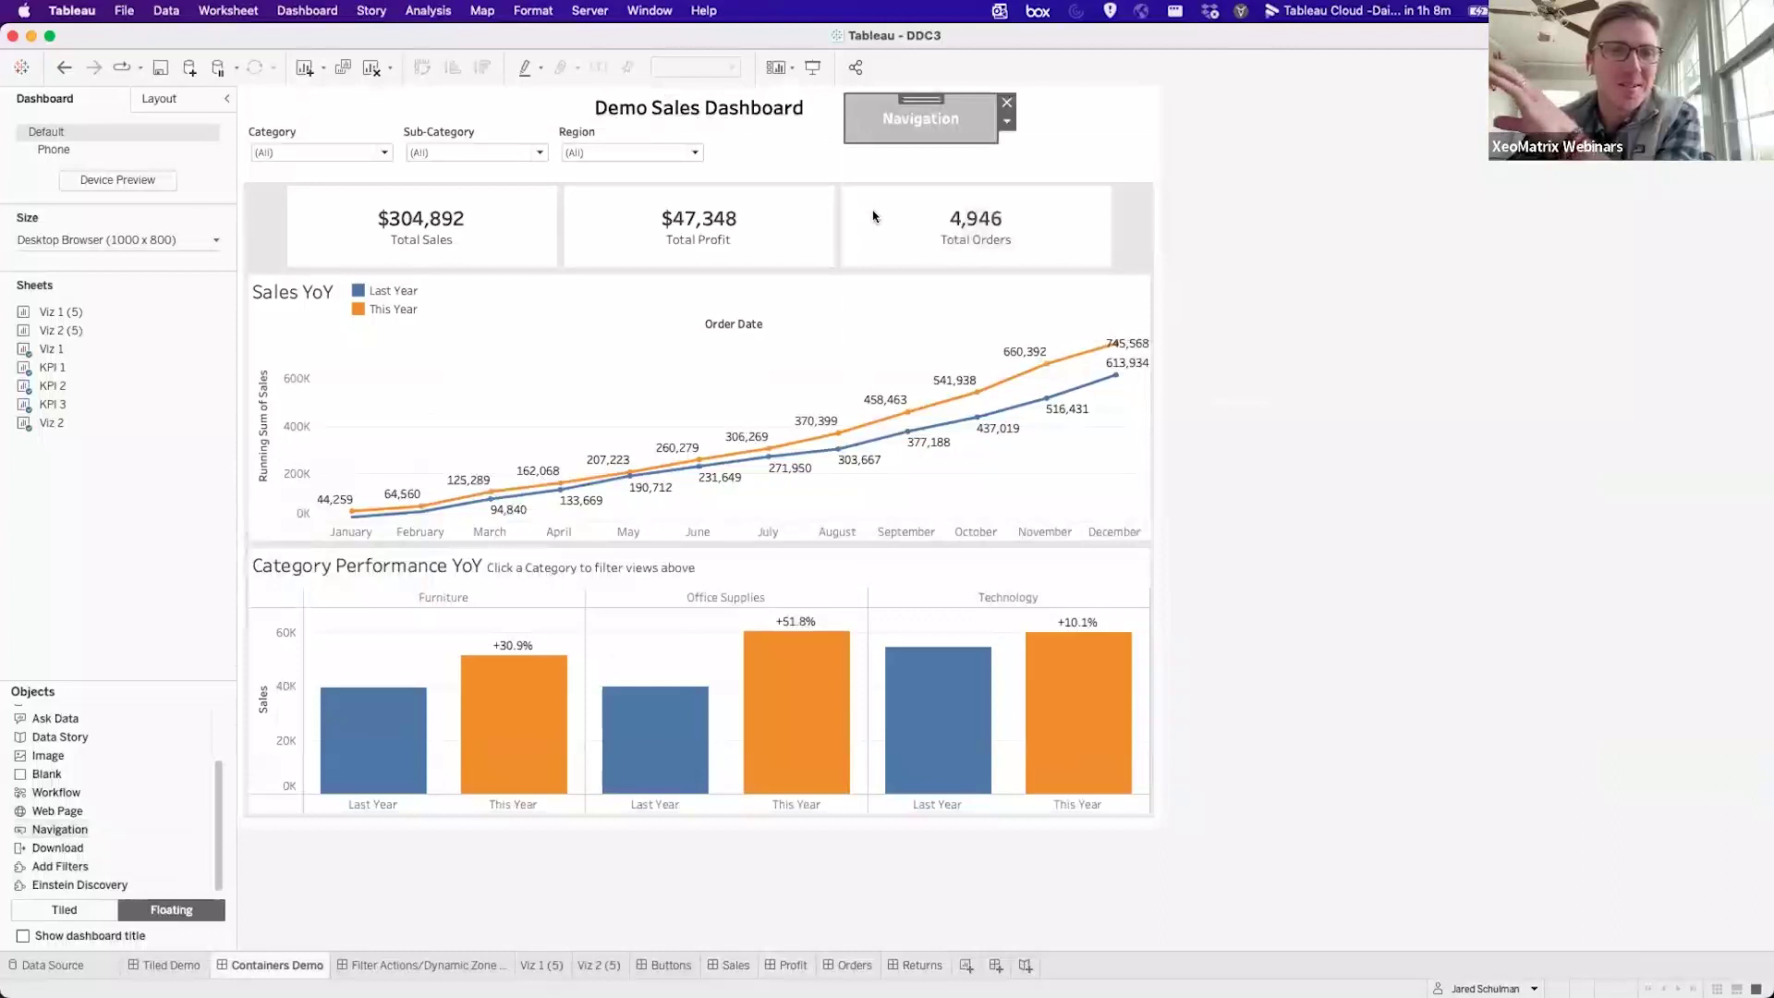
Configure the new navigation button to open the Sales dashboard, with the title "Back to Home".
left_click(1006, 121)
left_click(687, 405)
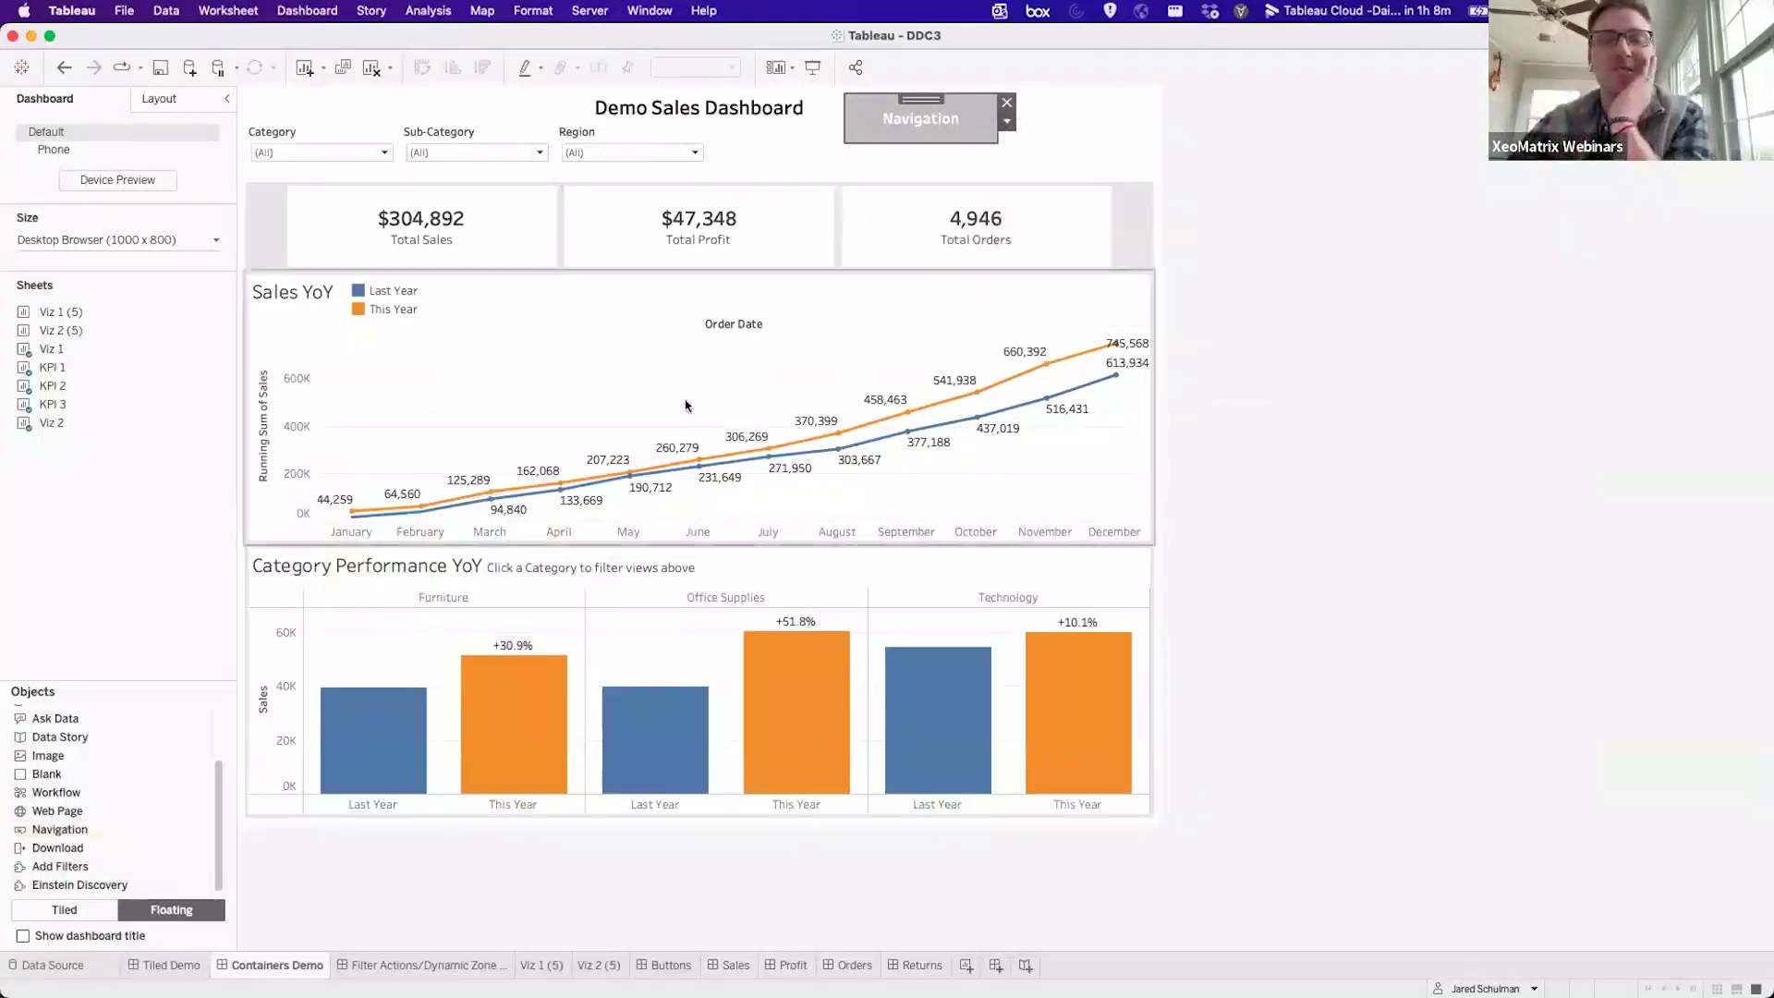
left_click(810, 401)
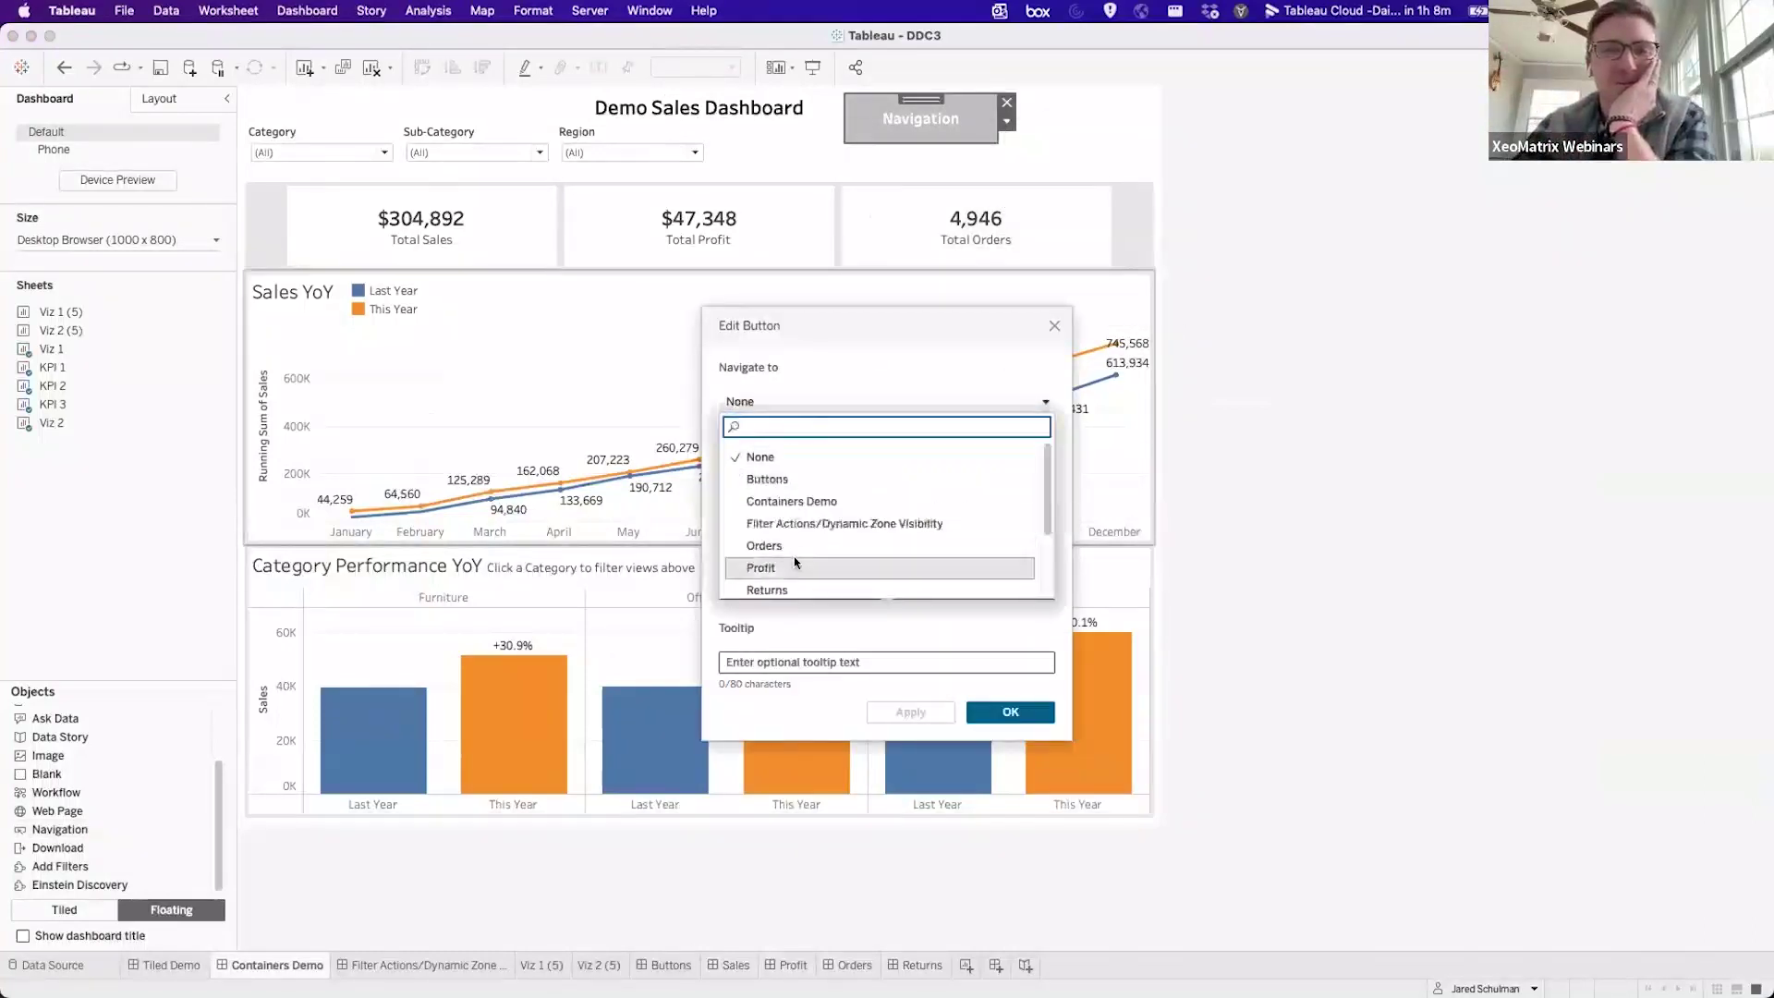
scroll(795, 562, "down", 5)
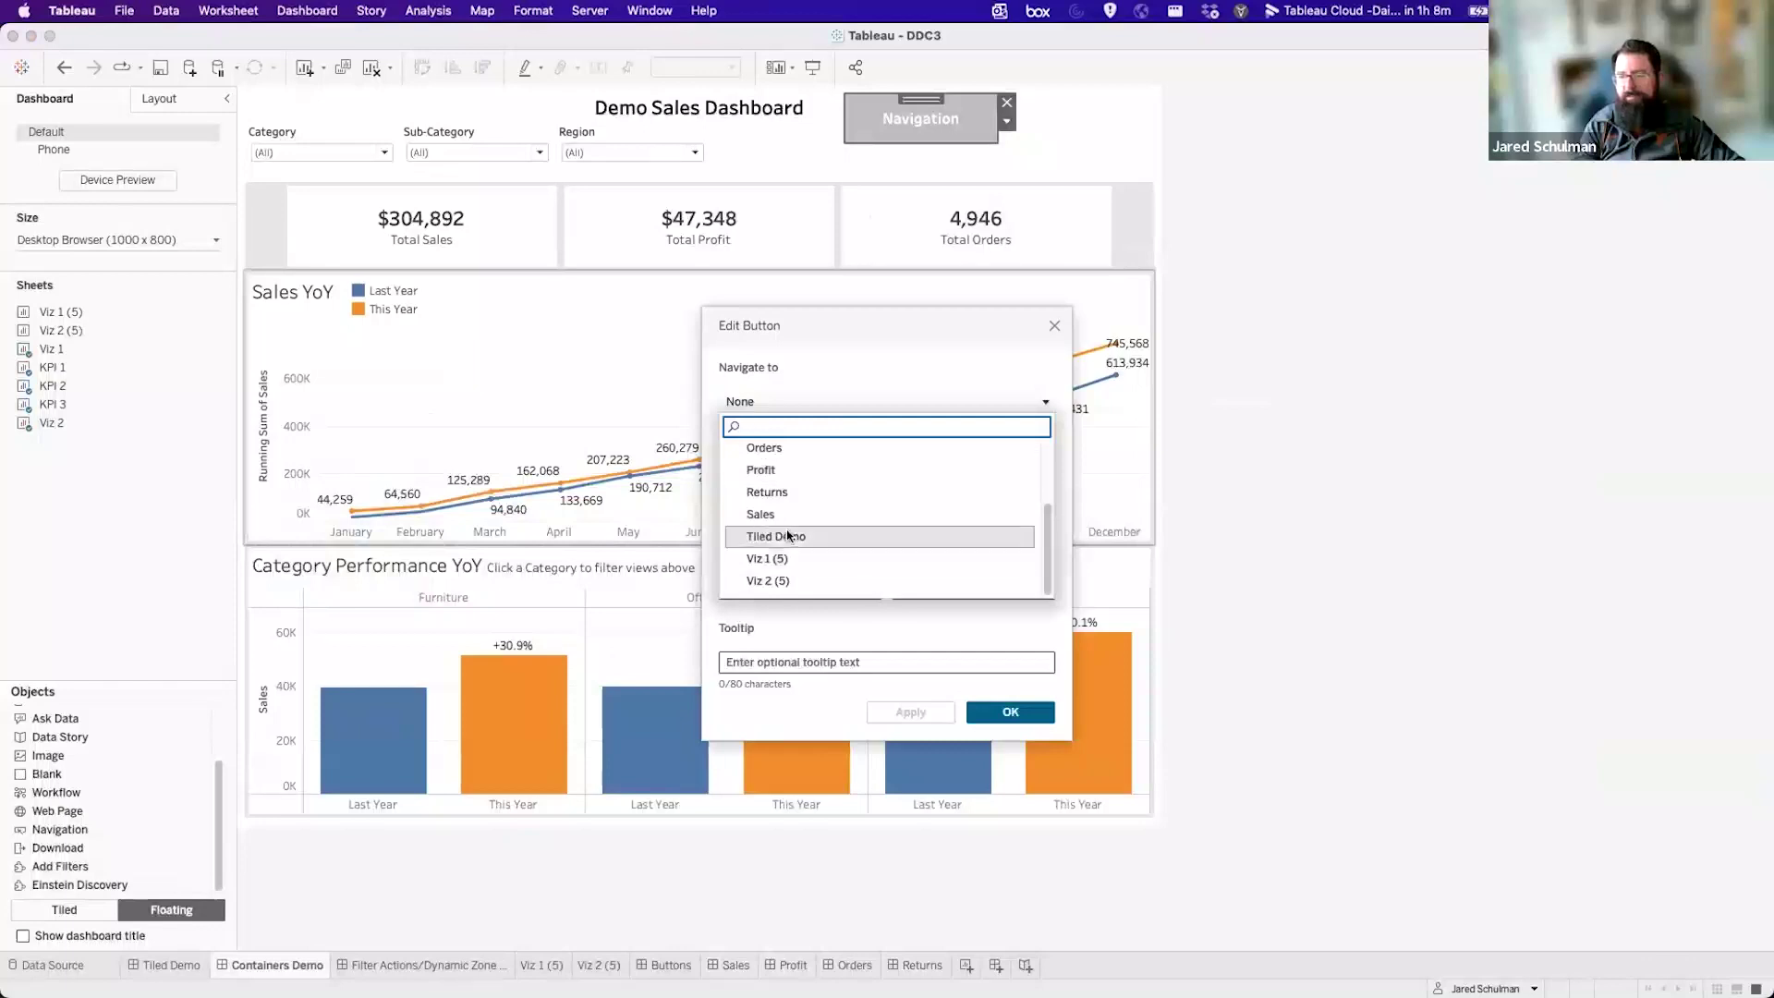
scroll(785, 517, "up", 2)
left_click(785, 567)
left_click(757, 504)
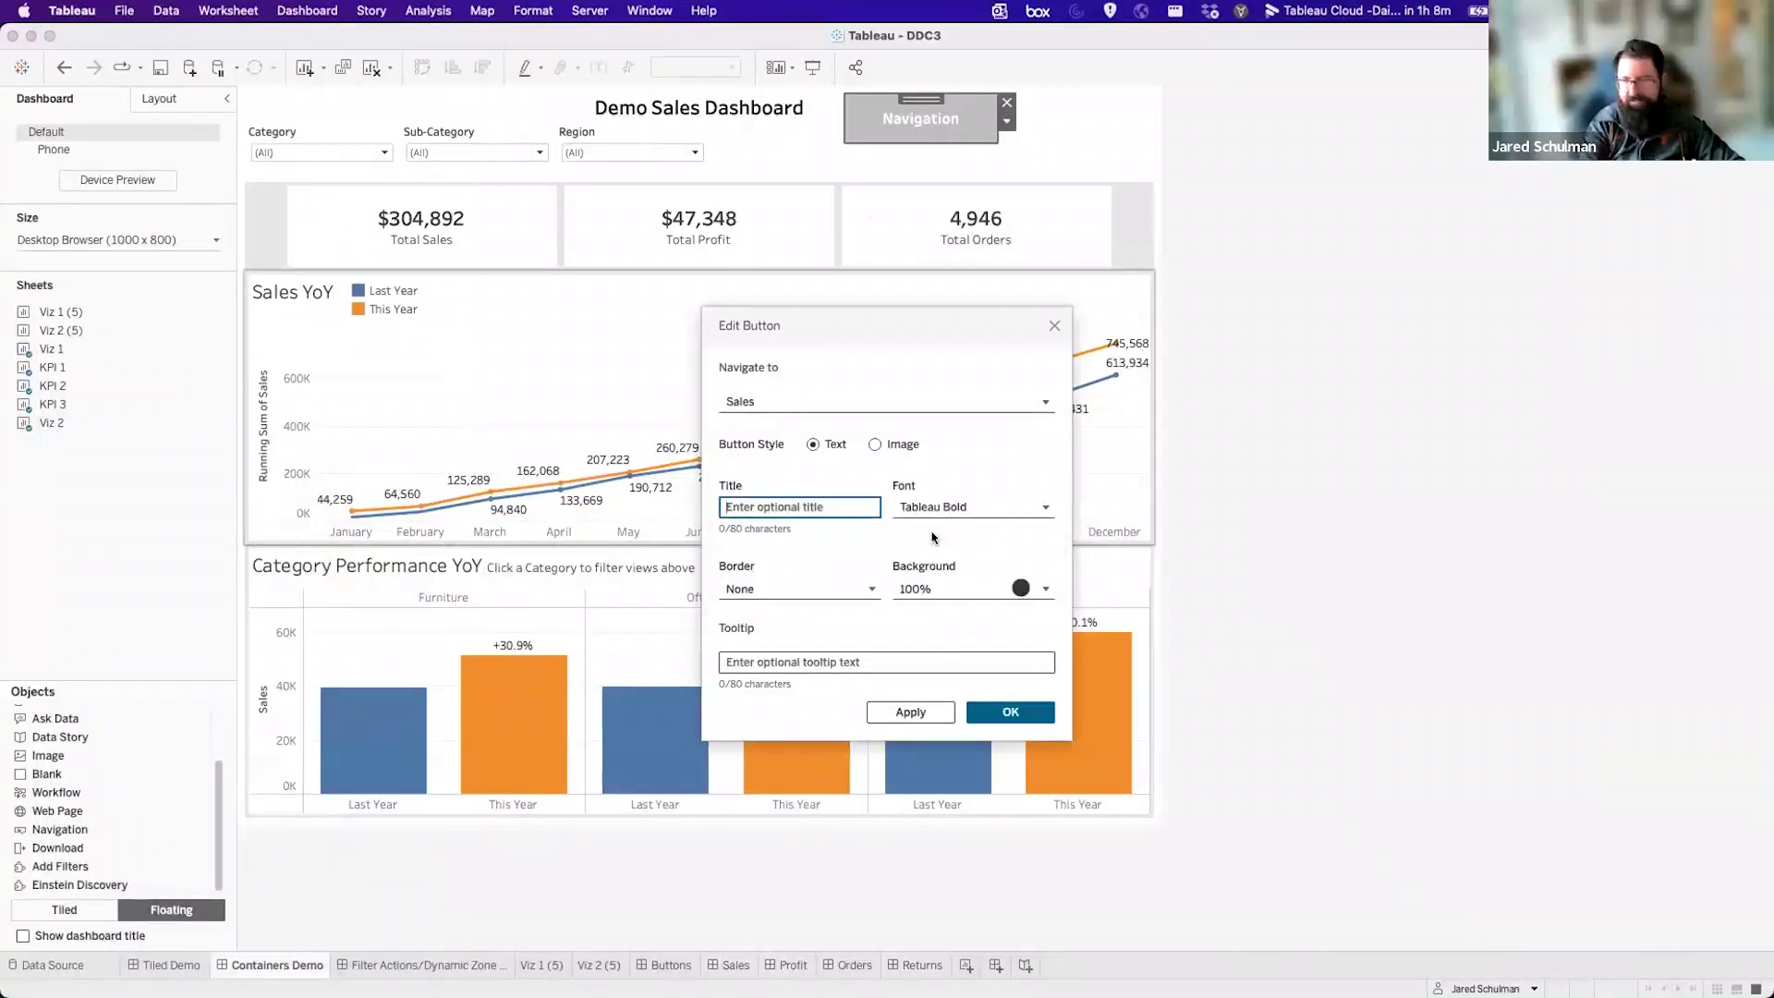
type("Back ")
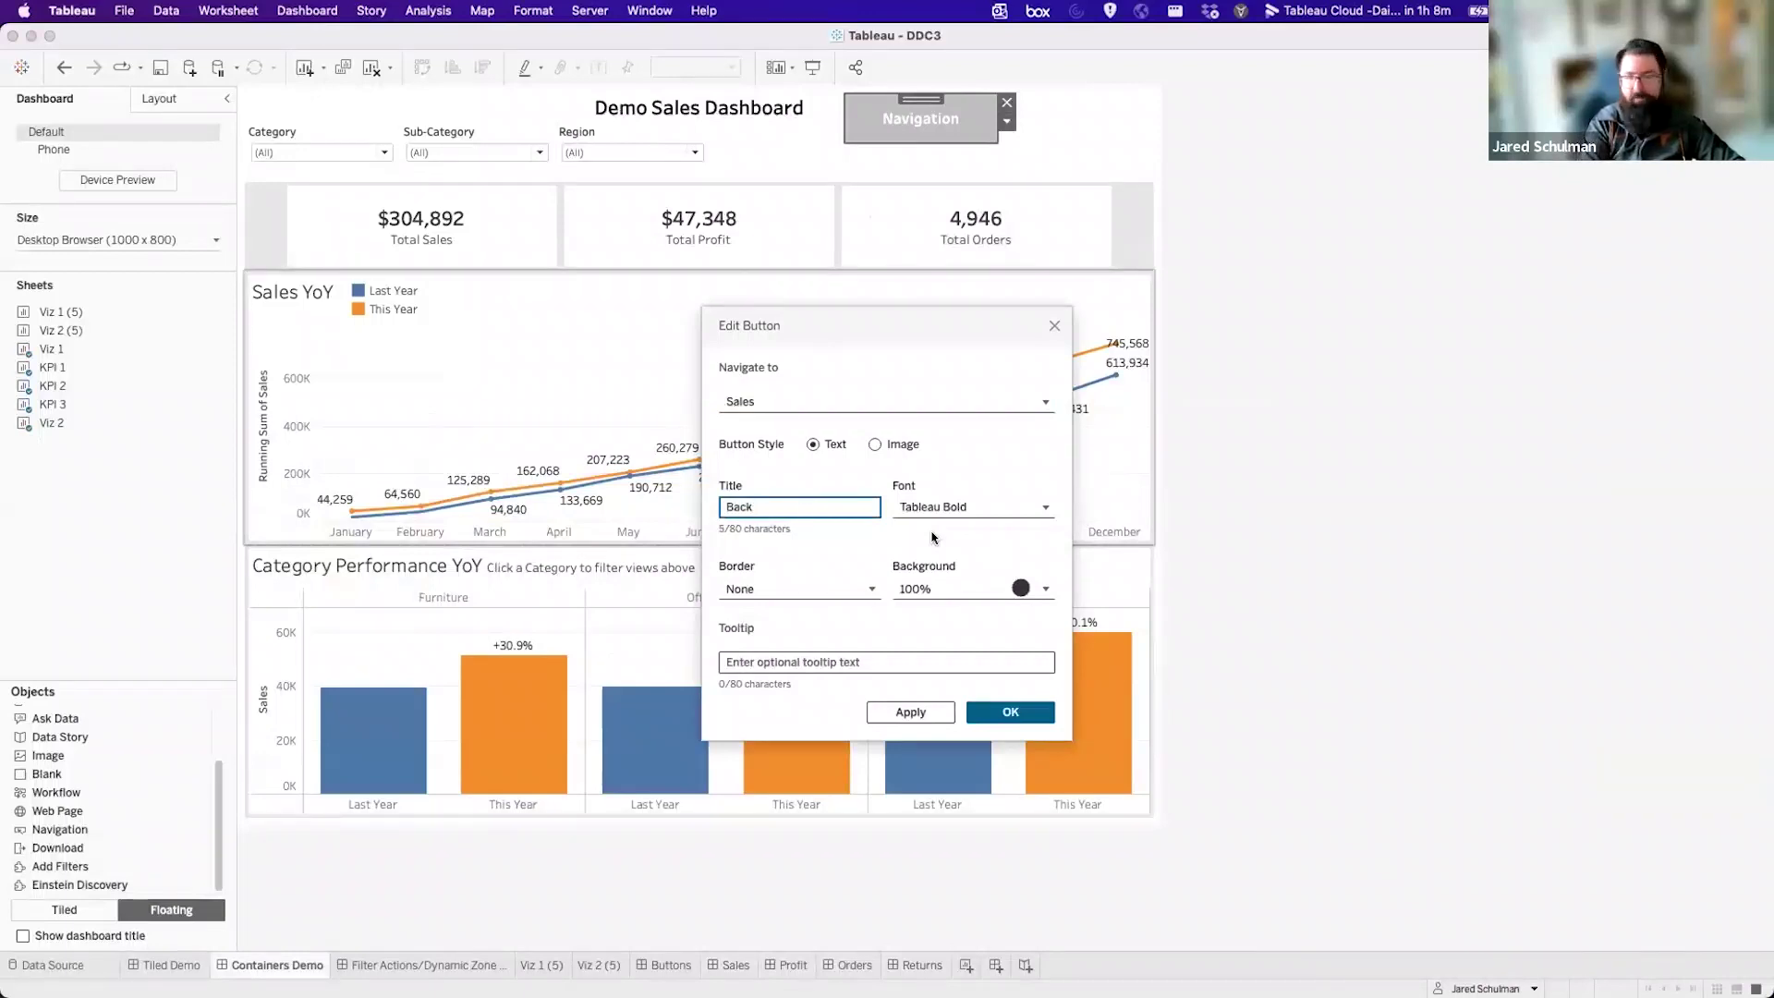
type("to Home")
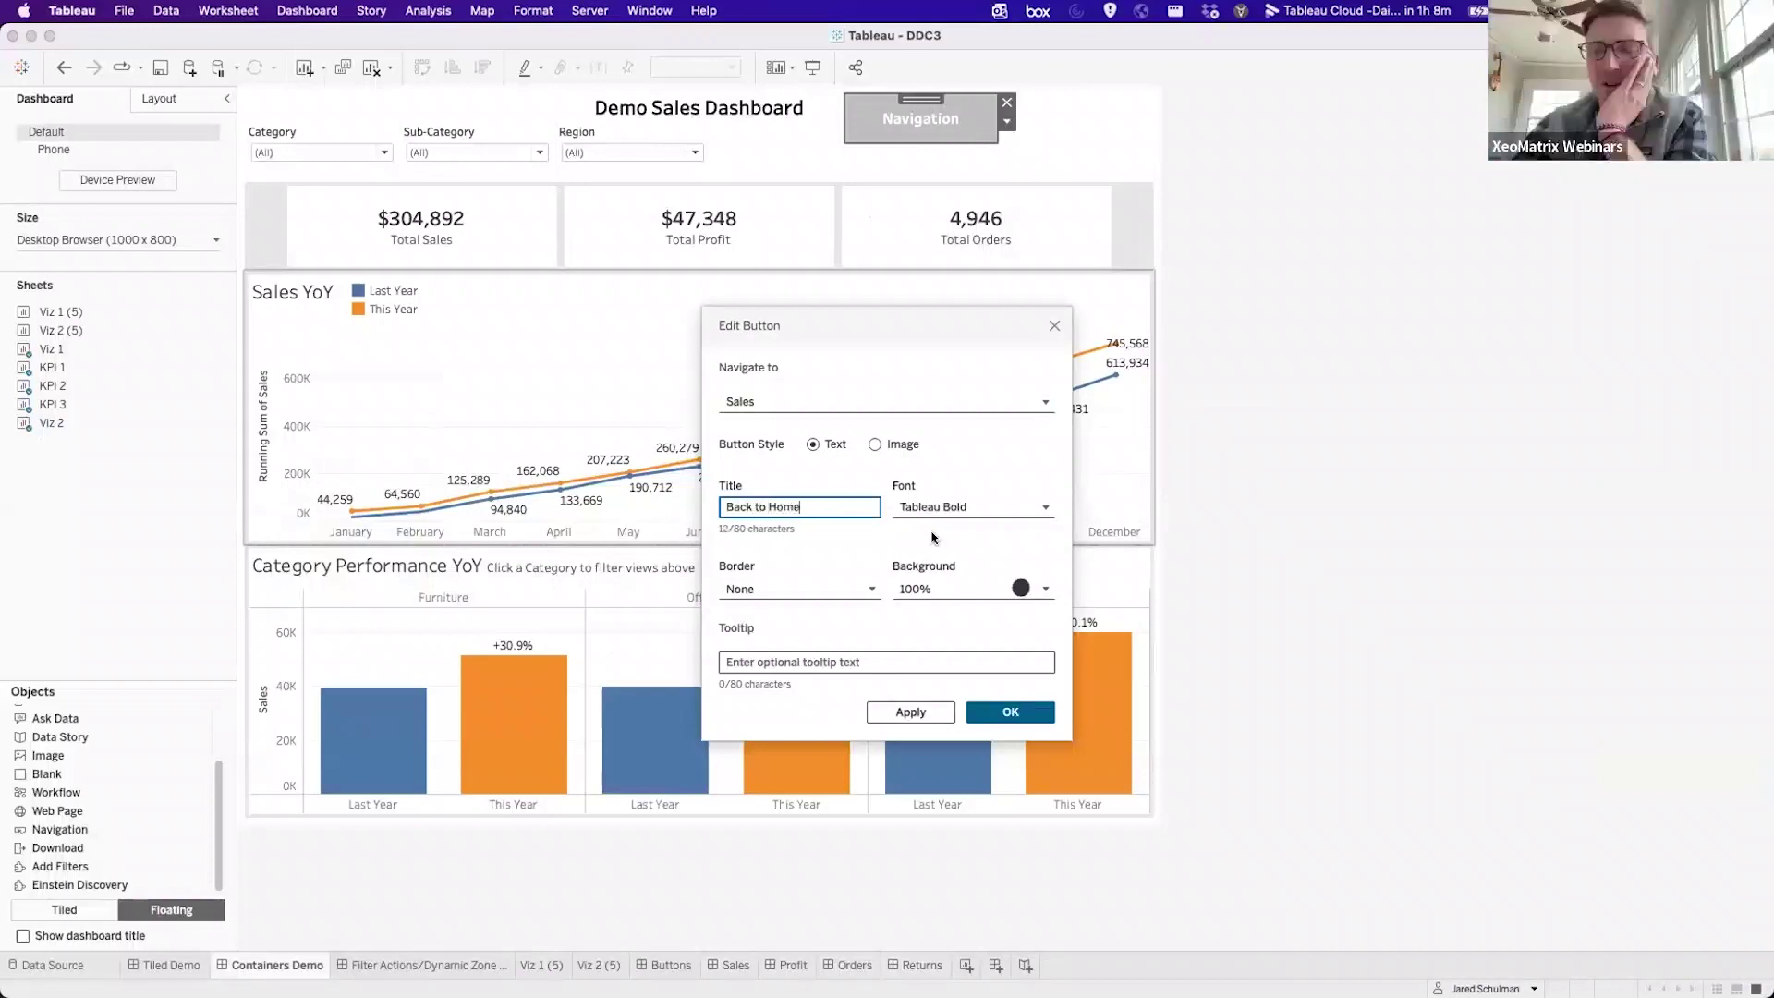
left_click(1010, 711)
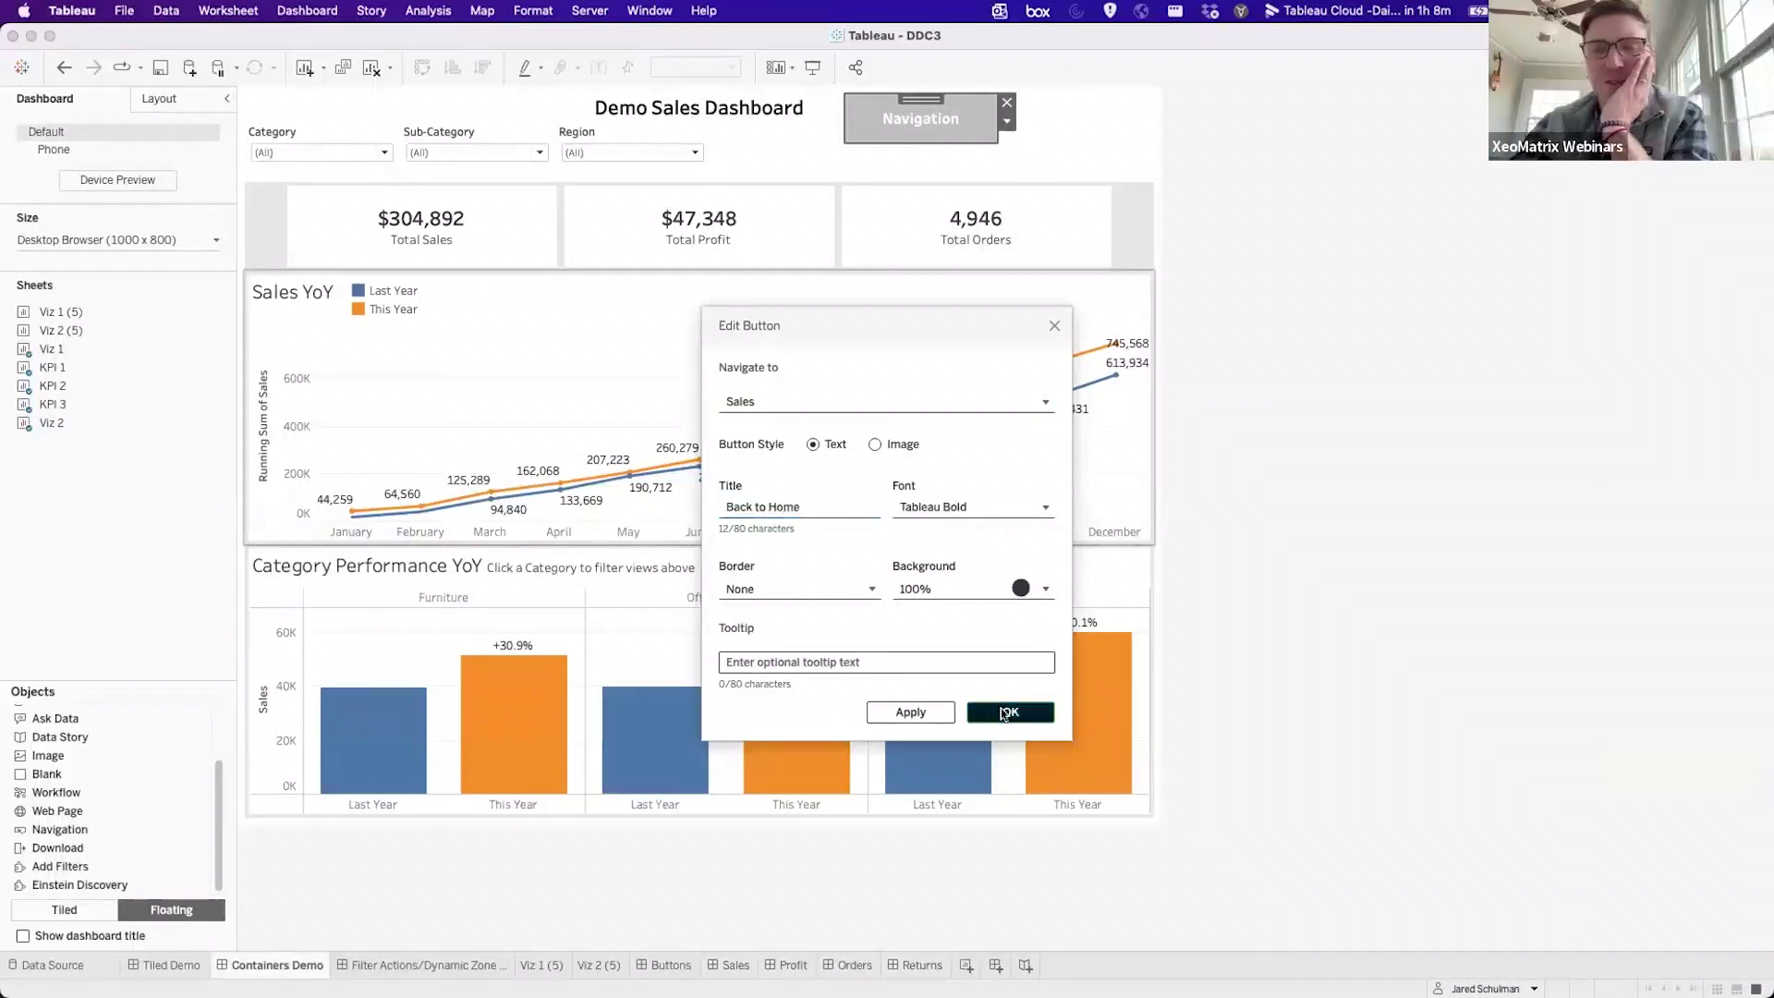
Test the Back to Home button, then return from Sales through the Contaiers button.
left_click(901, 125, "alt")
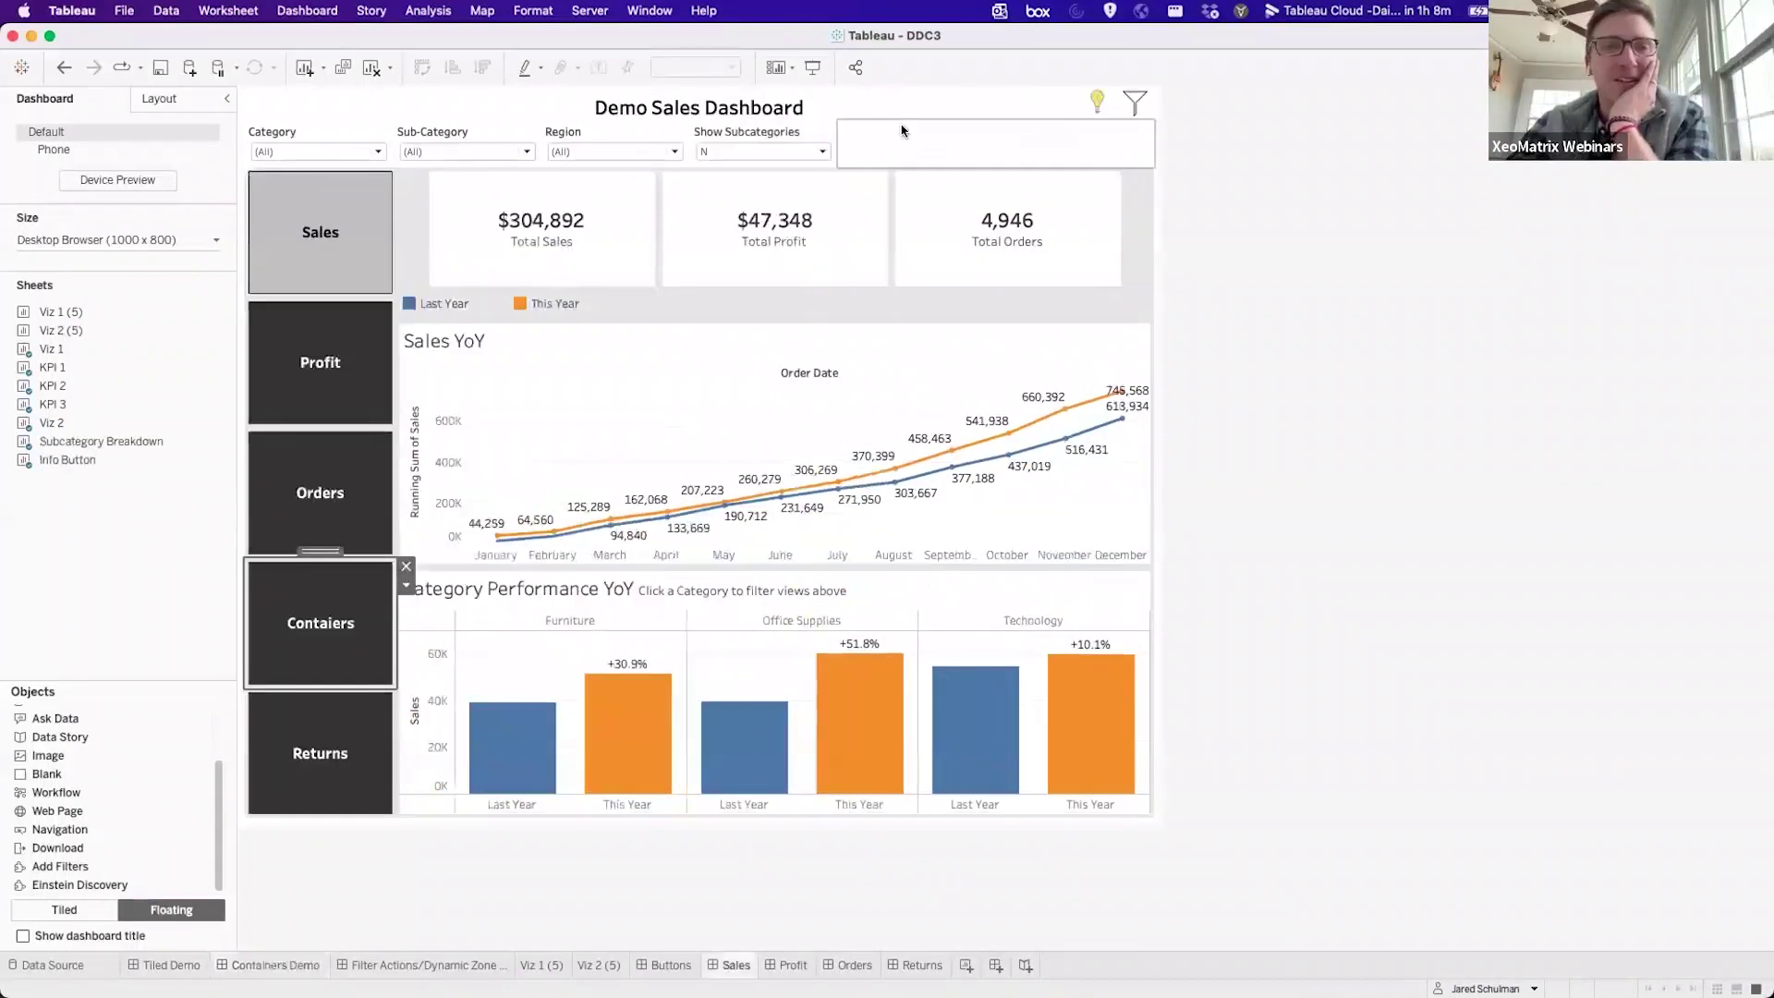
left_click(297, 621)
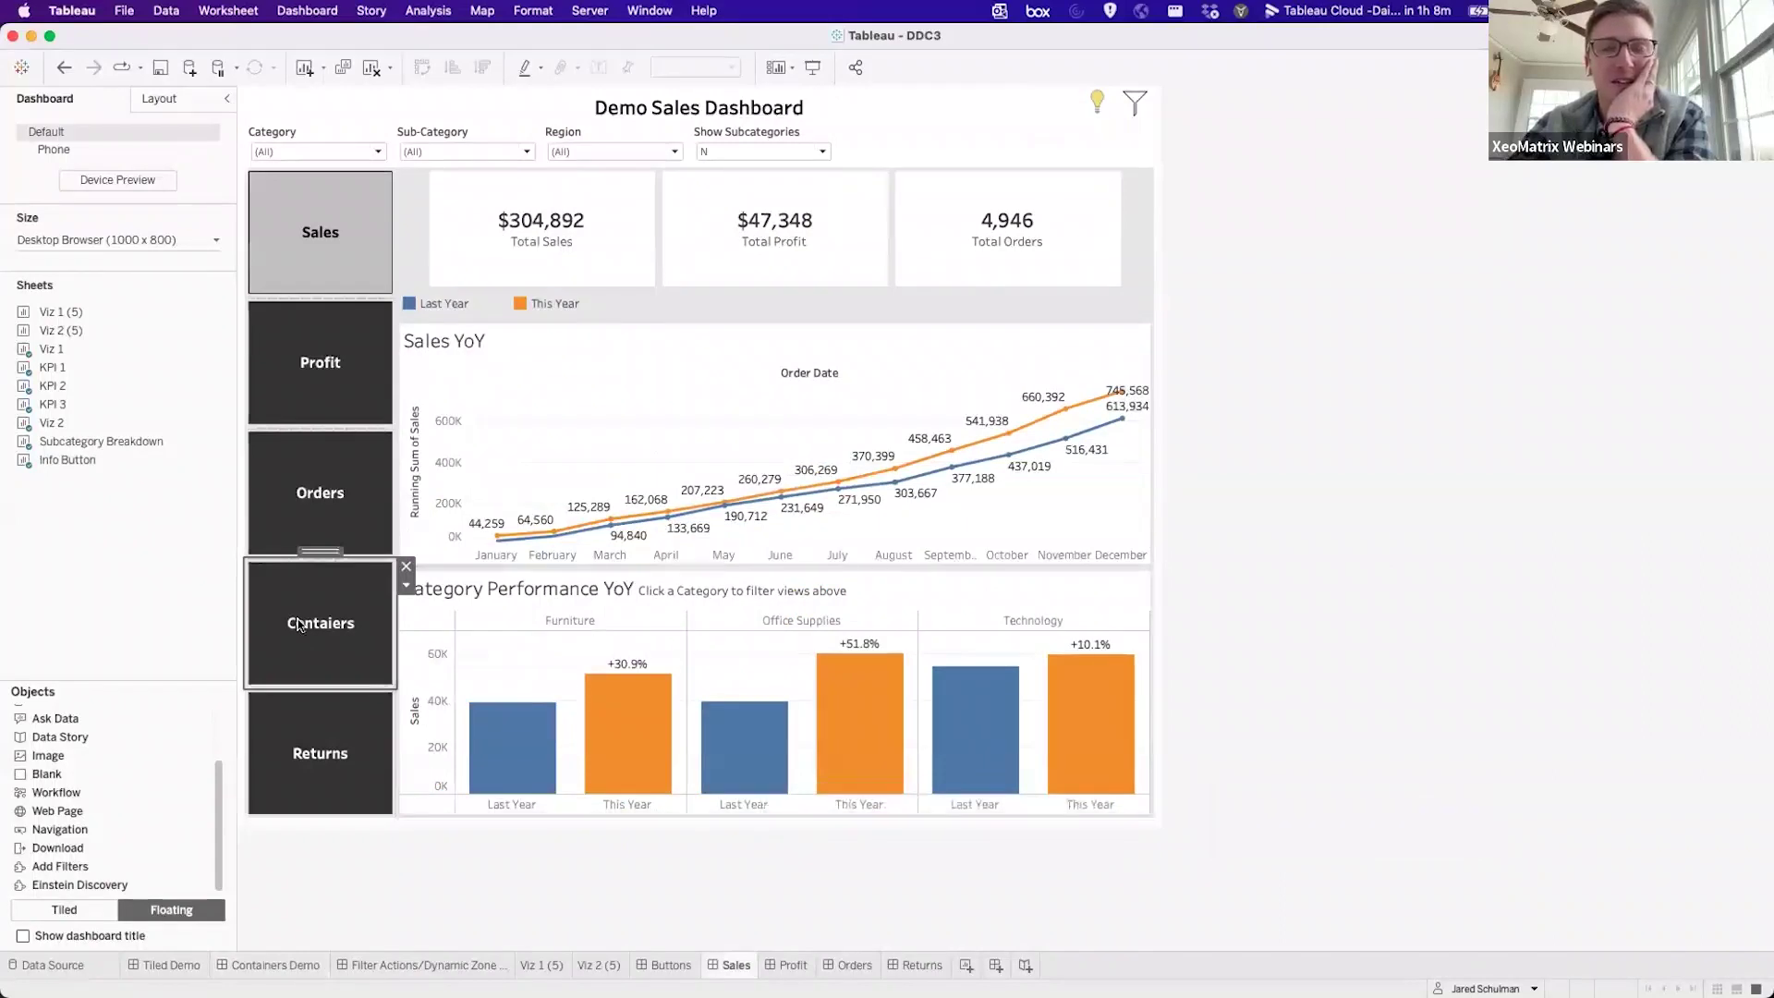
left_click(298, 624, "alt")
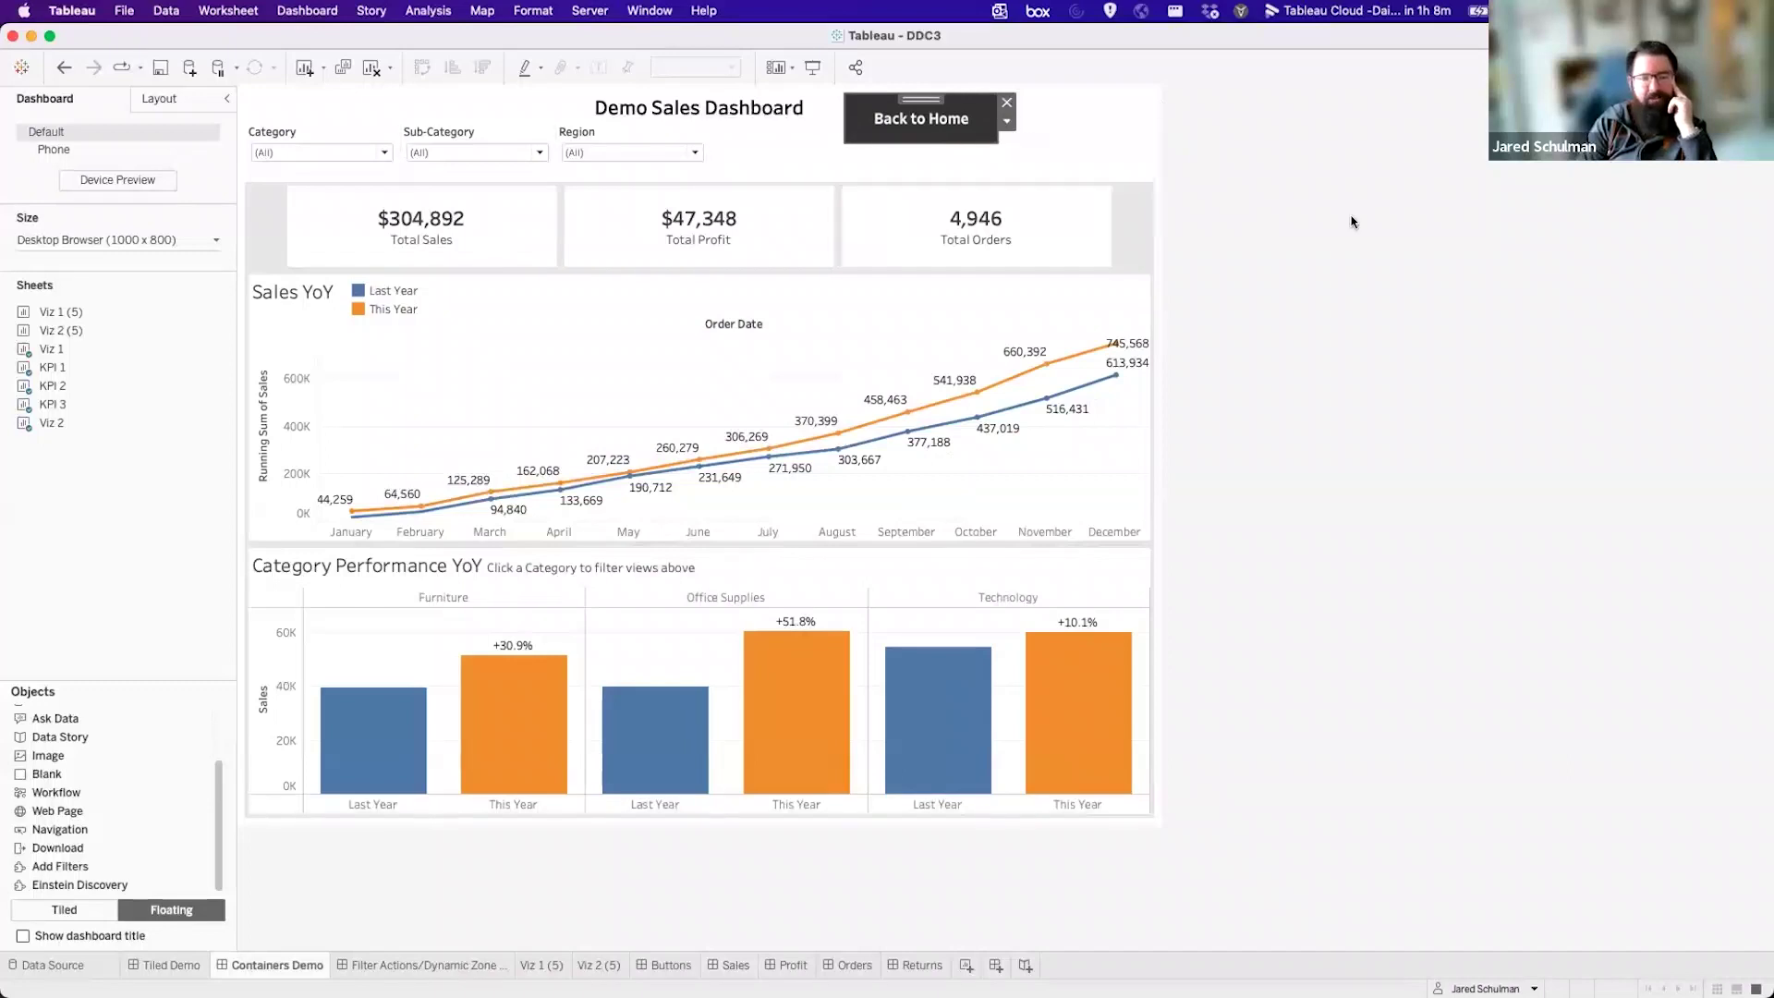
Move the Back to Home button to the upper right corner of the Containers Demo dashboard.
left_click_drag(934, 99, 1082, 103)
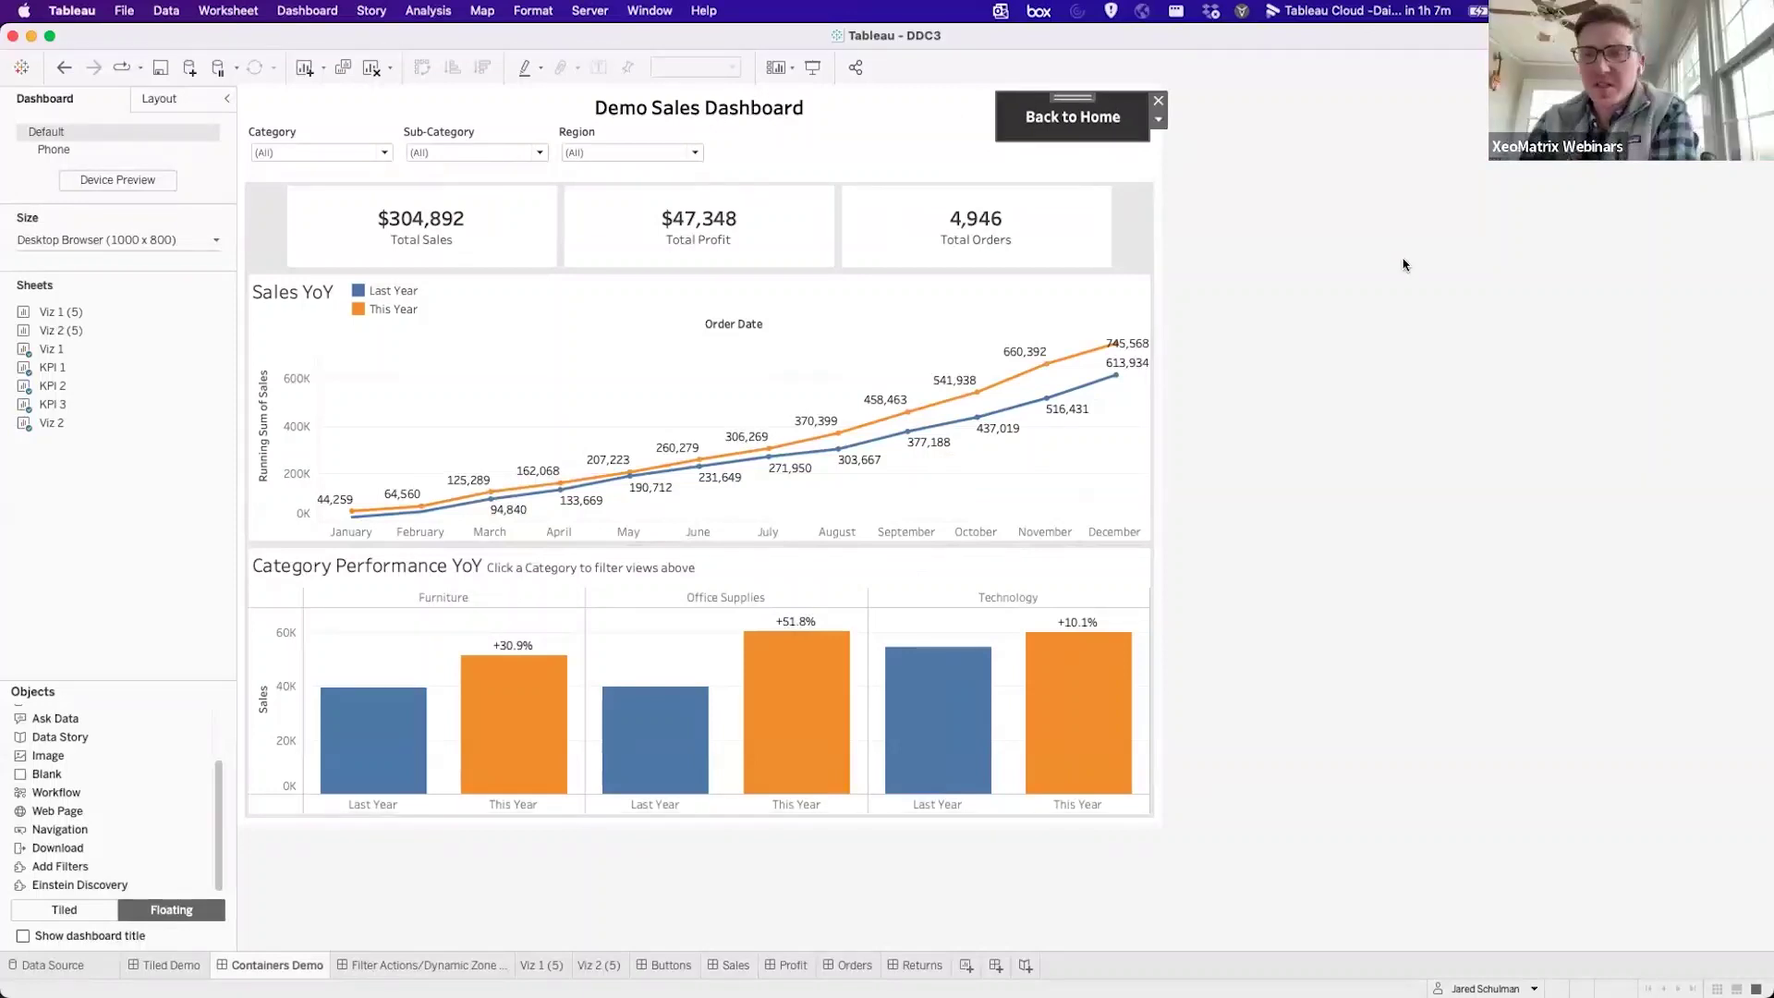
left_click(1399, 378)
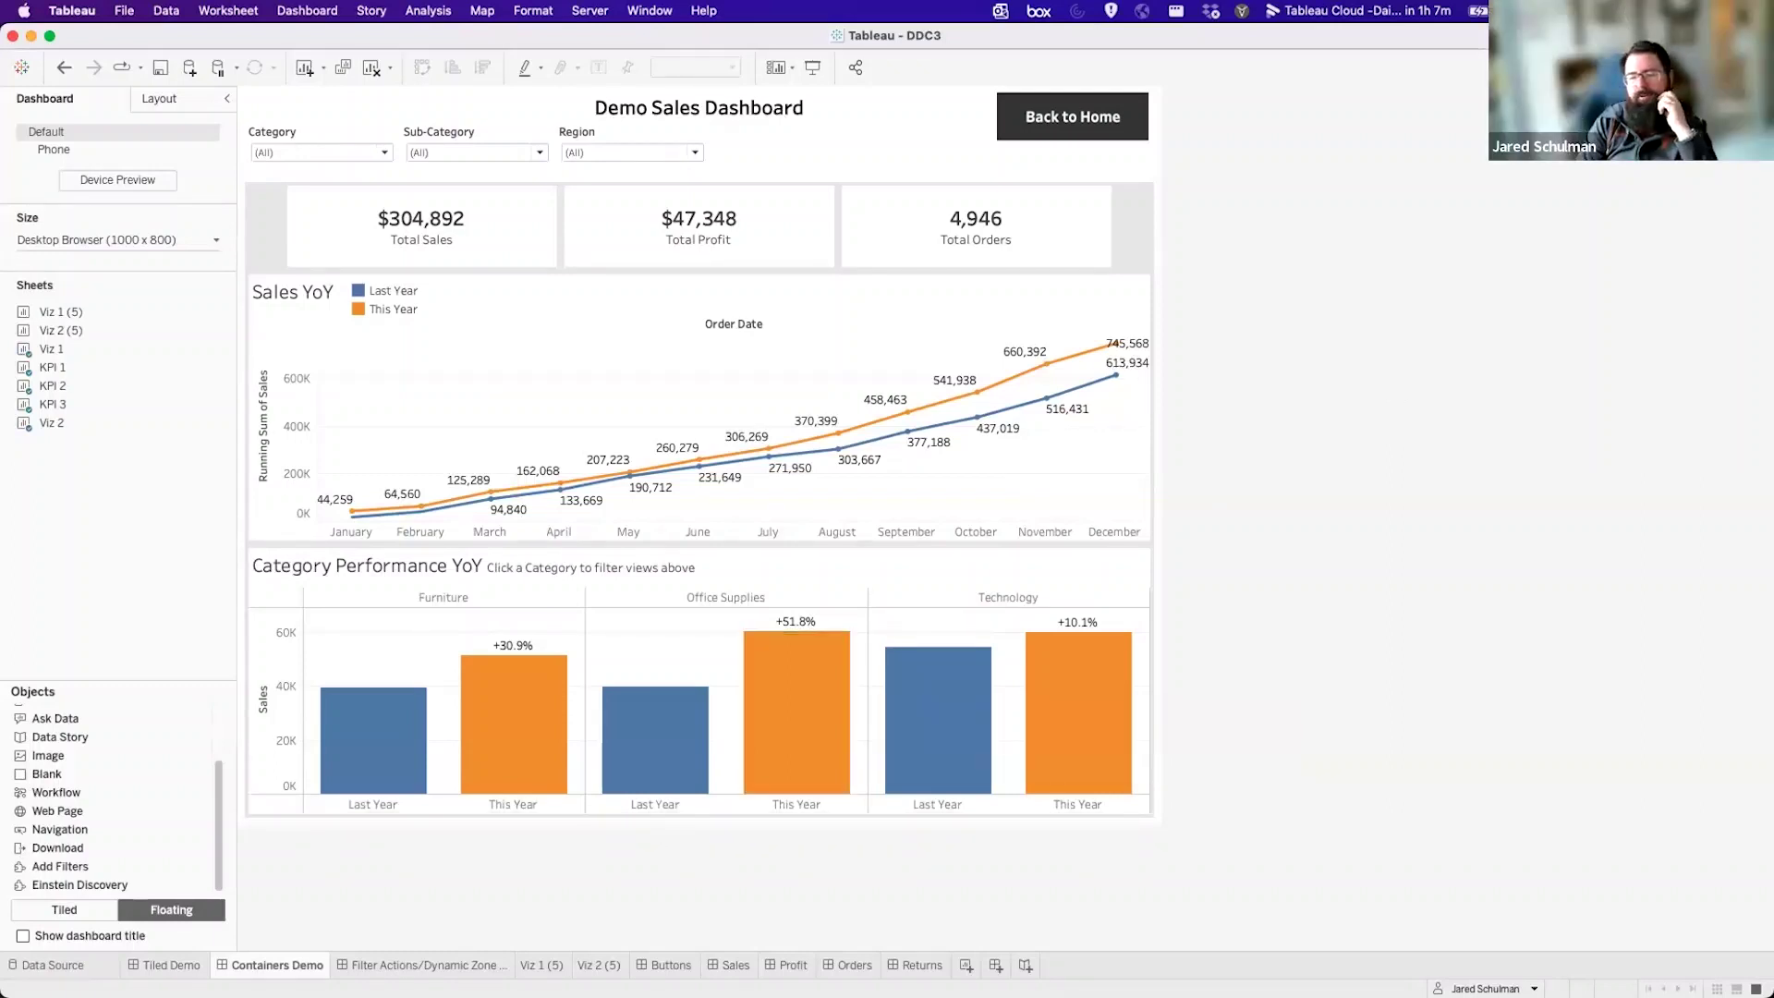
left_click(596, 351)
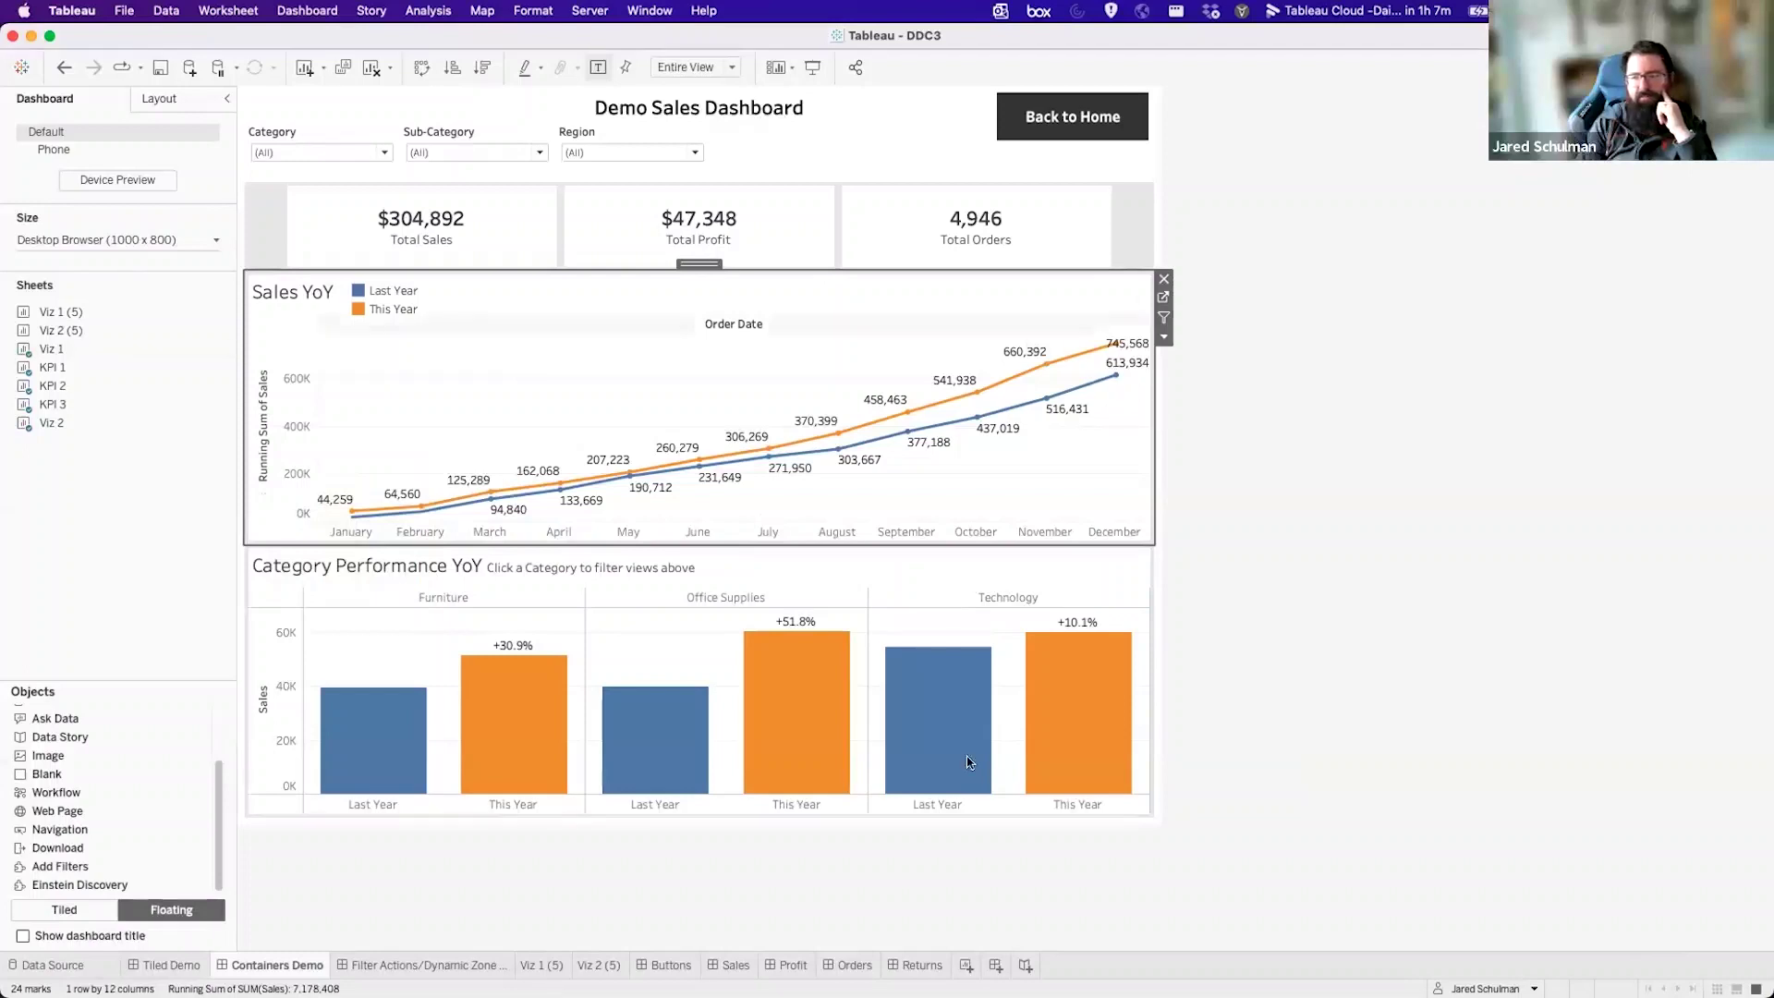
Add a new worksheet and point out the Order Date and Ship Date fields in the Orders table.
left_click(966, 966)
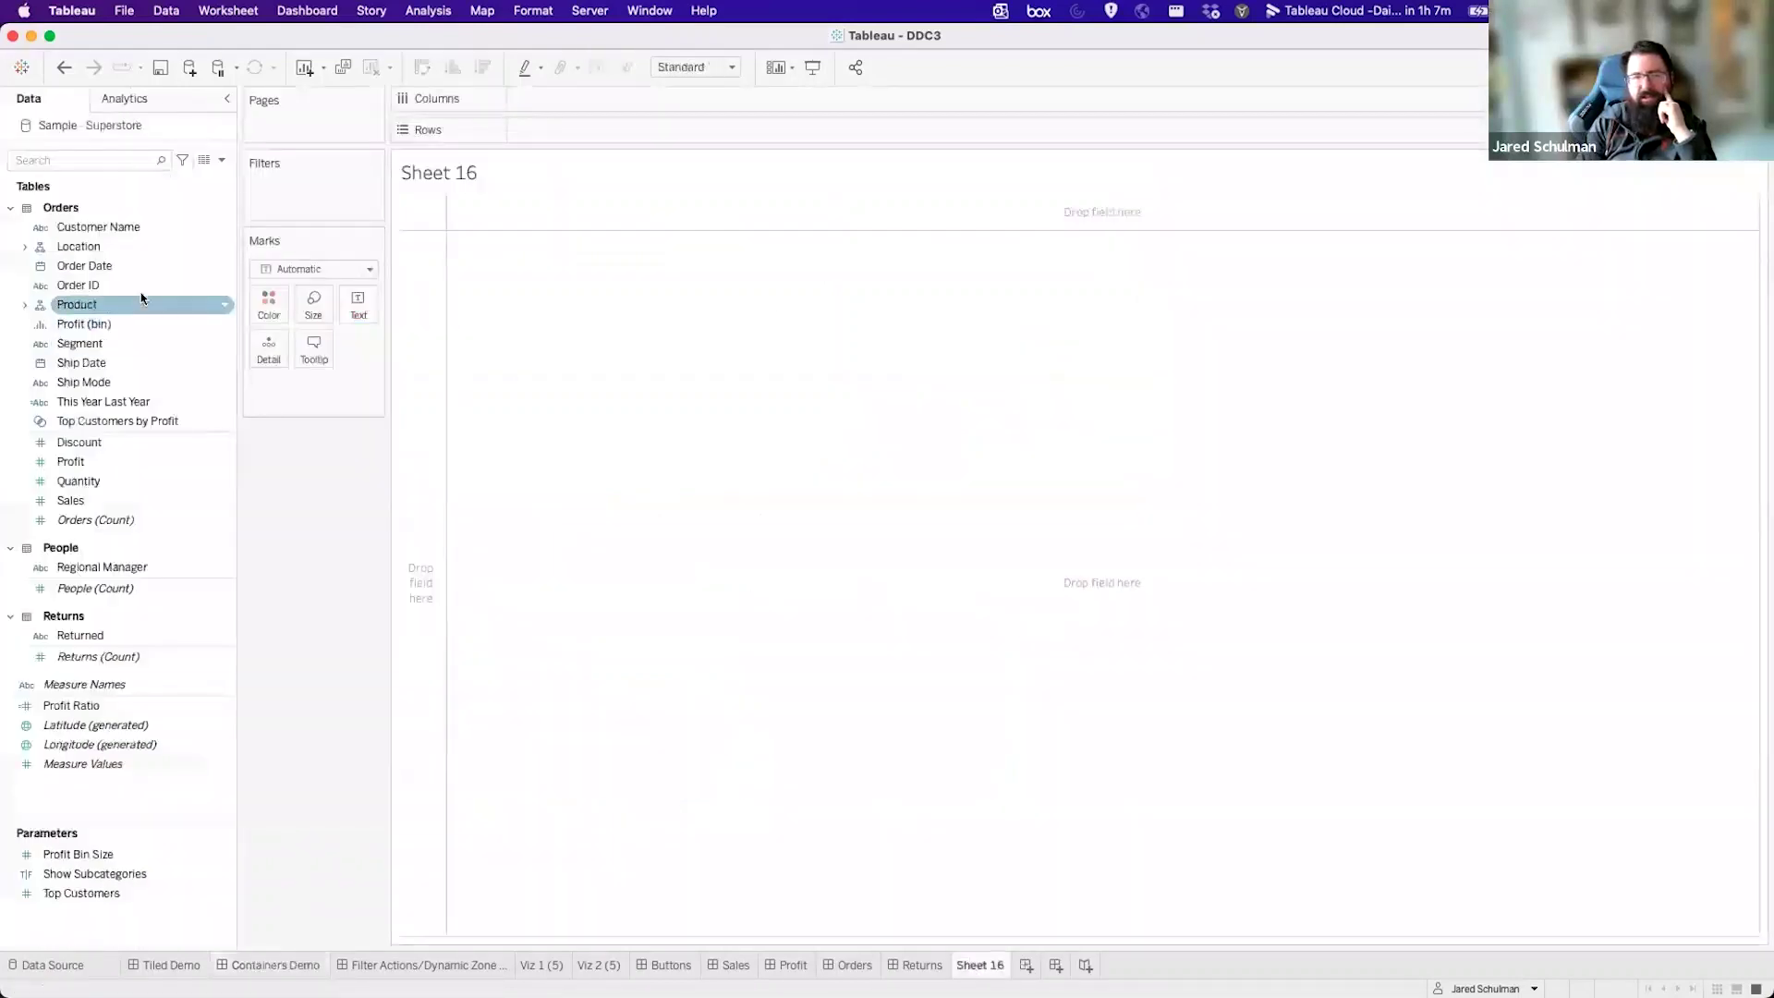
left_click(102, 265)
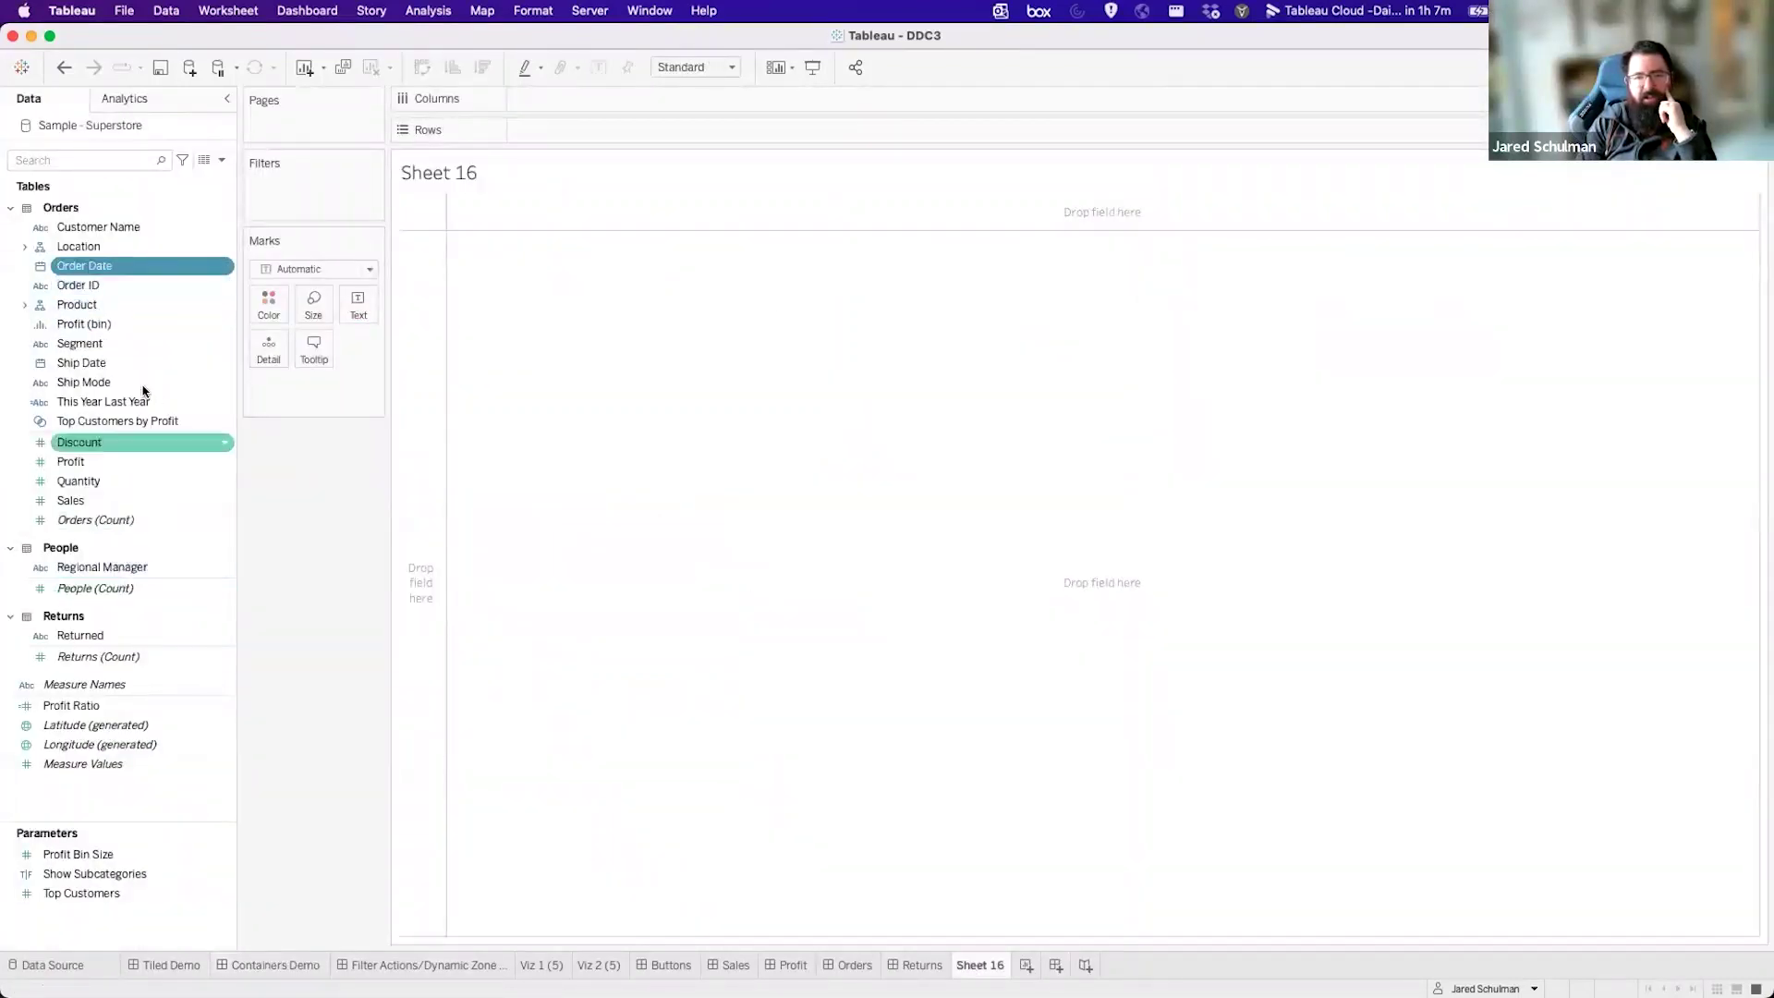
left_click(96, 365)
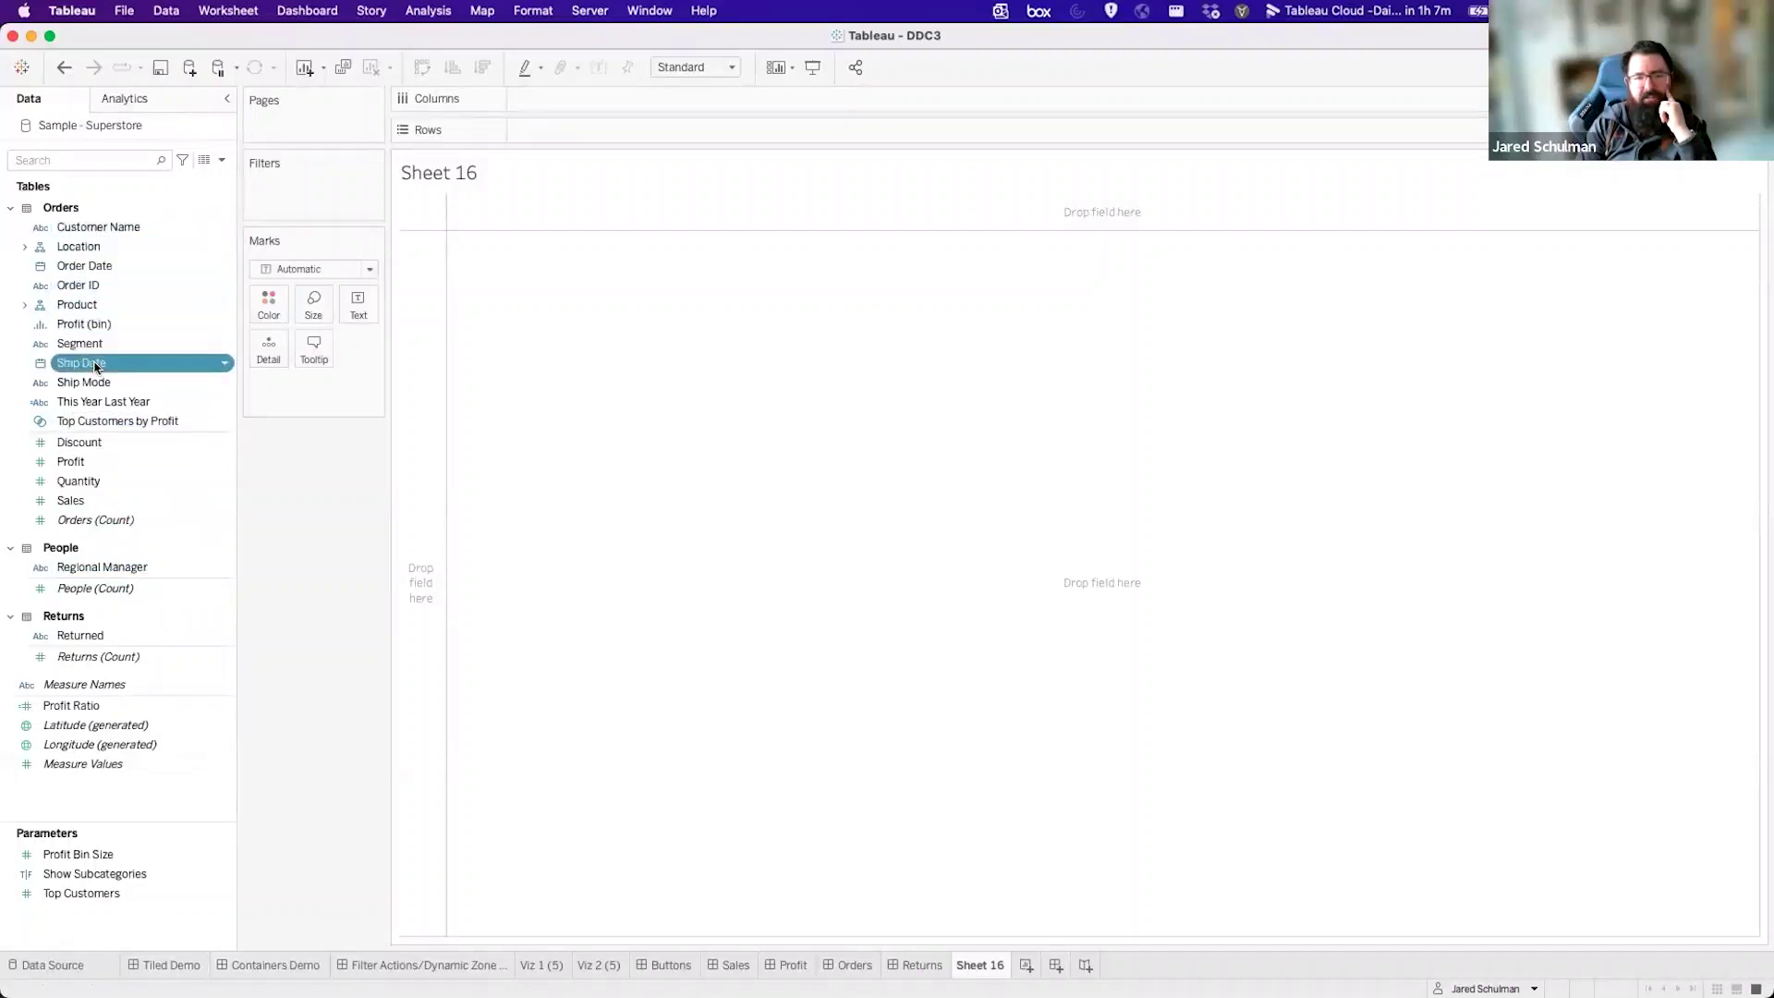
left_click(114, 261, "super")
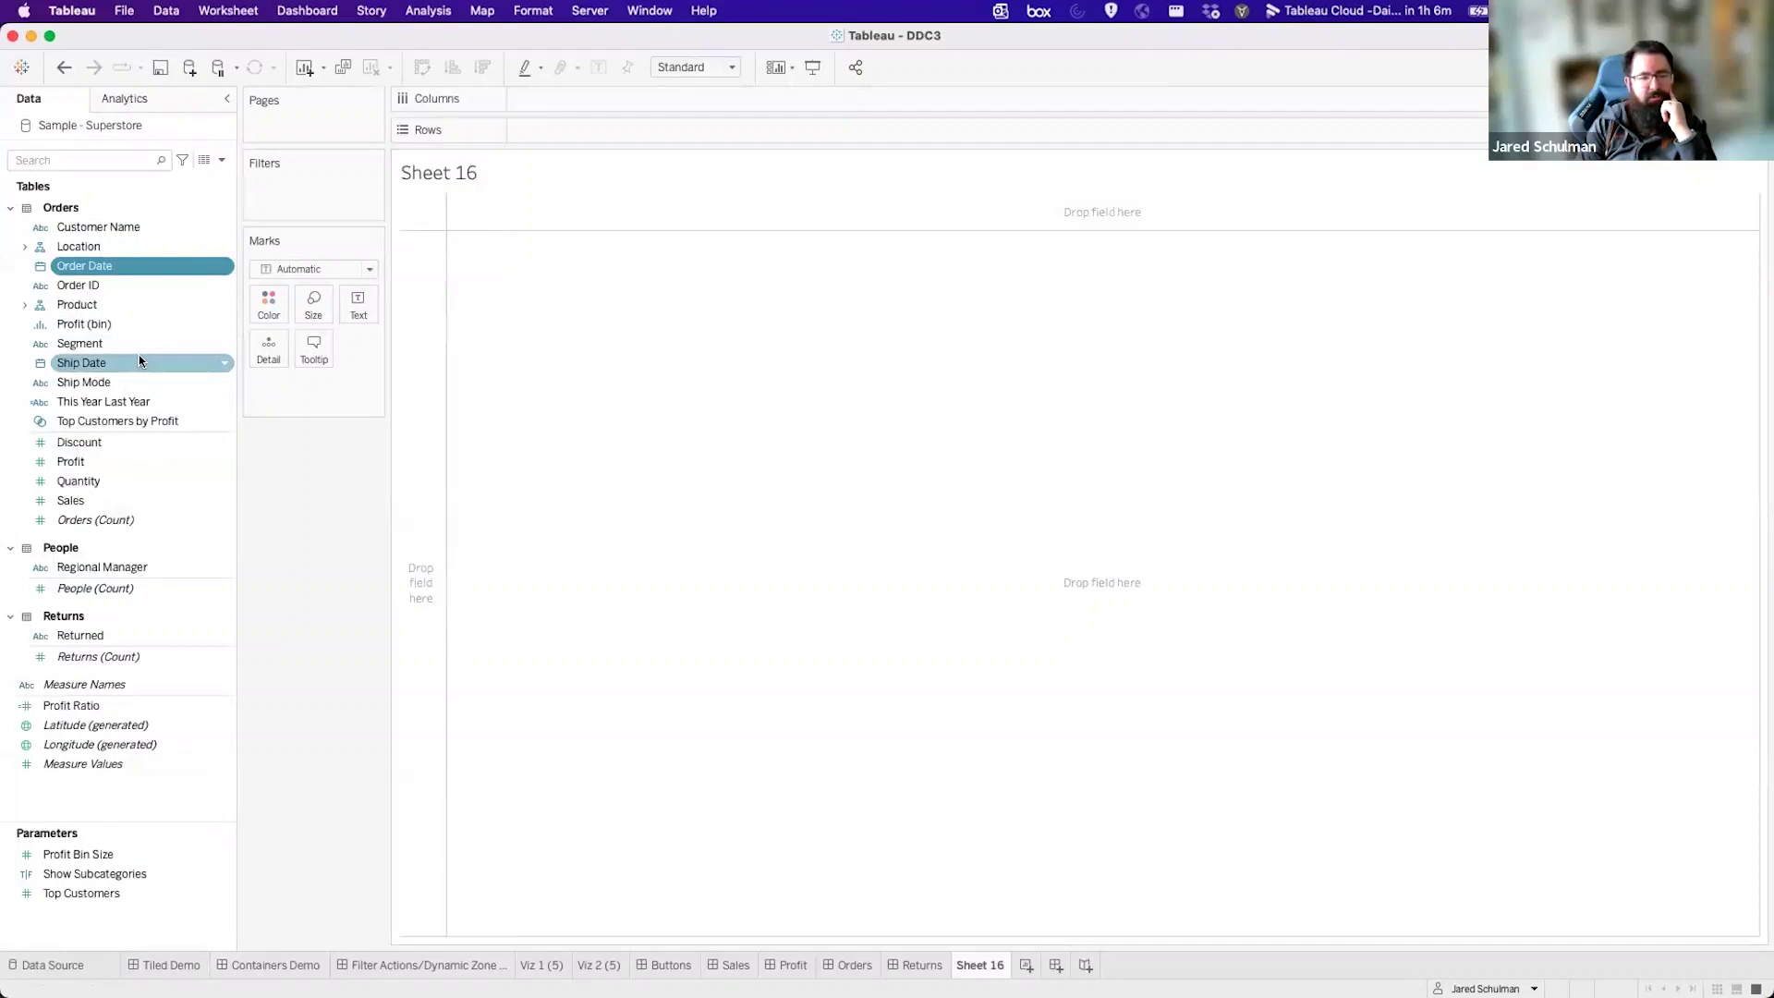
left_click(138, 360)
left_click(144, 267)
left_click(130, 361)
left_click(131, 270)
left_click(124, 362)
left_click(132, 269)
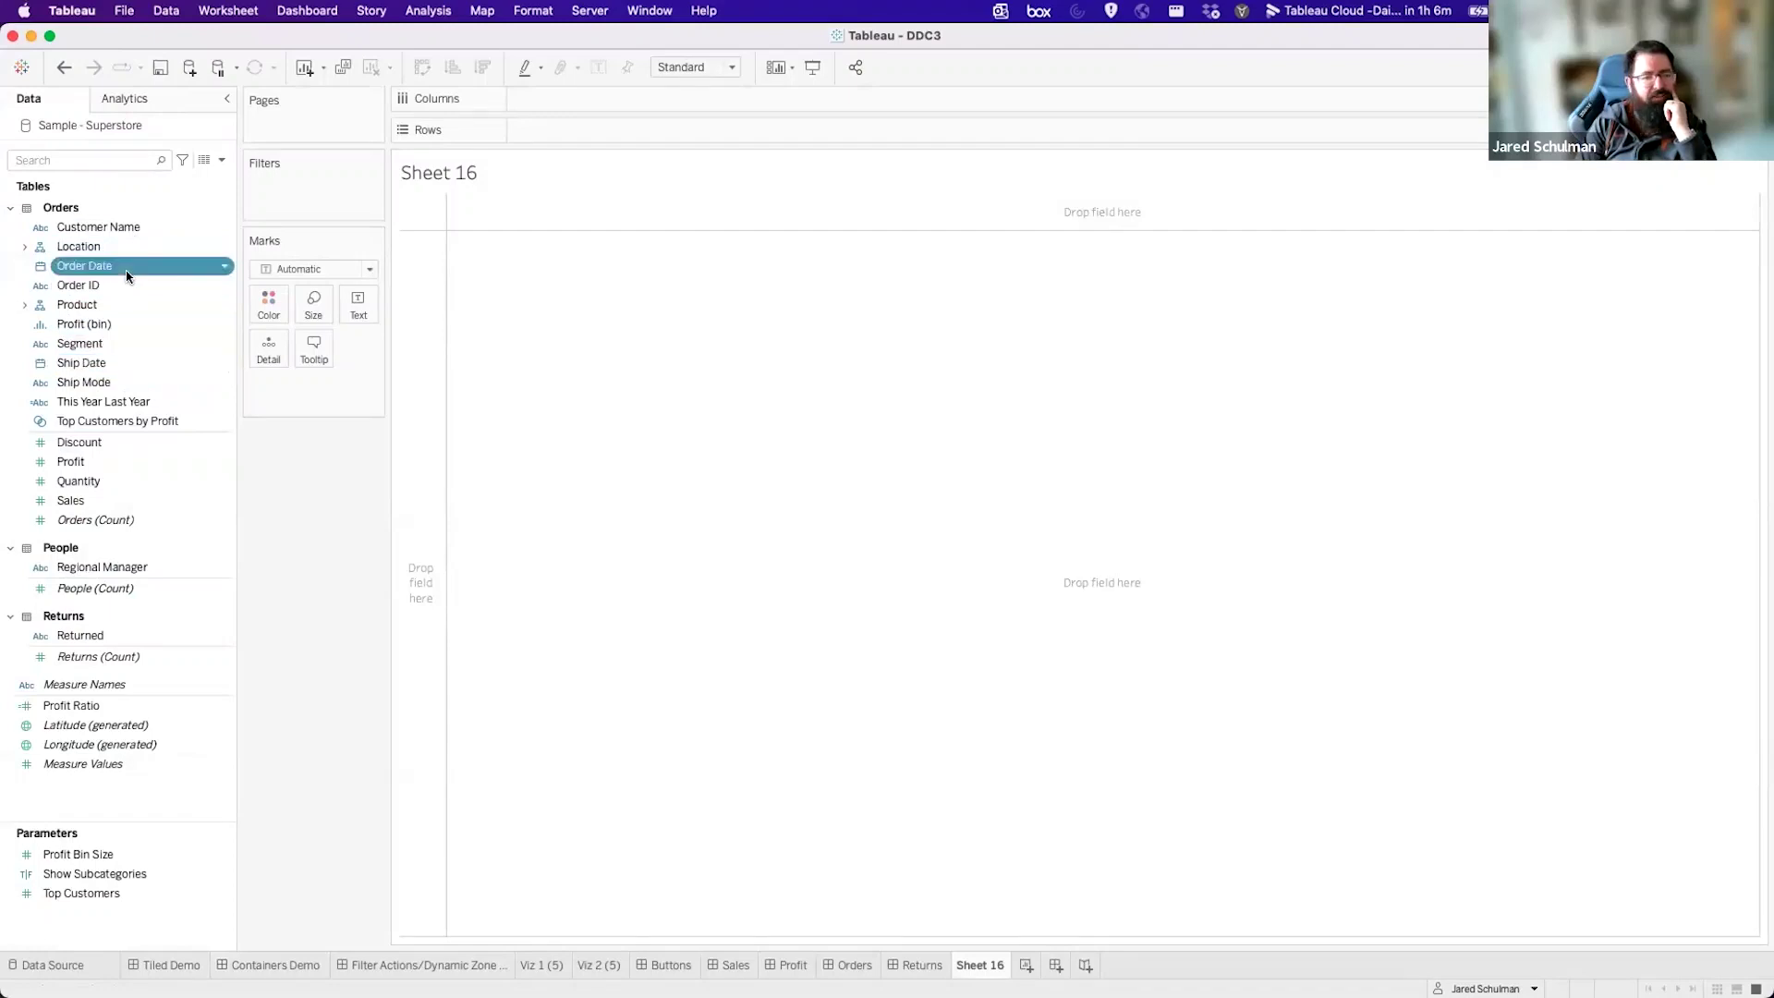
left_click(129, 363, "super")
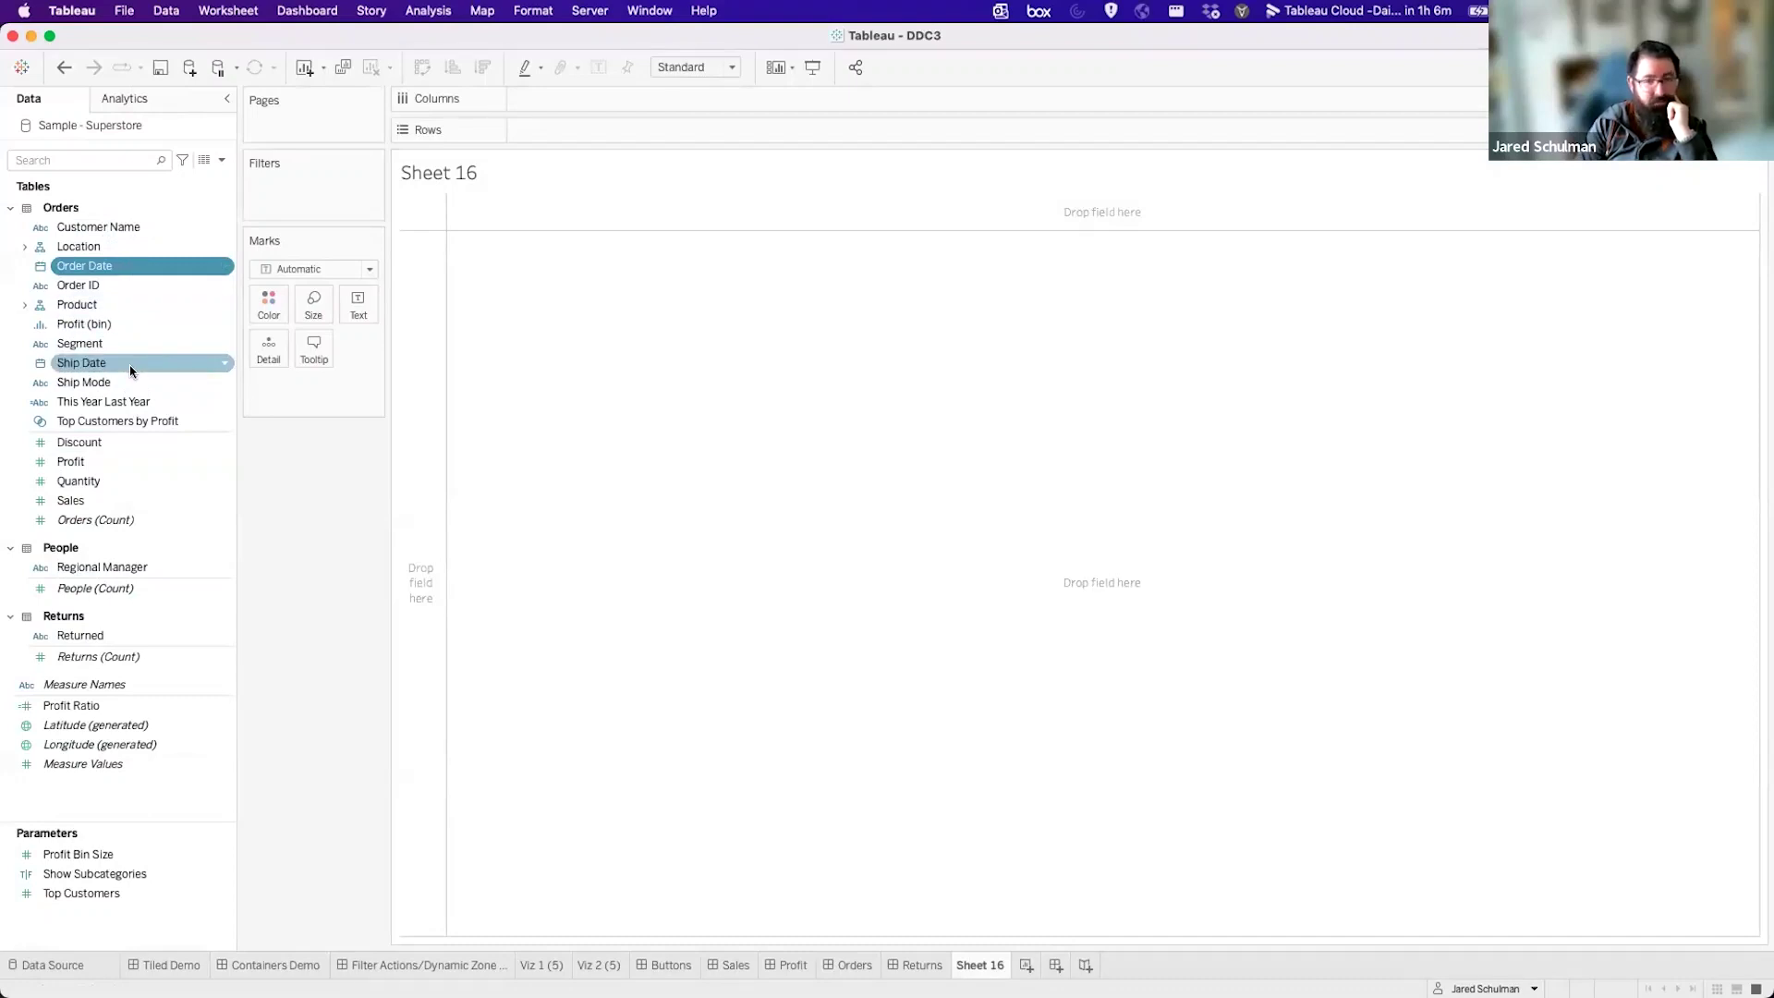
left_click(215, 159)
left_click(188, 200)
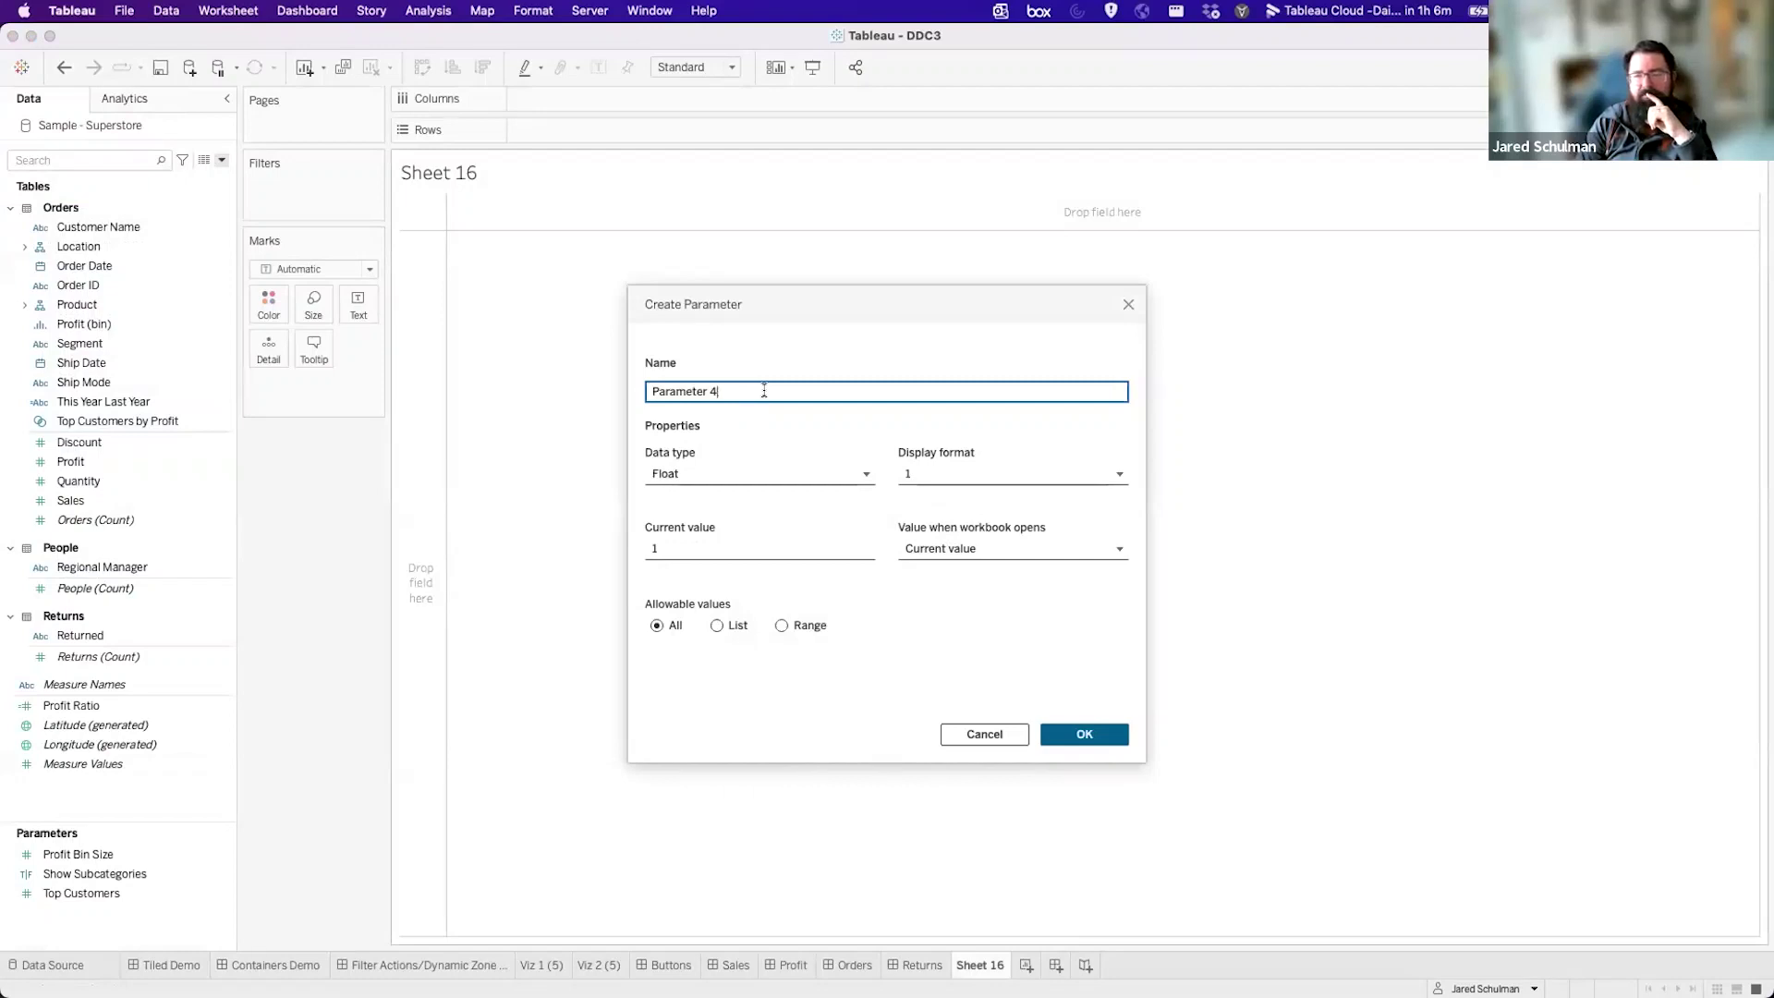
left_click(707, 473)
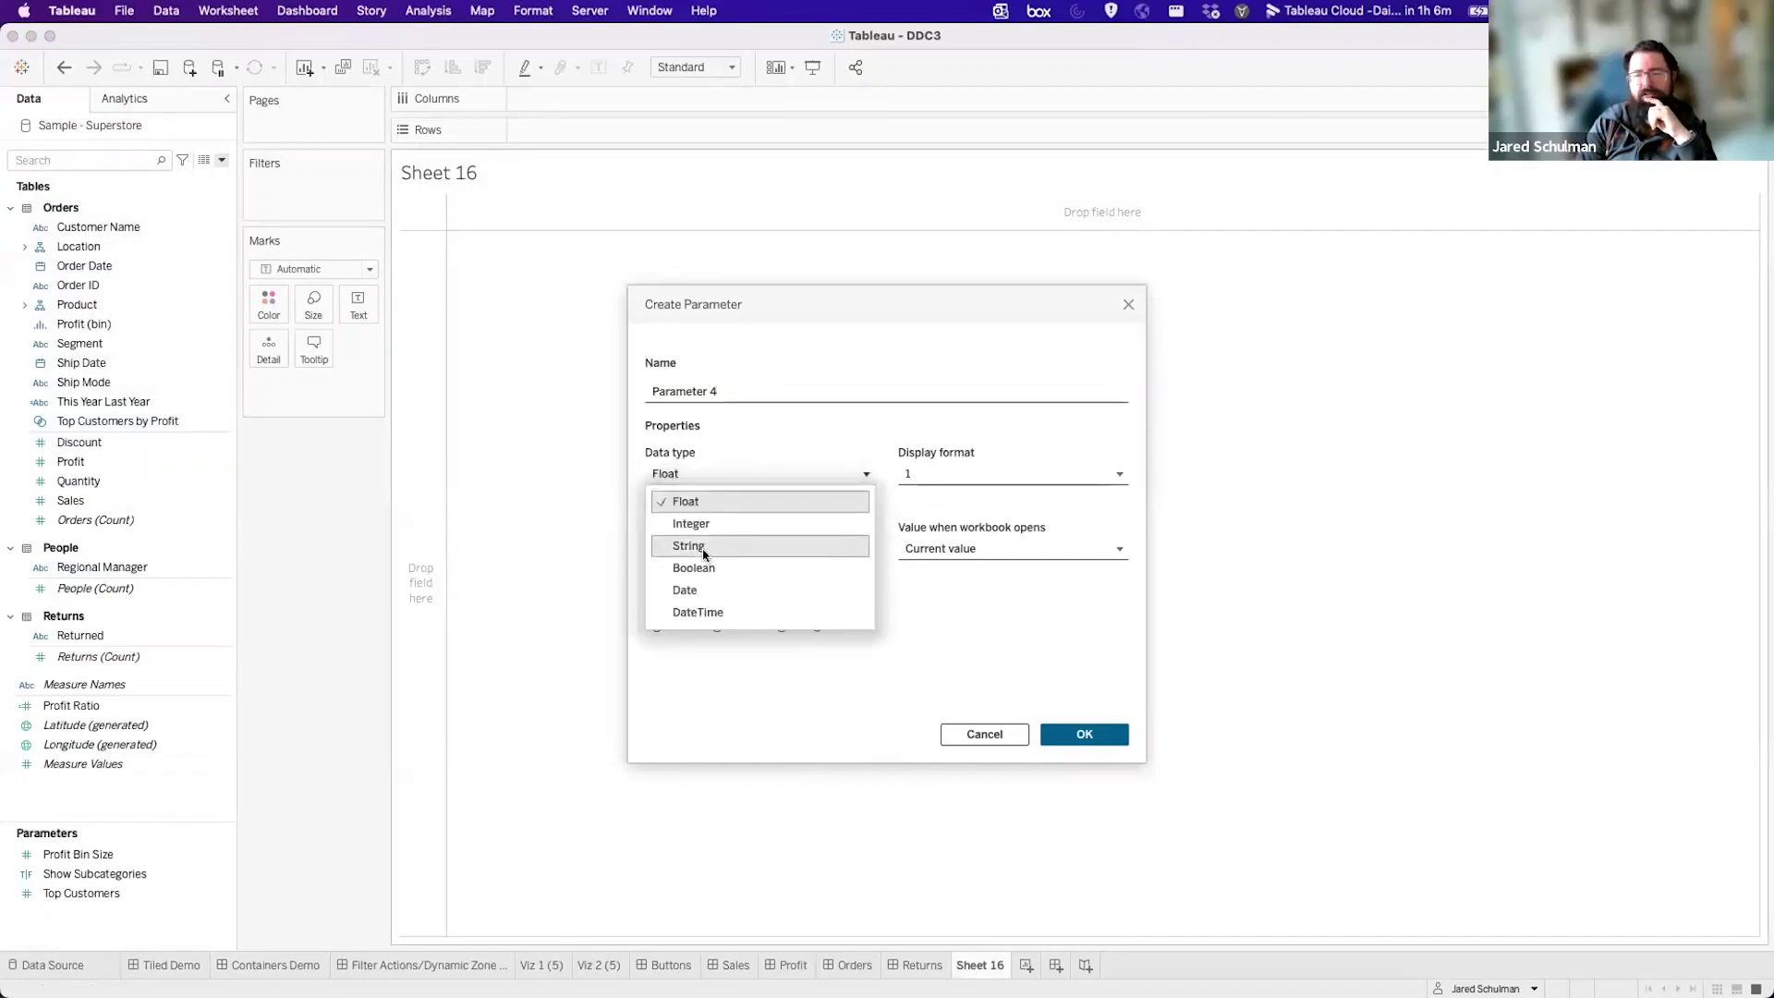
left_click(714, 589)
left_click_drag(720, 392, 632, 392)
type("Star")
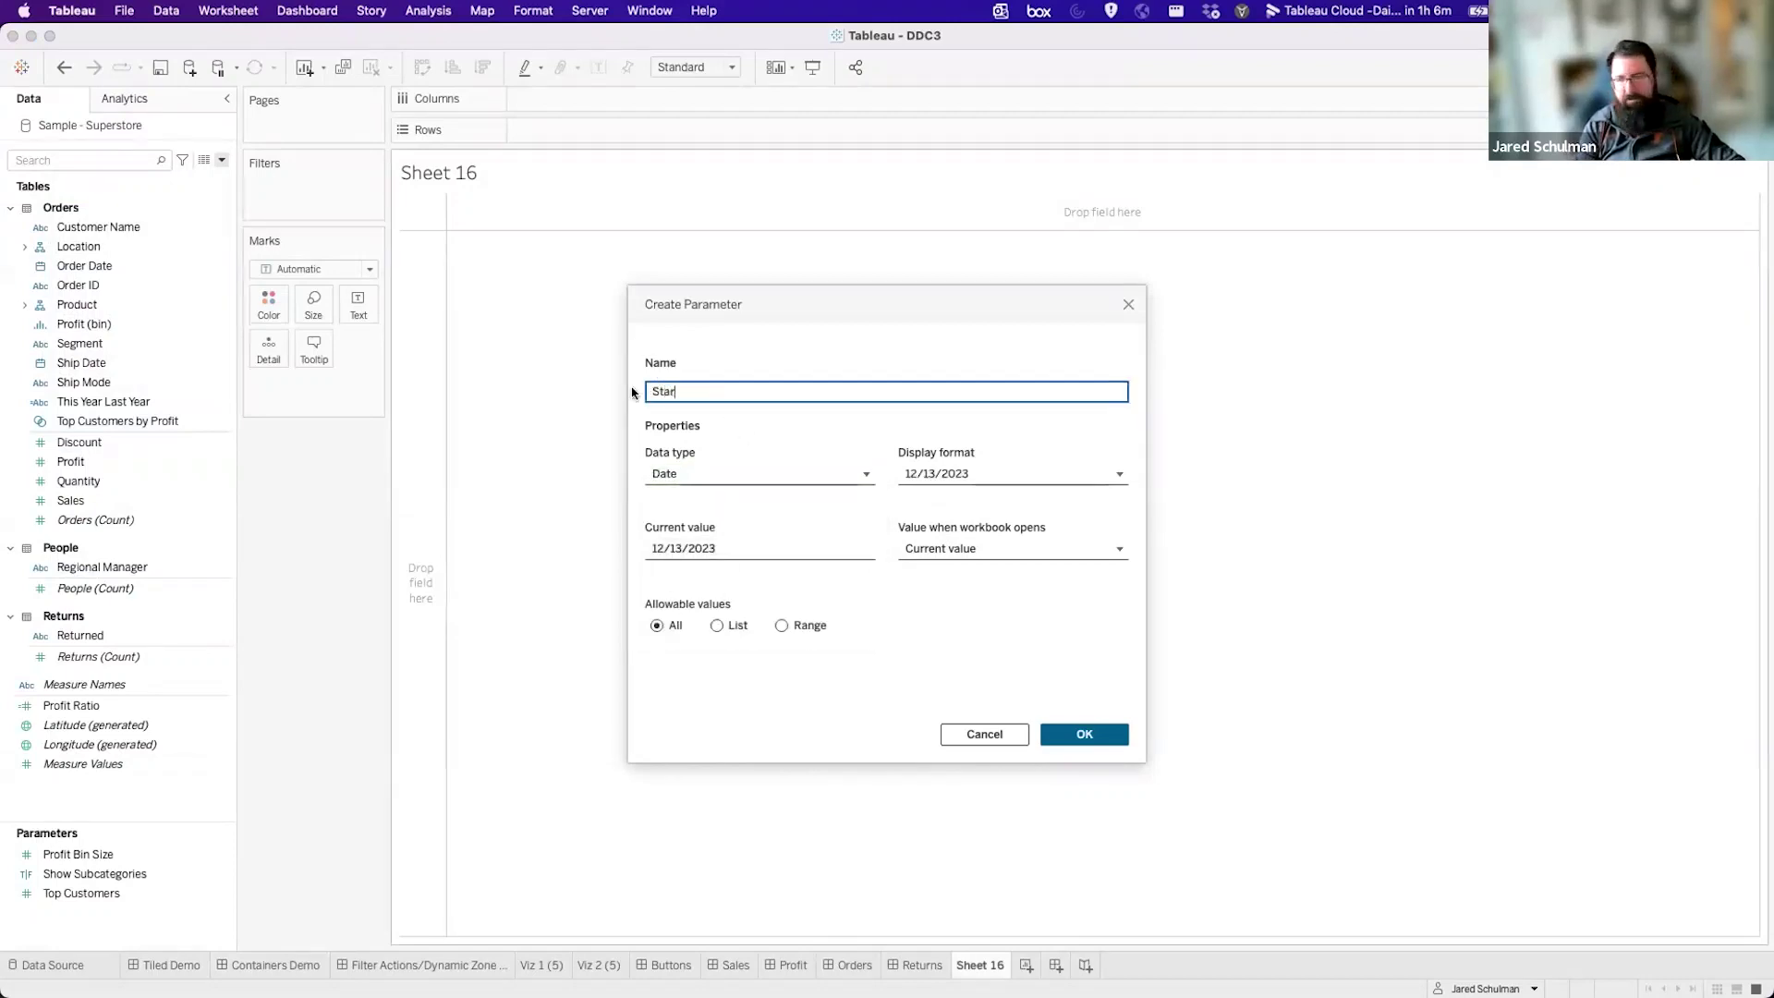
type("t Date")
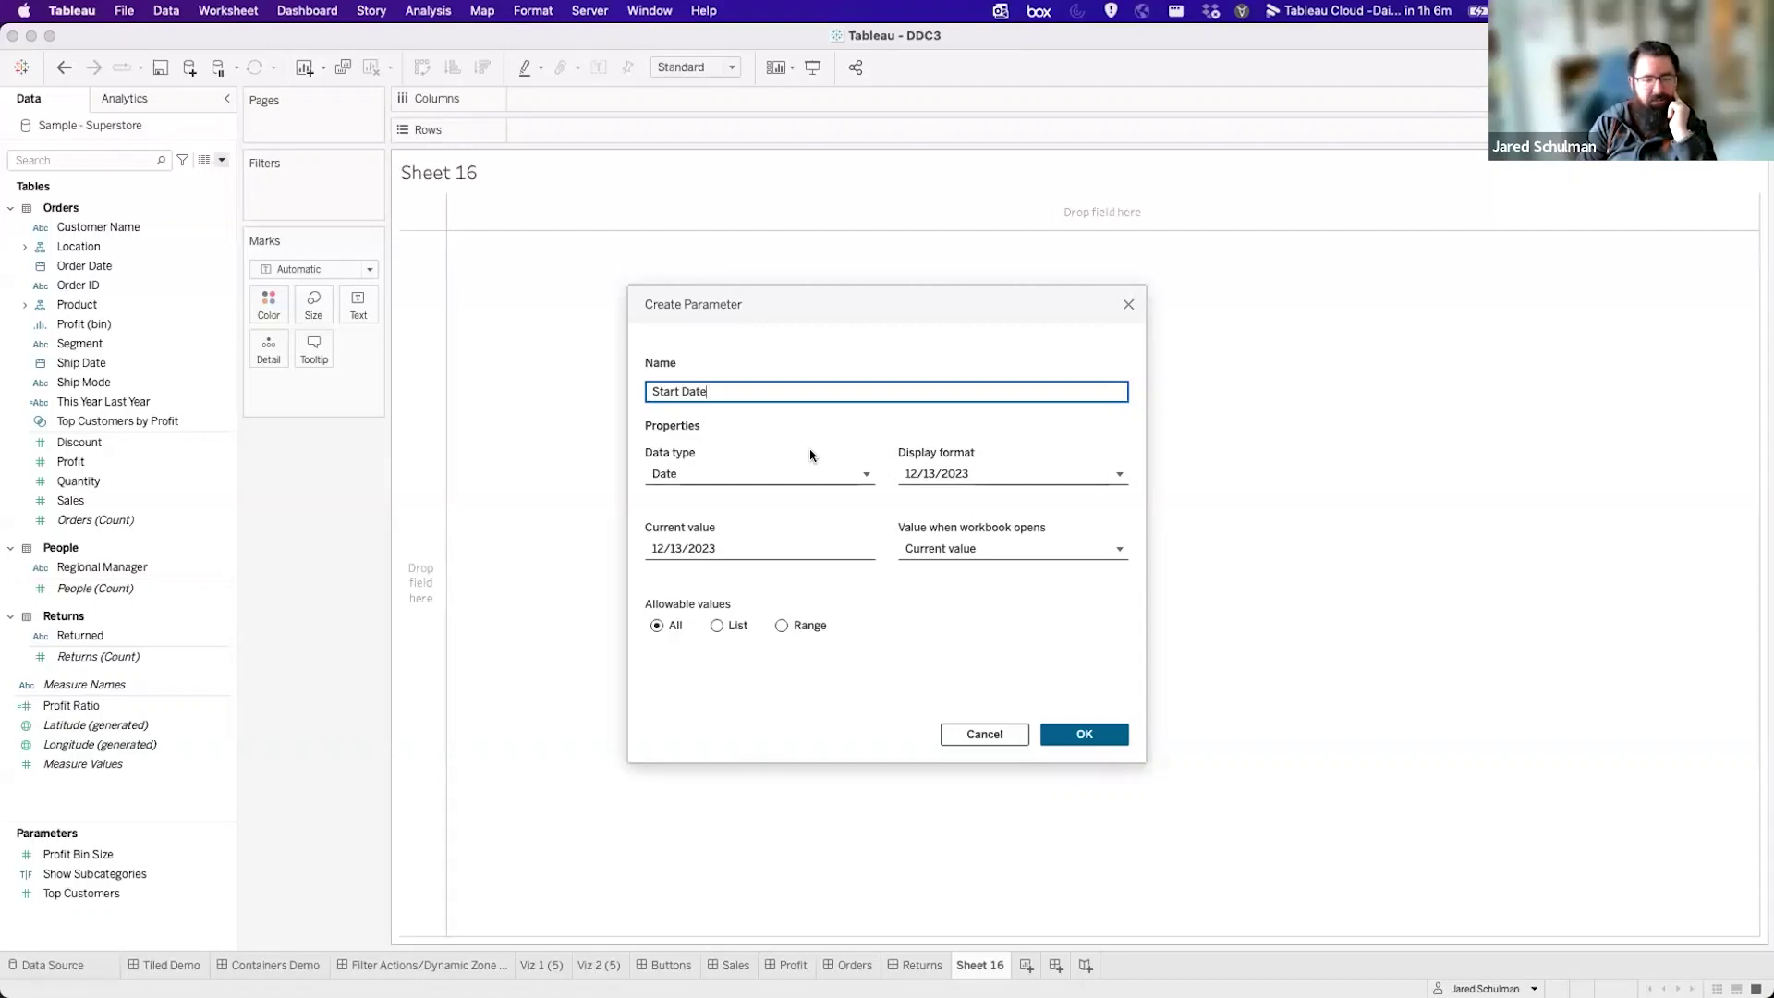
left_click(1128, 304)
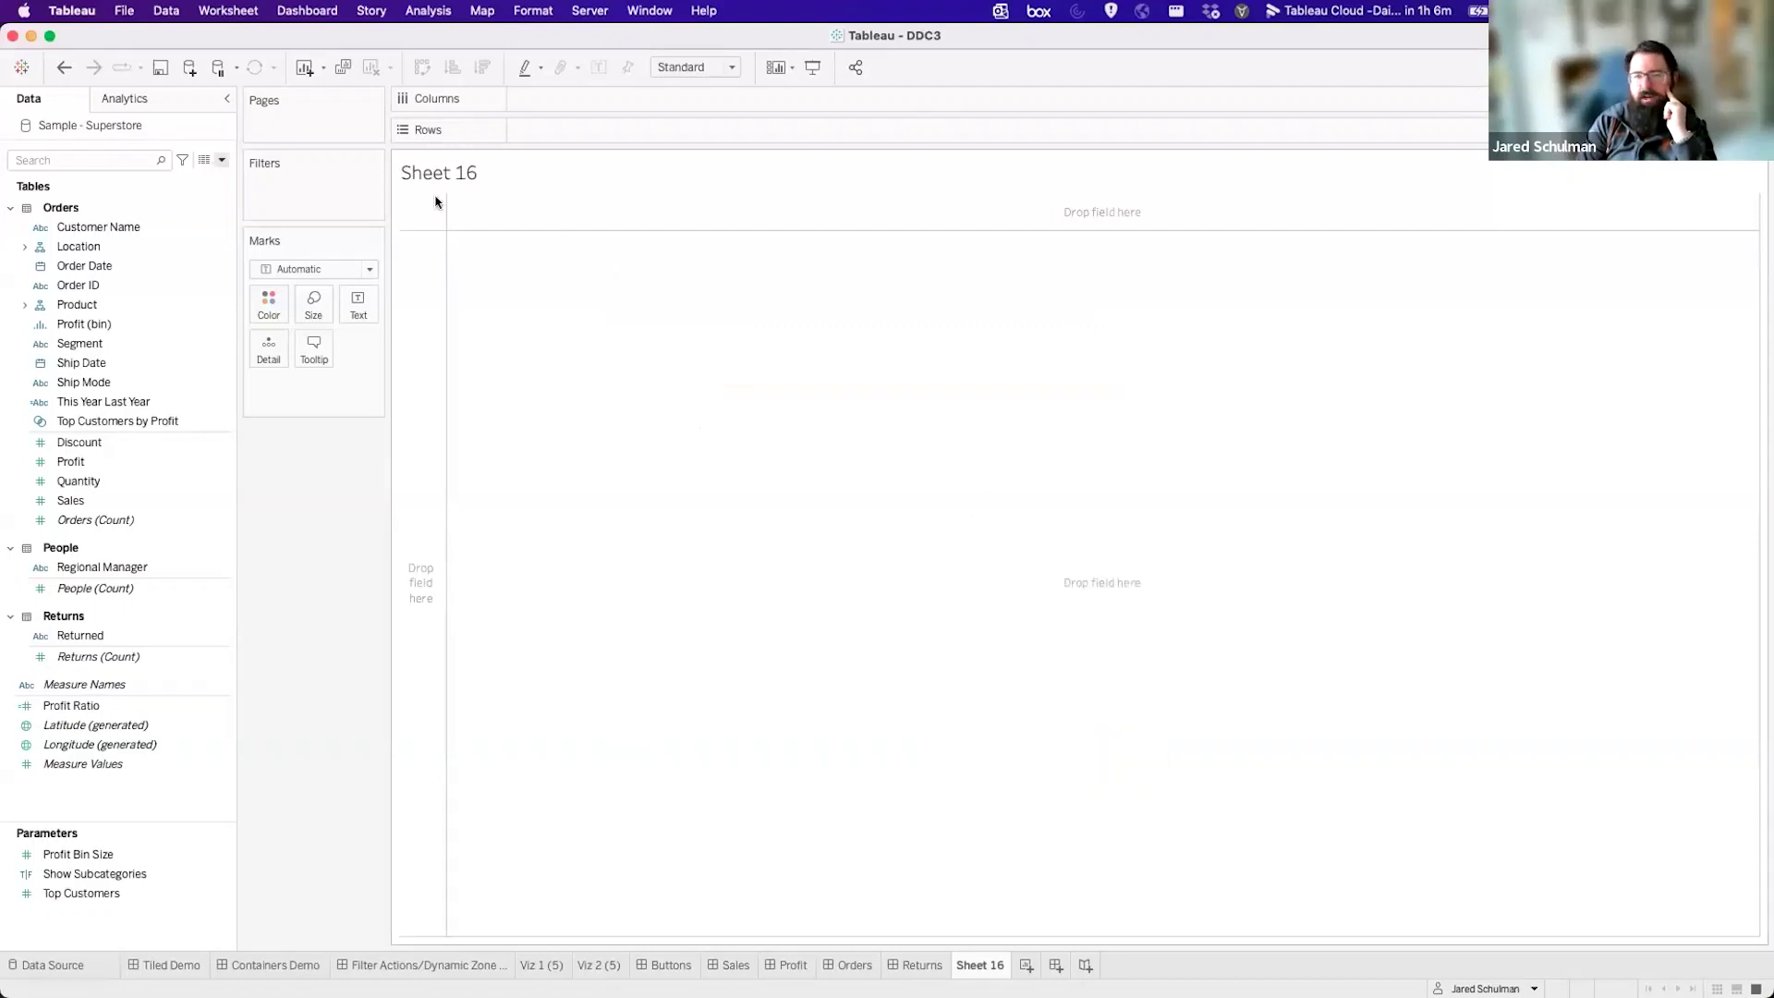
Create a calculated field named Date Filter with the condition [Order Date] >= [Start Date] AND [Order Date] <= [Start Date].
left_click(222, 162)
left_click(219, 182)
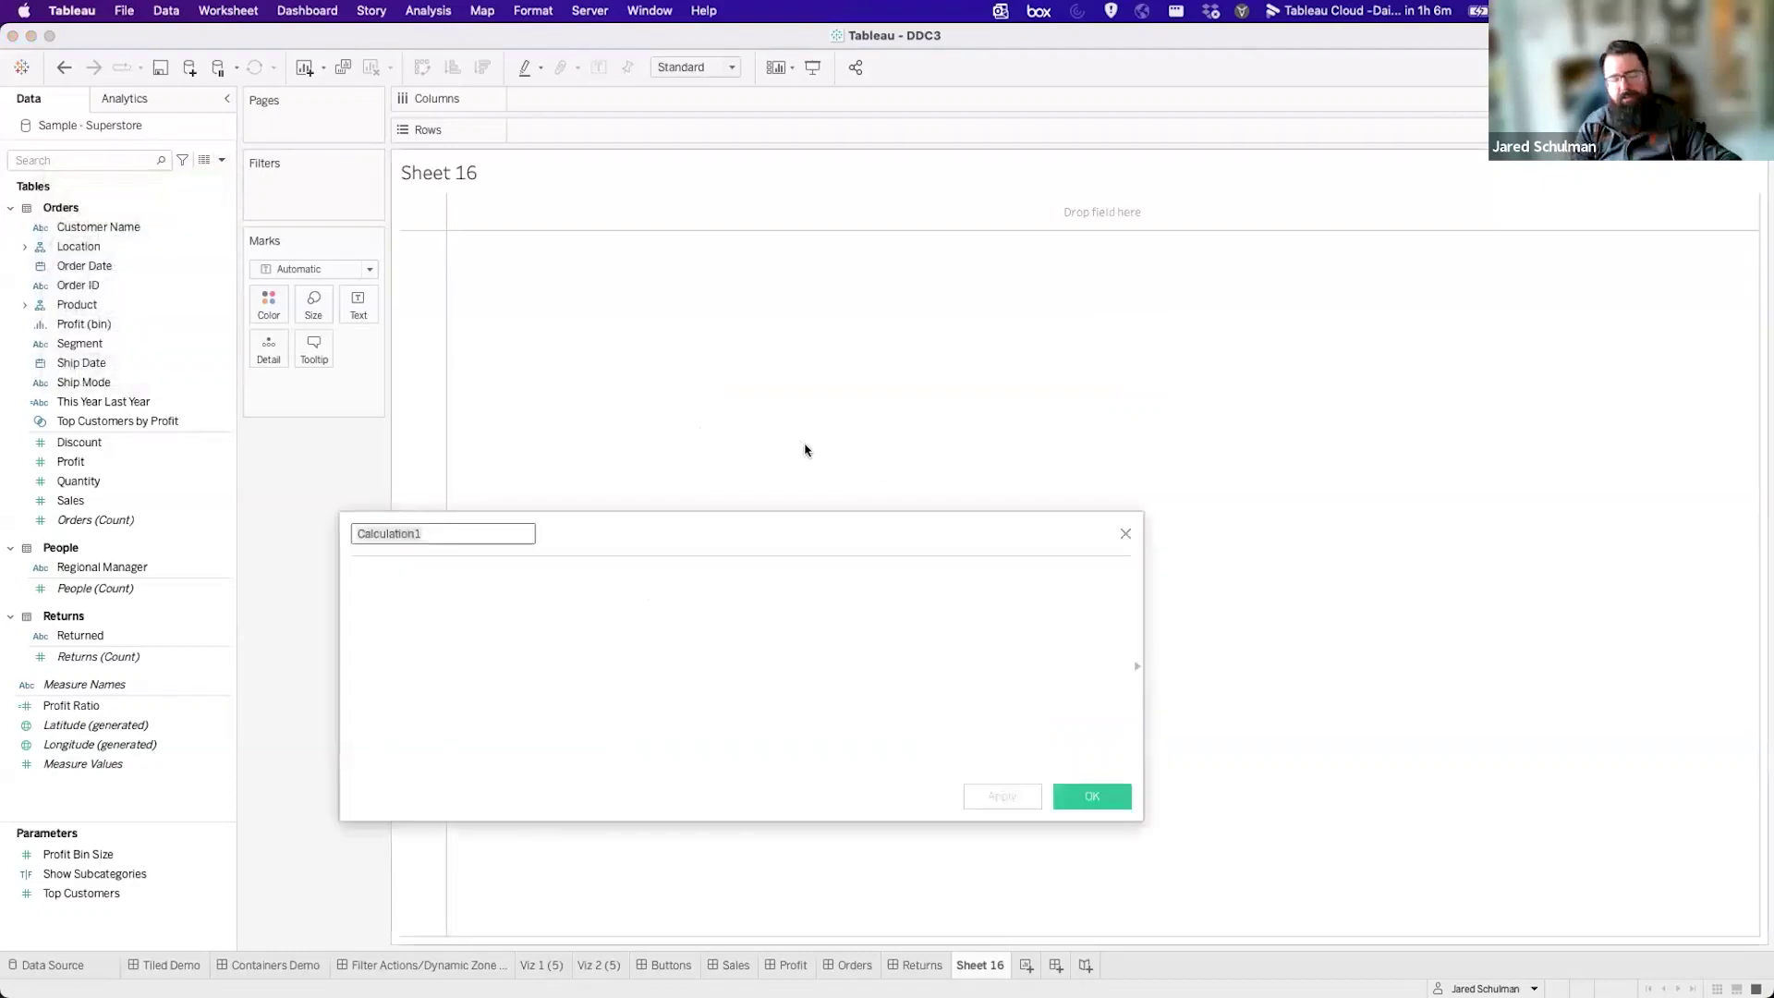
type("Date Filter")
key("Tab")
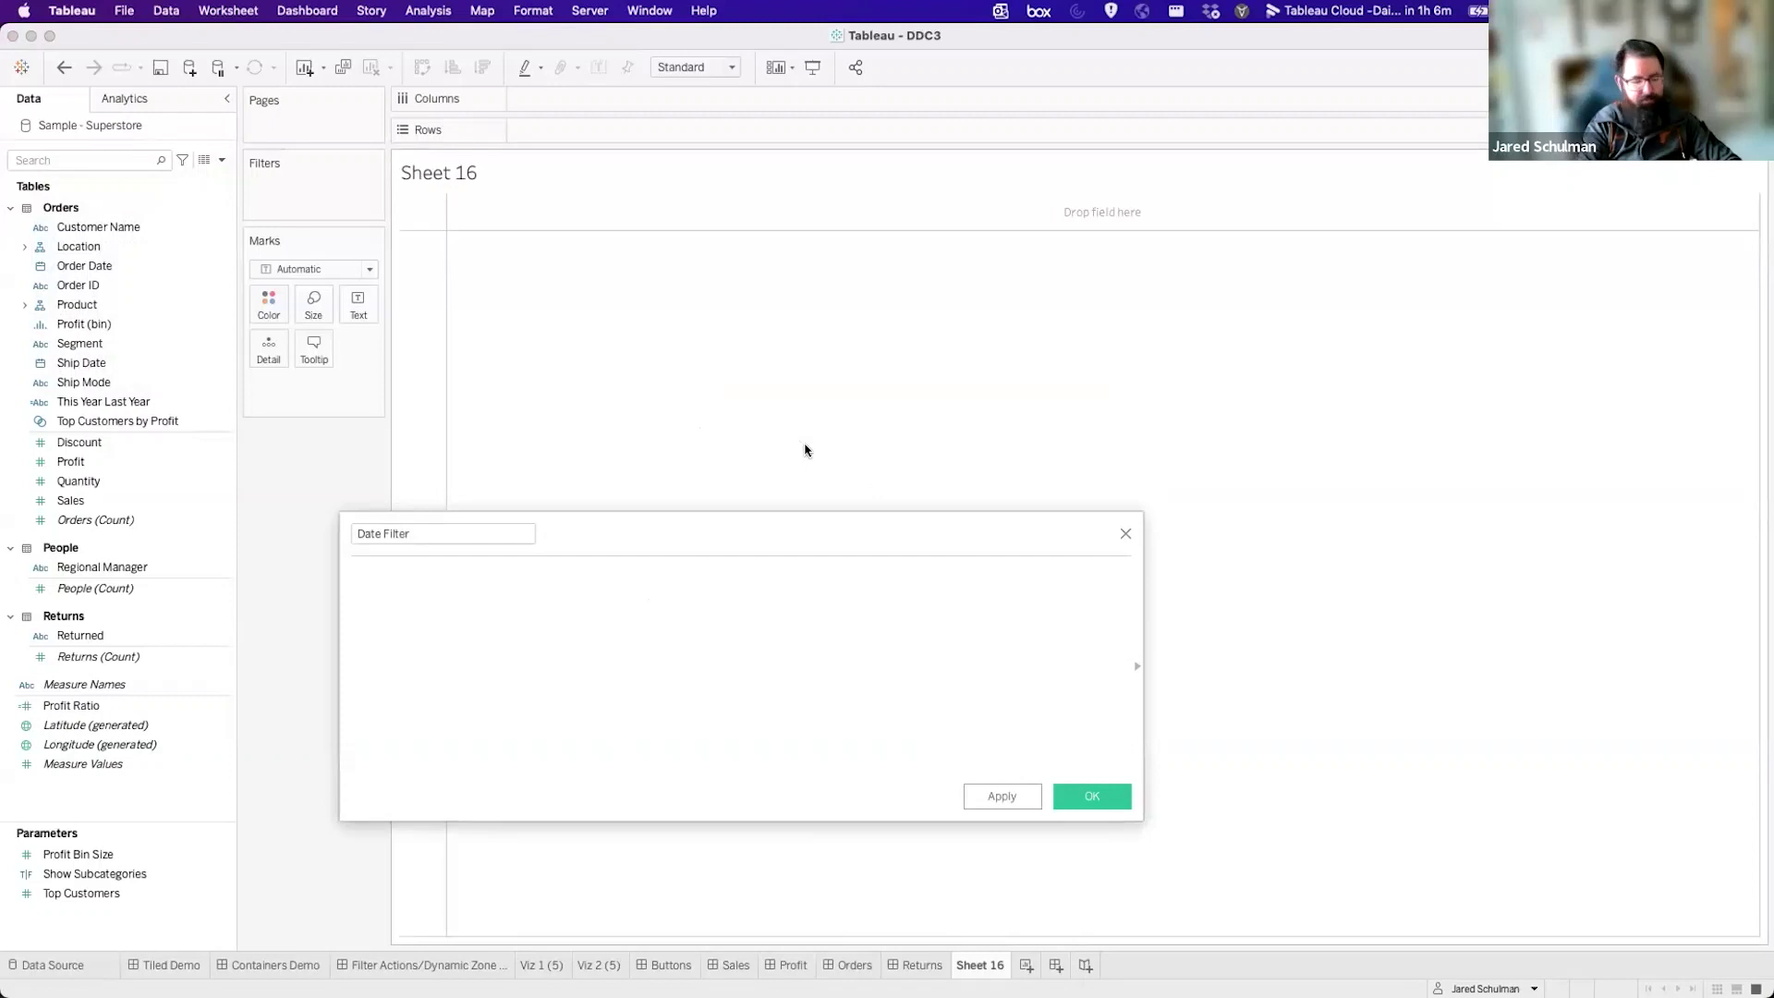
type("order")
key("Return")
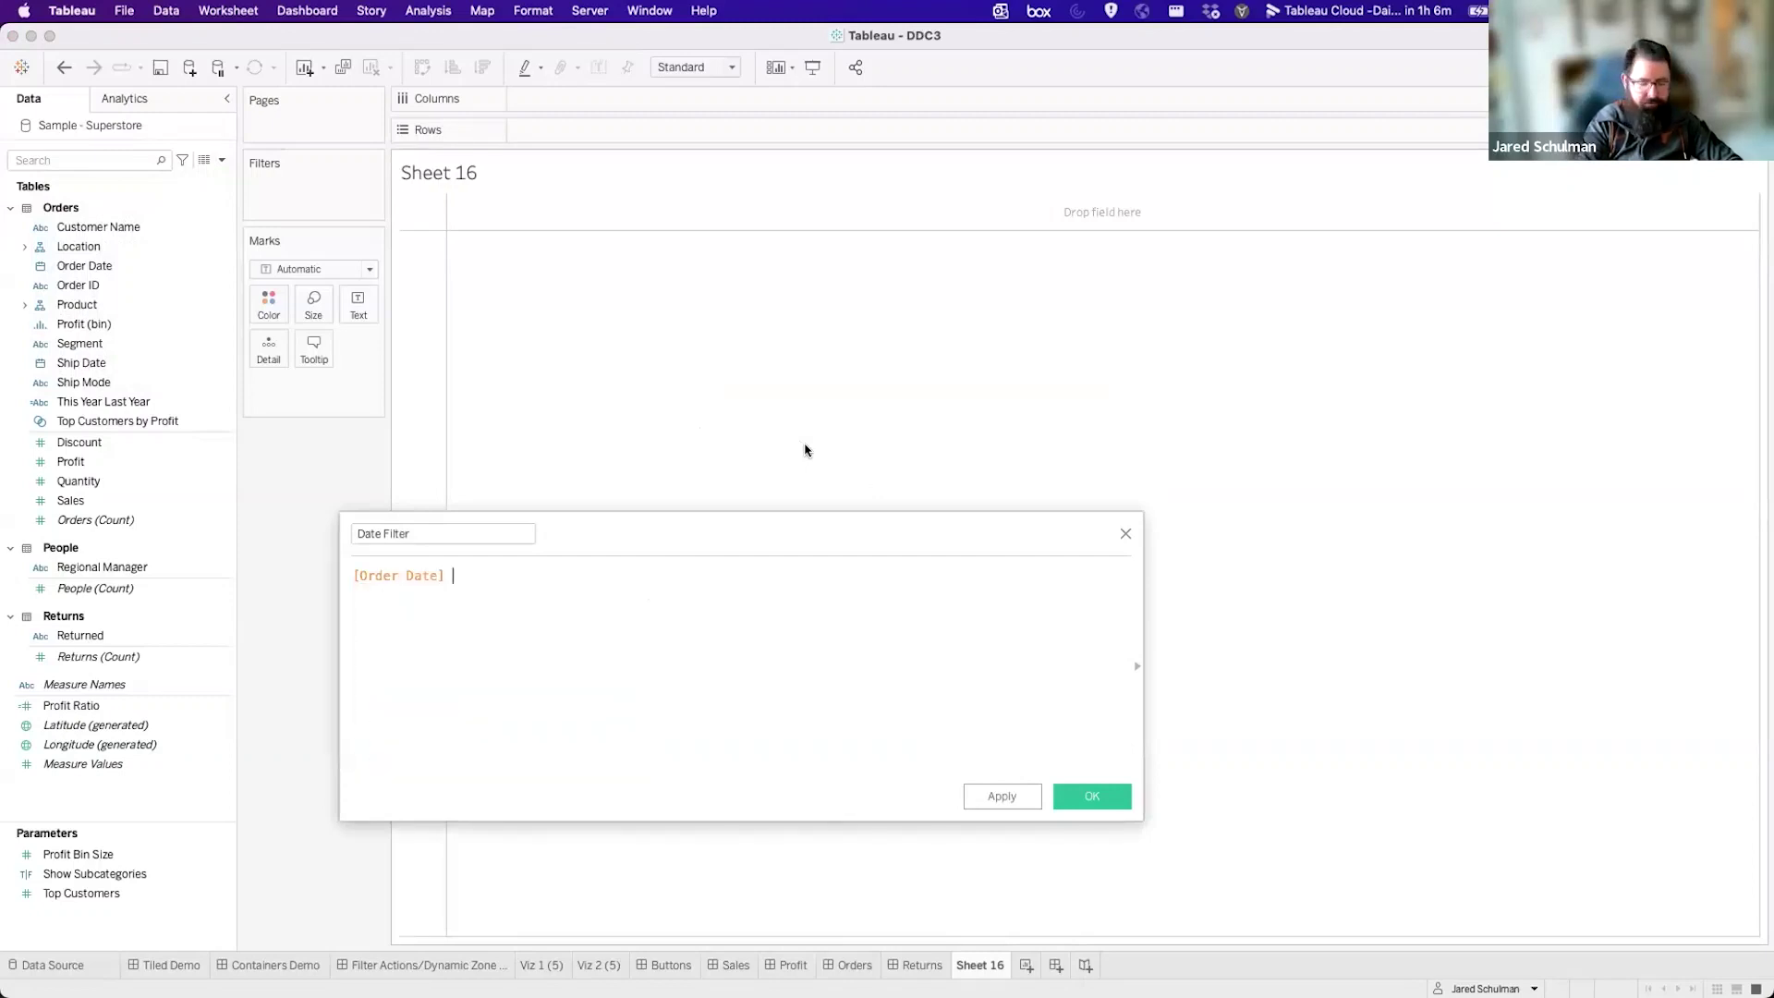
type(">= [Start Date")
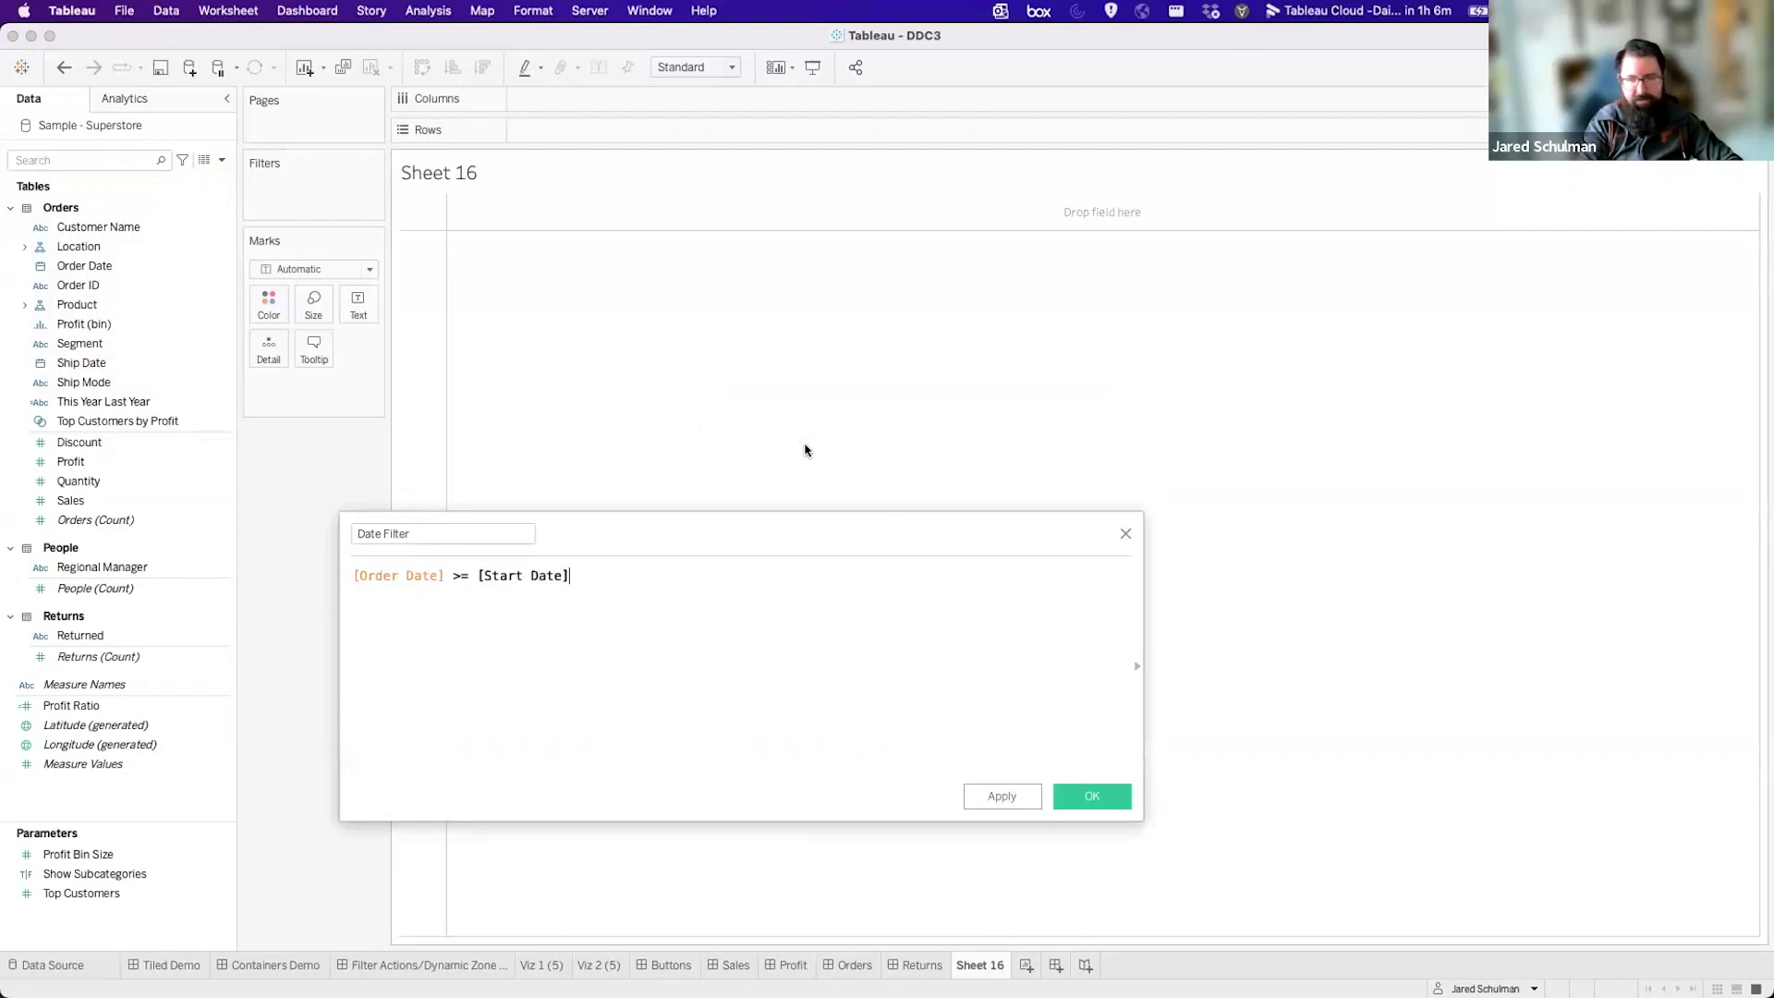
type(" AND order")
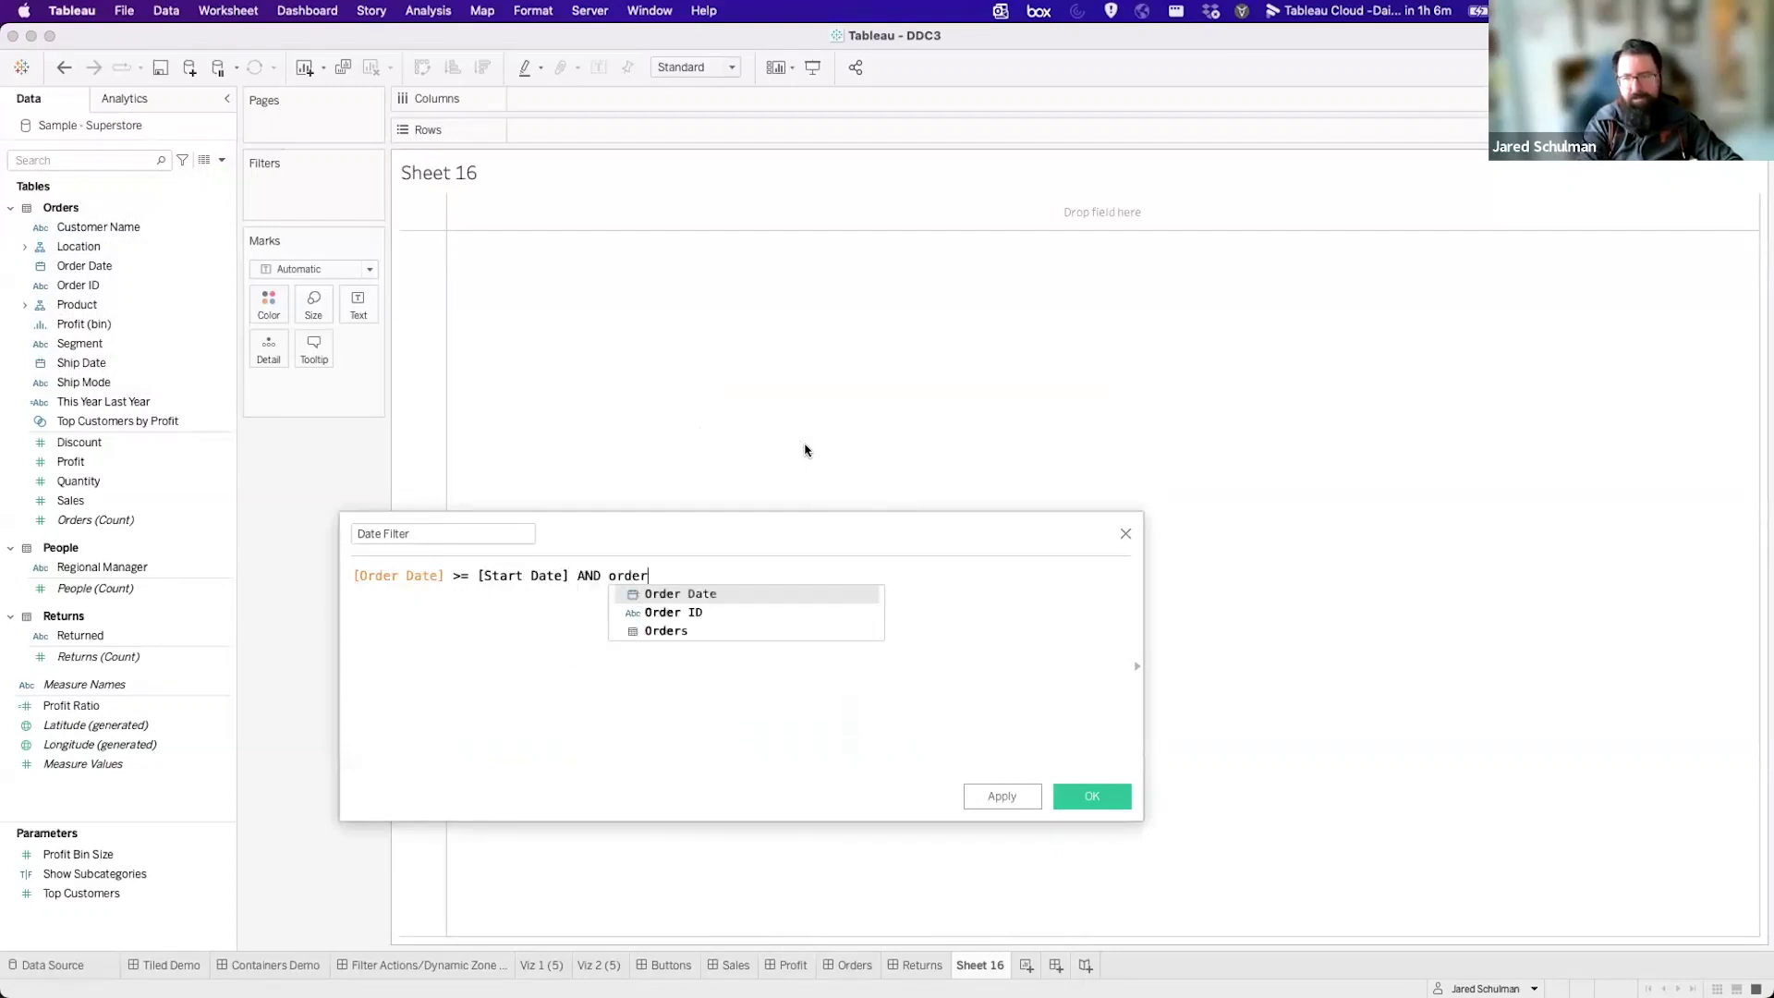
key("Return")
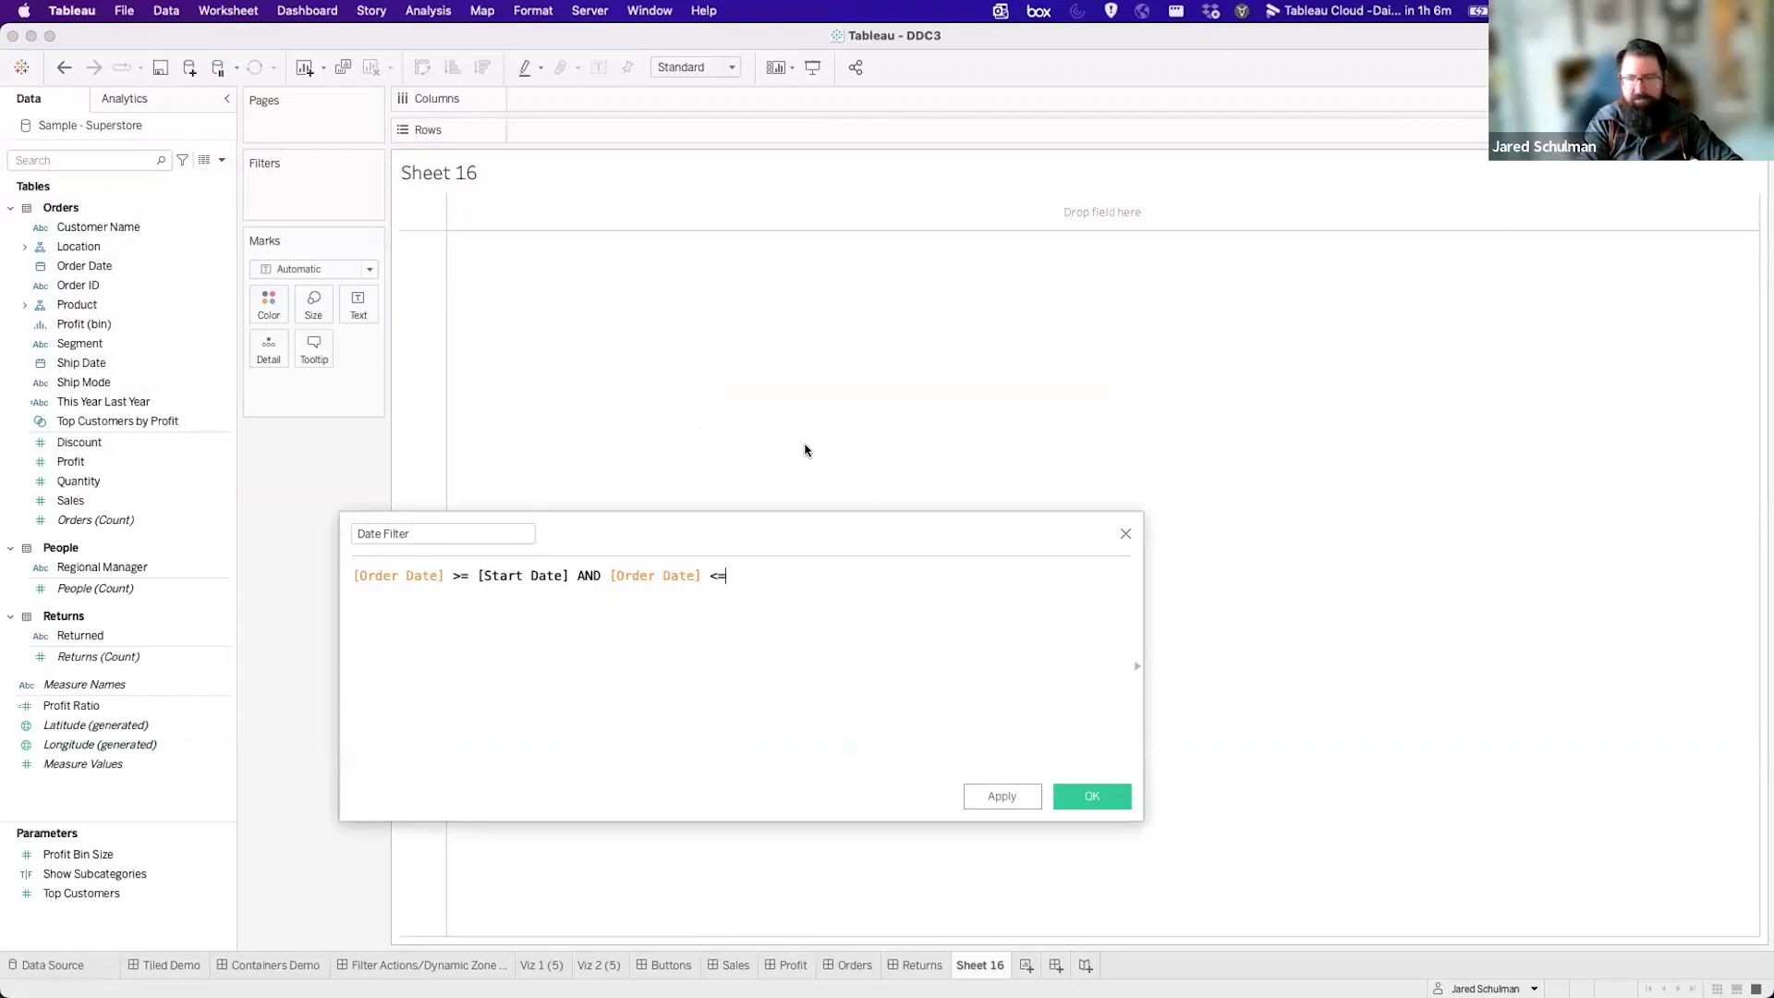
type("<= [Start Date")
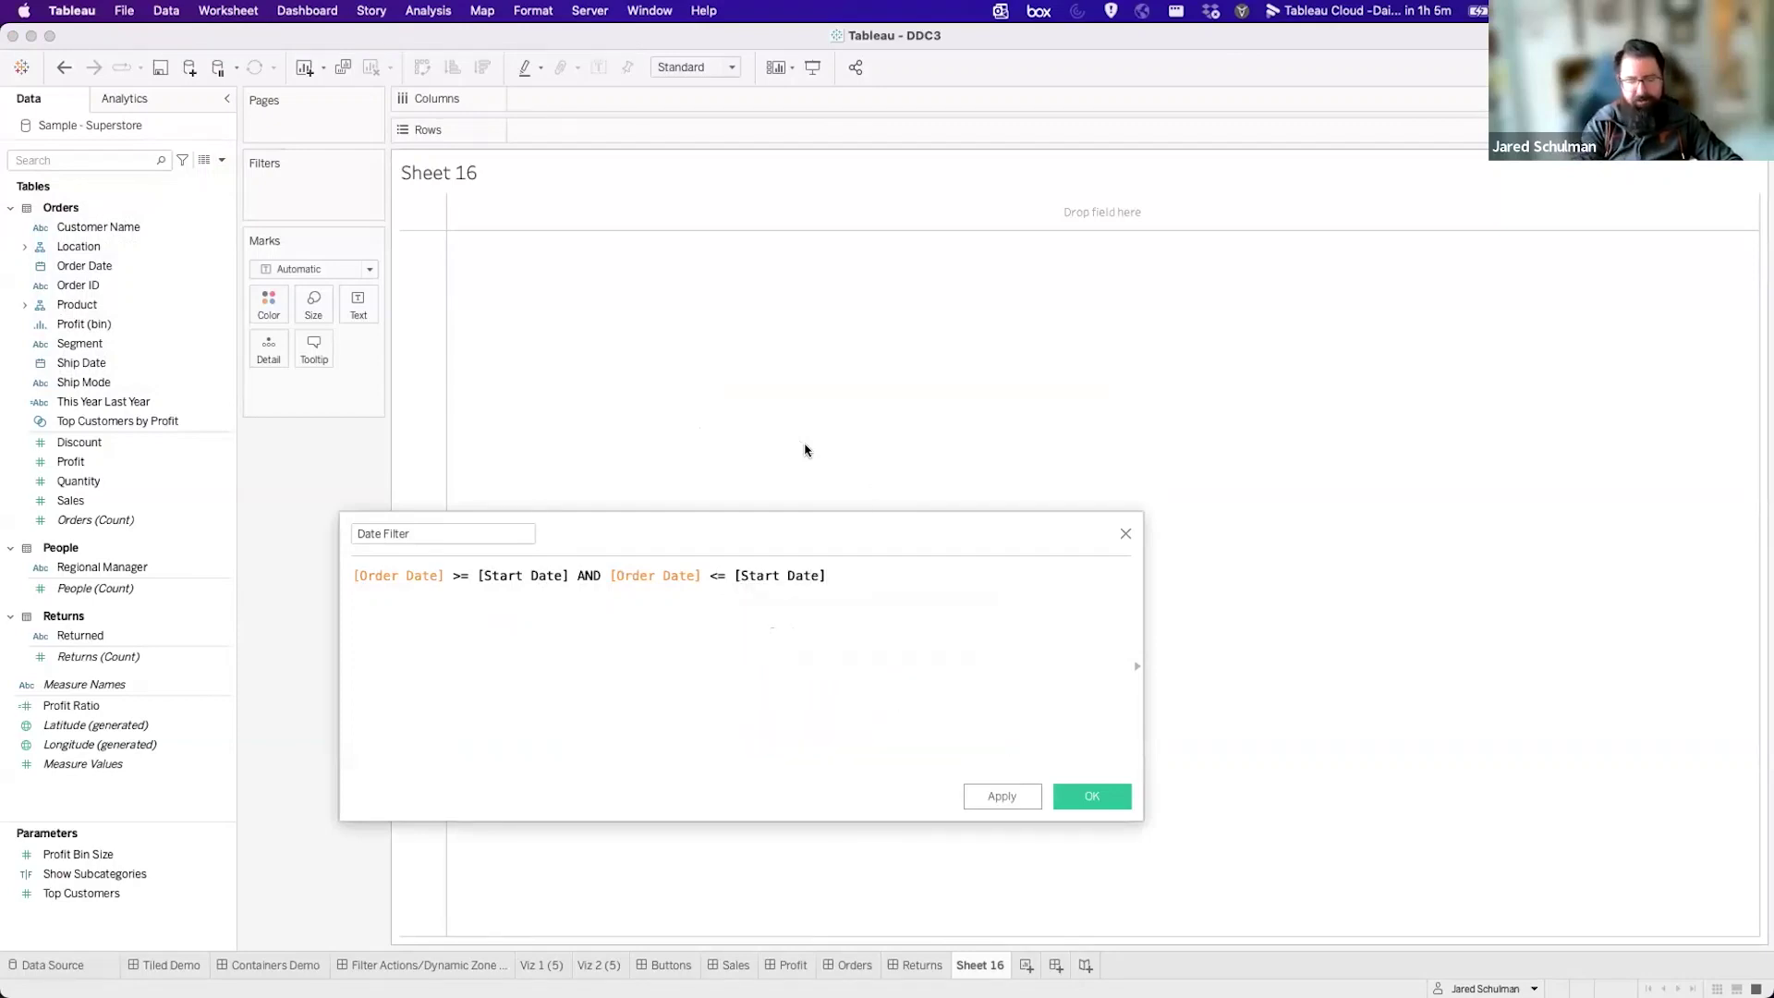
Wrap the Order Date condition in parentheses, add OR on a new line and duplicate the condition below it.
type("(")
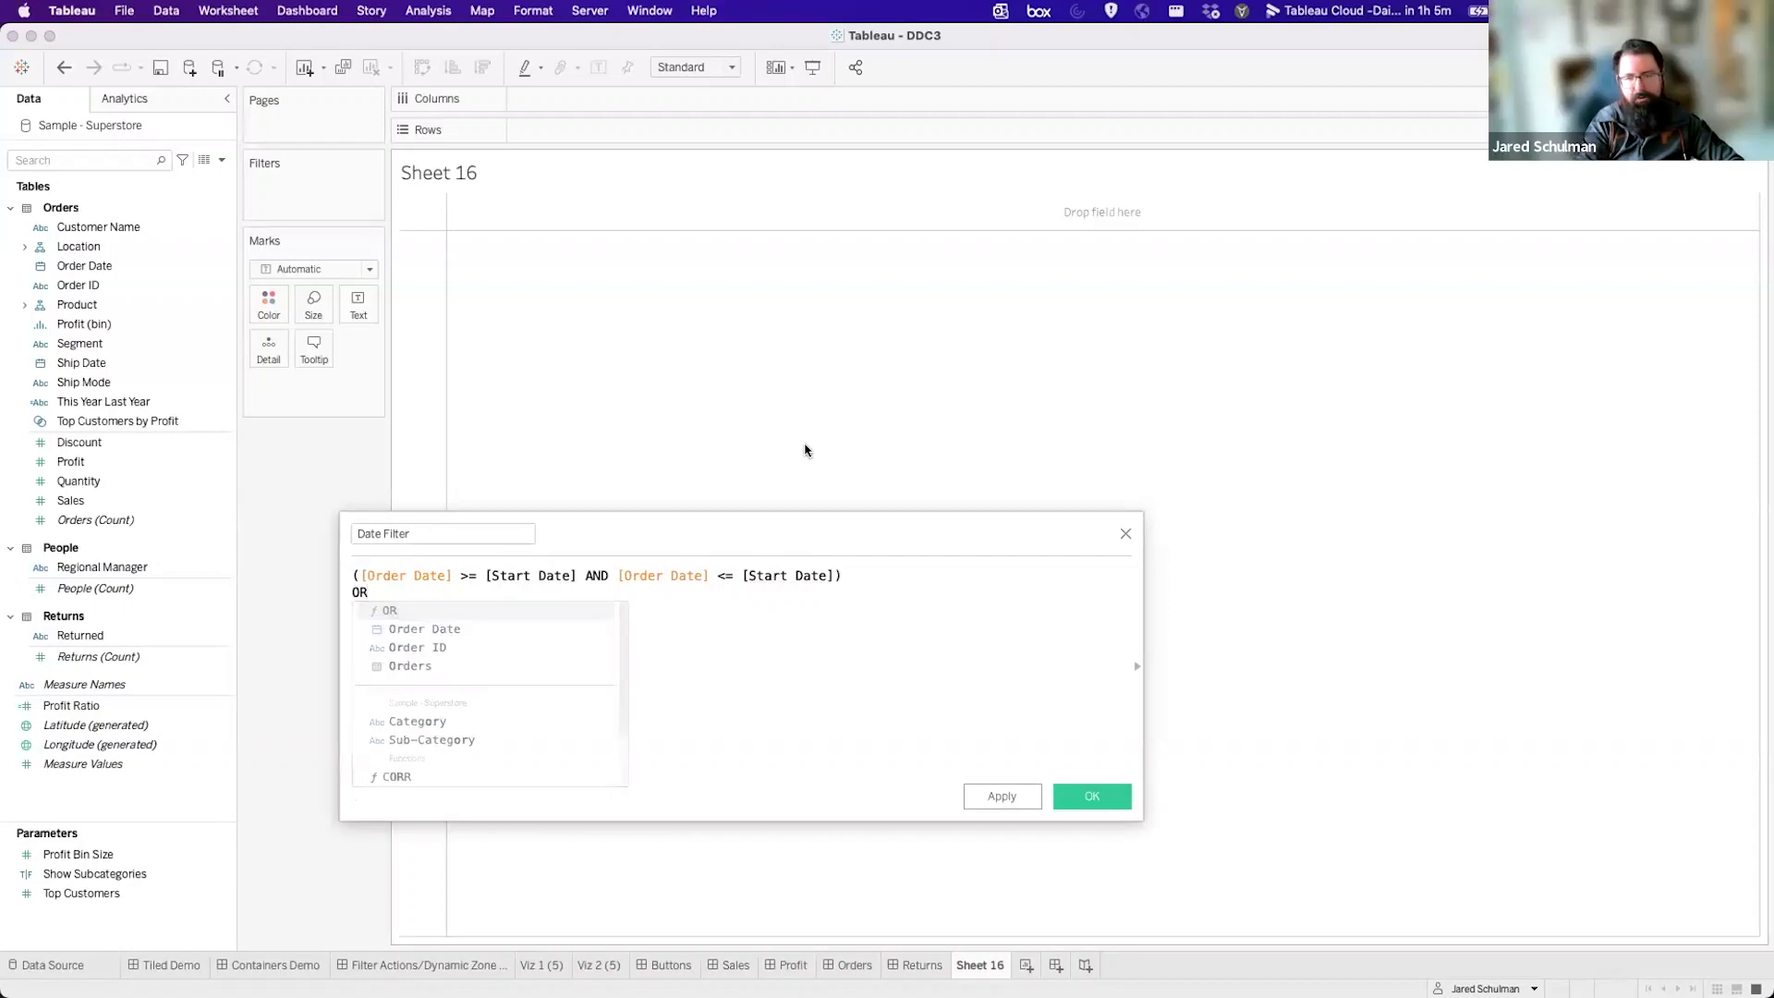
key("Home")
key("shift+Down")
key("super+c")
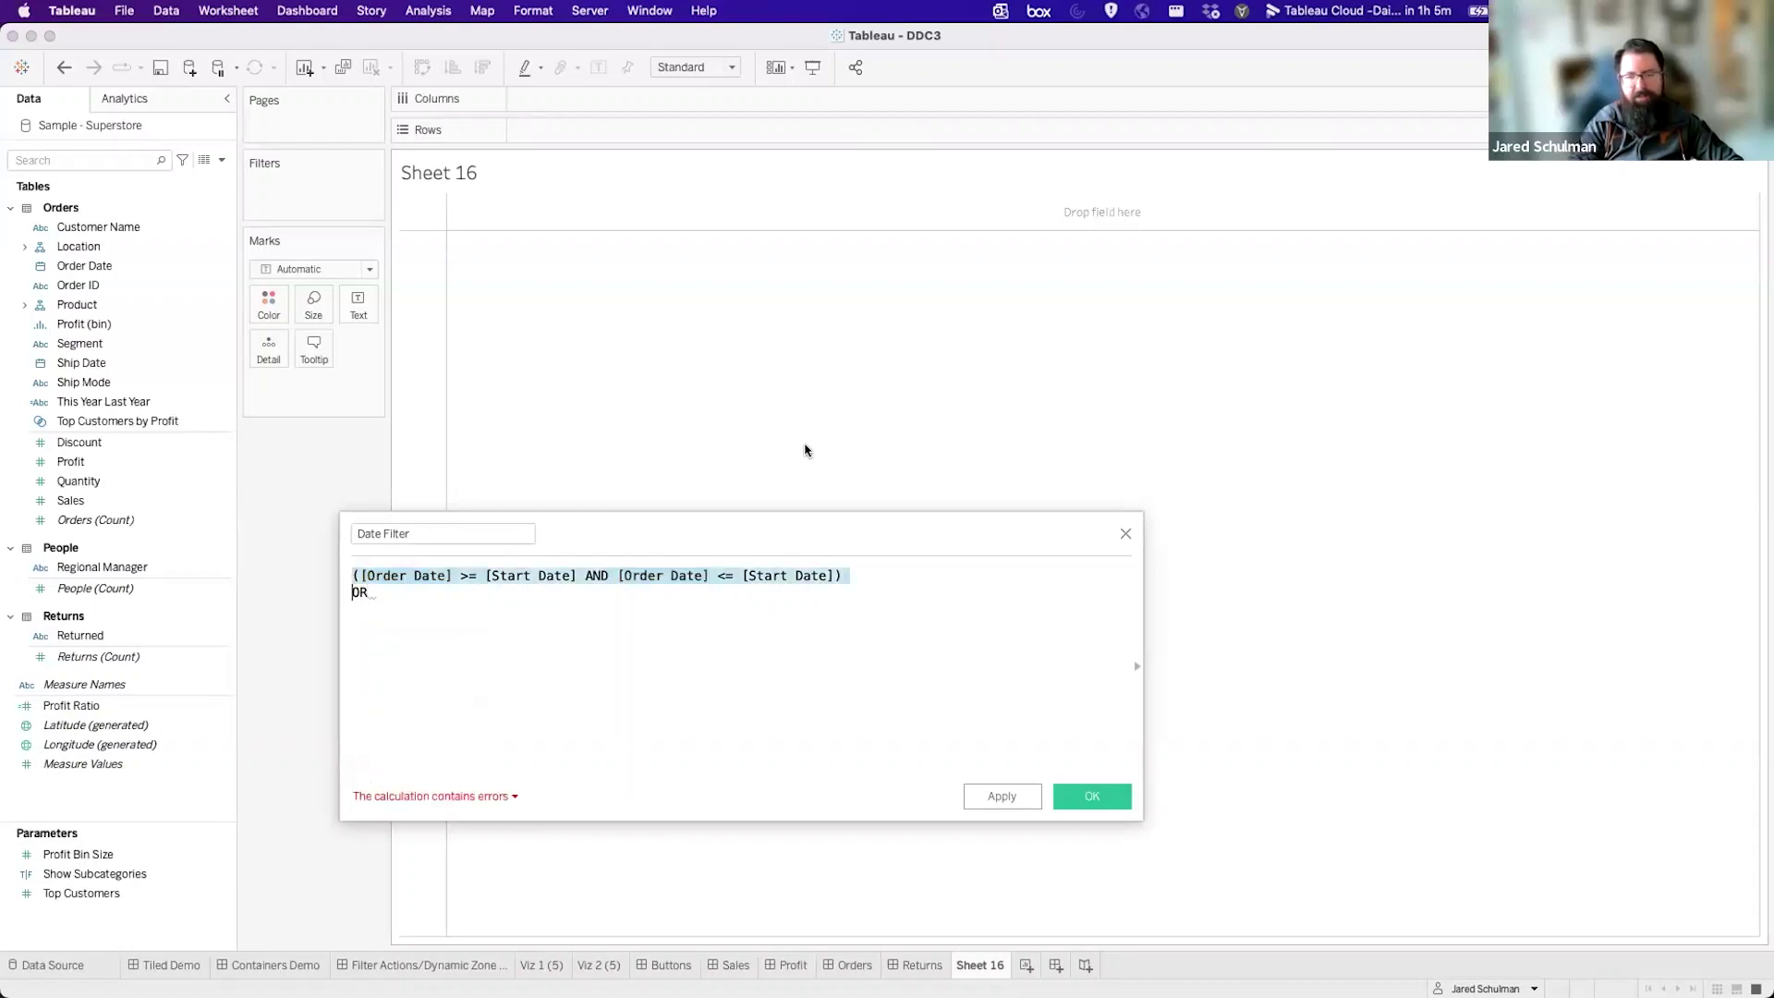
key("Down")
key("Return")
key("super+v")
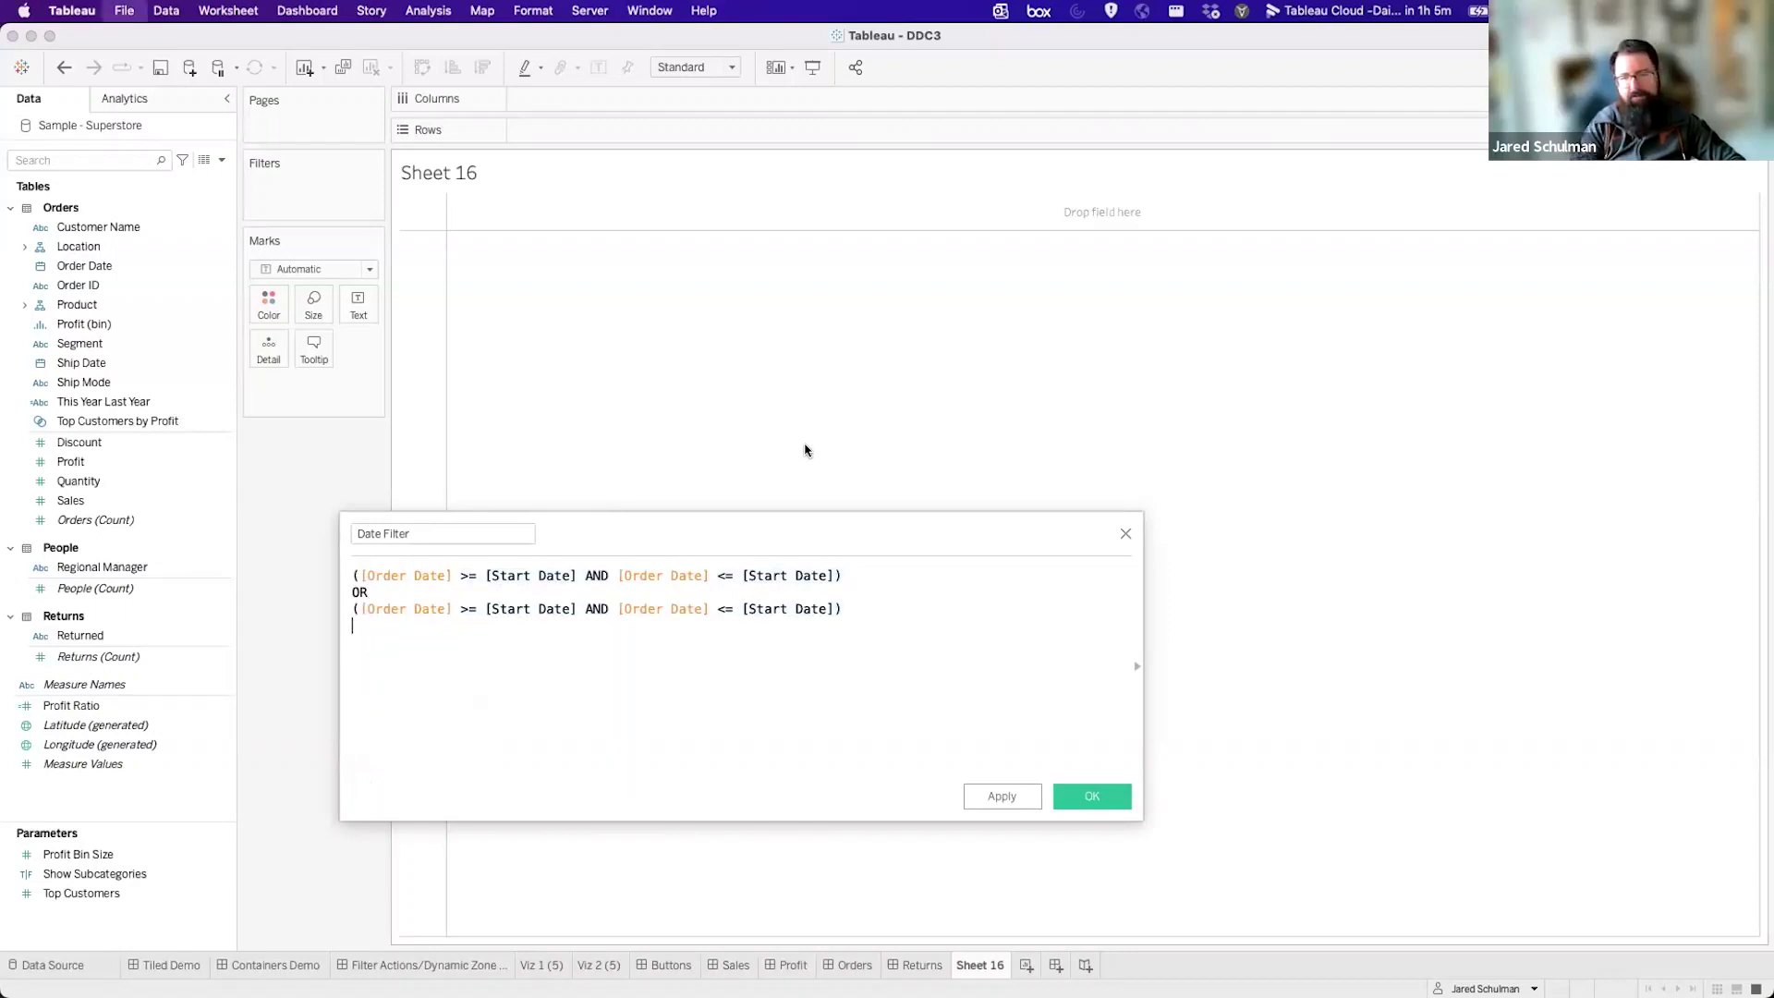
Replace both Order Date references in the condition after OR with [Ship Date].
double_click(405, 609)
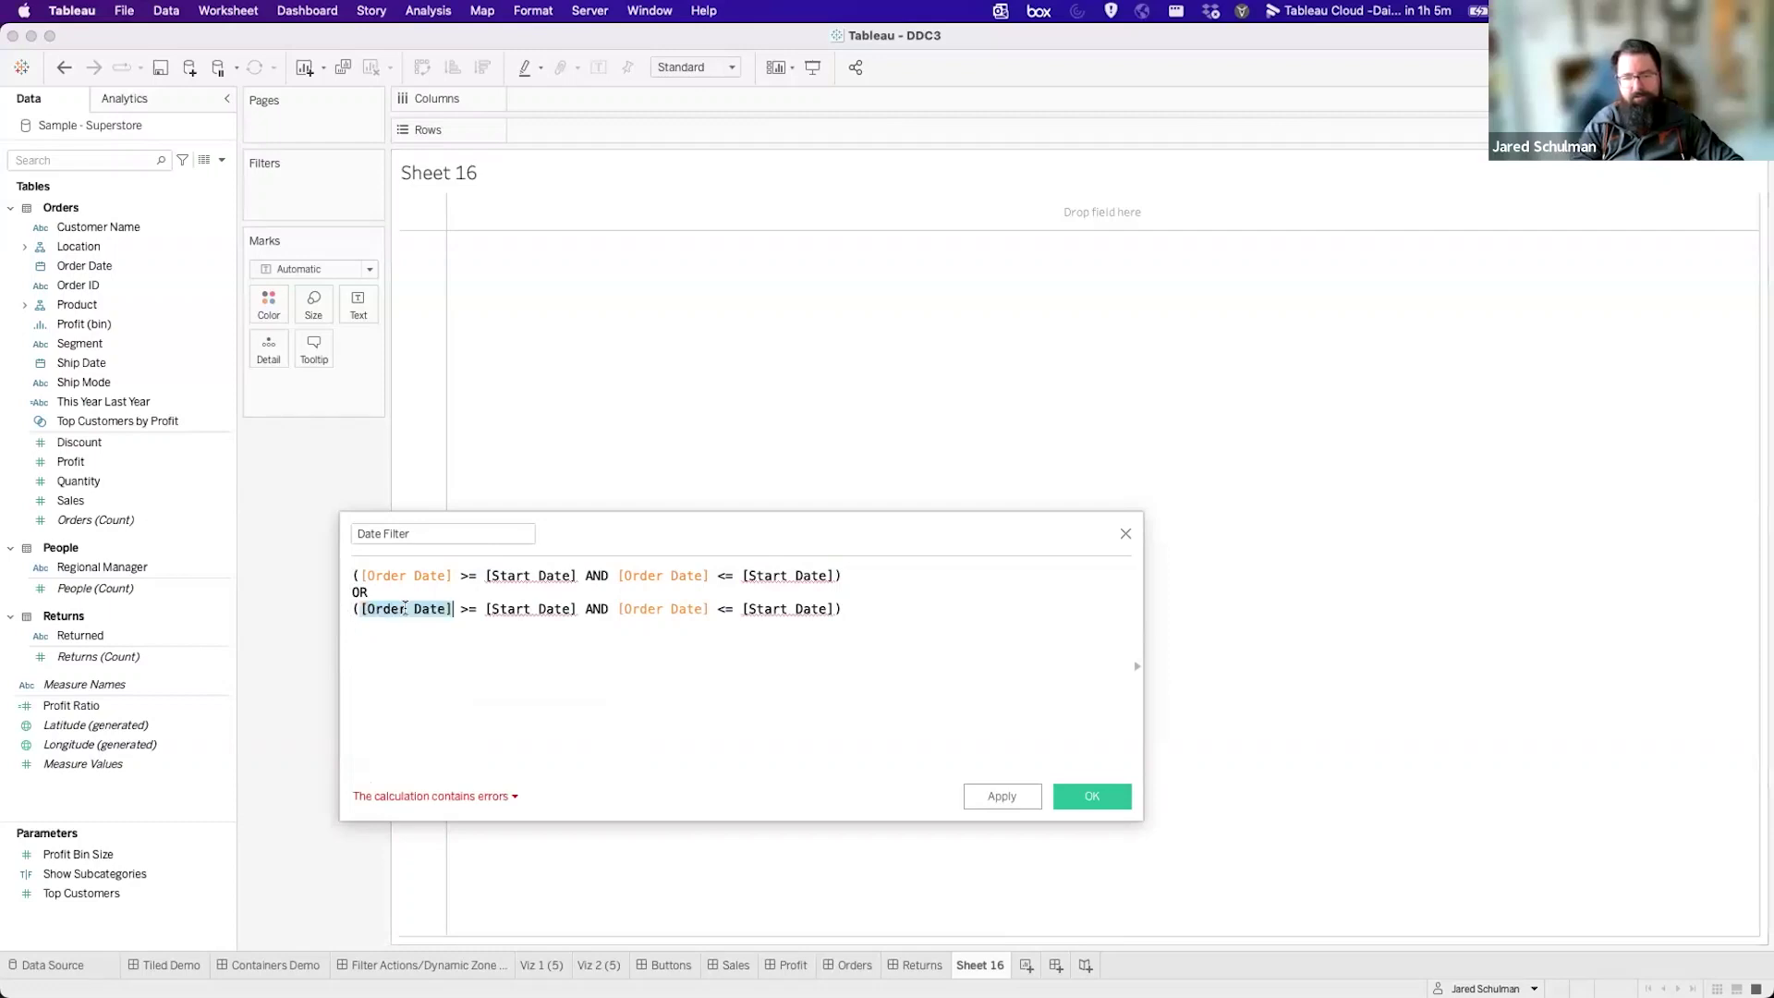
type("Ship")
key("Return")
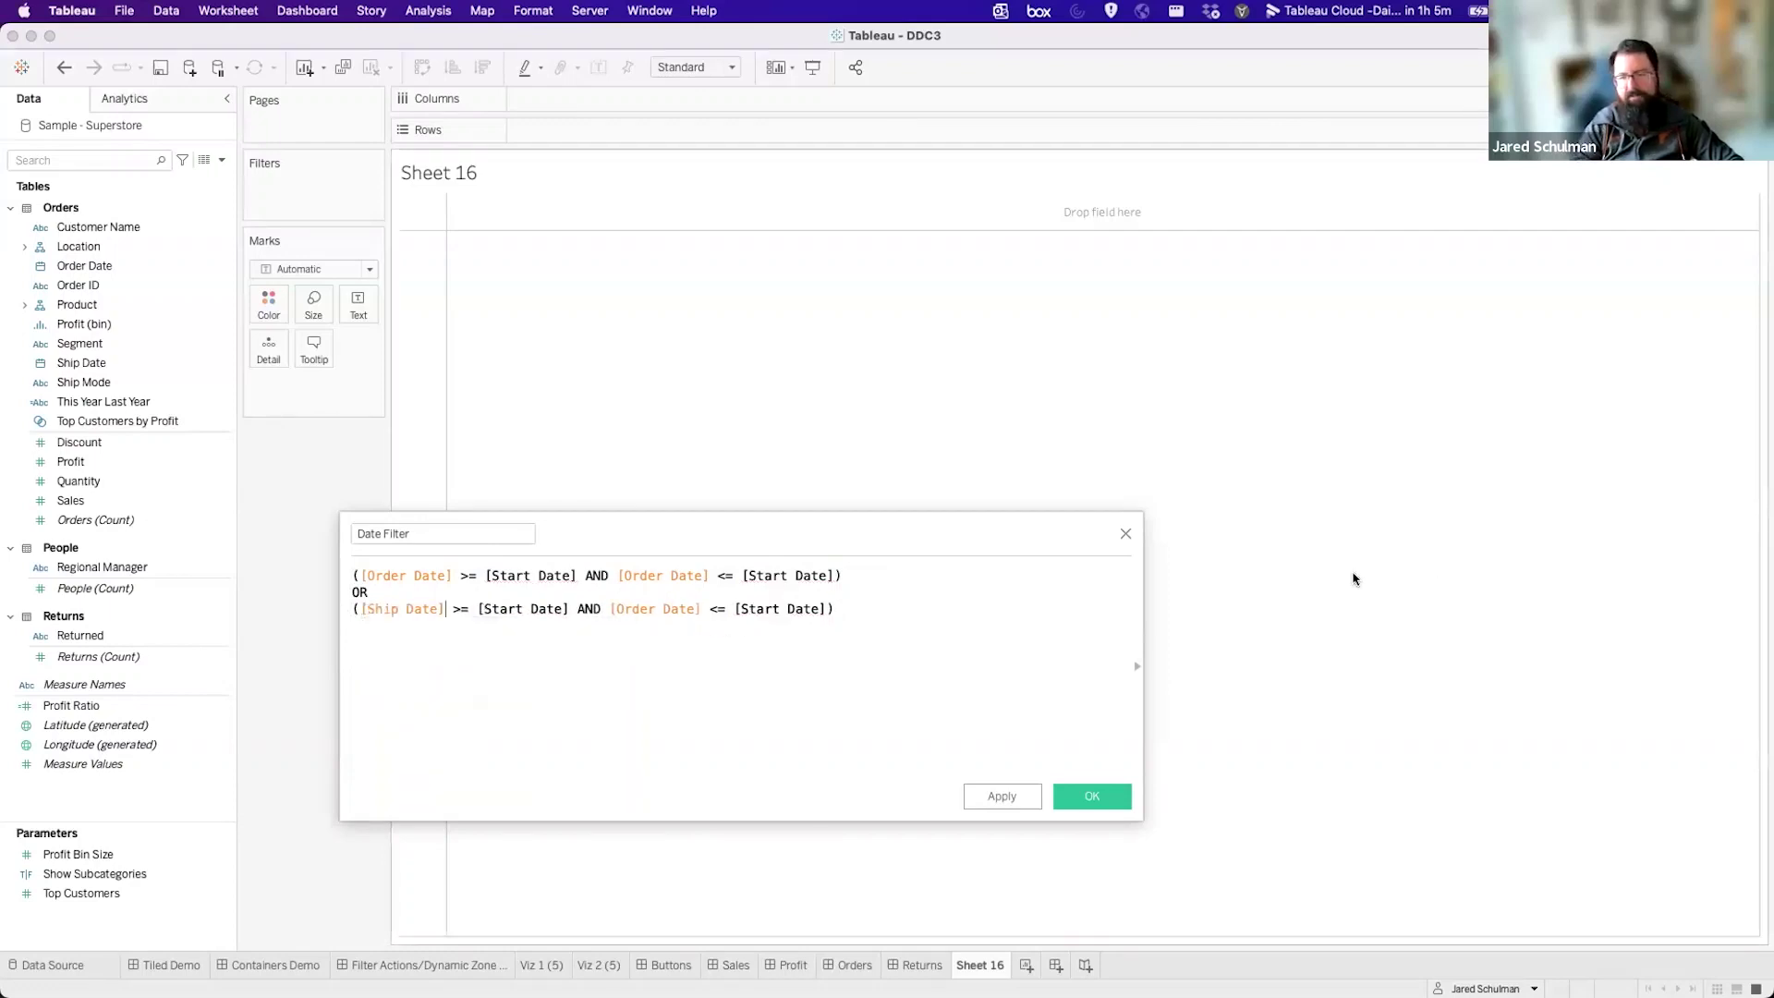
double_click(647, 610)
type("ship")
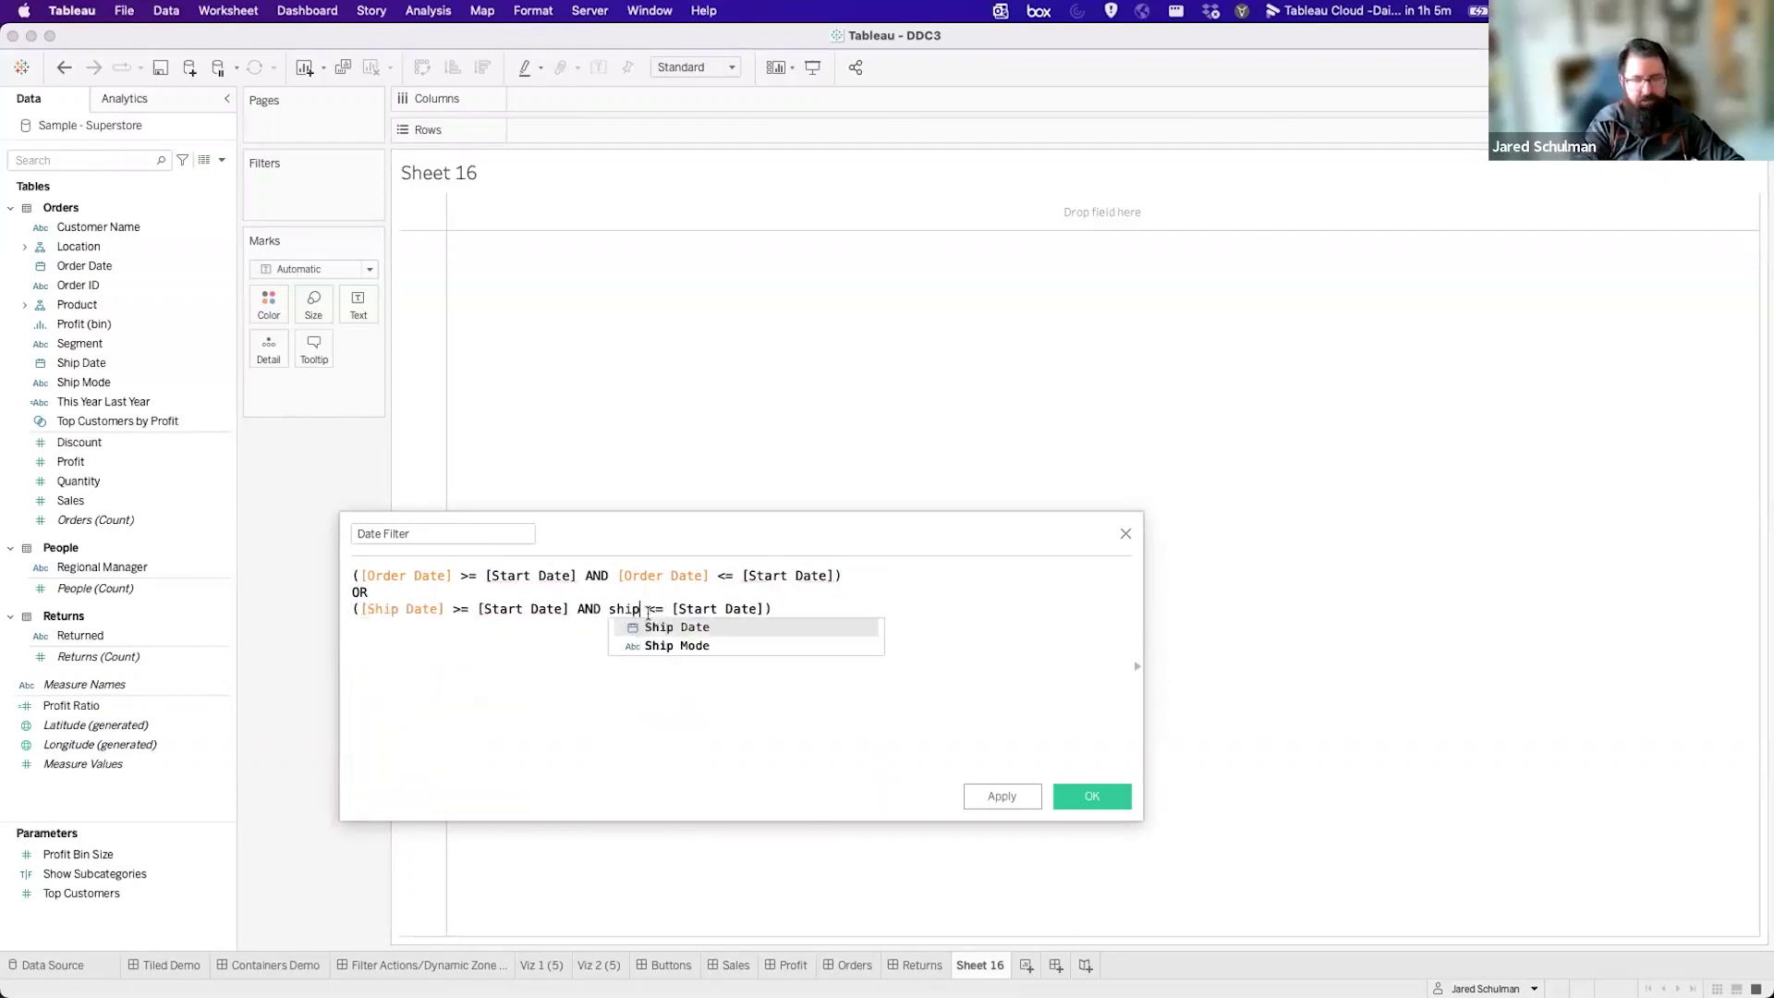
key("Return")
Change the upper limit of both the Order Date and Ship Date conditions to [End Date].
double_click(769, 574)
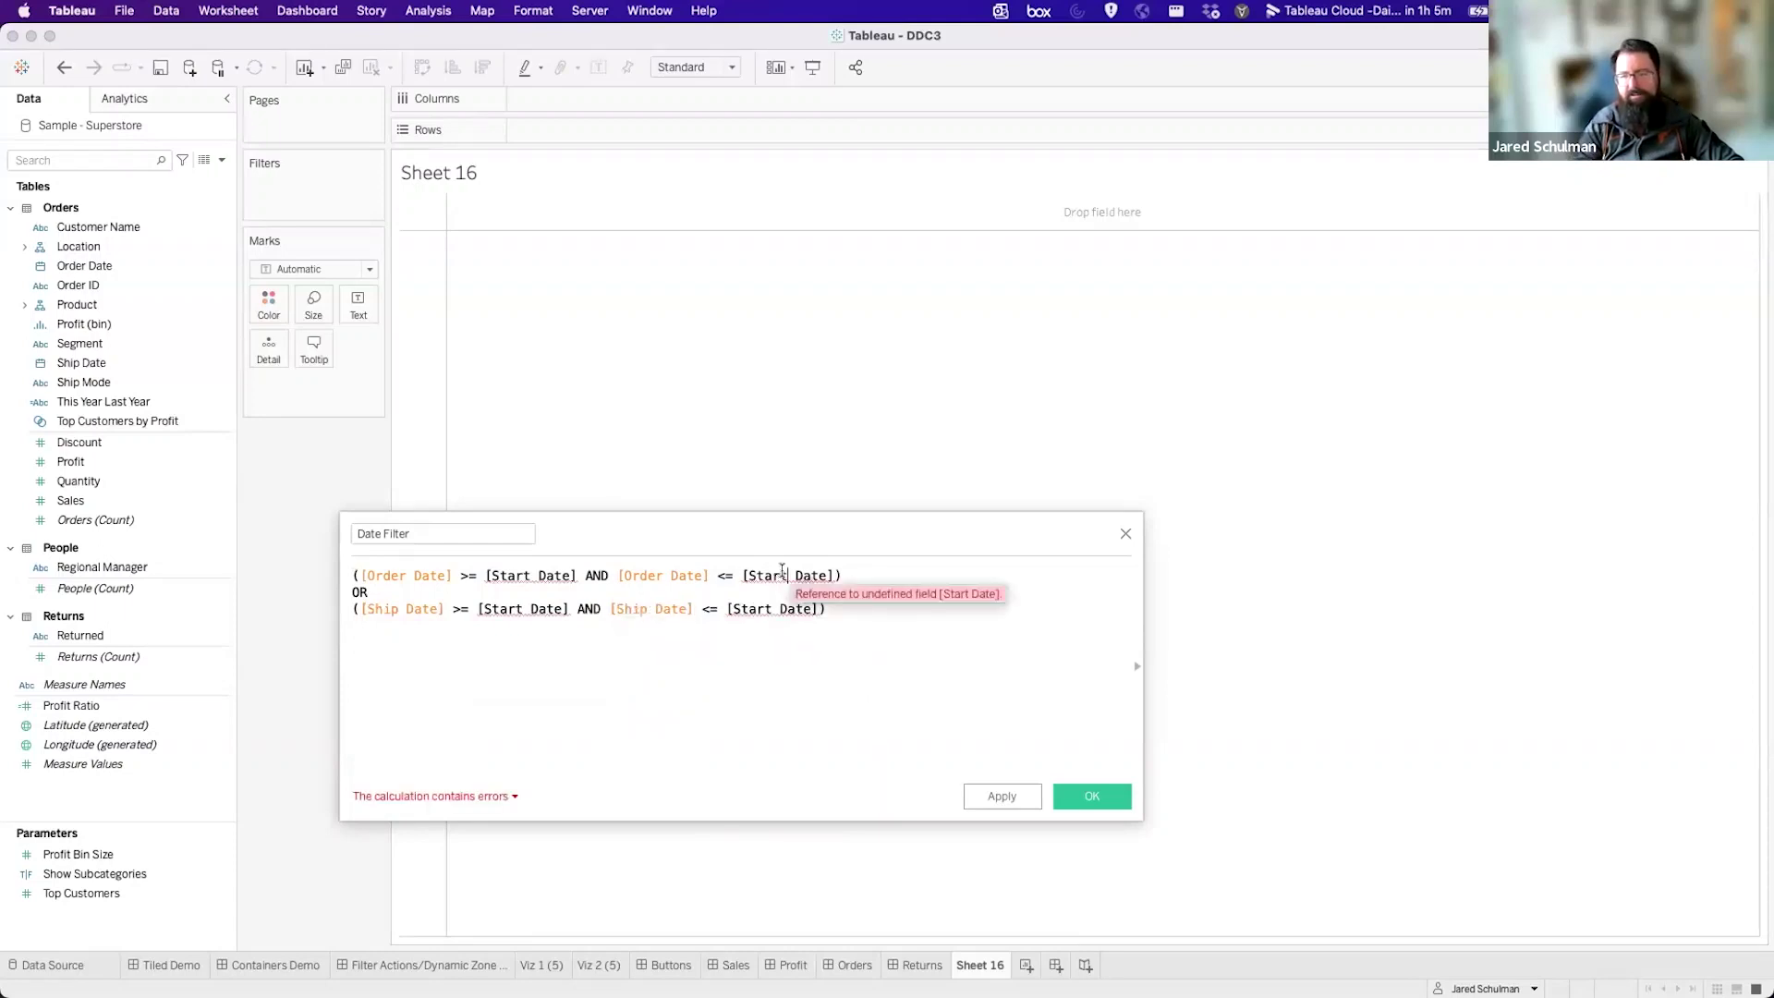
type("end")
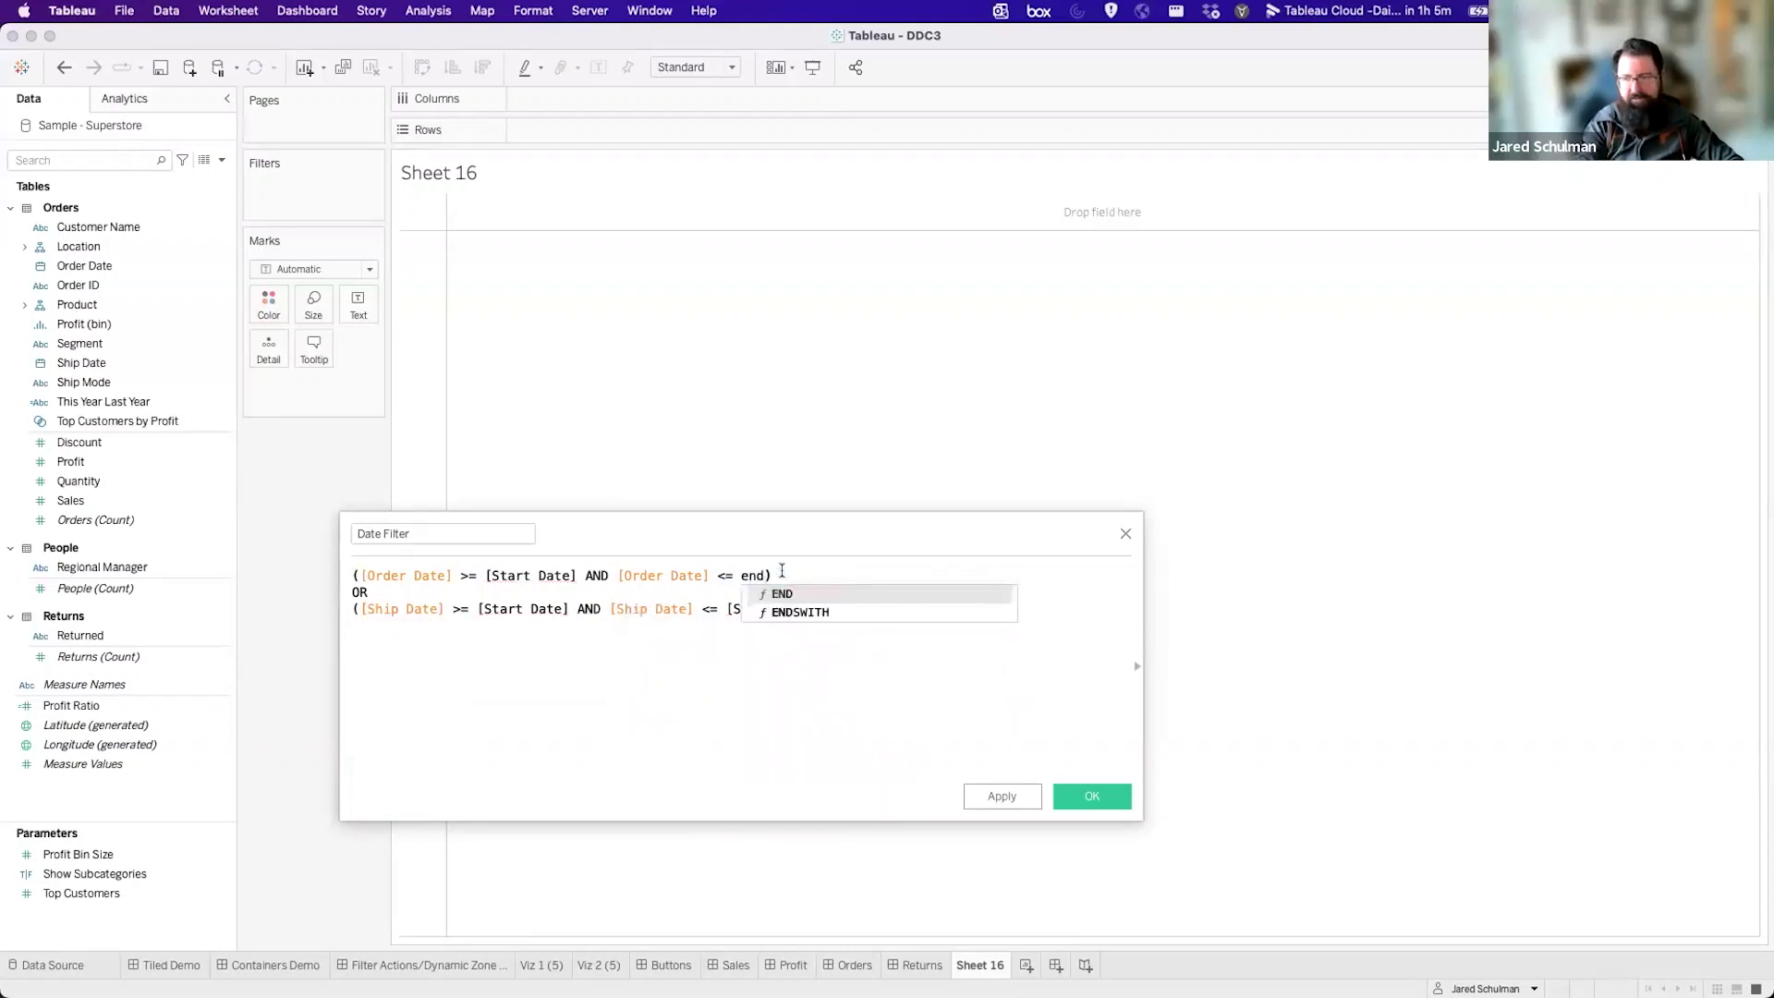
key("BackSpace")
key("BackSpace")
key("BackSpace")
type("[End Date]")
double_click(752, 618)
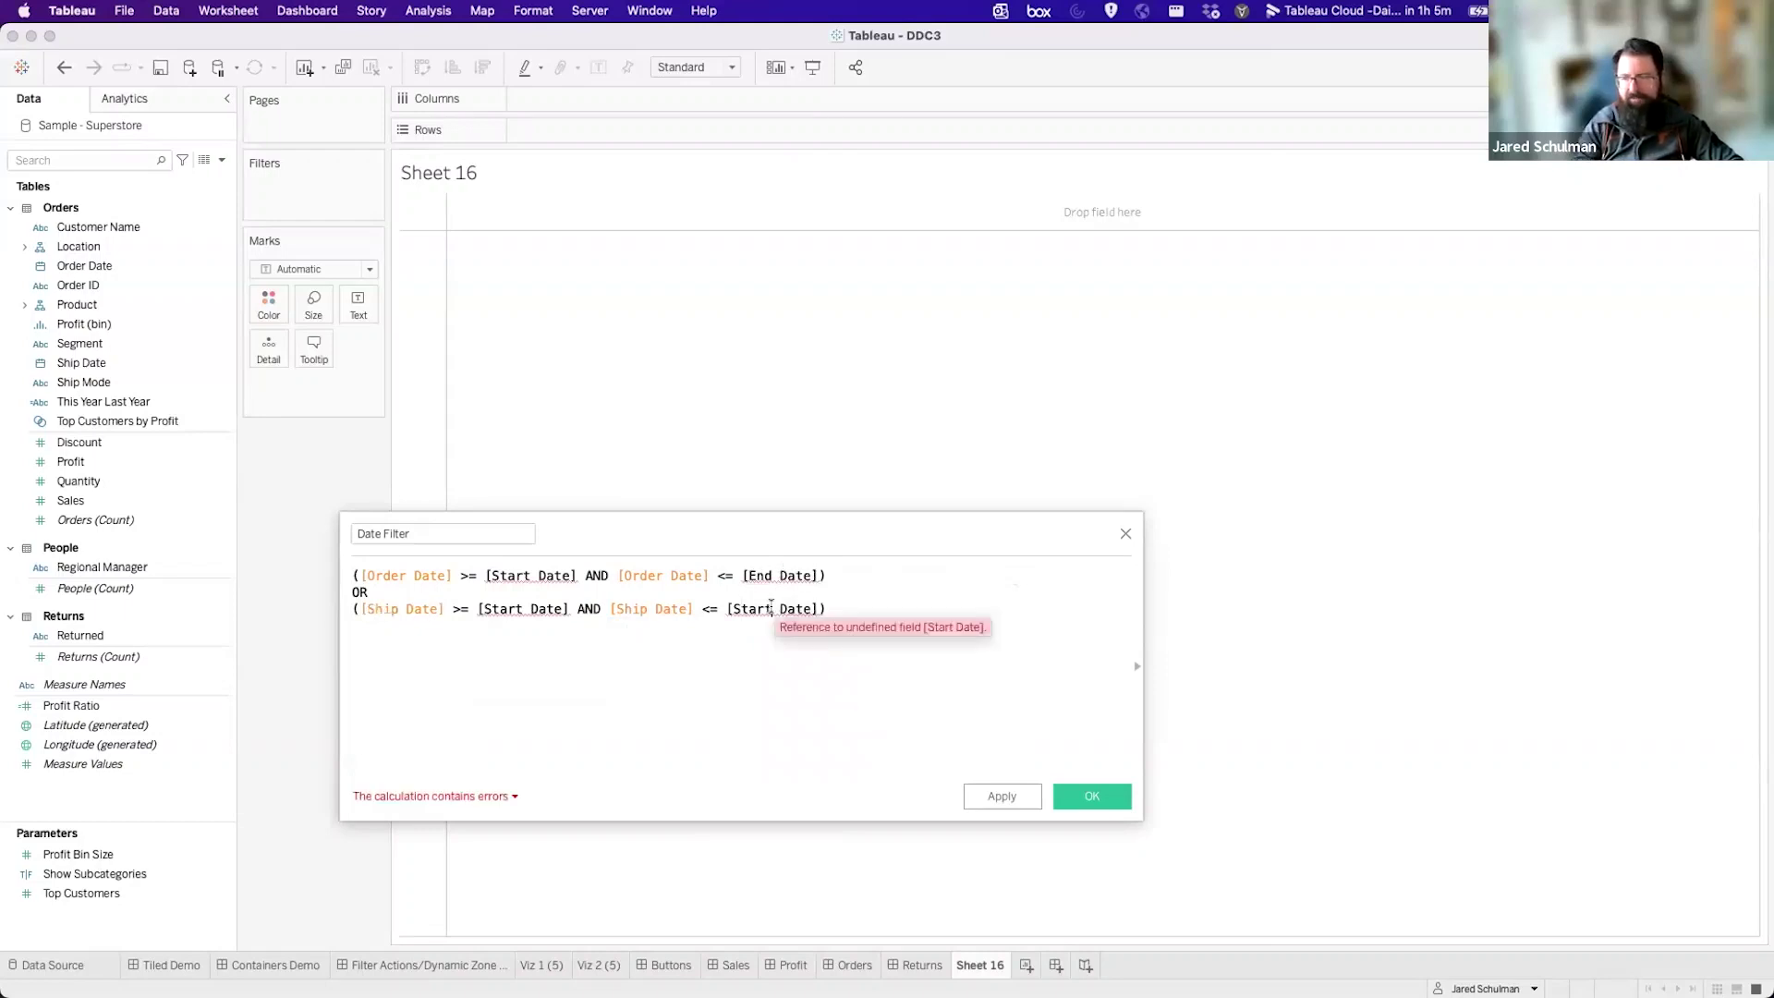
key("BackSpace")
type("End")
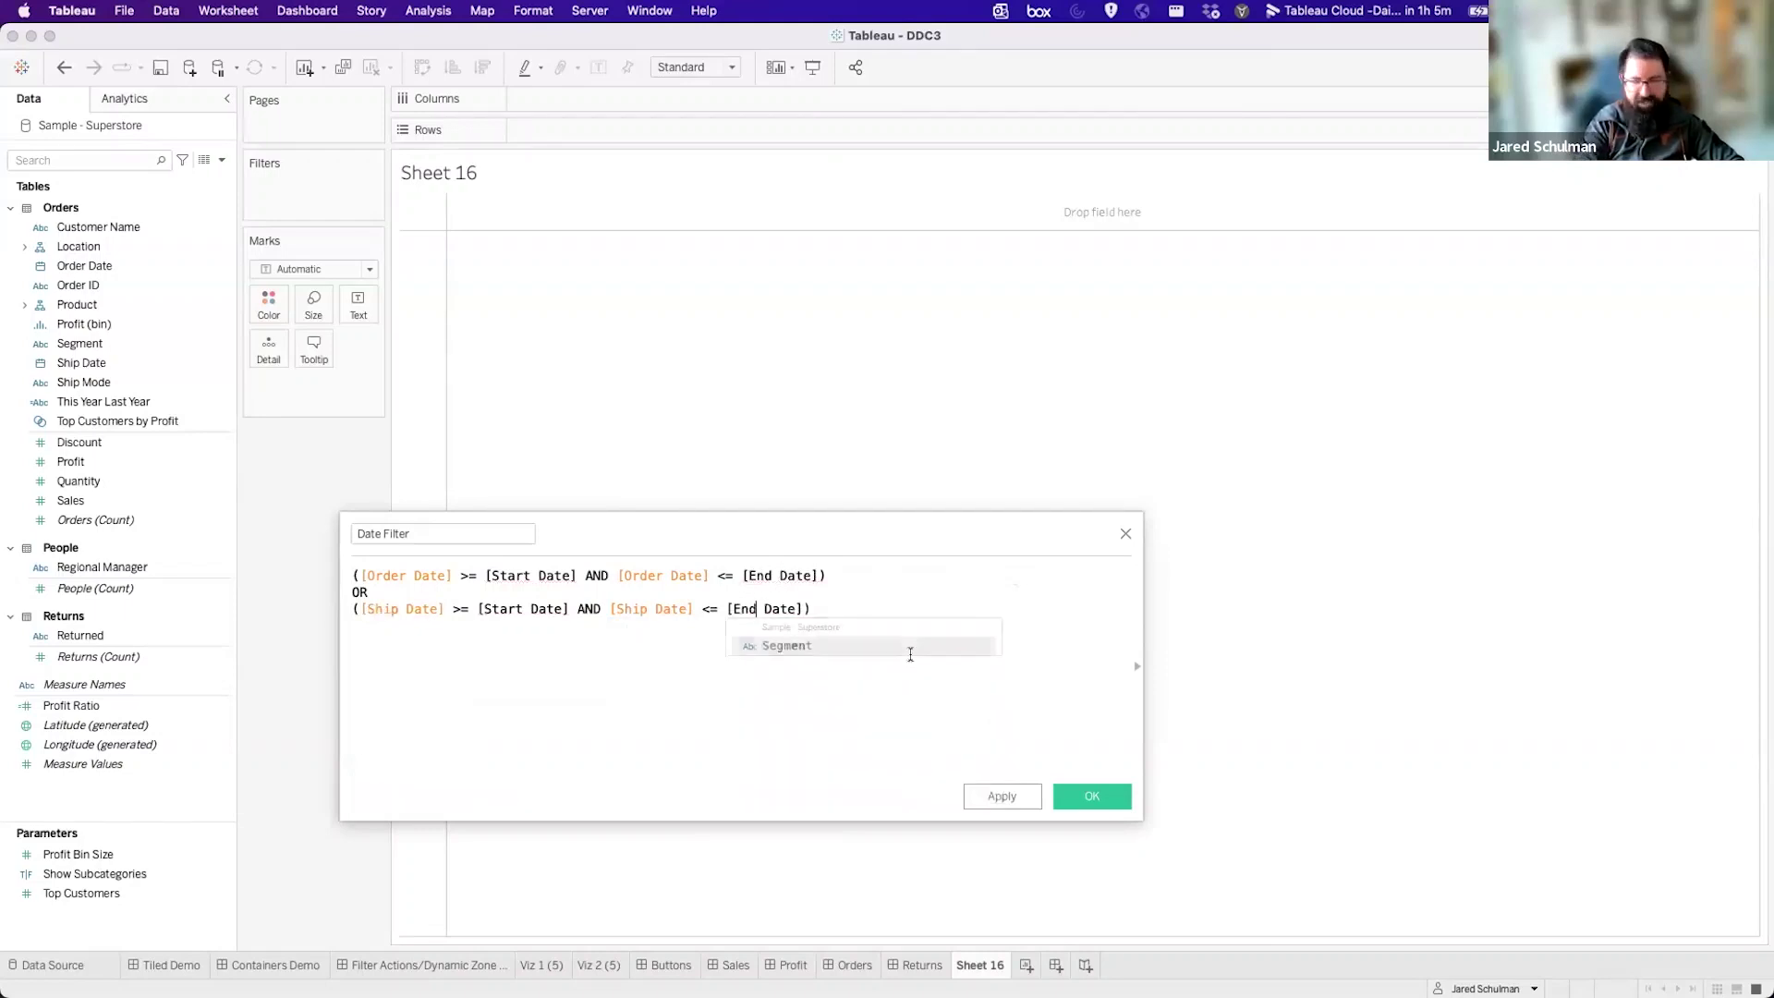
left_click(825, 636)
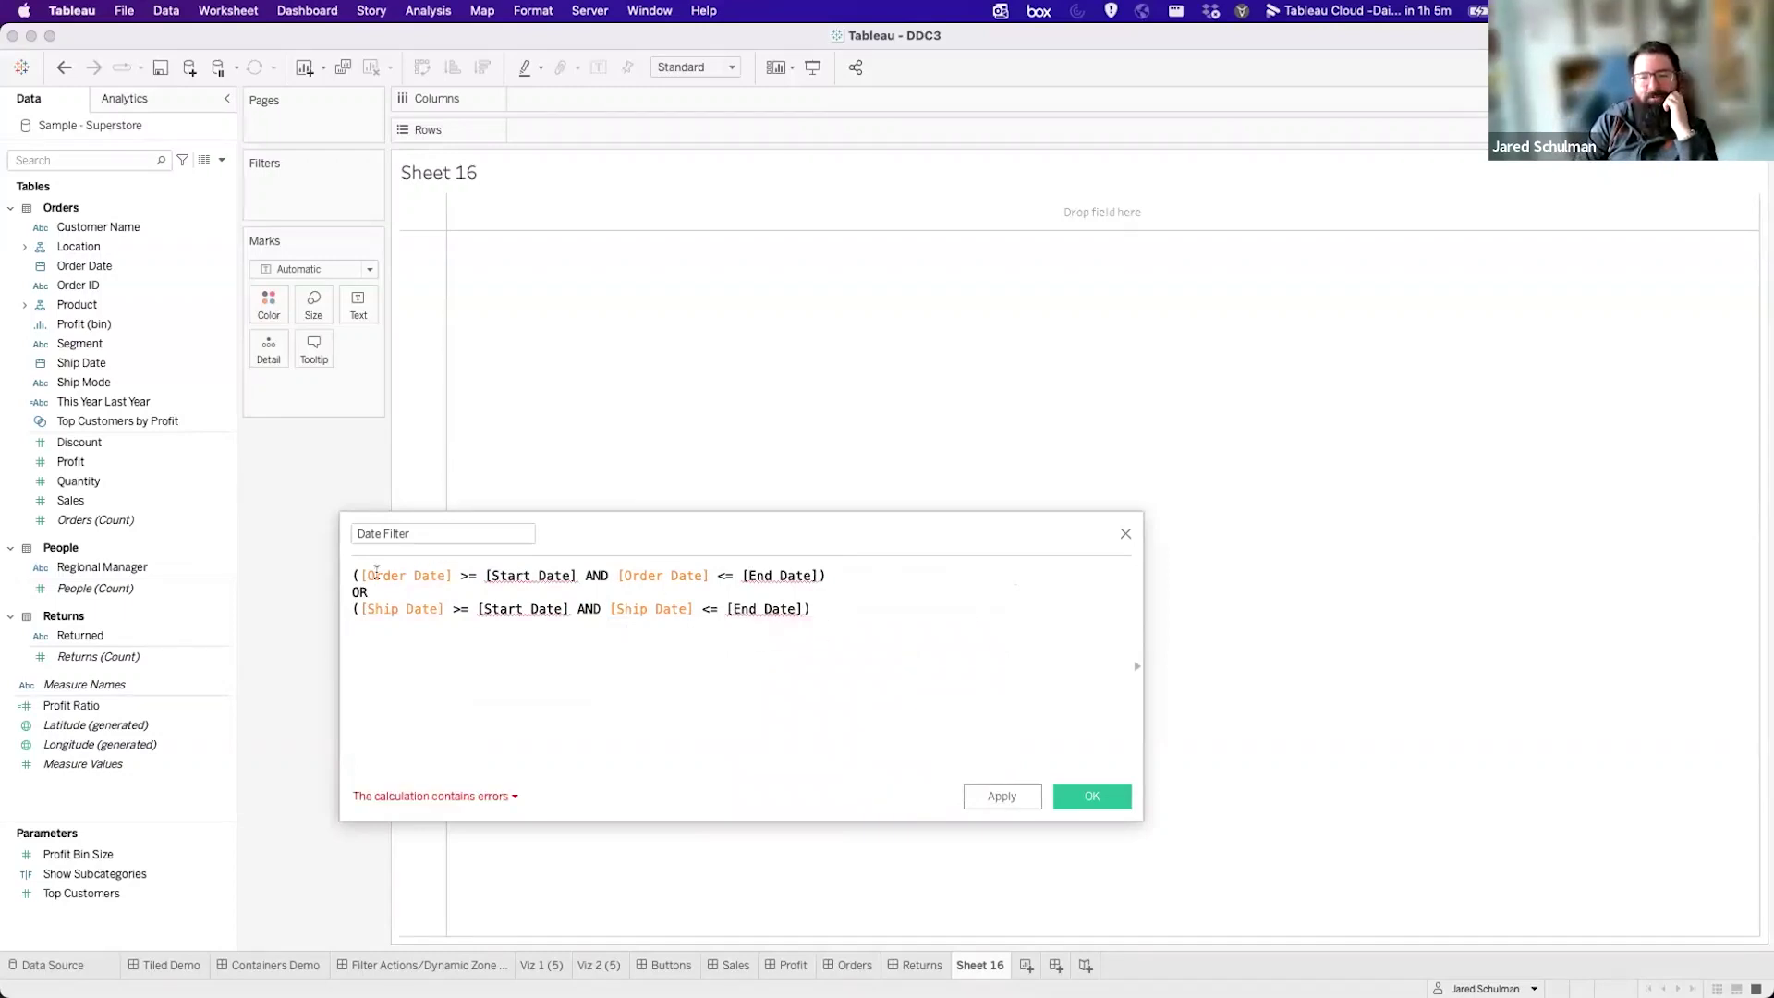
Review the two date conditions of the Date Filter formula and close the calculation without saving it.
left_click(577, 575)
left_click(836, 575)
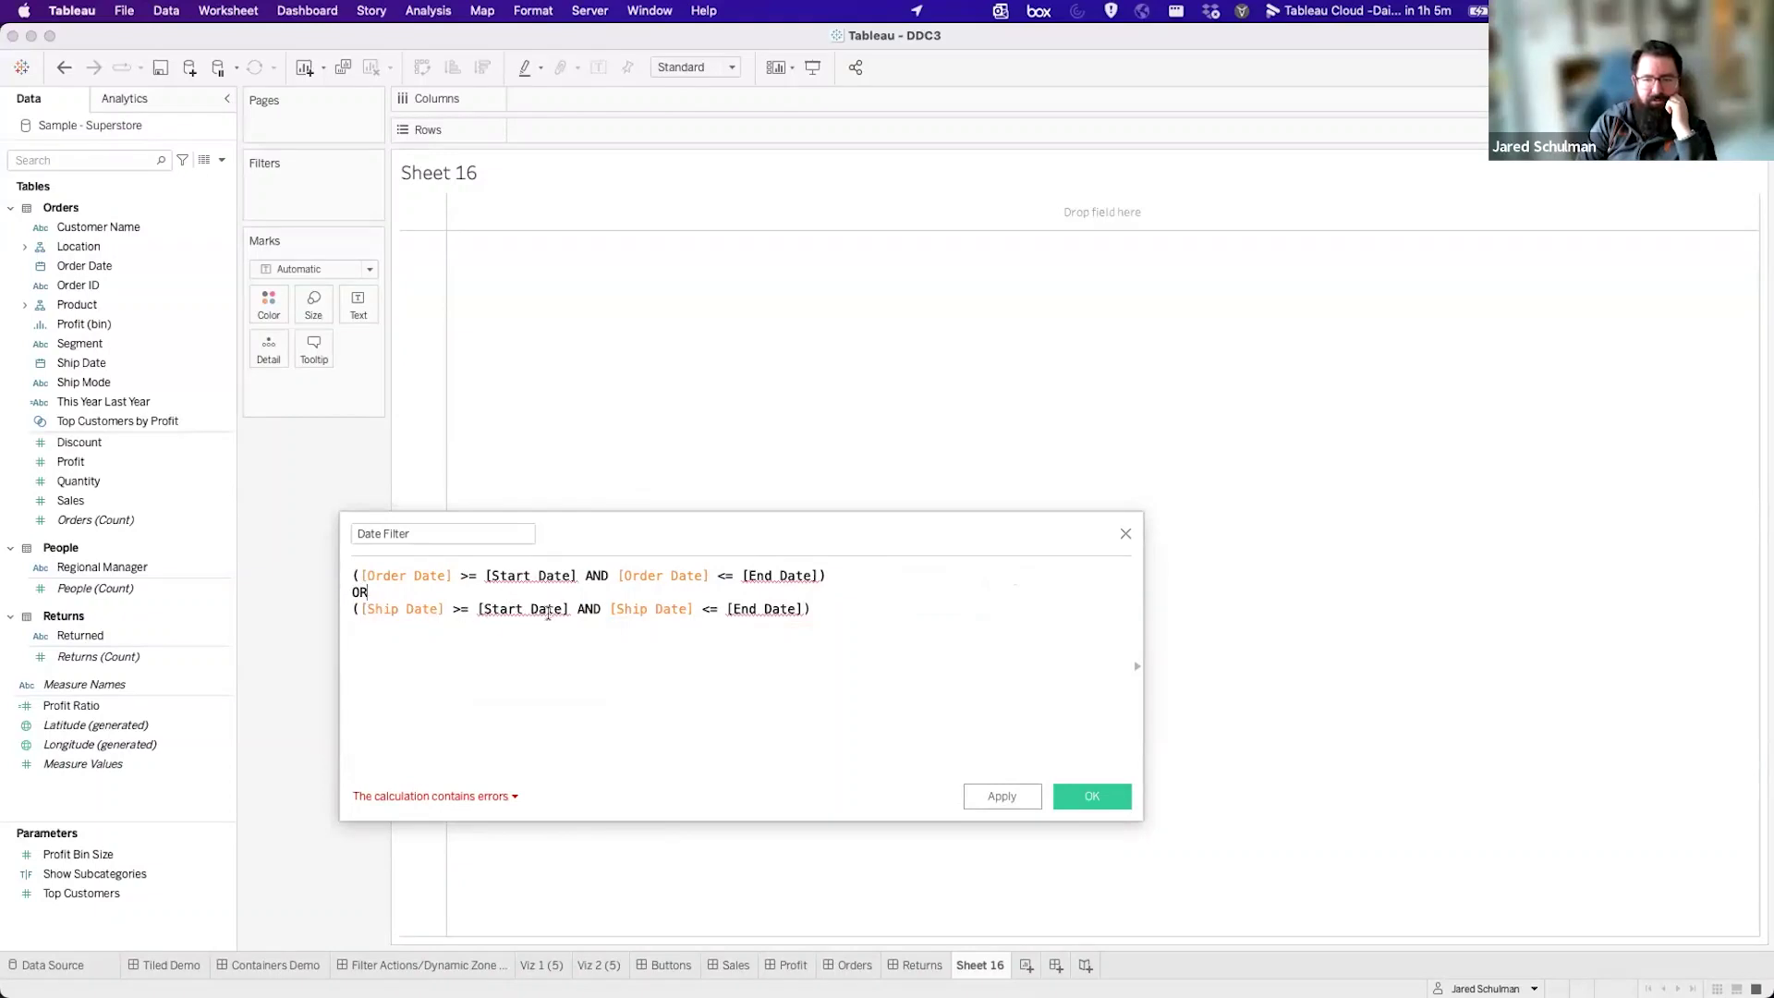
mouse_move(745, 609)
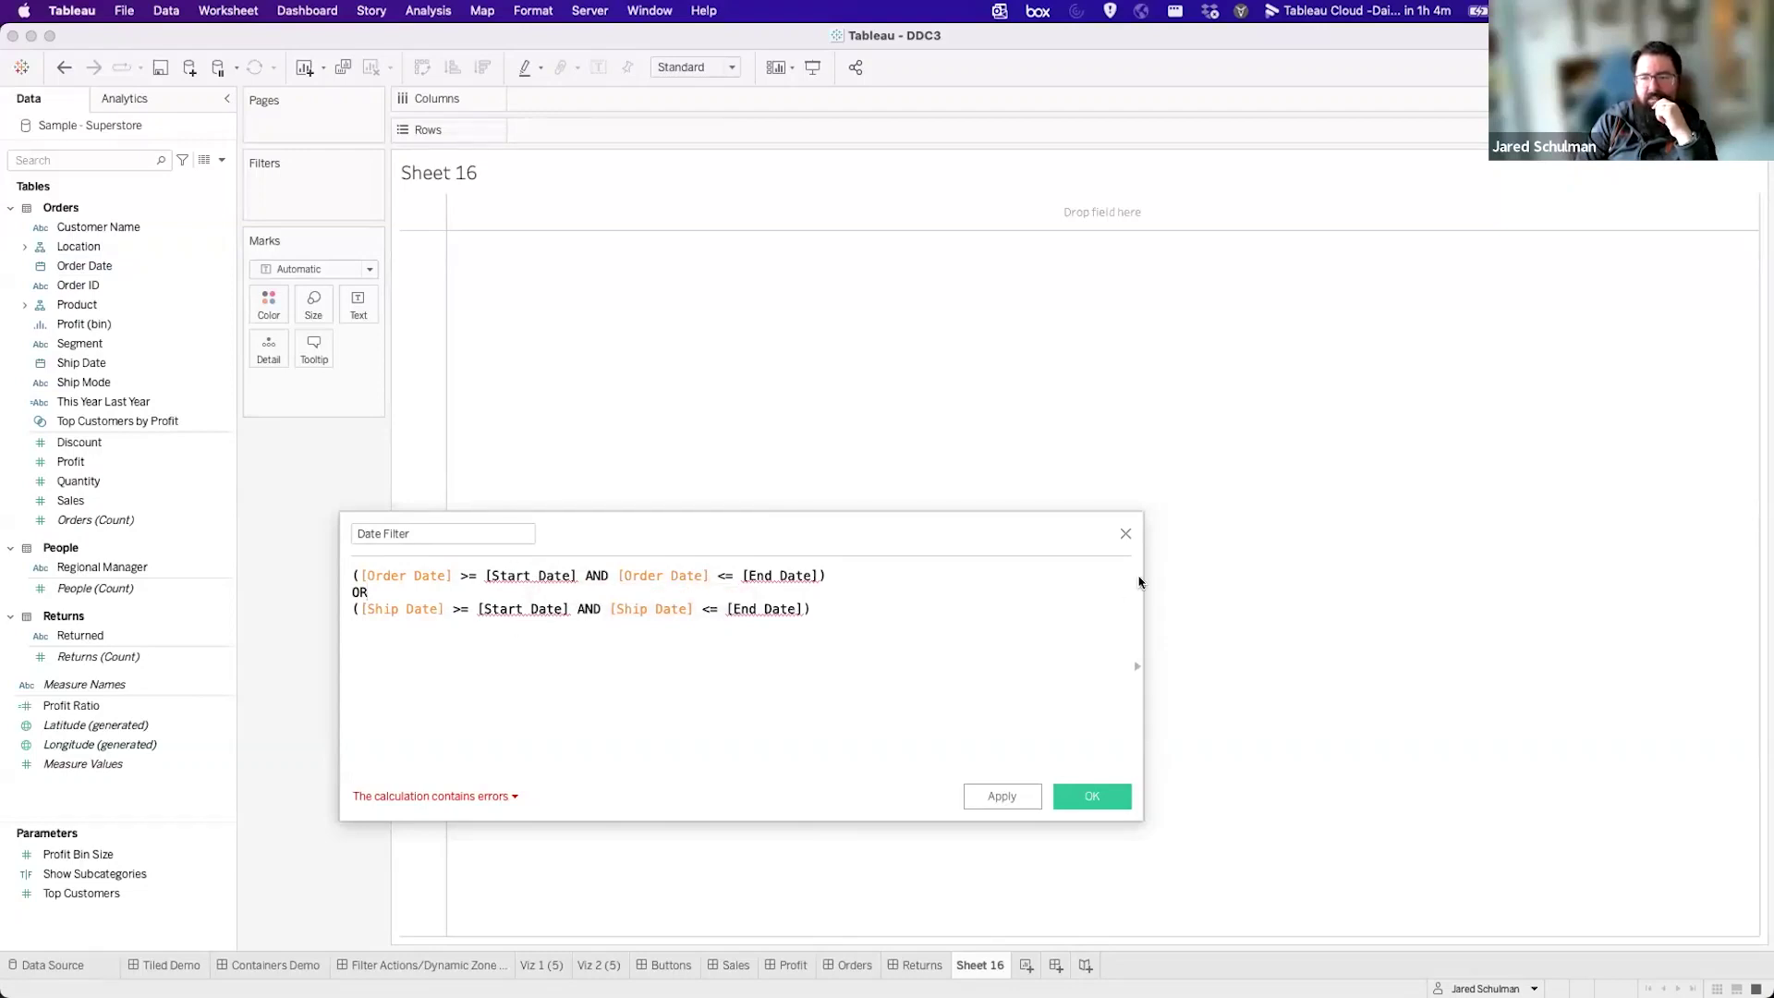
left_click(1126, 536)
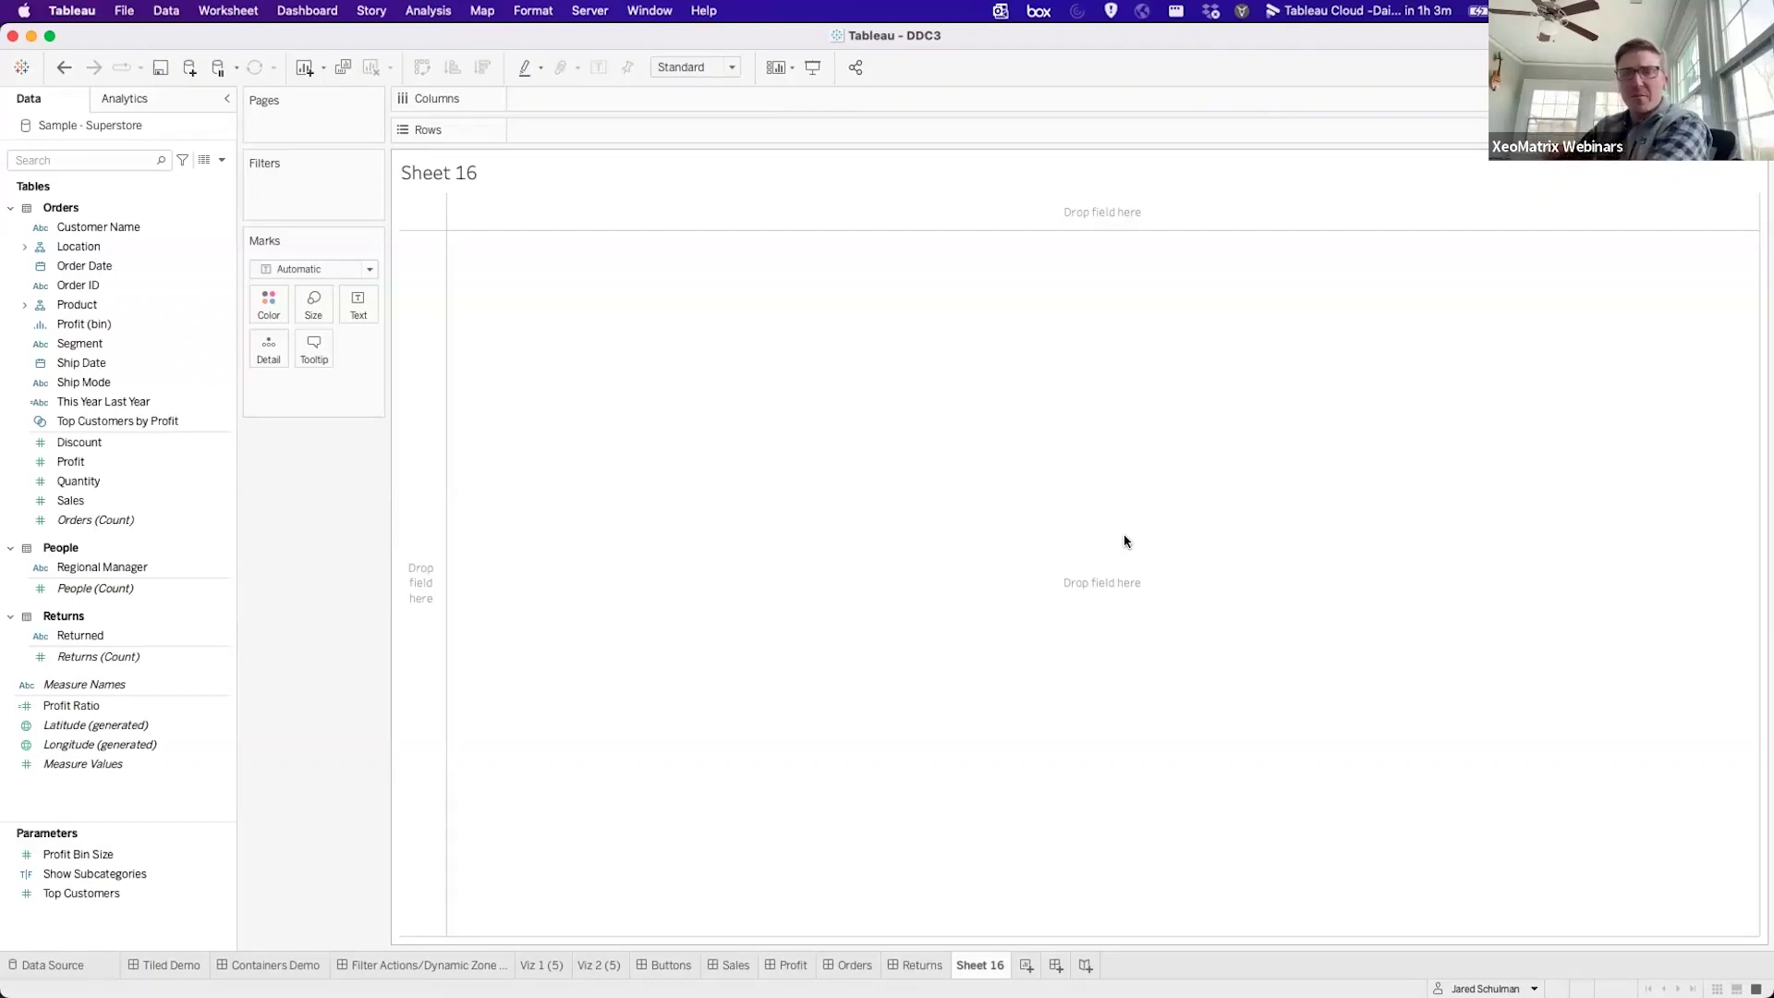
Build a map on Sheet 16 from the State/Province field of the Location hierarchy and color it by Sales.
left_click(142, 343)
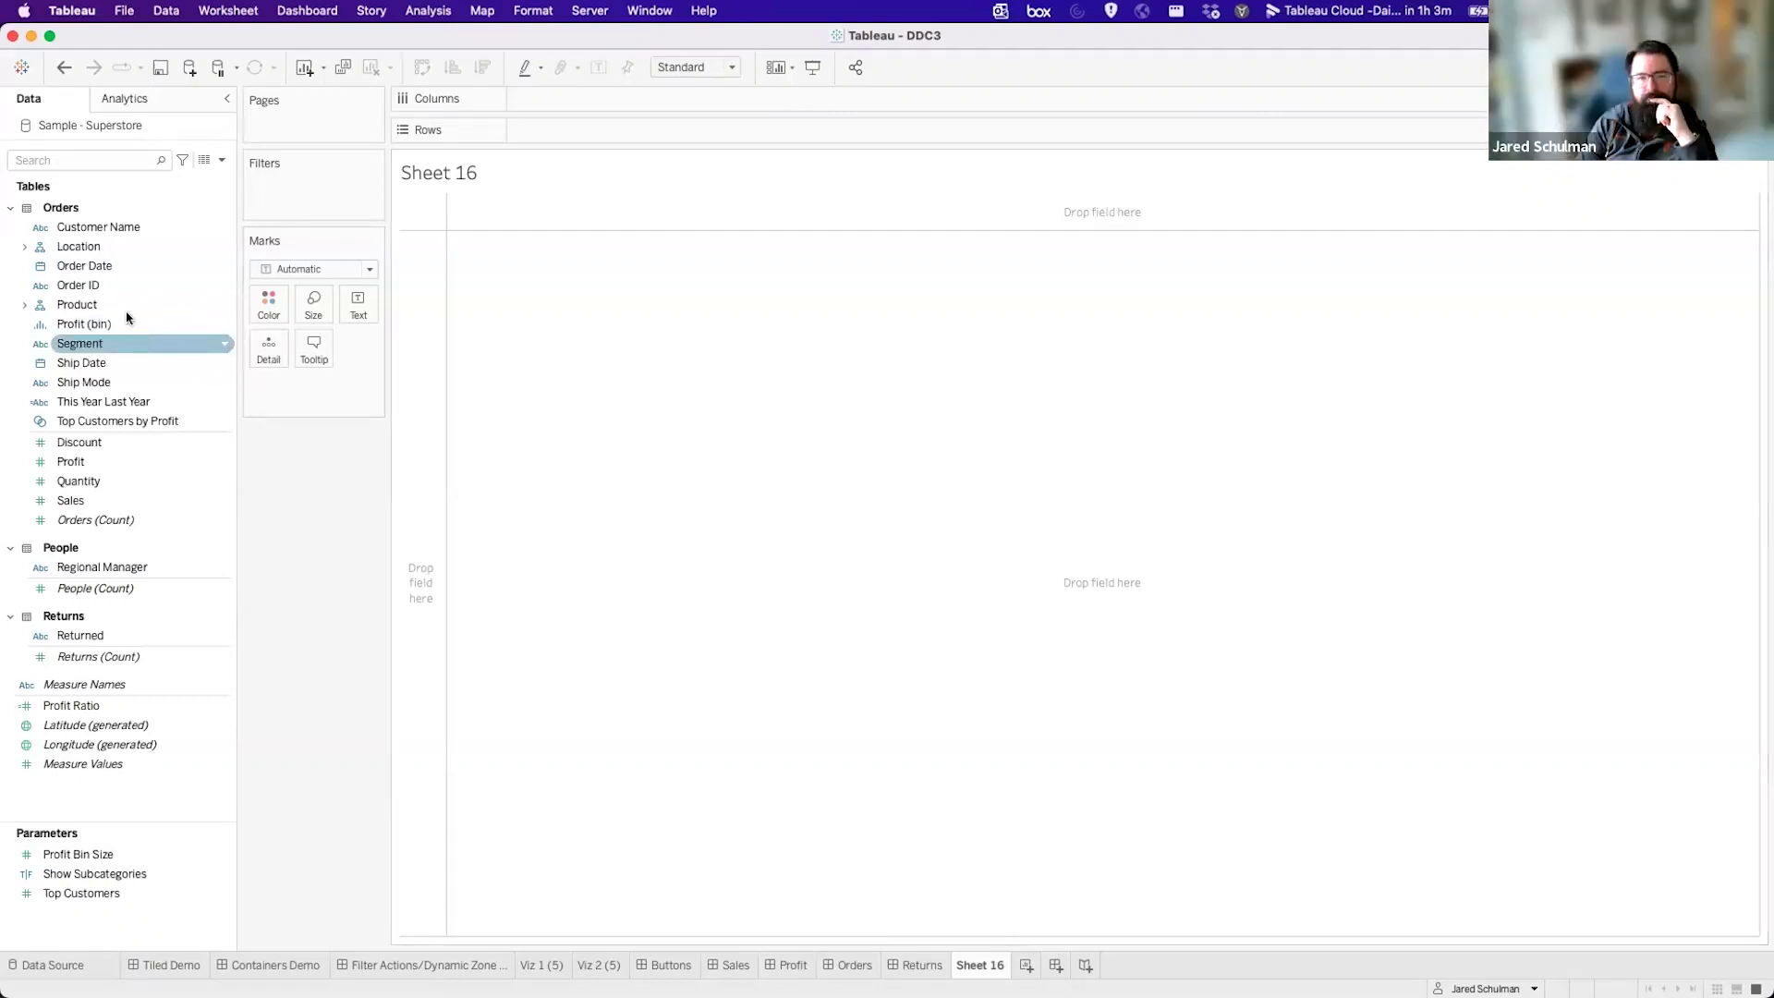
left_click(37, 249)
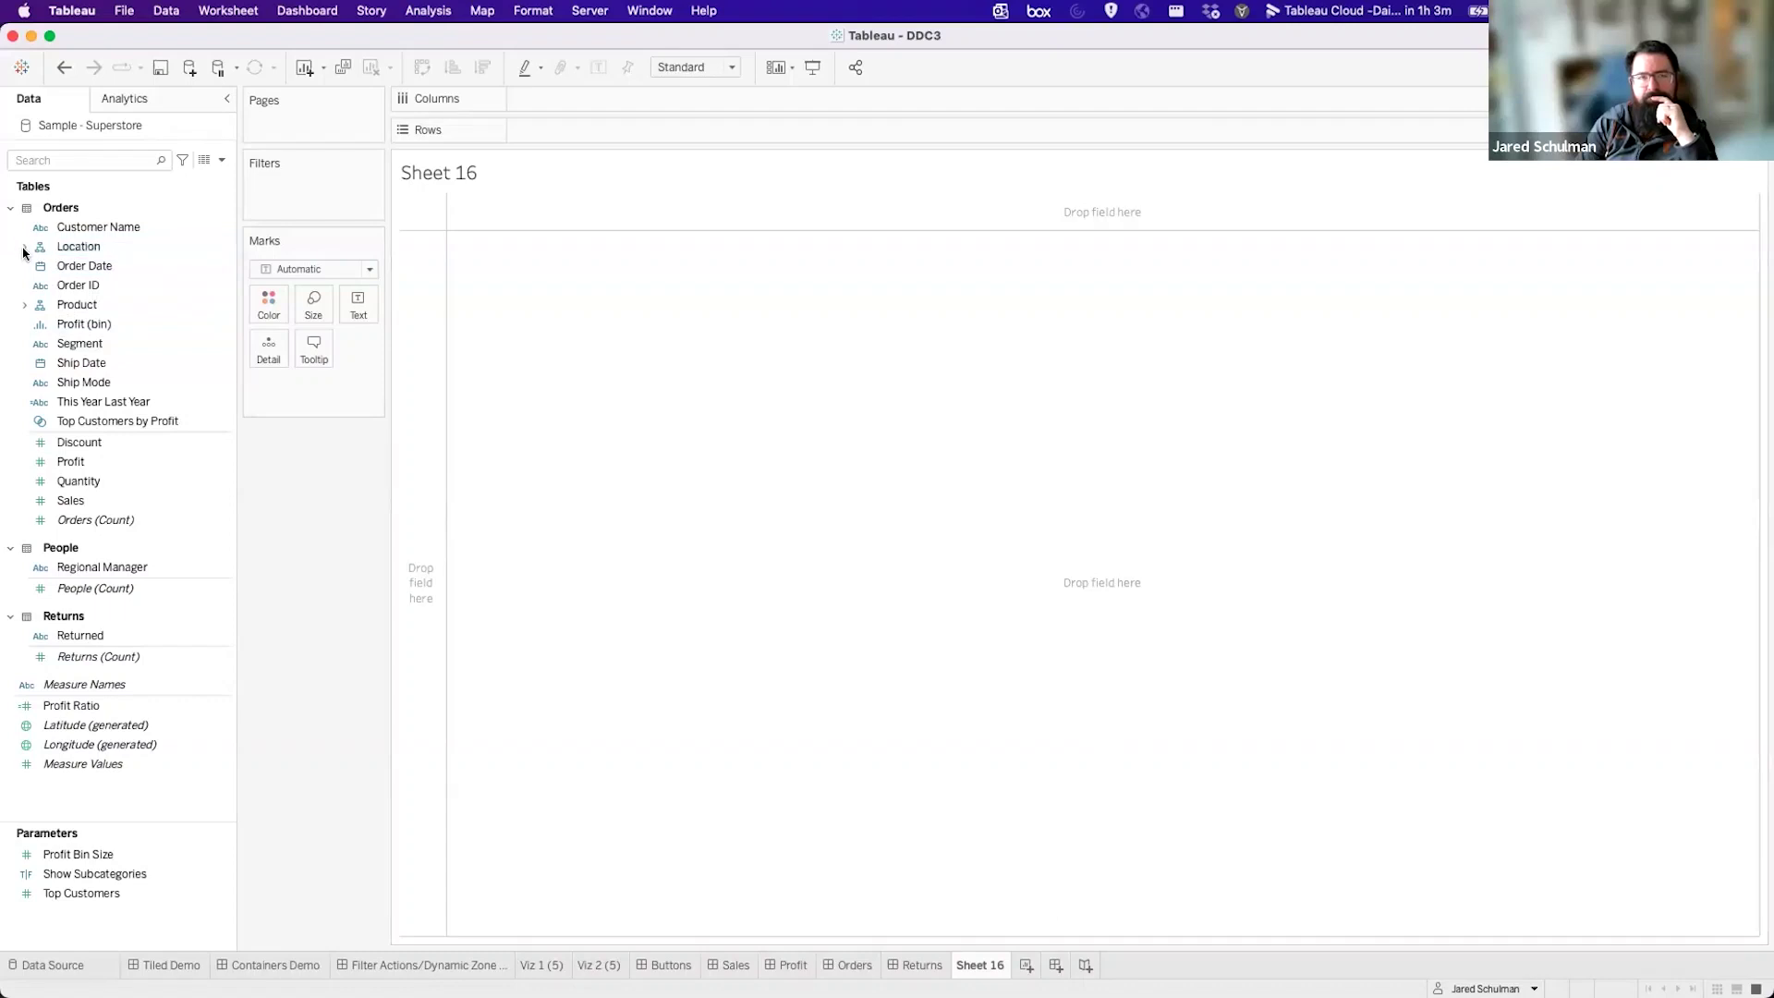
left_click(24, 247)
left_click(96, 301)
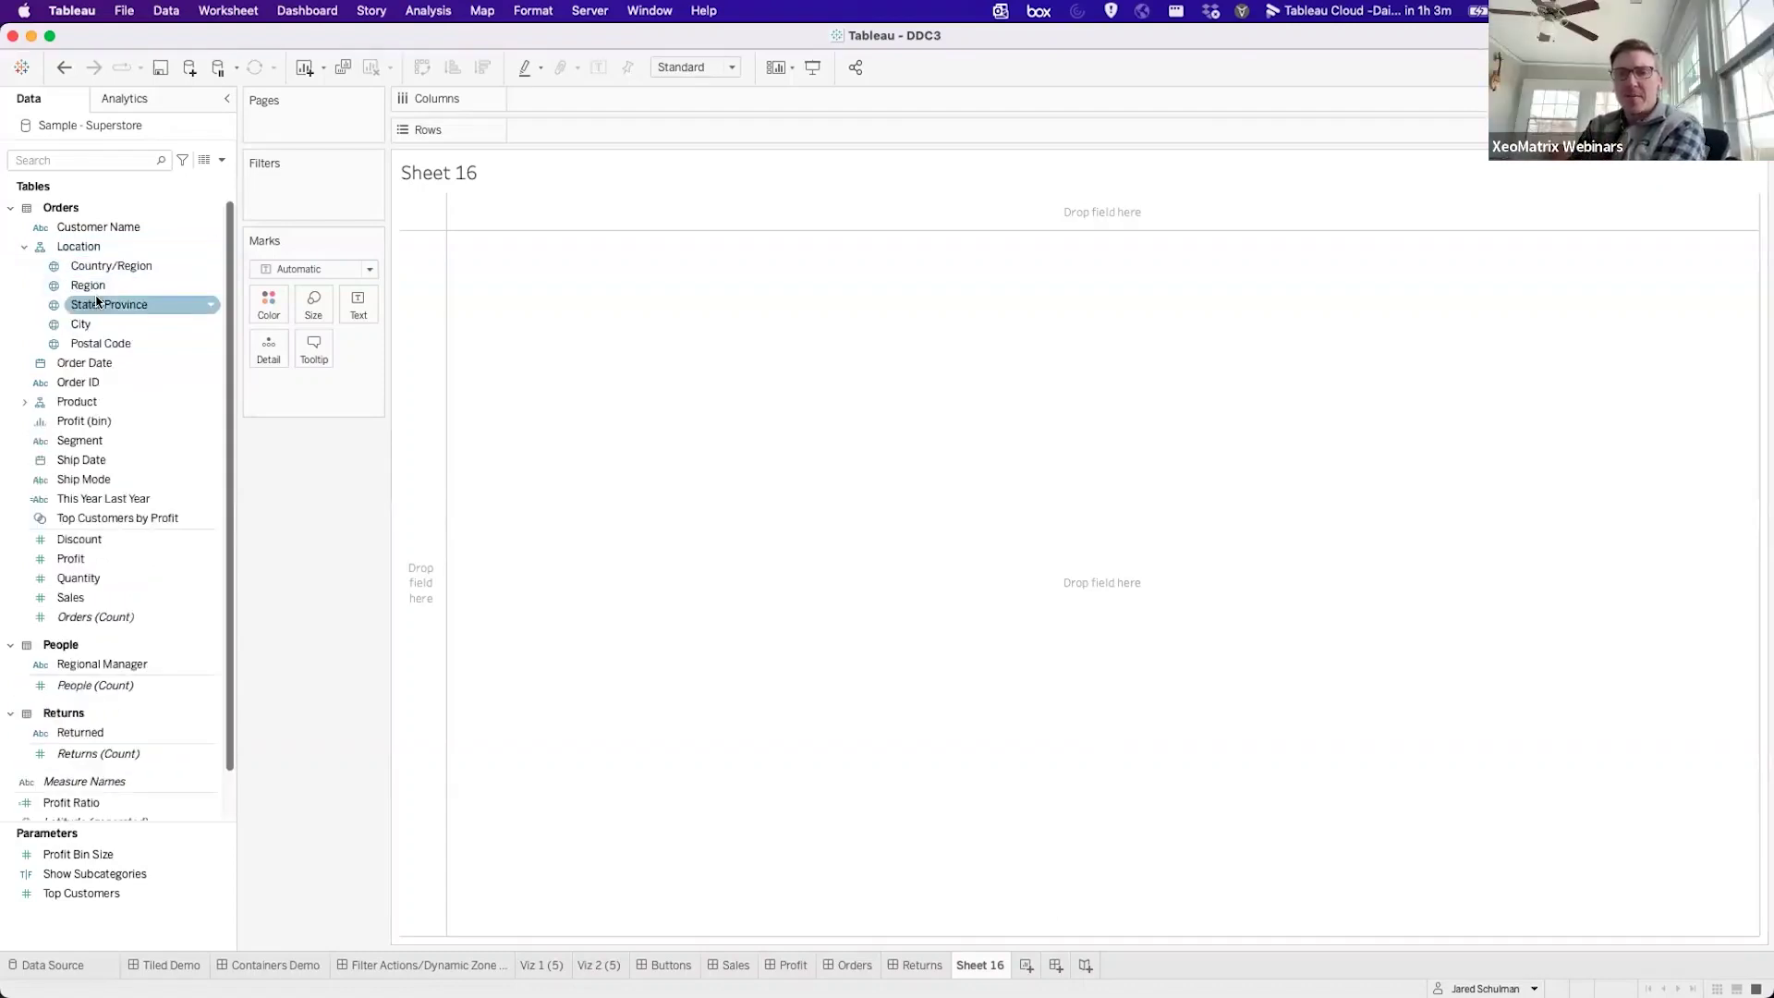
left_click_drag(98, 304, 594, 476)
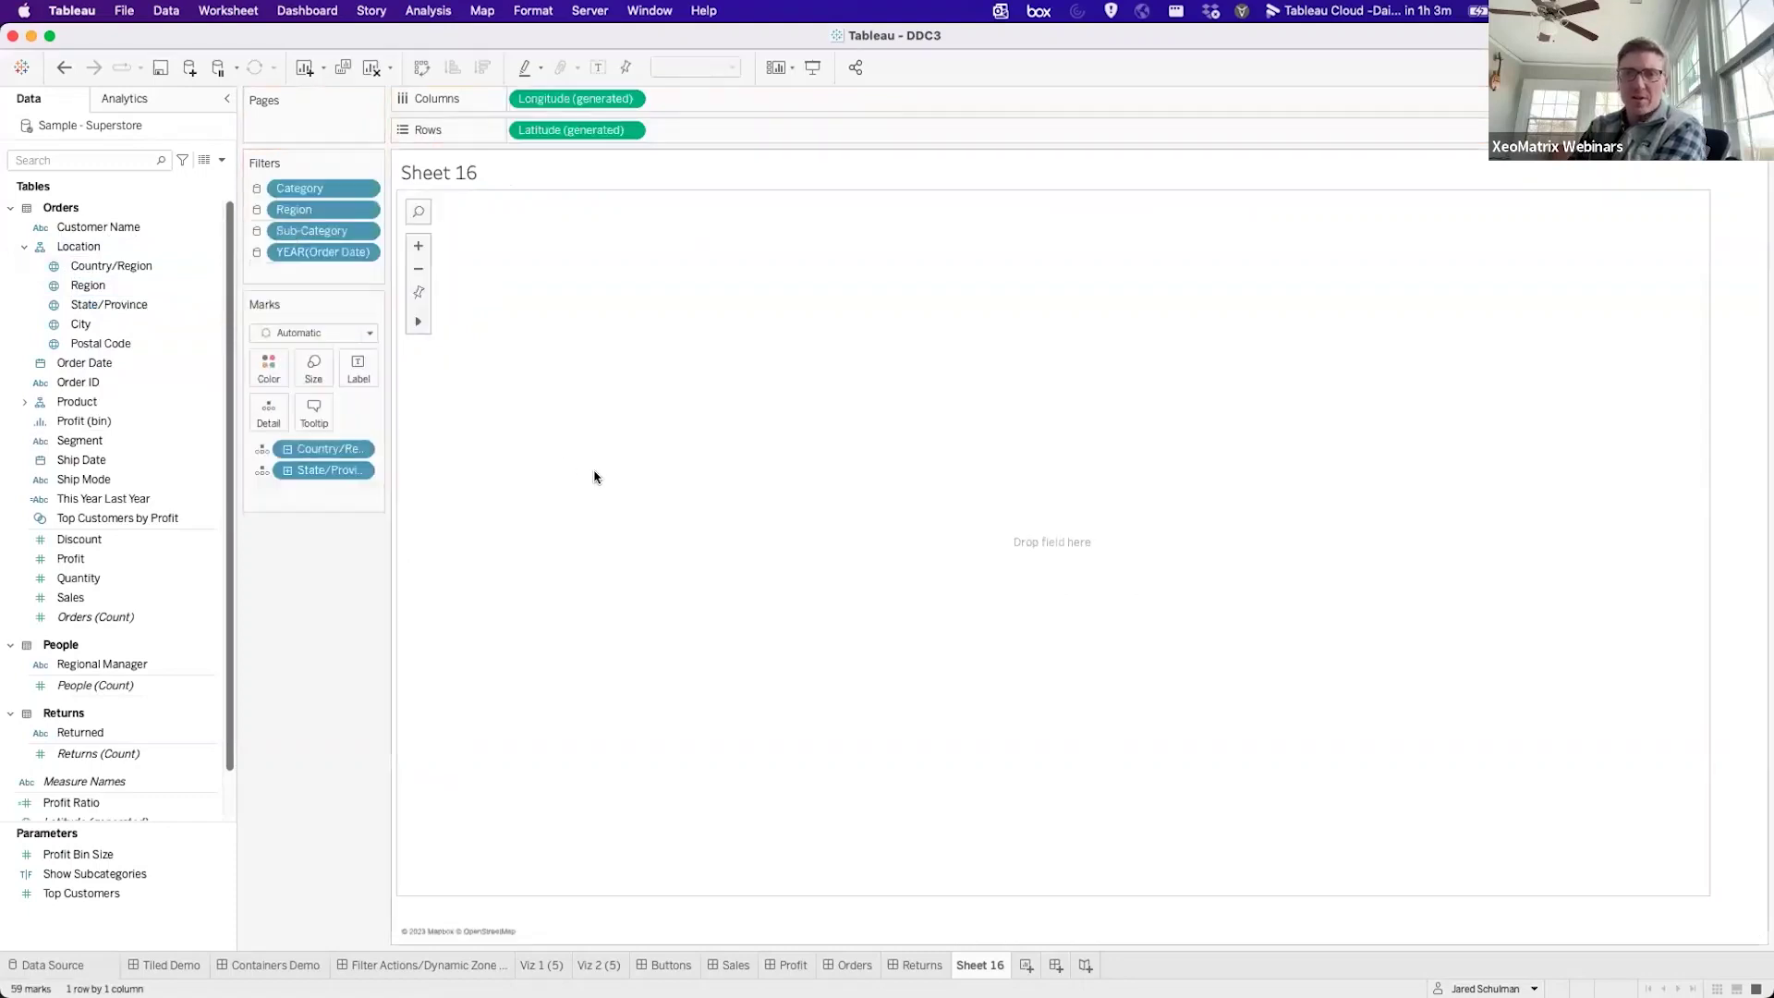
left_click(116, 594)
mouse_move(116, 594)
left_mouse_down()
mouse_move(453, 288)
mouse_move(314, 393)
mouse_move(274, 373)
left_mouse_up()
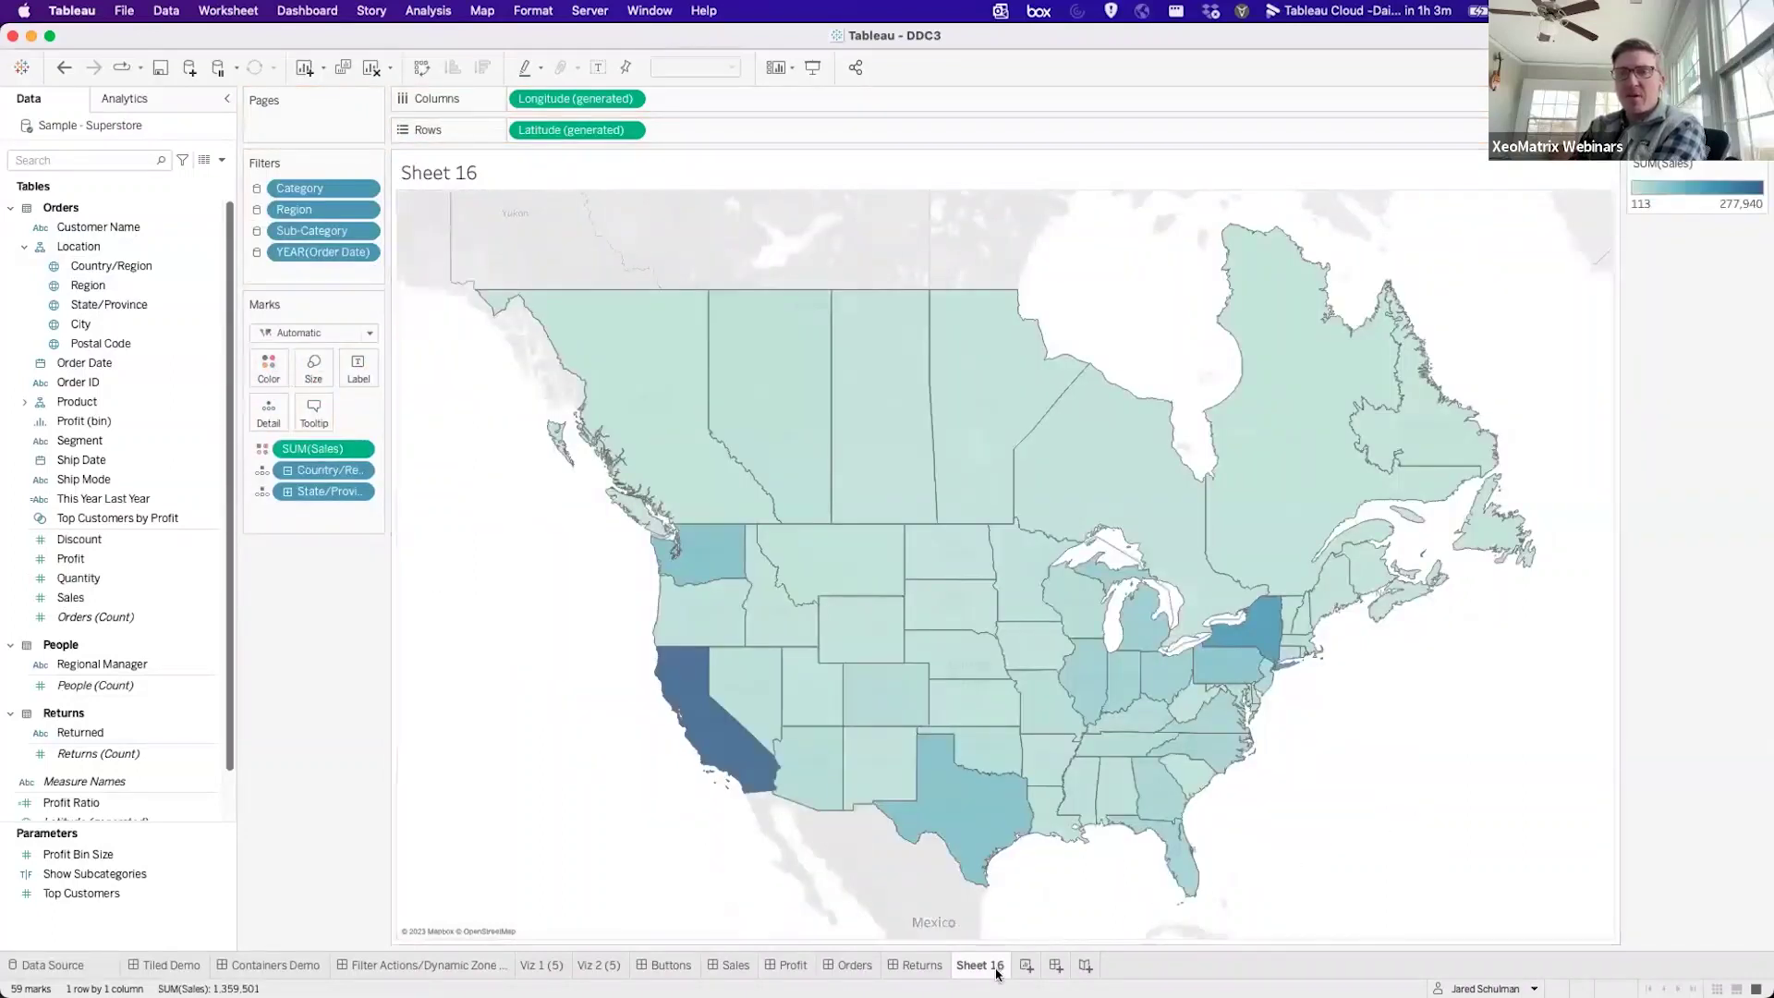
On the Filter Actions/Dynamic Zone Visibility dashboard, clear the Sales YoY selection and filter by its November and December marks.
mouse_move(997, 974)
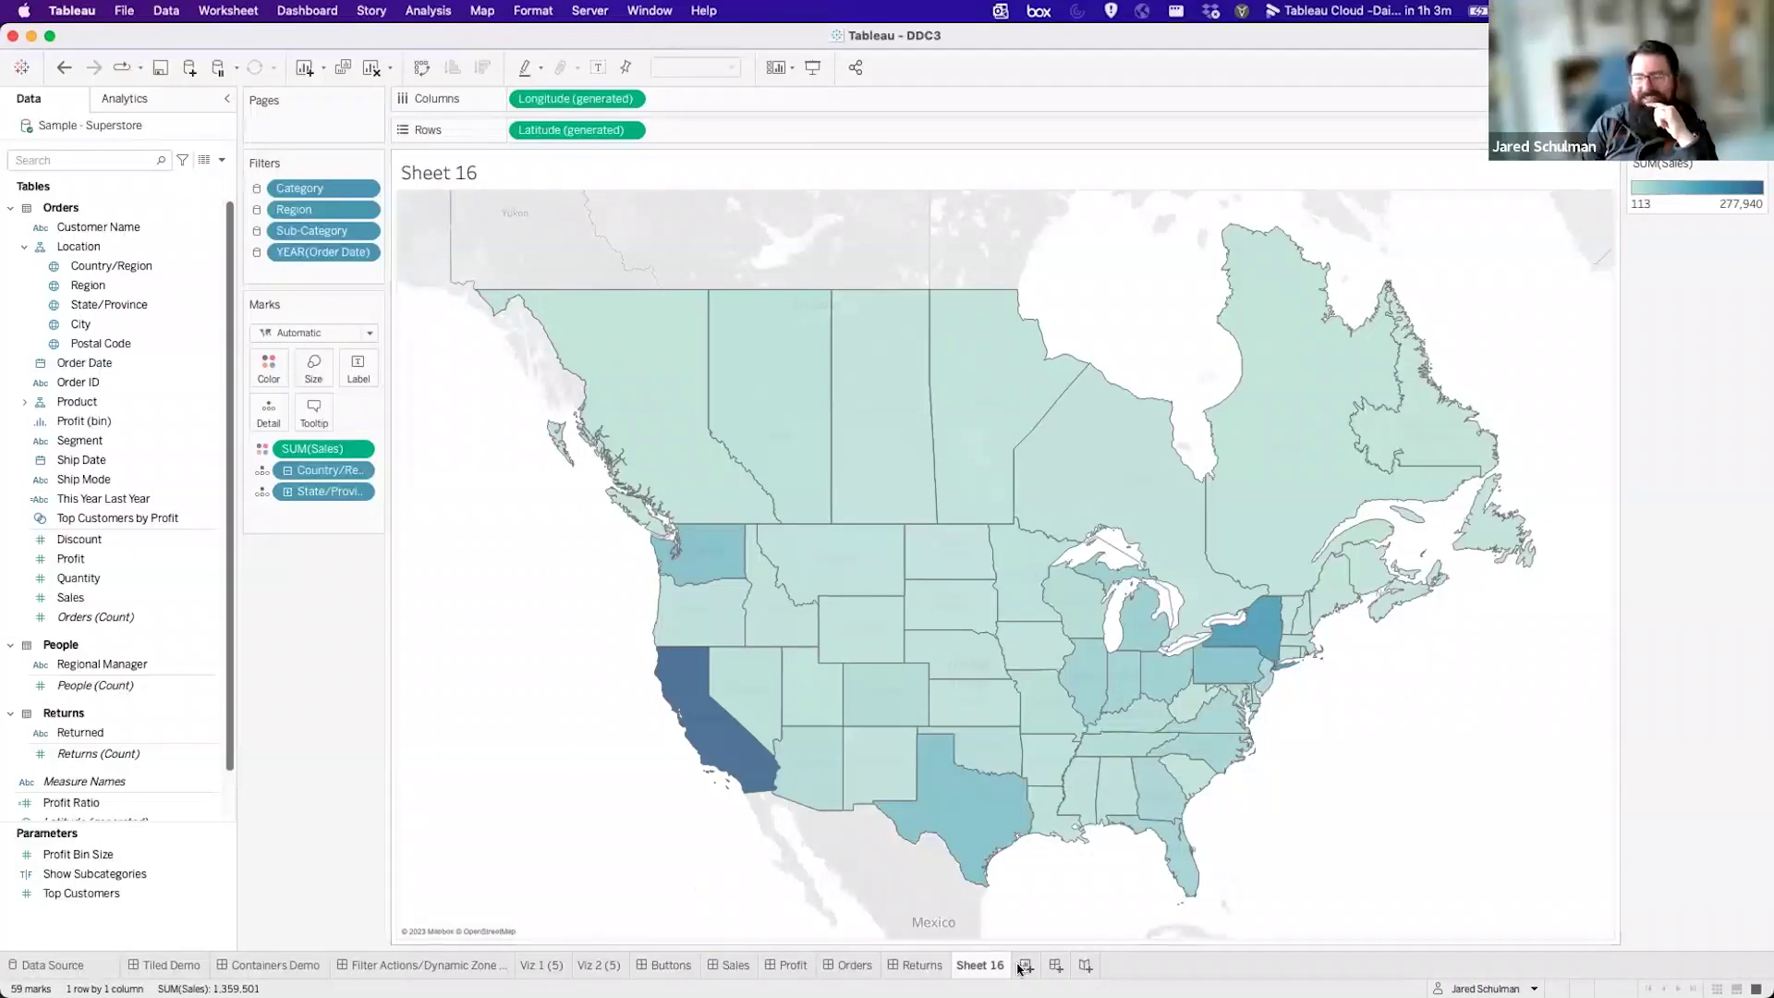
left_click(423, 964)
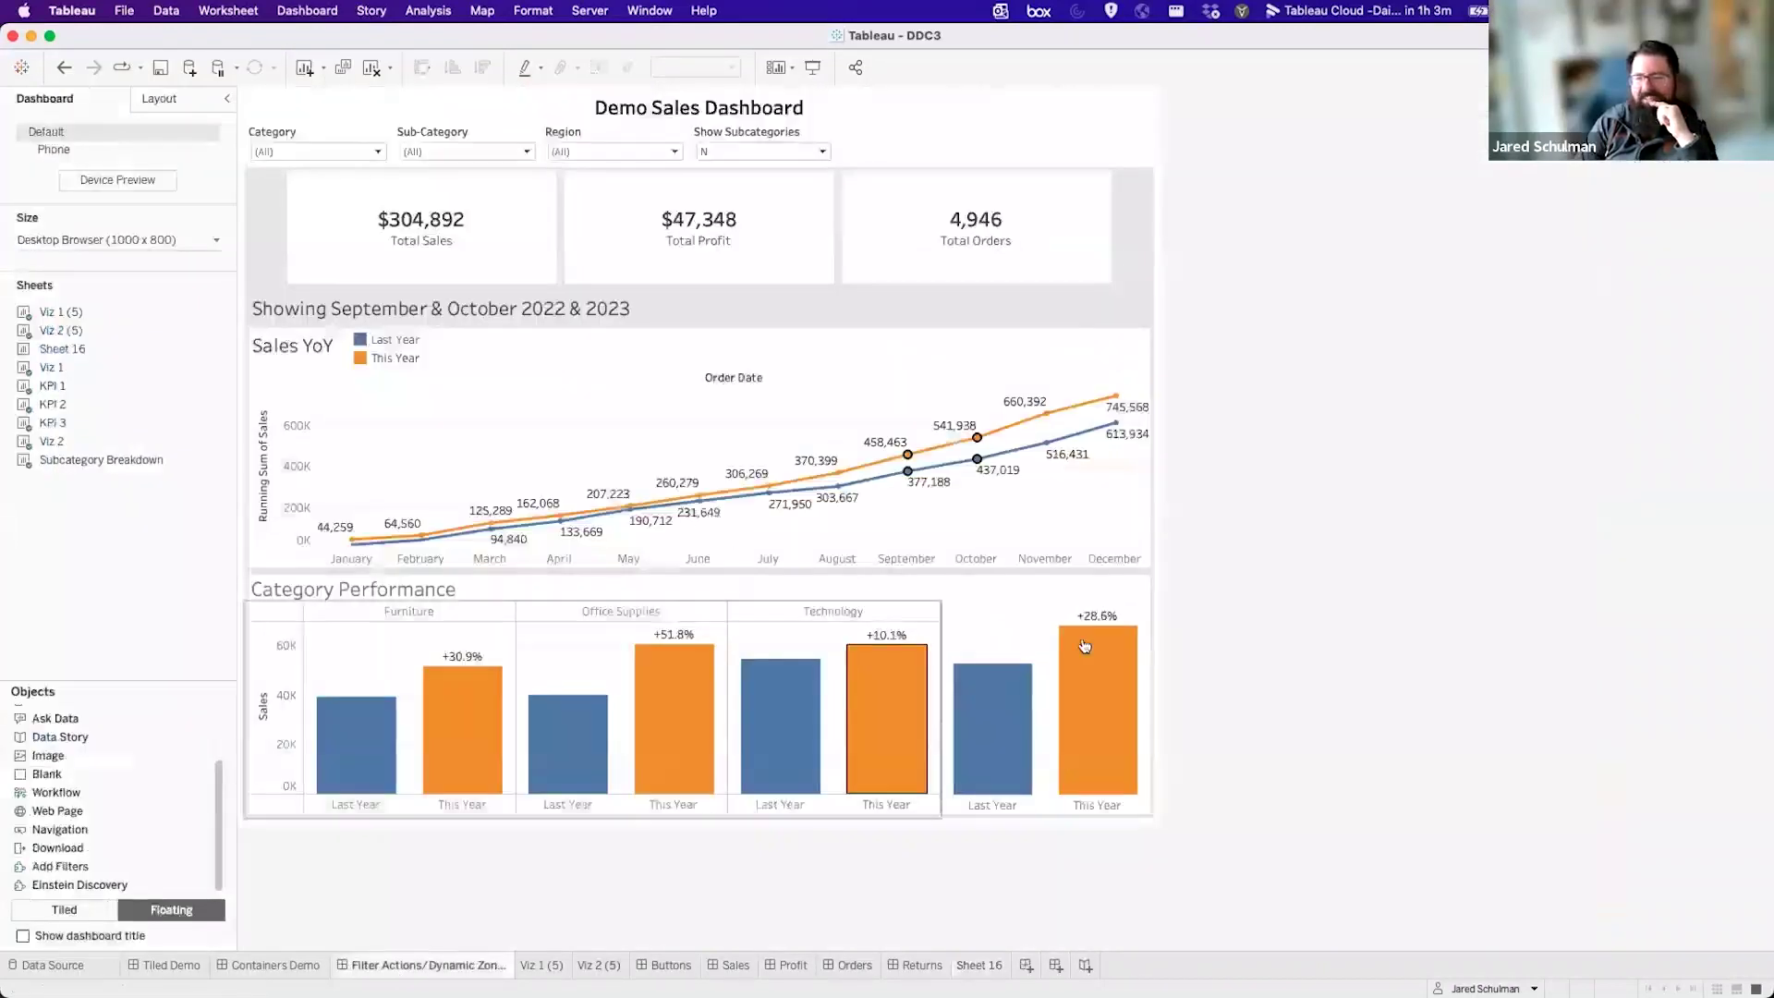
left_click(1037, 499)
left_click(996, 510)
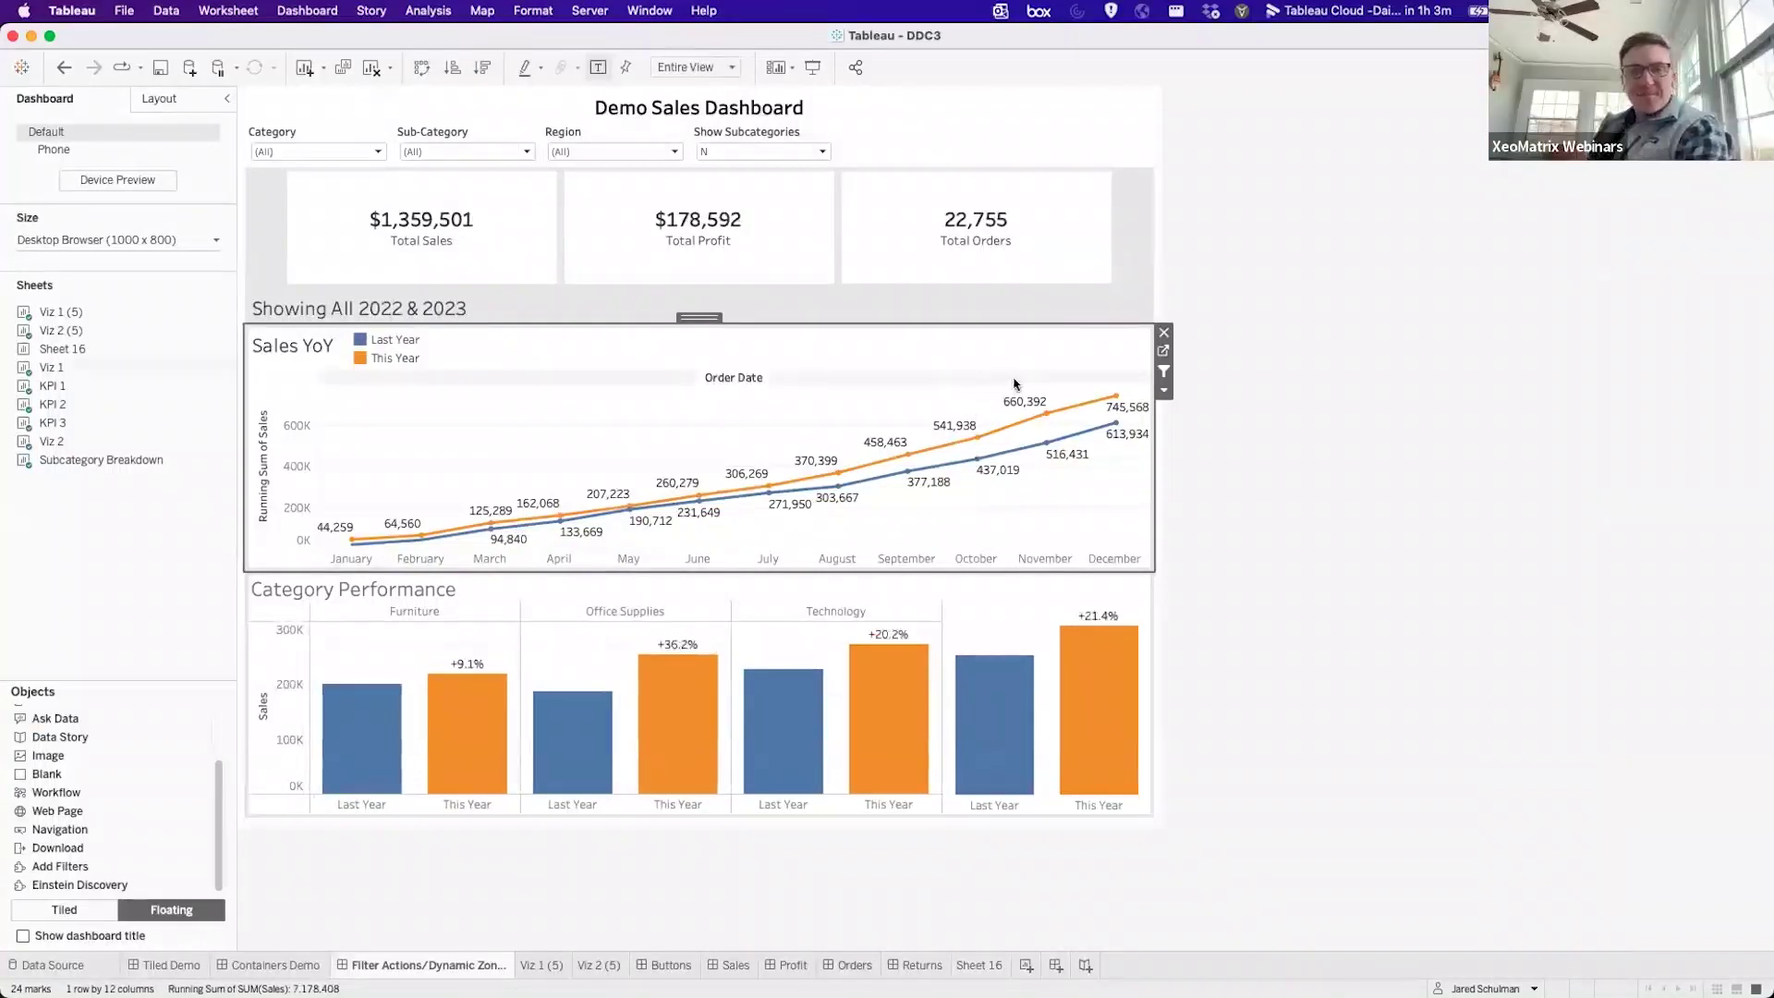
left_click_drag(1014, 484, 1125, 373)
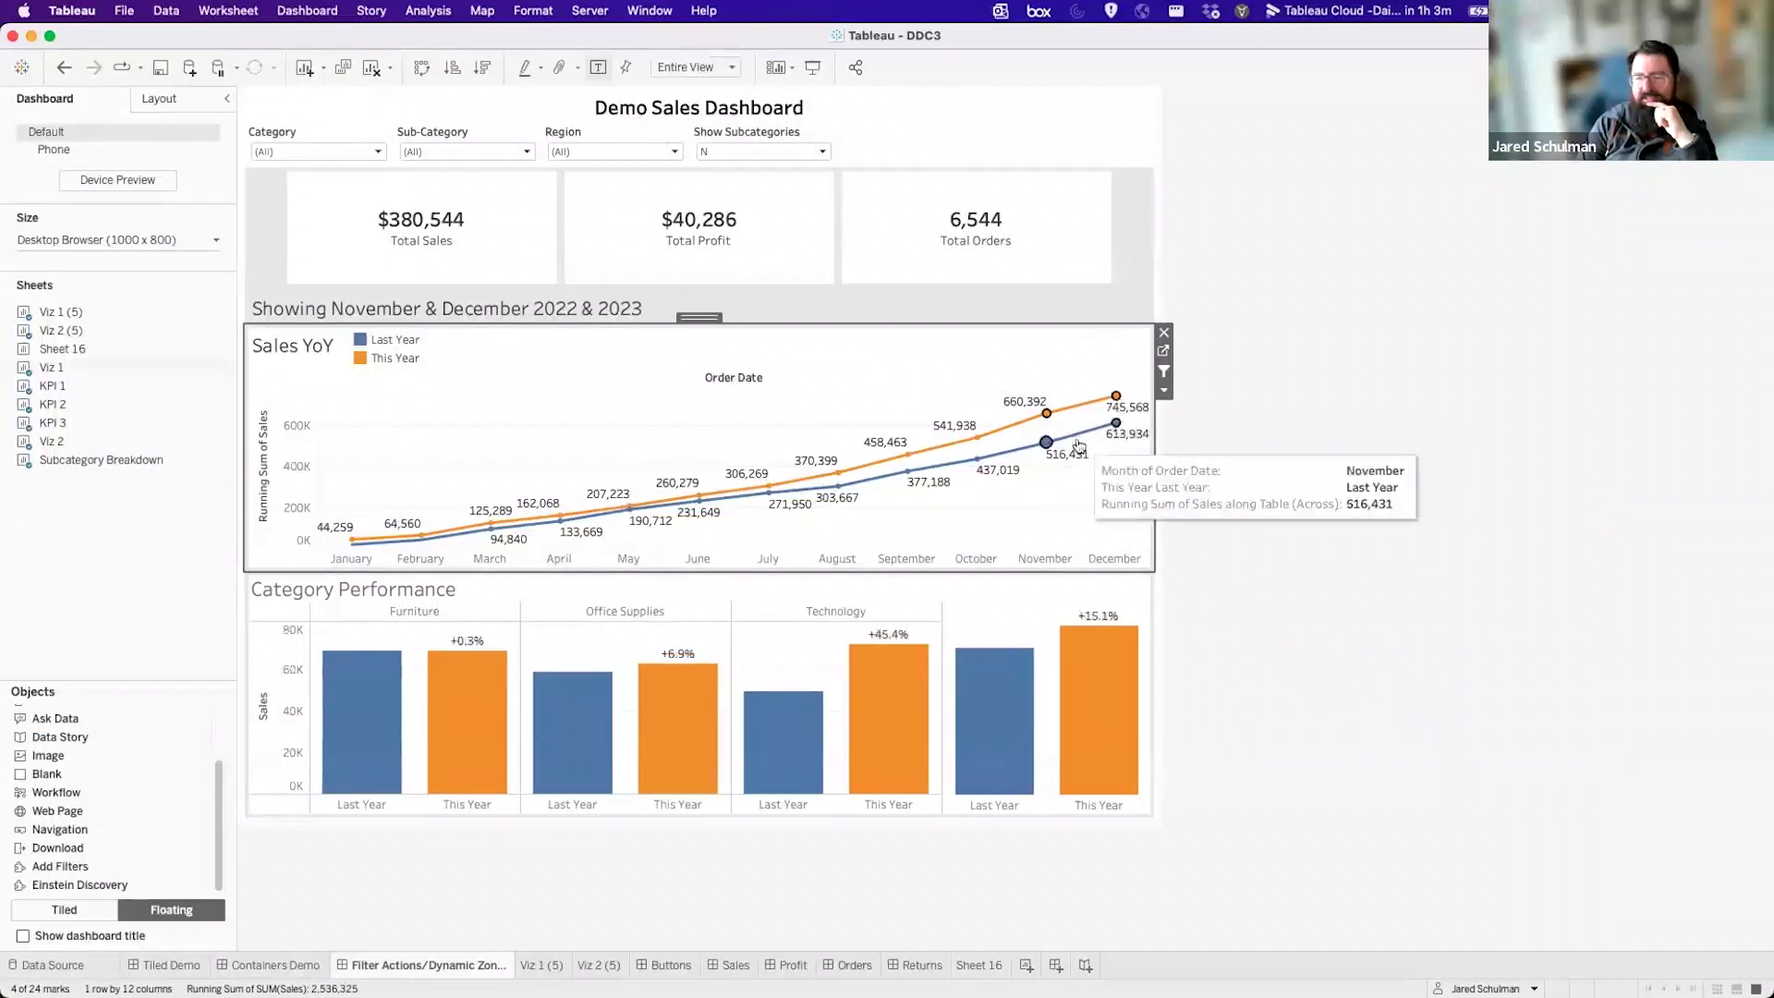
Add Viz 2 as a source sheet of the Sales Yoy Action and filter the dashboard by Sales YoY's November and December marks.
left_click(316, 11)
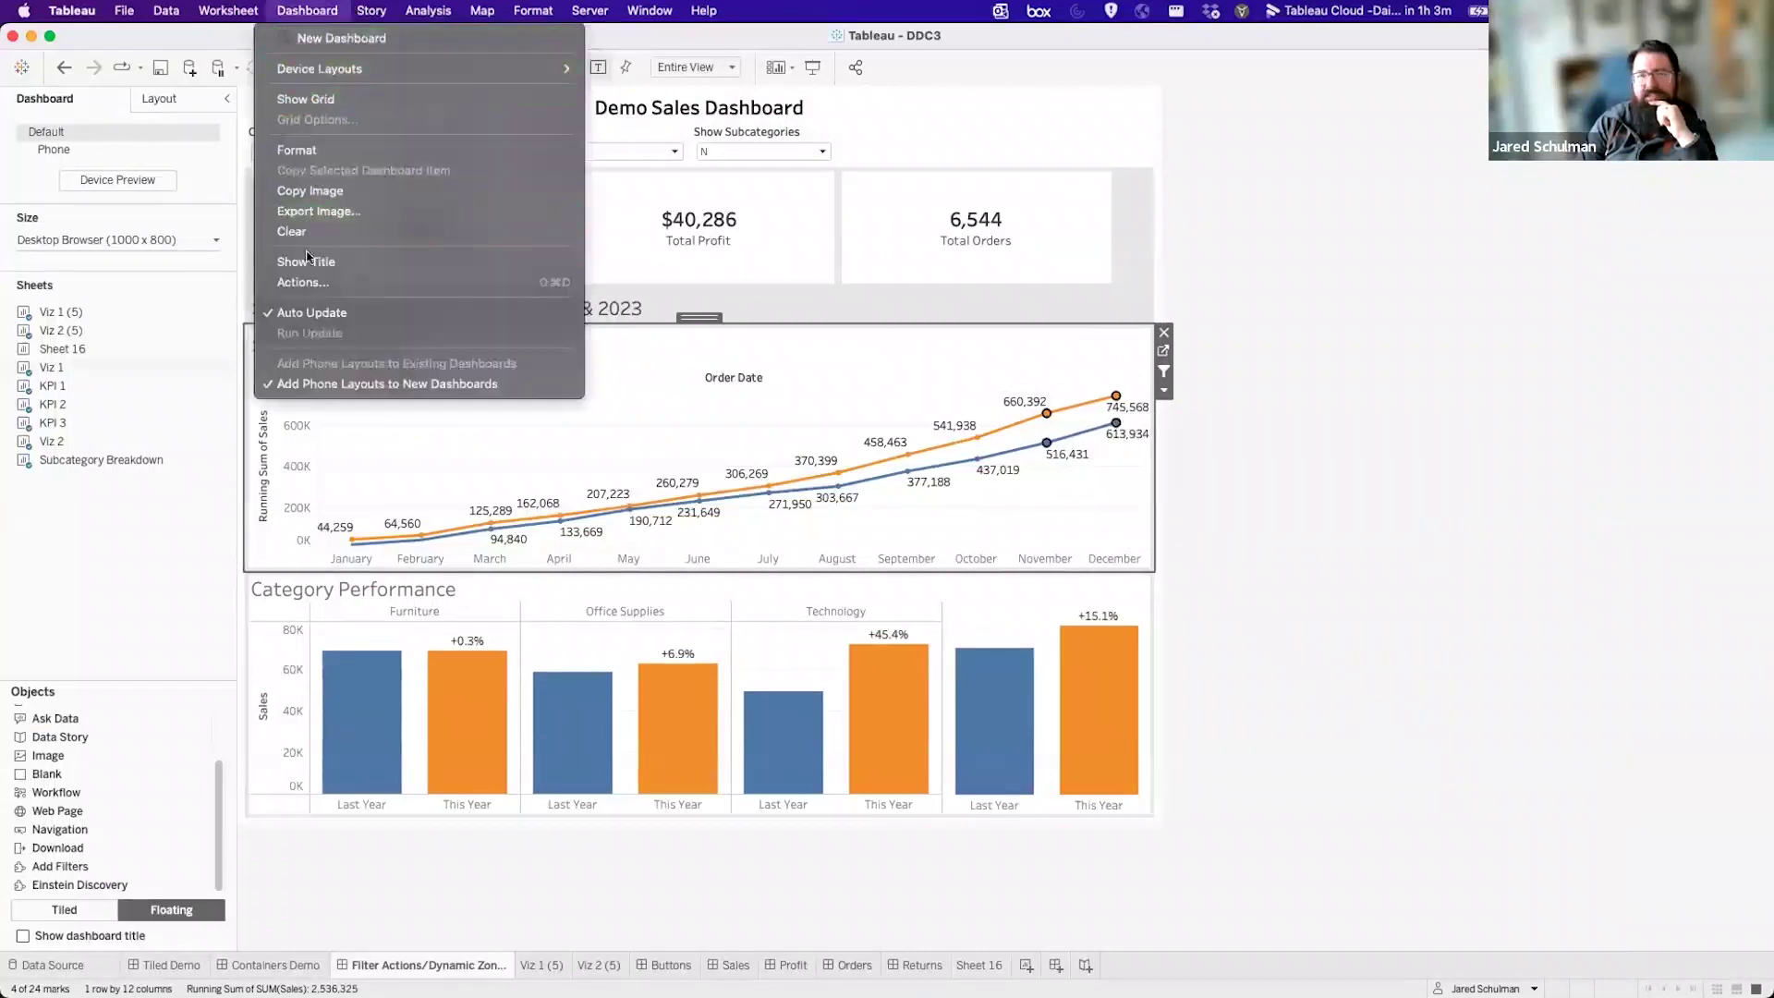
left_click(305, 281)
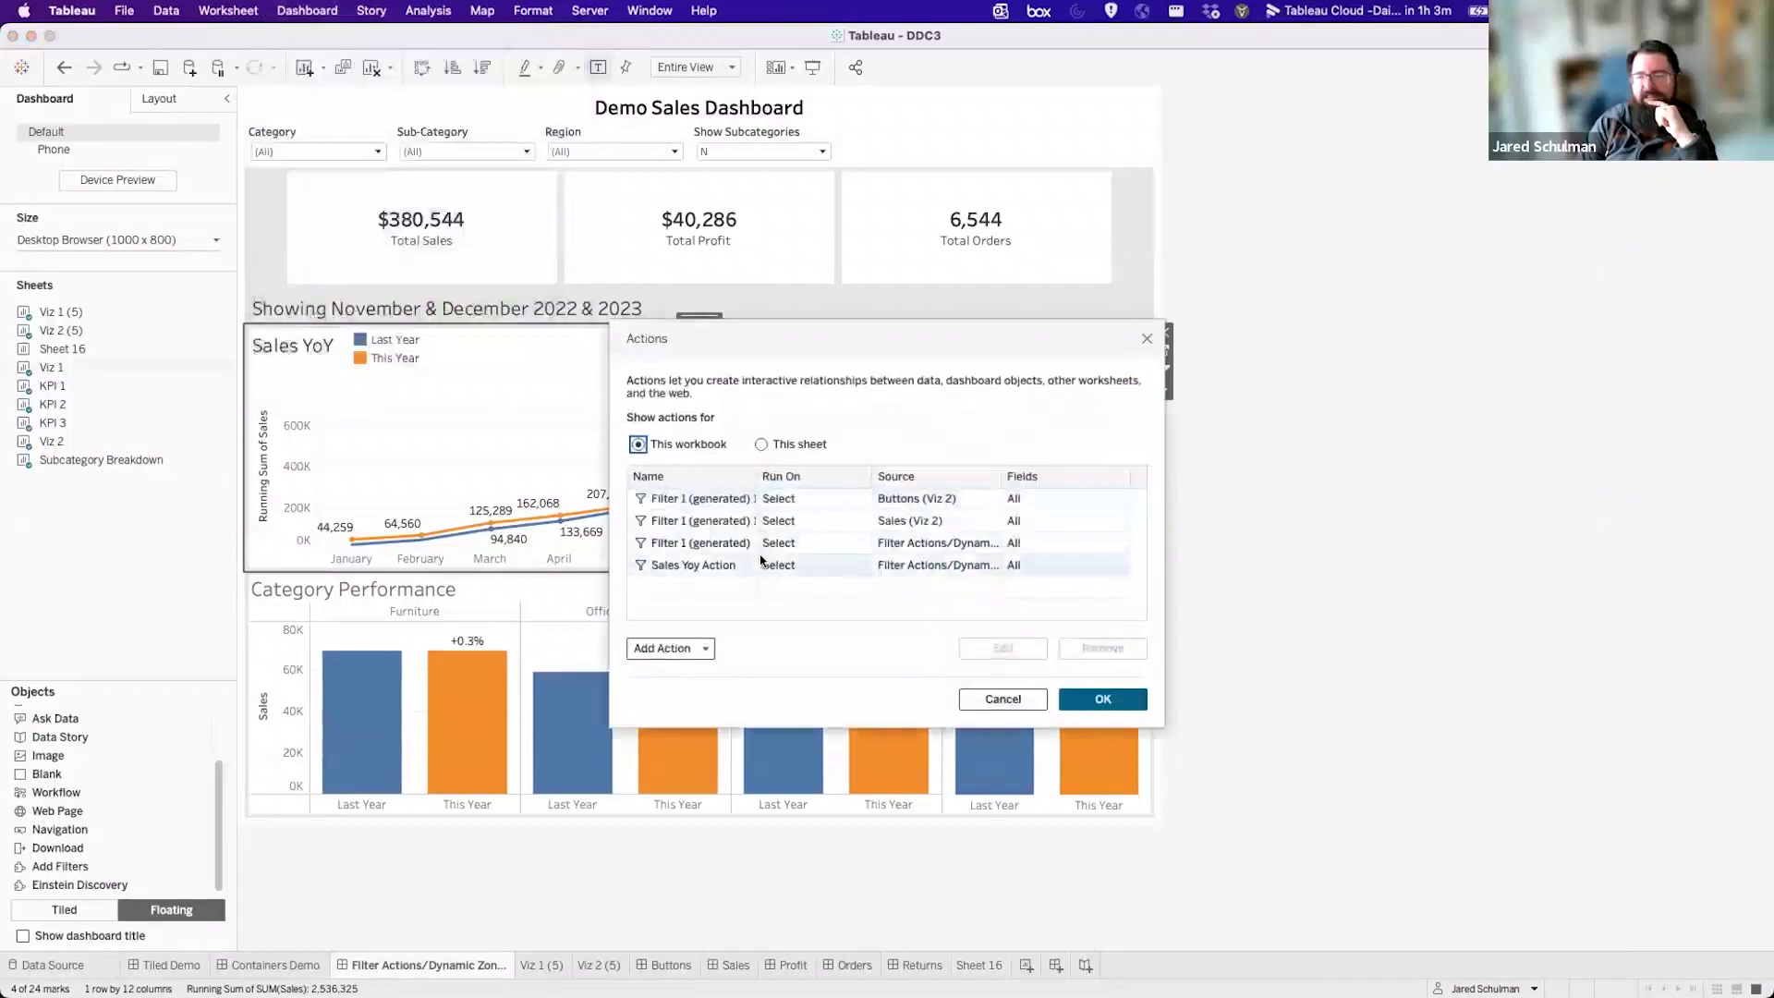
double_click(722, 564)
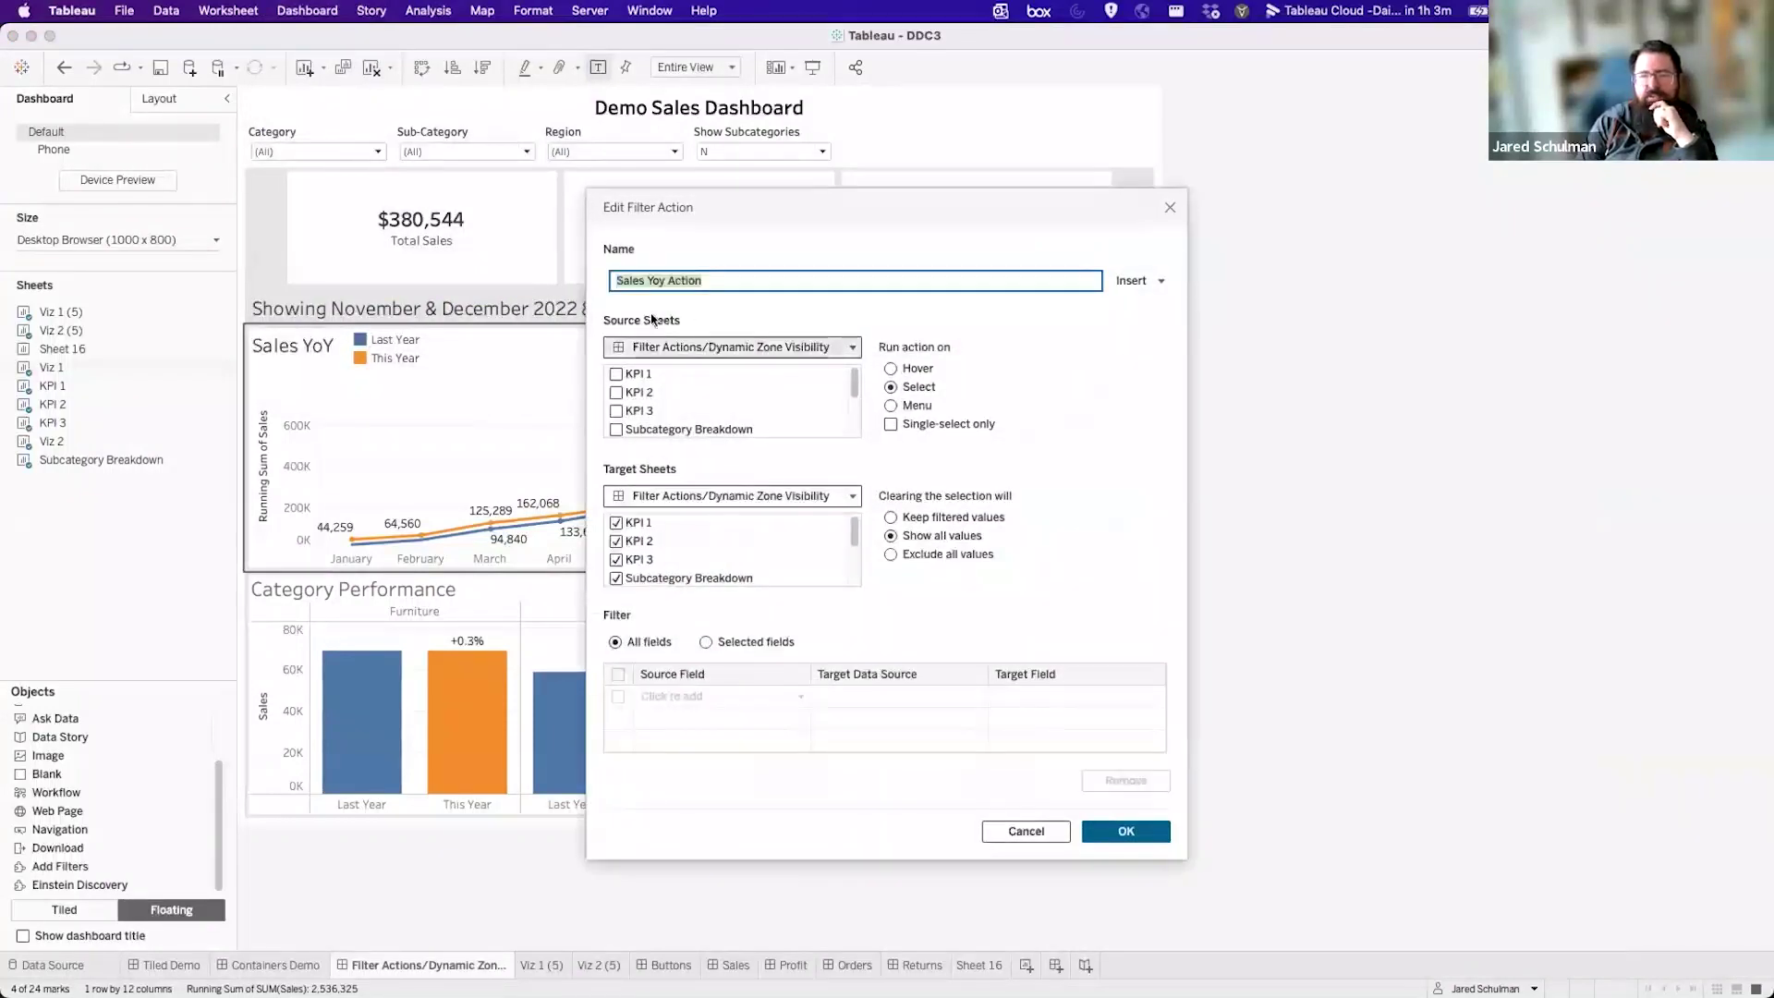
scroll(644, 404, "down", 3)
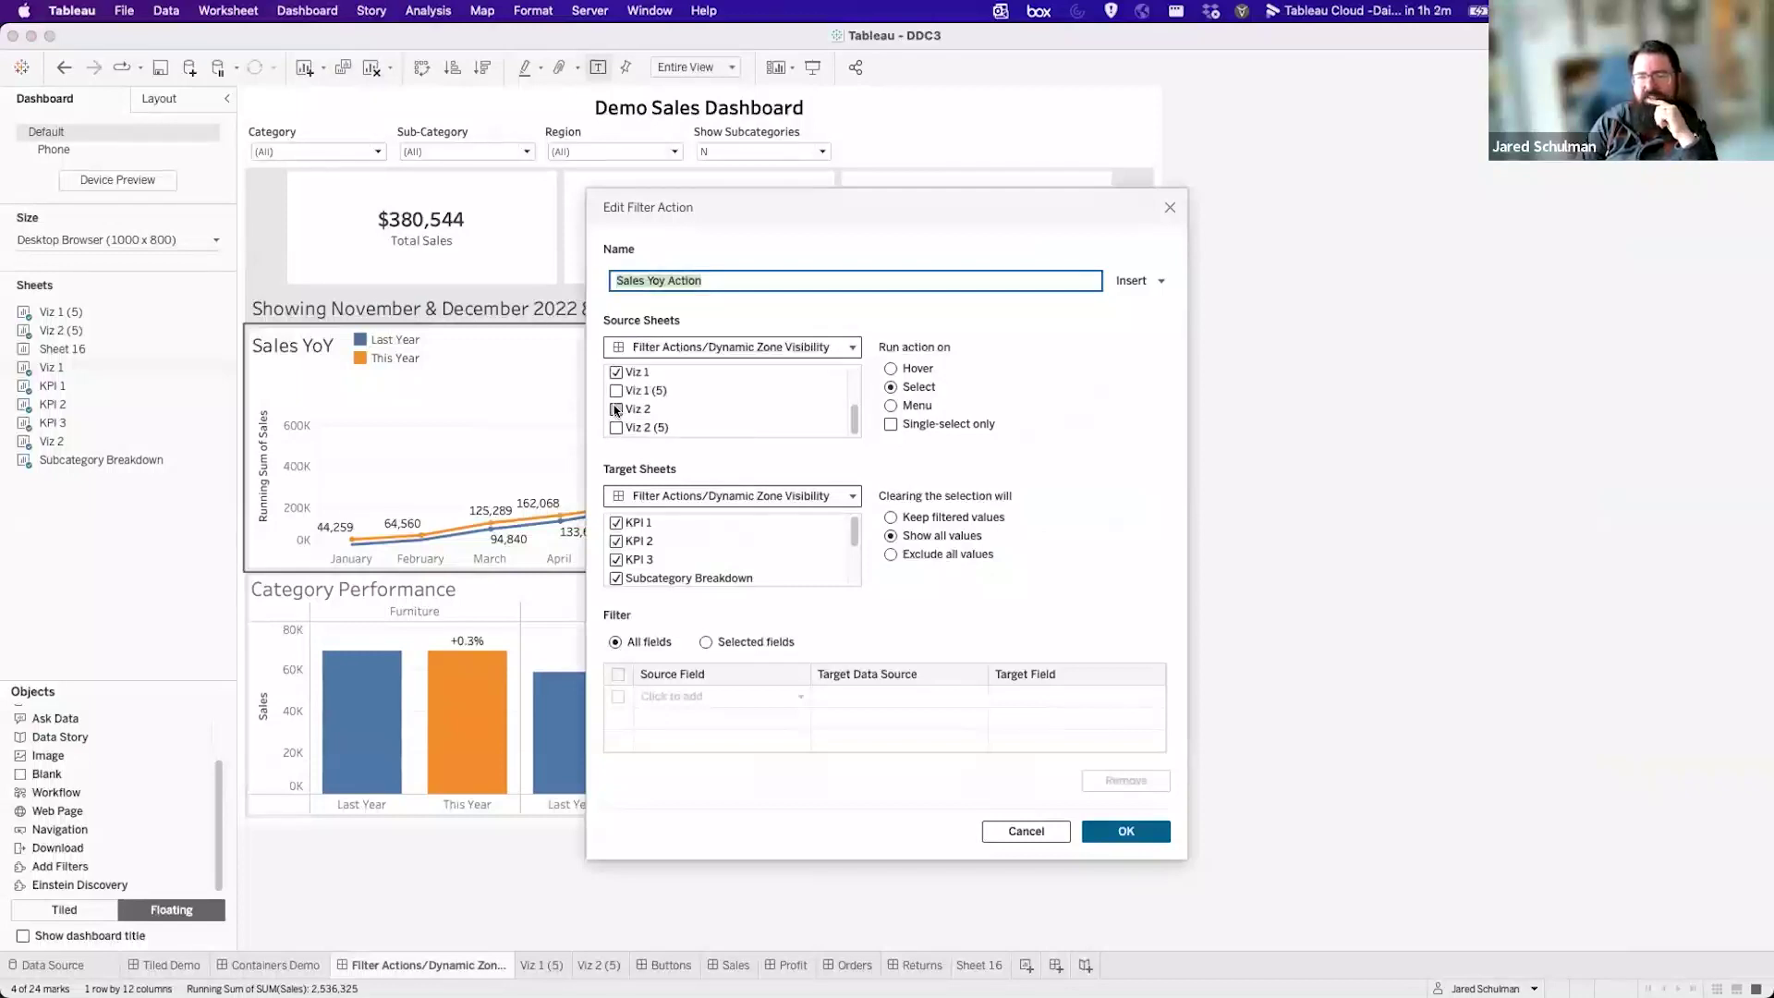
left_click(616, 409)
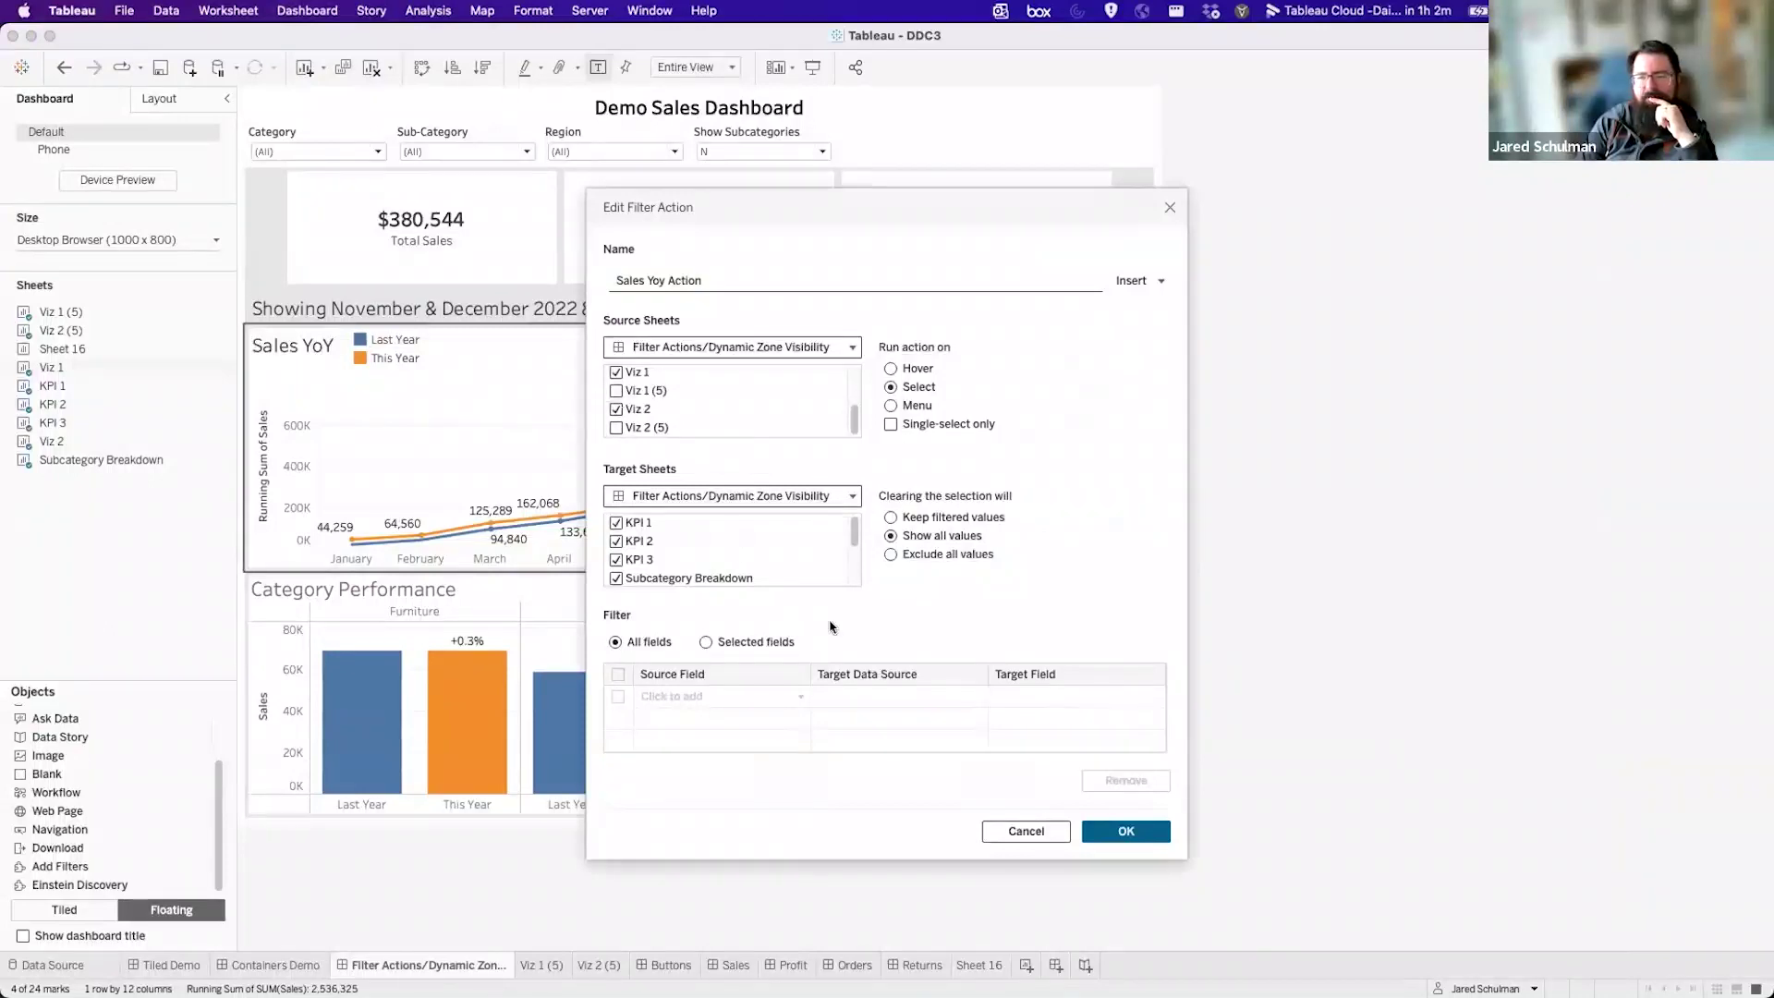
left_click(1142, 834)
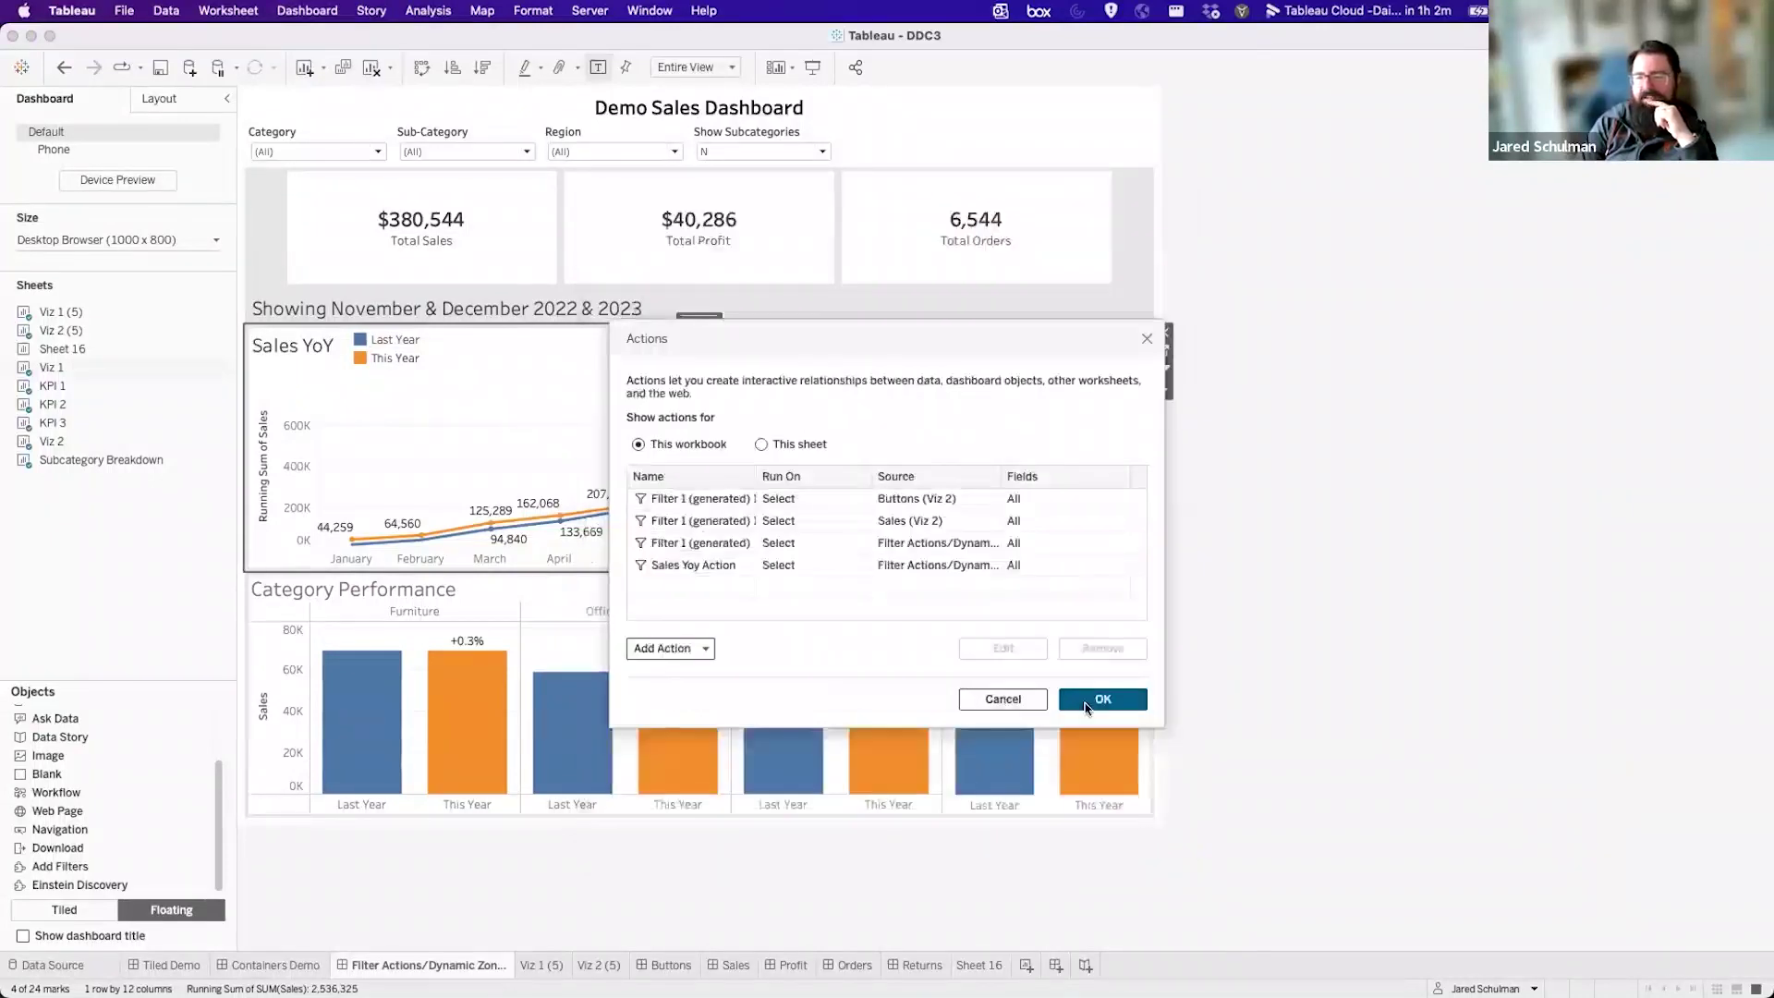
key("Return")
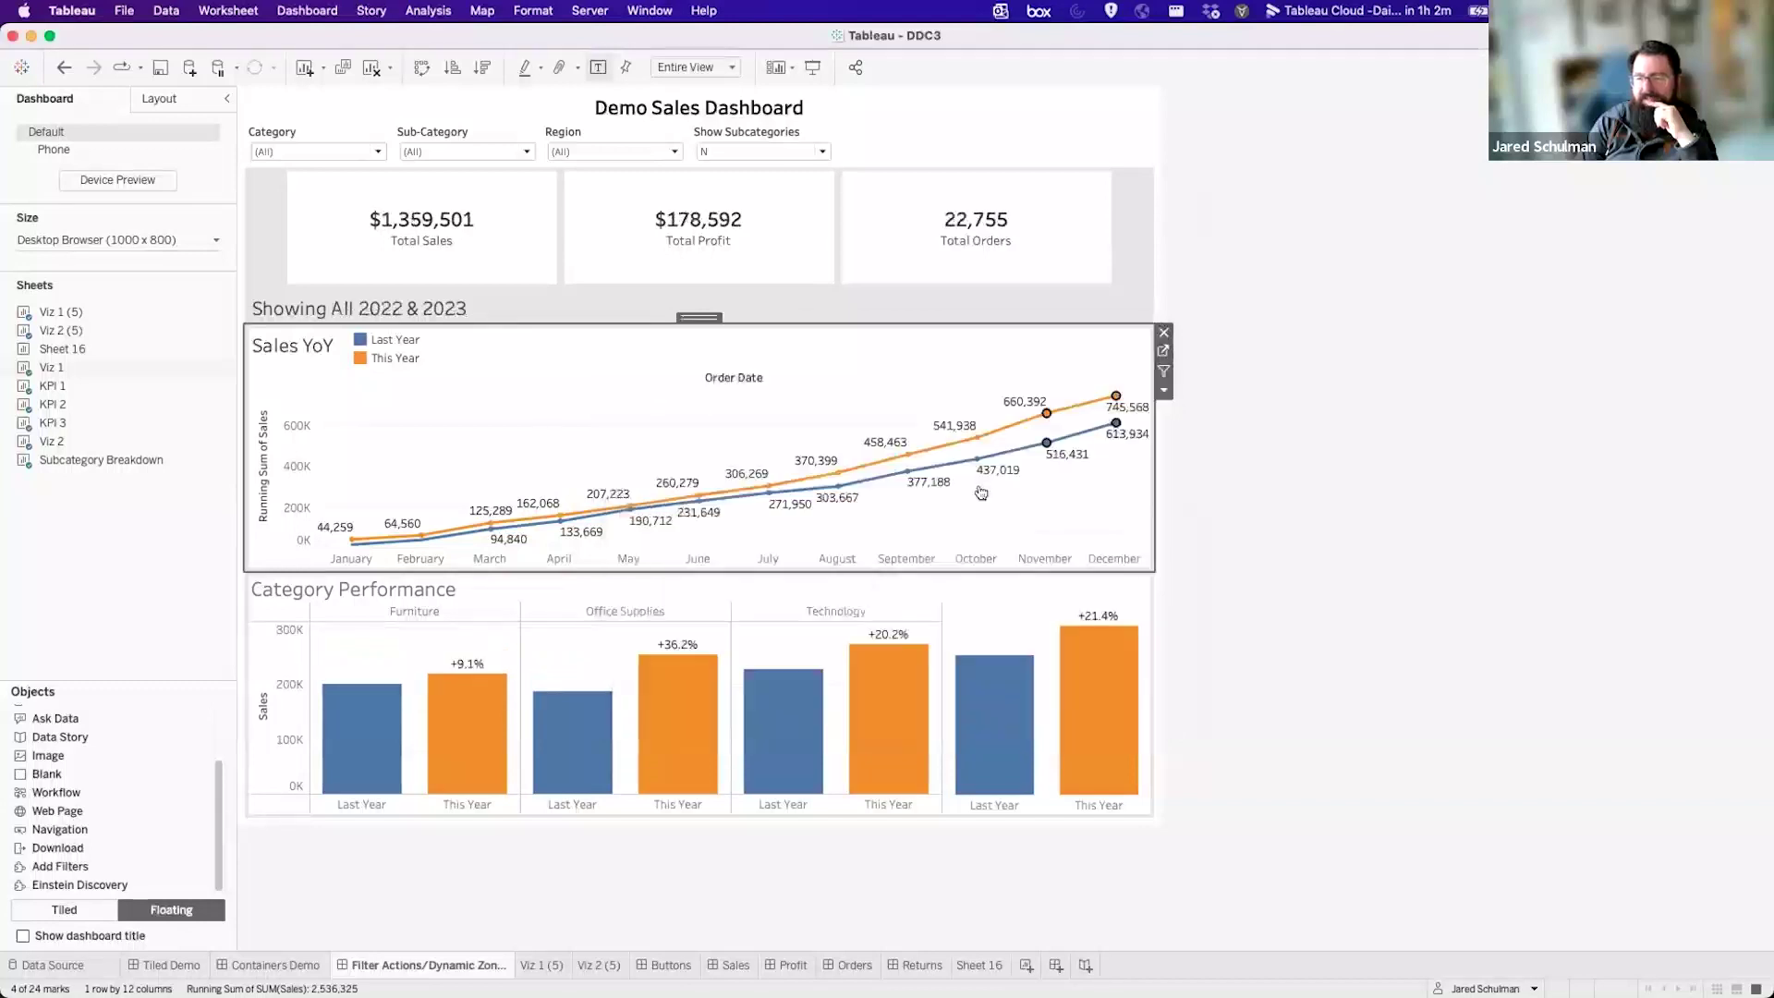
left_click_drag(1042, 480, 1137, 369)
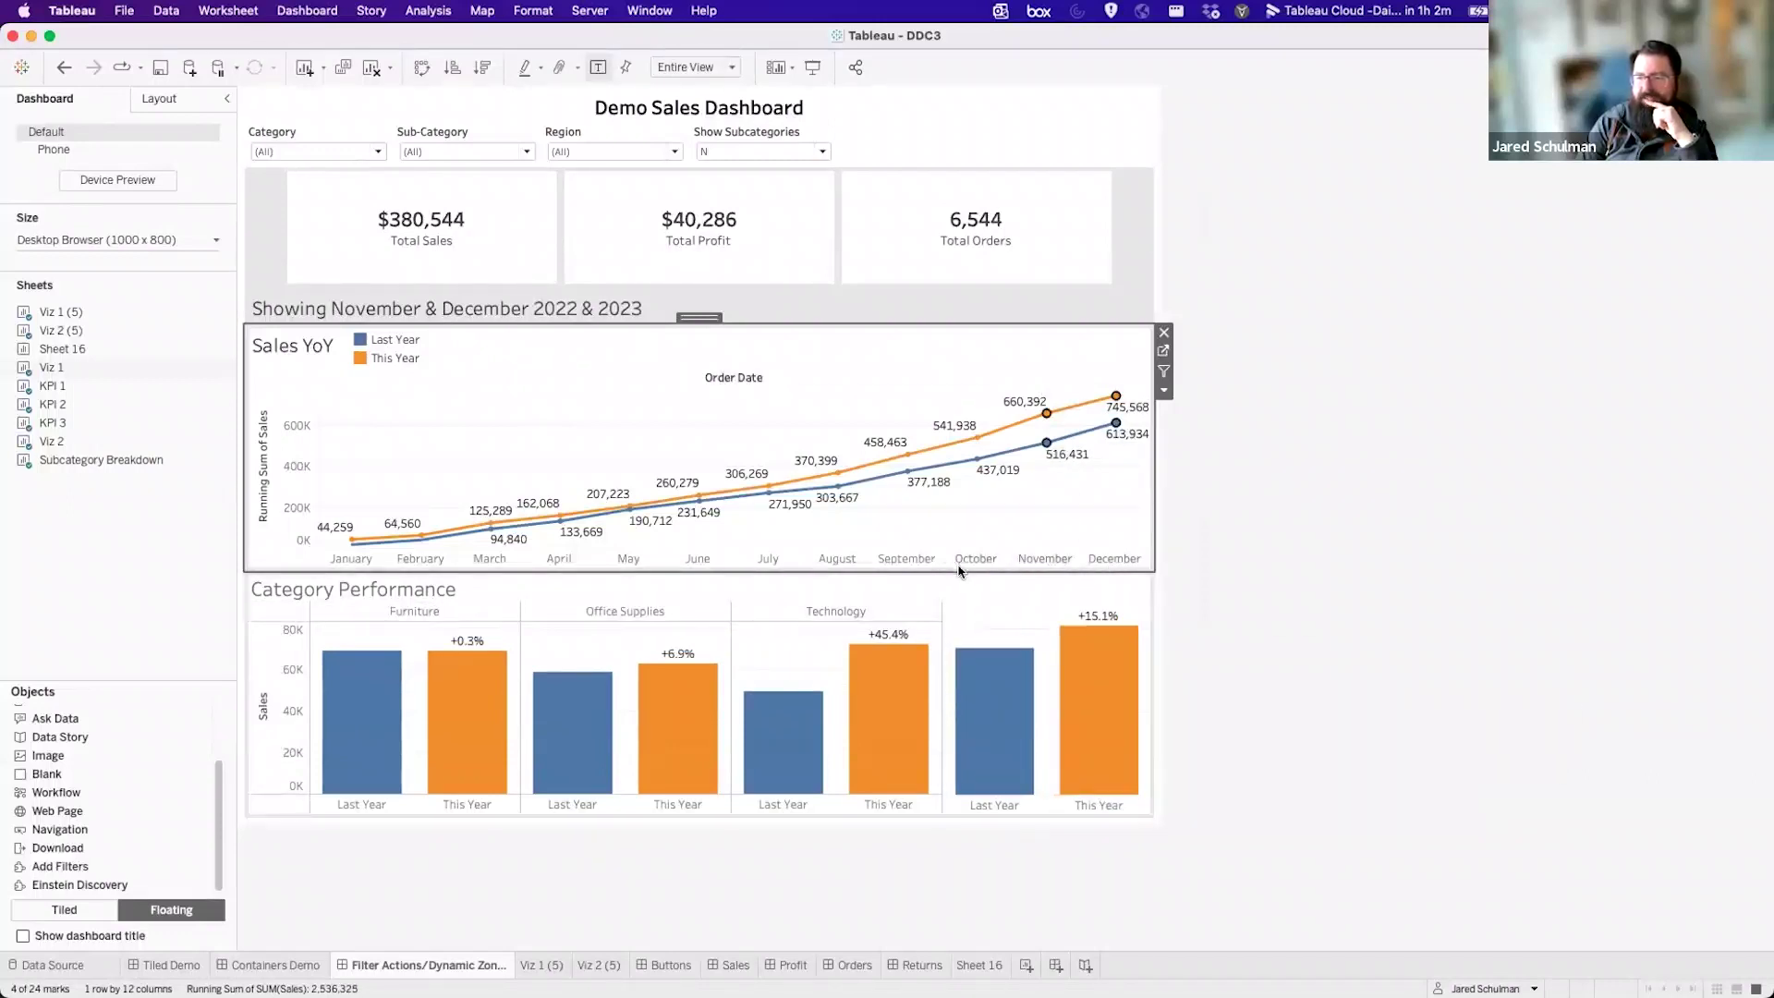
Duplicate the Viz 1 sheet and place the copy, Viz 1 (6), between Sales YoY and Category Performance on the dashboard.
left_click(1163, 351)
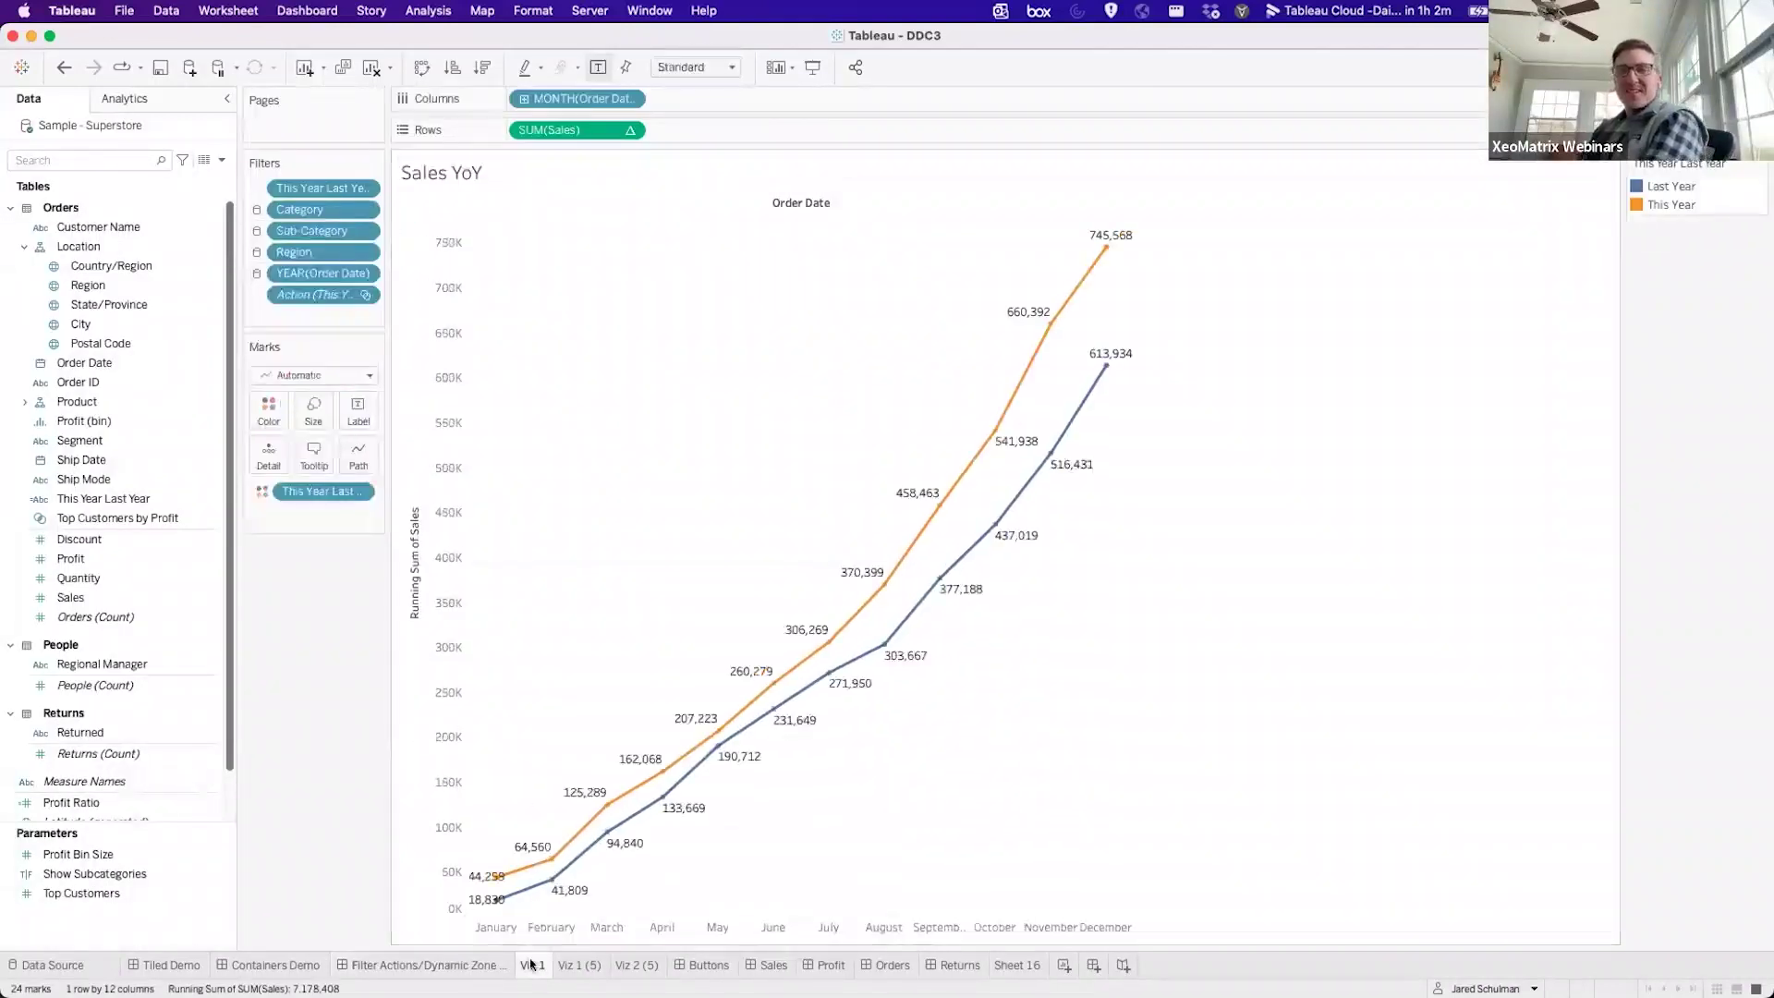
right_click(533, 965)
left_click(580, 776)
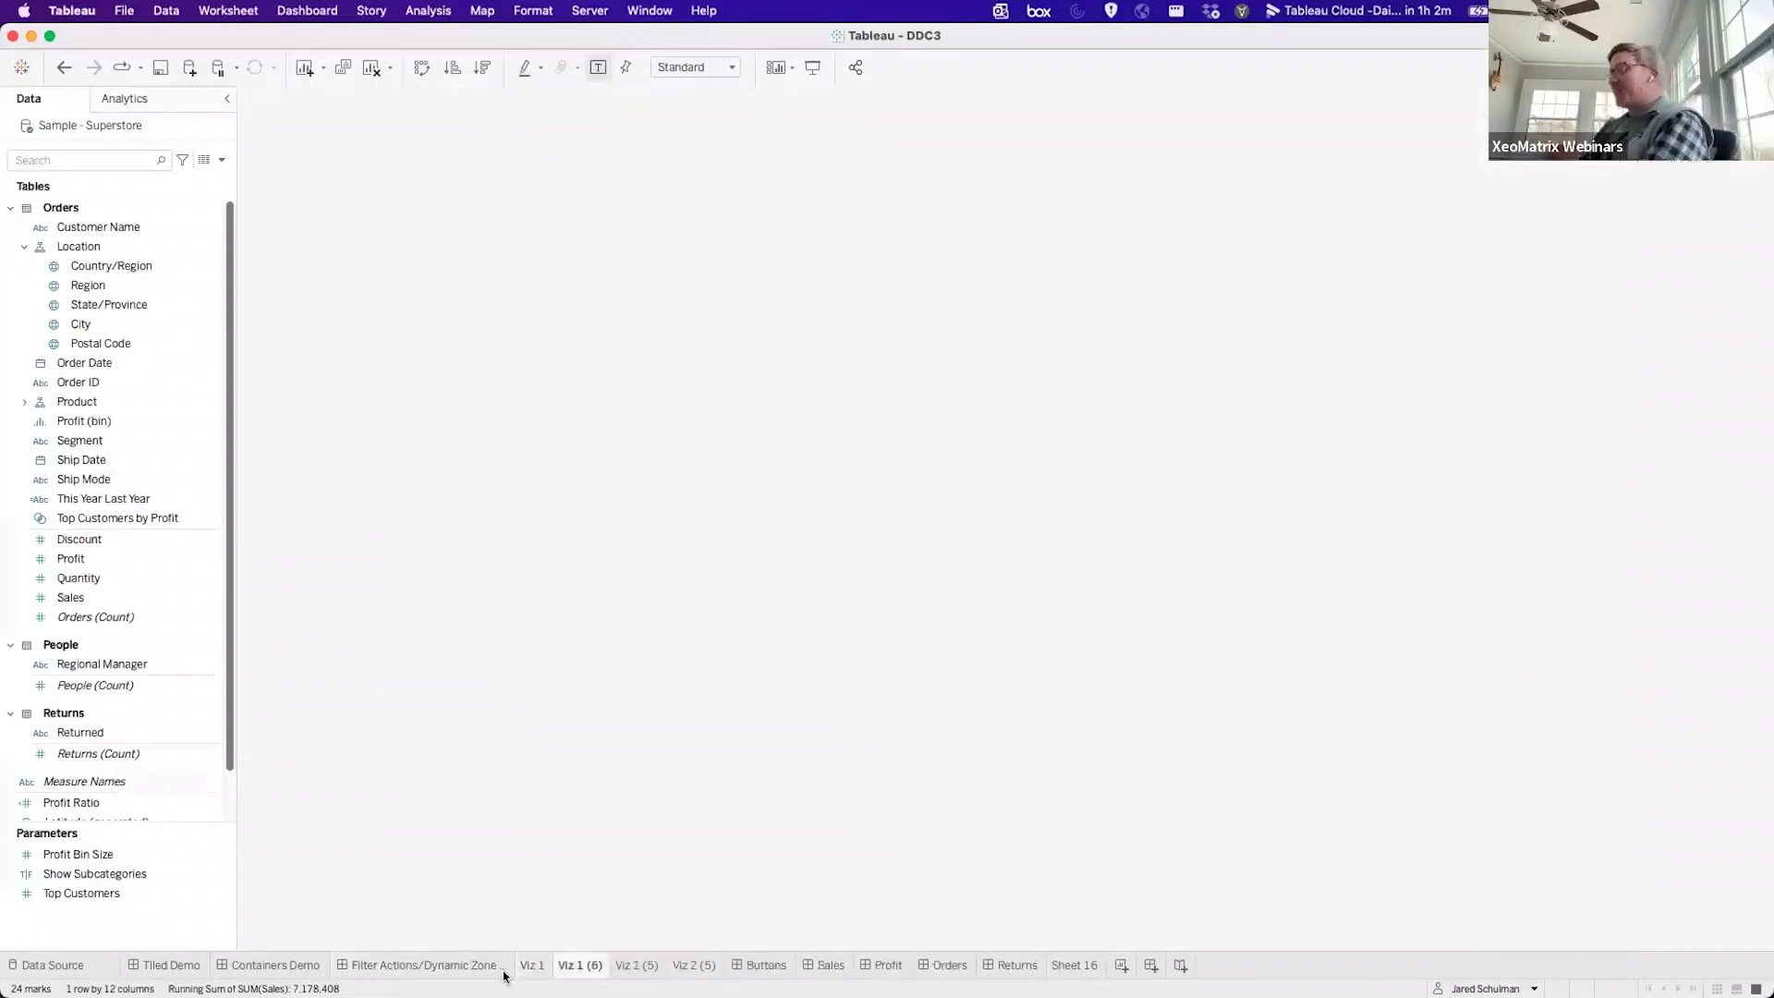
left_click(457, 965)
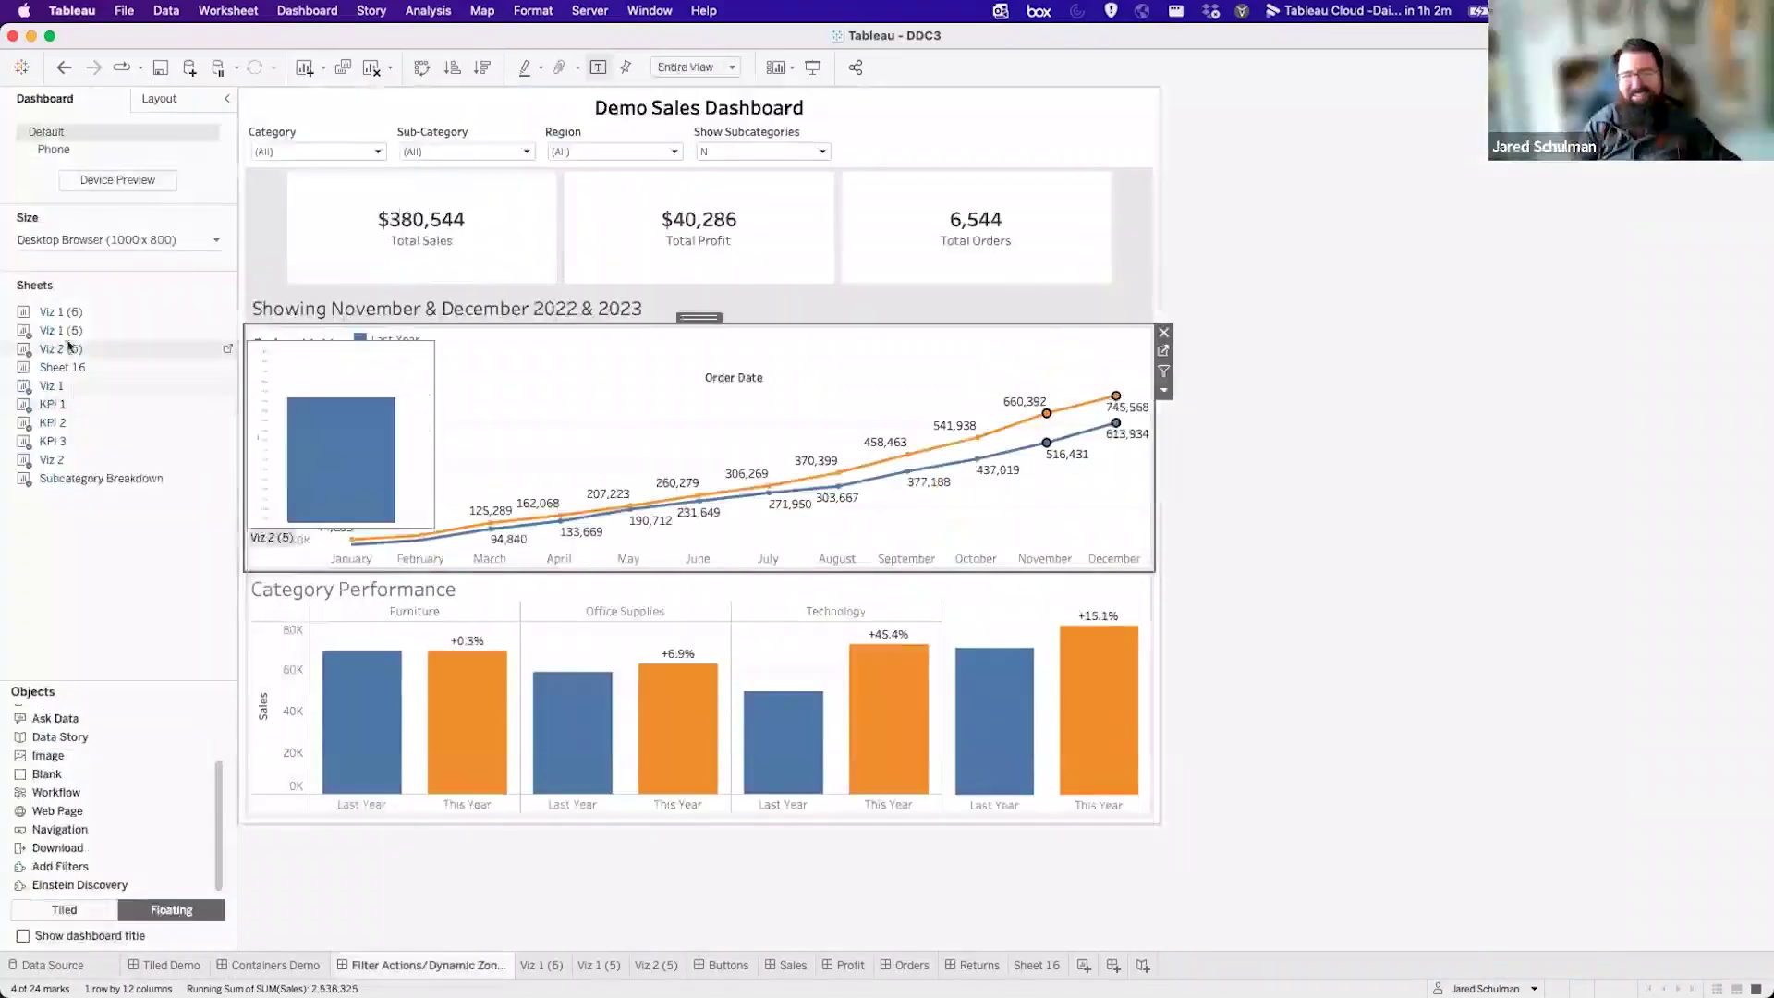
left_click_drag(61, 311, 673, 566)
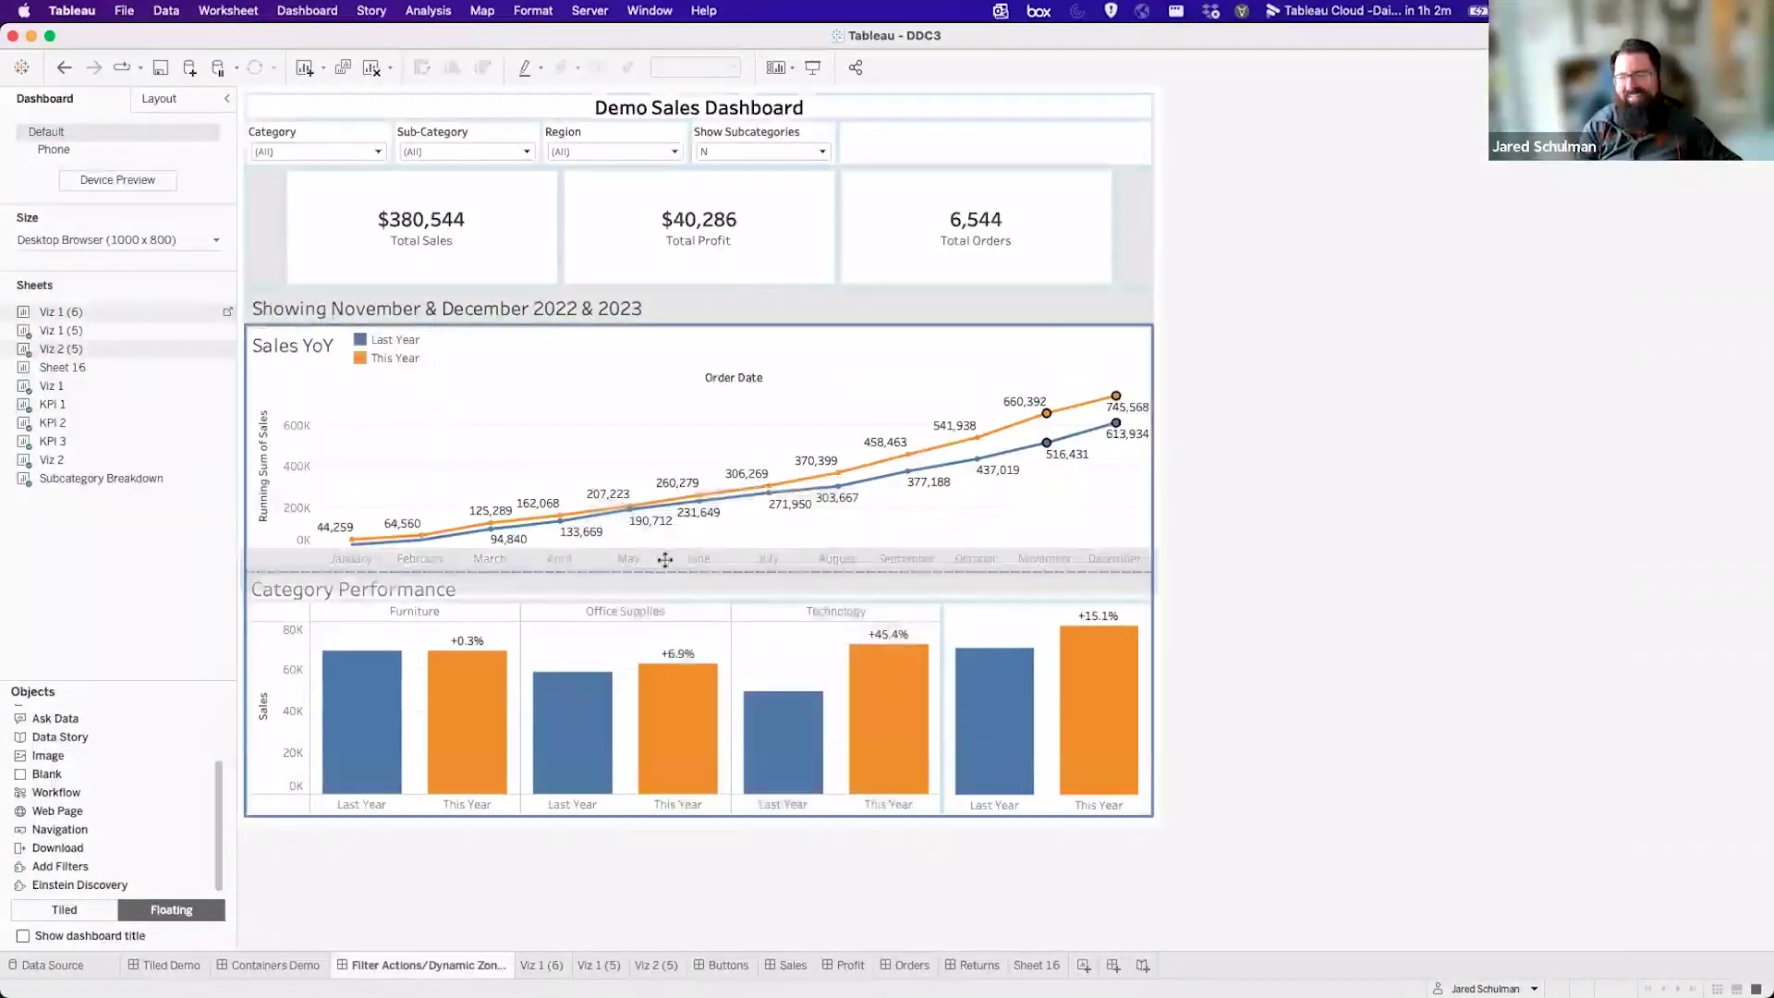
Clear the original Sales YoY chart's selection and select its November and December marks to filter the duplicated chart.
left_click(1030, 451)
left_click(1031, 445)
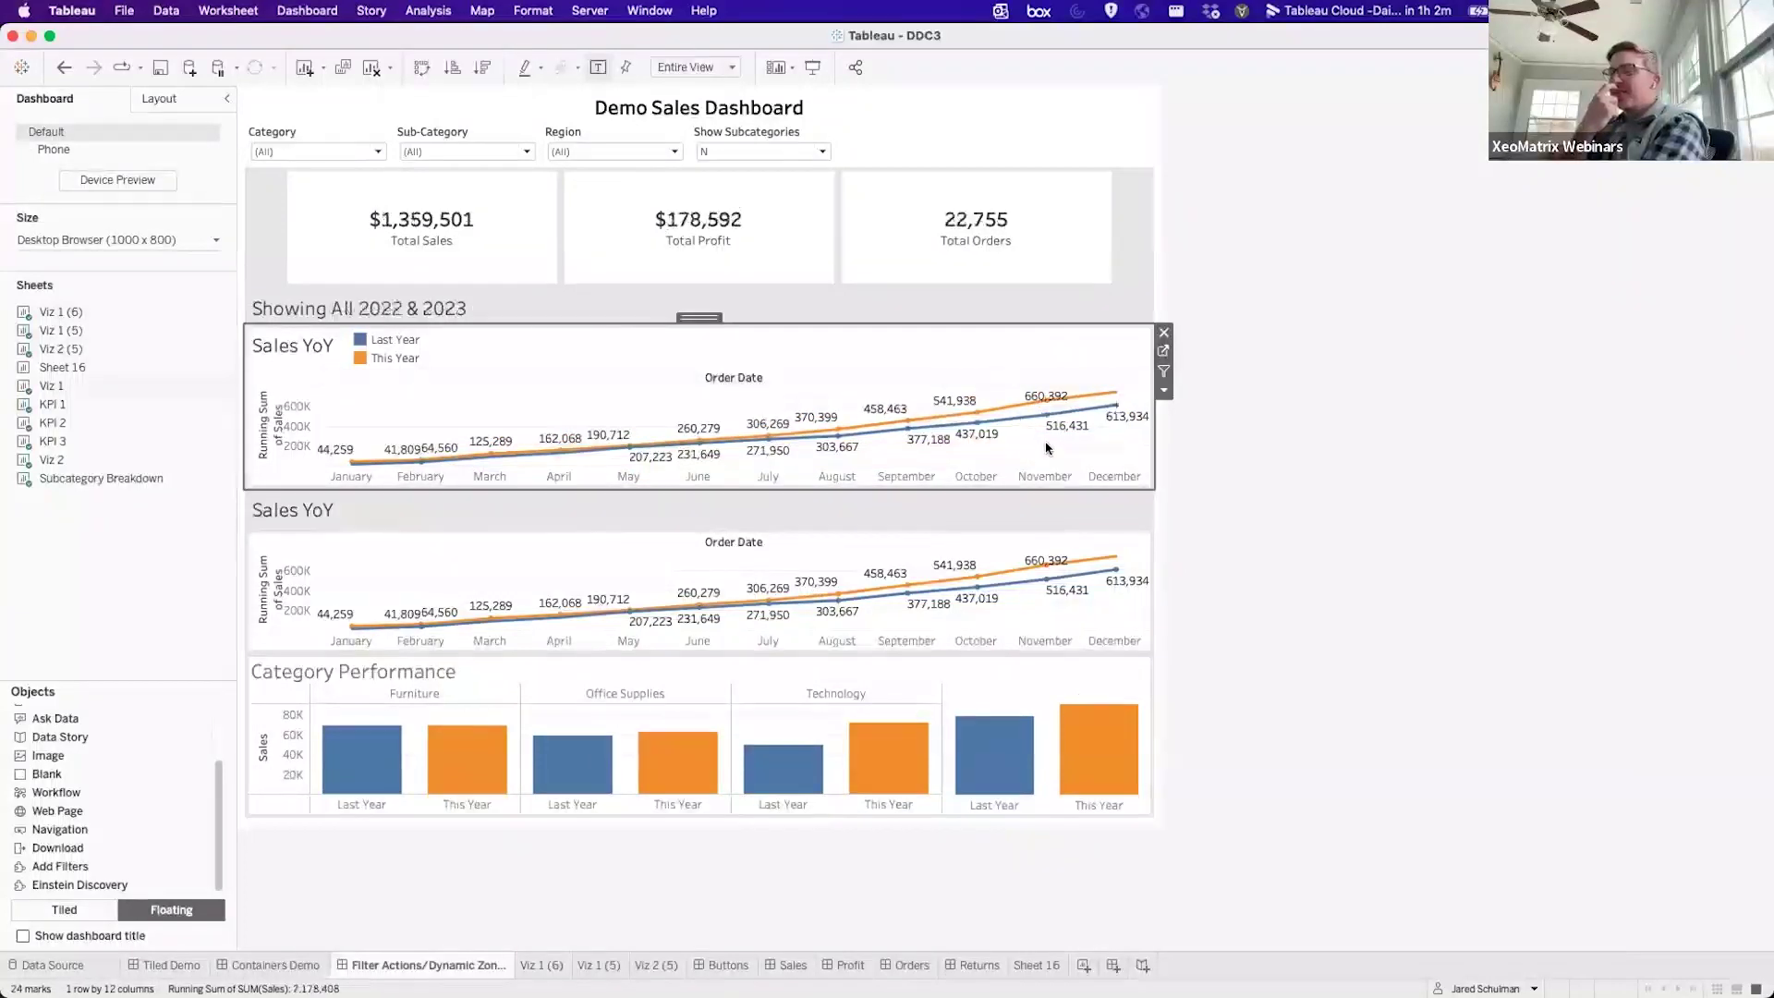
left_click_drag(1043, 451, 1130, 372)
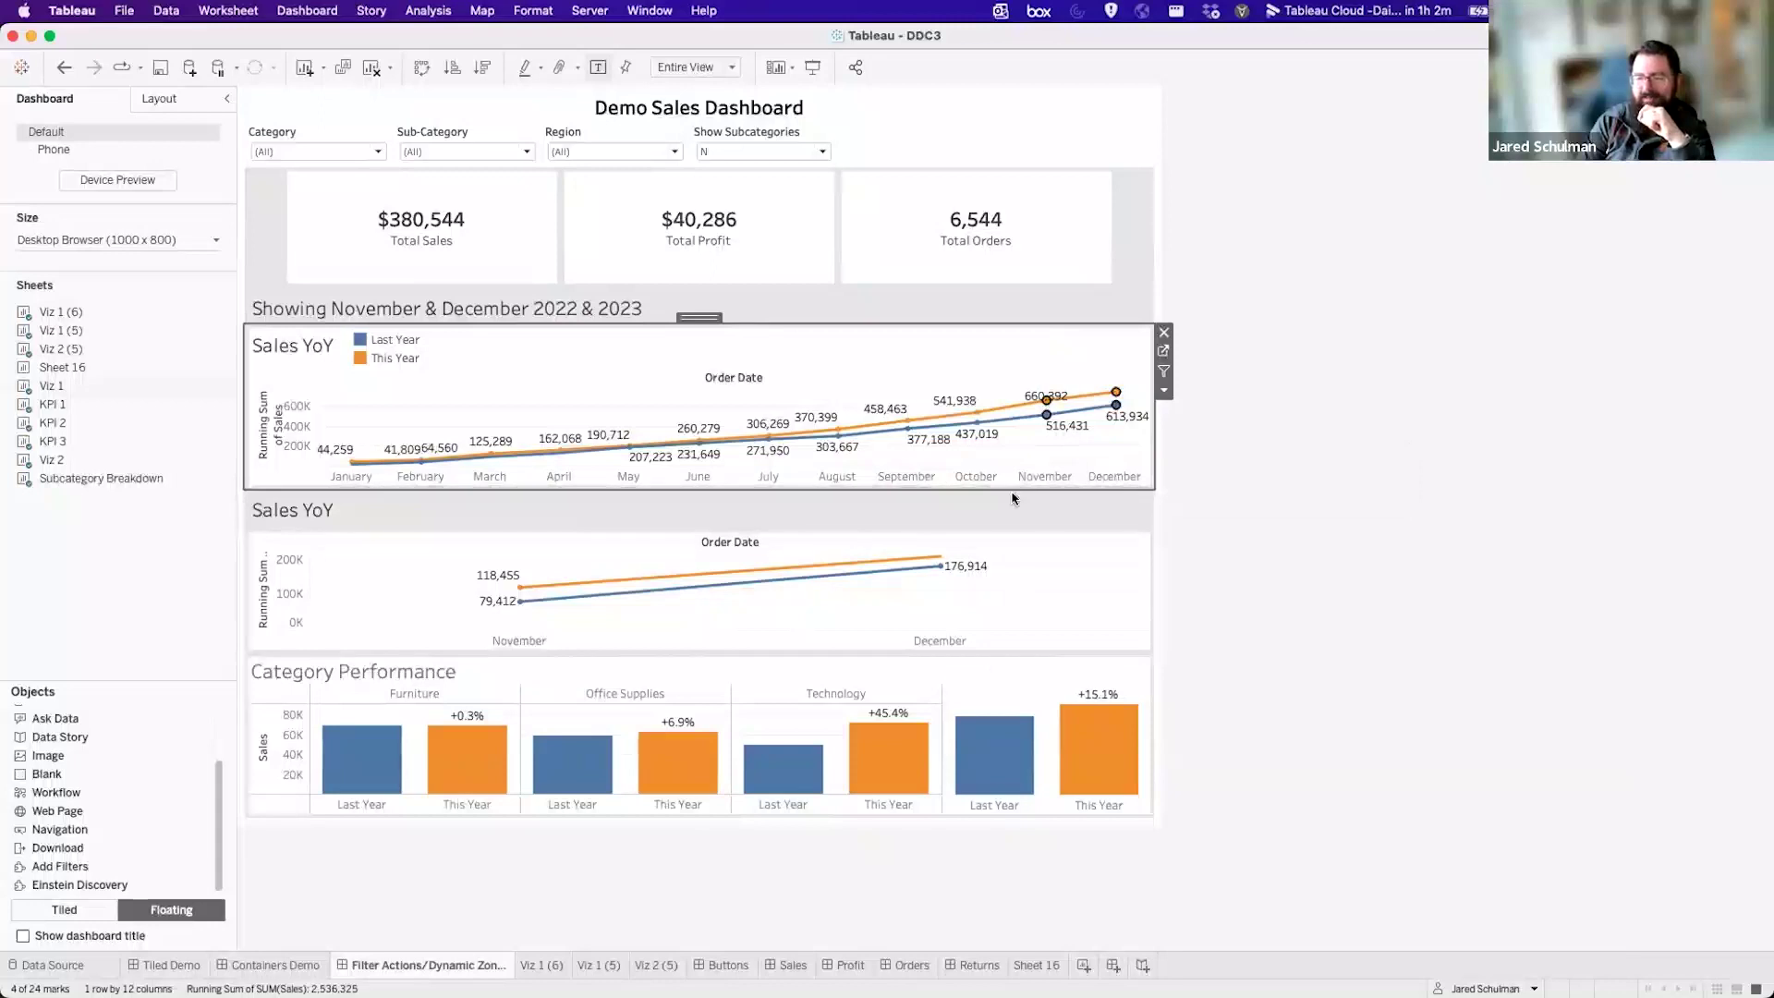
Review the source sheets of the Sales Yoy Action and close the action settings without changes.
left_click(330, 9)
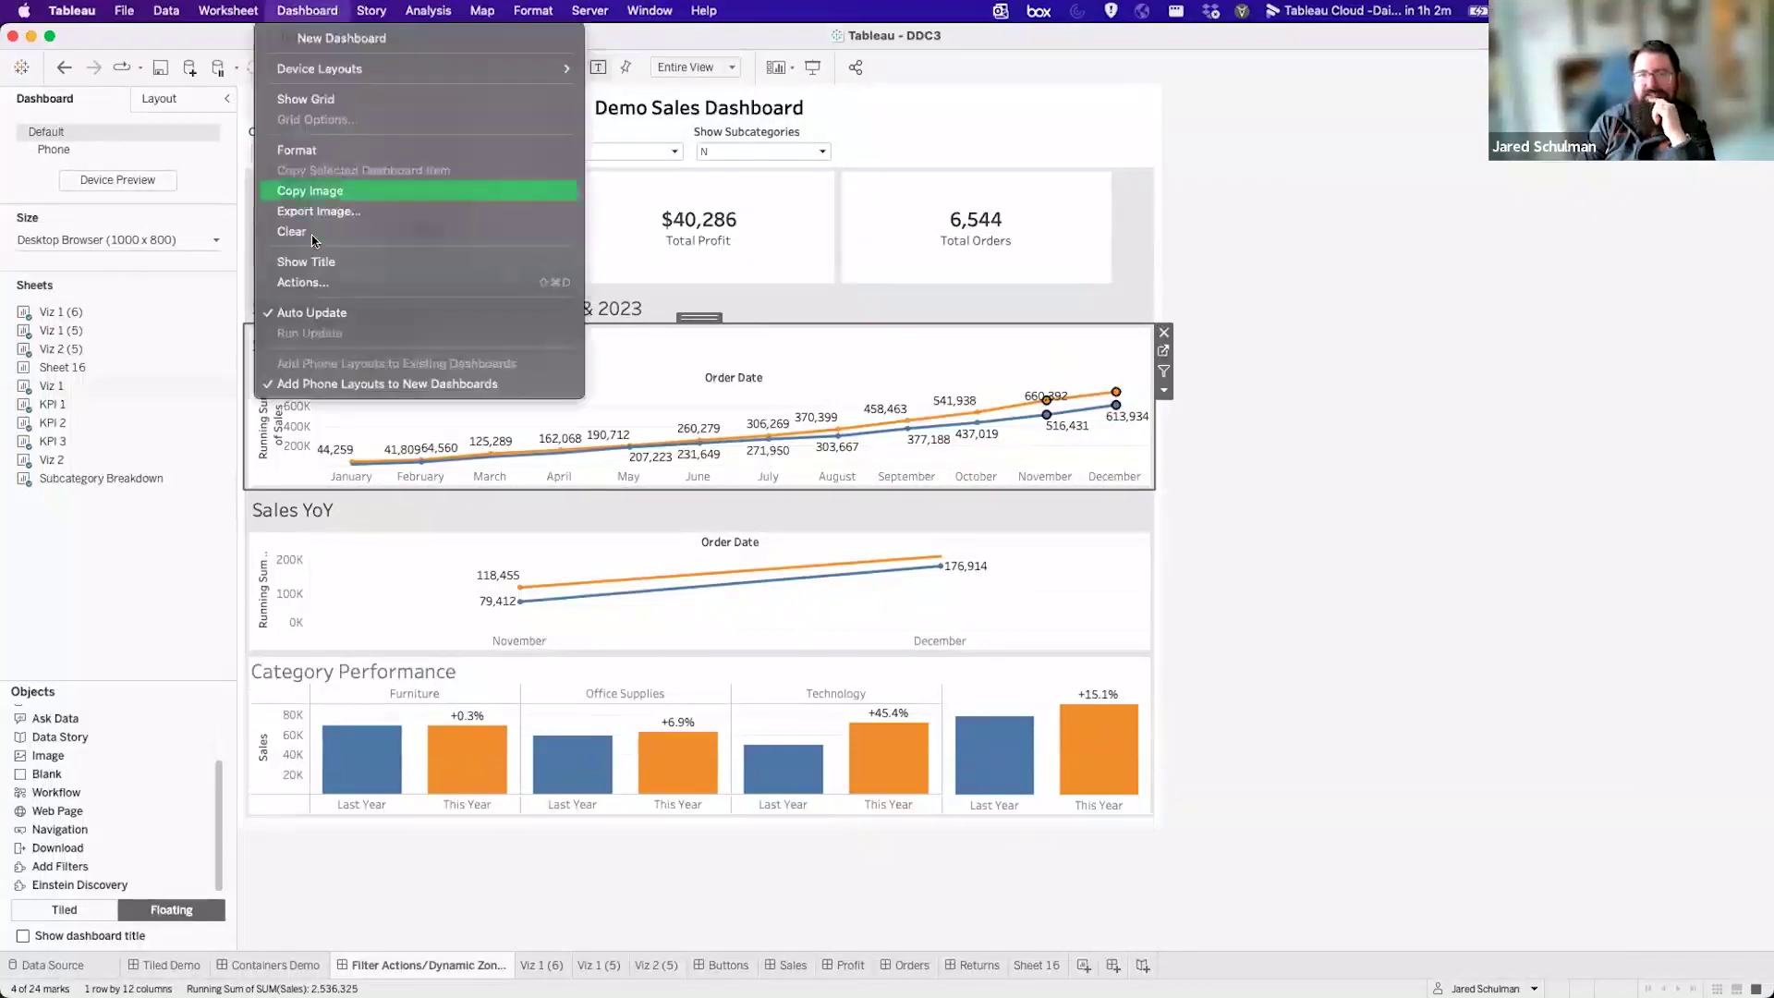
left_click(313, 282)
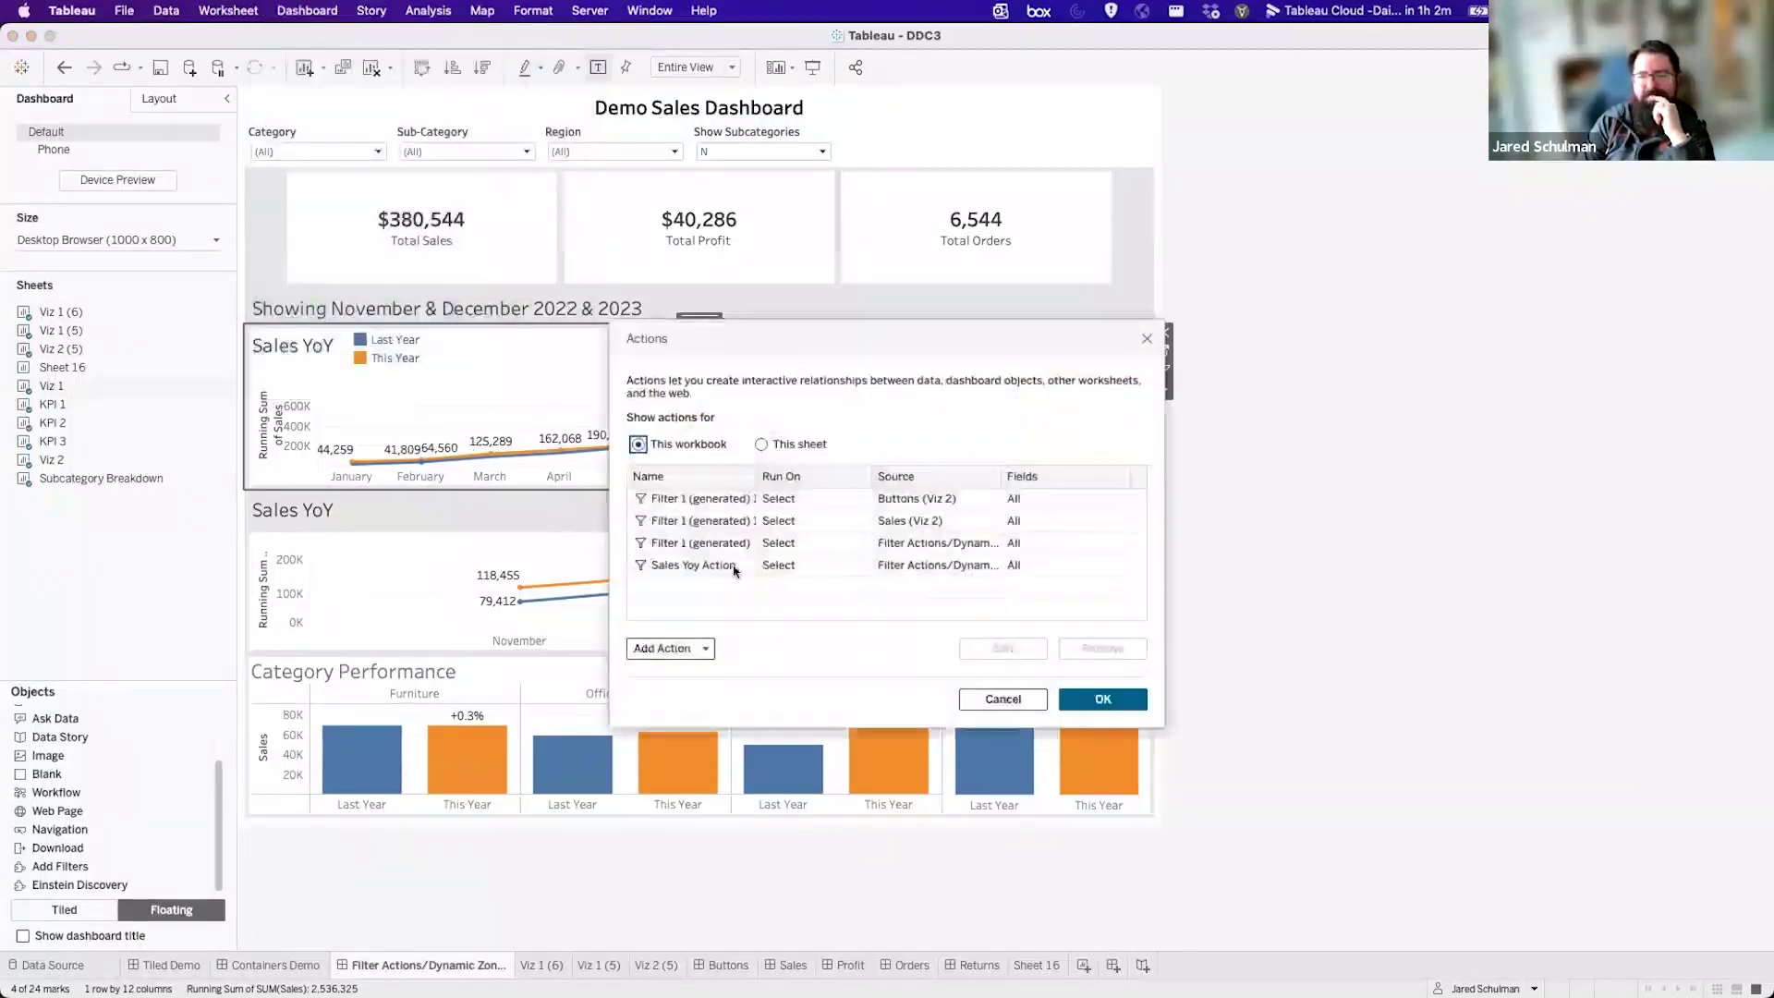
left_click(750, 566)
double_click(750, 566)
scroll(666, 412, "down", 3)
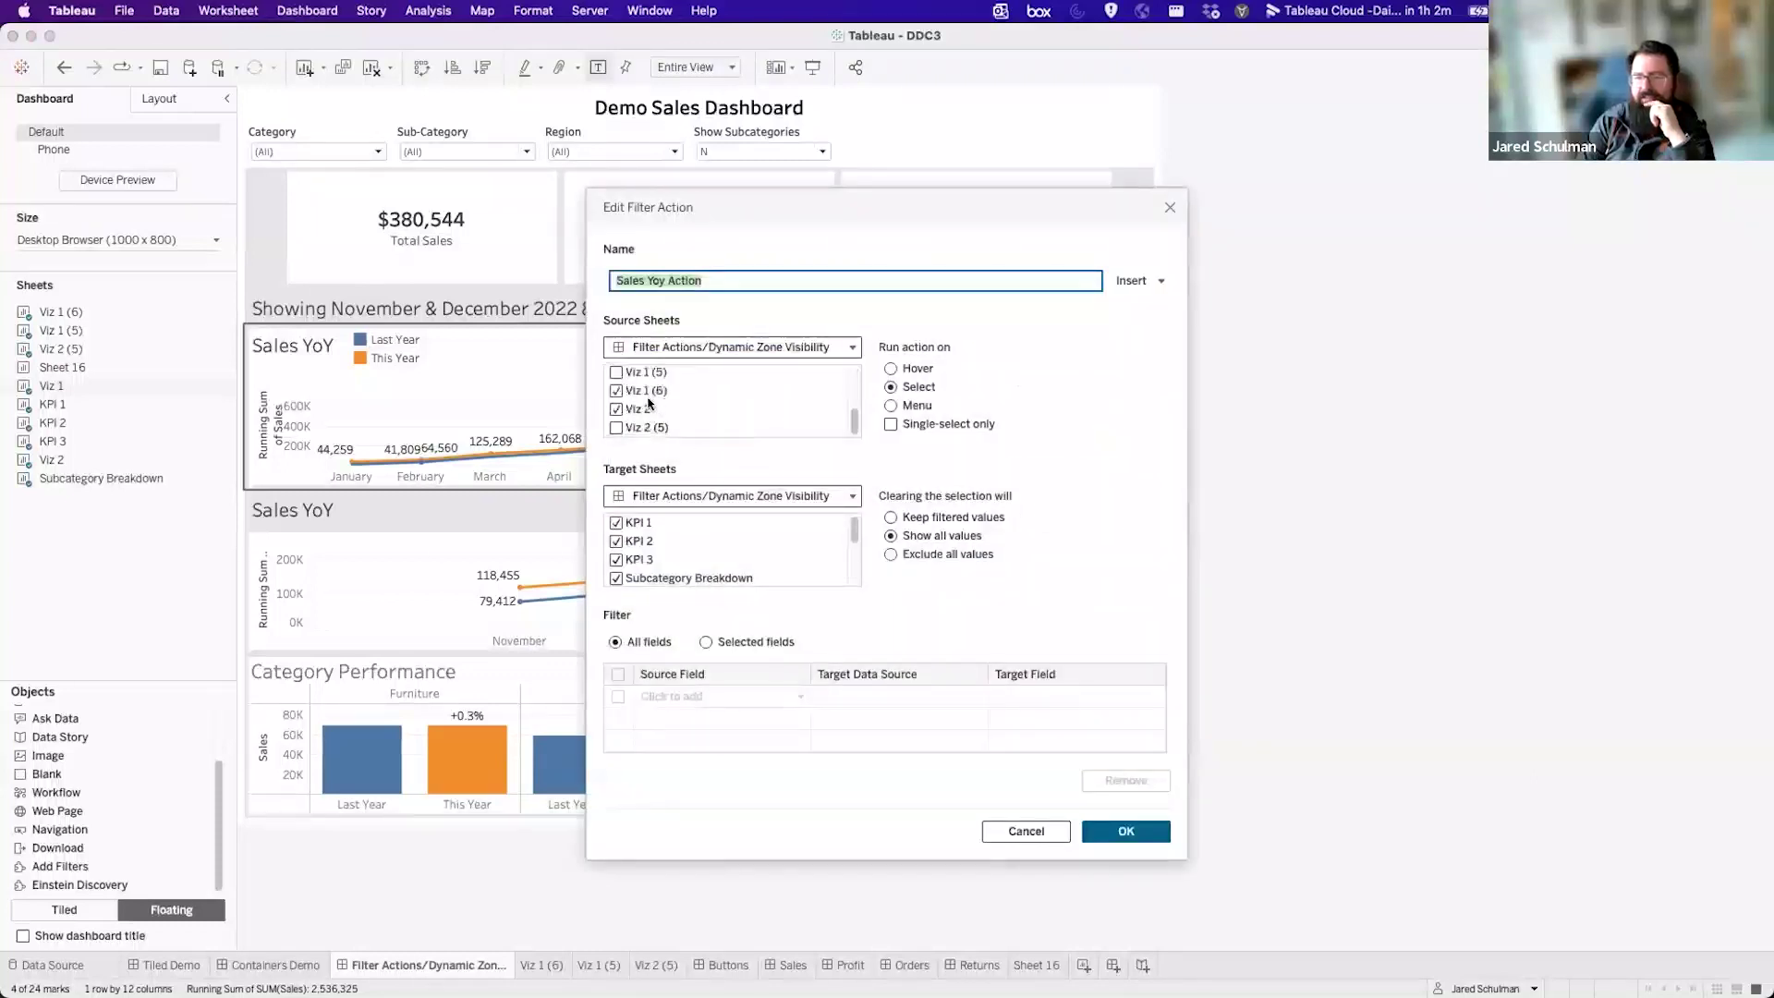
scroll(627, 386, "up", 3)
scroll(625, 406, "down", 3)
left_click(1092, 827)
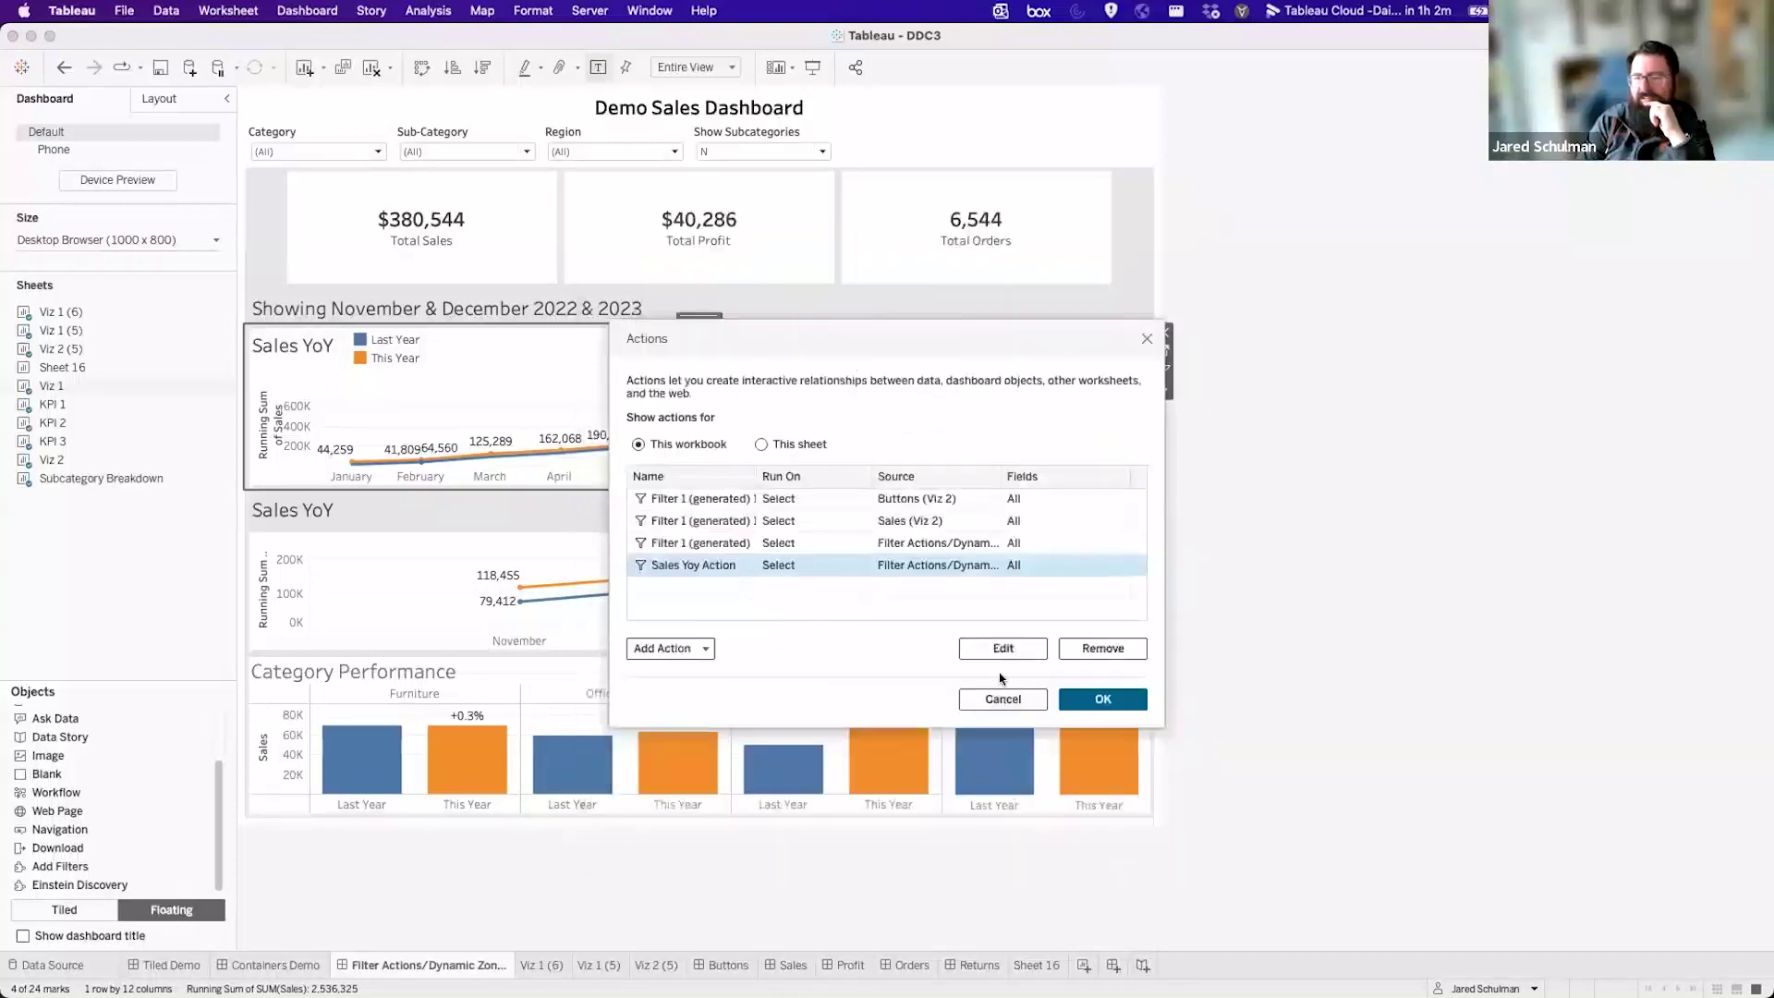
left_click(1104, 698)
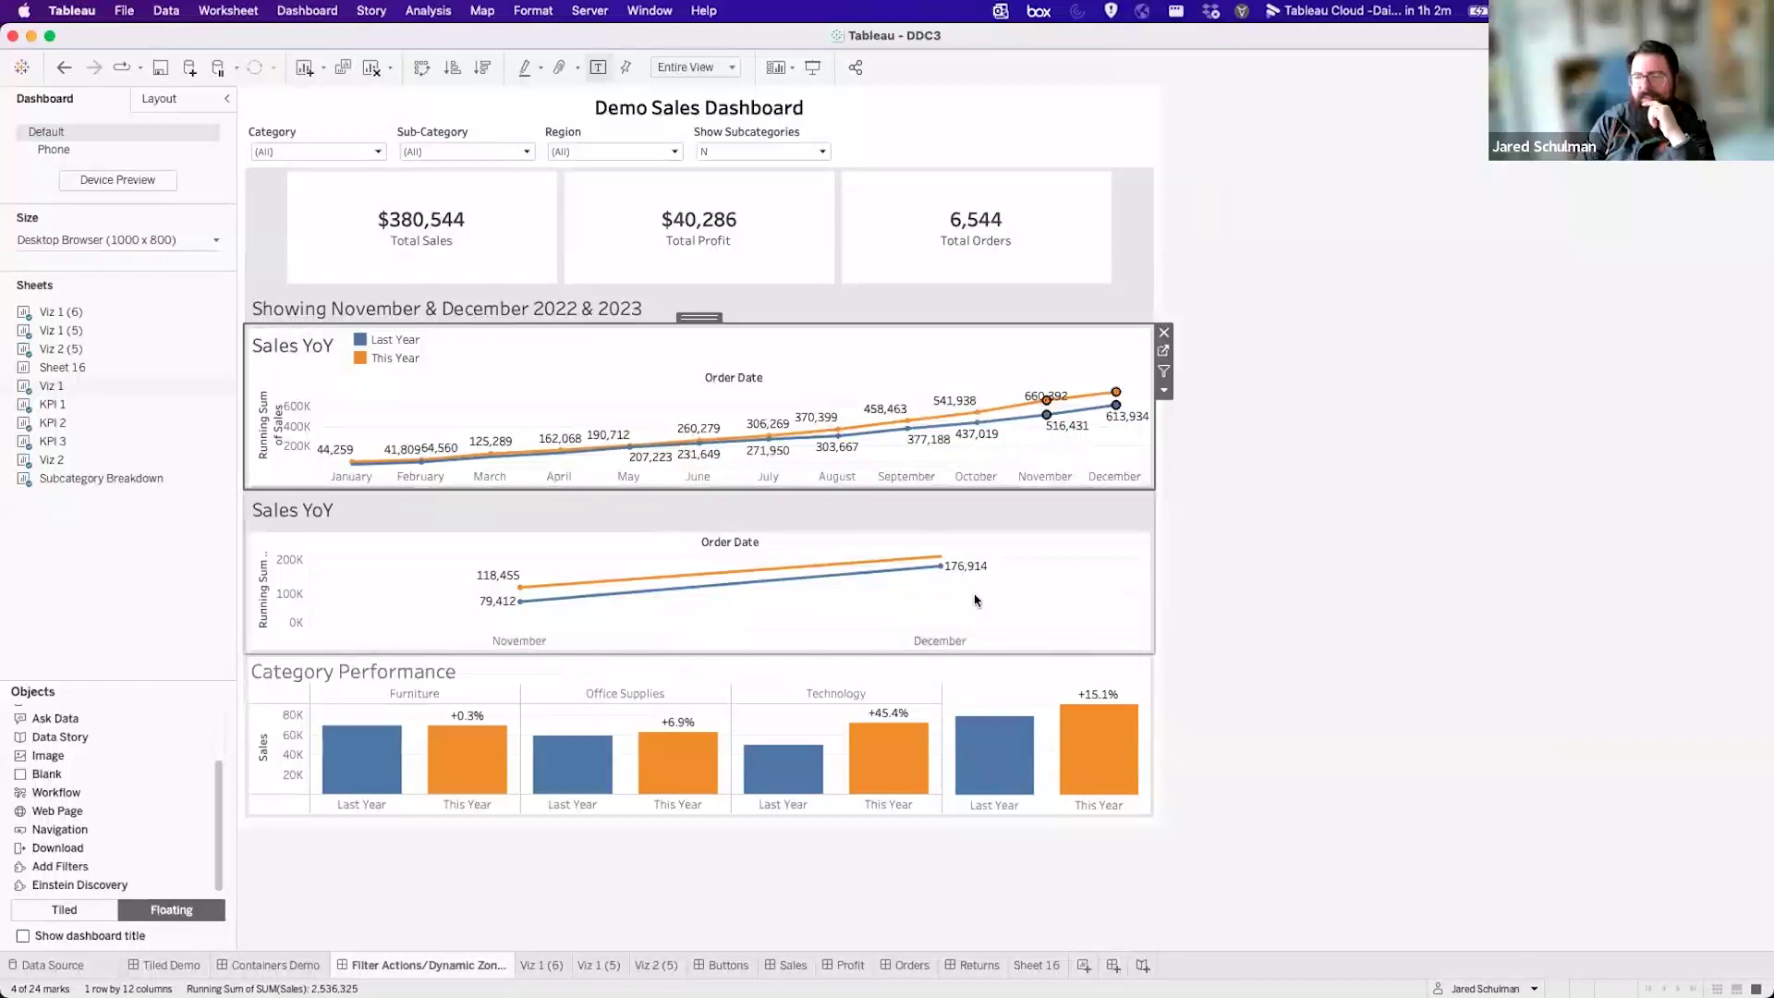
Inspect the duplicated Sales YoY chart's filtered lines and clear the mark selection in the original chart.
mouse_move(552, 594)
mouse_move(816, 579)
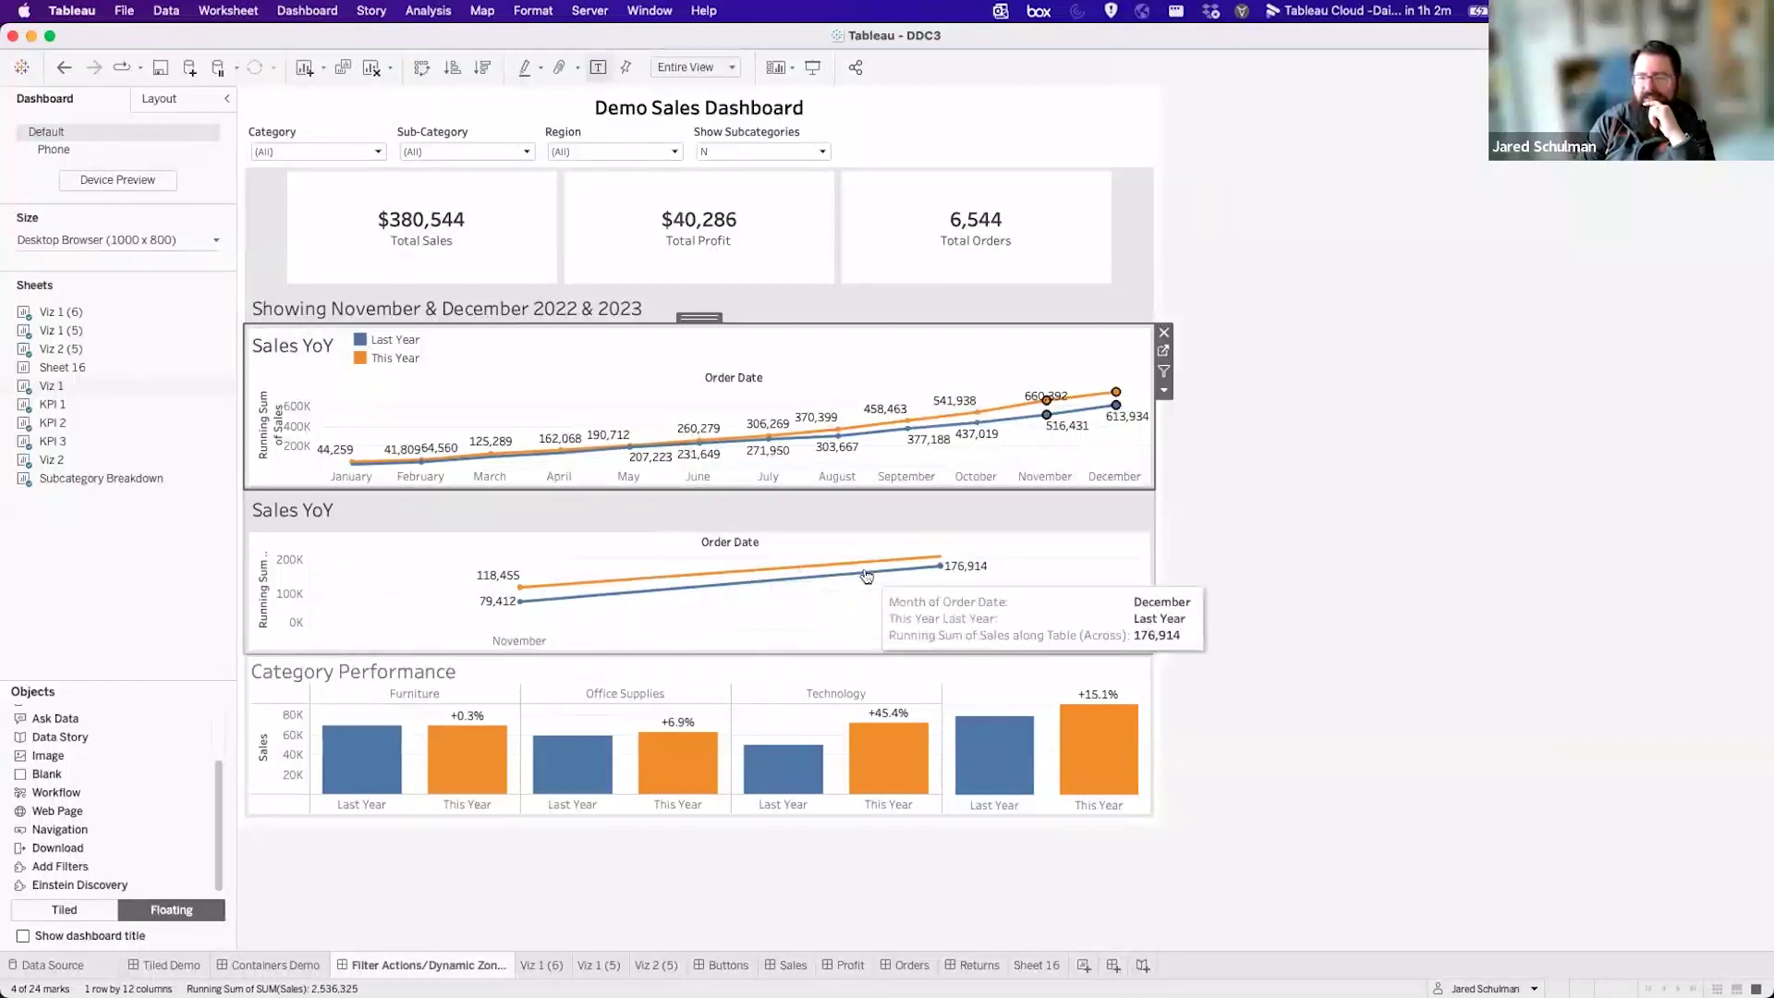
left_click(871, 508)
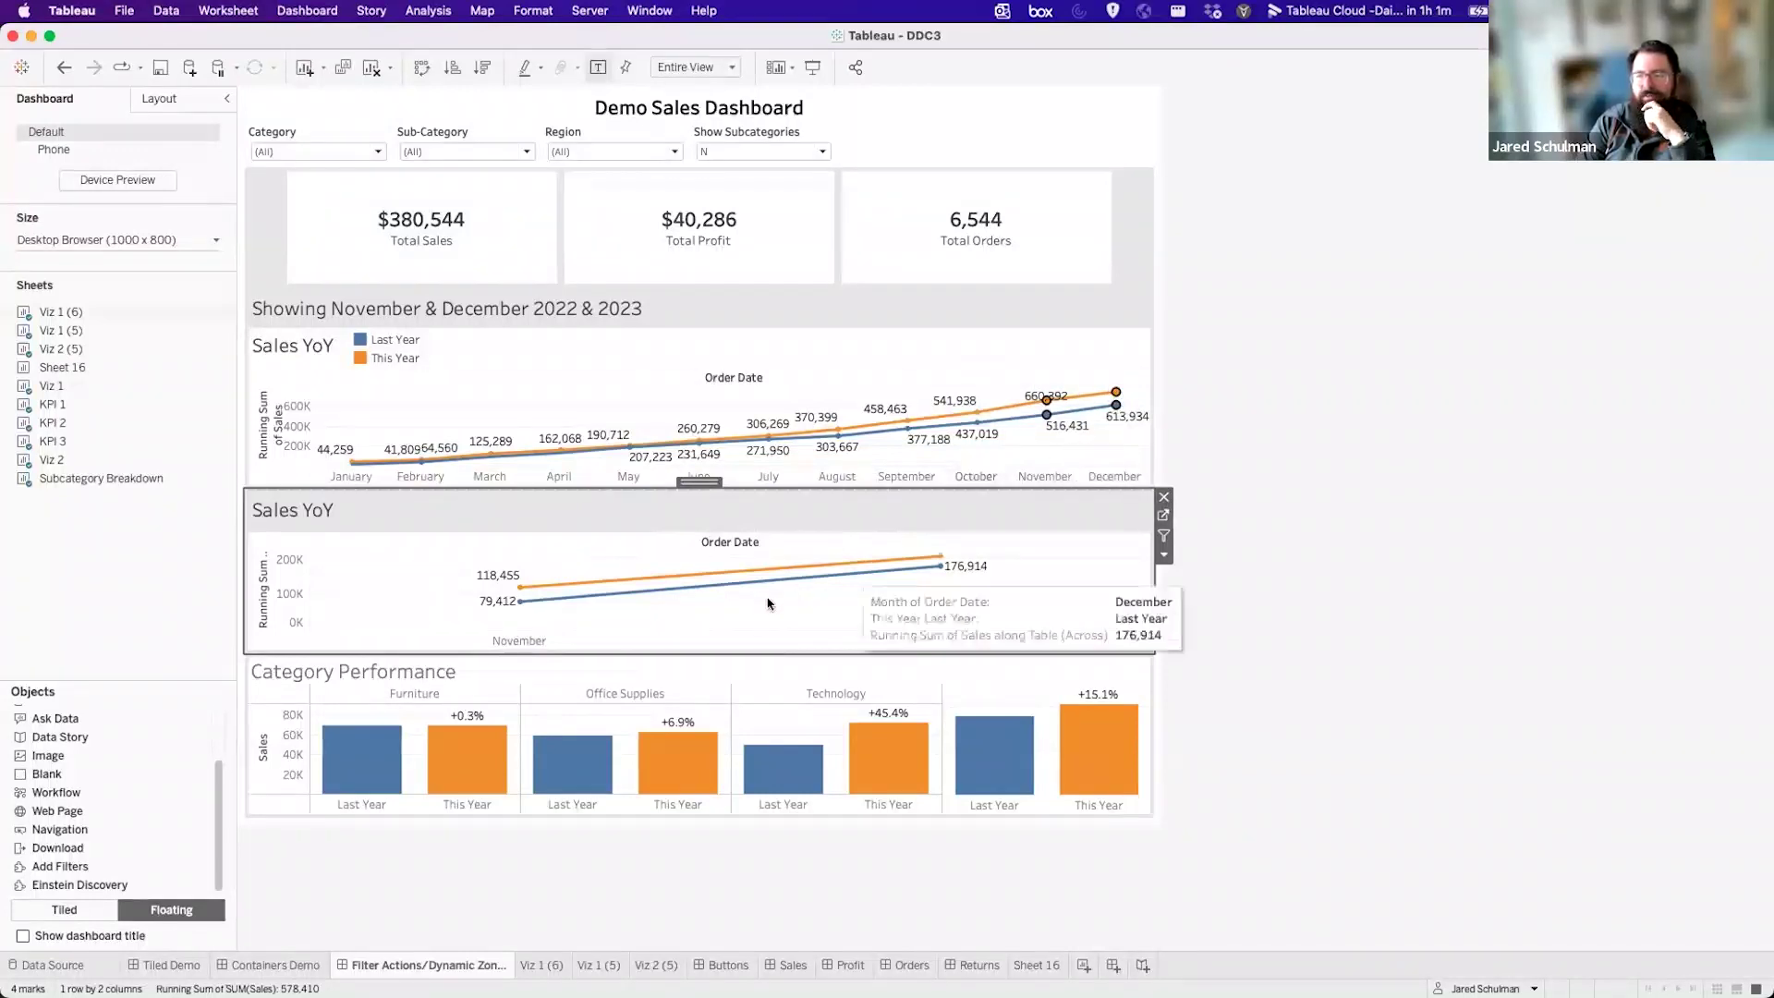
mouse_move(1063, 399)
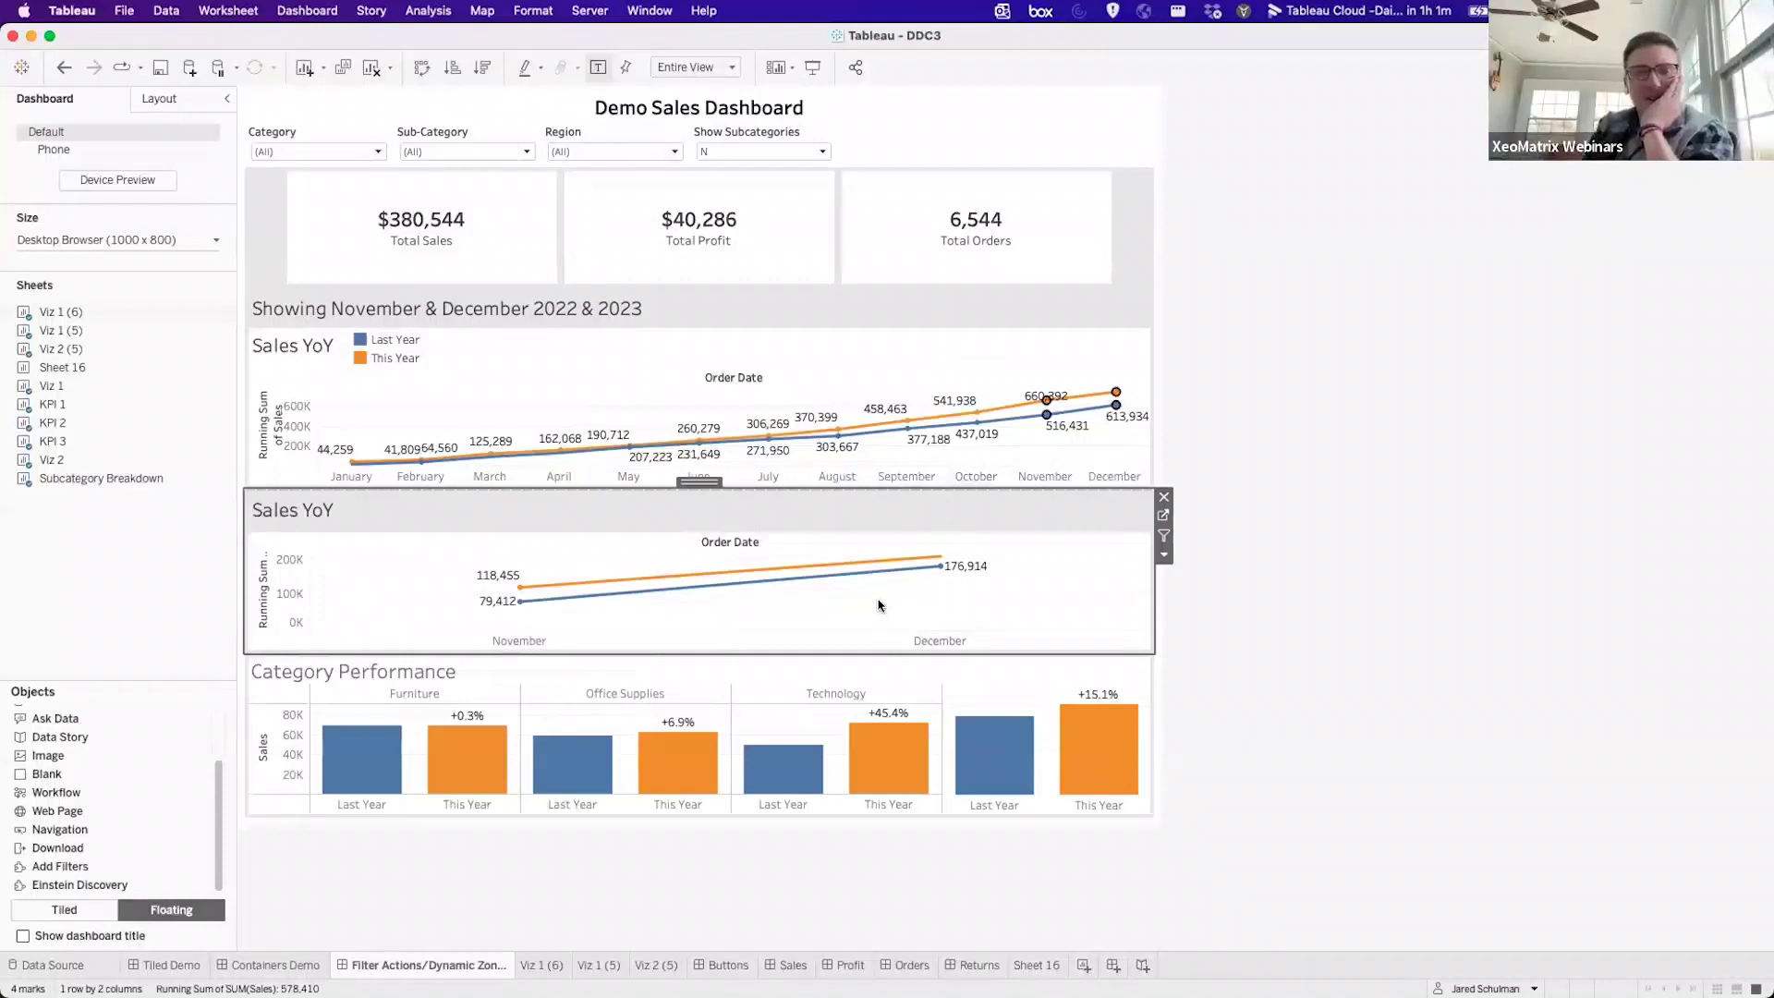
left_click(1099, 442)
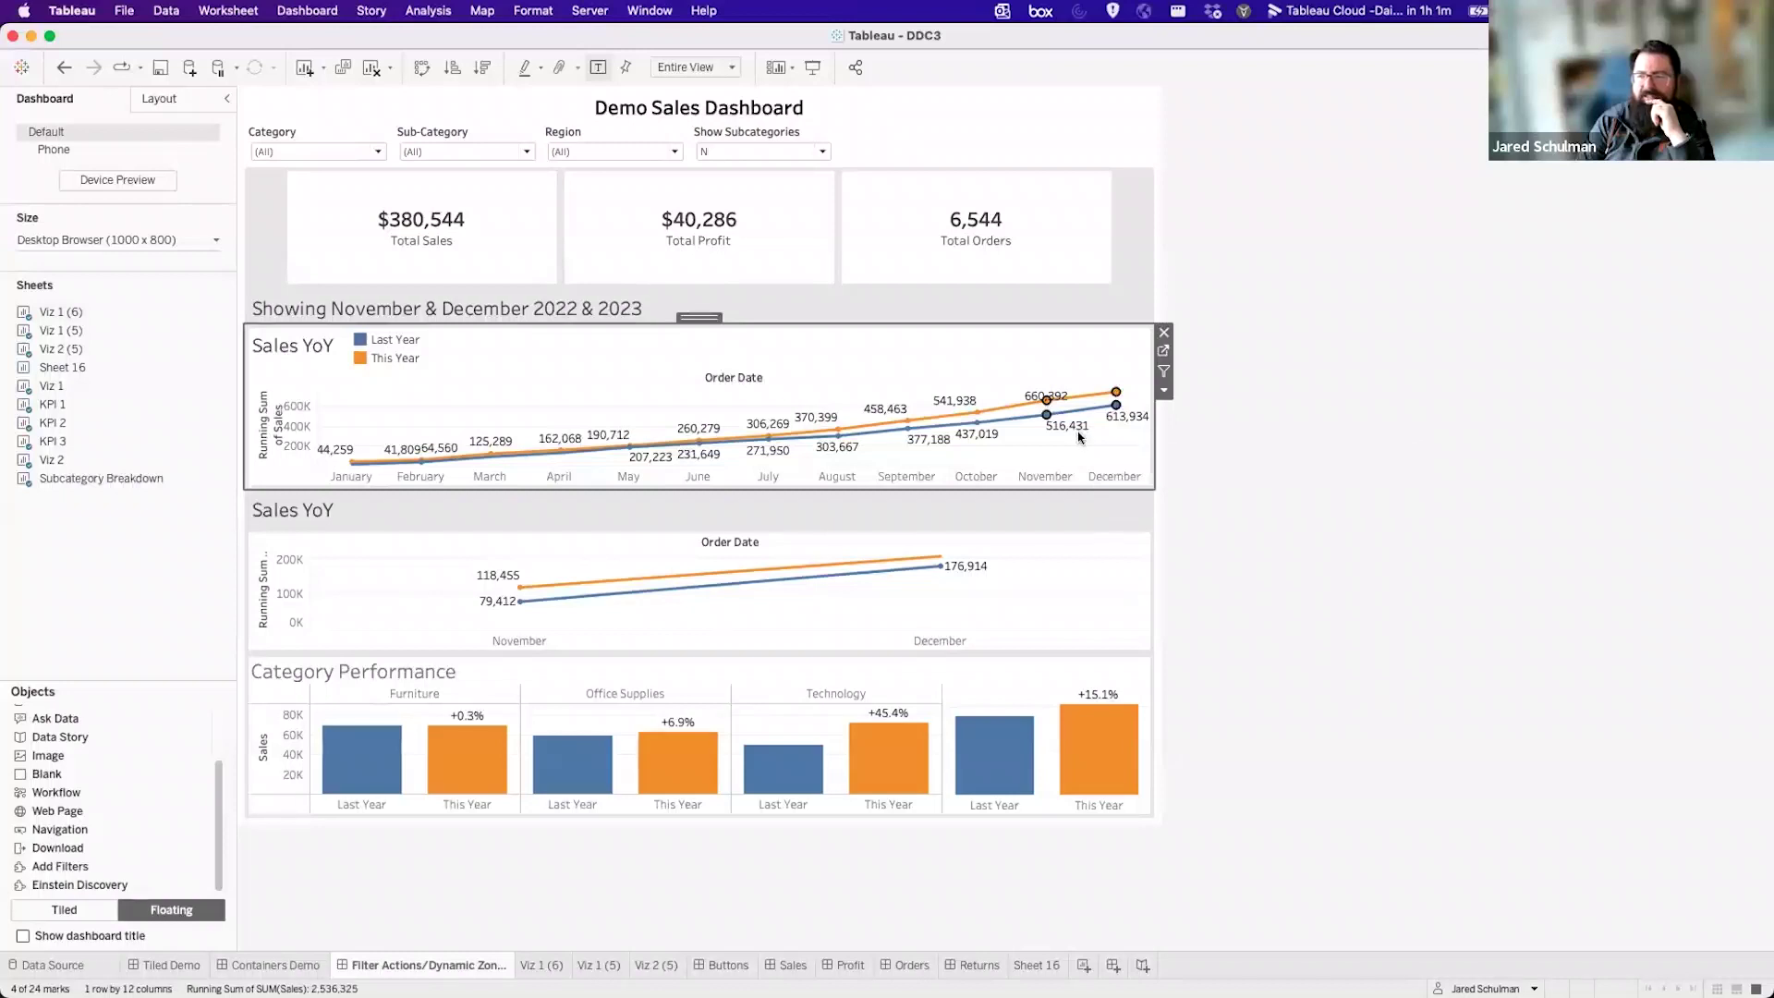
left_click(1076, 451)
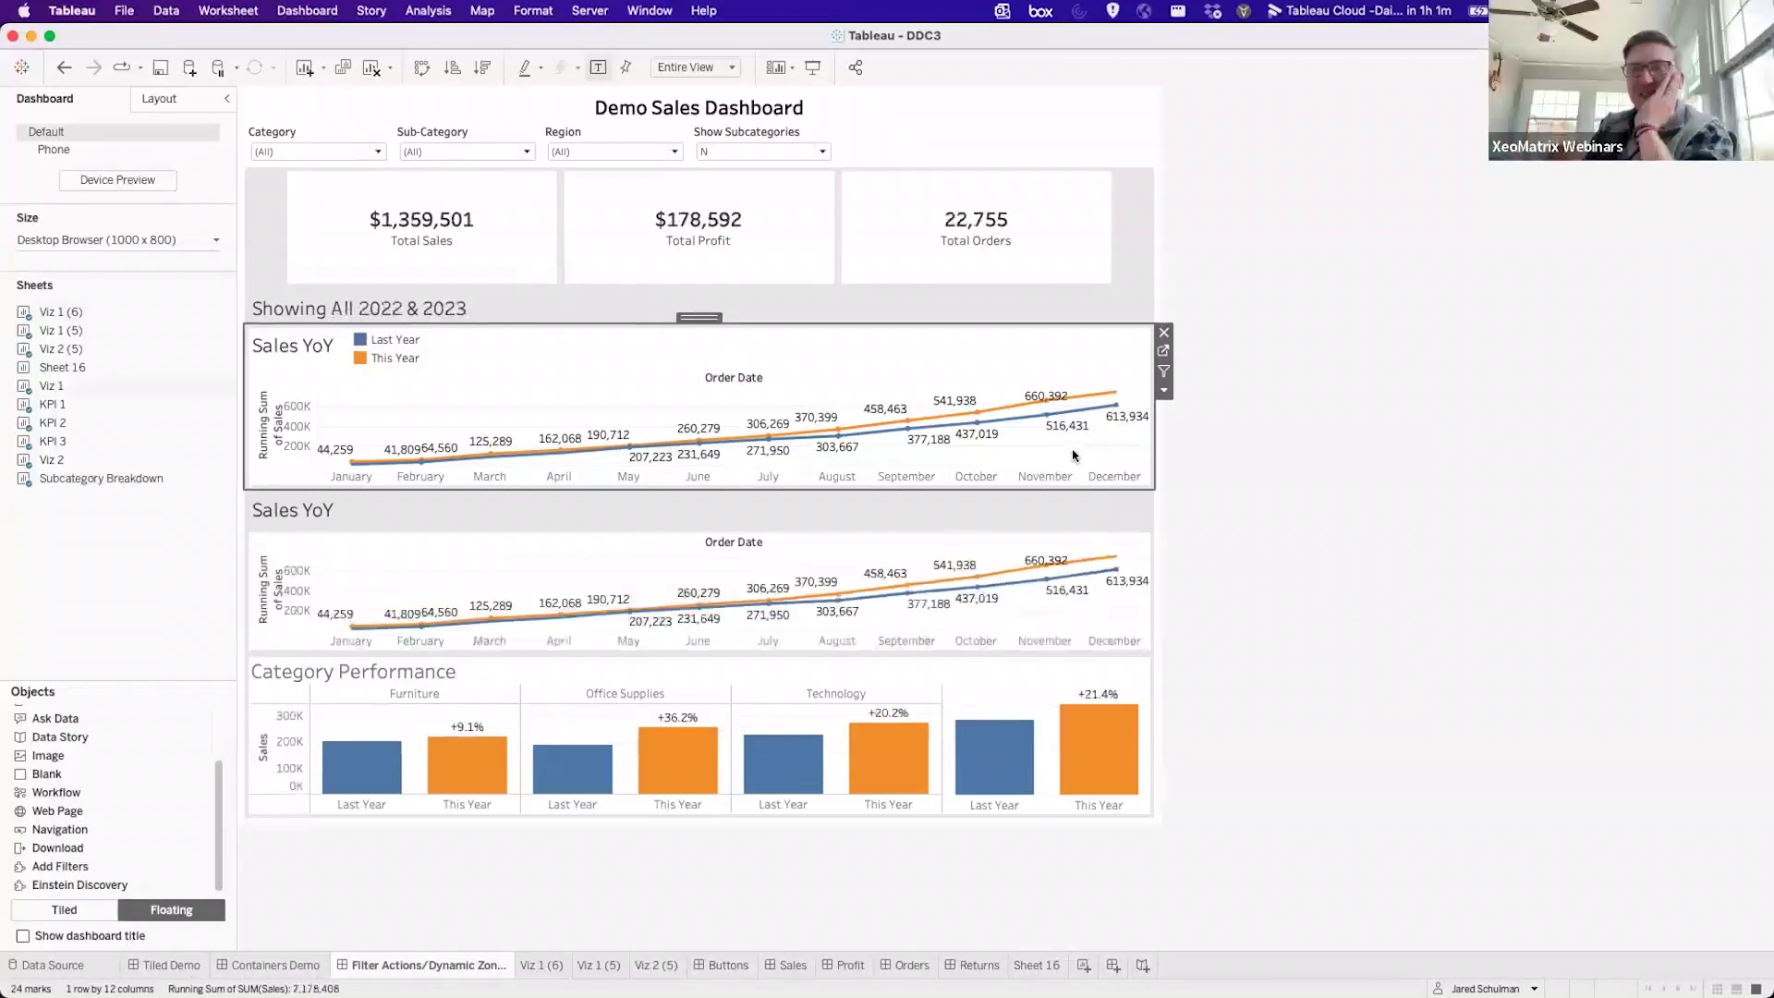